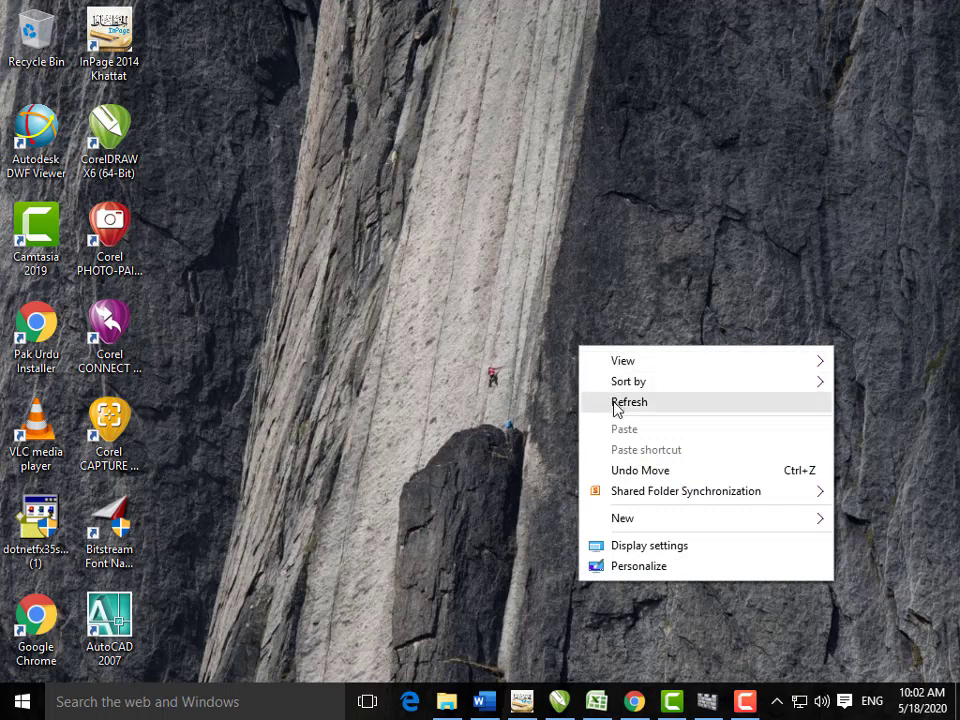
Step: Refresh the desktop, then restore Document1 in Word with the Home tab's tools showing
{"action": "left_click", "coordinate": [604, 403]}
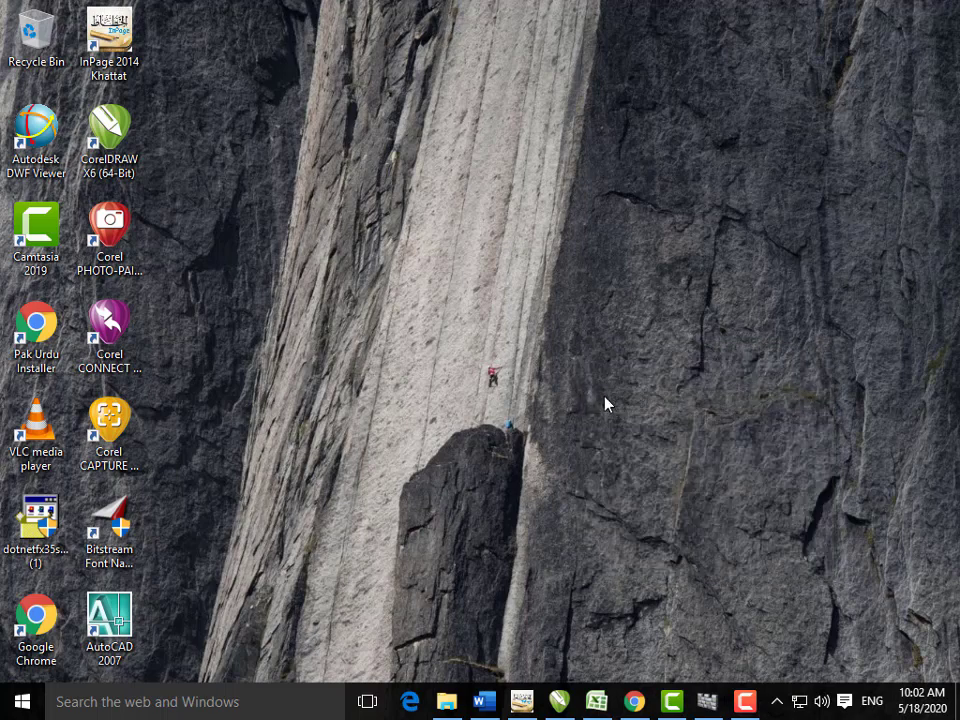
{"action": "left_click", "coordinate": [486, 700]}
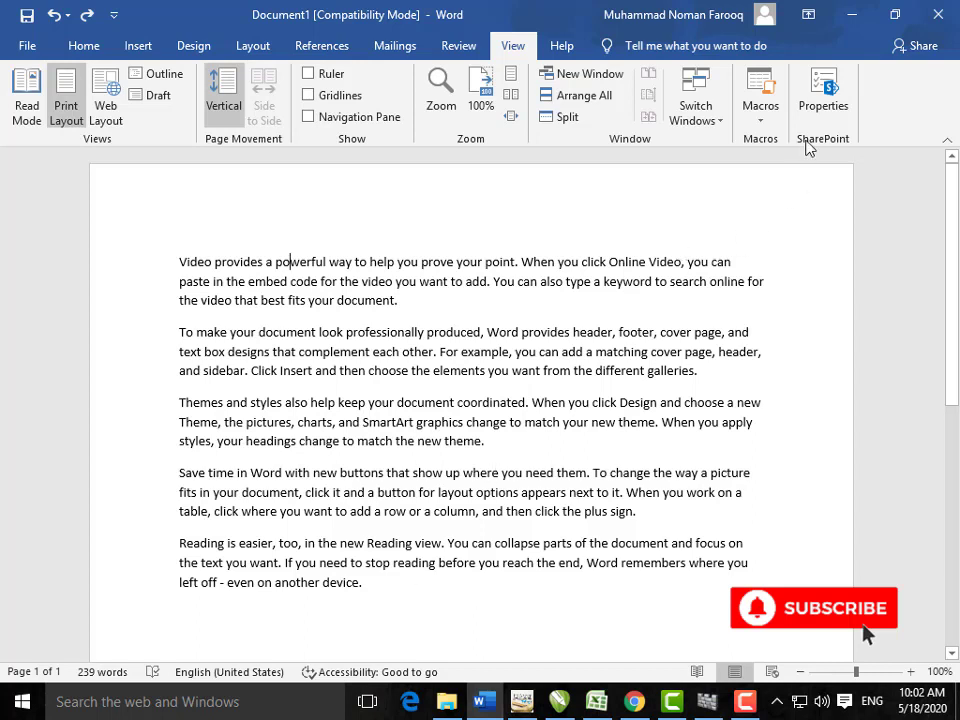
{"action": "left_click", "coordinate": [846, 22]}
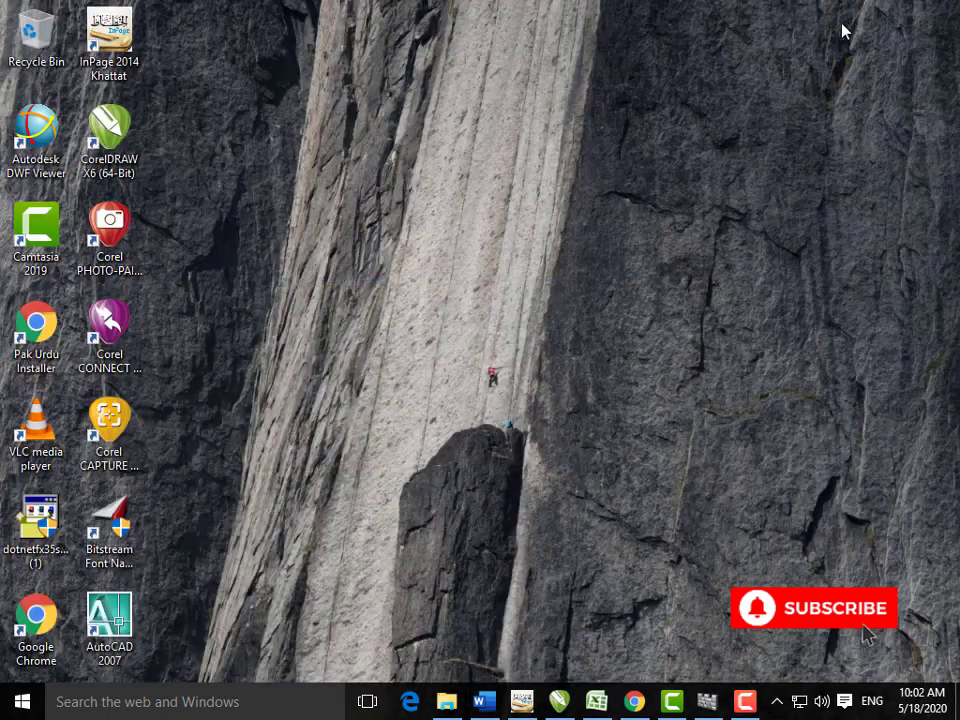
{"action": "right_click", "coordinate": [683, 133]}
{"action": "left_click", "coordinate": [721, 188]}
{"action": "left_click", "coordinate": [483, 701]}
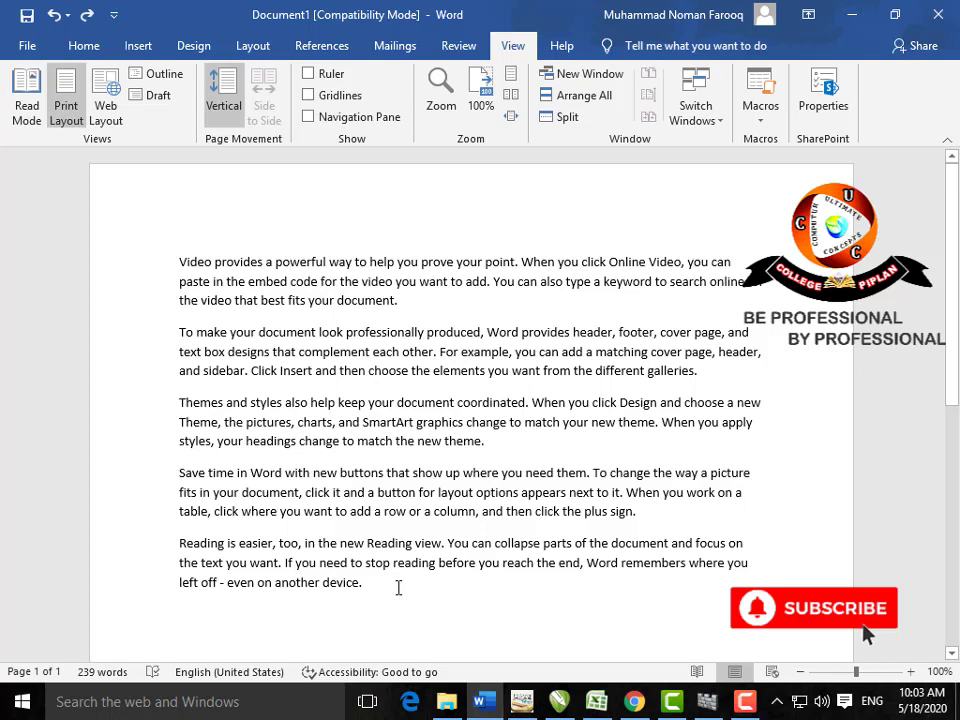
{"action": "left_click", "coordinate": [101, 53]}
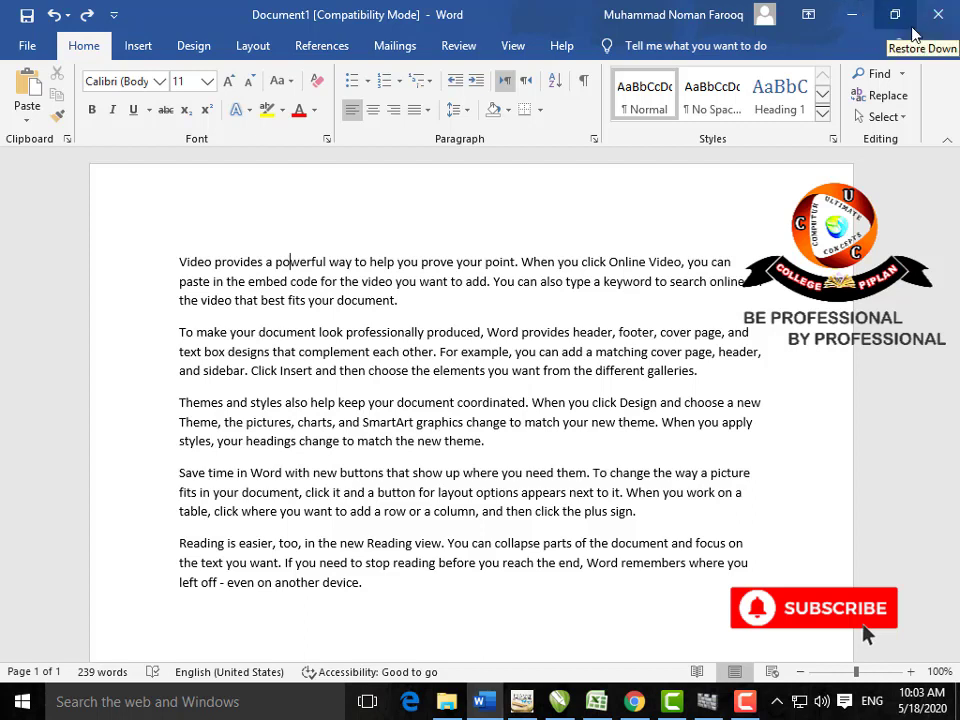
{"action": "left_click", "coordinate": [810, 16]}
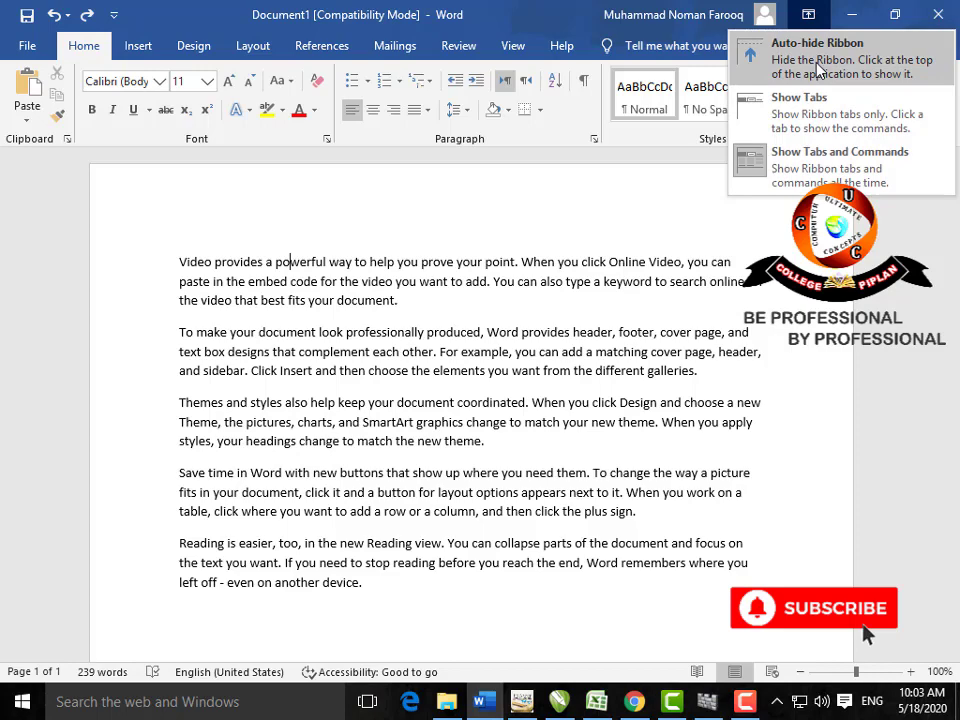
{"action": "left_click", "coordinate": [817, 61]}
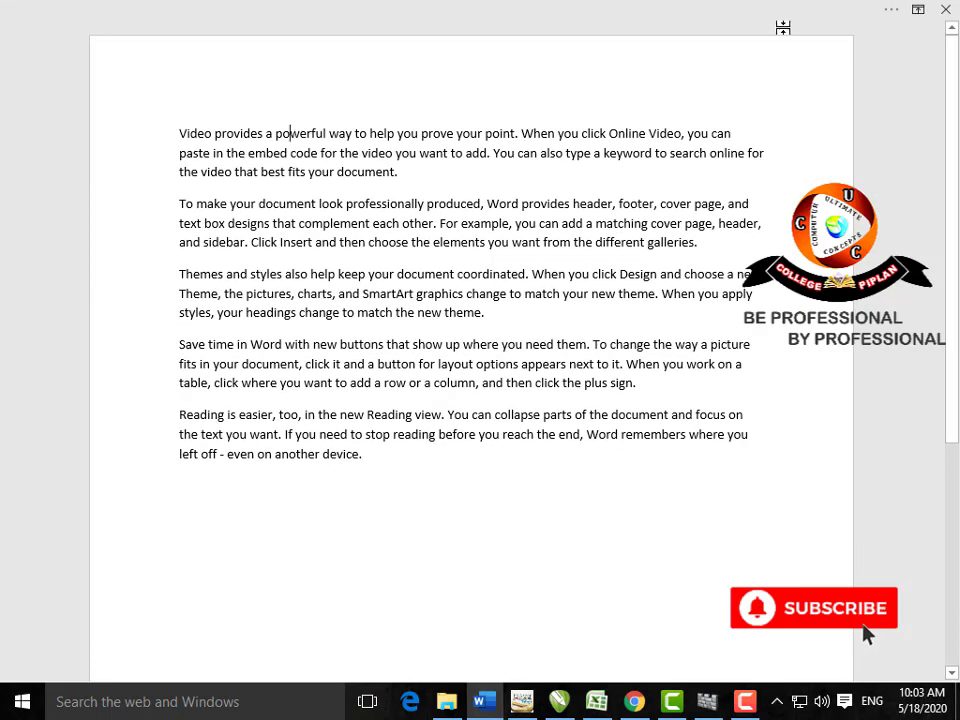
{"action": "mouse_move", "coordinate": [795, 8]}
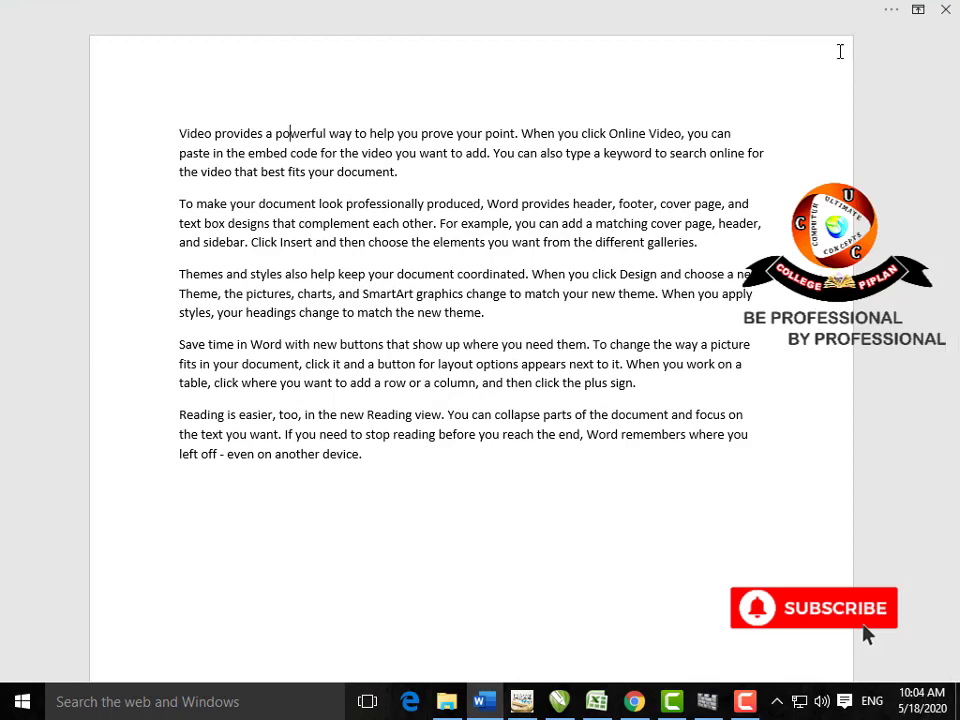
{"action": "left_click", "coordinate": [918, 12]}
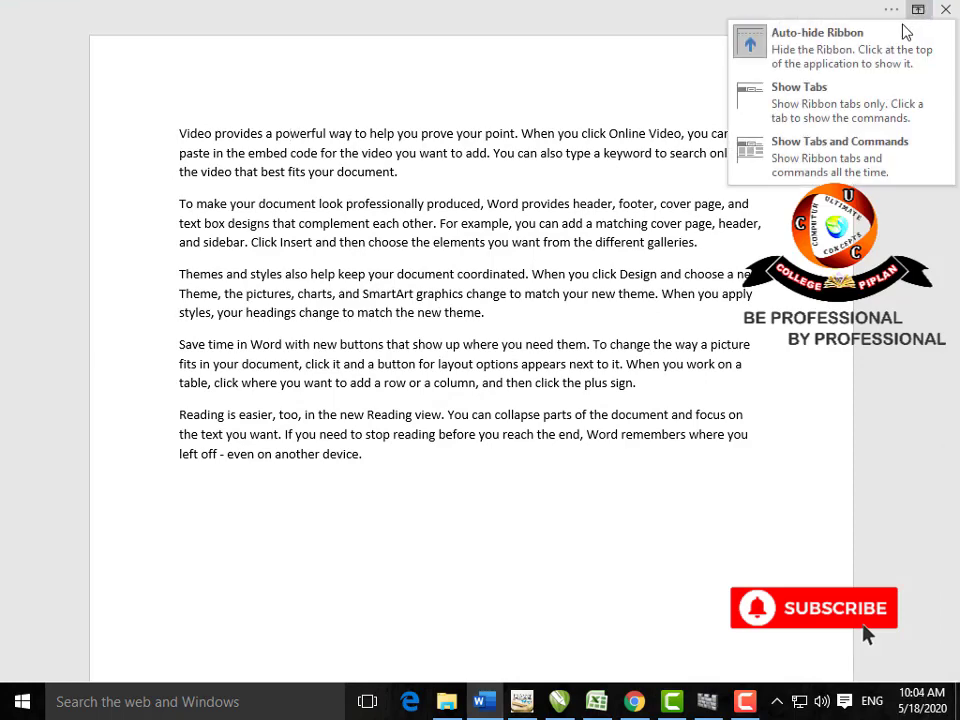
{"action": "left_click", "coordinate": [884, 100]}
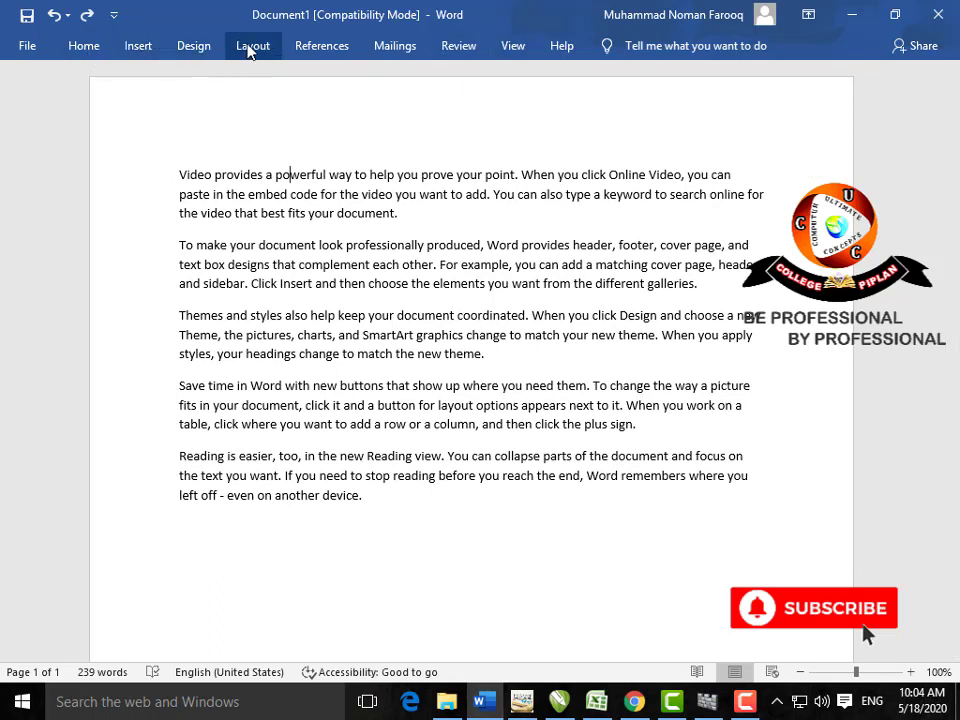
{"action": "left_click", "coordinate": [808, 15]}
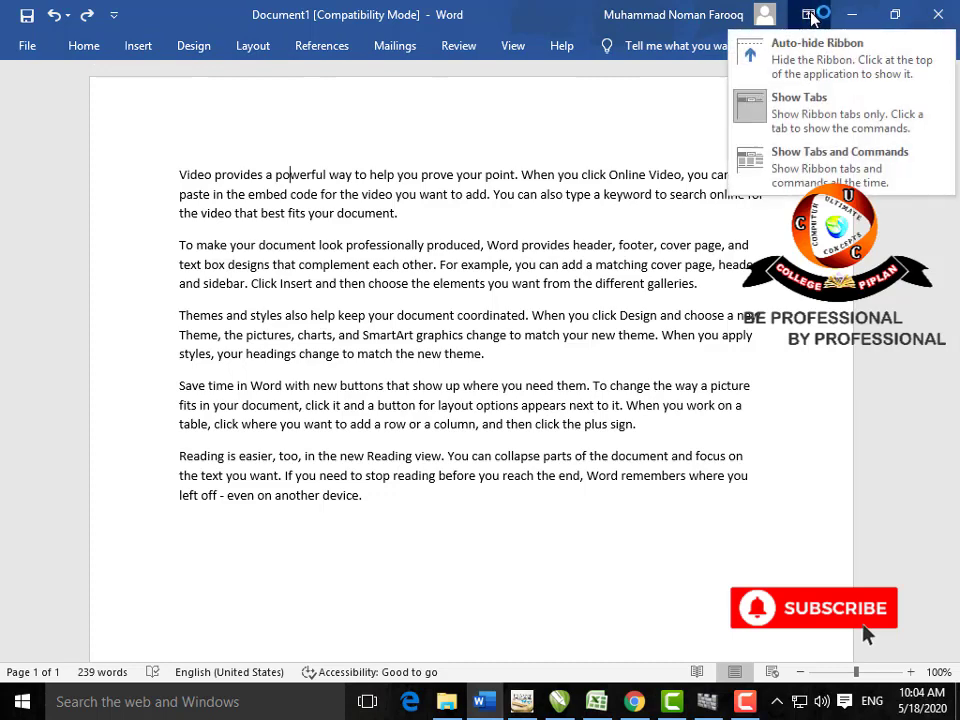
{"action": "left_click", "coordinate": [838, 172]}
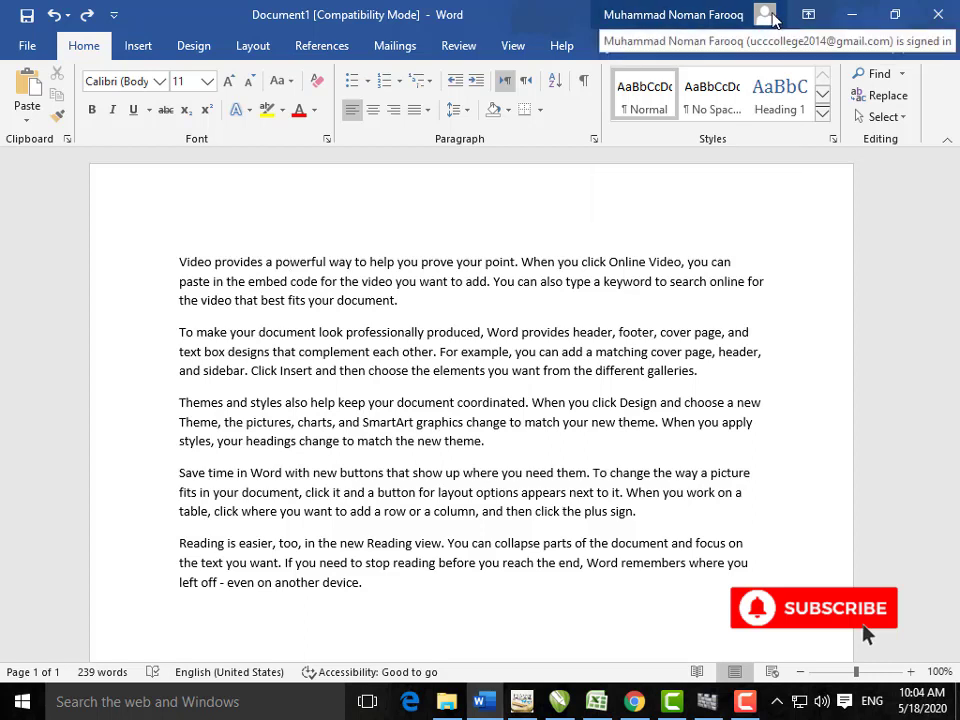
{"action": "left_click", "coordinate": [771, 16]}
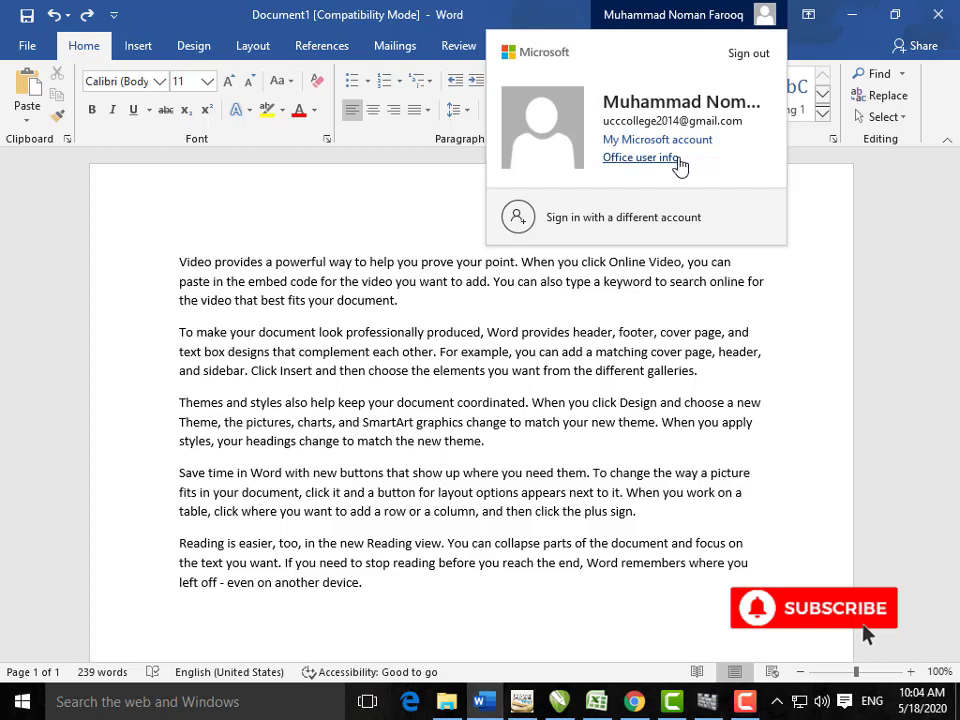
{"action": "left_click", "coordinate": [566, 16]}
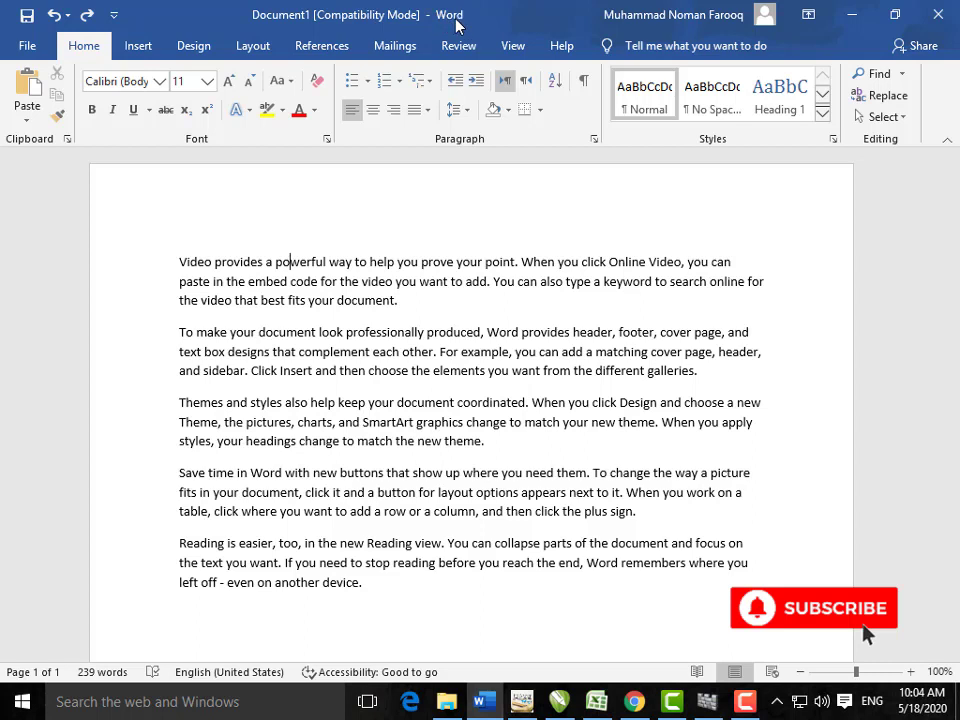
{"action": "left_click", "coordinate": [32, 50]}
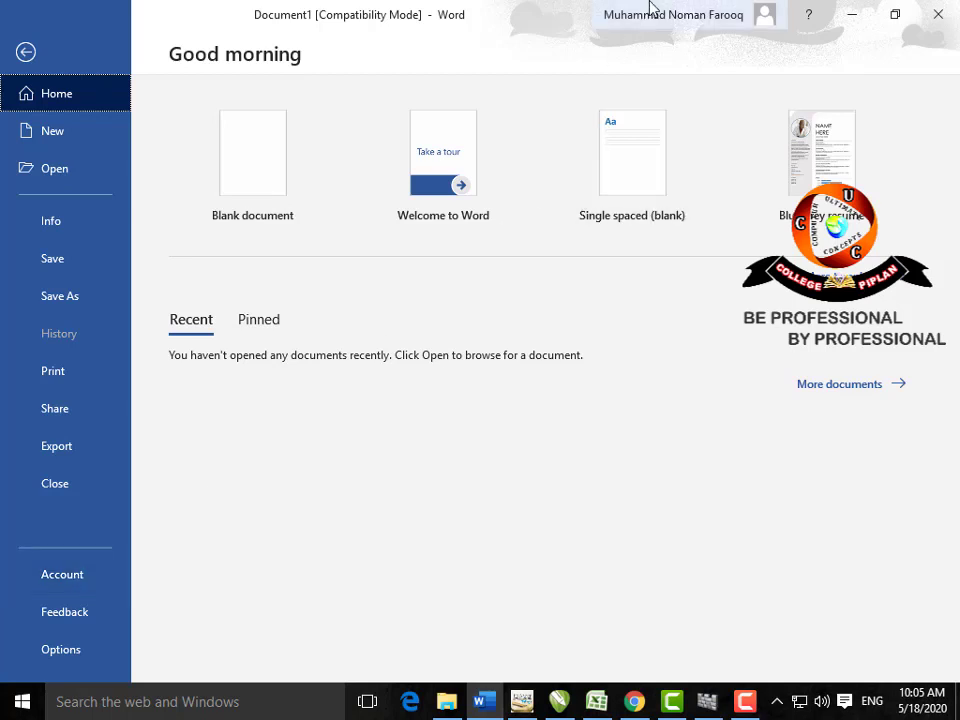
{"action": "left_click", "coordinate": [61, 650]}
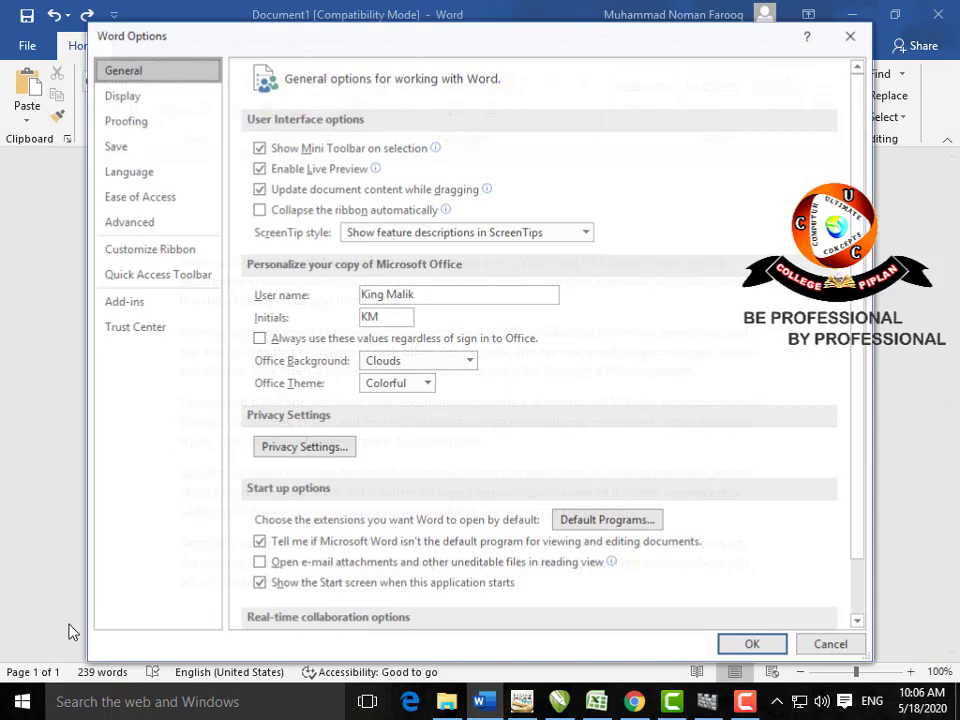
{"action": "left_click", "coordinate": [851, 35]}
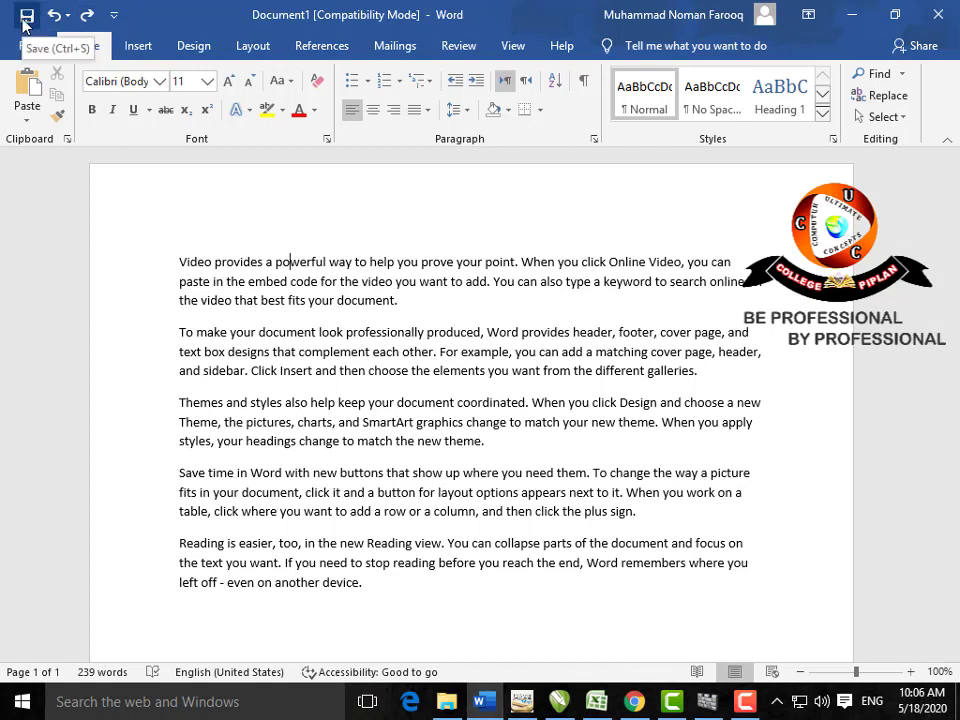
Step: Browse the Quick Access options and the Insert, Design and Layout tabs, returning to Home
{"action": "left_click", "coordinate": [114, 15]}
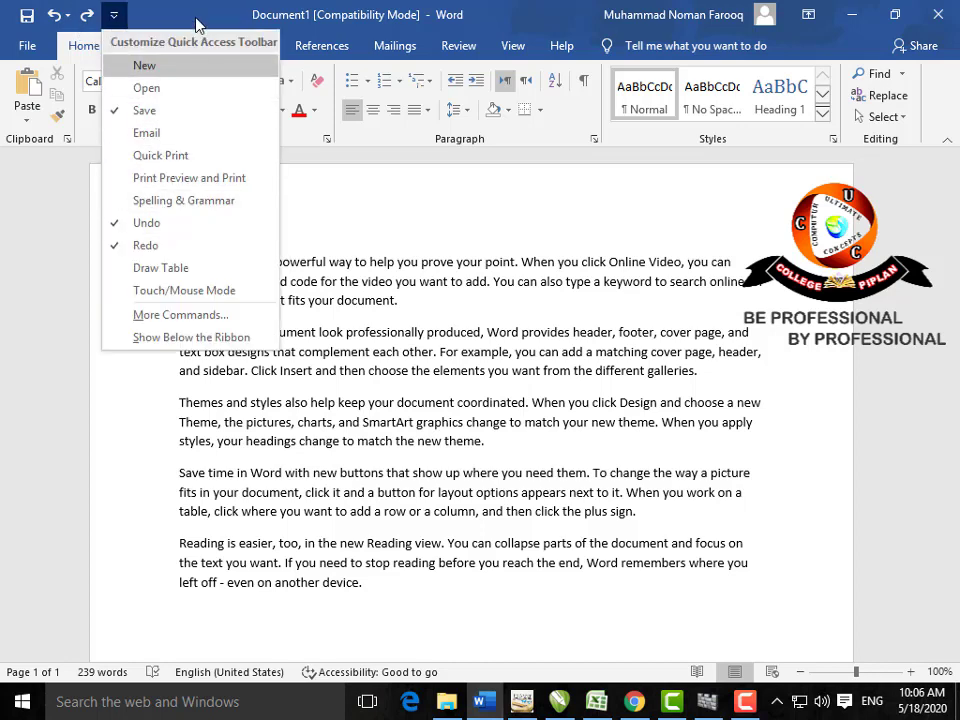
{"action": "left_click", "coordinate": [197, 22]}
{"action": "left_click", "coordinate": [140, 45]}
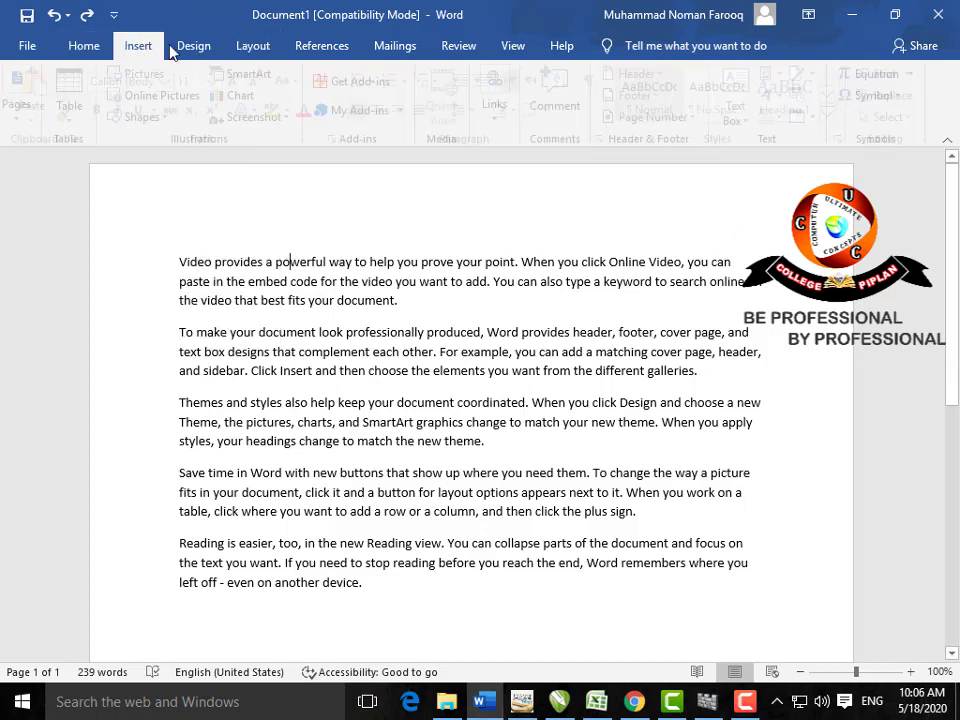
{"action": "left_click", "coordinate": [195, 45]}
{"action": "left_click", "coordinate": [242, 46]}
{"action": "left_click", "coordinate": [90, 46]}
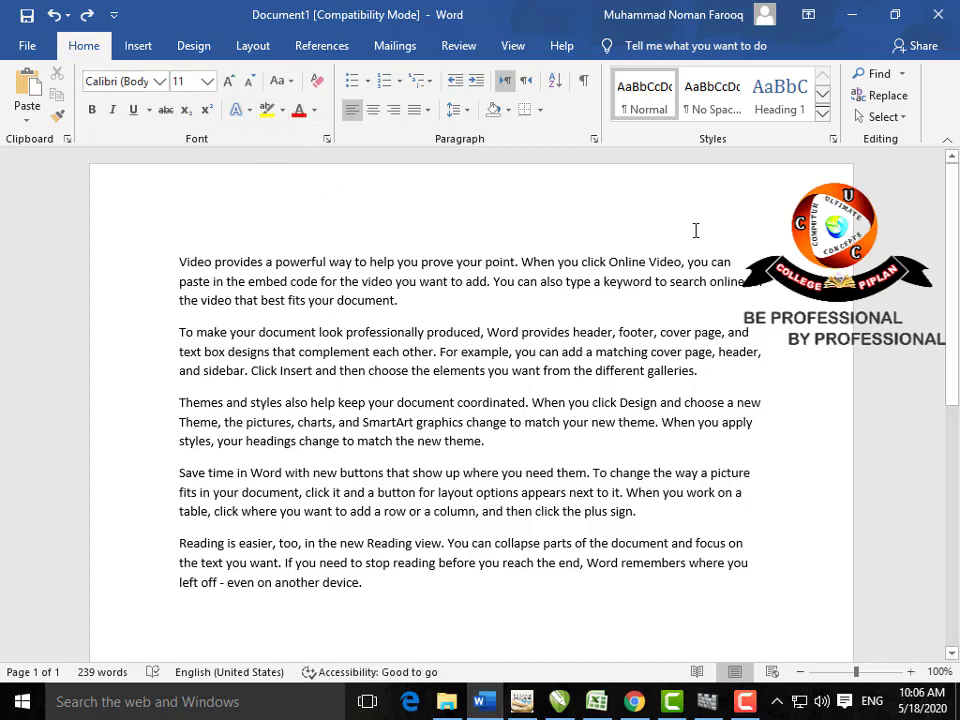
Step: Turn on the Ruler from the View tab
{"action": "left_click", "coordinate": [517, 48]}
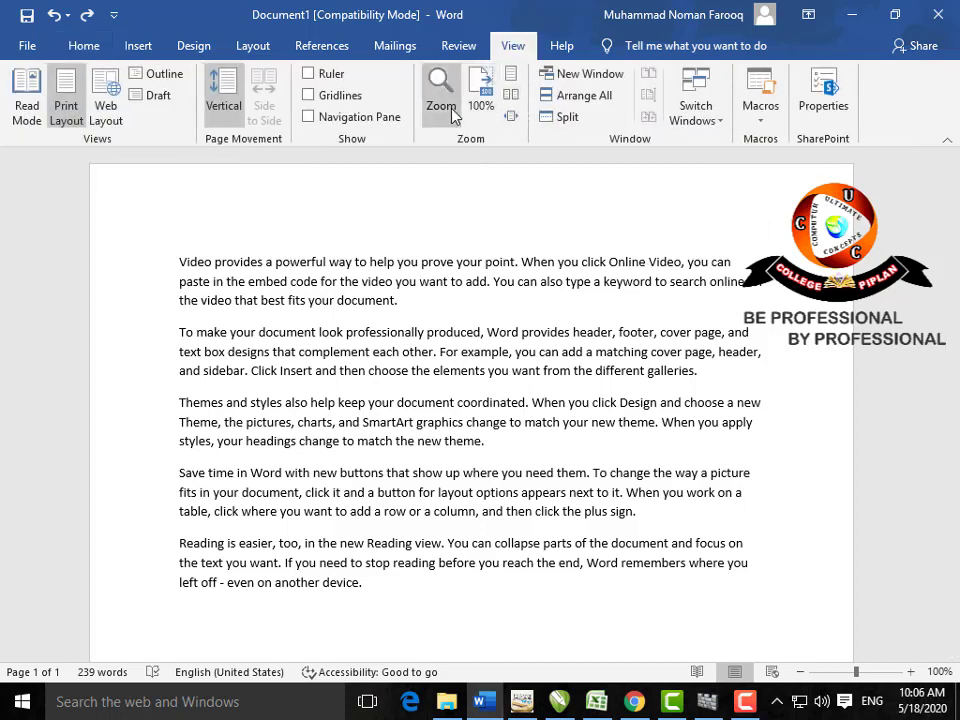
{"action": "left_click", "coordinate": [309, 74]}
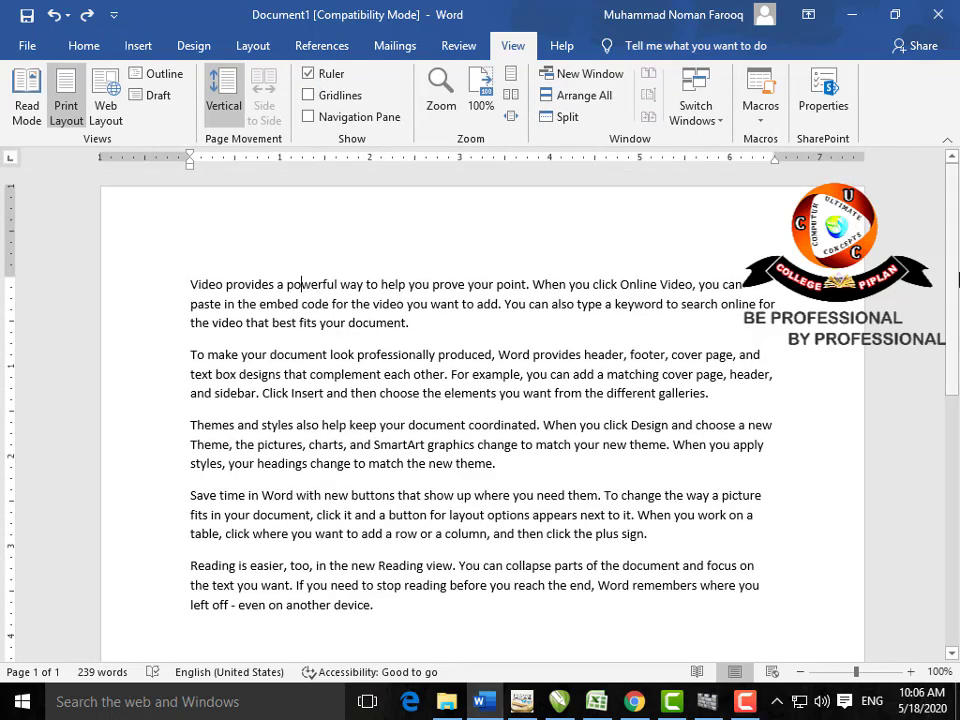
{"action": "scroll", "coordinate": [953, 253], "scroll_direction": "down", "scroll_amount": 6}
{"action": "scroll", "coordinate": [949, 390], "scroll_direction": "up", "scroll_amount": 6}
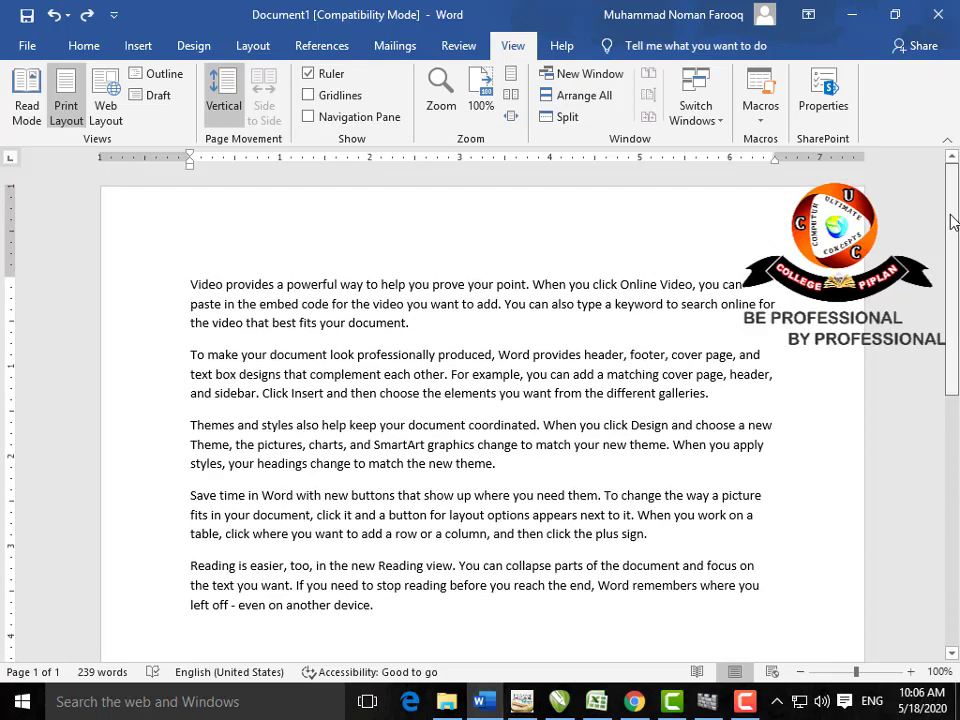
Step: Zoom well into the document text with the status-bar zoom-in button
{"action": "left_click", "coordinate": [911, 672]}
{"action": "left_click", "coordinate": [911, 672]}
{"action": "left_click", "coordinate": [911, 672]}
{"action": "left_click", "coordinate": [911, 672]}
{"action": "left_click", "coordinate": [911, 672]}
{"action": "left_click", "coordinate": [911, 672]}
{"action": "left_click", "coordinate": [911, 672]}
{"action": "left_click", "coordinate": [911, 672]}
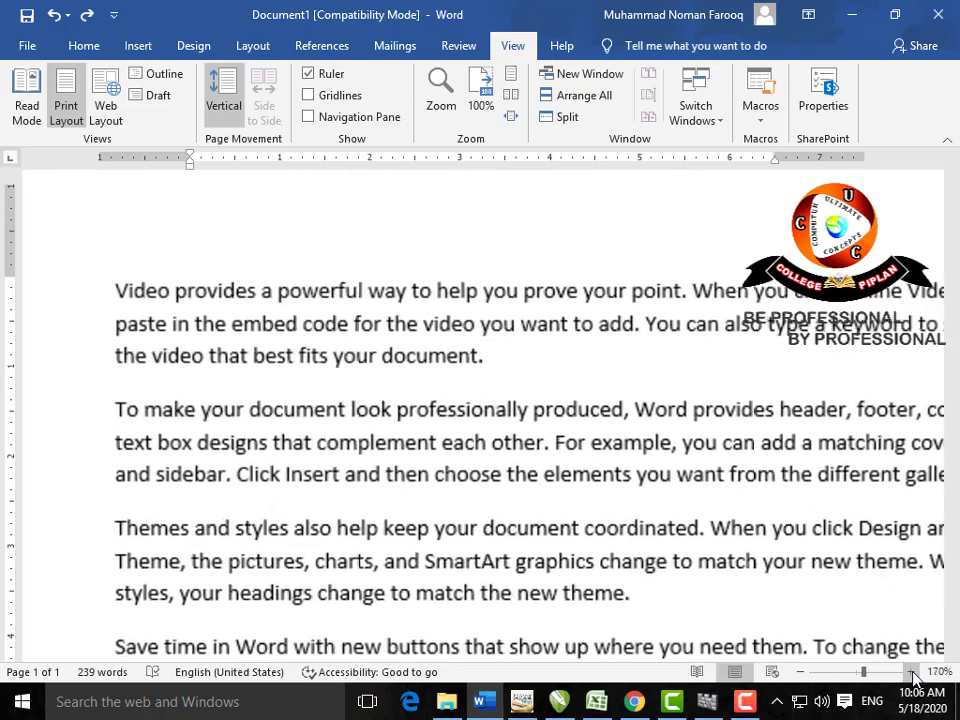
{"action": "left_click", "coordinate": [911, 672]}
{"action": "left_click", "coordinate": [911, 672]}
{"action": "left_click", "coordinate": [911, 672]}
{"action": "left_click", "coordinate": [911, 672]}
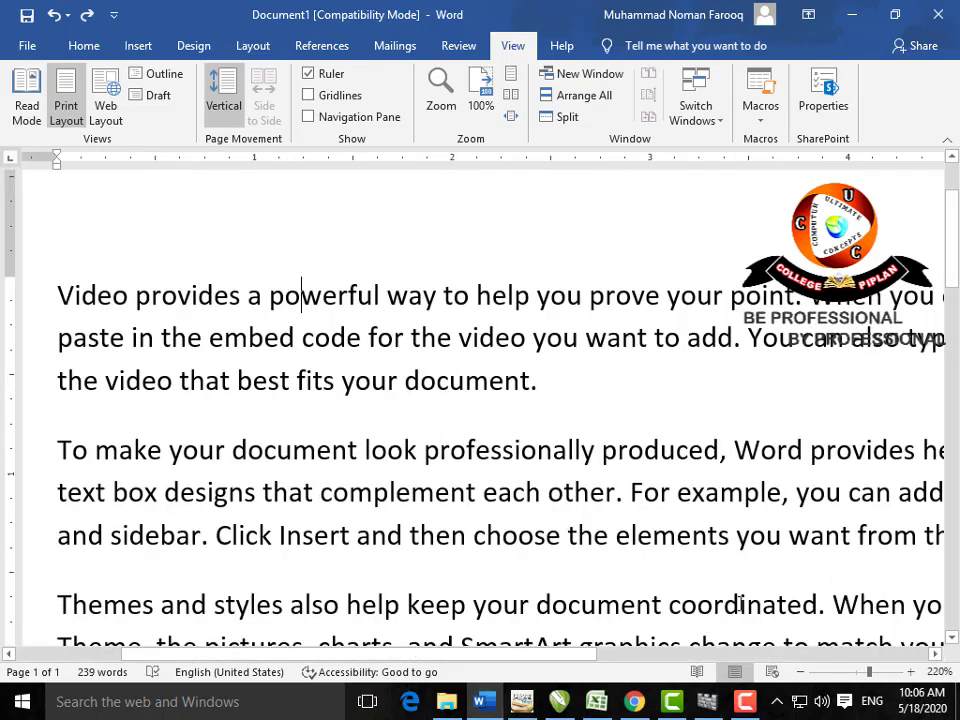
{"action": "left_click_drag", "start_coordinate": [570, 658], "coordinate": [620, 655]}
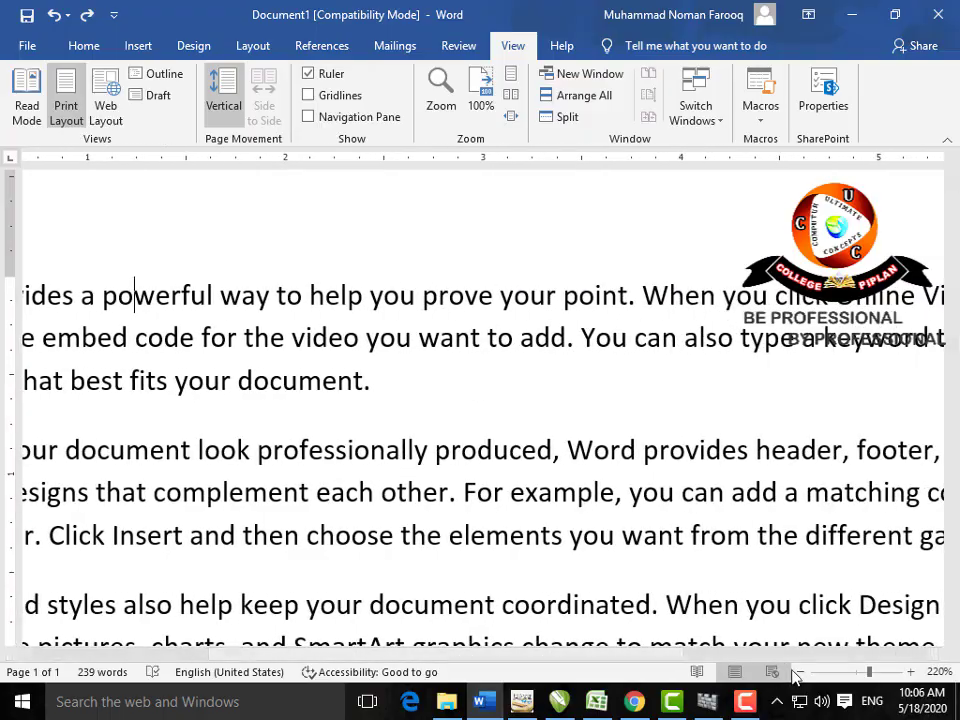
Step: Zoom back out to normal size with the status-bar zoom-out button
{"action": "left_click", "coordinate": [799, 672]}
{"action": "left_click", "coordinate": [799, 672]}
{"action": "left_click", "coordinate": [799, 672]}
{"action": "left_click", "coordinate": [799, 672]}
{"action": "left_click", "coordinate": [799, 672]}
{"action": "left_click", "coordinate": [799, 672]}
{"action": "left_click", "coordinate": [799, 672]}
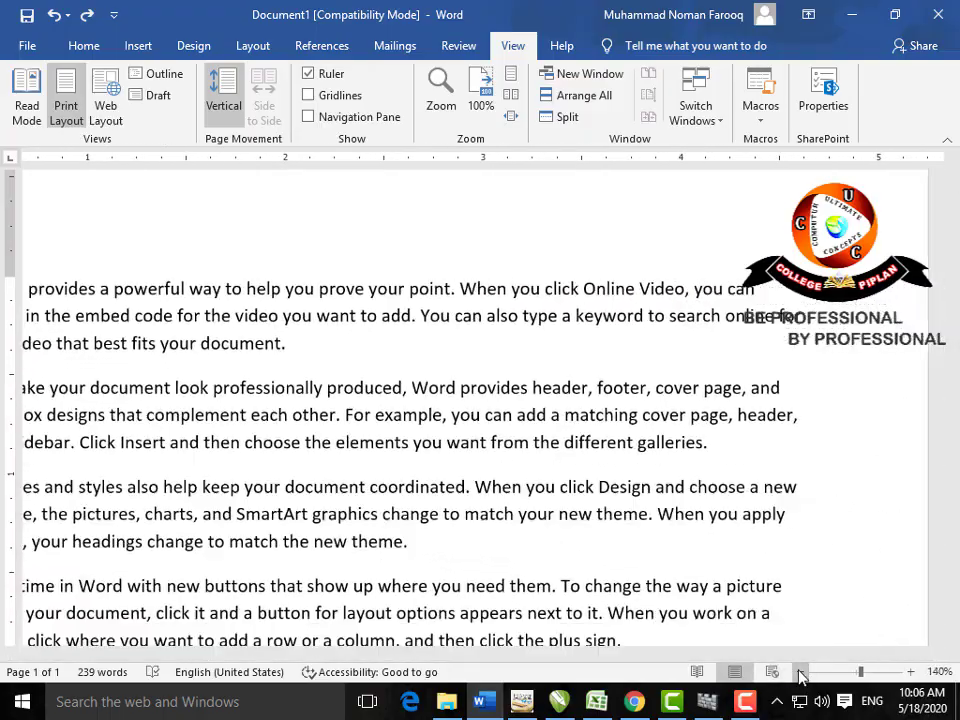
{"action": "left_click", "coordinate": [799, 672]}
{"action": "left_click", "coordinate": [799, 672]}
{"action": "left_click", "coordinate": [799, 672]}
{"action": "left_click", "coordinate": [799, 672]}
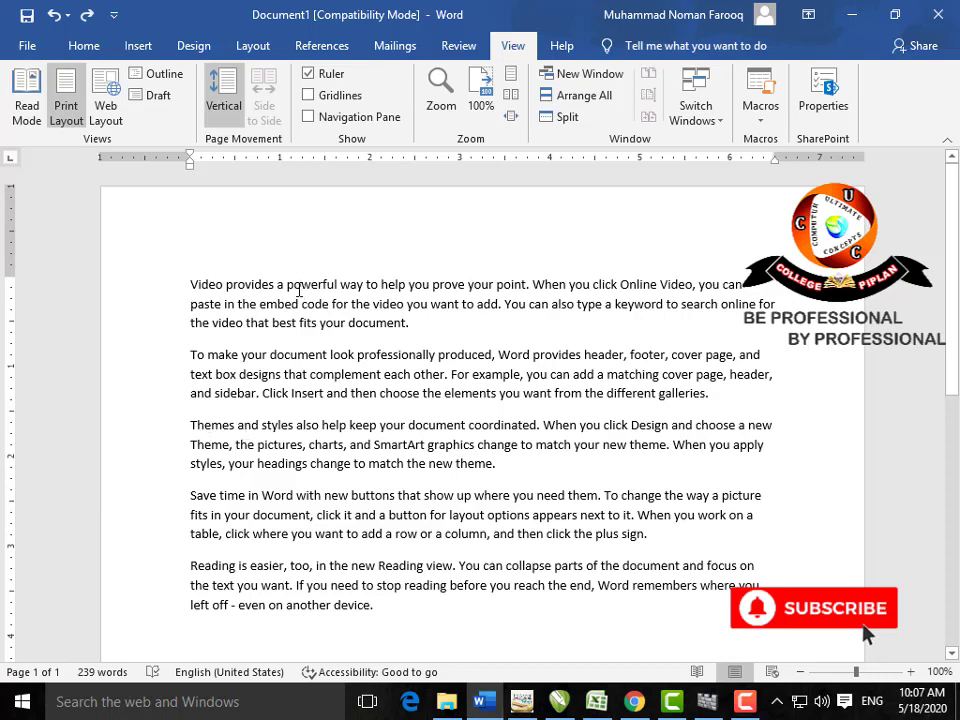
{"action": "left_click_drag", "start_coordinate": [193, 285], "coordinate": [420, 619]}
{"action": "left_click", "coordinate": [420, 619]}
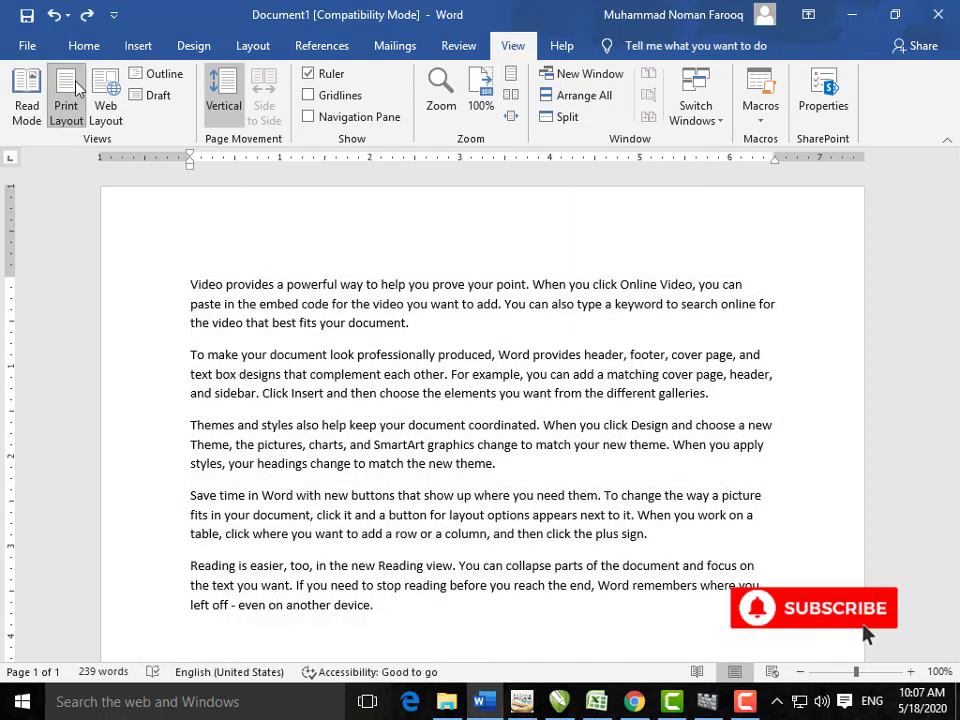
Step: Switch the ribbon back to the Home tab
{"action": "left_click", "coordinate": [88, 46]}
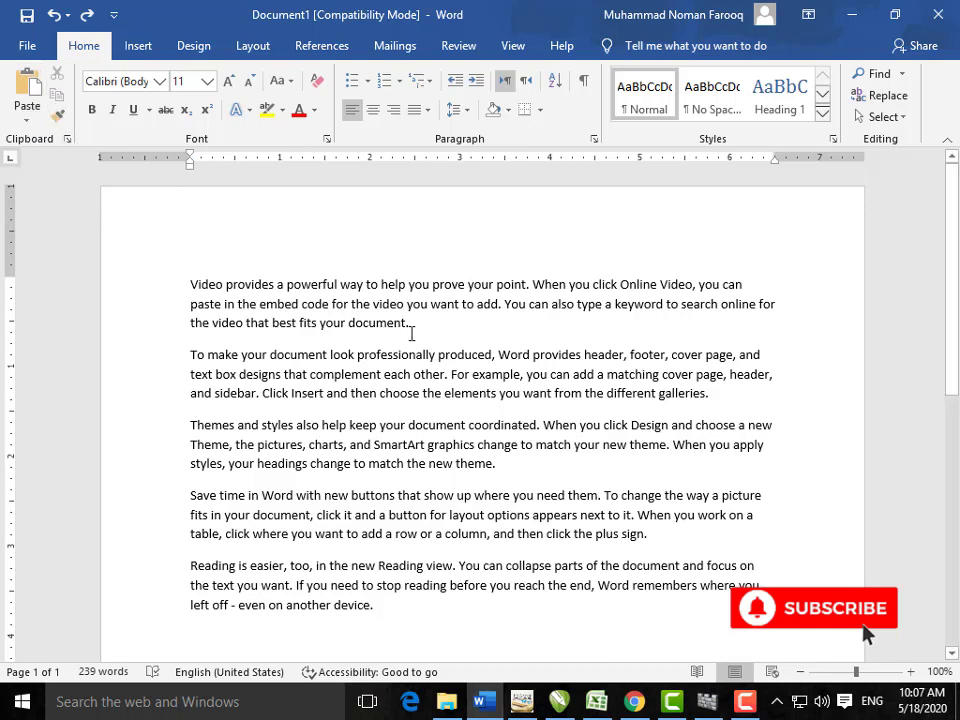
{"action": "left_click_drag", "start_coordinate": [408, 321], "coordinate": [197, 274]}
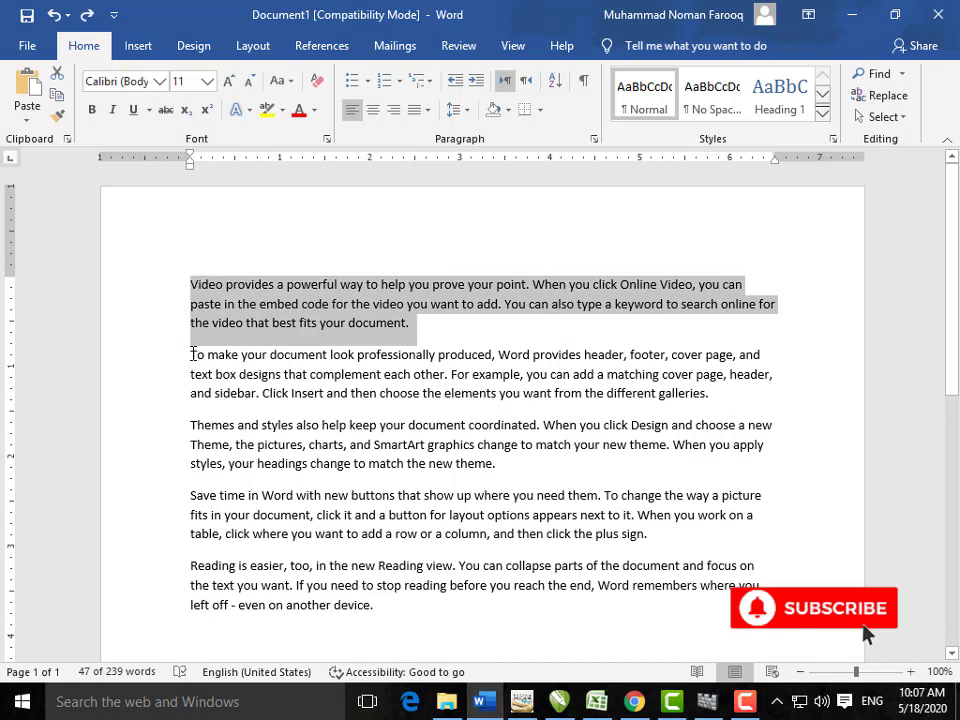
{"action": "left_click_drag", "start_coordinate": [240, 356], "coordinate": [309, 396]}
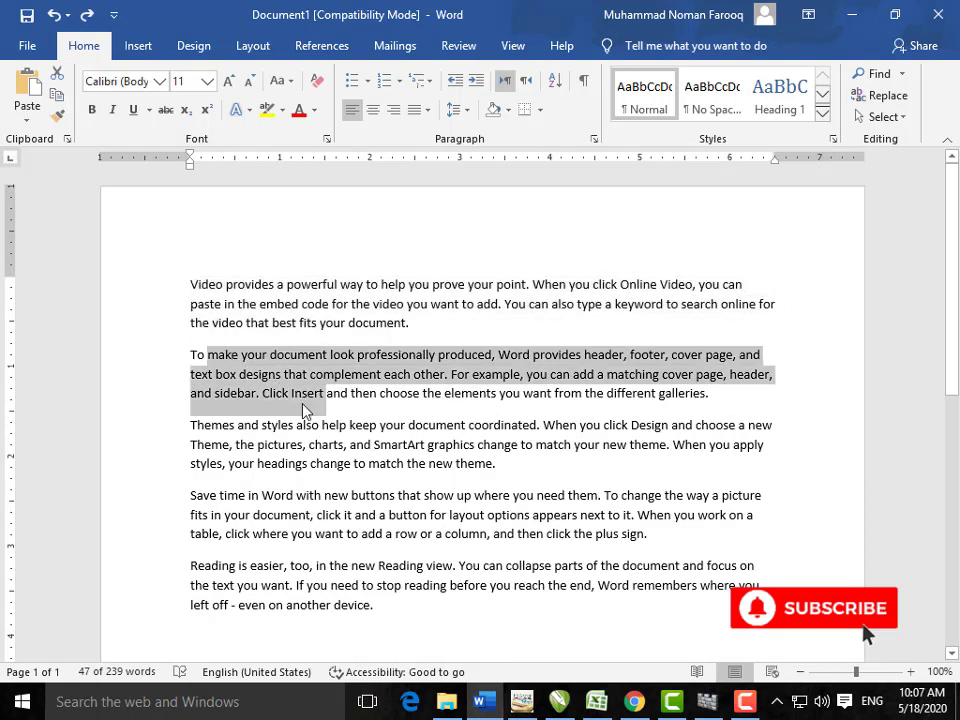
{"action": "left_click", "coordinate": [309, 397]}
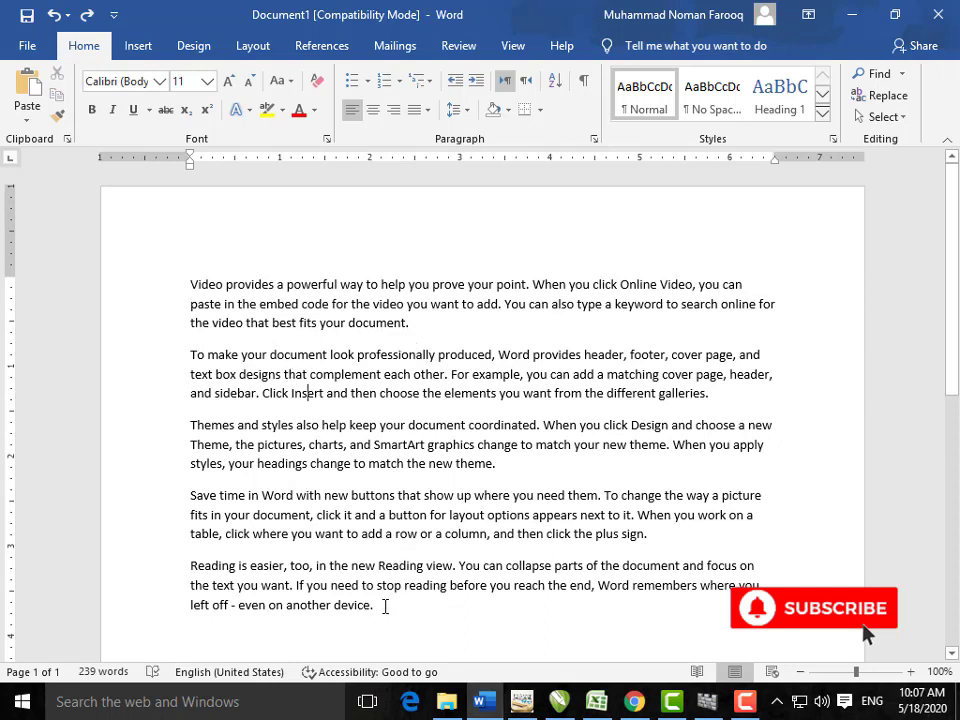
{"action": "left_click_drag", "start_coordinate": [425, 331], "coordinate": [182, 283]}
{"action": "key", "text": "ctrl+c"}
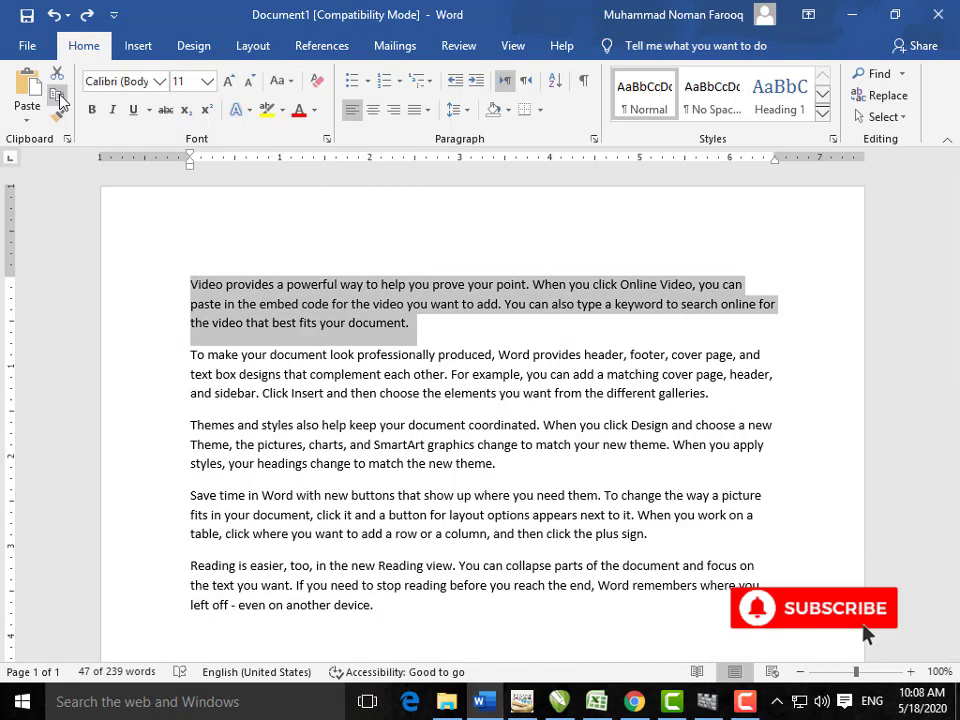
{"action": "left_click", "coordinate": [410, 323]}
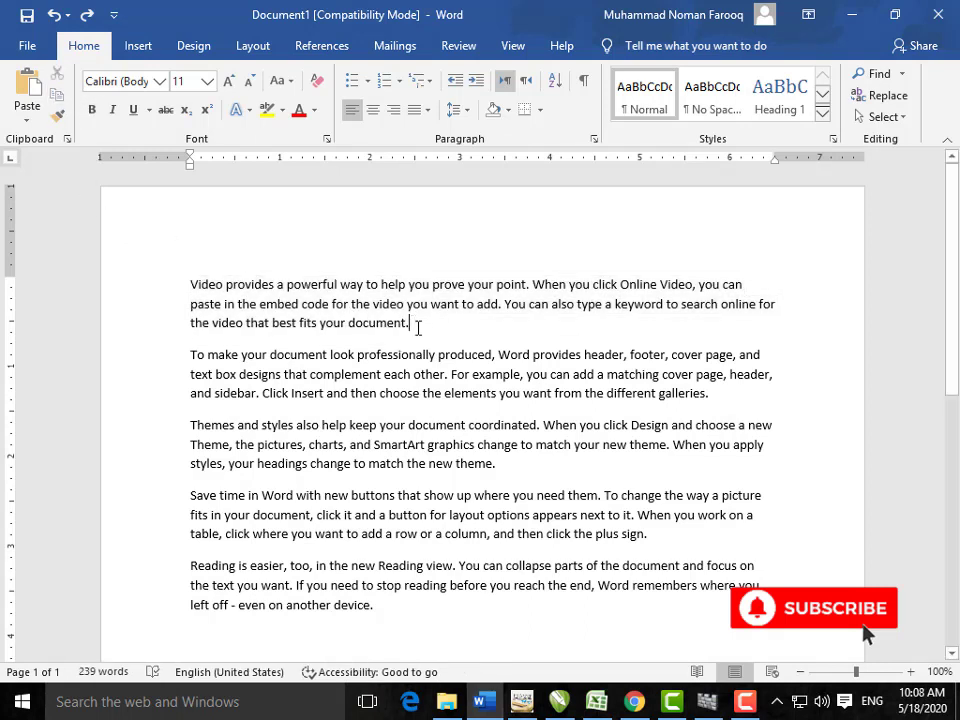
Step: Paste a second copy of the 'Video provides…' paragraph, then select and cut both copies
{"action": "key", "text": "Return"}
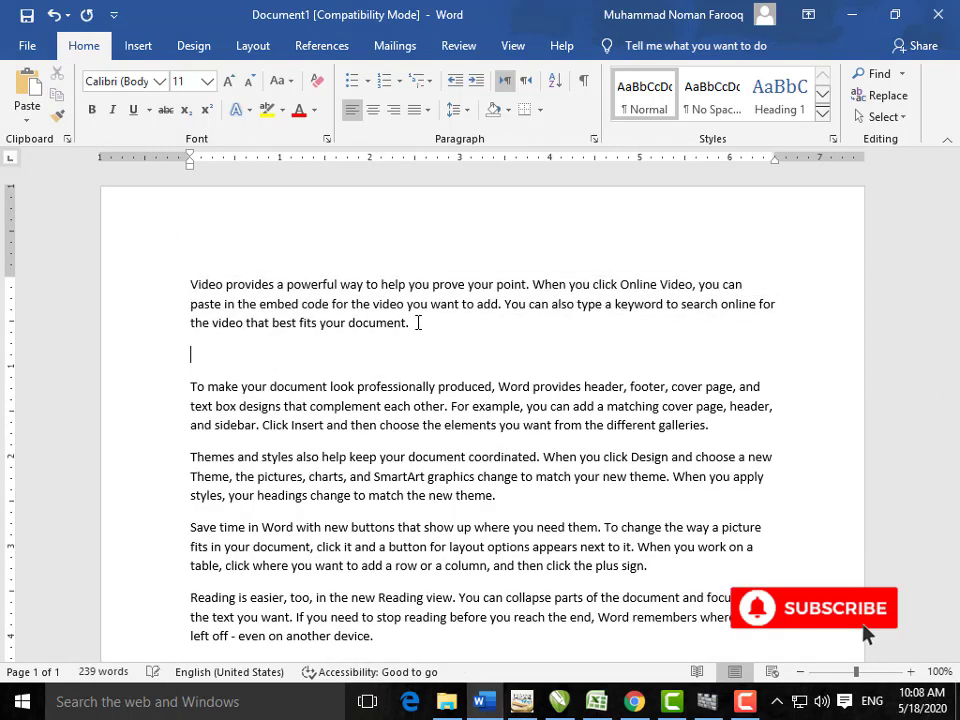
{"action": "key", "text": "ctrl+v"}
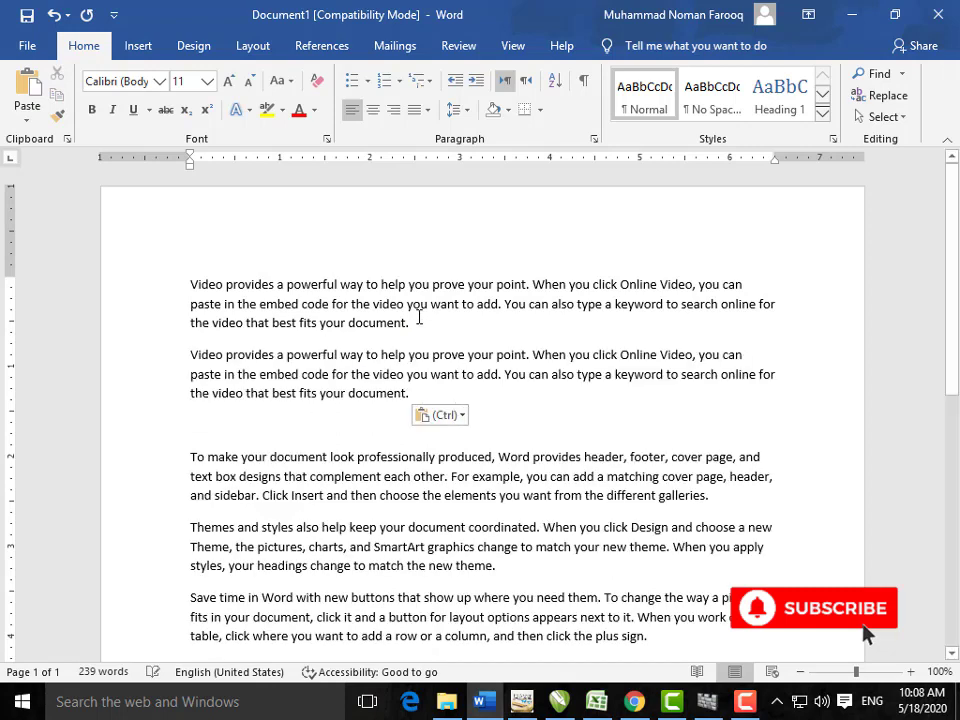
{"action": "left_click_drag", "start_coordinate": [420, 323], "coordinate": [174, 294]}
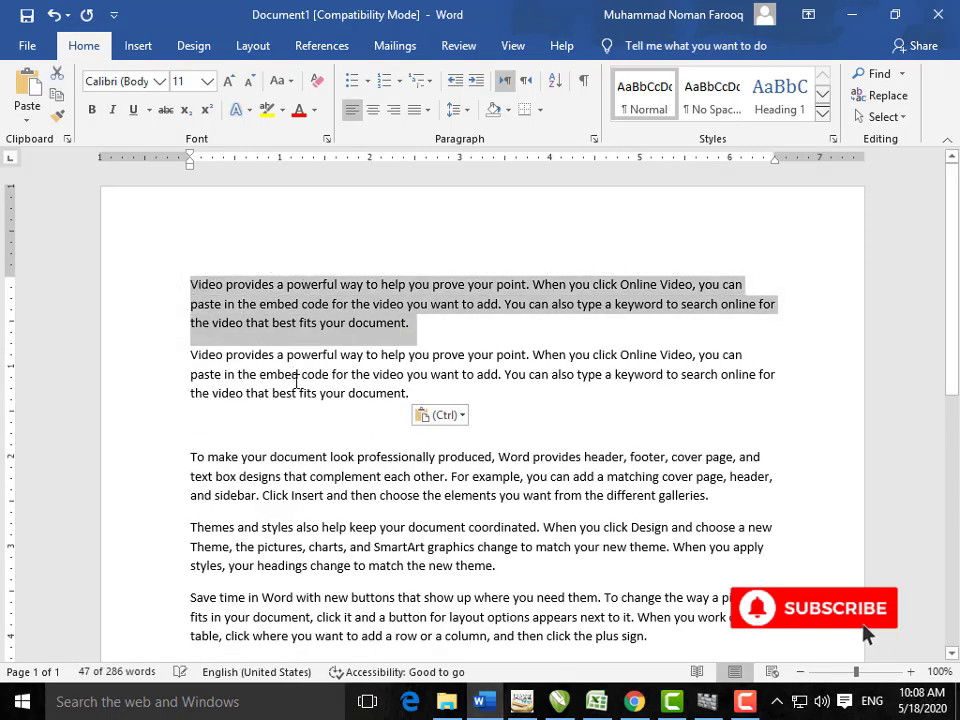
{"action": "double_click", "coordinate": [309, 393]}
{"action": "left_click", "coordinate": [352, 395]}
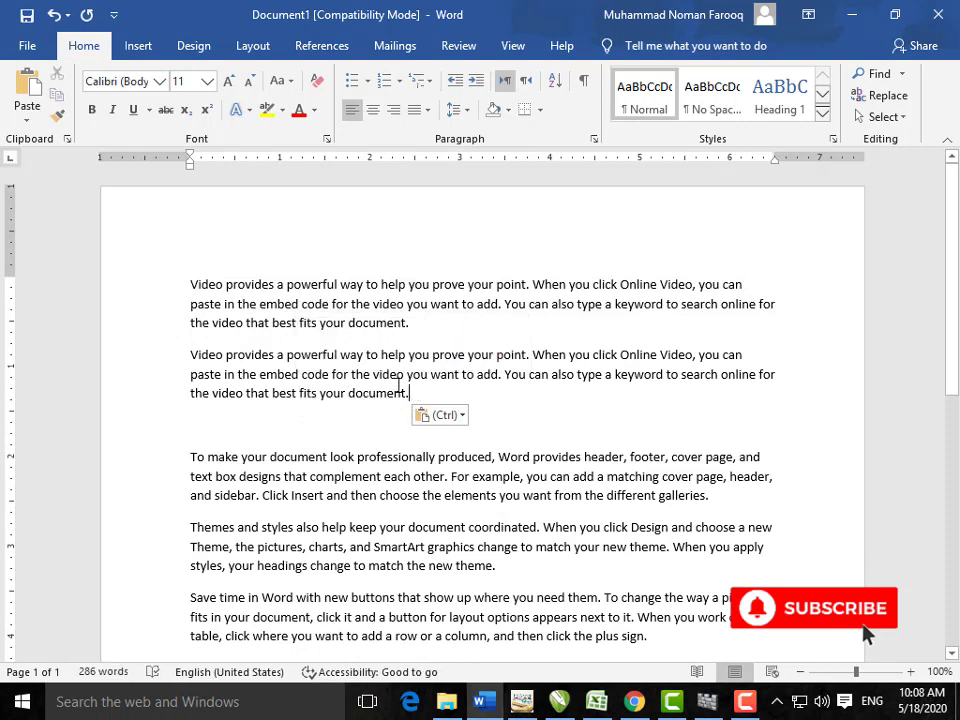
{"action": "left_click_drag", "start_coordinate": [405, 393], "coordinate": [203, 288]}
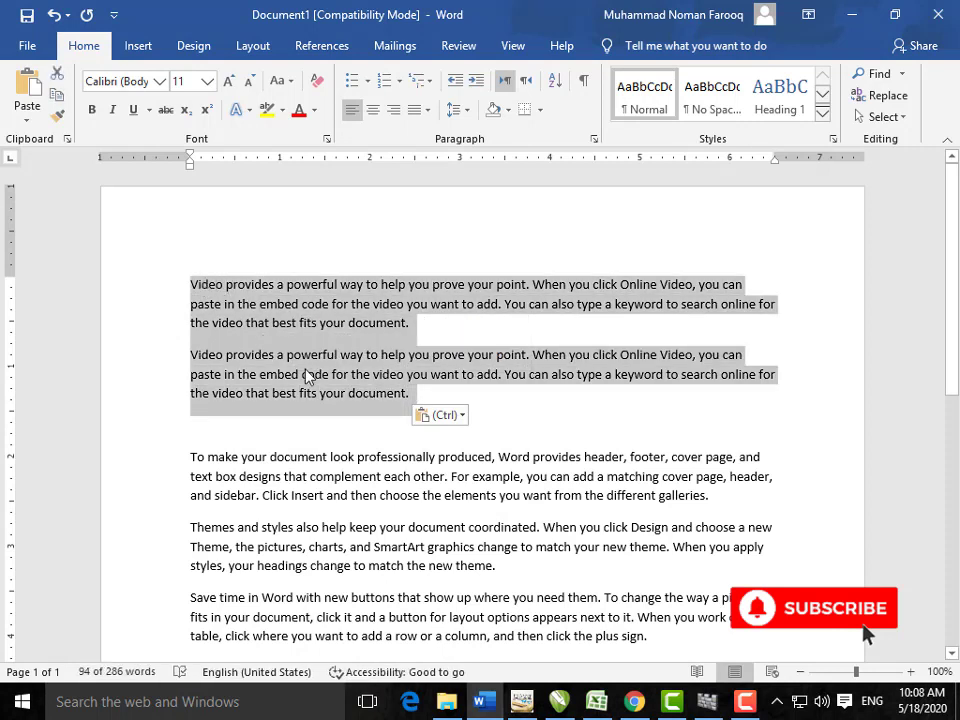
{"action": "left_click", "coordinate": [326, 392]}
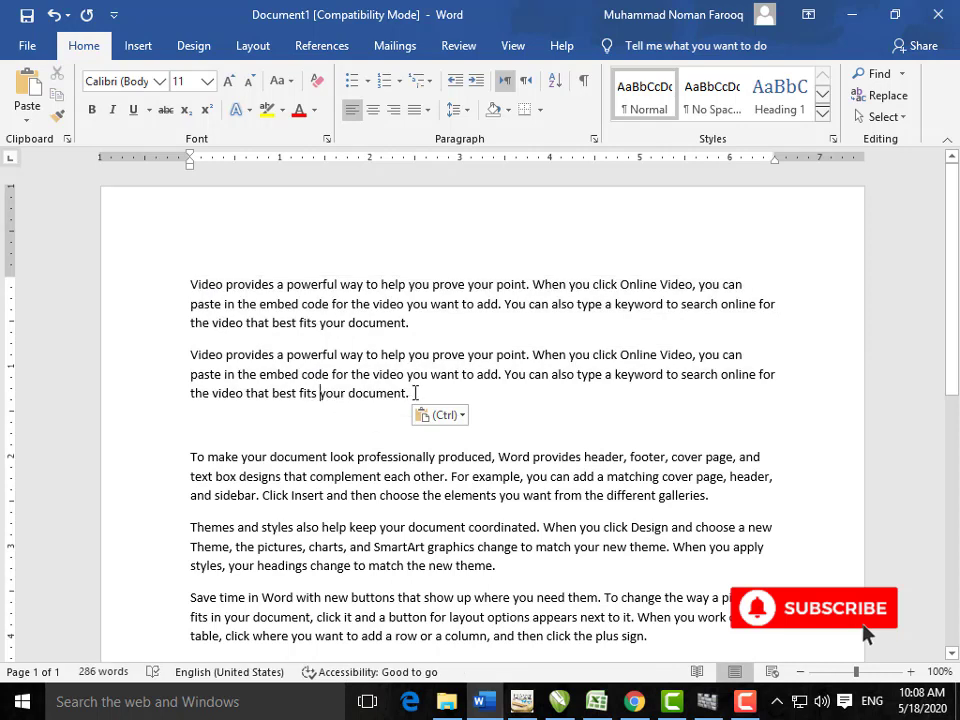
{"action": "left_click_drag", "start_coordinate": [415, 393], "coordinate": [208, 285]}
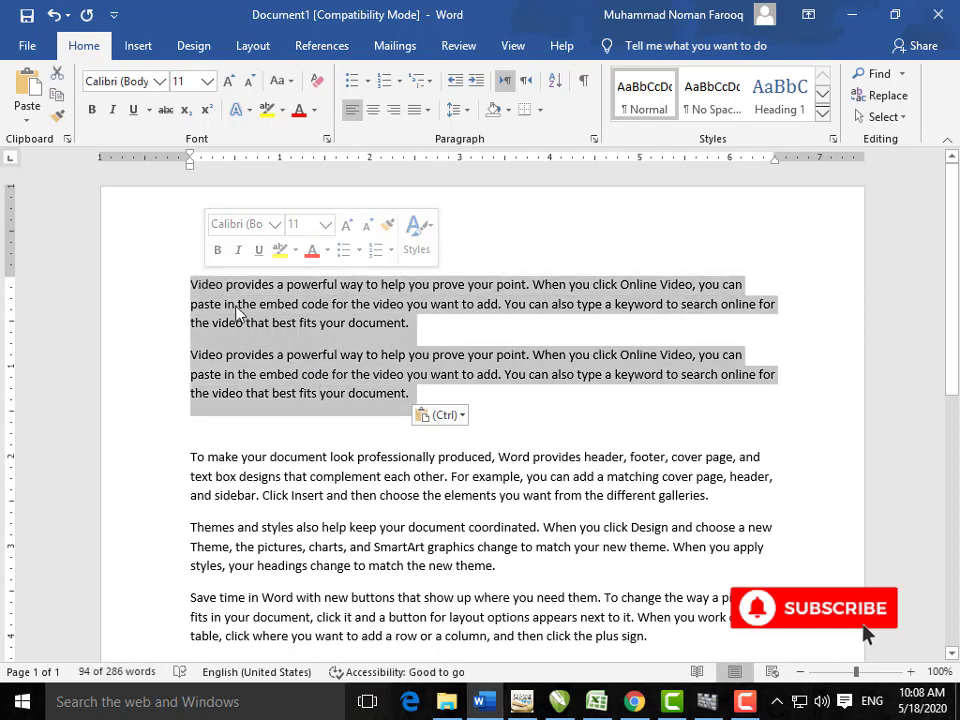
{"action": "left_click", "coordinate": [58, 83]}
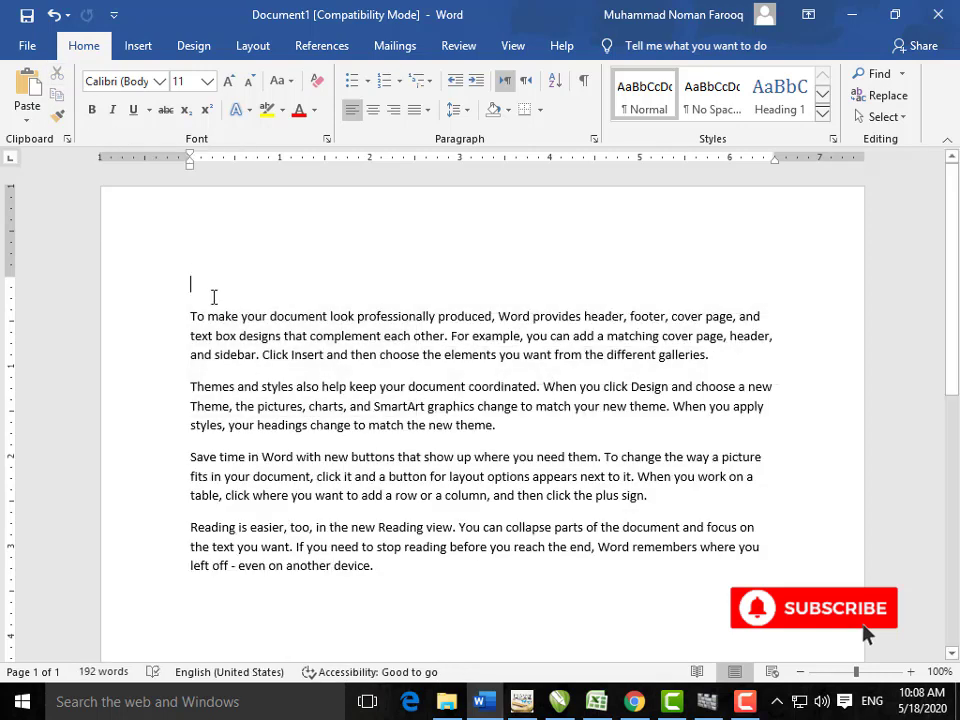
Step: Add a blank line at the top and paste both 'Video provides…' paragraphs back there
{"action": "key", "text": "Return"}
{"action": "key", "text": "Return"}
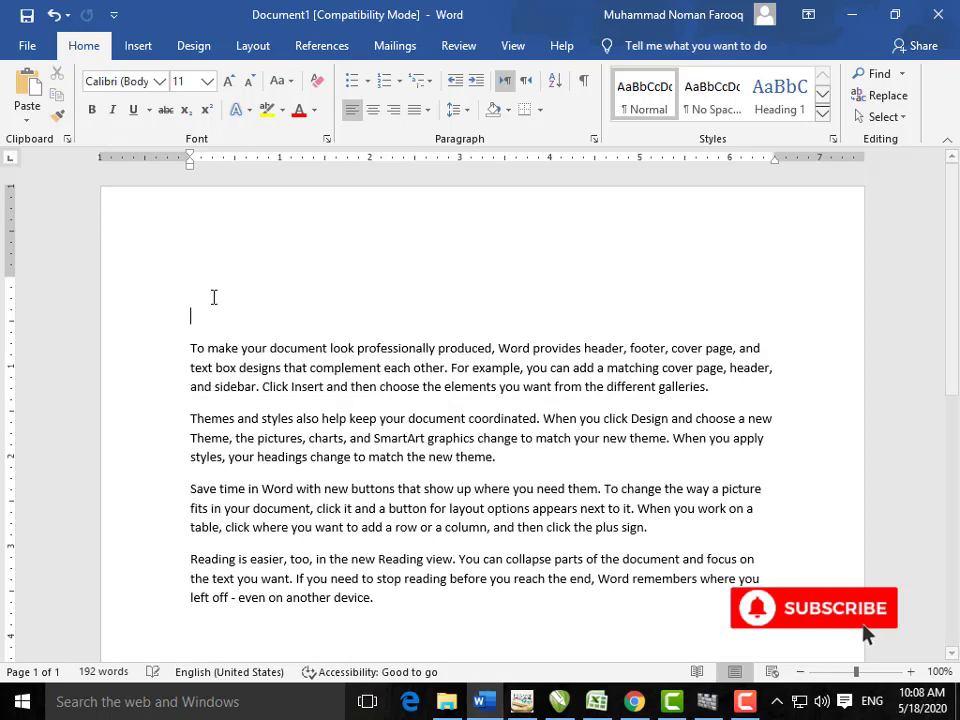
{"action": "key", "text": "ctrl+v"}
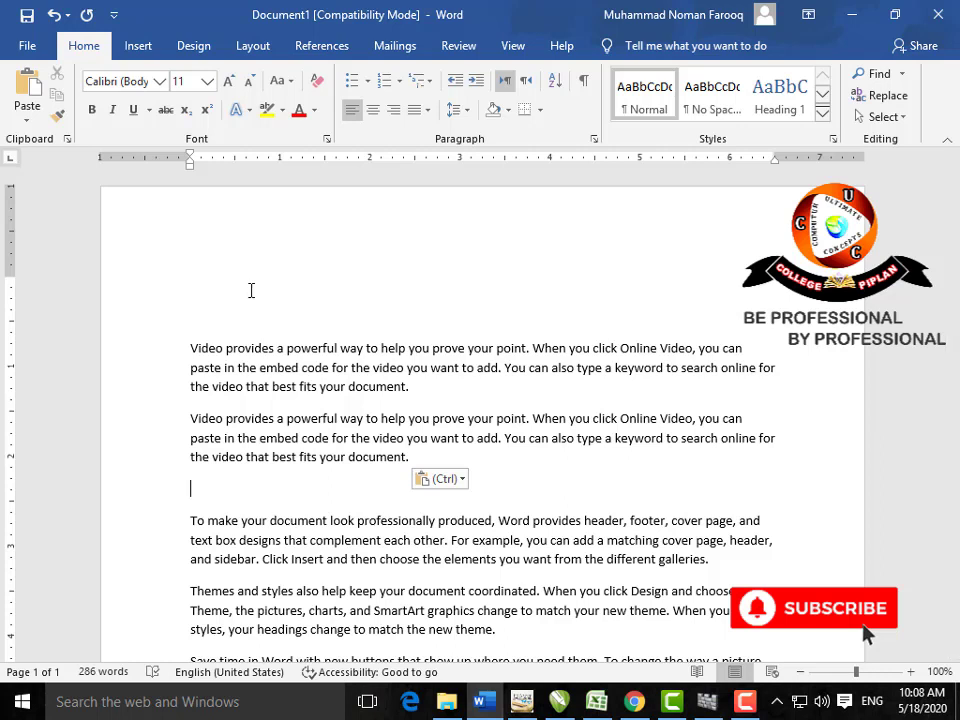
{"action": "left_click_drag", "start_coordinate": [433, 388], "coordinate": [191, 345]}
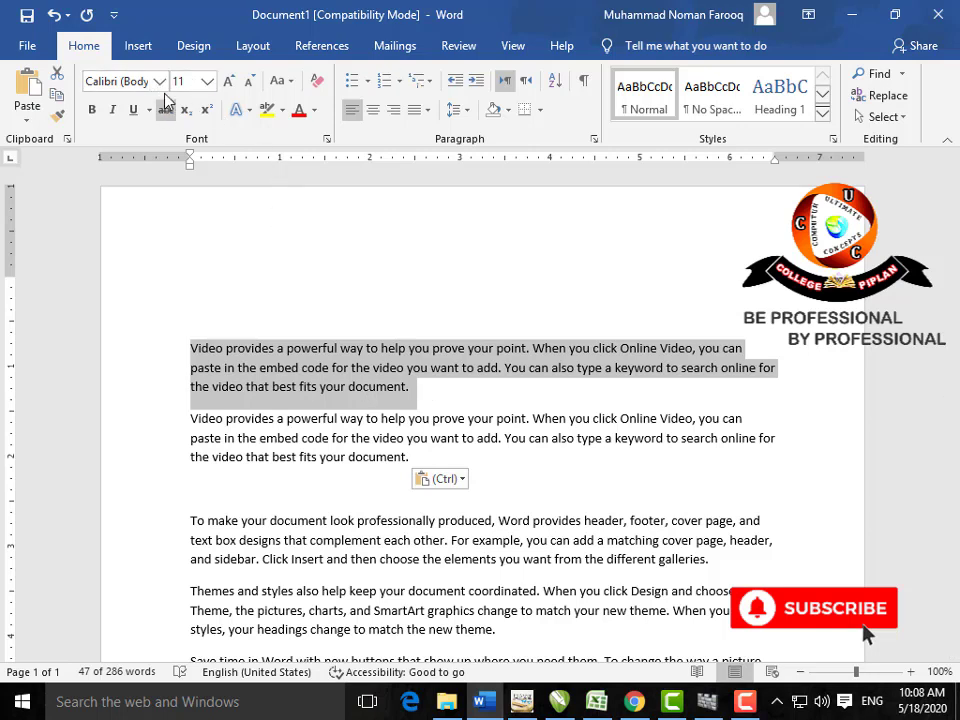
Step: Apply the Algerian font to the first 'Video provides…' paragraph
{"action": "left_click", "coordinate": [158, 80]}
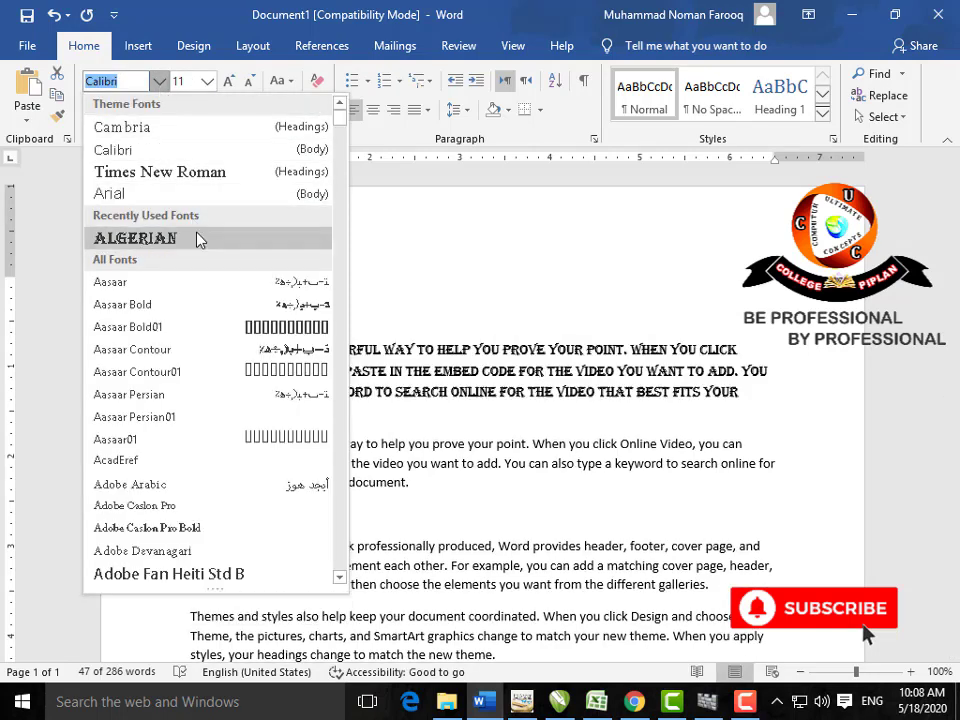
{"action": "left_click", "coordinate": [199, 238]}
{"action": "left_click", "coordinate": [381, 414]}
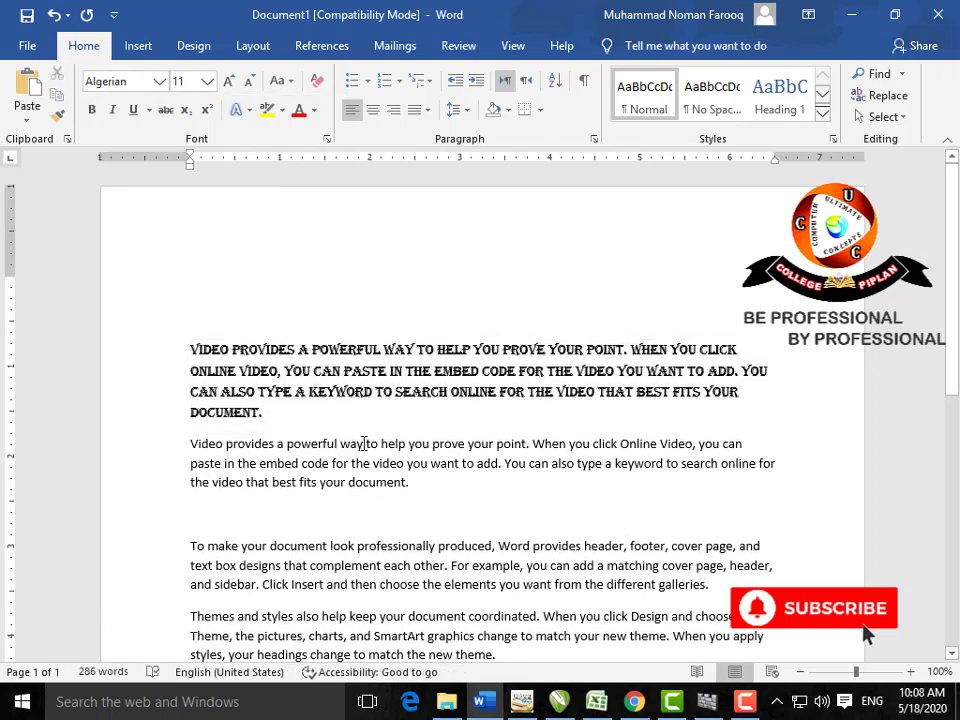
{"action": "left_click_drag", "start_coordinate": [410, 484], "coordinate": [335, 462]}
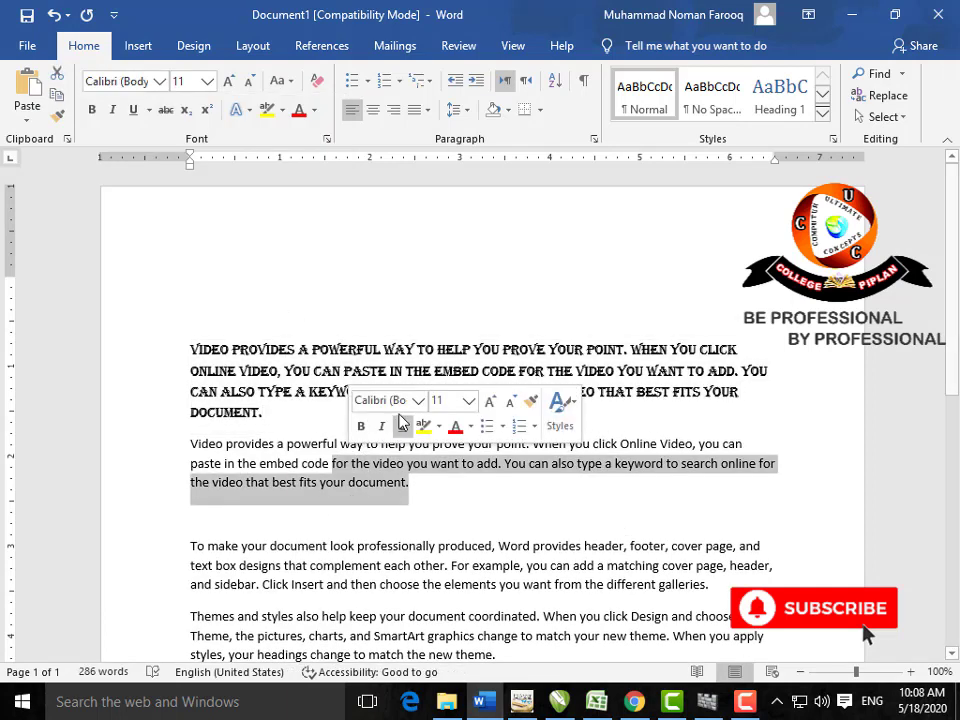
{"action": "left_click", "coordinate": [322, 409]}
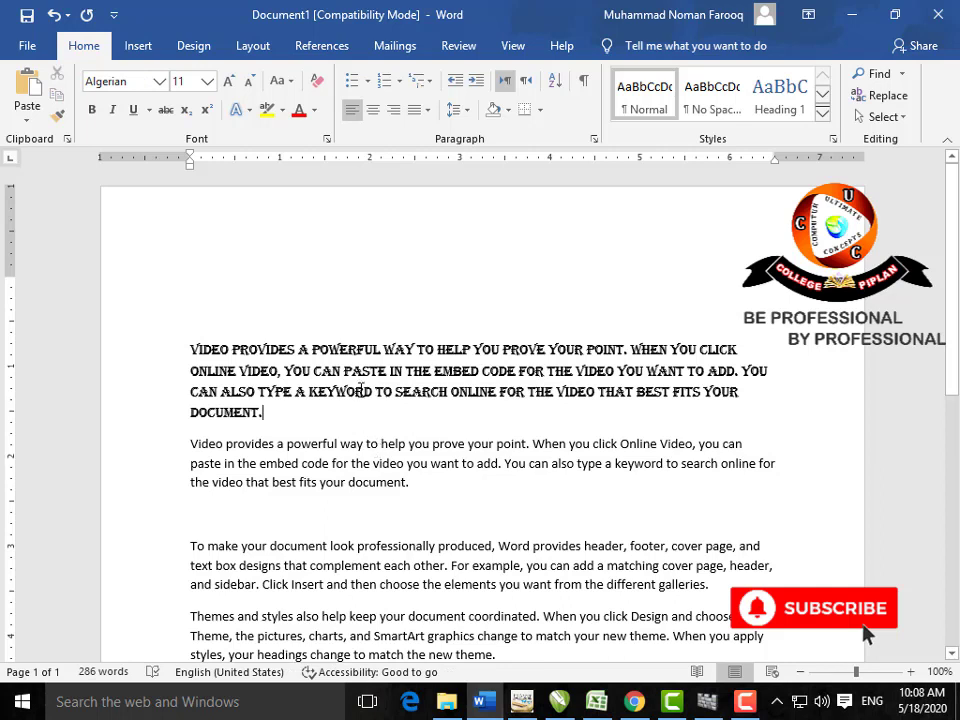
{"action": "left_click_drag", "start_coordinate": [387, 397], "coordinate": [344, 370]}
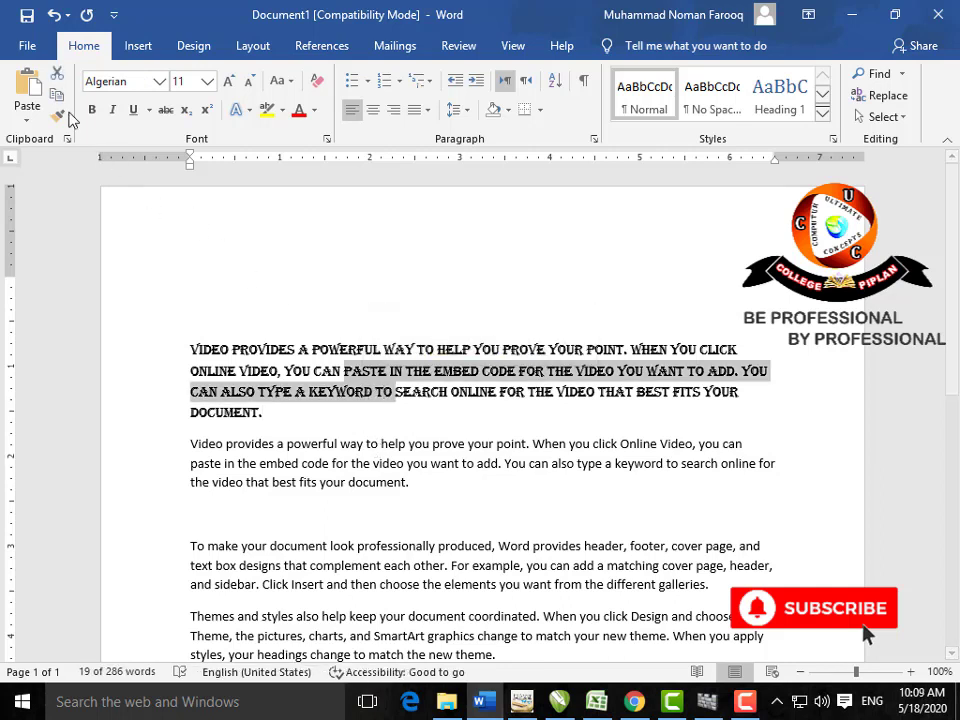
Step: Use Format Painter to copy the Algerian font onto the second 'Video provides…' paragraph
{"action": "left_click", "coordinate": [58, 118]}
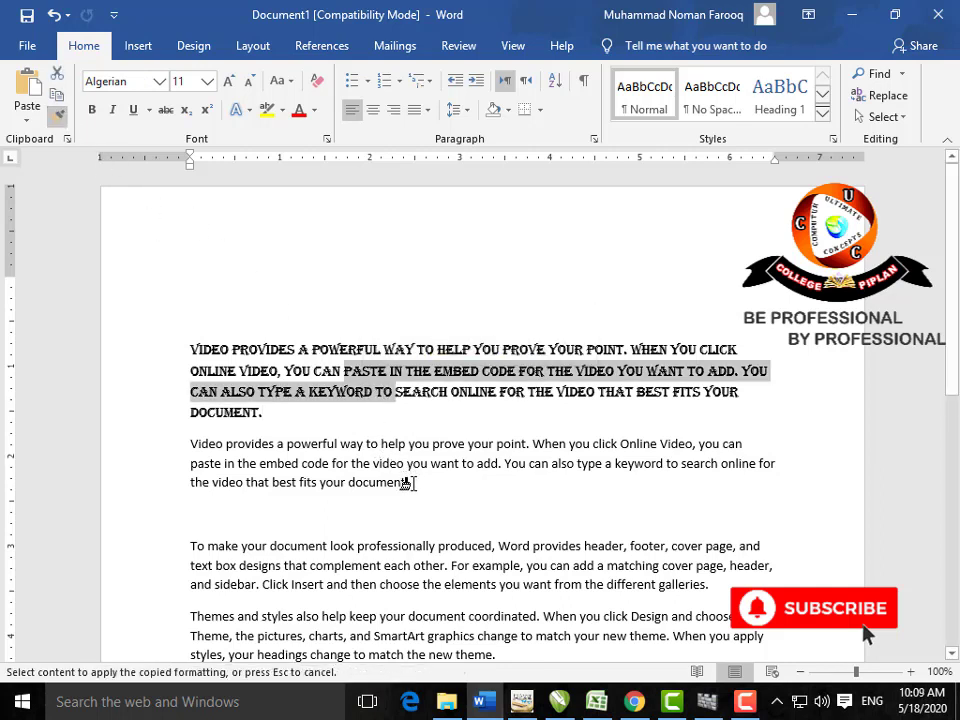
{"action": "left_click_drag", "start_coordinate": [407, 482], "coordinate": [191, 453]}
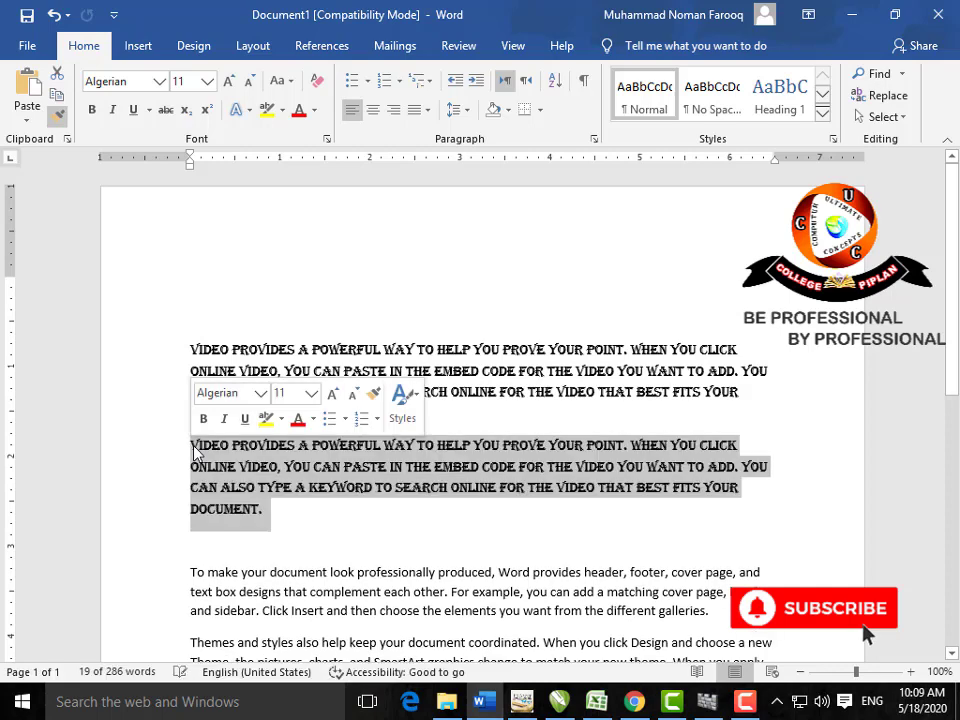
{"action": "left_click", "coordinate": [321, 462]}
{"action": "scroll", "coordinate": [336, 420], "scroll_direction": "down", "scroll_amount": 3}
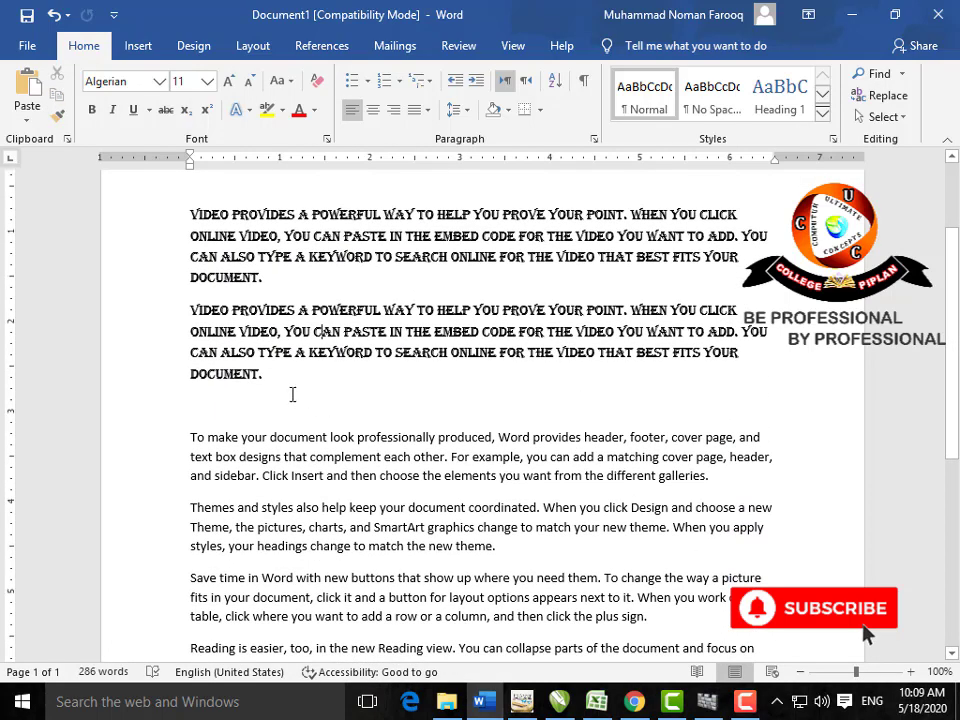
{"action": "left_click_drag", "start_coordinate": [262, 374], "coordinate": [191, 376]}
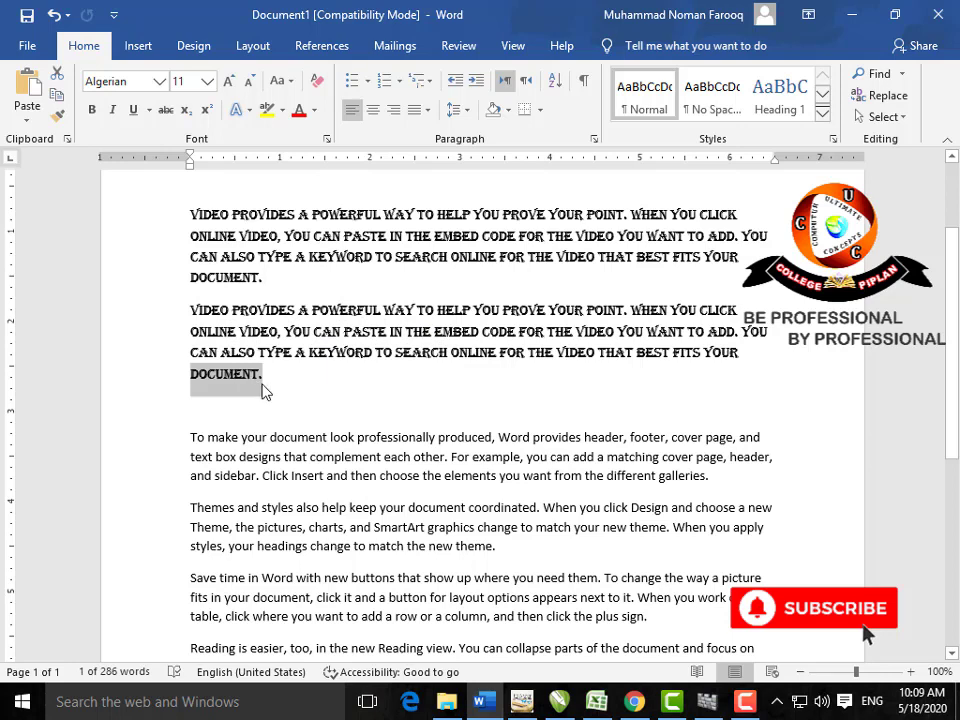
{"action": "left_click", "coordinate": [262, 388]}
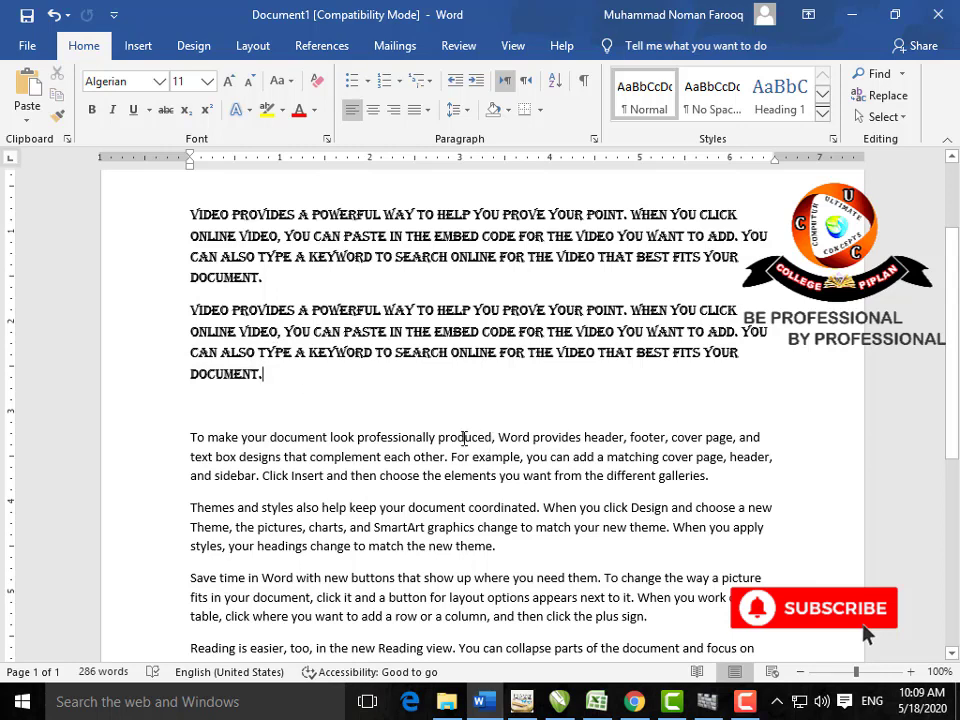
{"action": "left_click_drag", "start_coordinate": [464, 437], "coordinate": [225, 444]}
{"action": "left_click", "coordinate": [222, 440]}
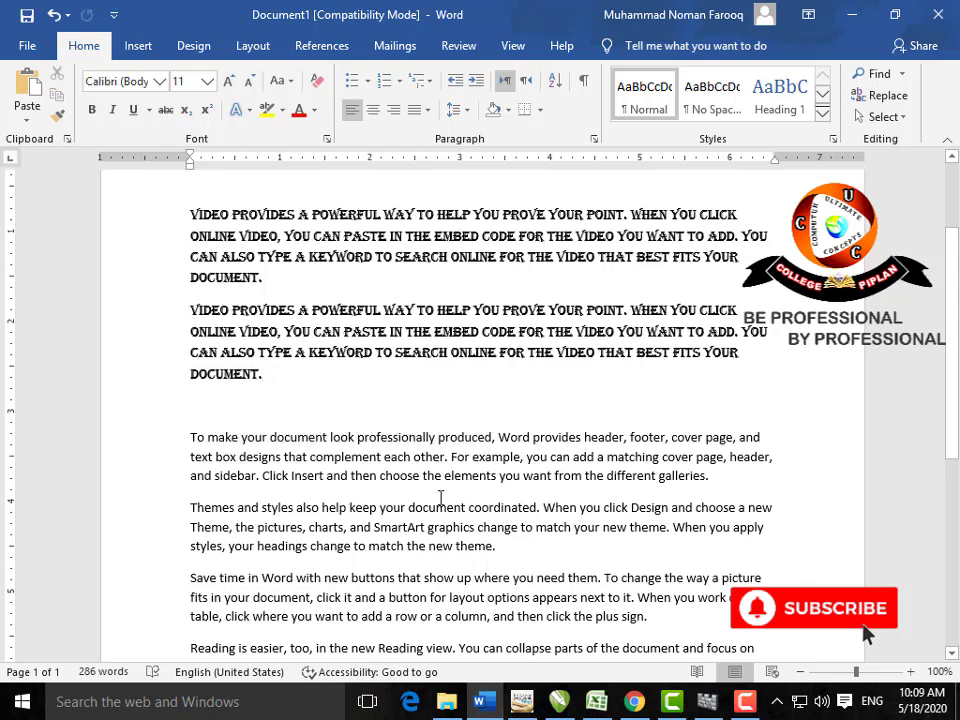
{"action": "left_click_drag", "start_coordinate": [644, 484], "coordinate": [709, 477]}
{"action": "left_click", "coordinate": [194, 437]}
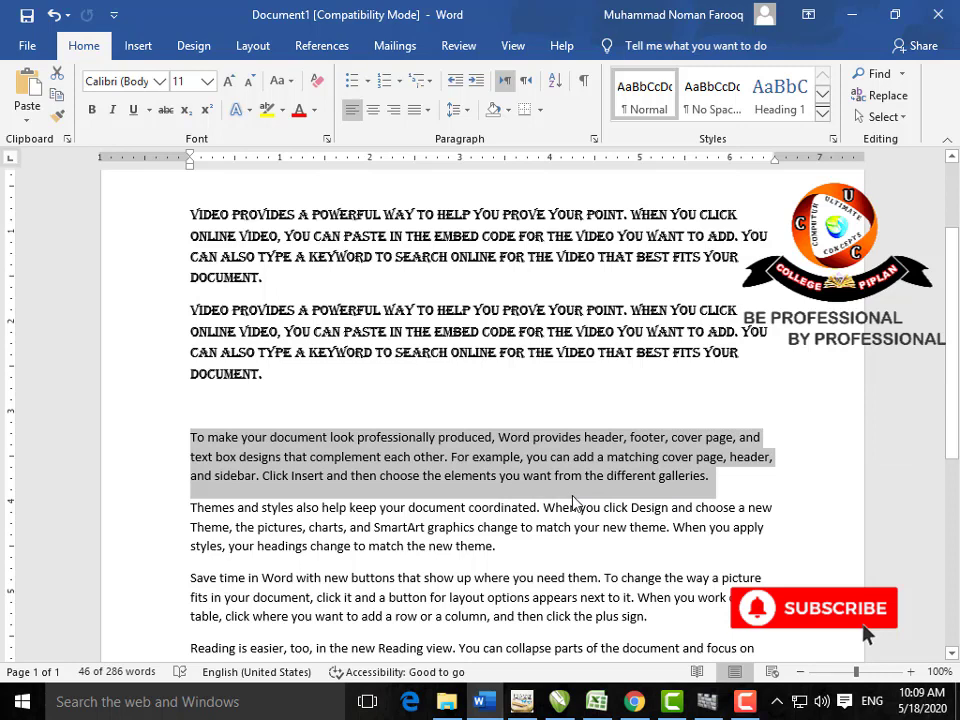
Step: Paste the Algerian formatting onto the 'To make your document…' paragraph
{"action": "key", "text": "ctrl+shift+v"}
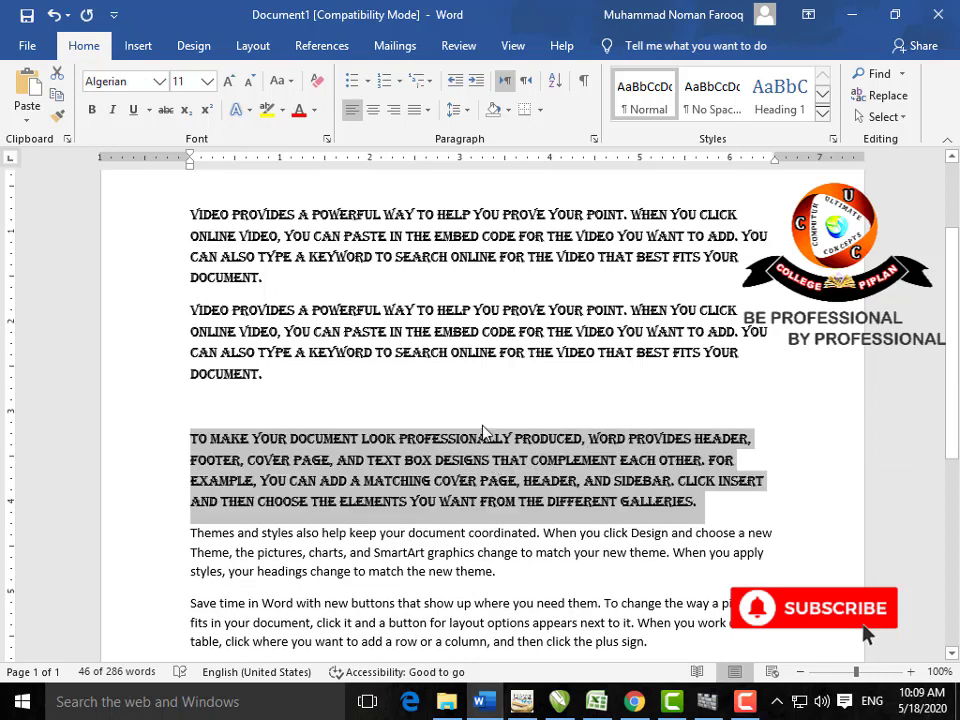
{"action": "left_click", "coordinate": [470, 350]}
{"action": "left_click_drag", "start_coordinate": [405, 331], "coordinate": [497, 352]}
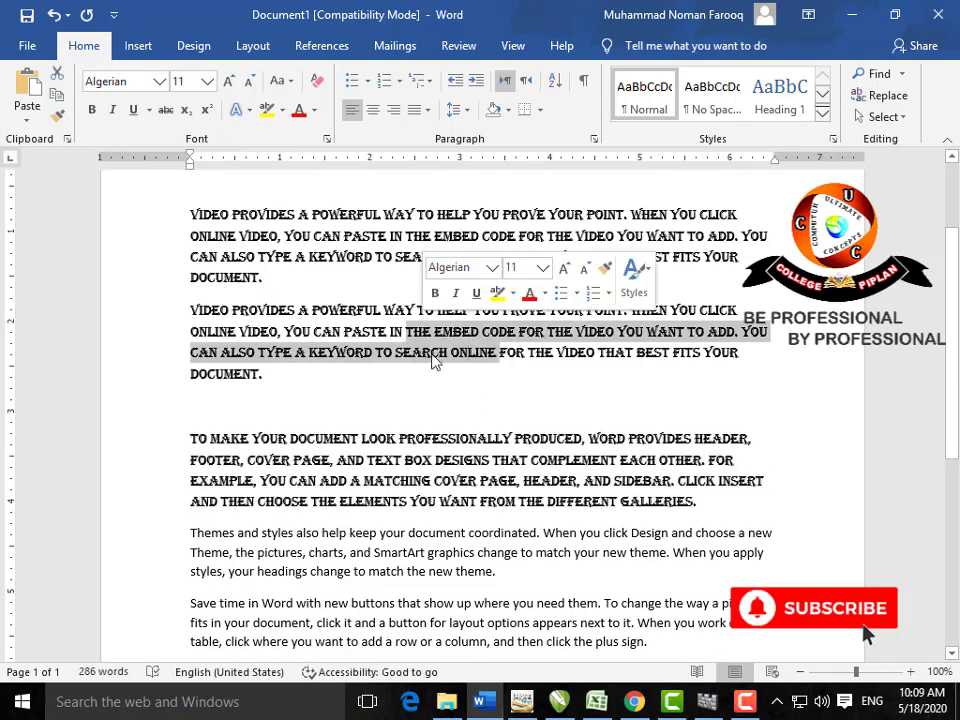
{"action": "left_click", "coordinate": [435, 462]}
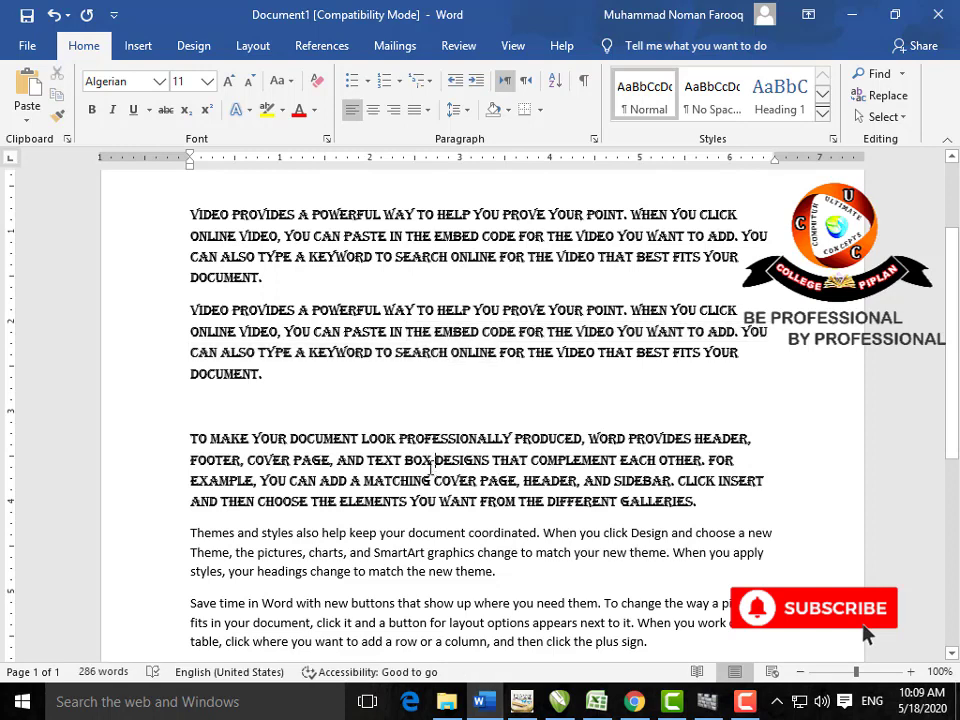
{"action": "scroll", "coordinate": [437, 465], "scroll_direction": "down", "scroll_amount": 2}
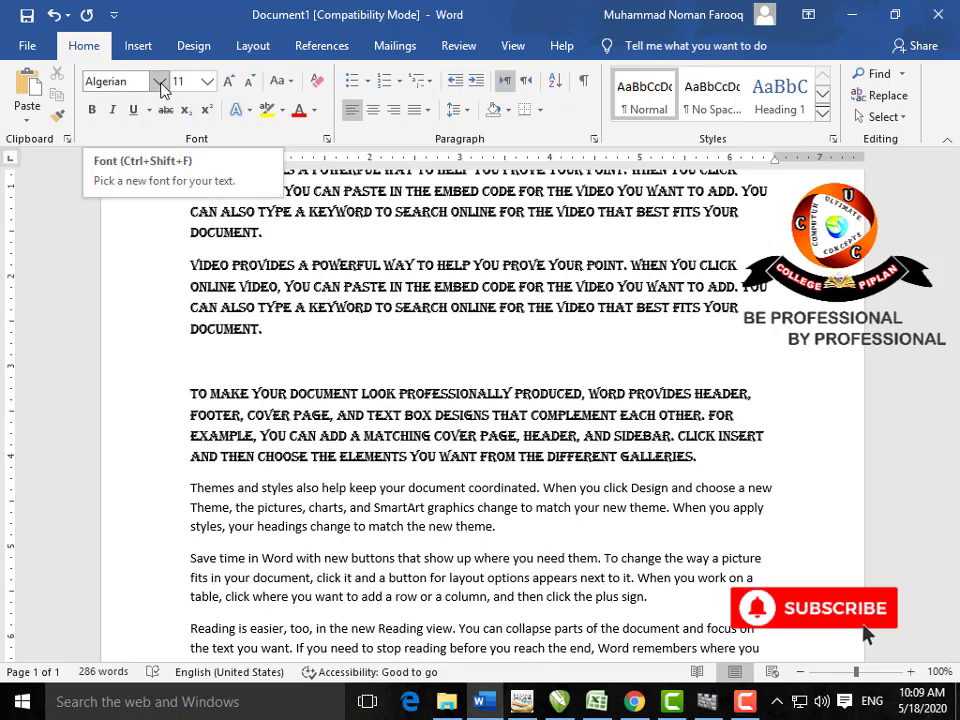
{"action": "scroll", "coordinate": [497, 482], "scroll_direction": "down", "scroll_amount": 2}
Step: Select 'buttons' through 'plus sign.', grow it to 20 pt, then shrink it to 16 pt
{"action": "left_click_drag", "start_coordinate": [647, 507], "coordinate": [353, 467]}
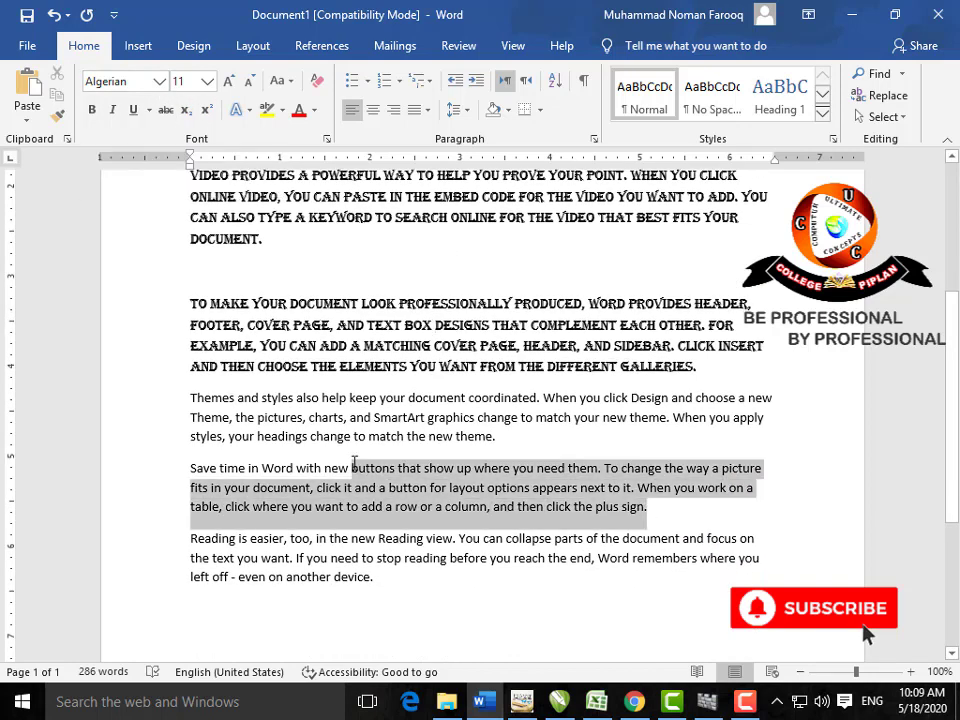
{"action": "left_click", "coordinate": [206, 81]}
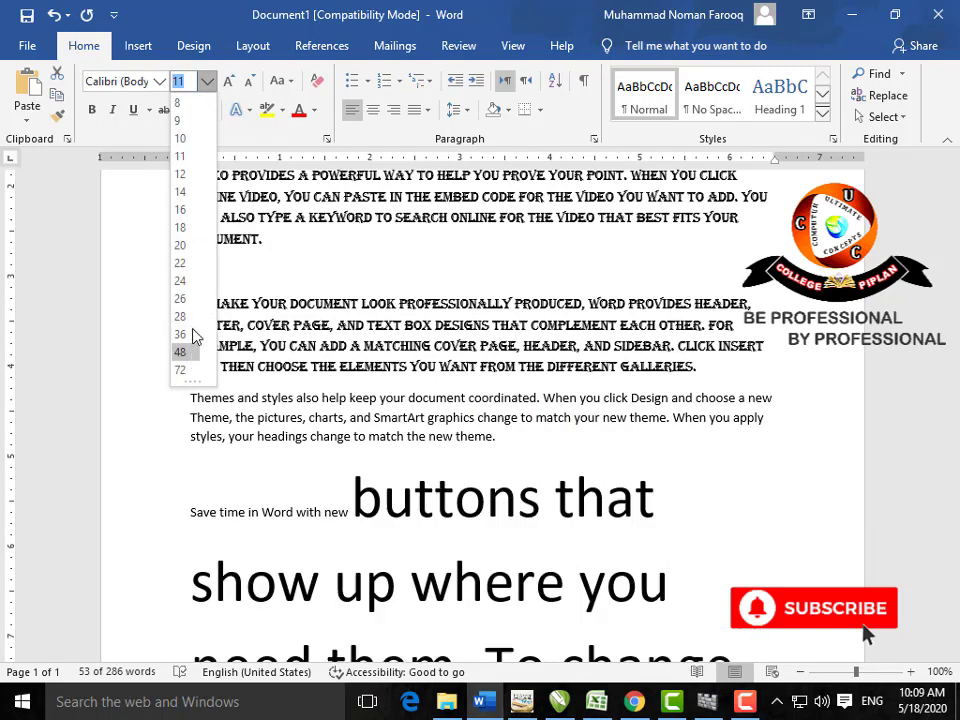
{"action": "left_click", "coordinate": [206, 81]}
{"action": "left_click", "coordinate": [229, 81]}
{"action": "left_click", "coordinate": [231, 82]}
{"action": "left_click", "coordinate": [231, 82]}
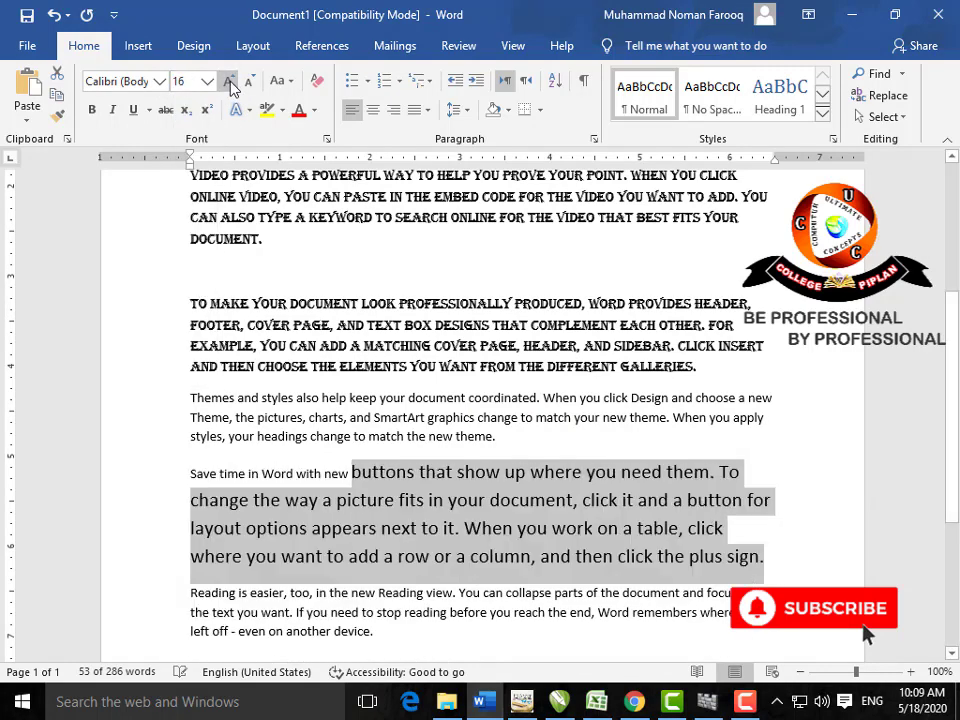
{"action": "left_click", "coordinate": [231, 82]}
{"action": "left_click", "coordinate": [231, 82]}
{"action": "left_click", "coordinate": [254, 82]}
{"action": "left_click", "coordinate": [254, 82]}
{"action": "left_click", "coordinate": [254, 82]}
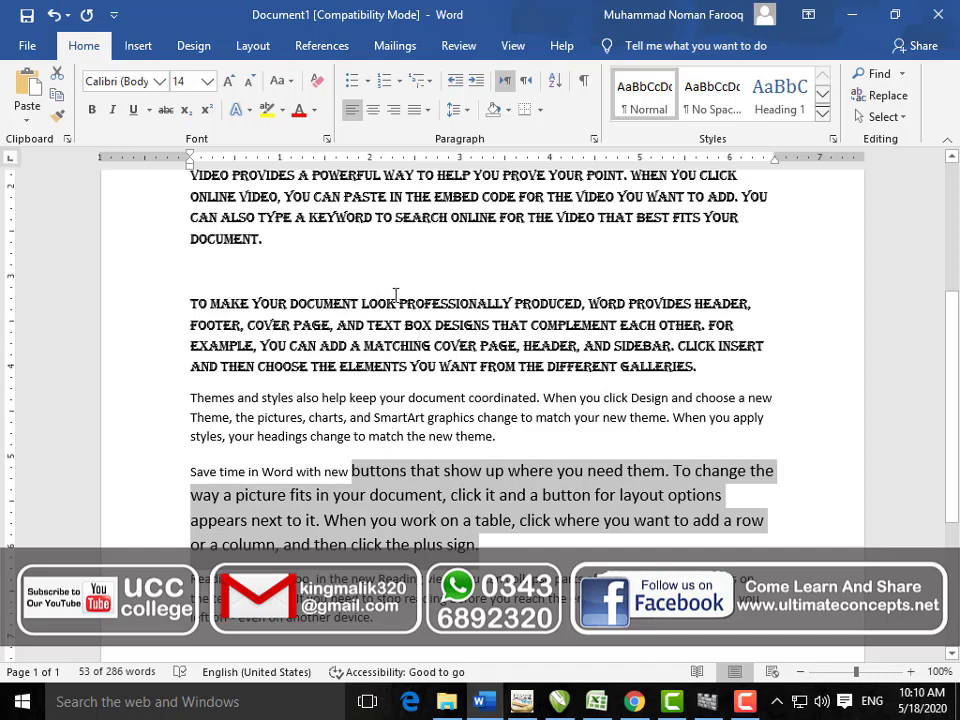
Step: Resize the selection with Shrink Font and the Ctrl+Shift+comma/period shortcuts
{"action": "left_click", "coordinate": [250, 82]}
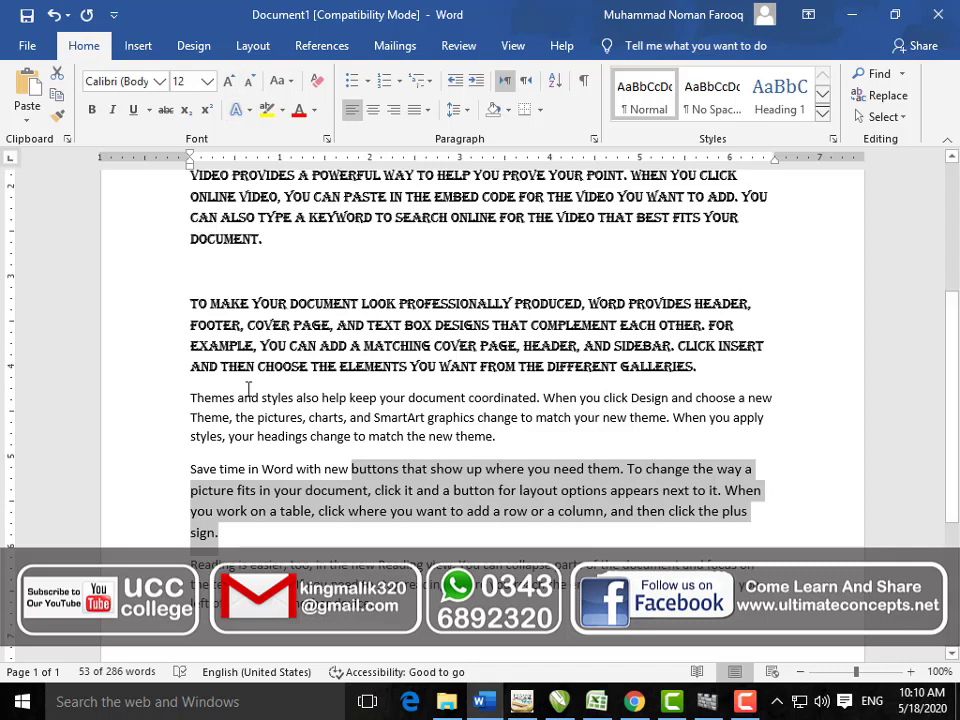
{"action": "key", "text": "ctrl+shift+period"}
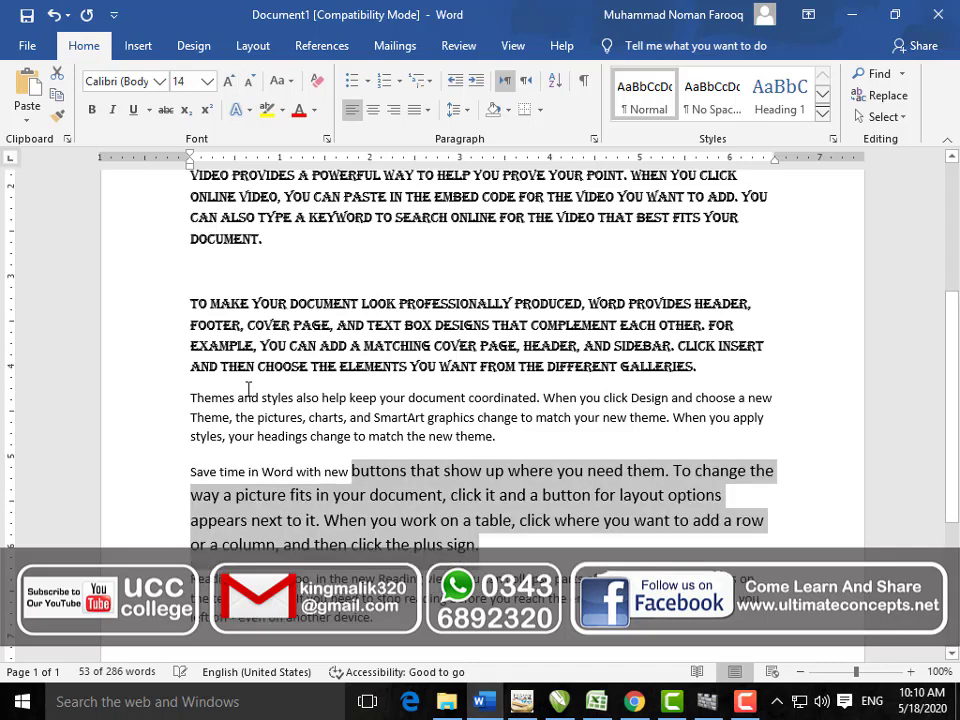
{"action": "key", "text": "ctrl+shift+comma"}
{"action": "key", "text": "ctrl+shift+comma"}
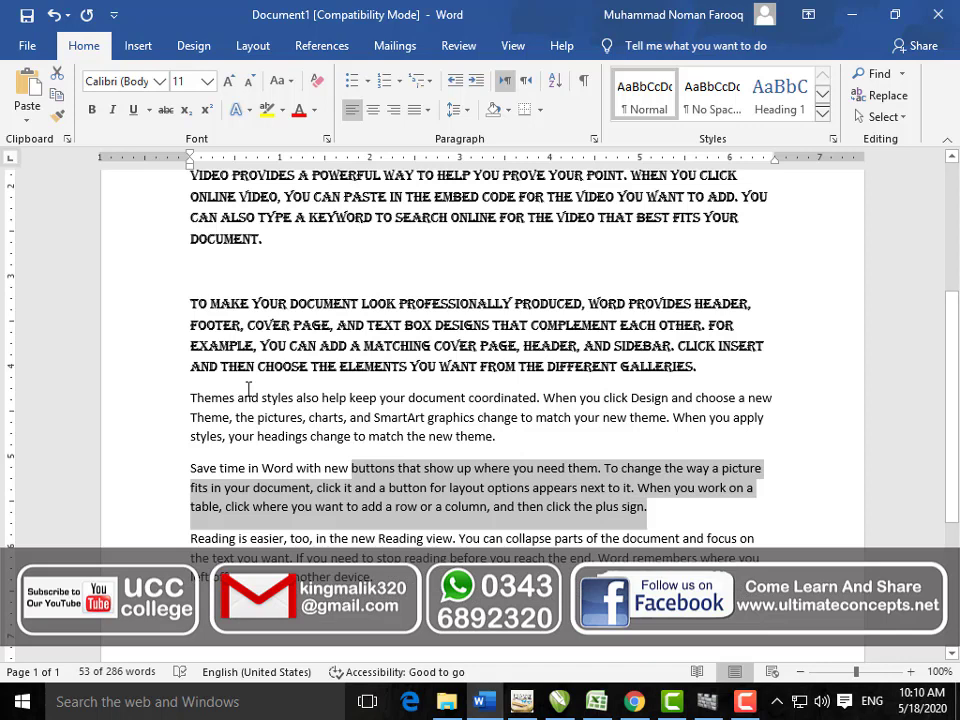
{"action": "key", "text": "ctrl+shift+period"}
{"action": "key", "text": "ctrl+shift+period"}
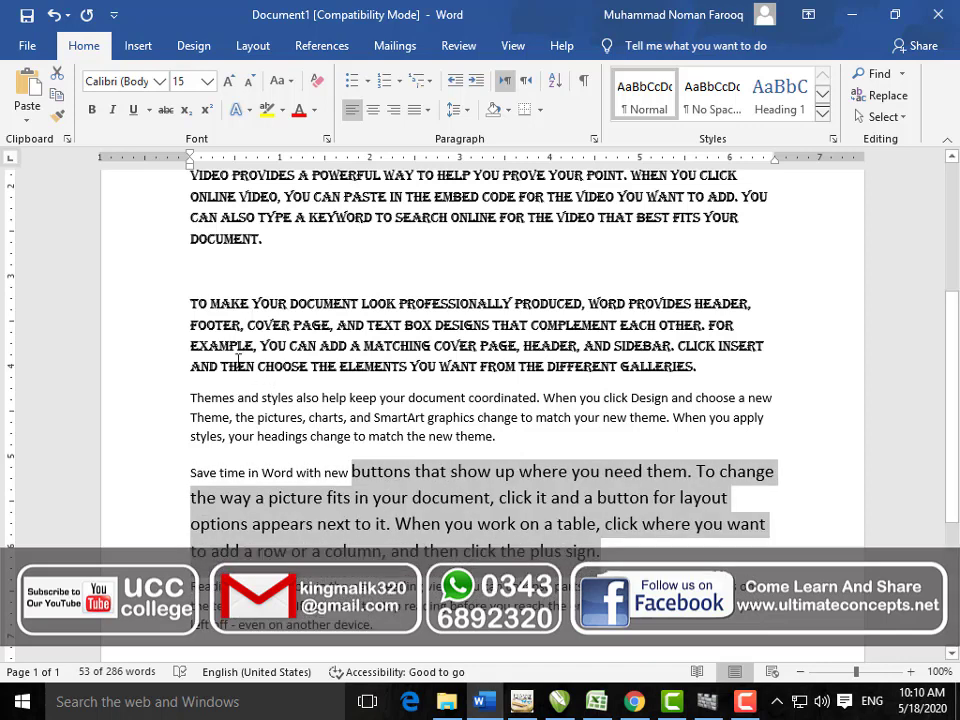
{"action": "left_click", "coordinate": [283, 81]}
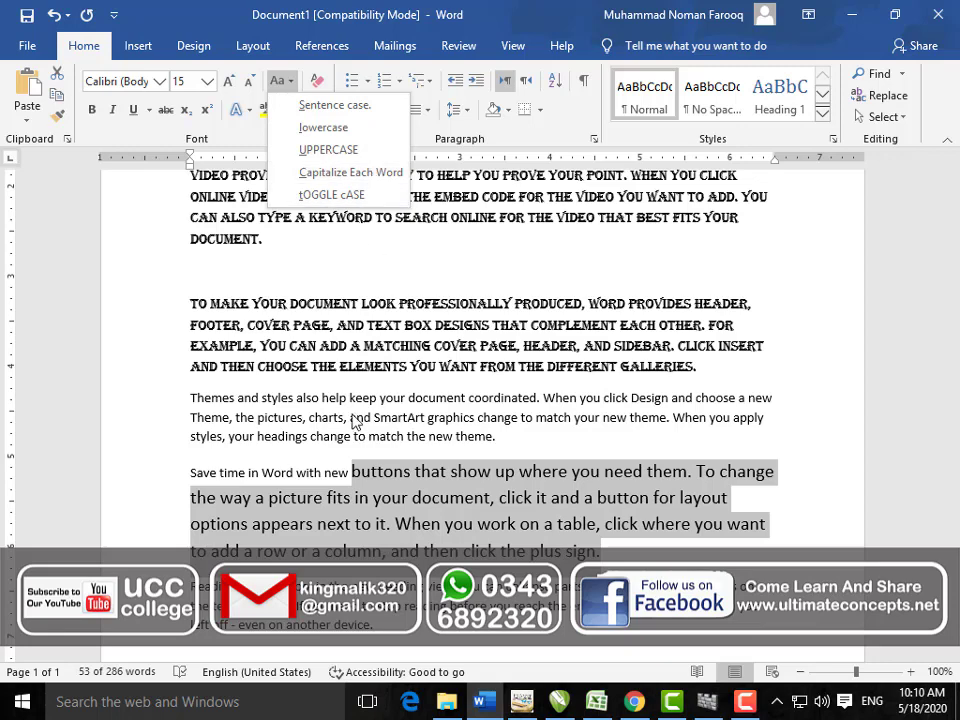
Step: Set the 'Reading is easier' paragraph to UPPERCASE, then lowercase, then Sentence case
{"action": "left_click", "coordinate": [416, 470]}
{"action": "scroll", "coordinate": [513, 467], "scroll_direction": "down", "scroll_amount": 5}
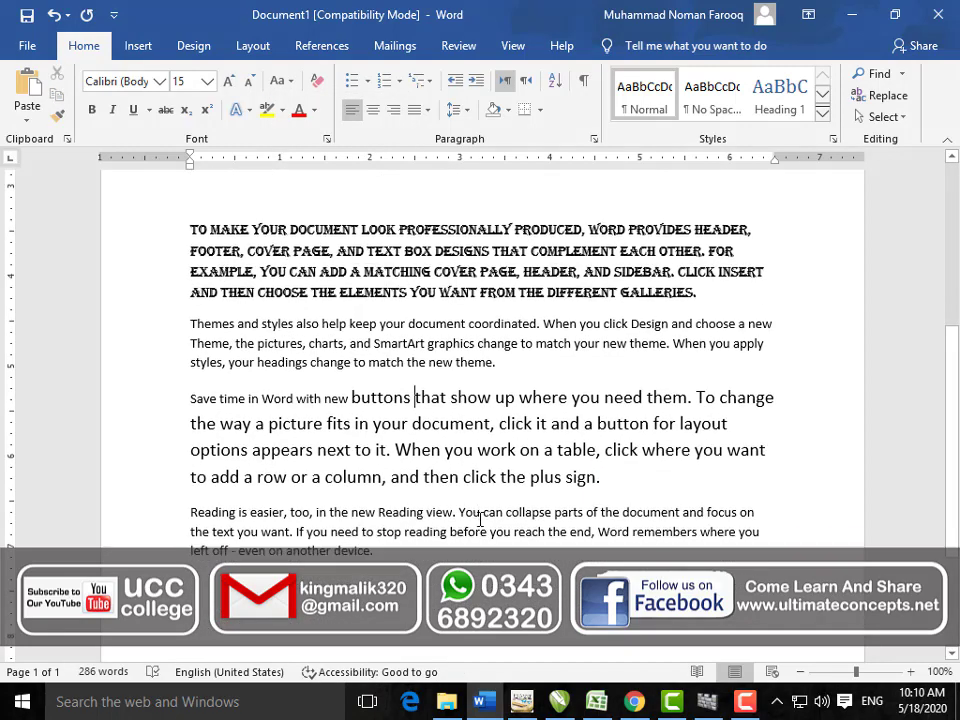
{"action": "left_click_drag", "start_coordinate": [389, 410], "coordinate": [188, 360]}
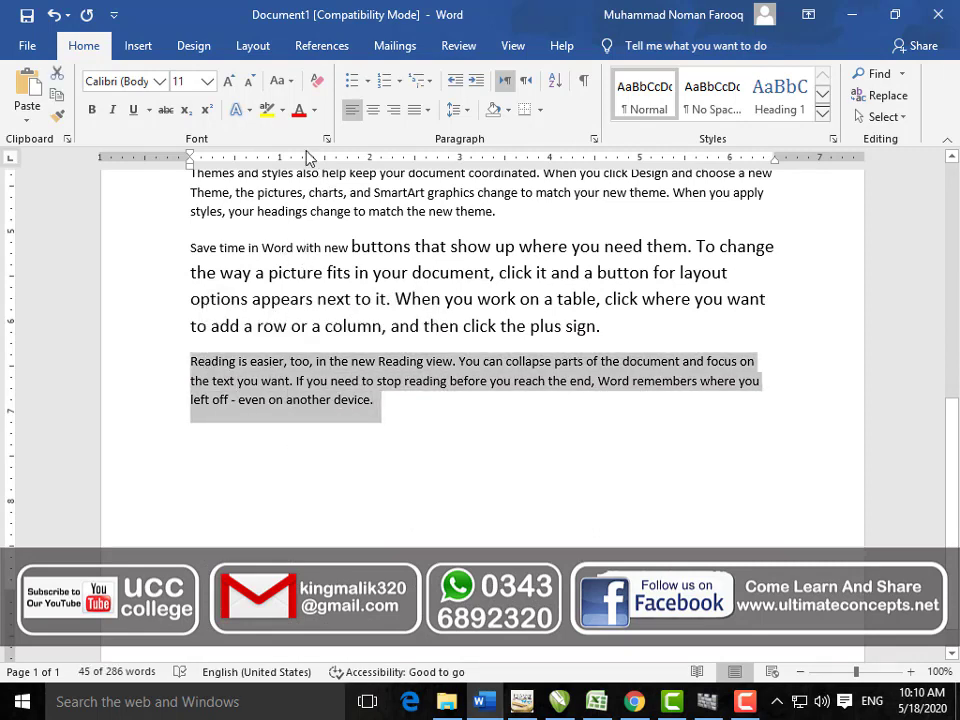
{"action": "left_click", "coordinate": [292, 84]}
{"action": "left_click", "coordinate": [312, 146]}
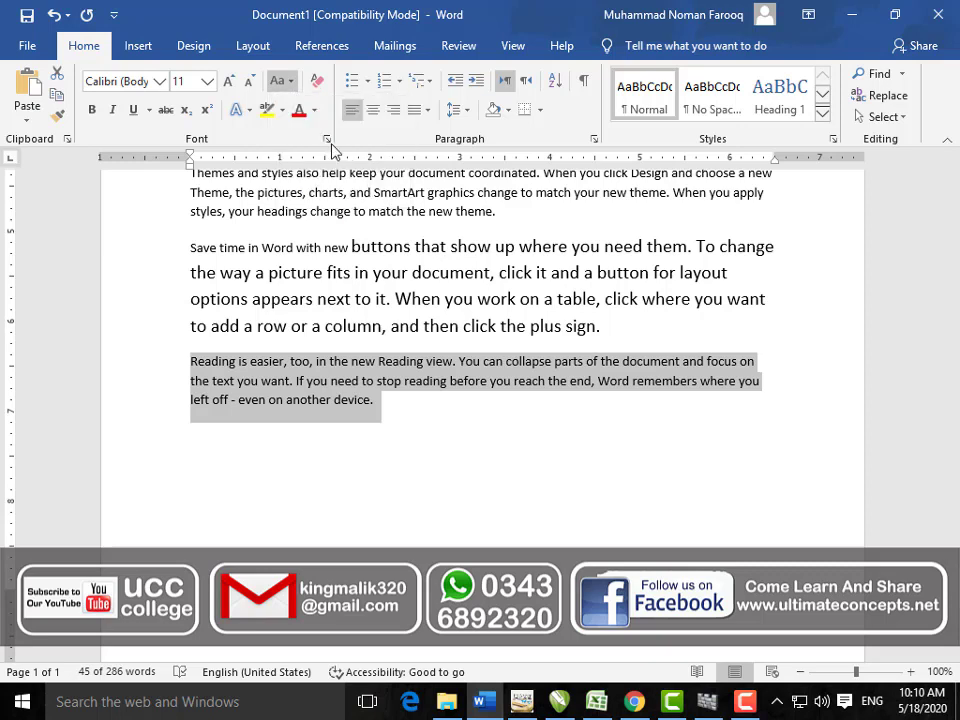
{"action": "left_click", "coordinate": [279, 80]}
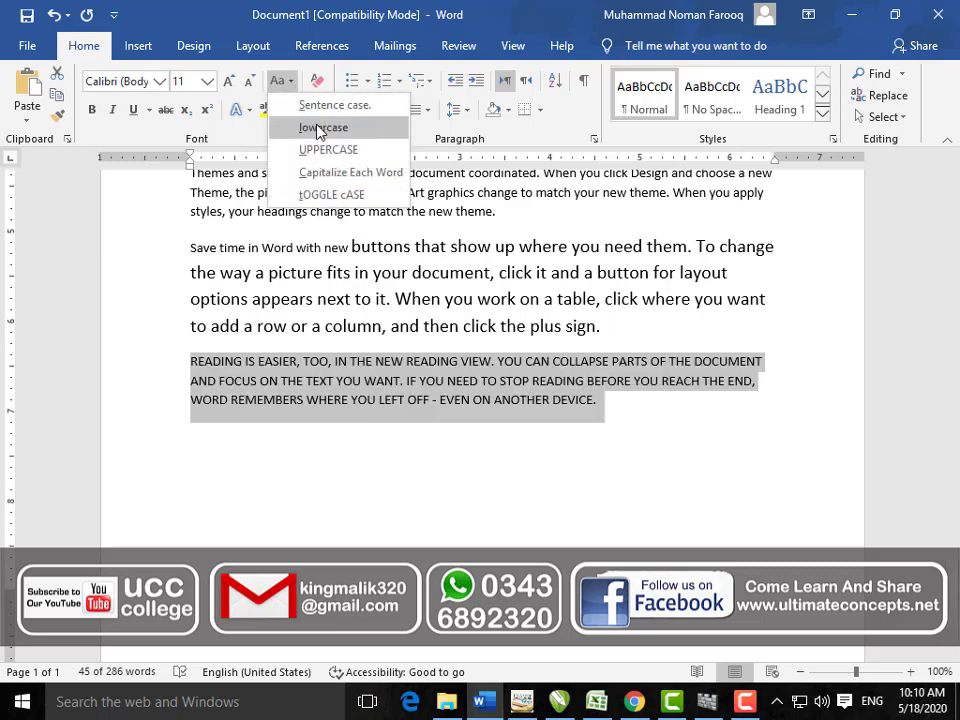
{"action": "left_click", "coordinate": [314, 127]}
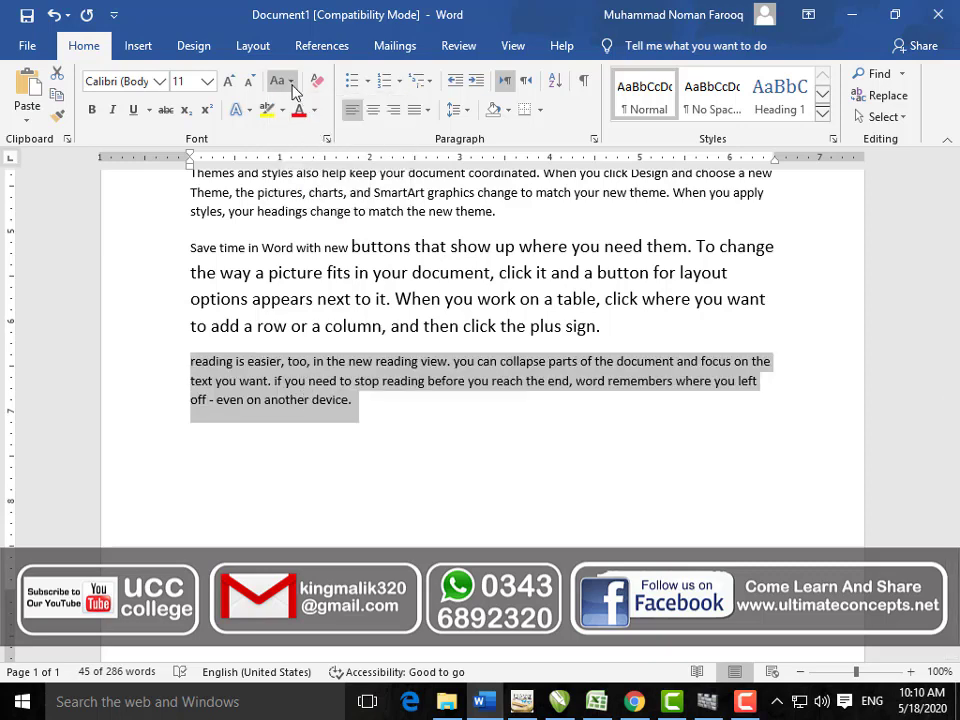
{"action": "left_click", "coordinate": [292, 86]}
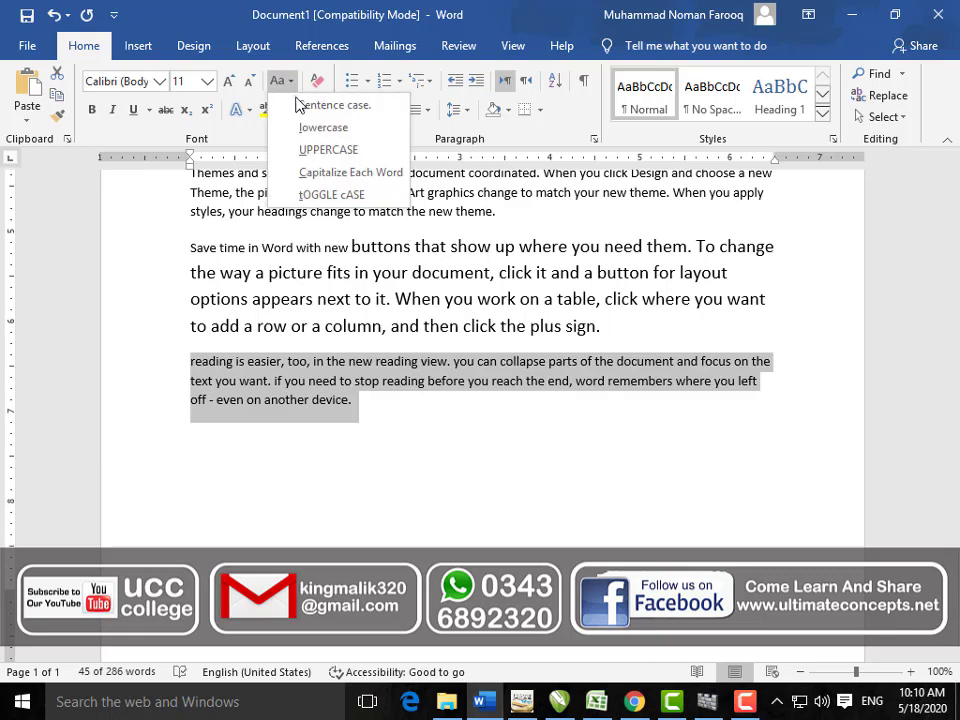
{"action": "left_click", "coordinate": [300, 105]}
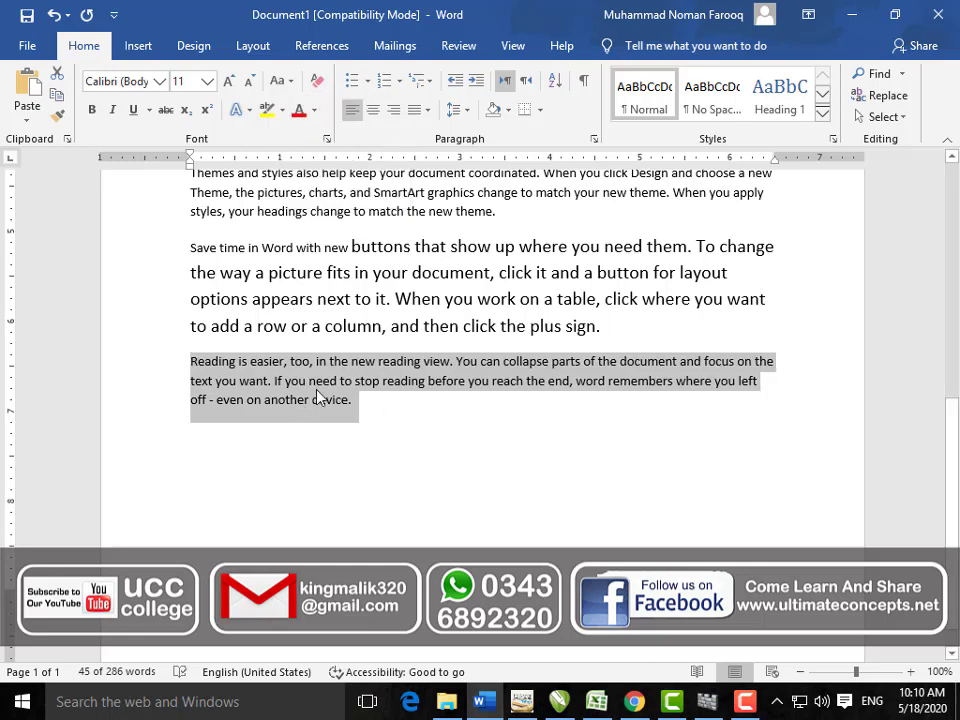
Step: Reselect the Reading paragraph and apply Capitalize Each Word
{"action": "left_click", "coordinate": [452, 367]}
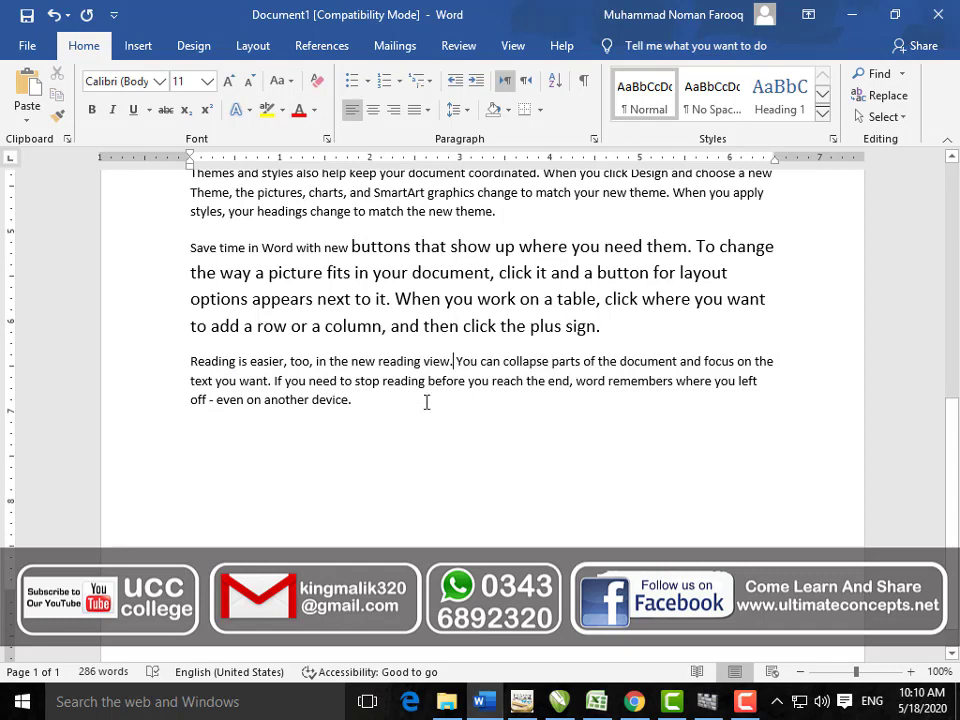
{"action": "left_click_drag", "start_coordinate": [336, 403], "coordinate": [216, 365]}
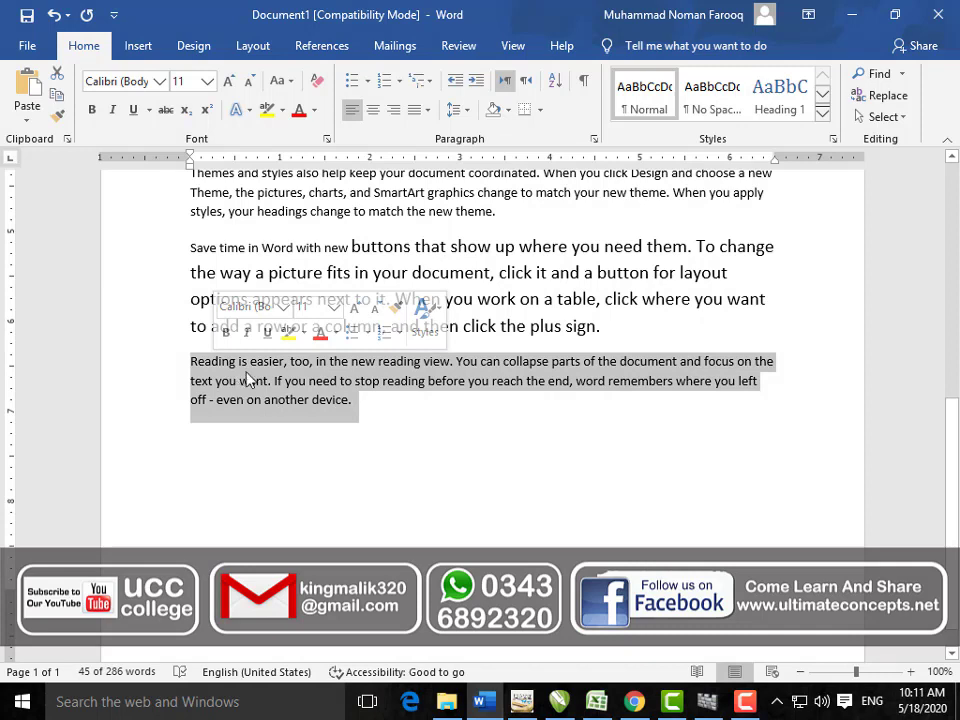
{"action": "left_click", "coordinate": [284, 81]}
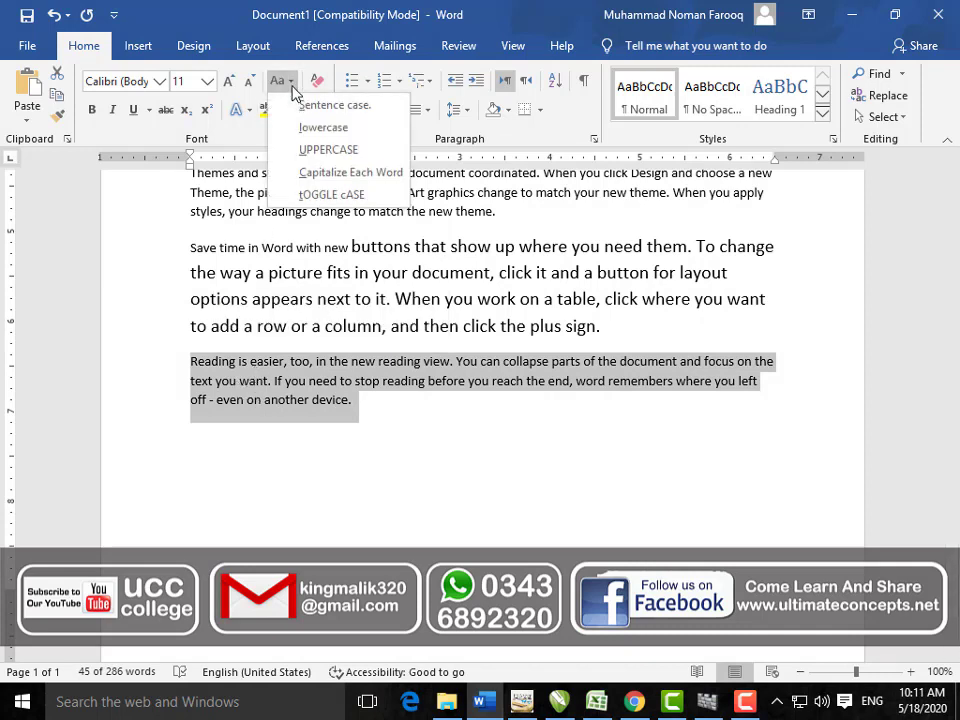
{"action": "left_click", "coordinate": [322, 175]}
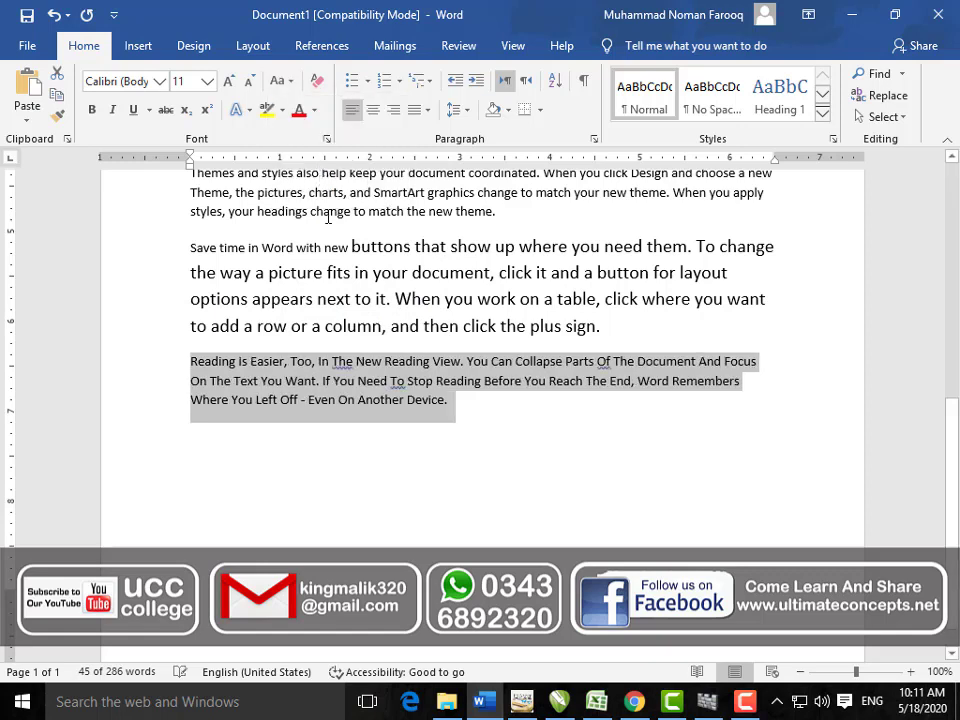
Step: Select the whole Reading paragraph again and switch it to tOGGLE cASE
{"action": "left_click", "coordinate": [246, 399]}
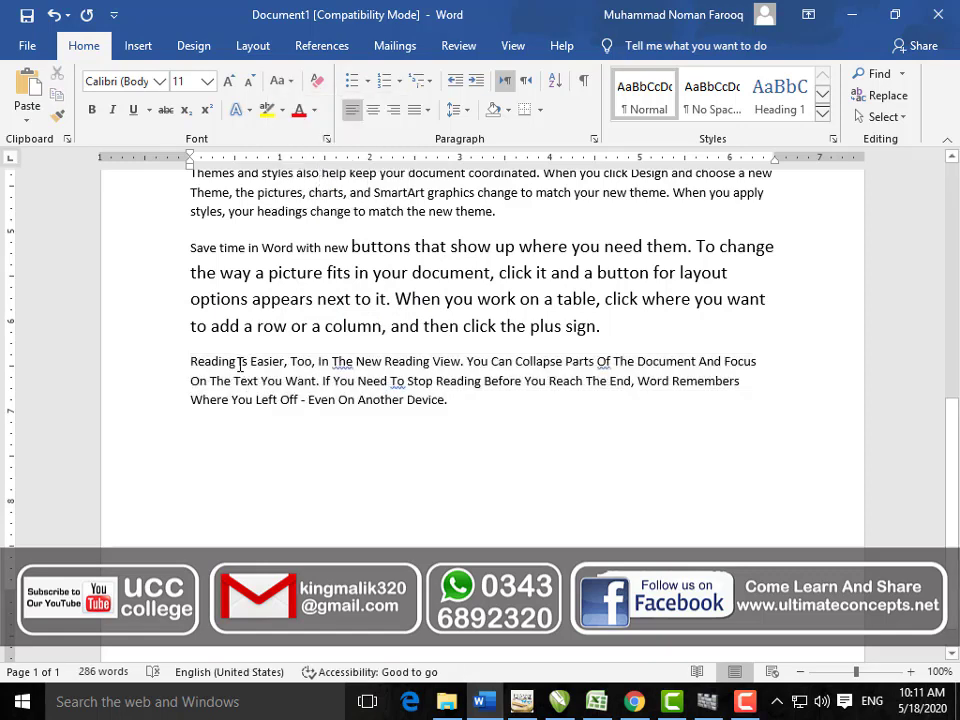
{"action": "double_click", "coordinate": [240, 364]}
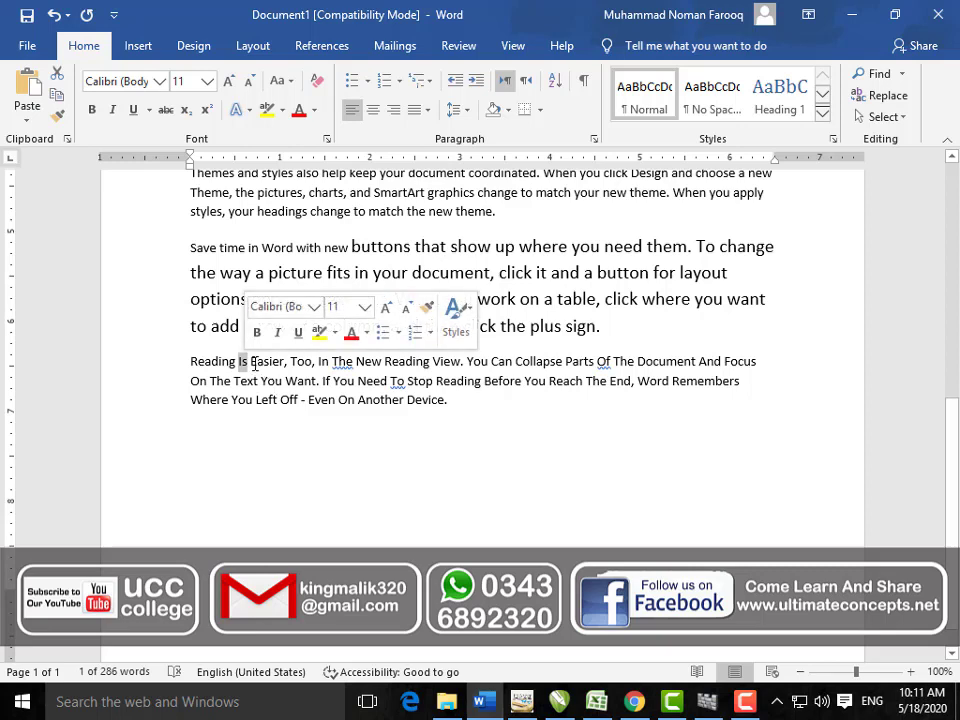
{"action": "left_click_drag", "start_coordinate": [253, 364], "coordinate": [283, 364]}
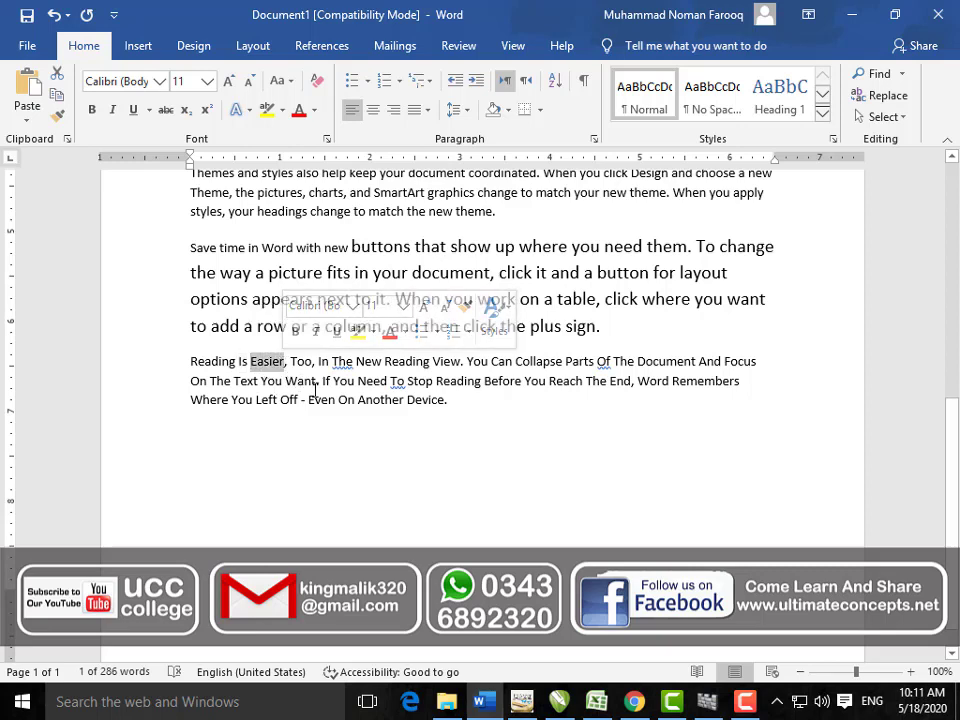
{"action": "left_click", "coordinate": [313, 381]}
{"action": "left_click_drag", "start_coordinate": [453, 401], "coordinate": [192, 361]}
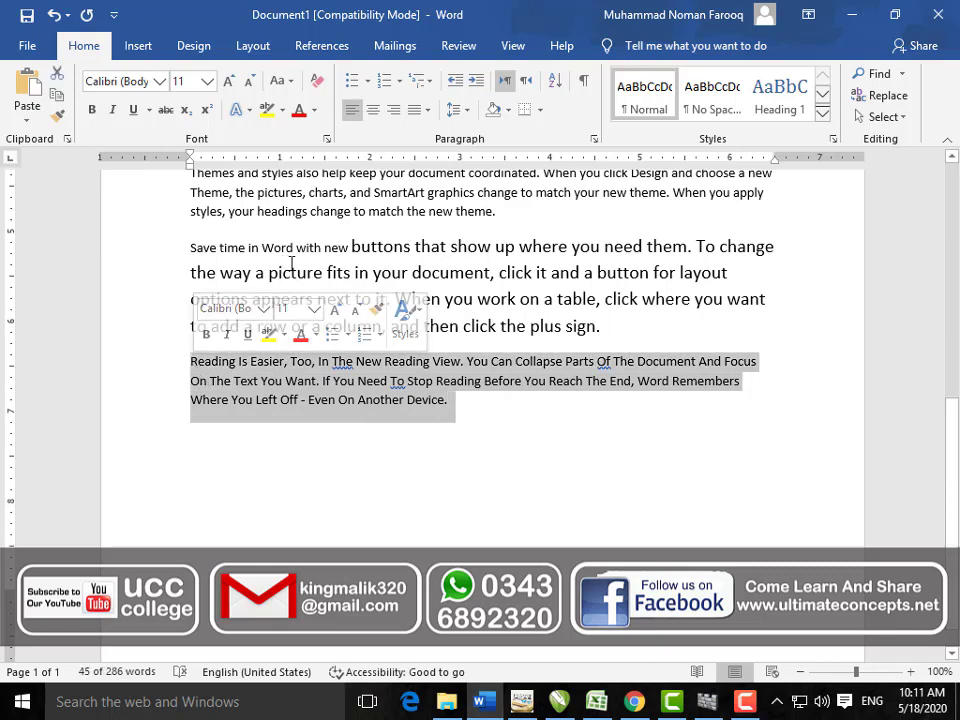
{"action": "left_click", "coordinate": [279, 80]}
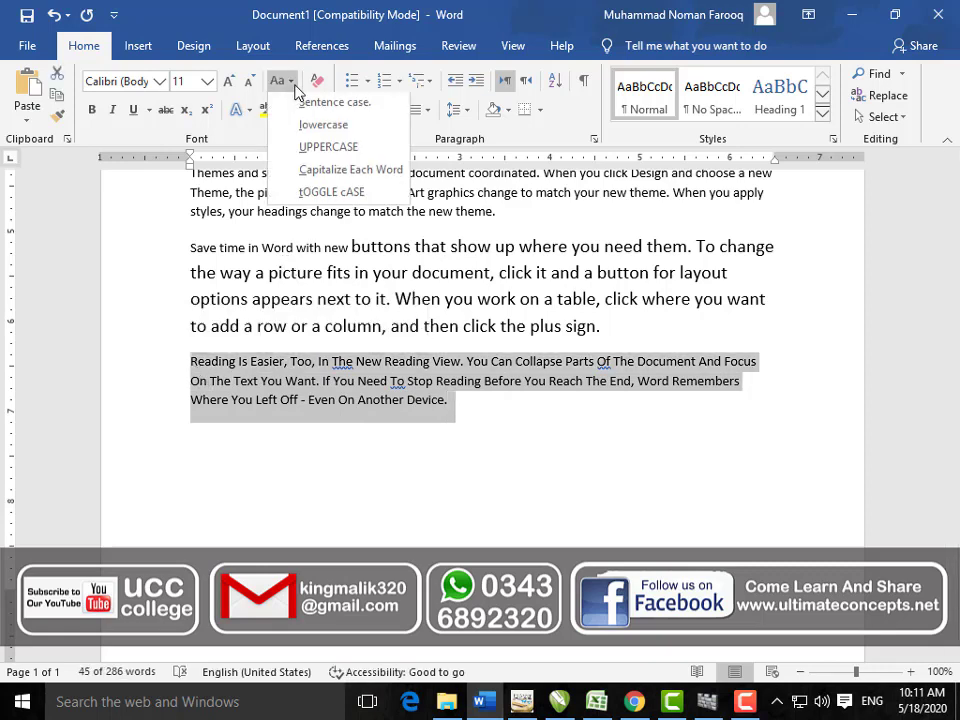
{"action": "left_click", "coordinate": [332, 194]}
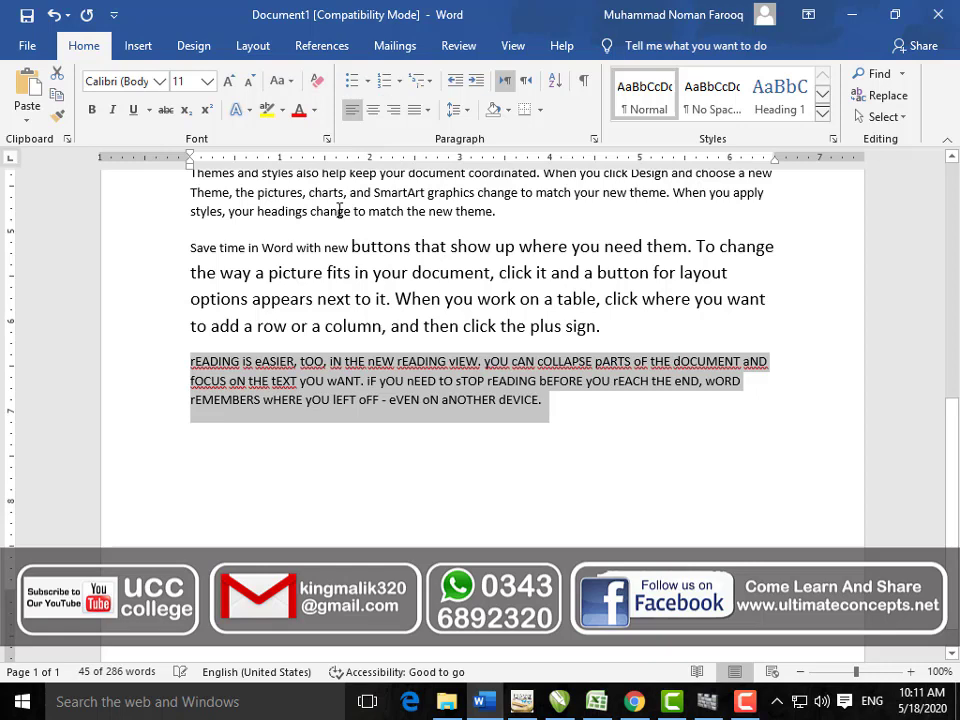
{"action": "left_click", "coordinate": [272, 381]}
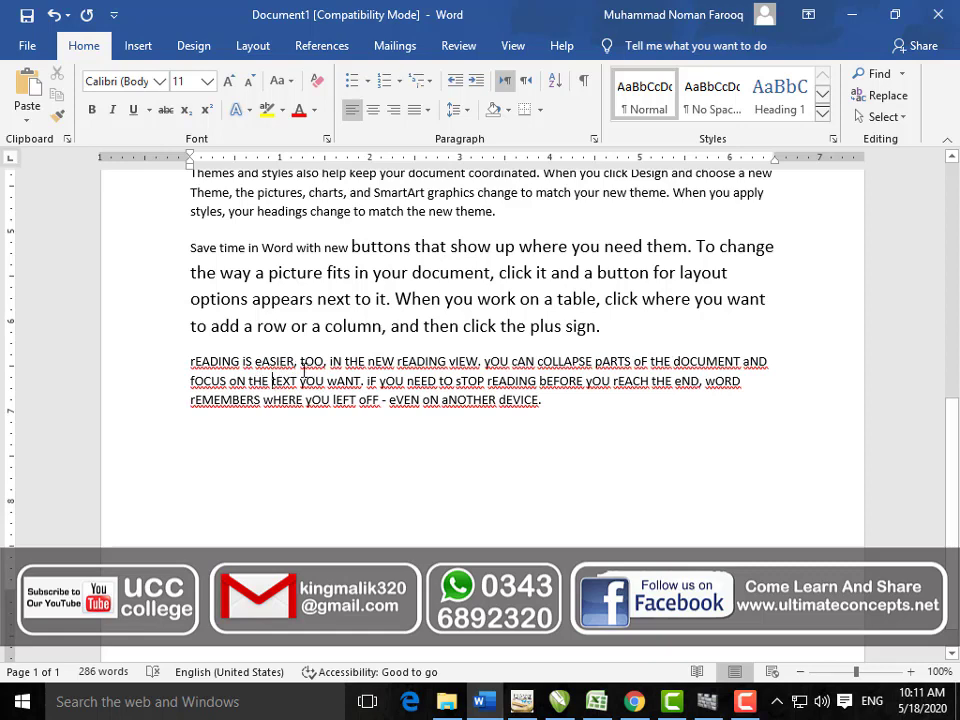
{"action": "left_click_drag", "start_coordinate": [555, 409], "coordinate": [218, 375]}
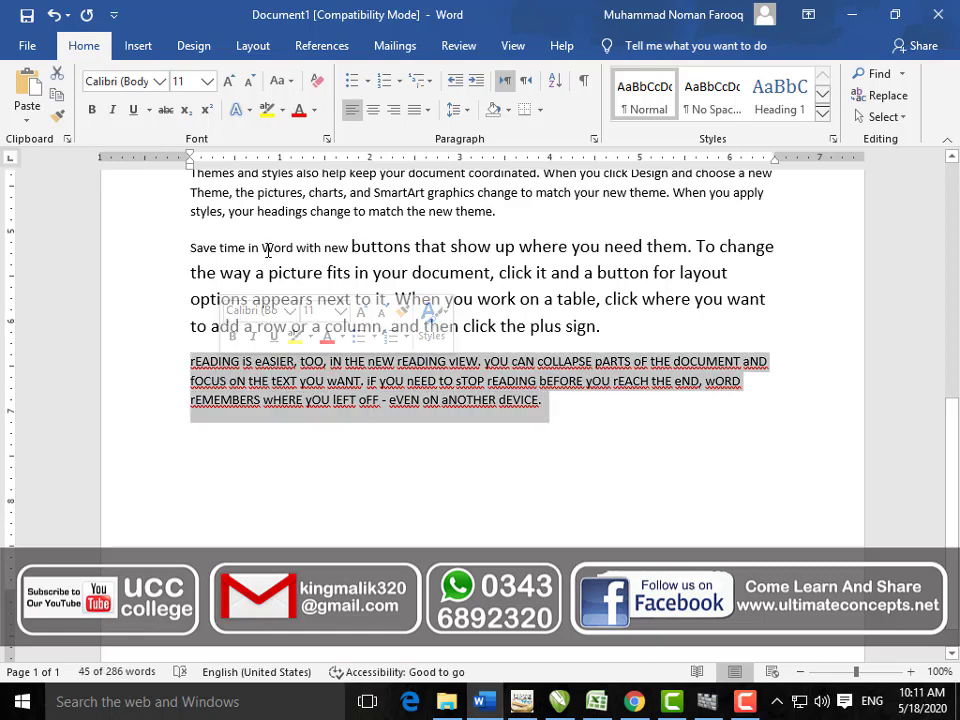
{"action": "left_click", "coordinate": [281, 80]}
{"action": "left_click", "coordinate": [308, 105]}
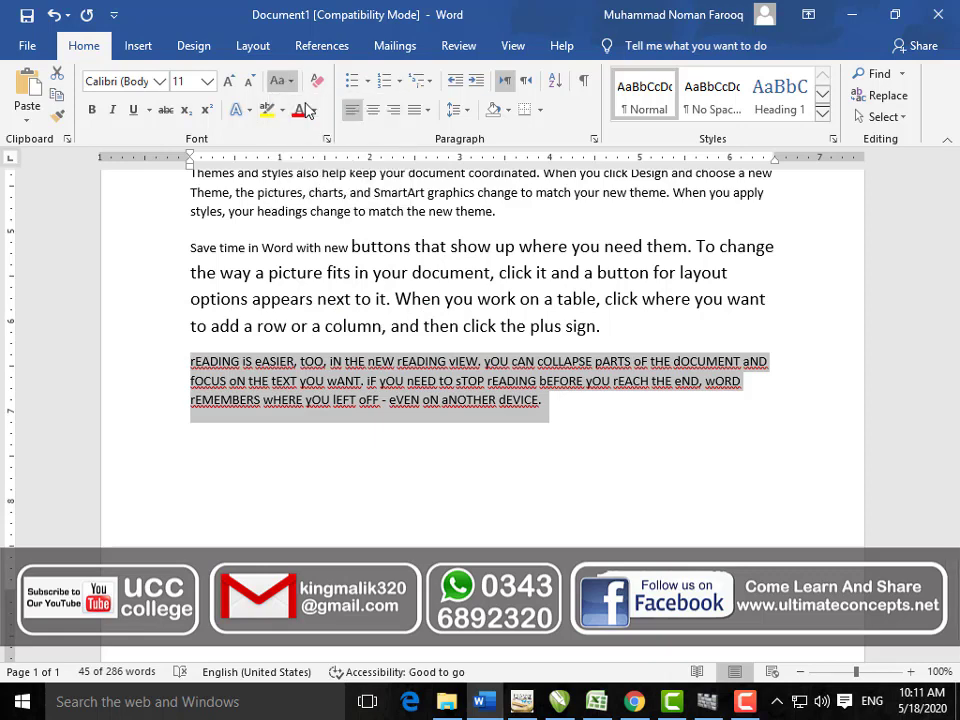
{"action": "left_click", "coordinate": [93, 112]}
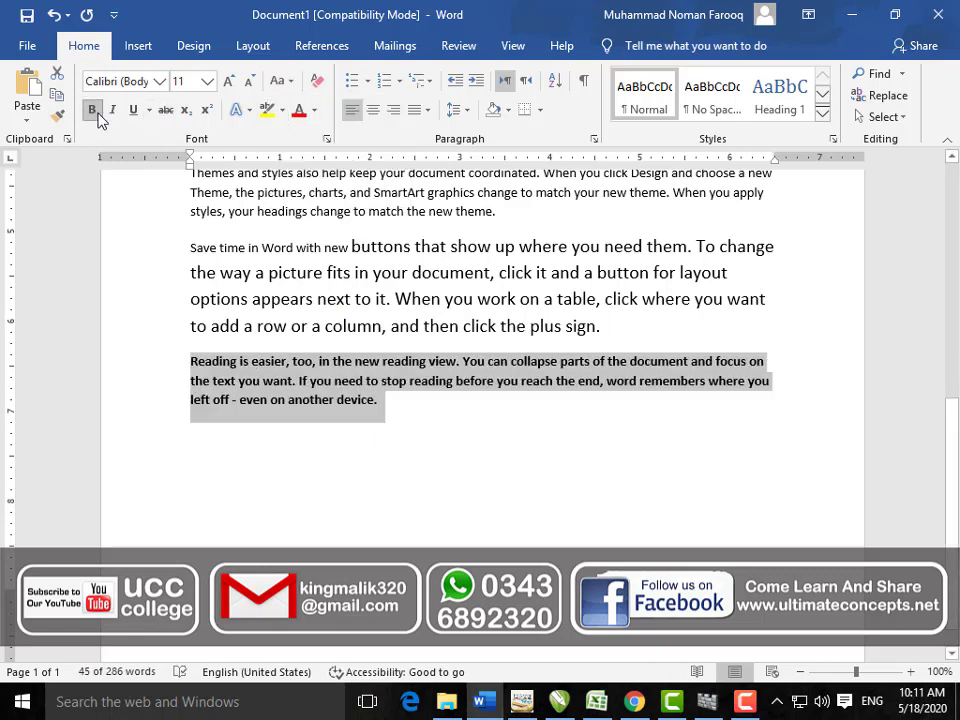
{"action": "left_click", "coordinate": [113, 112]}
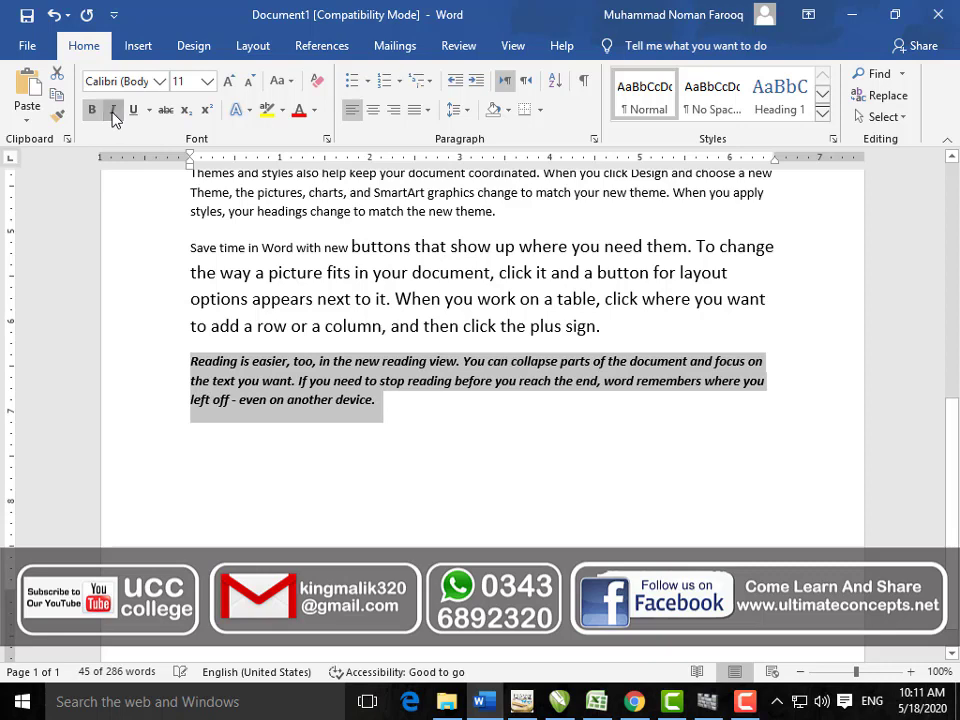
{"action": "left_click", "coordinate": [113, 112]}
{"action": "left_click", "coordinate": [132, 111]}
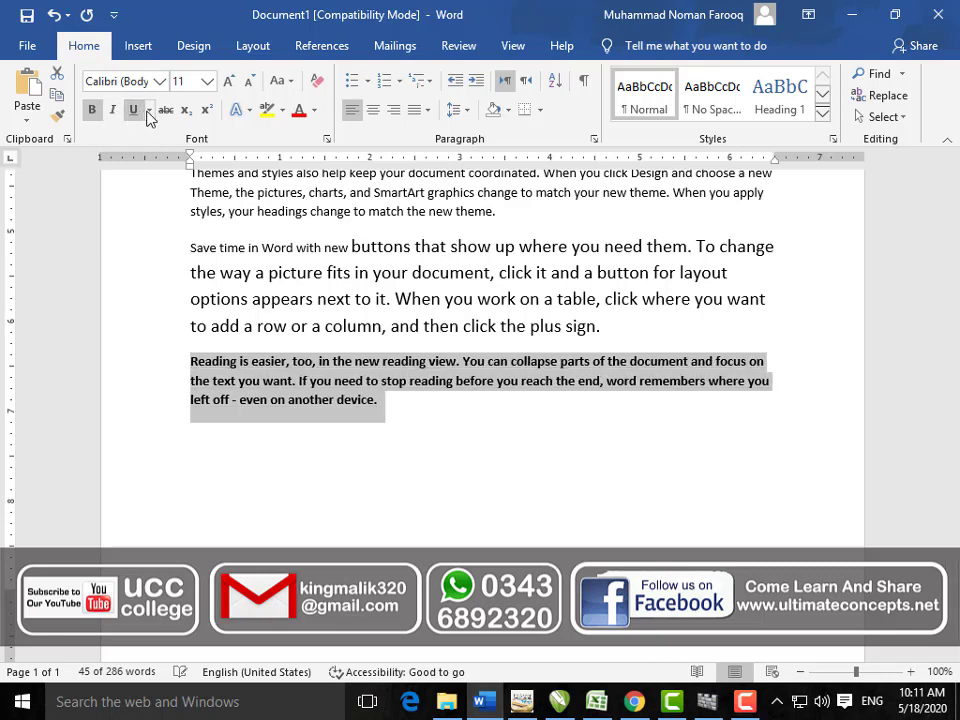
{"action": "left_click", "coordinate": [149, 111]}
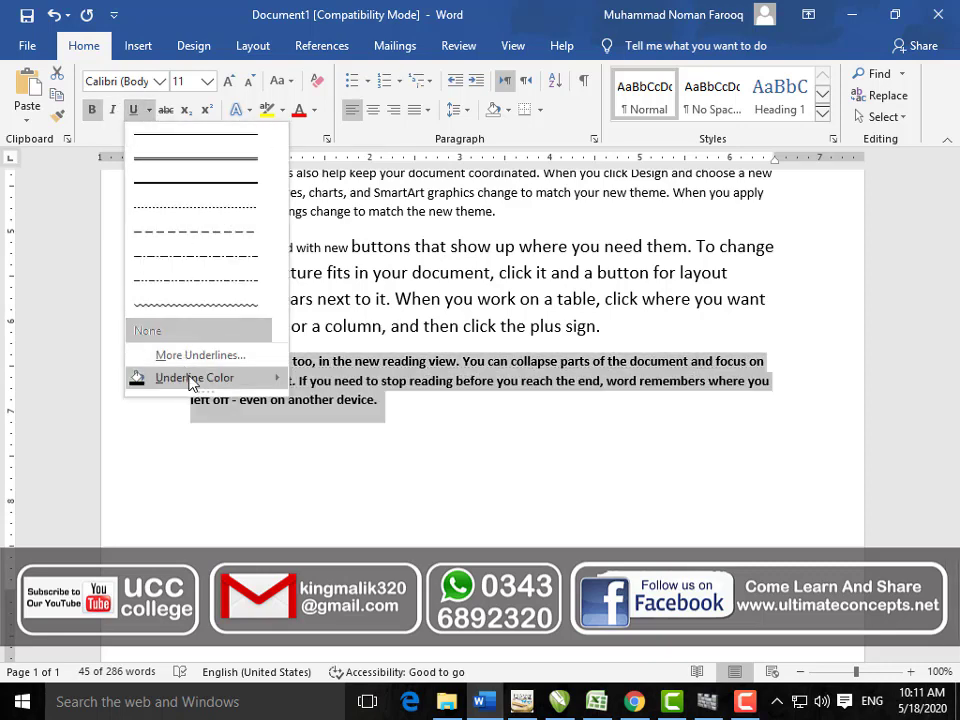
{"action": "mouse_move", "coordinate": [190, 380]}
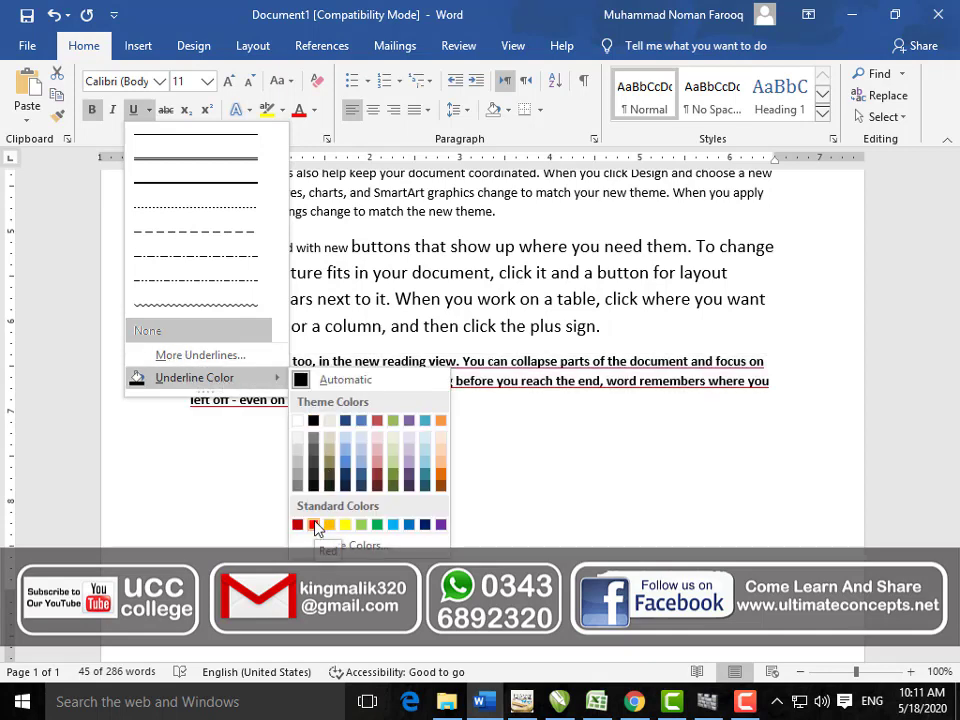
{"action": "left_click", "coordinate": [437, 431]}
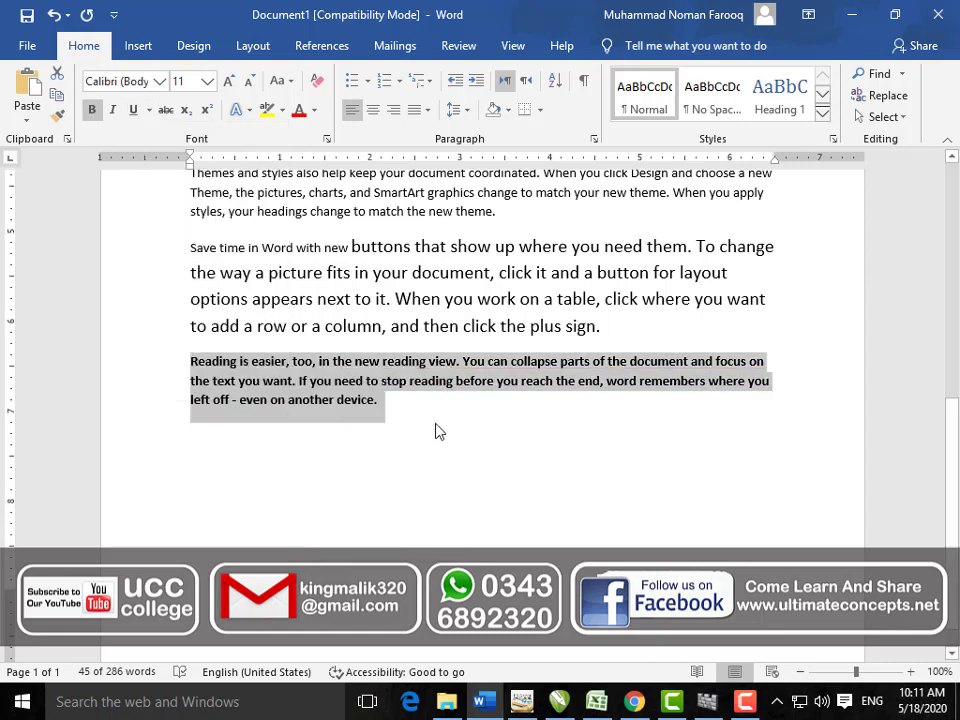
{"action": "left_click", "coordinate": [383, 418]}
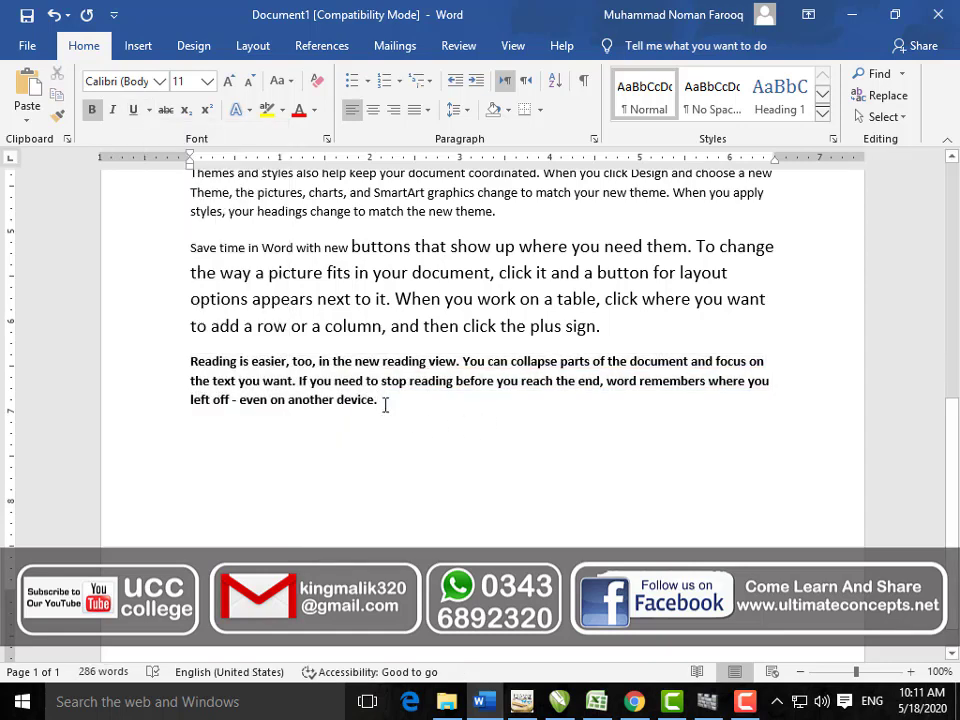
{"action": "triple_click", "coordinate": [291, 389]}
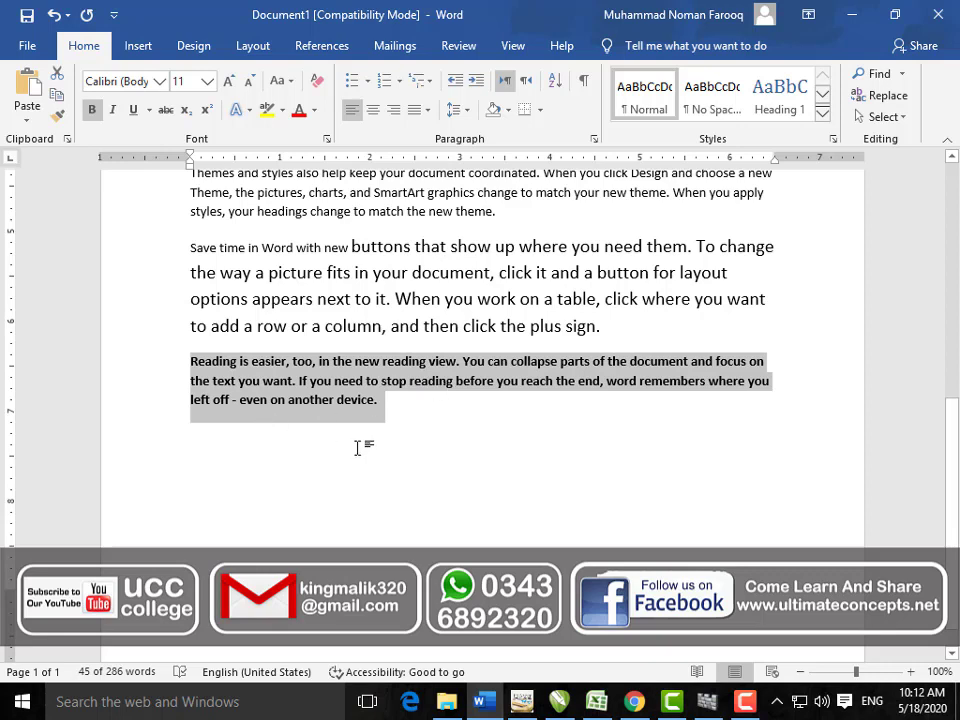
{"action": "left_click", "coordinate": [378, 402]}
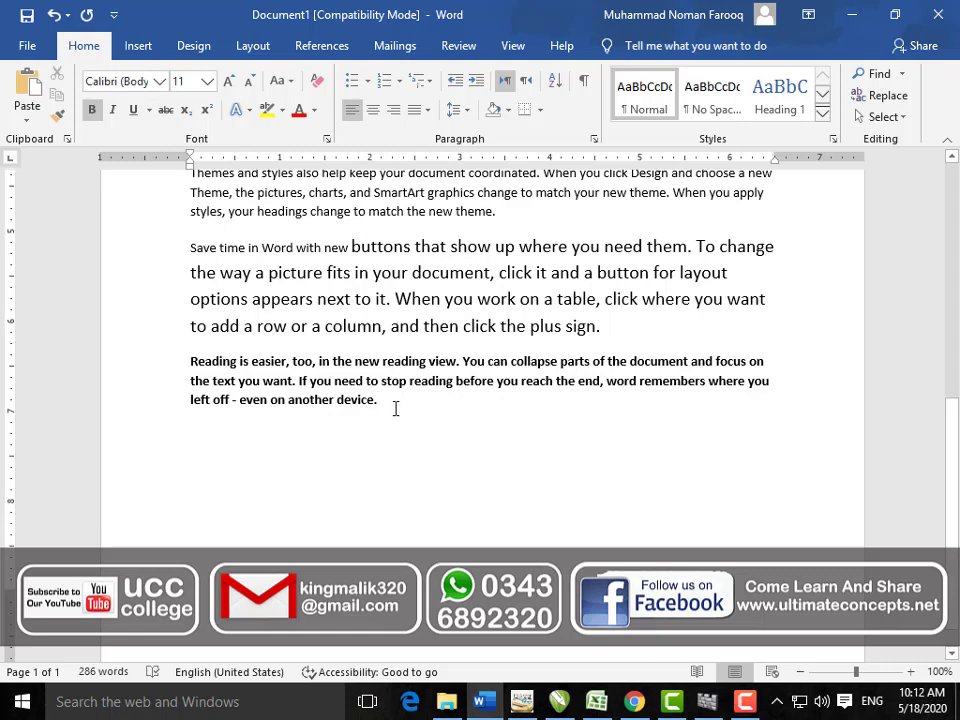
{"action": "mouse_move", "coordinate": [393, 406]}
{"action": "left_mouse_down"}
{"action": "mouse_move", "coordinate": [190, 361]}
{"action": "mouse_move", "coordinate": [345, 407]}
{"action": "mouse_move", "coordinate": [388, 409]}
{"action": "mouse_move", "coordinate": [390, 423]}
{"action": "left_mouse_up"}
{"action": "left_click", "coordinate": [199, 362]}
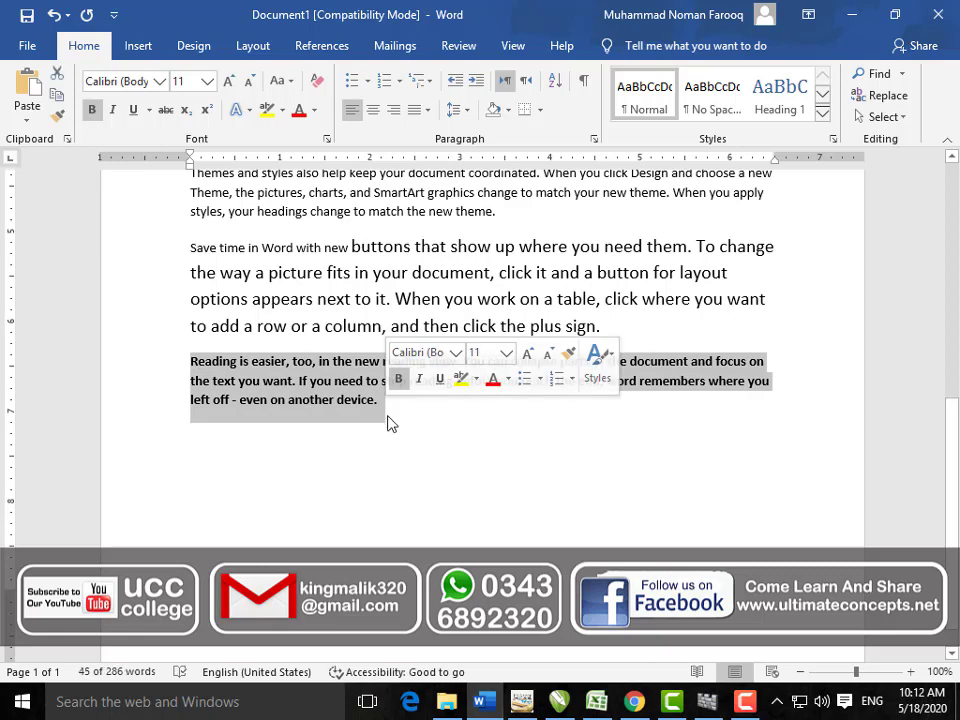
{"action": "left_click", "coordinate": [167, 115]}
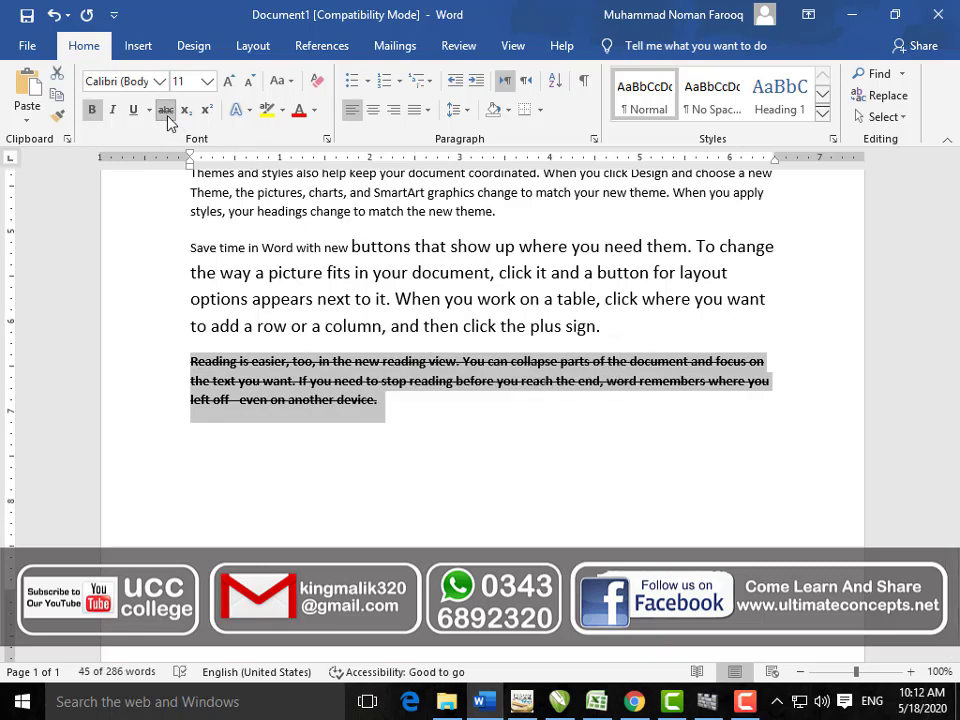
{"action": "left_click", "coordinate": [365, 428]}
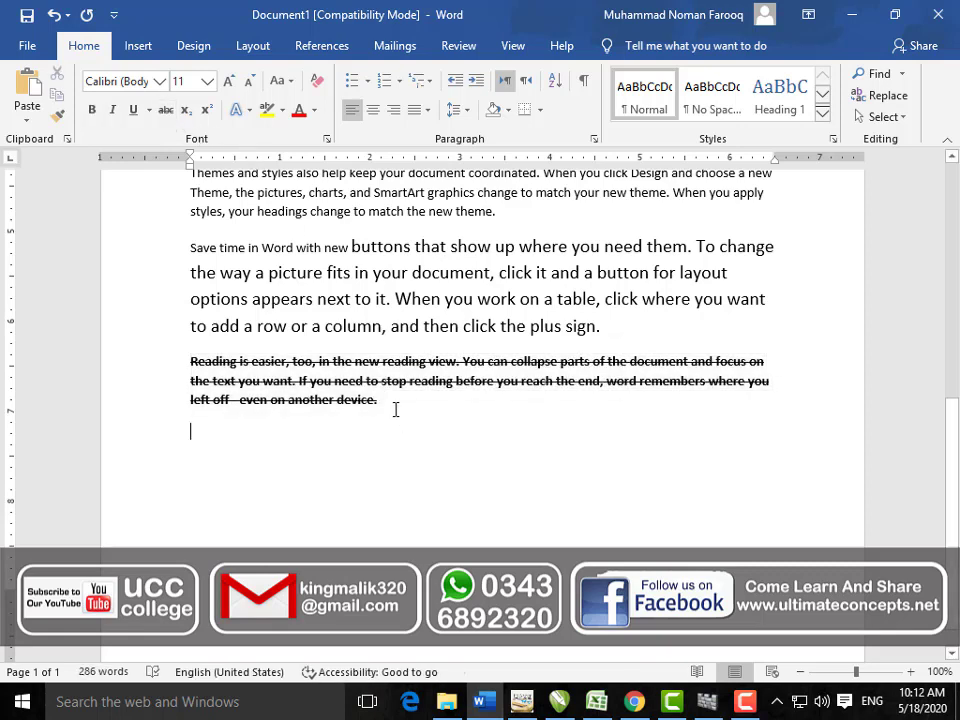
{"action": "mouse_move", "coordinate": [395, 410]}
{"action": "left_mouse_down"}
{"action": "mouse_move", "coordinate": [298, 402]}
{"action": "mouse_move", "coordinate": [190, 361]}
{"action": "mouse_move", "coordinate": [304, 403]}
{"action": "mouse_move", "coordinate": [386, 407]}
{"action": "mouse_move", "coordinate": [408, 427]}
{"action": "left_mouse_up"}
{"action": "left_click", "coordinate": [212, 362]}
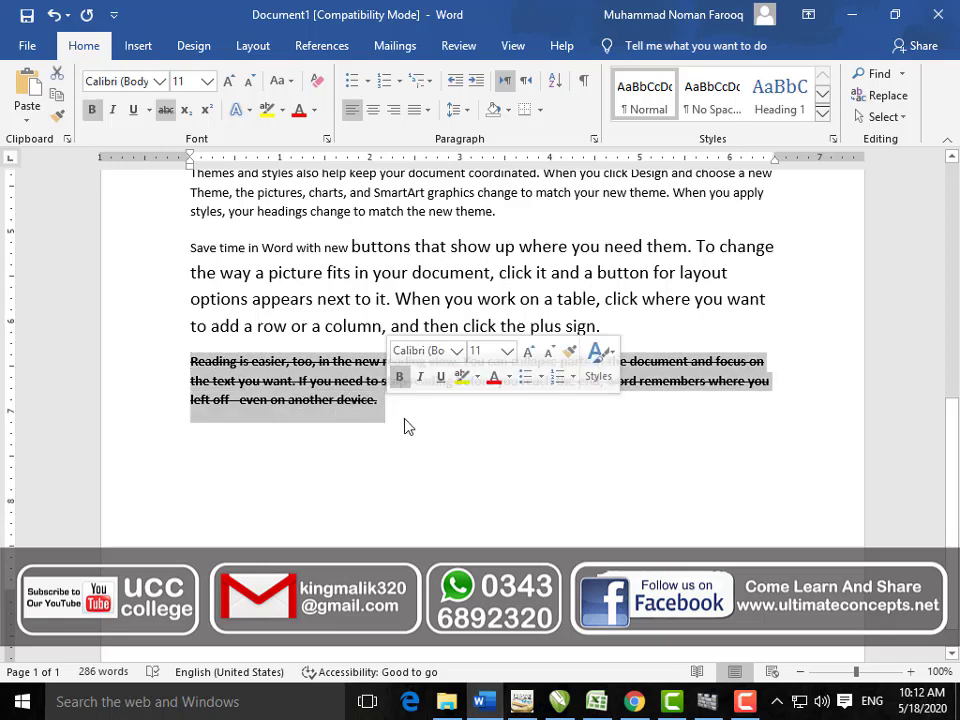
{"action": "left_click", "coordinate": [168, 109]}
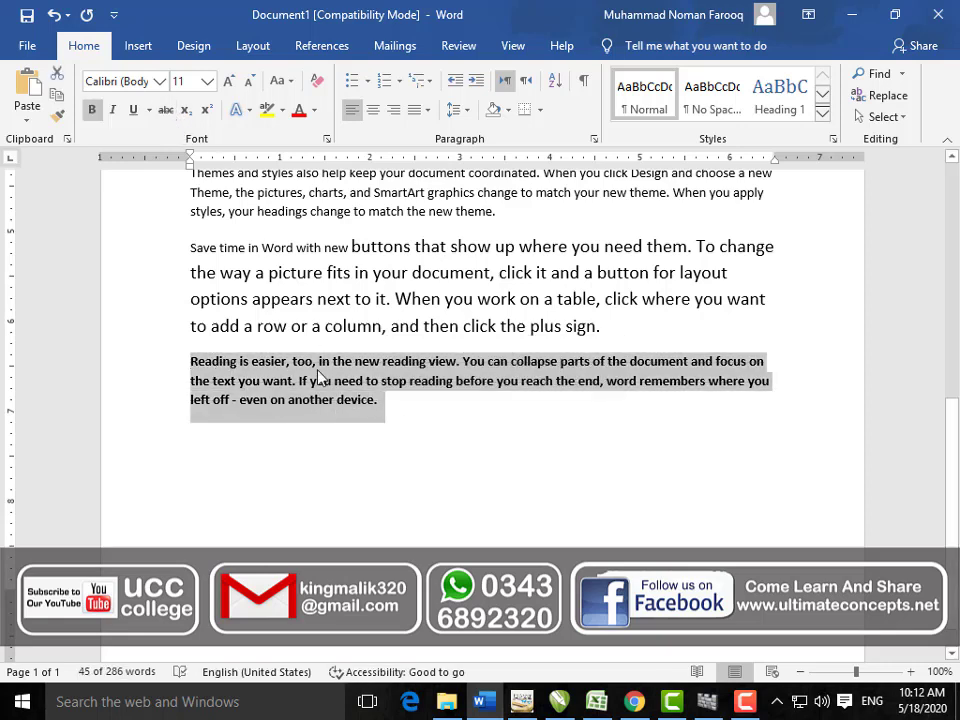
{"action": "left_click", "coordinate": [369, 477]}
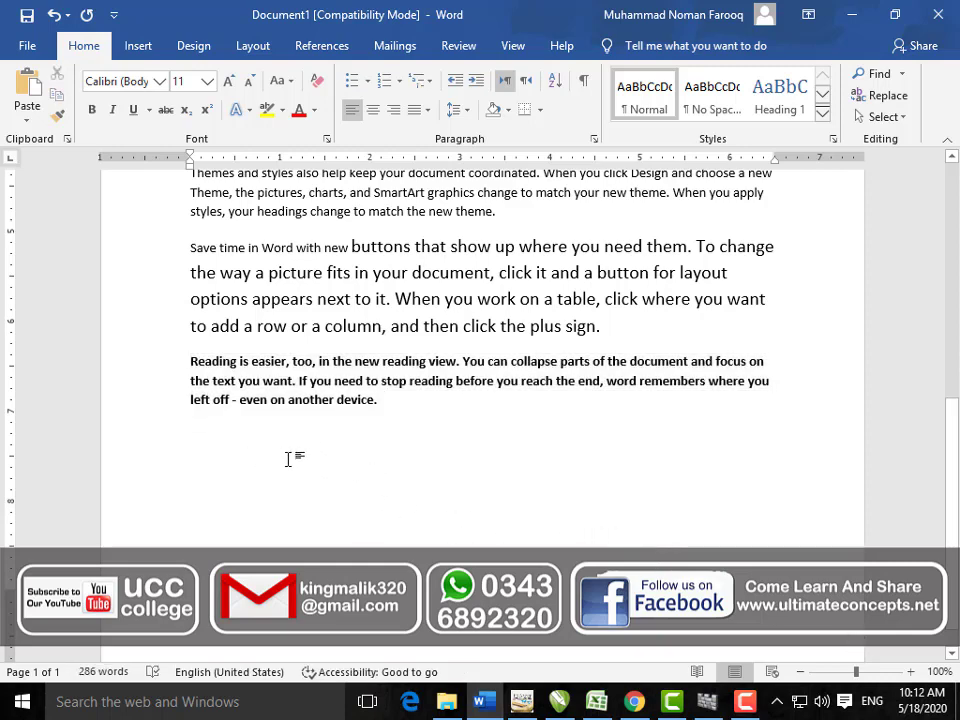
Step: Zoom in and type H2O on a new line, making the 2 a subscript
{"action": "left_click", "coordinate": [910, 672]}
{"action": "left_click", "coordinate": [910, 672]}
{"action": "left_click", "coordinate": [910, 672]}
{"action": "left_click", "coordinate": [910, 672]}
{"action": "left_click", "coordinate": [910, 672]}
{"action": "left_click", "coordinate": [910, 672]}
{"action": "left_click", "coordinate": [910, 672]}
{"action": "left_click", "coordinate": [910, 672]}
{"action": "left_click", "coordinate": [910, 672]}
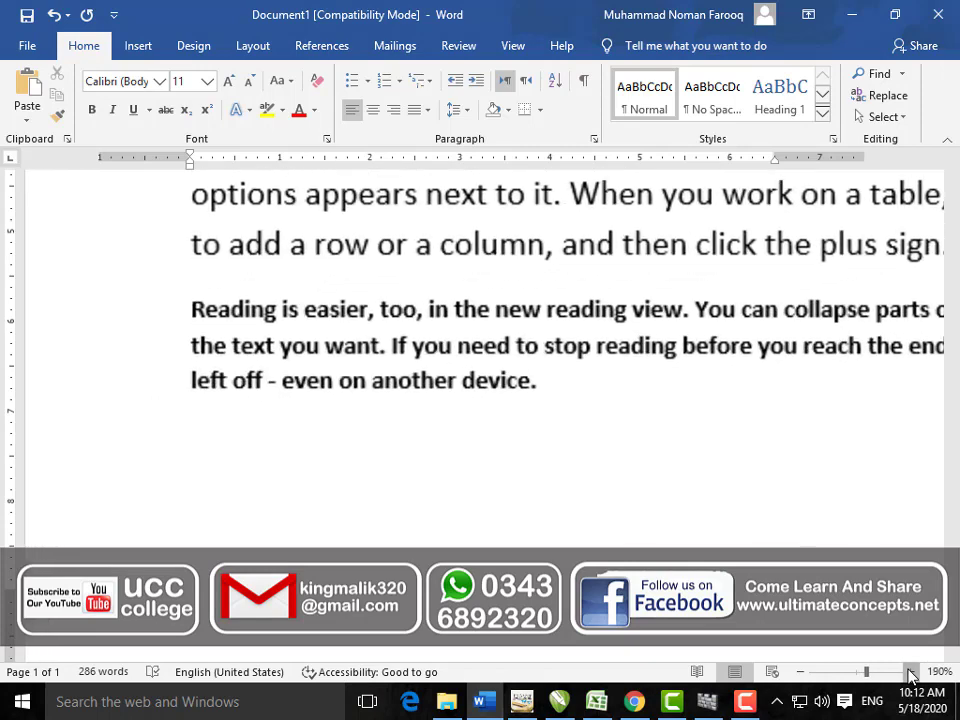
{"action": "left_click", "coordinate": [910, 672]}
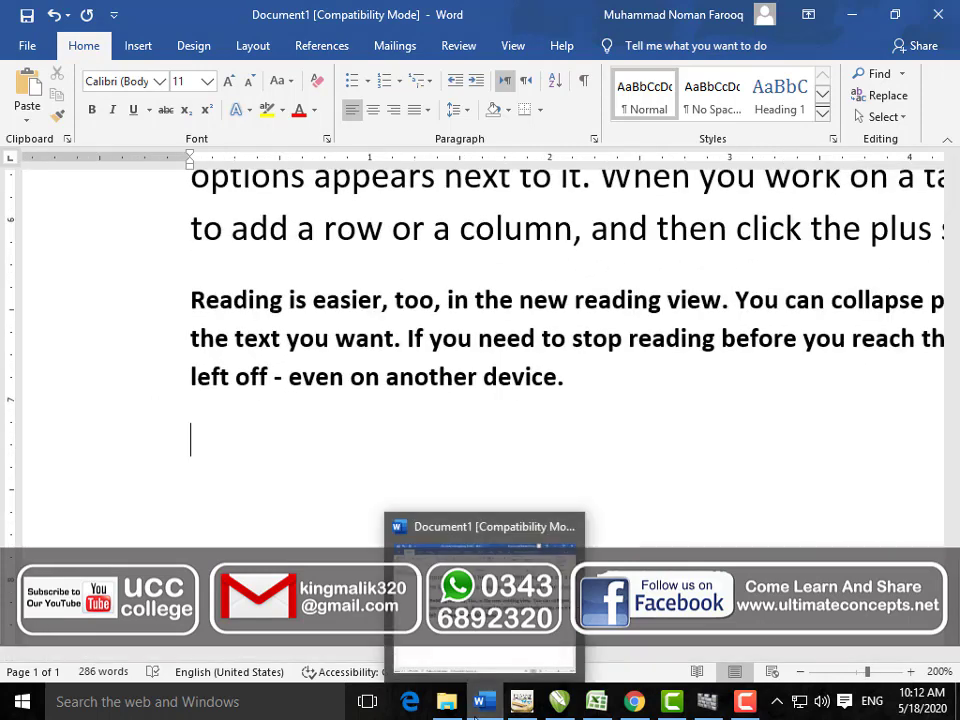
{"action": "type", "text": "H2O"}
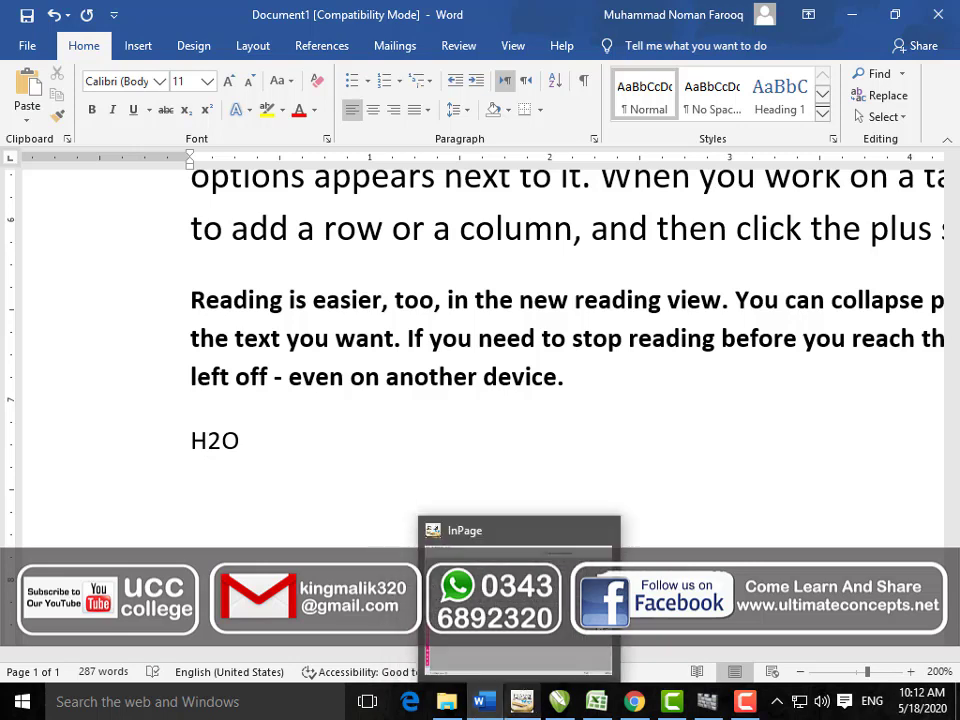
{"action": "left_click", "coordinate": [219, 447]}
{"action": "left_click_drag", "start_coordinate": [217, 447], "coordinate": [208, 447]}
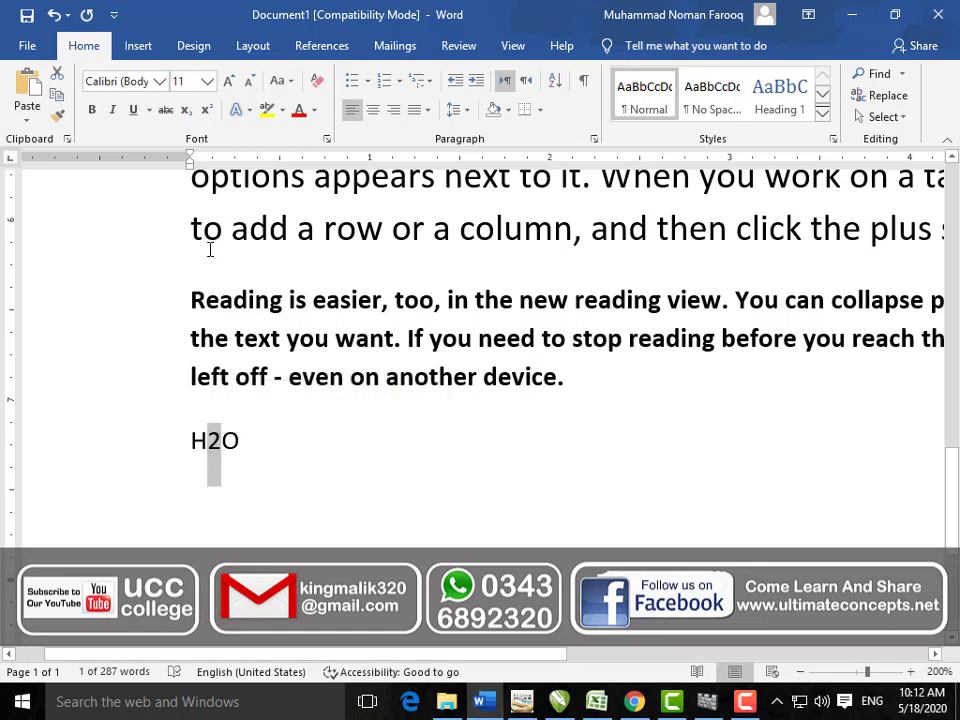
{"action": "left_click", "coordinate": [187, 110]}
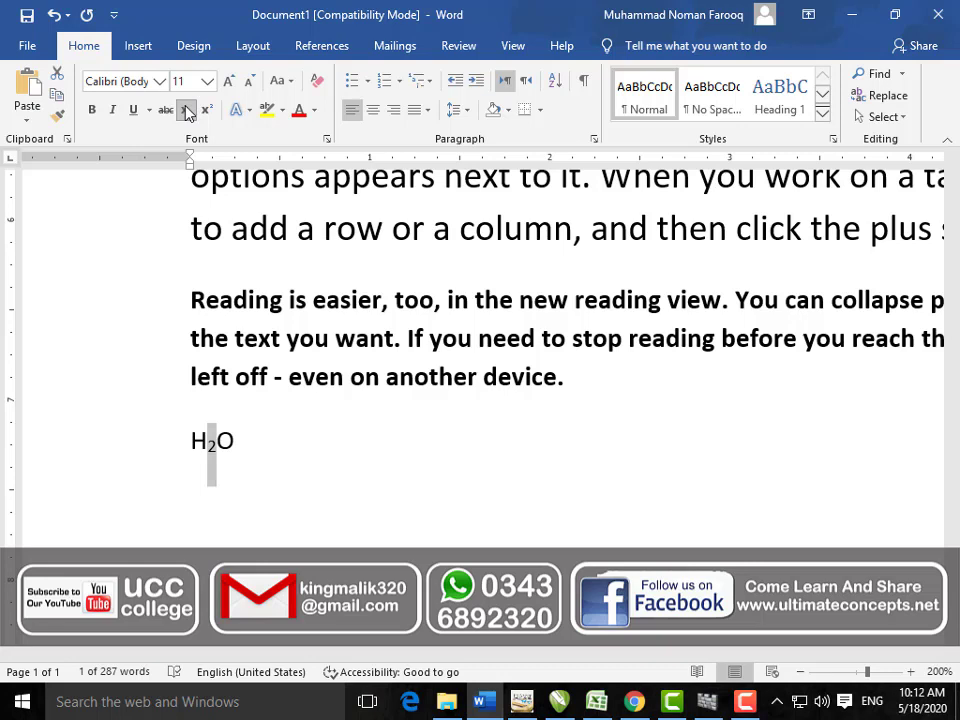
Step: Add X3 after H₂O with the 3 superscripted, then select the bold 'Reading is easier' paragraph
{"action": "double_click", "coordinate": [234, 439]}
{"action": "type", "text": "X3"}
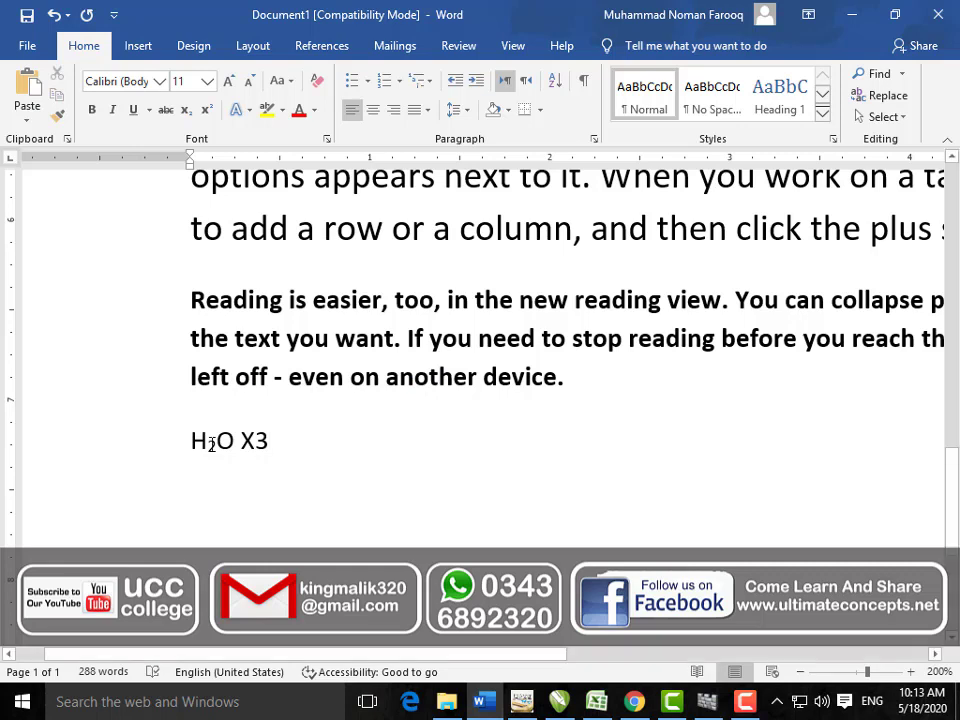
{"action": "left_click_drag", "start_coordinate": [256, 449], "coordinate": [268, 449]}
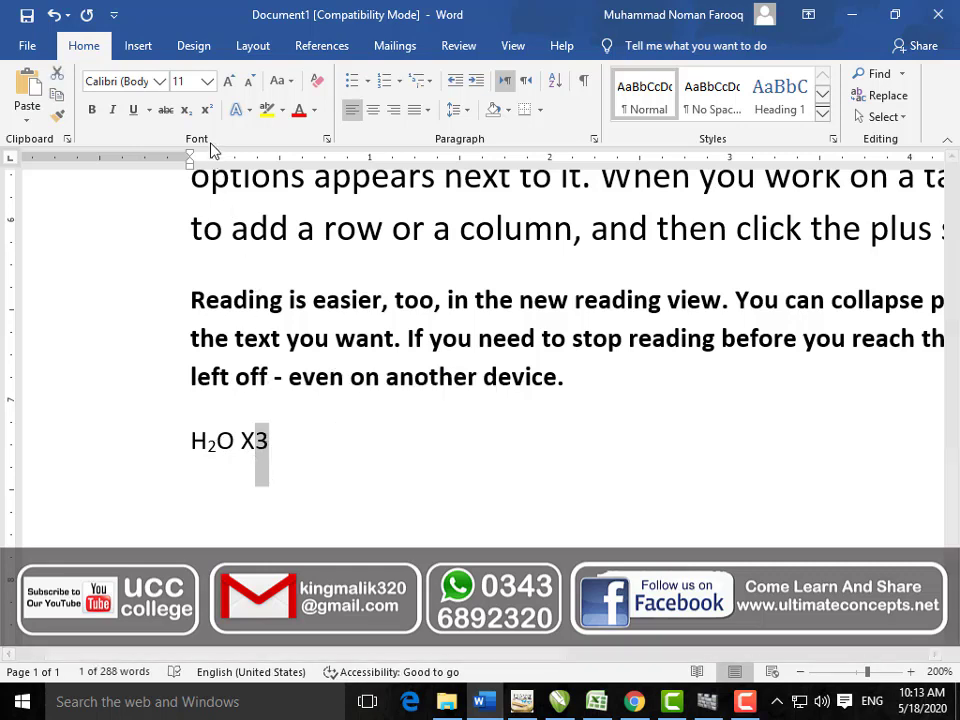
{"action": "left_click", "coordinate": [208, 112]}
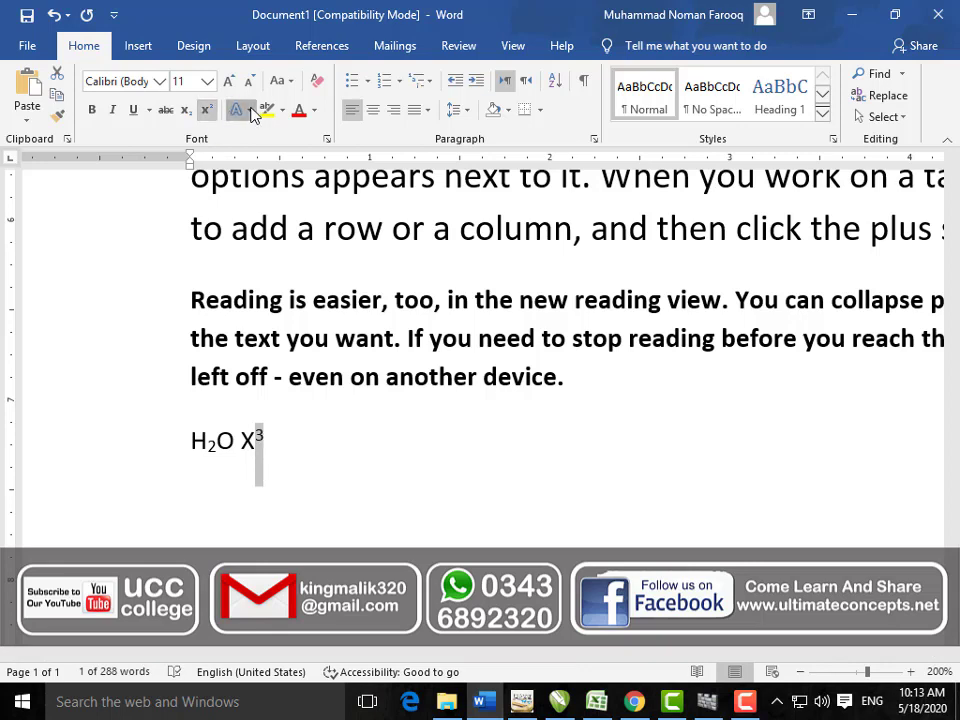
{"action": "left_click", "coordinate": [250, 112]}
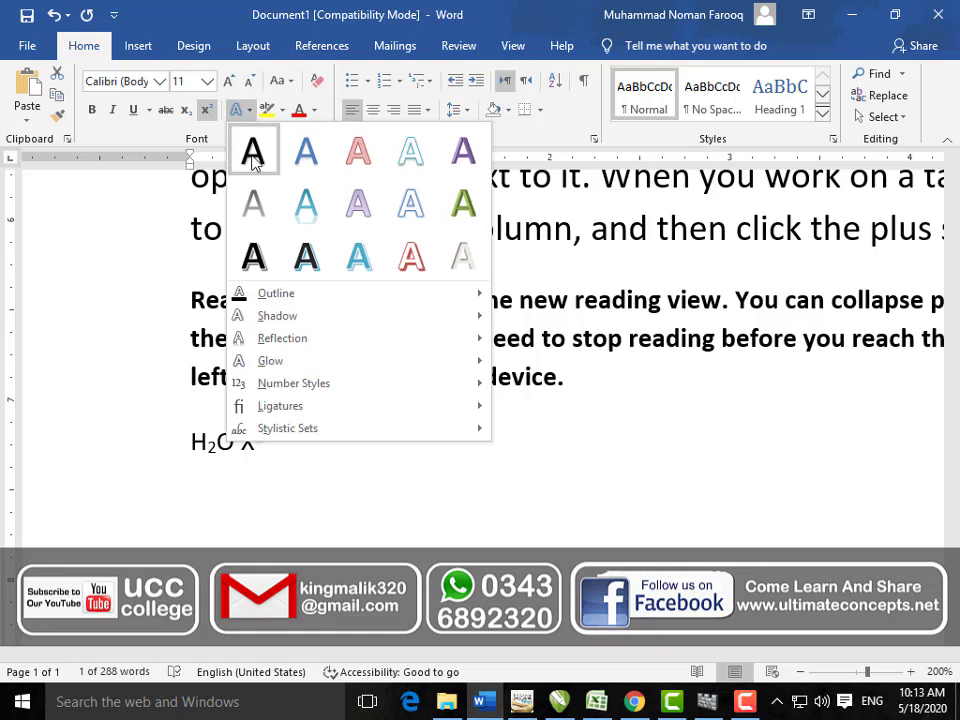
{"action": "key", "text": "Escape"}
{"action": "left_click_drag", "start_coordinate": [589, 390], "coordinate": [190, 300]}
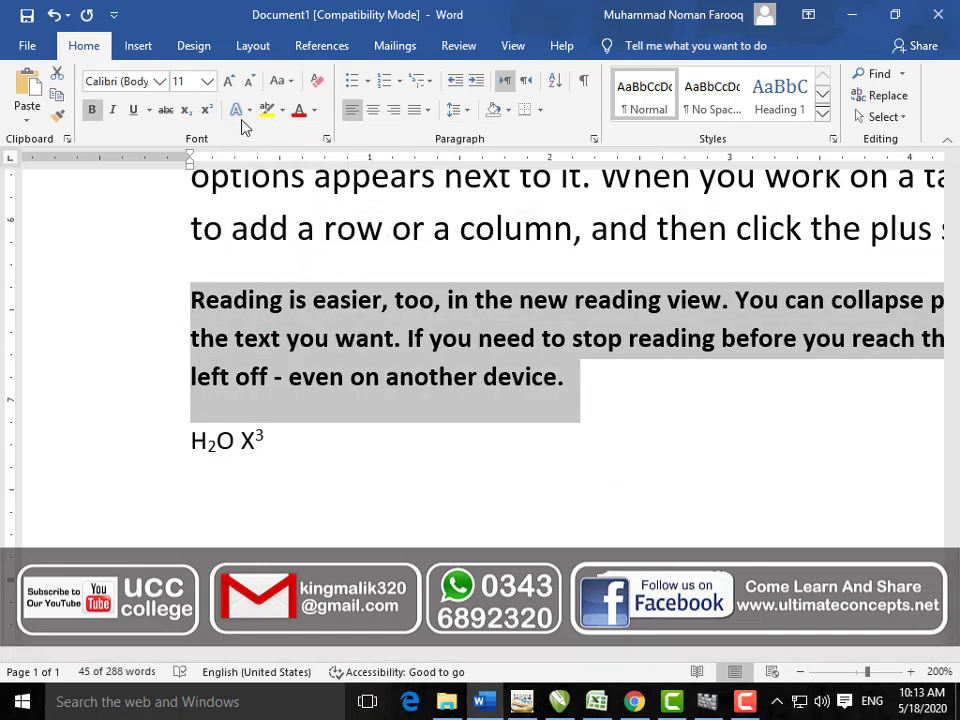
Step: Give the bold paragraph's text a red outline from the Text Effects gallery
{"action": "left_click", "coordinate": [243, 111]}
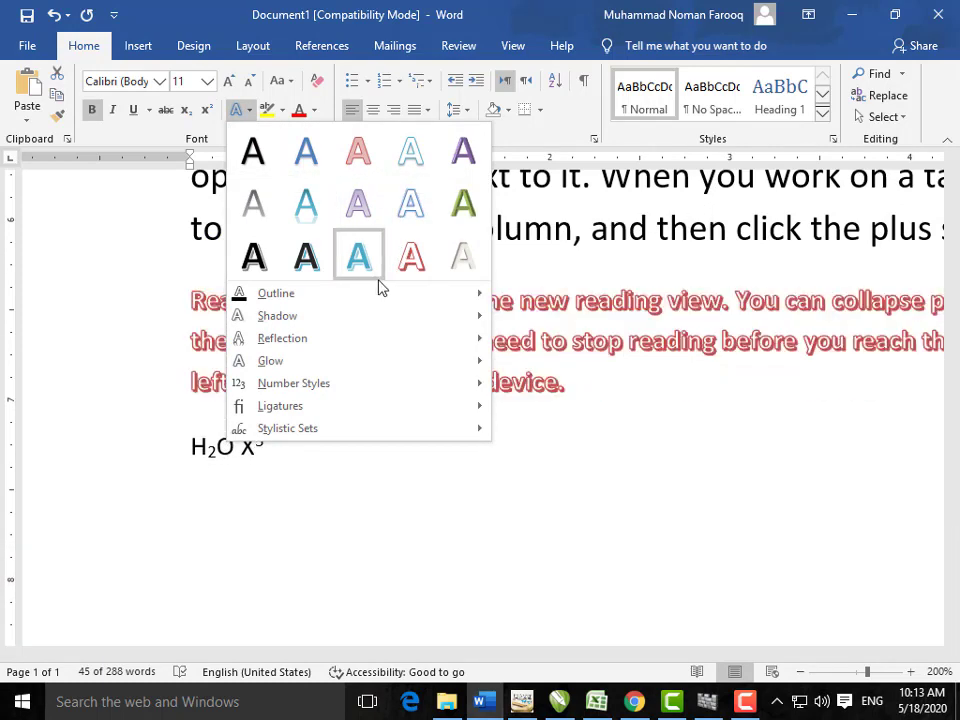
{"action": "mouse_move", "coordinate": [389, 305]}
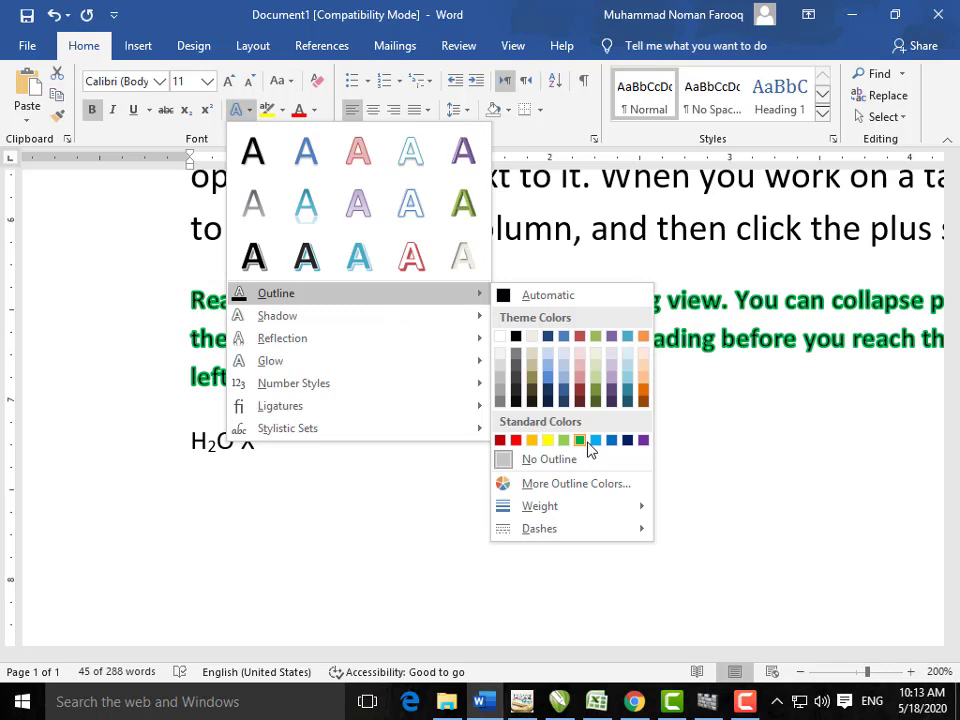
{"action": "mouse_move", "coordinate": [462, 313]}
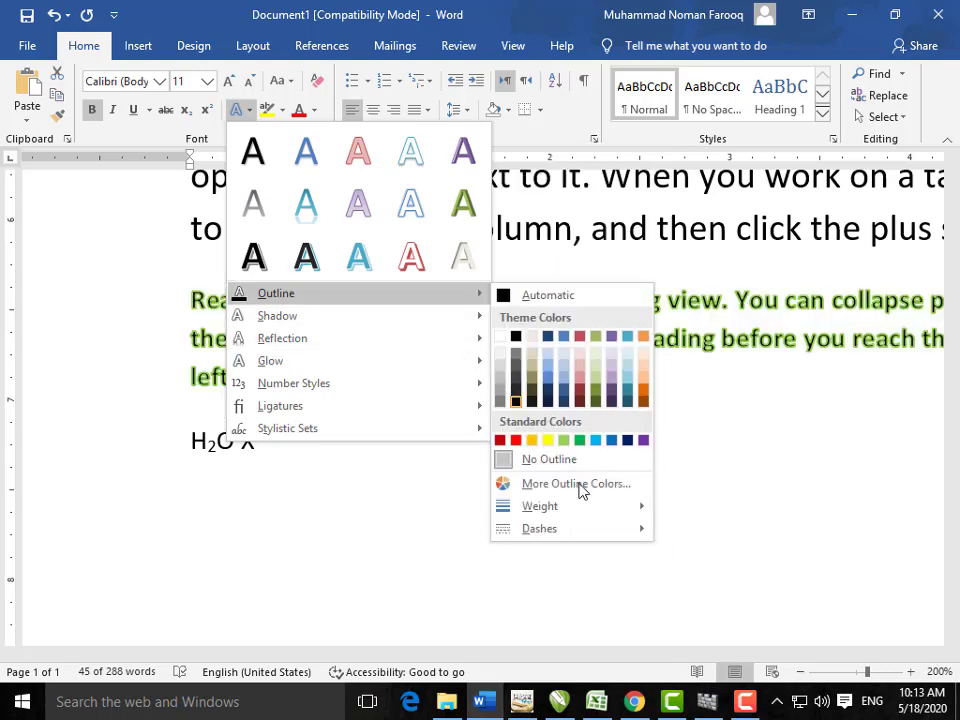
{"action": "mouse_move", "coordinate": [587, 506]}
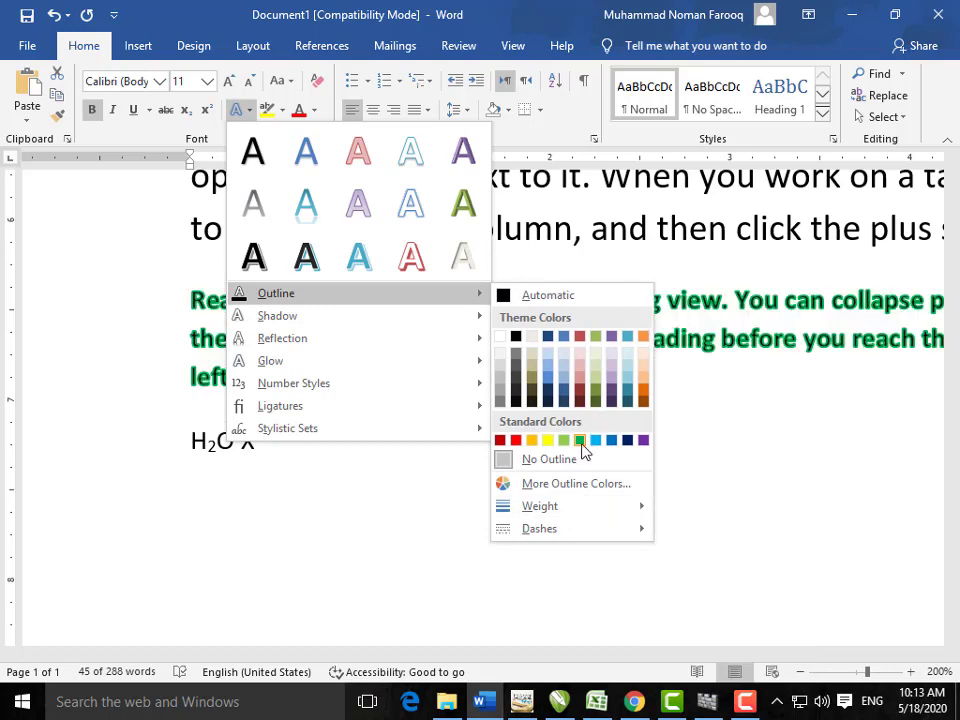
{"action": "left_click", "coordinate": [517, 440]}
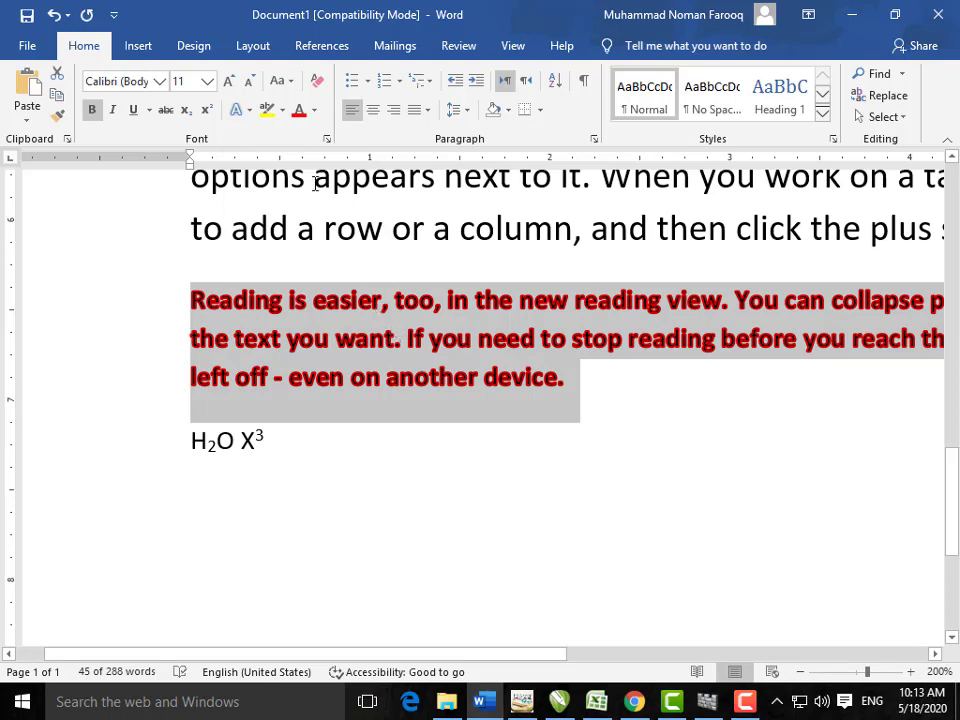
Step: Preview shadow, reflection, glow, number style and ligature effects without applying any
{"action": "left_click", "coordinate": [247, 111]}
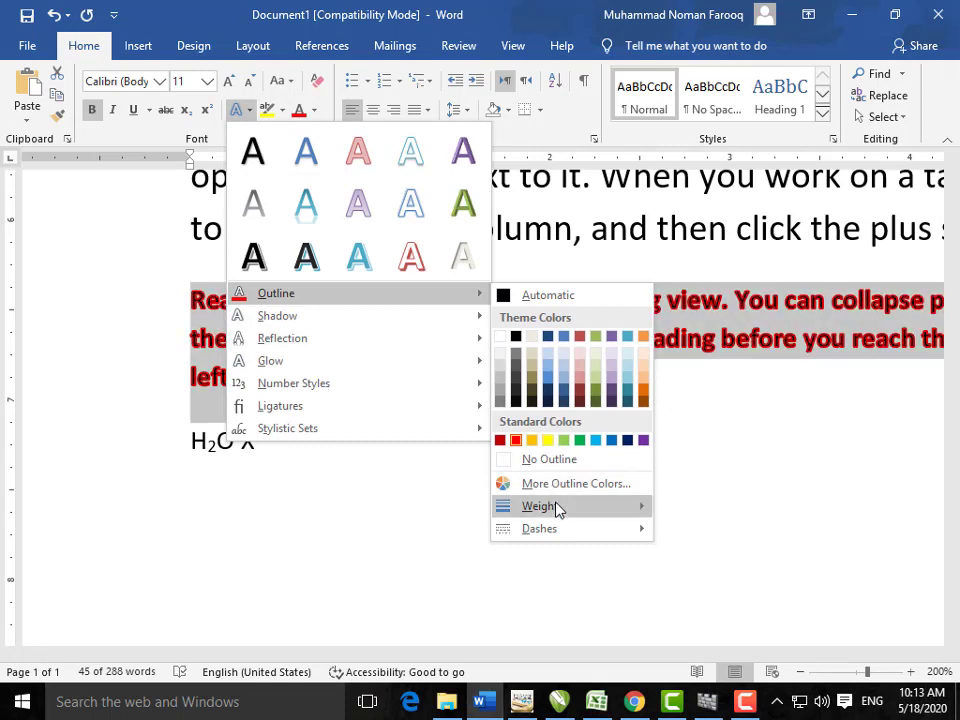
{"action": "mouse_move", "coordinate": [557, 508]}
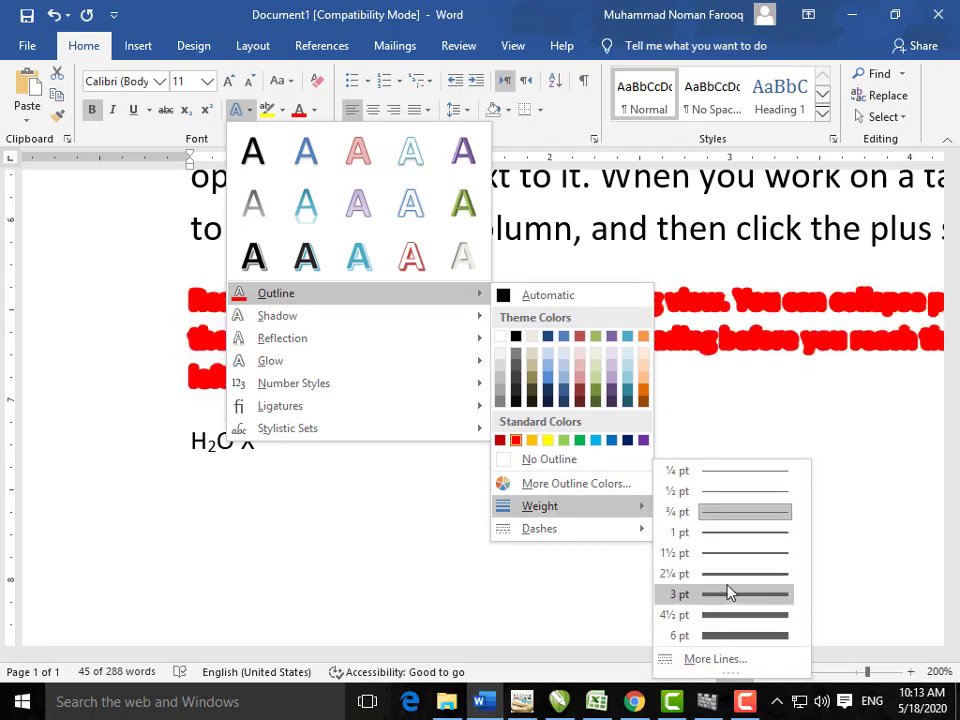
{"action": "mouse_move", "coordinate": [428, 327]}
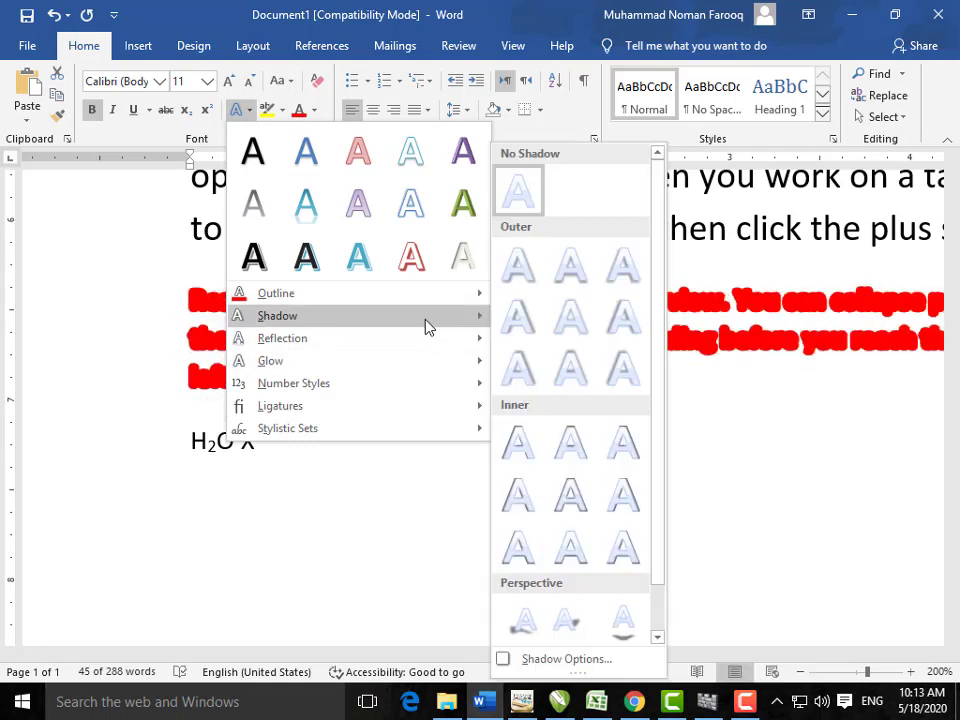
{"action": "left_click", "coordinate": [424, 497]}
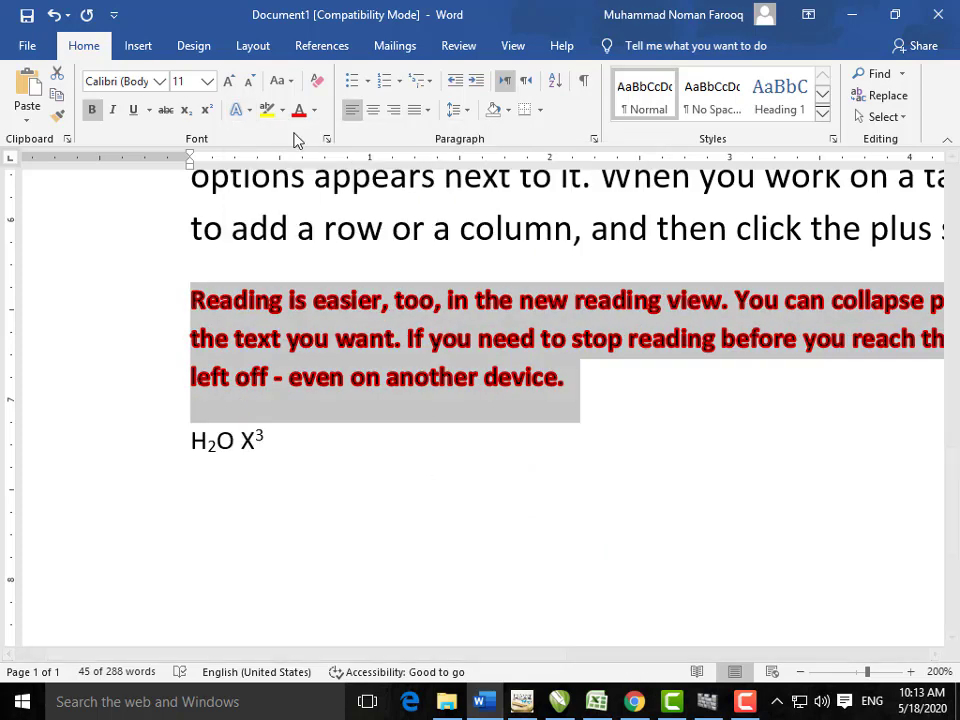
{"action": "left_click", "coordinate": [237, 109]}
{"action": "mouse_move", "coordinate": [388, 366]}
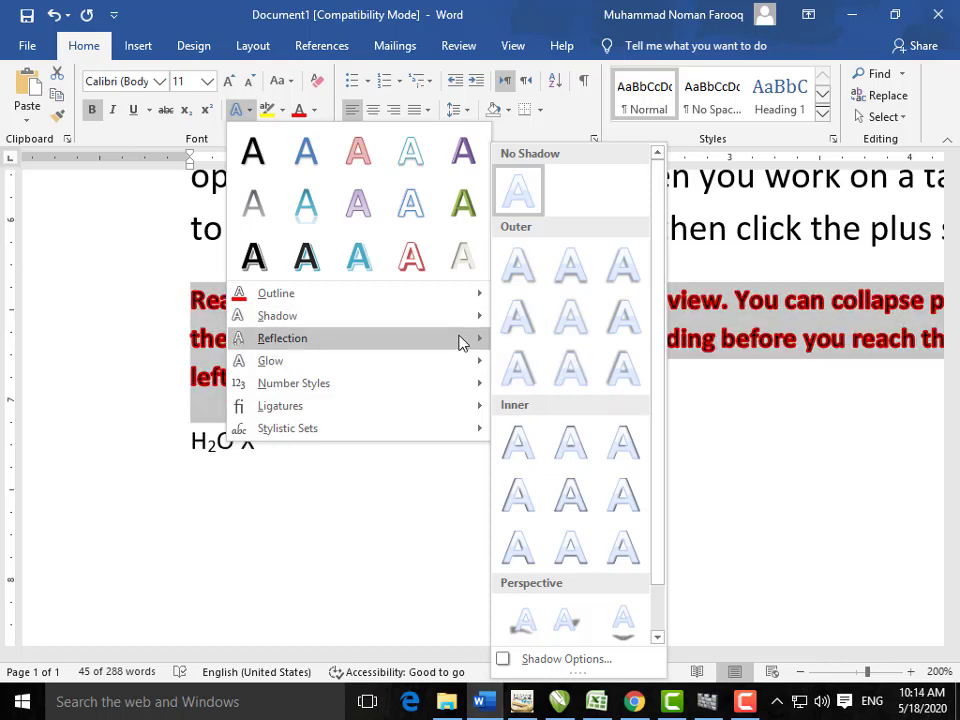
{"action": "mouse_move", "coordinate": [470, 345]}
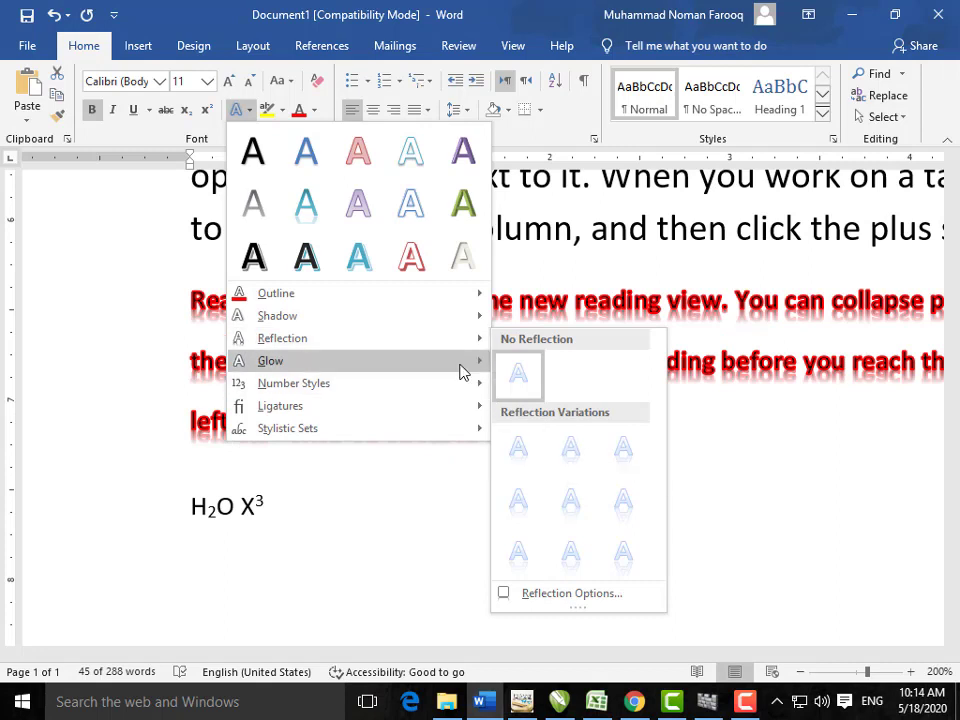
{"action": "mouse_move", "coordinate": [462, 371]}
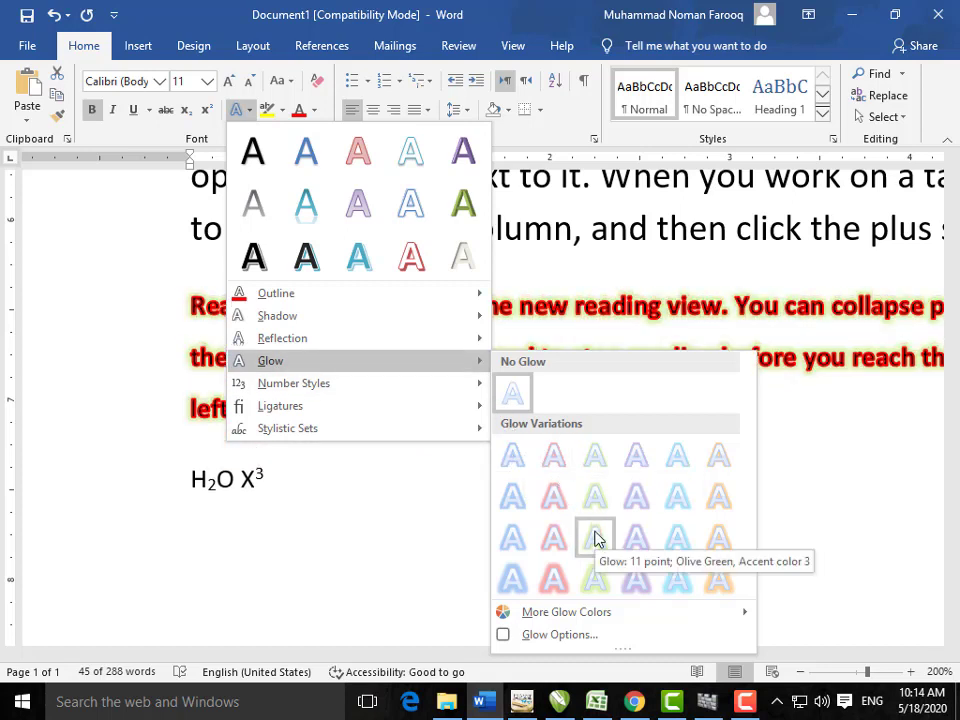
{"action": "mouse_move", "coordinate": [446, 390]}
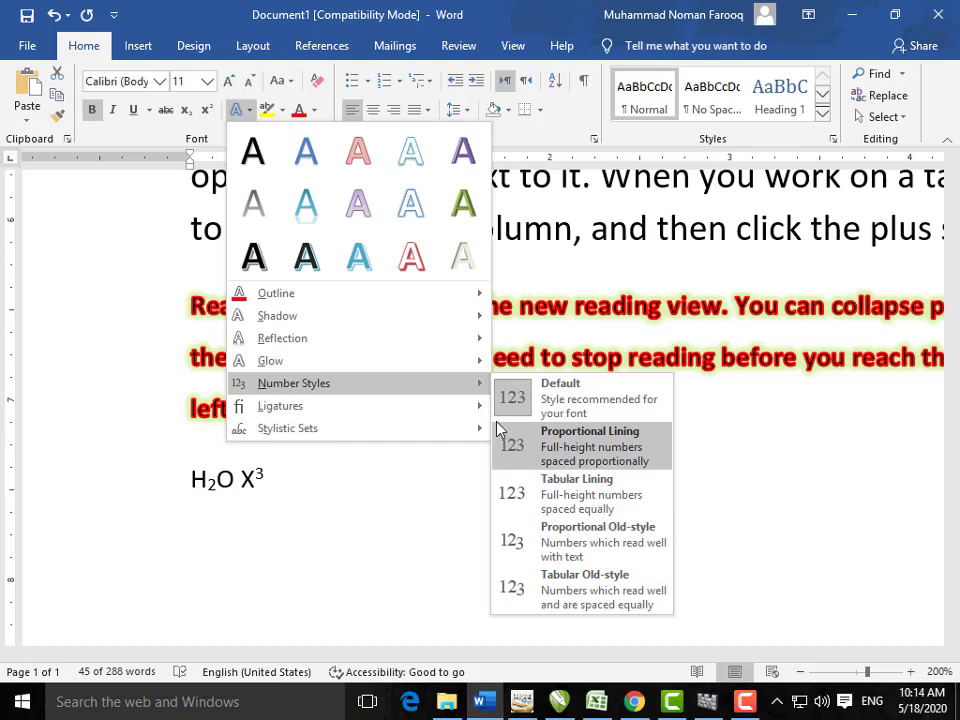
{"action": "mouse_move", "coordinate": [479, 416]}
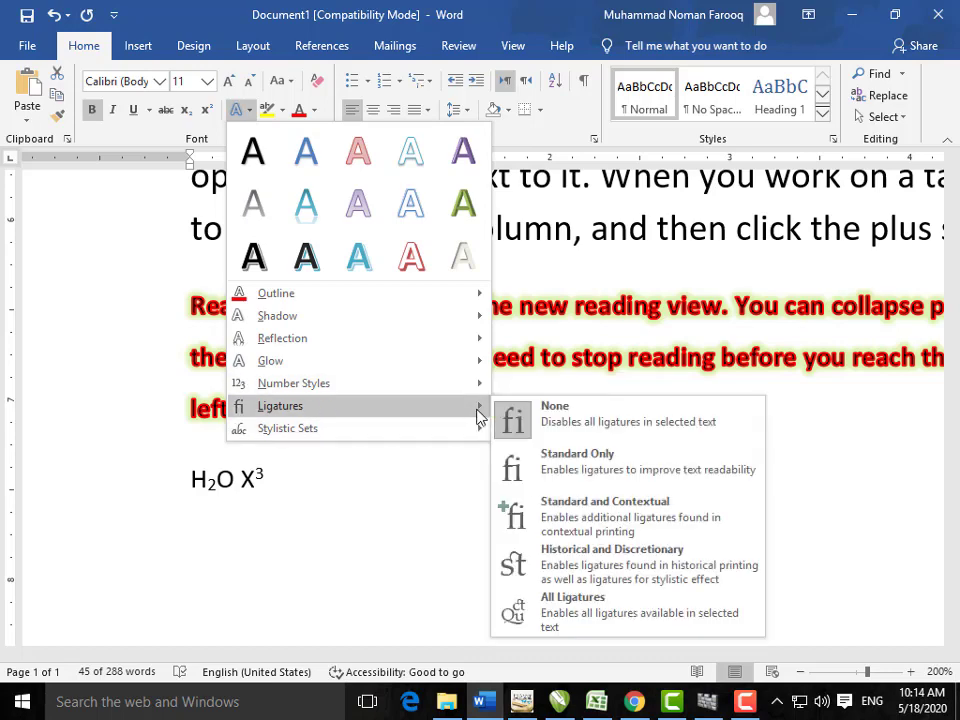
{"action": "left_click", "coordinate": [420, 510]}
Step: Dismiss the highlight colours unused and select the text from 'Reading' through 'want.'
{"action": "left_click", "coordinate": [422, 506]}
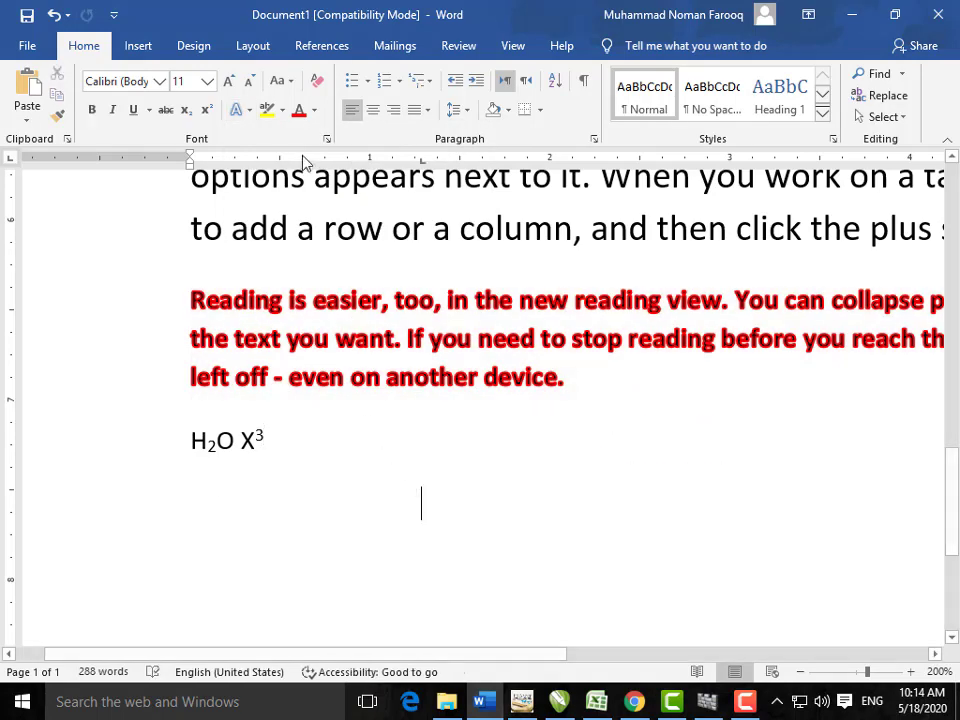
{"action": "left_click", "coordinate": [281, 110]}
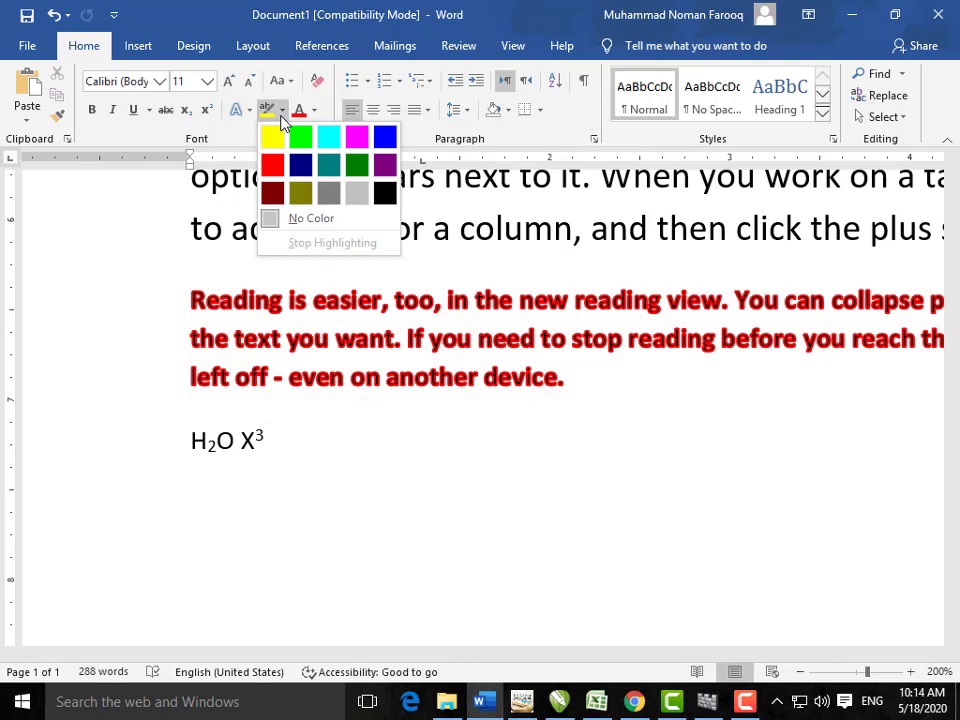
{"action": "left_click", "coordinate": [470, 403]}
{"action": "left_click", "coordinate": [401, 338]}
{"action": "left_click", "coordinate": [191, 300], "text": "shift"}
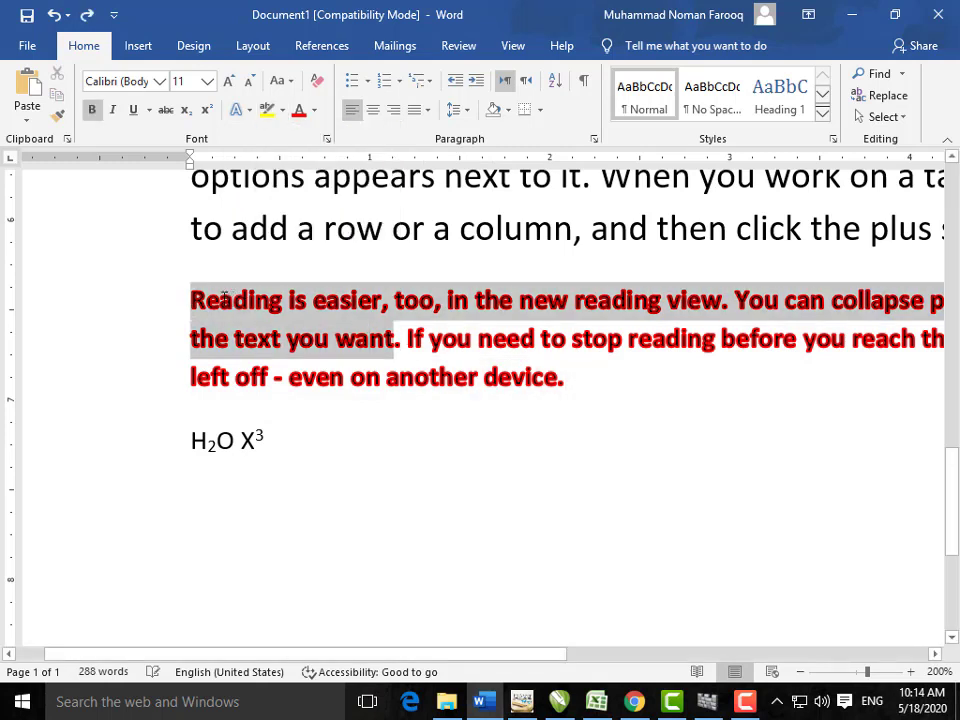
Step: Highlight the selected red text in yellow, leaving the font colour unchanged
{"action": "left_click", "coordinate": [282, 112]}
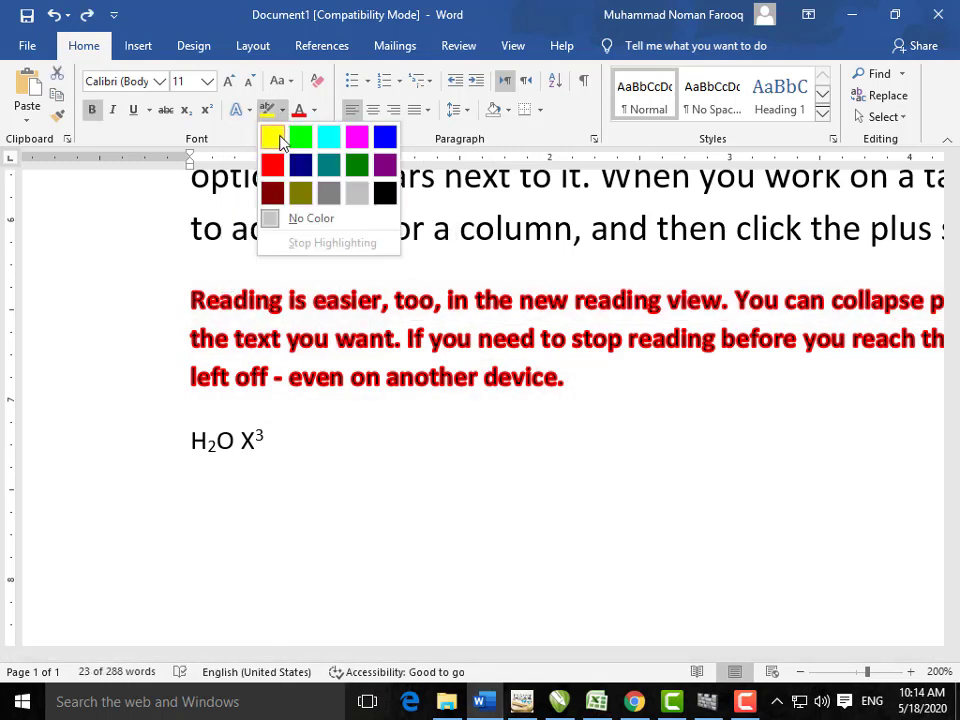
{"action": "left_click", "coordinate": [272, 137]}
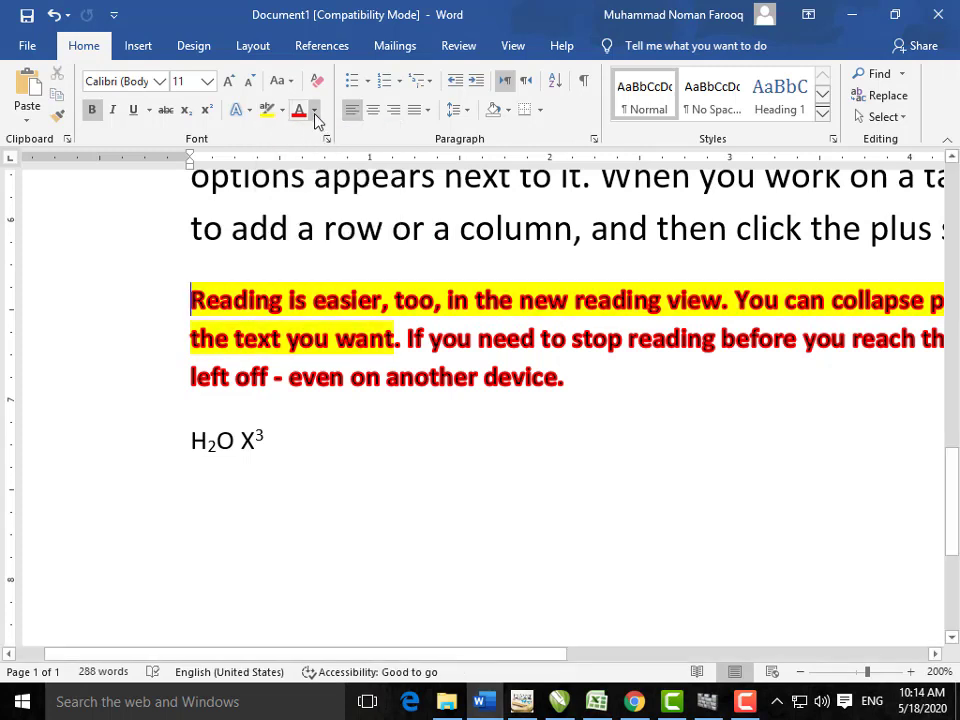
{"action": "left_click", "coordinate": [314, 112]}
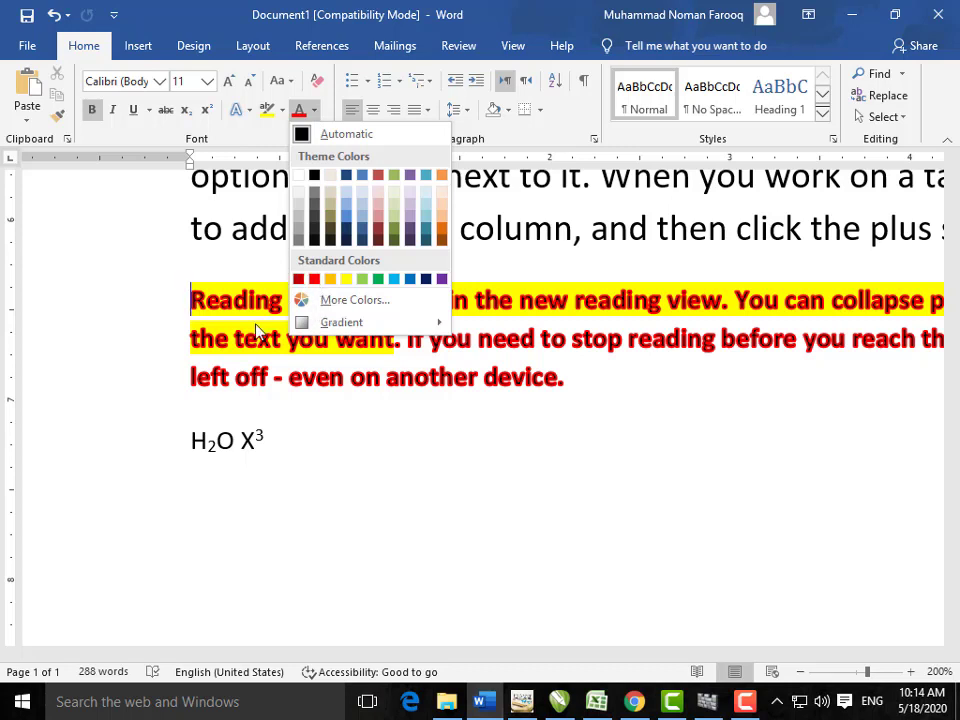
{"action": "key", "text": "Escape"}
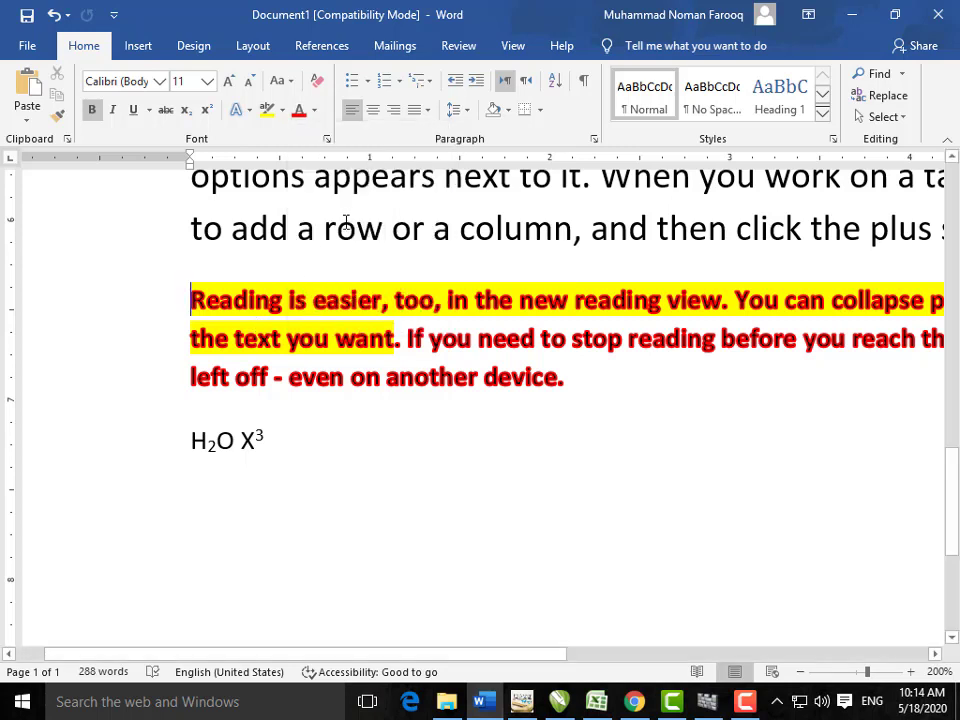
{"action": "left_click", "coordinate": [327, 141]}
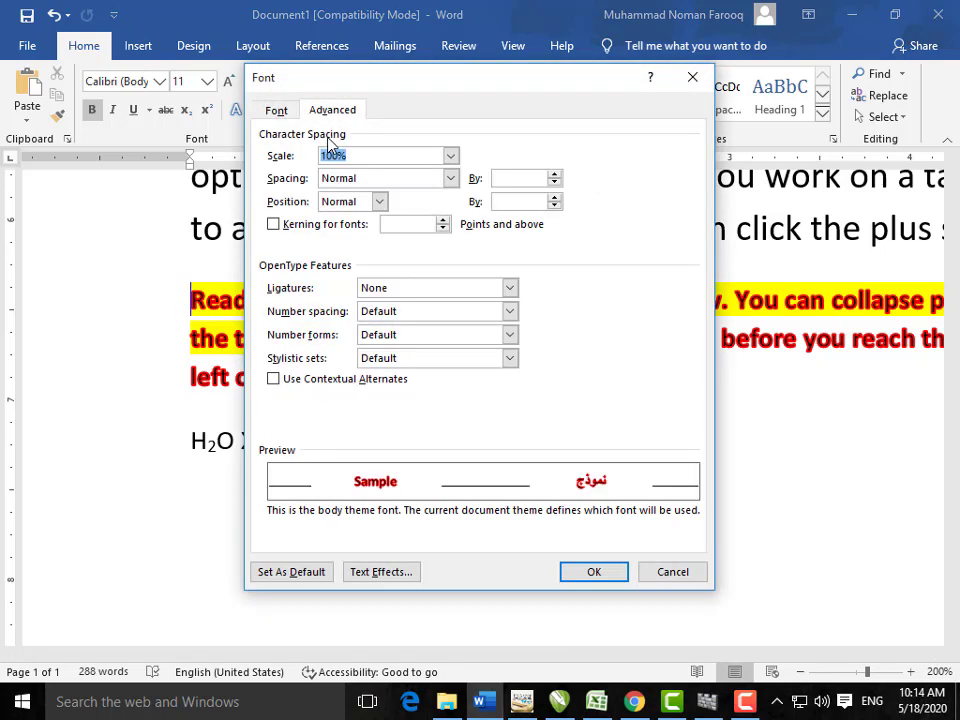
{"action": "left_click", "coordinate": [275, 111]}
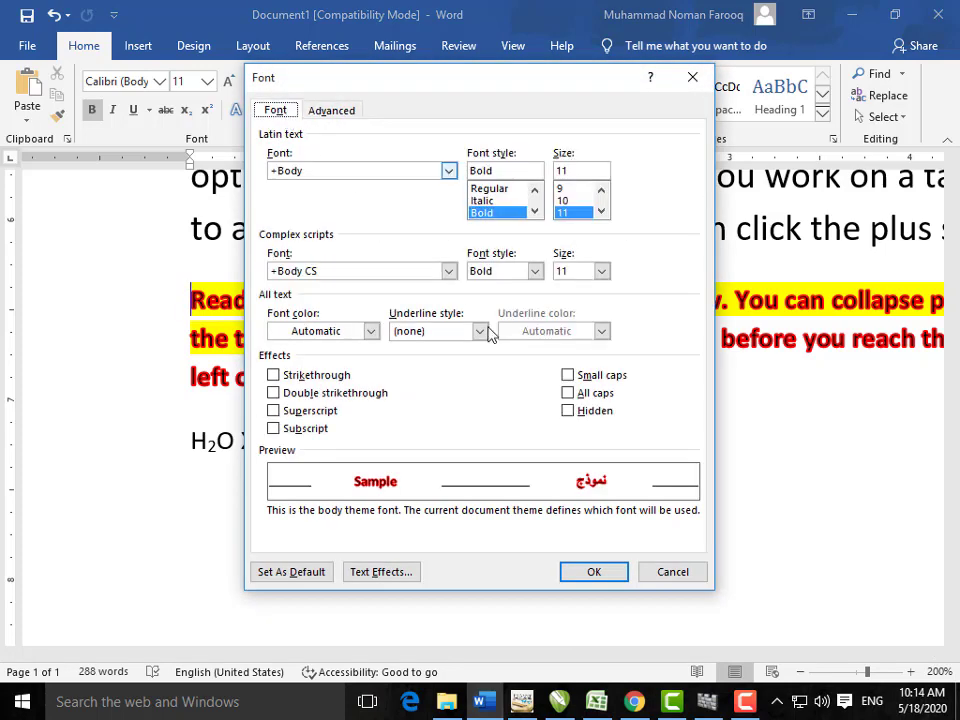
{"action": "left_click", "coordinate": [311, 379]}
{"action": "left_click", "coordinate": [312, 380]}
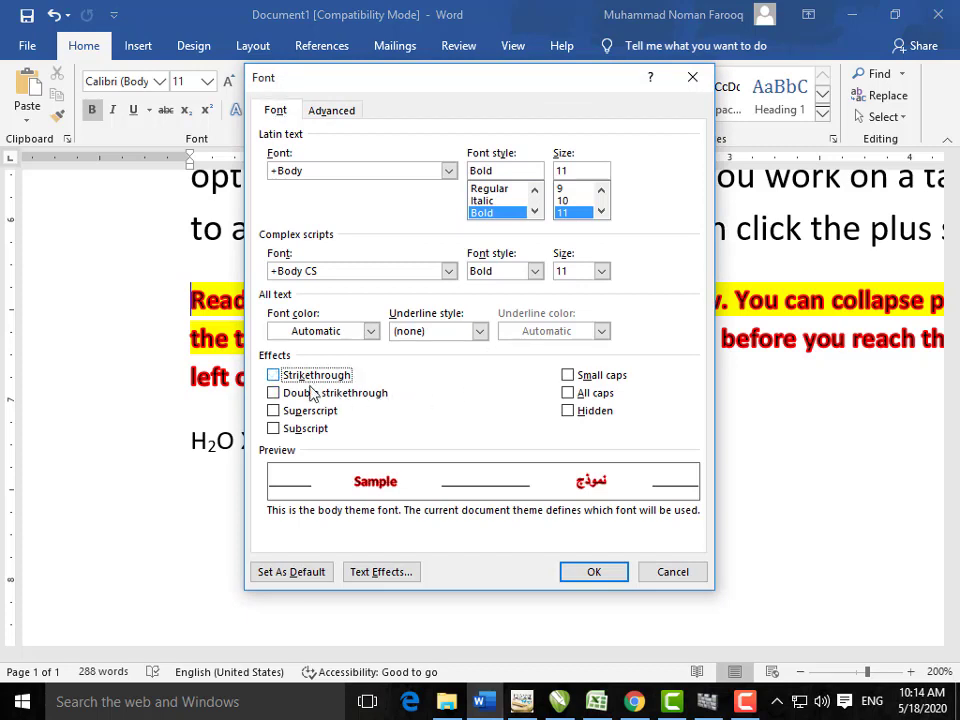
{"action": "left_click", "coordinate": [313, 393]}
{"action": "left_click", "coordinate": [317, 413]}
{"action": "left_click", "coordinate": [318, 414]}
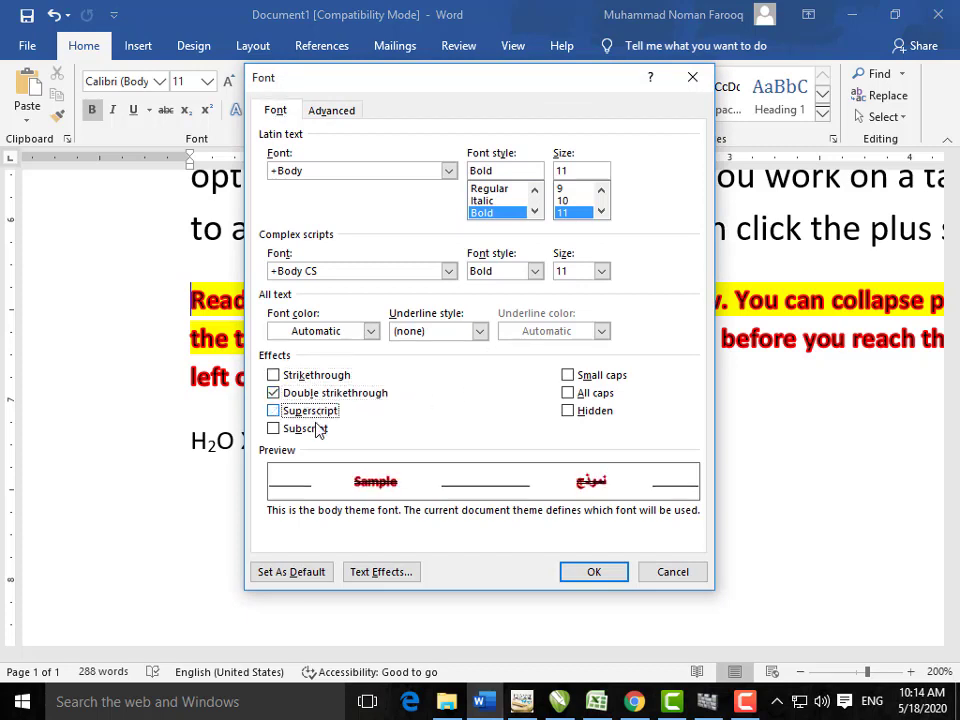
{"action": "left_click", "coordinate": [319, 427]}
{"action": "left_click", "coordinate": [319, 427]}
{"action": "double_click", "coordinate": [318, 396]}
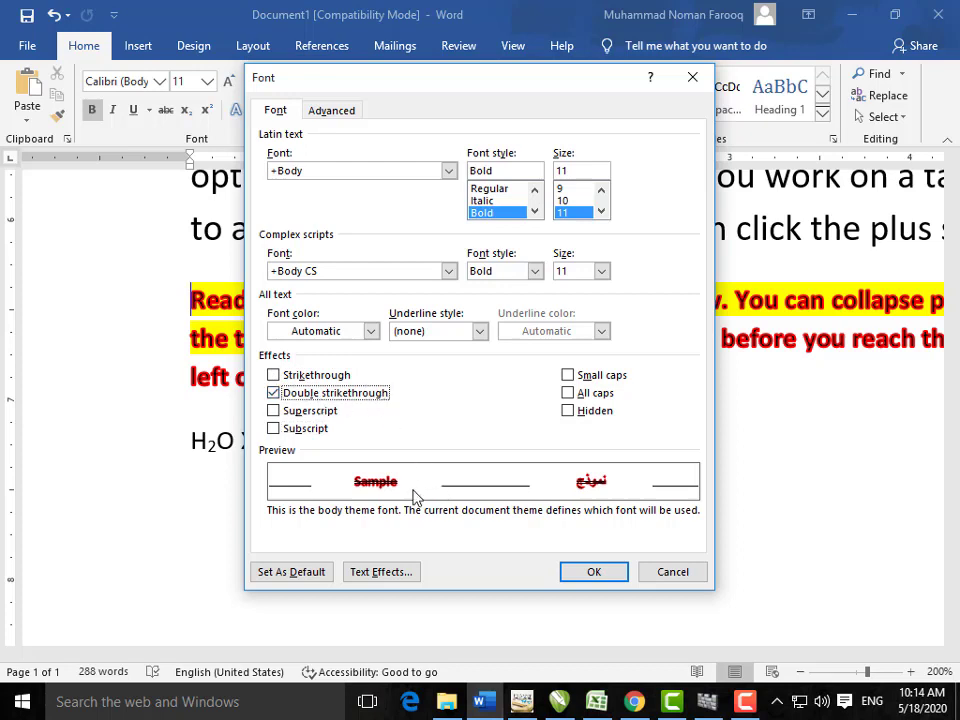
{"action": "left_click", "coordinate": [330, 397]}
{"action": "left_click", "coordinate": [336, 112]}
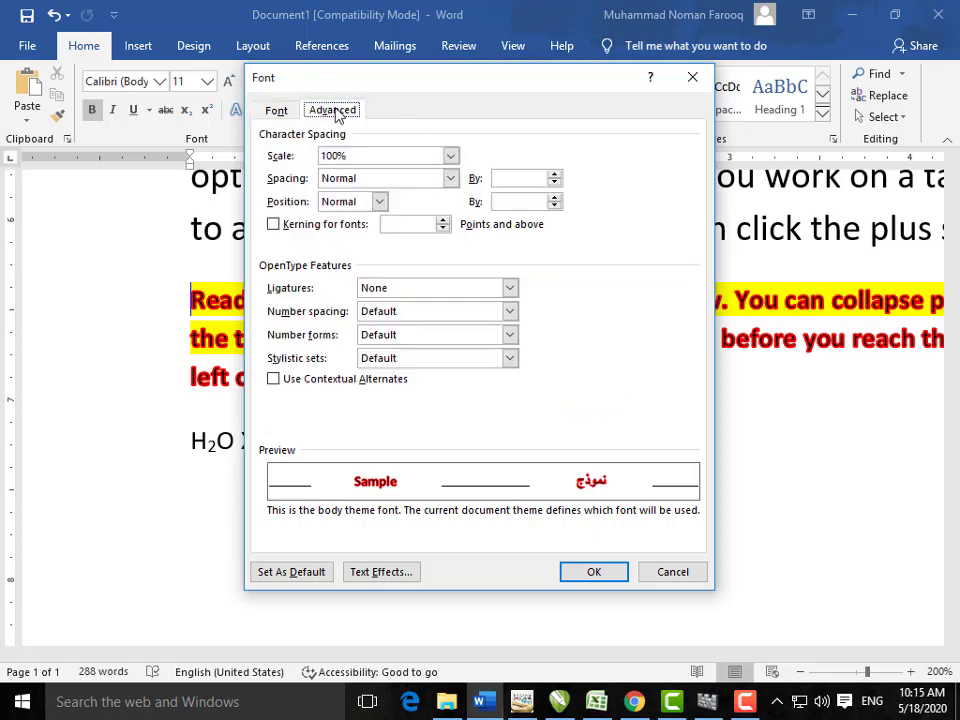
{"action": "left_click", "coordinate": [451, 158]}
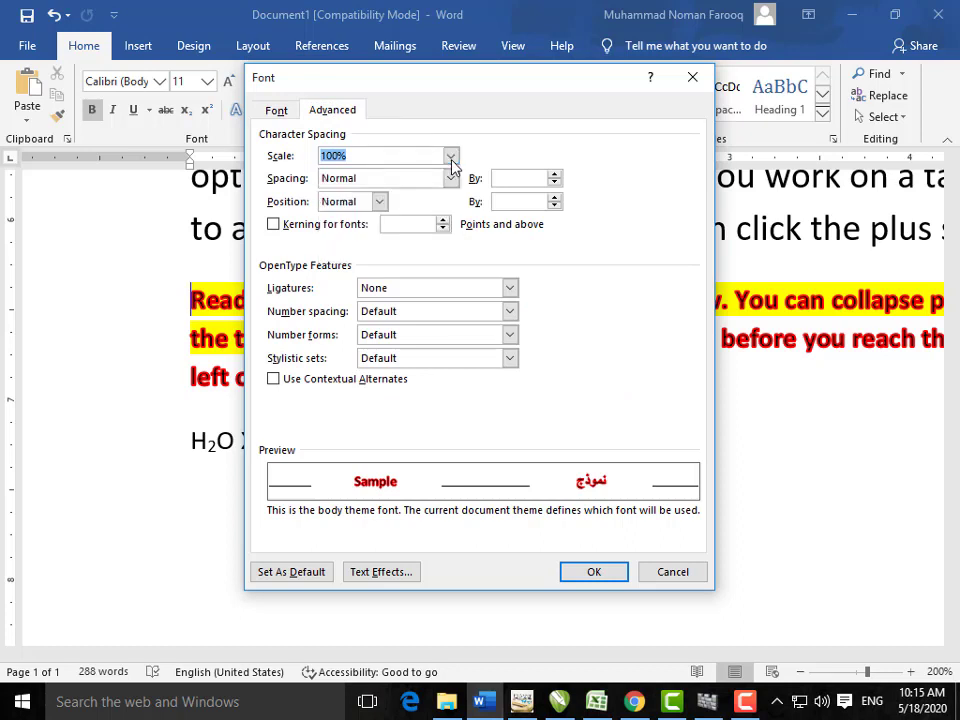
{"action": "left_click", "coordinate": [451, 157]}
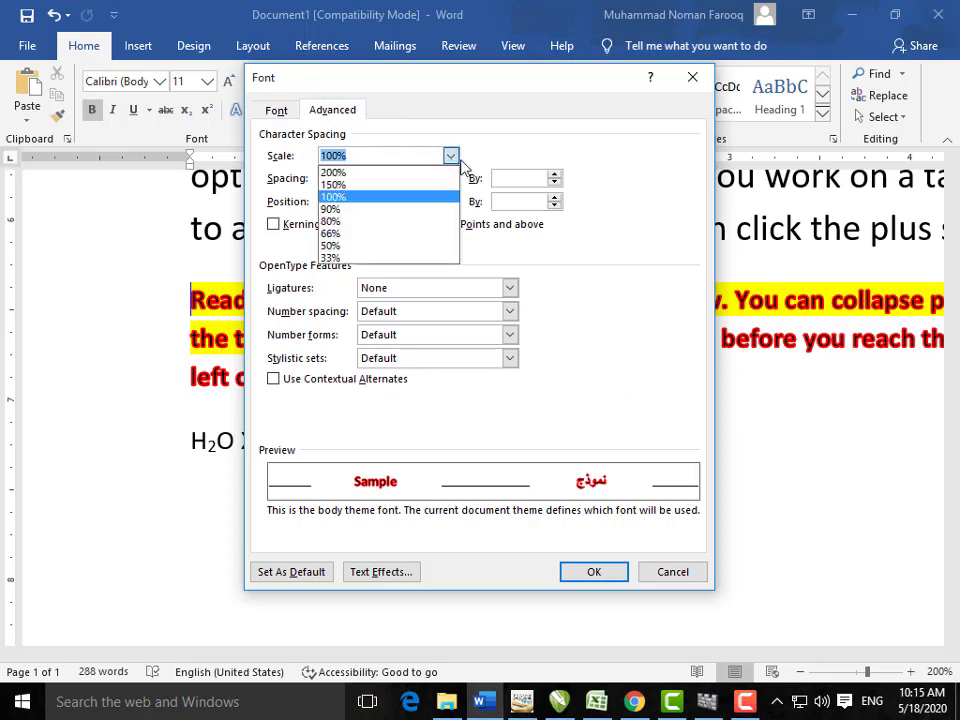
{"action": "left_click", "coordinate": [455, 156]}
{"action": "left_click", "coordinate": [452, 179]}
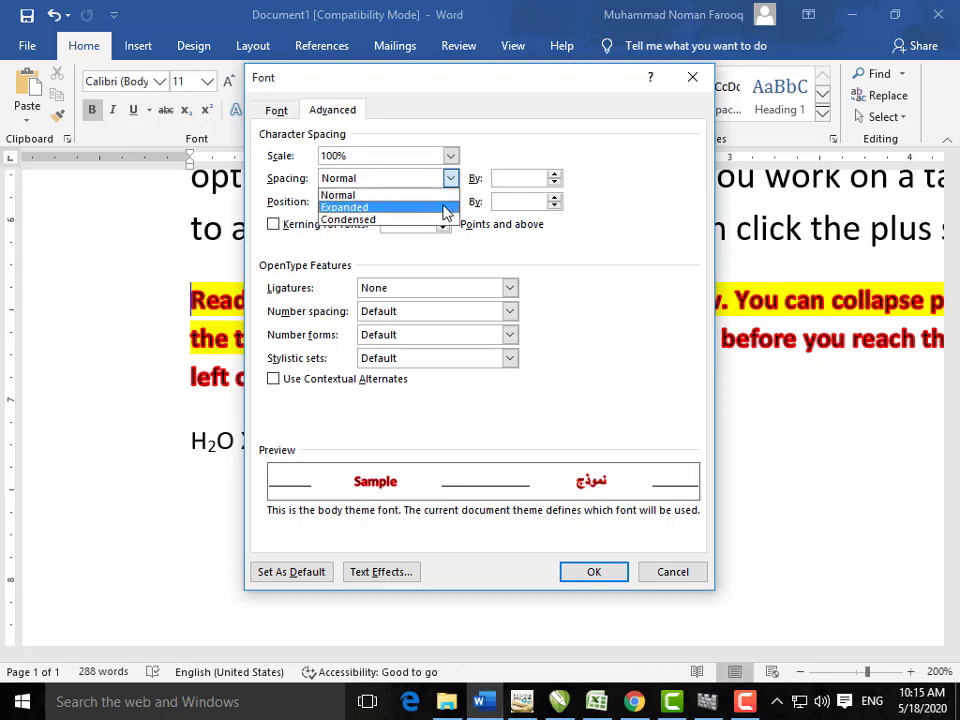
{"action": "left_click", "coordinate": [474, 252]}
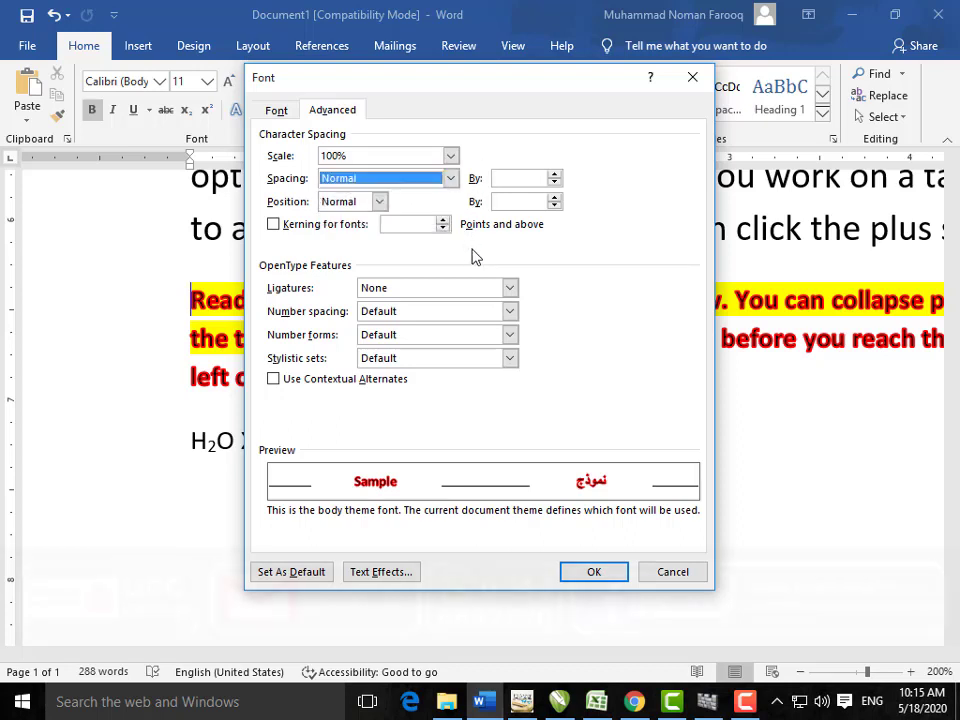
{"action": "left_click", "coordinate": [380, 202]}
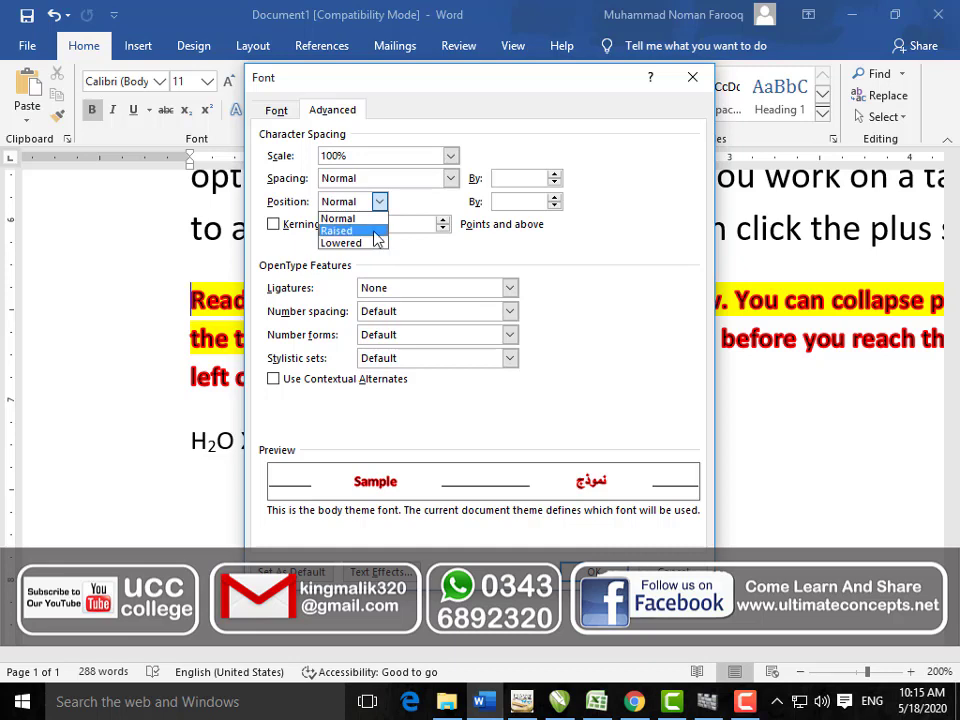
{"action": "left_click", "coordinate": [446, 266]}
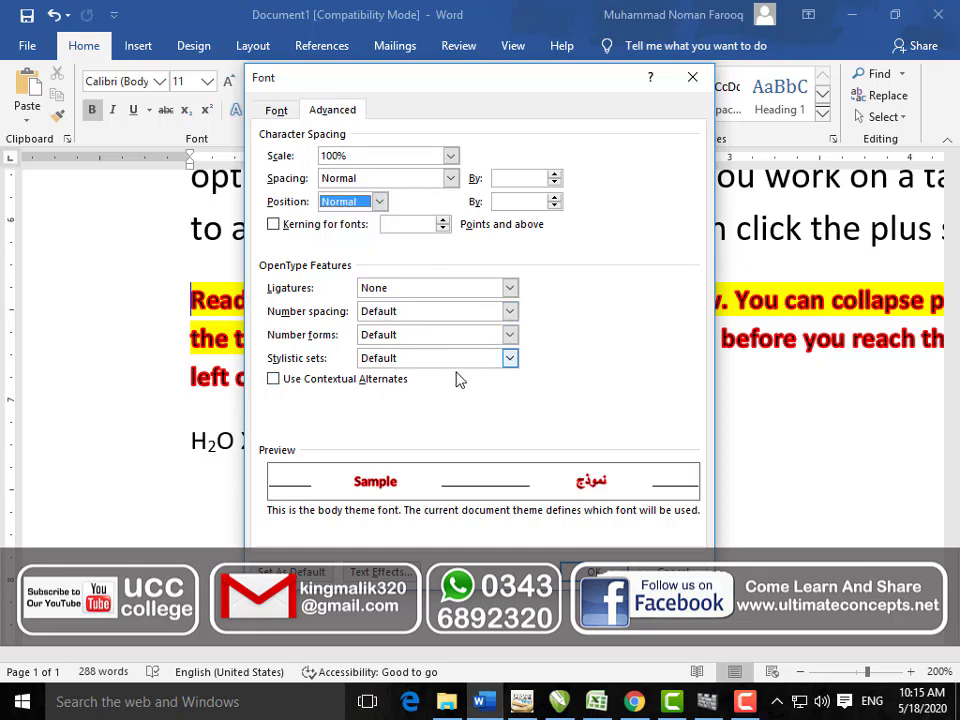
{"action": "left_click", "coordinate": [674, 571]}
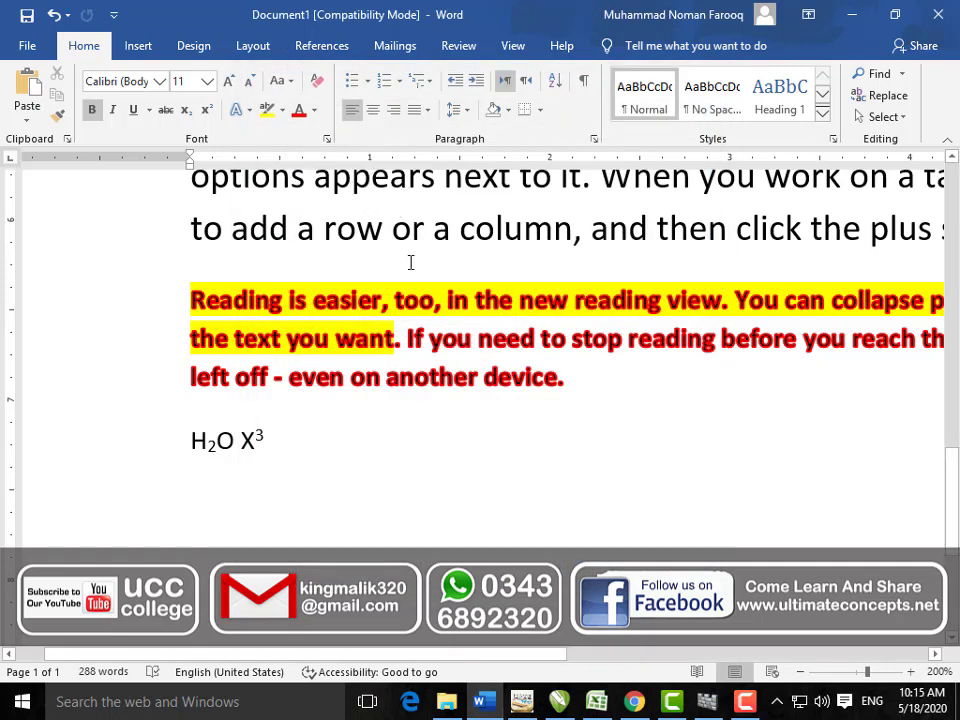
Step: Delete all the existing document text
{"action": "scroll", "coordinate": [401, 320], "scroll_direction": "up", "scroll_amount": 3}
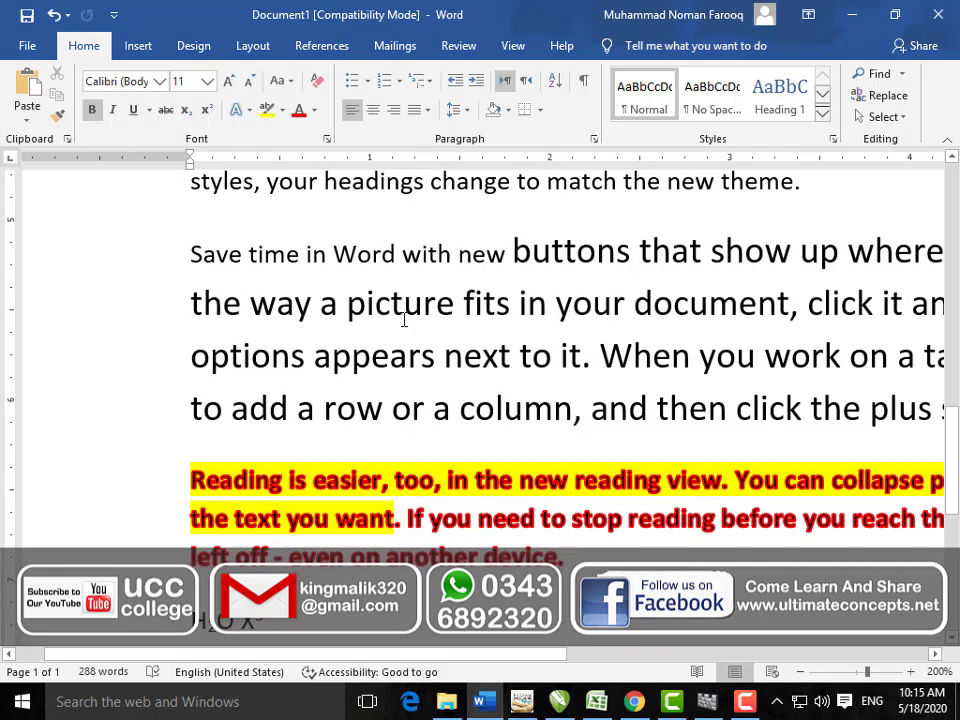
{"action": "scroll", "coordinate": [515, 197], "scroll_direction": "up", "scroll_amount": 5}
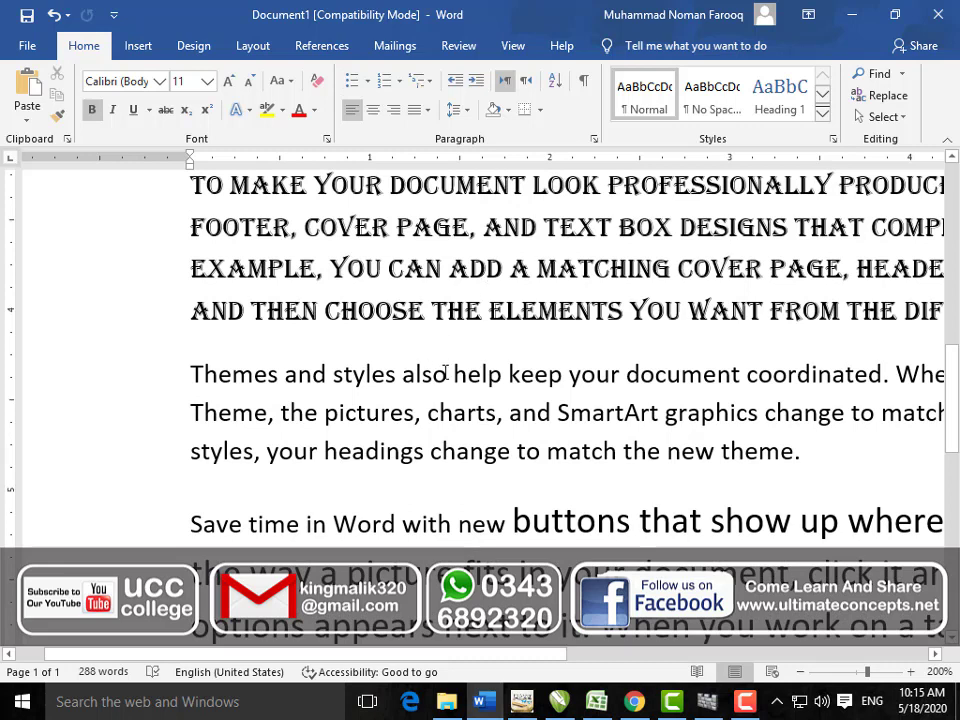
{"action": "key", "text": "ctrl+a"}
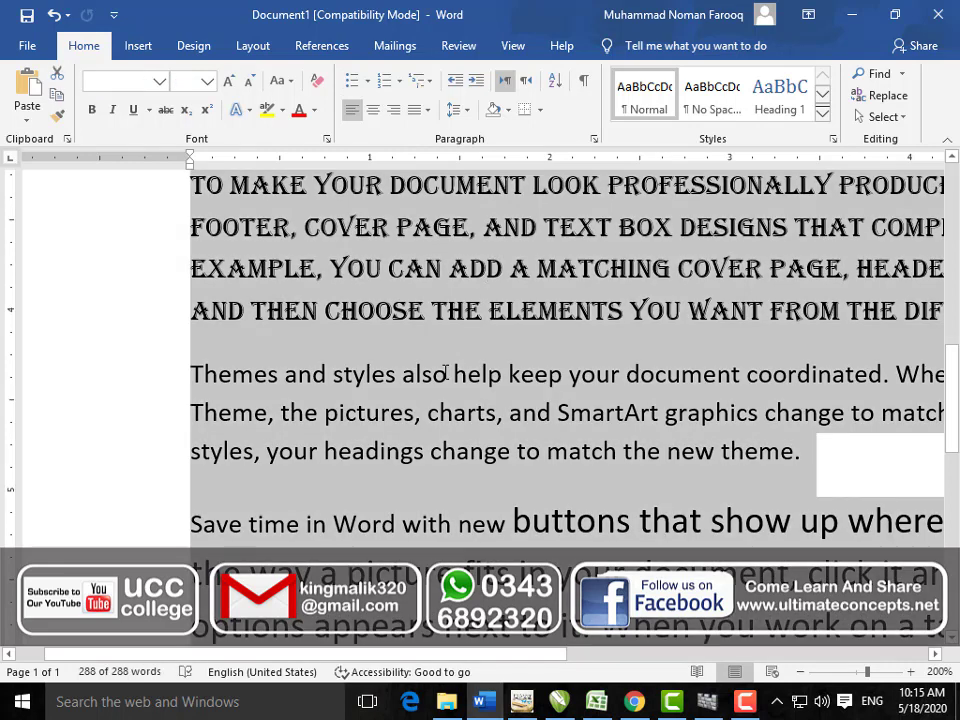
{"action": "key", "text": "BackSpace"}
Step: Generate fresh sample paragraphs in Cambria with =RAND()
{"action": "type", "text": "=ra"}
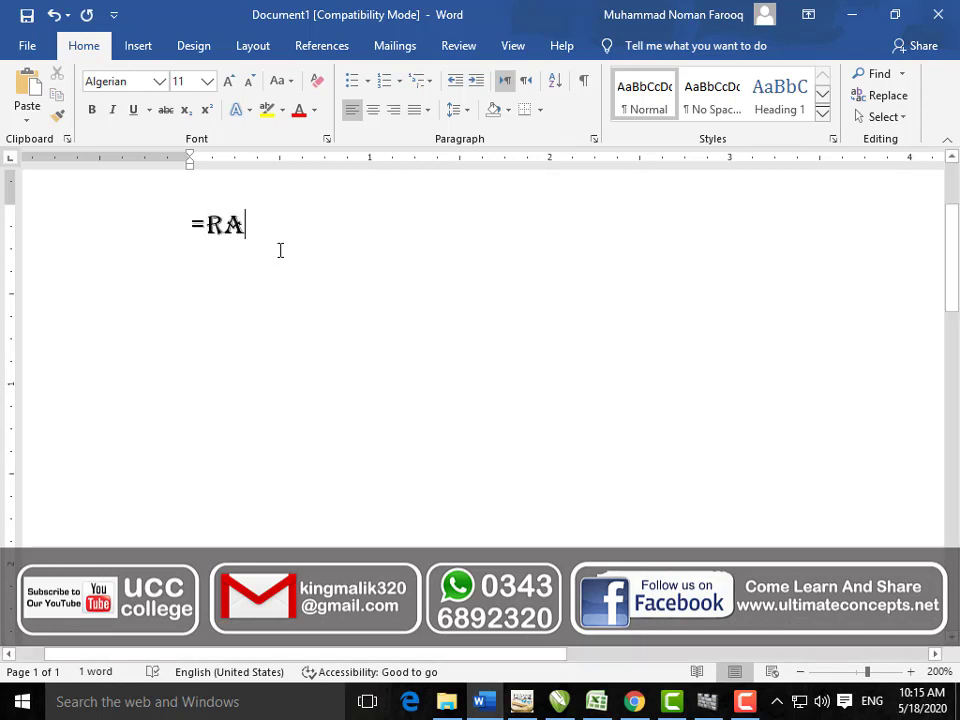
{"action": "triple_click", "coordinate": [195, 228]}
{"action": "left_click", "coordinate": [159, 81]}
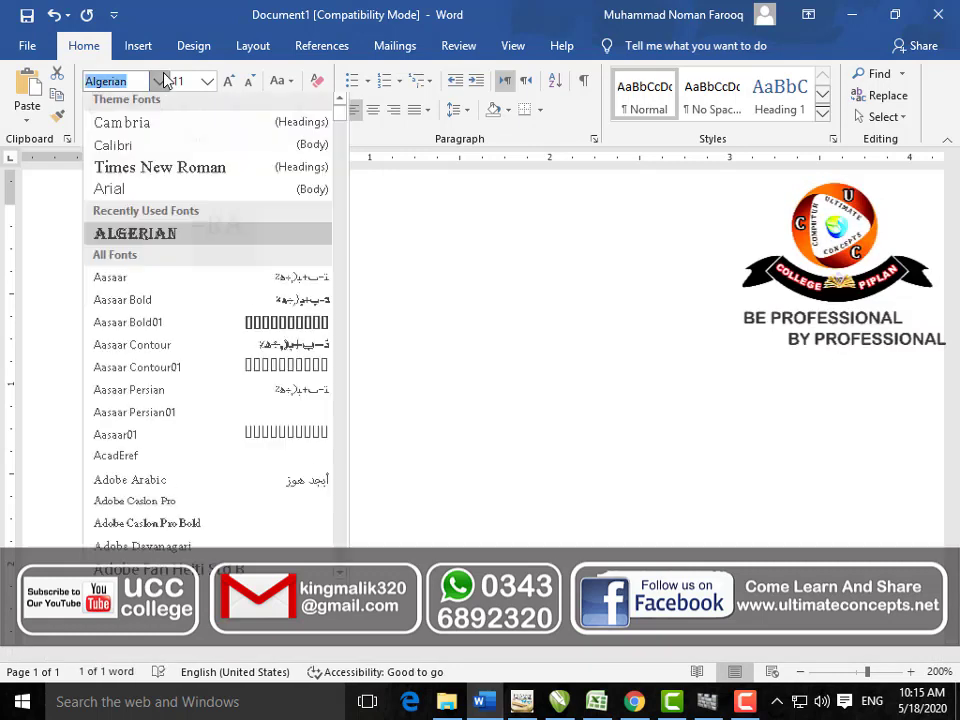
{"action": "left_click", "coordinate": [160, 124]}
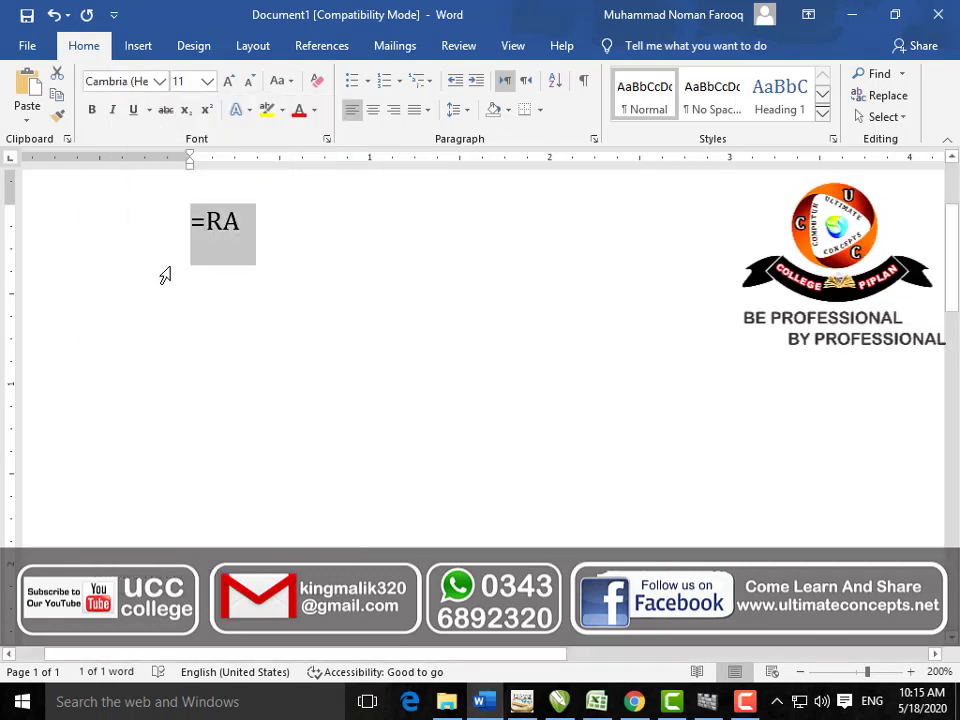
{"action": "key", "text": "End"}
{"action": "type", "text": "ND"}
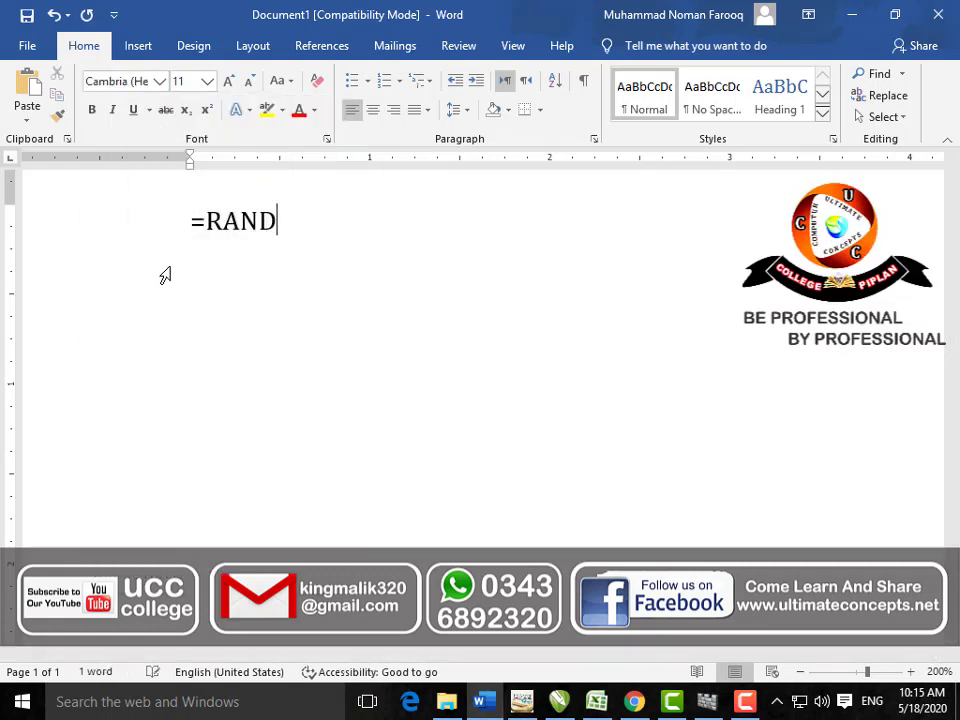
{"action": "type", "text": "()"}
{"action": "key", "text": "Return"}
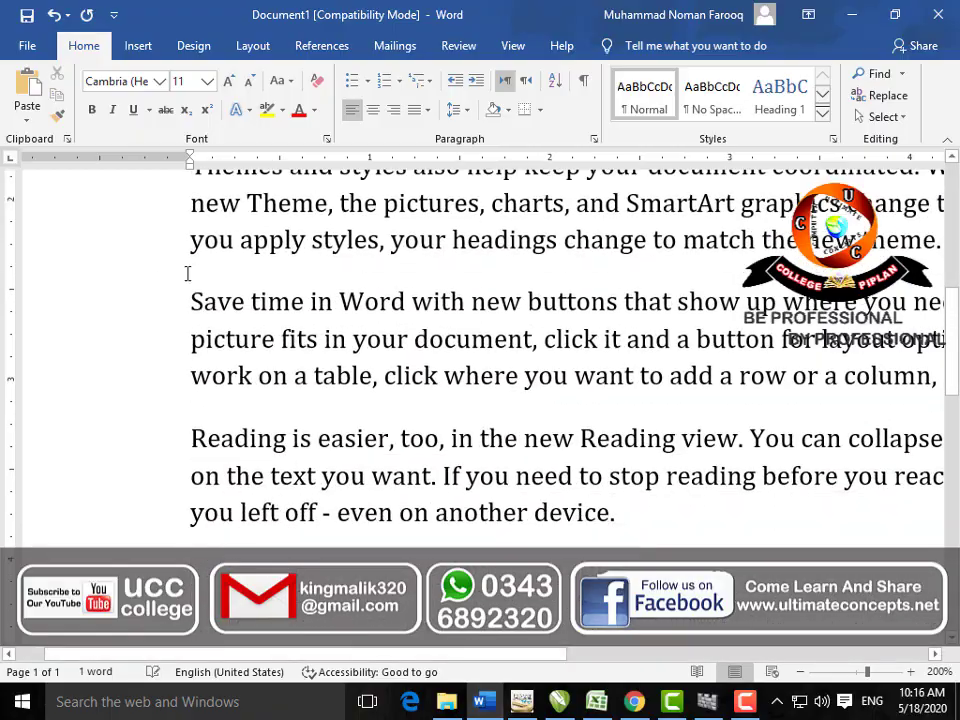
Step: Zoom the page out five steps to 90%
{"action": "left_click", "coordinate": [797, 675]}
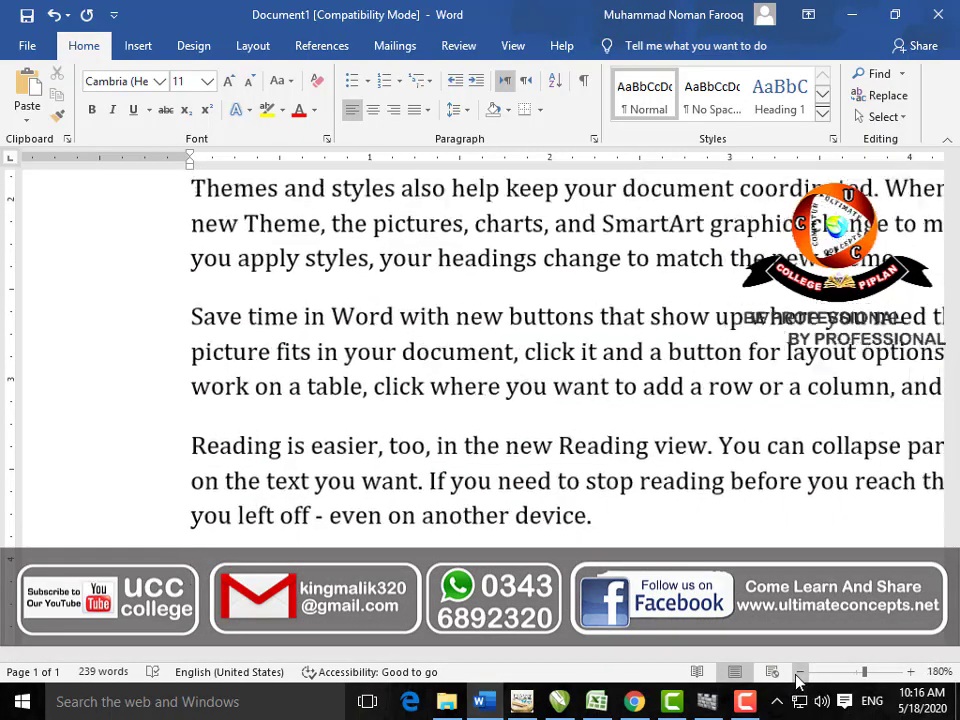
{"action": "left_click", "coordinate": [797, 675]}
{"action": "left_click", "coordinate": [797, 675]}
{"action": "left_click", "coordinate": [797, 675]}
{"action": "left_click", "coordinate": [797, 675]}
{"action": "left_click", "coordinate": [797, 675]}
{"action": "left_click", "coordinate": [797, 675]}
{"action": "left_click", "coordinate": [797, 675]}
{"action": "left_click", "coordinate": [797, 675]}
{"action": "left_click", "coordinate": [797, 675]}
{"action": "left_click", "coordinate": [797, 675]}
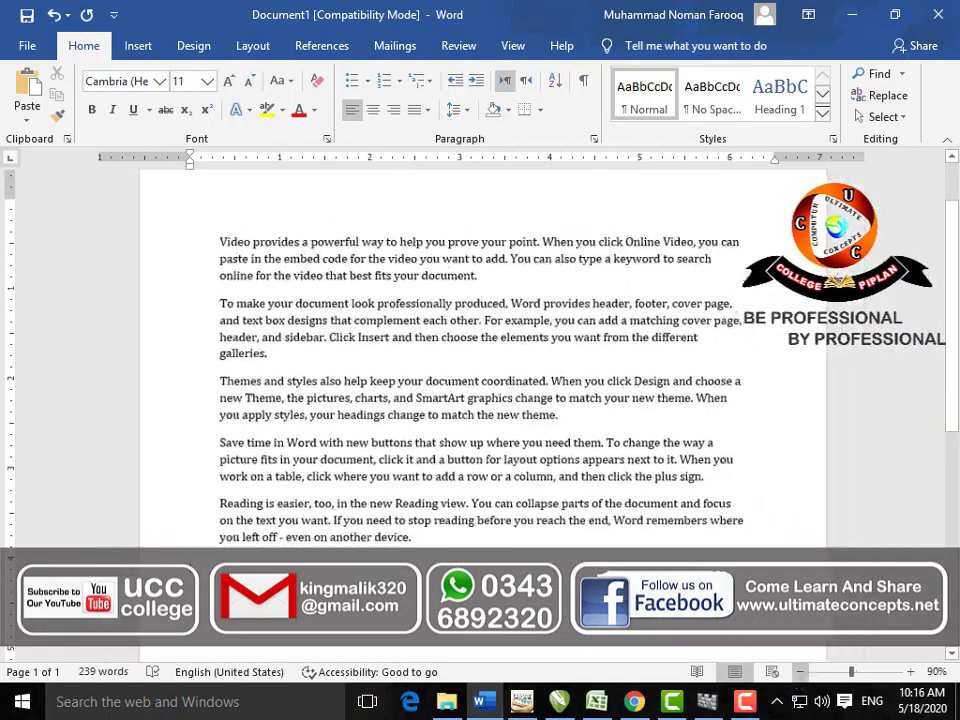
{"action": "left_click_drag", "start_coordinate": [437, 540], "coordinate": [229, 244]}
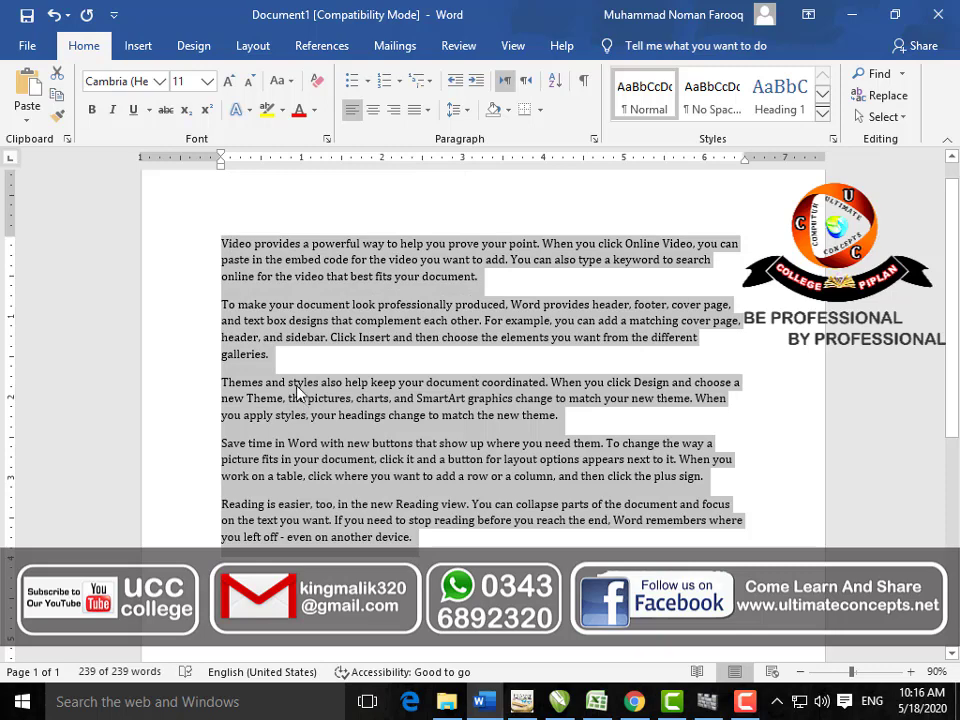
{"action": "left_click", "coordinate": [368, 81]}
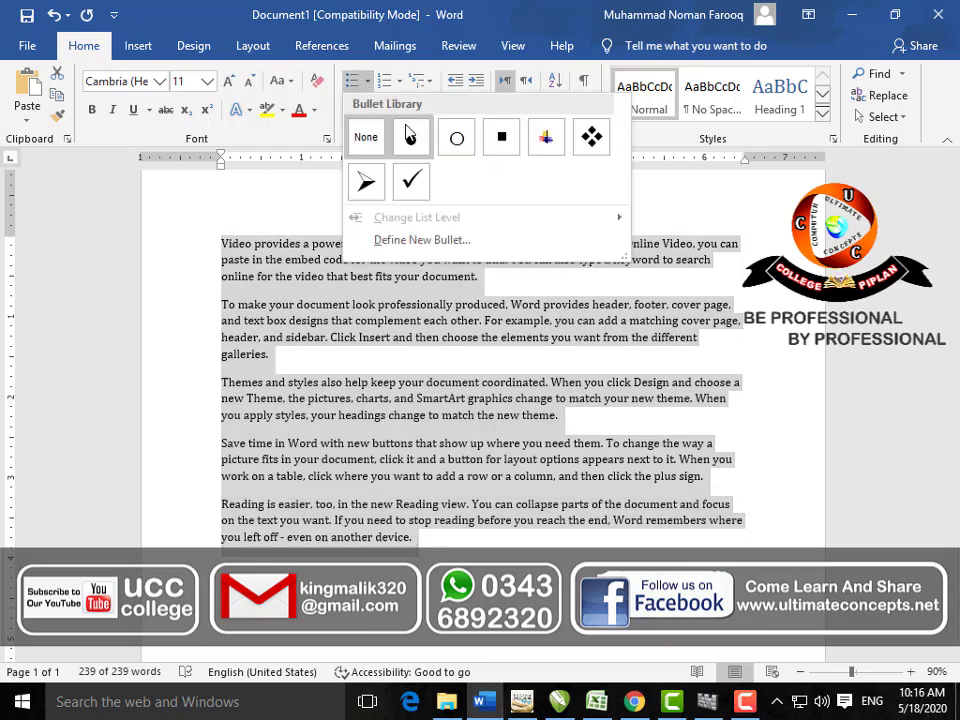
{"action": "left_click", "coordinate": [548, 142]}
{"action": "left_click", "coordinate": [551, 510]}
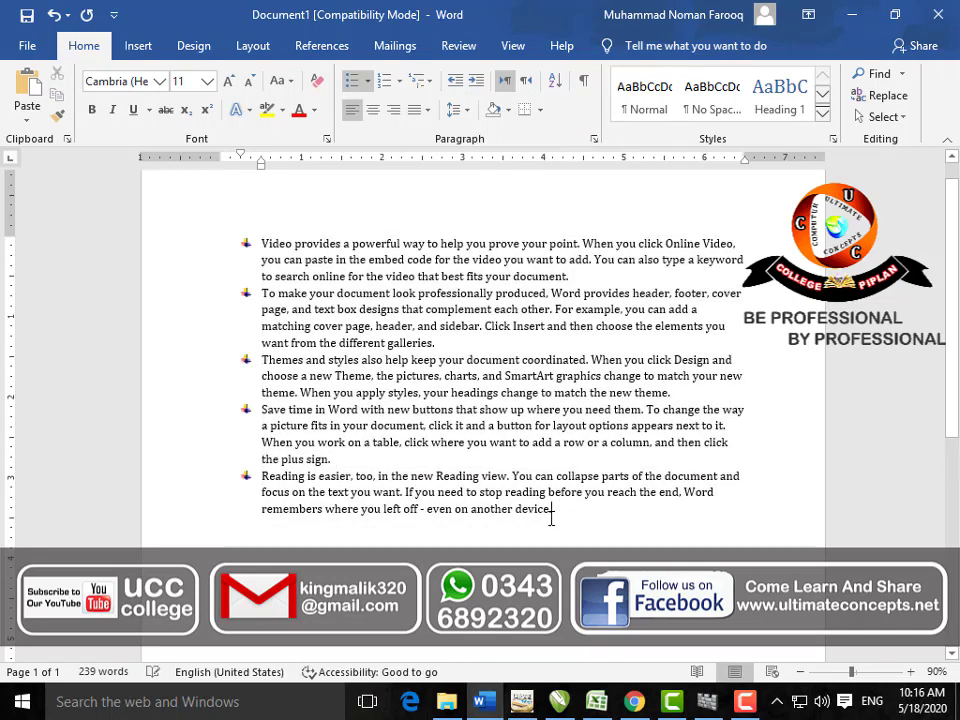
{"action": "key", "text": "Return"}
{"action": "type", "text": "HHJJHHJV"}
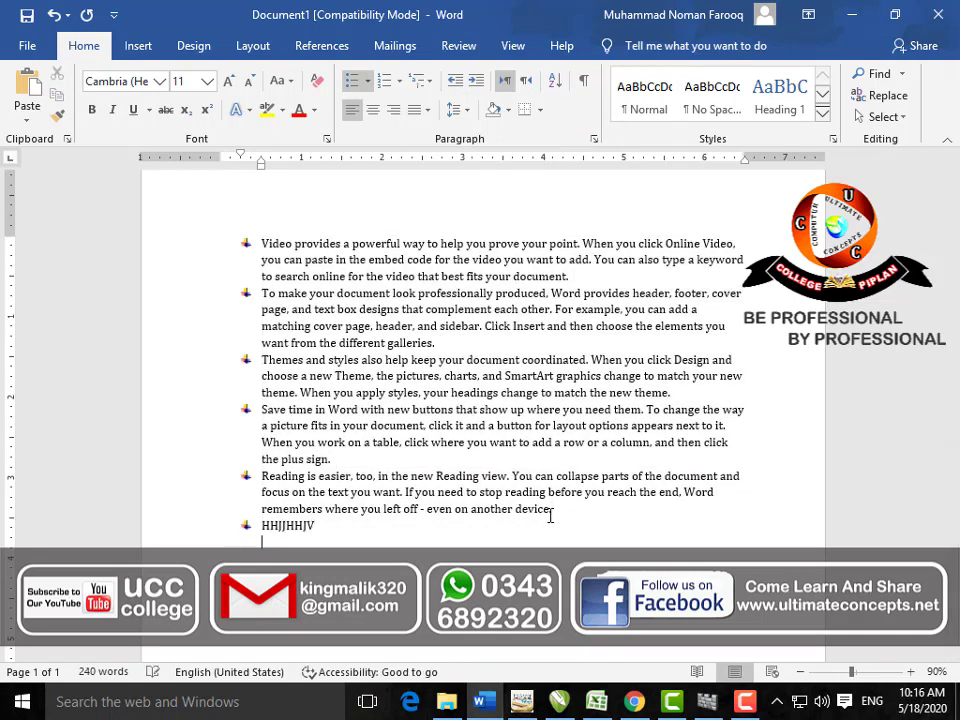
{"action": "key", "text": "ctrl+z"}
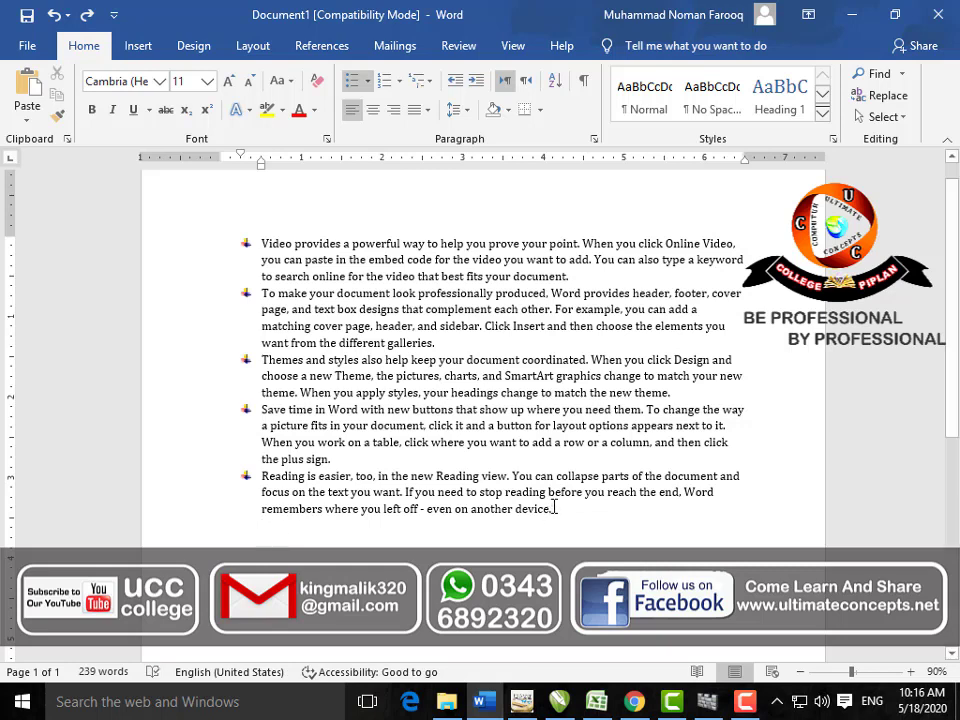
{"action": "left_click_drag", "start_coordinate": [554, 508], "coordinate": [280, 239]}
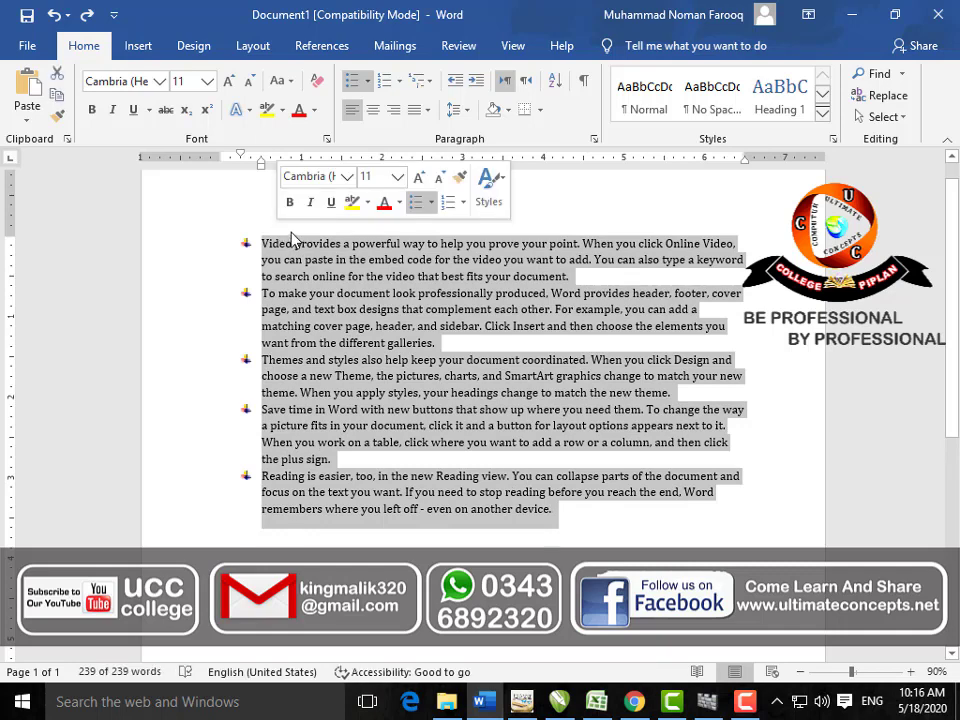
{"action": "left_click", "coordinate": [353, 81]}
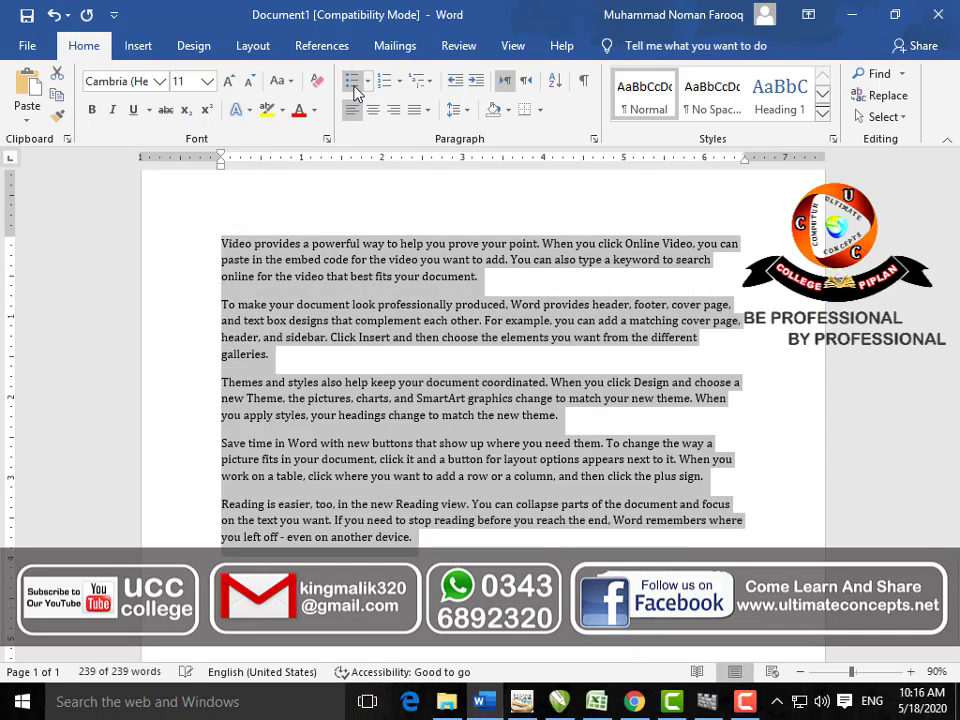
{"action": "left_click", "coordinate": [399, 81]}
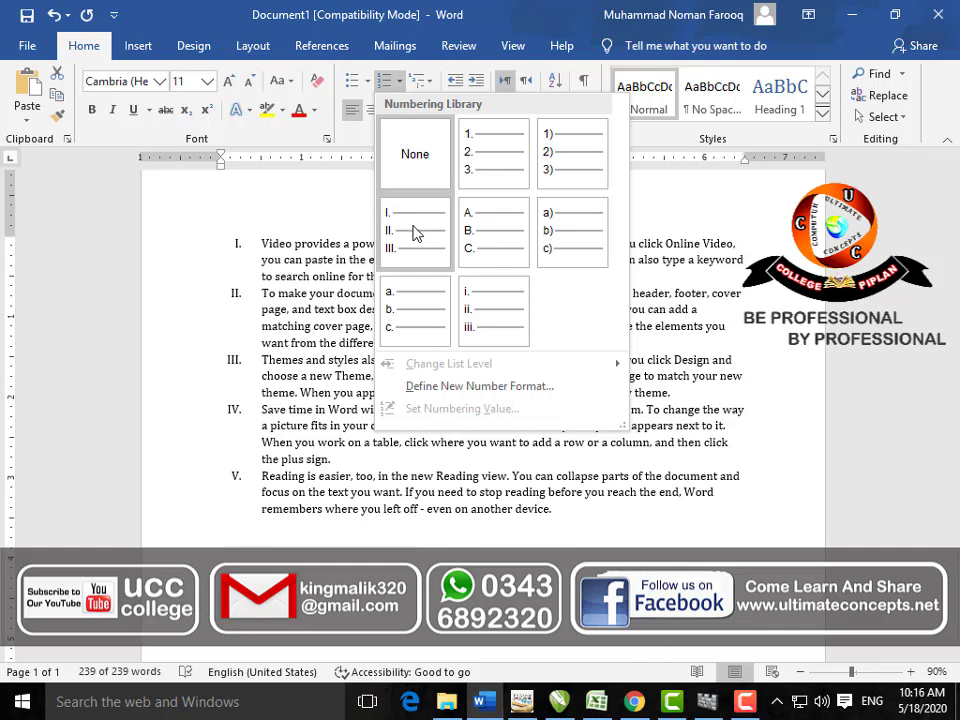
{"action": "left_click", "coordinate": [500, 19]}
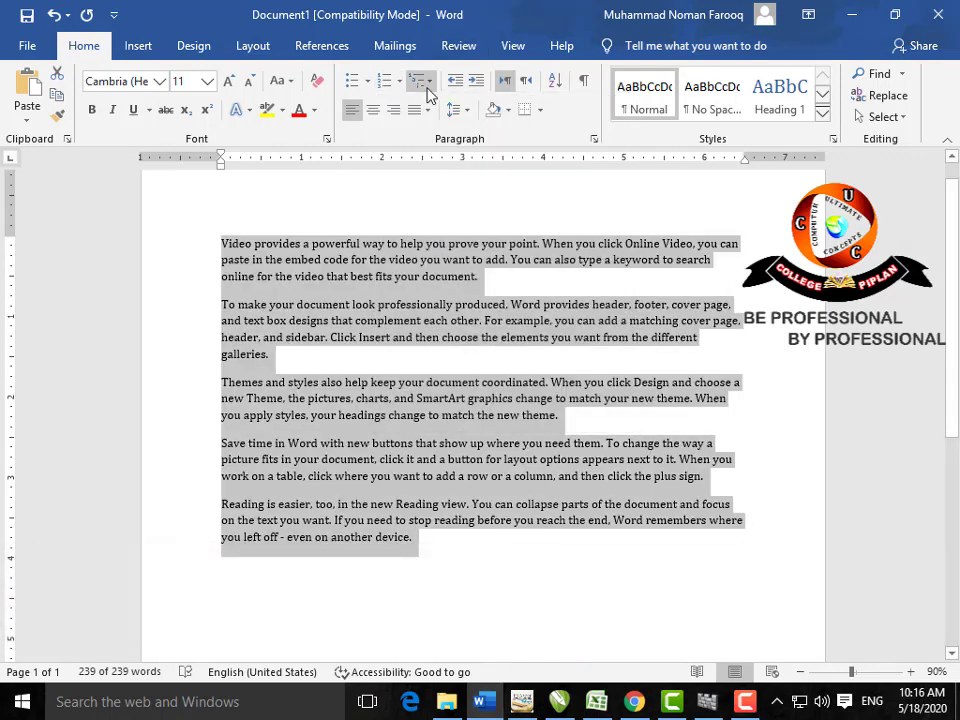
{"action": "left_click", "coordinate": [428, 82]}
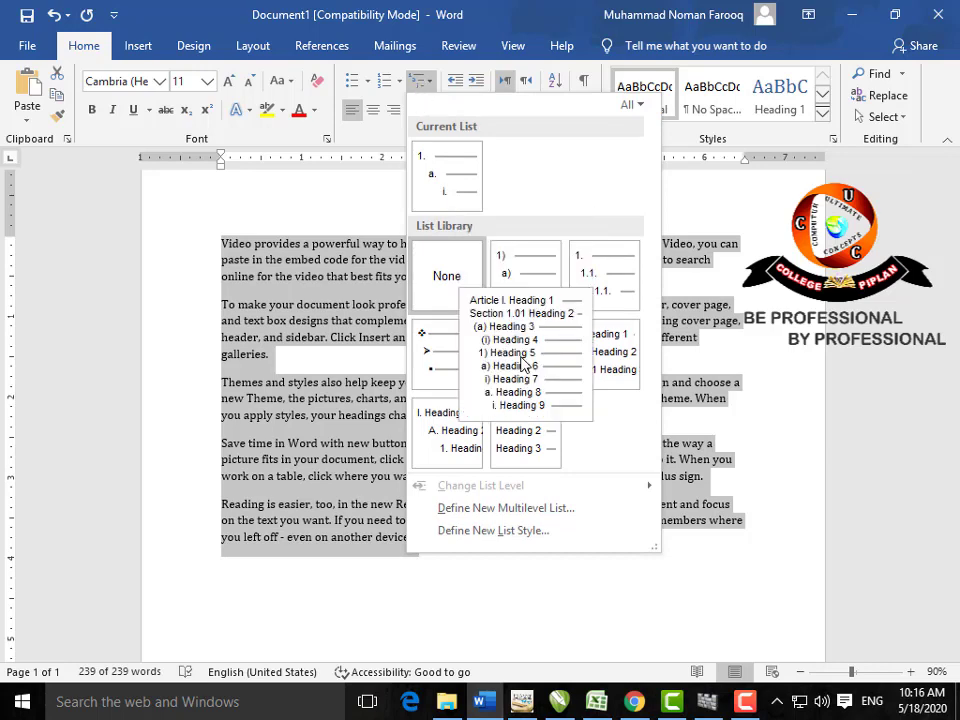
{"action": "left_click", "coordinate": [700, 376]}
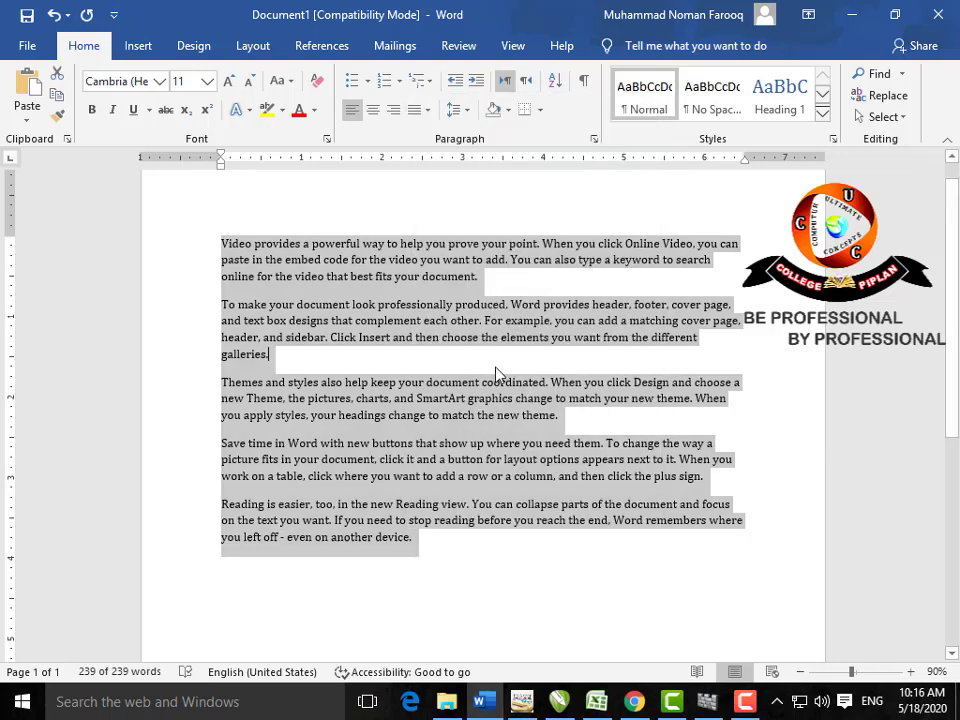
{"action": "left_click", "coordinate": [497, 308]}
{"action": "left_click_drag", "start_coordinate": [487, 281], "coordinate": [240, 242]}
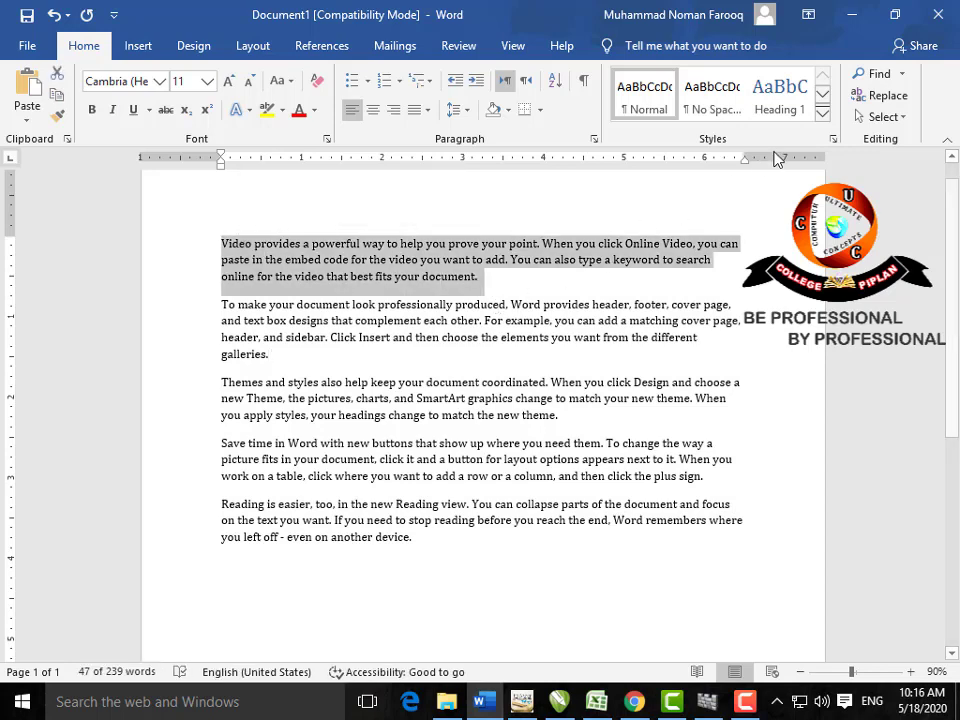
Step: Style the first three paragraphs Heading 1, Heading 2 and Heading 3, with the navigation pane shown
{"action": "left_click", "coordinate": [780, 100]}
{"action": "key", "text": "ctrl+f"}
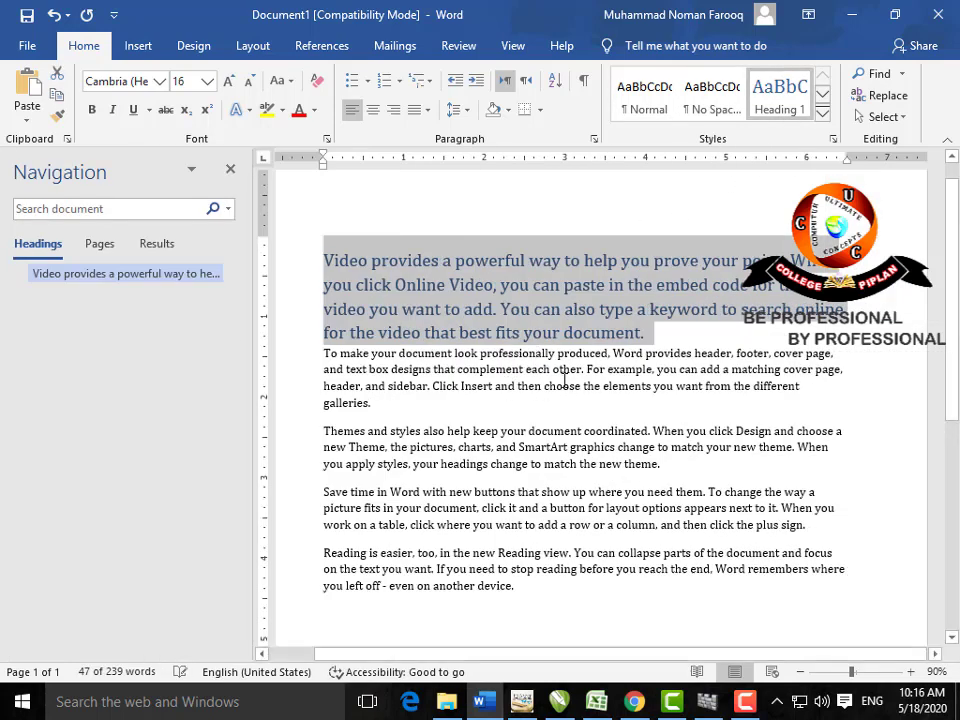
{"action": "left_click_drag", "start_coordinate": [402, 403], "coordinate": [324, 355]}
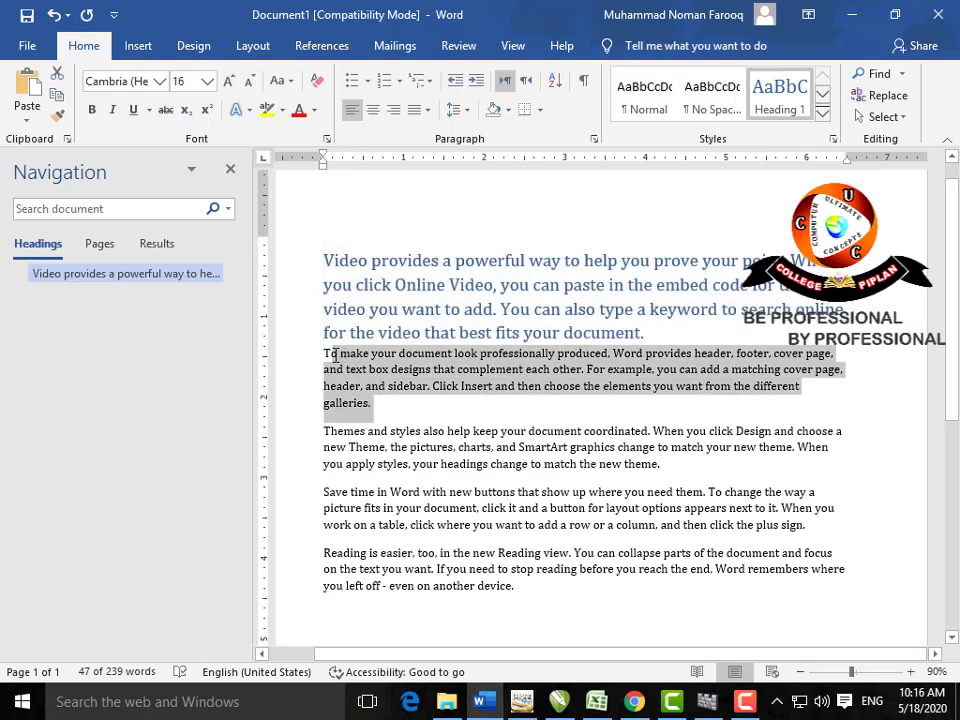
{"action": "left_click", "coordinate": [822, 122]}
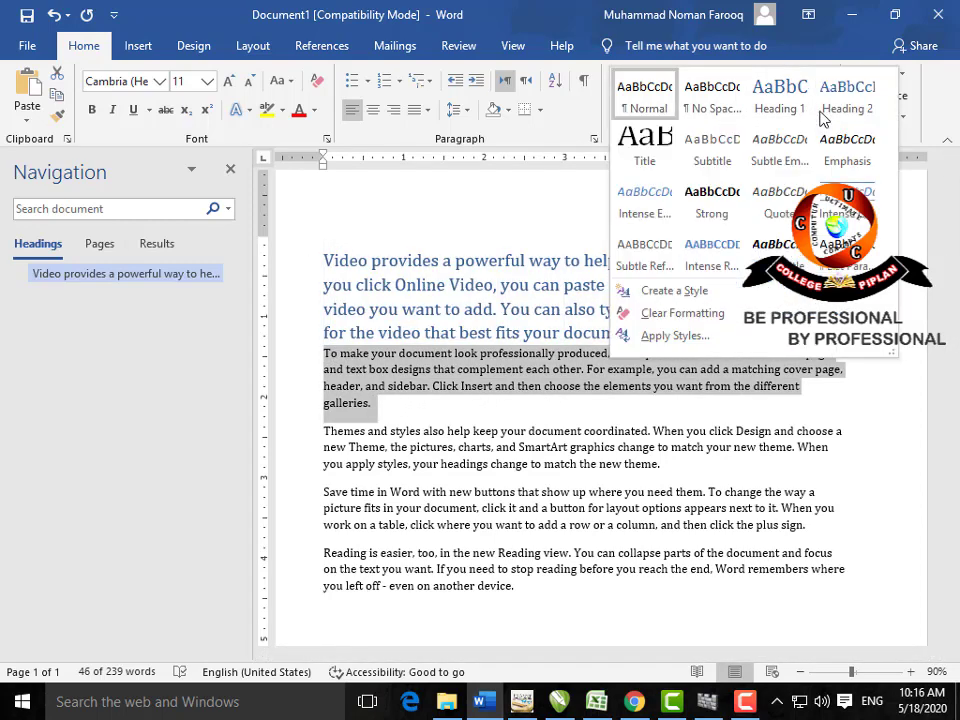
{"action": "left_click", "coordinate": [831, 110]}
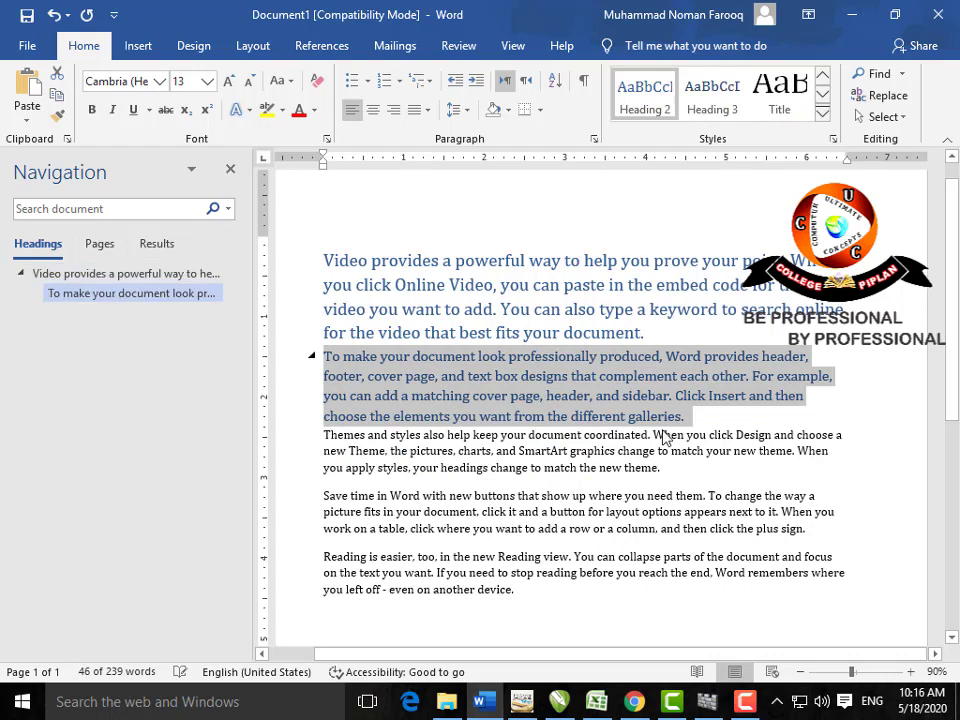
{"action": "mouse_move", "coordinate": [664, 470]}
{"action": "left_mouse_down"}
{"action": "mouse_move", "coordinate": [533, 467]}
{"action": "mouse_move", "coordinate": [327, 439]}
{"action": "mouse_move", "coordinate": [669, 454]}
{"action": "mouse_move", "coordinate": [668, 472]}
{"action": "left_mouse_up"}
{"action": "left_click", "coordinate": [327, 440]}
{"action": "left_click", "coordinate": [710, 97]}
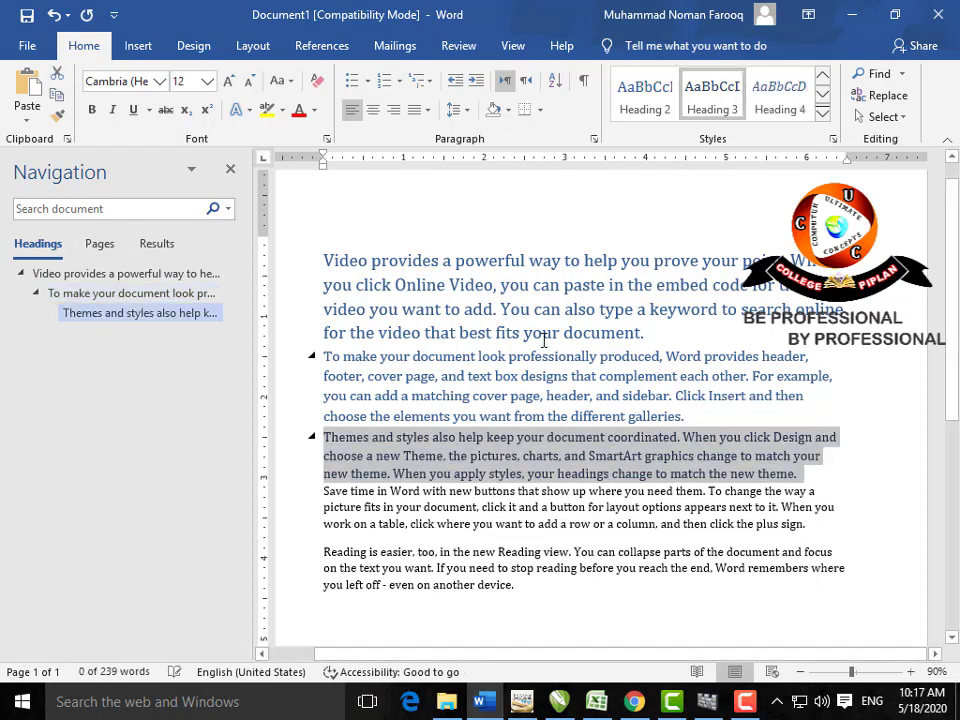
{"action": "left_click_drag", "start_coordinate": [324, 260], "coordinate": [810, 468]}
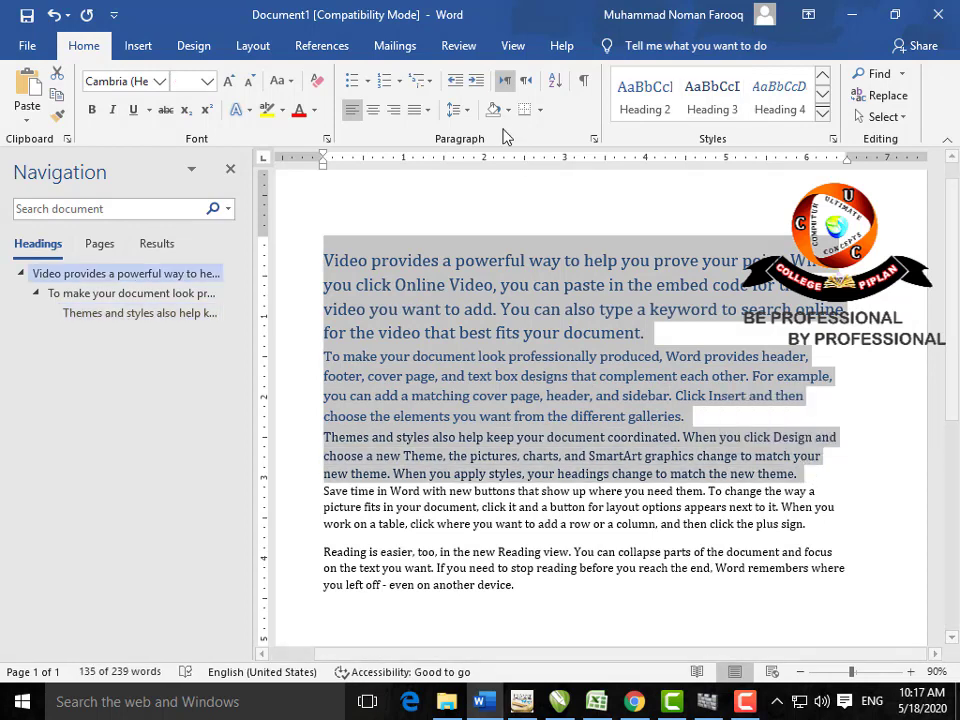
Step: Try Article/Section multilevel numbering on the headings, remove it, and close the navigation pane
{"action": "left_click", "coordinate": [424, 81]}
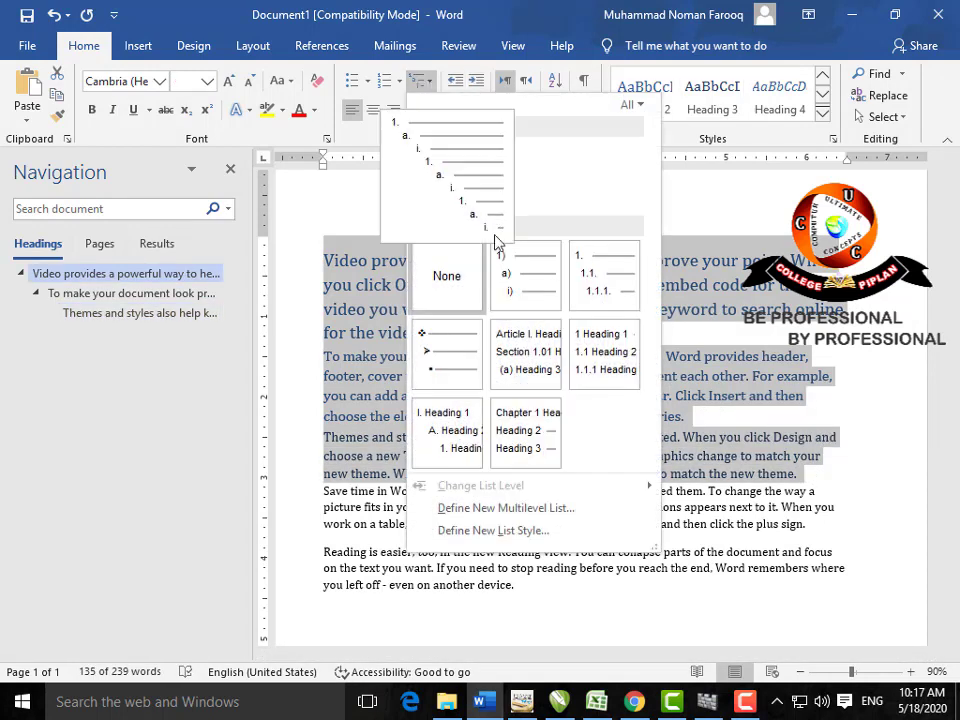
{"action": "left_click", "coordinate": [525, 339]}
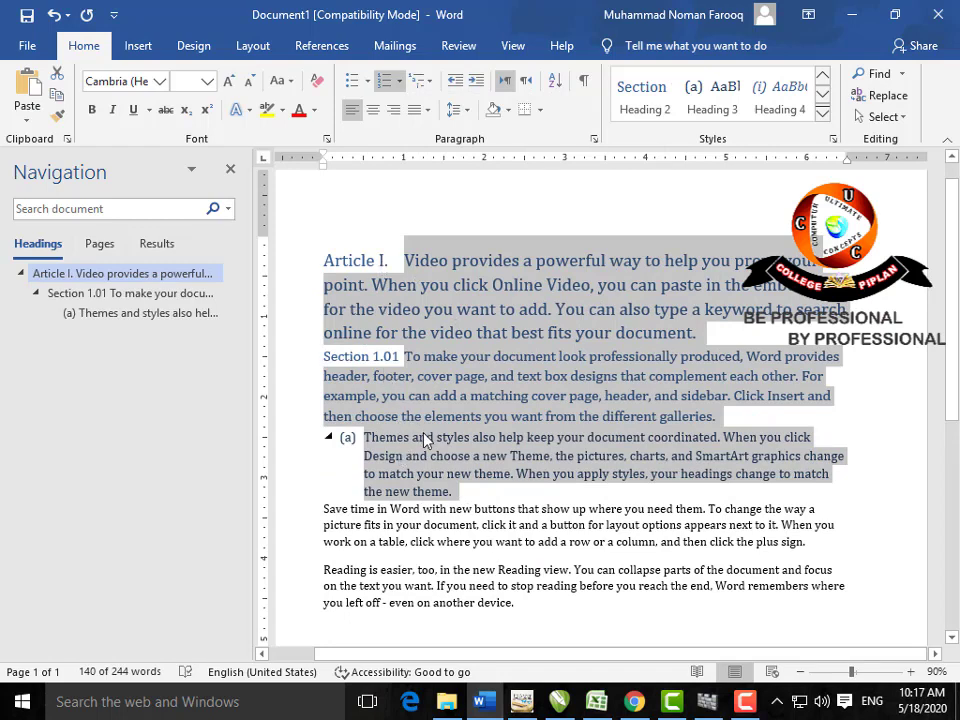
{"action": "left_click", "coordinate": [386, 82]}
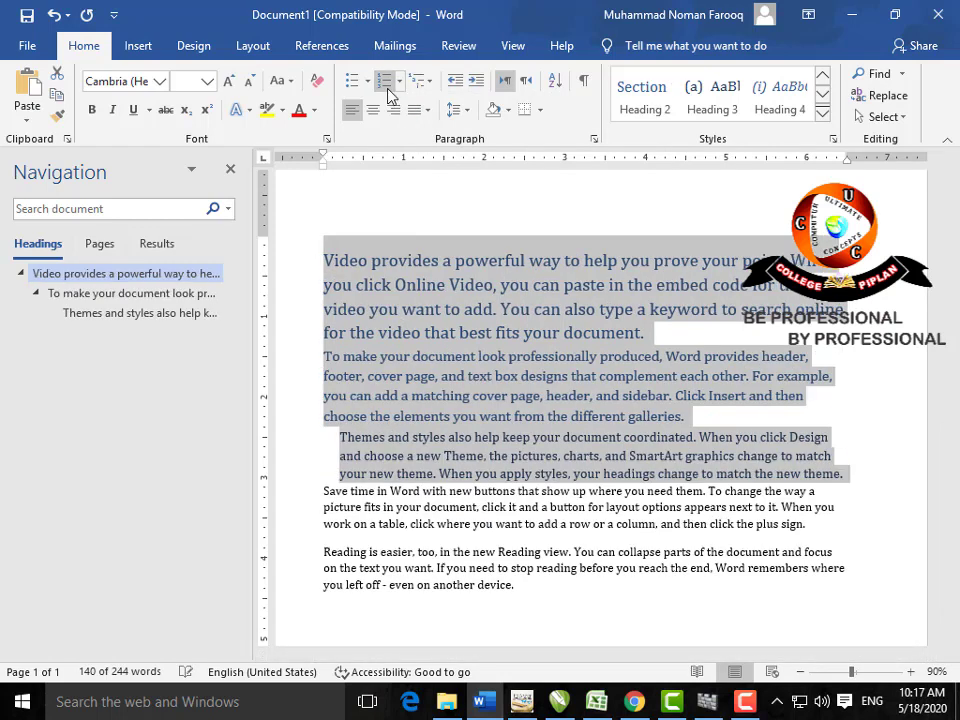
{"action": "left_click", "coordinate": [231, 173]}
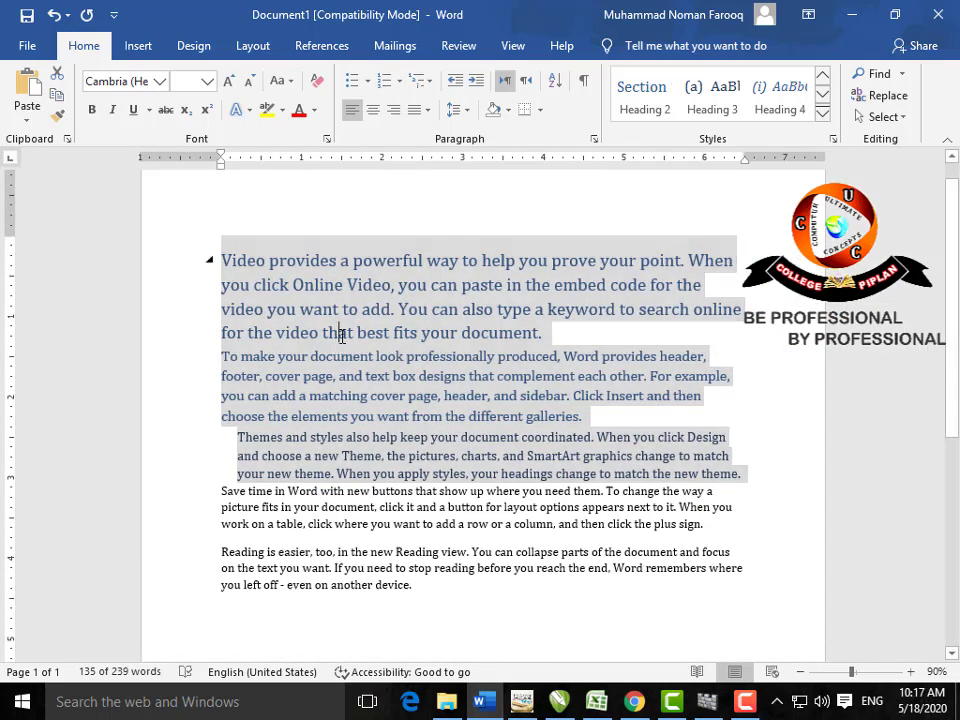
{"action": "left_click", "coordinate": [341, 335]}
{"action": "left_click_drag", "start_coordinate": [547, 333], "coordinate": [257, 262]}
{"action": "left_click", "coordinate": [476, 80]}
{"action": "left_click", "coordinate": [476, 80]}
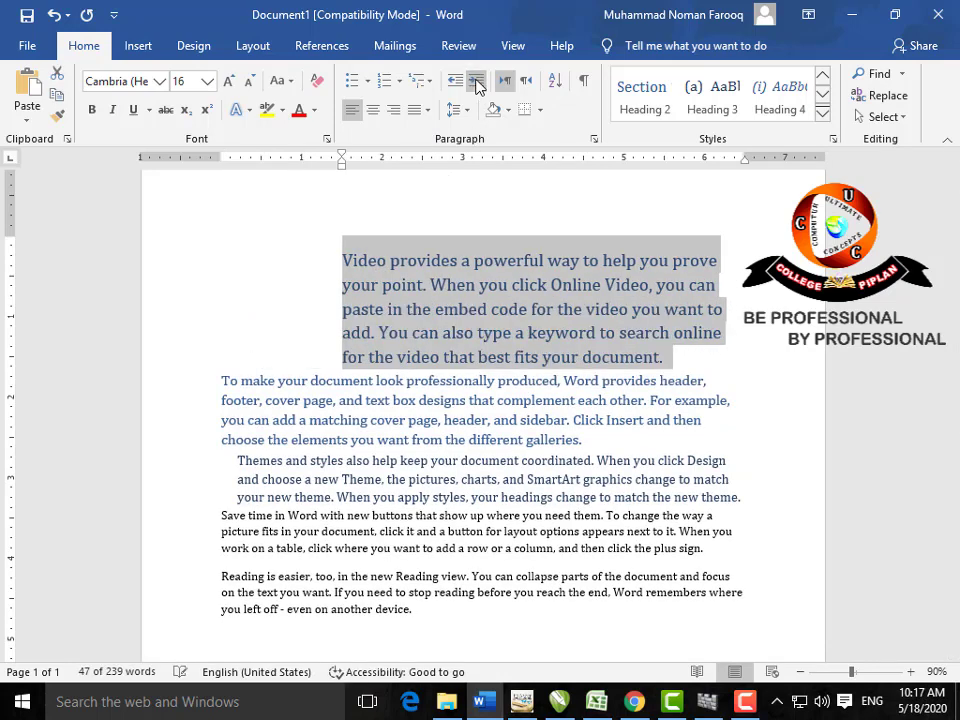
{"action": "left_click", "coordinate": [455, 82]}
{"action": "left_click", "coordinate": [455, 82]}
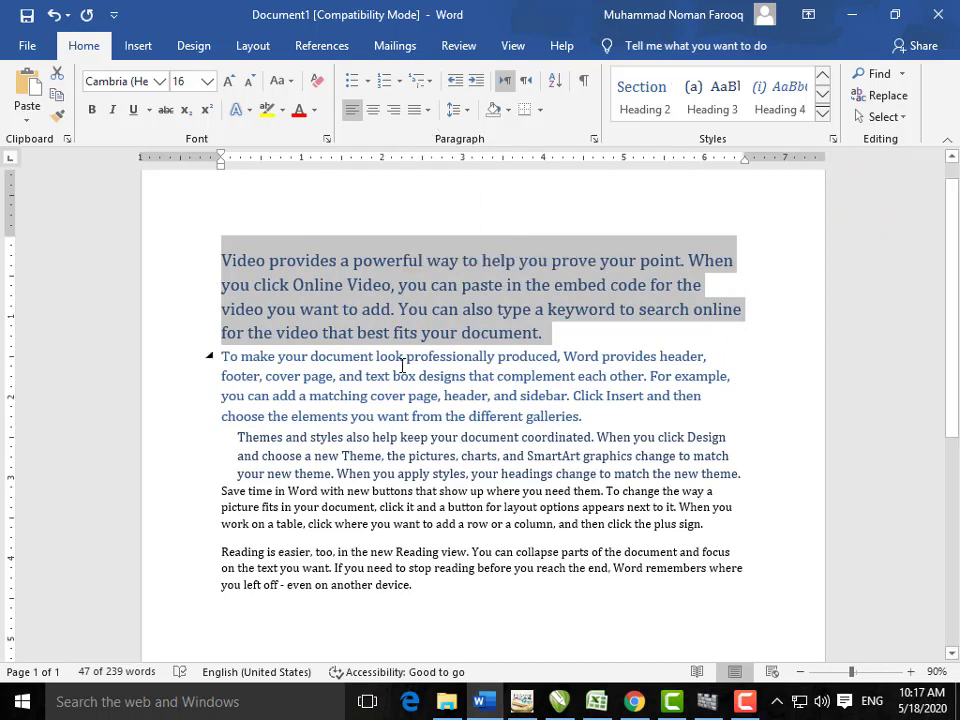
{"action": "left_click", "coordinate": [306, 333]}
{"action": "left_click_drag", "start_coordinate": [542, 332], "coordinate": [246, 266]}
{"action": "left_click", "coordinate": [474, 89]}
{"action": "left_click", "coordinate": [474, 89]}
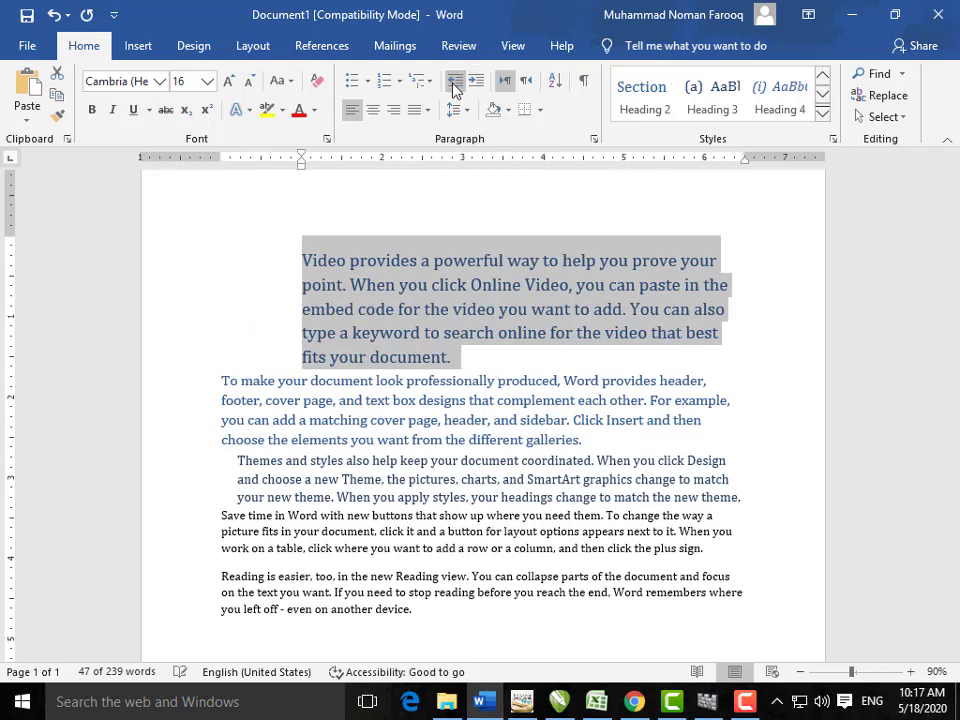
{"action": "left_click", "coordinate": [454, 89]}
{"action": "left_click", "coordinate": [454, 89]}
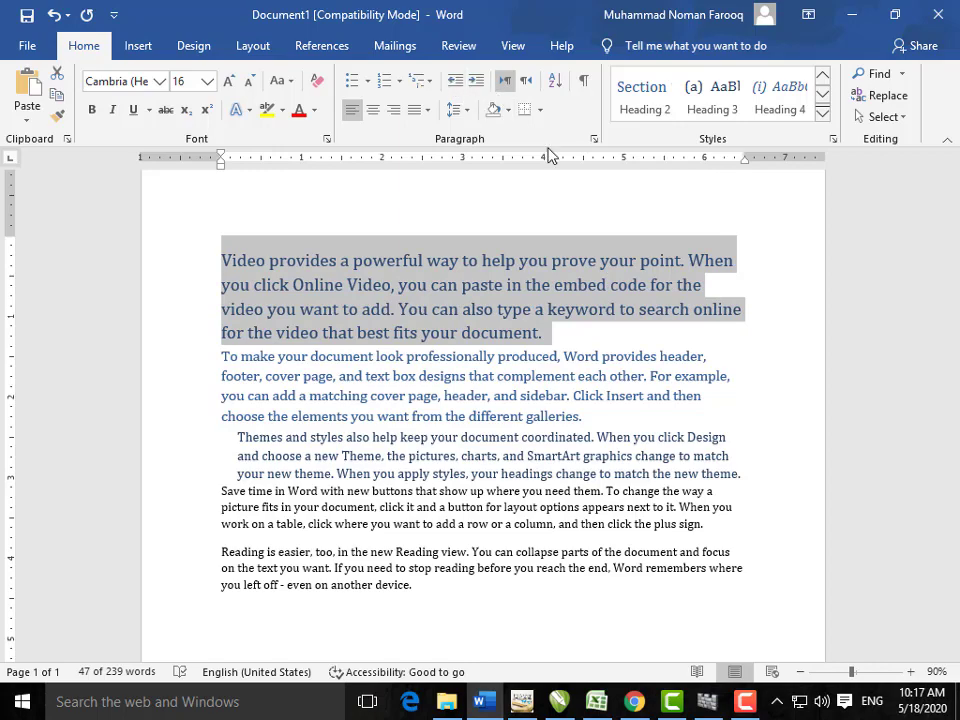
{"action": "left_click", "coordinate": [594, 142]}
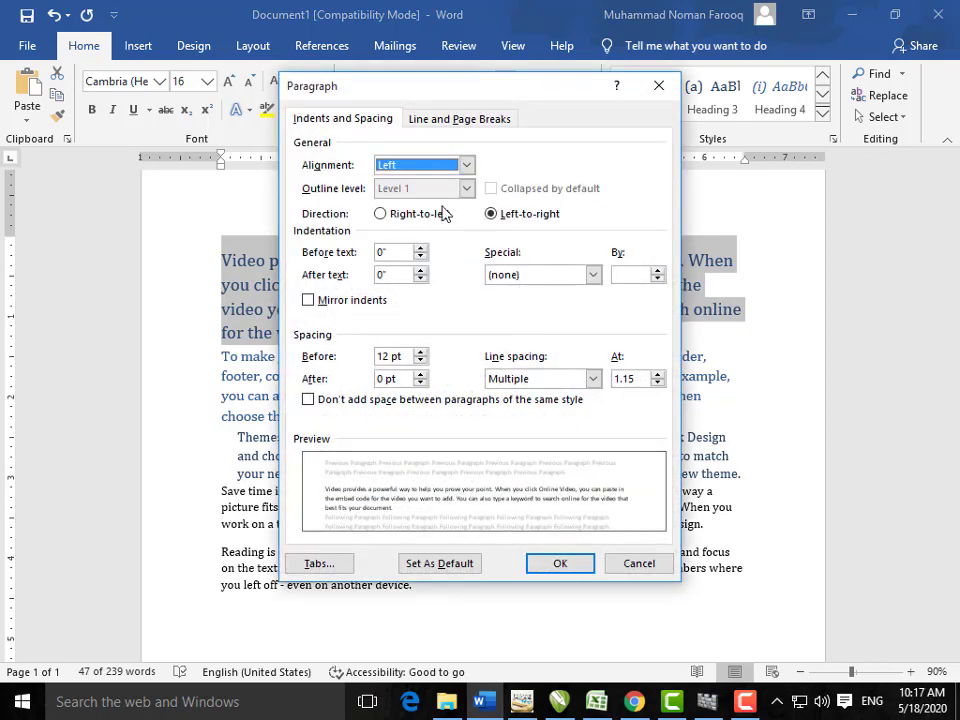
Step: Give the first paragraph a first-line indent in the Paragraph dialog
{"action": "left_click", "coordinate": [656, 90]}
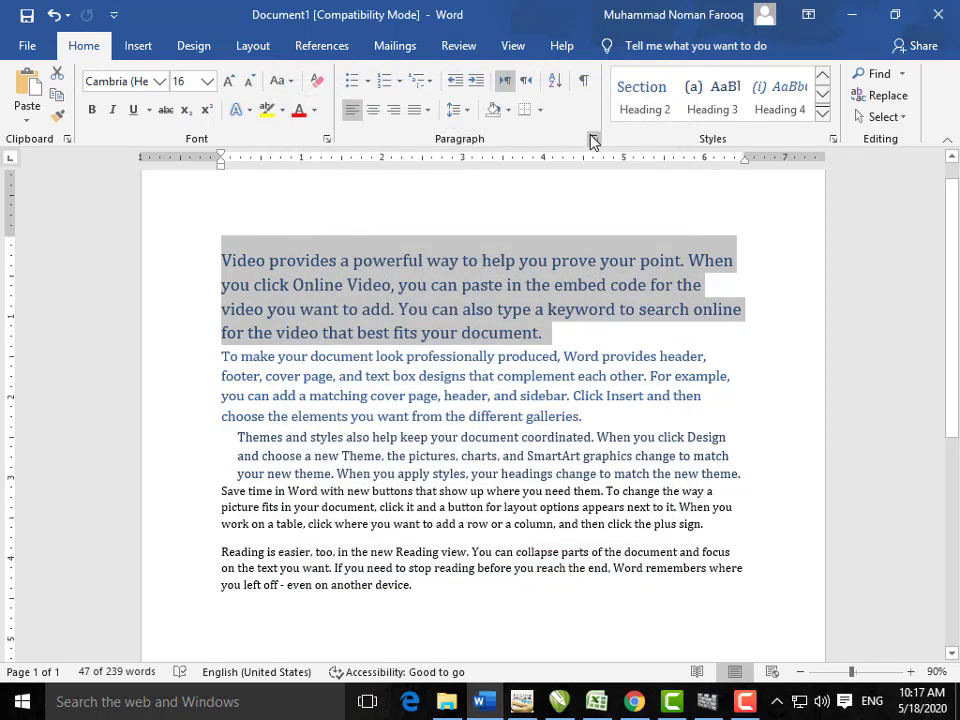
{"action": "left_click", "coordinate": [594, 142]}
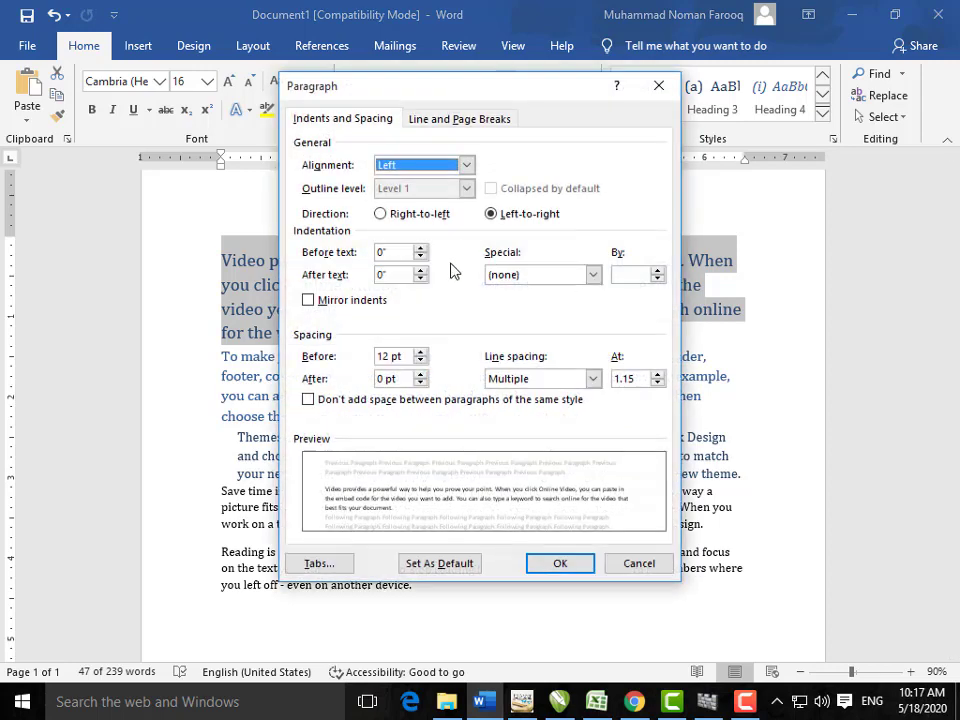
{"action": "left_click", "coordinate": [592, 277]}
{"action": "left_click", "coordinate": [574, 303]}
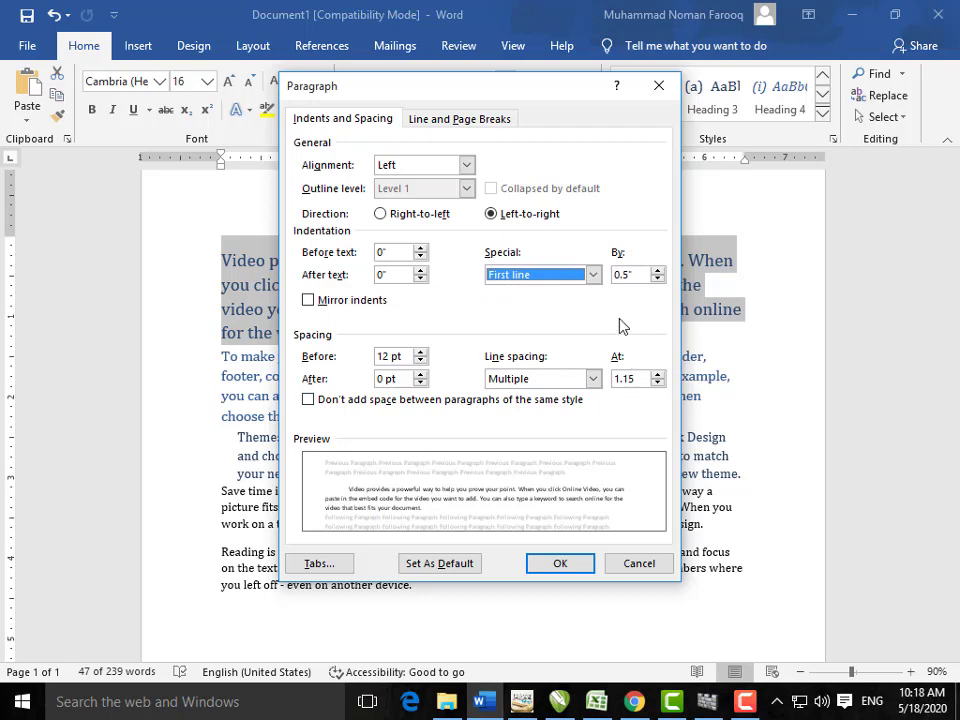
{"action": "left_click", "coordinate": [560, 563]}
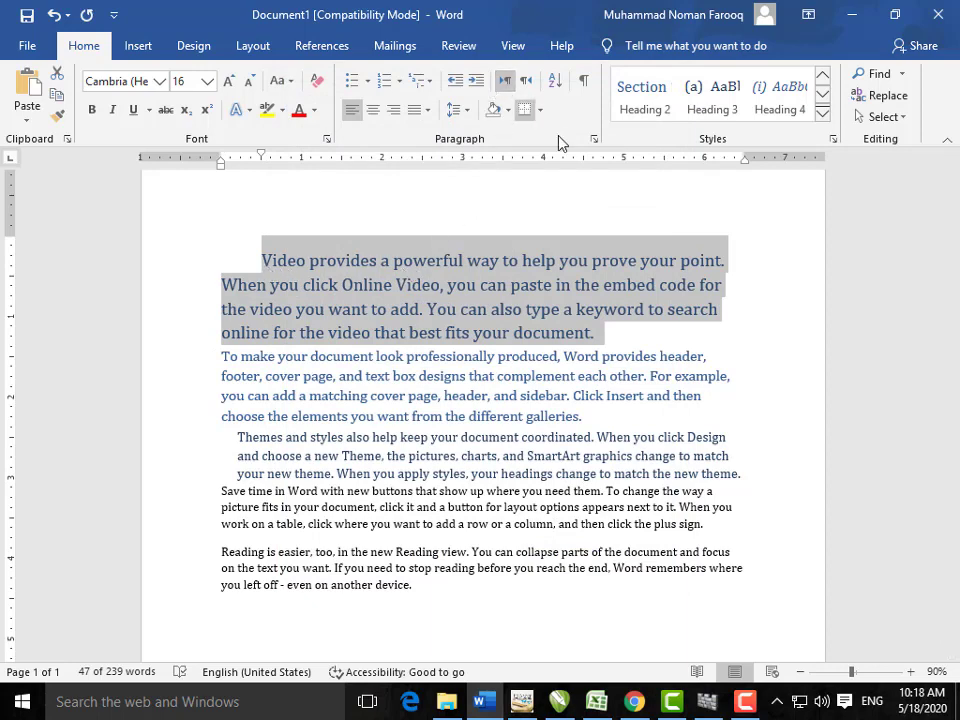
Step: Change the first paragraph's special indent to Hanging
{"action": "left_click", "coordinate": [594, 139]}
{"action": "left_click", "coordinate": [553, 275]}
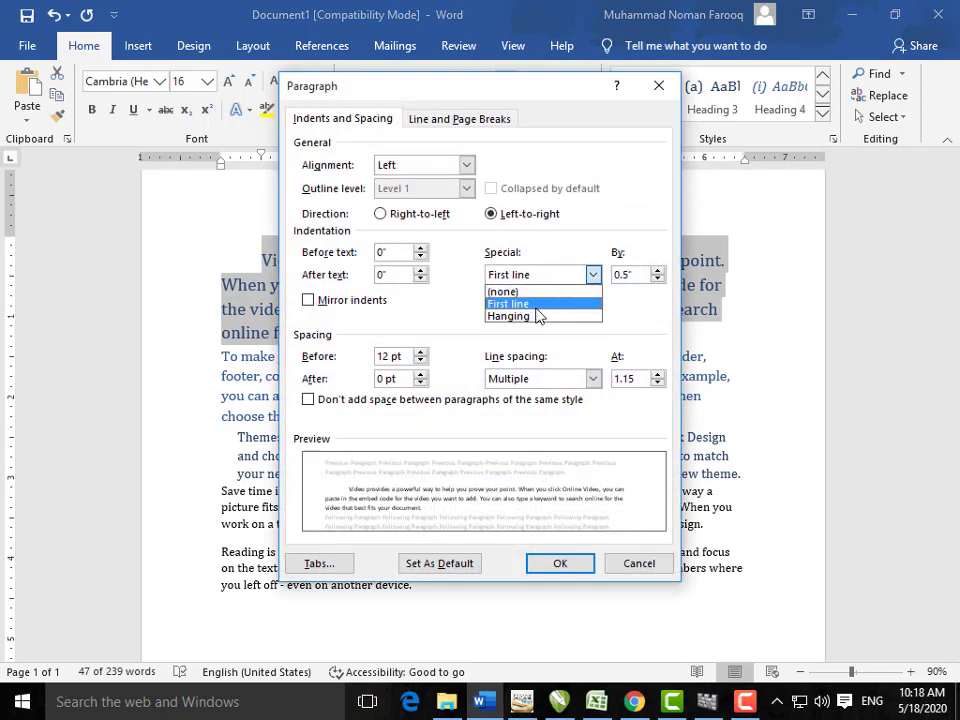
{"action": "left_click", "coordinate": [538, 316]}
{"action": "left_click", "coordinate": [560, 564]}
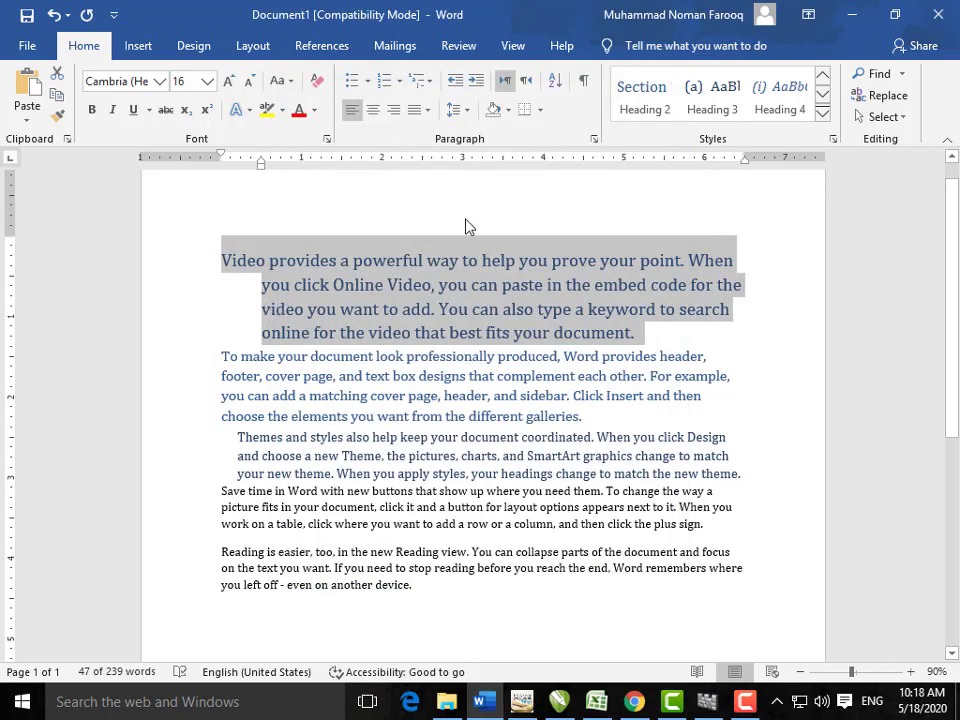
Step: Set the first paragraph's special indent back to (none)
{"action": "left_click", "coordinate": [594, 139]}
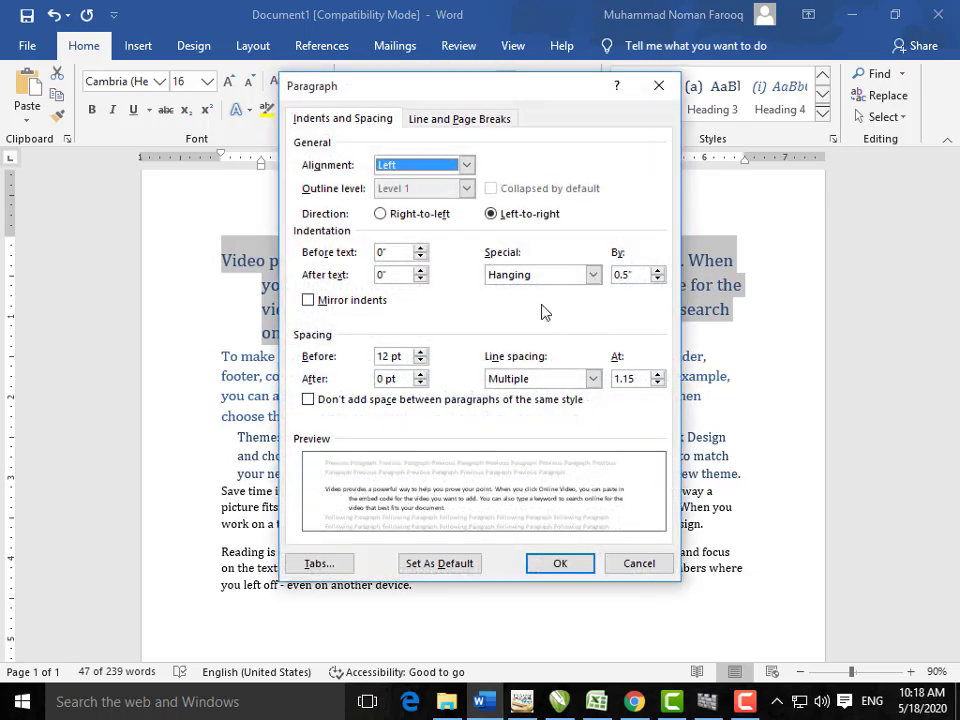
{"action": "left_click", "coordinate": [546, 277]}
{"action": "left_click", "coordinate": [540, 290]}
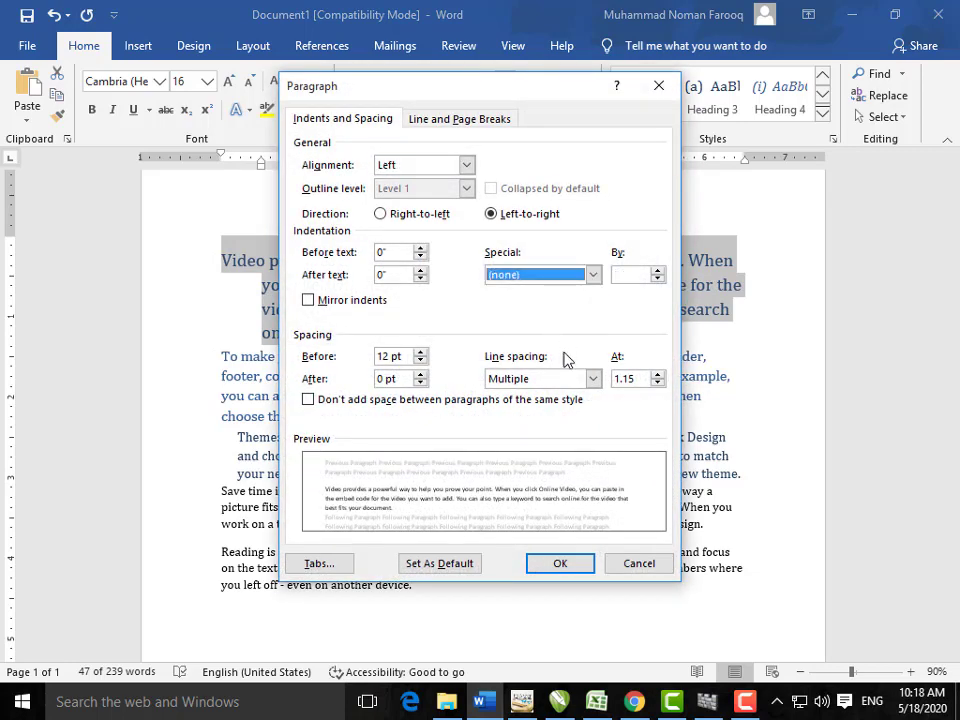
{"action": "left_click", "coordinate": [560, 563]}
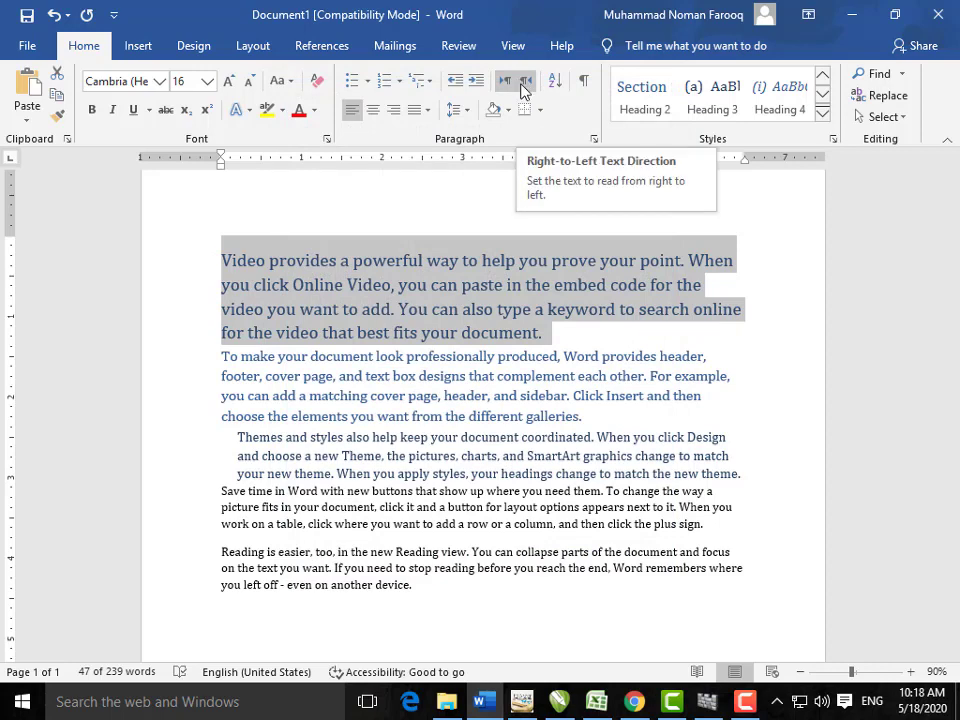
{"action": "left_click", "coordinate": [872, 701]}
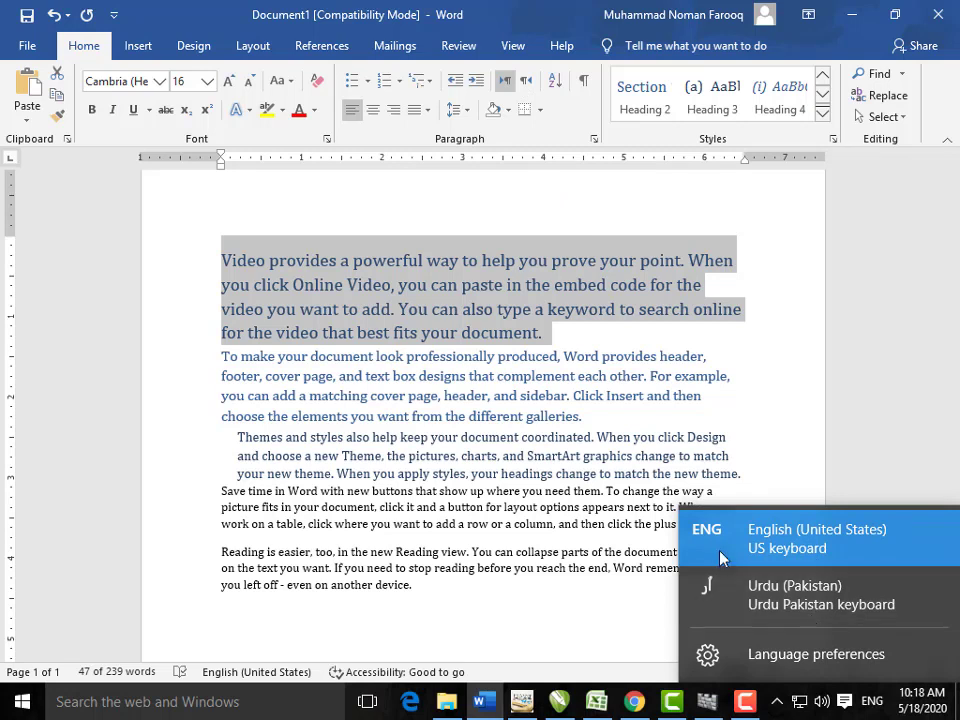
{"action": "left_click", "coordinate": [694, 463]}
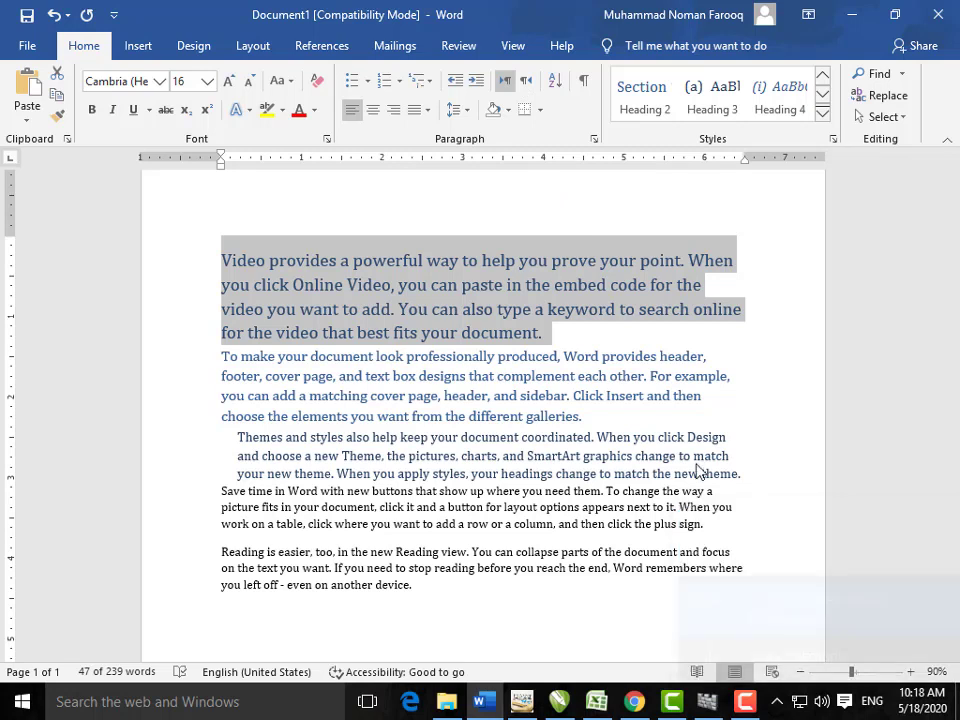
{"action": "left_click", "coordinate": [549, 89]}
{"action": "left_click", "coordinate": [567, 251]}
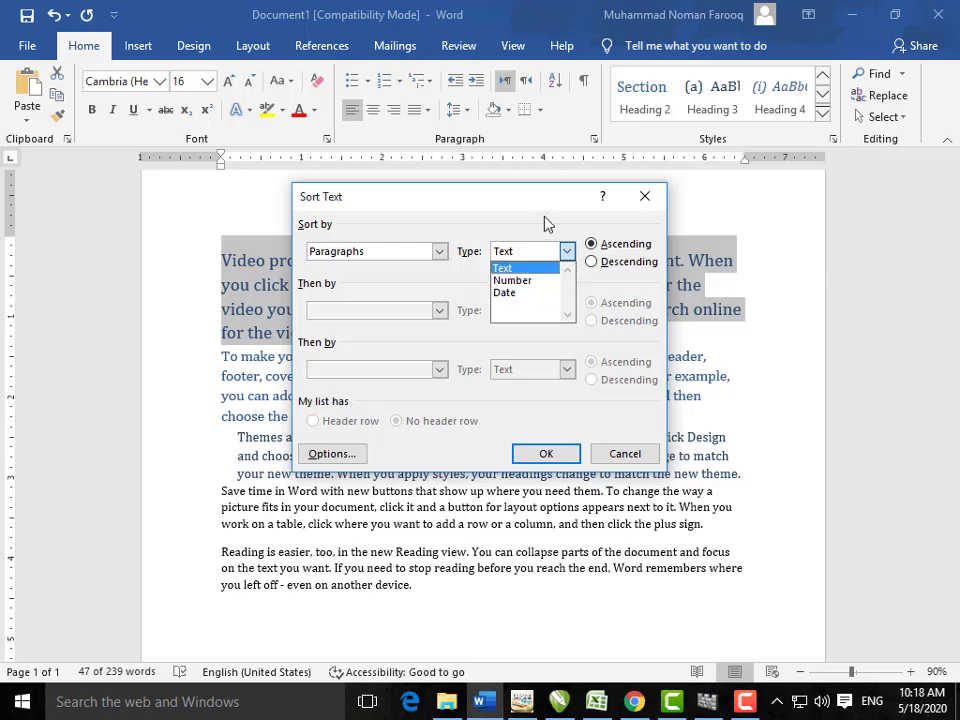
{"action": "left_click", "coordinate": [566, 253]}
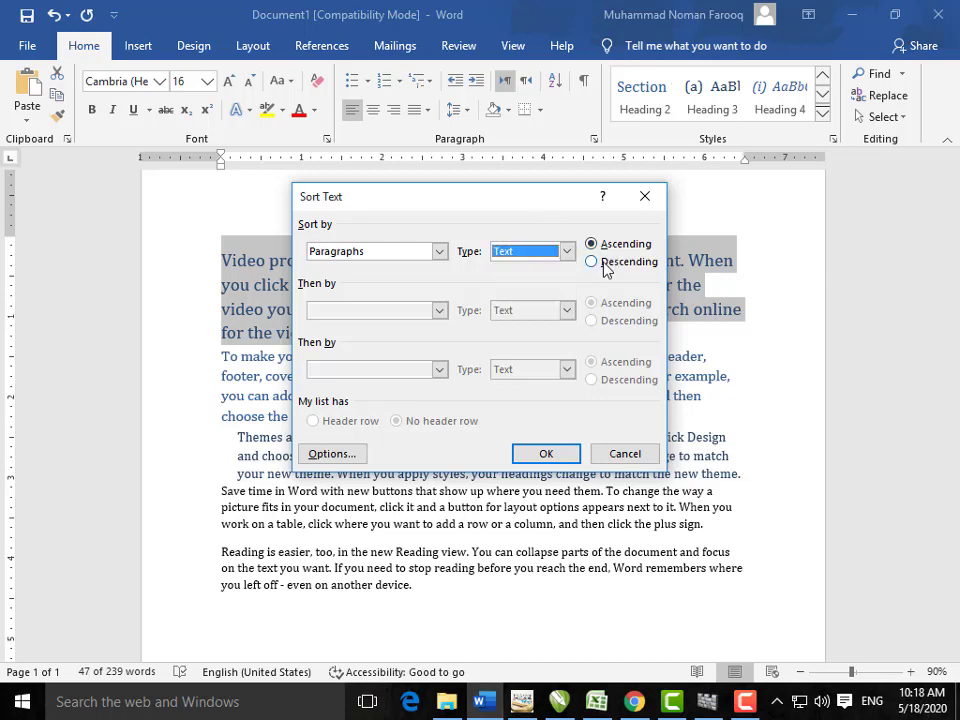
{"action": "left_click", "coordinate": [645, 196]}
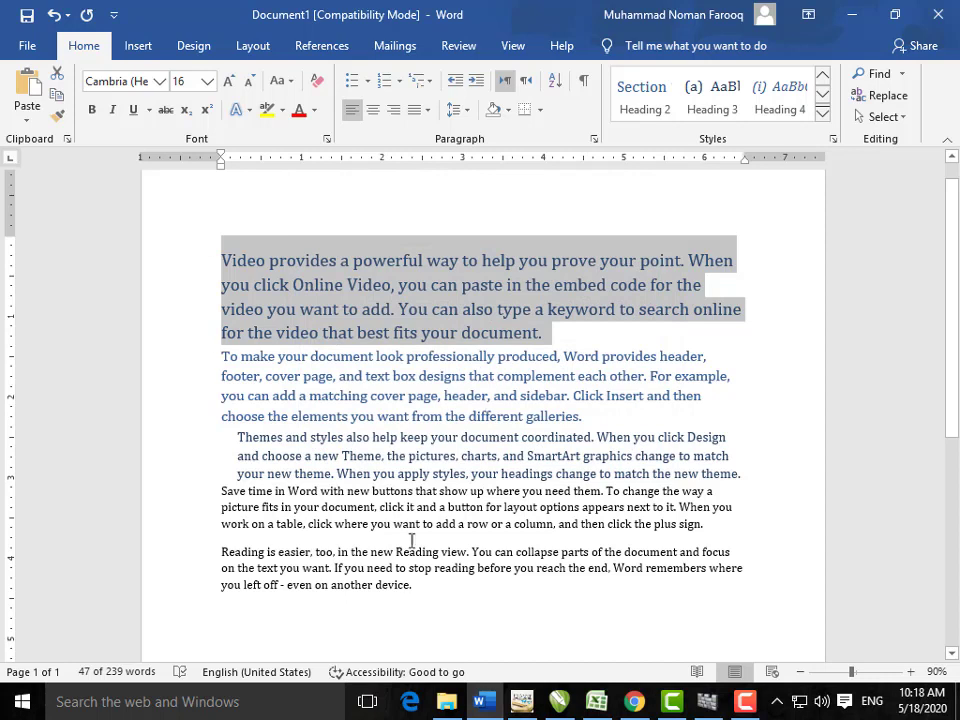
Step: Clear the document, insert 5/18/2020 with Alt+Shift+D, then type 5/18/2030 and begin 5/18/1997 on new lines
{"action": "key", "text": "ctrl+a"}
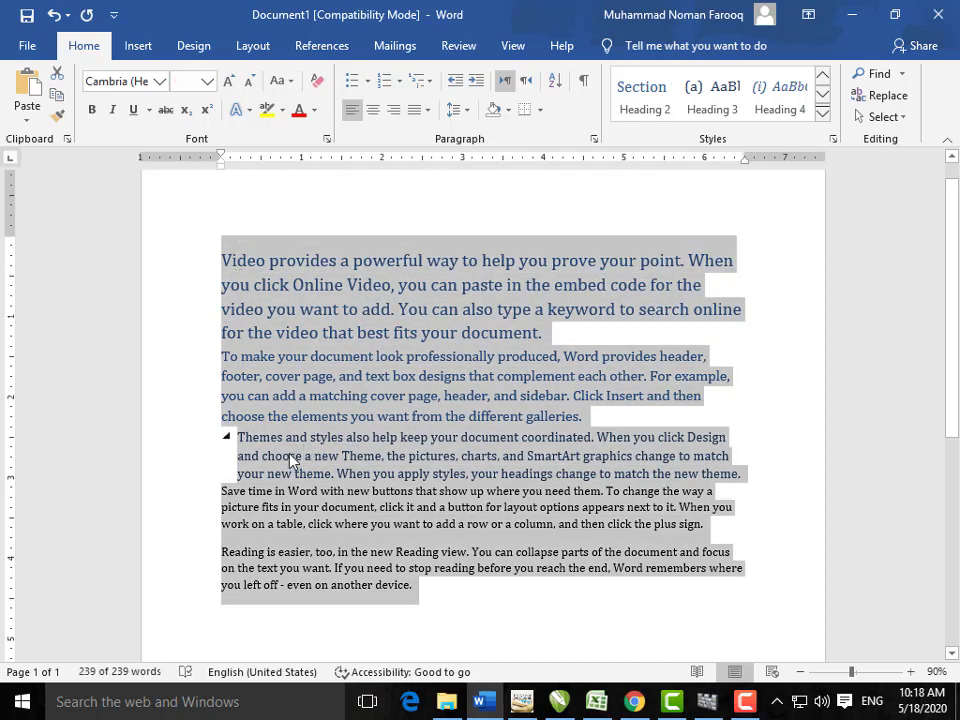
{"action": "key", "text": "Delete"}
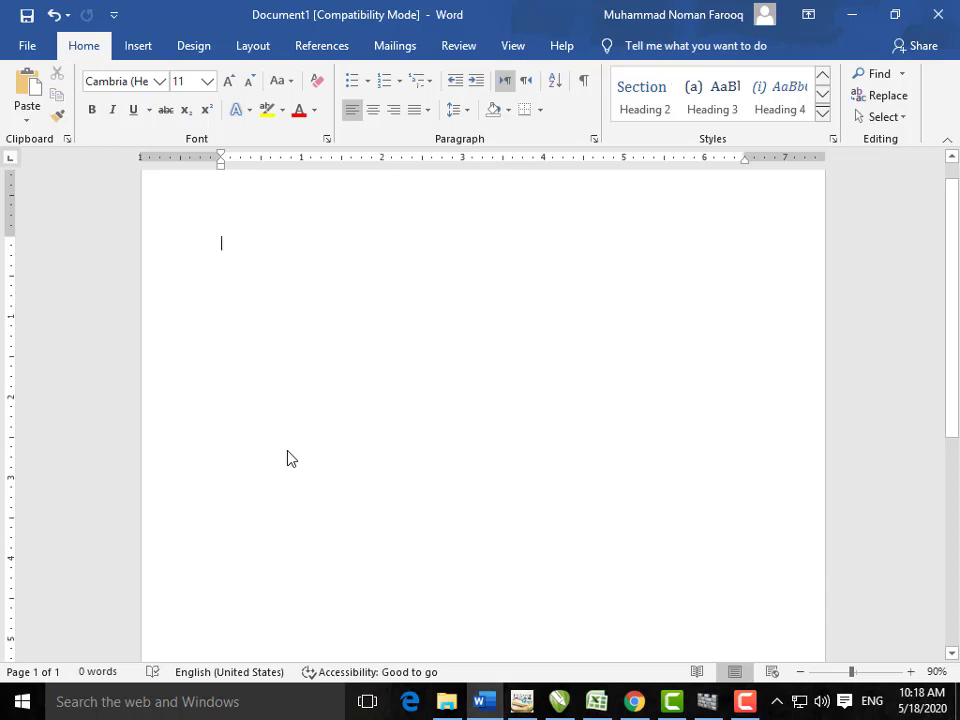
{"action": "key", "text": "alt+shift+d"}
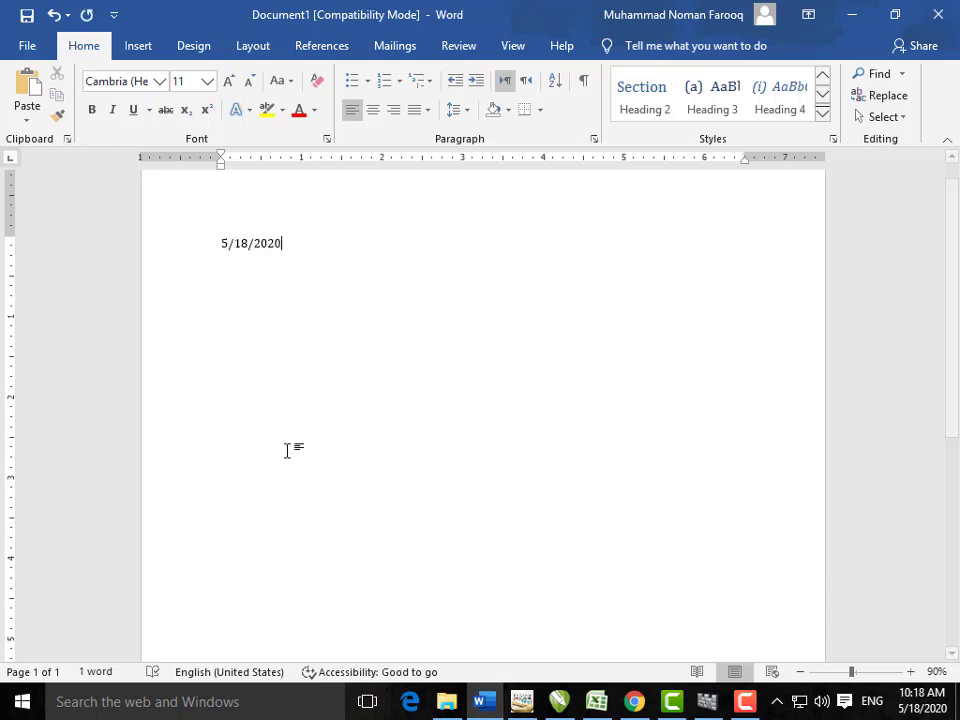
{"action": "key", "text": "Return"}
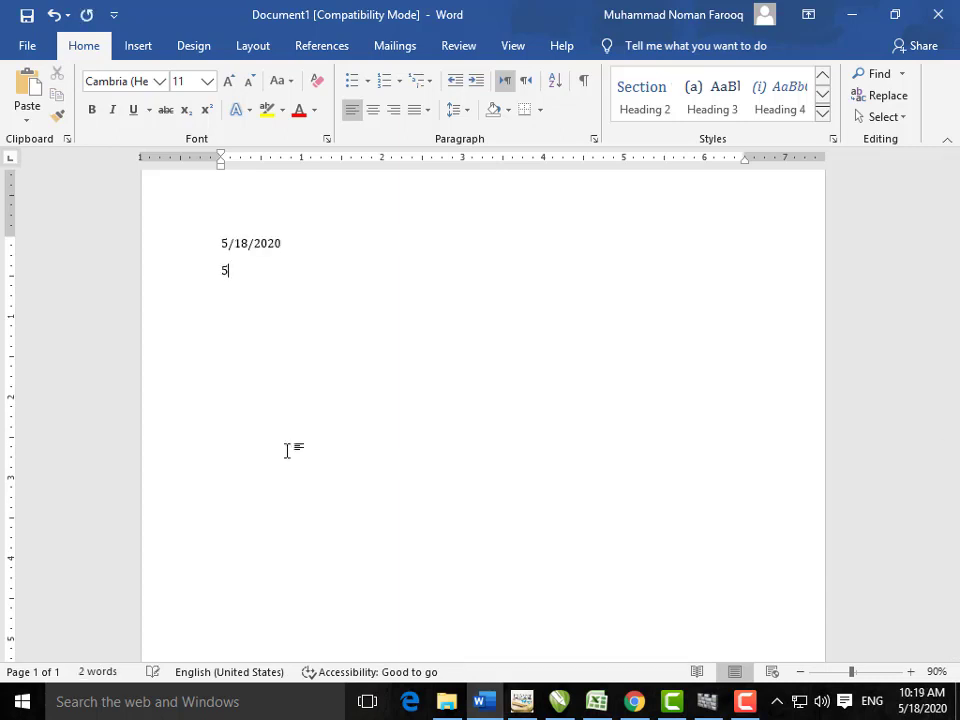
{"action": "type", "text": "5/18"}
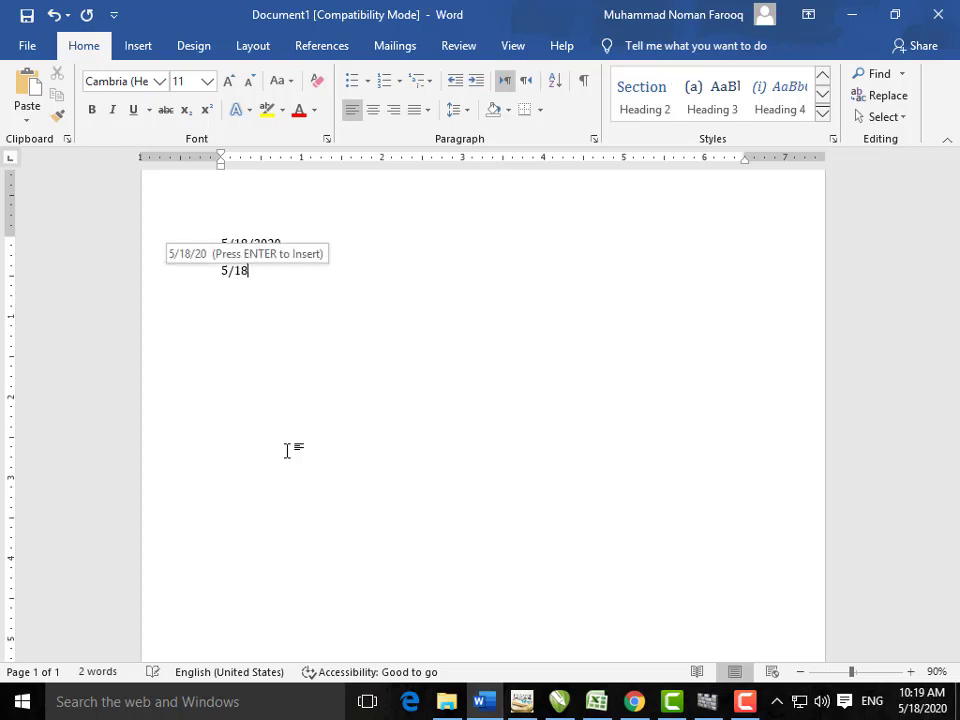
{"action": "type", "text": "/20"}
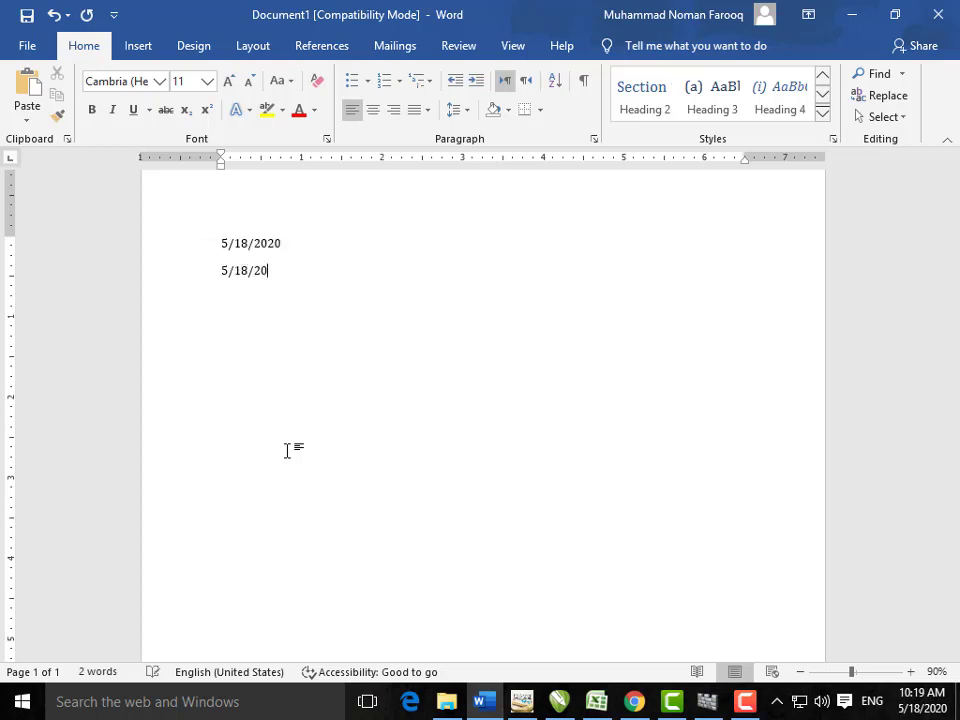
{"action": "type", "text": "30"}
{"action": "key", "text": "Return"}
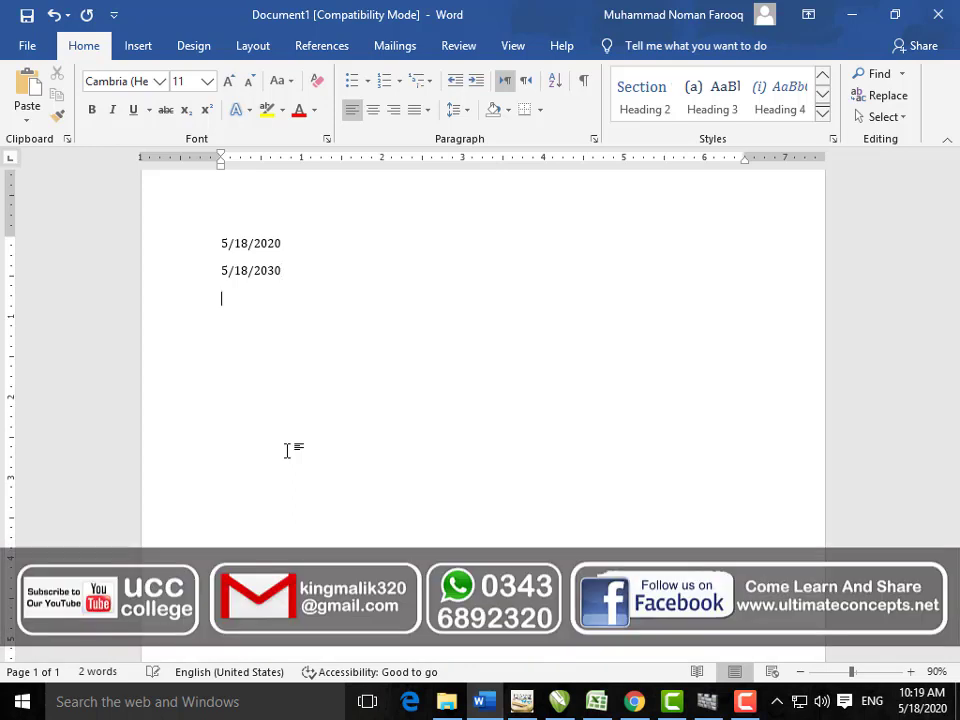
{"action": "type", "text": "5/18/1"}
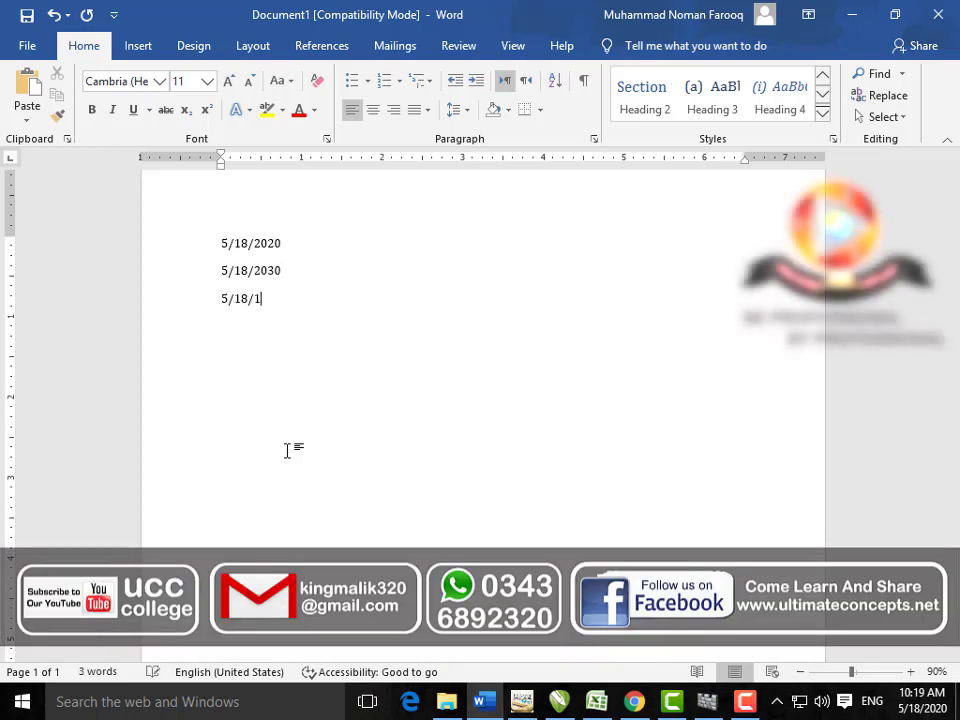
{"action": "type", "text": "997"}
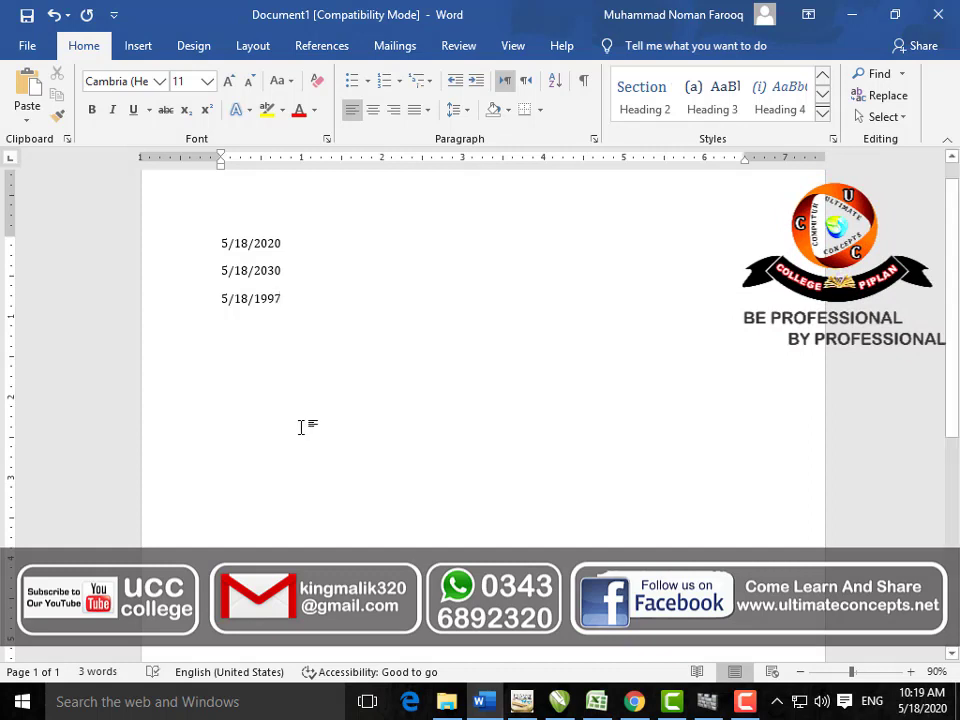
Step: Sort the three dates by Date ascending, then descending
{"action": "left_click_drag", "start_coordinate": [285, 297], "coordinate": [222, 242]}
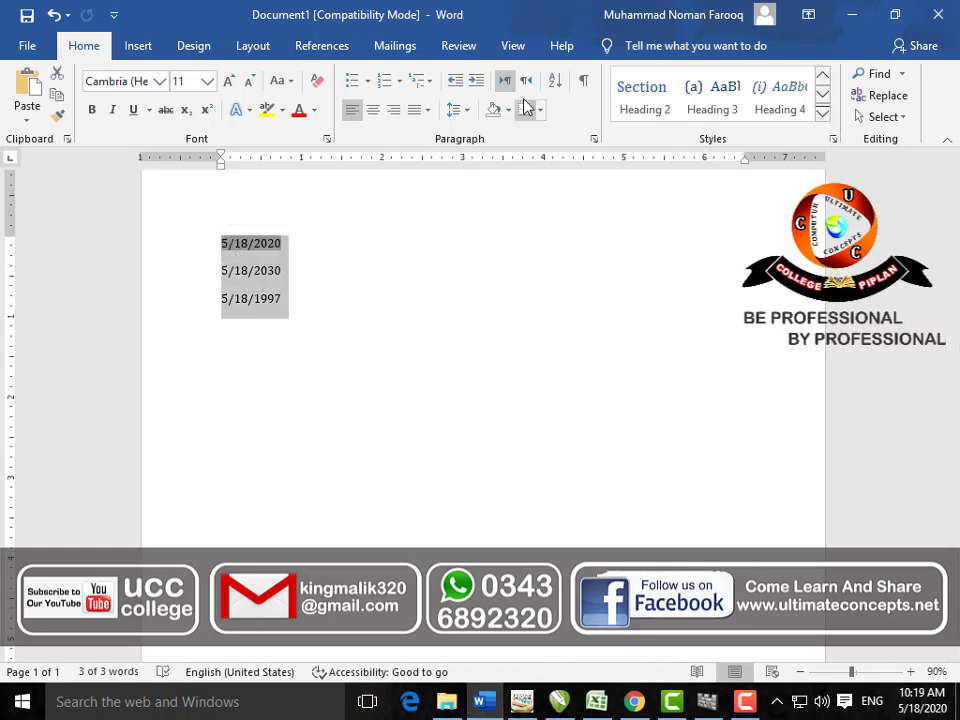
{"action": "left_click", "coordinate": [556, 82]}
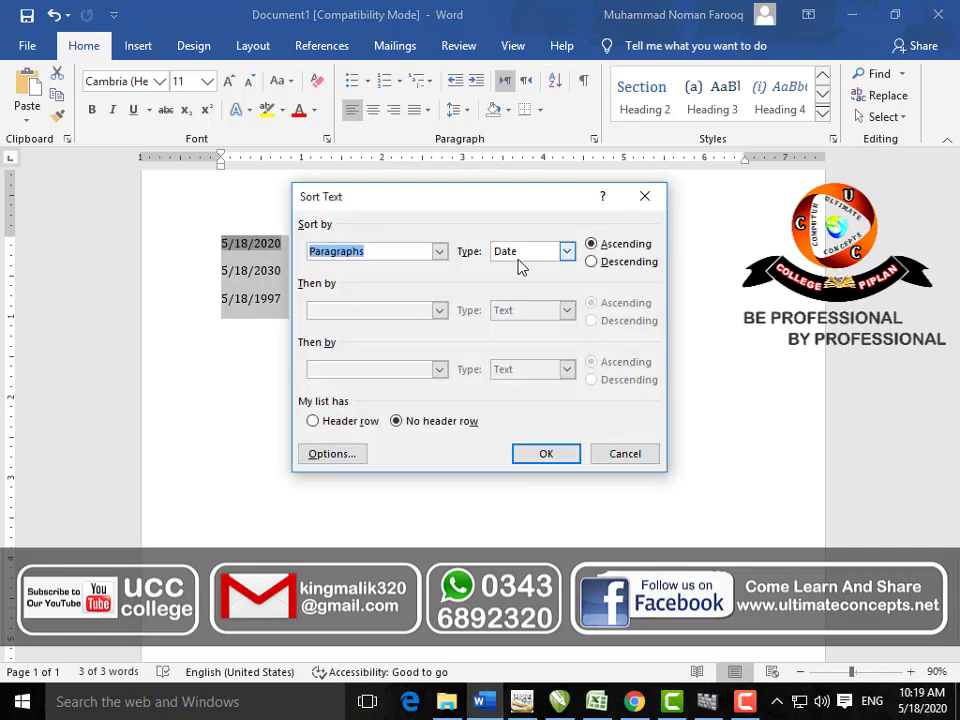
{"action": "left_click", "coordinate": [545, 454]}
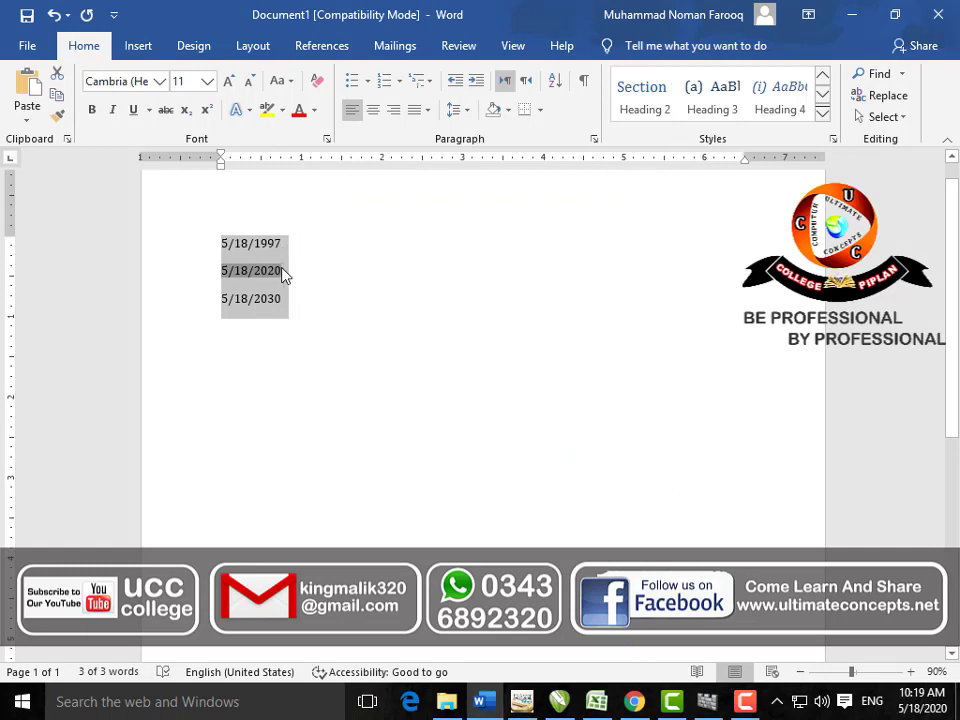
{"action": "left_click", "coordinate": [555, 87]}
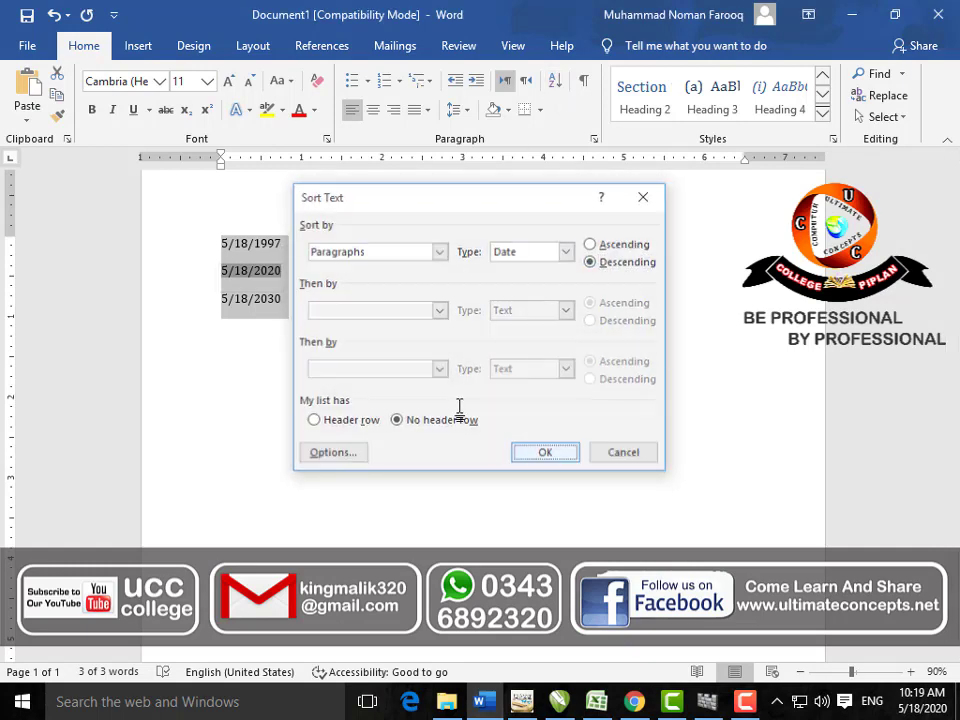
{"action": "key", "text": "Return"}
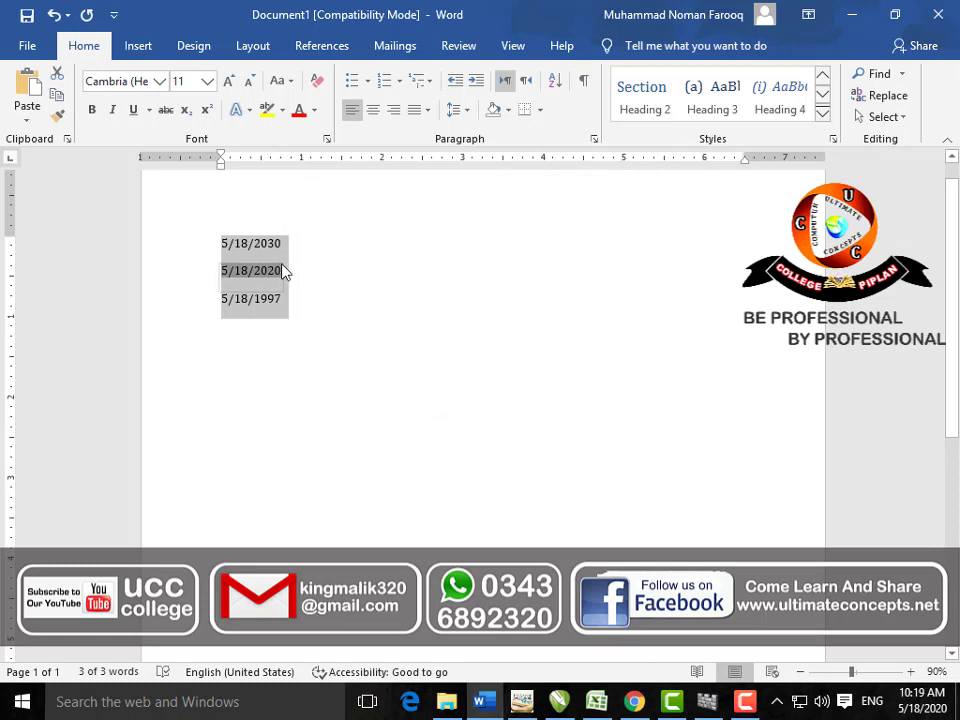
Step: Replace the date lines with a single H followed by a new line
{"action": "left_click", "coordinate": [284, 318]}
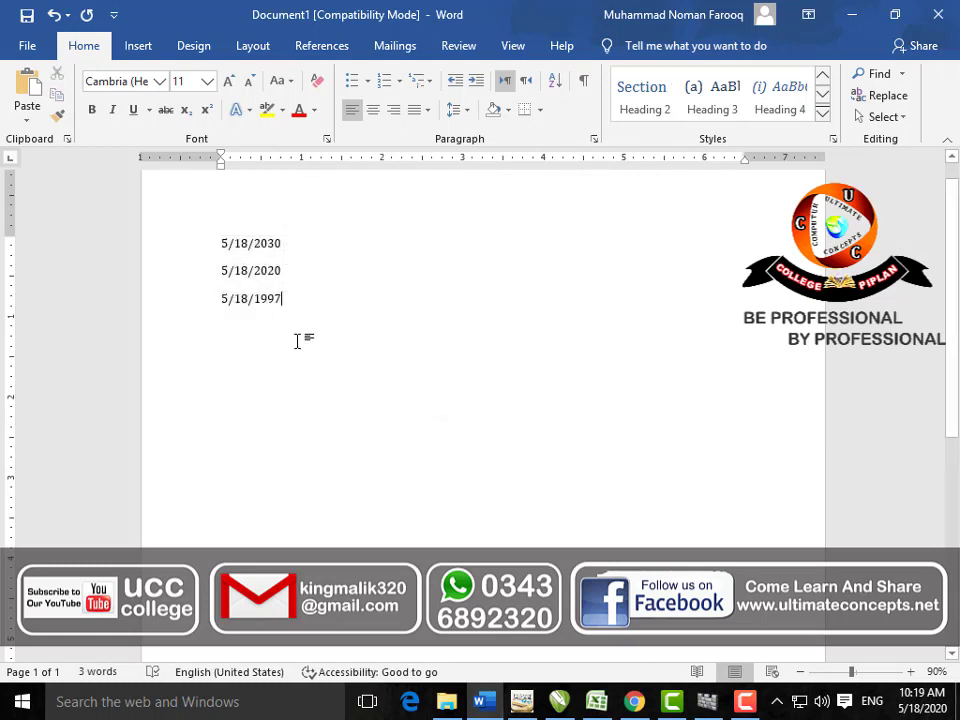
{"action": "left_click_drag", "start_coordinate": [323, 317], "coordinate": [231, 232]}
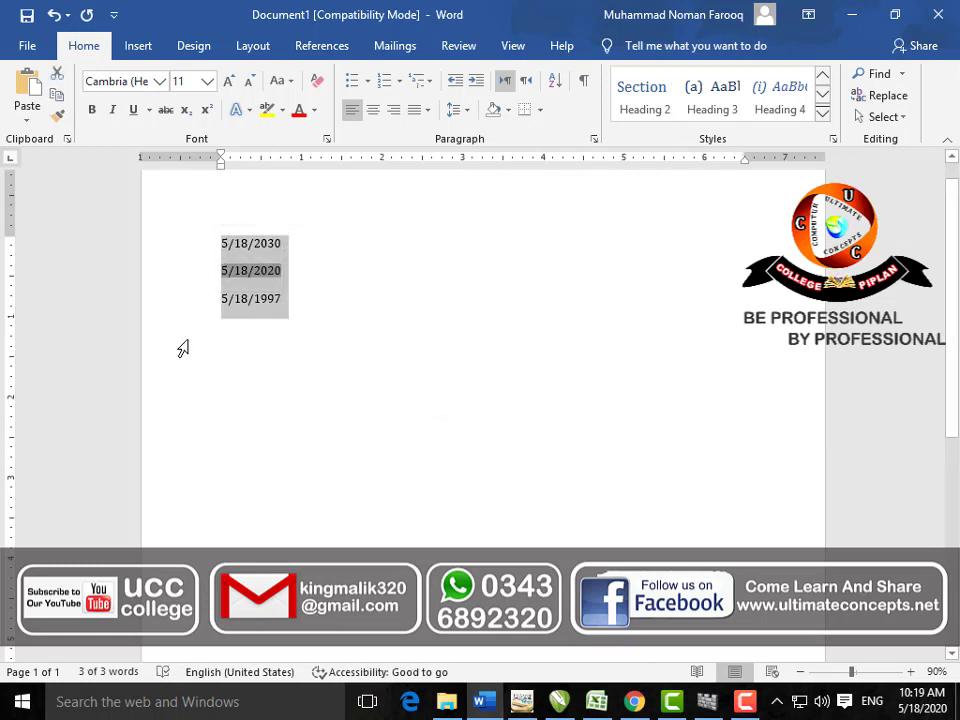
{"action": "type", "text": "H"}
{"action": "key", "text": "Return"}
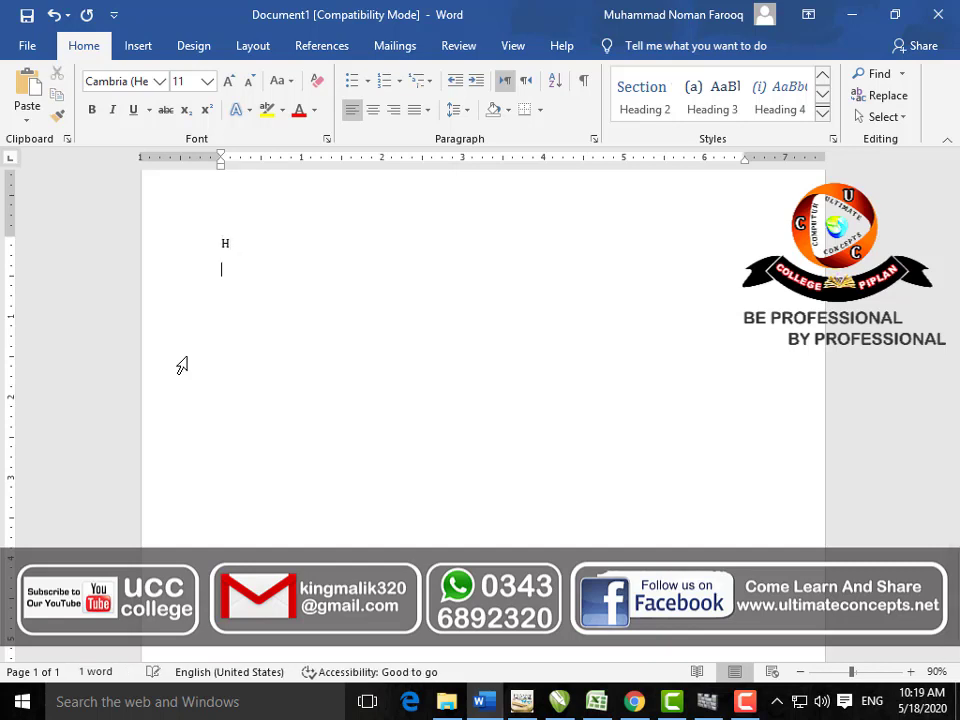
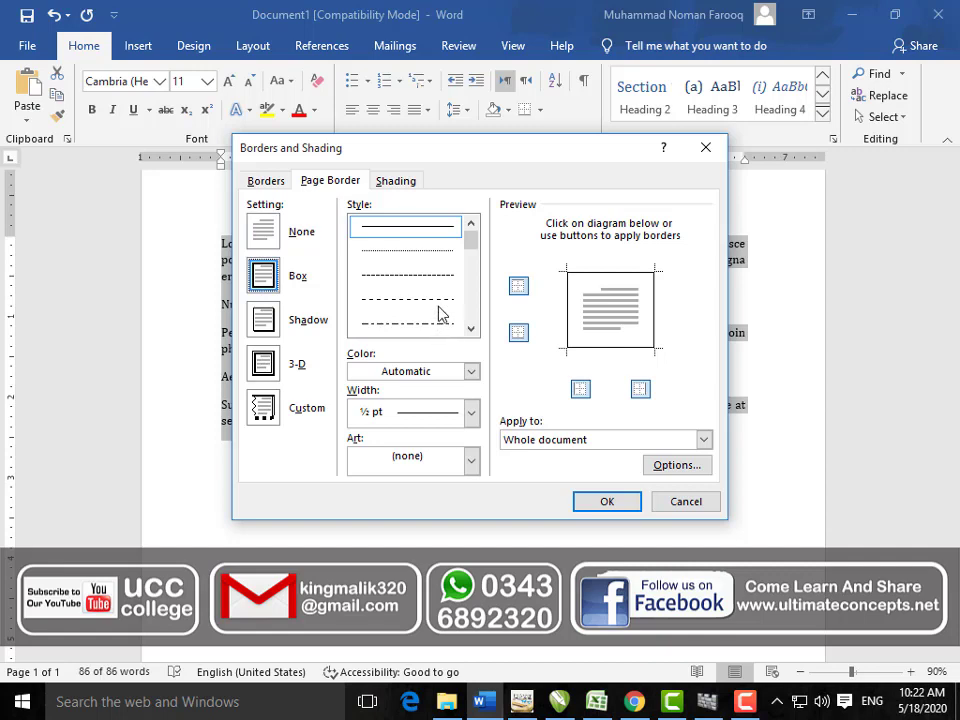
Step: Apply a dashed, red, 2 ¼ pt page border
{"action": "left_click", "coordinate": [432, 300]}
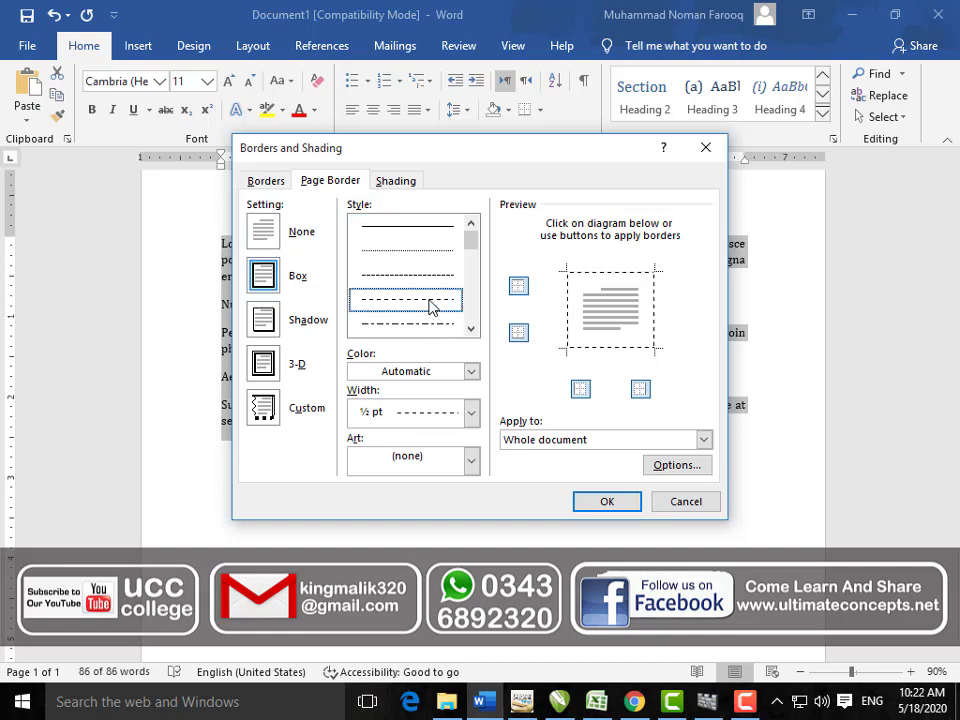
{"action": "left_click", "coordinate": [470, 371]}
{"action": "left_click", "coordinate": [376, 538]}
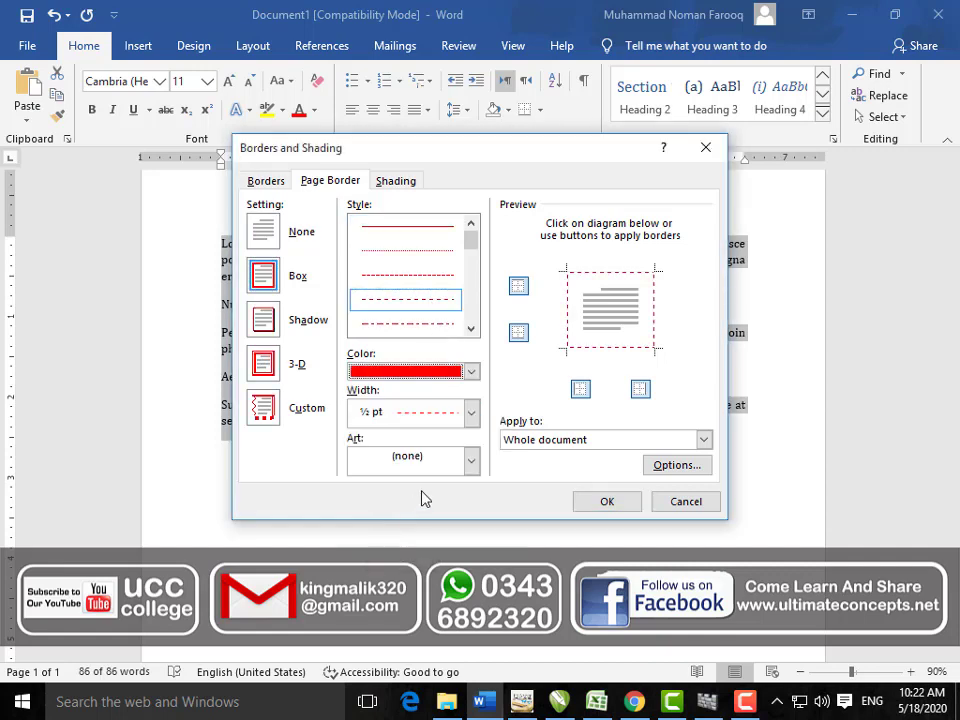
{"action": "left_click", "coordinate": [472, 414]}
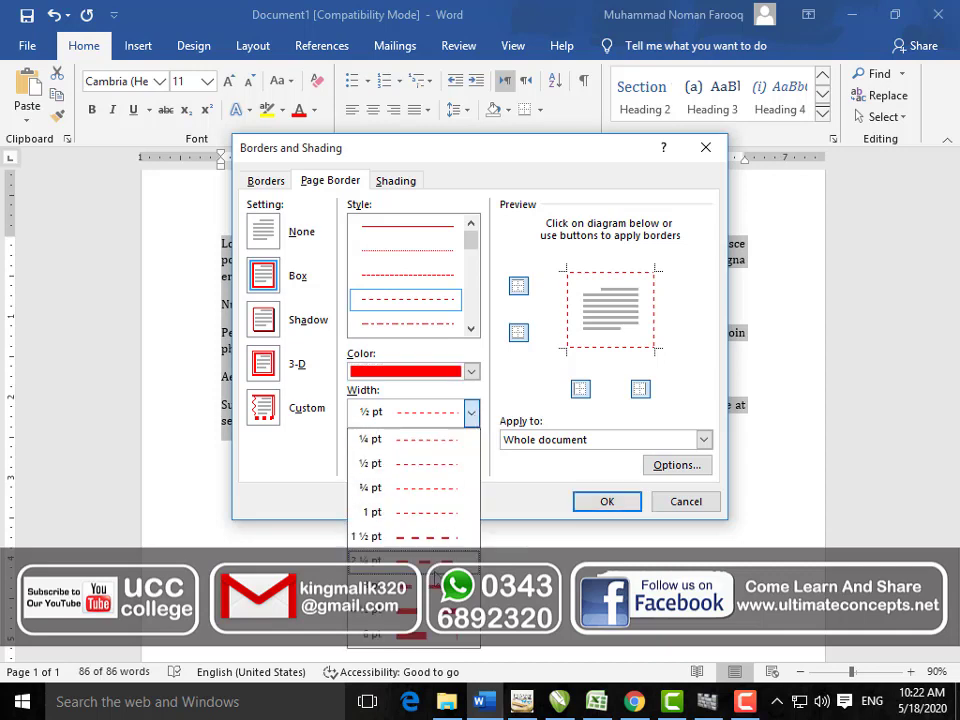
{"action": "left_click", "coordinate": [405, 560]}
{"action": "left_click", "coordinate": [588, 512]}
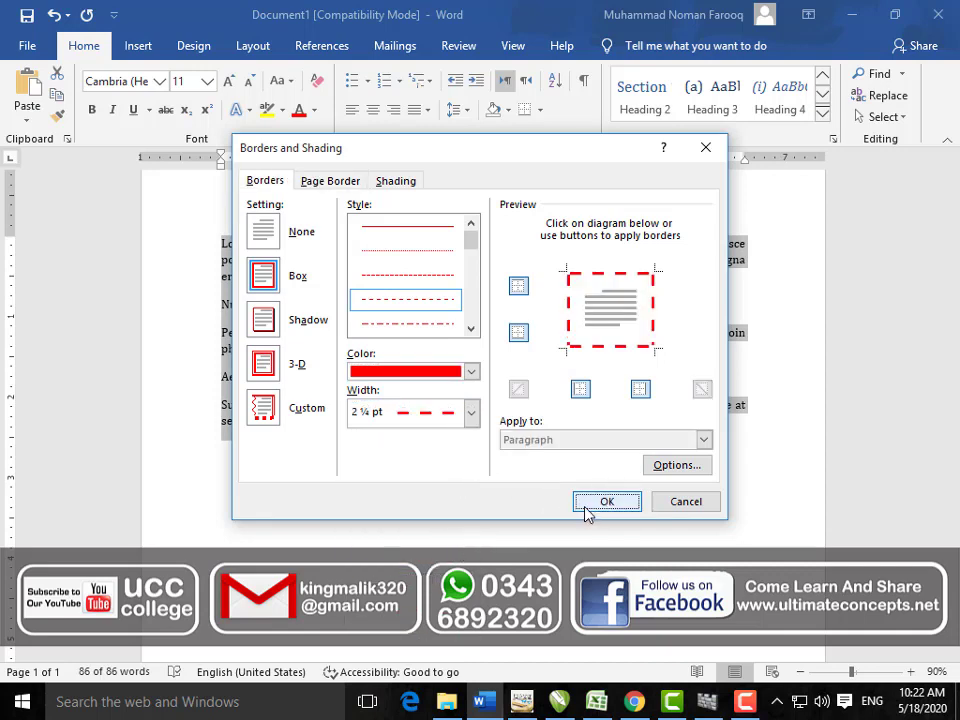
Step: Give the text block a red dashed bottom border from the Borders menu
{"action": "left_click", "coordinate": [524, 111]}
{"action": "left_click", "coordinate": [541, 111]}
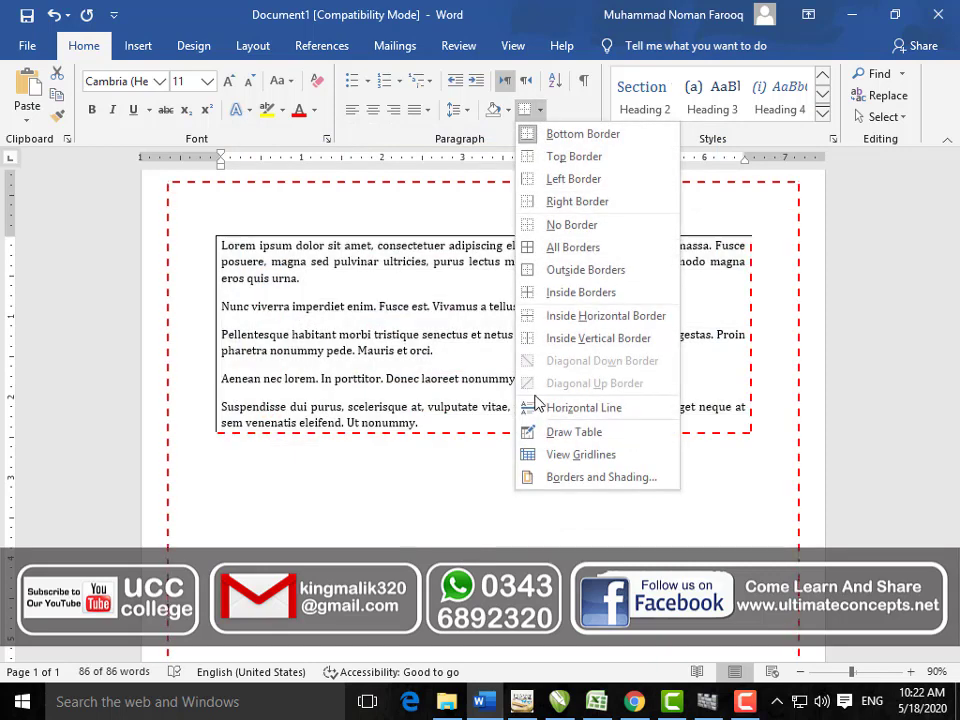
{"action": "left_click", "coordinate": [566, 476]}
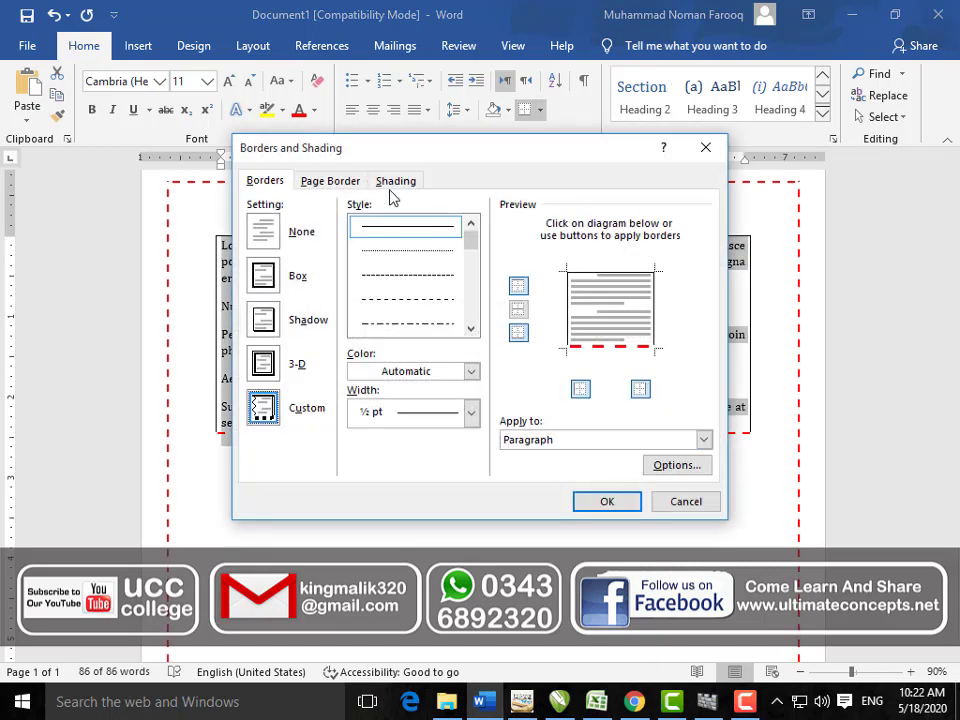
Step: Replace the page border with the repeating cube art border
{"action": "left_click", "coordinate": [330, 181]}
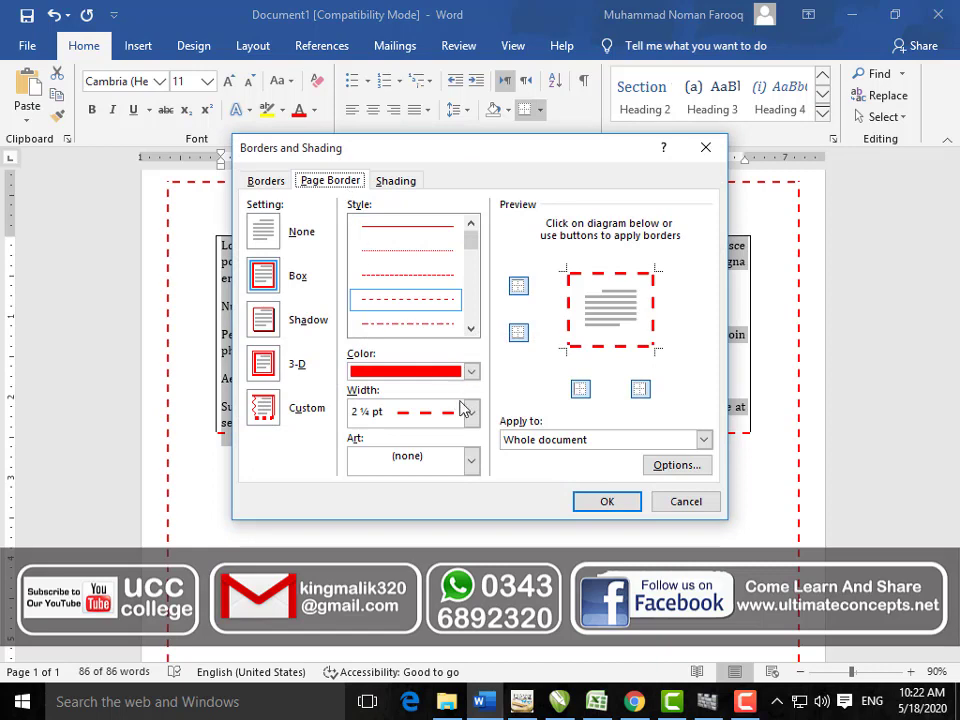
{"action": "left_click", "coordinate": [471, 460]}
{"action": "scroll", "coordinate": [465, 530], "scroll_direction": "down", "scroll_amount": 10}
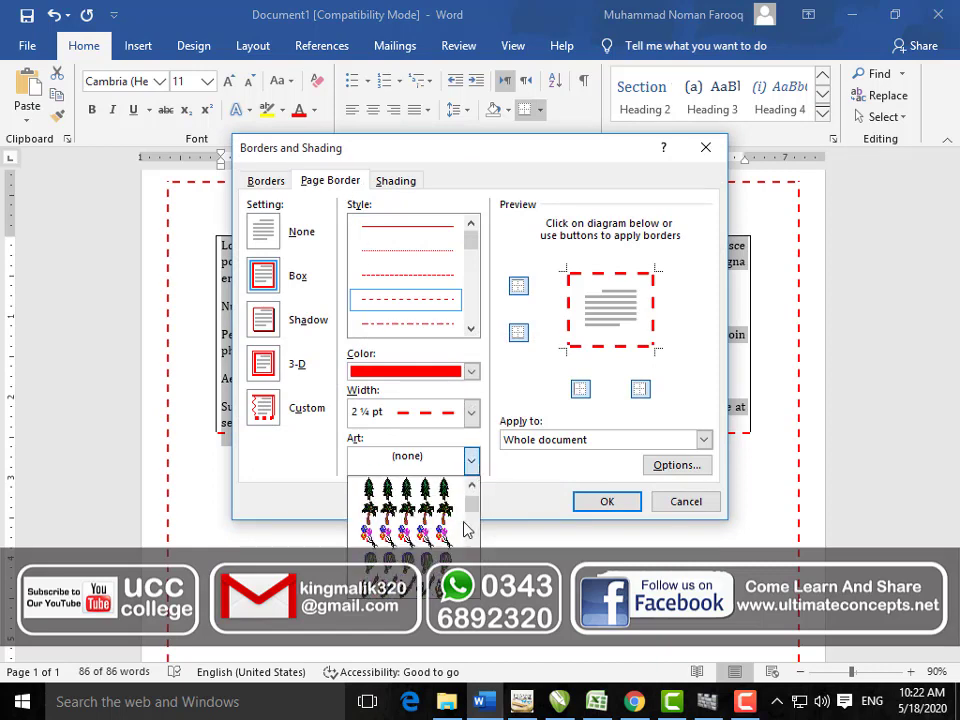
{"action": "scroll", "coordinate": [463, 537], "scroll_direction": "down", "scroll_amount": 5}
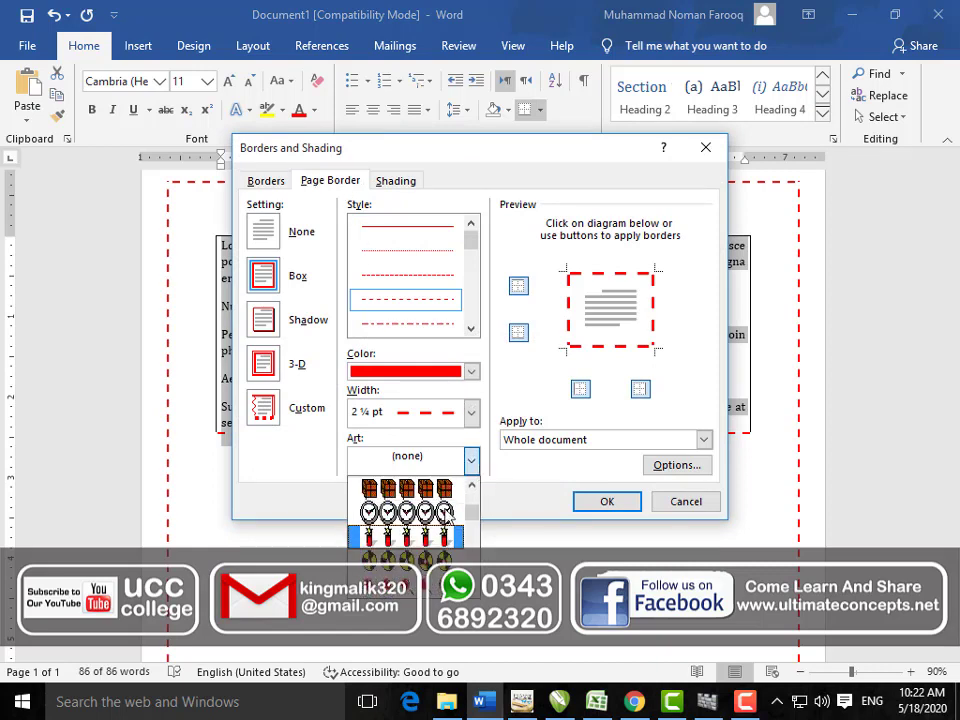
{"action": "left_click", "coordinate": [420, 500]}
{"action": "left_click", "coordinate": [580, 501]}
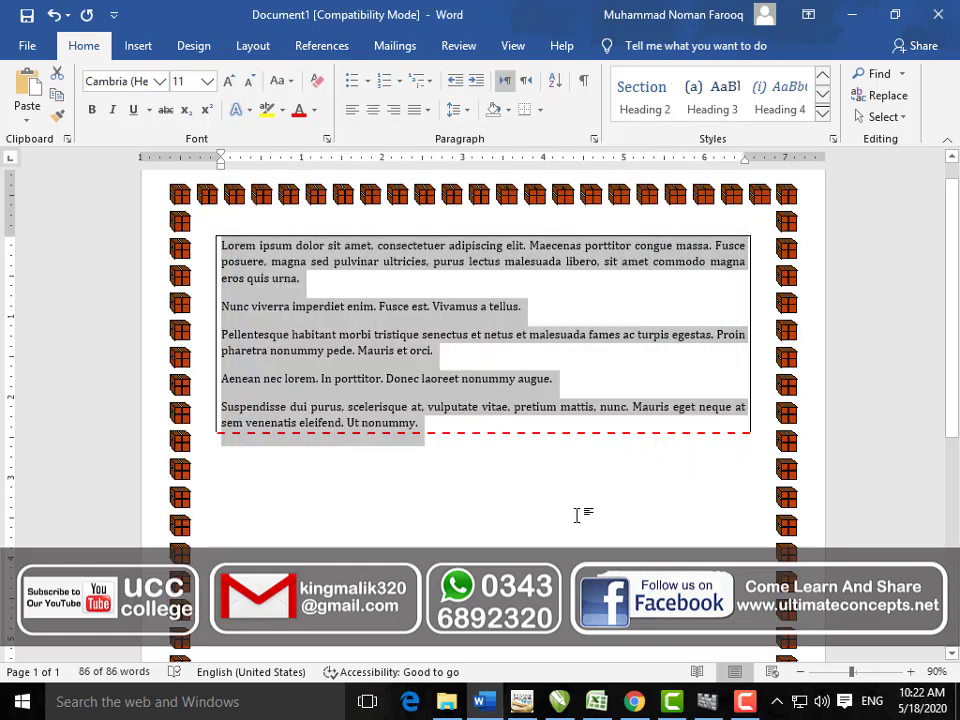
{"action": "scroll", "coordinate": [577, 505], "scroll_direction": "down", "scroll_amount": 5}
{"action": "scroll", "coordinate": [577, 514], "scroll_direction": "up", "scroll_amount": 2}
{"action": "scroll", "coordinate": [577, 514], "scroll_direction": "up", "scroll_amount": 3}
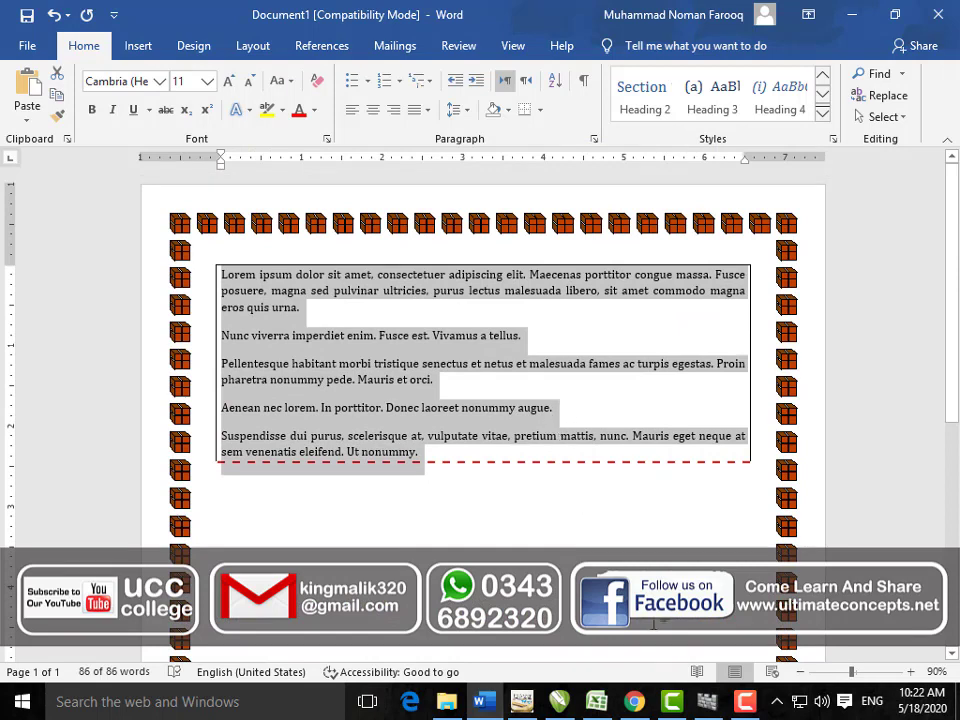
Step: Select all the document text and browse the full styles gallery
{"action": "left_click", "coordinate": [555, 525]}
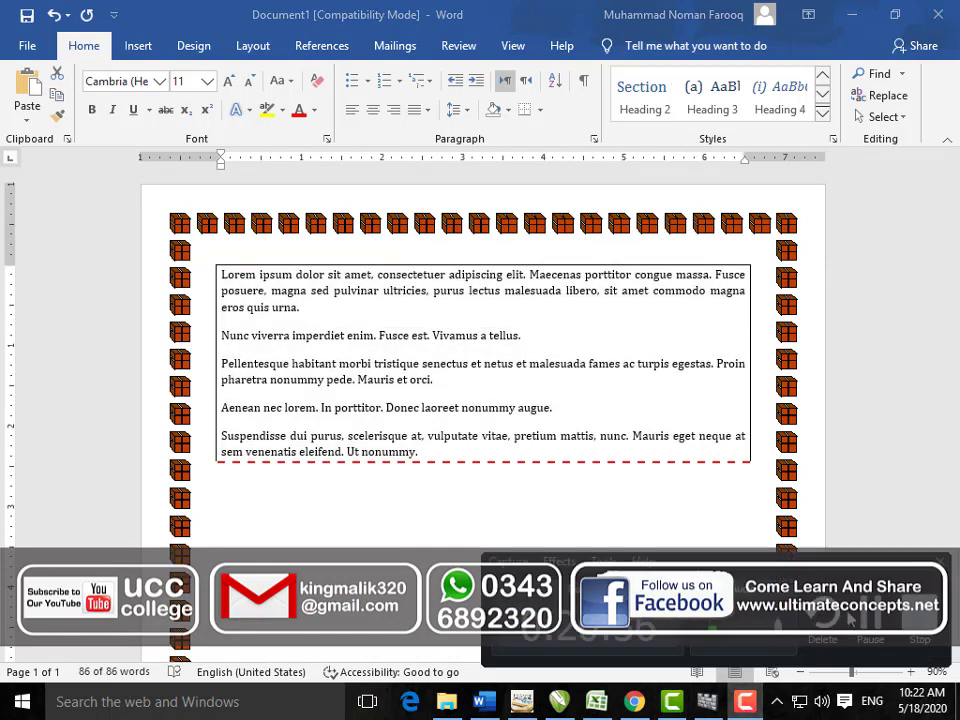
{"action": "key", "text": "ctrl+a"}
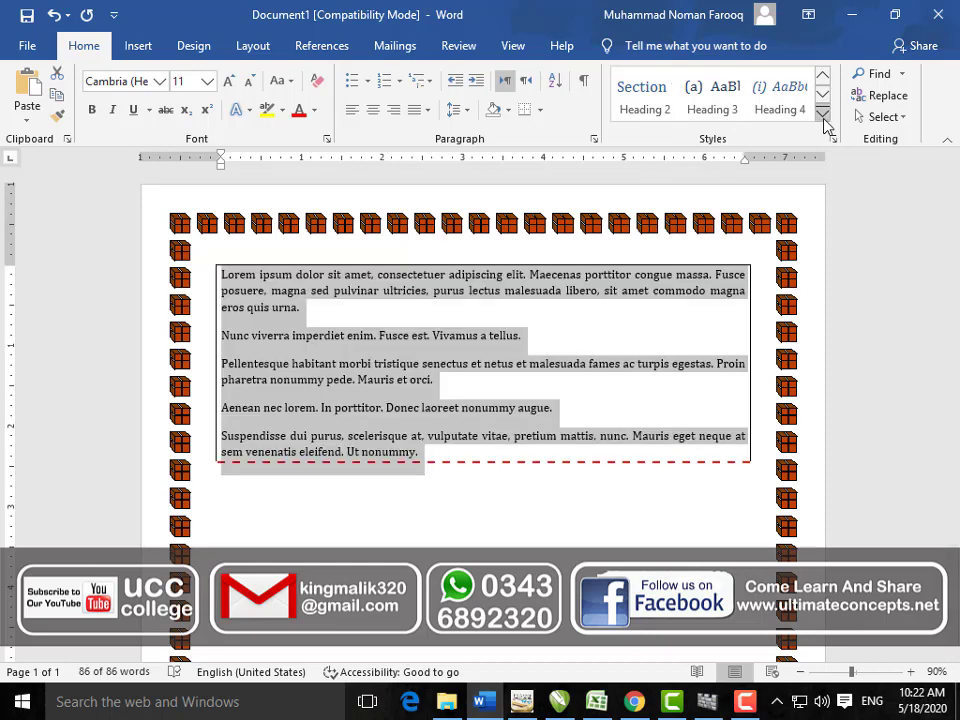
{"action": "left_click", "coordinate": [823, 116]}
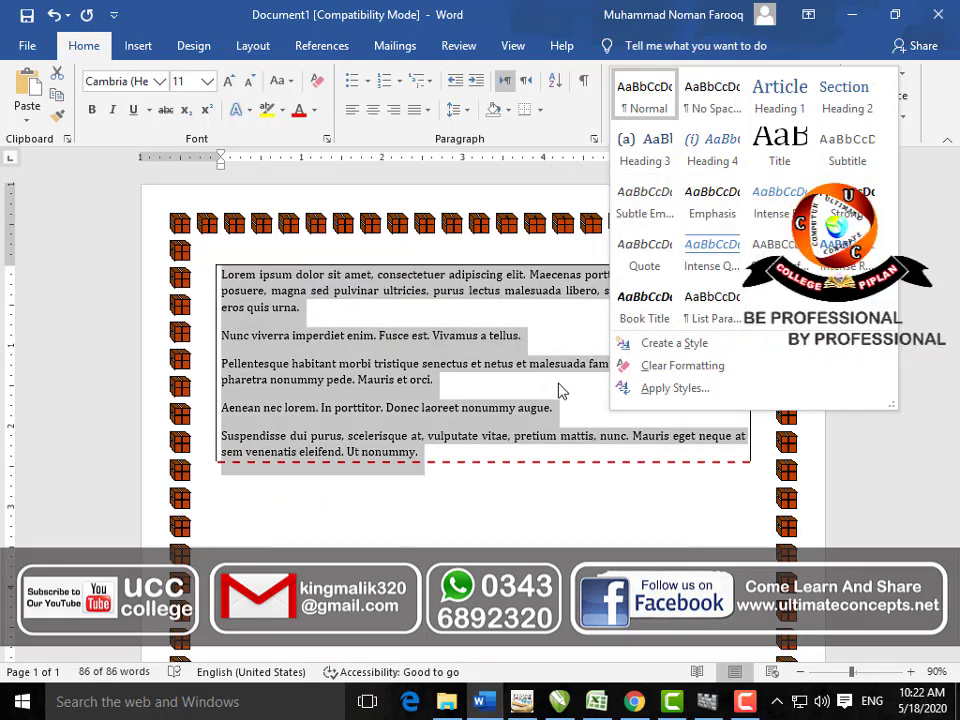
{"action": "left_click", "coordinate": [562, 391]}
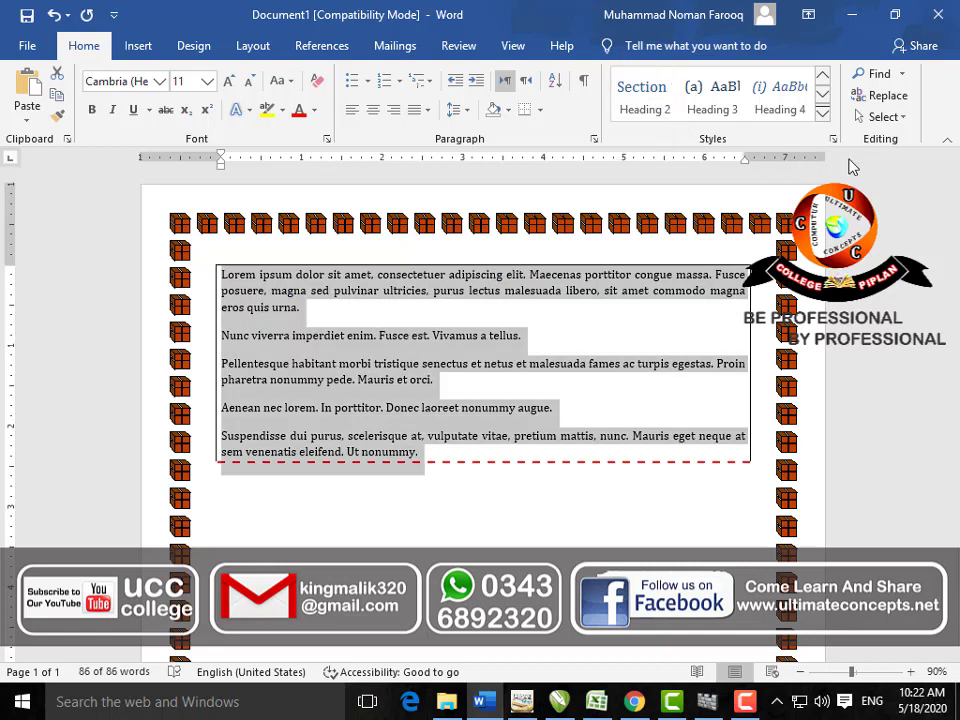
Step: Modify Heading 1 into a style named U3C with 24 pt red text
{"action": "left_click", "coordinate": [832, 140]}
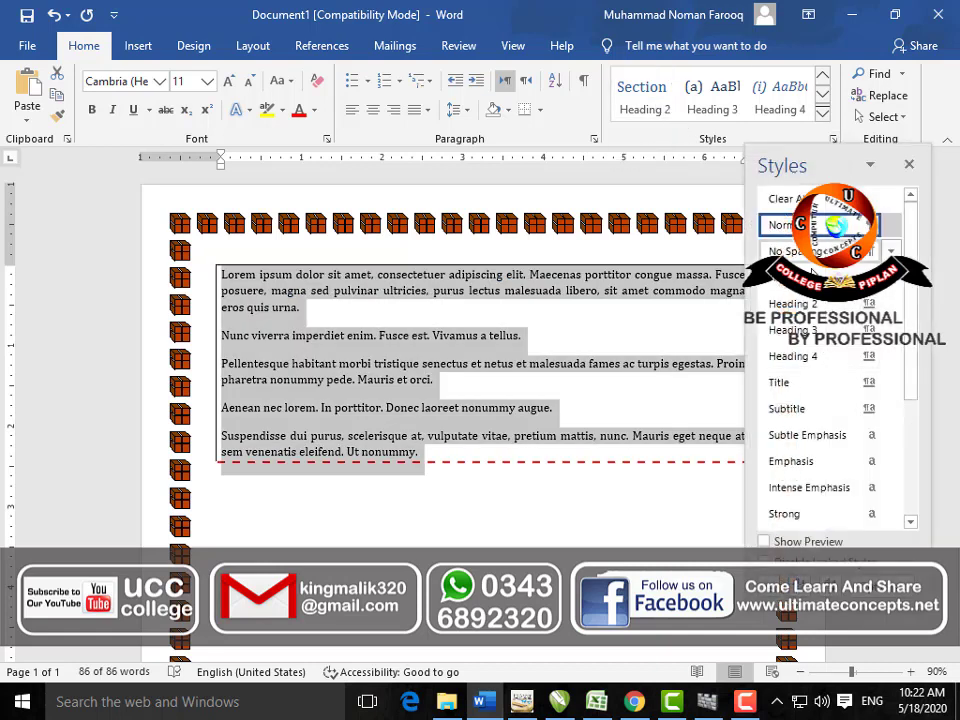
{"action": "left_click", "coordinate": [872, 277]}
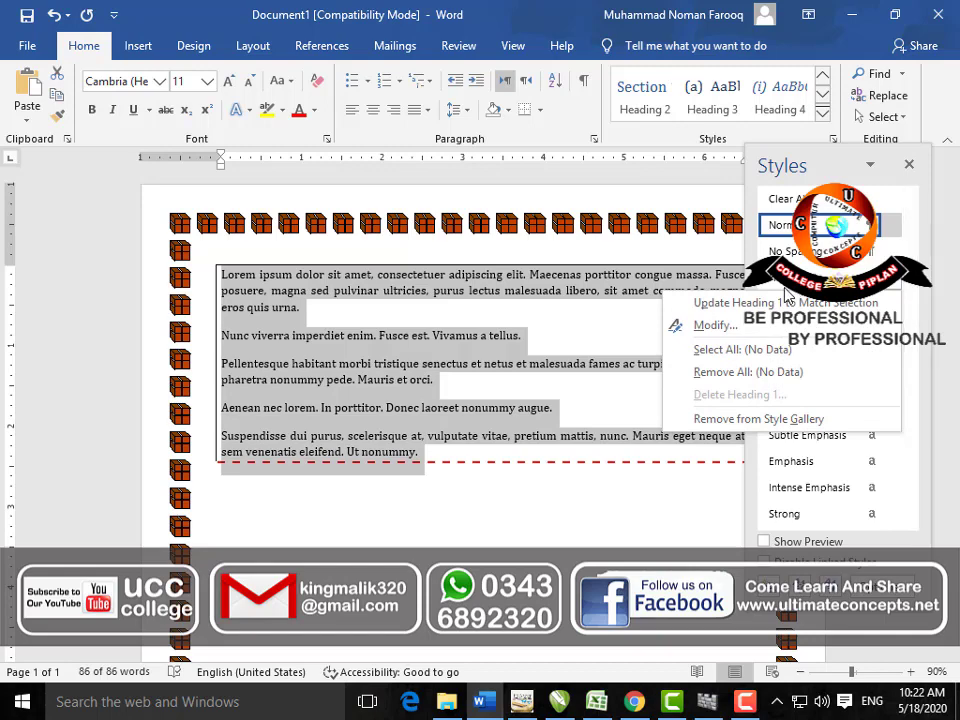
{"action": "left_click", "coordinate": [745, 325]}
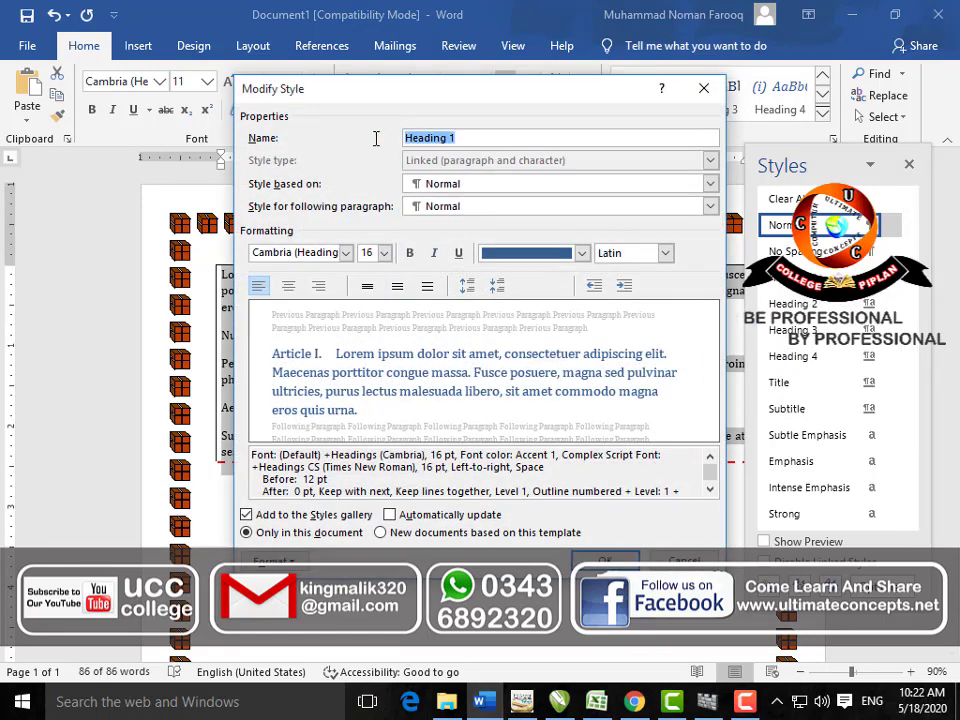
{"action": "type", "text": "U3C"}
{"action": "left_click", "coordinate": [384, 253]}
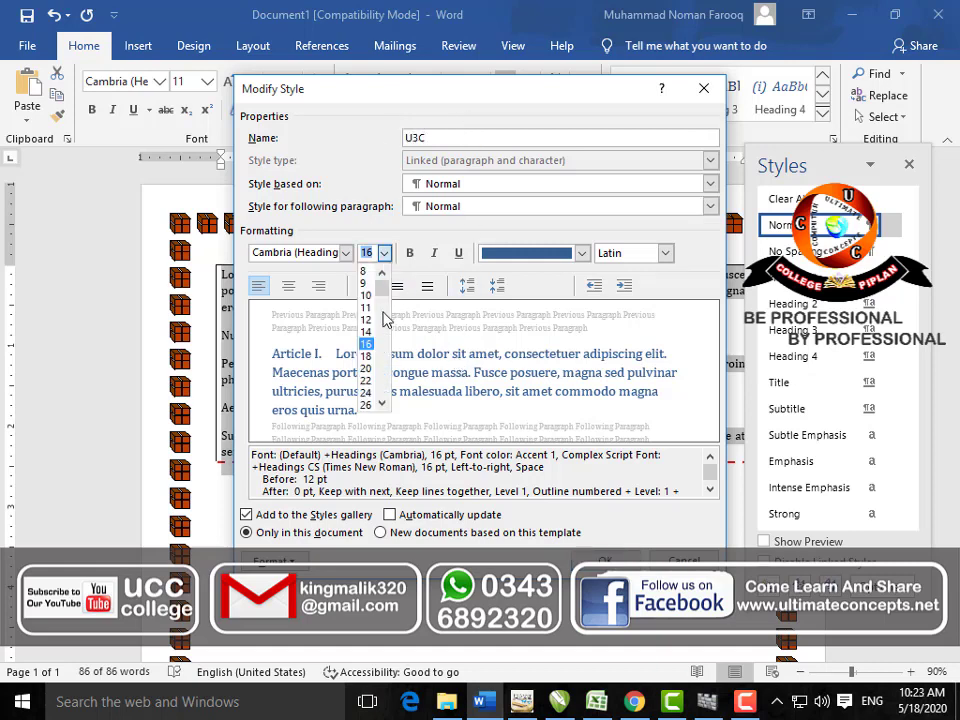
{"action": "left_click", "coordinate": [370, 393]}
{"action": "left_click", "coordinate": [581, 253]}
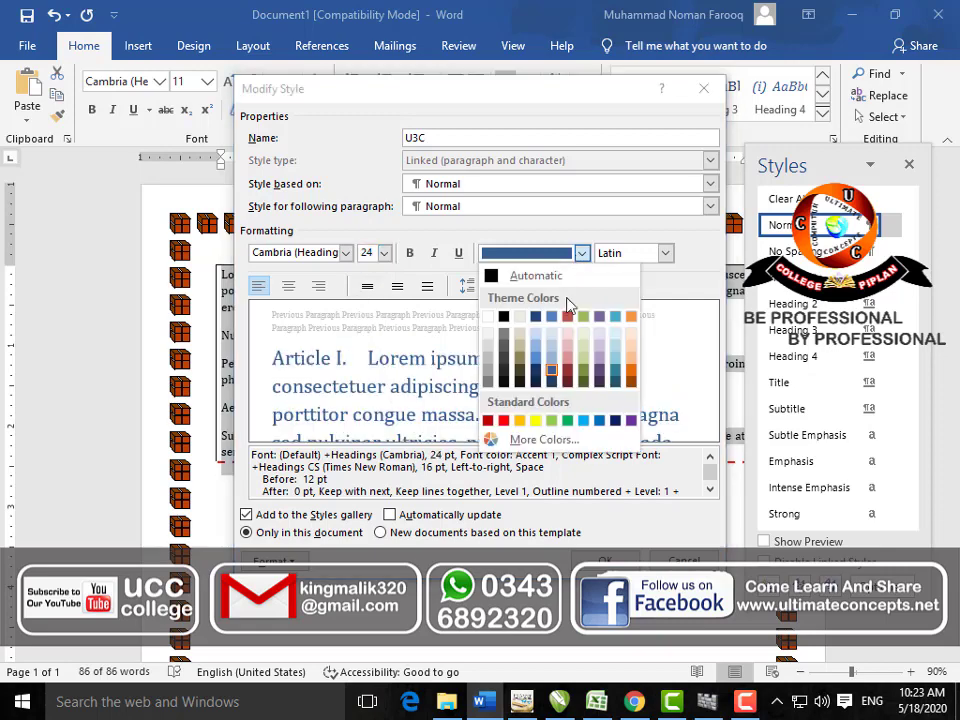
{"action": "left_click", "coordinate": [505, 420]}
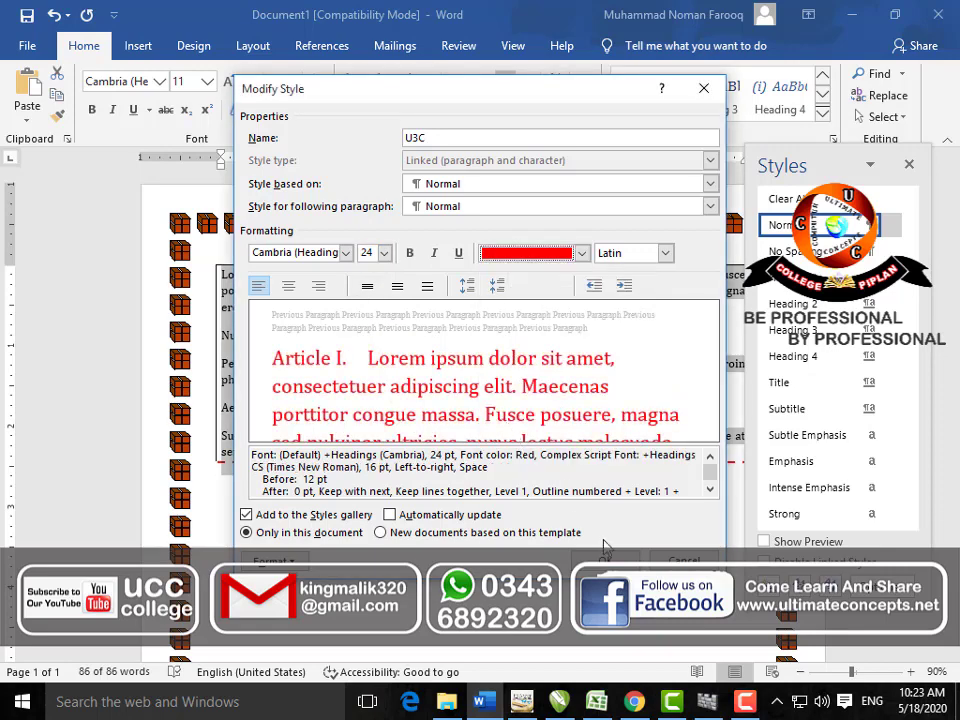
{"action": "left_click", "coordinate": [604, 560]}
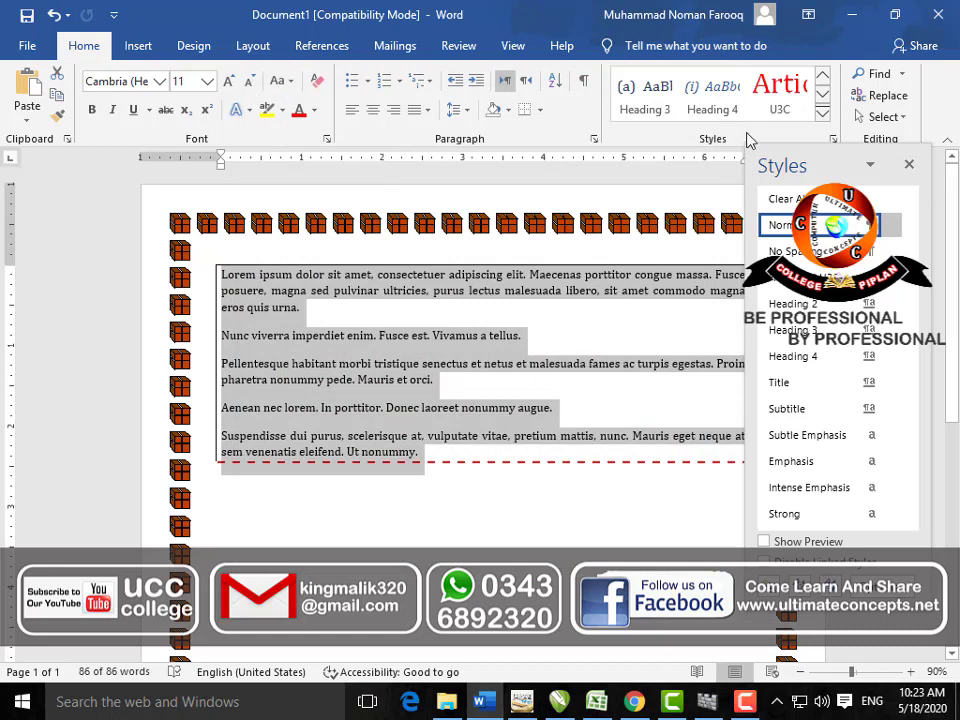
Step: Apply U3C to the text, undo it, and close the Styles pane
{"action": "left_click", "coordinate": [785, 110]}
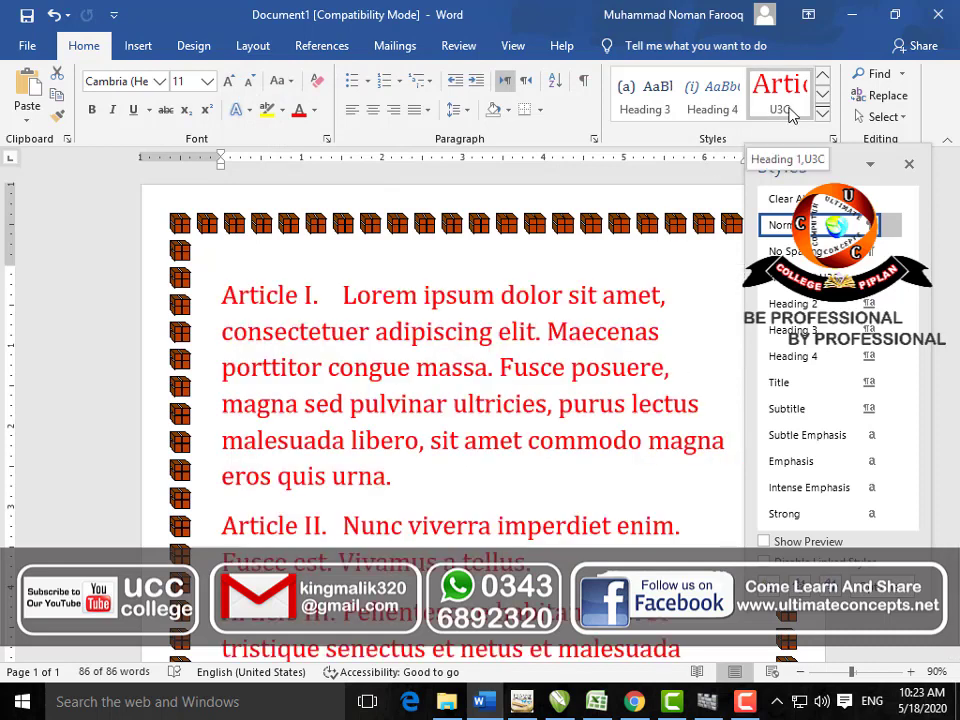
{"action": "key", "text": "ctrl+z"}
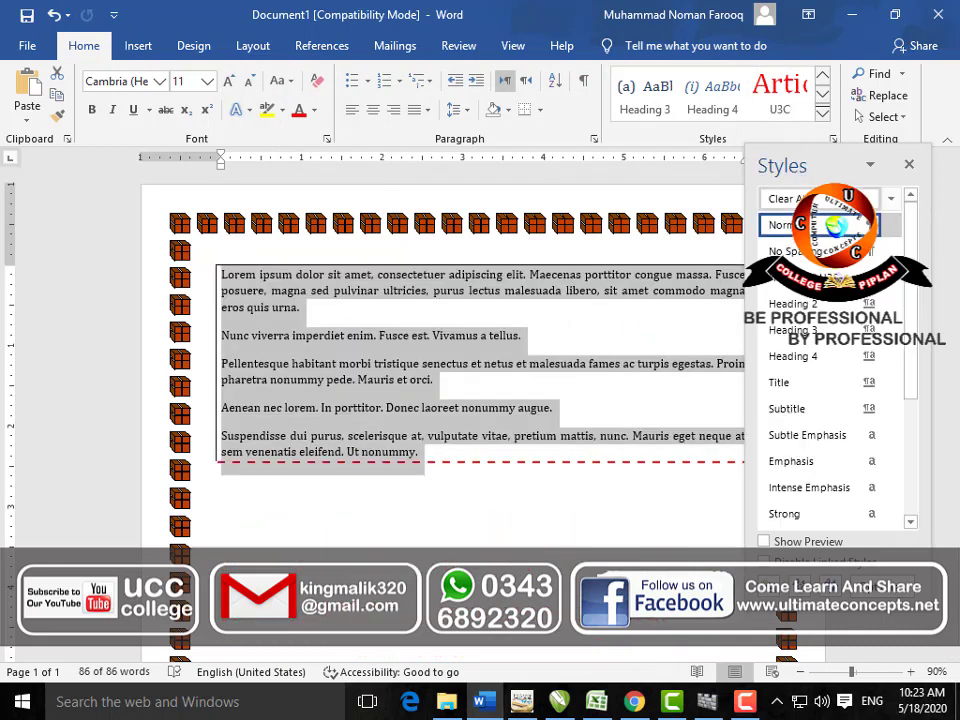
{"action": "left_click", "coordinate": [908, 165]}
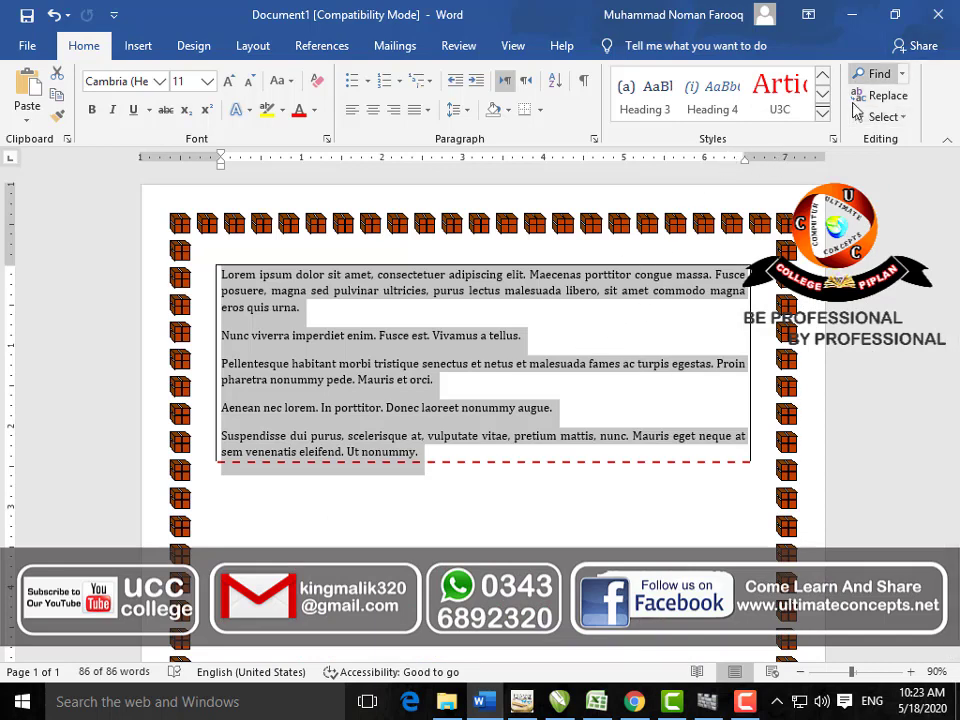
Step: Open the Navigation pane and view its Pages, Results and Headings tabs
{"action": "left_click", "coordinate": [902, 75]}
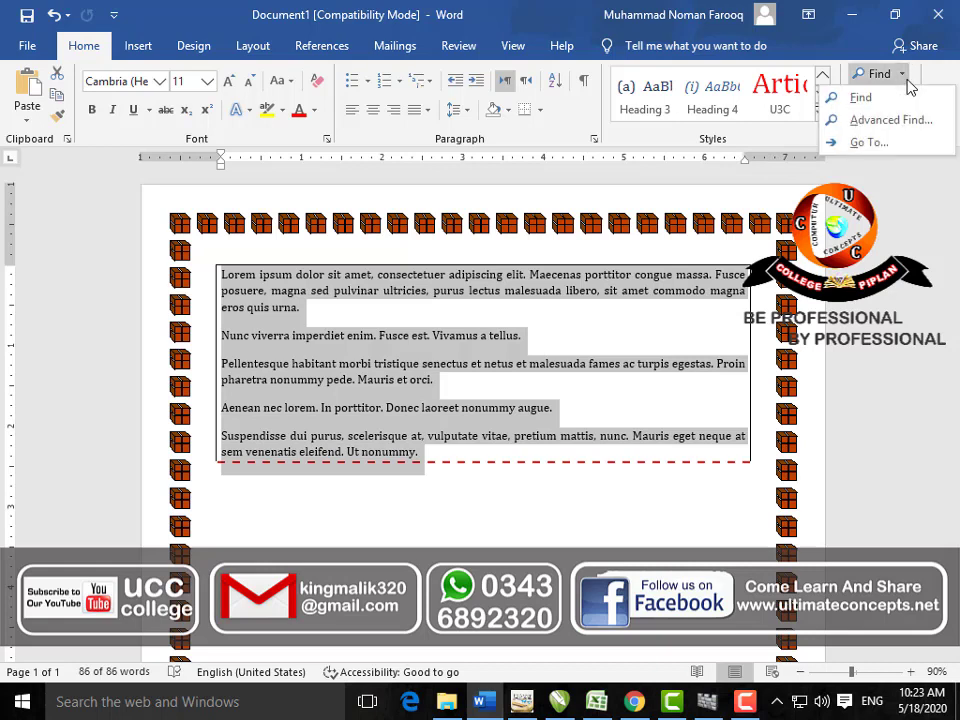
{"action": "left_click", "coordinate": [895, 96]}
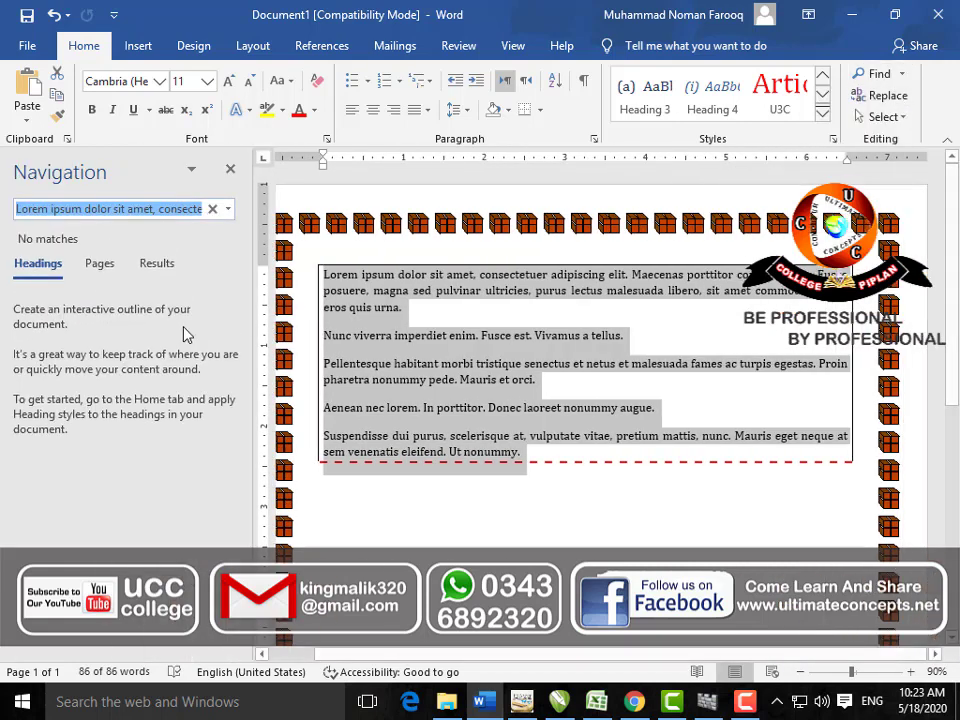
{"action": "left_click", "coordinate": [100, 264]}
{"action": "left_click", "coordinate": [153, 265]}
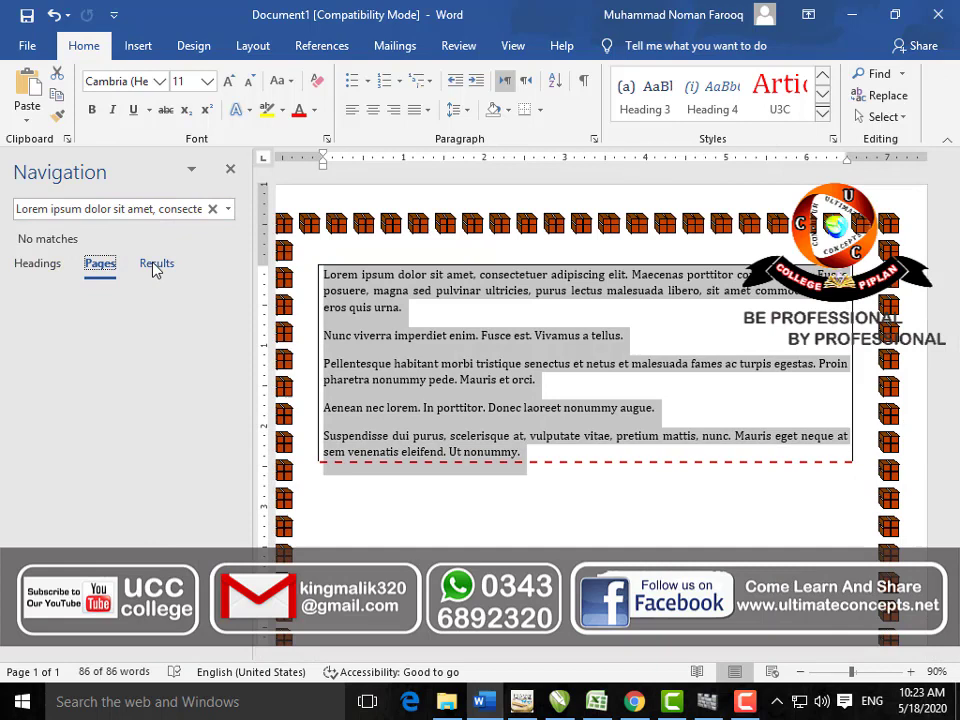
{"action": "left_click", "coordinate": [42, 265]}
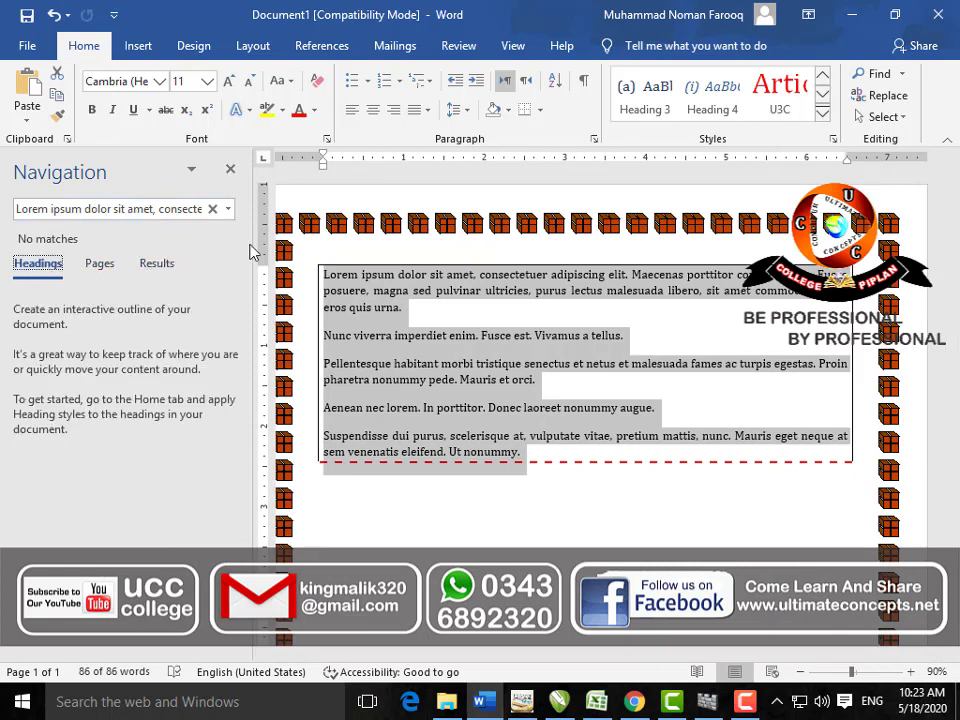
Step: Open Advanced Find, close the Find and Replace dialog, then close the Navigation pane
{"action": "left_click", "coordinate": [903, 76]}
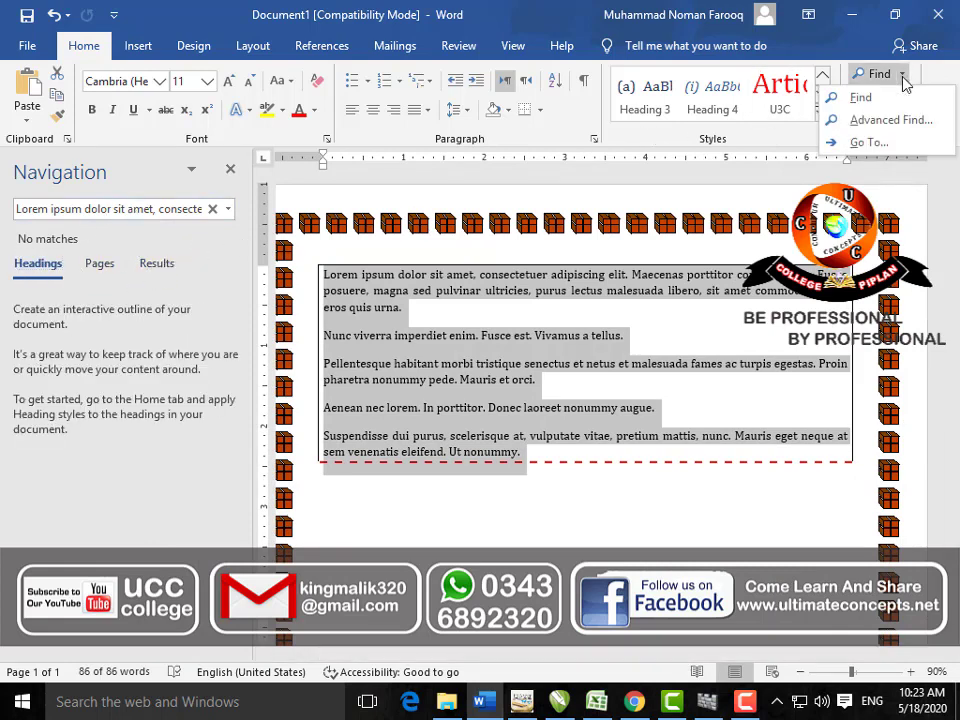
{"action": "left_click", "coordinate": [890, 120]}
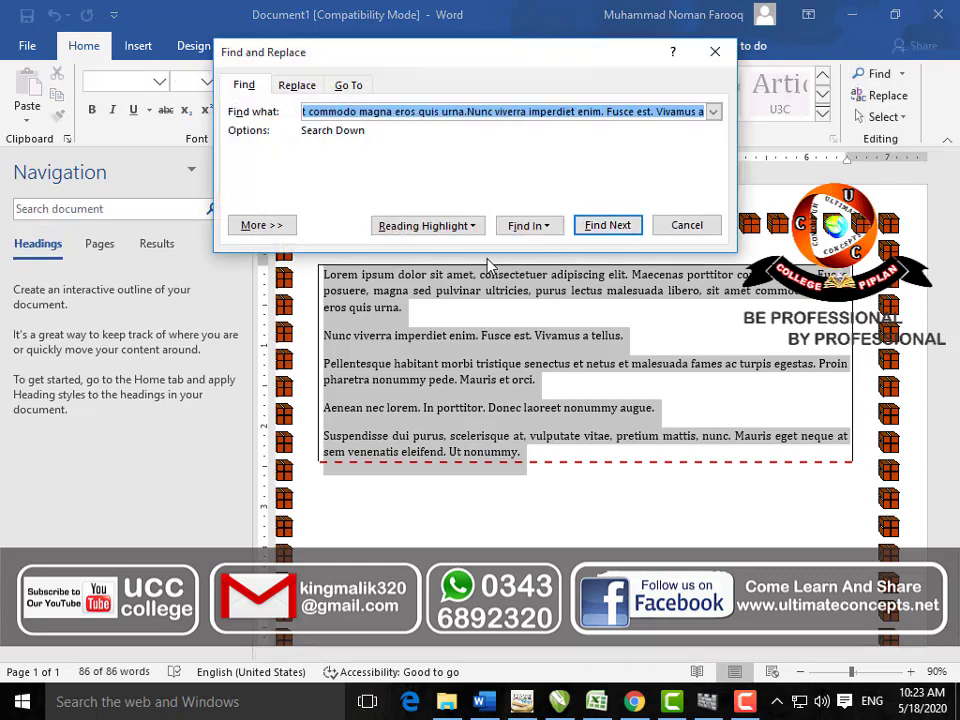
{"action": "left_click", "coordinate": [716, 52]}
{"action": "left_click", "coordinate": [232, 167]}
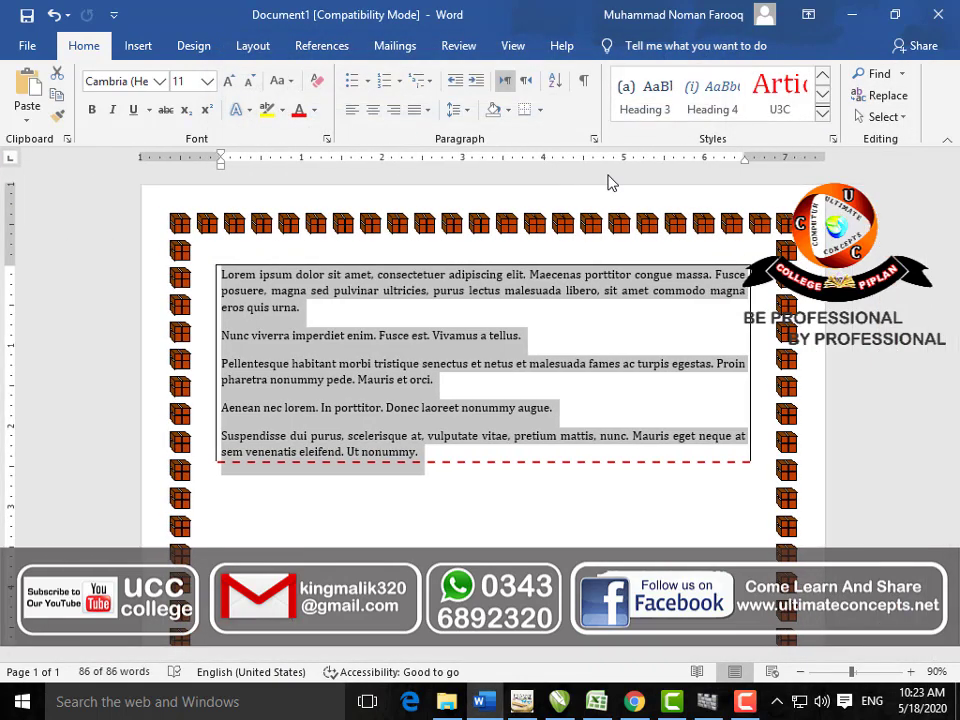
Step: In Advanced Find, search for "is" within the Main Document
{"action": "left_click", "coordinate": [902, 74]}
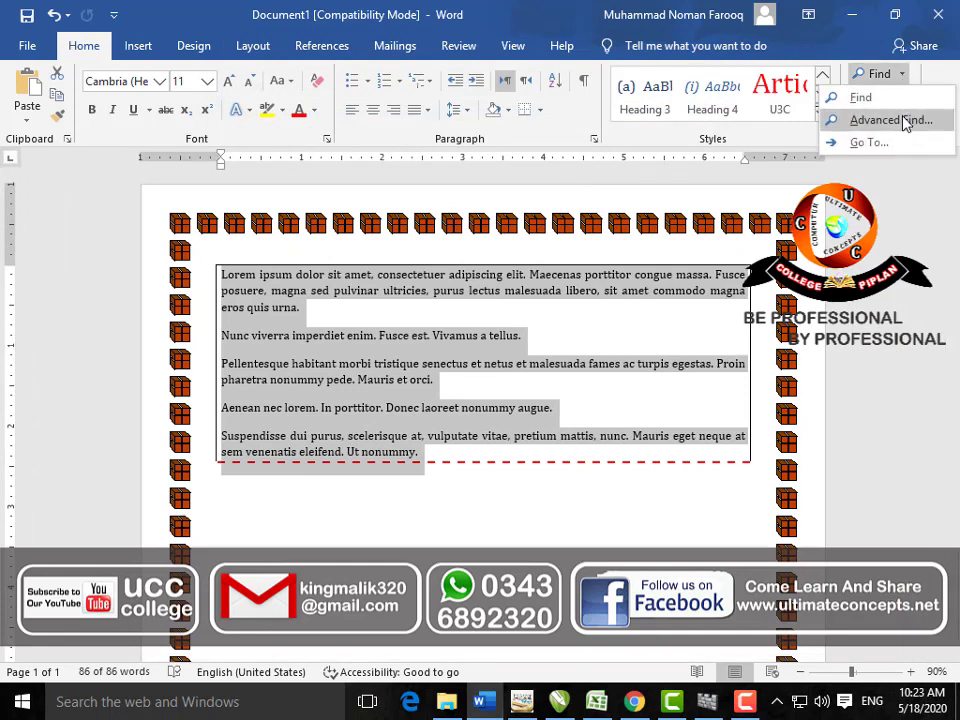
{"action": "left_click", "coordinate": [905, 120]}
{"action": "left_click", "coordinate": [300, 87]}
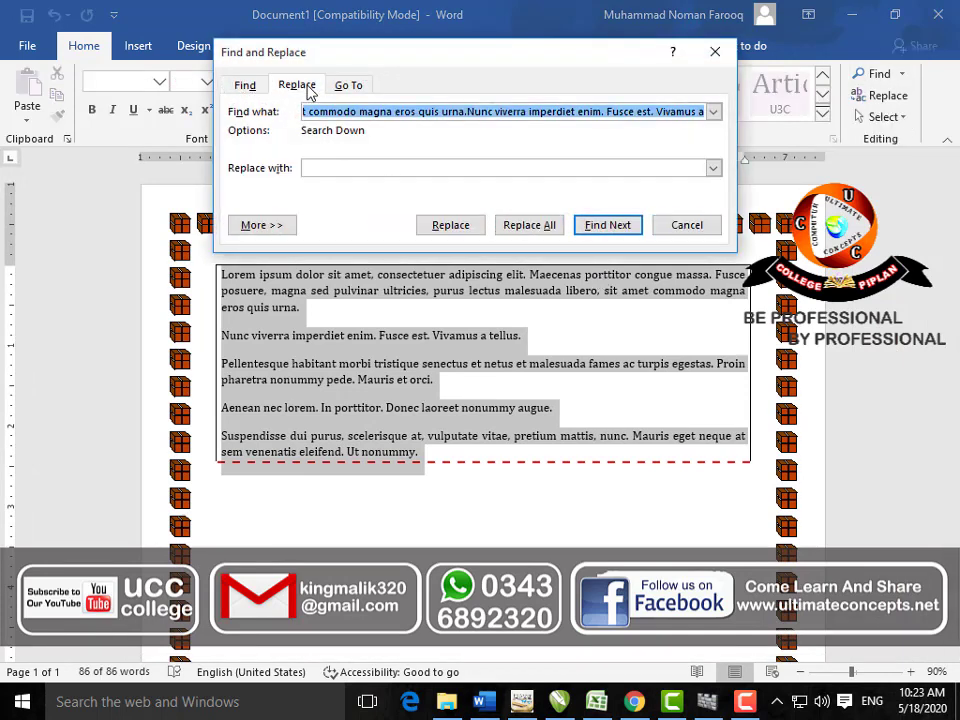
{"action": "left_click", "coordinate": [346, 87]}
{"action": "left_click", "coordinate": [244, 87]}
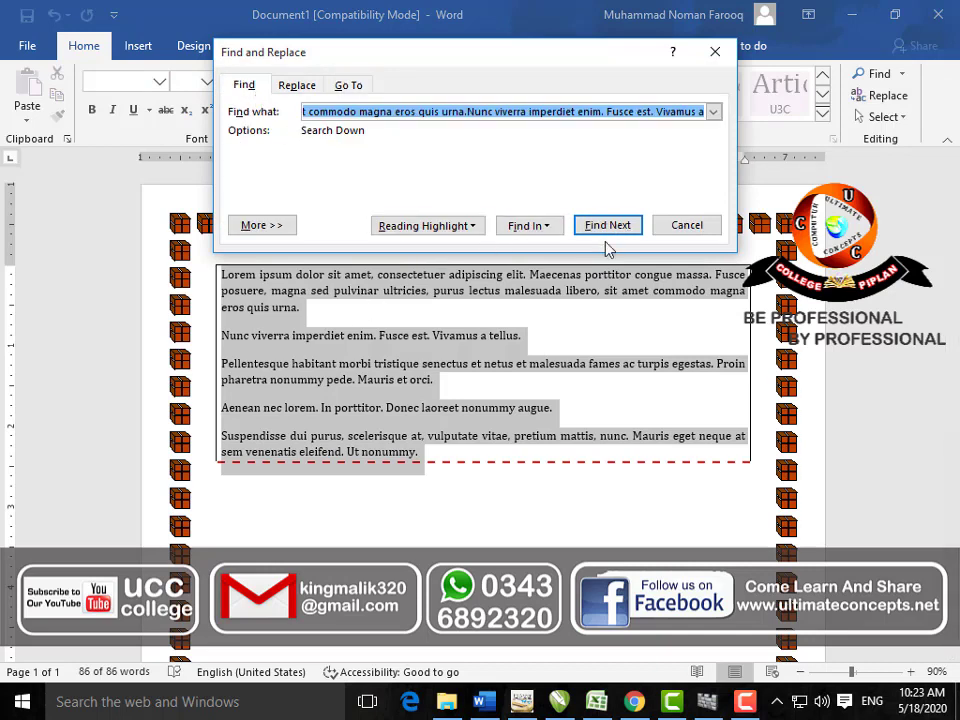
{"action": "key", "text": "BackSpace"}
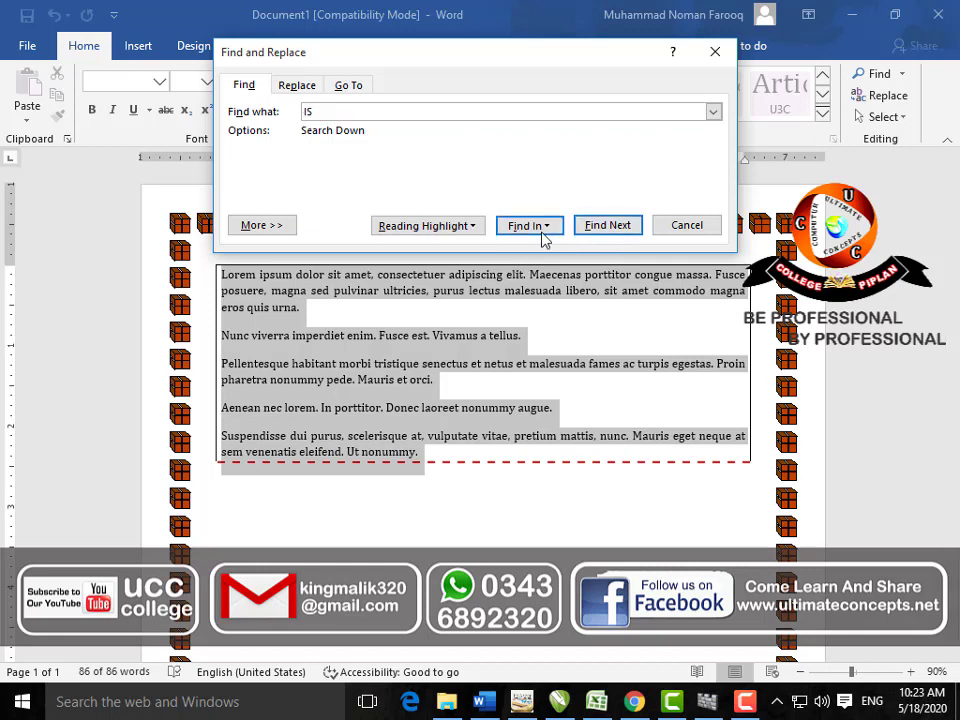
{"action": "left_click", "coordinate": [545, 230]}
{"action": "left_click", "coordinate": [565, 269]}
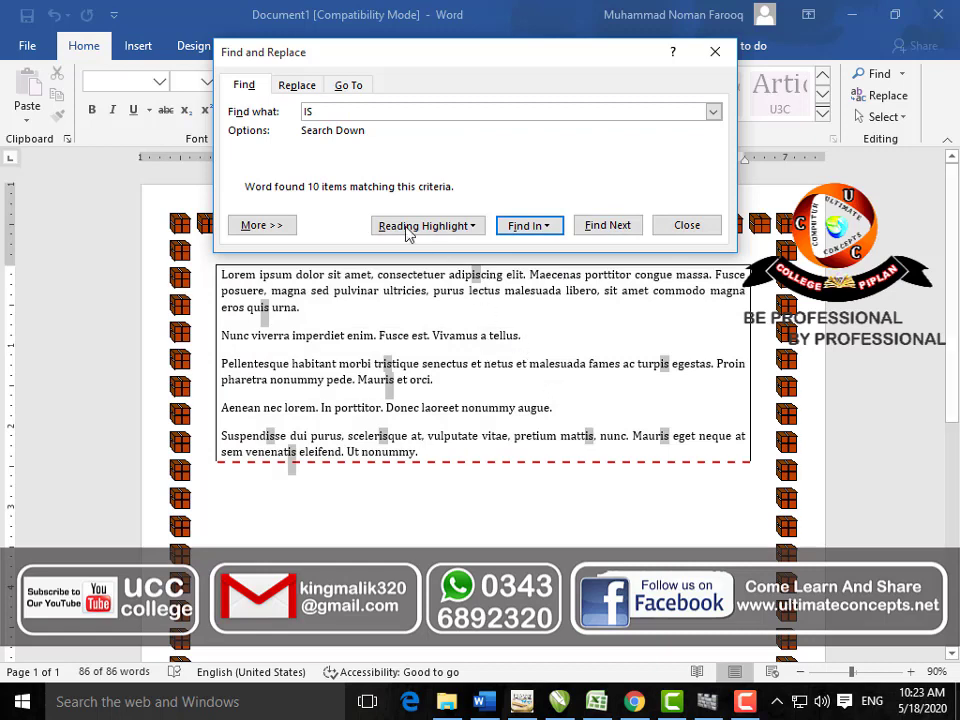
Step: Replace all occurrences of "is" with "AM" throughout the document
{"action": "left_click", "coordinate": [297, 85]}
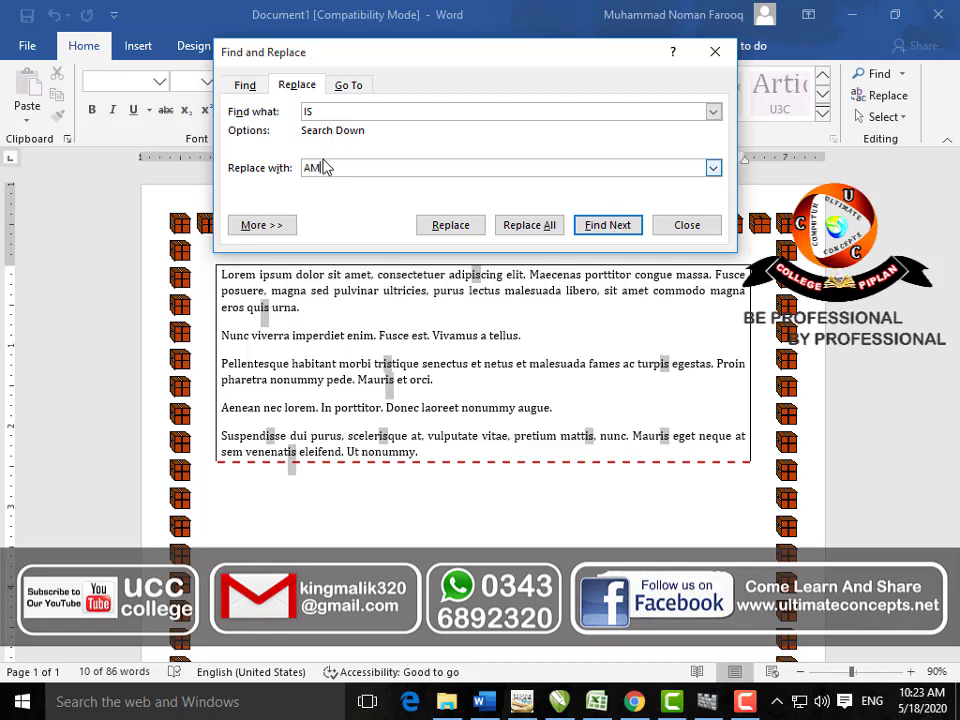
{"action": "left_click", "coordinate": [533, 224]}
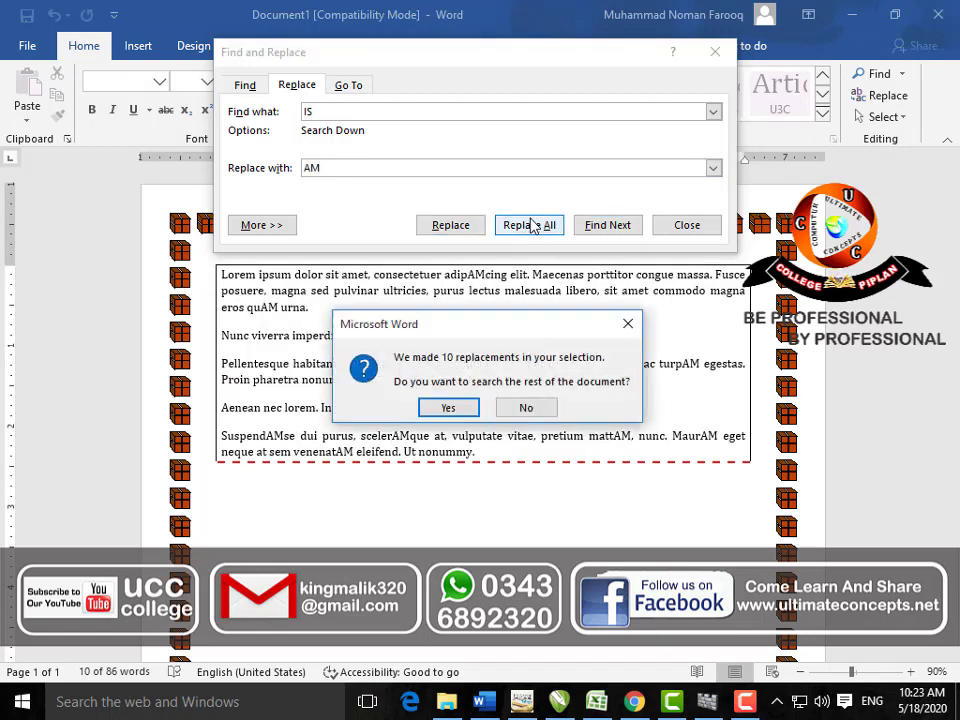
{"action": "left_click", "coordinate": [449, 406]}
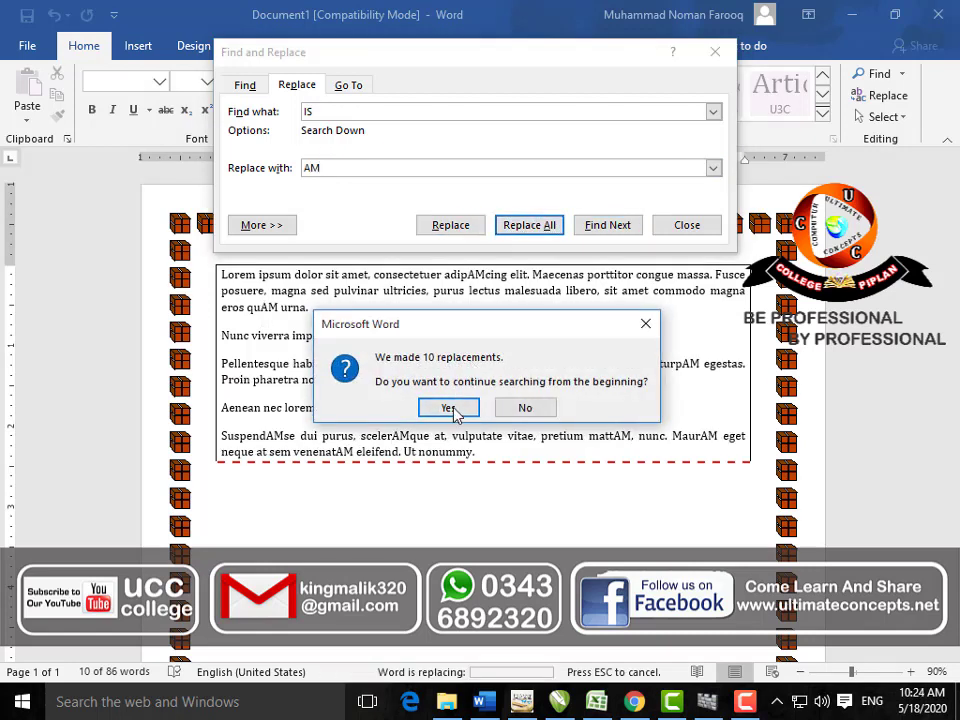
{"action": "left_click", "coordinate": [449, 407]}
{"action": "left_click", "coordinate": [487, 404]}
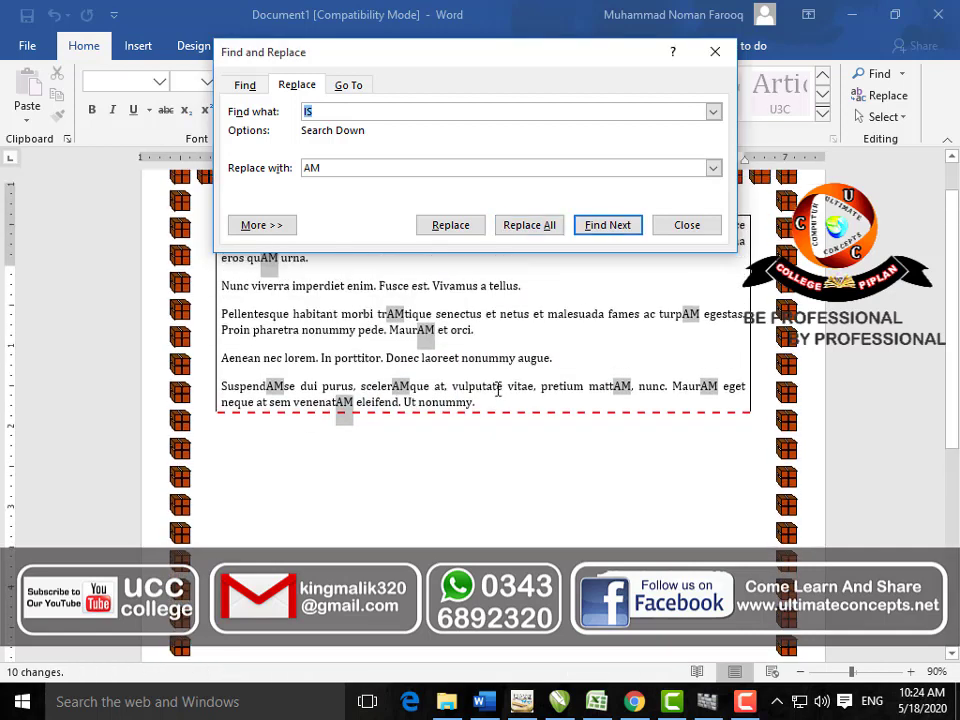
{"action": "scroll", "coordinate": [497, 390], "scroll_direction": "up", "scroll_amount": 1}
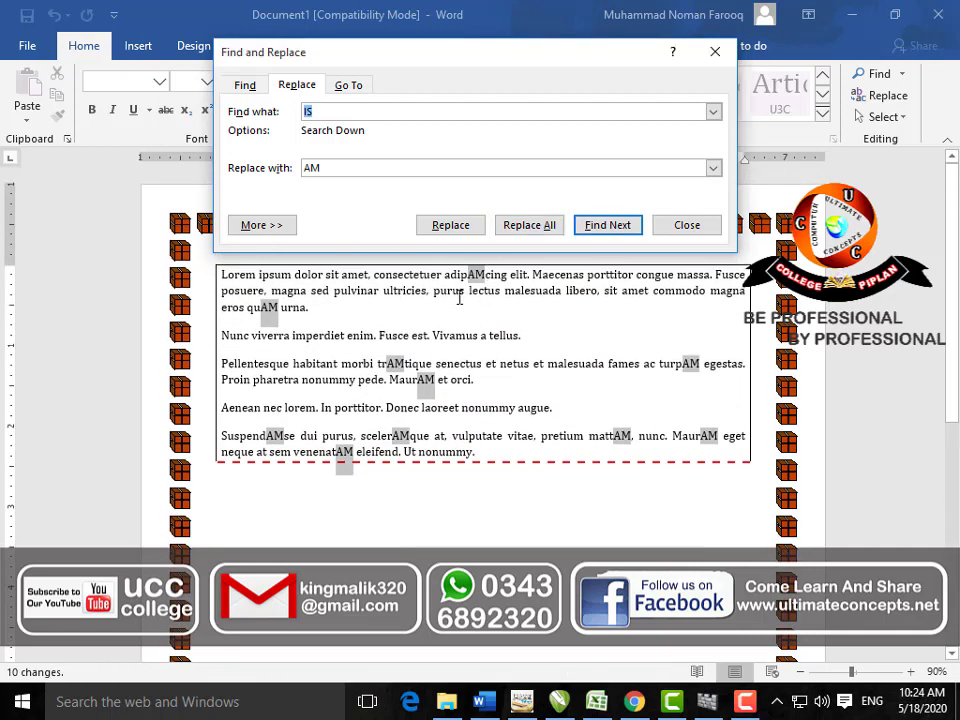
Step: View the Go To tab, close Find and Replace, and click below the text box
{"action": "left_click", "coordinate": [360, 88]}
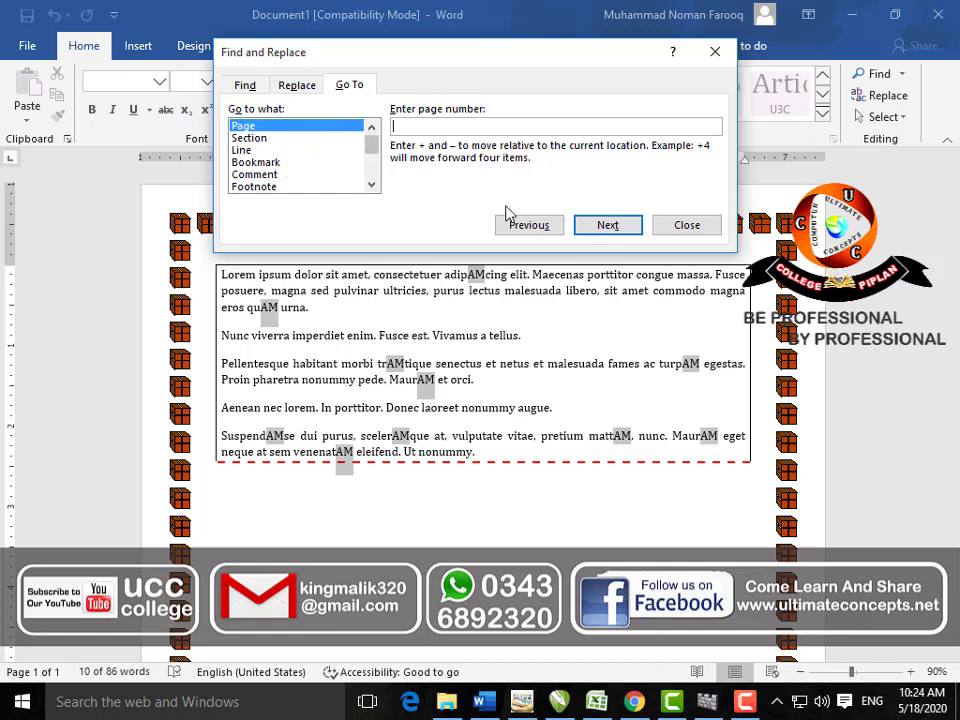
{"action": "left_click", "coordinate": [686, 224]}
{"action": "left_click", "coordinate": [432, 497]}
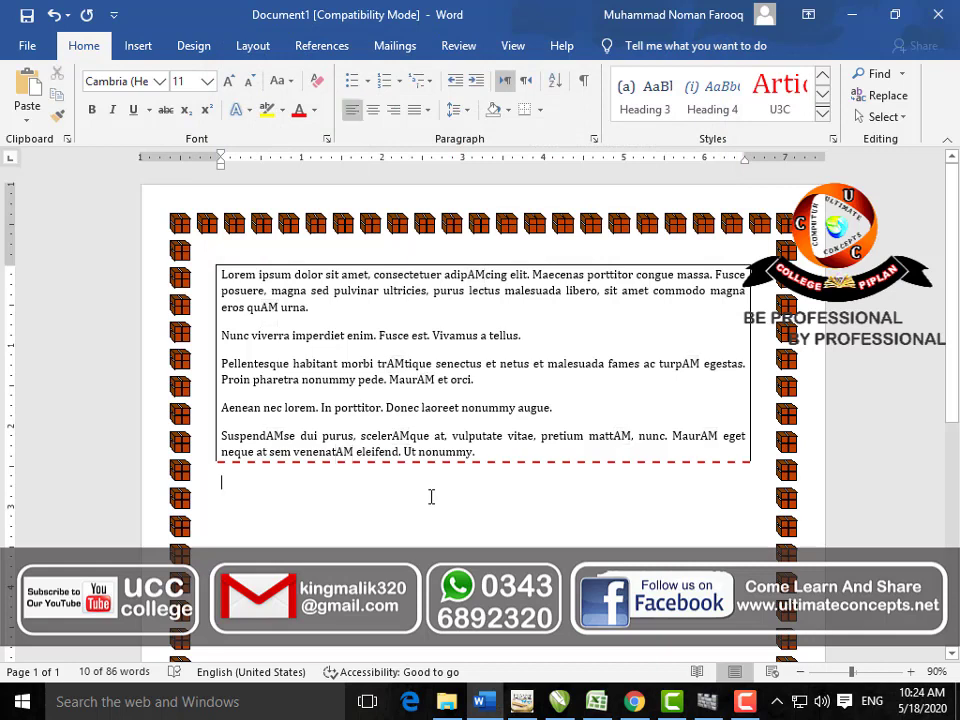
{"action": "scroll", "coordinate": [432, 497], "scroll_direction": "down", "scroll_amount": 15}
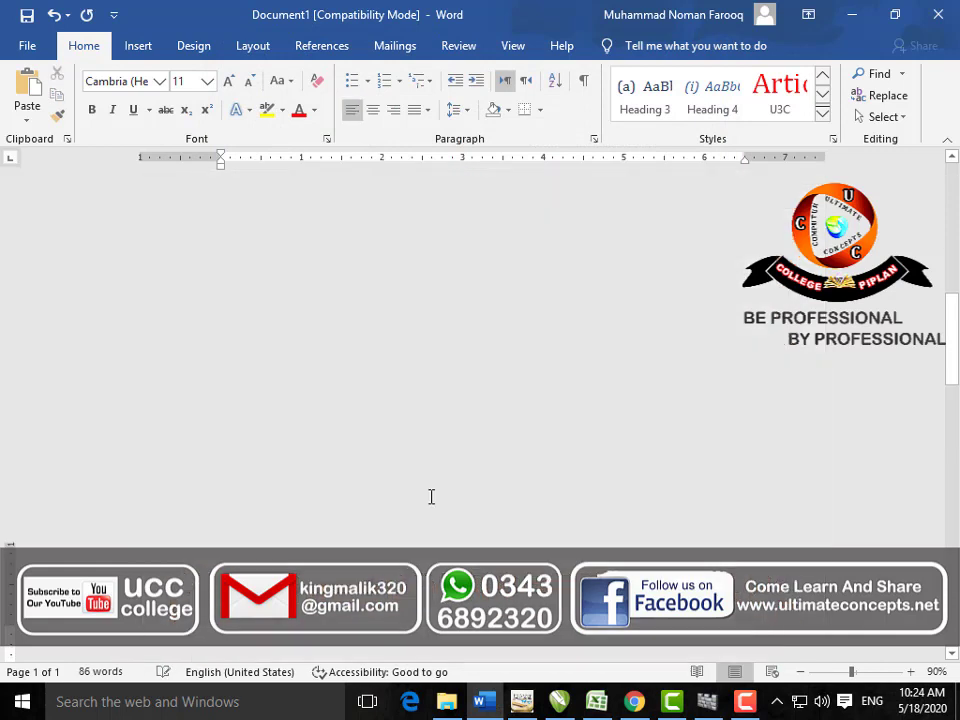
{"action": "key", "text": "ctrl+Return"}
{"action": "key", "text": "ctrl+Return"}
{"action": "key", "text": "ctrl+Return"}
{"action": "key", "text": "ctrl+Return"}
{"action": "key", "text": "ctrl+Return"}
{"action": "key", "text": "ctrl+Return"}
{"action": "key", "text": "ctrl+Return"}
{"action": "key", "text": "ctrl+Return"}
{"action": "key", "text": "ctrl+Return"}
{"action": "key", "text": "ctrl+Return"}
{"action": "key", "text": "ctrl+Return"}
{"action": "key", "text": "ctrl+Return"}
{"action": "key", "text": "ctrl+Return"}
{"action": "key", "text": "ctrl+Return"}
{"action": "key", "text": "ctrl+Return"}
{"action": "key", "text": "ctrl+Return"}
{"action": "key", "text": "ctrl+Return"}
{"action": "key", "text": "ctrl+Return"}
{"action": "key", "text": "ctrl+Return"}
{"action": "key", "text": "ctrl+Return"}
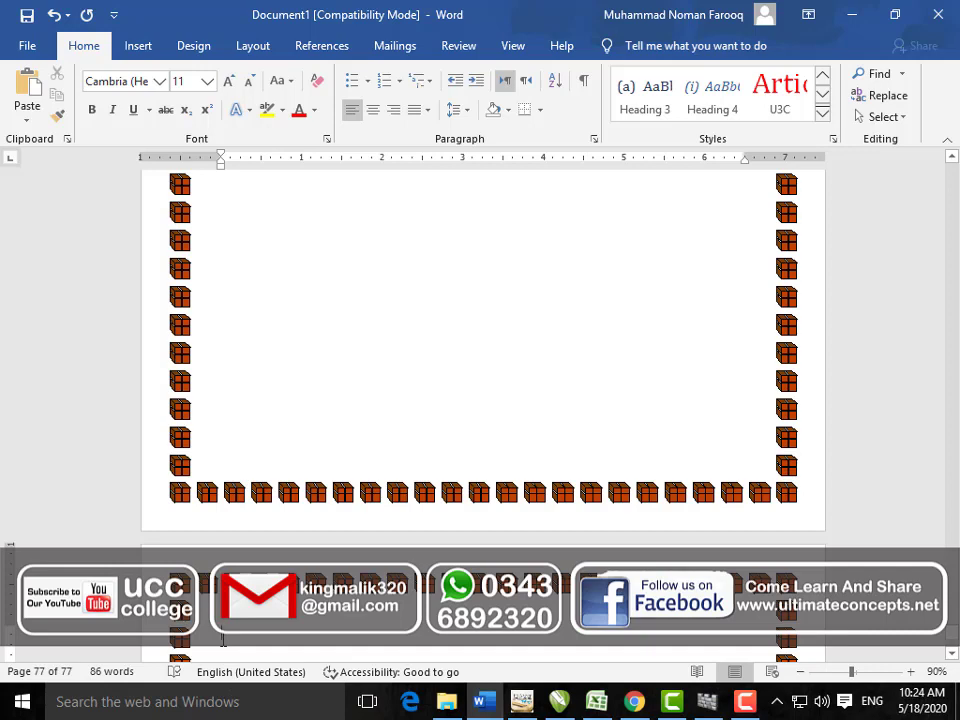
{"action": "key", "text": "ctrl+g"}
{"action": "type", "text": "1"}
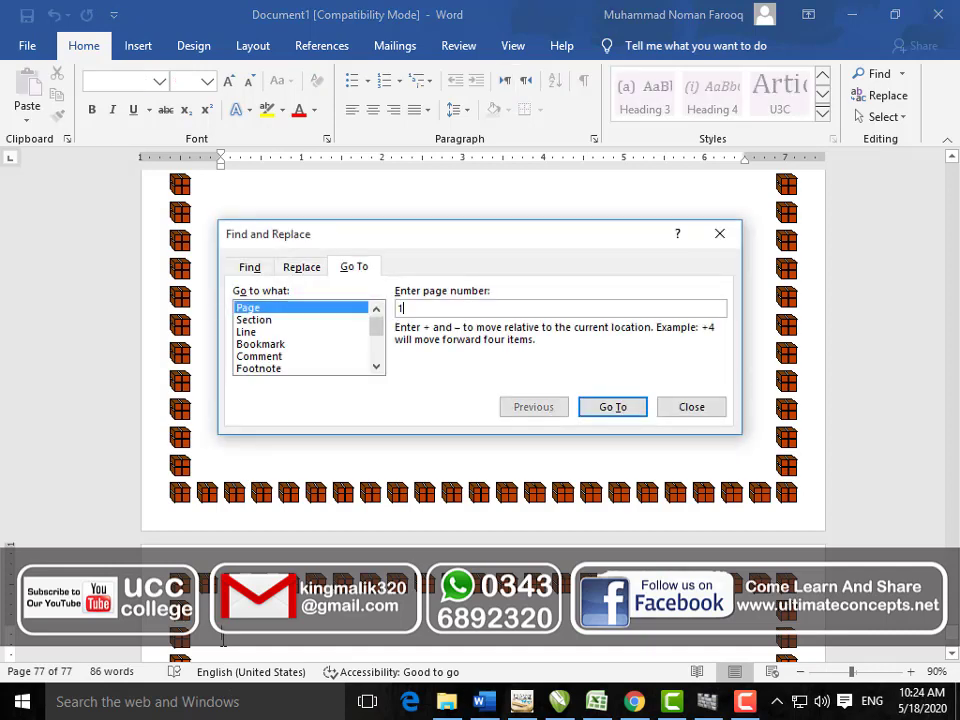
{"action": "key", "text": "Return"}
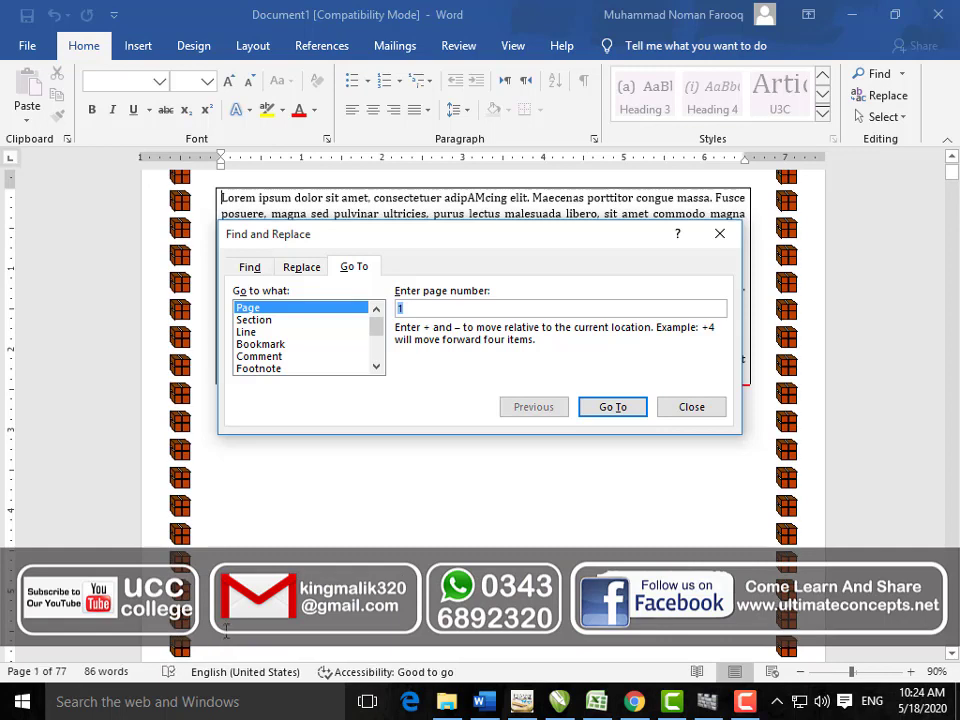
{"action": "left_click", "coordinate": [677, 406]}
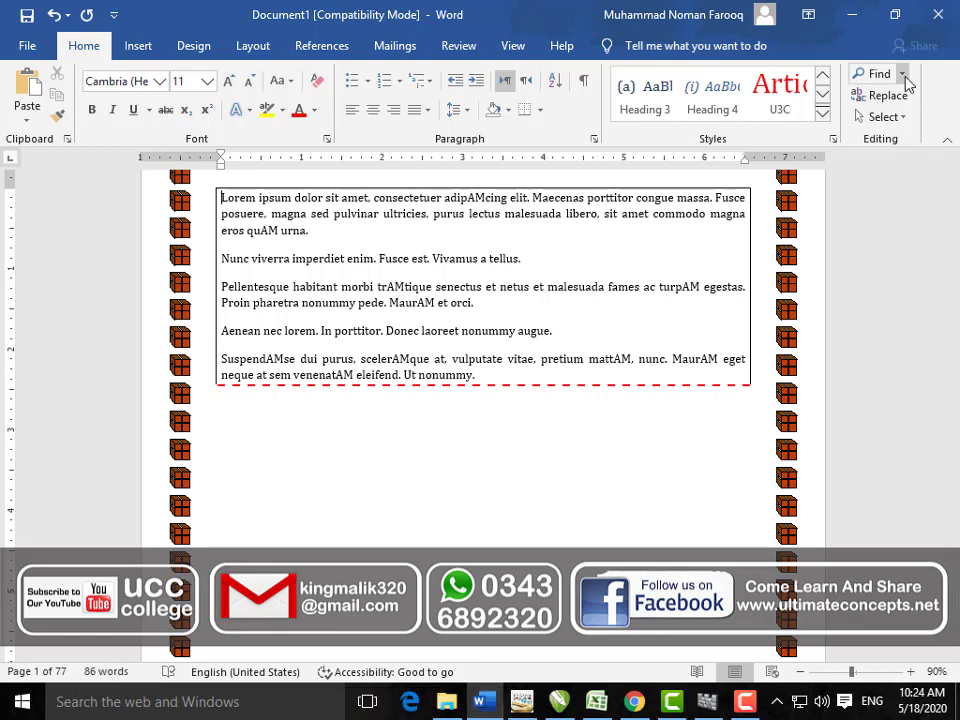
Step: Select the whole document, then open the Selection pane from the Select menu
{"action": "left_click", "coordinate": [909, 117]}
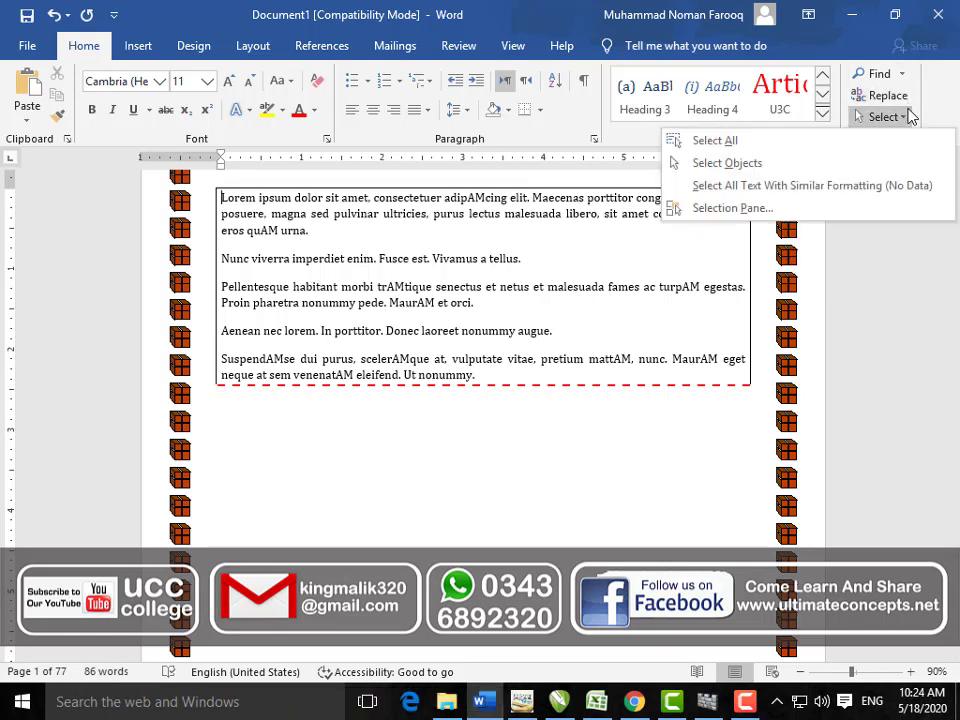
{"action": "left_click", "coordinate": [893, 142]}
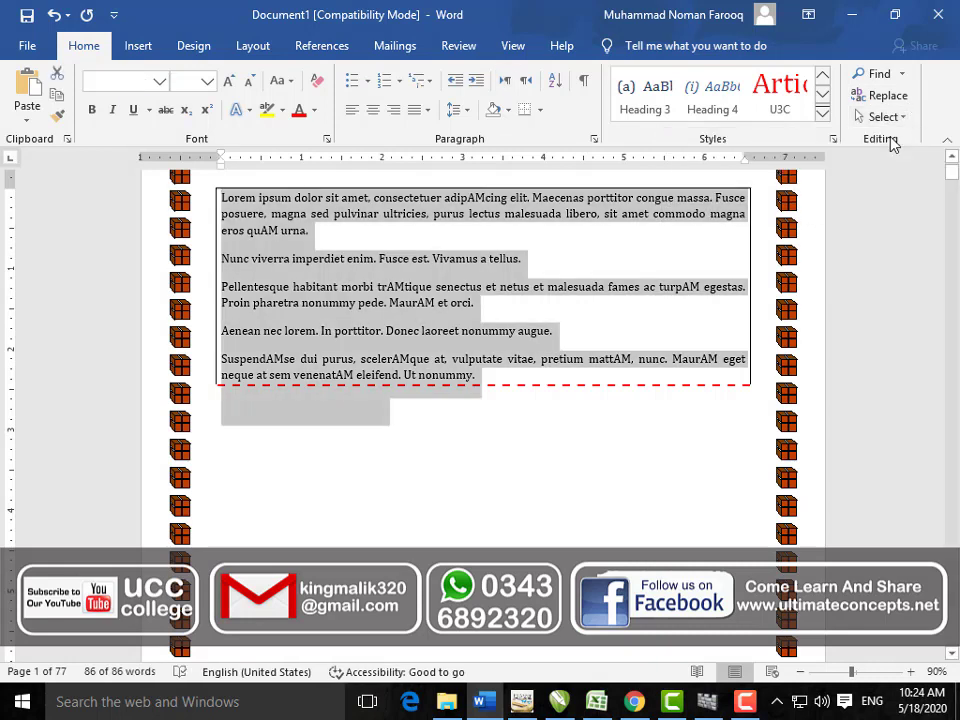
{"action": "left_click", "coordinate": [904, 118]}
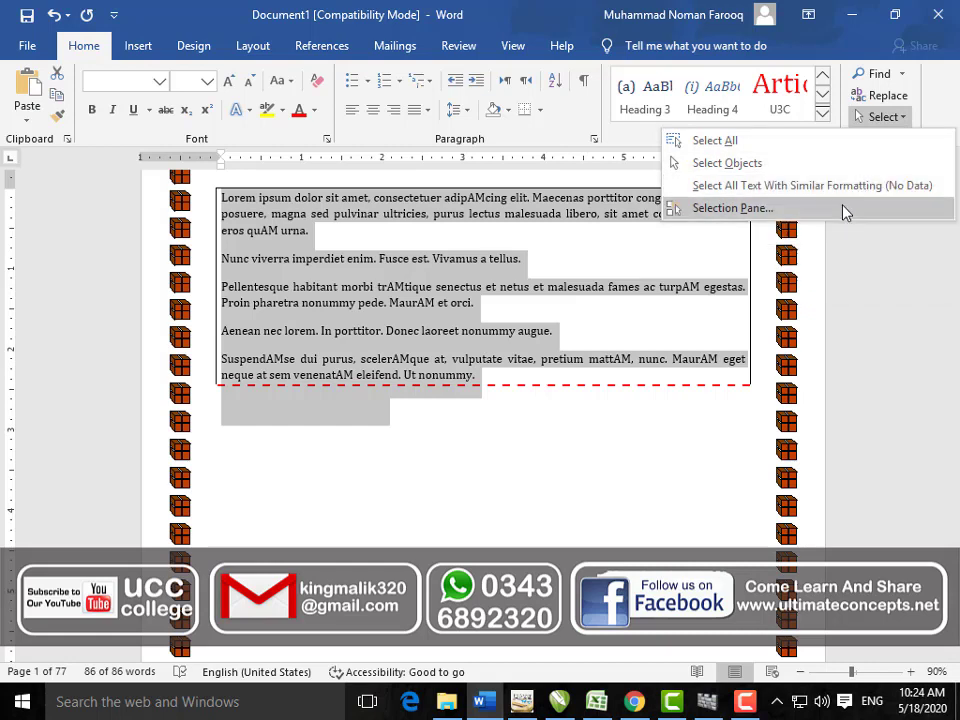
{"action": "left_click", "coordinate": [846, 208]}
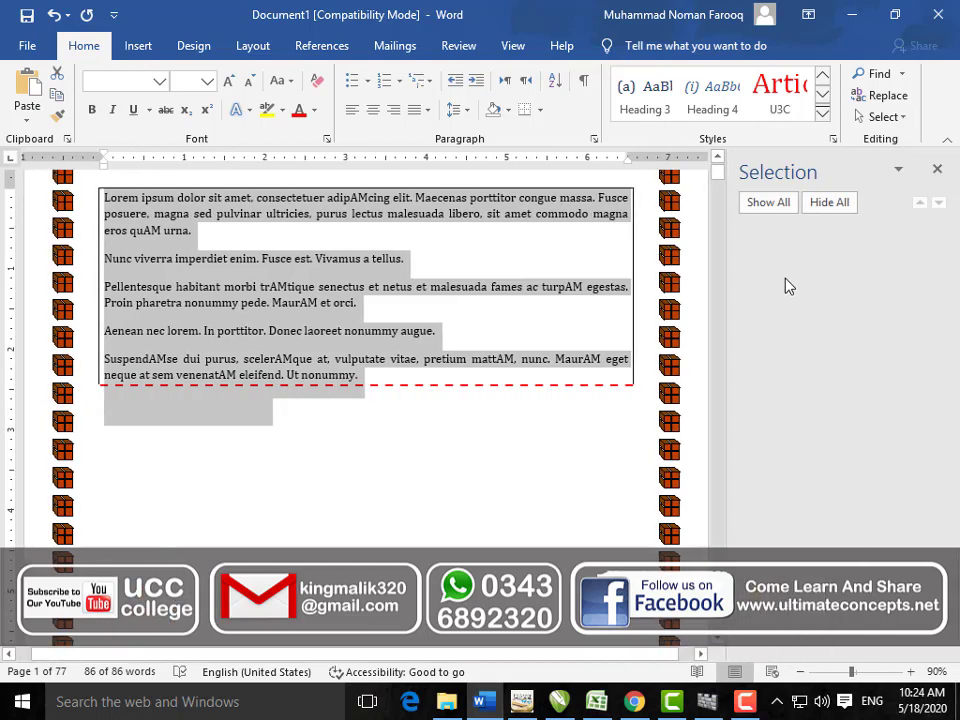
Step: Reselect the text box paragraphs and the line below
{"action": "left_click", "coordinate": [497, 452]}
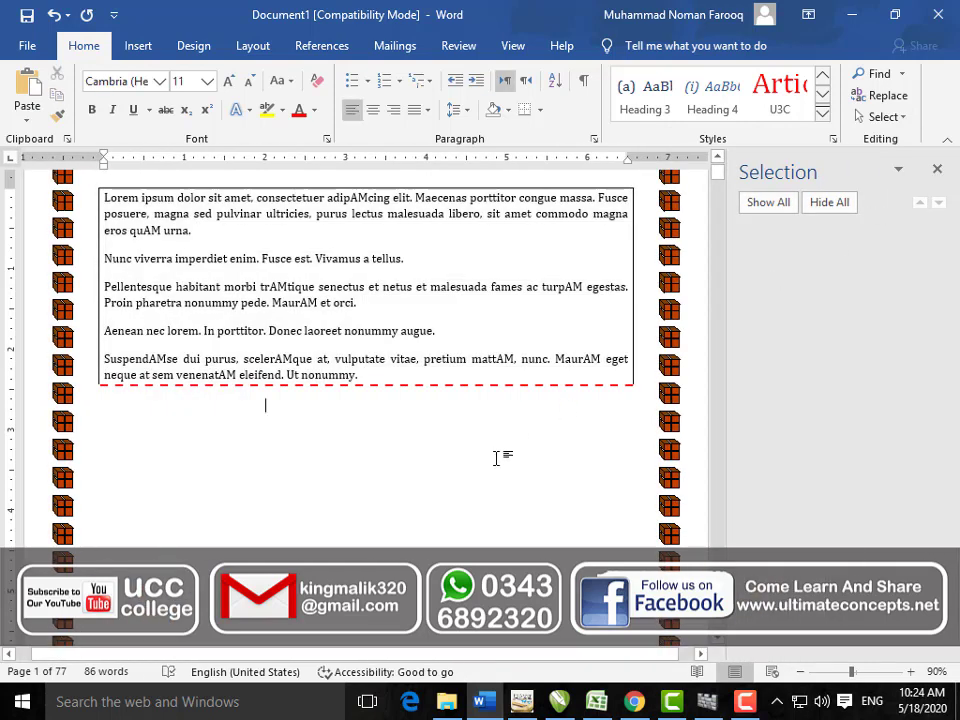
{"action": "left_click_drag", "start_coordinate": [476, 420], "coordinate": [106, 197]}
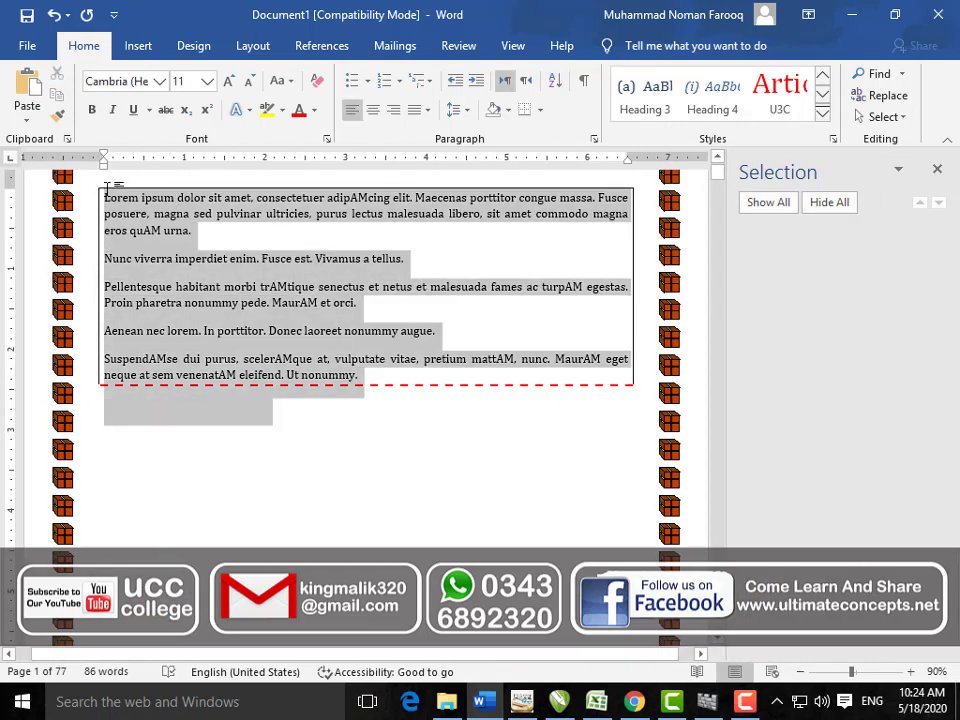
{"action": "left_click", "coordinate": [393, 413]}
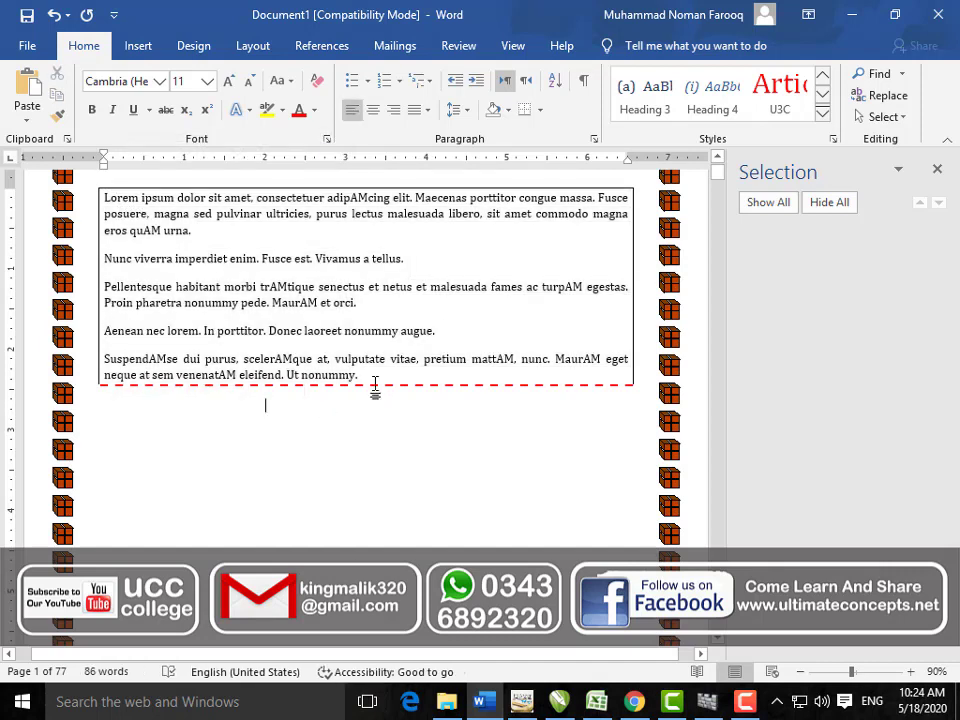
{"action": "left_click_drag", "start_coordinate": [376, 399], "coordinate": [54, 172]}
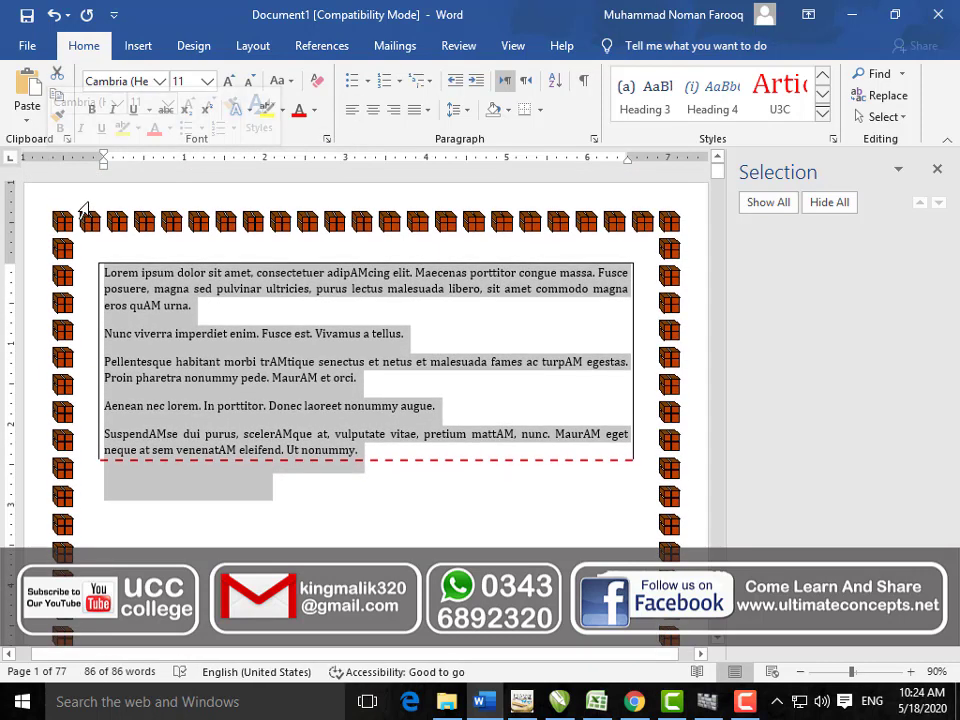
Step: Delete the text box and draw a rectangle and an isosceles triangle
{"action": "key", "text": "Delete"}
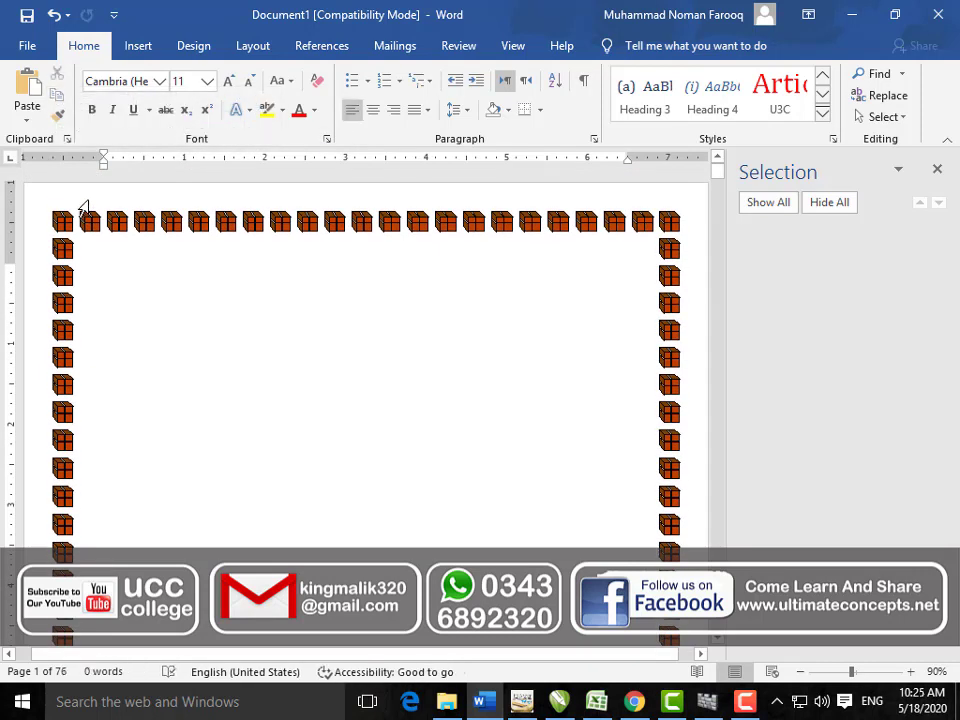
{"action": "left_click", "coordinate": [137, 45]}
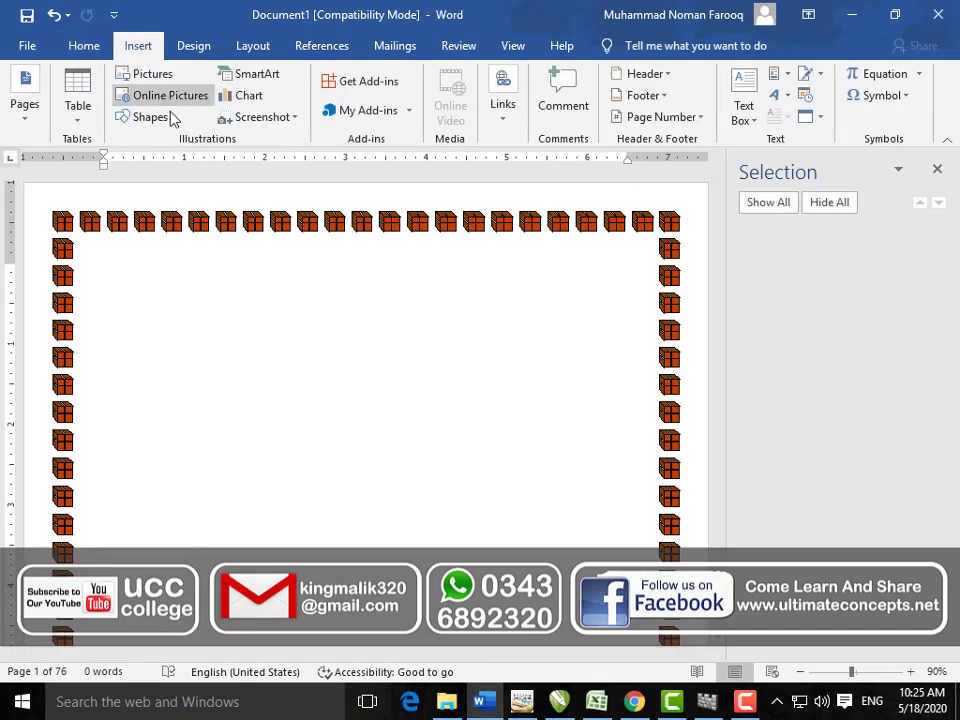
{"action": "left_click", "coordinate": [160, 117]}
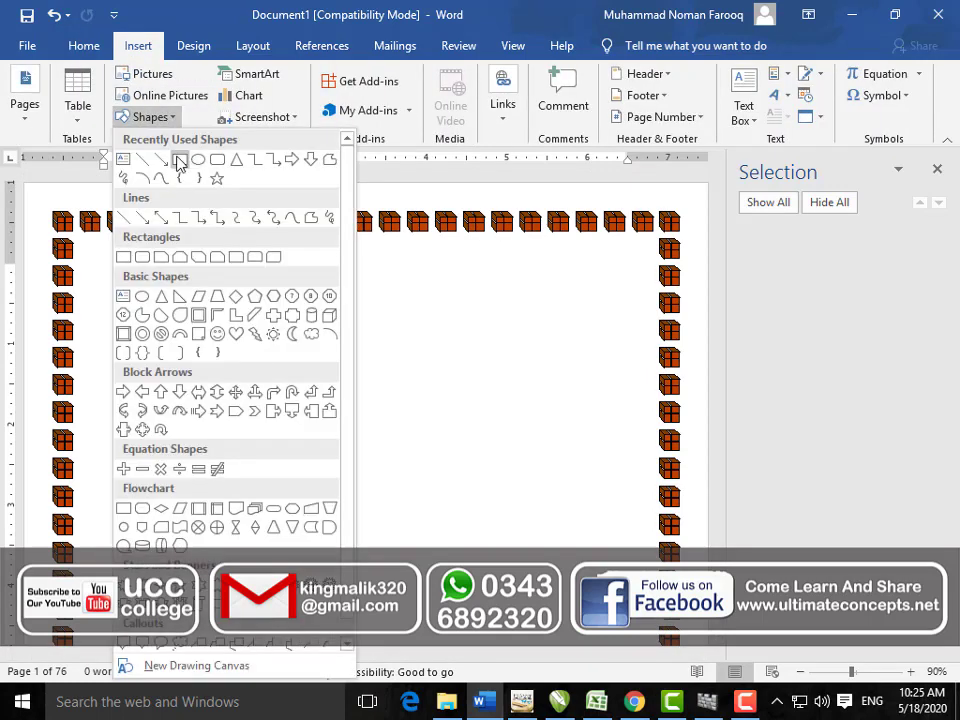
{"action": "left_click", "coordinate": [179, 160]}
{"action": "left_click_drag", "start_coordinate": [153, 281], "coordinate": [262, 369]}
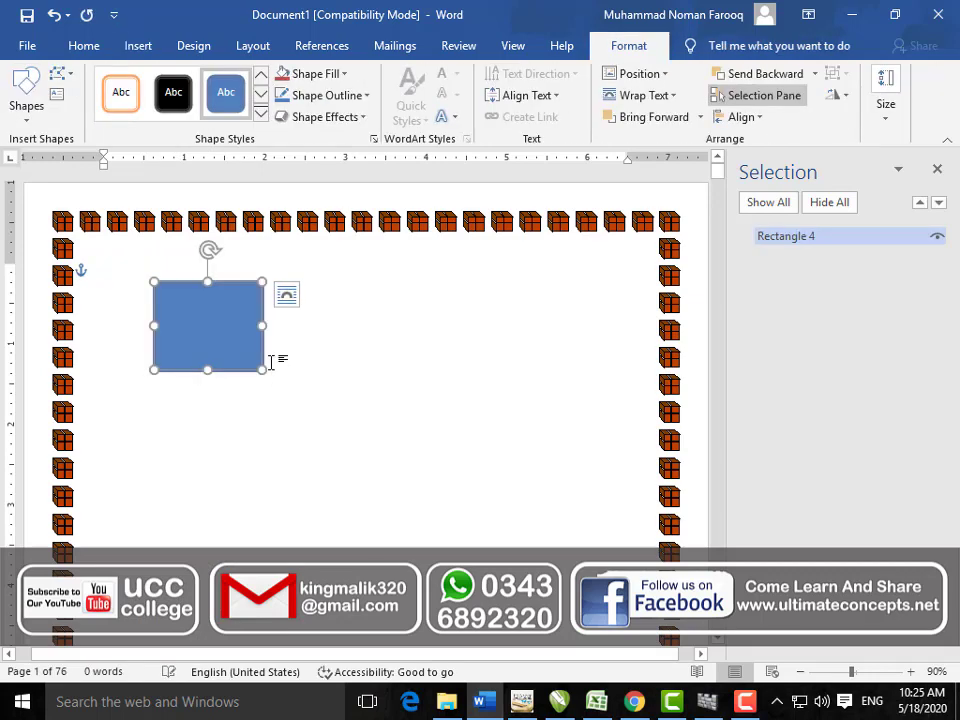
{"action": "left_click", "coordinate": [28, 110]}
{"action": "left_click", "coordinate": [131, 160]}
{"action": "left_click_drag", "start_coordinate": [374, 350], "coordinate": [484, 462]}
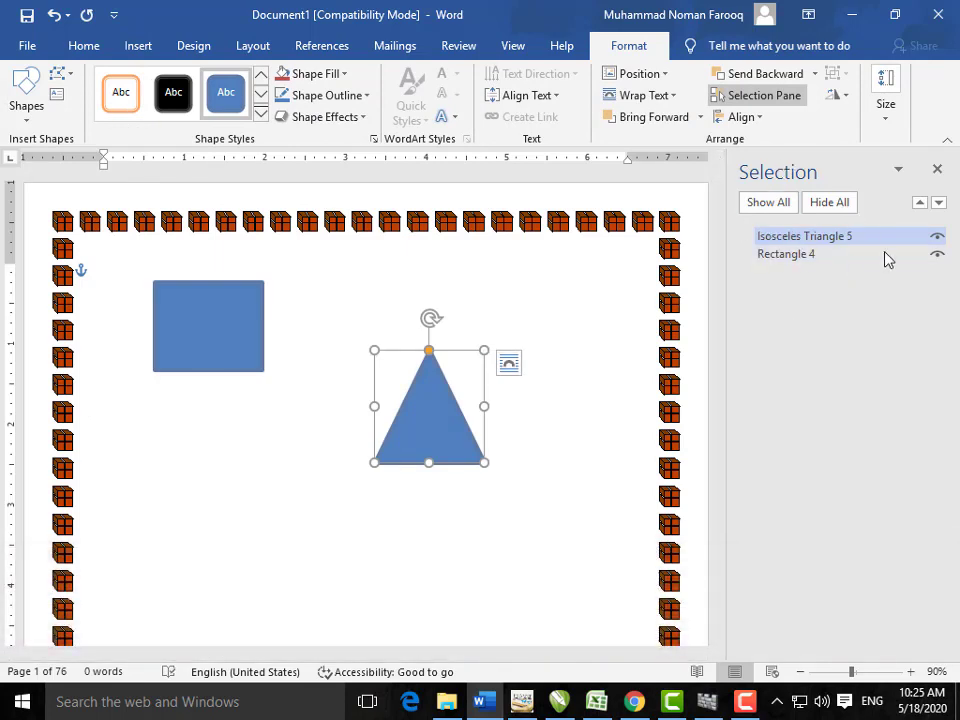
Step: Hide and reshow the triangle and rectangle in the Selection pane, then close it
{"action": "left_click", "coordinate": [937, 237]}
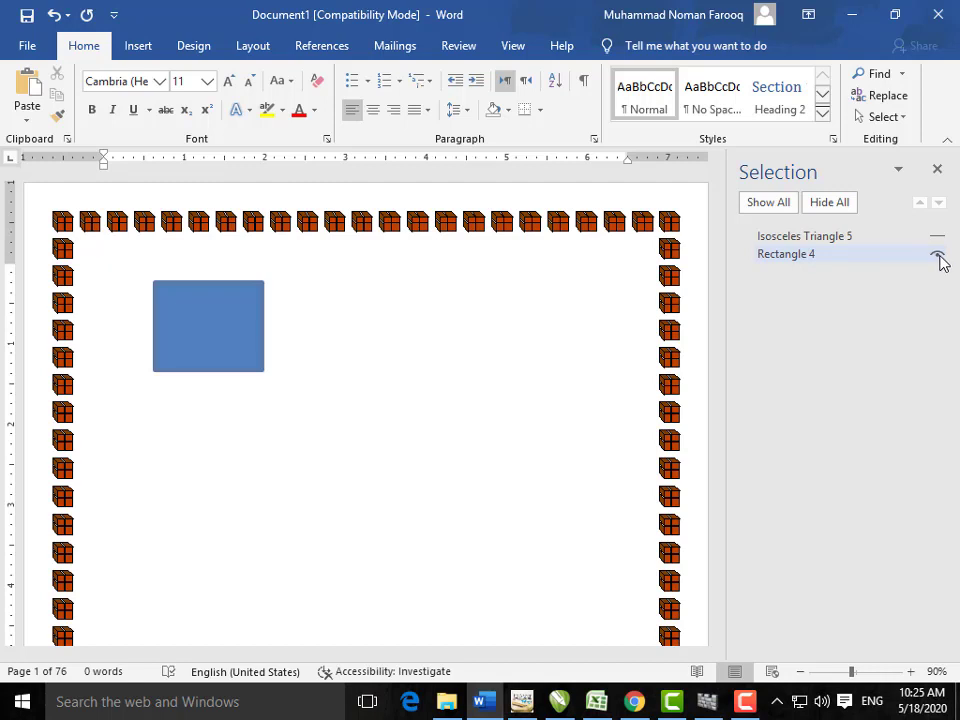
{"action": "left_click", "coordinate": [937, 255]}
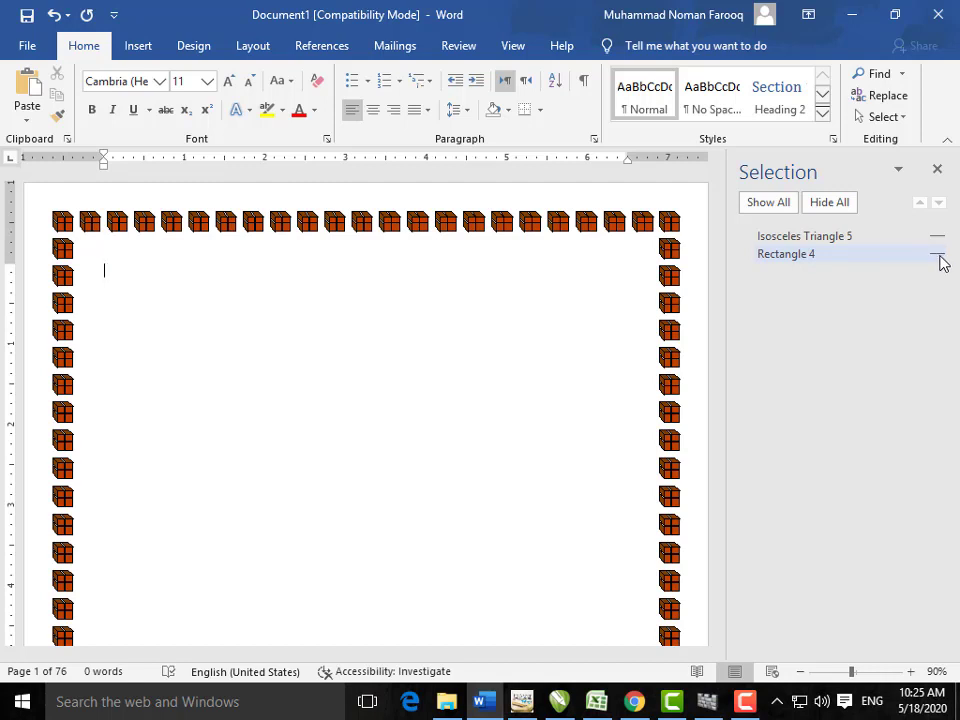
{"action": "left_click", "coordinate": [937, 255]}
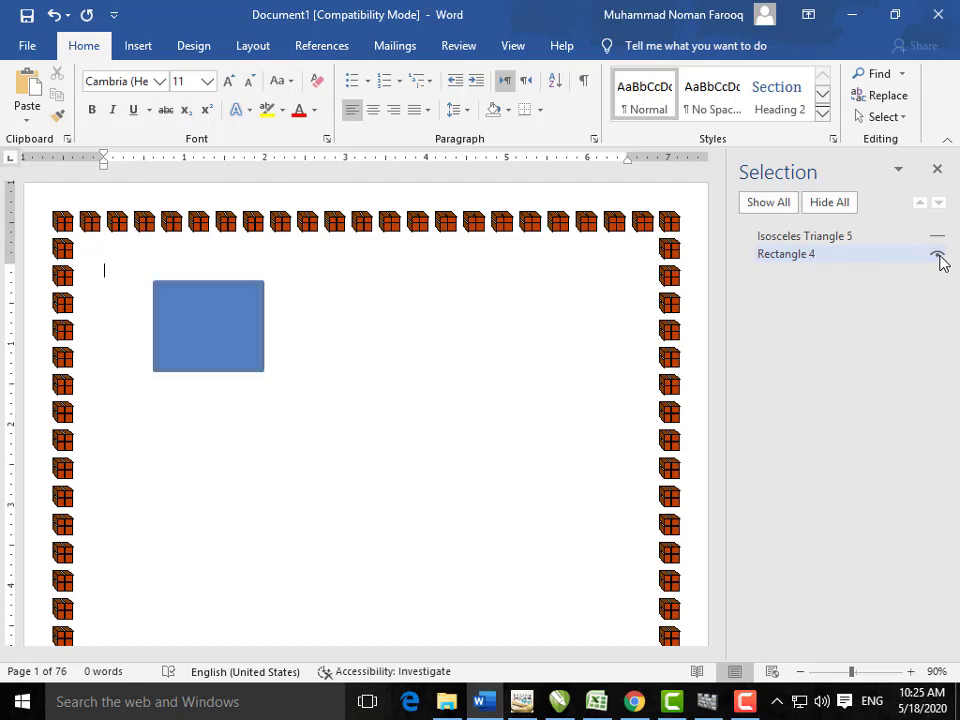
{"action": "left_click", "coordinate": [938, 238]}
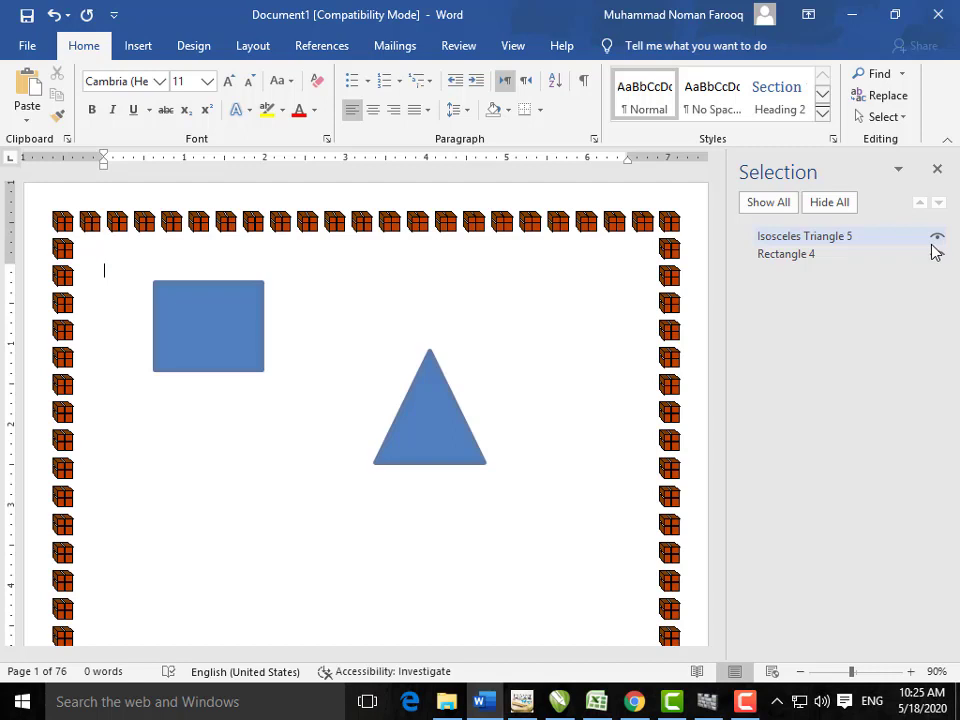
{"action": "left_click", "coordinate": [938, 173]}
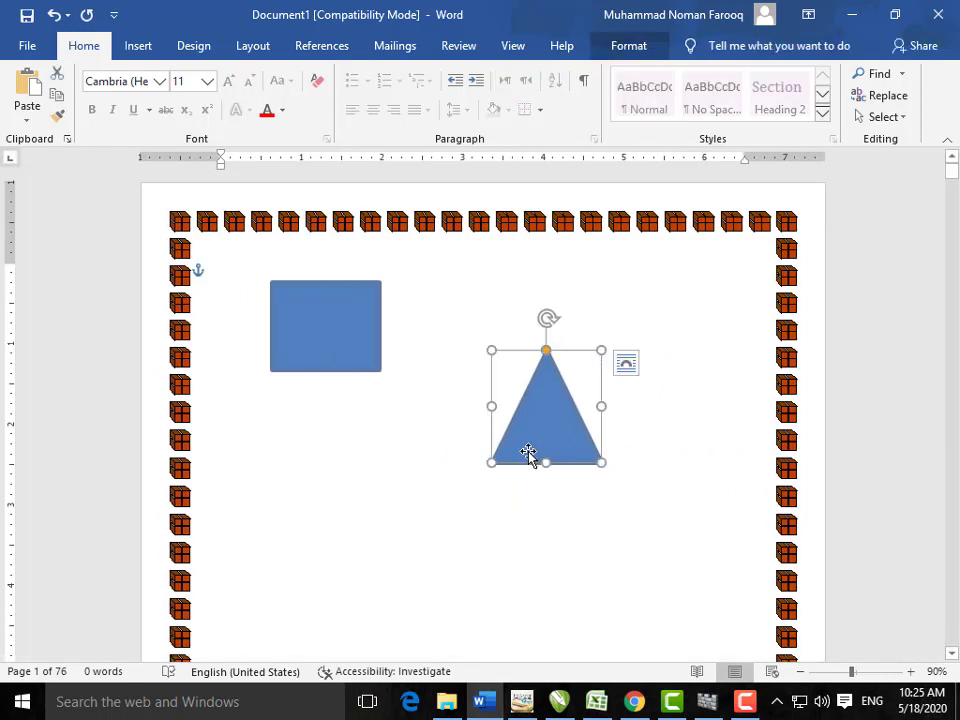
Step: Delete the triangle and the blue rectangle
{"action": "key", "text": "Delete"}
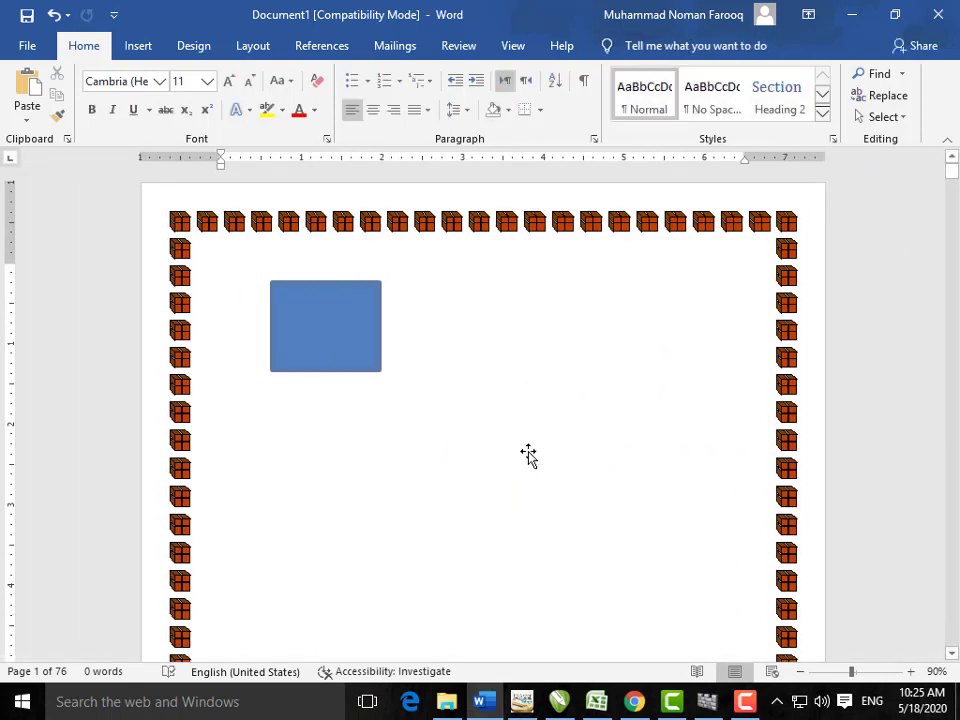
{"action": "left_click", "coordinate": [362, 366]}
{"action": "key", "text": "Delete"}
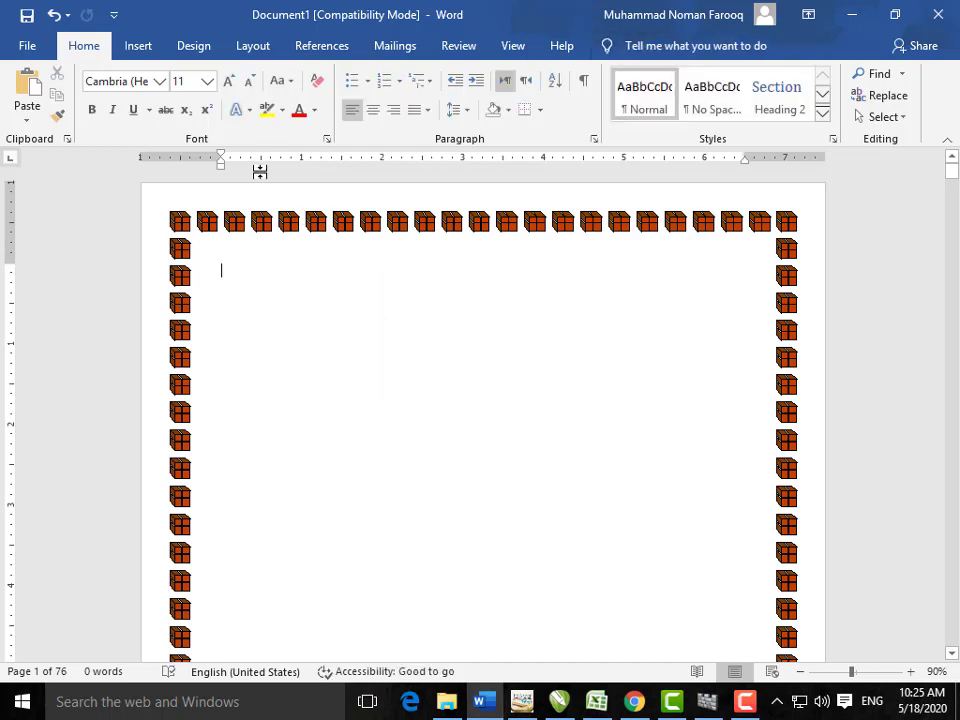
{"action": "left_click", "coordinate": [140, 47]}
Step: Insert the Whisp cover page with date, title and subtitle placeholders
{"action": "left_click", "coordinate": [36, 120]}
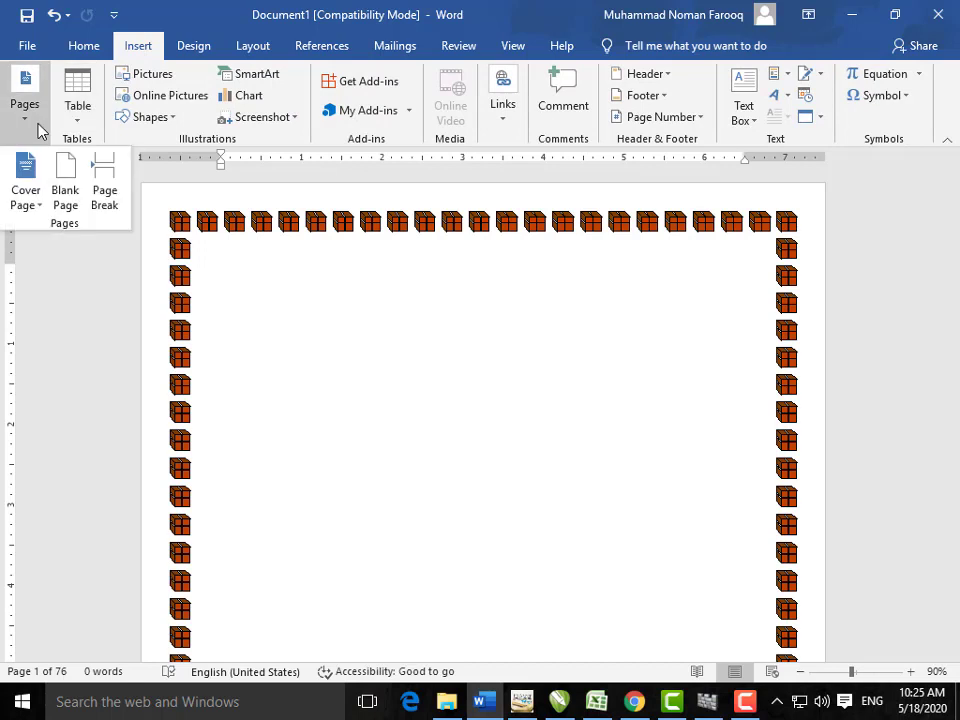
{"action": "left_click", "coordinate": [40, 208]}
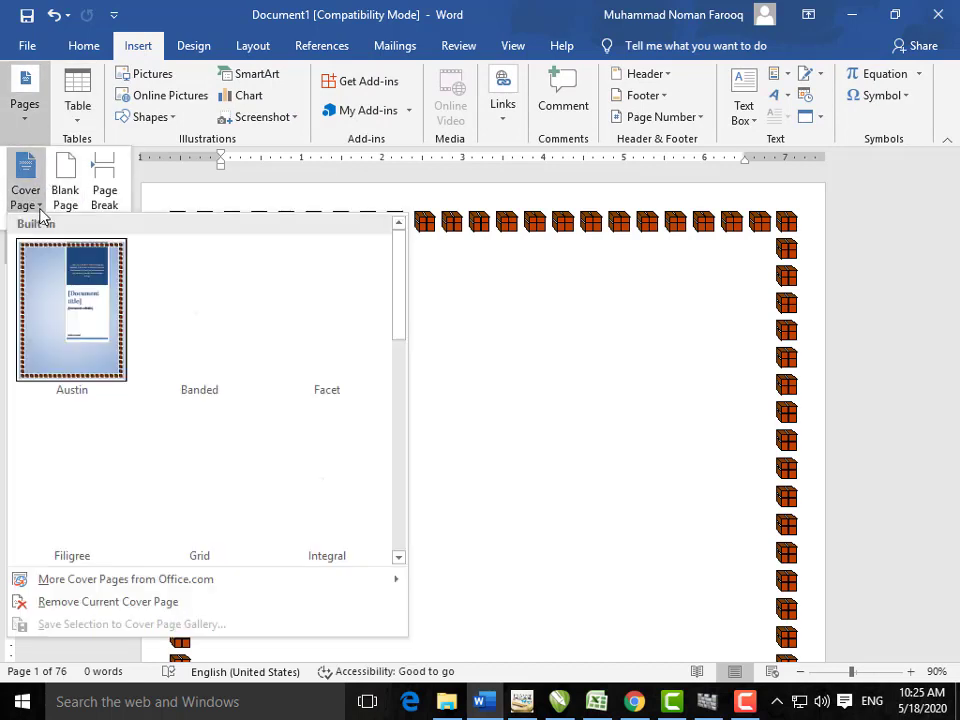
{"action": "scroll", "coordinate": [180, 440], "scroll_direction": "down", "scroll_amount": 5}
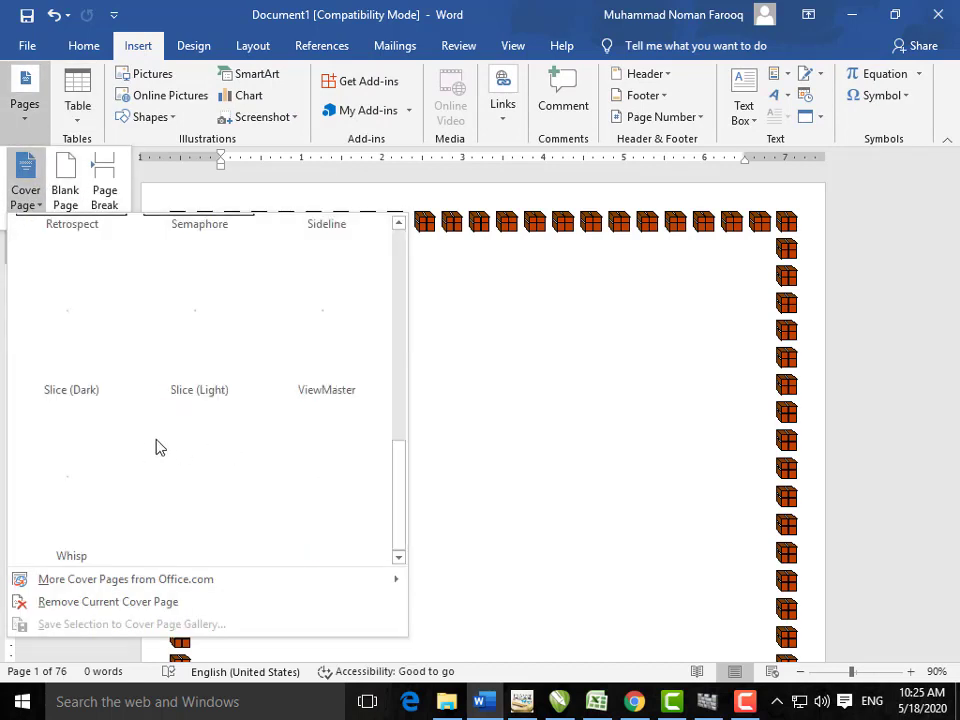
{"action": "left_click", "coordinate": [116, 456]}
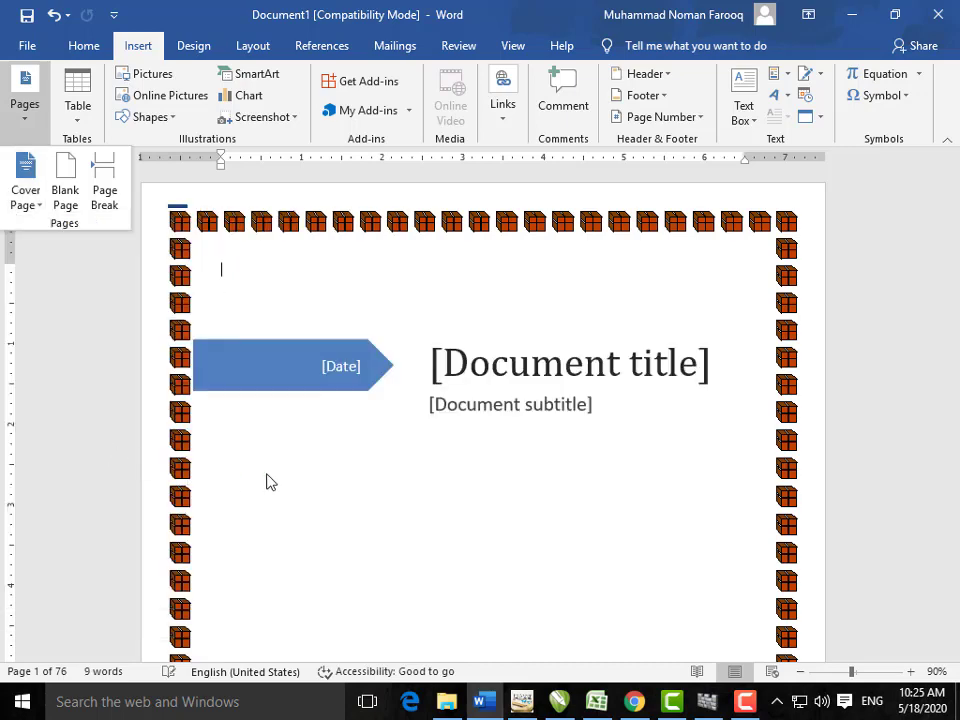
{"action": "scroll", "coordinate": [268, 482], "scroll_direction": "down", "scroll_amount": 5}
{"action": "scroll", "coordinate": [378, 460], "scroll_direction": "down", "scroll_amount": 5}
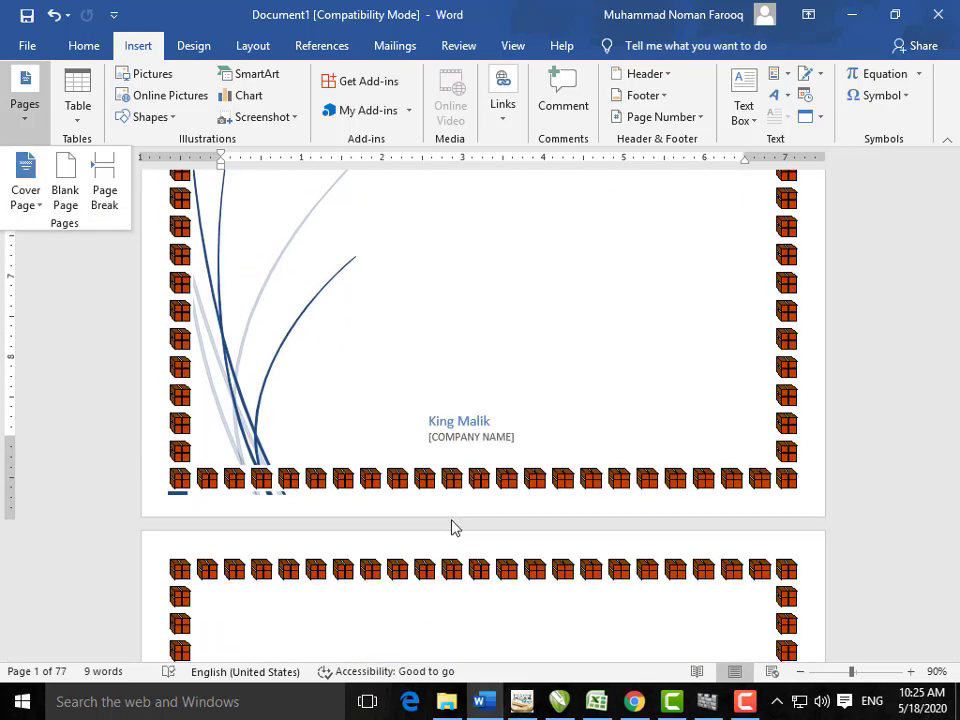
{"action": "scroll", "coordinate": [456, 525], "scroll_direction": "up", "scroll_amount": 3}
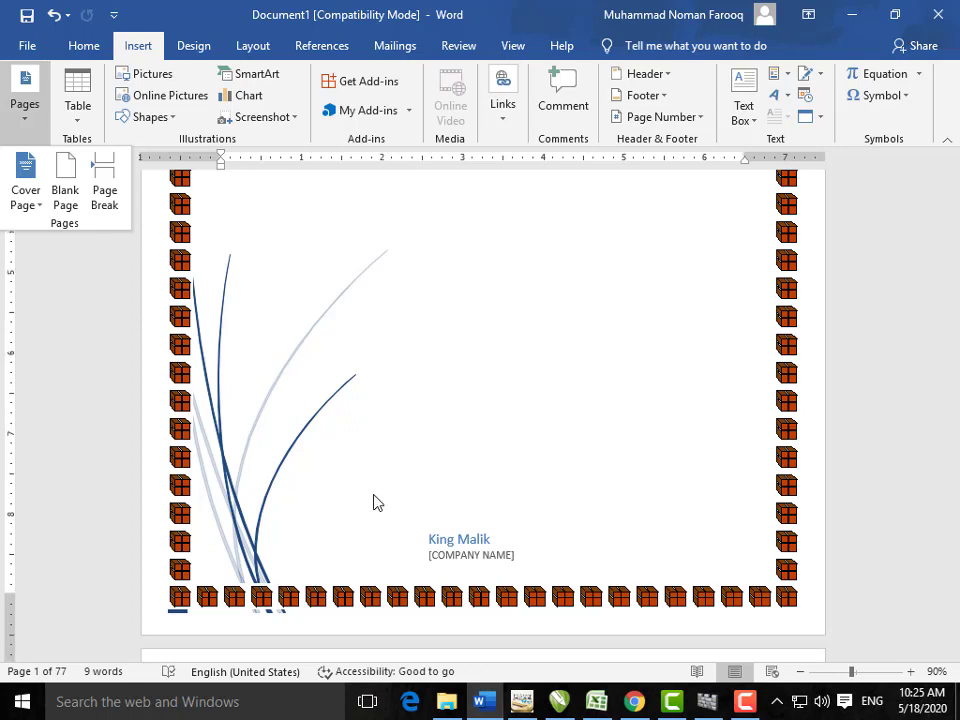
{"action": "scroll", "coordinate": [372, 500], "scroll_direction": "up", "scroll_amount": 5}
{"action": "scroll", "coordinate": [375, 495], "scroll_direction": "up", "scroll_amount": 3}
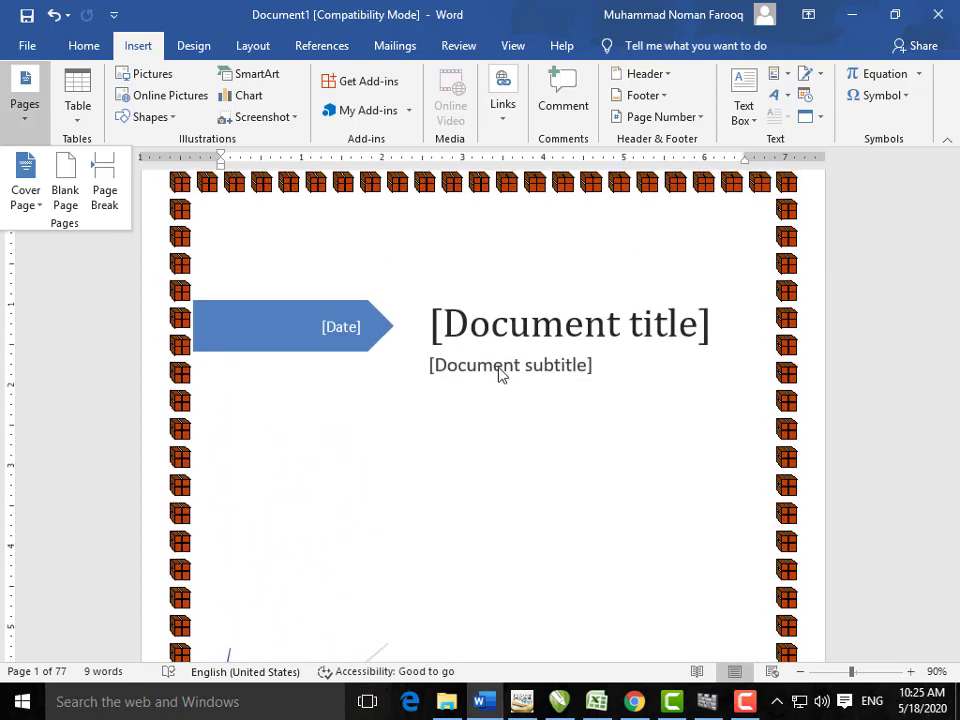
{"action": "left_click", "coordinate": [359, 345]}
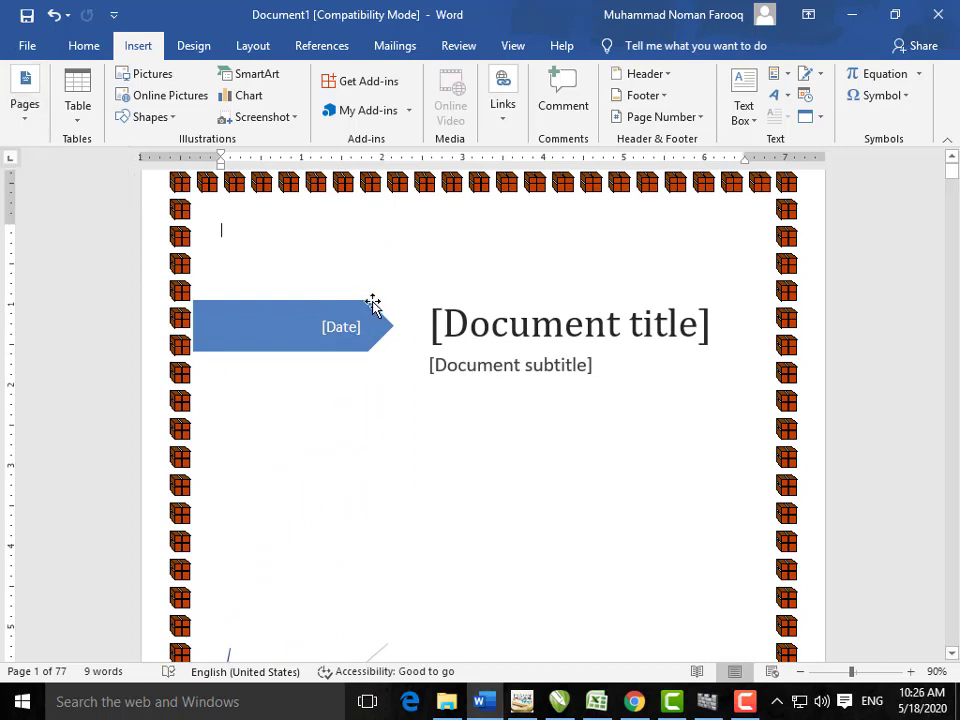
Step: Fill the cover page date banner red and enlarge it
{"action": "left_click", "coordinate": [371, 305]}
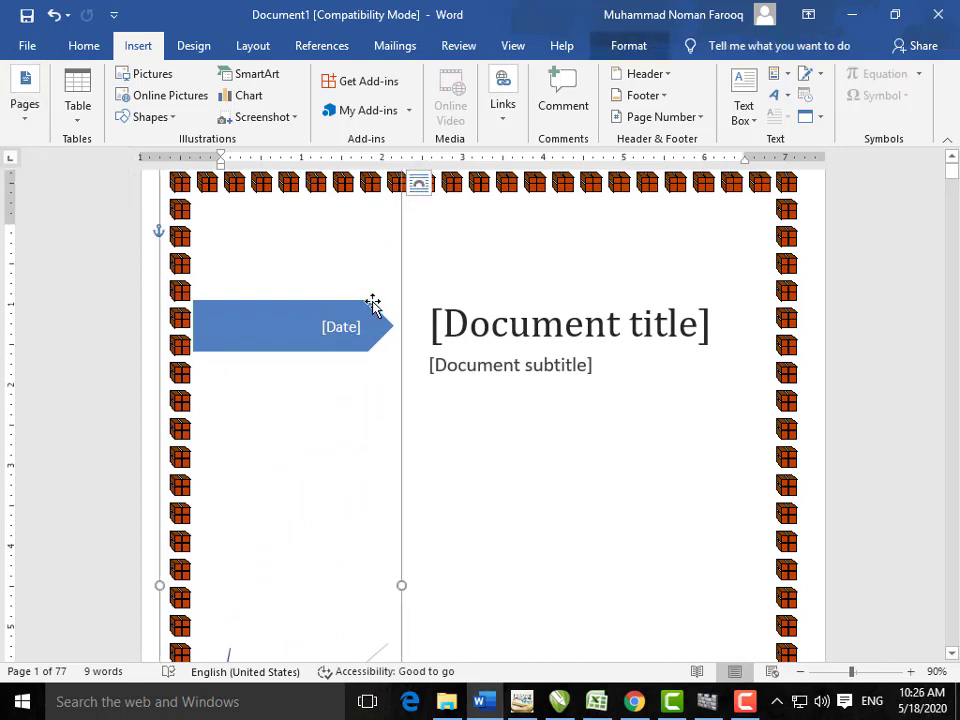
{"action": "left_click", "coordinate": [630, 46]}
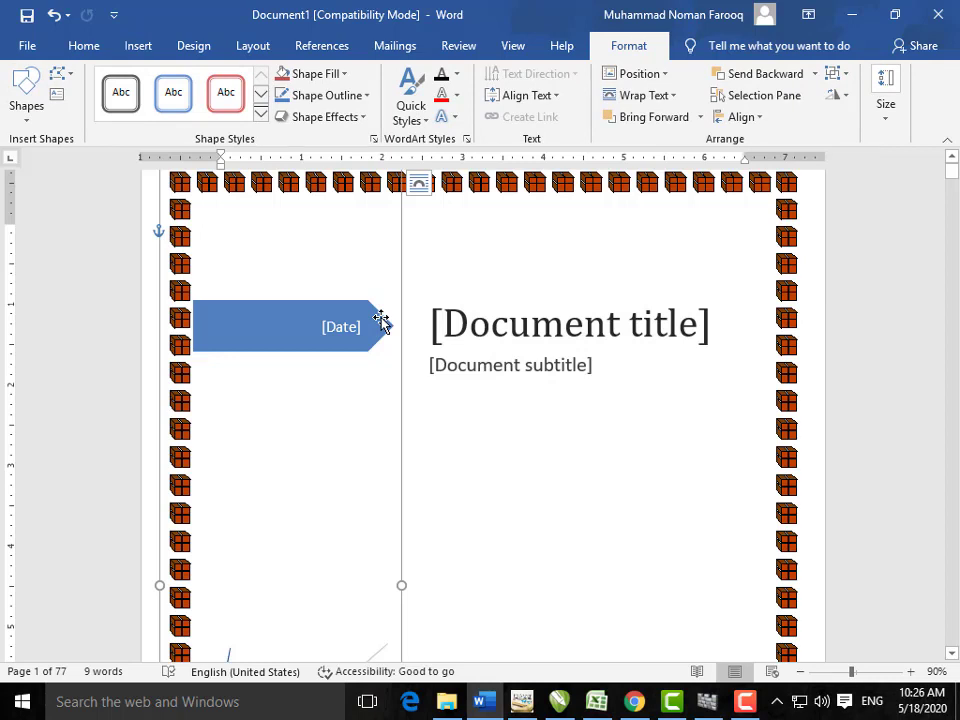
{"action": "left_click", "coordinate": [381, 321]}
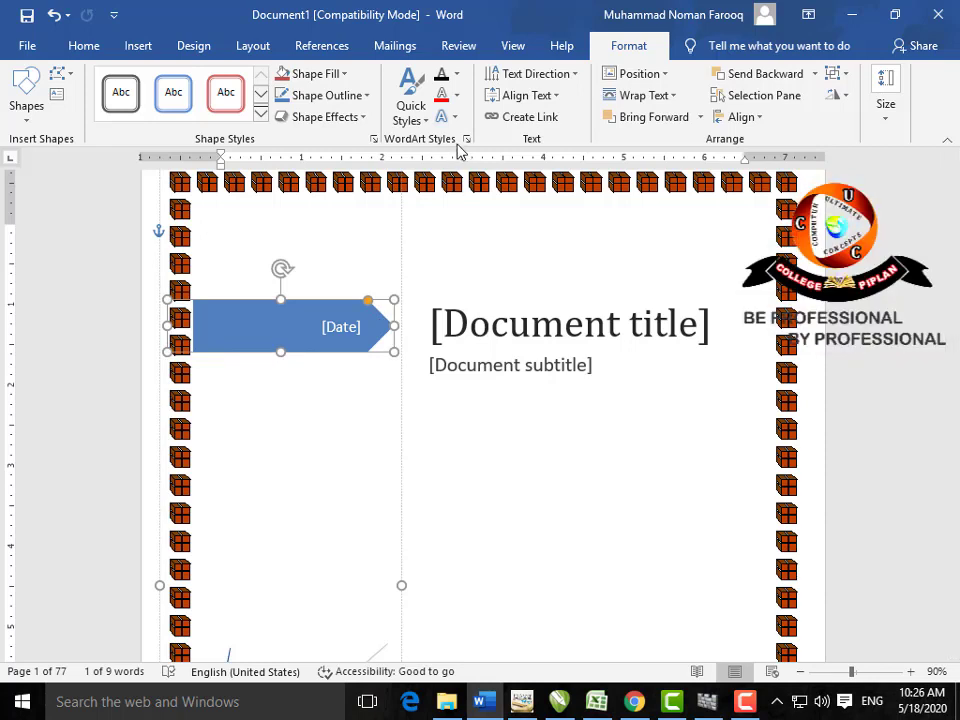
{"action": "left_click", "coordinate": [343, 74]}
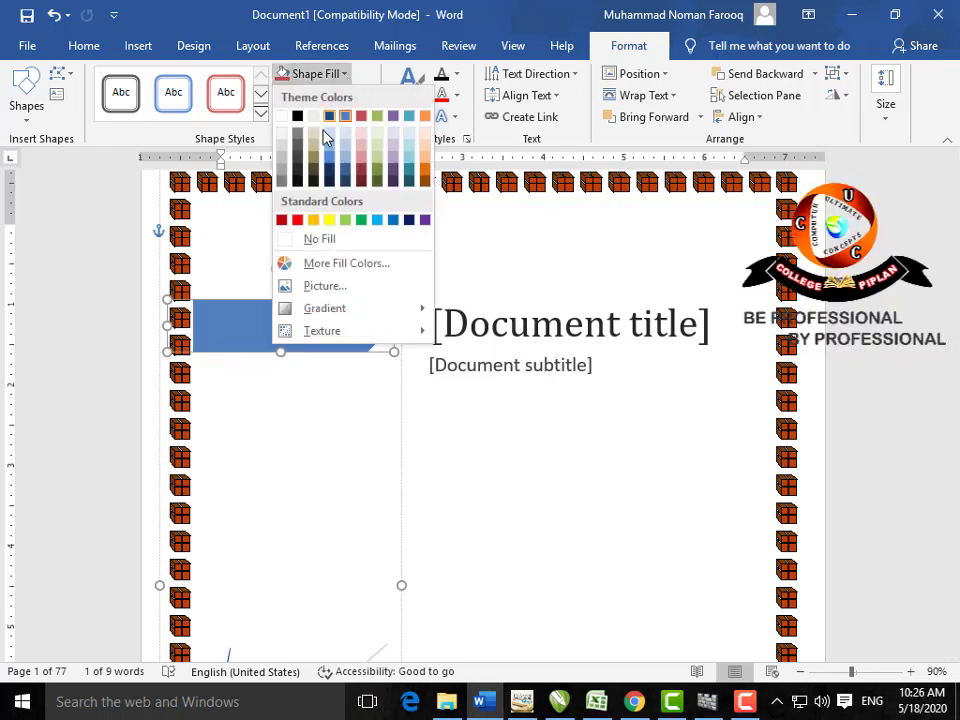
{"action": "left_click", "coordinate": [300, 220]}
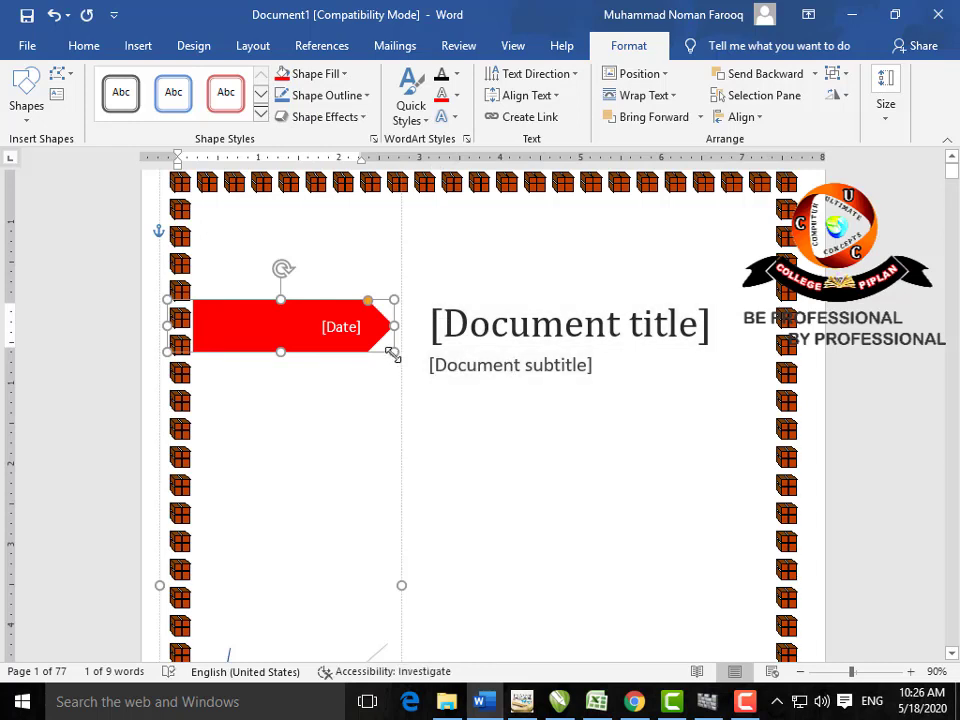
{"action": "left_click_drag", "start_coordinate": [392, 353], "coordinate": [489, 444]}
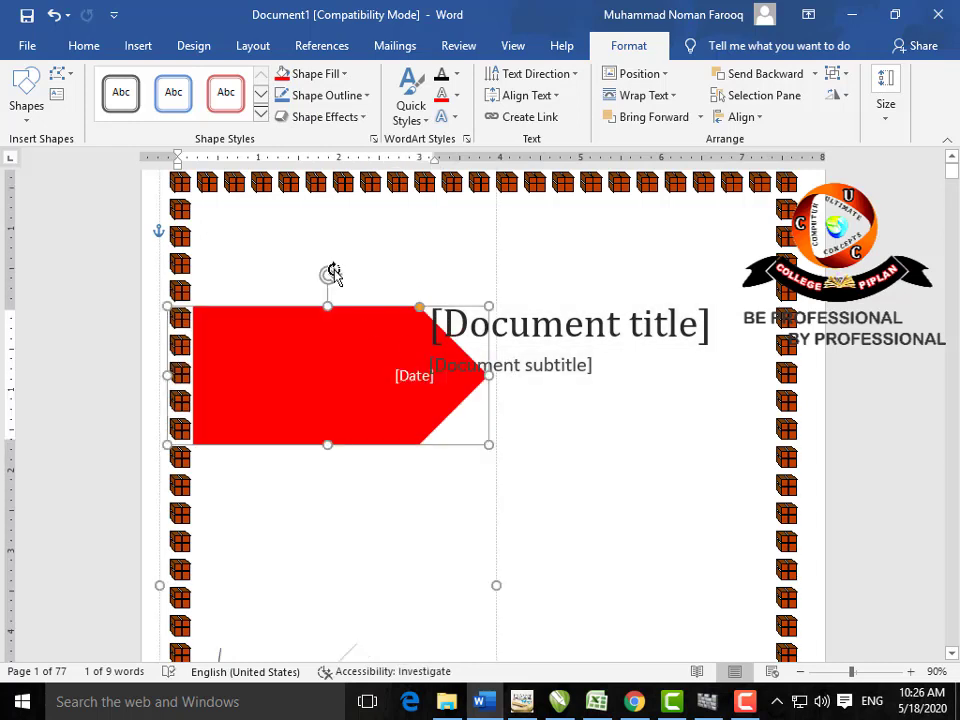
Step: Preview rotation options without rotating, delete the date banner, and select the title placeholder
{"action": "left_click", "coordinate": [836, 95]}
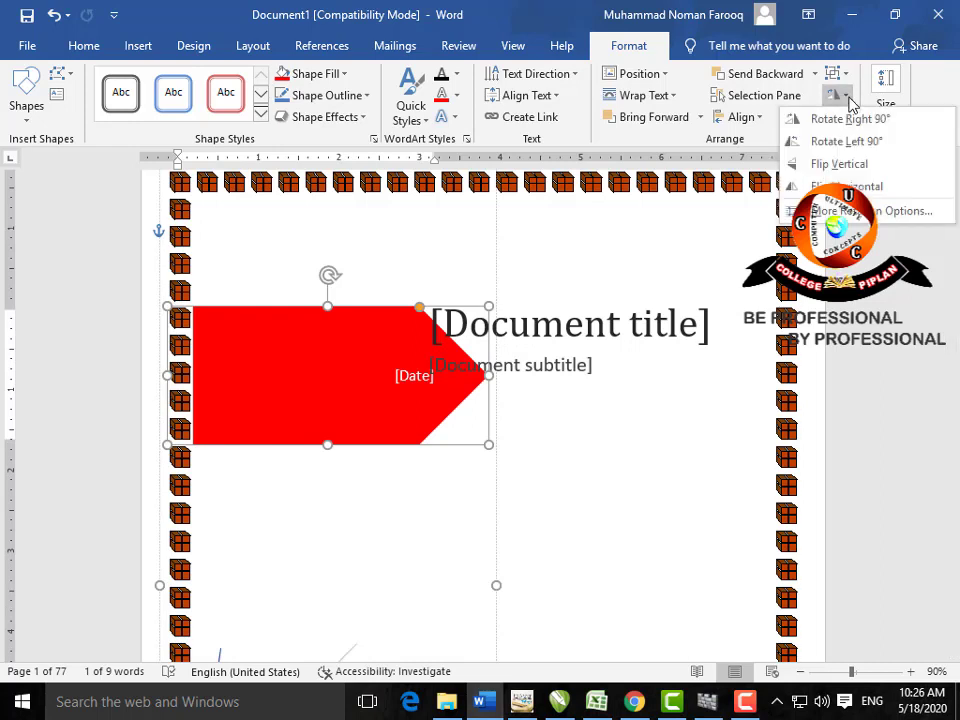
{"action": "left_click", "coordinate": [843, 141]}
{"action": "left_click", "coordinate": [559, 465]}
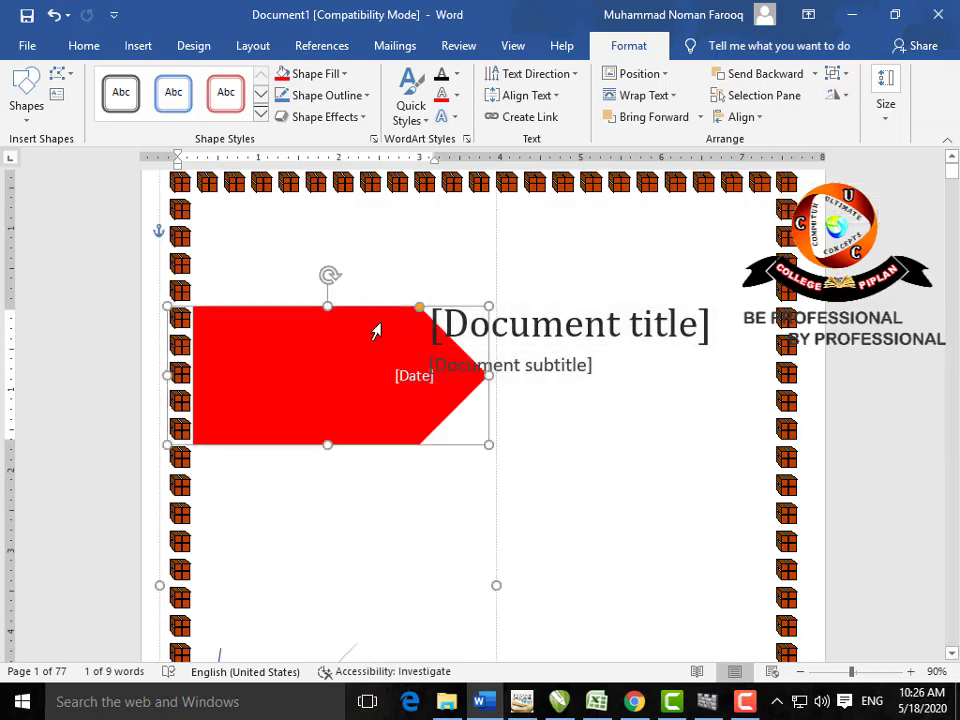
{"action": "key", "text": "Delete"}
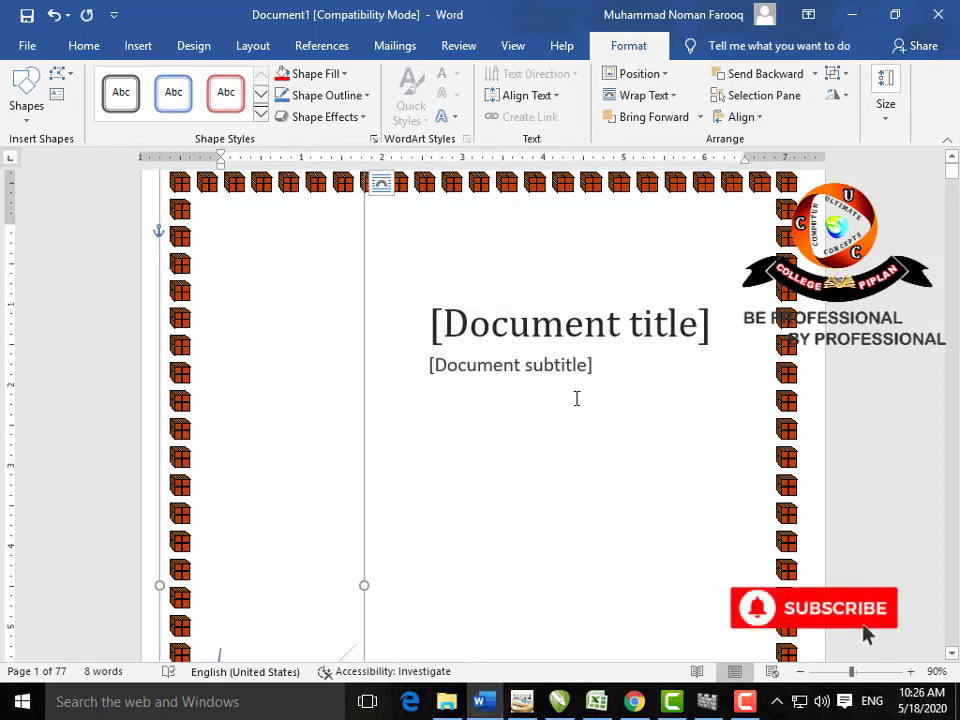
{"action": "left_click", "coordinate": [580, 325]}
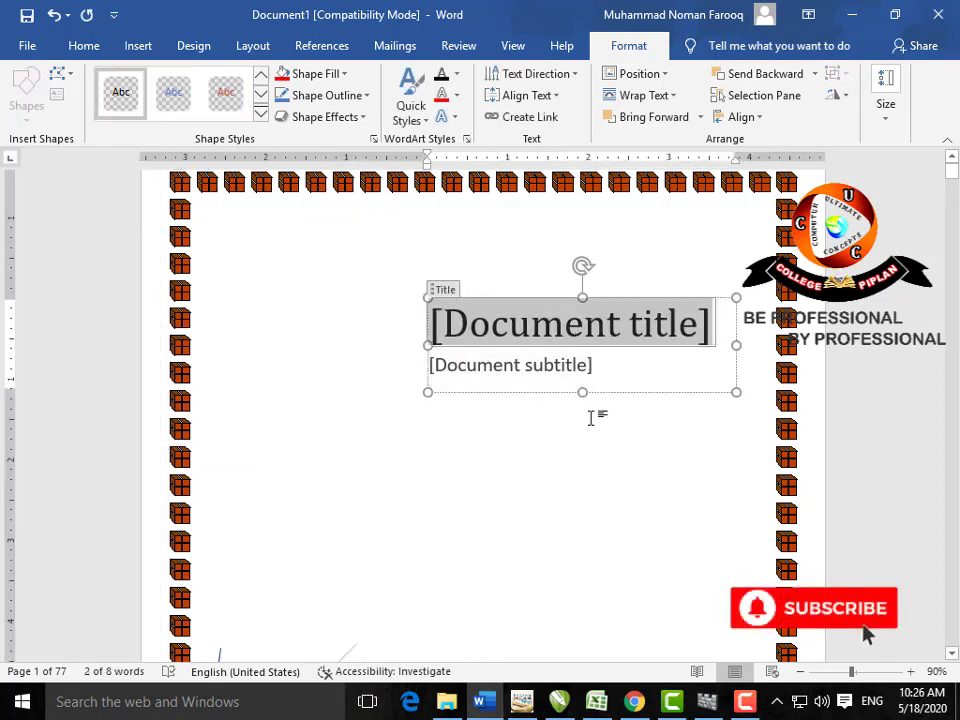
{"action": "scroll", "coordinate": [591, 418], "scroll_direction": "down", "scroll_amount": 6}
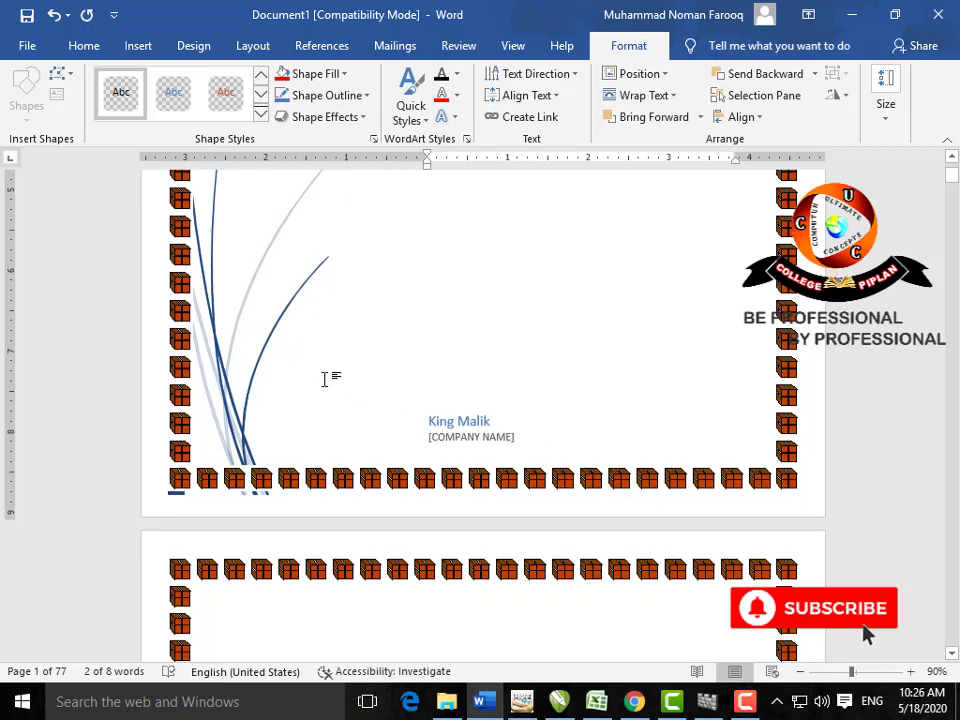
{"action": "scroll", "coordinate": [491, 358], "scroll_direction": "up", "scroll_amount": 5}
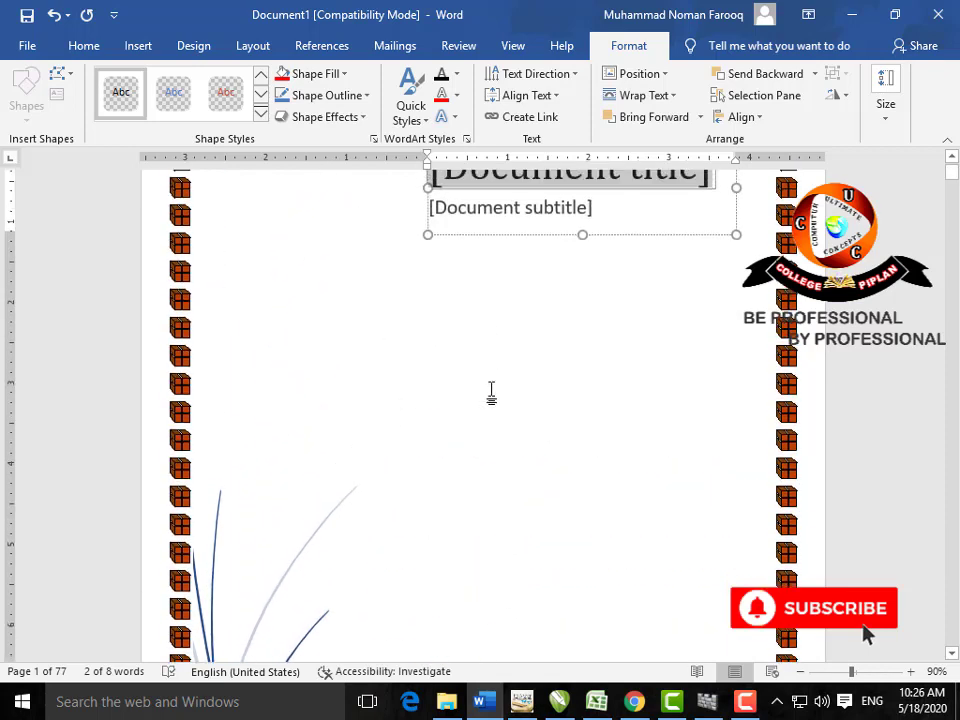
Step: Delete the cover page title and subtitle text
{"action": "left_click", "coordinate": [130, 46]}
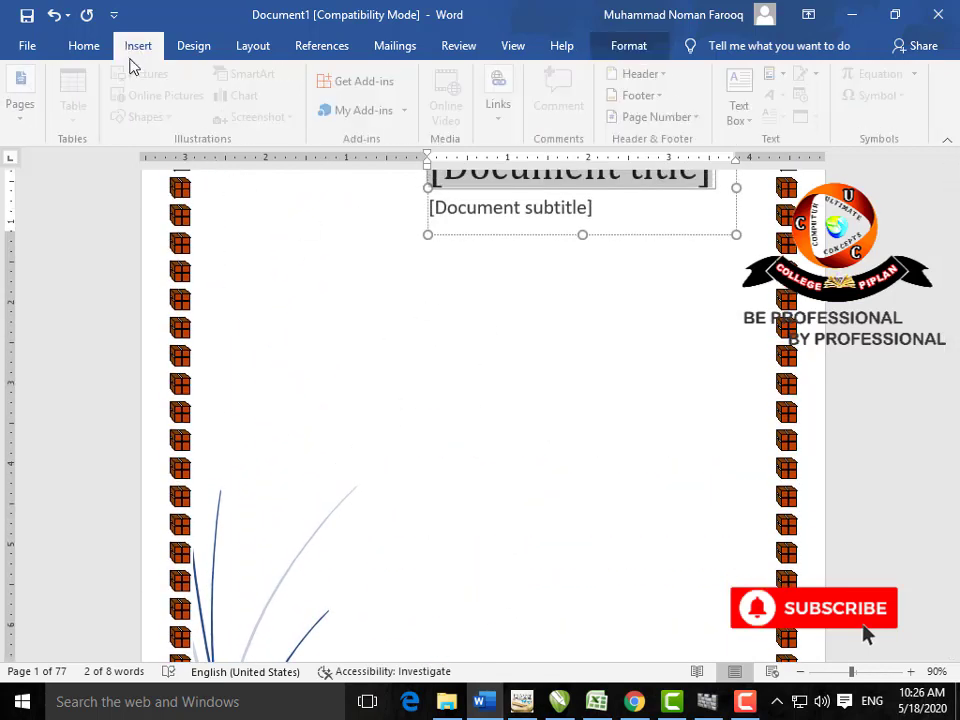
{"action": "left_click", "coordinate": [36, 120]}
{"action": "left_click", "coordinate": [266, 316]}
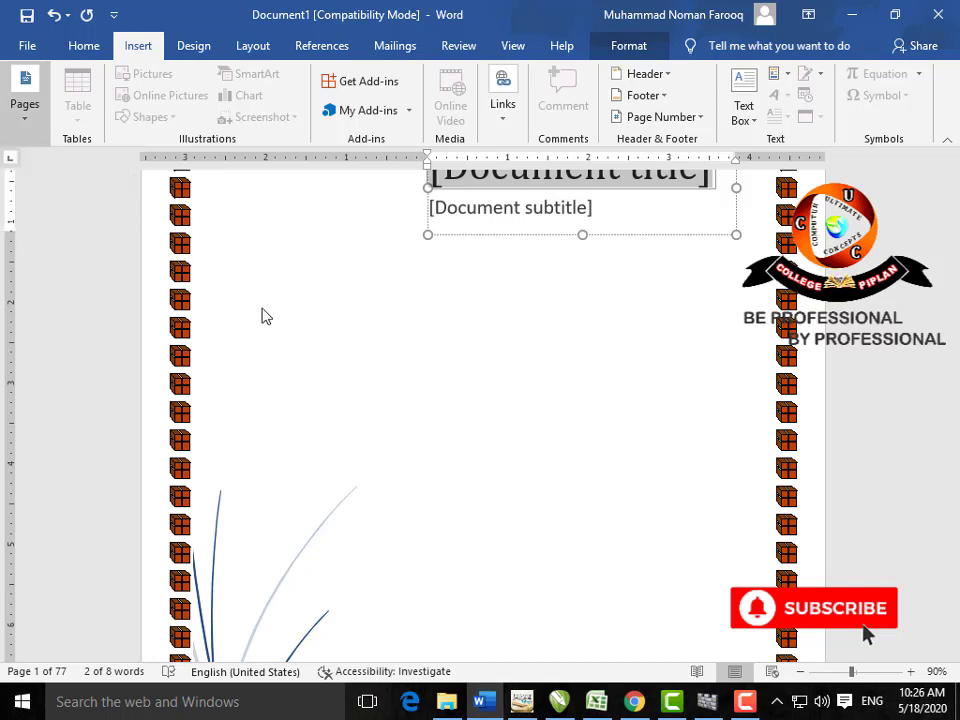
{"action": "key", "text": "shift+Down"}
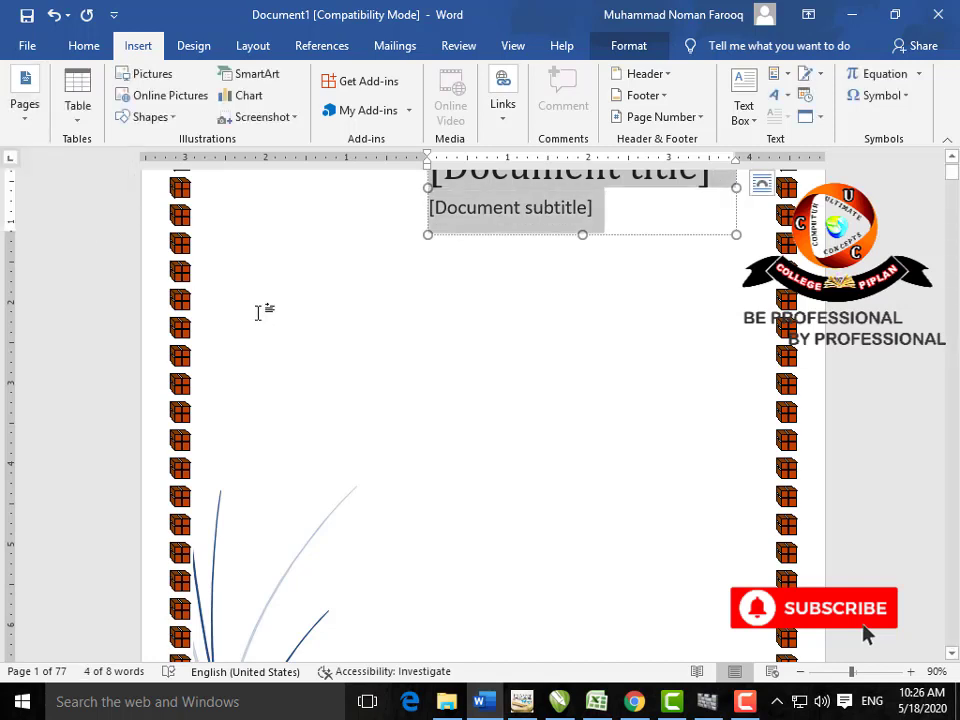
{"action": "key", "text": "Delete"}
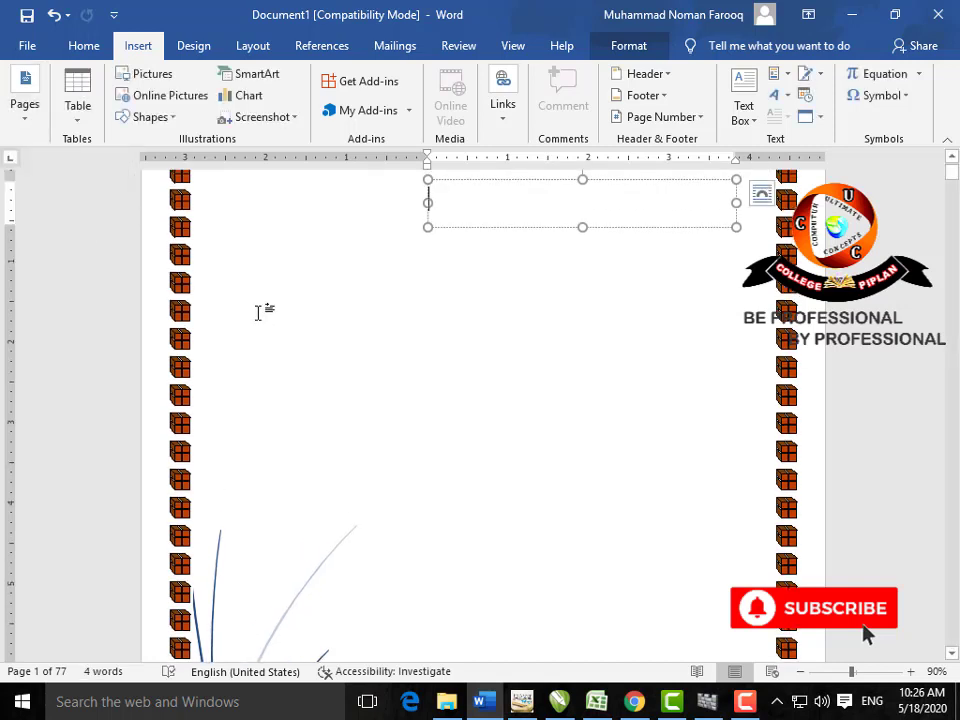
Step: Close the document with Ctrl+W without saving
{"action": "scroll", "coordinate": [266, 303], "scroll_direction": "up", "scroll_amount": 2}
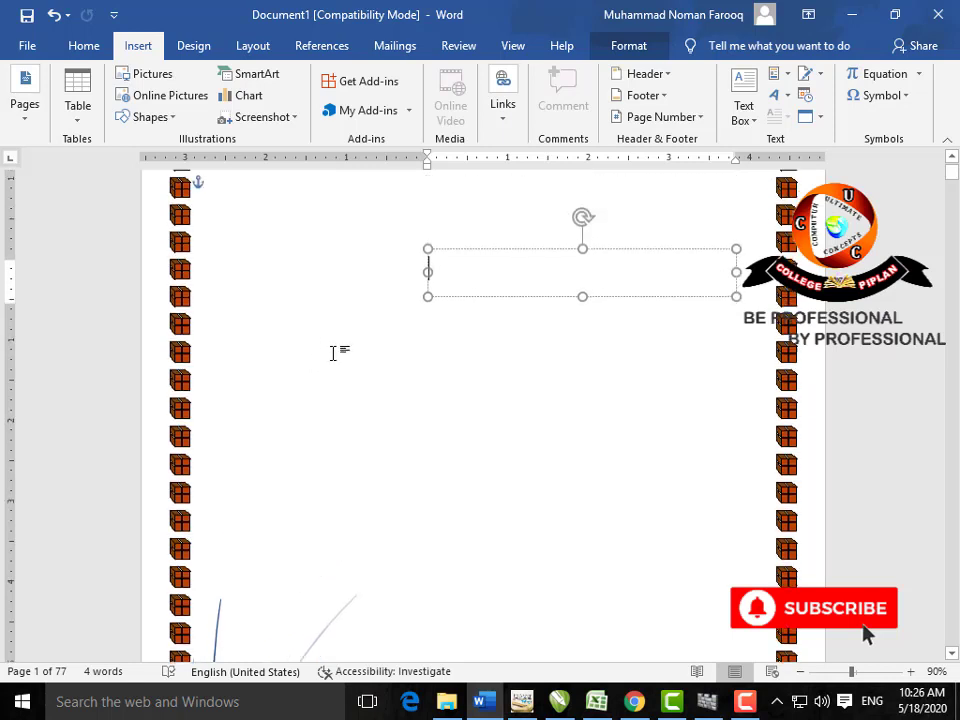
{"action": "left_click", "coordinate": [452, 259]}
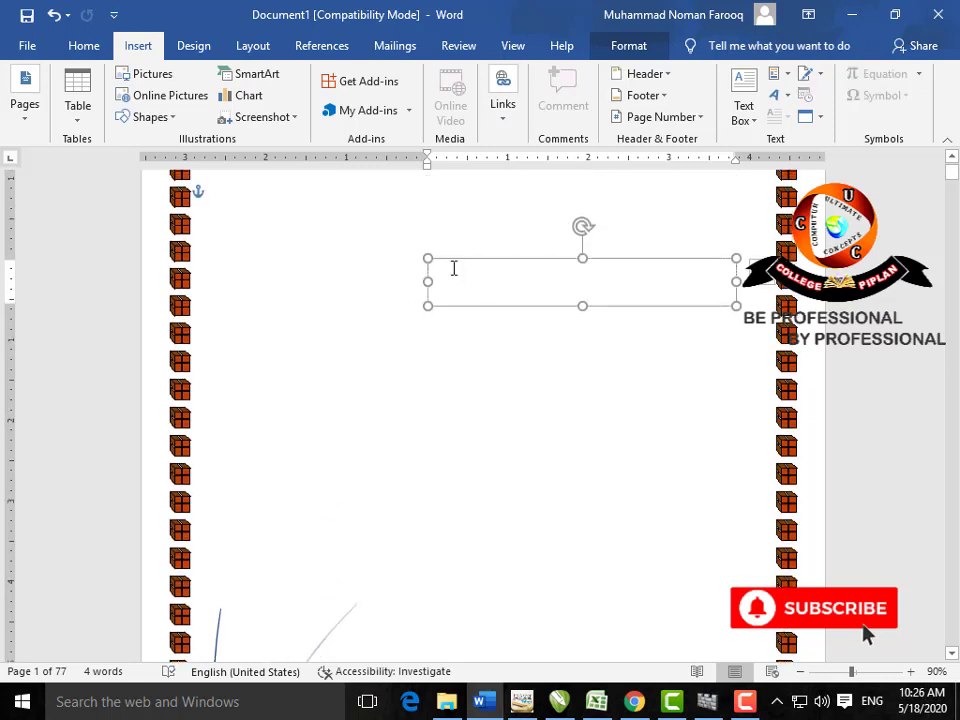
{"action": "key", "text": "ctrl+w"}
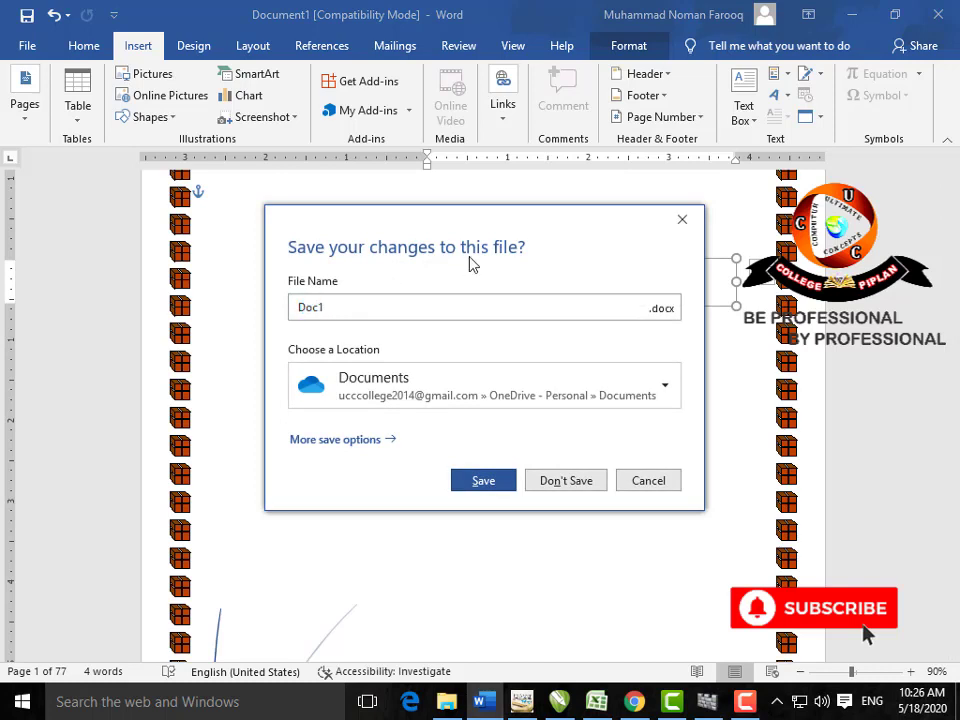
{"action": "left_click", "coordinate": [566, 478]}
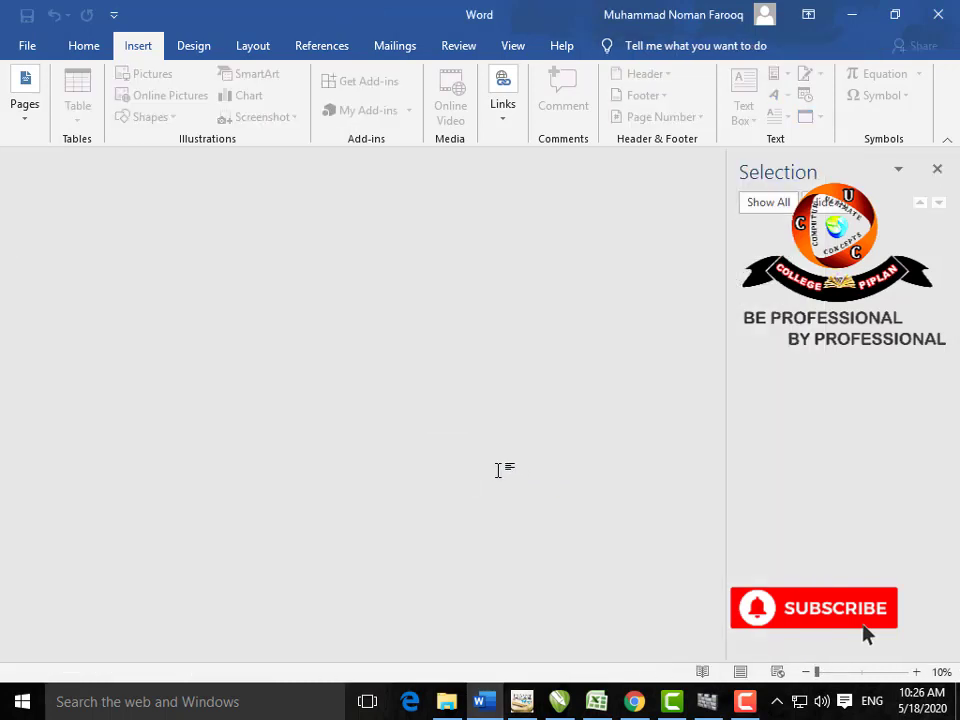
Step: Create a new document, close the Selection pane, and insert a blank page
{"action": "key", "text": "ctrl+n"}
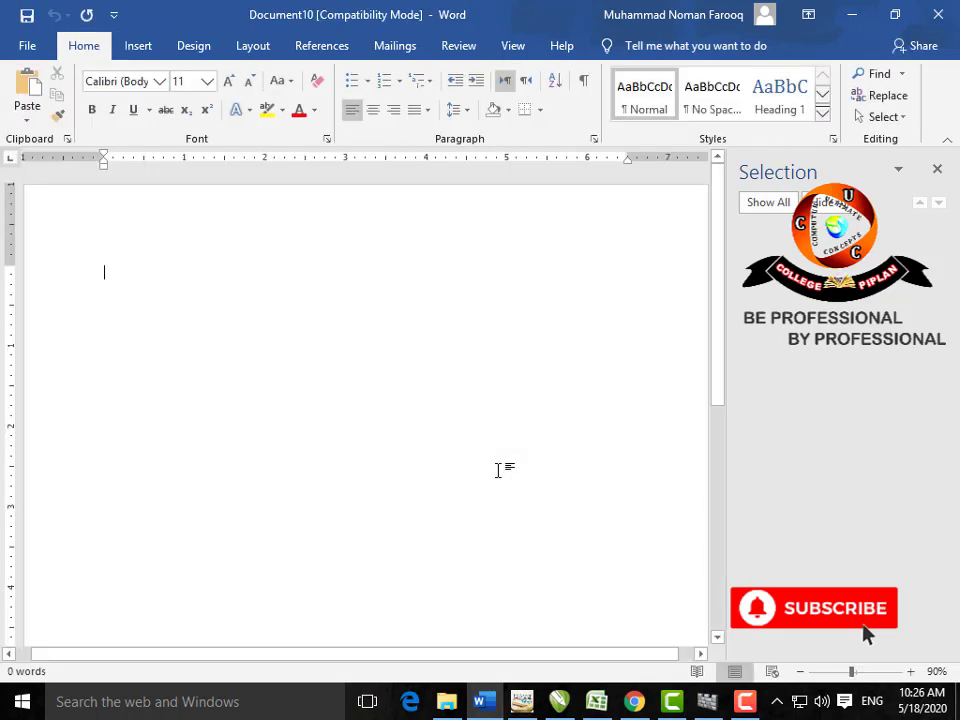
{"action": "left_click", "coordinate": [937, 172]}
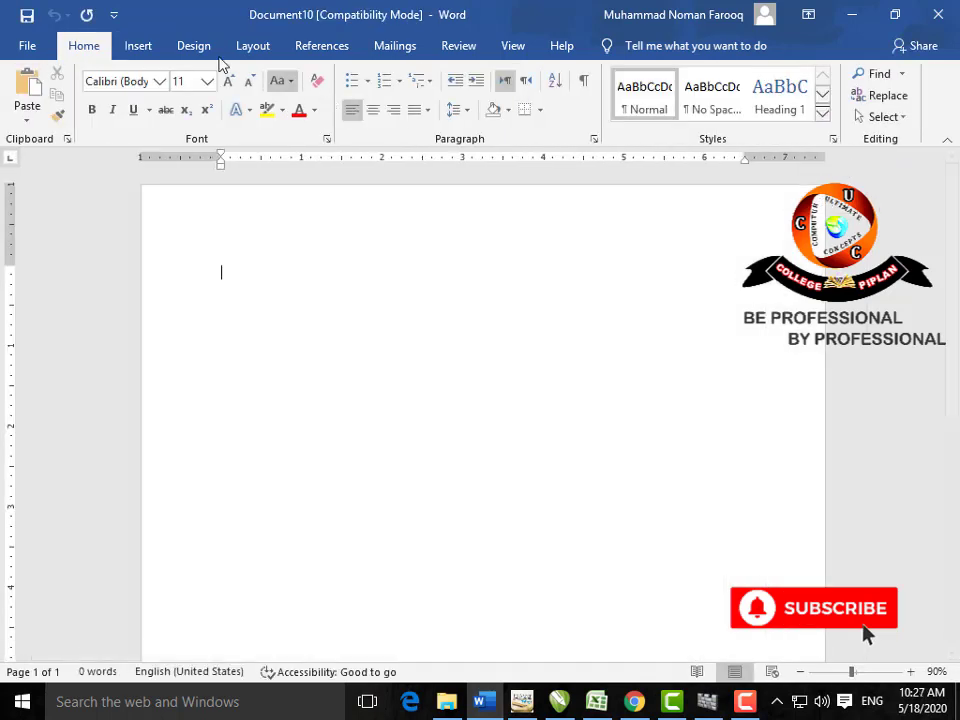
{"action": "left_click", "coordinate": [141, 46]}
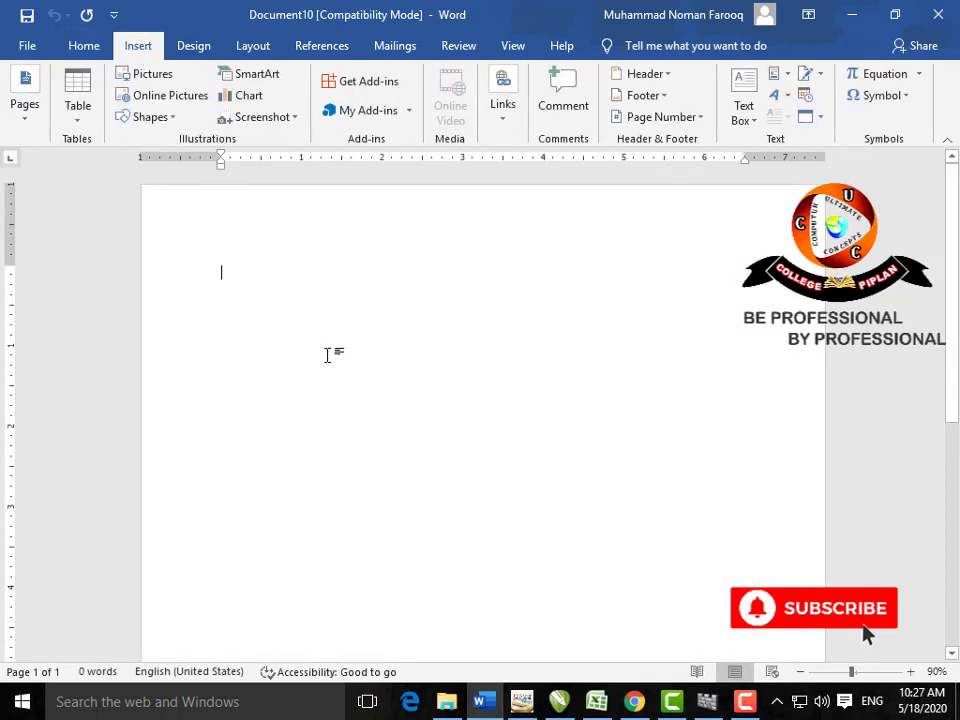
{"action": "left_click", "coordinate": [29, 120]}
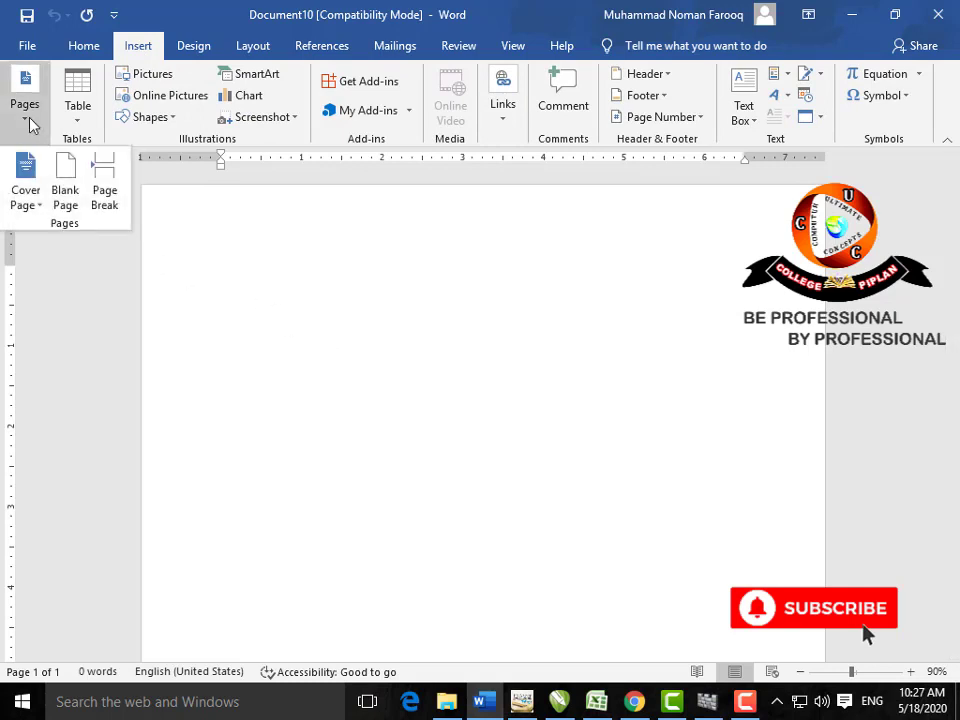
{"action": "left_click", "coordinate": [78, 174]}
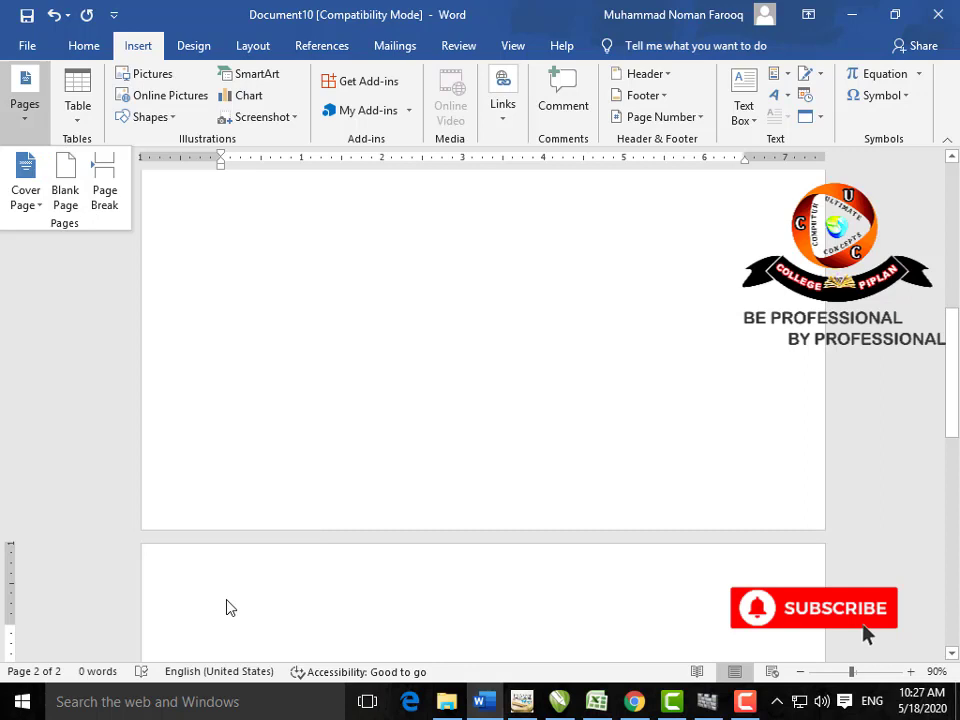
Step: Remove the extra blank page, leaving a single empty page
{"action": "scroll", "coordinate": [280, 595], "scroll_direction": "down", "scroll_amount": 2}
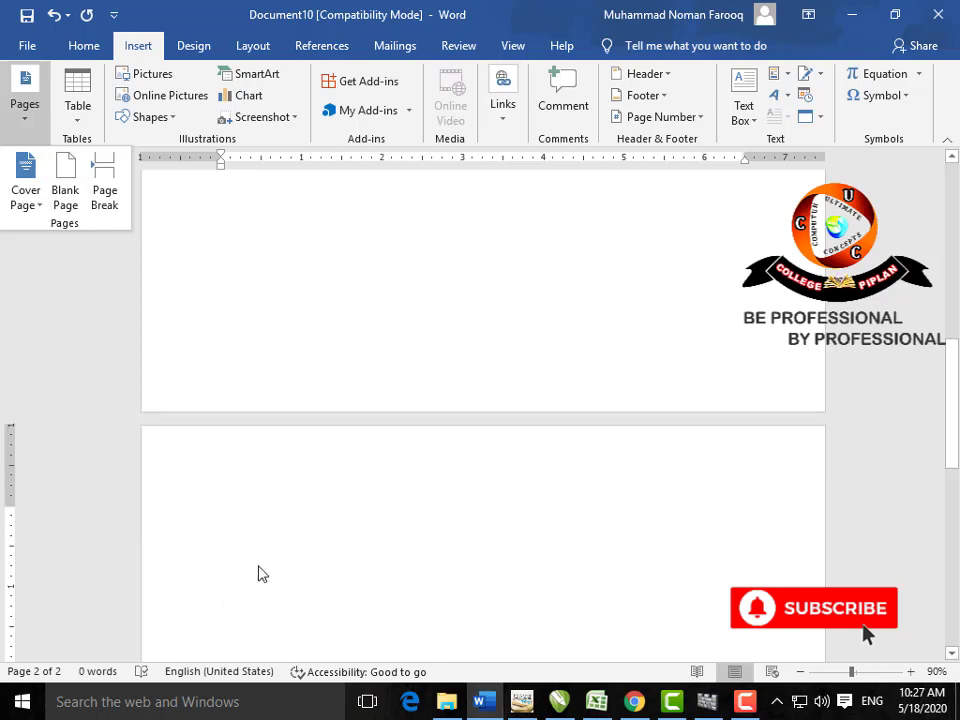
{"action": "left_click", "coordinate": [246, 546]}
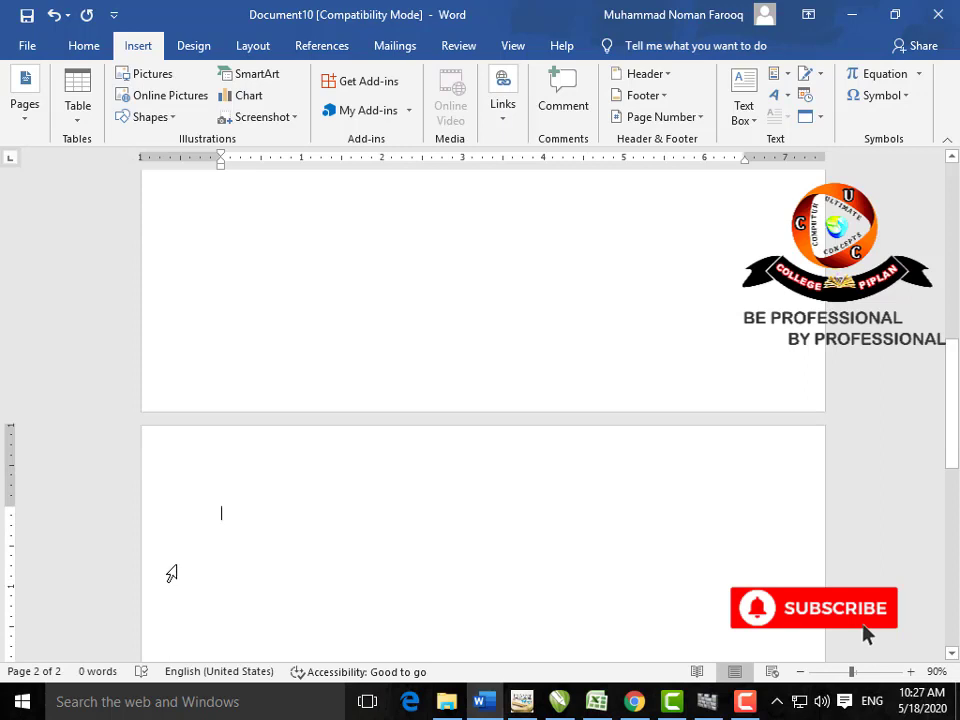
{"action": "key", "text": "BackSpace"}
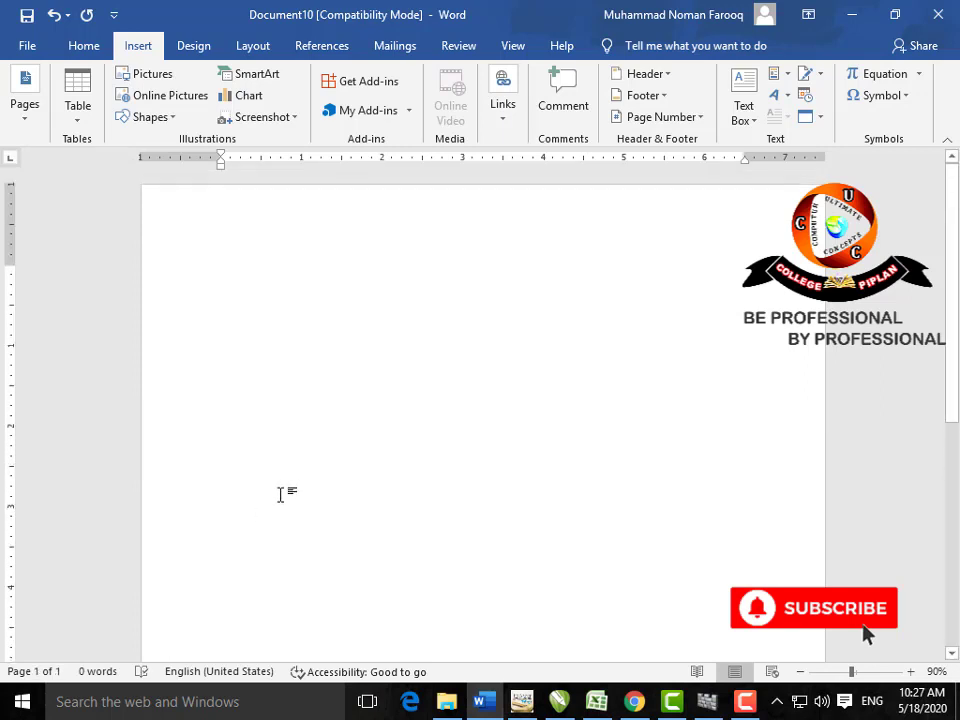
{"action": "type", "text": "=LORE"}
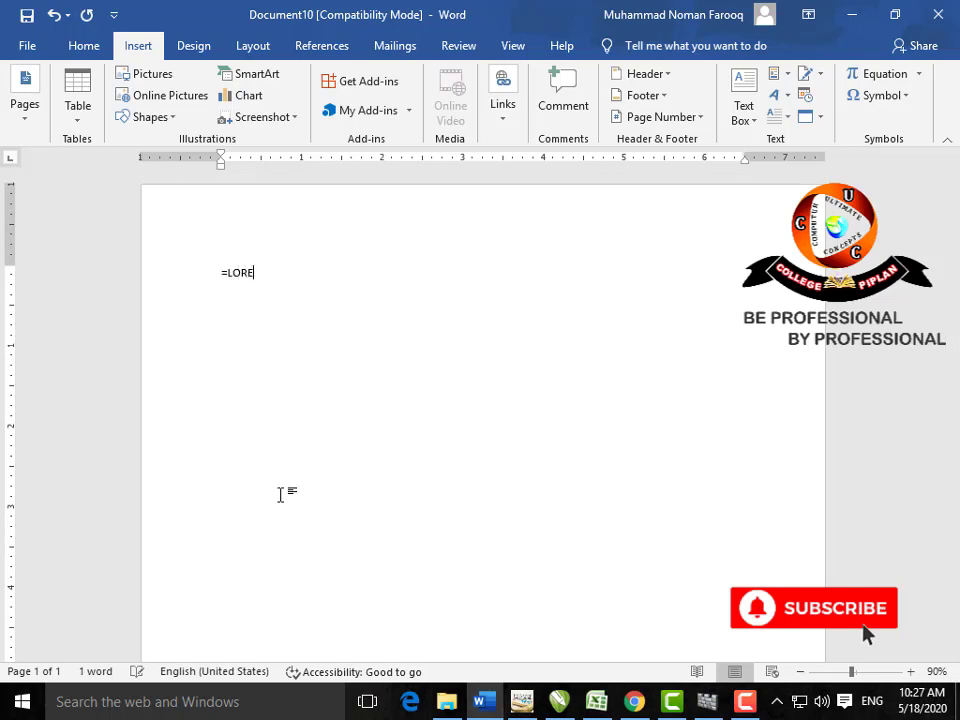
{"action": "type", "text": "M()"}
{"action": "key", "text": "Return"}
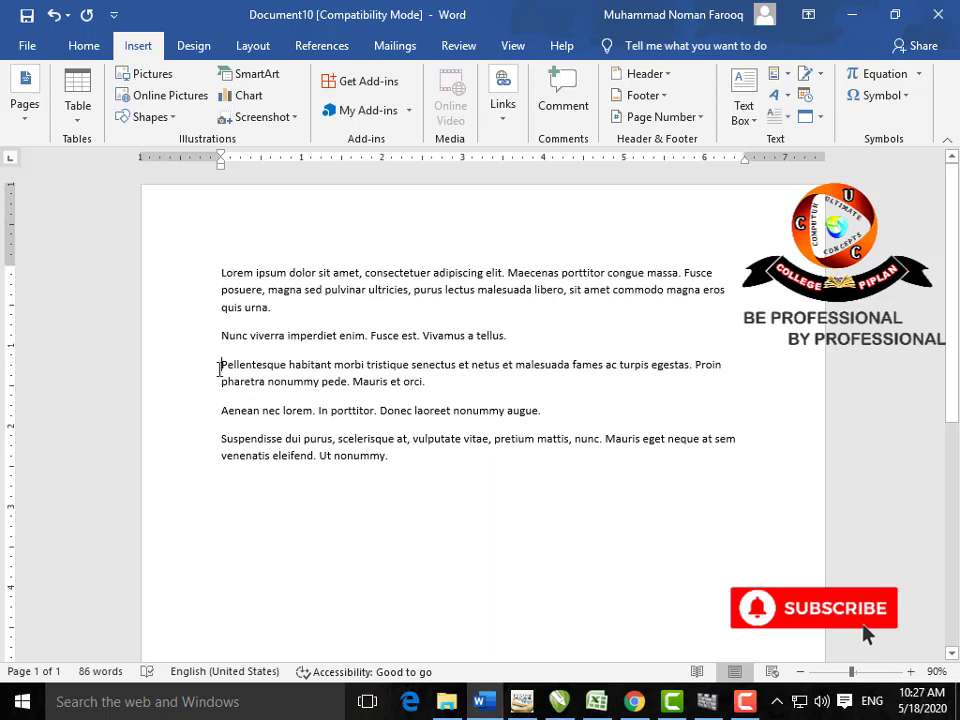
{"action": "left_click", "coordinate": [40, 125]}
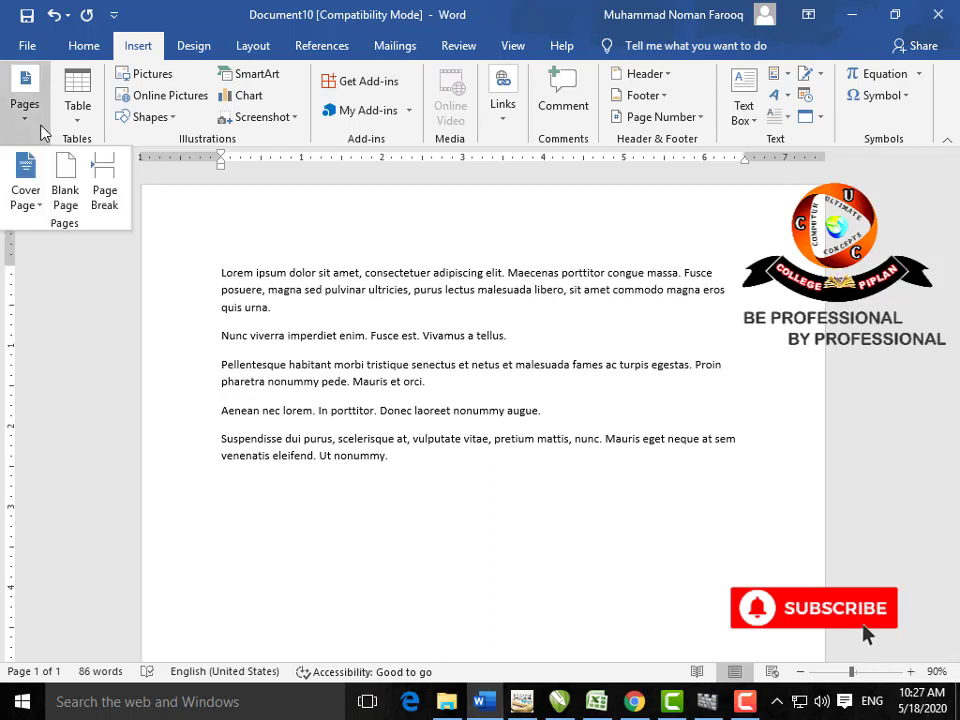
{"action": "left_click", "coordinate": [104, 185]}
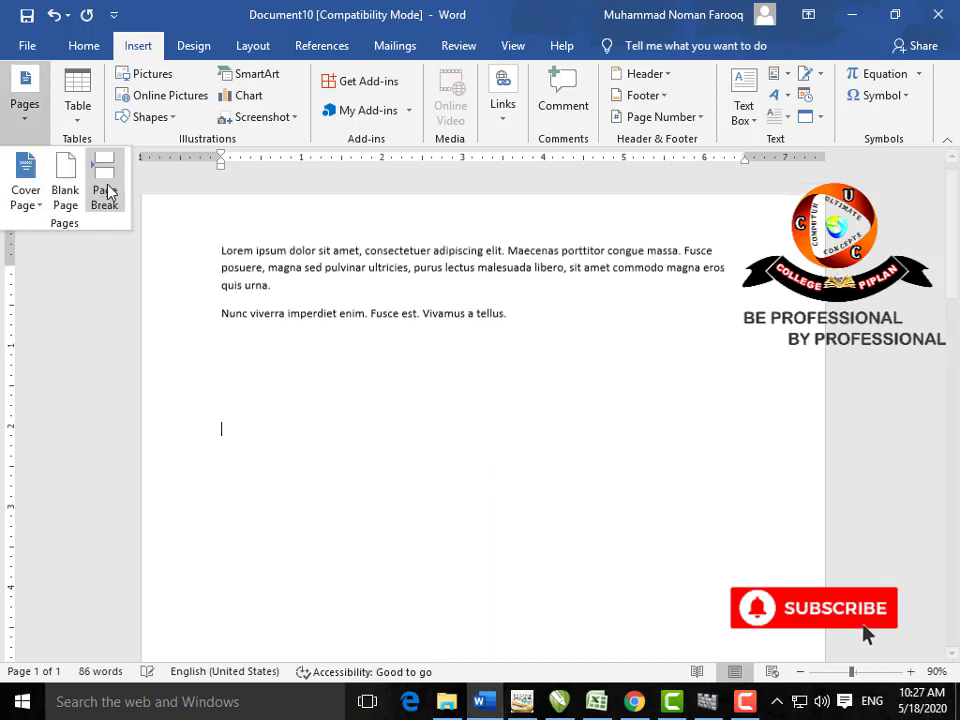
{"action": "scroll", "coordinate": [362, 290], "scroll_direction": "up", "scroll_amount": 10}
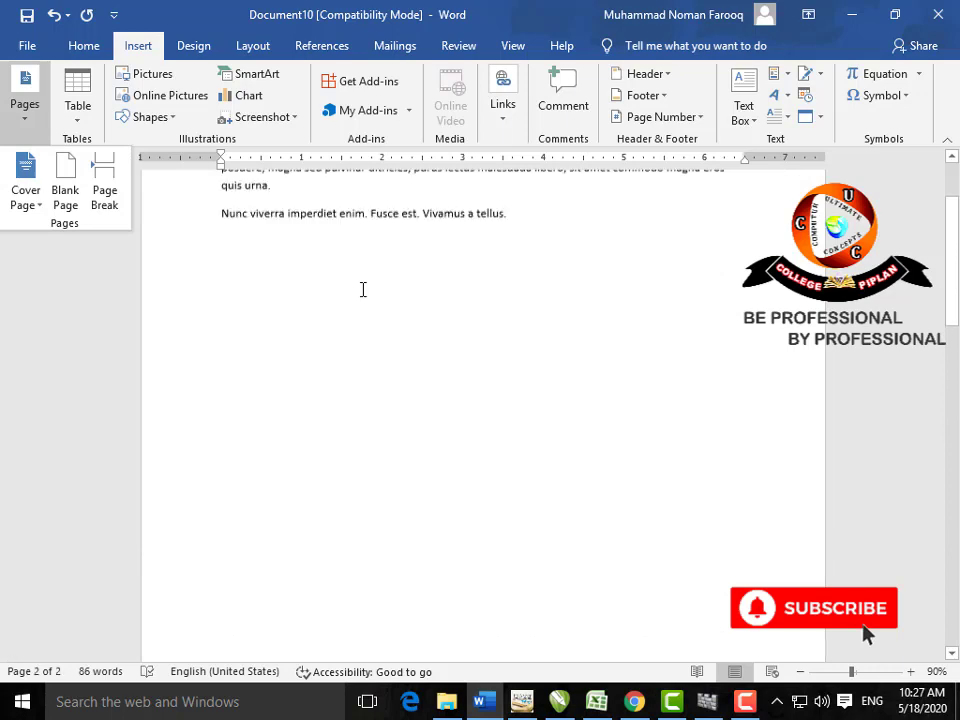
{"action": "scroll", "coordinate": [362, 290], "scroll_direction": "down", "scroll_amount": 10}
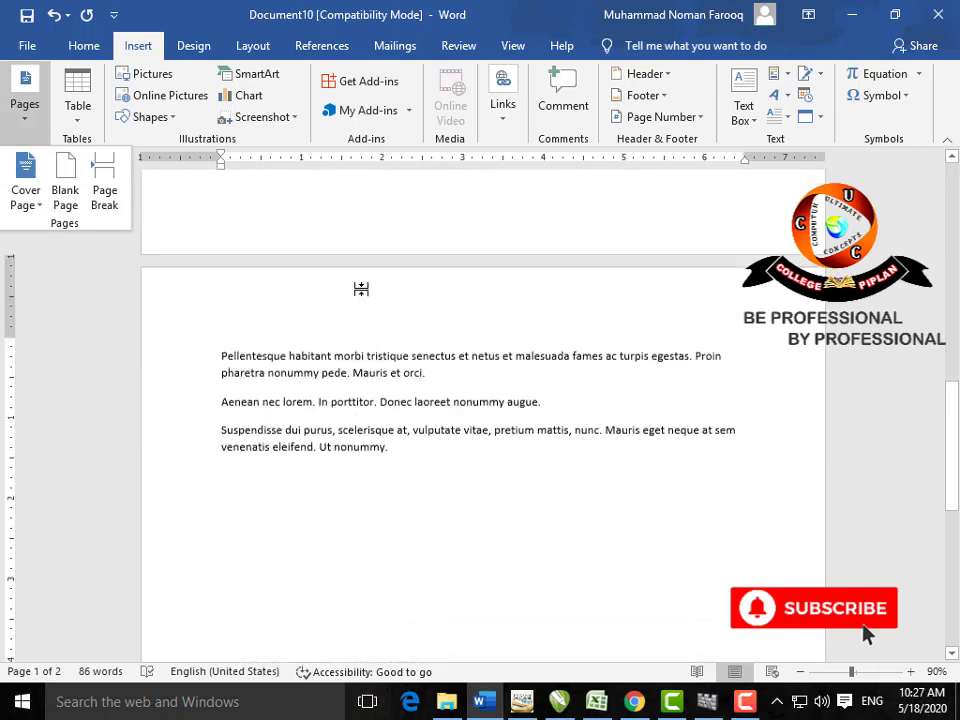
{"action": "left_click", "coordinate": [278, 228]}
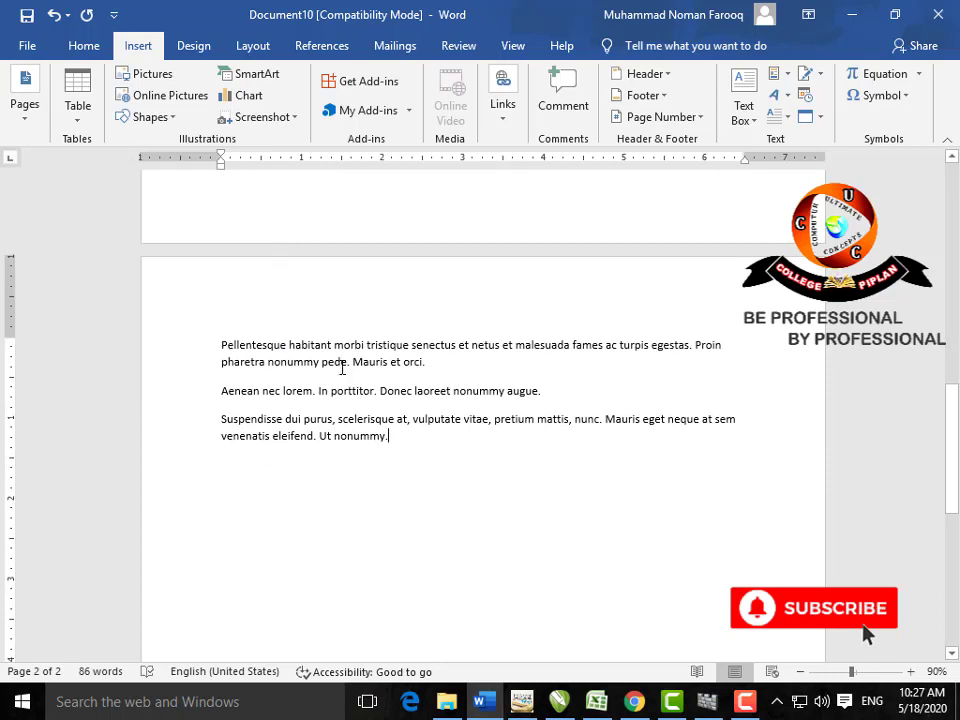
{"action": "key", "text": "ctrl+a"}
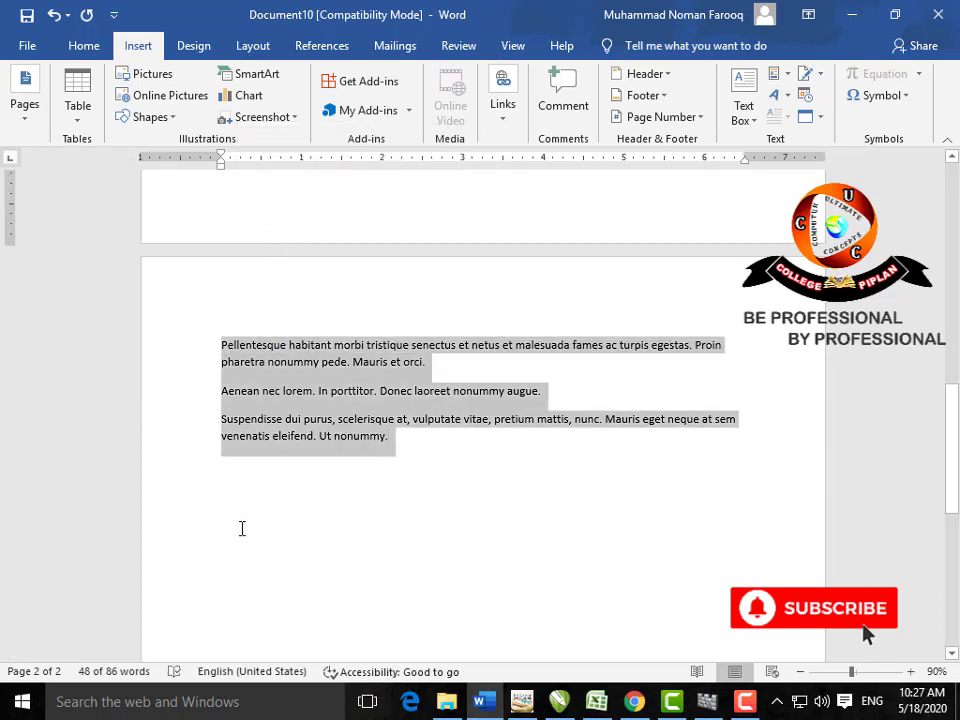
{"action": "key", "text": "Delete"}
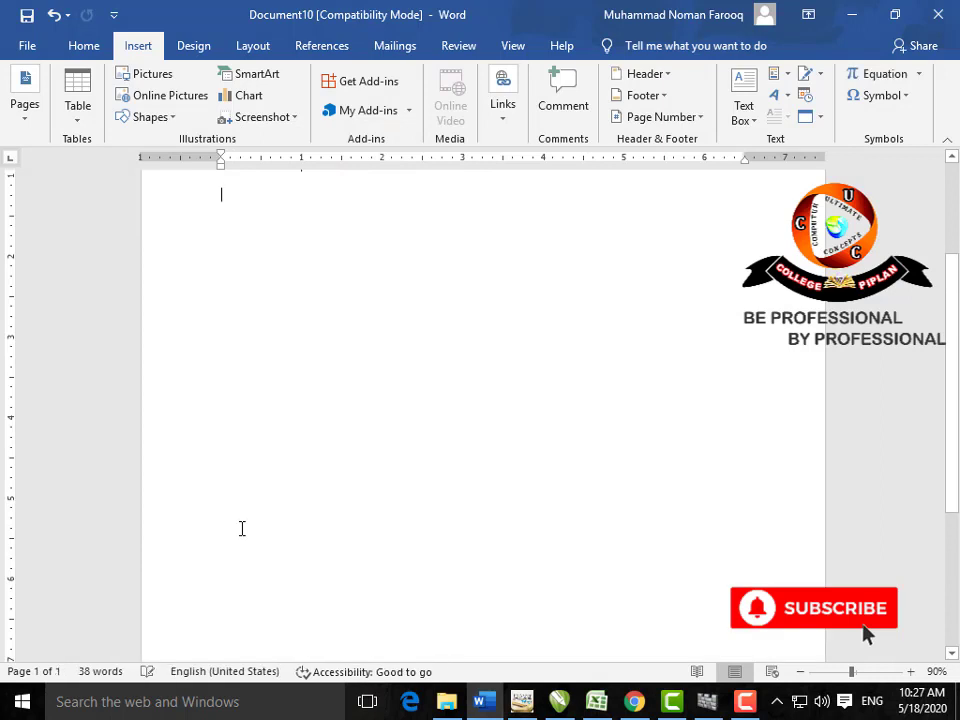
{"action": "scroll", "coordinate": [248, 520], "scroll_direction": "up", "scroll_amount": 3}
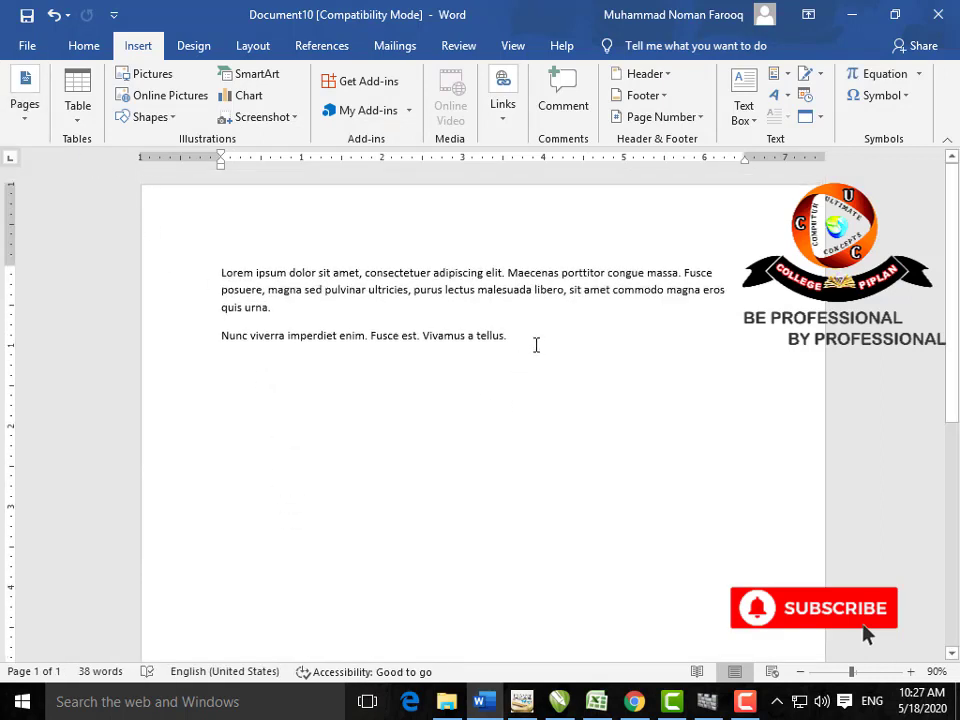
{"action": "left_click_drag", "start_coordinate": [536, 344], "coordinate": [236, 247]}
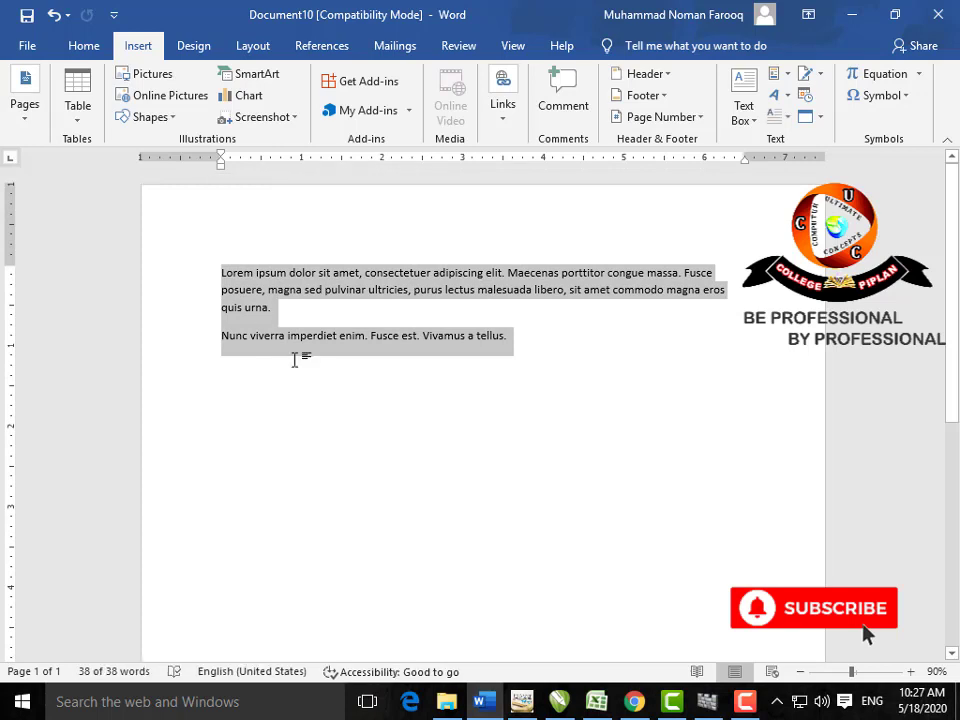
{"action": "key", "text": "Delete"}
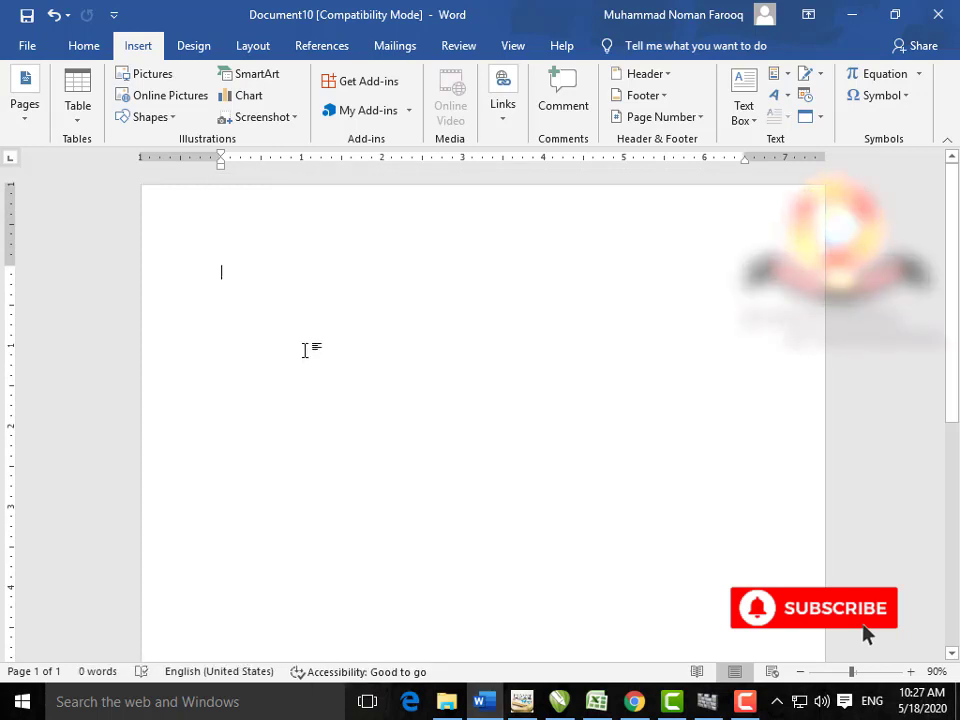
{"action": "left_click", "coordinate": [90, 125]}
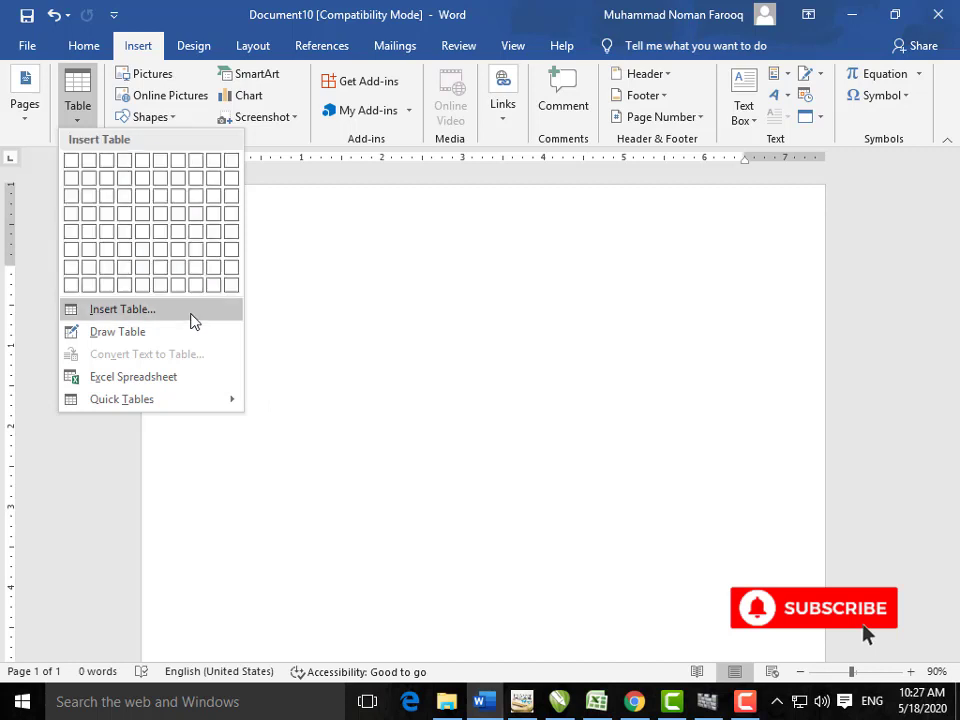
Step: Try a 70-column by 70-row table, then dismiss the error and cancel the table-size dialog
{"action": "left_click", "coordinate": [189, 314]}
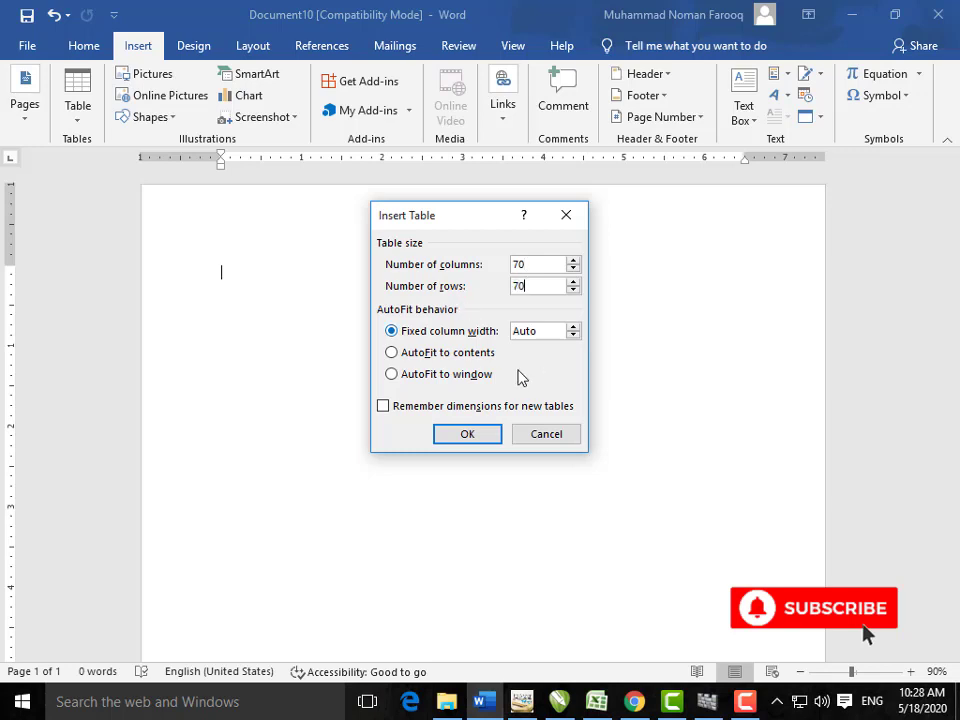
{"action": "left_click", "coordinate": [470, 434]}
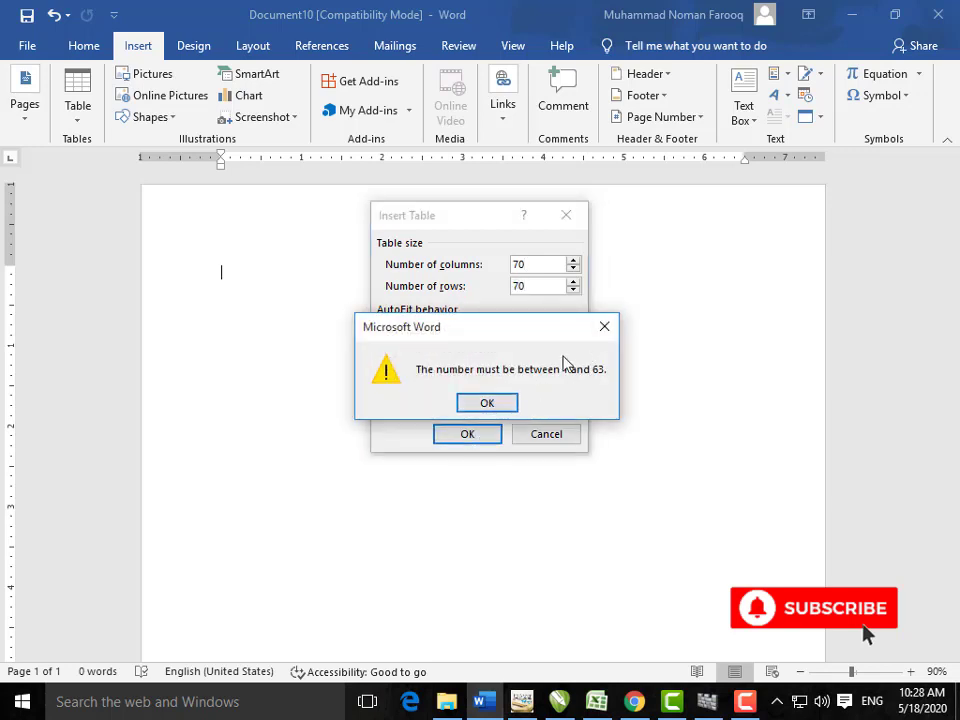
{"action": "left_click", "coordinate": [510, 404]}
{"action": "left_click", "coordinate": [544, 438]}
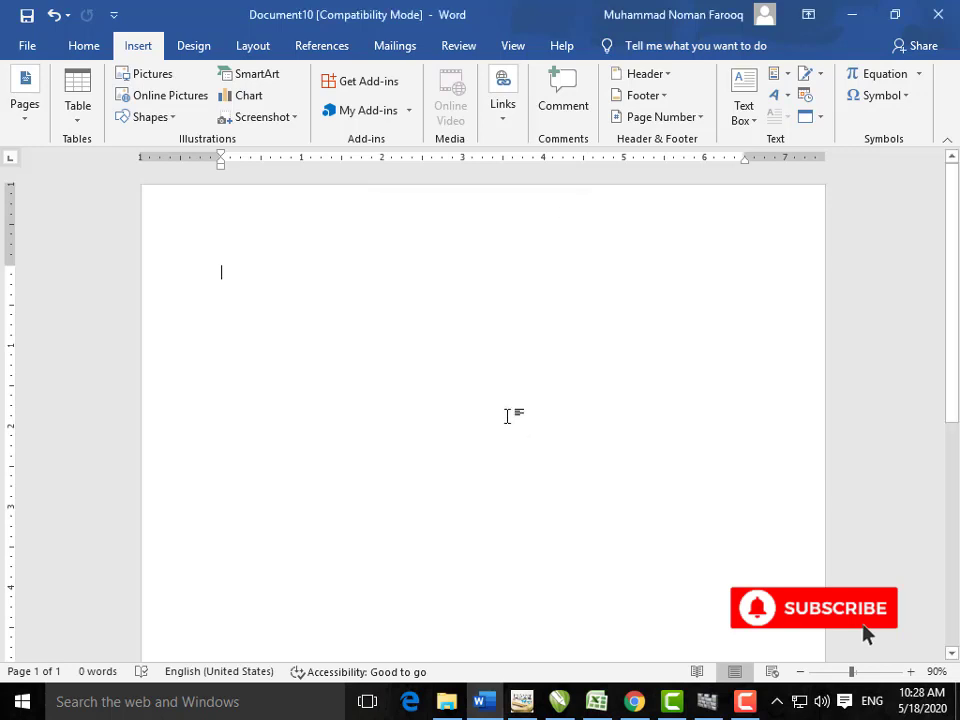
{"action": "left_click", "coordinate": [78, 115]}
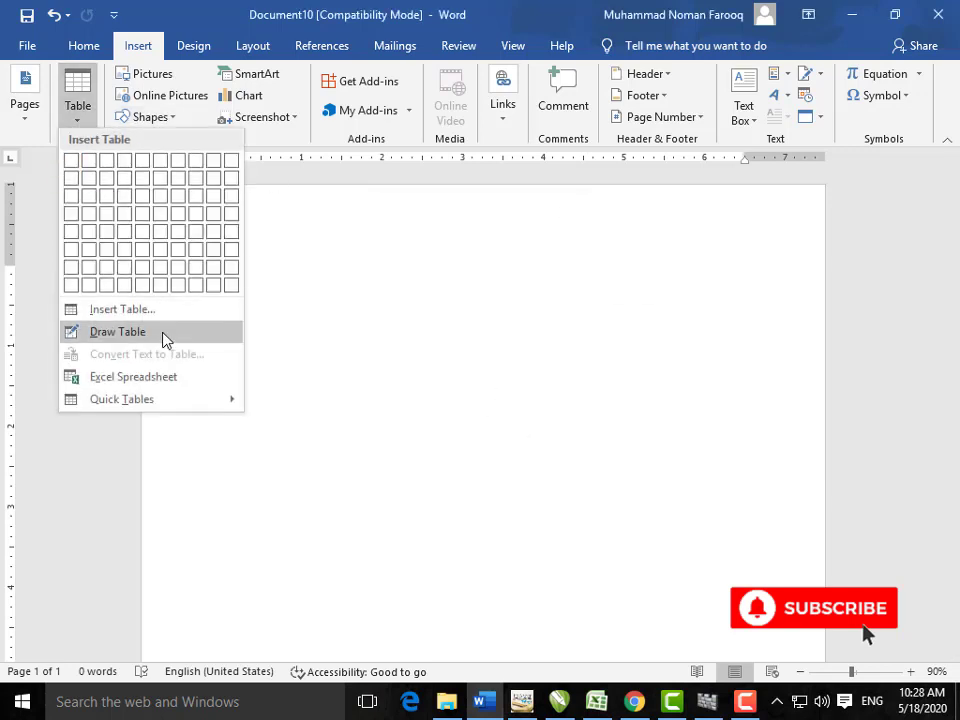
Step: Hand-draw a single-cell box at upper right and a 4-row, 5-column grid below it
{"action": "left_click", "coordinate": [163, 335]}
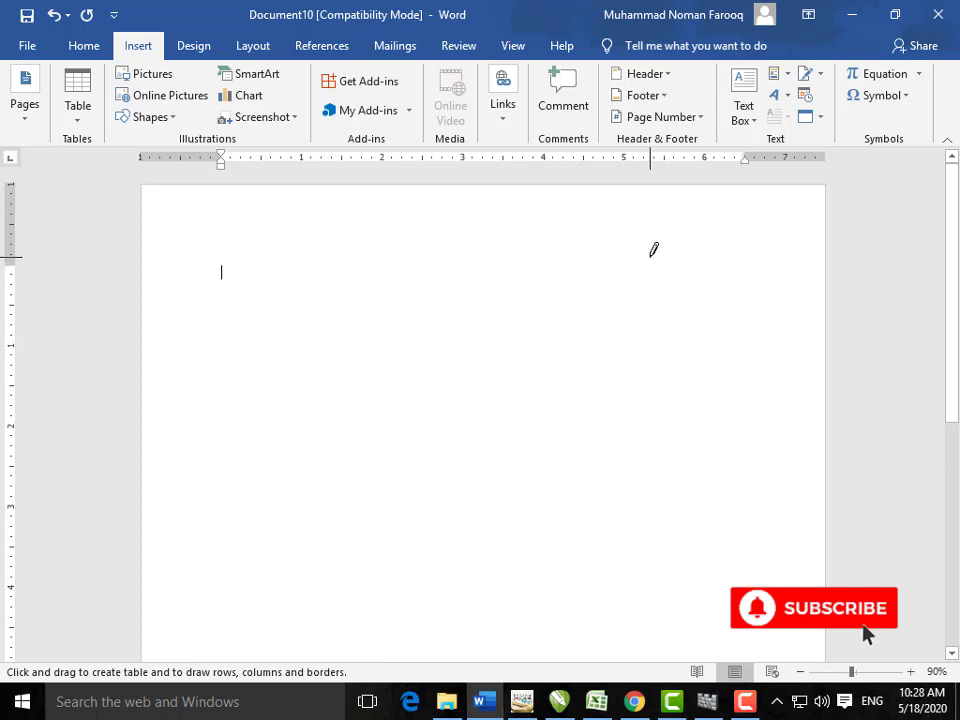
{"action": "mouse_move", "coordinate": [636, 241]}
{"action": "left_mouse_down"}
{"action": "mouse_move", "coordinate": [726, 362]}
{"action": "mouse_move", "coordinate": [755, 367]}
{"action": "left_mouse_up"}
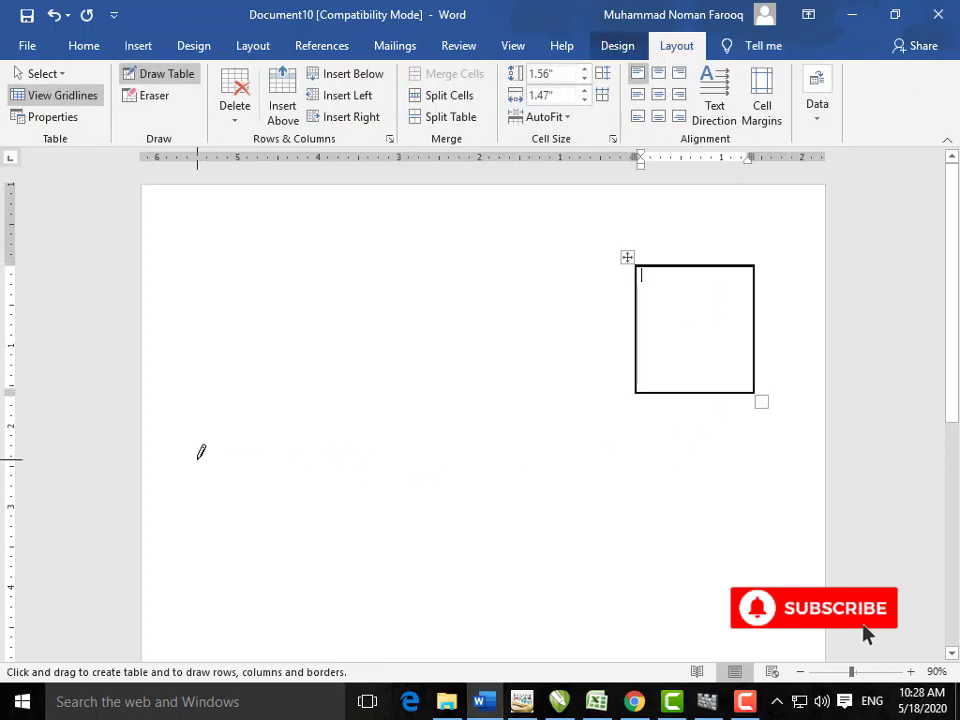
{"action": "mouse_move", "coordinate": [198, 459]}
{"action": "left_mouse_down"}
{"action": "mouse_move", "coordinate": [431, 564]}
{"action": "mouse_move", "coordinate": [675, 572]}
{"action": "mouse_move", "coordinate": [768, 592]}
{"action": "left_mouse_up"}
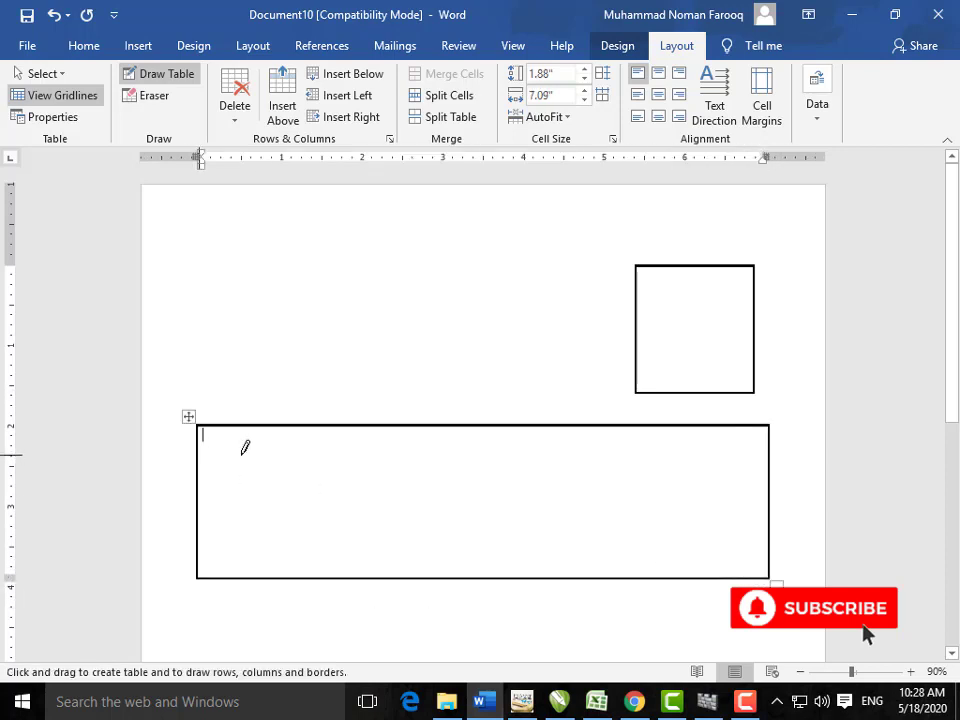
{"action": "left_click_drag", "start_coordinate": [244, 452], "coordinate": [379, 454]}
{"action": "left_click_drag", "start_coordinate": [203, 494], "coordinate": [332, 495]}
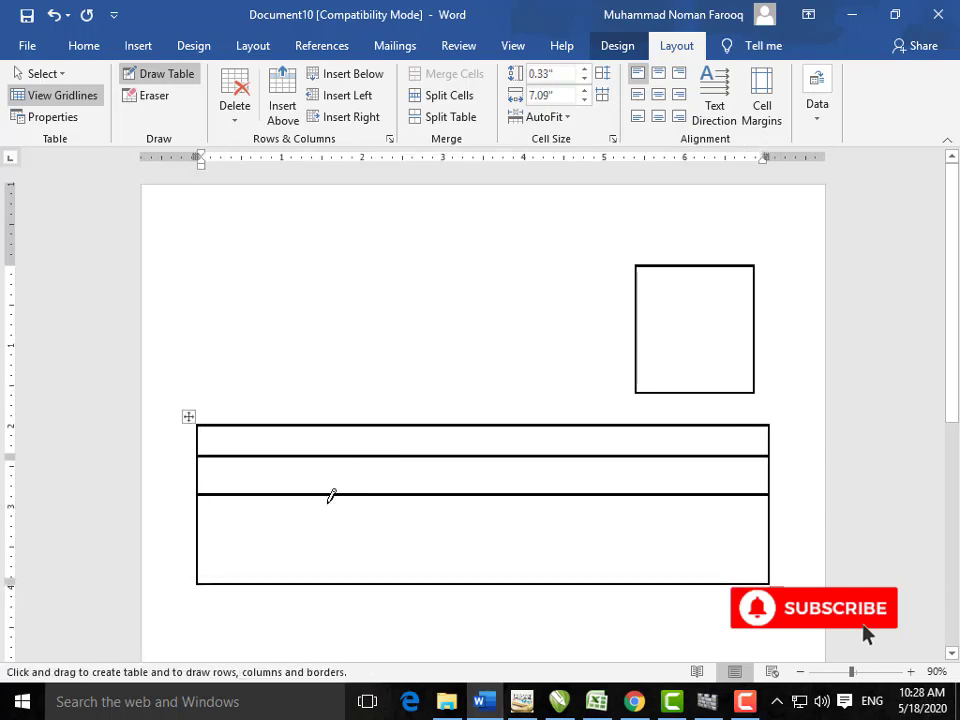
{"action": "left_click_drag", "start_coordinate": [201, 533], "coordinate": [321, 534]}
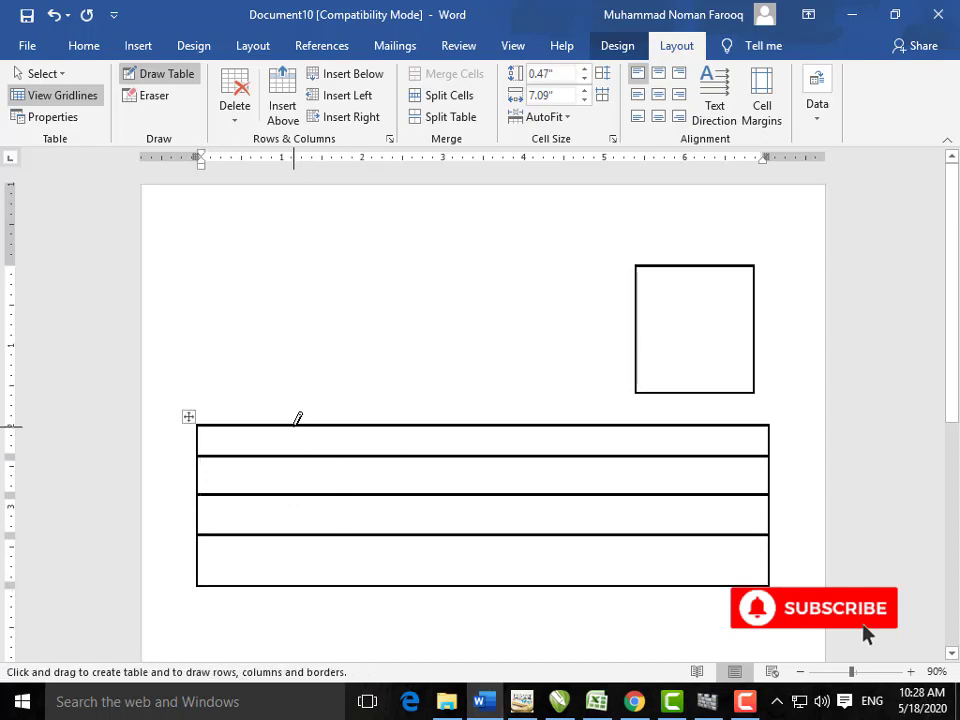
{"action": "left_click_drag", "start_coordinate": [295, 424], "coordinate": [294, 585]}
{"action": "left_click_drag", "start_coordinate": [406, 424], "coordinate": [404, 585]}
{"action": "left_click_drag", "start_coordinate": [543, 420], "coordinate": [540, 585]}
{"action": "left_click_drag", "start_coordinate": [652, 424], "coordinate": [653, 585]}
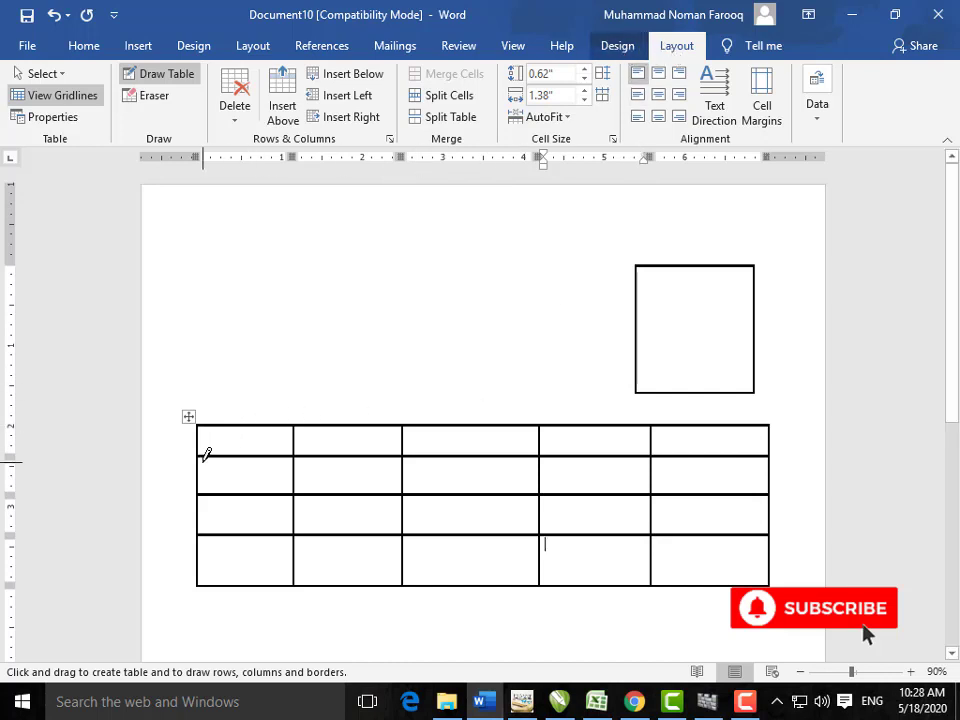
Step: Stop drawing, then select and delete the larger drawn grid
{"action": "key", "text": "Escape"}
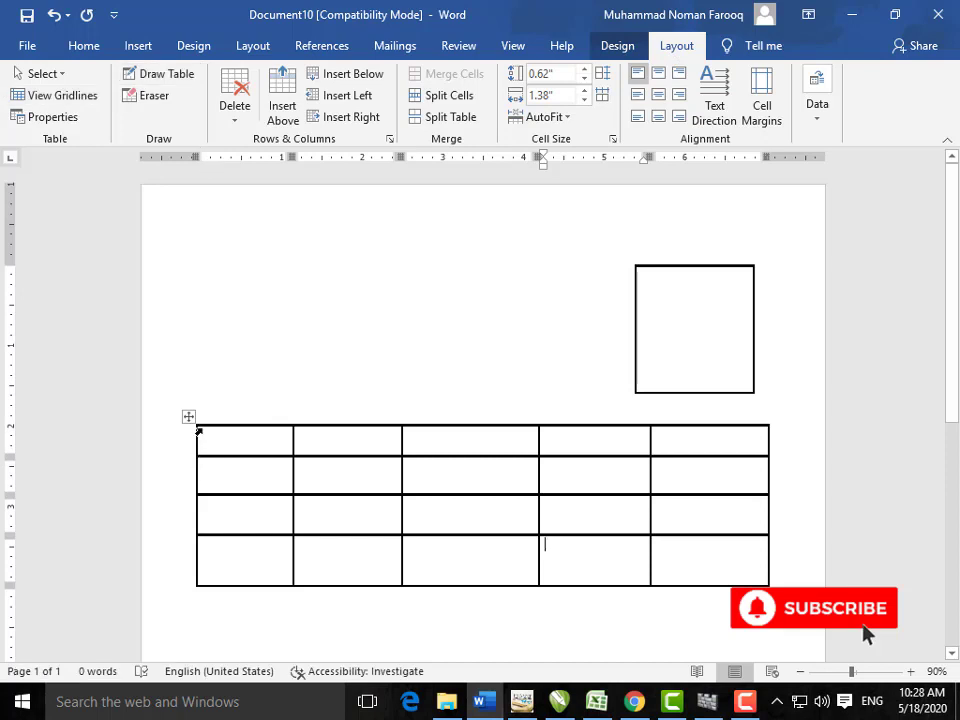
{"action": "left_click", "coordinate": [189, 416]}
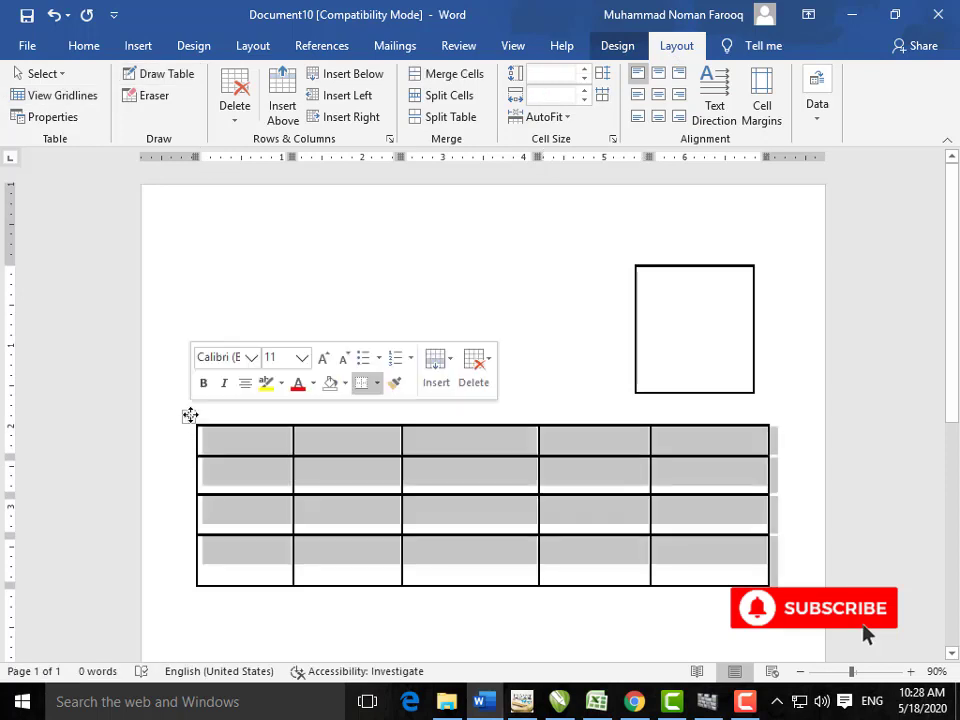
{"action": "key", "text": "BackSpace"}
{"action": "left_click", "coordinate": [148, 47]}
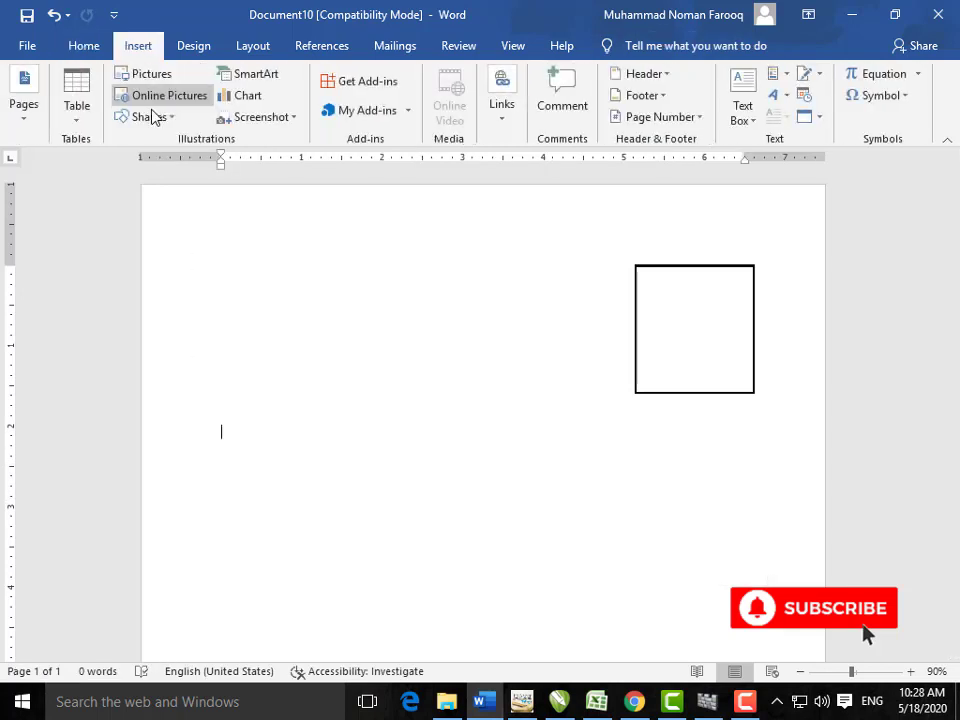
Step: Insert the Tabular List quick table, enlarge its columns and rows, and select its rows
{"action": "left_click", "coordinate": [96, 124]}
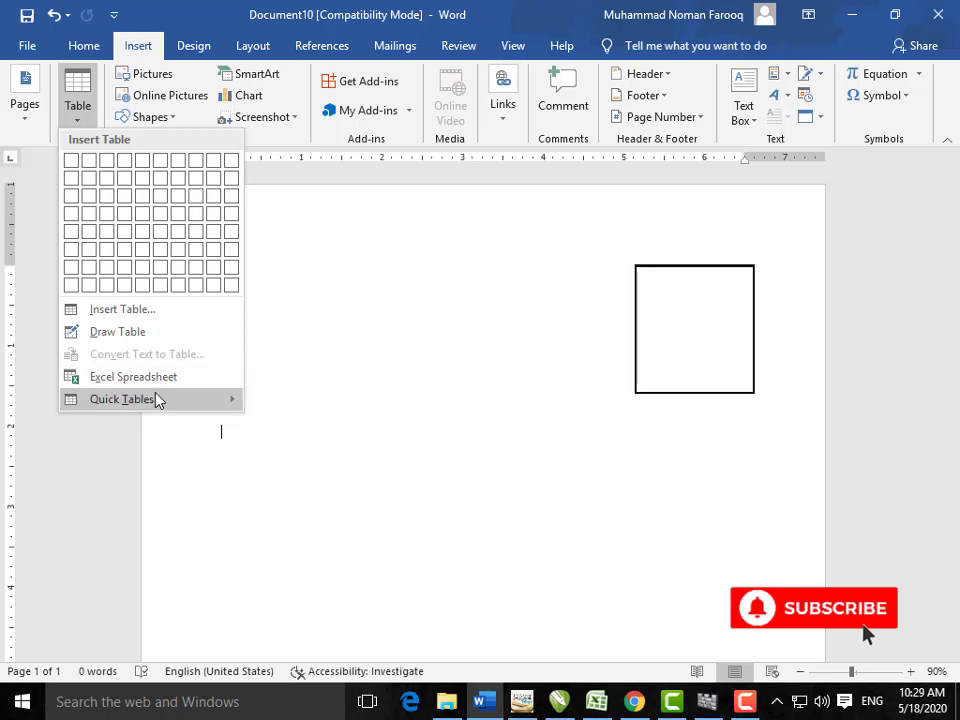
{"action": "mouse_move", "coordinate": [157, 400]}
{"action": "scroll", "coordinate": [437, 512], "scroll_direction": "down", "scroll_amount": 6}
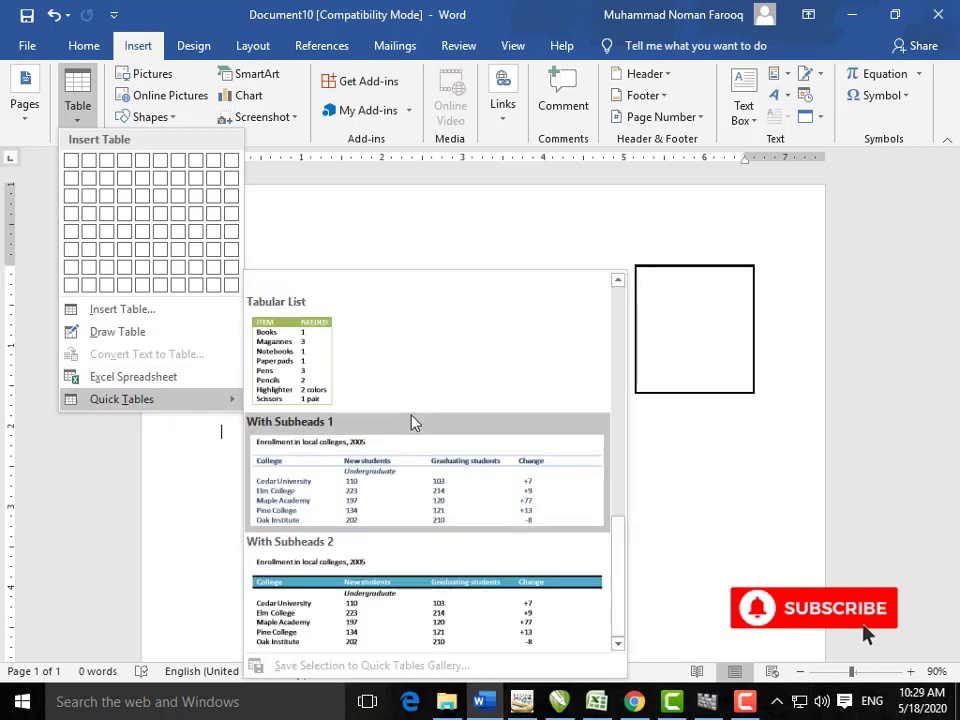
{"action": "left_click", "coordinate": [401, 388]}
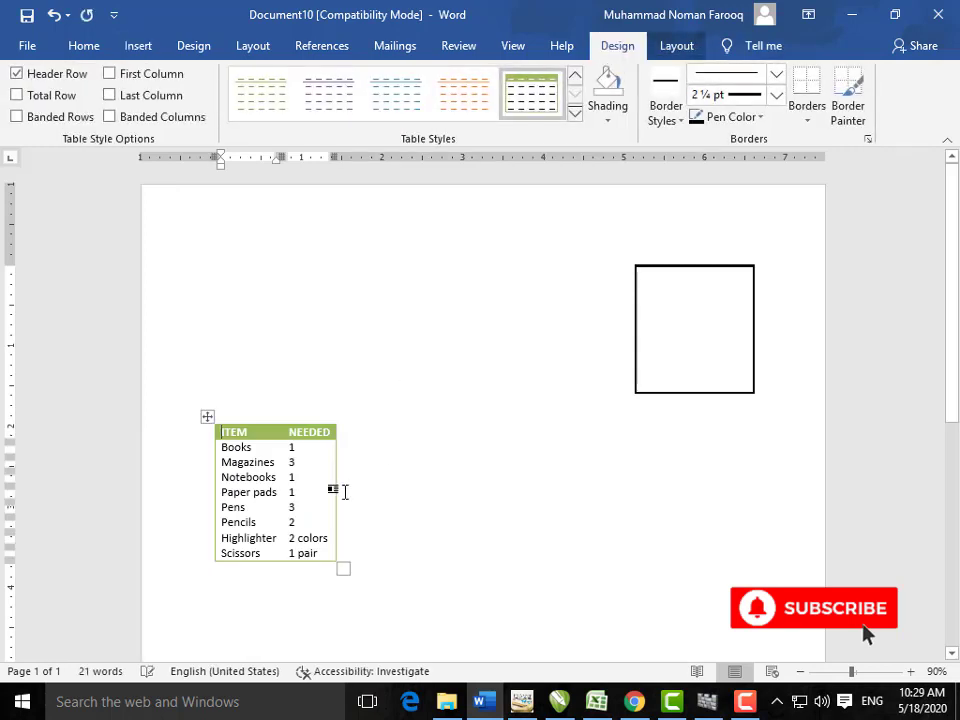
{"action": "scroll", "coordinate": [344, 491], "scroll_direction": "down", "scroll_amount": 4}
{"action": "left_click_drag", "start_coordinate": [342, 371], "coordinate": [544, 579]}
{"action": "mouse_move", "coordinate": [469, 530]}
{"action": "left_mouse_down"}
{"action": "mouse_move", "coordinate": [257, 285]}
{"action": "mouse_move", "coordinate": [249, 257]}
{"action": "mouse_move", "coordinate": [236, 257]}
{"action": "left_mouse_up"}
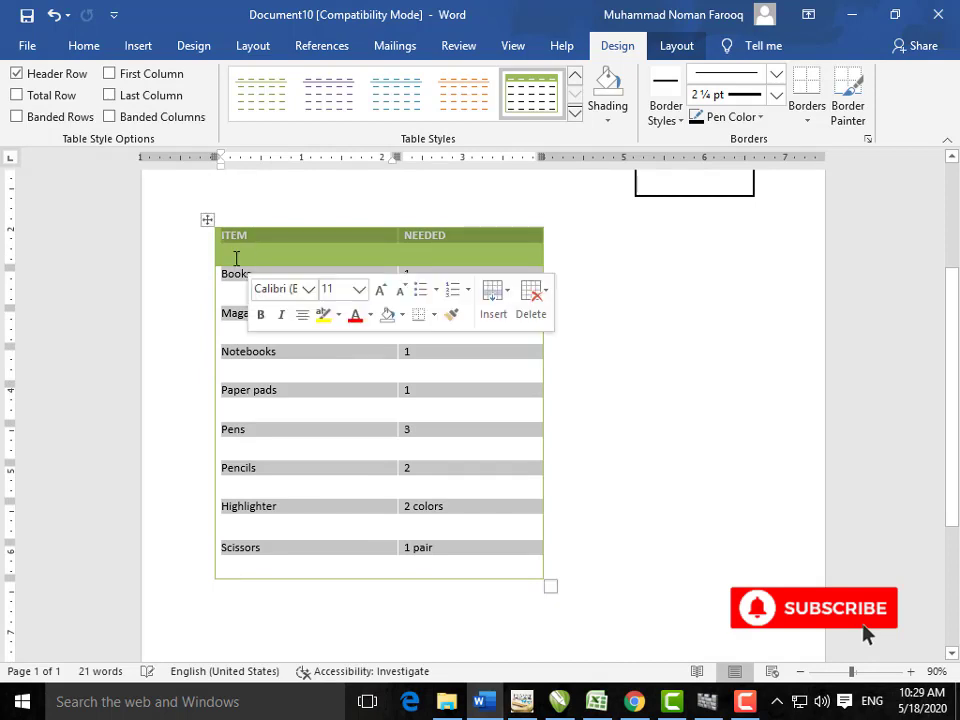
{"action": "left_click", "coordinate": [80, 46]}
Step: Grow the table's font size twice and apply a blue table style
{"action": "left_click", "coordinate": [229, 81]}
{"action": "left_click", "coordinate": [229, 81]}
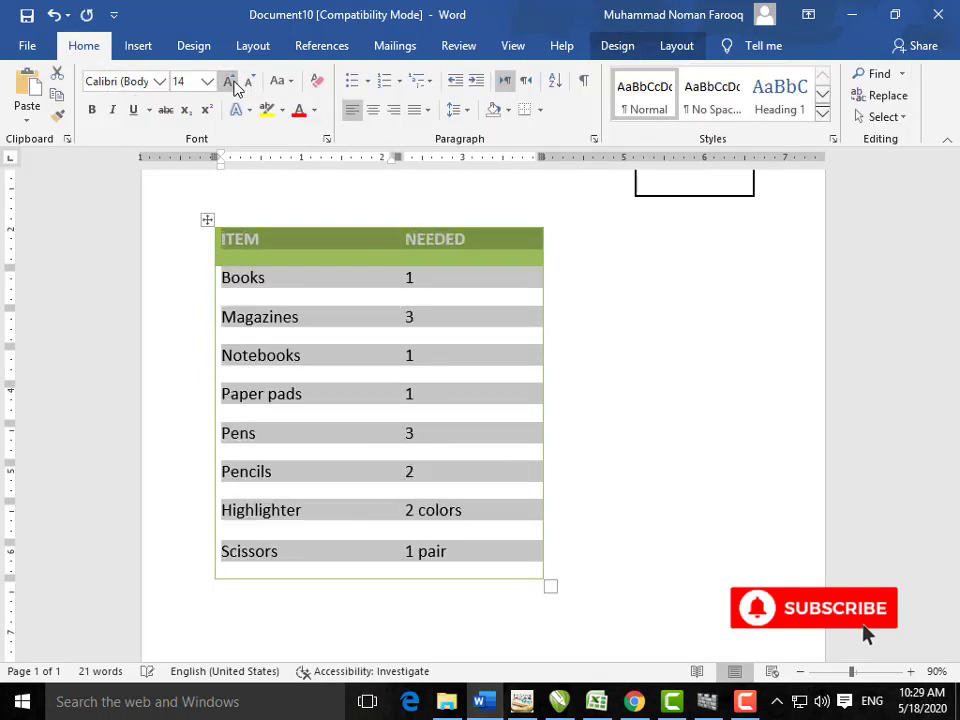
{"action": "left_click", "coordinate": [229, 81]}
{"action": "left_click", "coordinate": [229, 81]}
{"action": "left_click", "coordinate": [617, 45]}
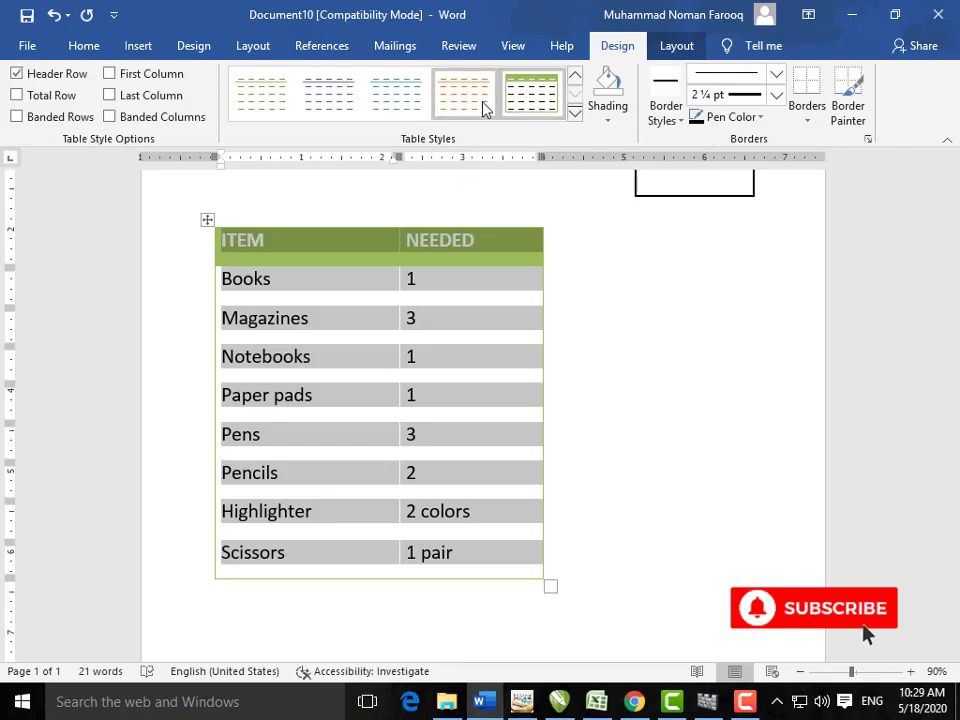
{"action": "left_click", "coordinate": [399, 97]}
{"action": "left_click", "coordinate": [295, 253]}
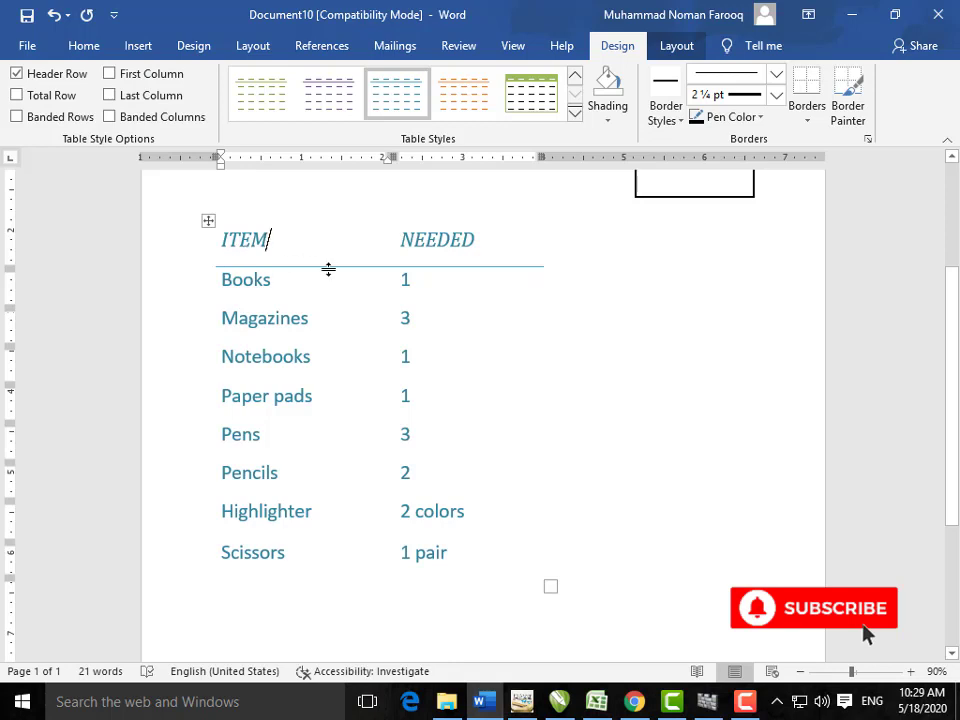
Step: Select the whole quick table and delete it
{"action": "left_click", "coordinate": [208, 221]}
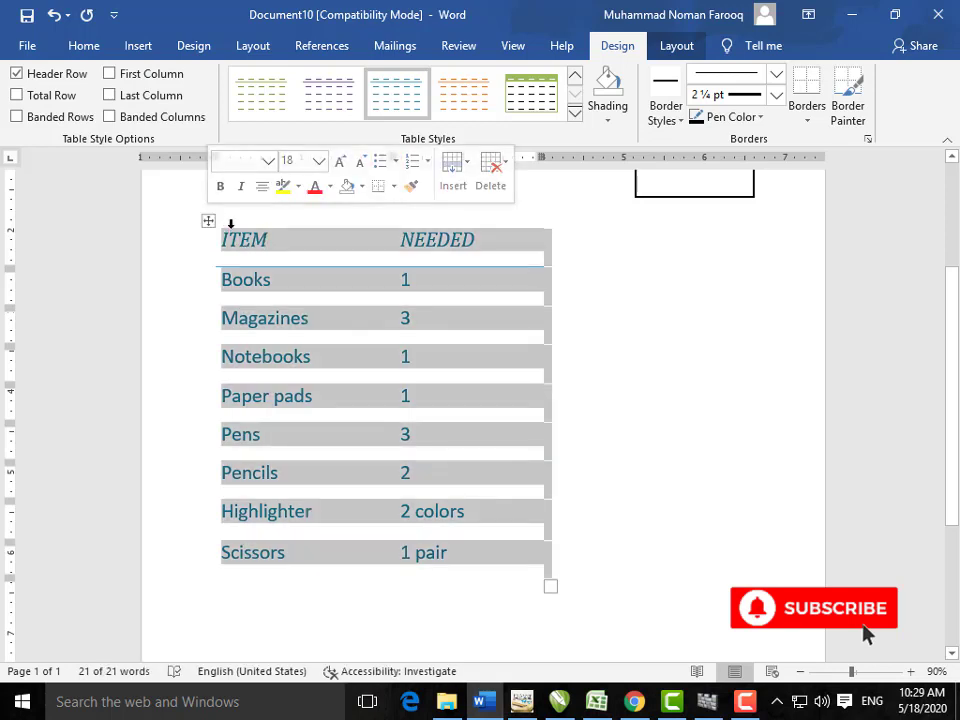
{"action": "key", "text": "Delete"}
{"action": "key", "text": "BackSpace"}
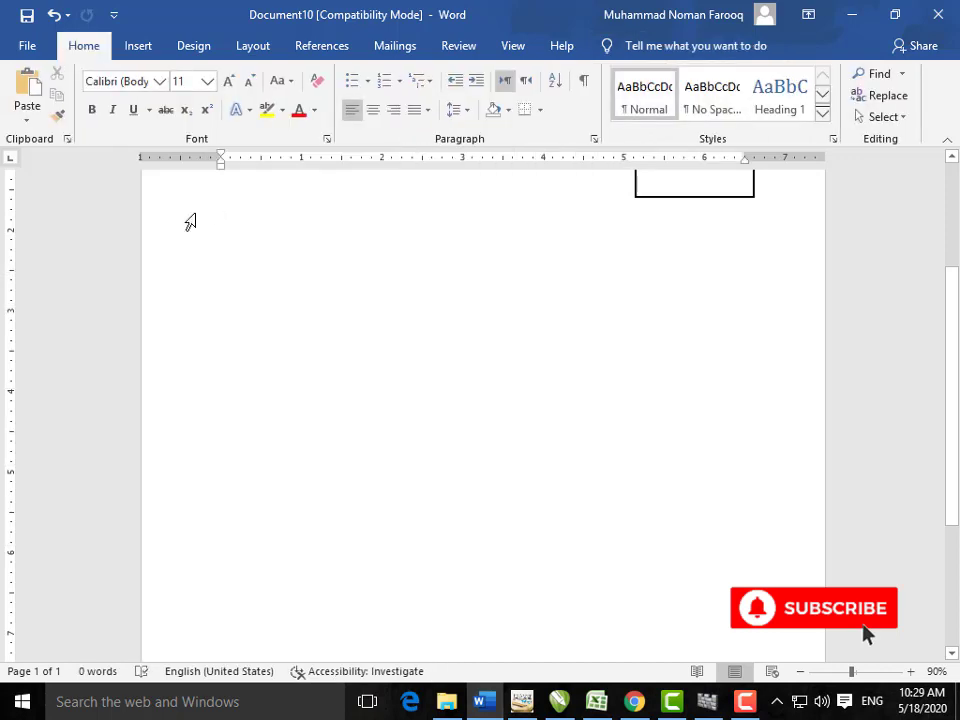
Step: Embed an Excel spreadsheet in the document from the Table menu
{"action": "left_click", "coordinate": [145, 45]}
{"action": "left_click", "coordinate": [77, 100]}
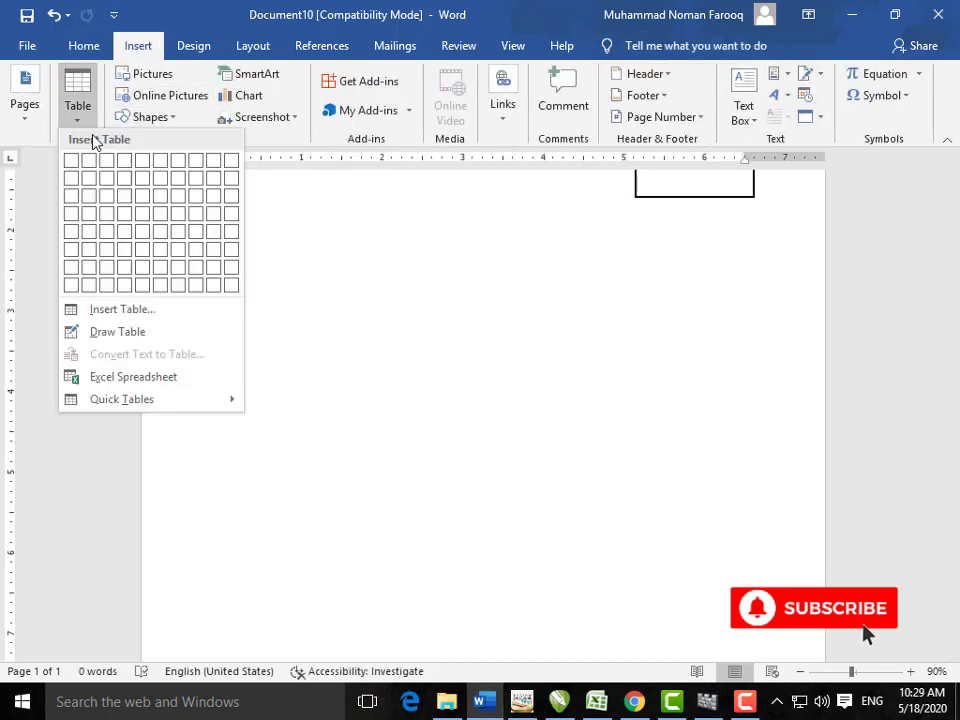
{"action": "left_click", "coordinate": [194, 388]}
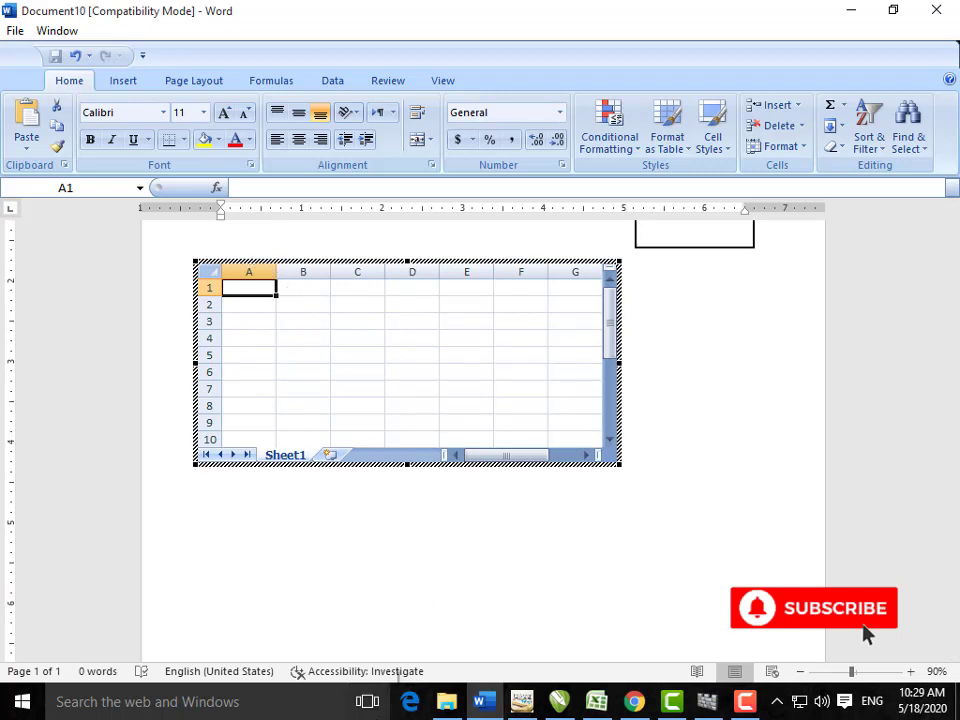
Step: Enter headers SR#, ITEMS, QTY, PRICE, TOTAL in row 1 and 1 in cell A2
{"action": "type", "text": "SR#"}
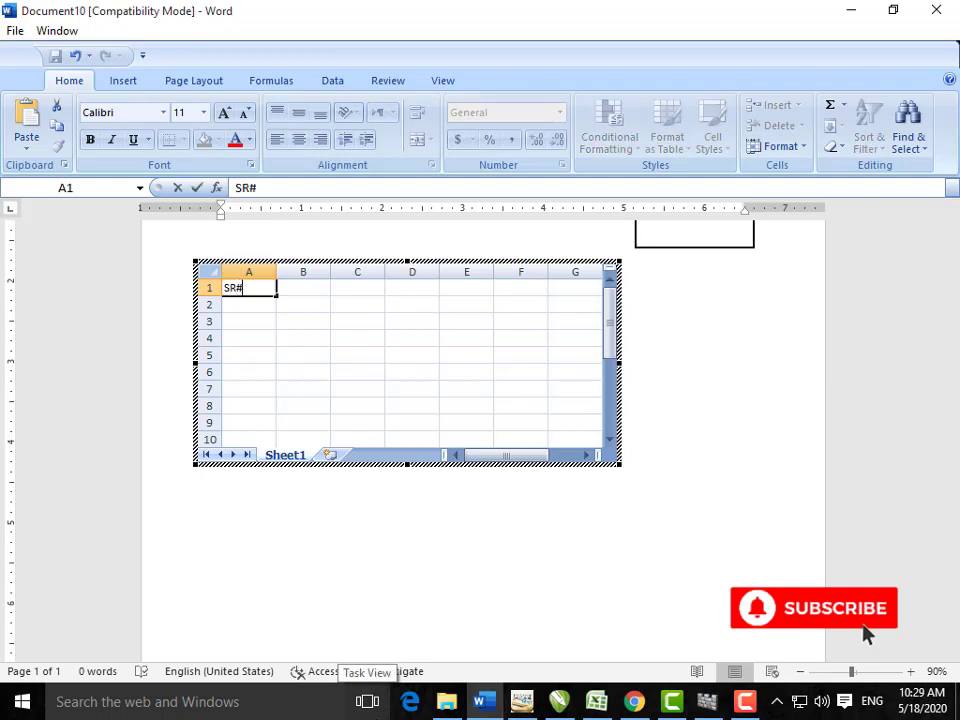
{"action": "key", "text": "Tab"}
{"action": "type", "text": "ITE"}
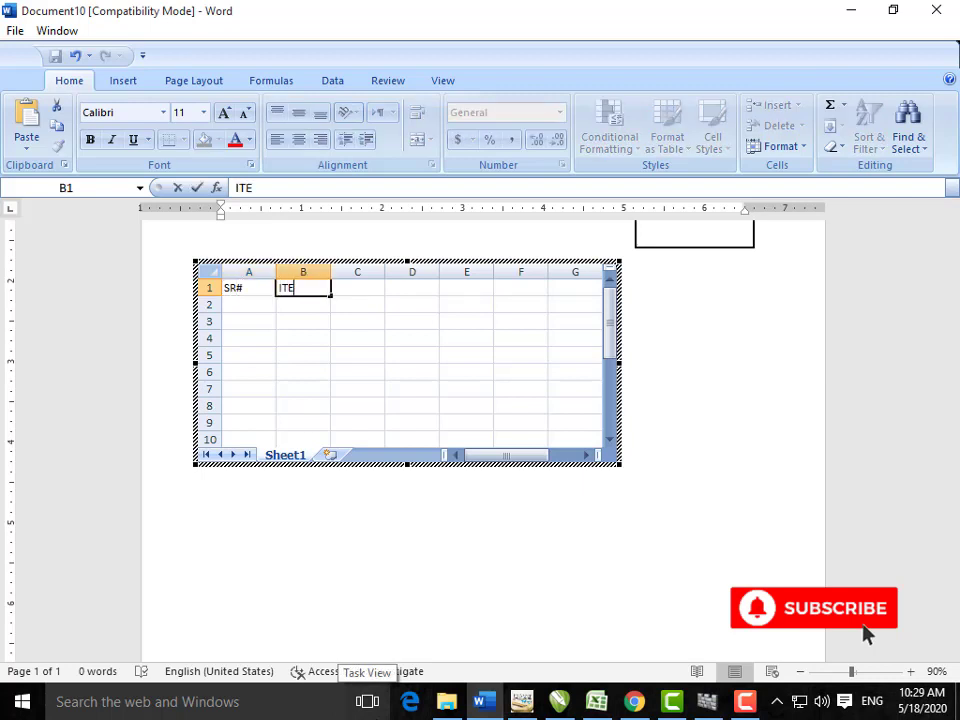
{"action": "type", "text": "MS"}
{"action": "key", "text": "Tab"}
{"action": "type", "text": "QTY"}
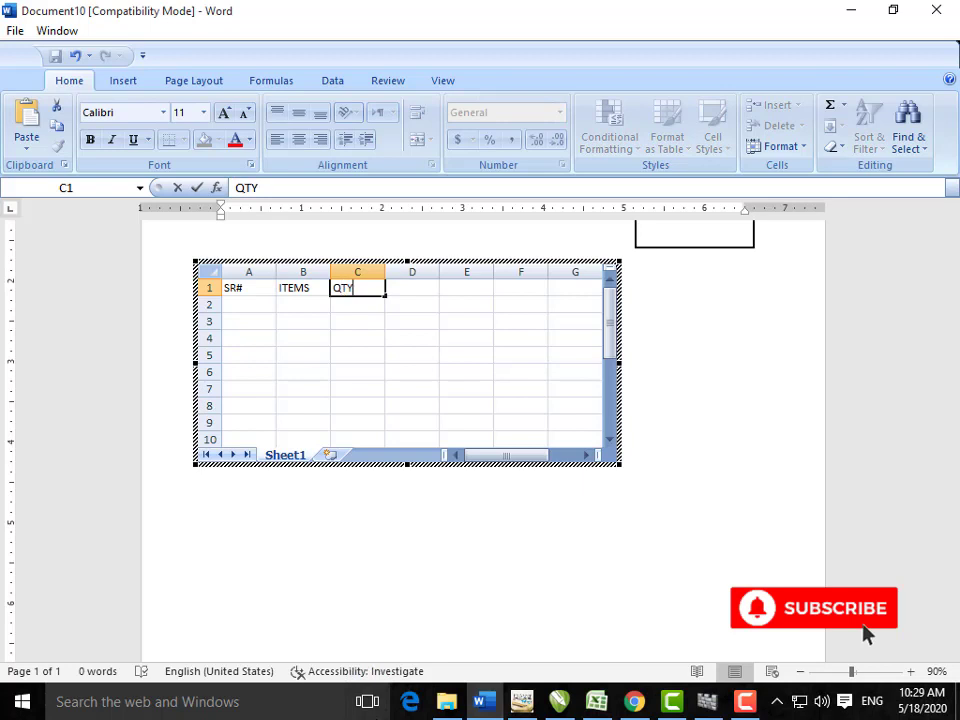
{"action": "key", "text": "Tab"}
{"action": "type", "text": "P"}
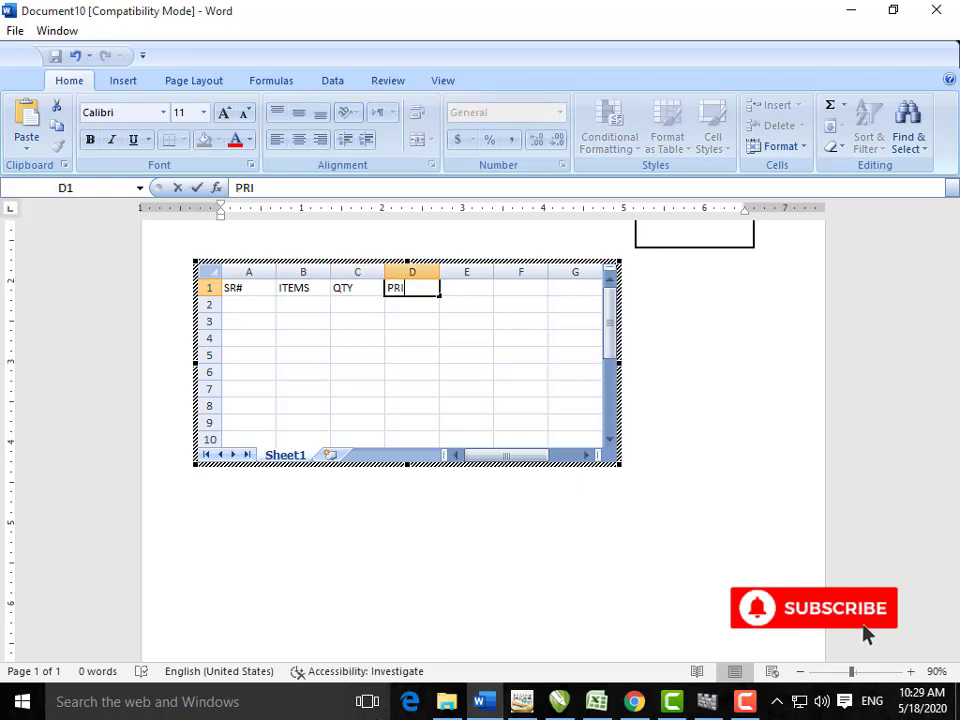
{"action": "type", "text": "RICE"}
{"action": "key", "text": "Tab"}
{"action": "type", "text": "T"}
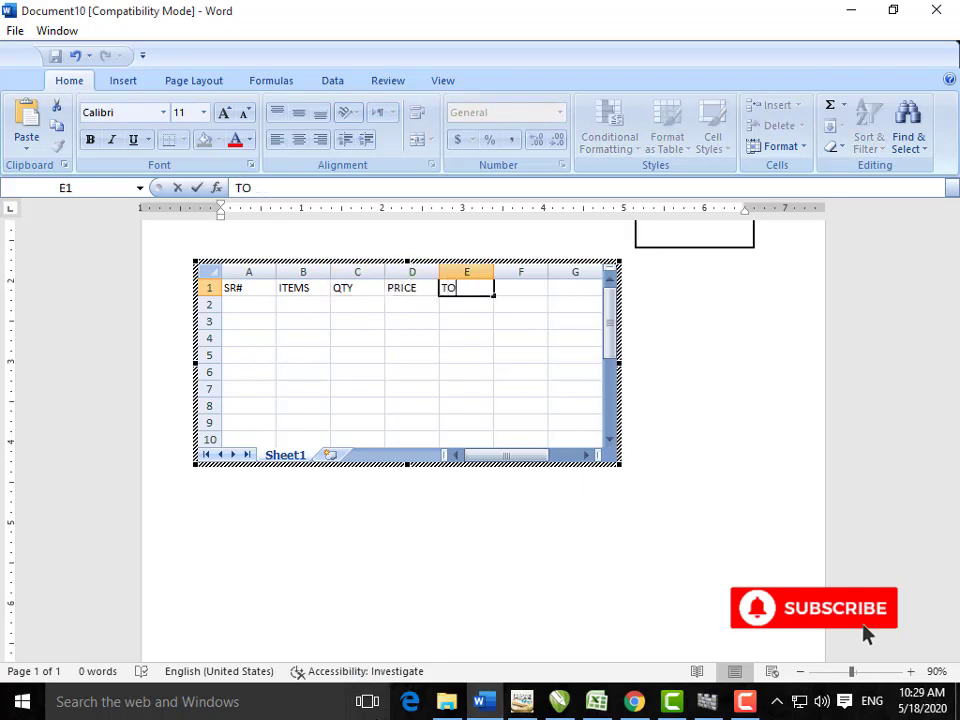
{"action": "key", "text": "Return"}
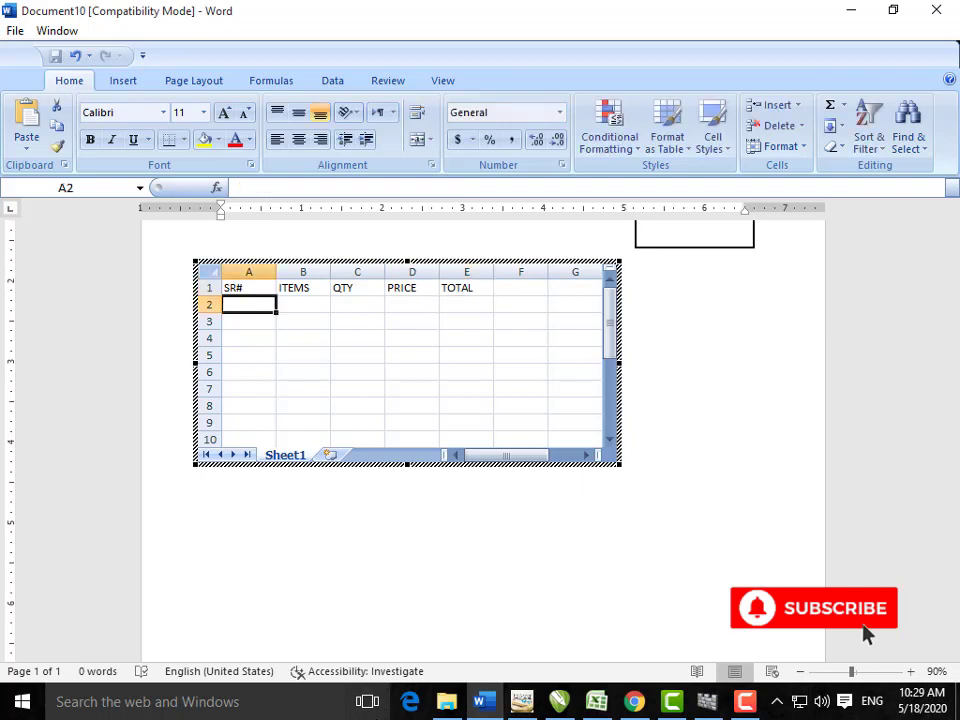
{"action": "type", "text": "1"}
{"action": "key", "text": "Return"}
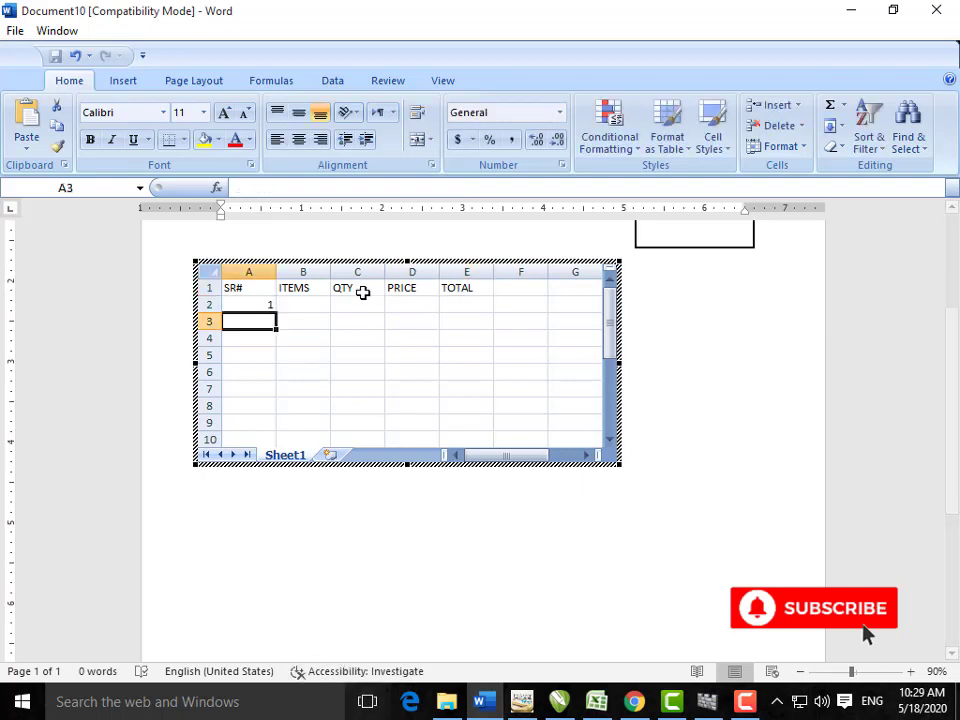
Step: Fill SR# numbers 1–5 down to A6 and enter USB, 4, 500 in row 2
{"action": "left_click", "coordinate": [228, 305]}
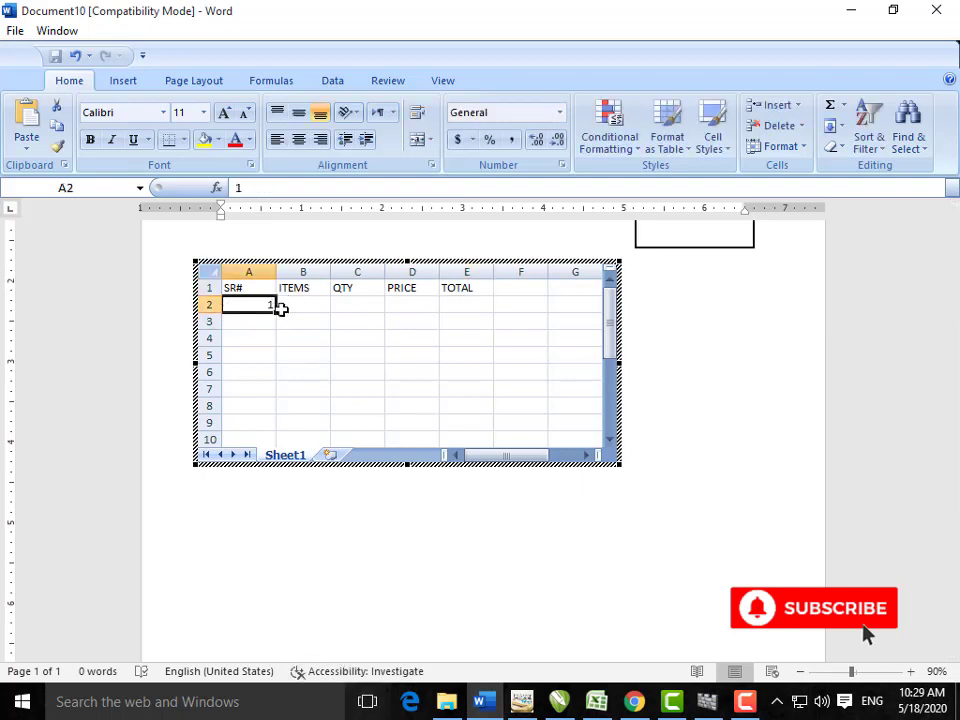
{"action": "left_click_drag", "start_coordinate": [277, 311], "coordinate": [279, 389]}
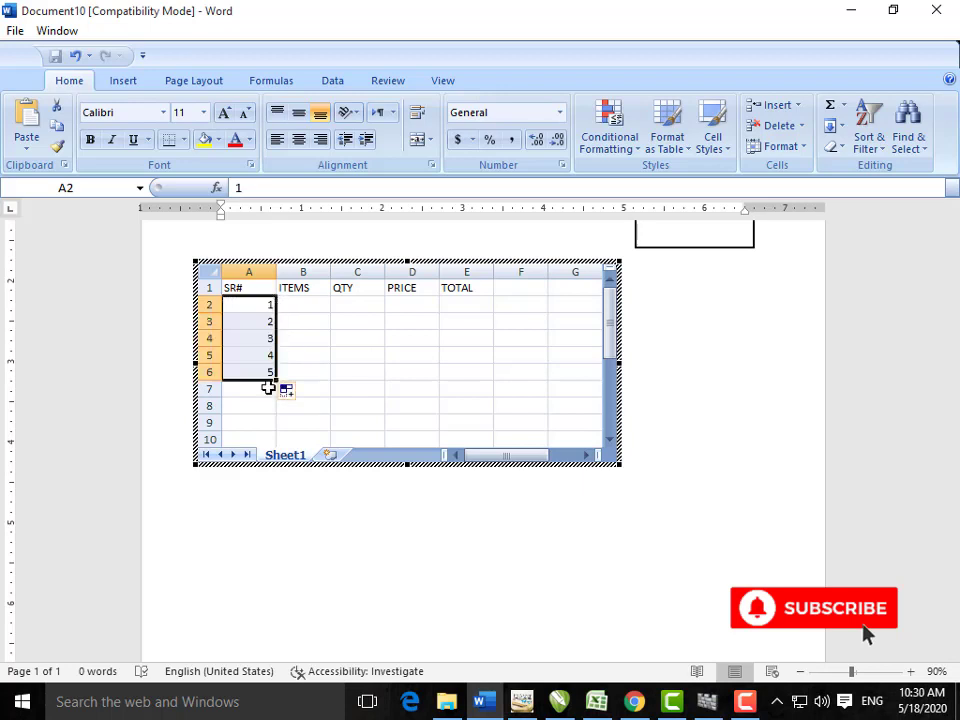
{"action": "left_click", "coordinate": [300, 306]}
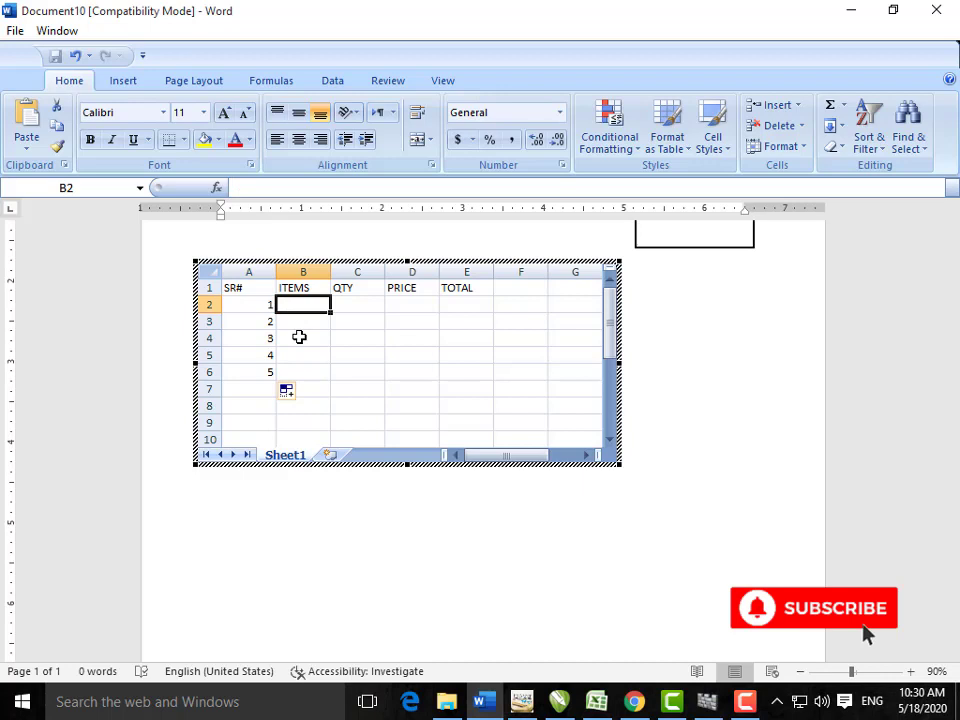
{"action": "type", "text": "USB"}
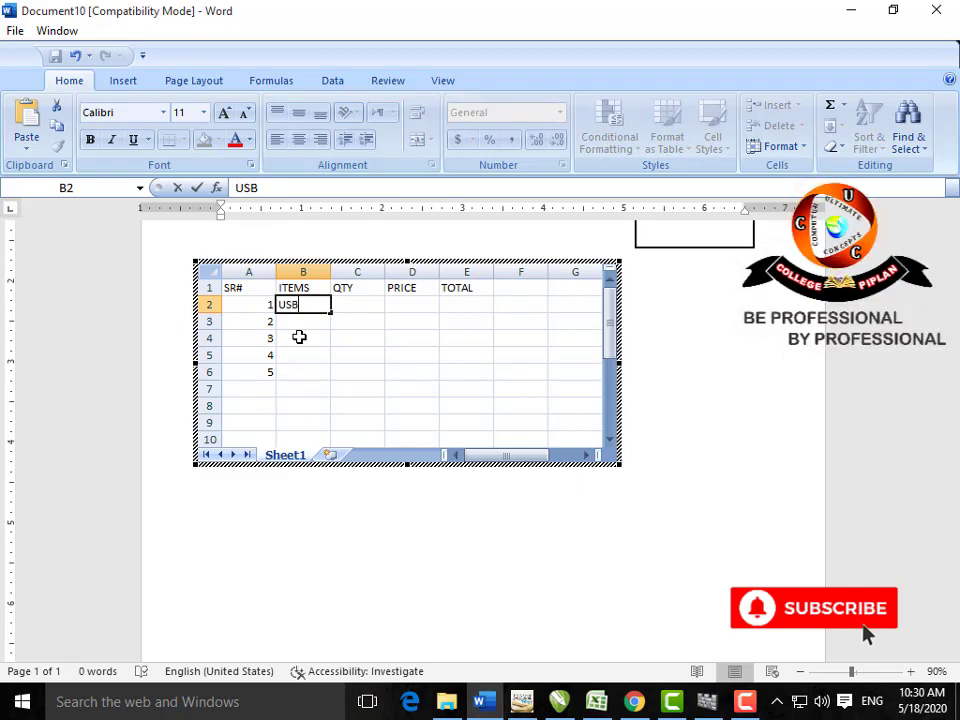
{"action": "key", "text": "Tab"}
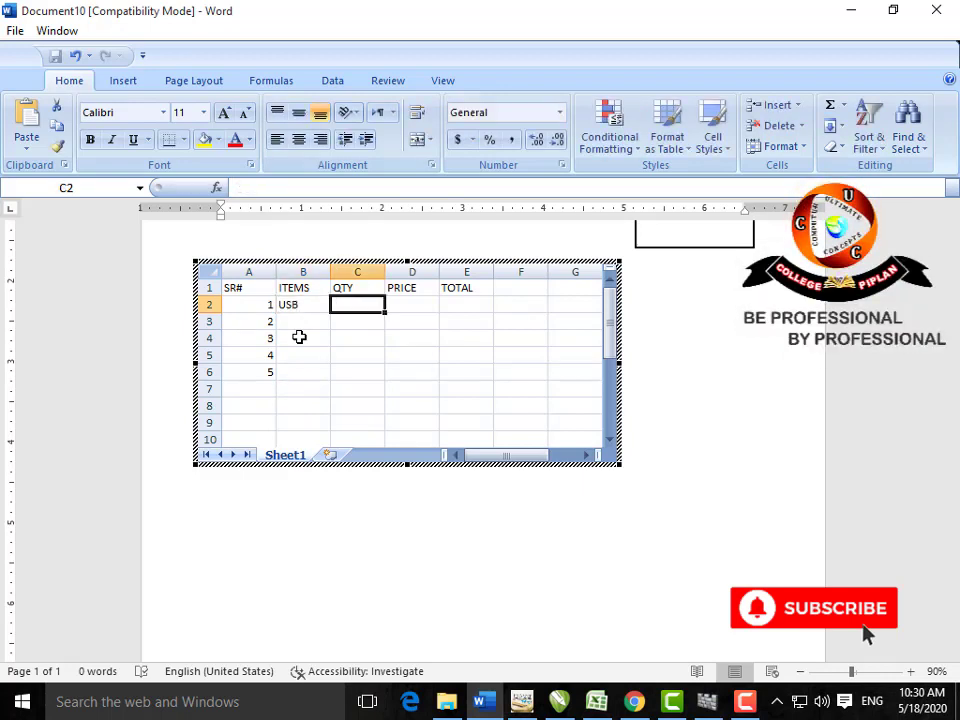
{"action": "type", "text": "4"}
{"action": "key", "text": "Tab"}
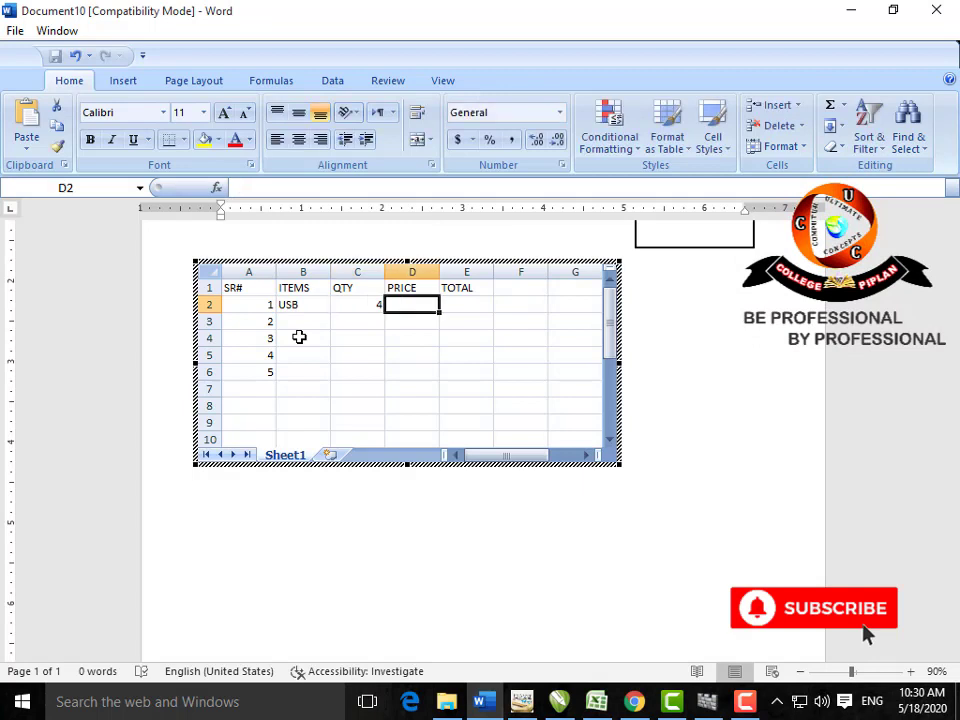
{"action": "type", "text": "500"}
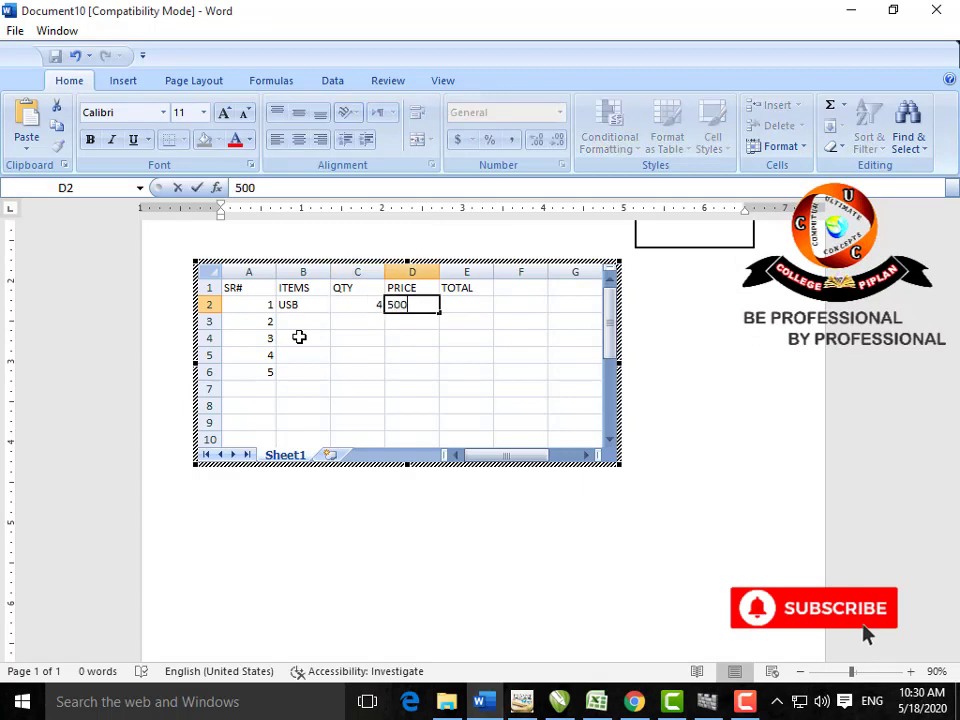
{"action": "key", "text": "Tab"}
Step: Enter the formula =C2*D2 in E2 so TOTAL shows 2000
{"action": "type", "text": "="}
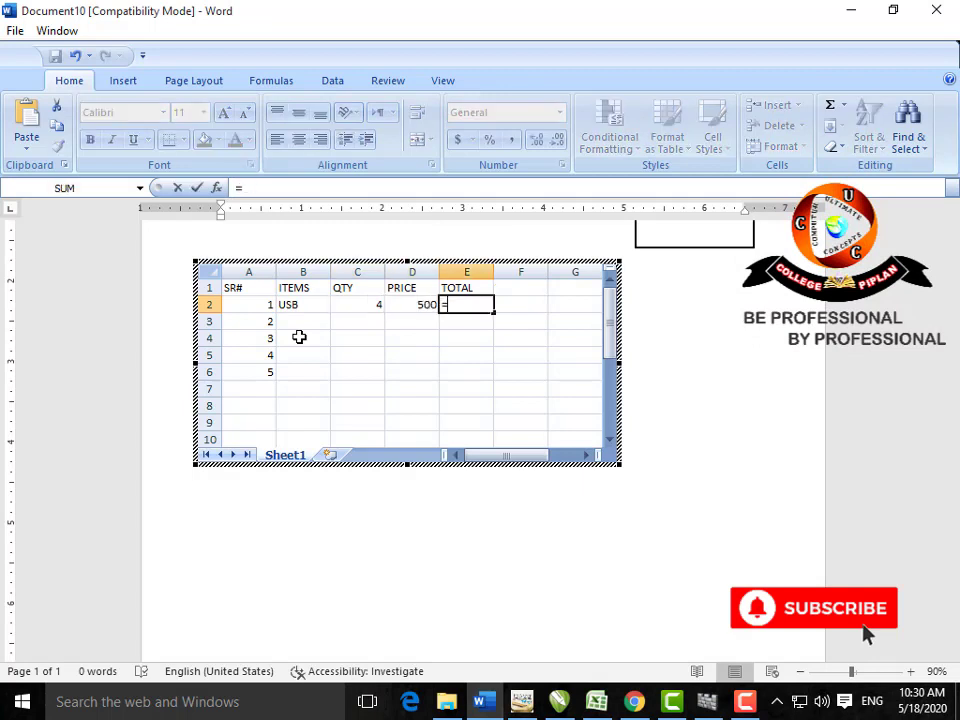
{"action": "left_click", "coordinate": [347, 306]}
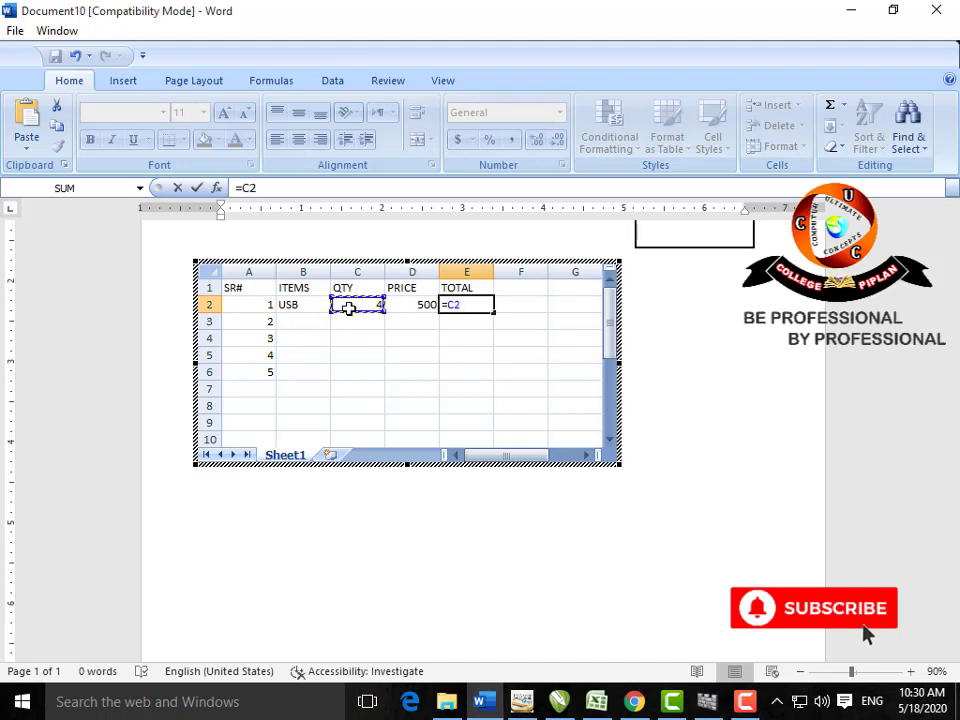
{"action": "type", "text": "*"}
{"action": "left_click", "coordinate": [416, 306]}
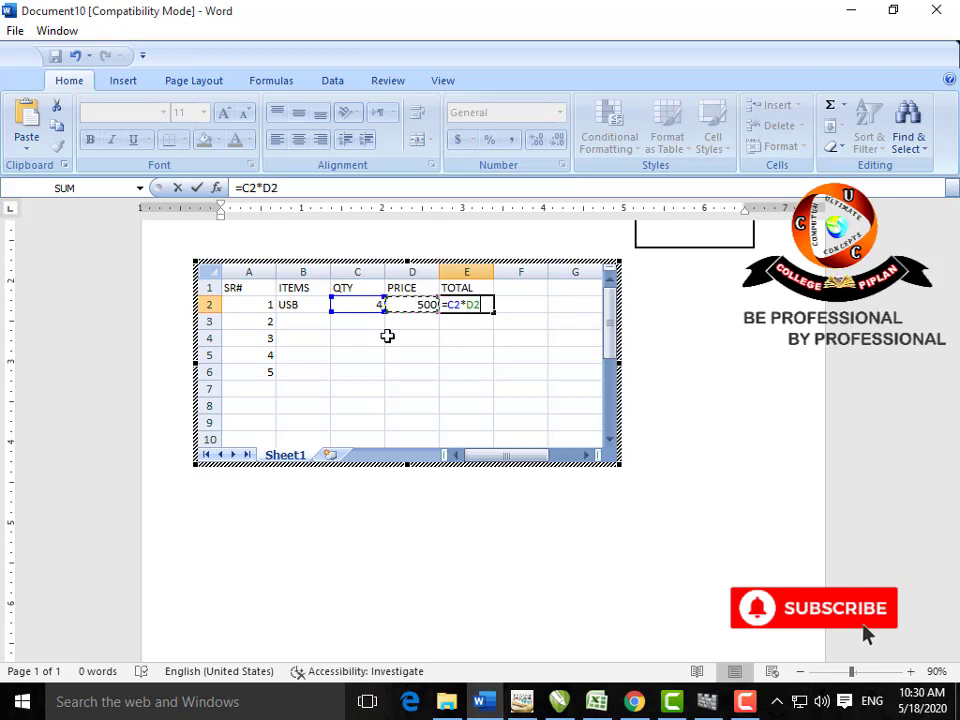
{"action": "key", "text": "Return"}
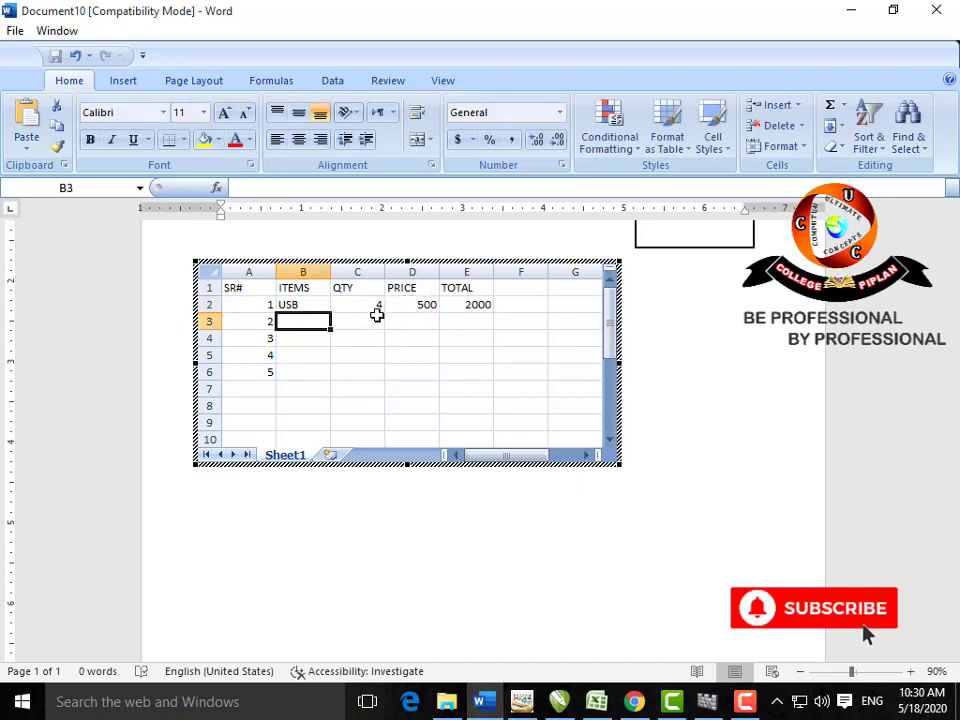
{"action": "left_click", "coordinate": [910, 672]}
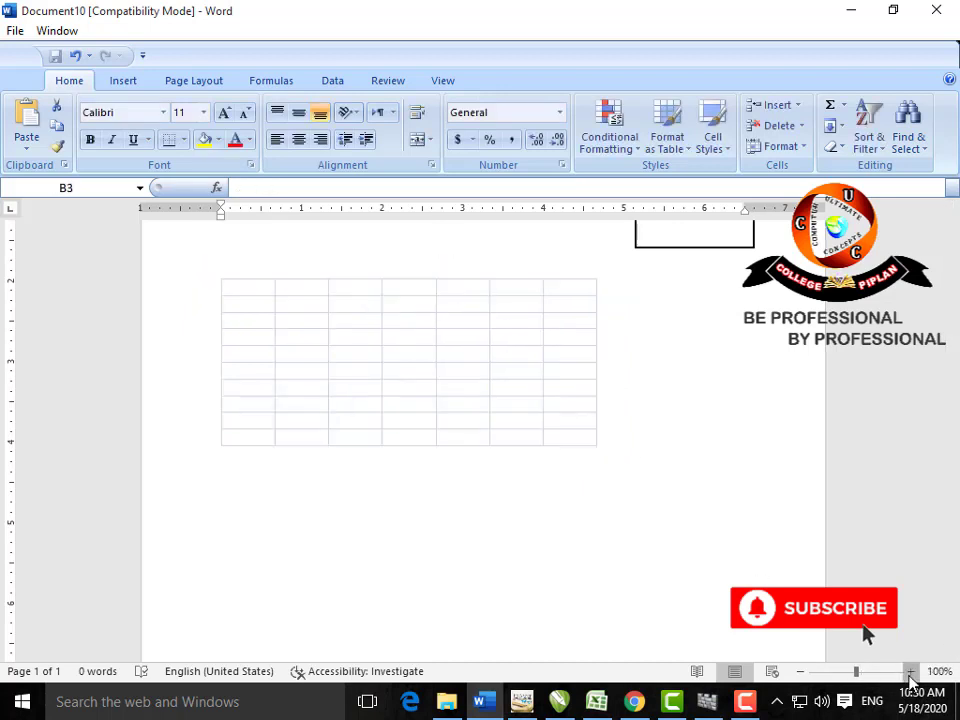
Step: Zoom in and change the quantity in C2 to 5 so TOTAL recalculates to 2500
{"action": "left_click", "coordinate": [910, 678]}
{"action": "left_click", "coordinate": [910, 678]}
{"action": "double_click", "coordinate": [583, 519]}
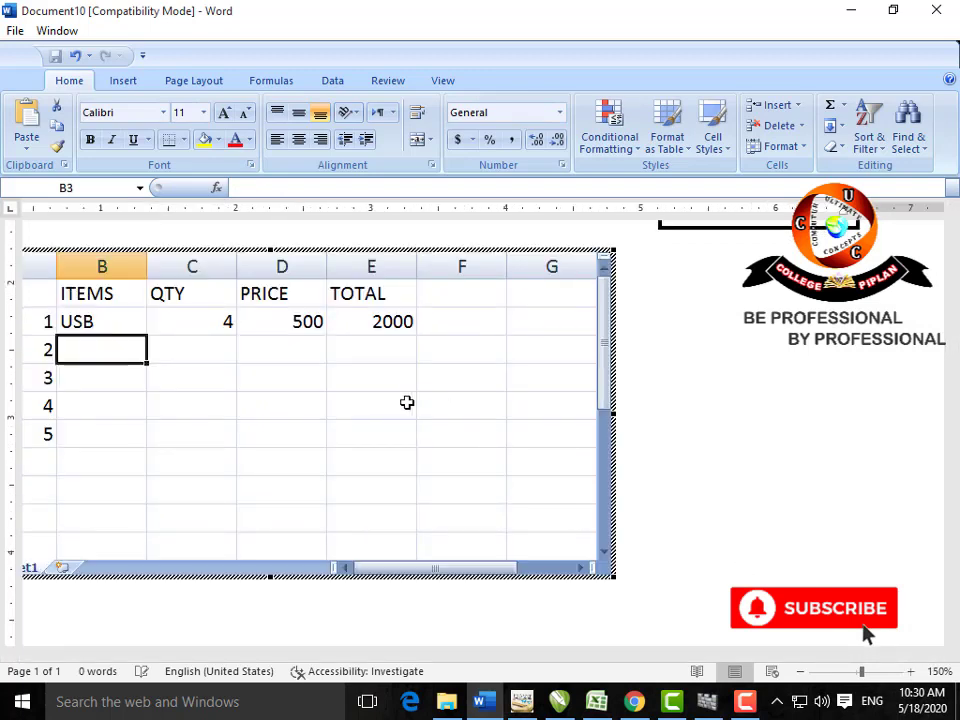
{"action": "left_click", "coordinate": [214, 323]}
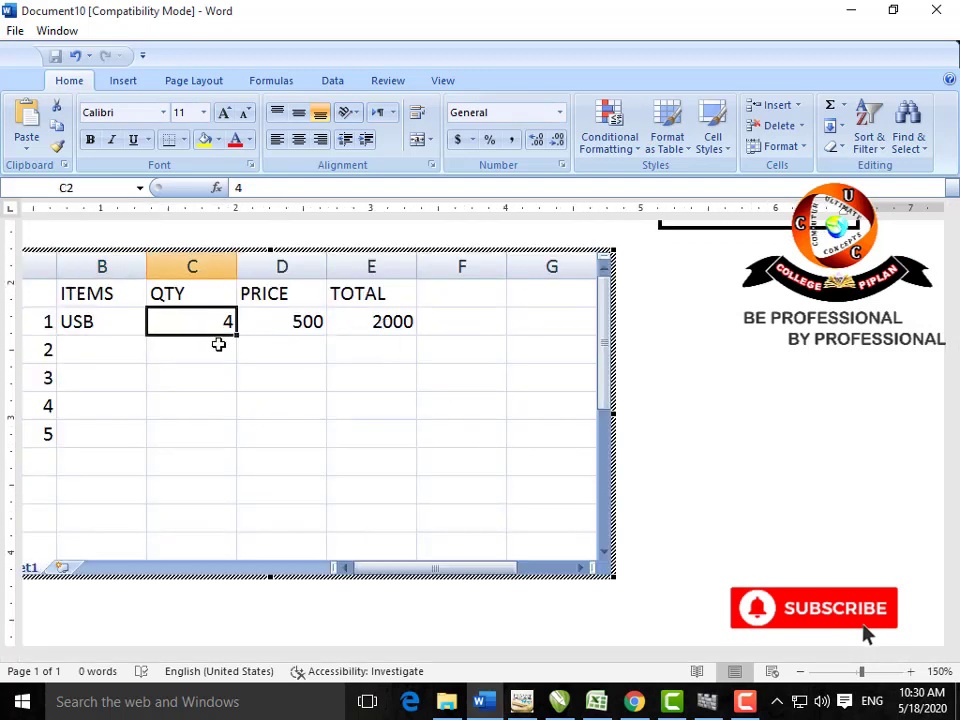
{"action": "type", "text": "5"}
{"action": "key", "text": "Return"}
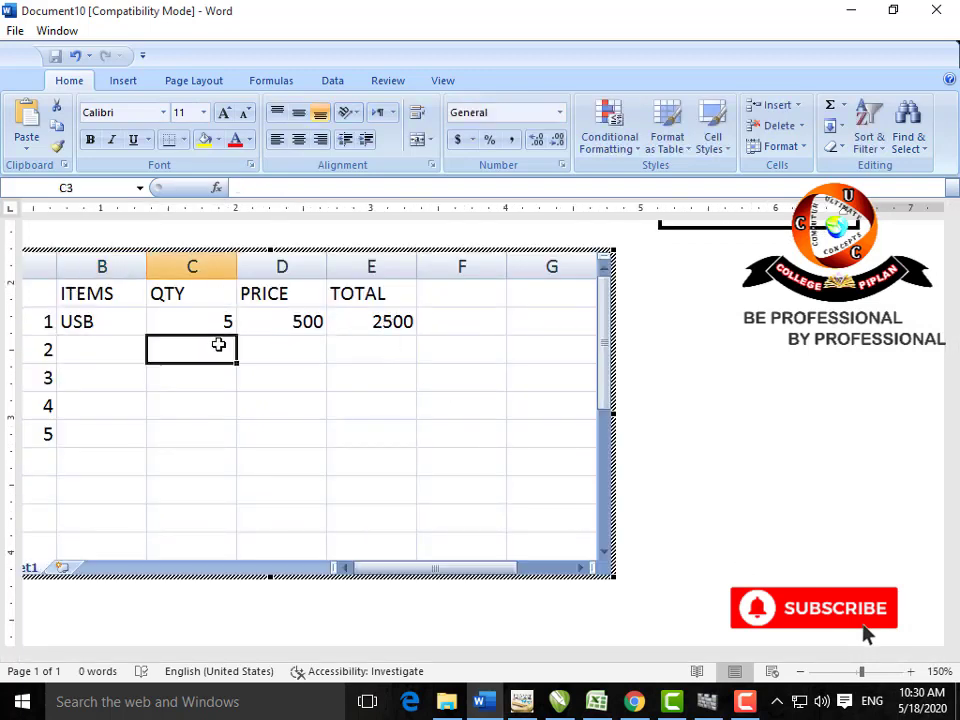
{"action": "left_click", "coordinate": [707, 401]}
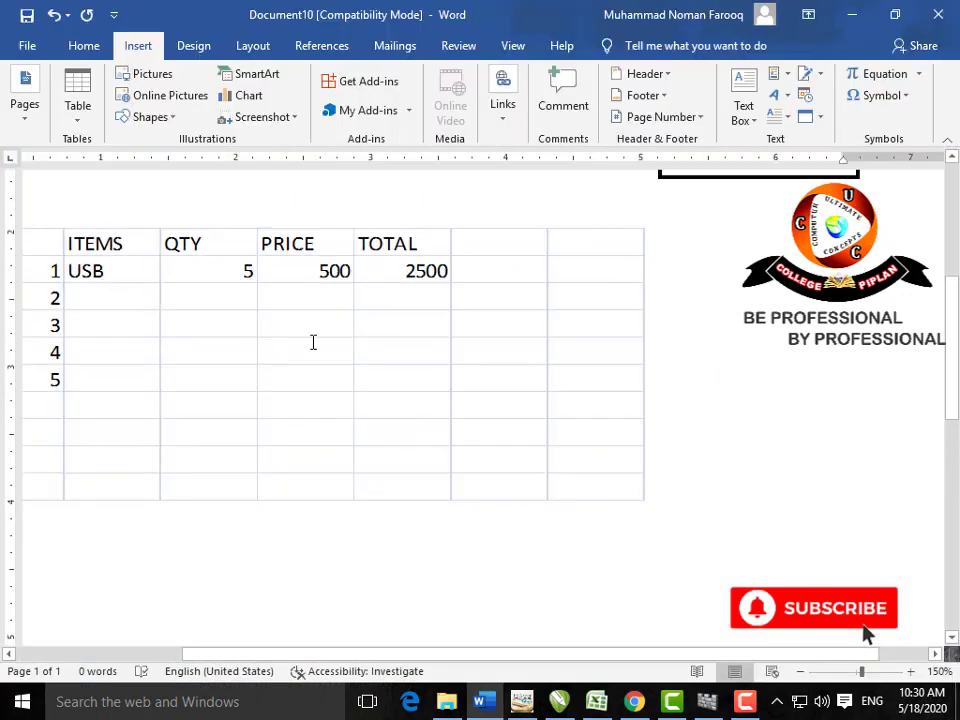
Step: Select the embedded spreadsheet object and delete it from the page
{"action": "double_click", "coordinate": [313, 342]}
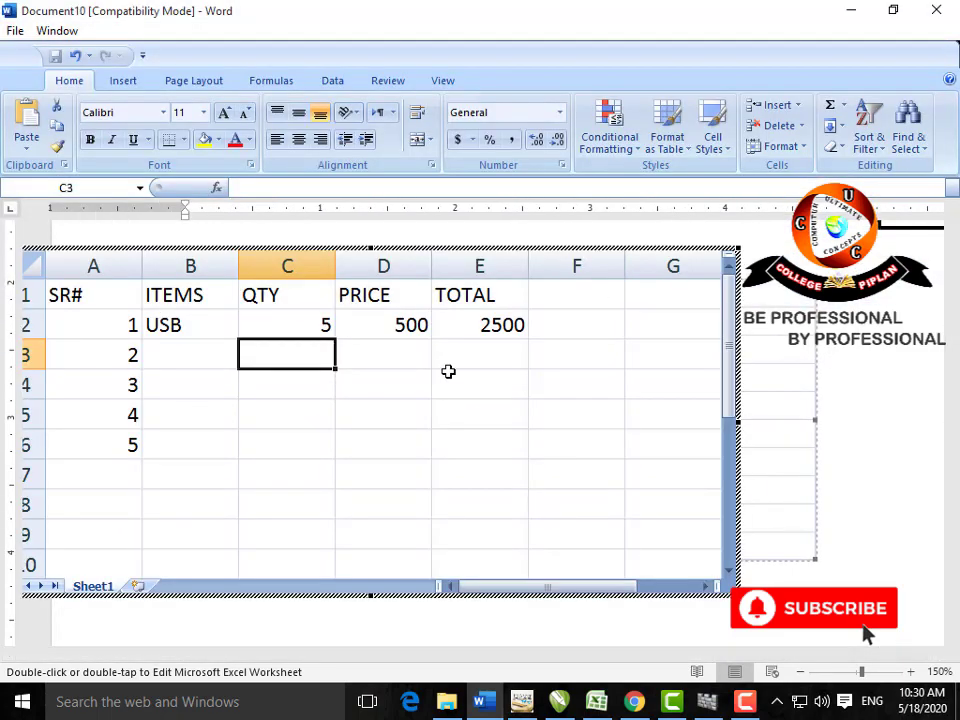
{"action": "left_click", "coordinate": [816, 459]}
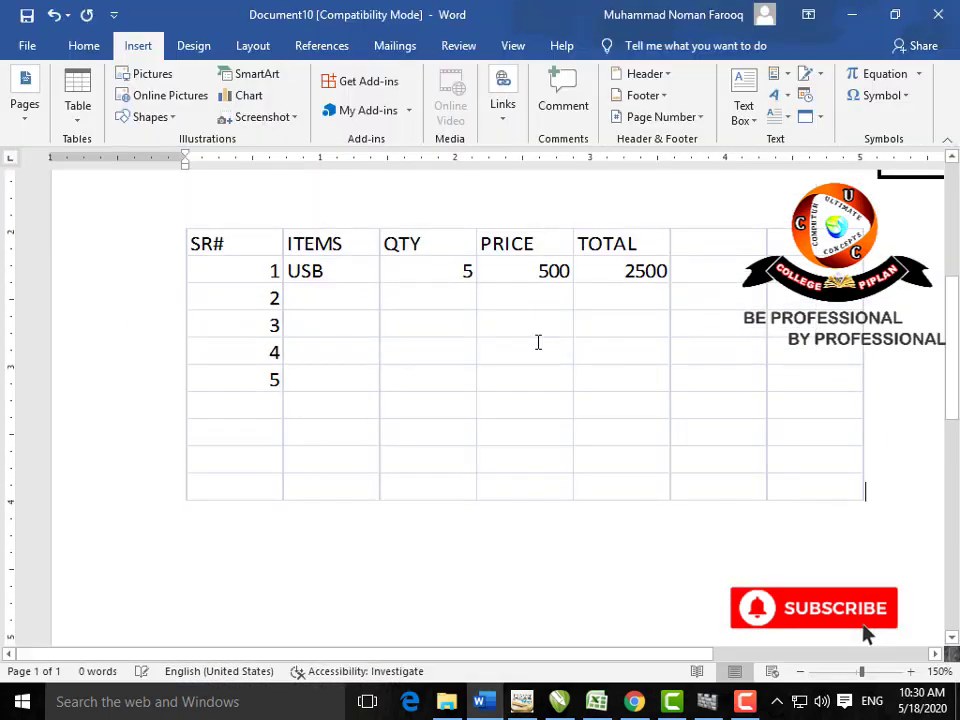
{"action": "left_click", "coordinate": [539, 346]}
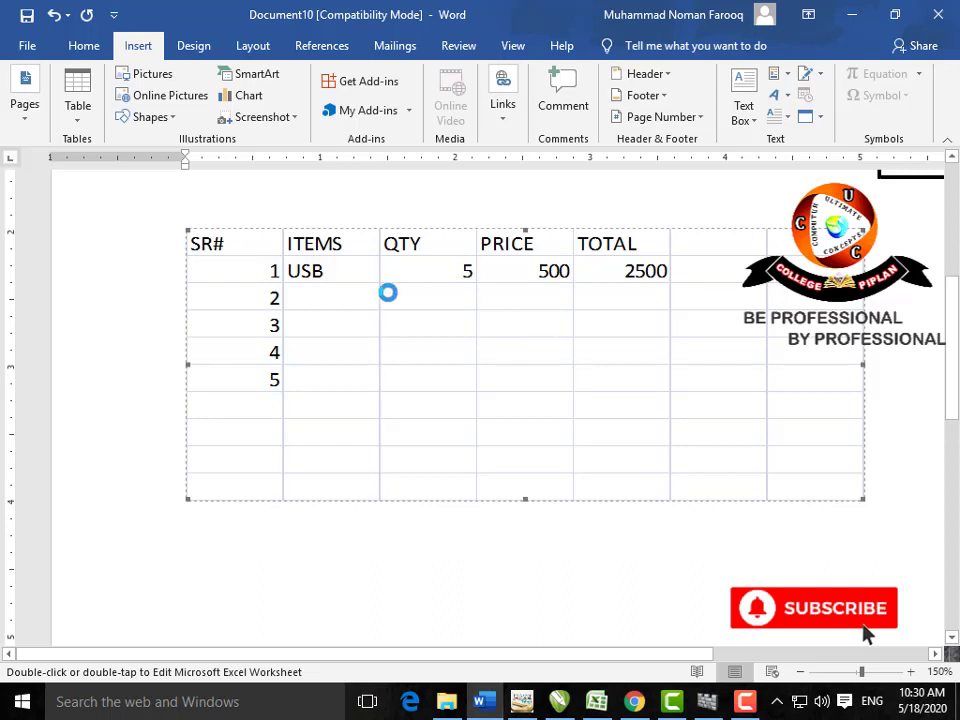
{"action": "key", "text": "Delete"}
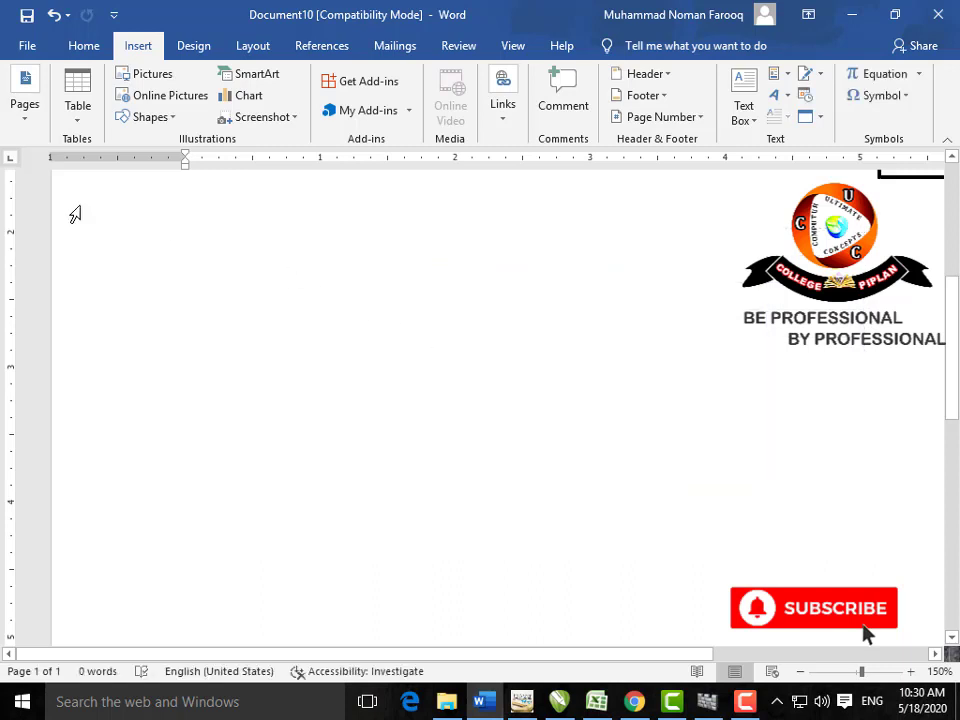
{"action": "left_click", "coordinate": [77, 115]}
{"action": "left_click", "coordinate": [414, 410]}
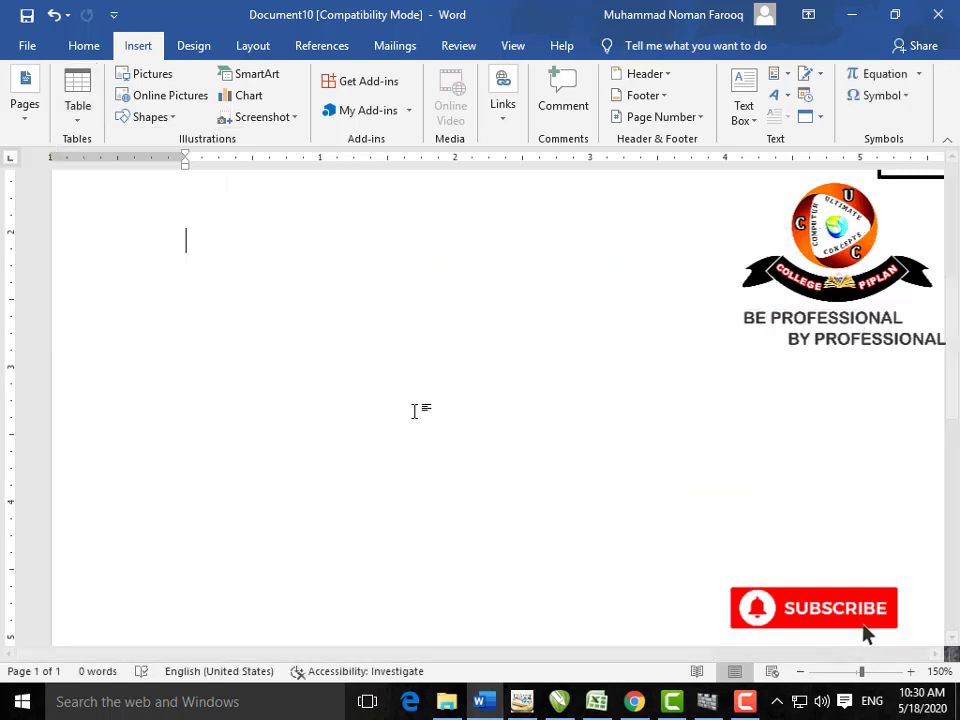
{"action": "left_click", "coordinate": [759, 702]}
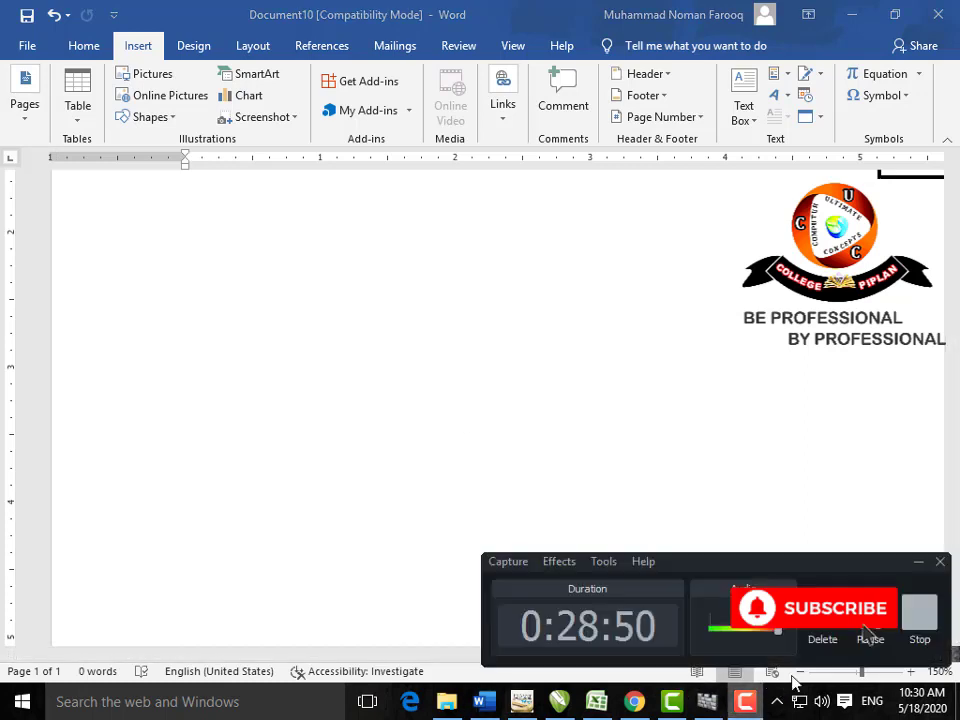
{"action": "left_click", "coordinate": [868, 622]}
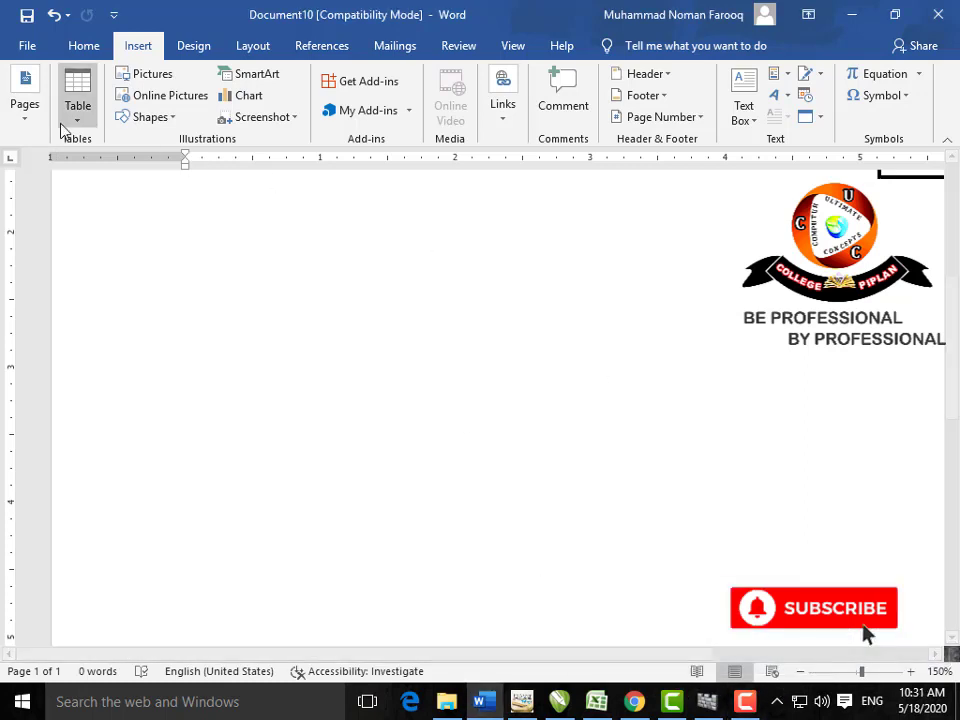
Step: Type the header line SR#,ITEMS,QTY,PRICE,TOTAL with commas between words and select it
{"action": "left_click", "coordinate": [76, 118]}
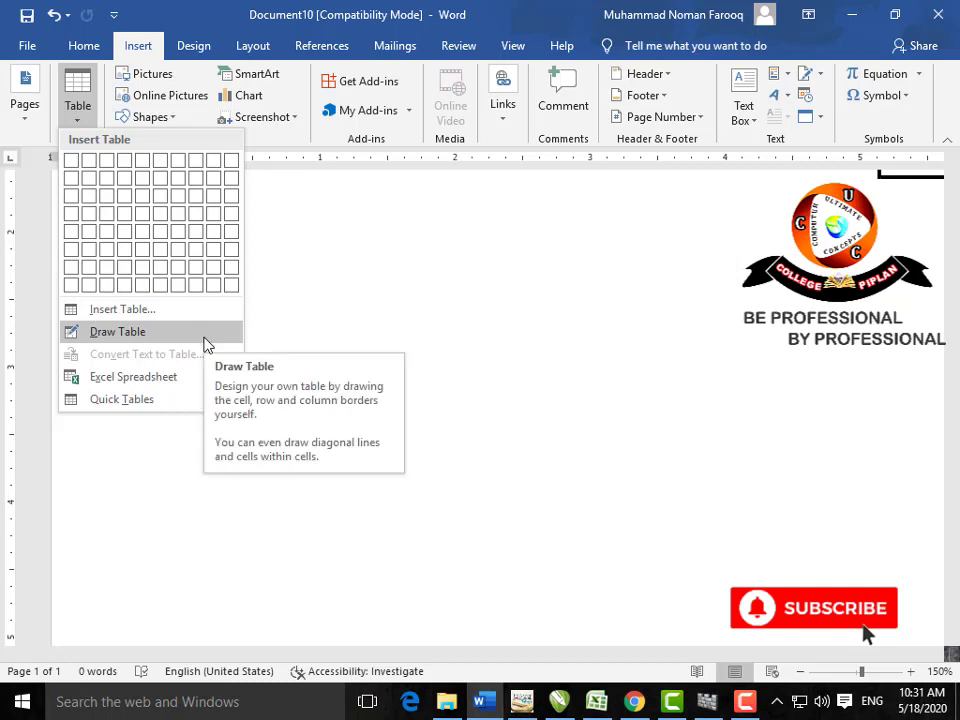
{"action": "left_click", "coordinate": [292, 300]}
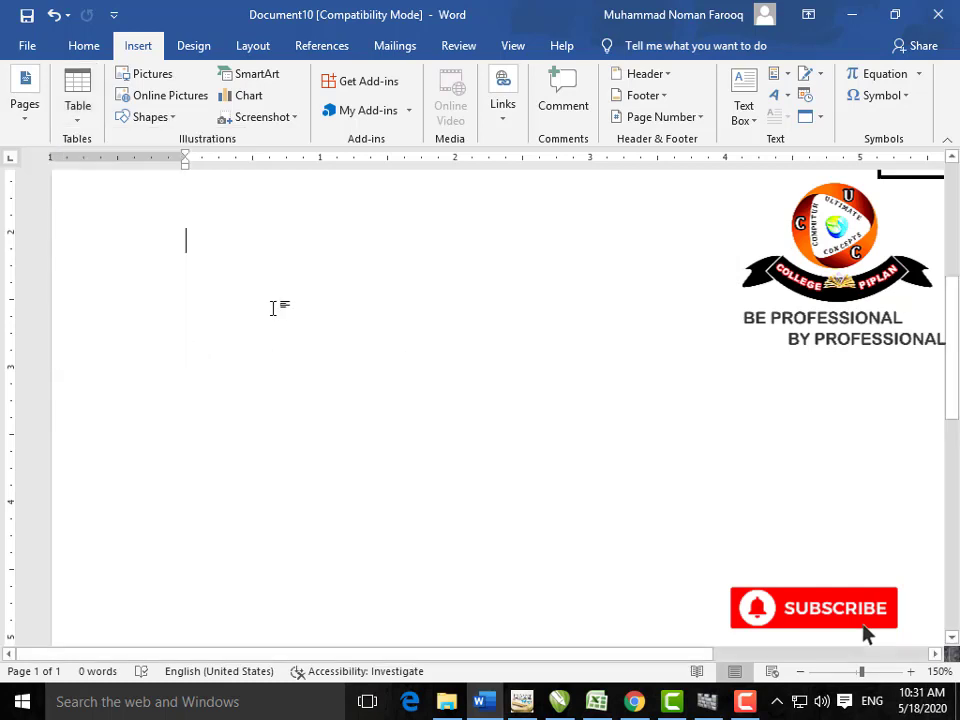
{"action": "scroll", "coordinate": [221, 364], "scroll_direction": "up", "scroll_amount": 2}
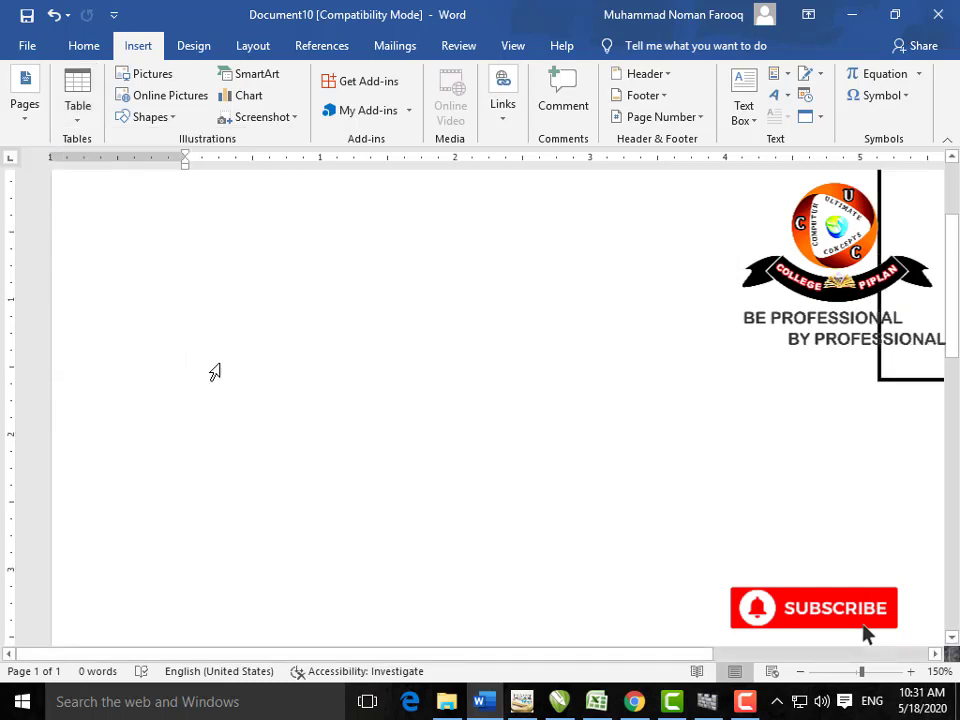
{"action": "type", "text": "SR"}
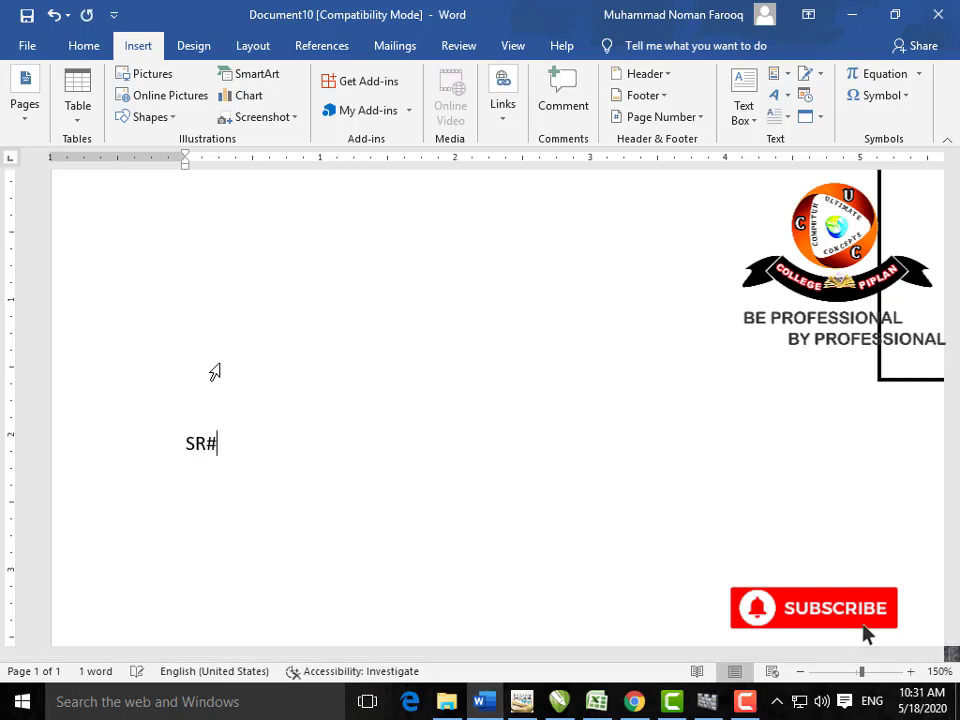
{"action": "type", "text": "#ITEMSQTYPRICETOTAL"}
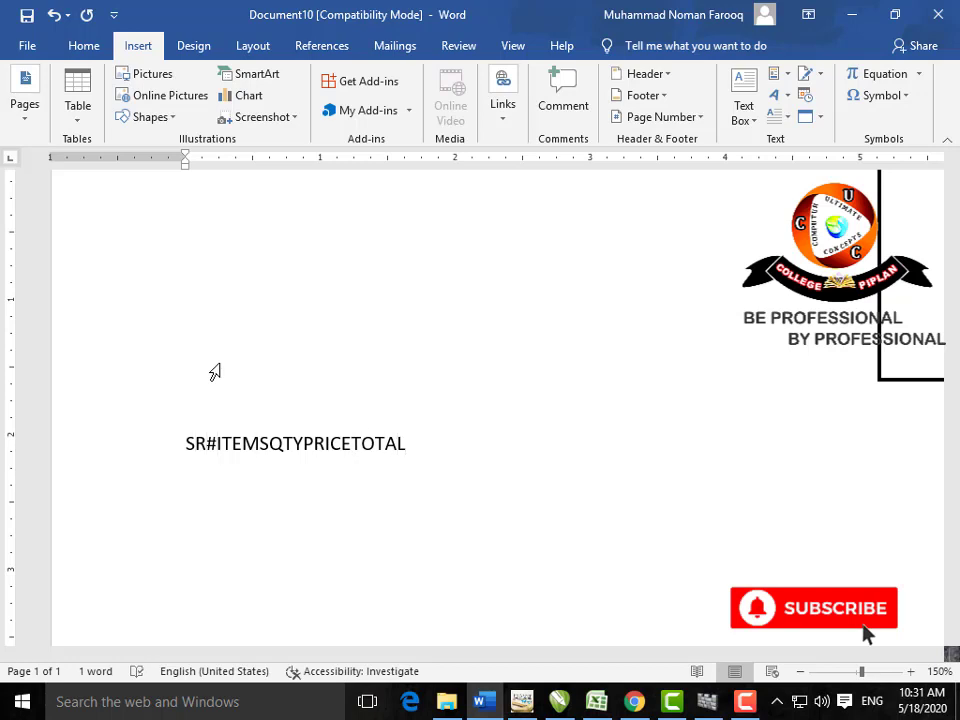
{"action": "type", "text": ","}
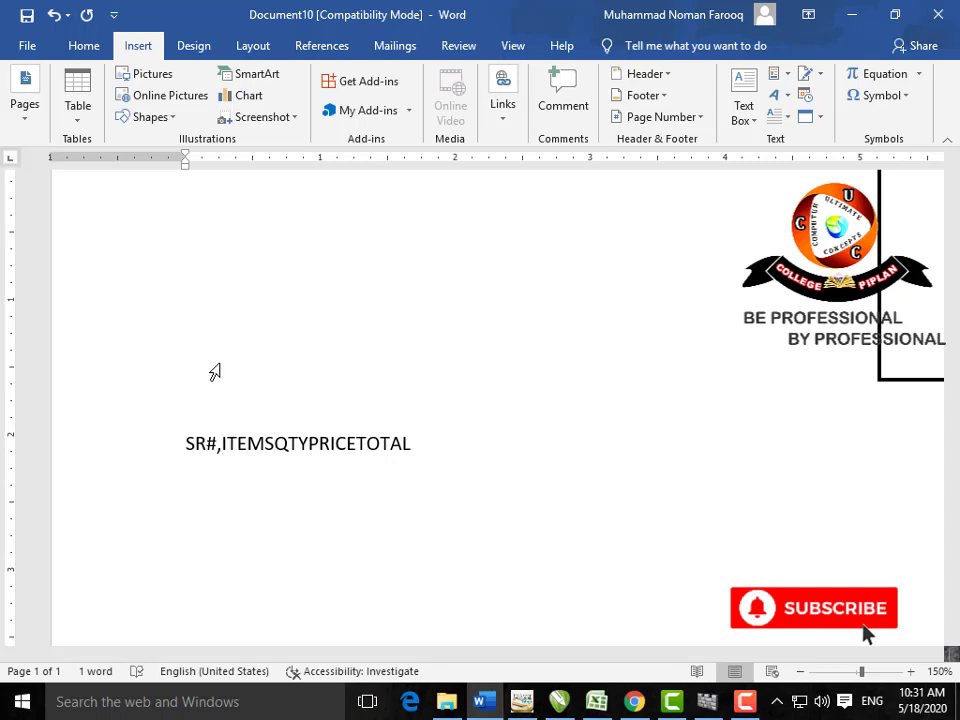
{"action": "type", "text": ","}
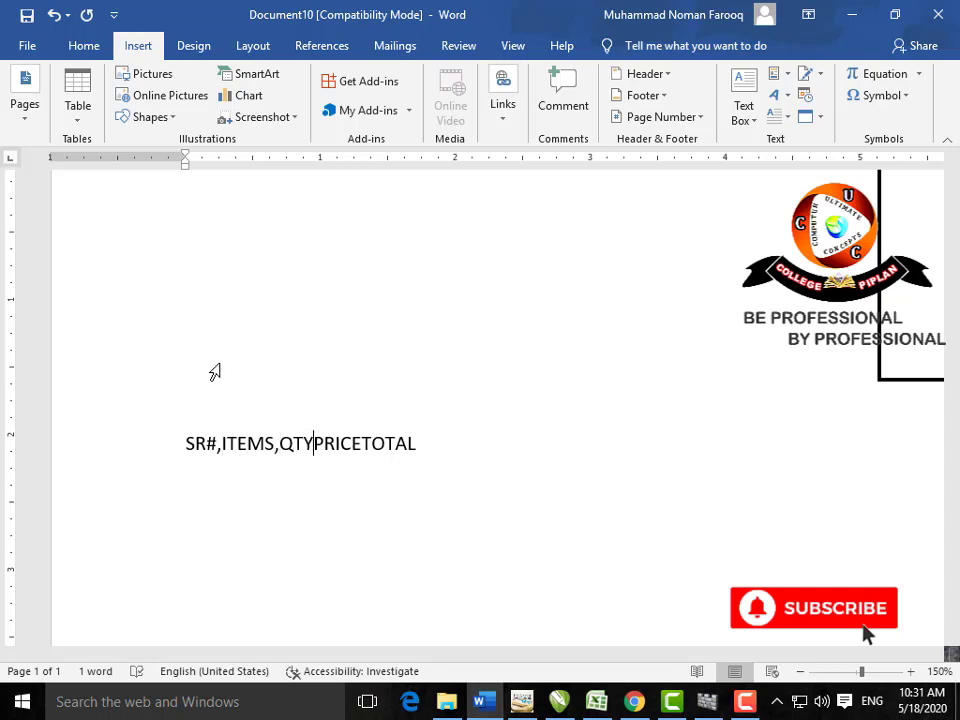
{"action": "type", "text": ","}
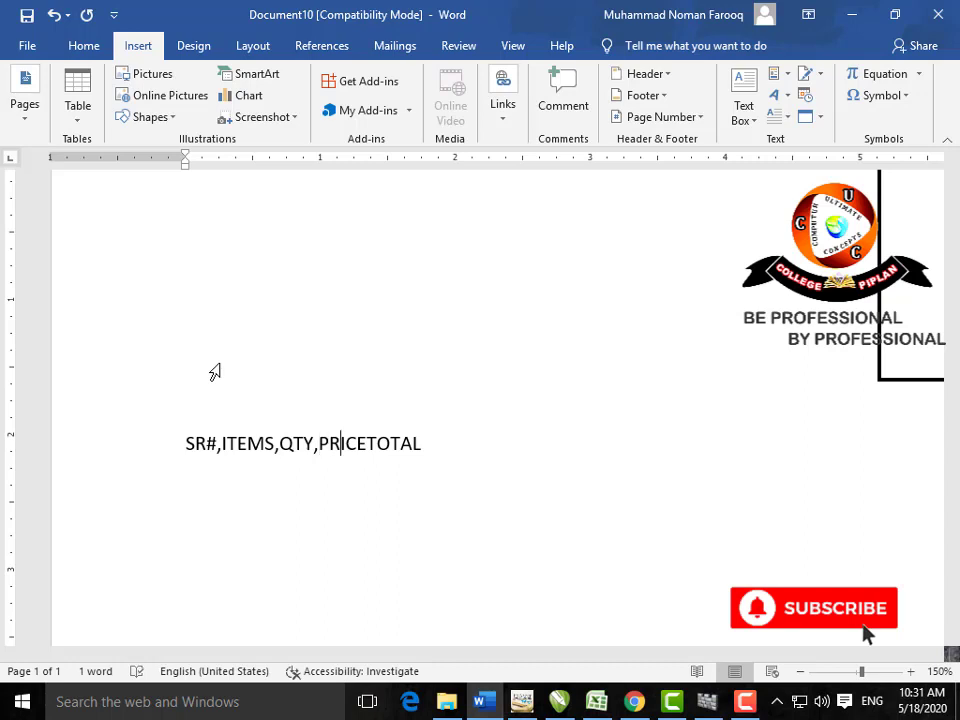
{"action": "type", "text": ","}
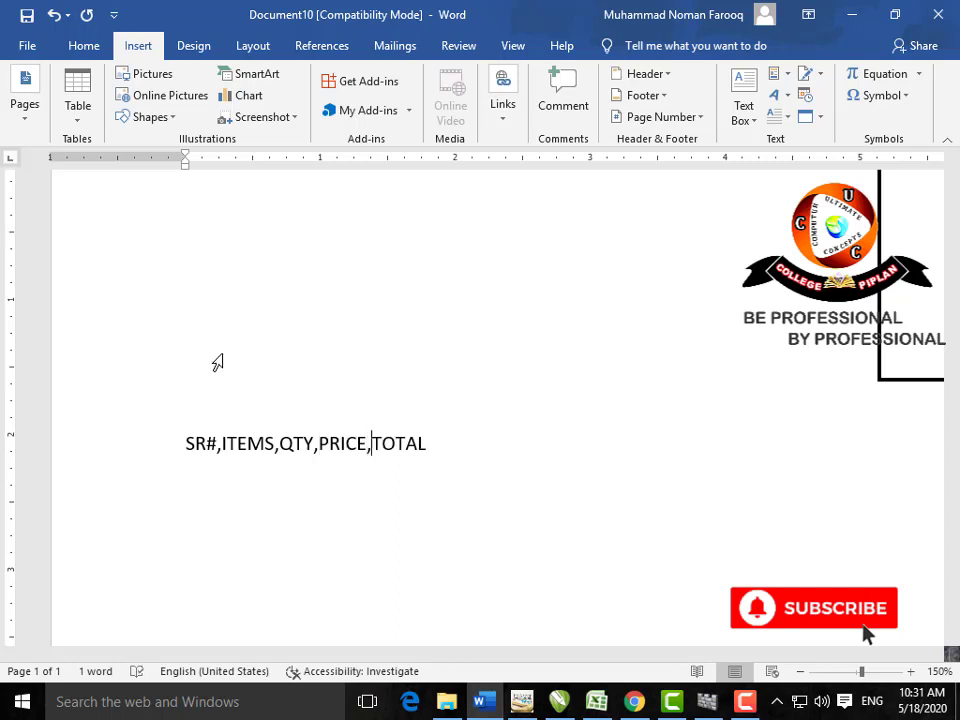
{"action": "left_click", "coordinate": [430, 441]}
{"action": "left_click_drag", "start_coordinate": [290, 457], "coordinate": [191, 458]}
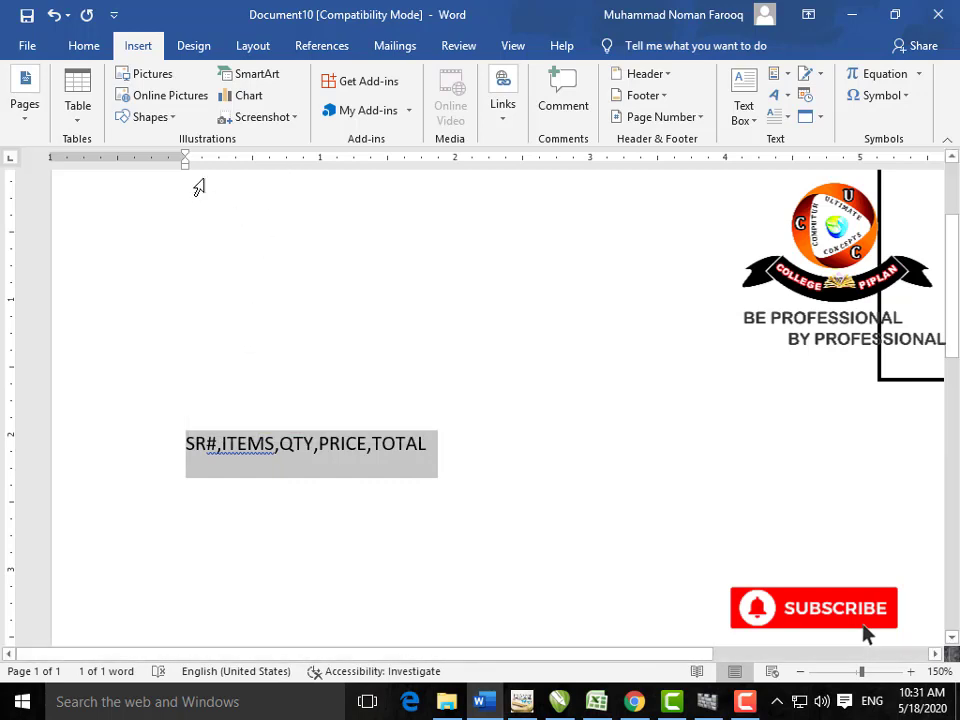
{"action": "left_click", "coordinate": [92, 122]}
Step: Convert the selected line into a five-column table using comma as the separator
{"action": "left_click", "coordinate": [165, 355]}
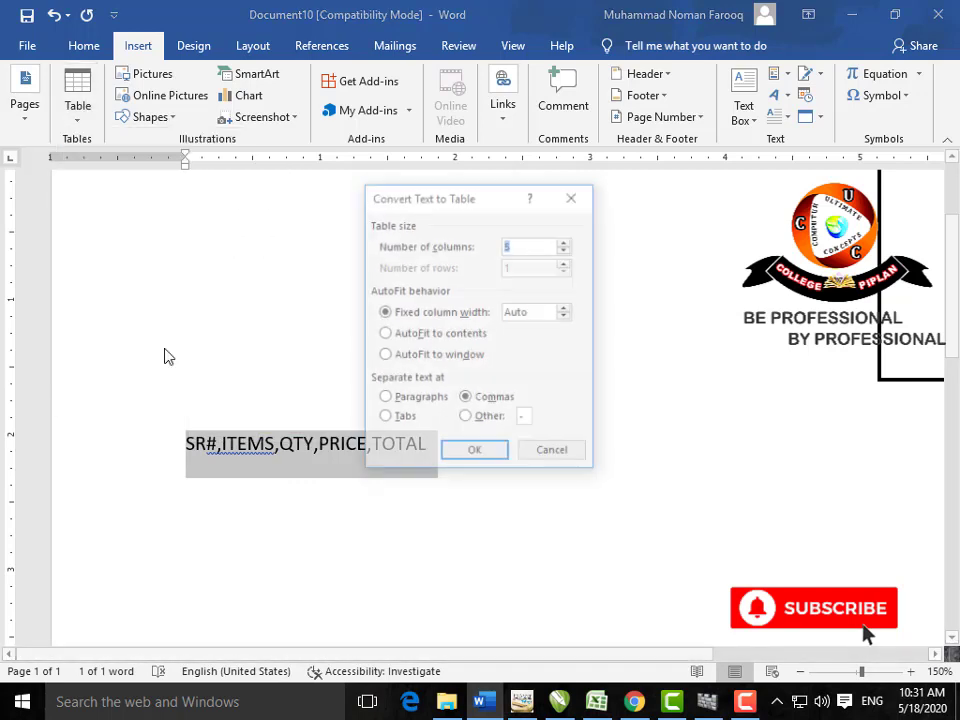
{"action": "left_click", "coordinate": [474, 423]}
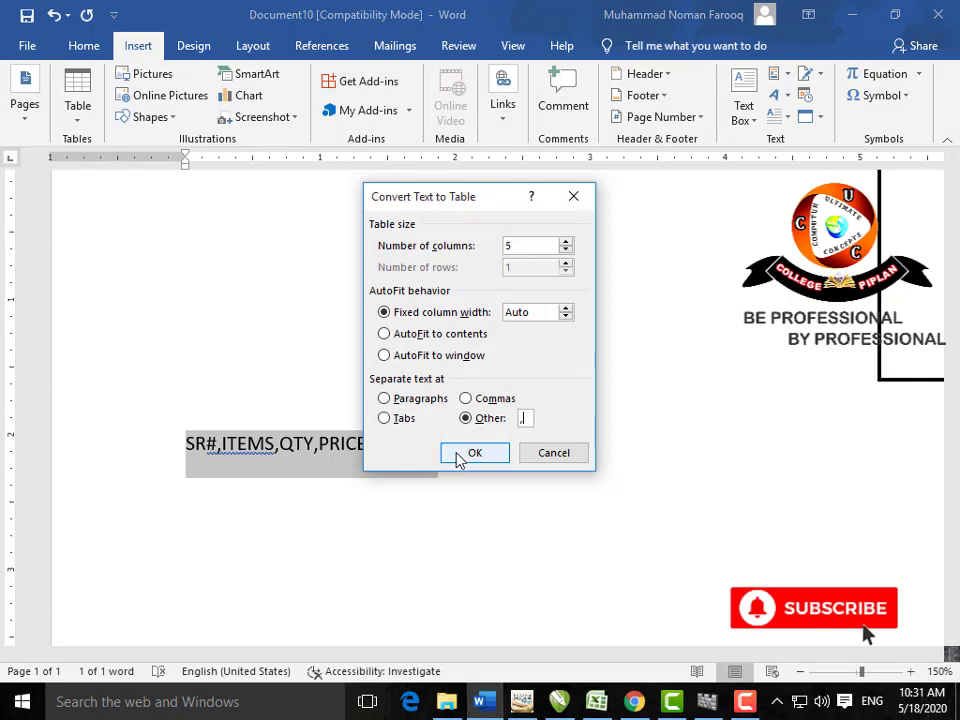
{"action": "left_click", "coordinate": [458, 455]}
Step: Select everything in the document and delete it
{"action": "scroll", "coordinate": [600, 551], "scroll_direction": "down", "scroll_amount": 3, "text": "ctrl"}
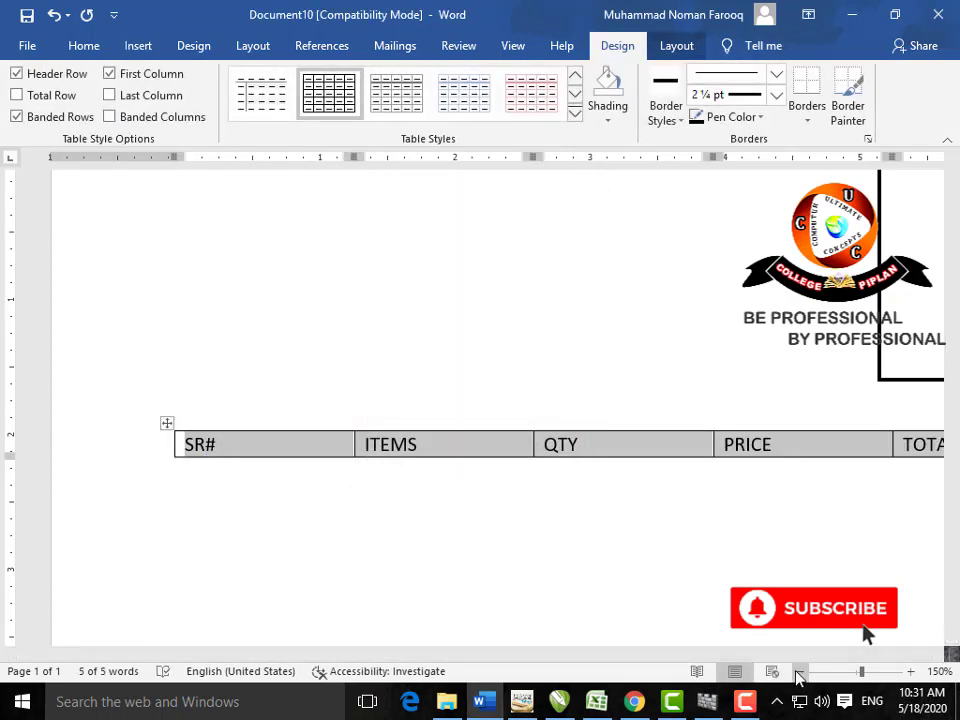
{"action": "left_click", "coordinate": [608, 549]}
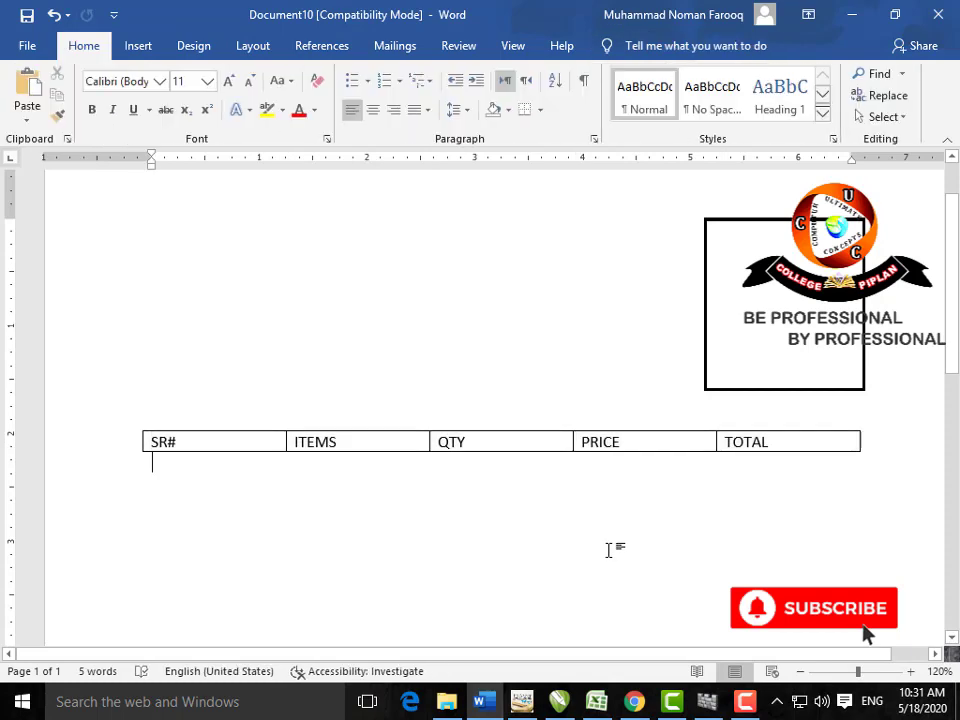
{"action": "key", "text": "ctrl+a"}
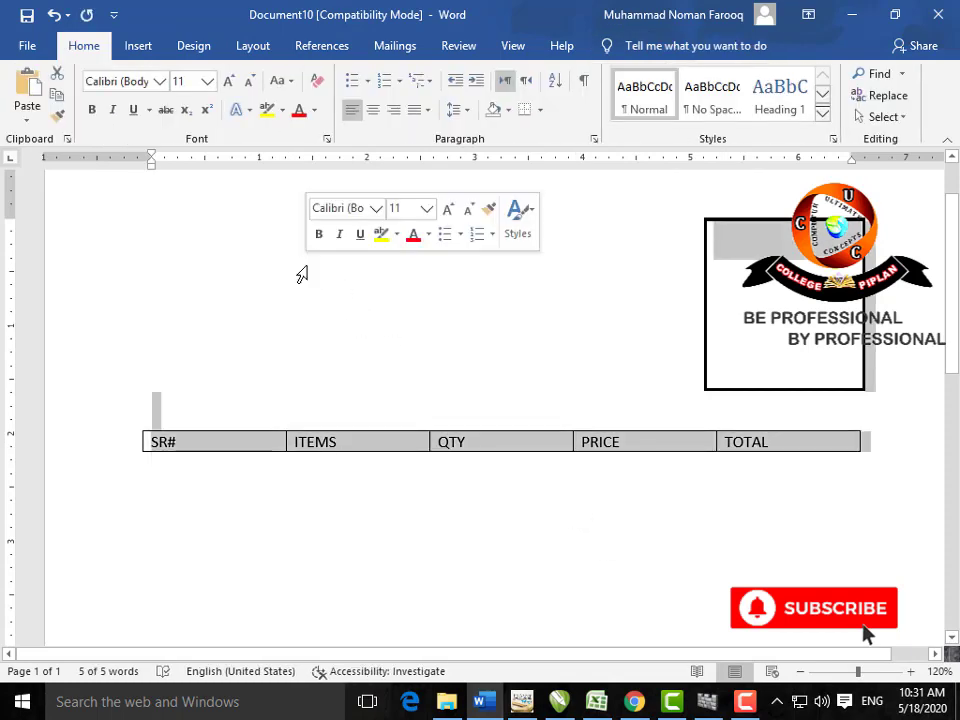
{"action": "key", "text": "Delete"}
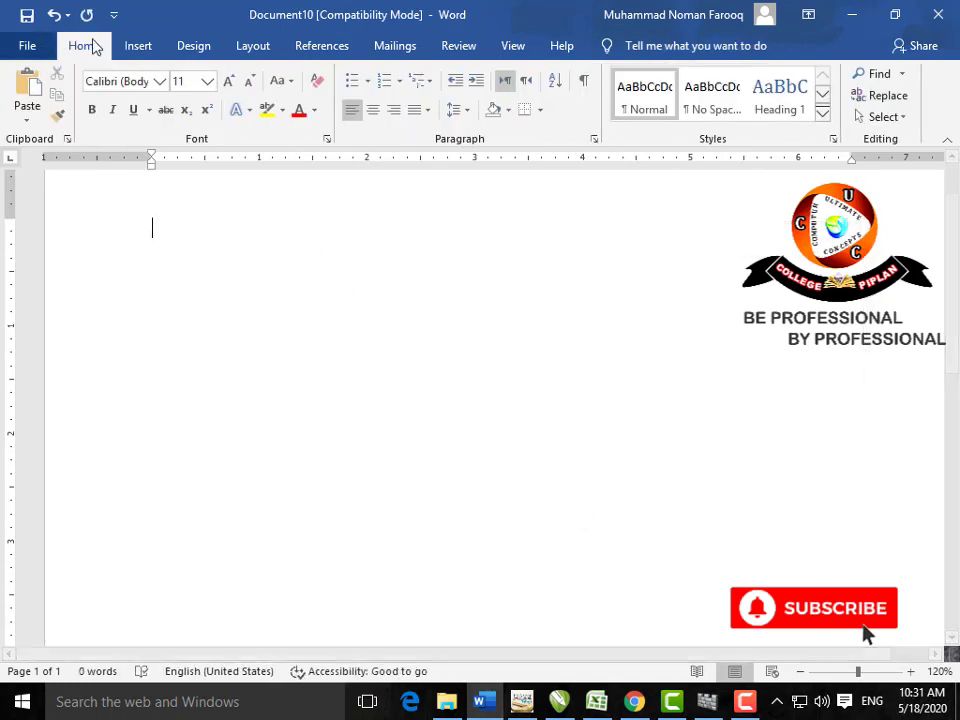
Step: Insert a table ten columns by eight rows
{"action": "left_click", "coordinate": [138, 48]}
{"action": "left_click", "coordinate": [77, 118]}
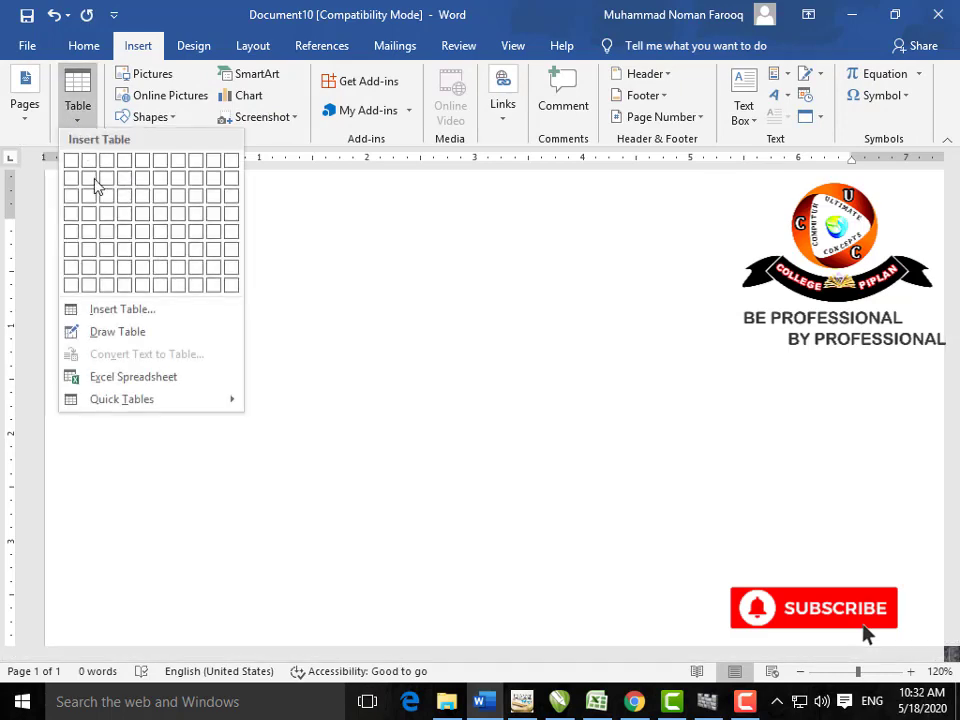
{"action": "left_click", "coordinate": [230, 285]}
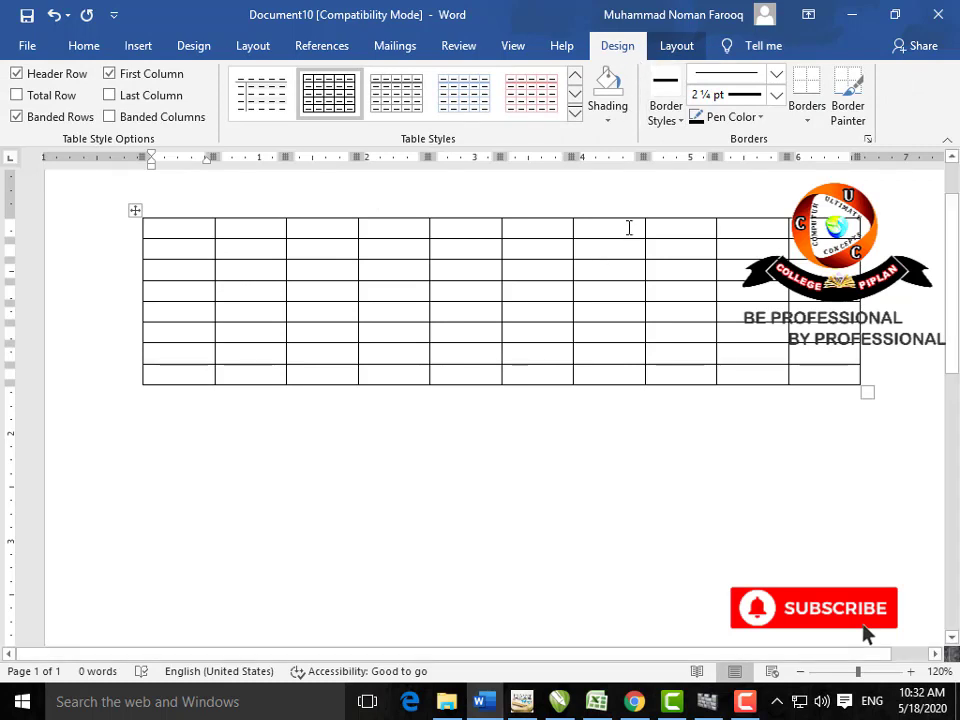
Step: Set the pen colour to red and paint the border after column five
{"action": "left_click_drag", "start_coordinate": [615, 229], "coordinate": [708, 312]}
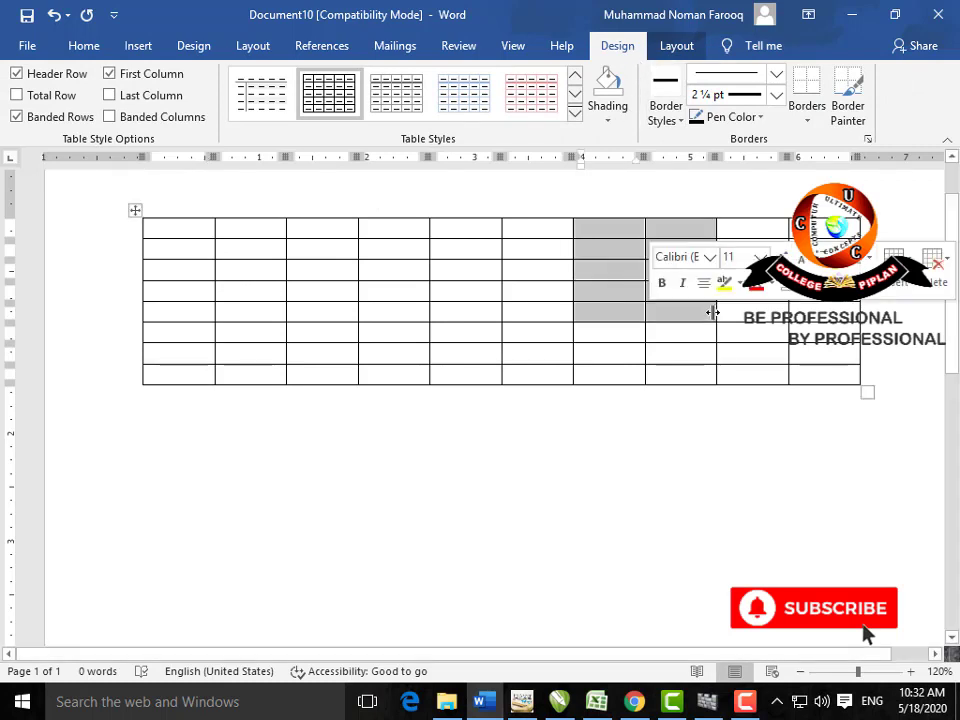
{"action": "left_click", "coordinate": [762, 118]}
{"action": "left_click", "coordinate": [711, 285]}
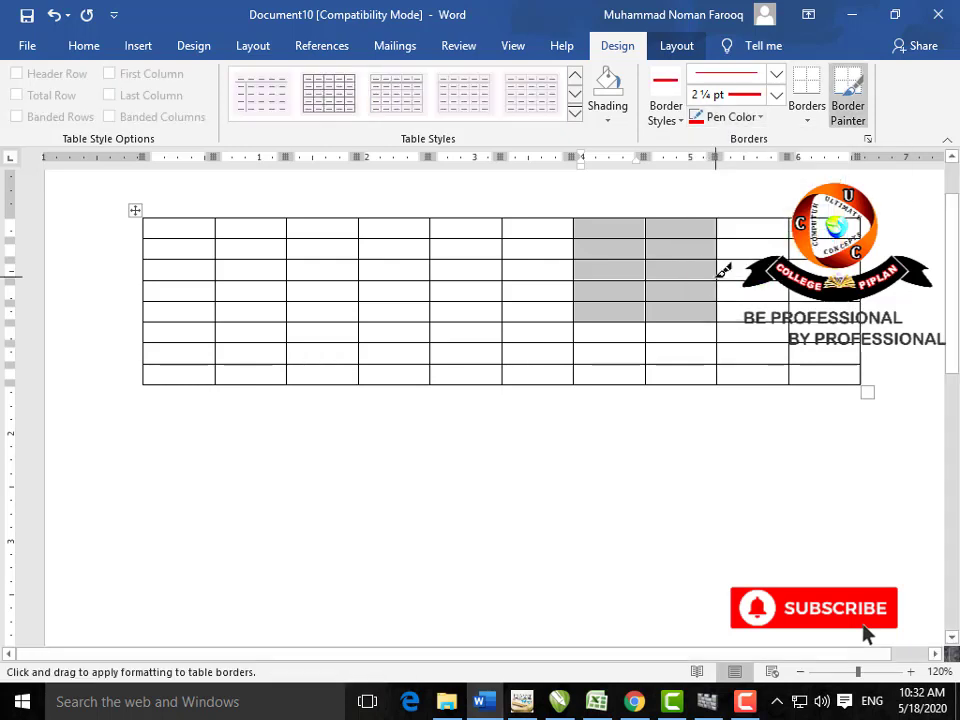
{"action": "left_click_drag", "start_coordinate": [512, 214], "coordinate": [511, 368]}
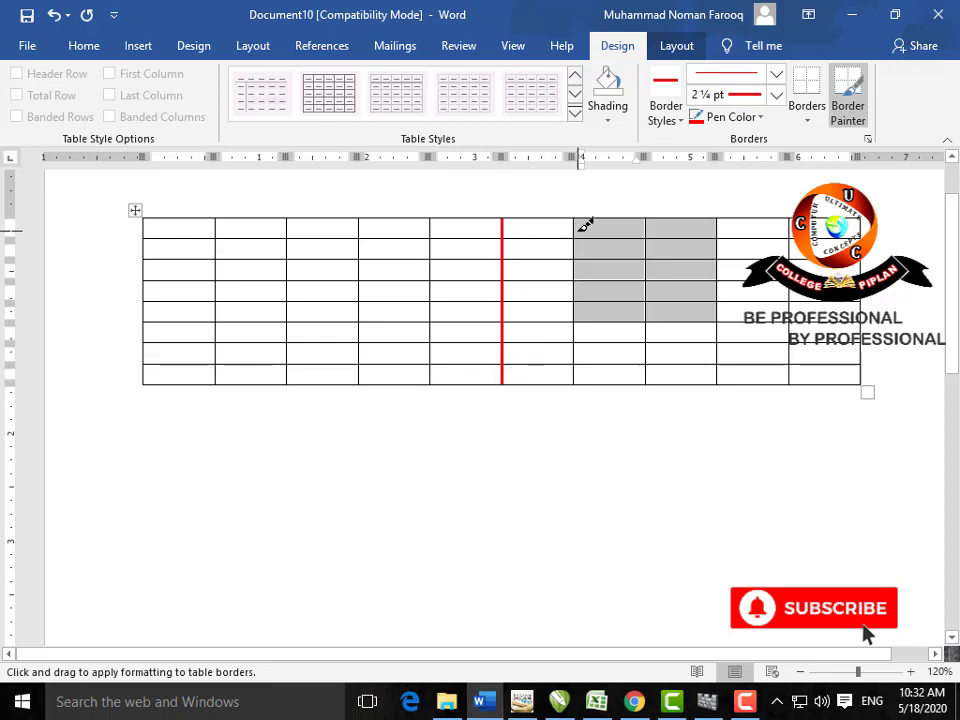
Step: Paint blue double-line 2¼ pt borders along the top of columns 3–5 and above the bottom row
{"action": "left_click", "coordinate": [682, 121]}
{"action": "left_click", "coordinate": [545, 245]}
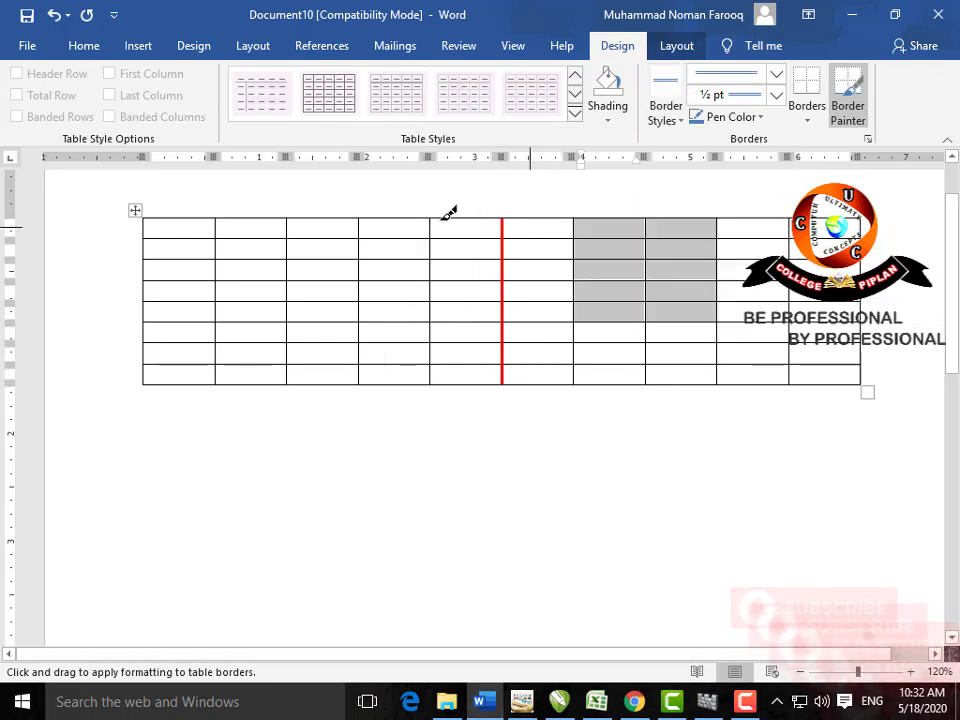
{"action": "left_click", "coordinate": [322, 219]}
{"action": "left_click_drag", "start_coordinate": [382, 212], "coordinate": [488, 213]}
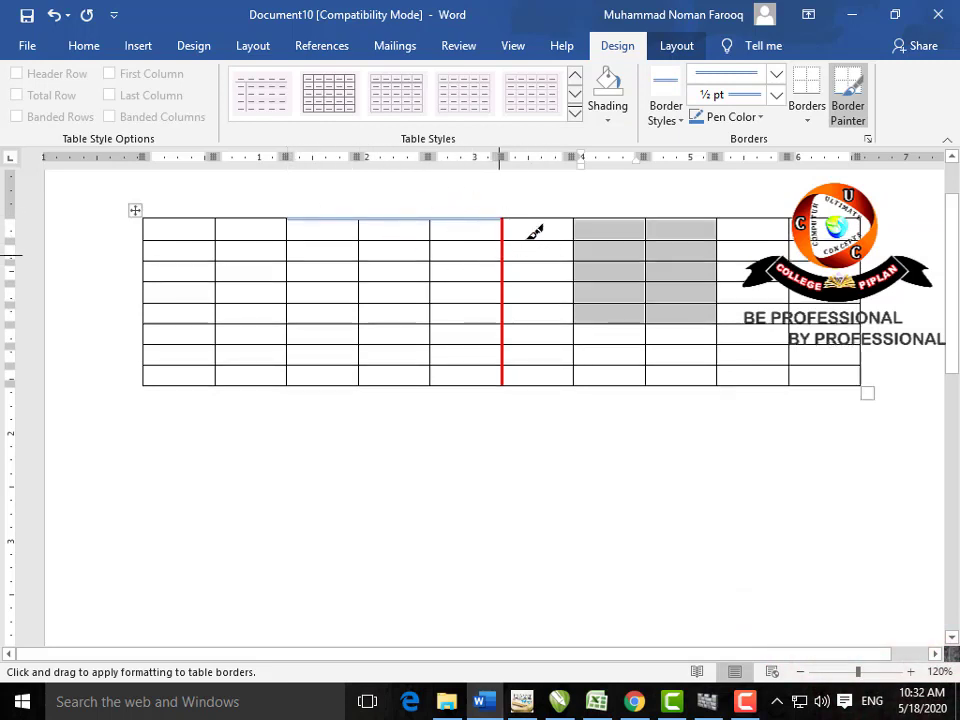
{"action": "left_click", "coordinate": [780, 98]}
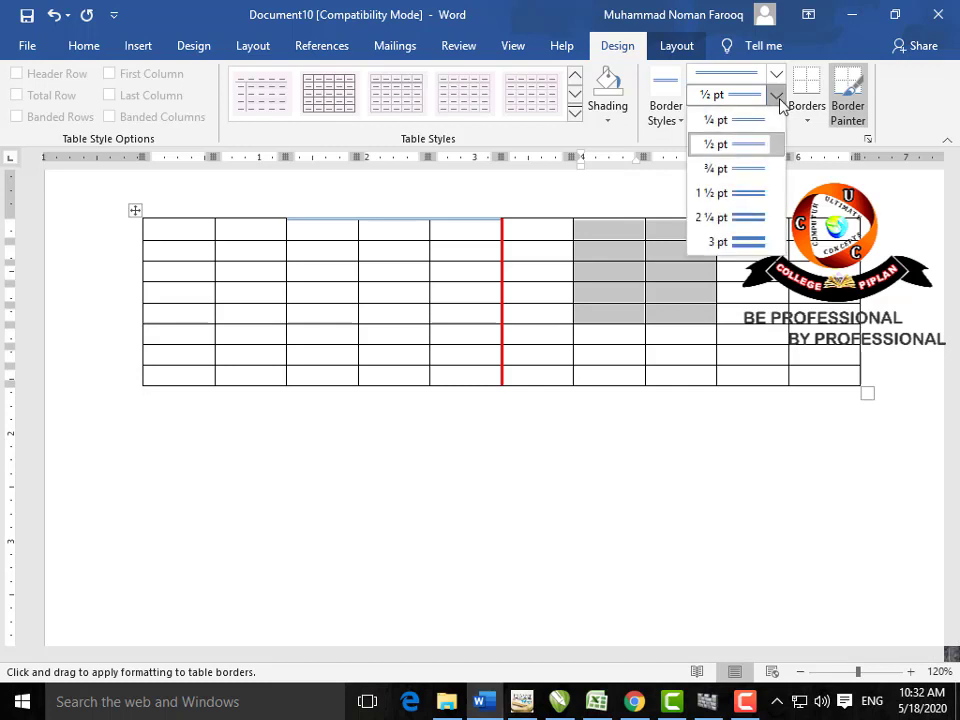
{"action": "left_click", "coordinate": [752, 216]}
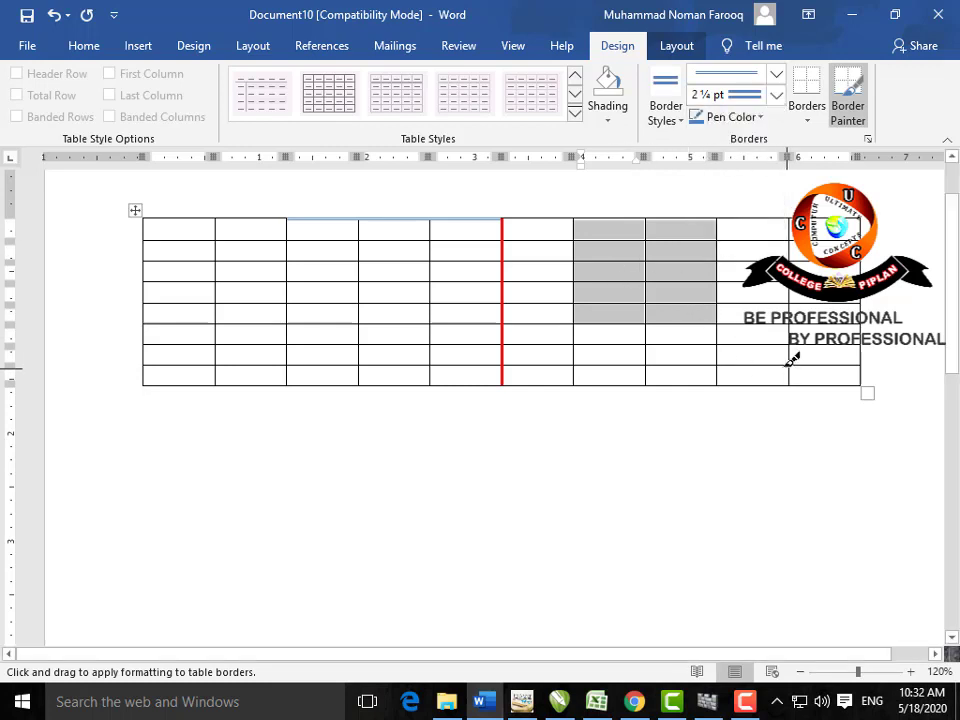
{"action": "left_click_drag", "start_coordinate": [790, 362], "coordinate": [515, 362]}
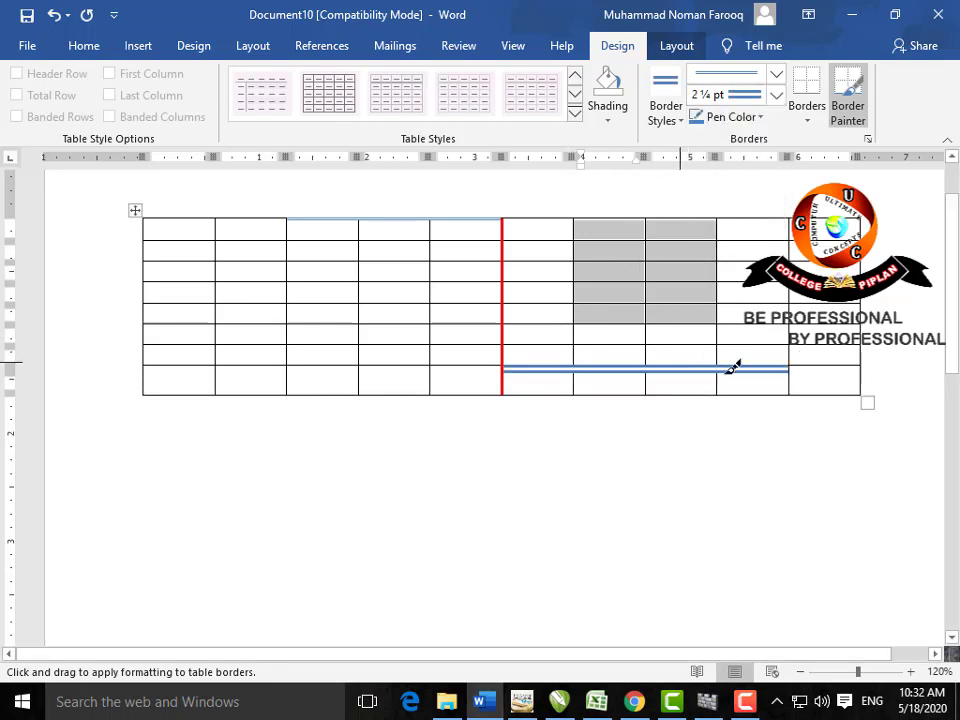
{"action": "left_click", "coordinate": [812, 120]}
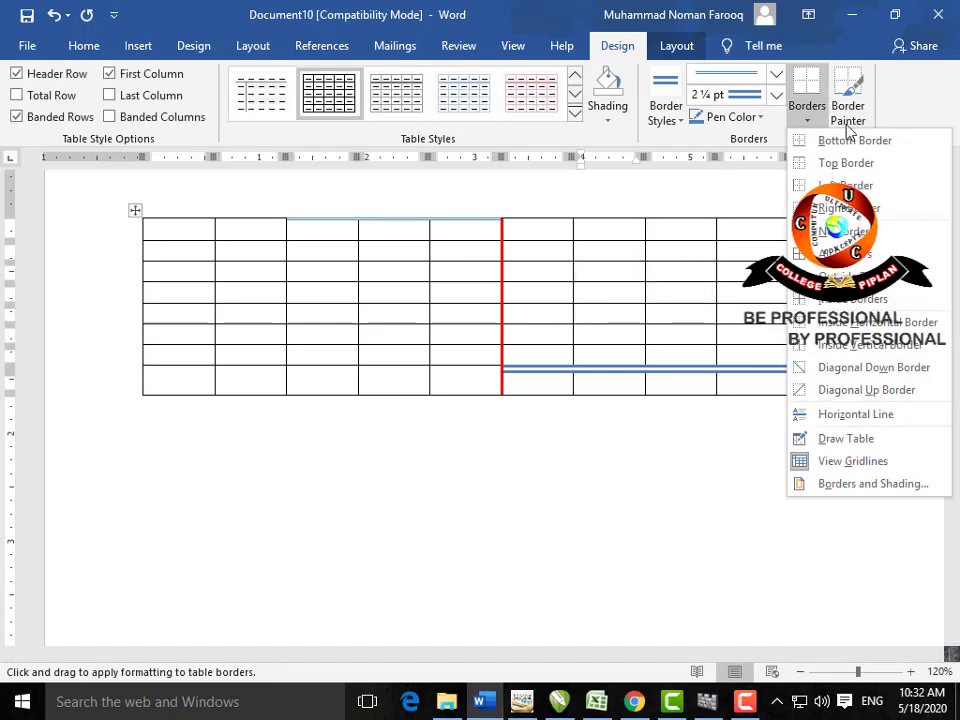
{"action": "left_click", "coordinate": [694, 265]}
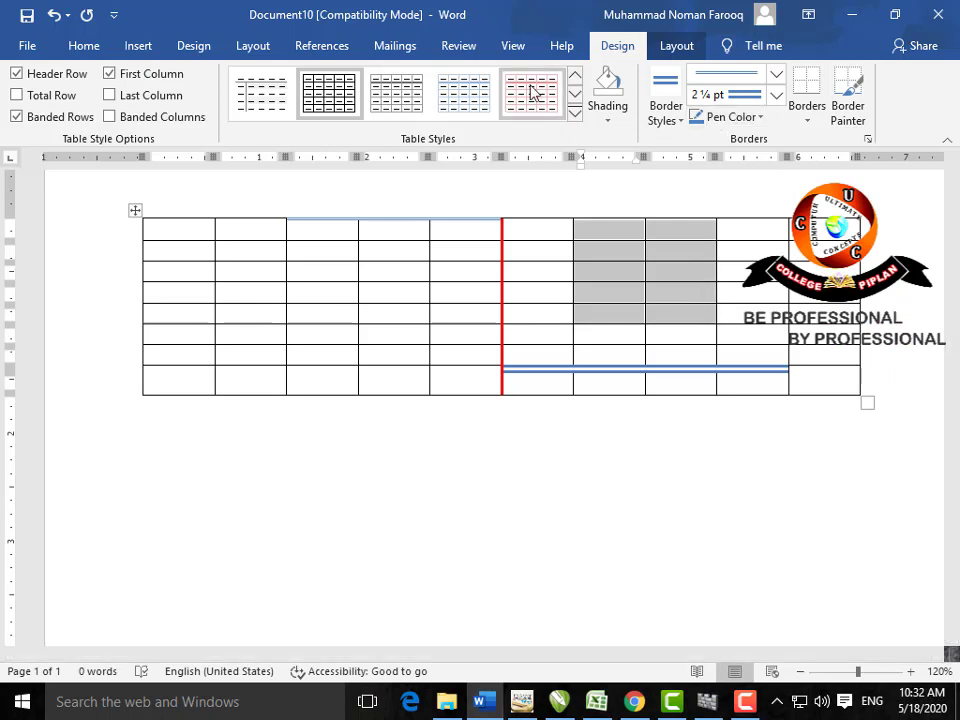
Step: Show the table Layout tools and select the whole 10-by-8 table with Select > Select Table
{"action": "left_click", "coordinate": [676, 50]}
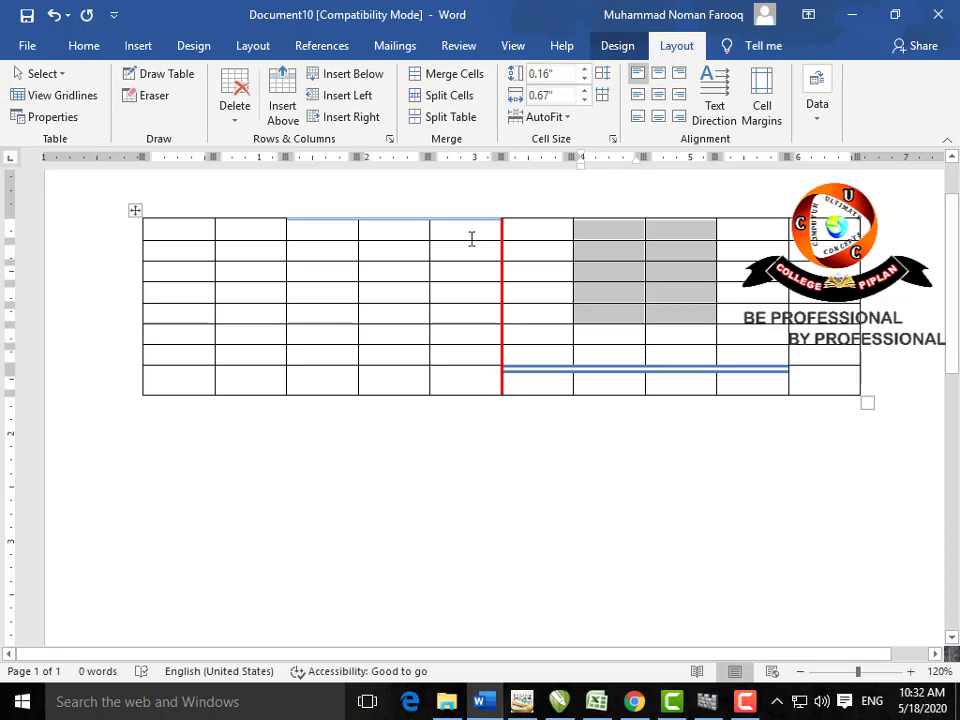
{"action": "left_click", "coordinate": [314, 235]}
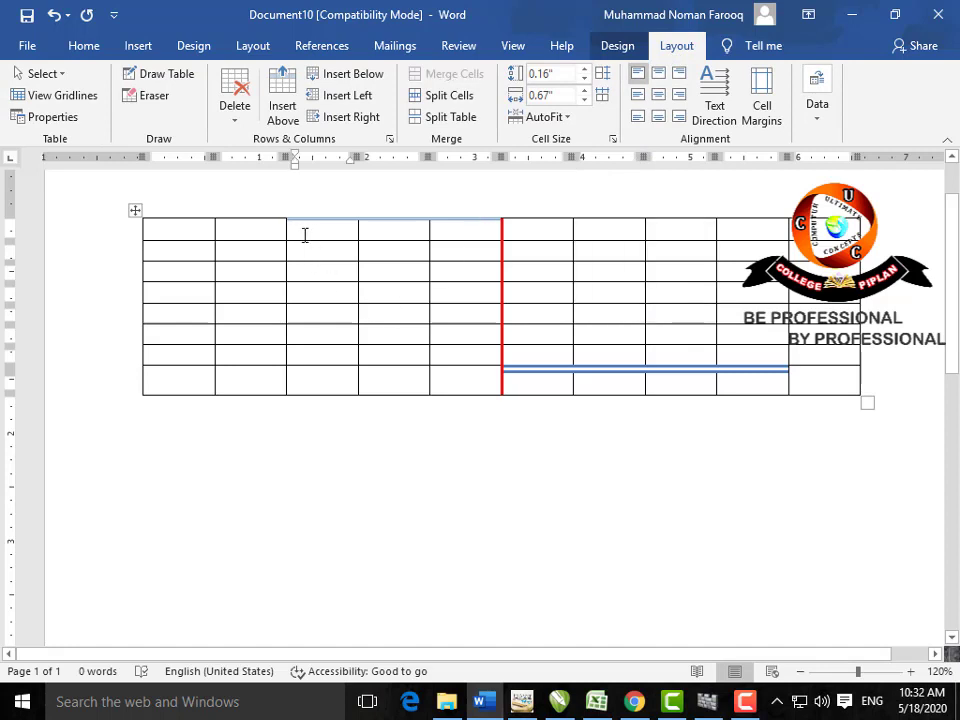
{"action": "left_click", "coordinate": [62, 75]}
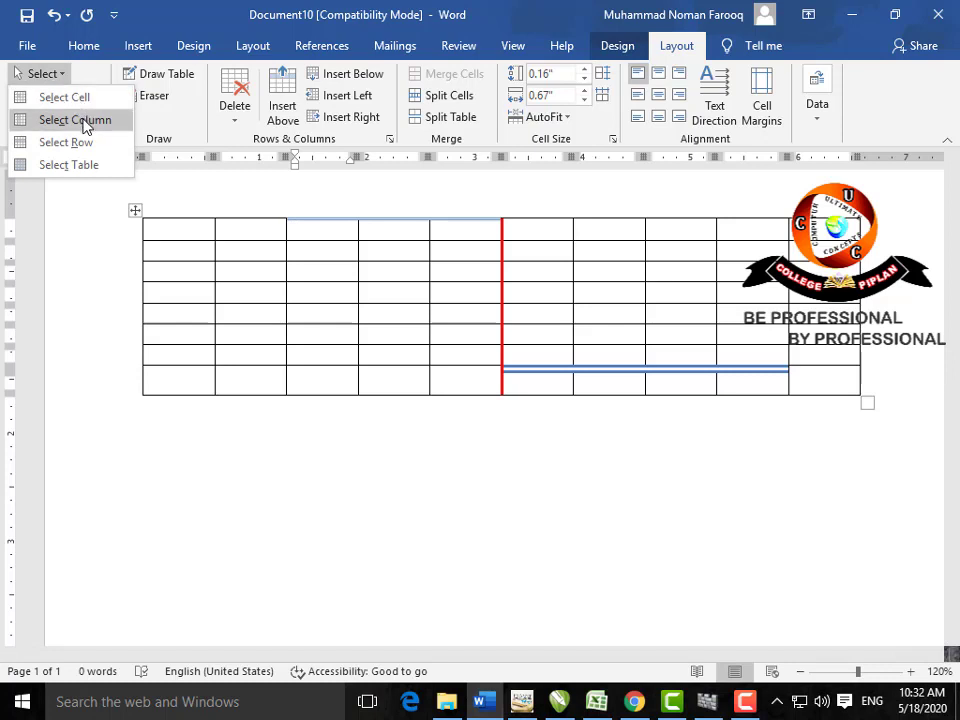
{"action": "left_click", "coordinate": [68, 165]}
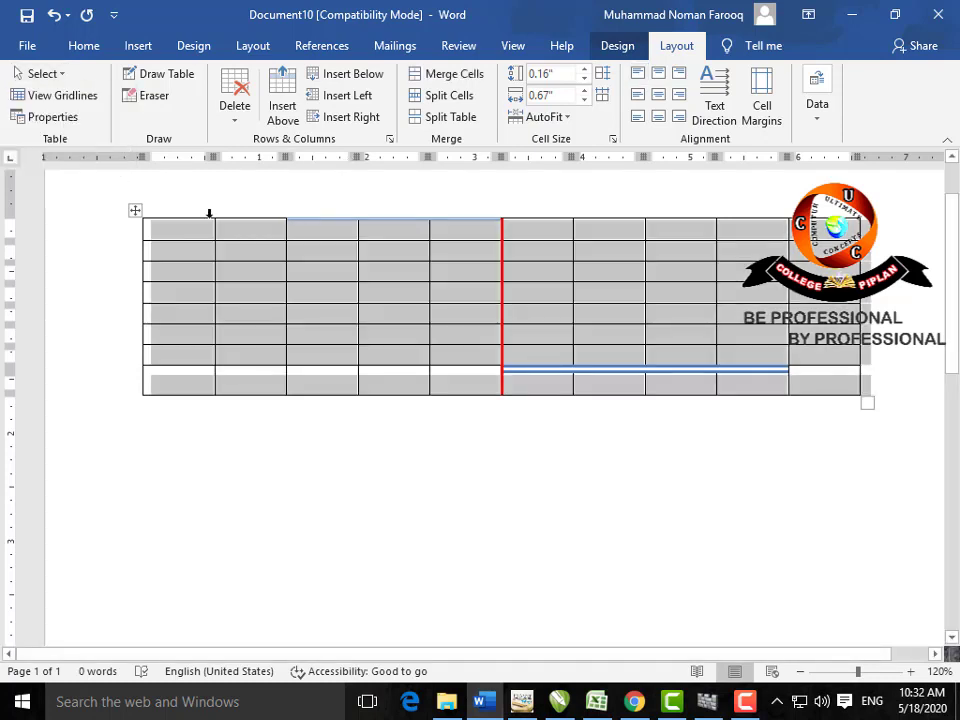
Step: Select the top row's first two cells, then the whole table, and turn on View Gridlines
{"action": "left_click", "coordinate": [248, 251]}
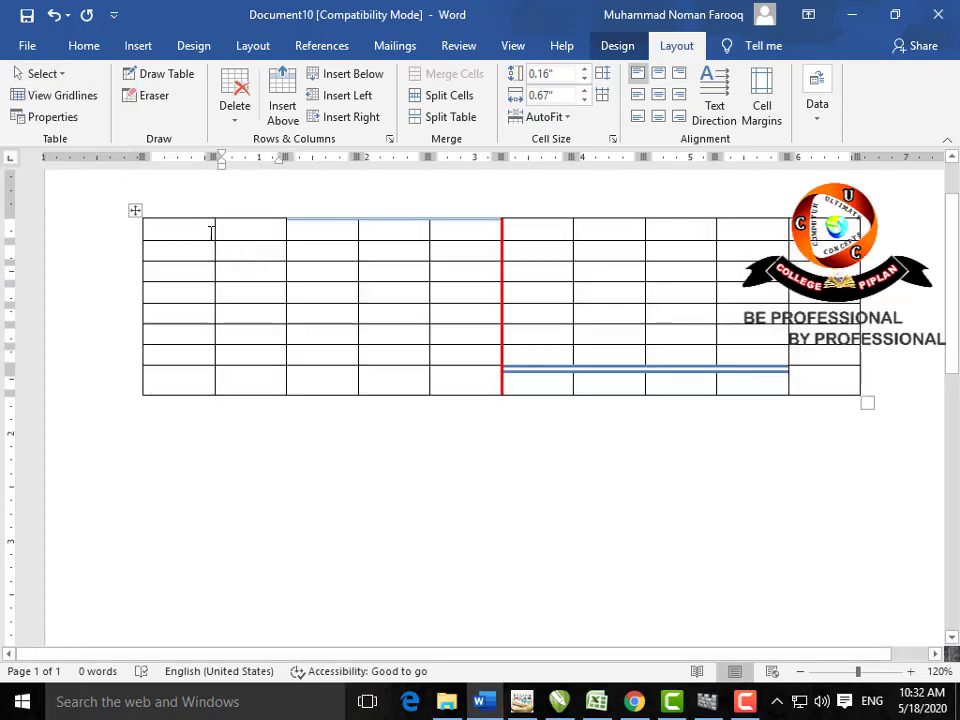
{"action": "left_click_drag", "start_coordinate": [201, 230], "coordinate": [233, 230]}
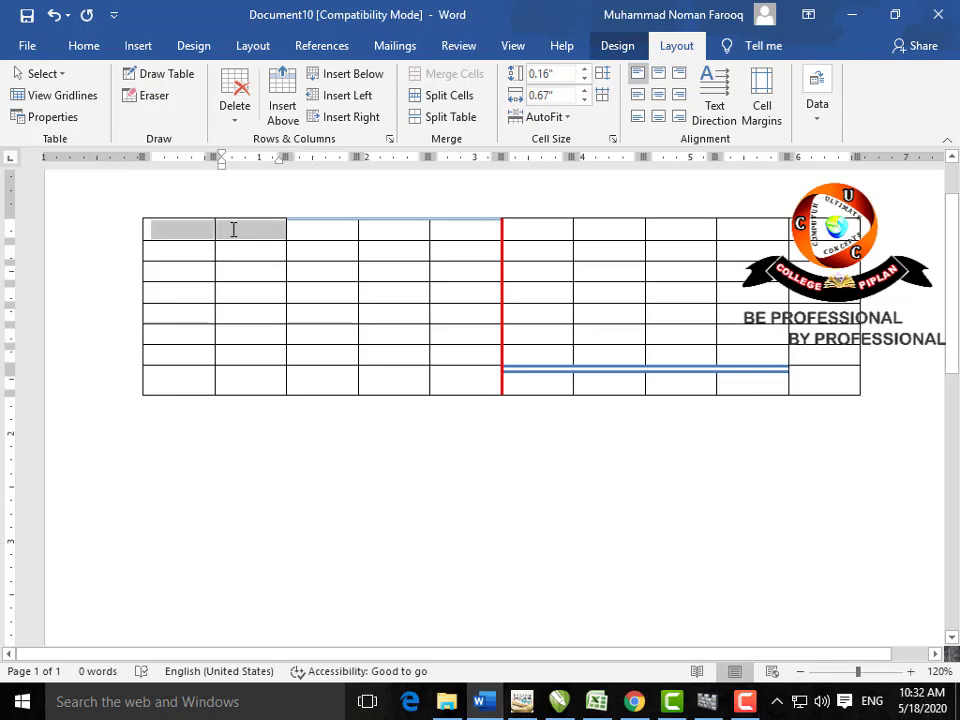
{"action": "left_click", "coordinate": [137, 209]}
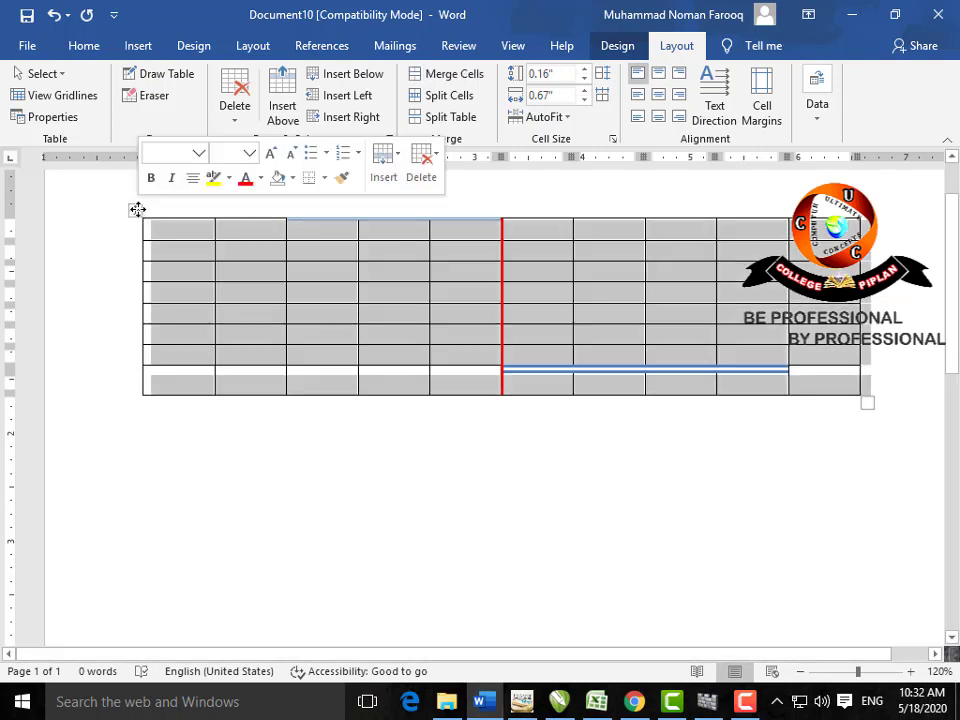
{"action": "left_click", "coordinate": [235, 253]}
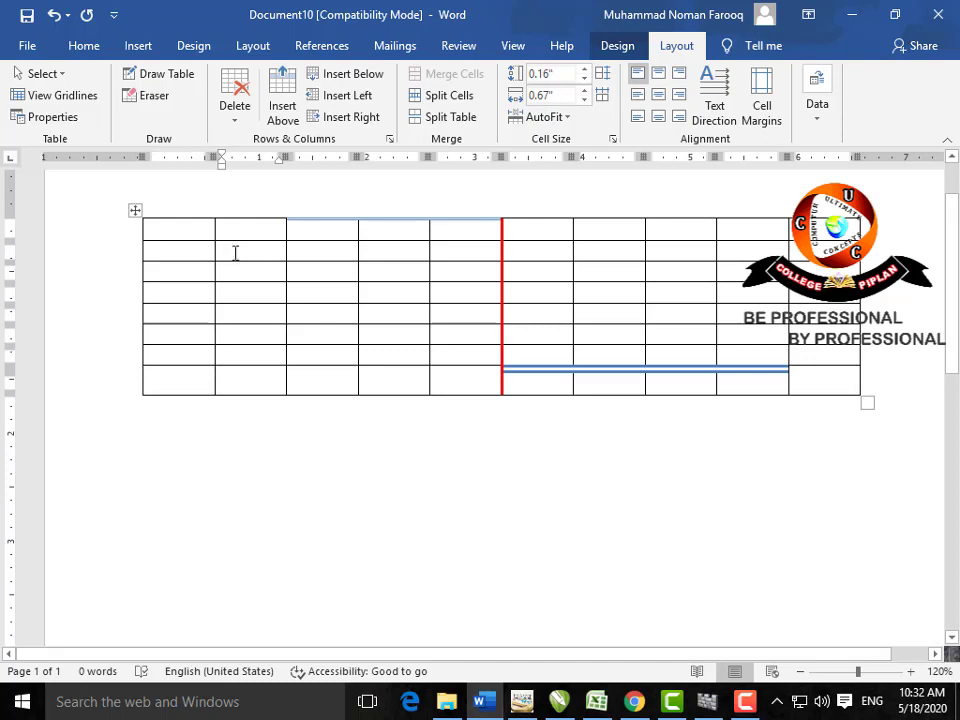
{"action": "left_click", "coordinate": [67, 96]}
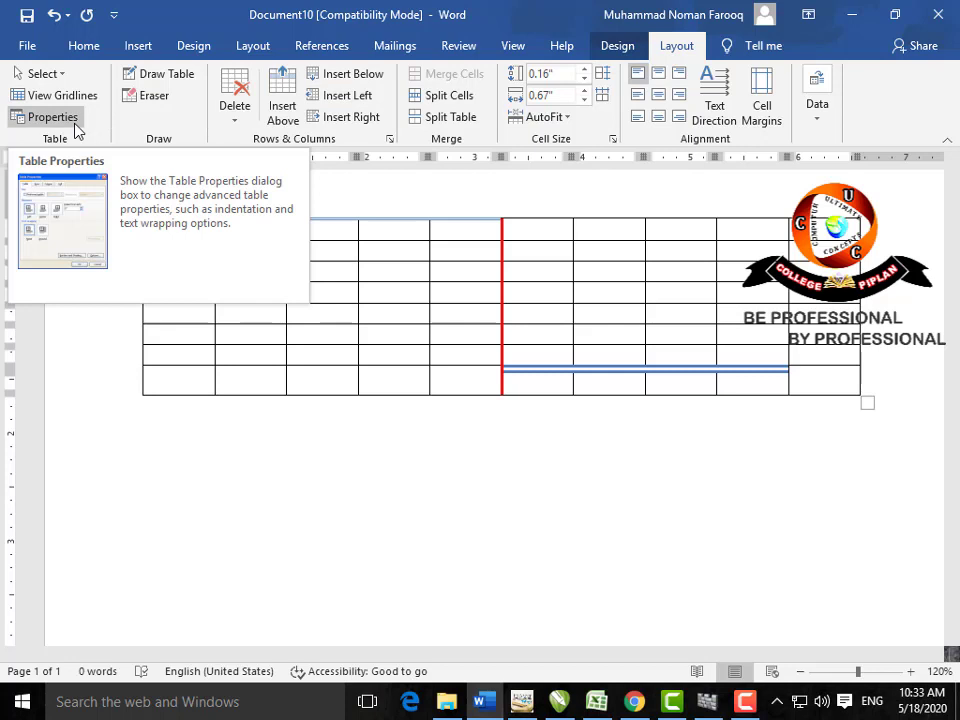
Step: Draw a blue double border after column one and a short border atop a column-two cell
{"action": "left_click", "coordinate": [181, 78]}
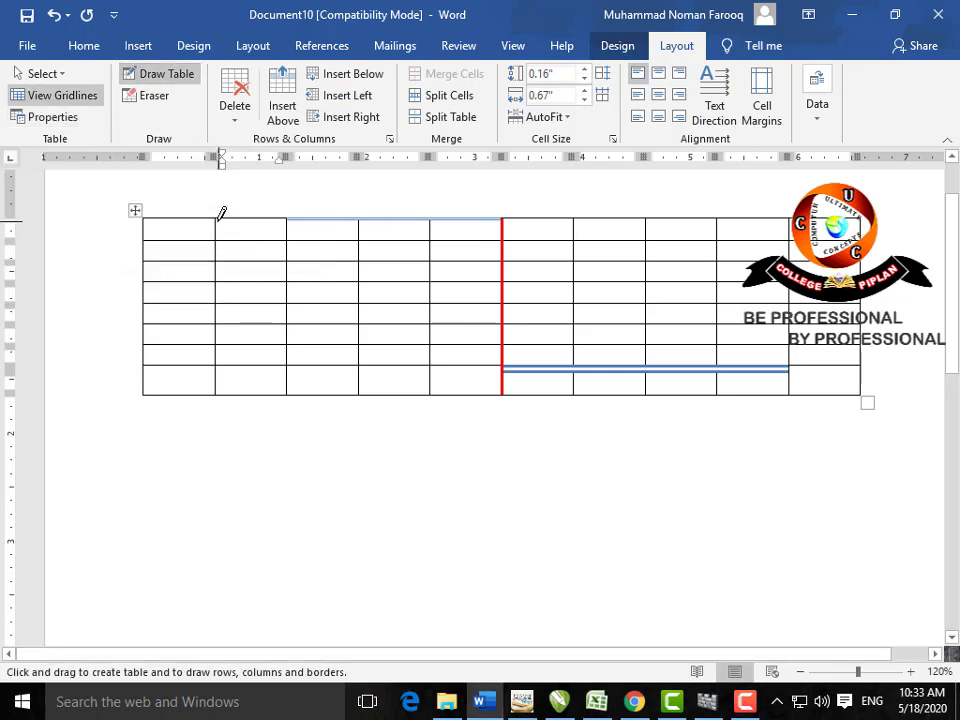
{"action": "left_click_drag", "start_coordinate": [218, 217], "coordinate": [215, 394]}
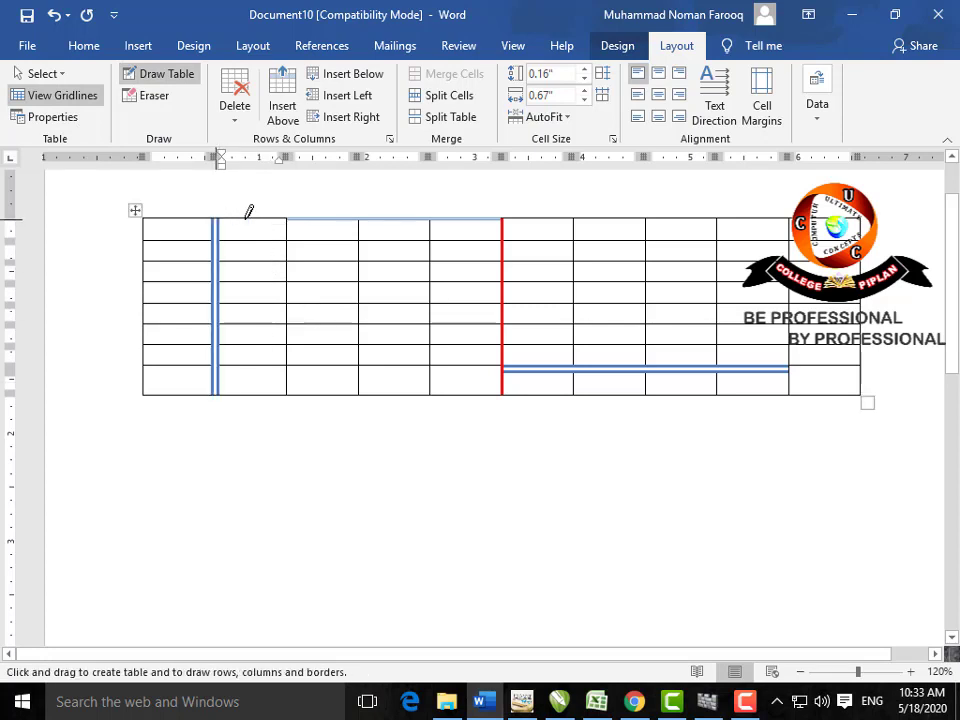
{"action": "left_click_drag", "start_coordinate": [248, 214], "coordinate": [279, 212]}
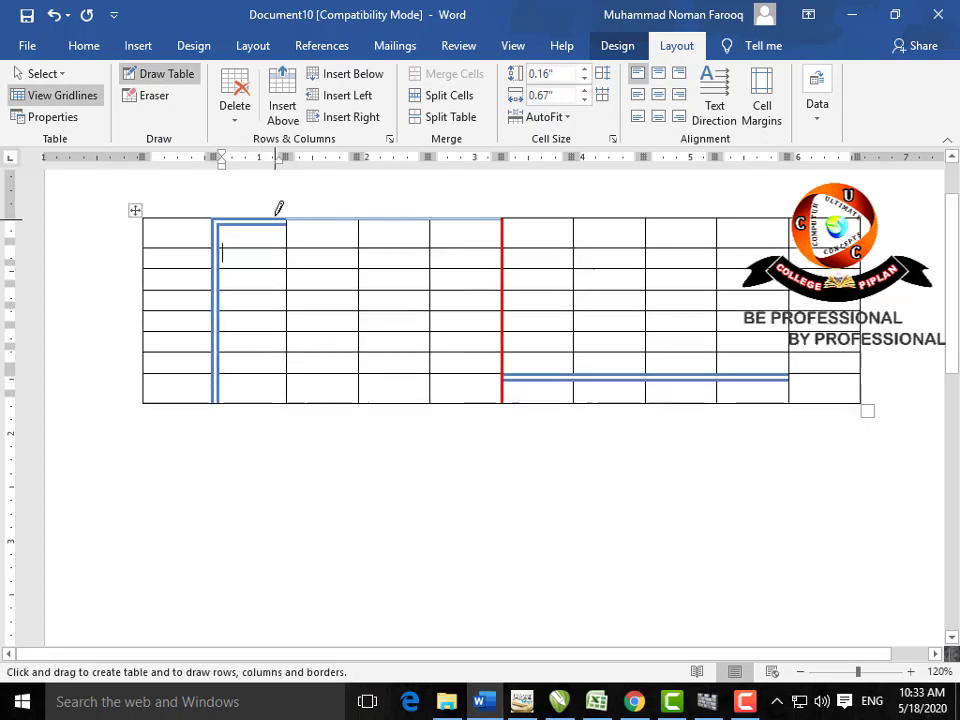
Step: Erase the row 1–2 border across columns 2–3, then delete the whole table
{"action": "left_click", "coordinate": [155, 95]}
{"action": "mouse_move", "coordinate": [268, 223]}
{"action": "left_mouse_down"}
{"action": "mouse_move", "coordinate": [298, 268]}
{"action": "mouse_move", "coordinate": [358, 282]}
{"action": "left_mouse_up"}
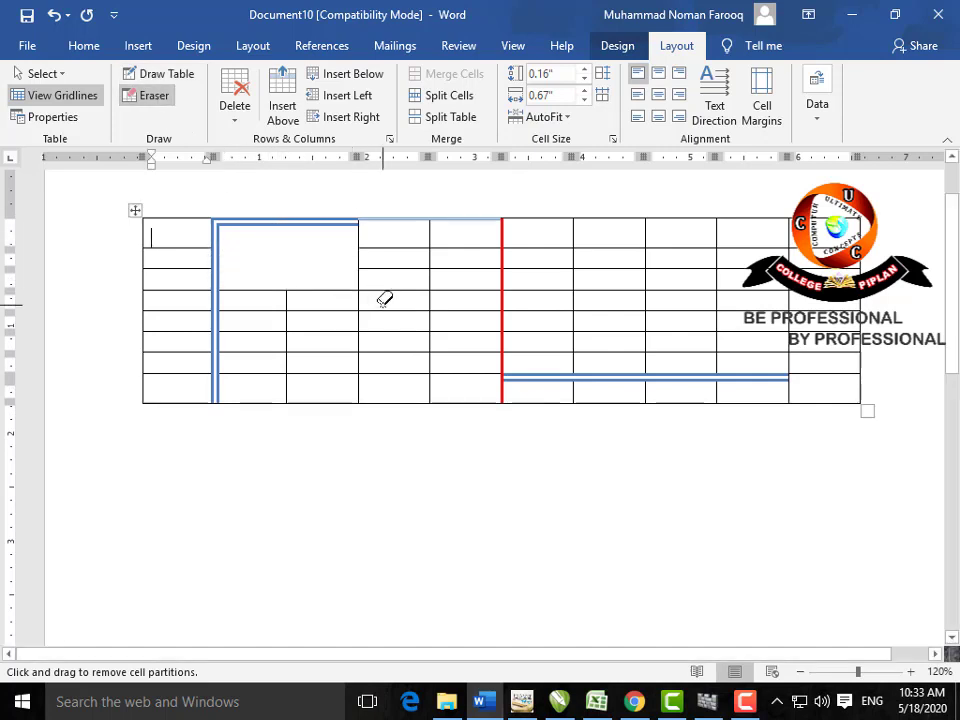
{"action": "left_click", "coordinate": [233, 128]}
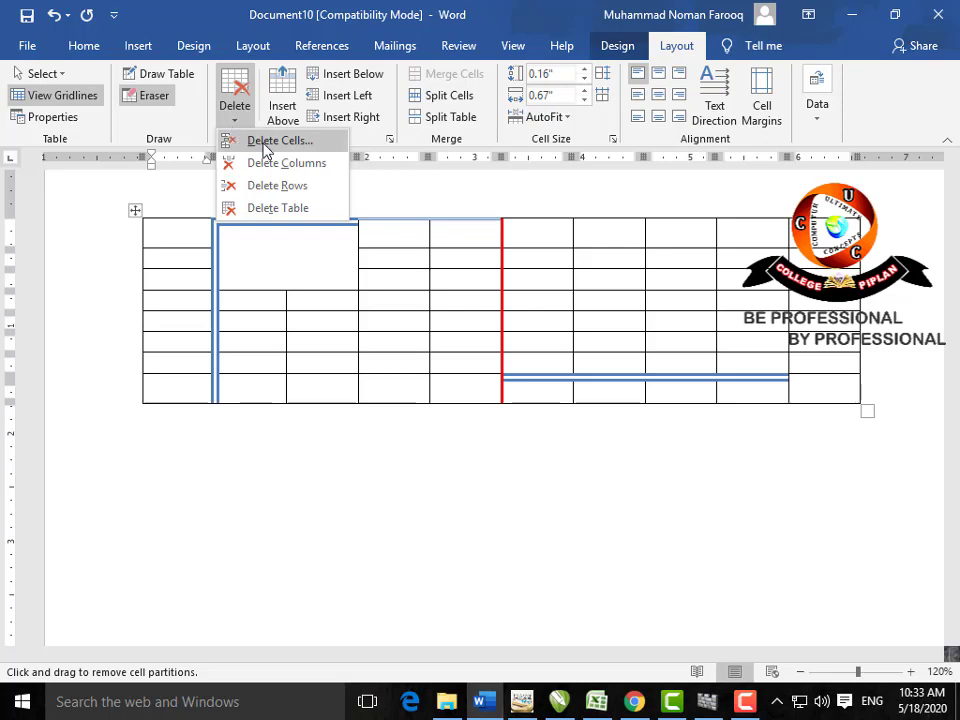
{"action": "left_click", "coordinate": [299, 208]}
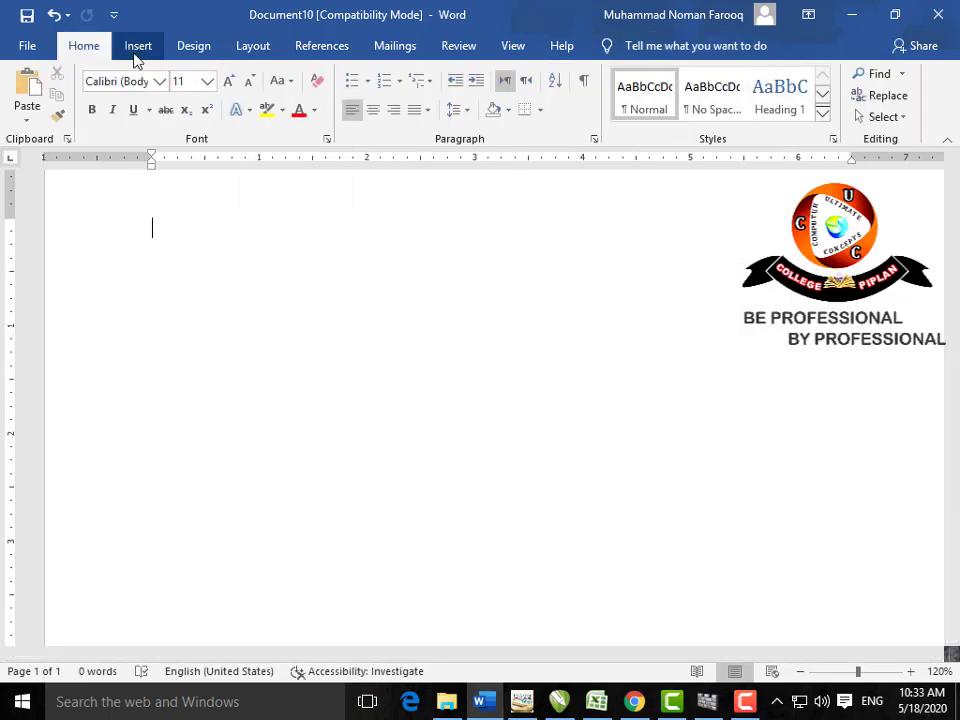
Step: Insert a 9 by 7 table from the Insert tab's table grid
{"action": "left_click", "coordinate": [136, 47]}
{"action": "left_click", "coordinate": [88, 124]}
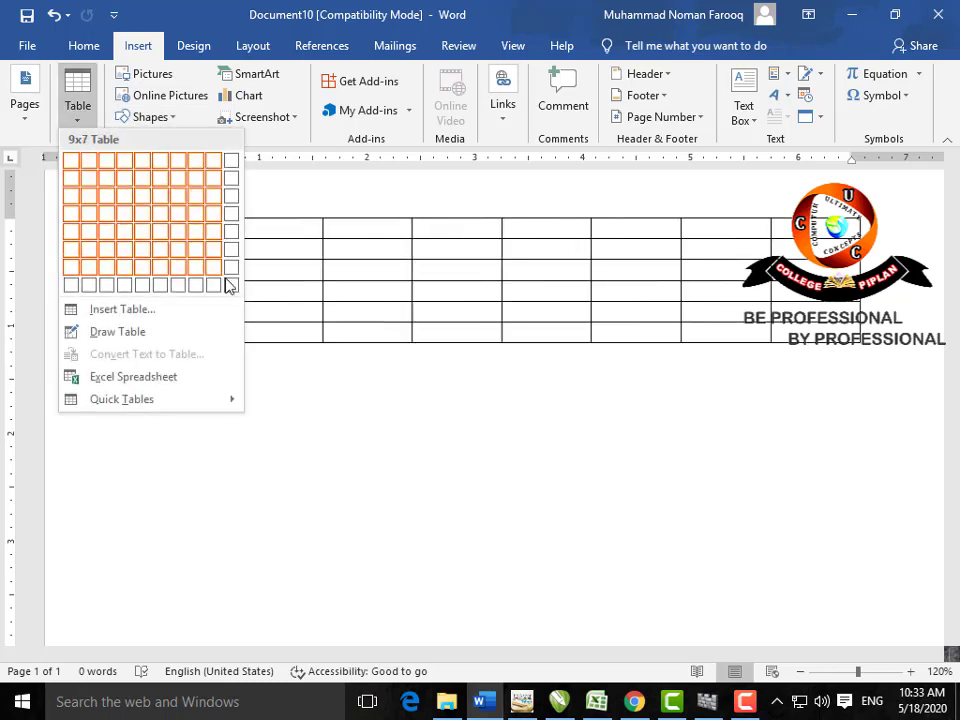
{"action": "left_click", "coordinate": [229, 284]}
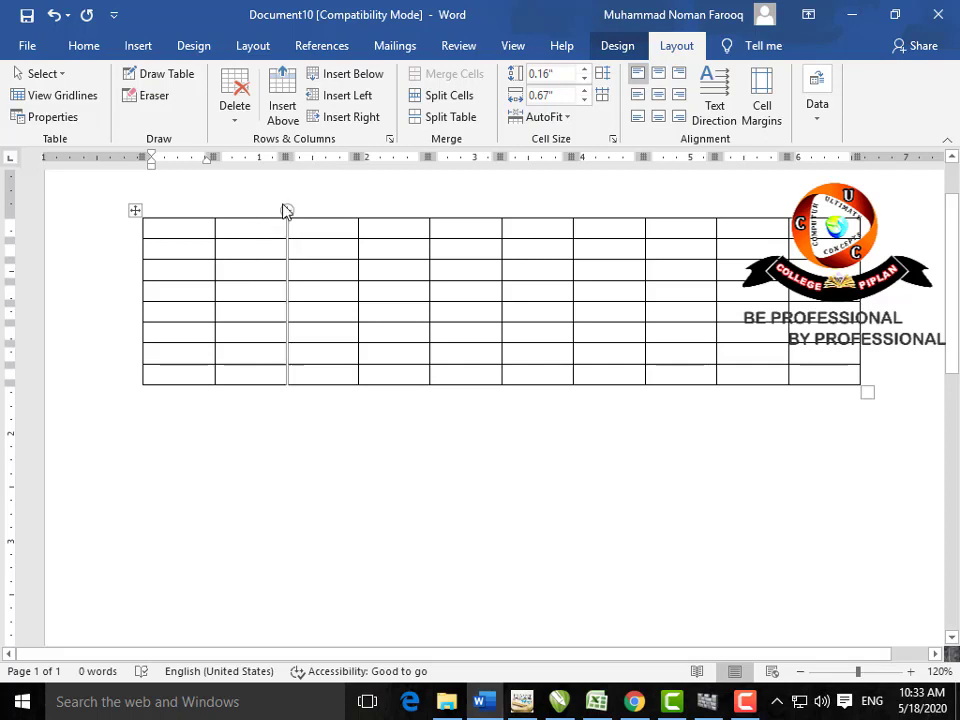
Step: Add rows above and below the first row, and columns to the right and left
{"action": "left_click", "coordinate": [283, 112]}
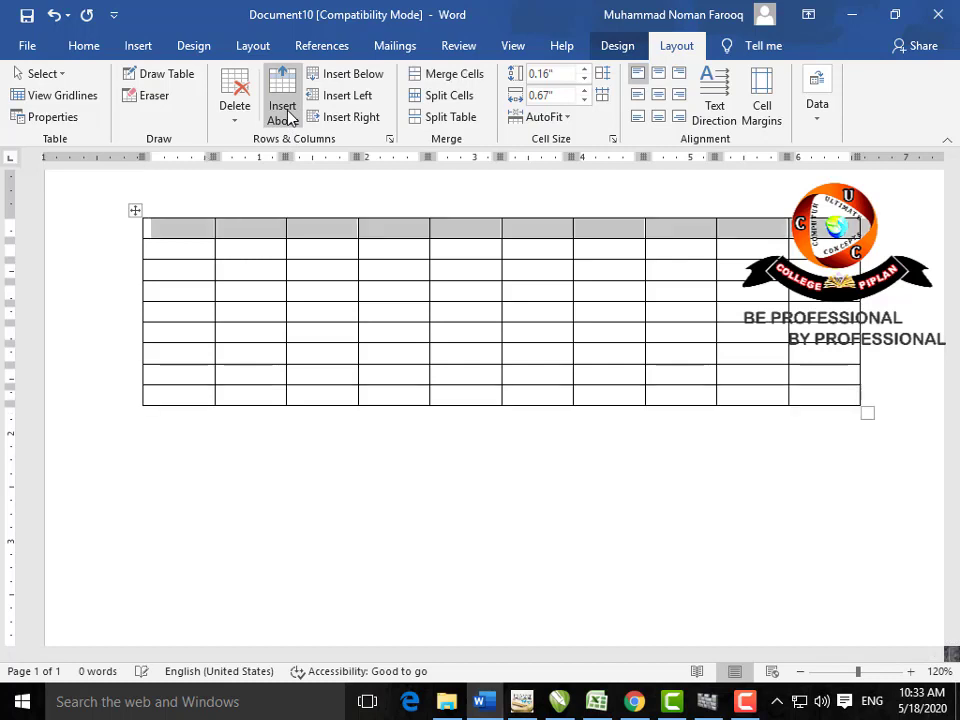
{"action": "left_click", "coordinate": [259, 240]}
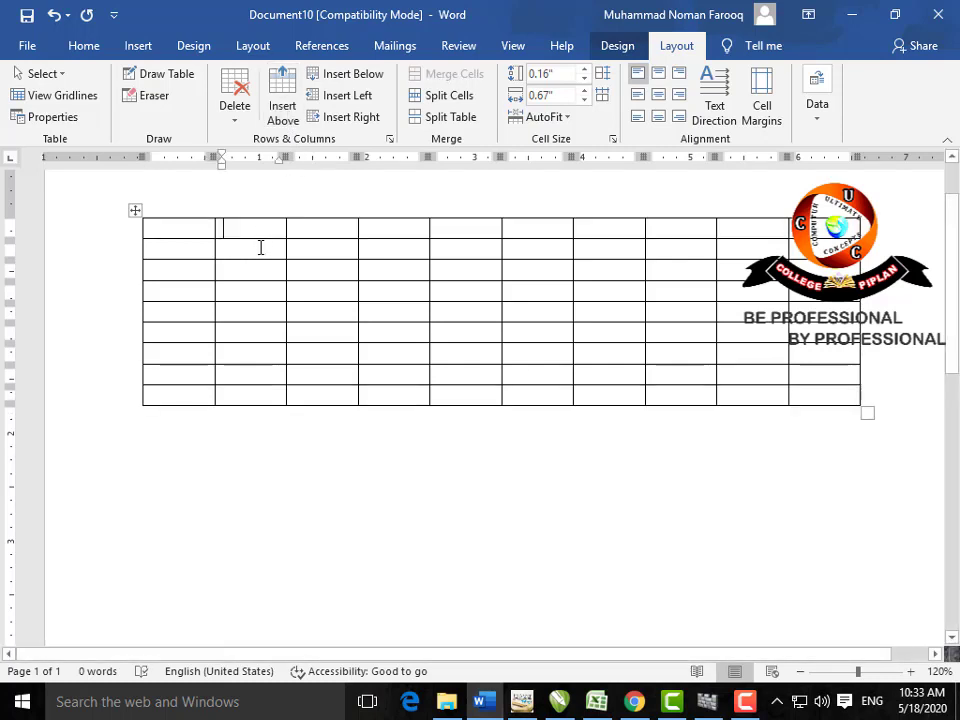
{"action": "left_click", "coordinate": [347, 76]}
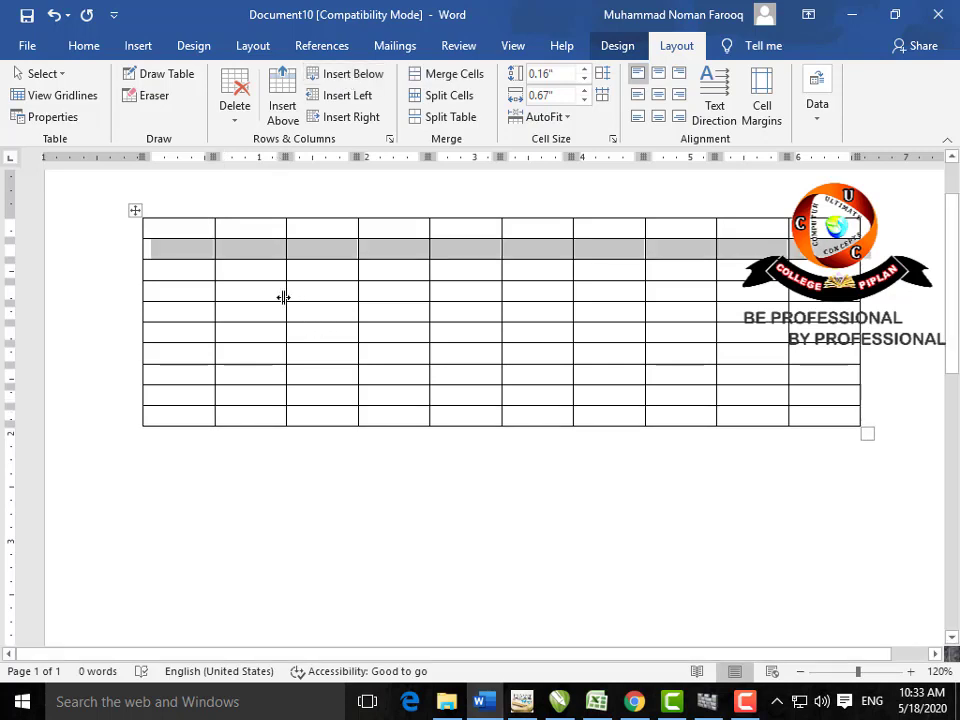
{"action": "left_click", "coordinate": [340, 252]}
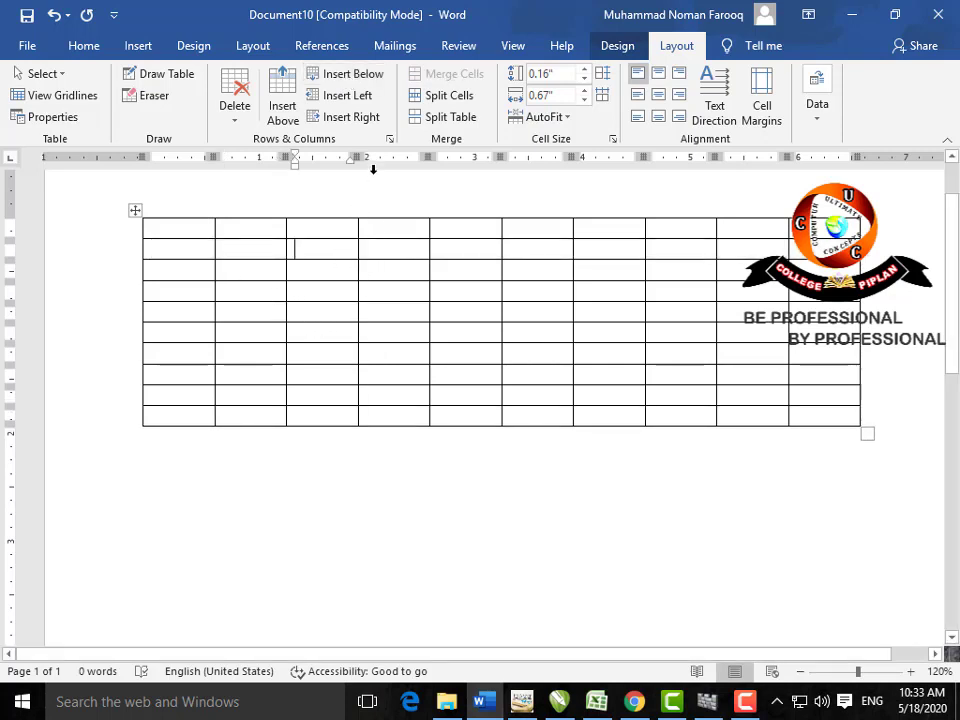
{"action": "left_click", "coordinate": [362, 122]}
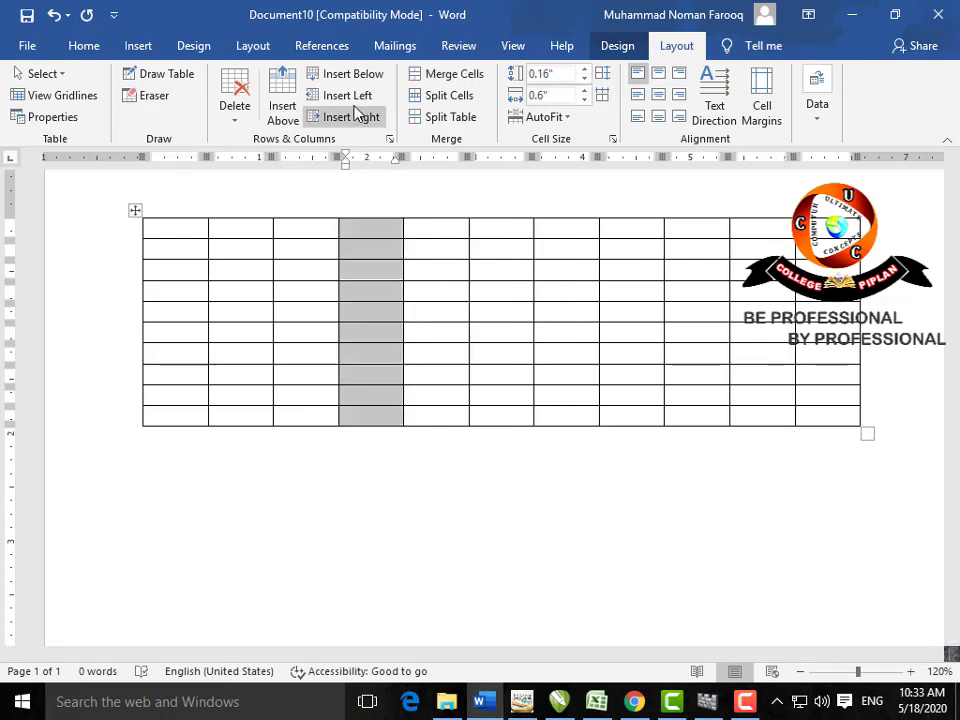
{"action": "left_click", "coordinate": [352, 97]}
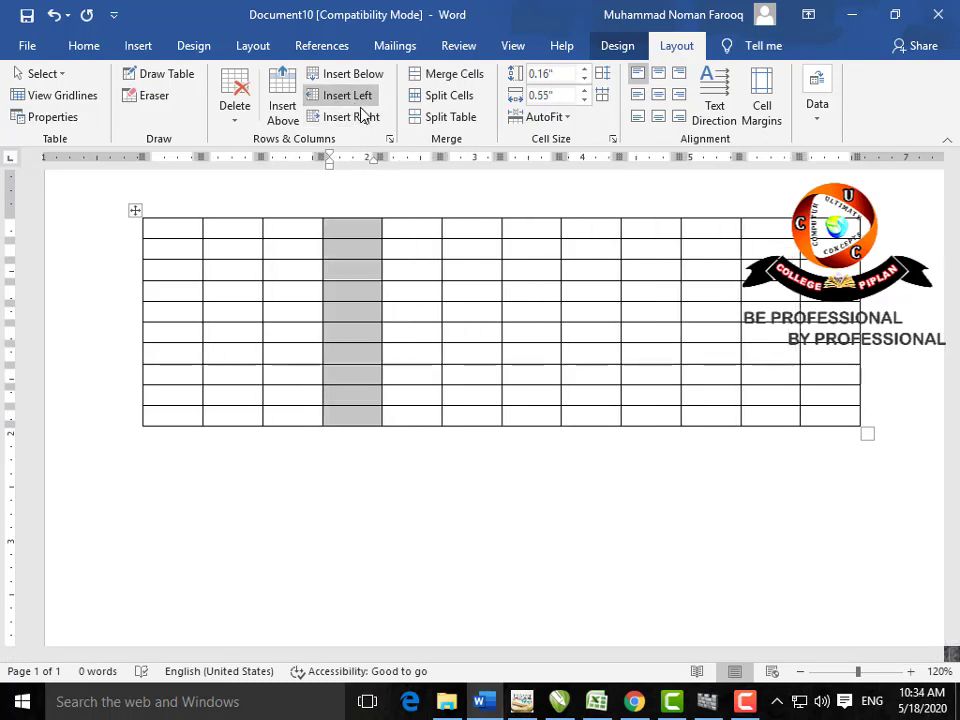
{"action": "left_click", "coordinate": [400, 248]}
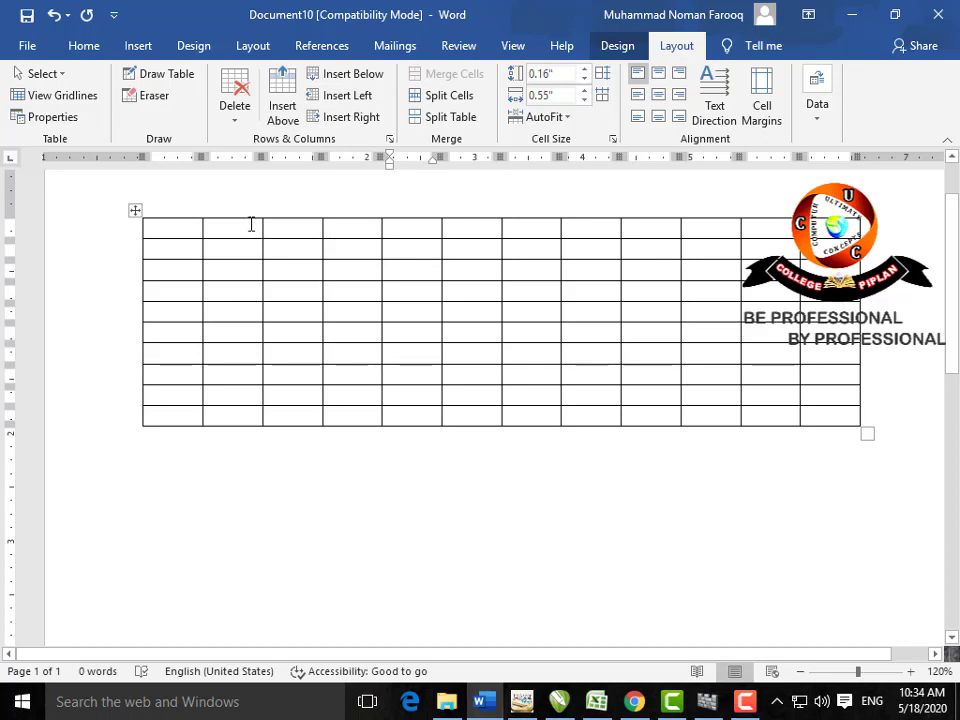
Step: Merge cells 2–7 of the first row into one wide cell
{"action": "left_click_drag", "start_coordinate": [251, 224], "coordinate": [557, 248]}
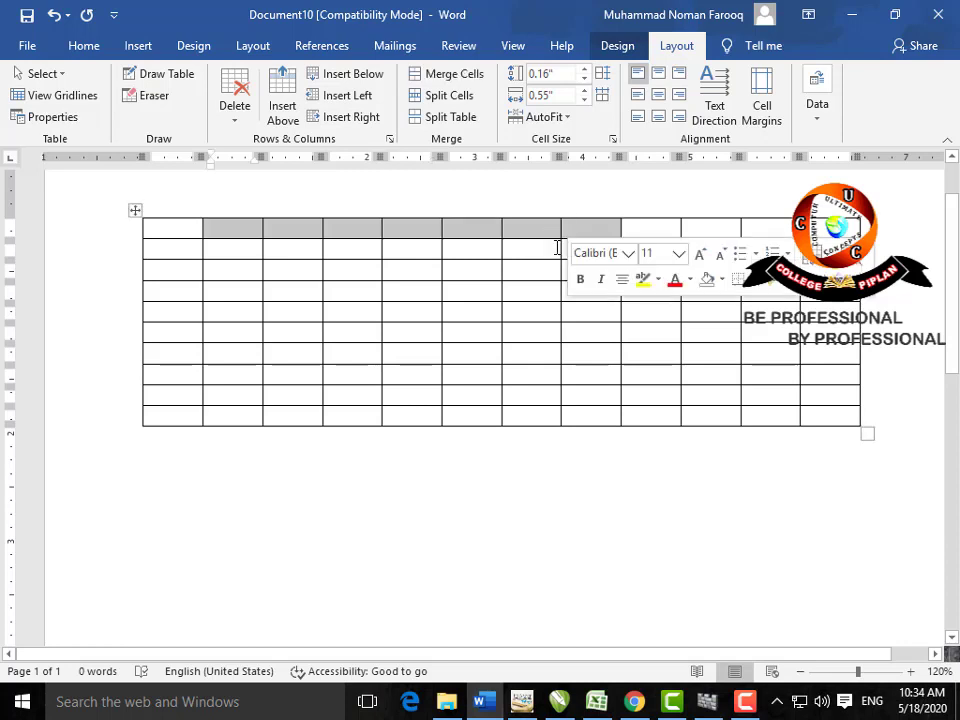
{"action": "left_click", "coordinate": [461, 76]}
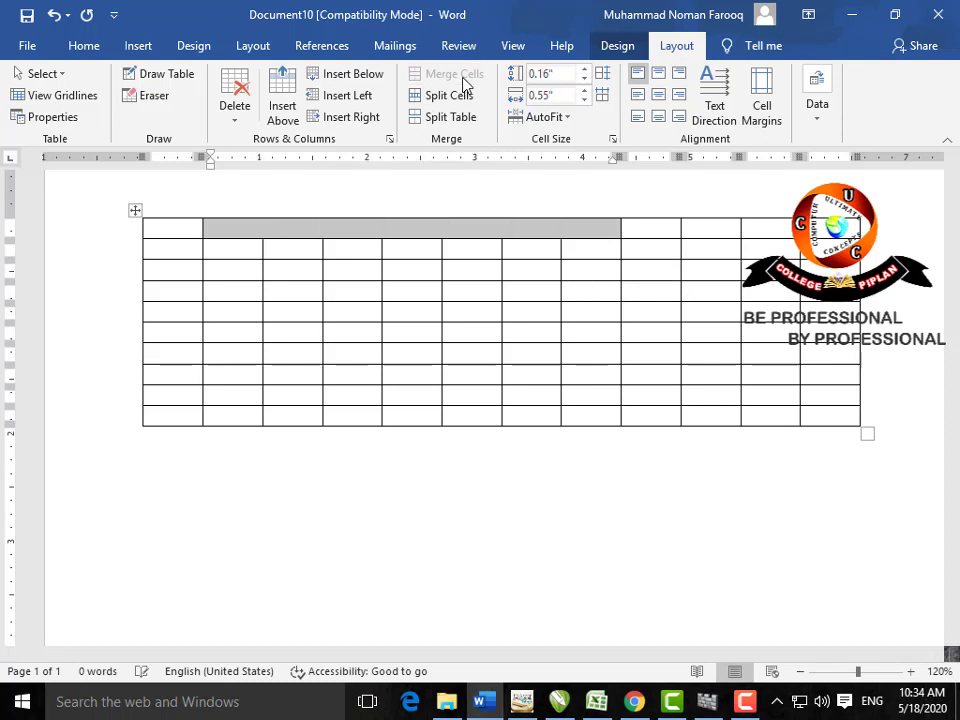
{"action": "left_click", "coordinate": [467, 248]}
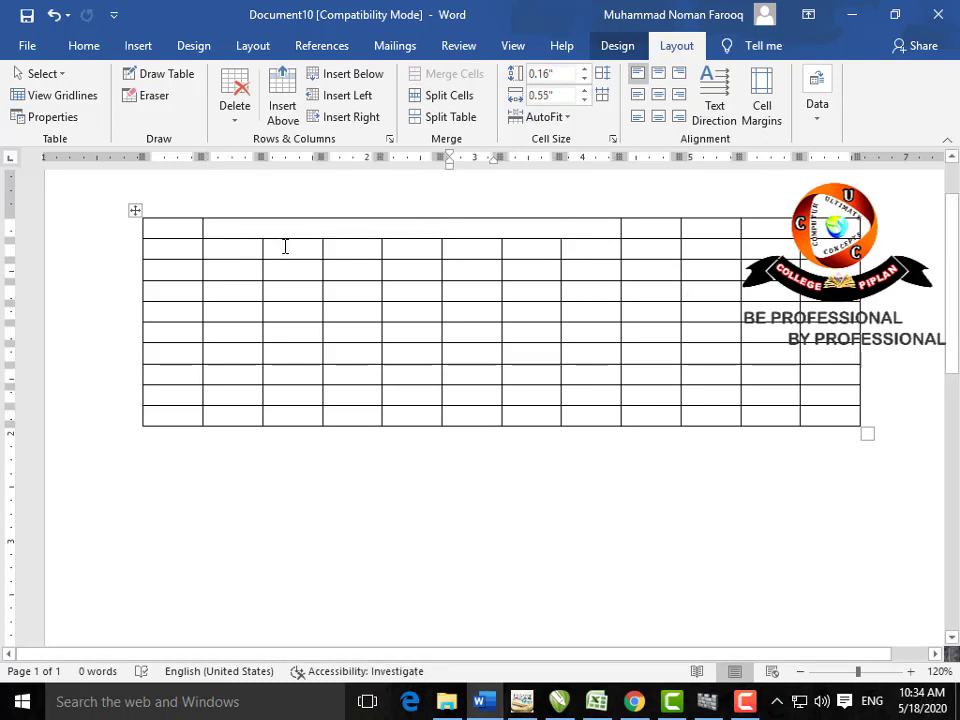
{"action": "left_click", "coordinate": [548, 226]}
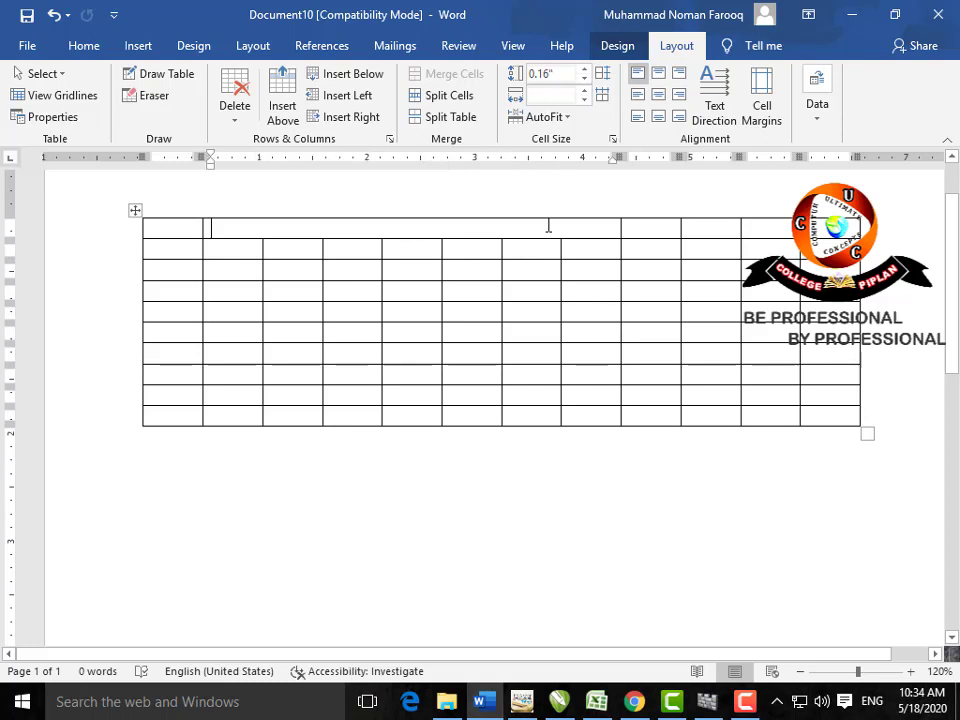
Step: Split the merged top cell into 14 columns and divide the table into two at row 5
{"action": "left_click", "coordinate": [455, 96]}
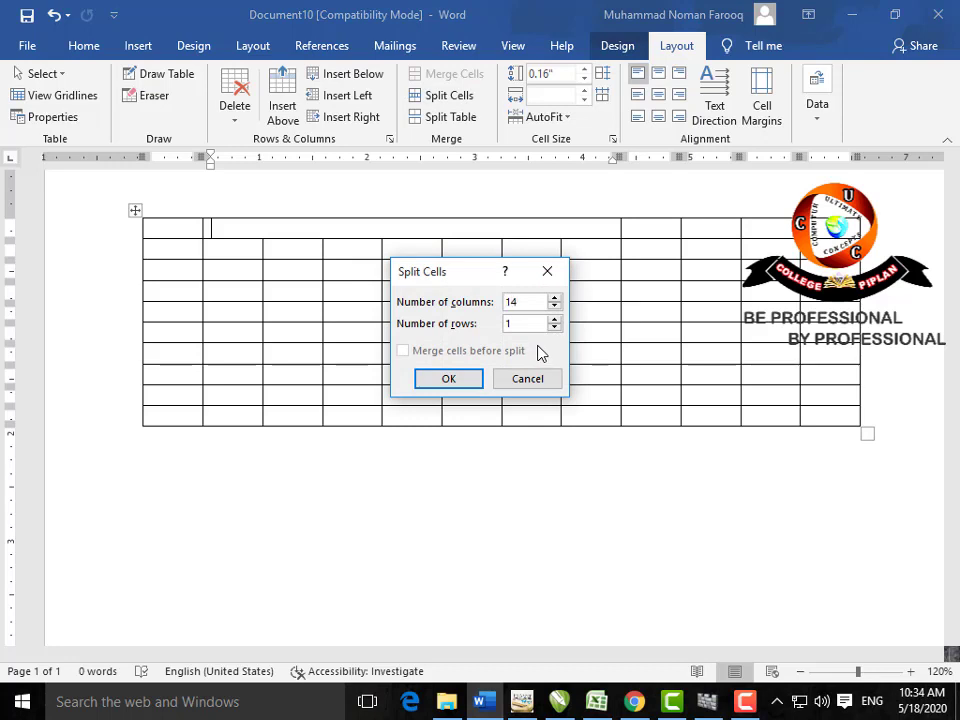
{"action": "left_click", "coordinate": [470, 378]}
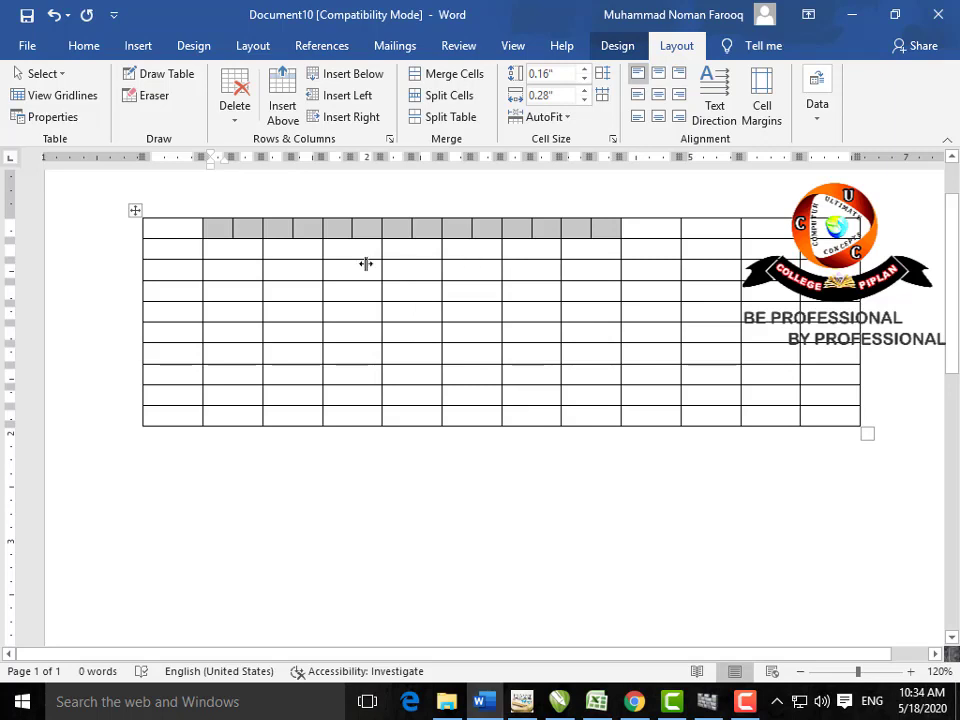
{"action": "left_click", "coordinate": [191, 314]}
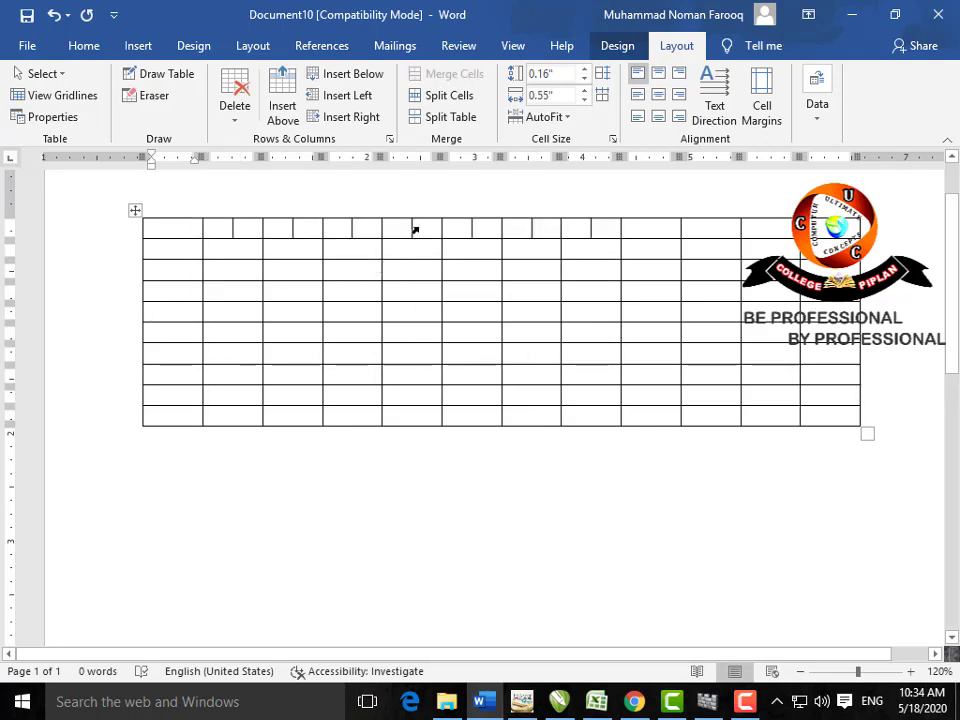
{"action": "left_click", "coordinate": [450, 117]}
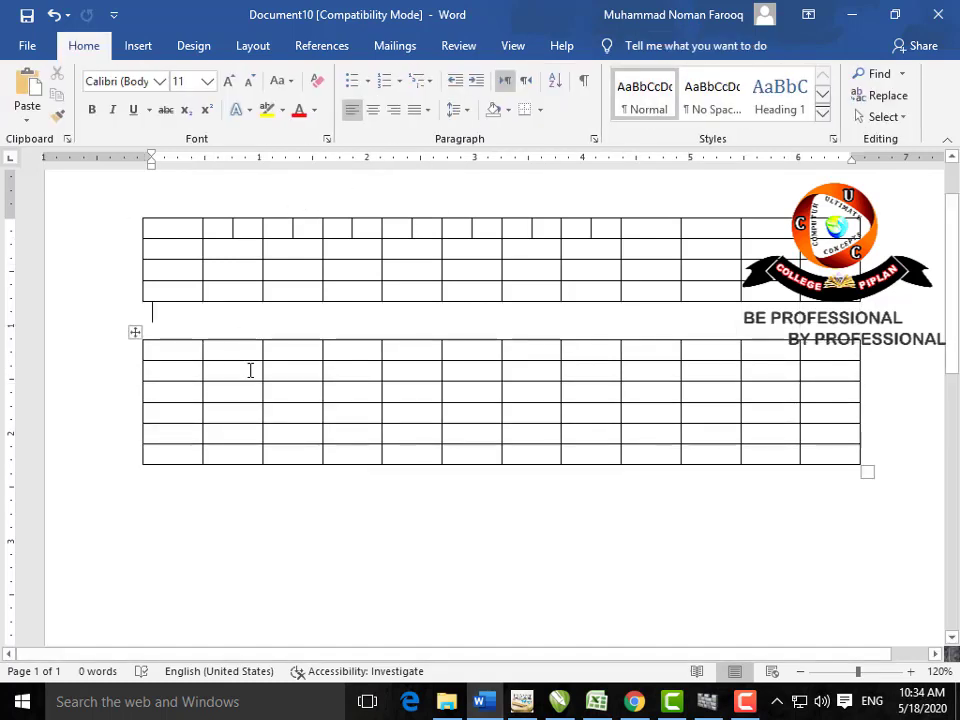
Step: Widen the lower table's second column, then distribute all its columns evenly
{"action": "left_click", "coordinate": [350, 348]}
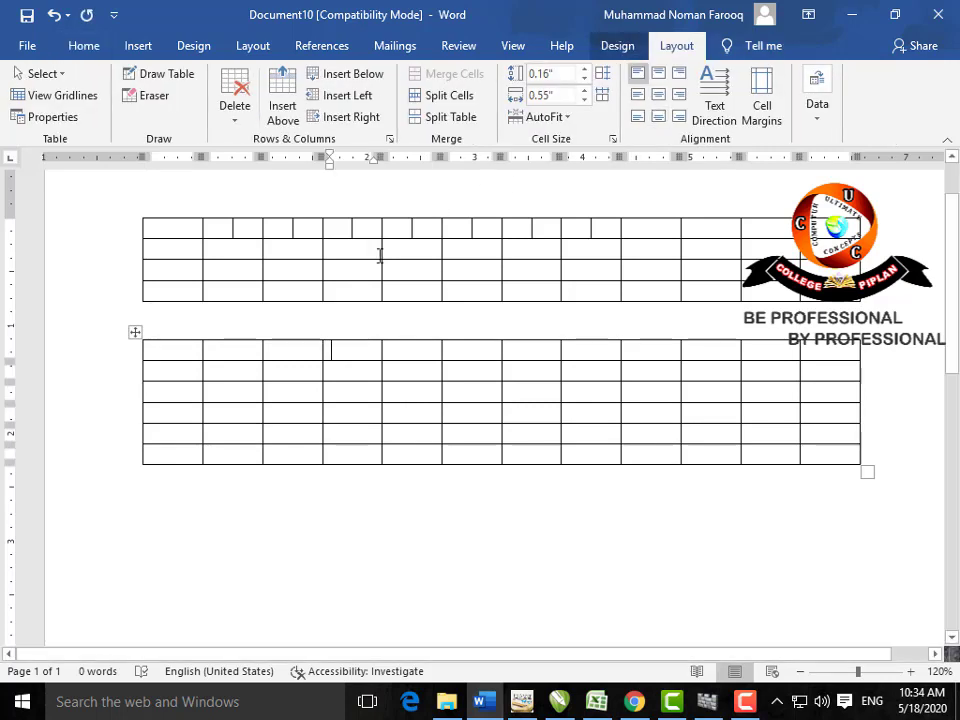
{"action": "left_click_drag", "start_coordinate": [259, 156], "coordinate": [307, 169]}
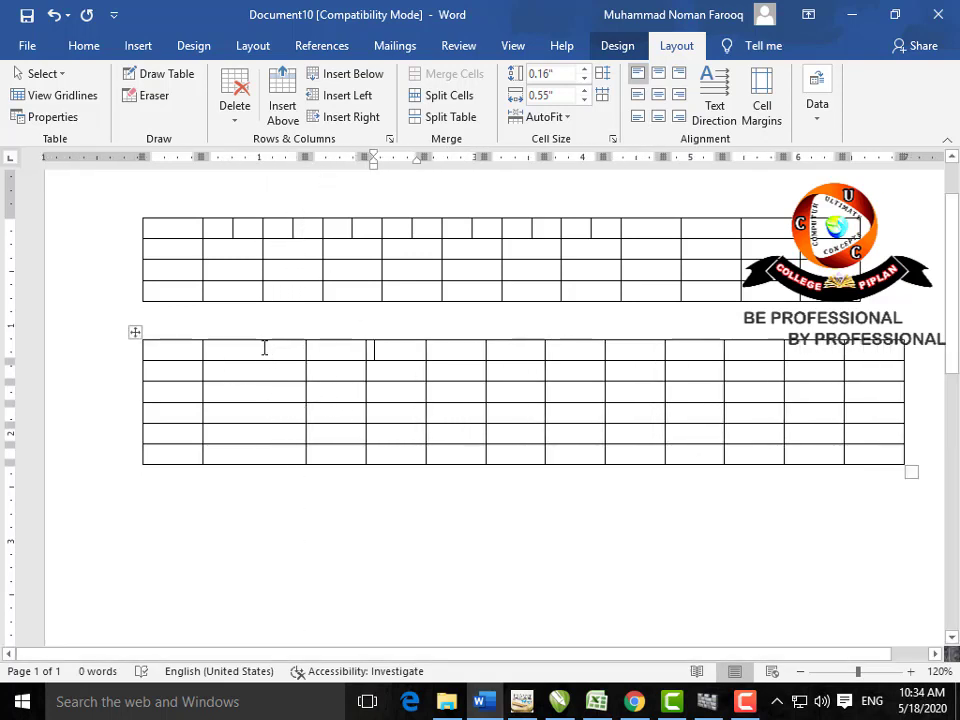
{"action": "left_click_drag", "start_coordinate": [265, 348], "coordinate": [266, 450]}
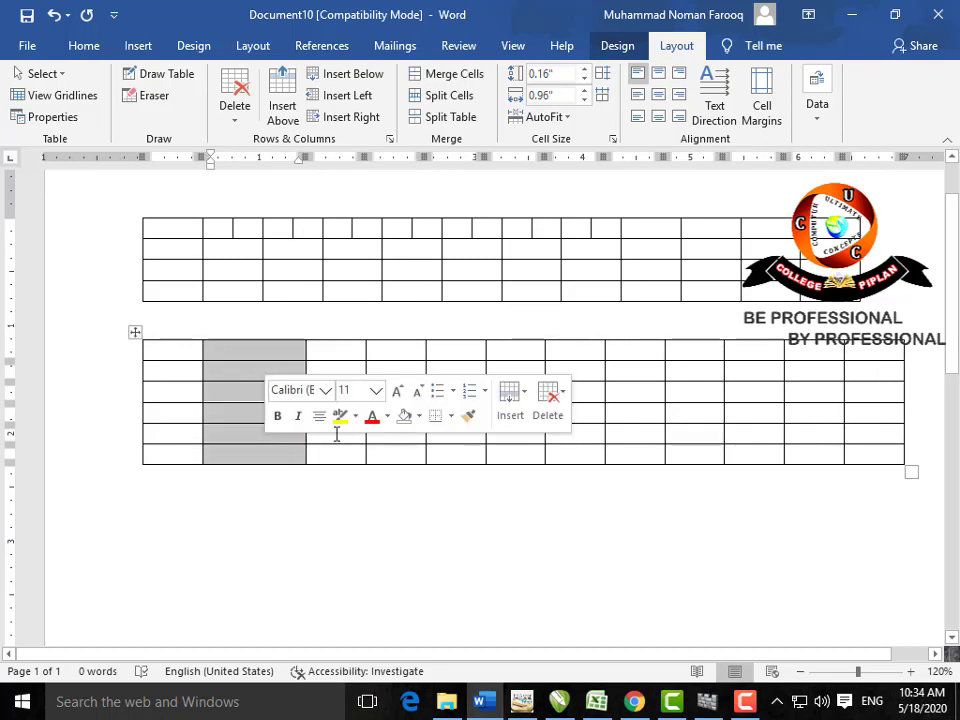
{"action": "left_click", "coordinate": [524, 352]}
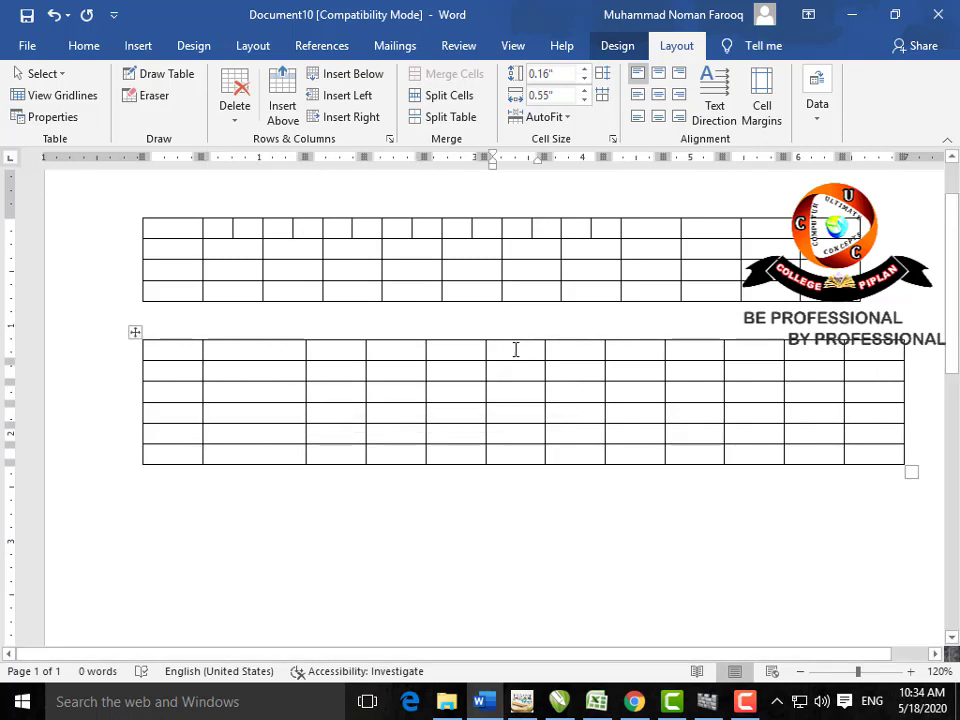
{"action": "left_click", "coordinate": [603, 96]}
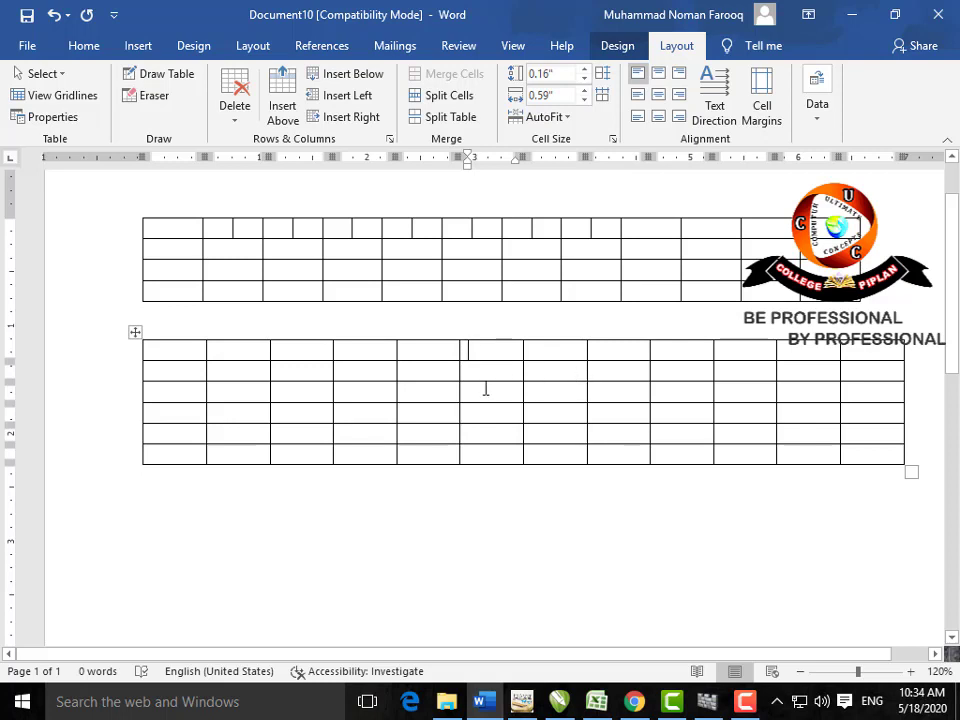
Step: Raise the lower table's first-row height three times, then distribute its rows evenly
{"action": "left_click", "coordinate": [585, 72]}
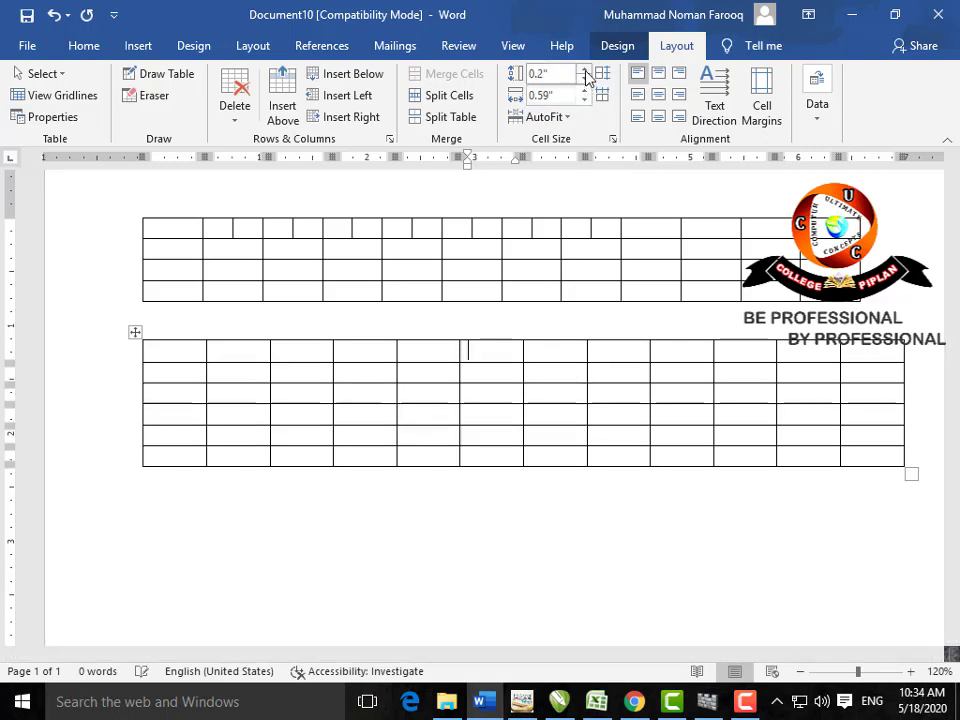
{"action": "left_click", "coordinate": [585, 72]}
{"action": "left_click", "coordinate": [585, 72]}
{"action": "left_click", "coordinate": [585, 72]}
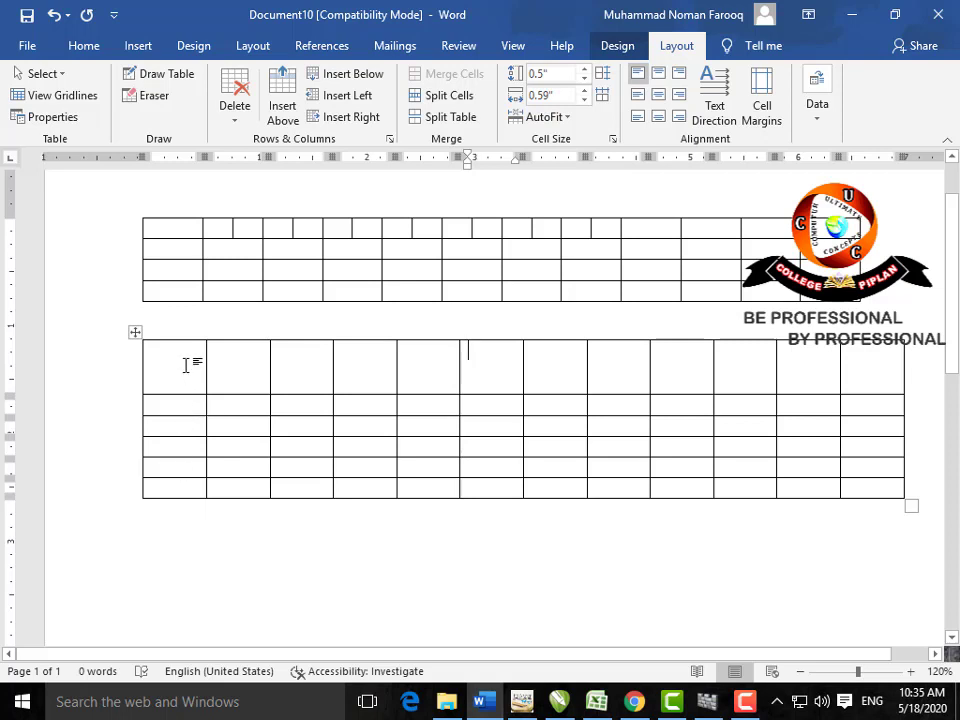
{"action": "left_click_drag", "start_coordinate": [185, 366], "coordinate": [864, 364]}
{"action": "left_click", "coordinate": [683, 366]}
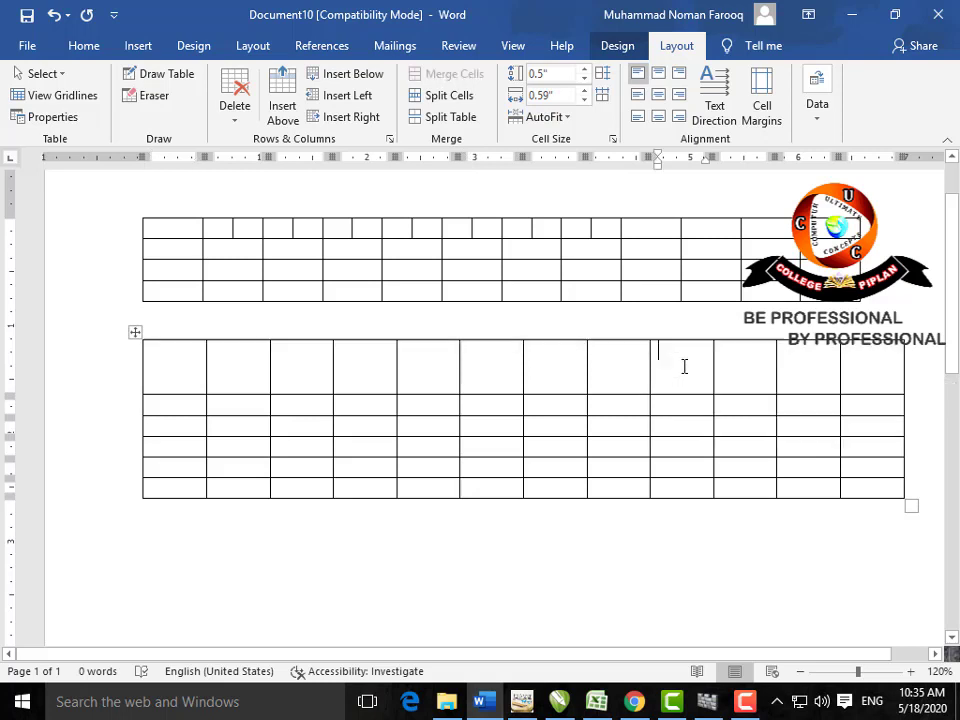
{"action": "left_click", "coordinate": [604, 74]}
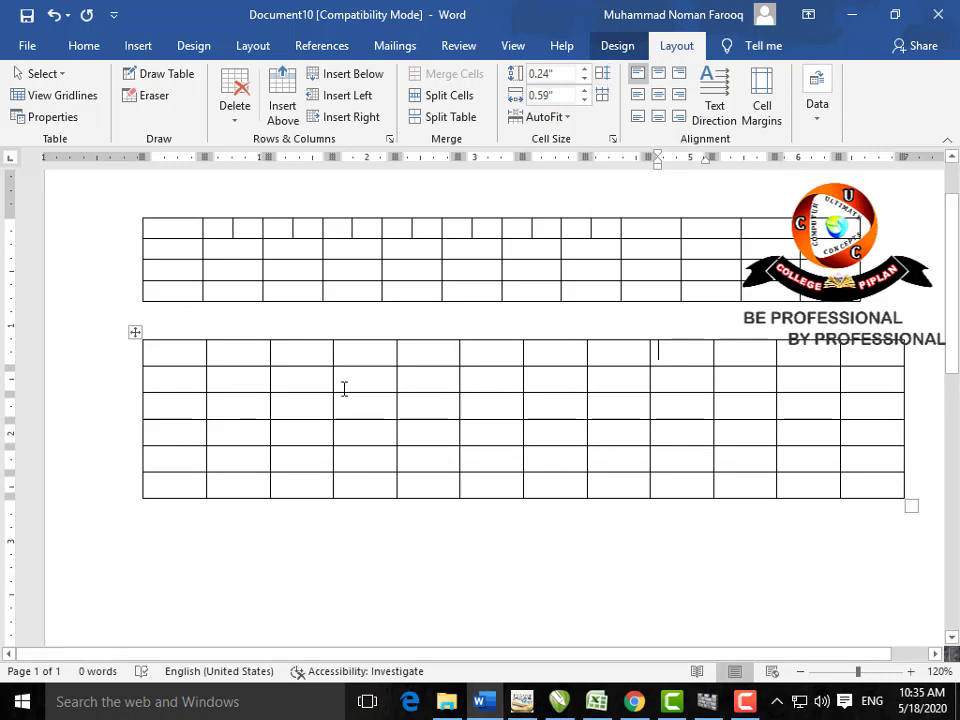
Step: Make the first row taller and widen the fifth column to about 0.97 inches
{"action": "left_click", "coordinate": [414, 357]}
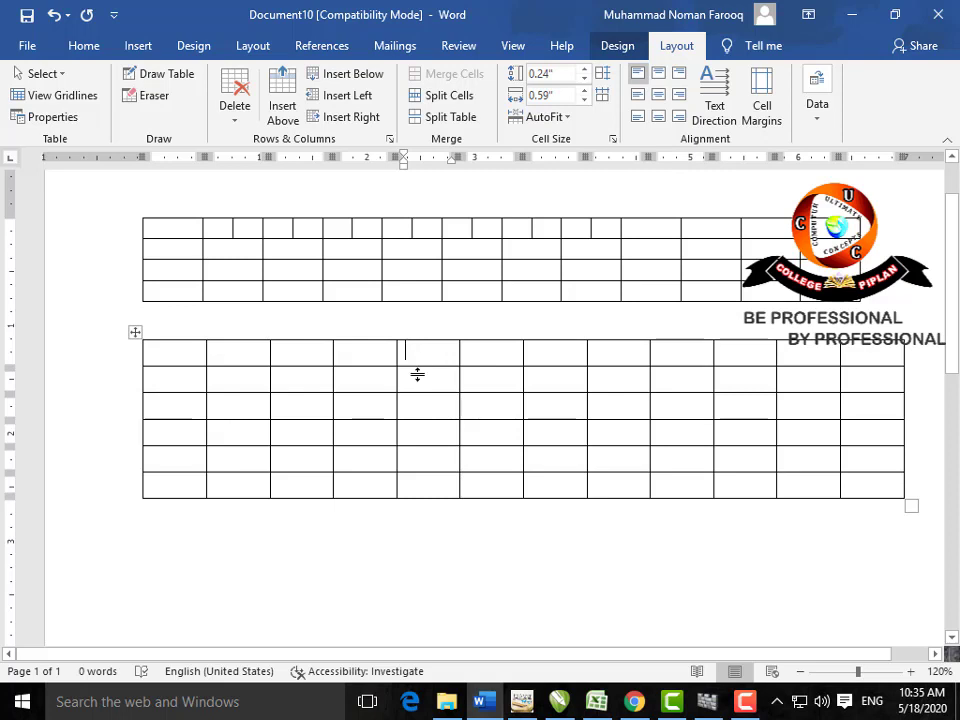
{"action": "left_click_drag", "start_coordinate": [418, 374], "coordinate": [422, 446]}
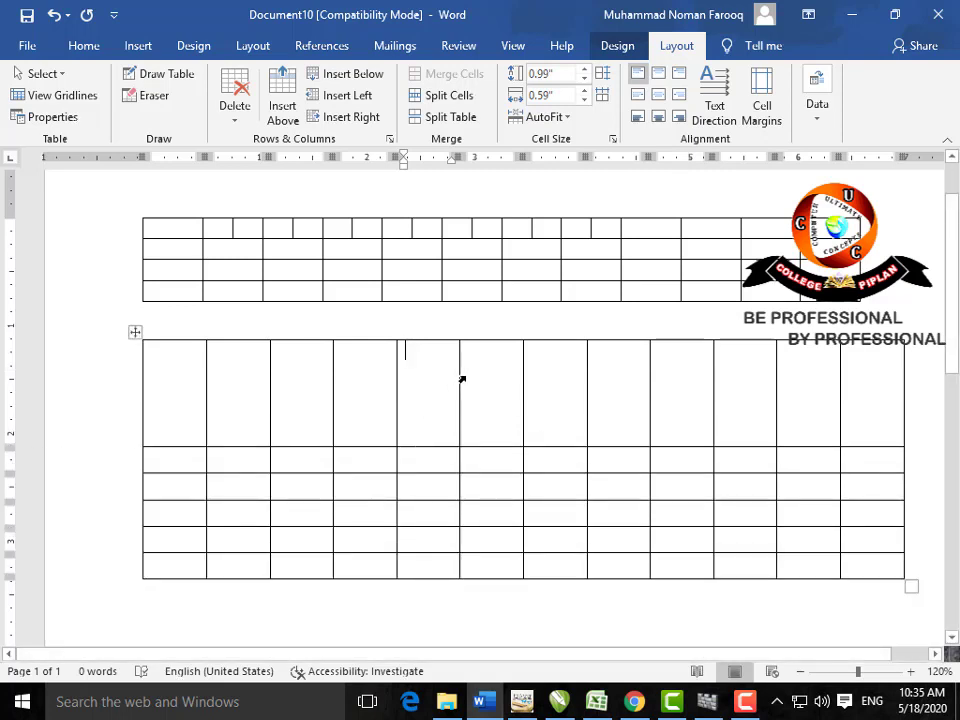
{"action": "left_click_drag", "start_coordinate": [456, 379], "coordinate": [502, 376]}
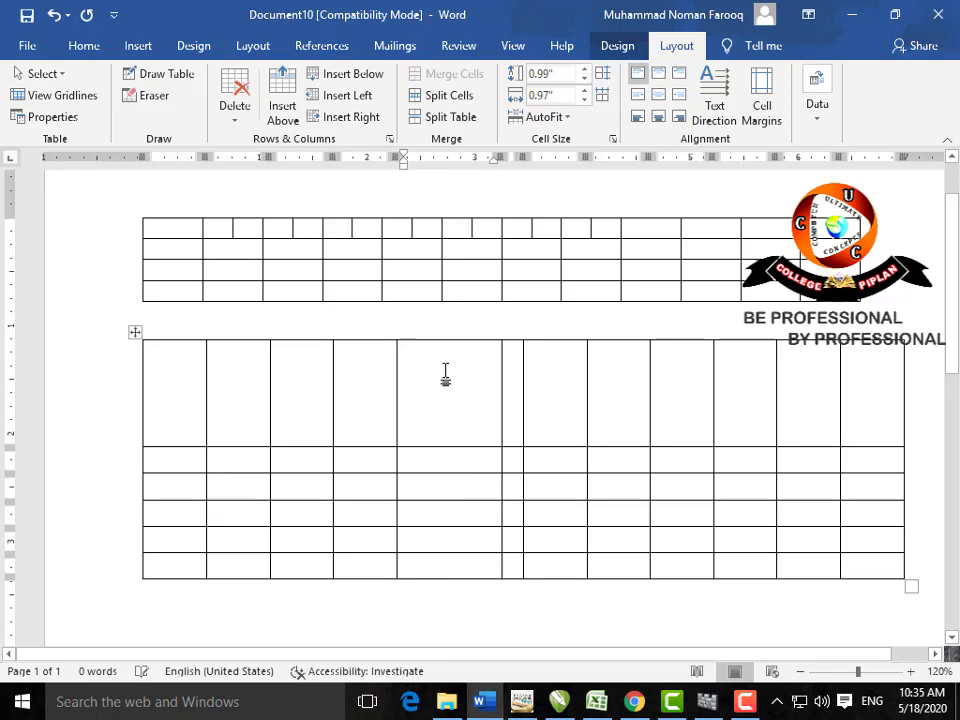
Step: Type A in the fifth-column cell and try each cell alignment position on it
{"action": "type", "text": "A"}
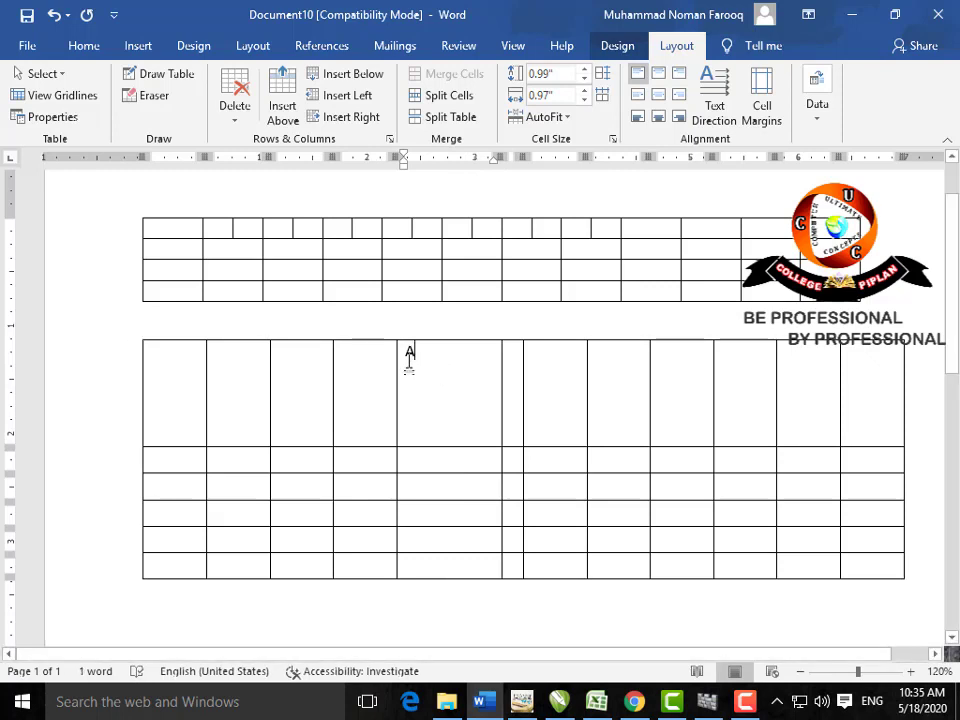
{"action": "double_click", "coordinate": [409, 354]}
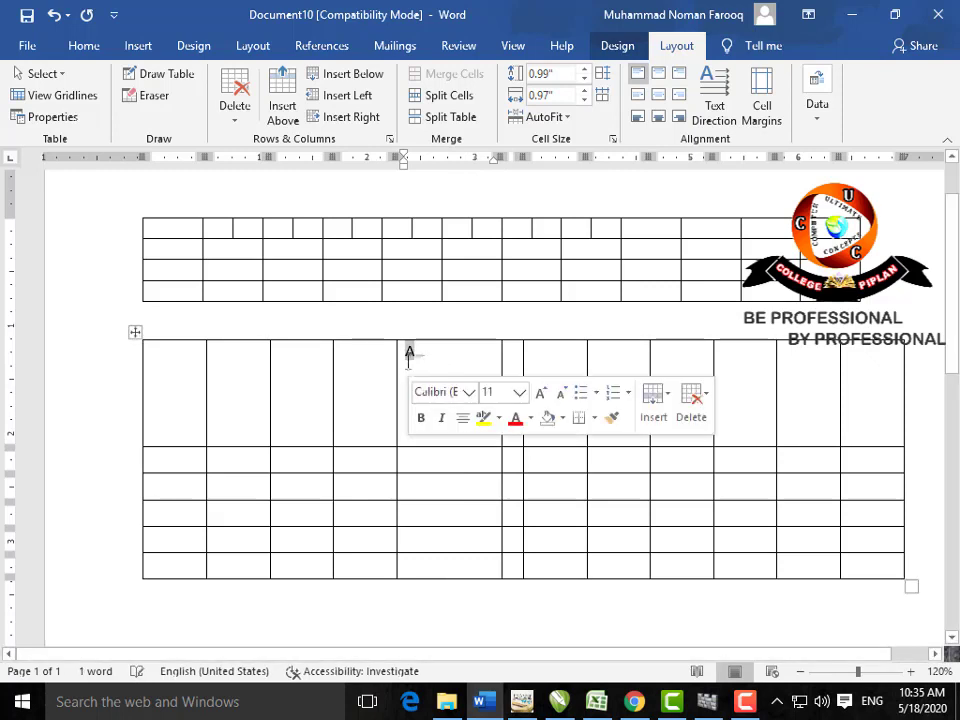
{"action": "left_click", "coordinate": [679, 73]}
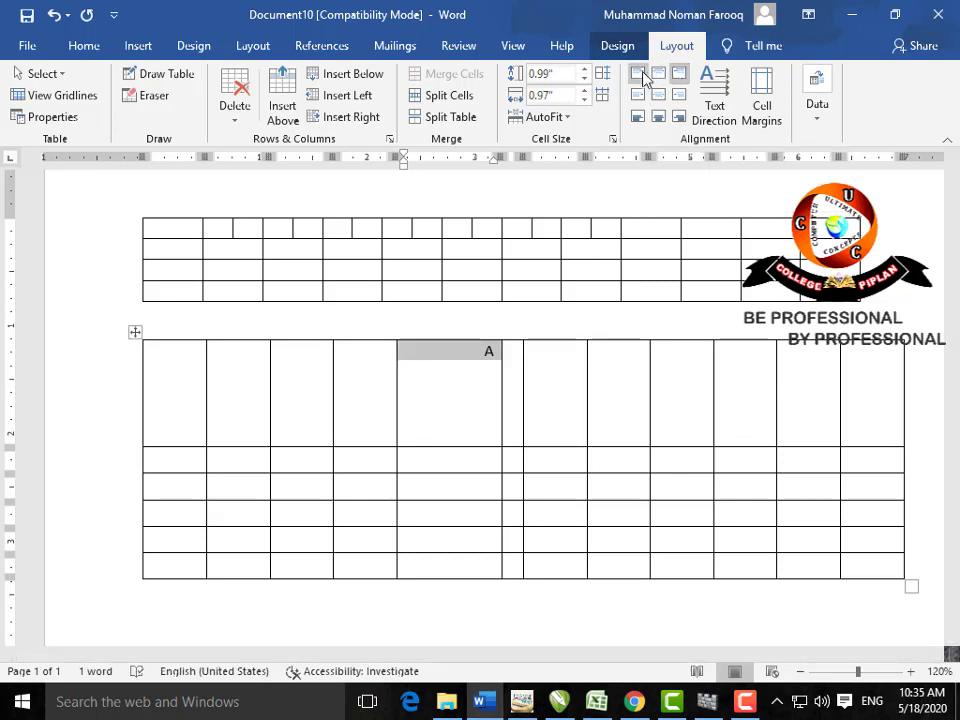
{"action": "left_click", "coordinate": [641, 75]}
{"action": "left_click", "coordinate": [658, 73]}
{"action": "left_click", "coordinate": [680, 117]}
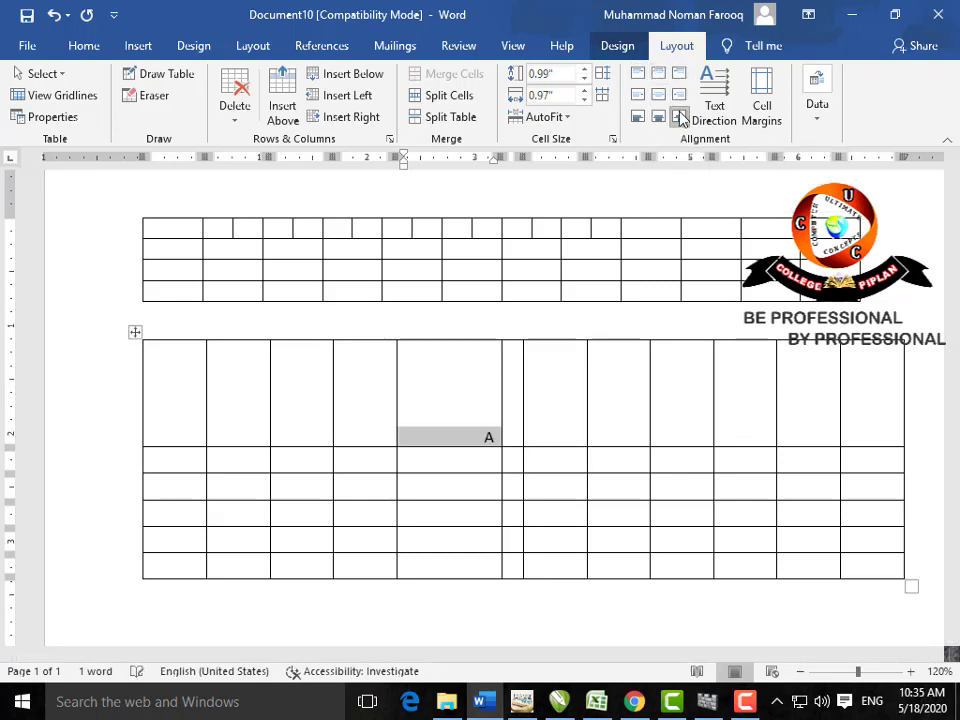
{"action": "left_click", "coordinate": [658, 117]}
{"action": "left_click", "coordinate": [637, 117]}
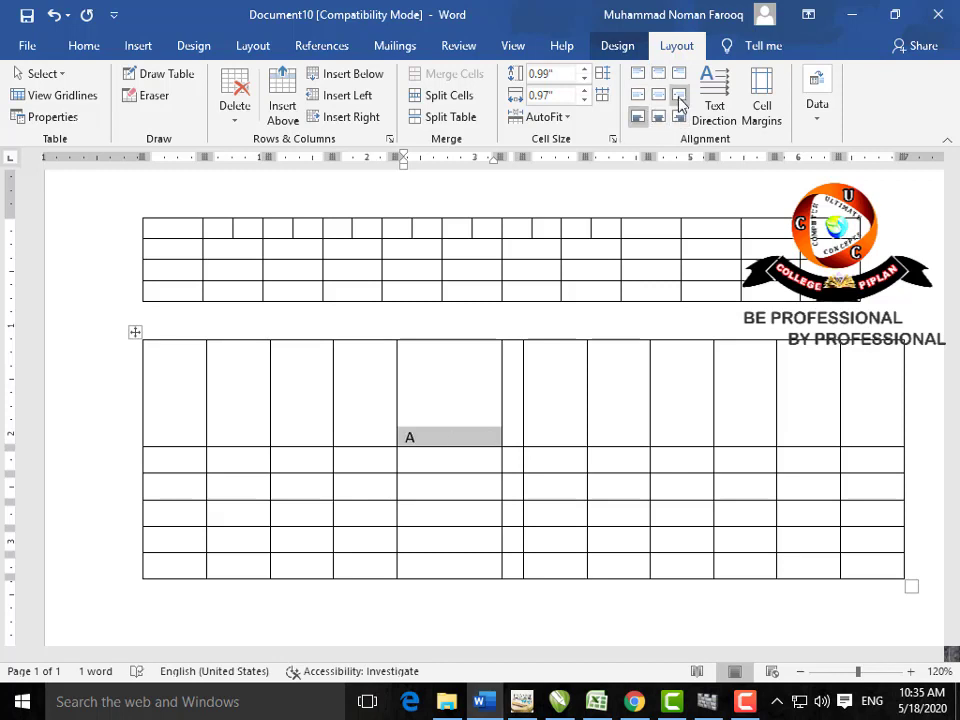
{"action": "left_click", "coordinate": [679, 96]}
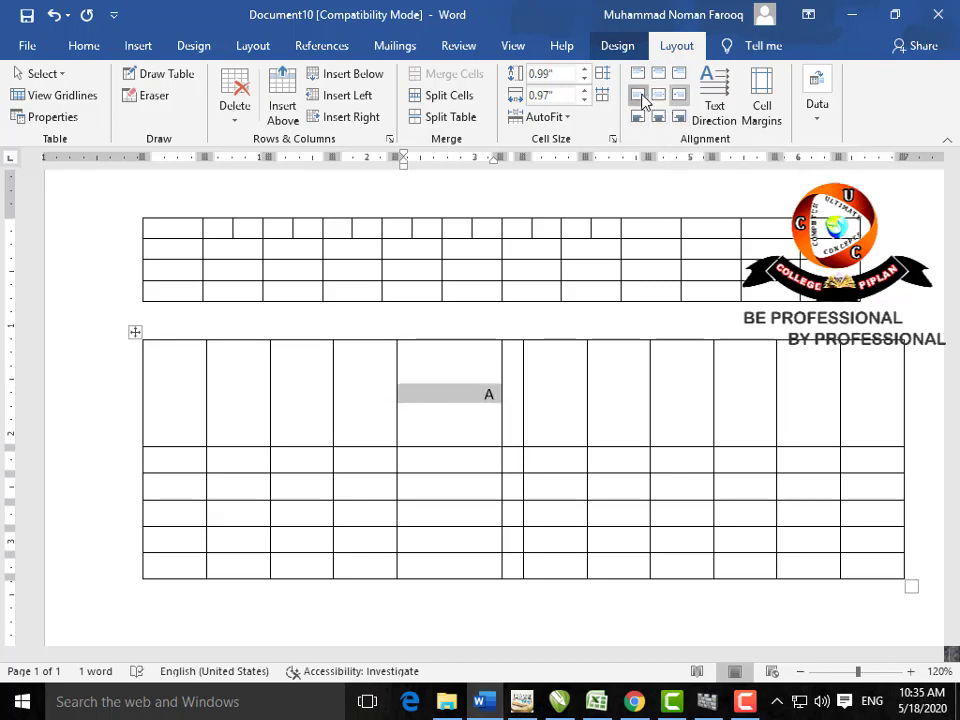
{"action": "left_click", "coordinate": [642, 95]}
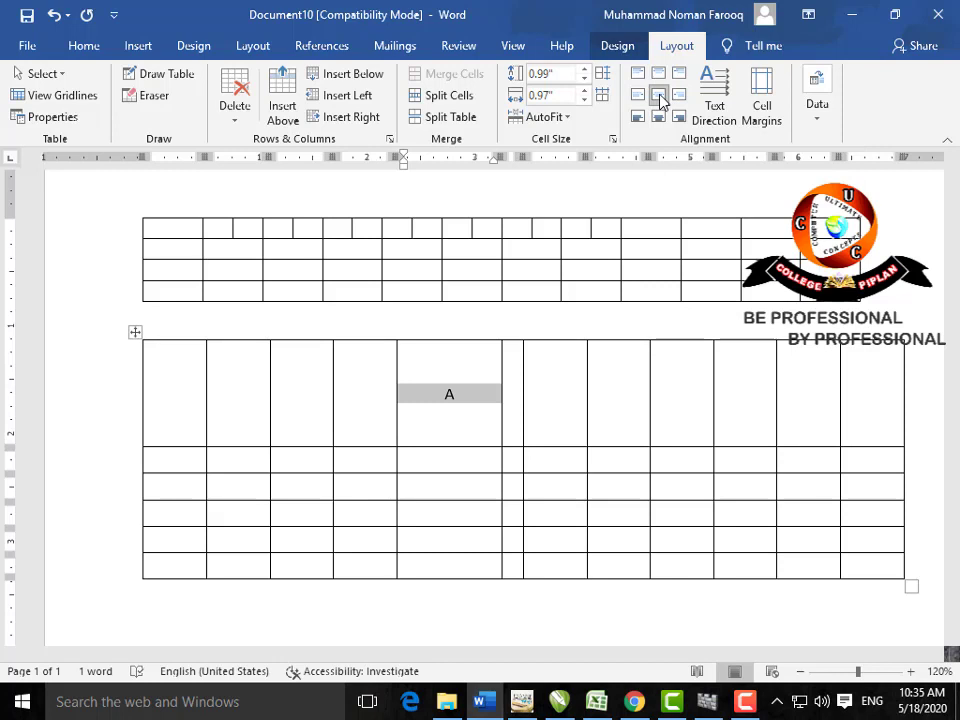
Step: Cycle the A's text direction back to horizontal and open the Cell Margins options
{"action": "left_click", "coordinate": [715, 123]}
{"action": "left_click", "coordinate": [715, 123]}
{"action": "left_click", "coordinate": [715, 123]}
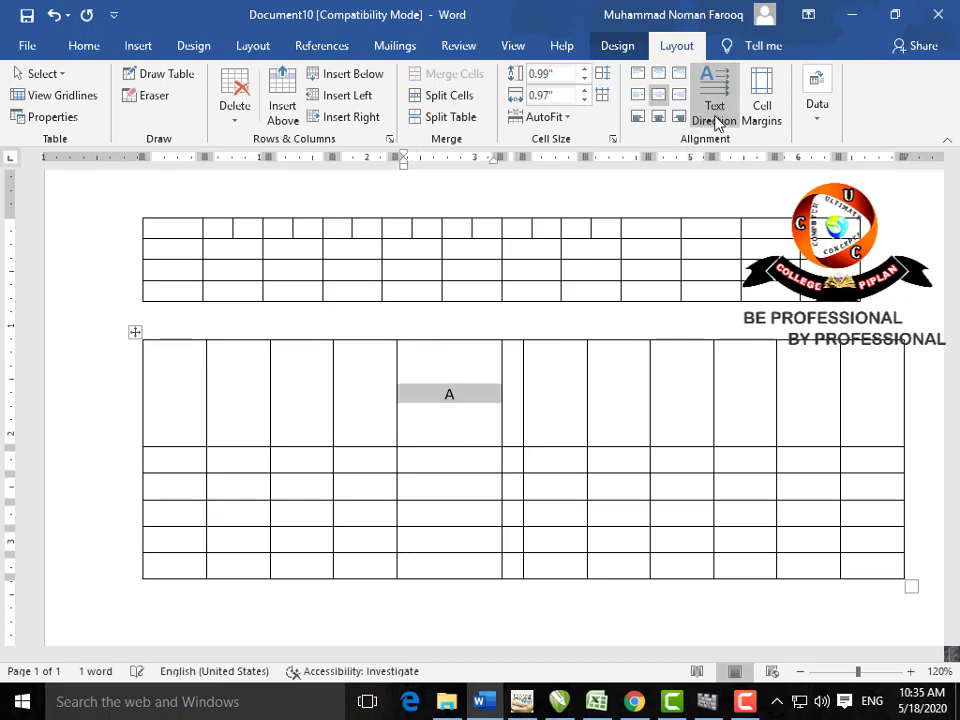
{"action": "left_click", "coordinate": [779, 118]}
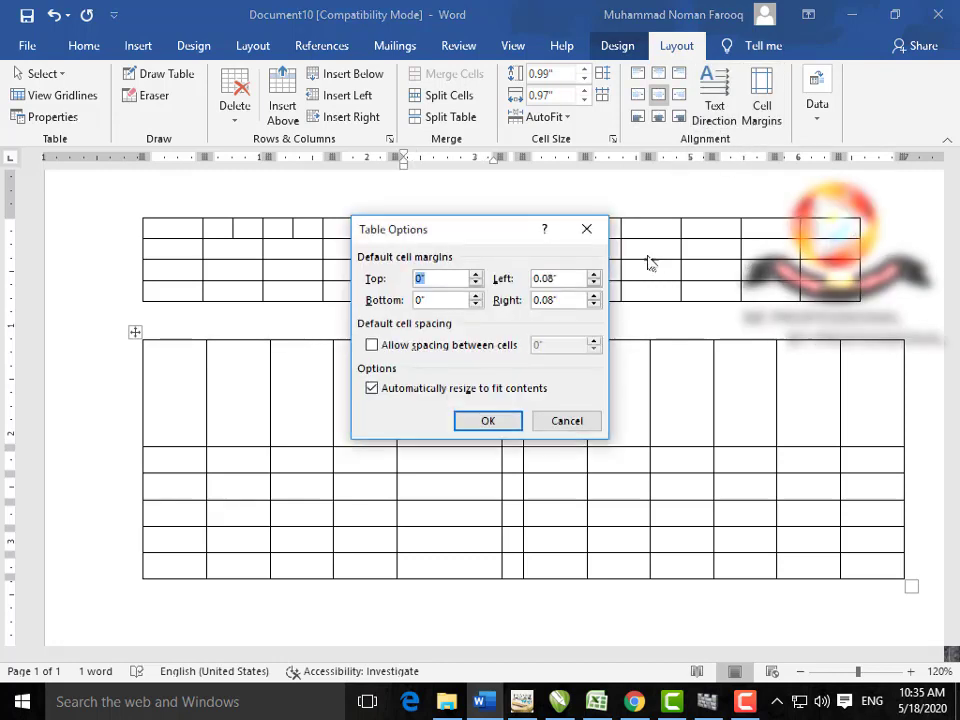
Step: Align the A top-left and set the table's default top cell margin to 0.02"
{"action": "left_click", "coordinate": [586, 229]}
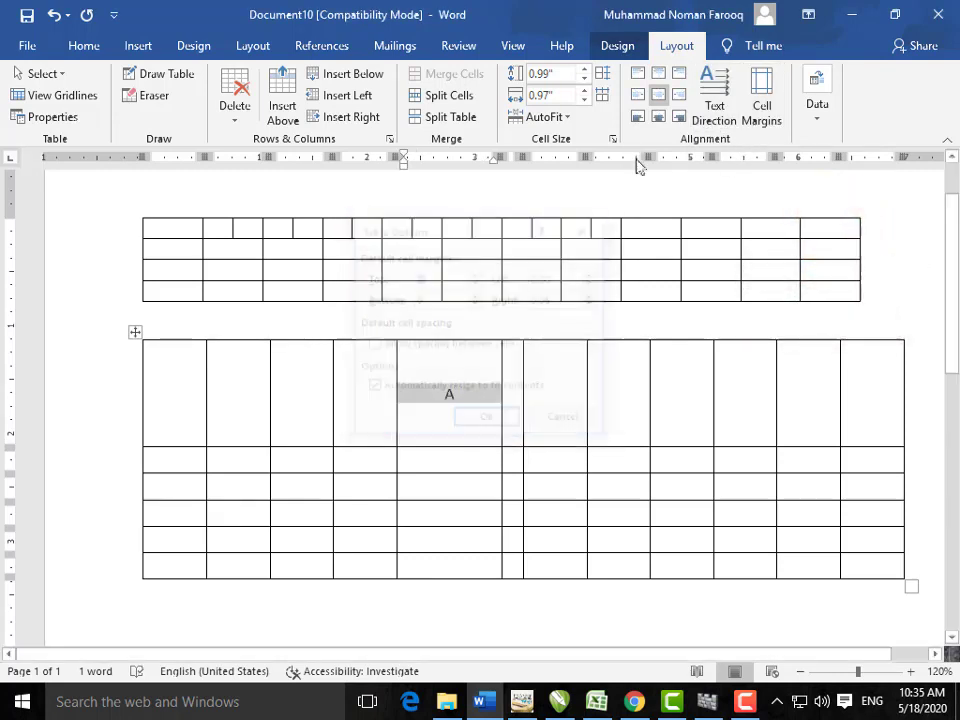
{"action": "left_click", "coordinate": [637, 74]}
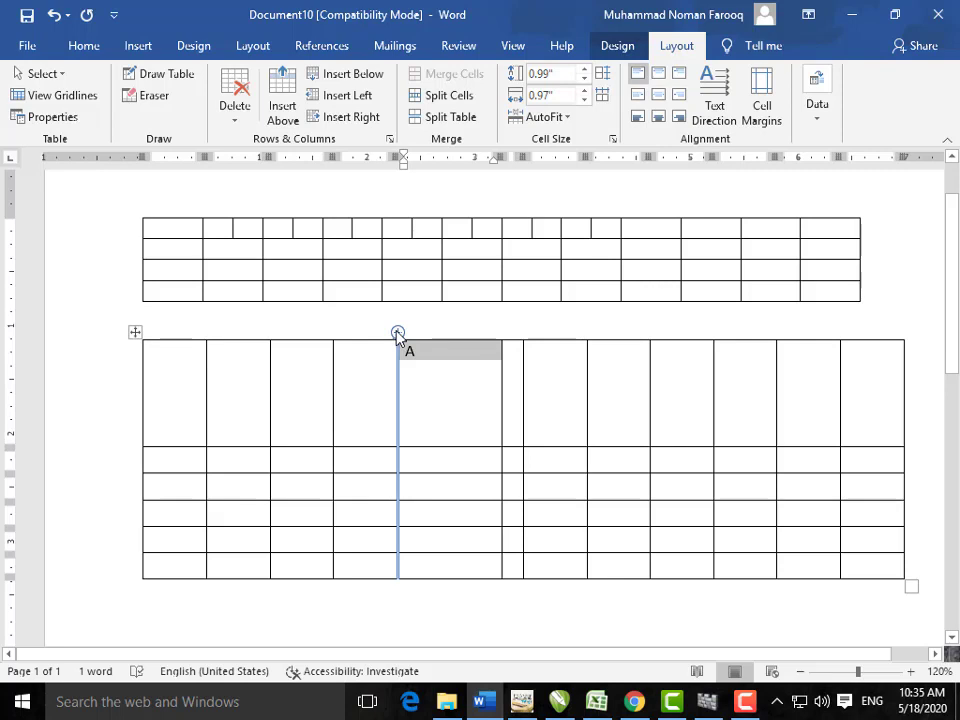
{"action": "left_click", "coordinate": [762, 118]}
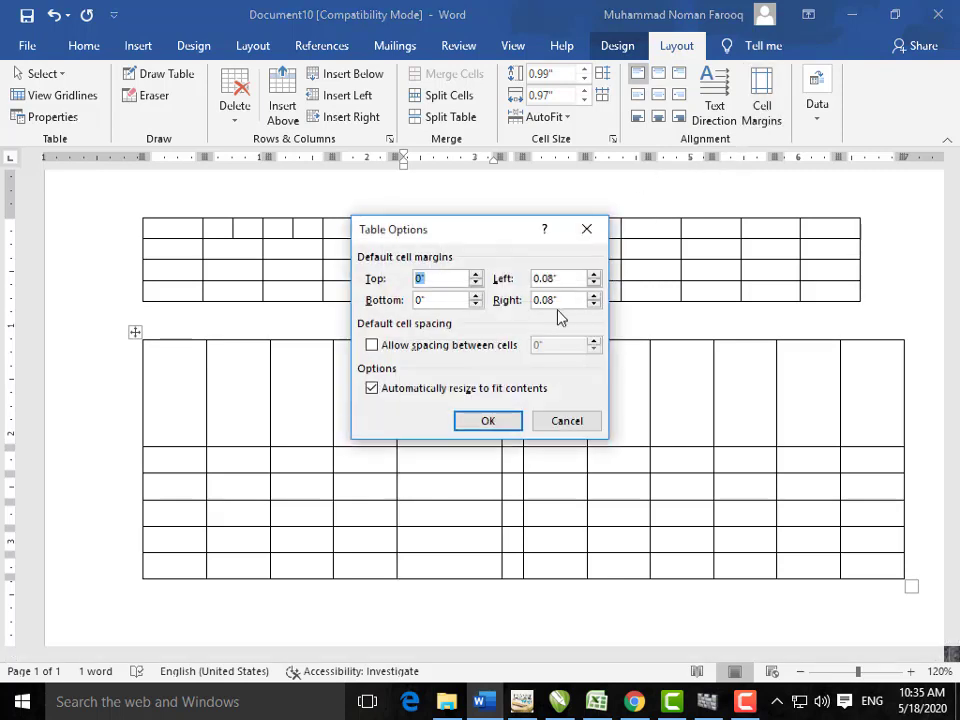
{"action": "left_click", "coordinate": [477, 275]}
{"action": "left_click", "coordinate": [477, 275]}
{"action": "left_click", "coordinate": [488, 420]}
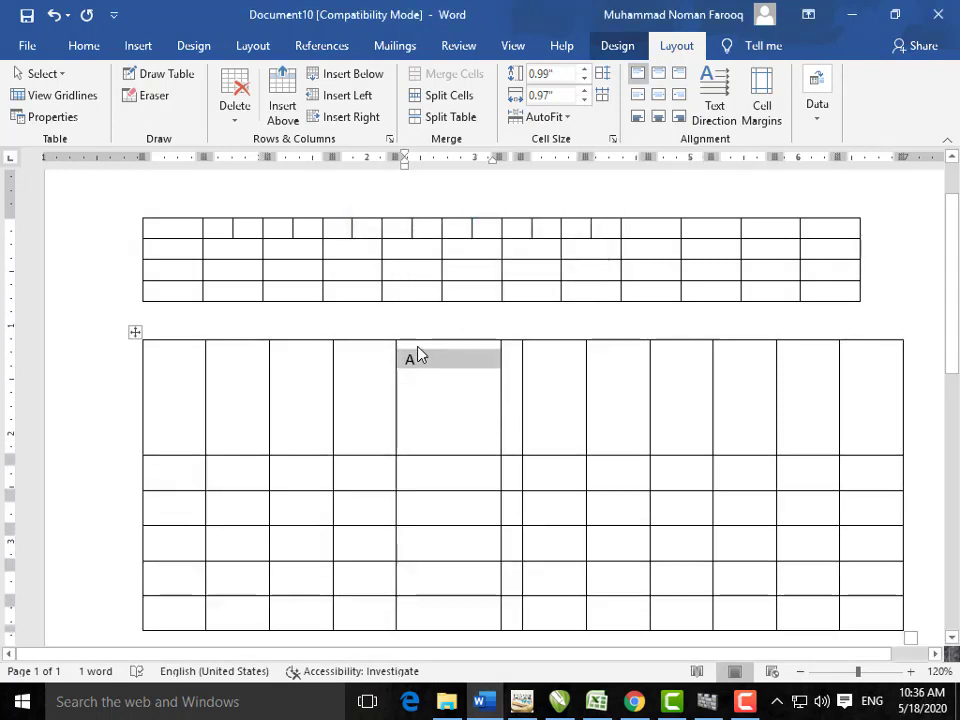
Step: Place the caret in the lower table's A cell
{"action": "left_click", "coordinate": [745, 708]}
{"action": "left_click", "coordinate": [868, 609]}
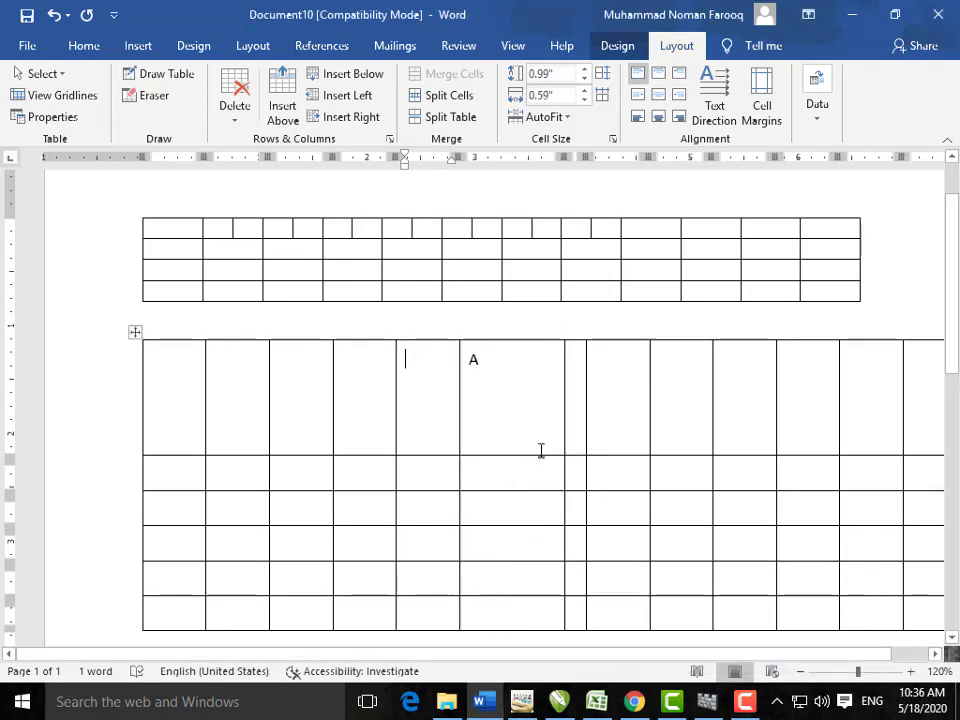
{"action": "left_click", "coordinate": [497, 393]}
{"action": "mouse_move", "coordinate": [399, 345]}
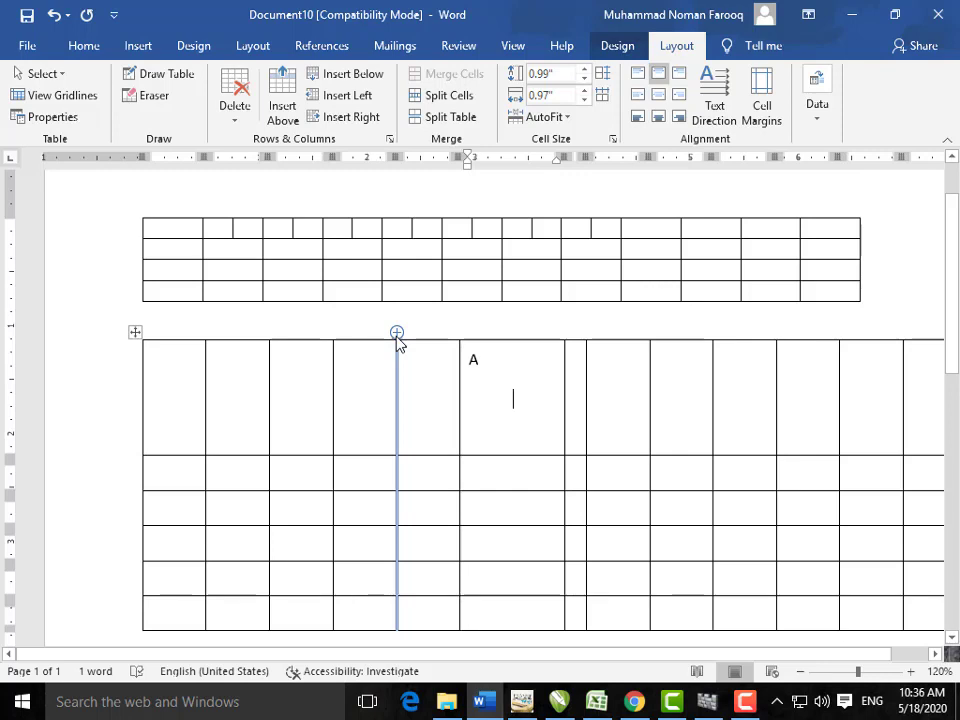
Step: Insert a column left of the A column and a new row below the lower table's top row
{"action": "key", "text": "Up"}
{"action": "key", "text": "Up"}
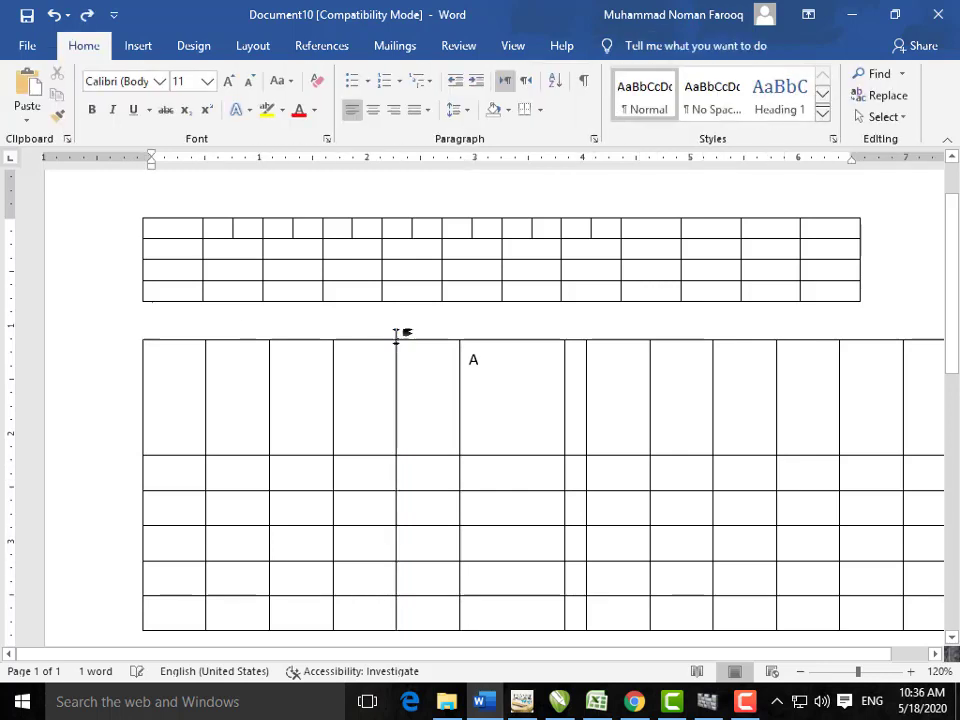
{"action": "left_click", "coordinate": [397, 334]}
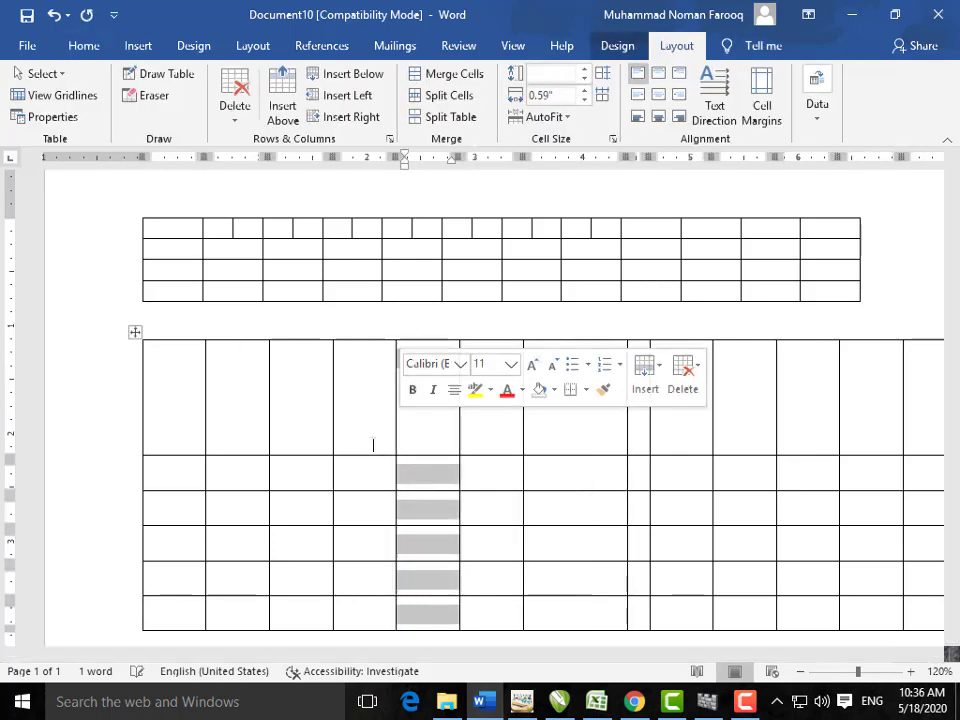
{"action": "left_click", "coordinate": [262, 425]}
{"action": "mouse_move", "coordinate": [138, 465]}
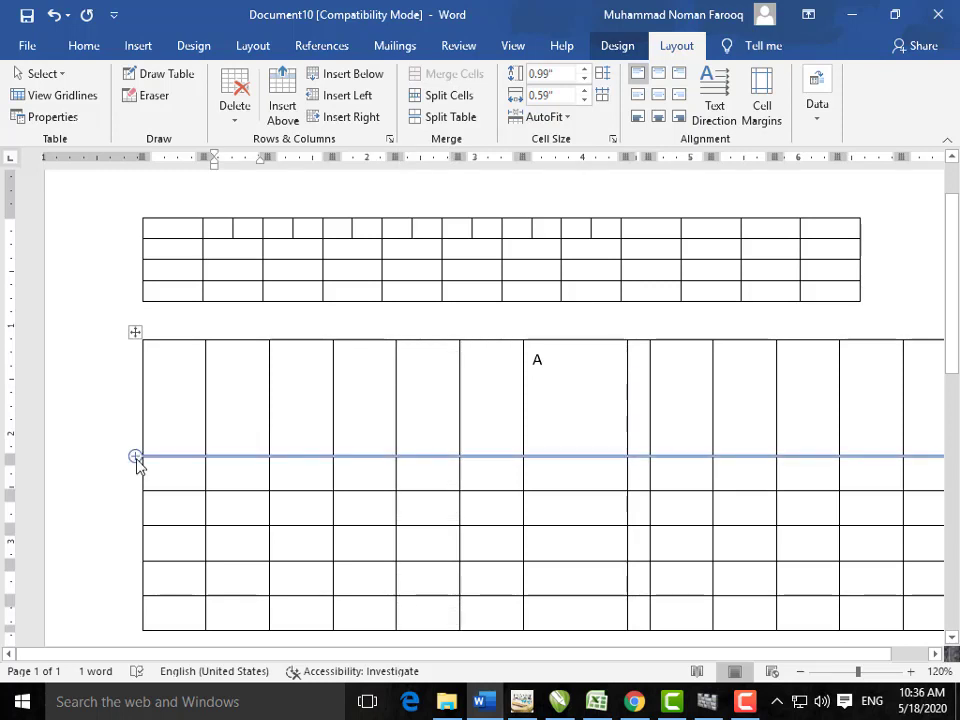
{"action": "left_click", "coordinate": [136, 458]}
{"action": "left_click", "coordinate": [249, 514]}
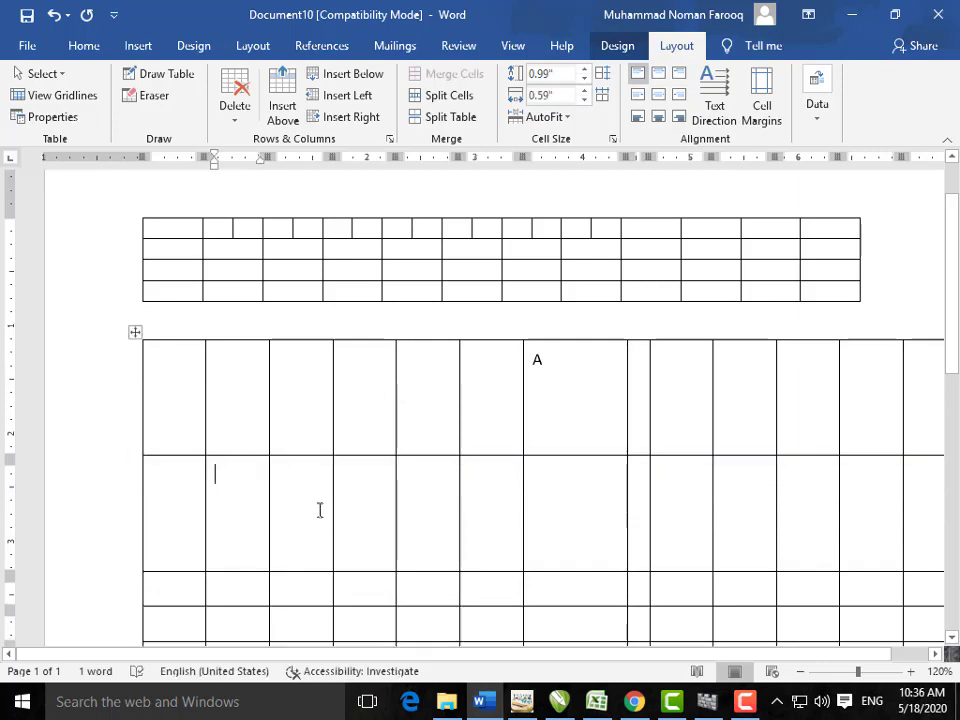
{"action": "scroll", "coordinate": [319, 508], "scroll_direction": "down", "scroll_amount": 3}
{"action": "scroll", "coordinate": [318, 505], "scroll_direction": "up", "scroll_amount": 2}
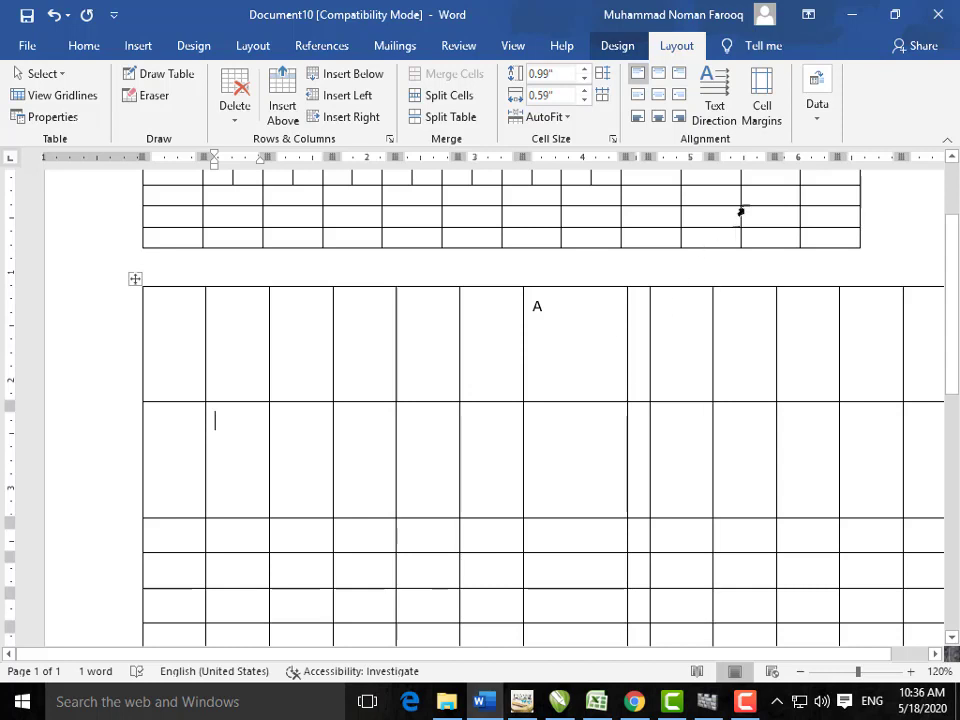
Step: View the Layout Data tools, then type U and G down the upper table's first column
{"action": "left_click", "coordinate": [817, 118]}
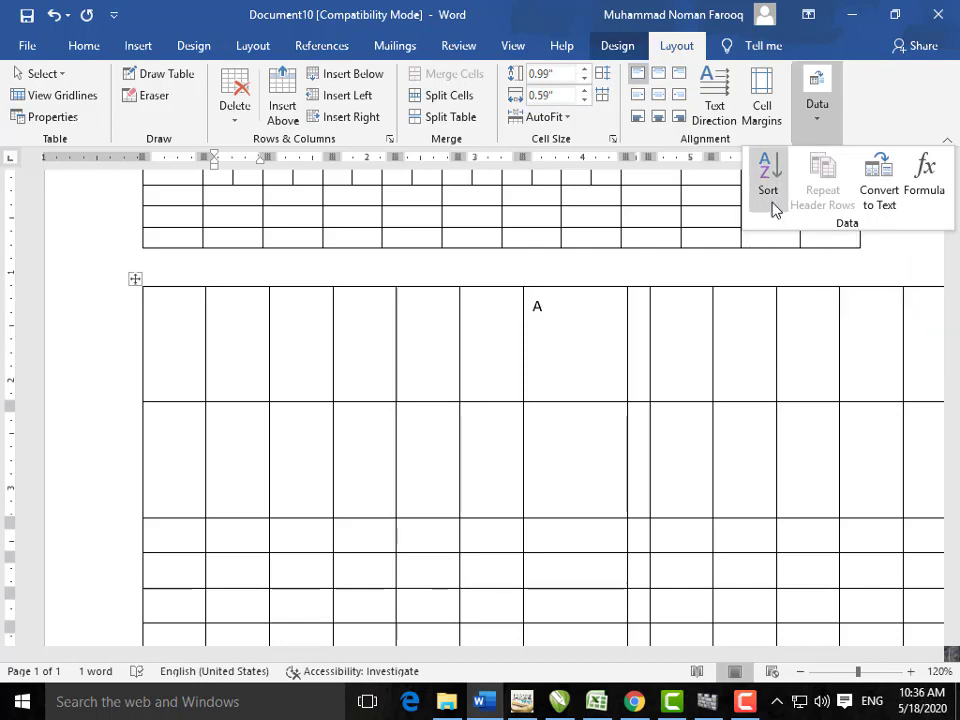
{"action": "scroll", "coordinate": [531, 317], "scroll_direction": "up", "scroll_amount": 3}
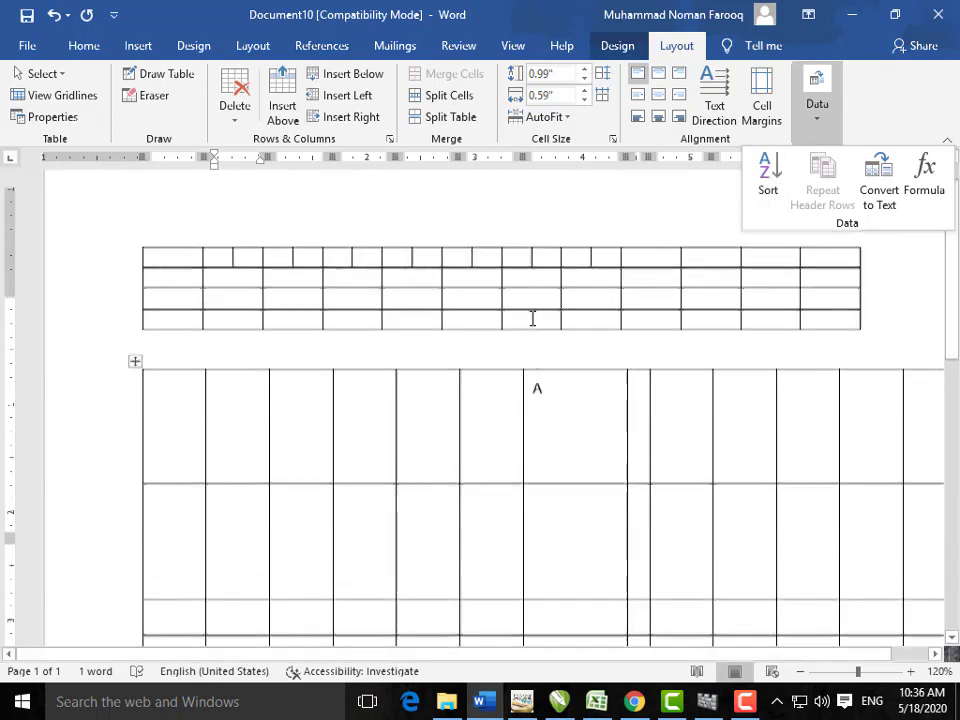
{"action": "left_click", "coordinate": [181, 312]}
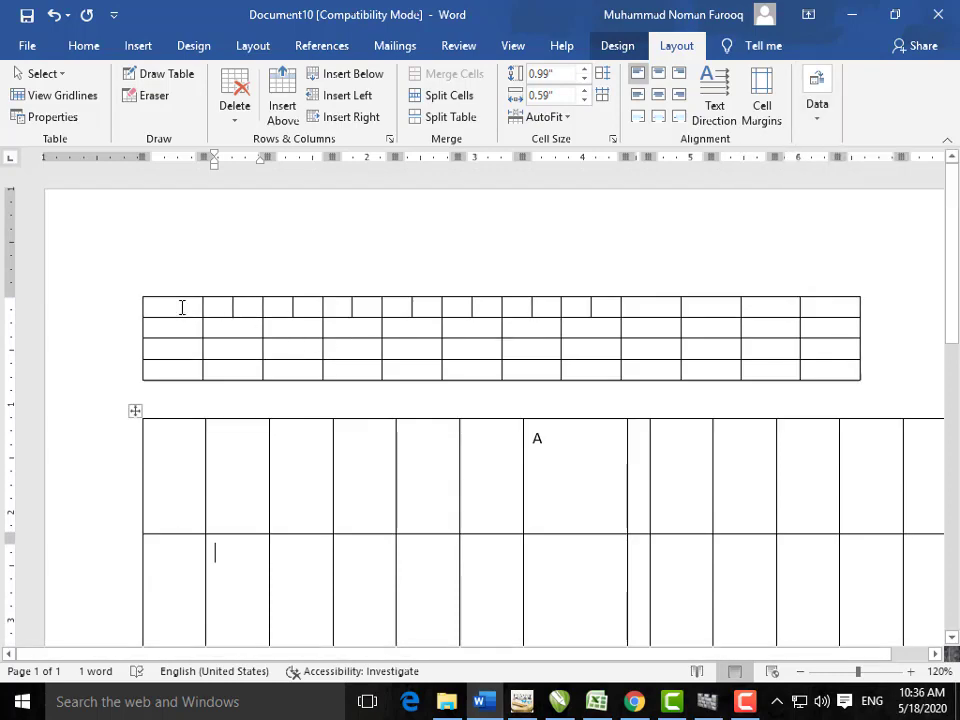
{"action": "left_click", "coordinate": [182, 306]}
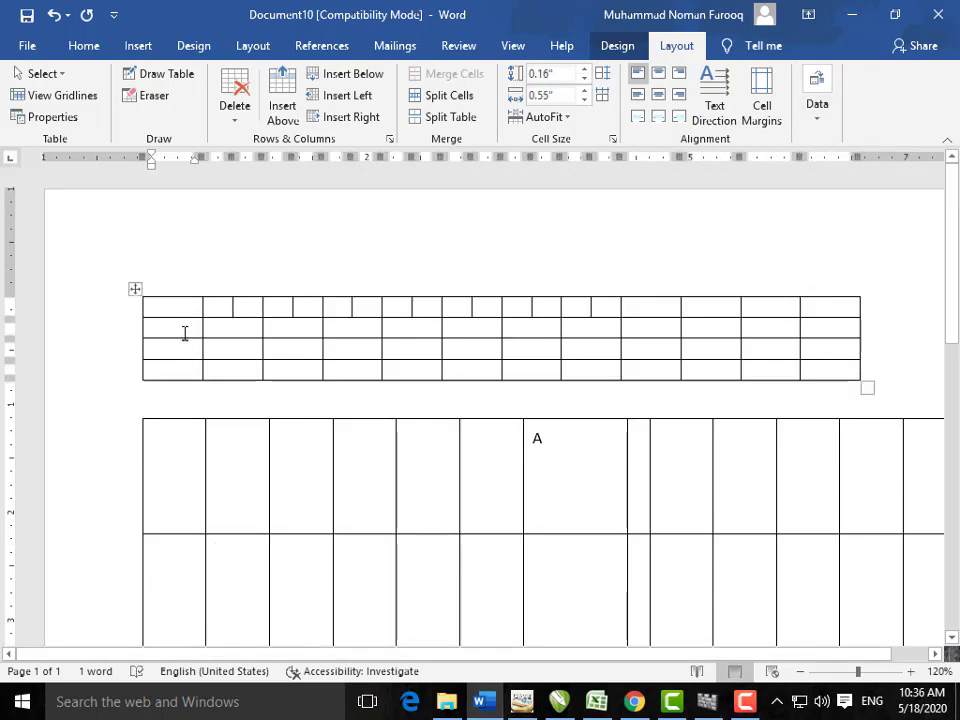
{"action": "type", "text": "U"}
{"action": "left_click", "coordinate": [185, 333]}
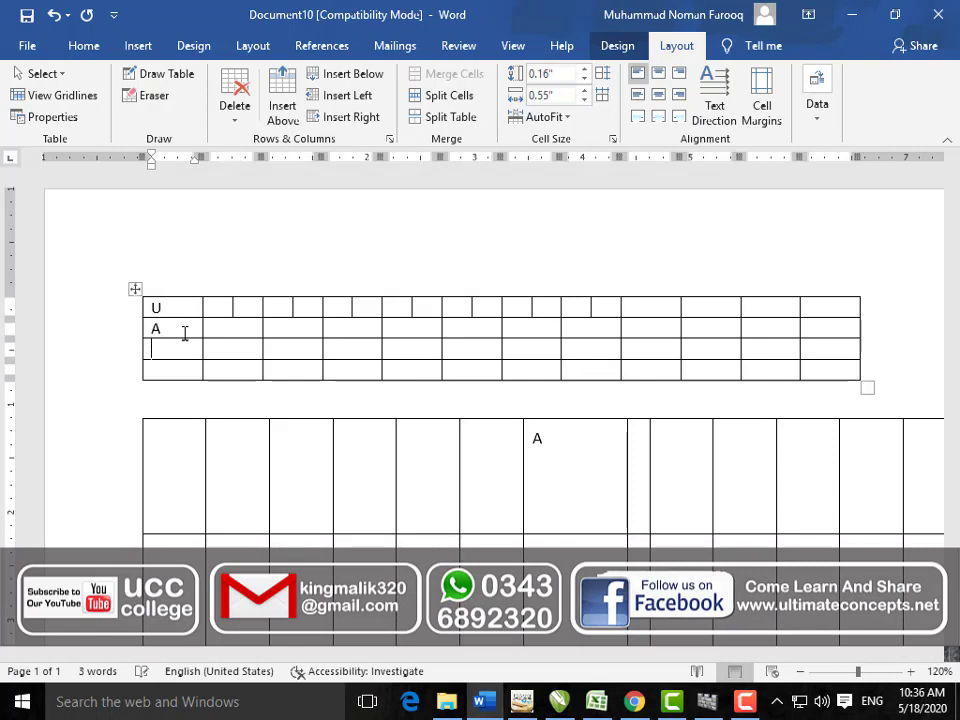
{"action": "type", "text": "G"}
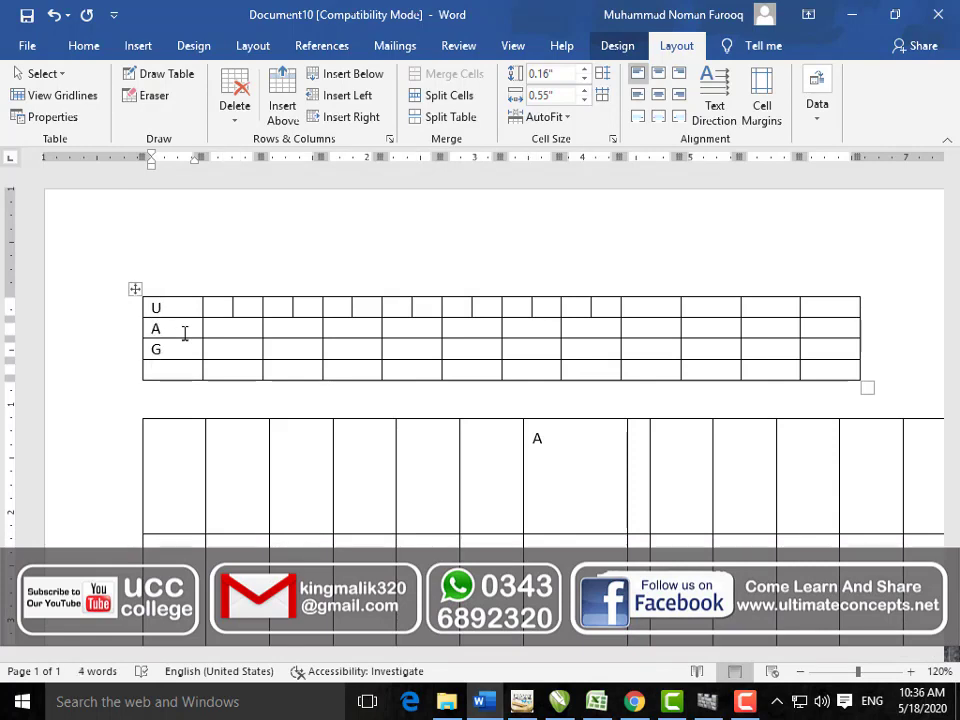
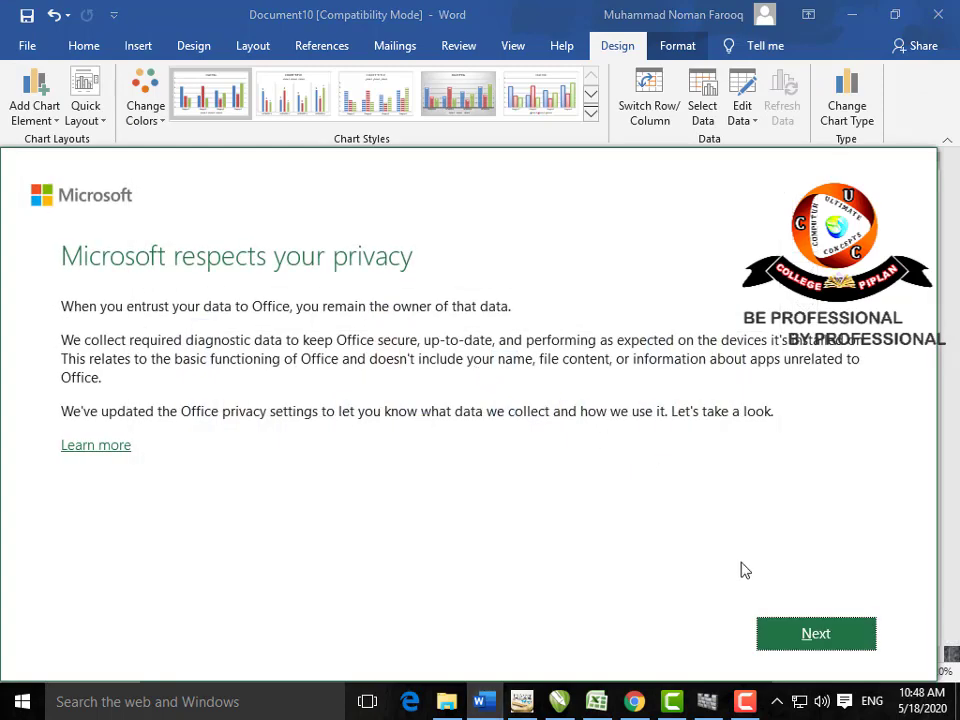
Step: Dismiss the privacy notice and decline sending optional diagnostic data
{"action": "left_click", "coordinate": [811, 632]}
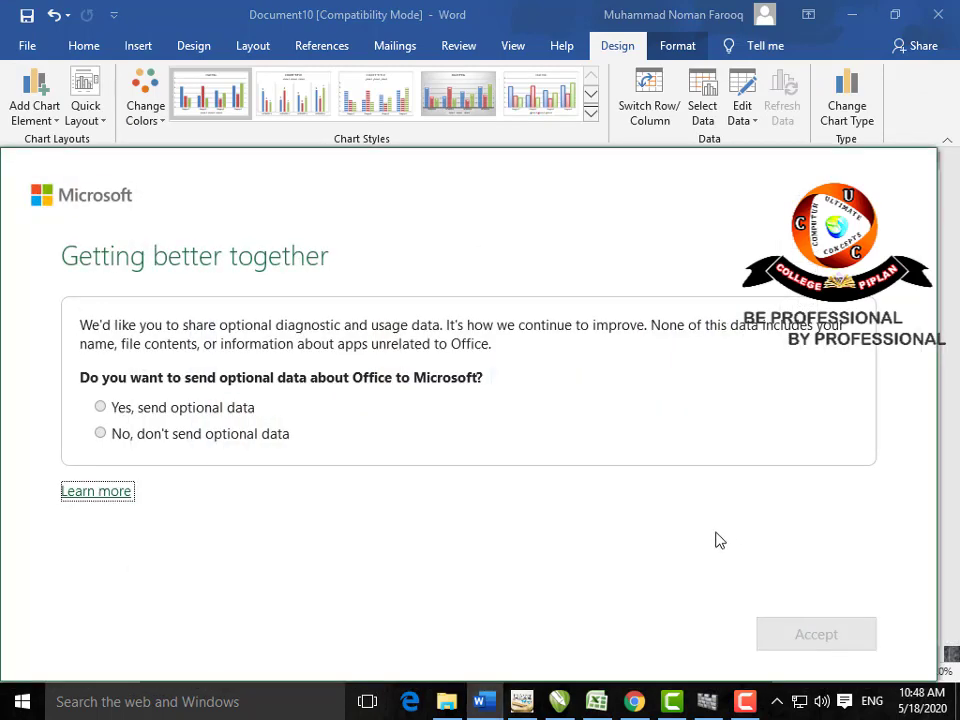
{"action": "left_click", "coordinate": [228, 436]}
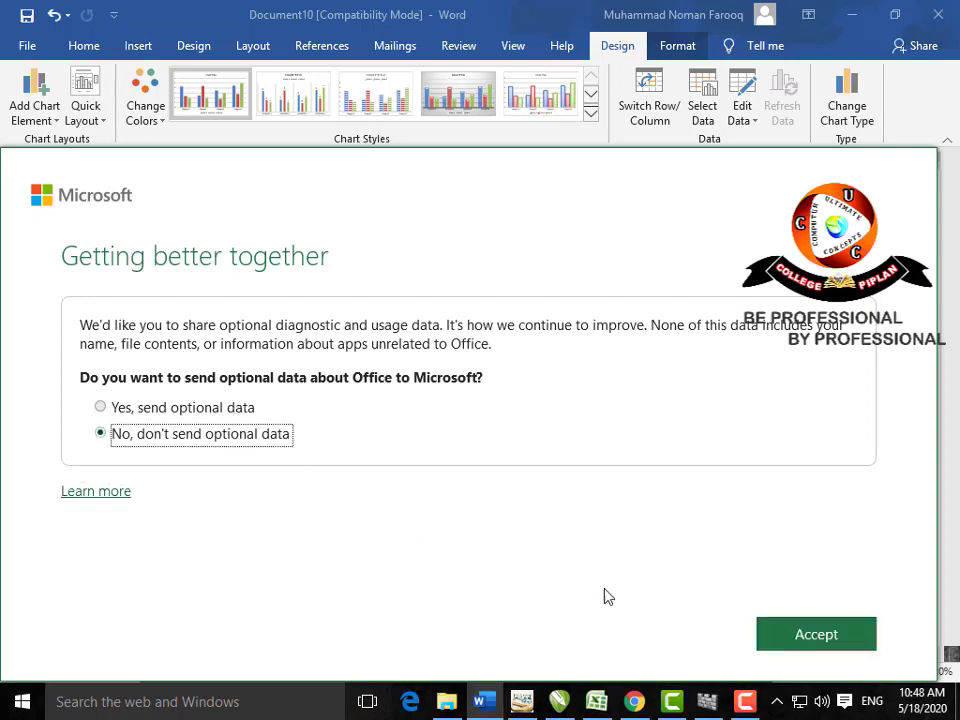
{"action": "left_click", "coordinate": [782, 640]}
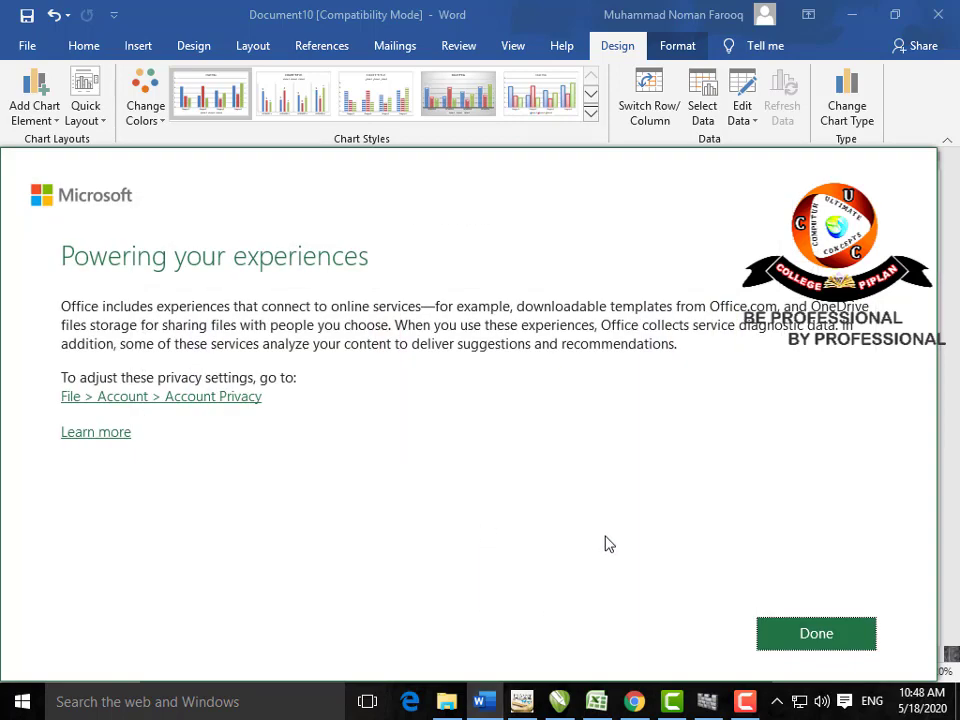
{"action": "left_click", "coordinate": [810, 636]}
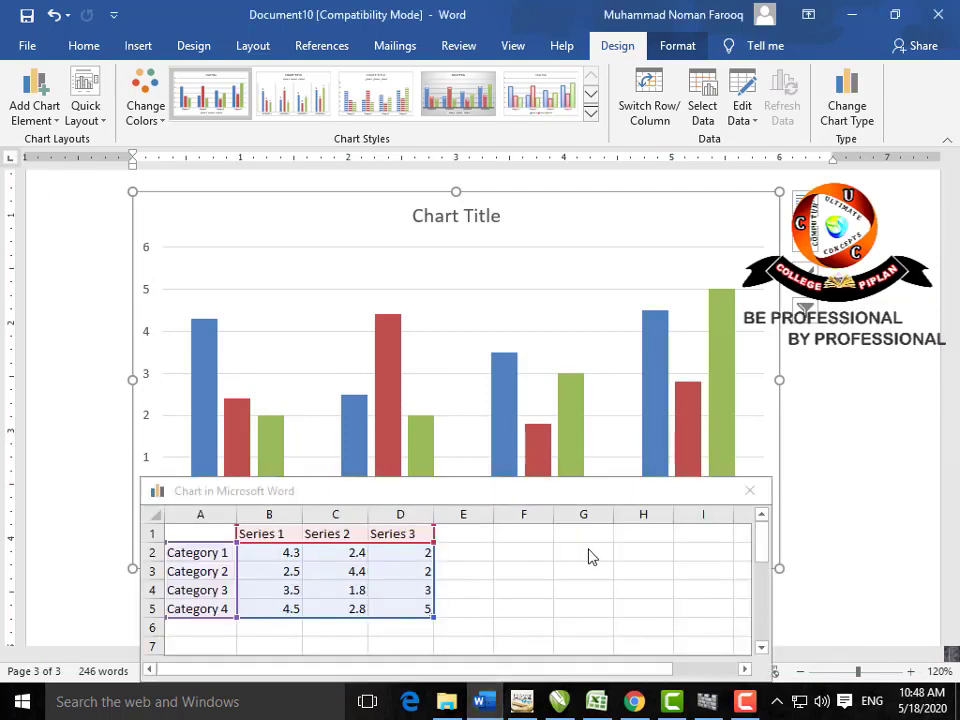
Step: Rename the chart categories to SCHOOL, COLLEGE and UNI, and trim the data range to three rows
{"action": "scroll", "coordinate": [630, 540], "scroll_direction": "down", "scroll_amount": 1}
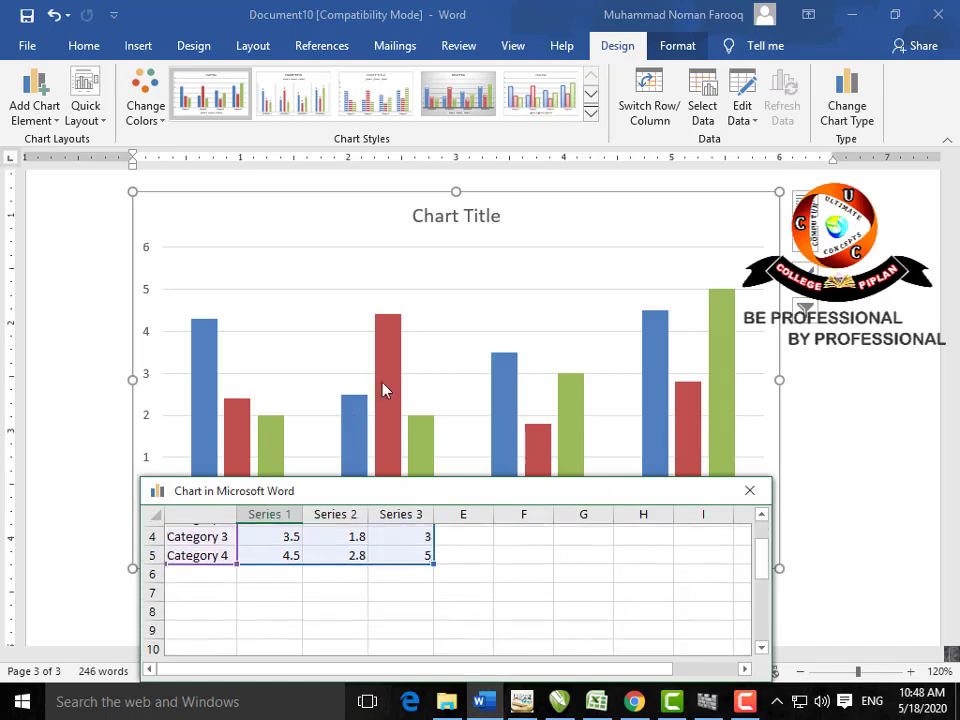
{"action": "scroll", "coordinate": [349, 569], "scroll_direction": "up", "scroll_amount": 1}
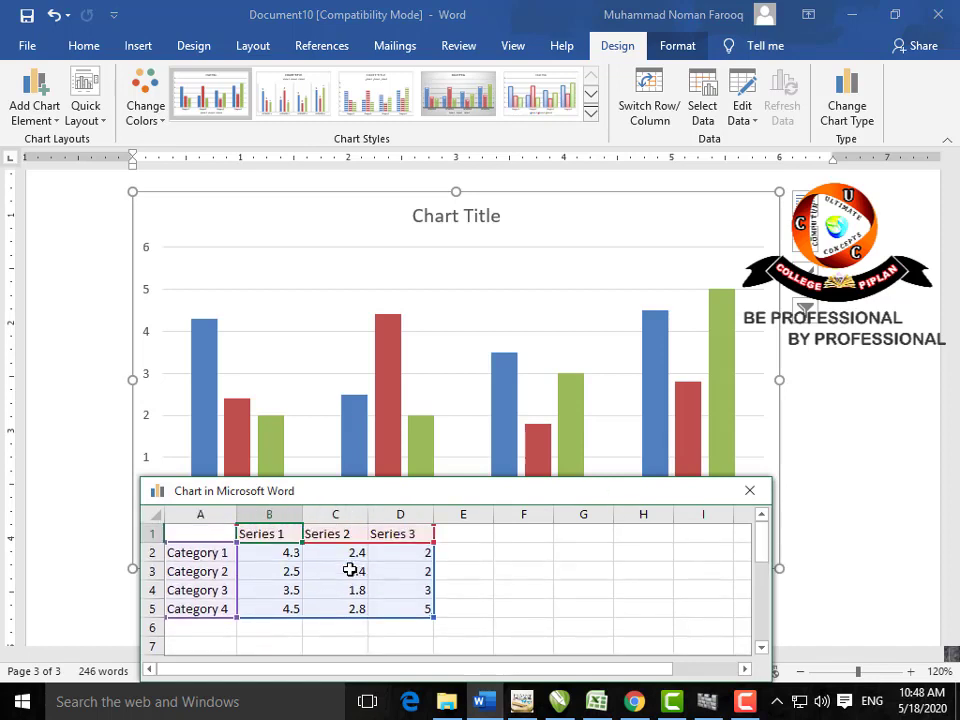
{"action": "left_click", "coordinate": [225, 553]}
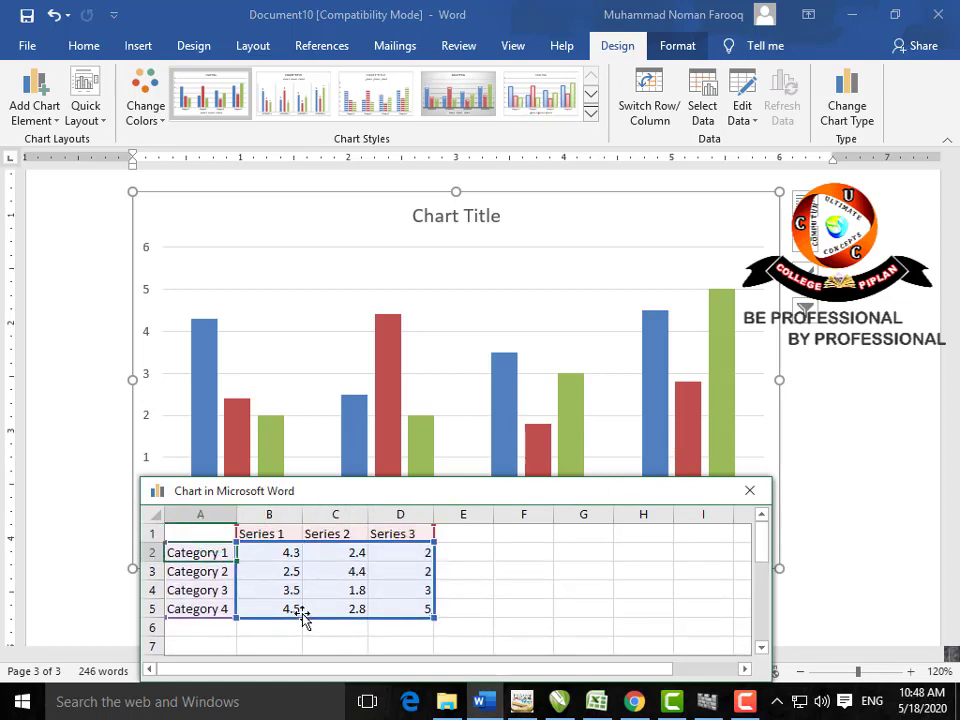
{"action": "type", "text": "SCHOOL"}
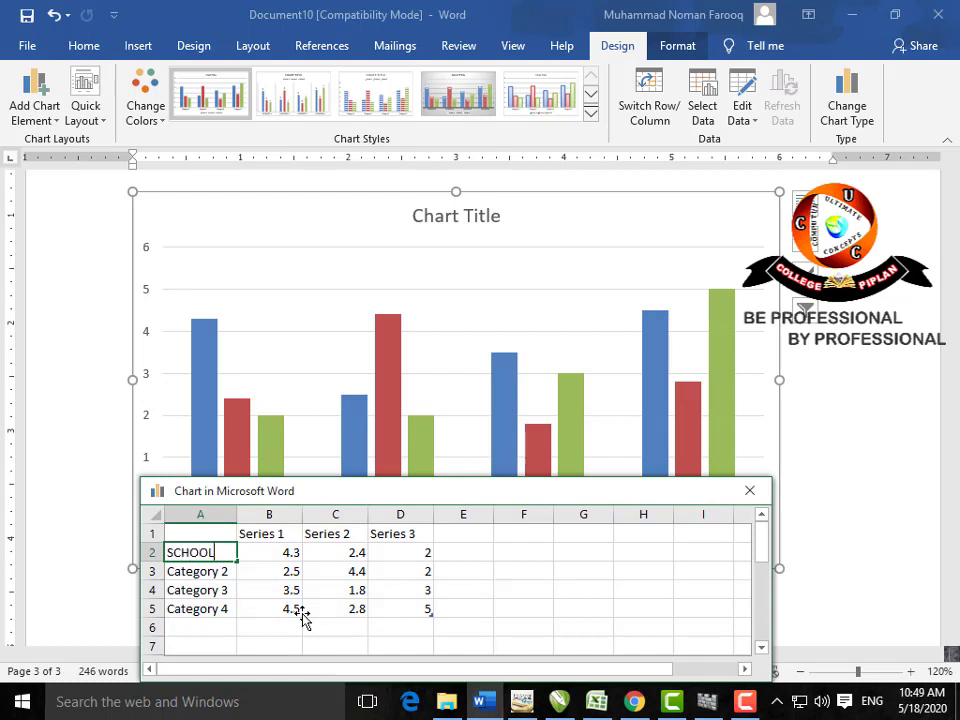
{"action": "key", "text": "Return"}
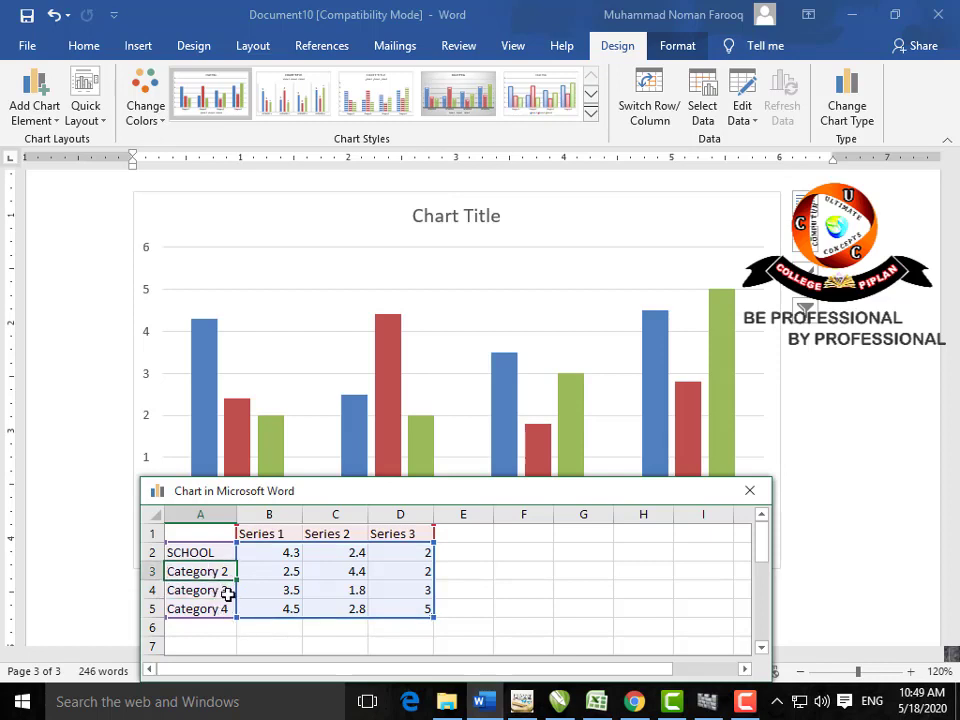
{"action": "type", "text": "COLLE"}
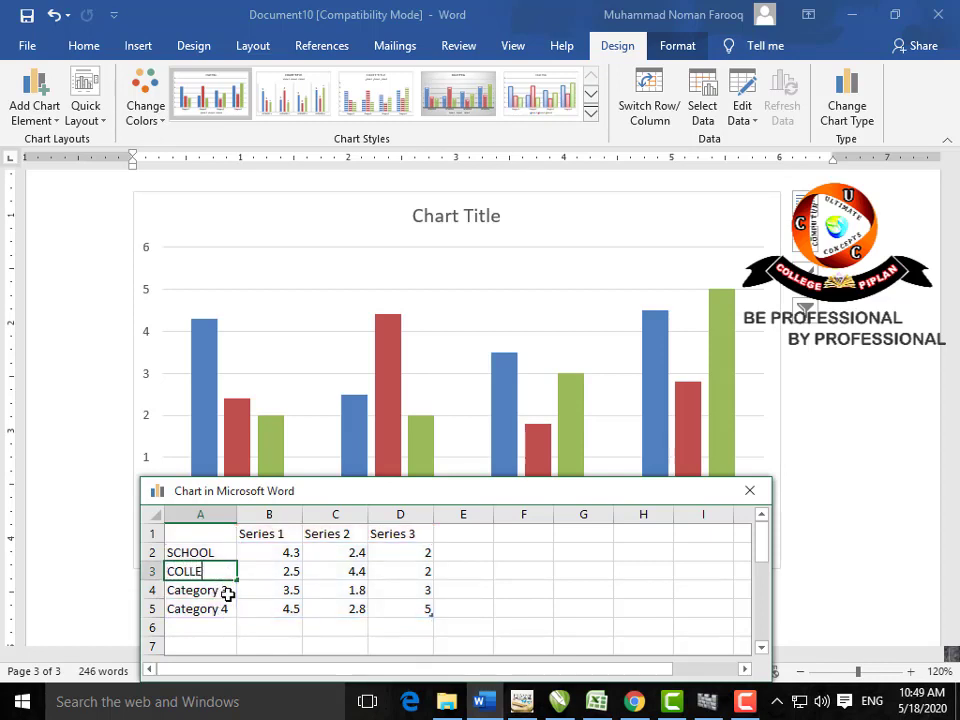
{"action": "type", "text": "GE"}
{"action": "key", "text": "Return"}
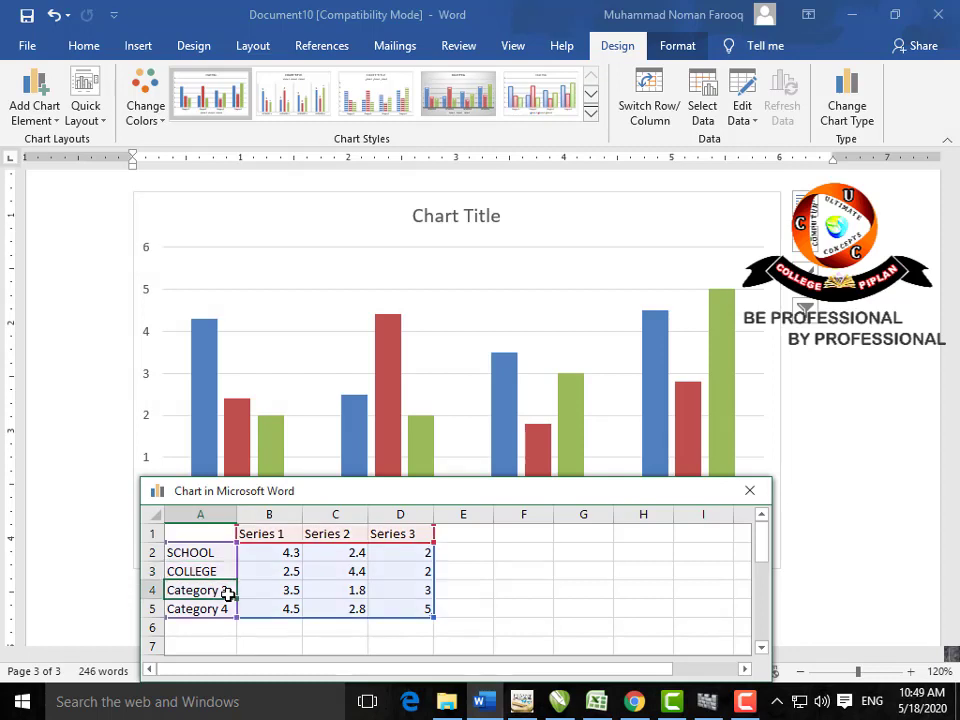
{"action": "type", "text": "UNI"}
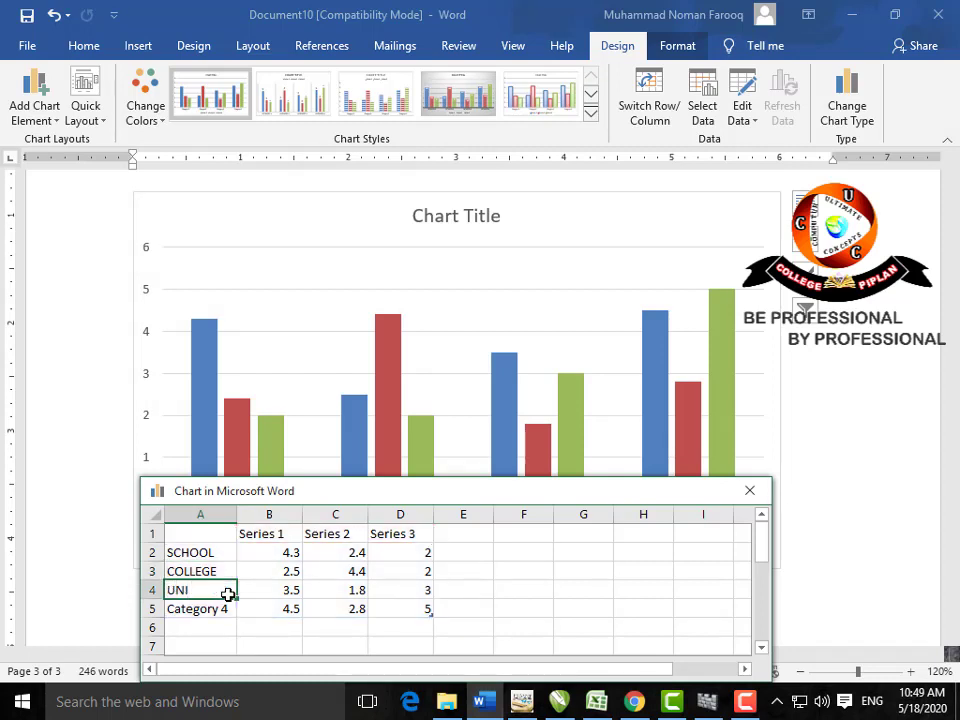
{"action": "key", "text": "Return"}
{"action": "left_click_drag", "start_coordinate": [431, 620], "coordinate": [227, 611]}
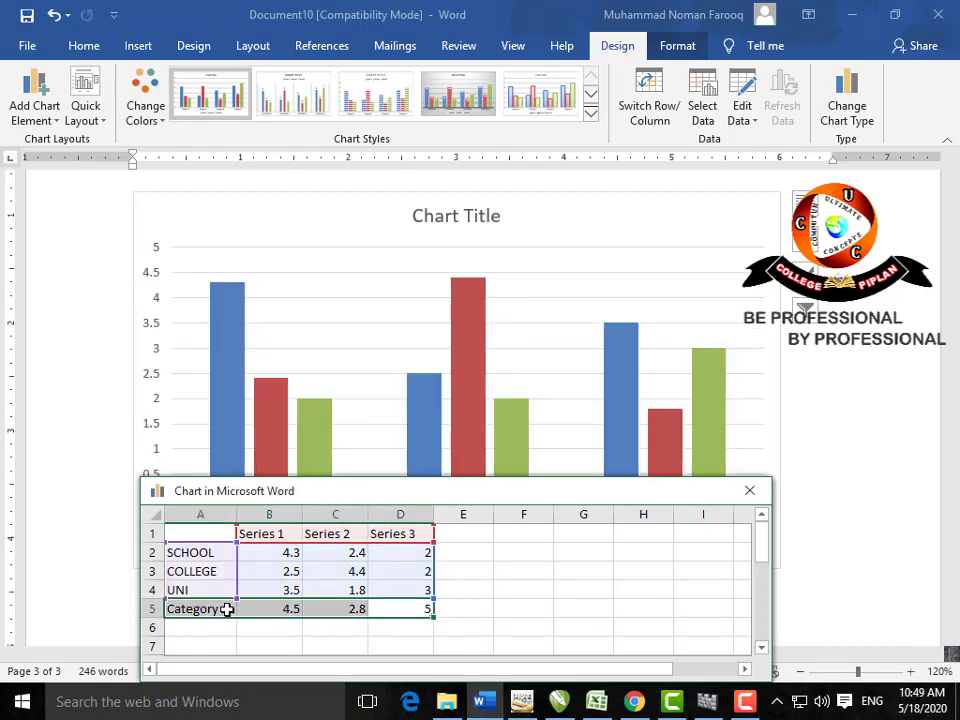
{"action": "key", "text": "Delete"}
Step: Name the three data series MIN, MID and MAX
{"action": "left_click", "coordinate": [281, 533]}
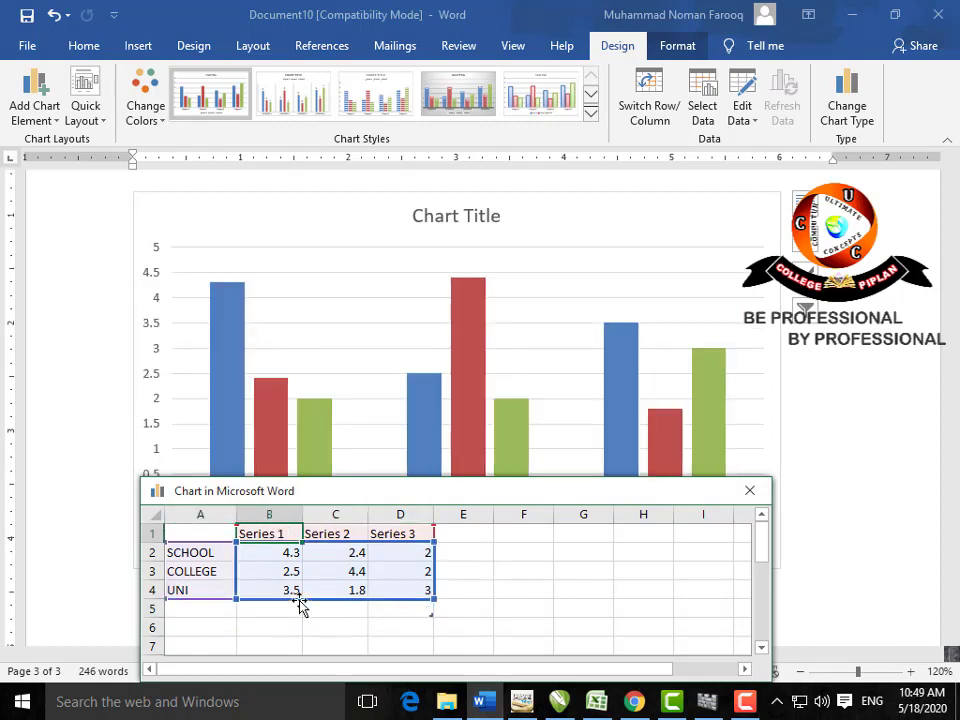
{"action": "type", "text": "MIN"}
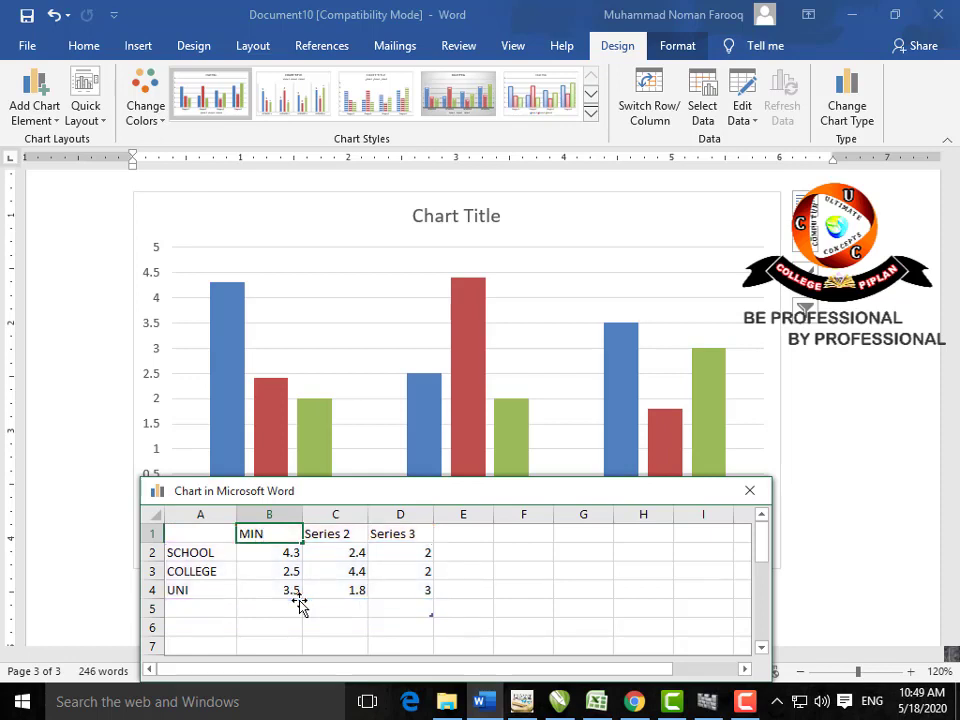
{"action": "key", "text": "Tab"}
{"action": "type", "text": "M"}
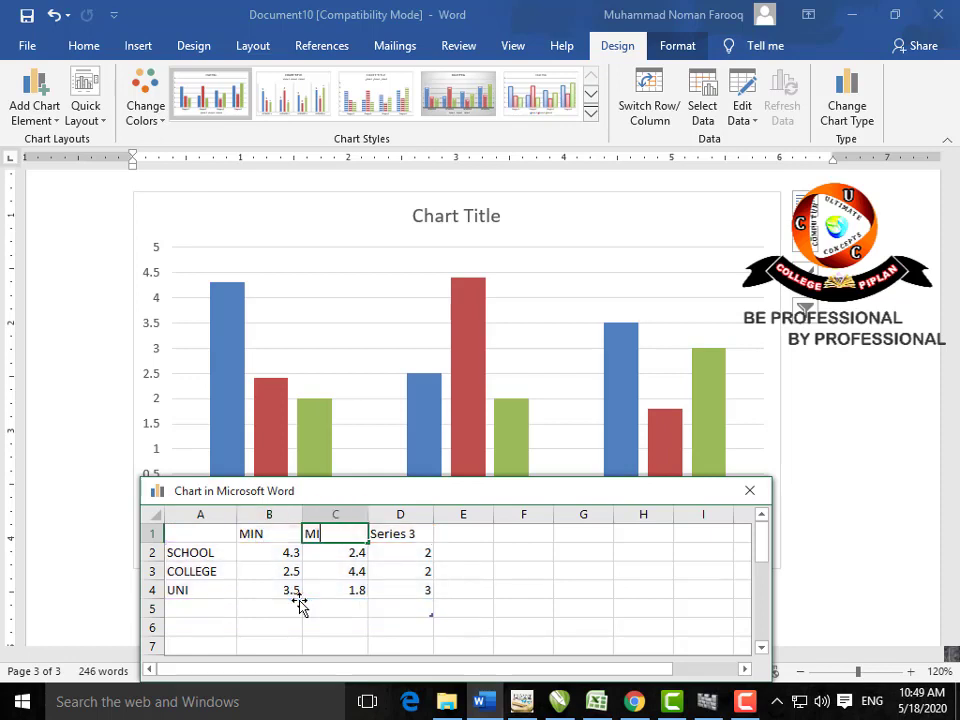
{"action": "key", "text": "Tab"}
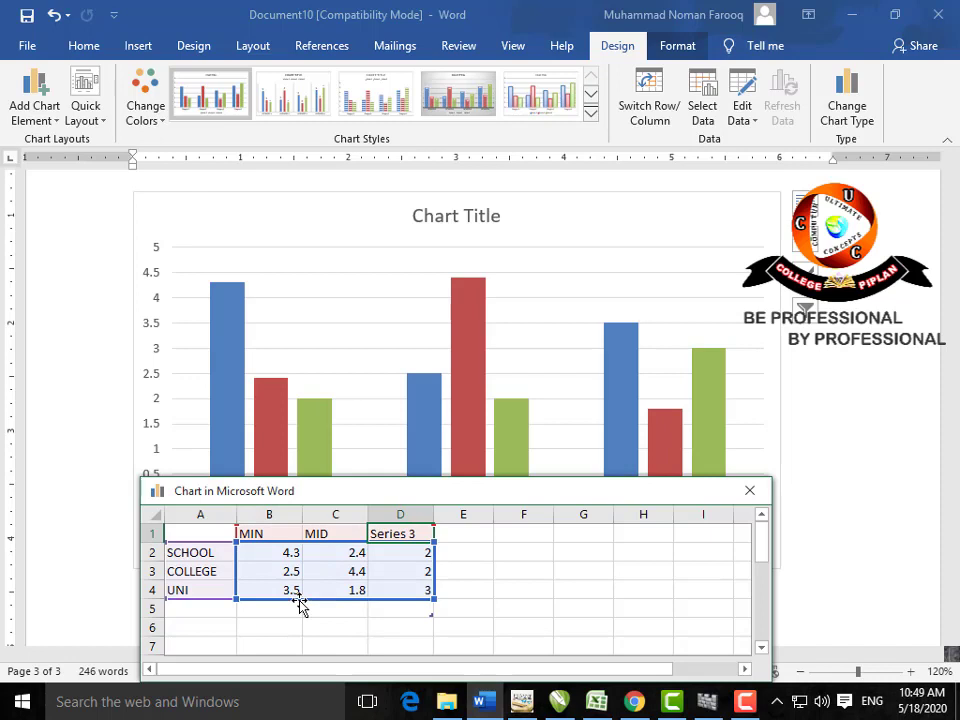
{"action": "type", "text": "MAX"}
{"action": "key", "text": "Return"}
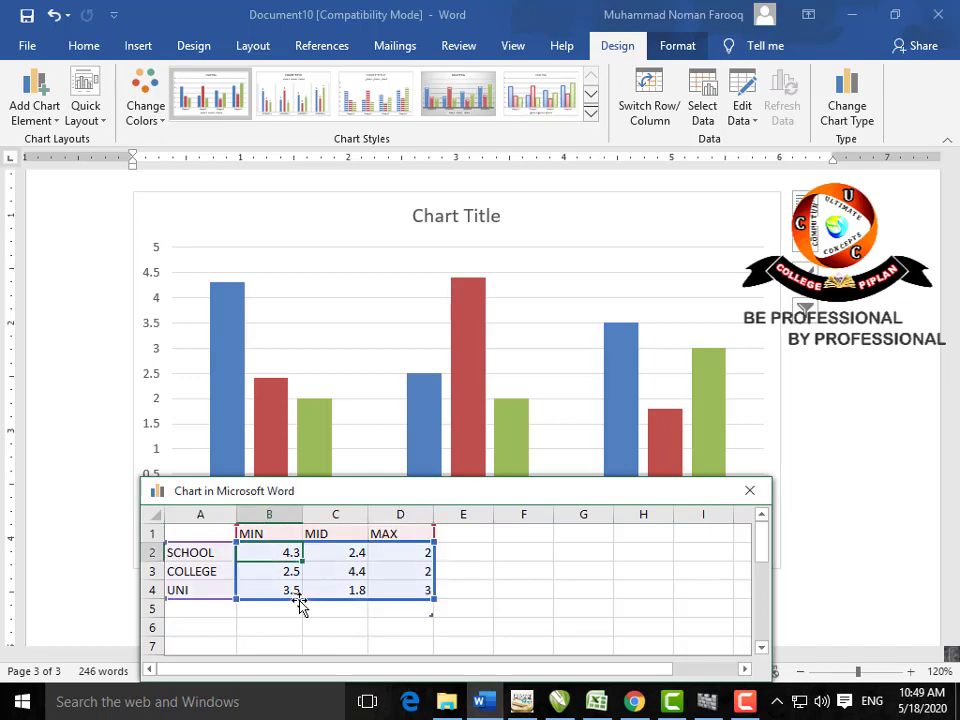
Step: Enter SCHOOL values 3, 5, 15 and COLLEGE values 15, 16, 18
{"action": "type", "text": "3"}
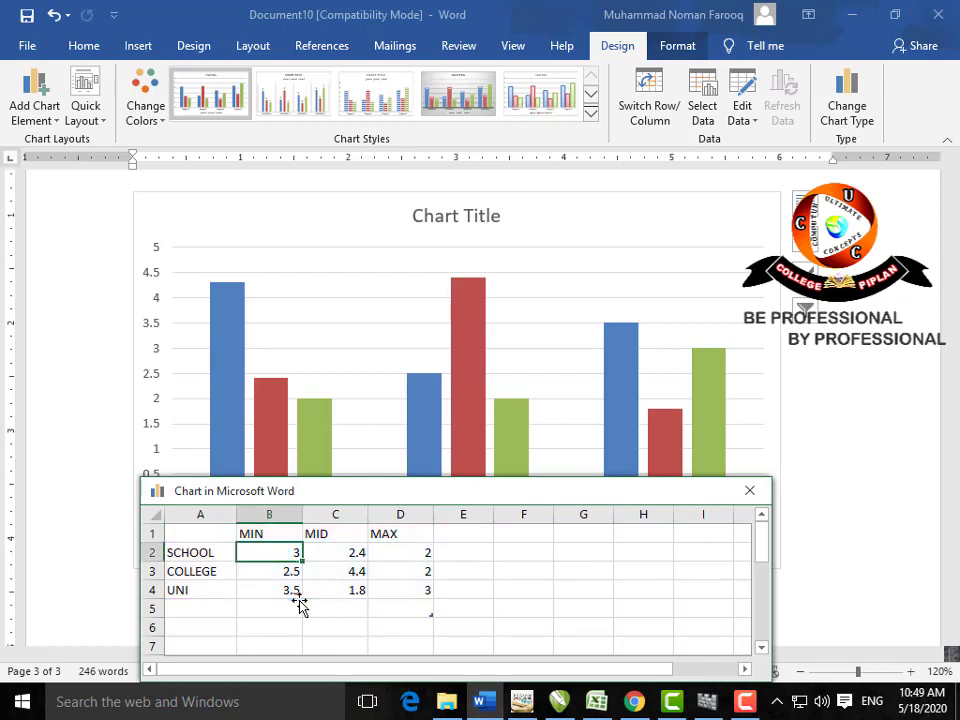
{"action": "key", "text": "Tab"}
{"action": "type", "text": "5"}
{"action": "key", "text": "Tab"}
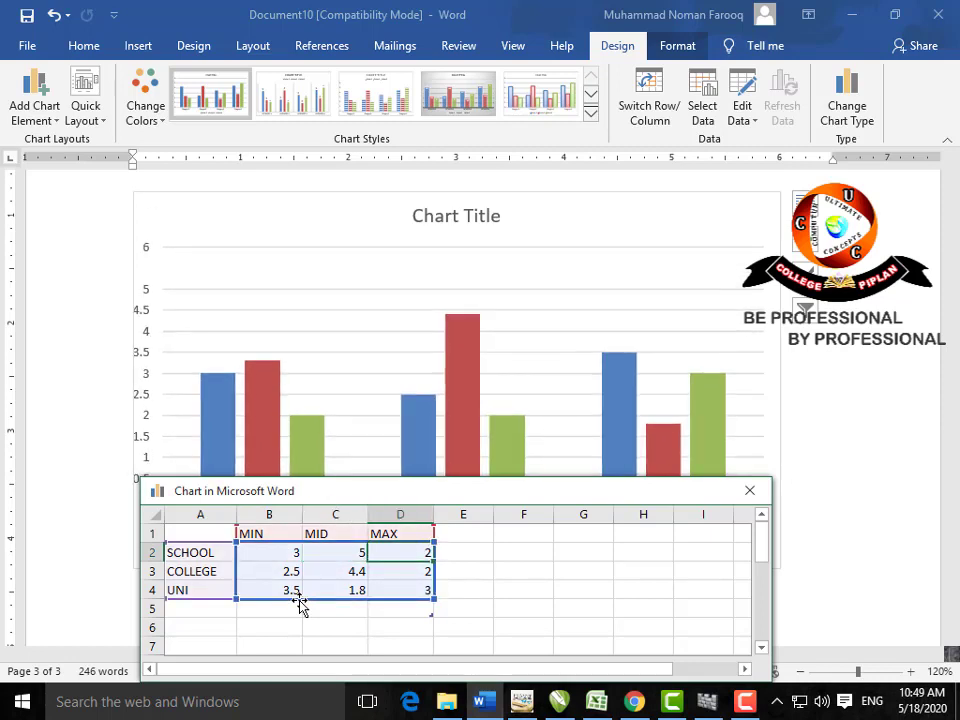
{"action": "type", "text": "15"}
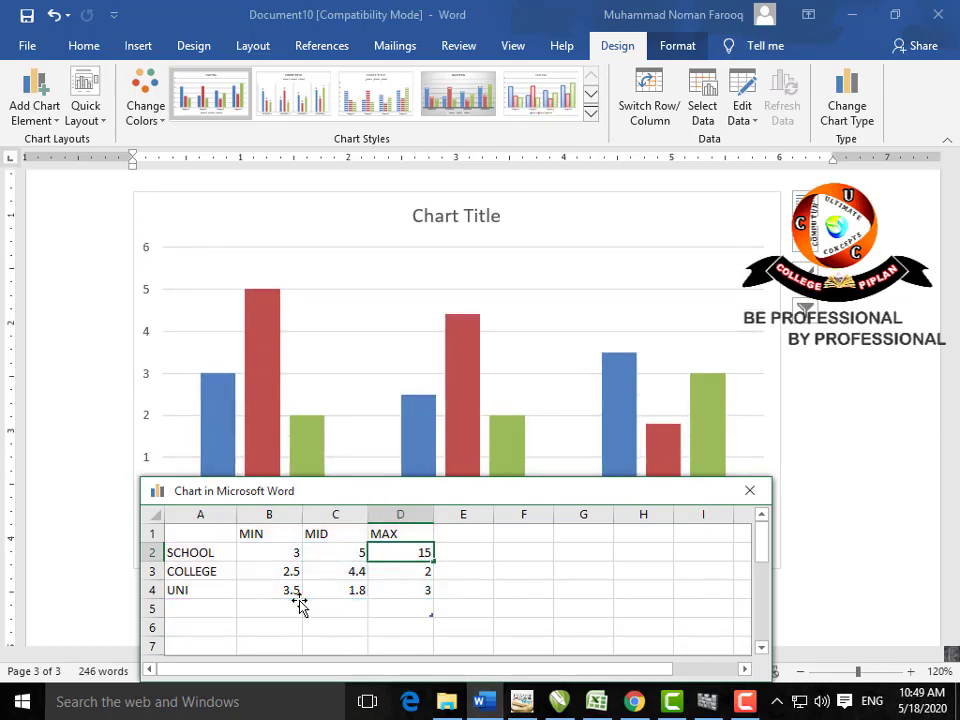
{"action": "key", "text": "Return"}
{"action": "type", "text": "15"}
{"action": "key", "text": "Tab"}
{"action": "type", "text": "1"}
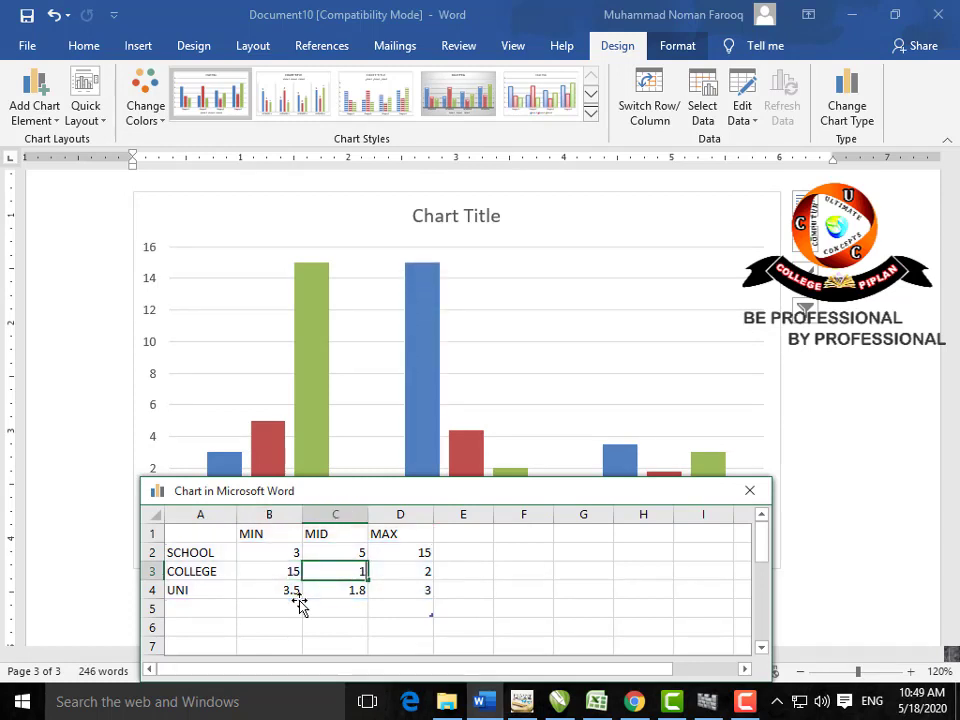
{"action": "type", "text": "6"}
{"action": "key", "text": "Tab"}
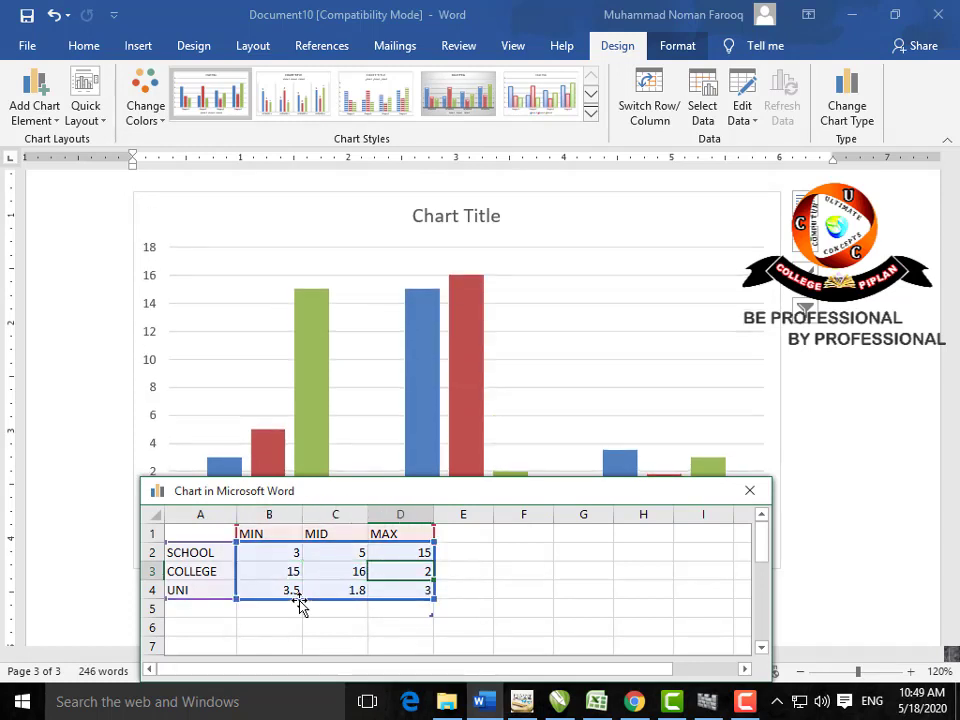
{"action": "type", "text": "1.8"}
{"action": "key", "text": "Return"}
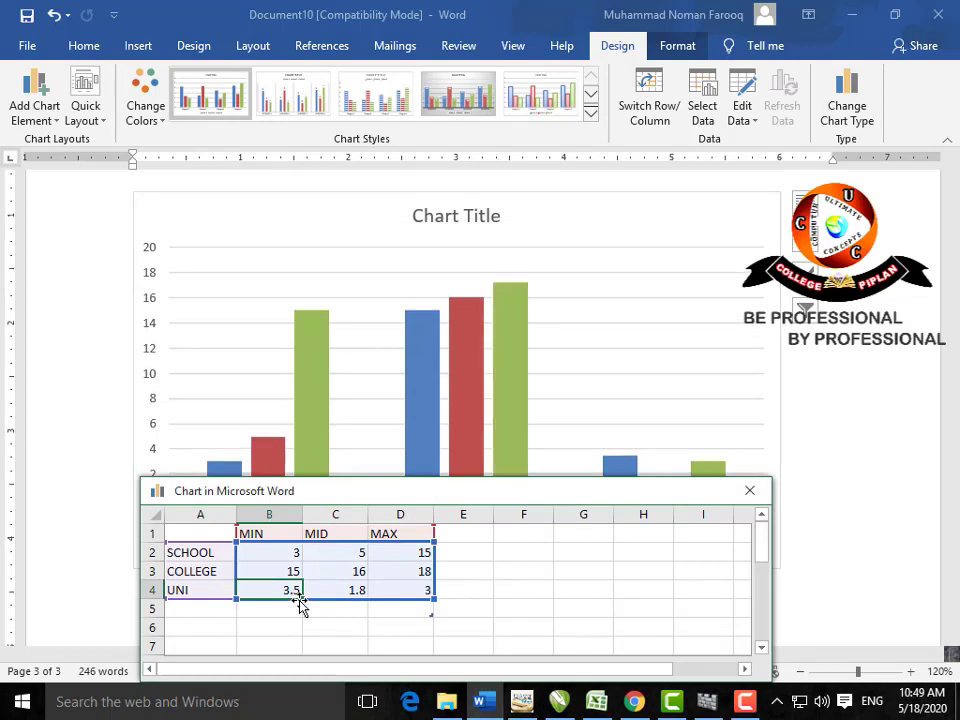
Step: Enter UNI values 18, 20, 22 and close the chart data sheet
{"action": "type", "text": "18"}
{"action": "key", "text": "Tab"}
{"action": "type", "text": "20"}
{"action": "key", "text": "Tab"}
{"action": "type", "text": "22"}
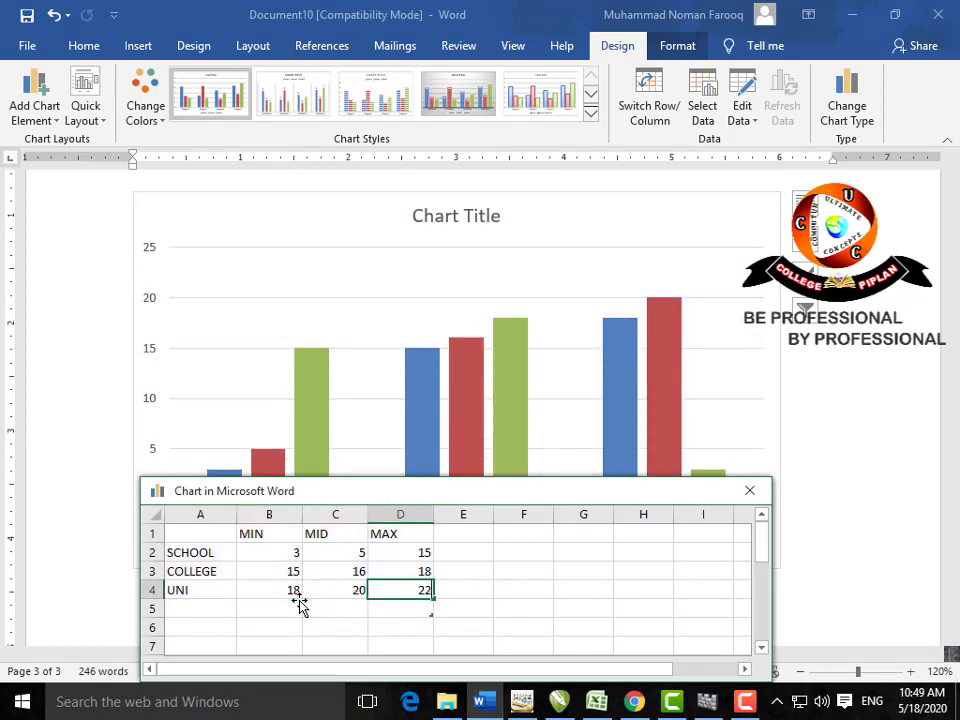
{"action": "key", "text": "Return"}
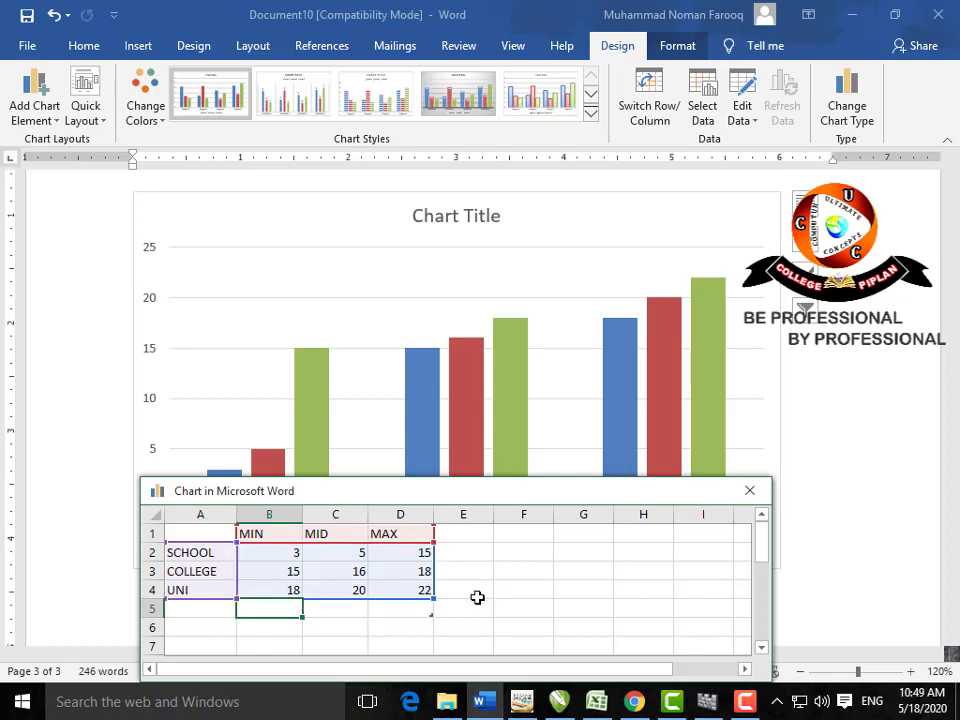
{"action": "left_click", "coordinate": [738, 502]}
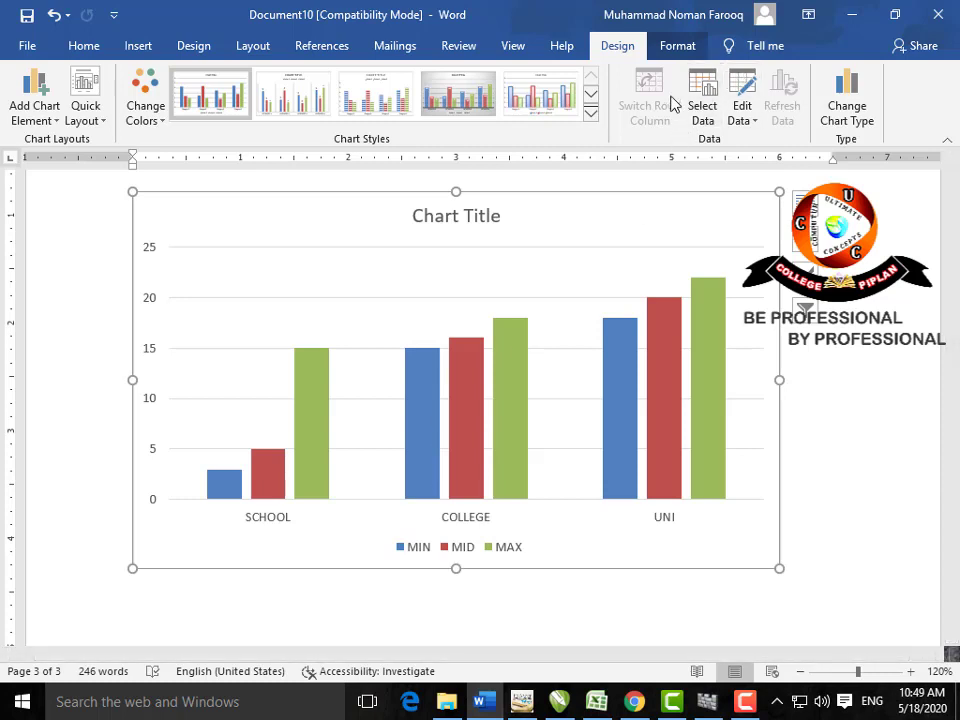
{"action": "left_click", "coordinate": [675, 50]}
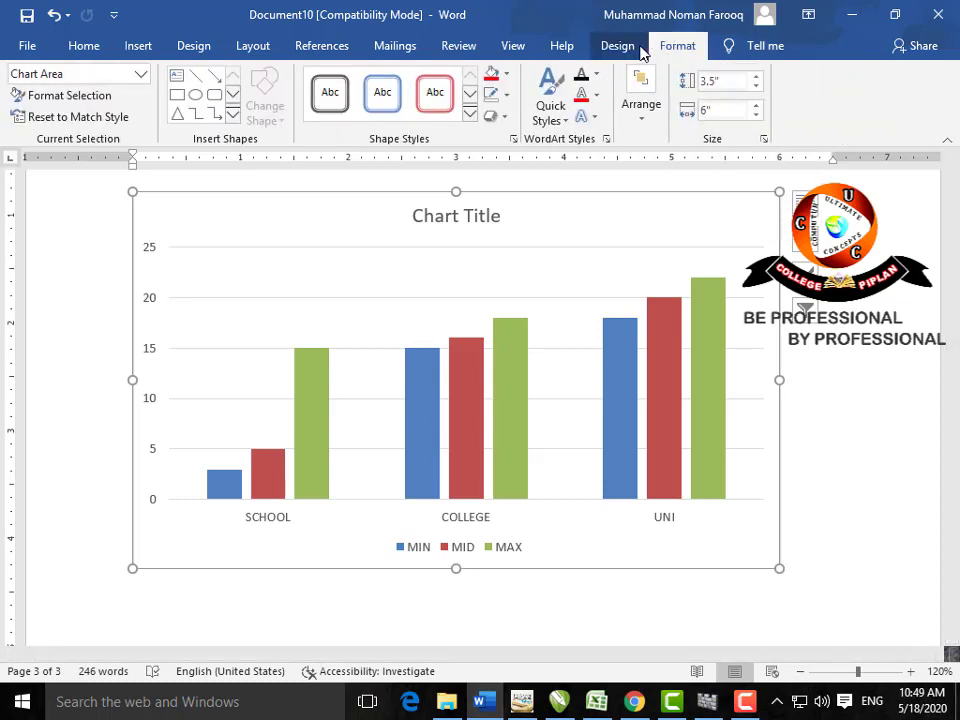
{"action": "left_click", "coordinate": [620, 48]}
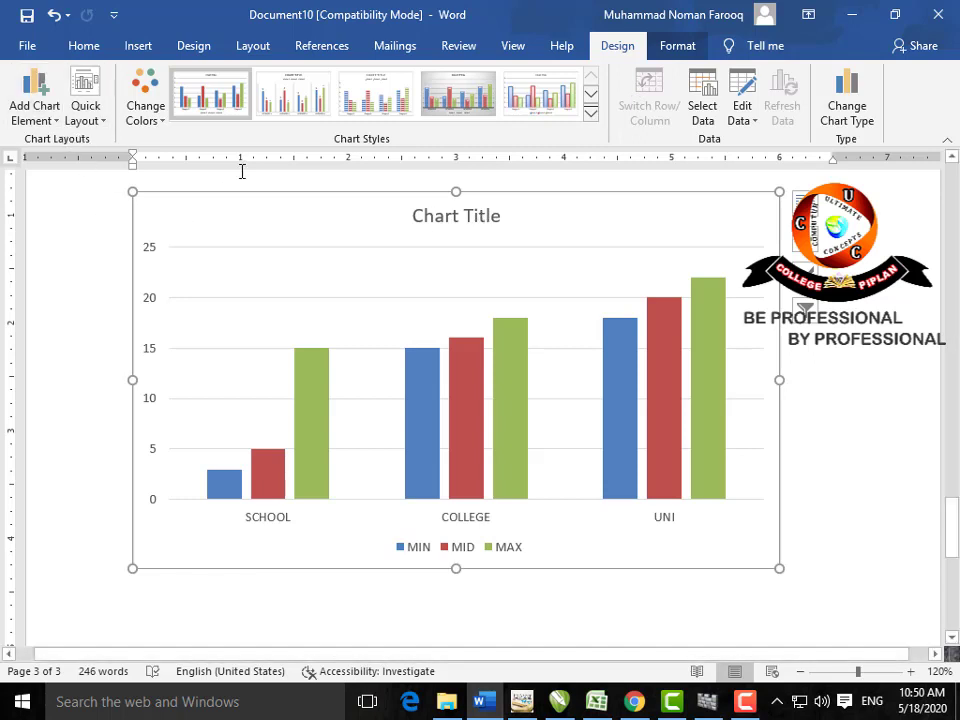
{"action": "left_click", "coordinate": [106, 128]}
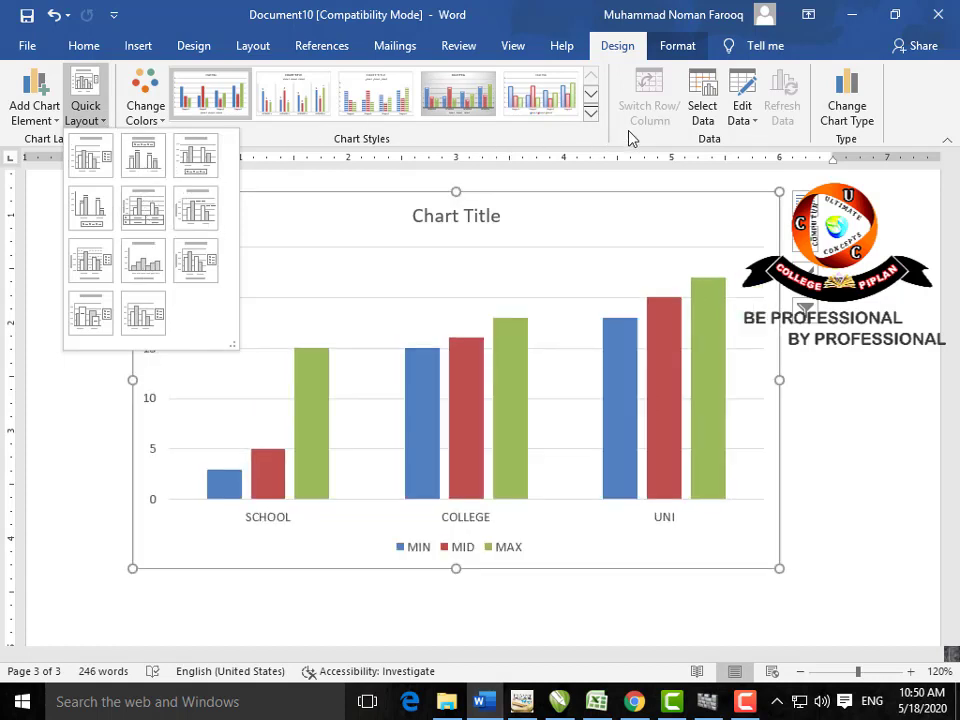
{"action": "left_click", "coordinate": [592, 118]}
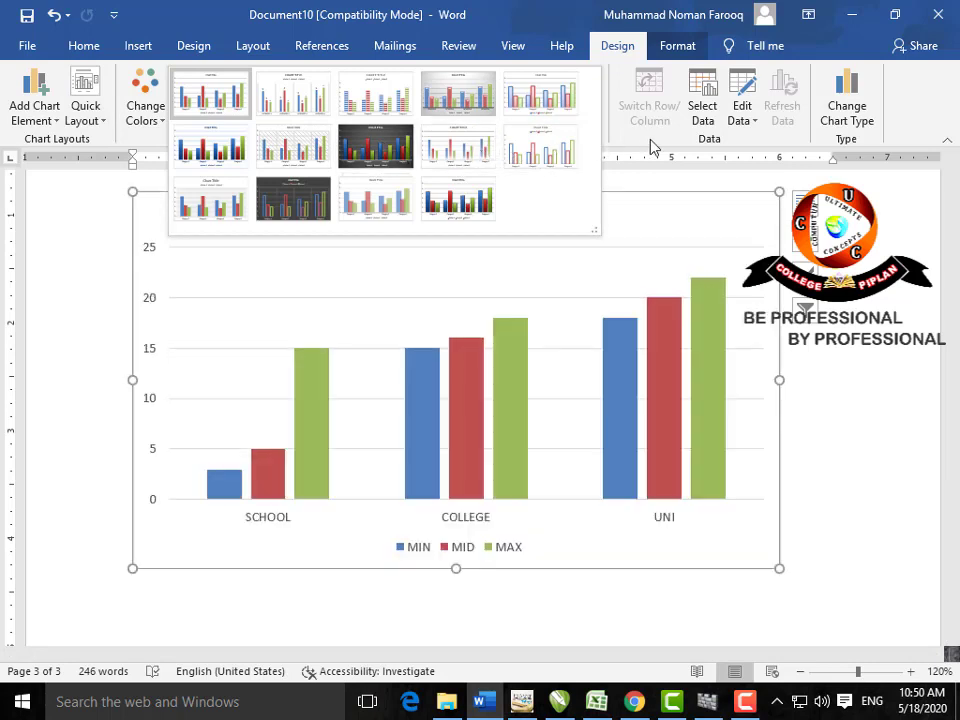
{"action": "left_click", "coordinate": [651, 140]}
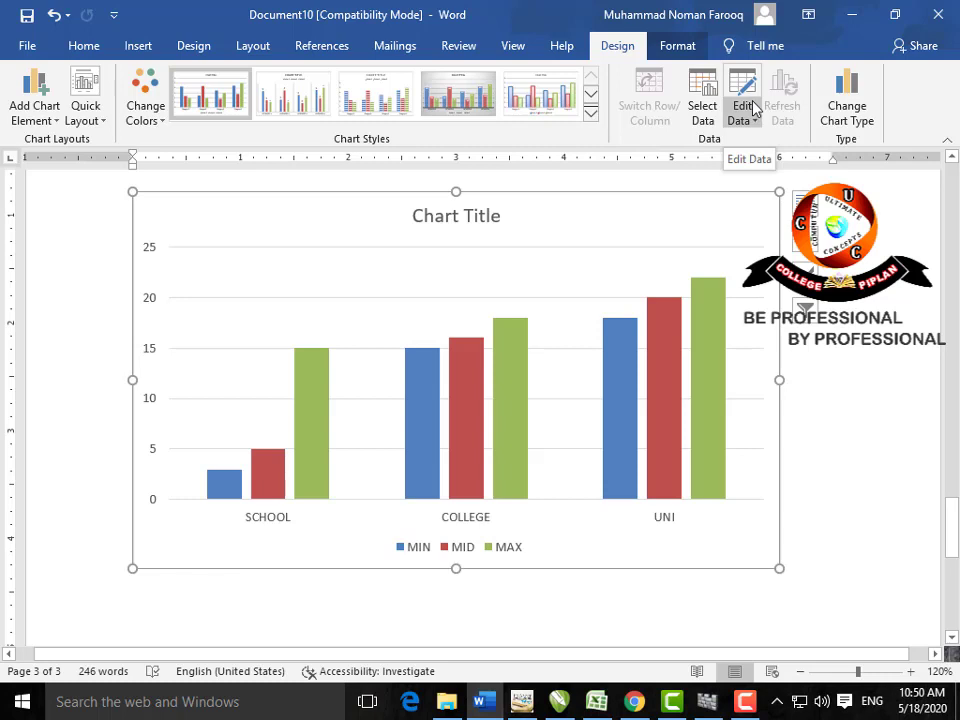
Step: Change the column chart to a Clustered Bar chart
{"action": "left_click", "coordinate": [849, 112]}
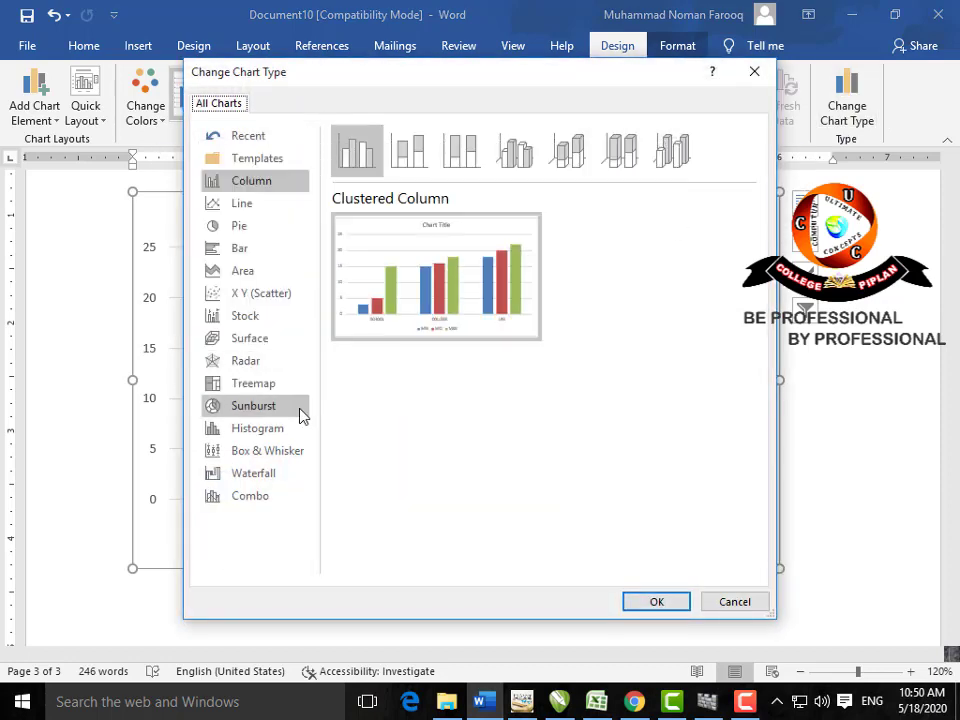
{"action": "left_click", "coordinate": [281, 247]}
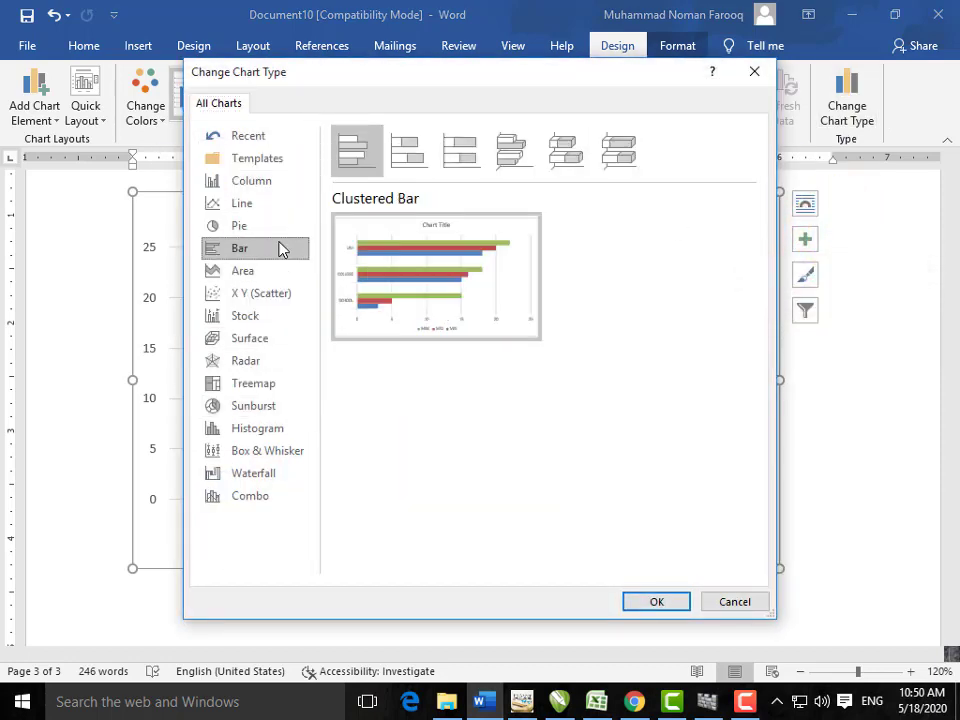
{"action": "left_click", "coordinate": [657, 601]}
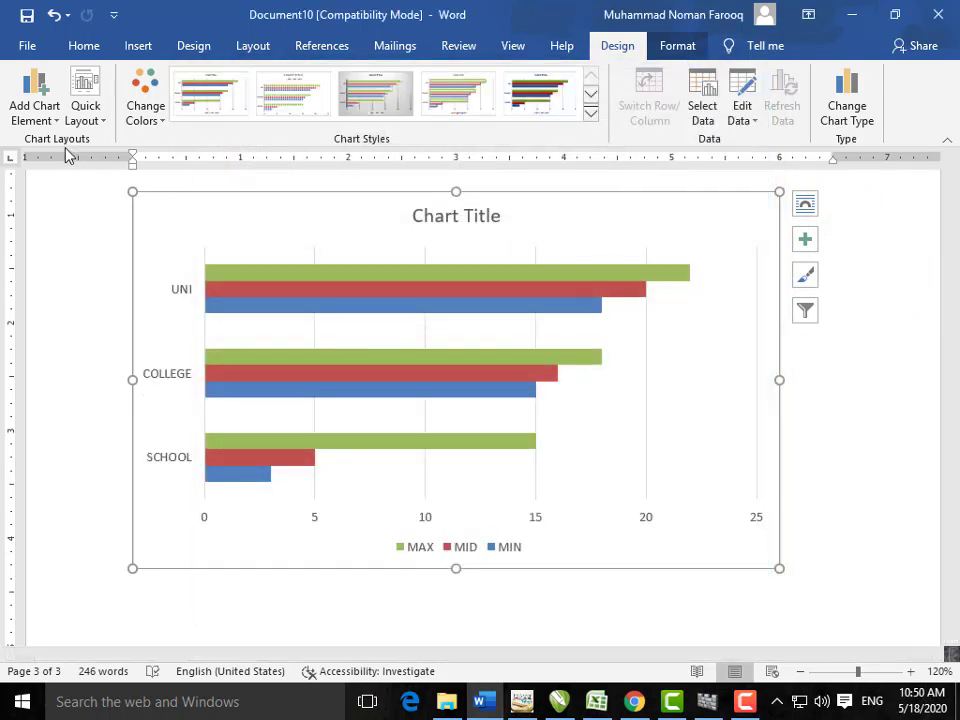
Step: Add Outside End data labels to the MAX, MID and MIN bar series
{"action": "left_click", "coordinate": [40, 112]}
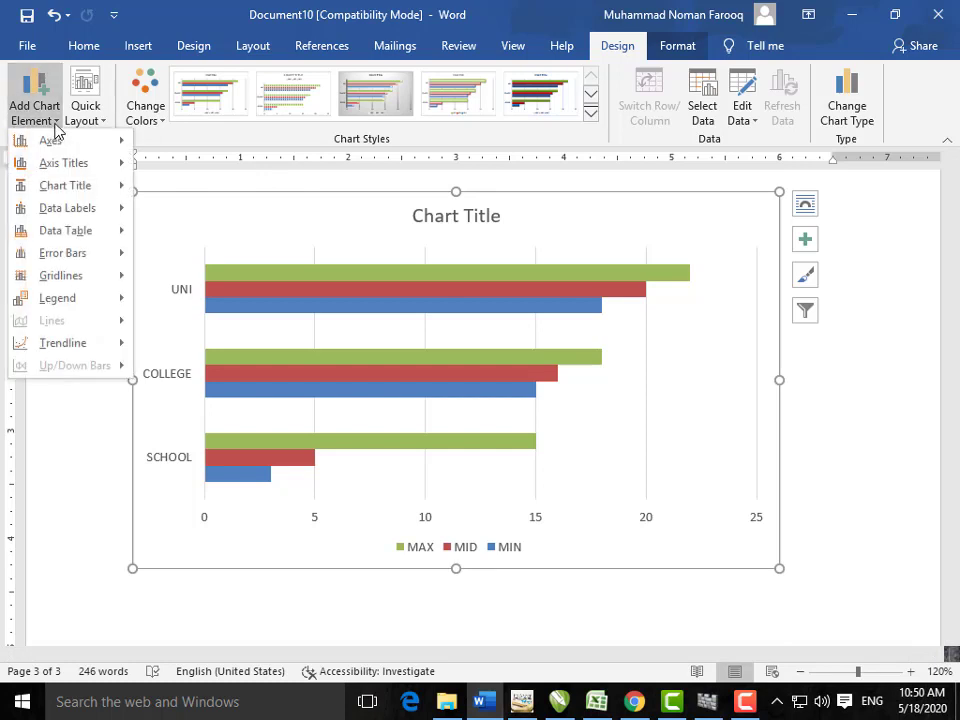
{"action": "left_click", "coordinate": [404, 282]}
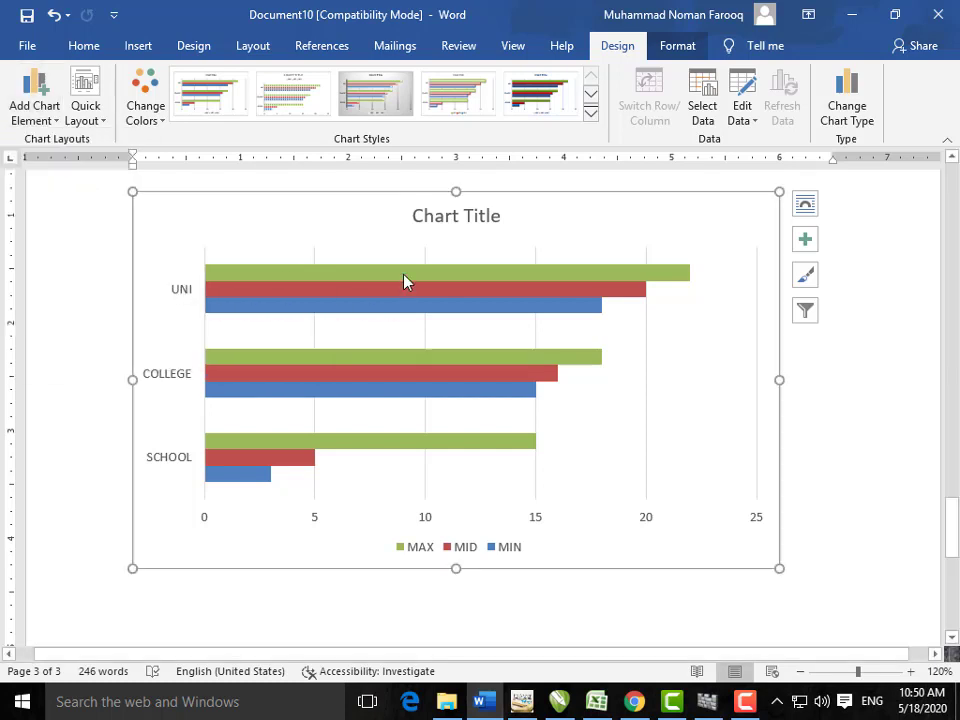
{"action": "left_click", "coordinate": [376, 276]}
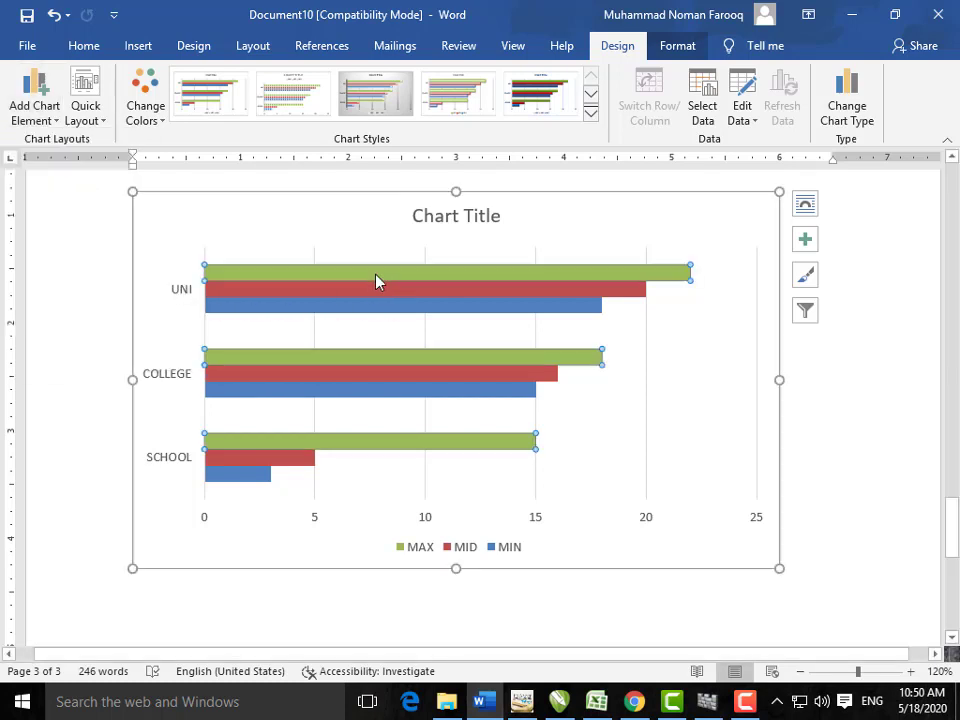
{"action": "left_click", "coordinate": [35, 115]}
{"action": "mouse_move", "coordinate": [75, 208]}
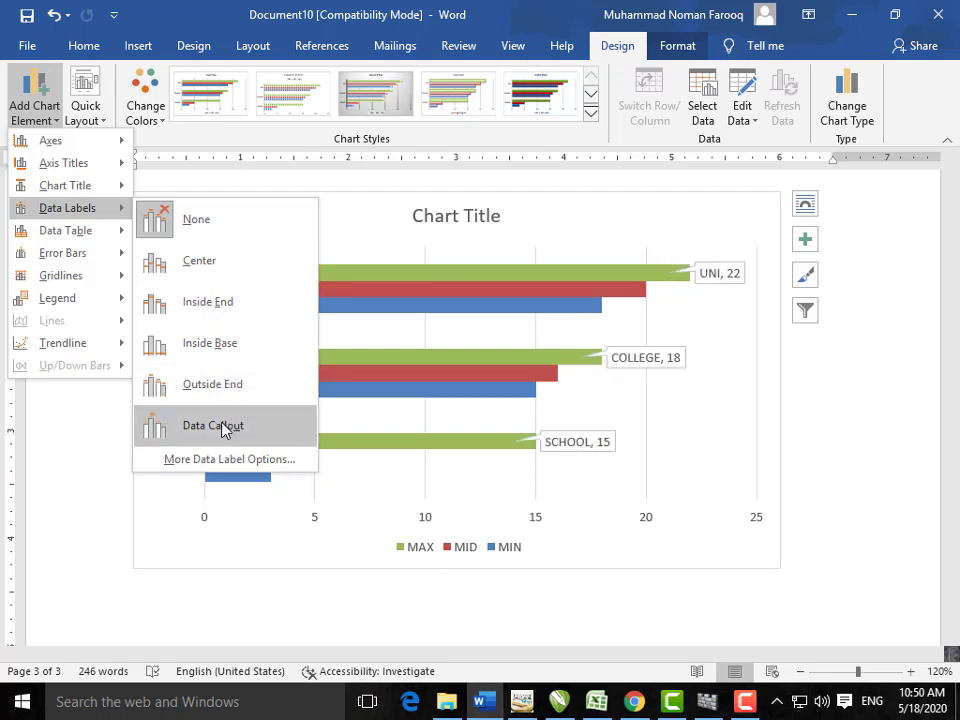
{"action": "left_click", "coordinate": [231, 391]}
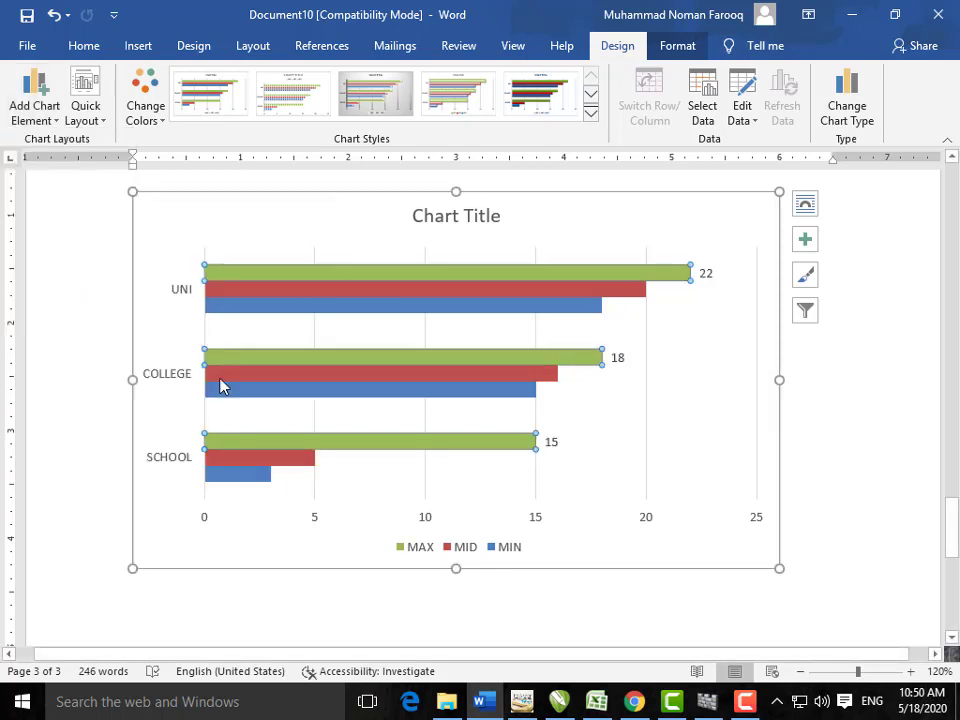
{"action": "left_click", "coordinate": [599, 294]}
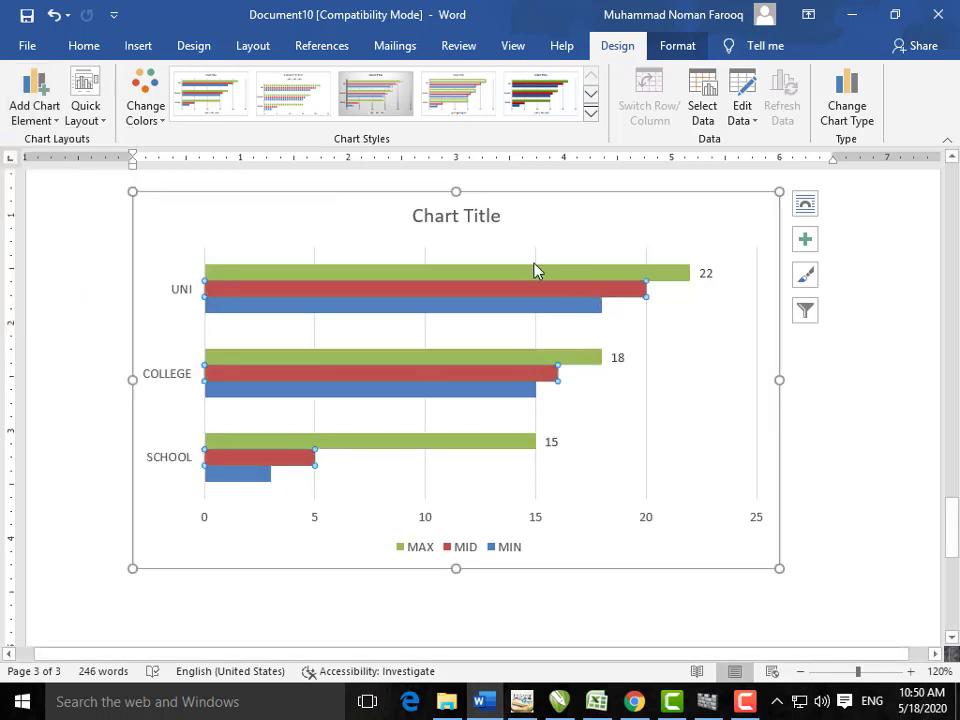
{"action": "left_click", "coordinate": [28, 115]}
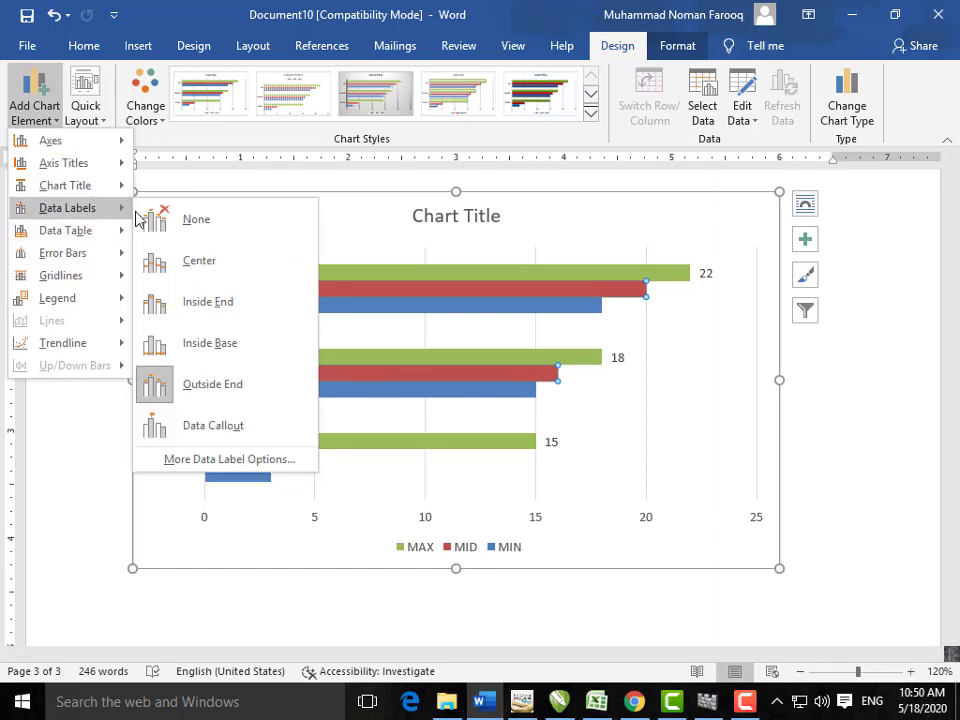
{"action": "left_click", "coordinate": [236, 386]}
{"action": "left_click", "coordinate": [296, 309]}
{"action": "left_click", "coordinate": [34, 108]}
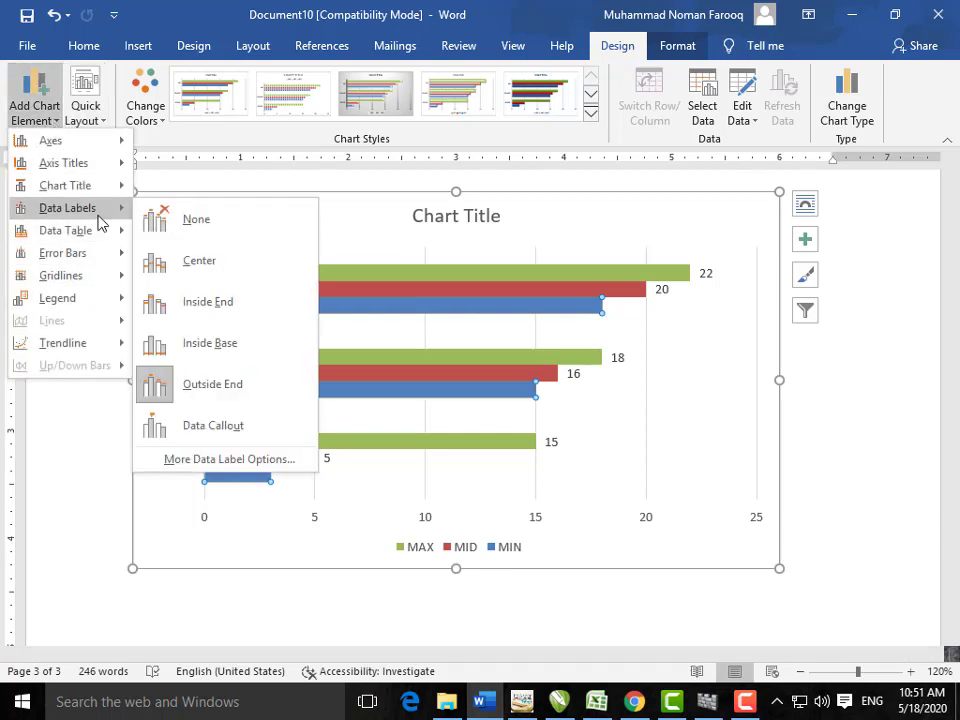
{"action": "left_click", "coordinate": [230, 388]}
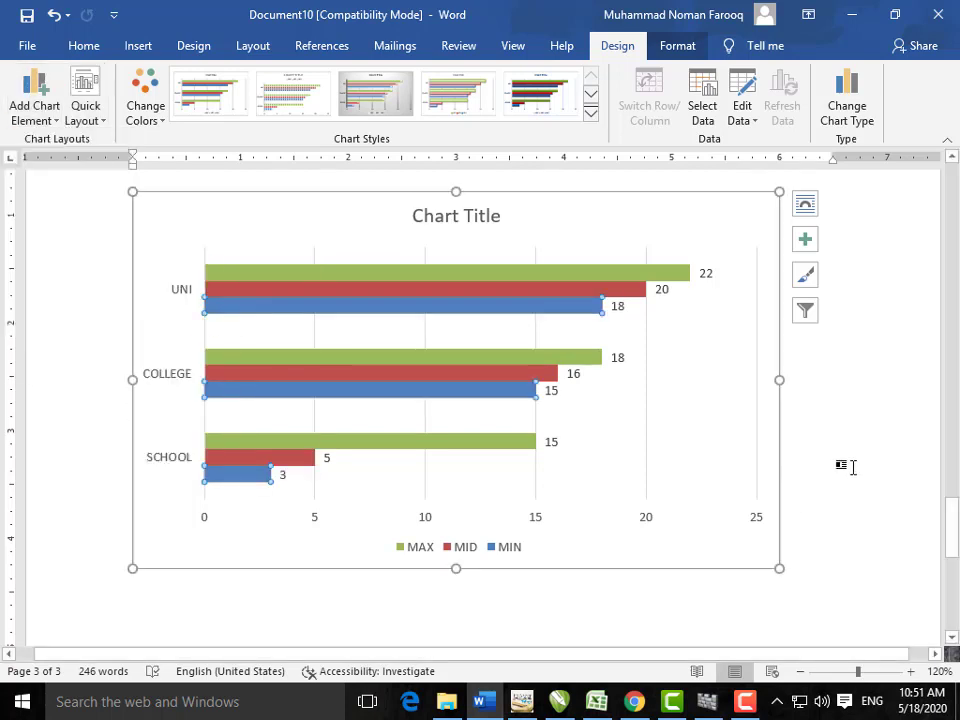
Step: Select the whole bar chart and delete it from the page
{"action": "left_click", "coordinate": [849, 465]}
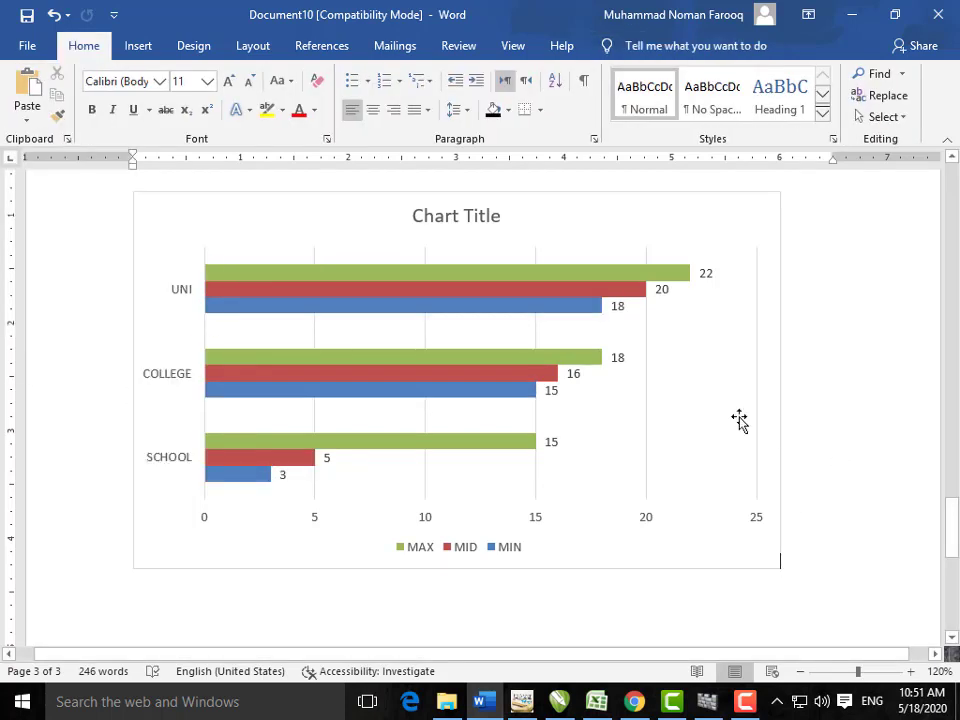
{"action": "left_click", "coordinate": [515, 199]}
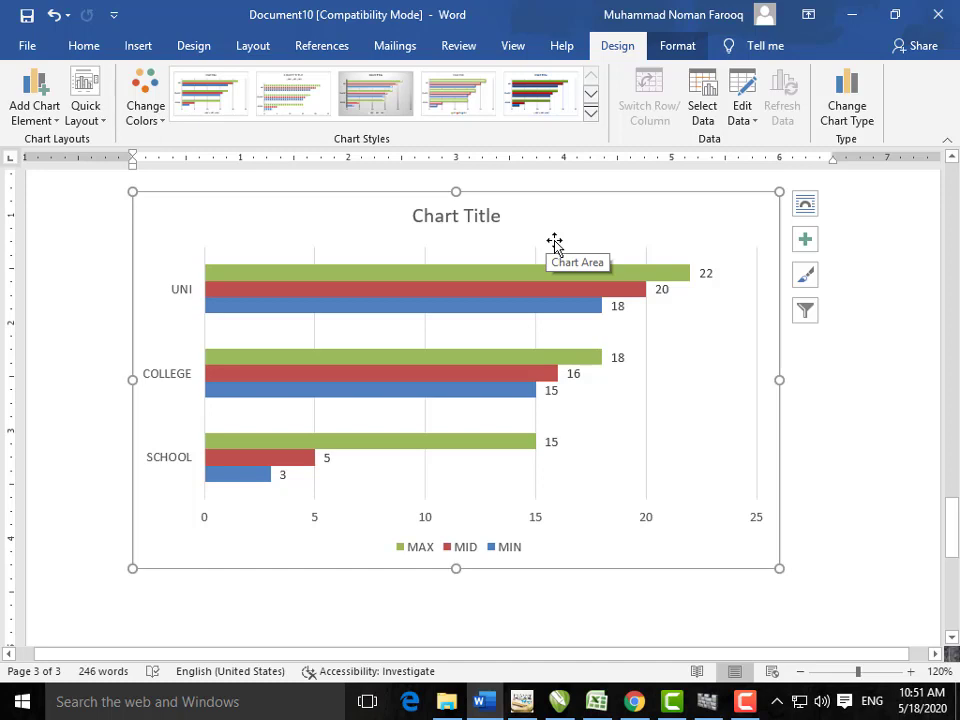
{"action": "key", "text": "Delete"}
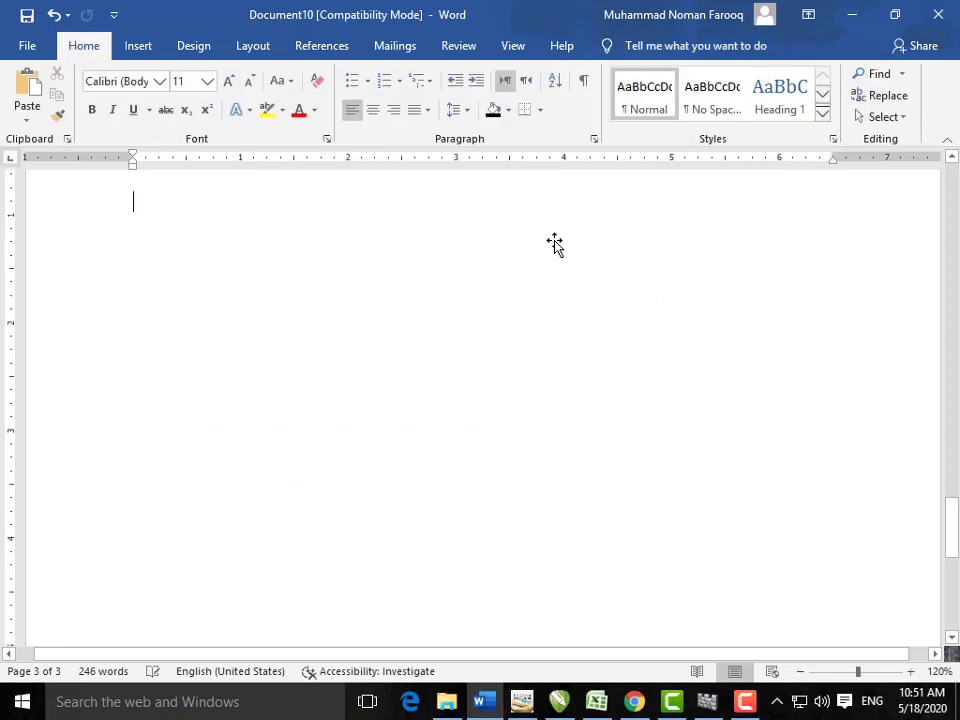
{"action": "left_click", "coordinate": [142, 50]}
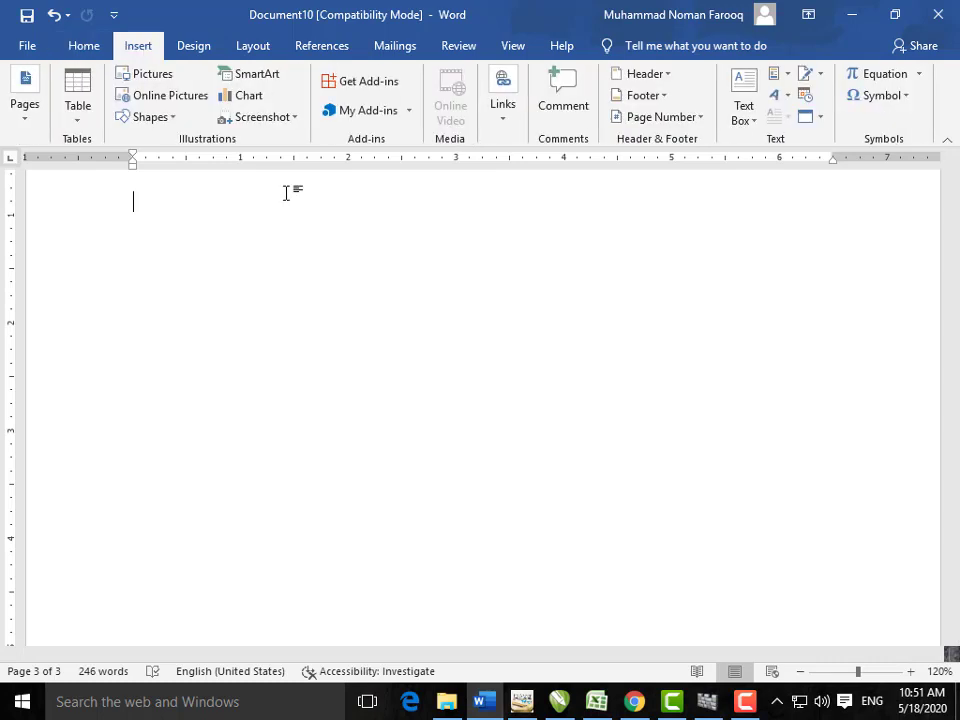
{"action": "left_click", "coordinate": [280, 116]}
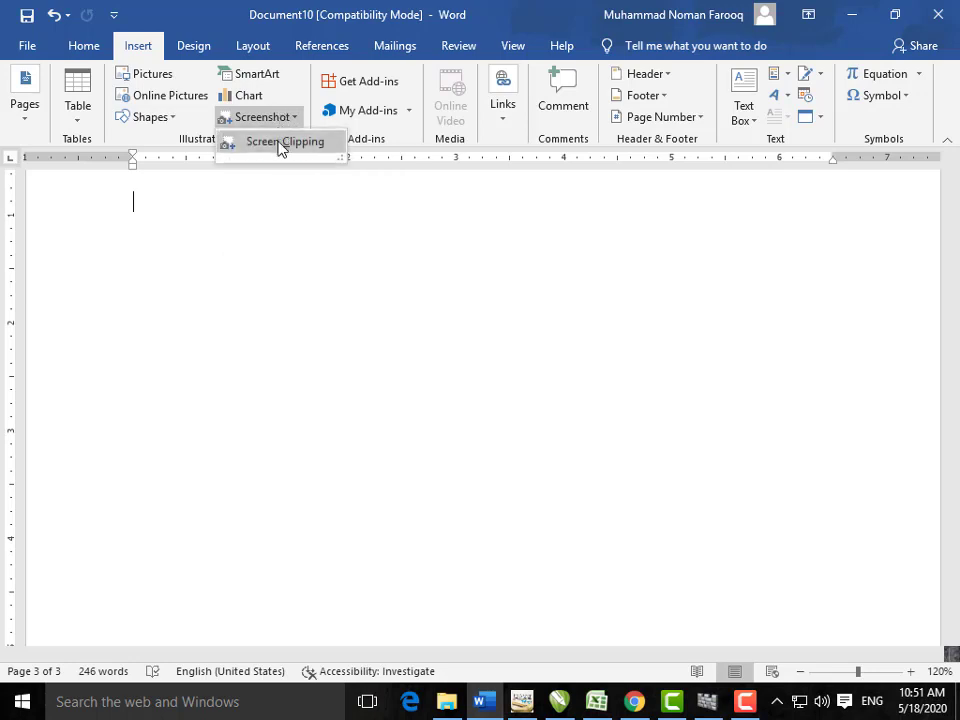
{"action": "left_click", "coordinate": [285, 142]}
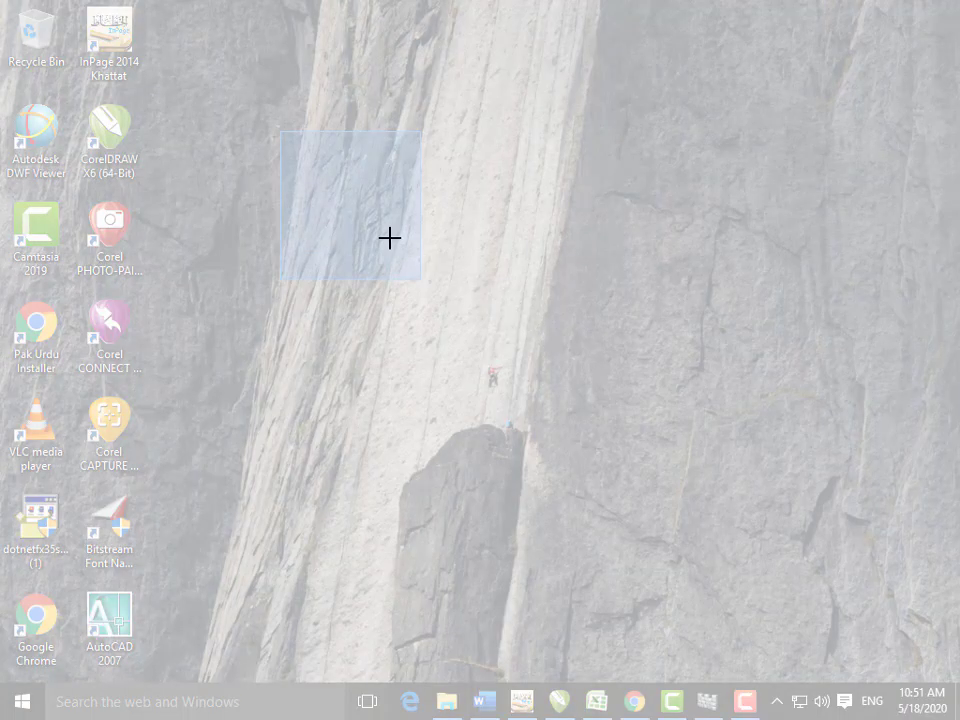
{"action": "left_click_drag", "start_coordinate": [333, 191], "coordinate": [531, 372]}
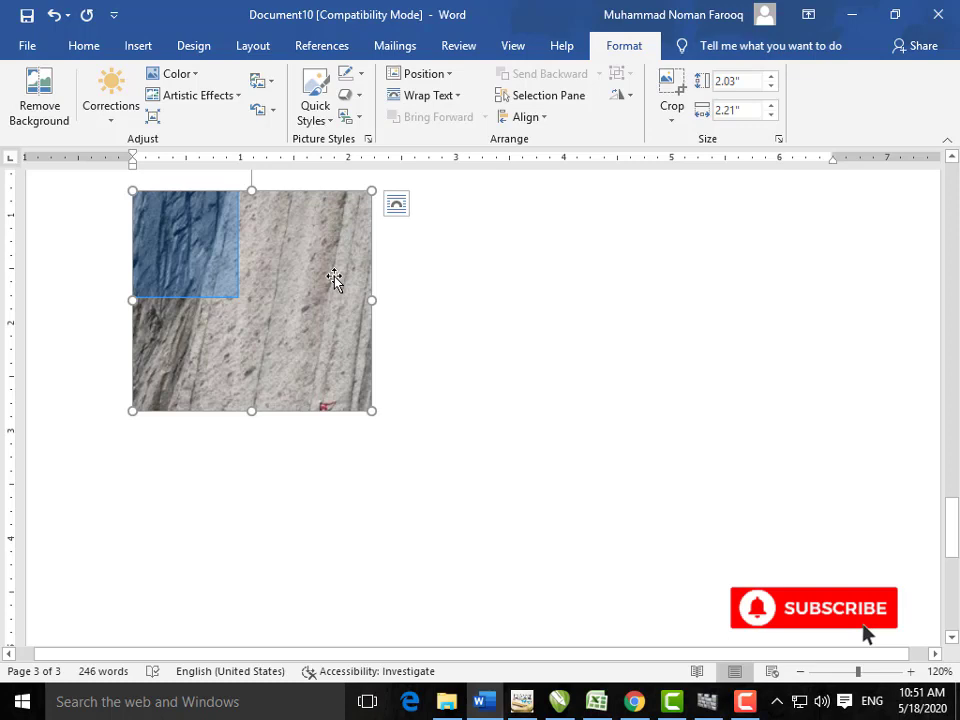
{"action": "key", "text": "Delete"}
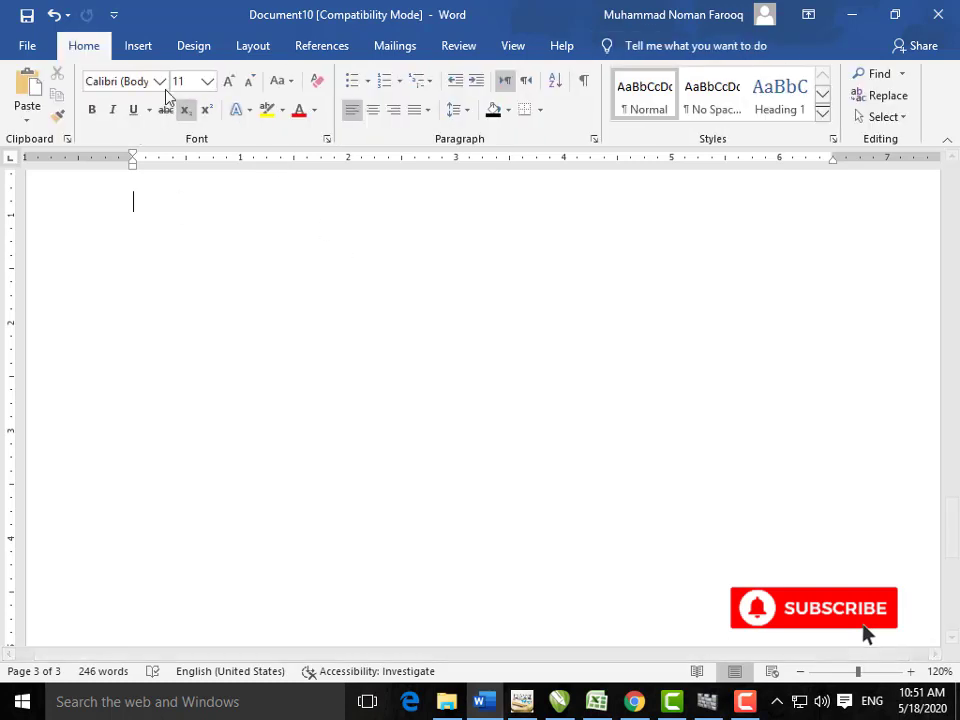
Step: Look at the Insert tab's Links options and close them without inserting anything
{"action": "left_click", "coordinate": [138, 46]}
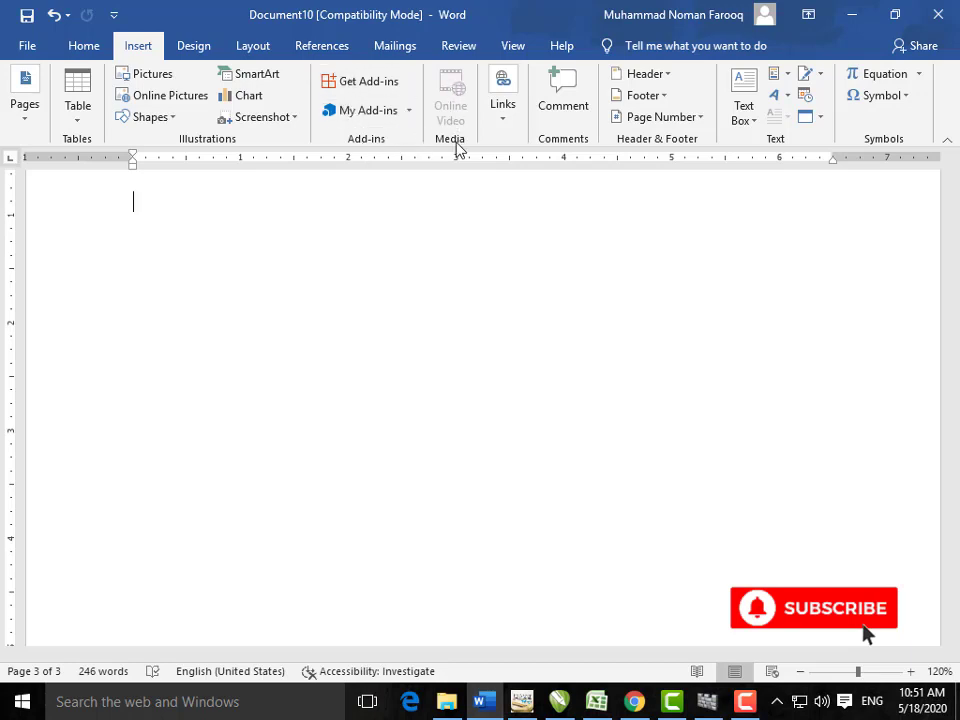
{"action": "left_click", "coordinate": [499, 130]}
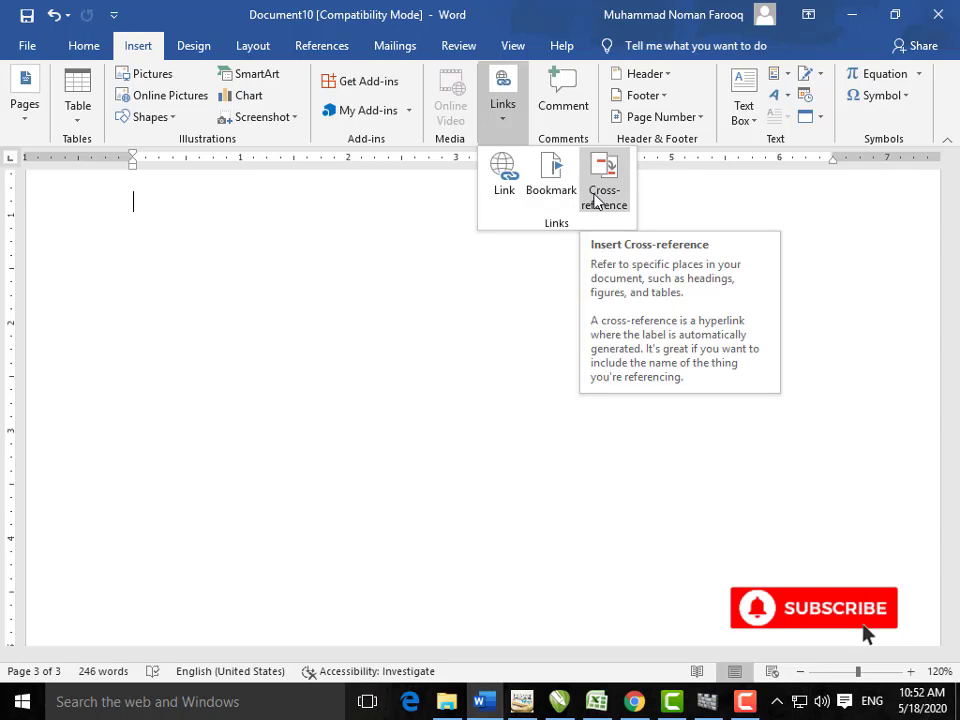
{"action": "left_click", "coordinate": [557, 220]}
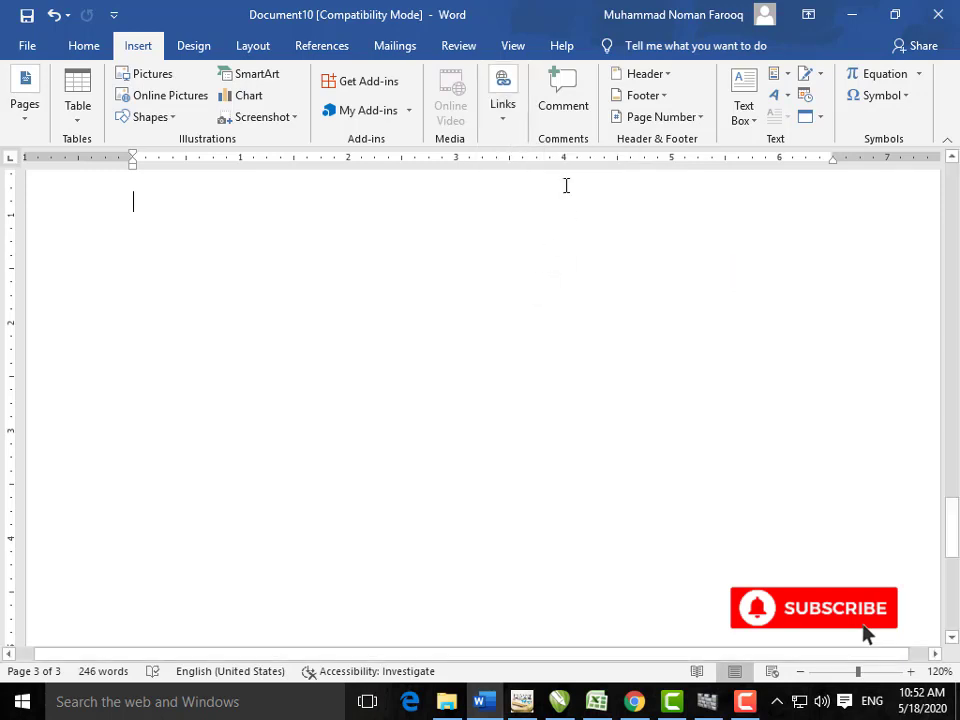
{"action": "scroll", "coordinate": [407, 439], "scroll_direction": "up", "scroll_amount": 3}
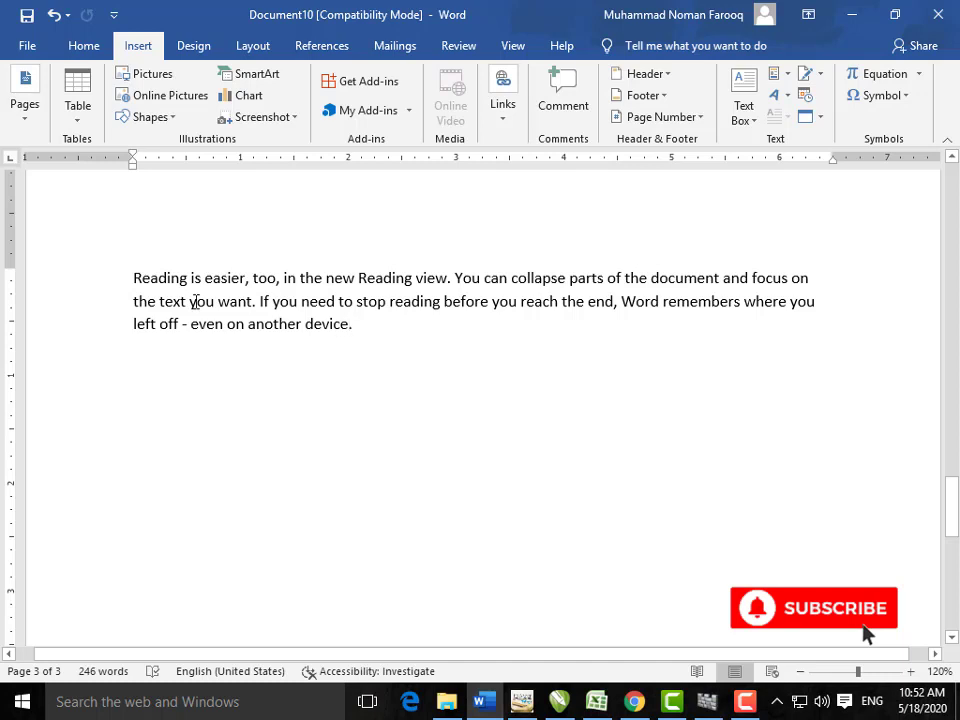
Step: Add a comment on the word Reading, then undo it to restore the screen clipping
{"action": "double_click", "coordinate": [193, 280]}
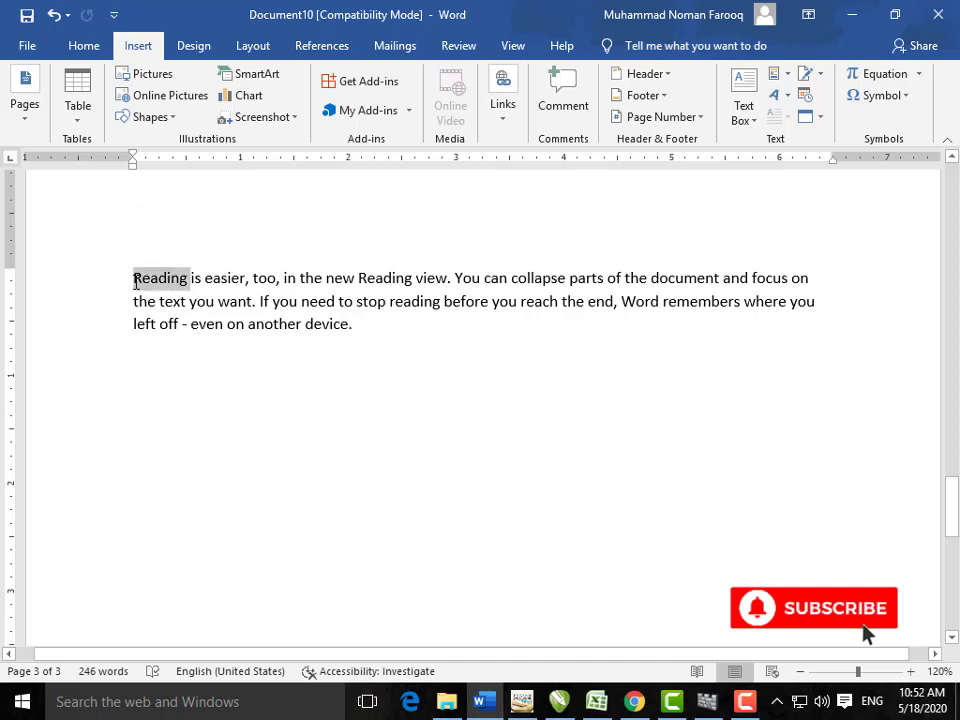
{"action": "left_click", "coordinate": [579, 118]}
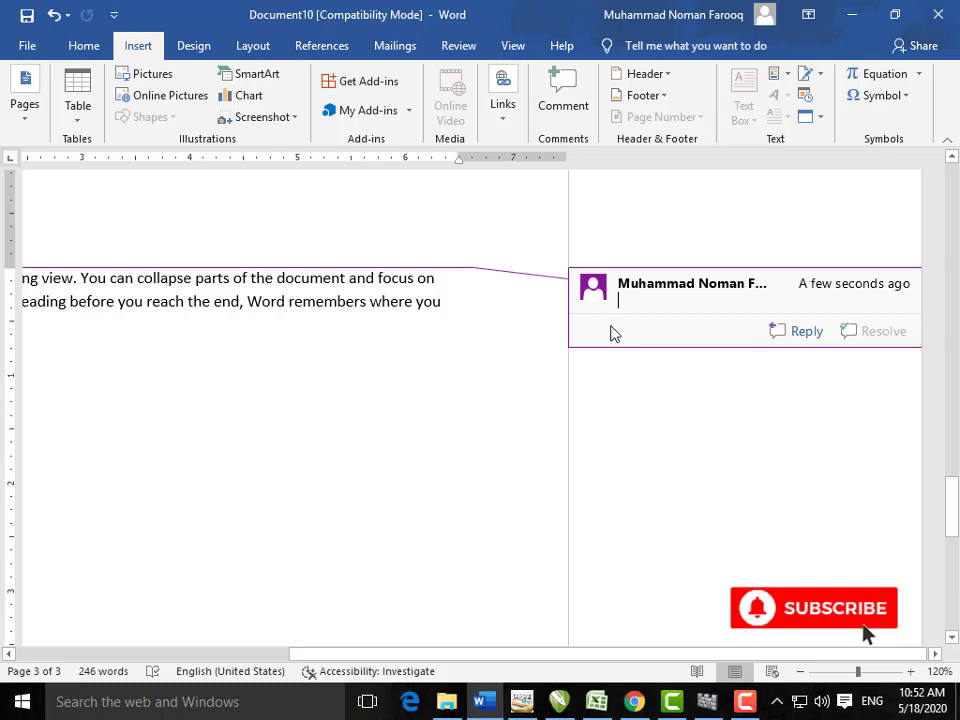
{"action": "key", "text": "ctrl+z"}
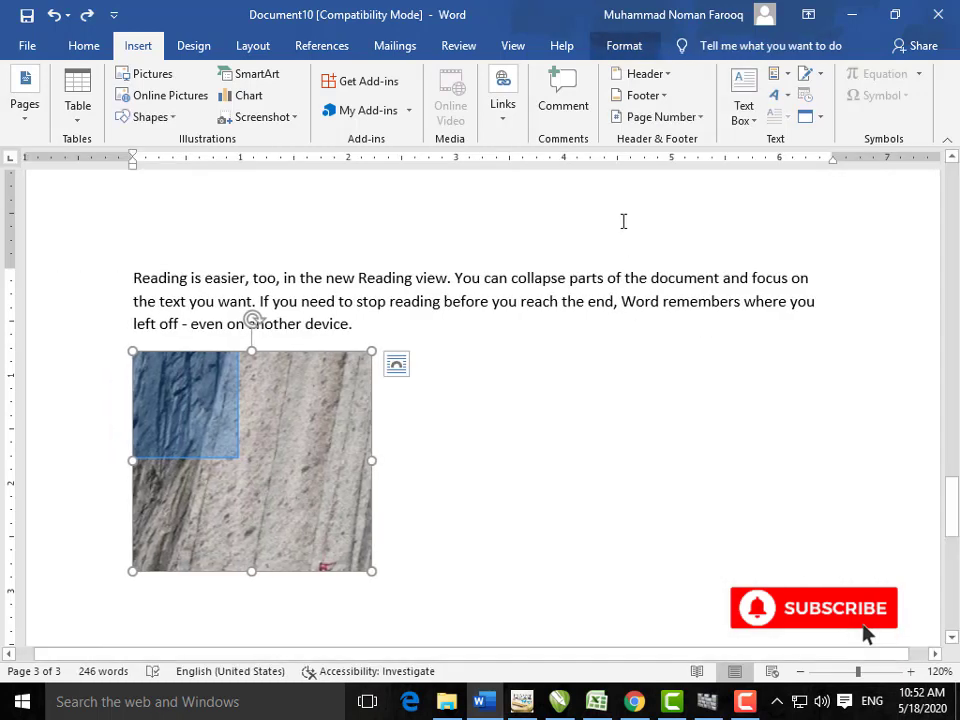
{"action": "scroll", "coordinate": [579, 309], "scroll_direction": "up", "scroll_amount": 3}
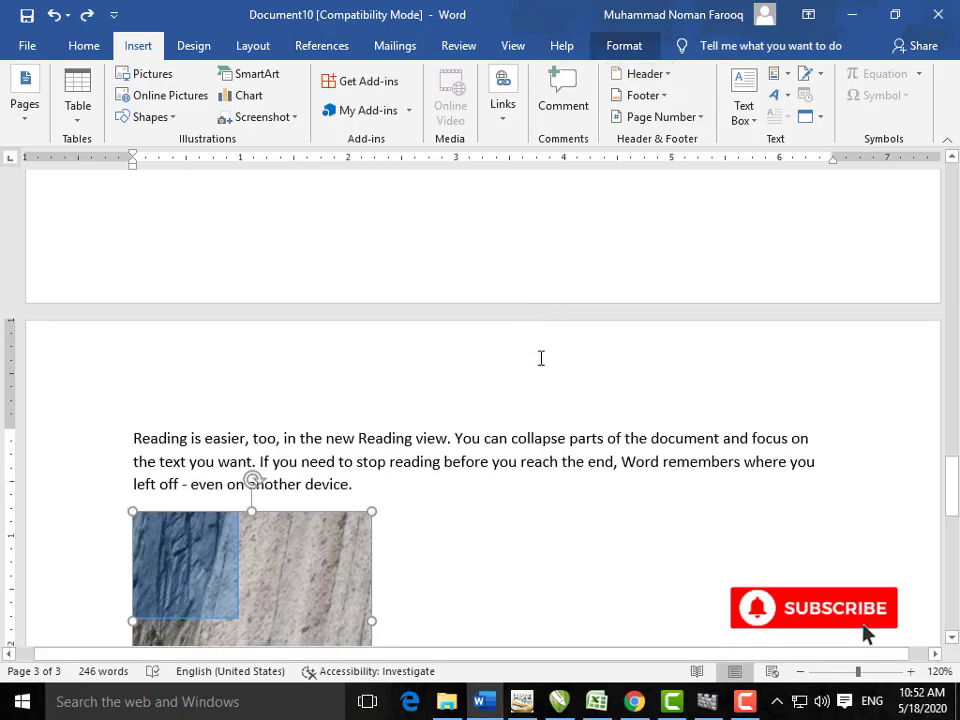
{"action": "scroll", "coordinate": [537, 355], "scroll_direction": "up", "scroll_amount": 15}
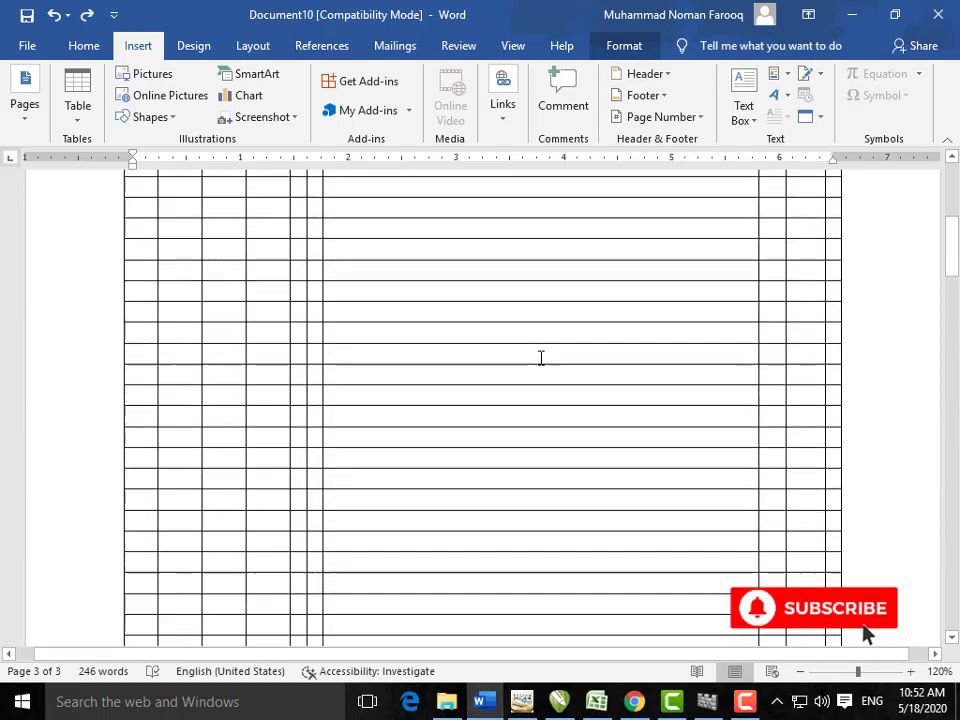
{"action": "scroll", "coordinate": [541, 357], "scroll_direction": "up", "scroll_amount": 10}
Step: Insert a Blank header into the document
{"action": "left_click", "coordinate": [581, 242]}
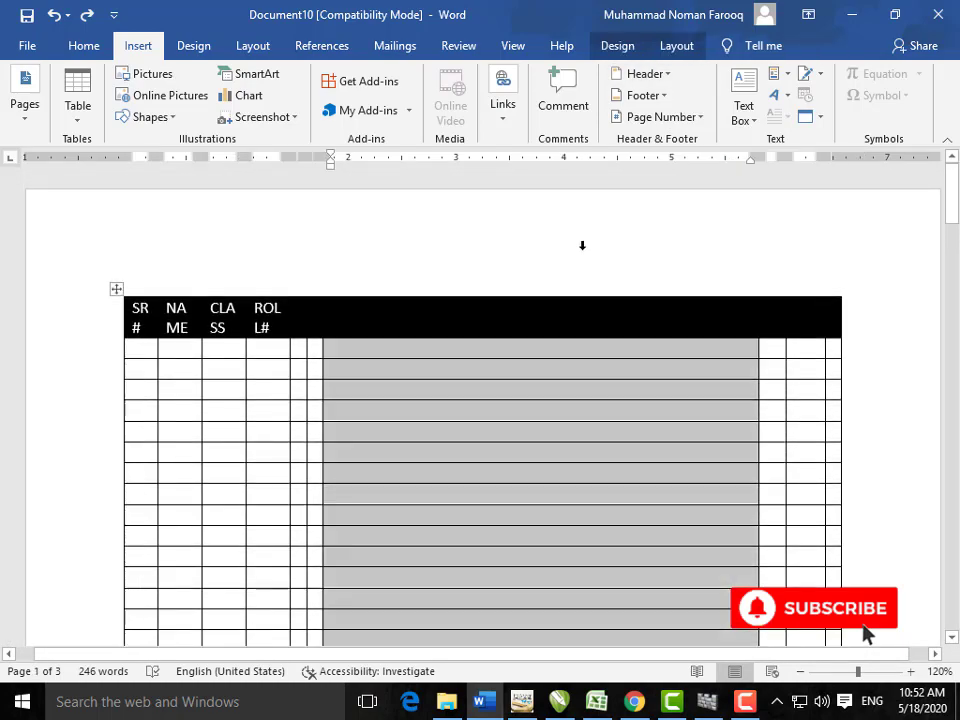
{"action": "left_click", "coordinate": [181, 371]}
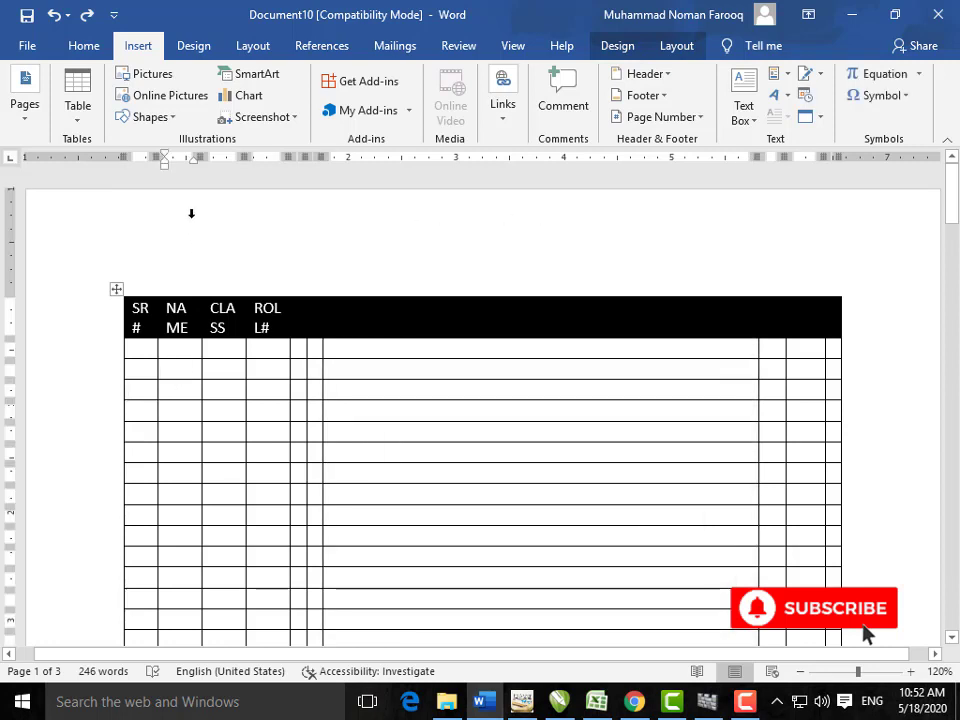
{"action": "left_click", "coordinate": [638, 76]}
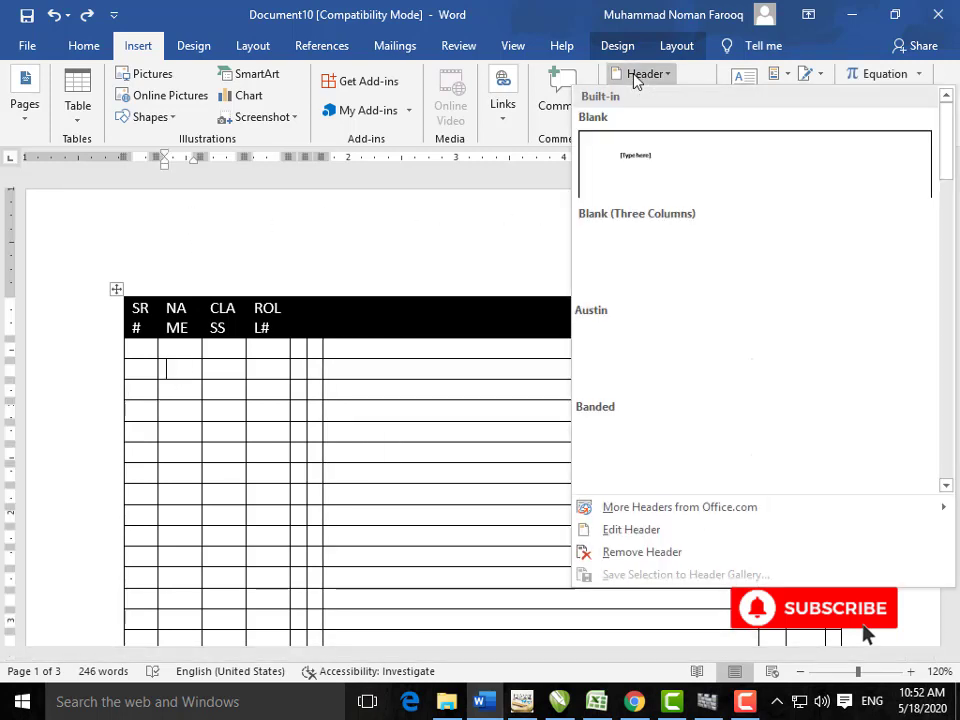
{"action": "left_click", "coordinate": [652, 151]}
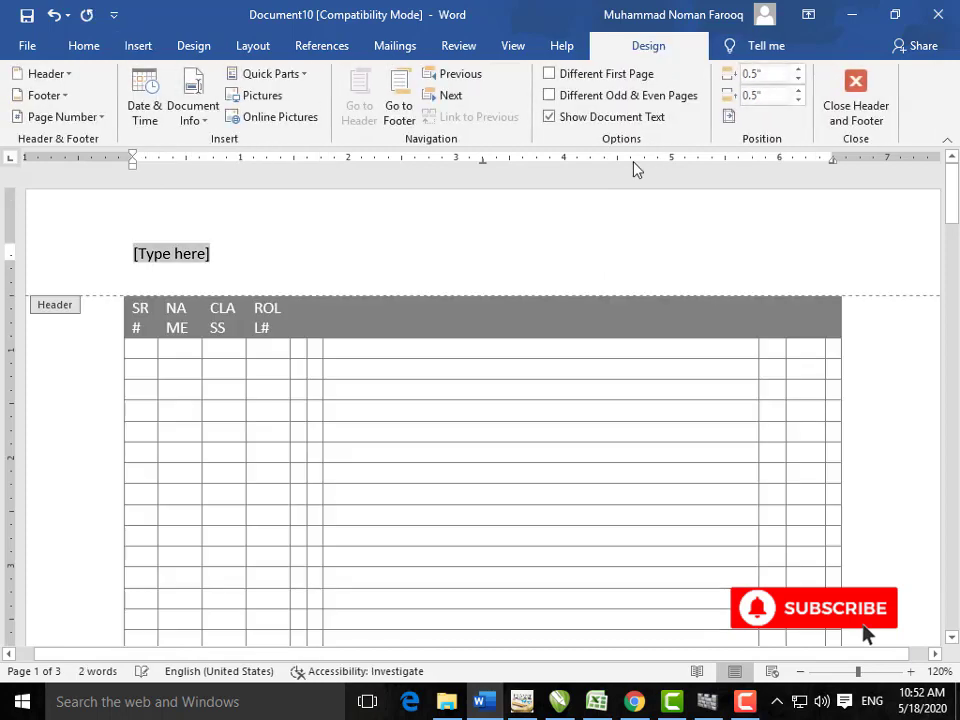
{"action": "scroll", "coordinate": [510, 285], "scroll_direction": "down", "scroll_amount": 5}
{"action": "scroll", "coordinate": [510, 285], "scroll_direction": "down", "scroll_amount": 10}
{"action": "scroll", "coordinate": [510, 285], "scroll_direction": "up", "scroll_amount": 6}
{"action": "scroll", "coordinate": [510, 285], "scroll_direction": "down", "scroll_amount": 5}
Step: Add a Circle page number at the top of the page and close header editing
{"action": "left_click", "coordinate": [146, 45]}
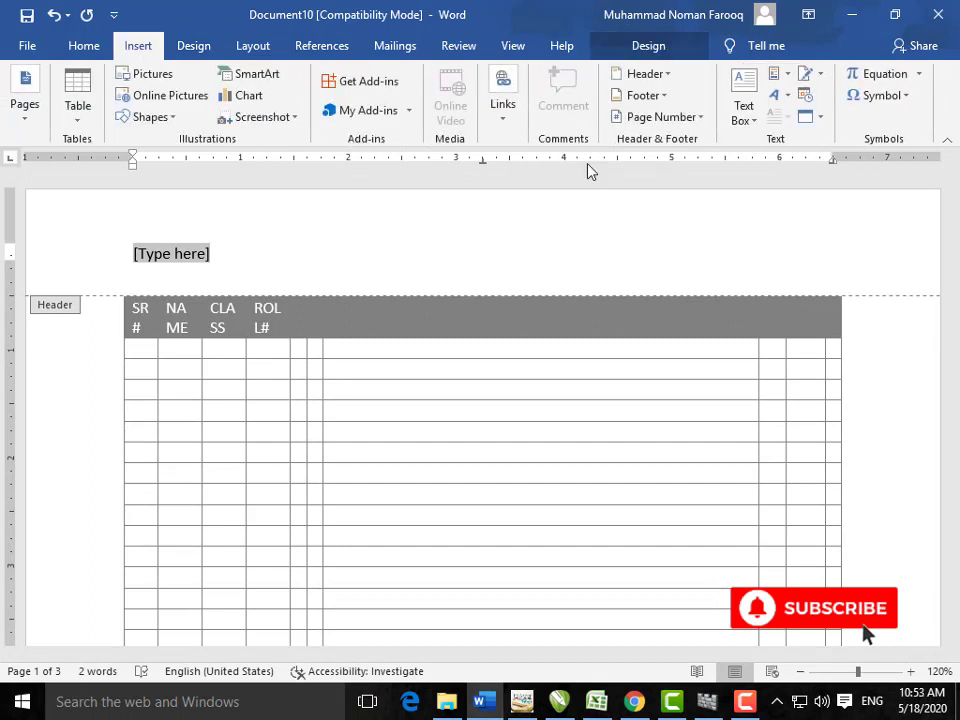
{"action": "left_click", "coordinate": [706, 125]}
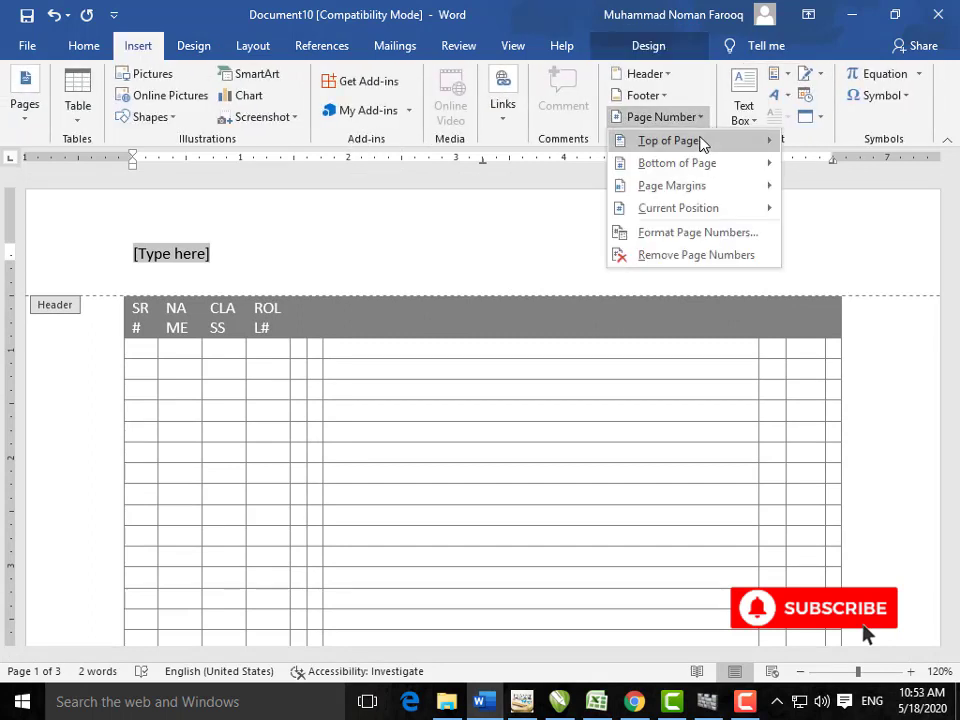
{"action": "mouse_move", "coordinate": [699, 141]}
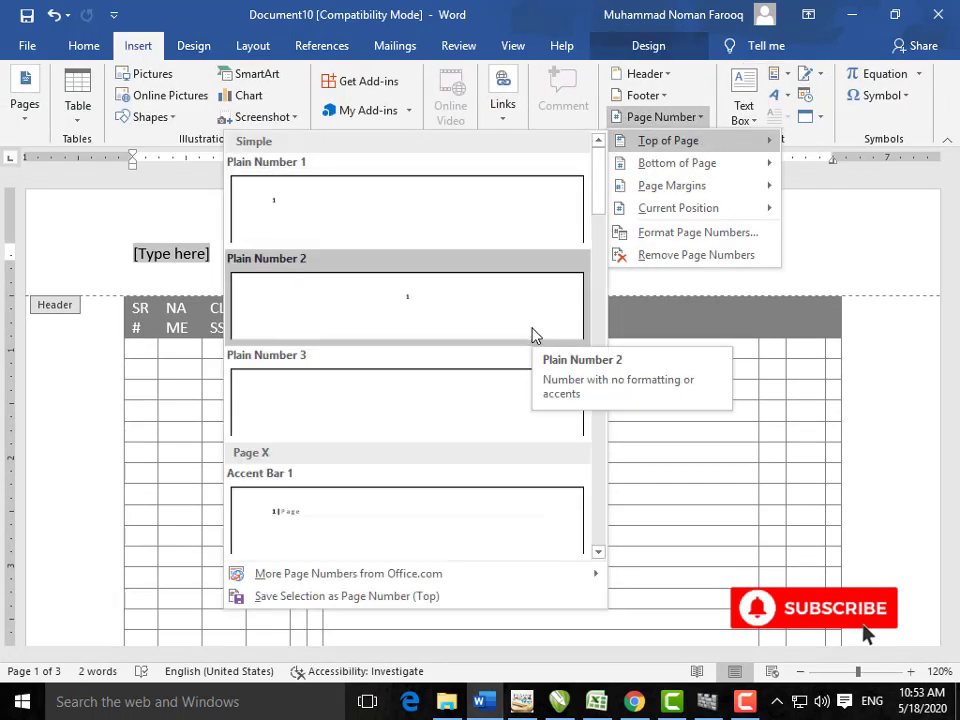
{"action": "scroll", "coordinate": [531, 334], "scroll_direction": "down", "scroll_amount": 10}
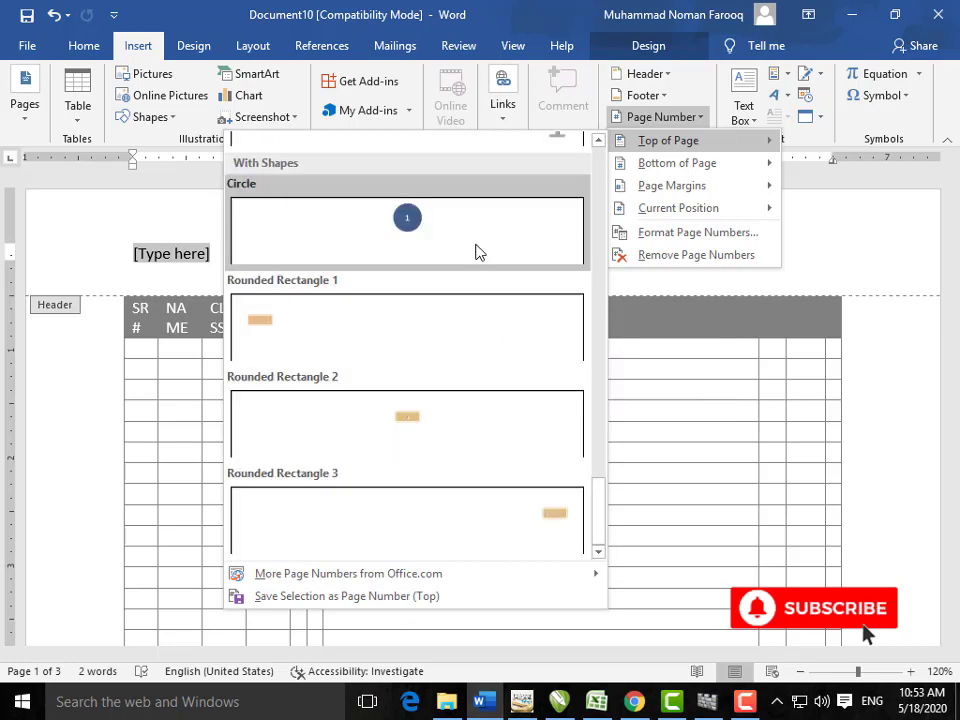
{"action": "left_click", "coordinate": [478, 253]}
{"action": "double_click", "coordinate": [79, 307]}
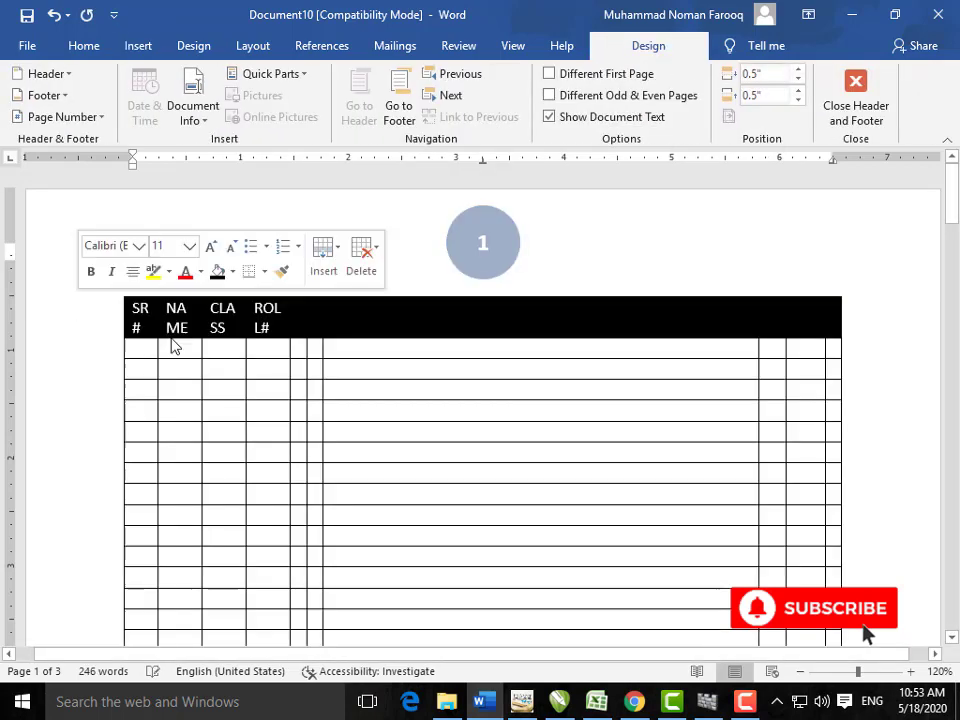
{"action": "scroll", "coordinate": [302, 388], "scroll_direction": "down", "scroll_amount": 9}
{"action": "scroll", "coordinate": [302, 388], "scroll_direction": "down", "scroll_amount": 15}
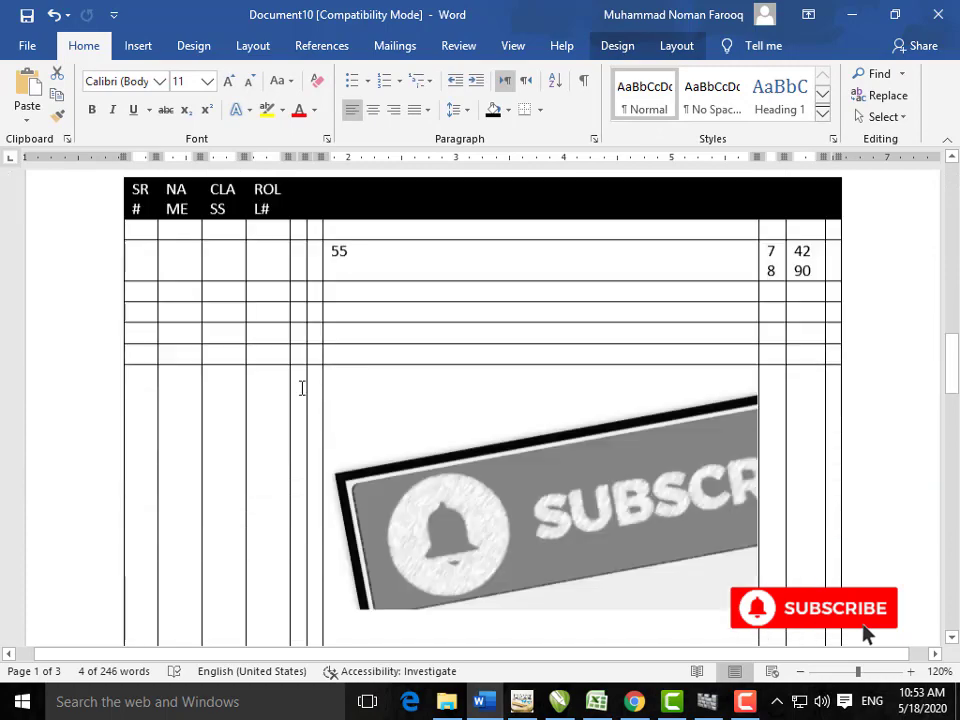
{"action": "scroll", "coordinate": [300, 390], "scroll_direction": "down", "scroll_amount": 5}
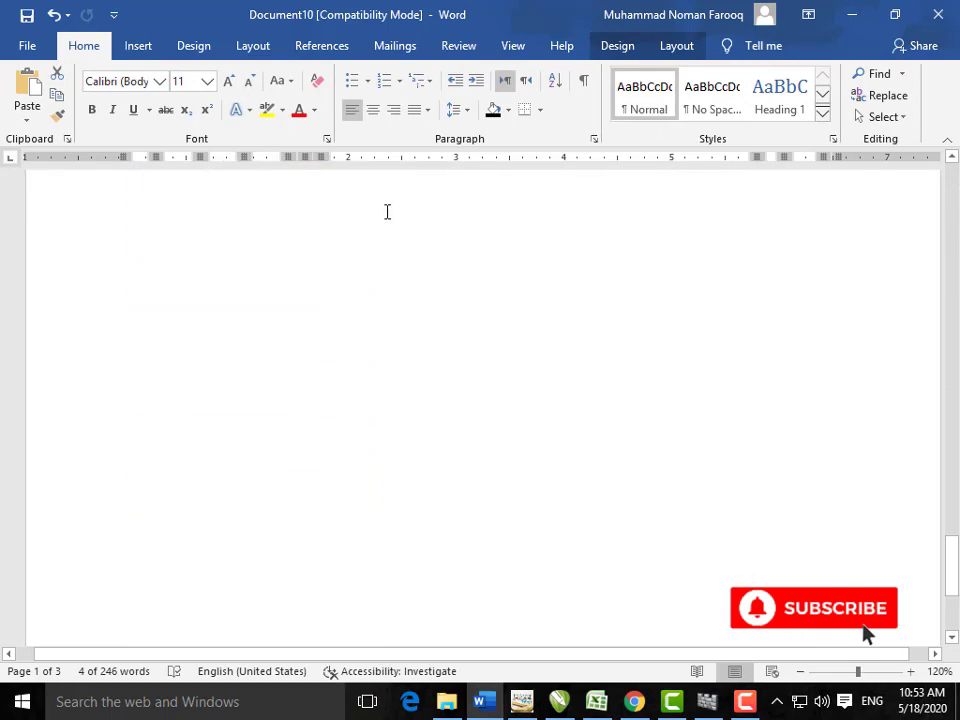
{"action": "left_click", "coordinate": [150, 50]}
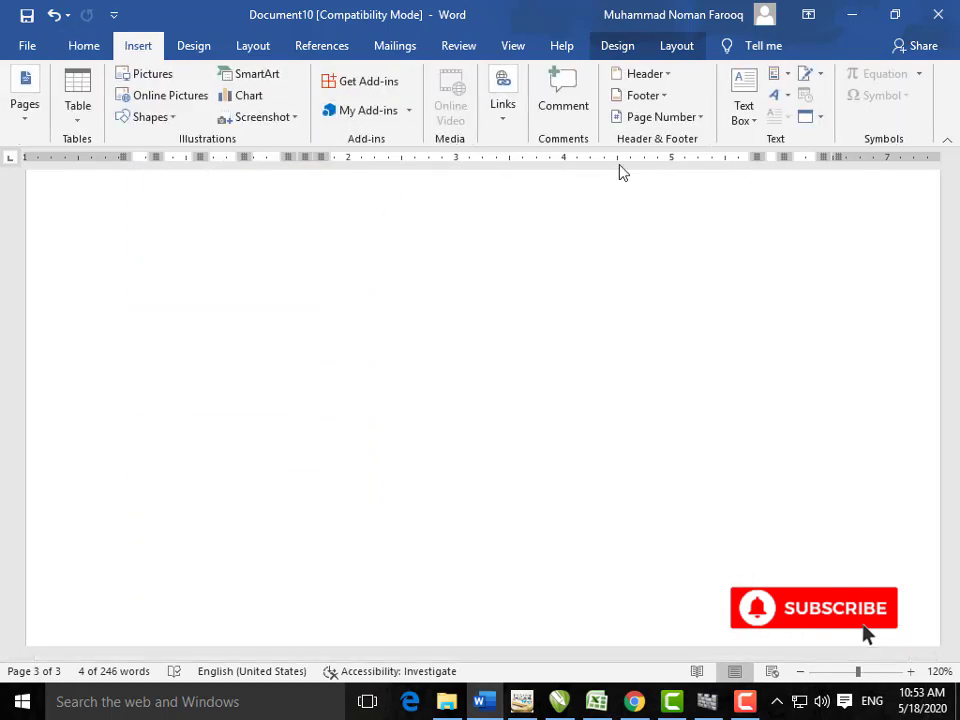
{"action": "left_click", "coordinate": [703, 118]}
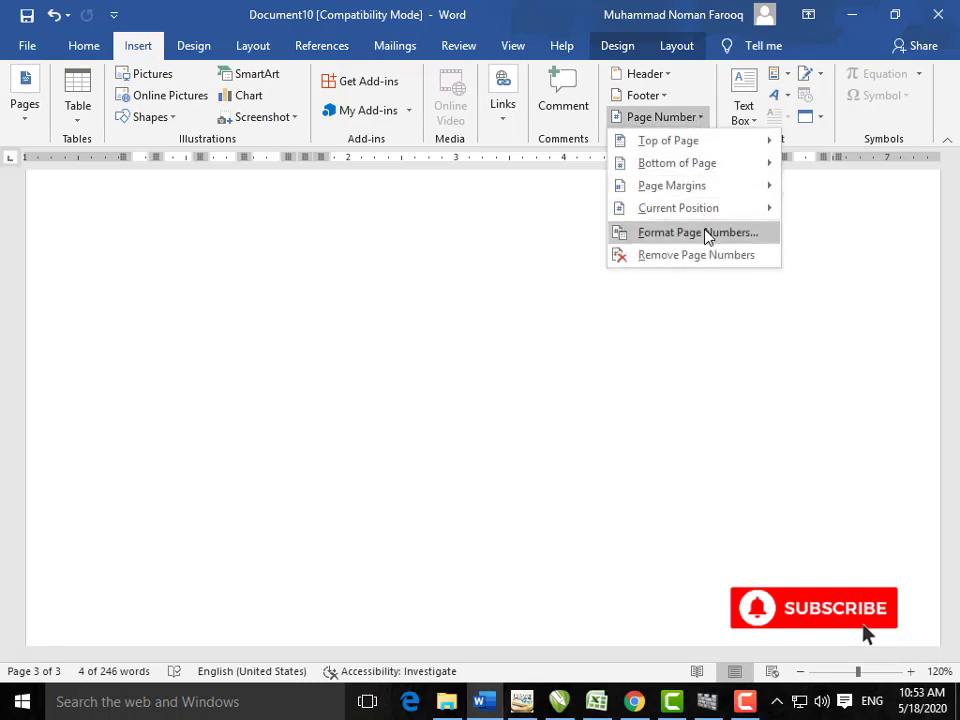
{"action": "left_click", "coordinate": [707, 231]}
{"action": "left_click", "coordinate": [585, 242]}
{"action": "scroll", "coordinate": [557, 300], "scroll_direction": "down", "scroll_amount": 1}
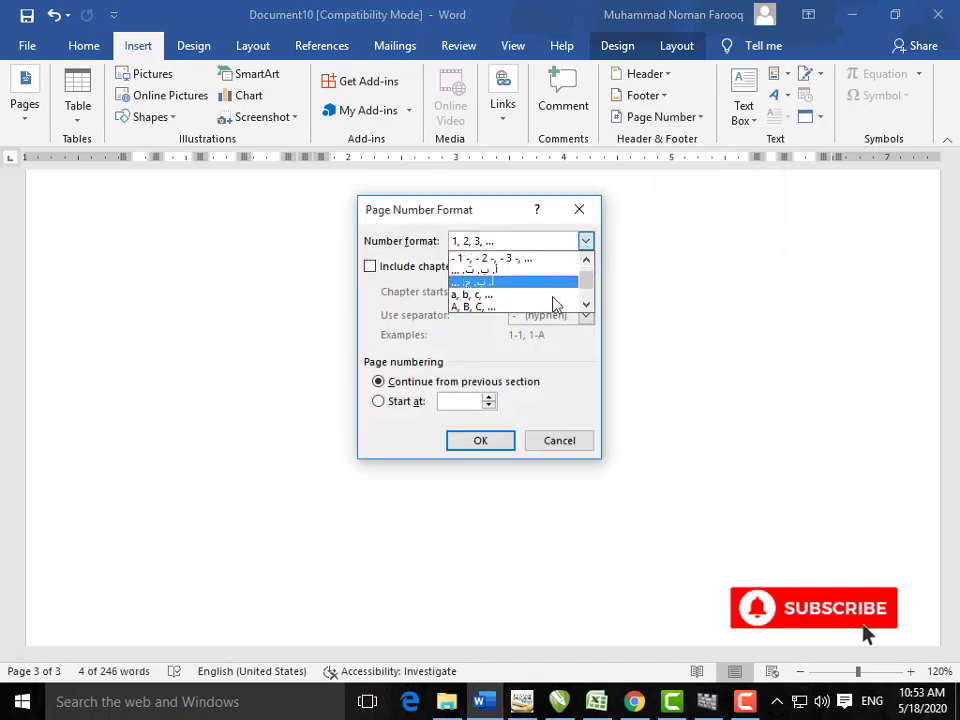
{"action": "scroll", "coordinate": [536, 296], "scroll_direction": "down", "scroll_amount": 2}
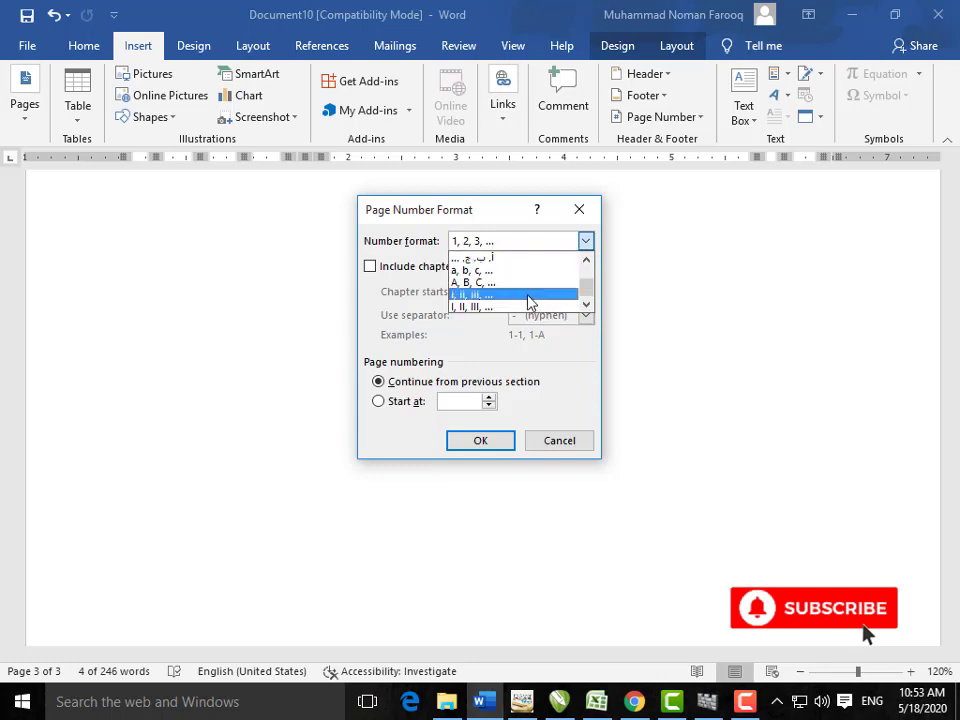
{"action": "left_click", "coordinate": [557, 441]}
{"action": "left_click", "coordinate": [557, 441]}
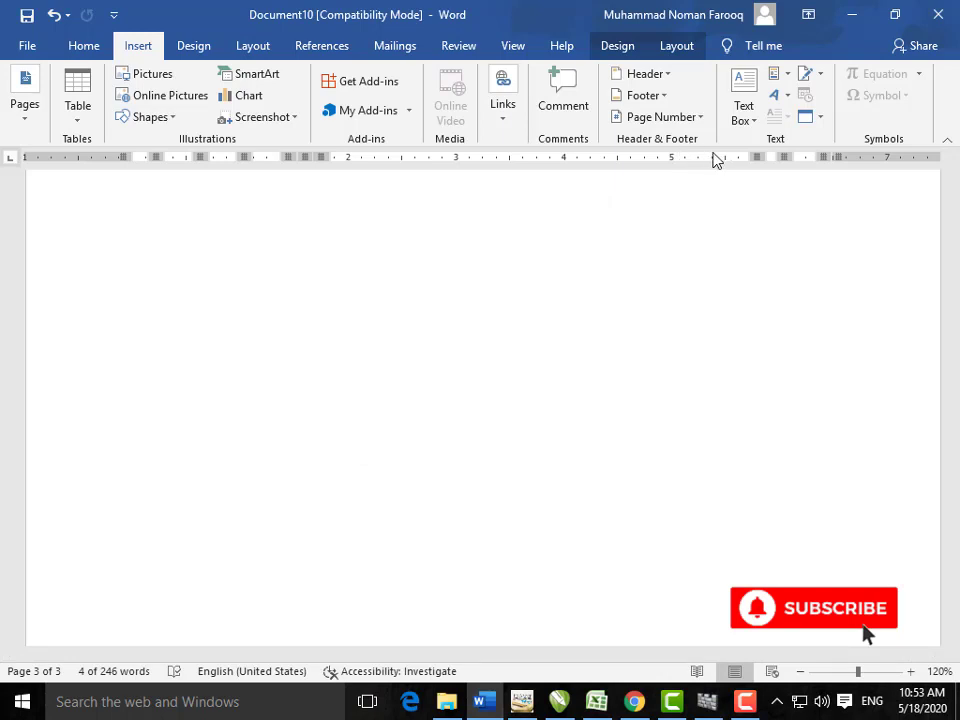
Step: Insert a blue-accented Facet Quote text box on page 1
{"action": "left_click", "coordinate": [754, 126]}
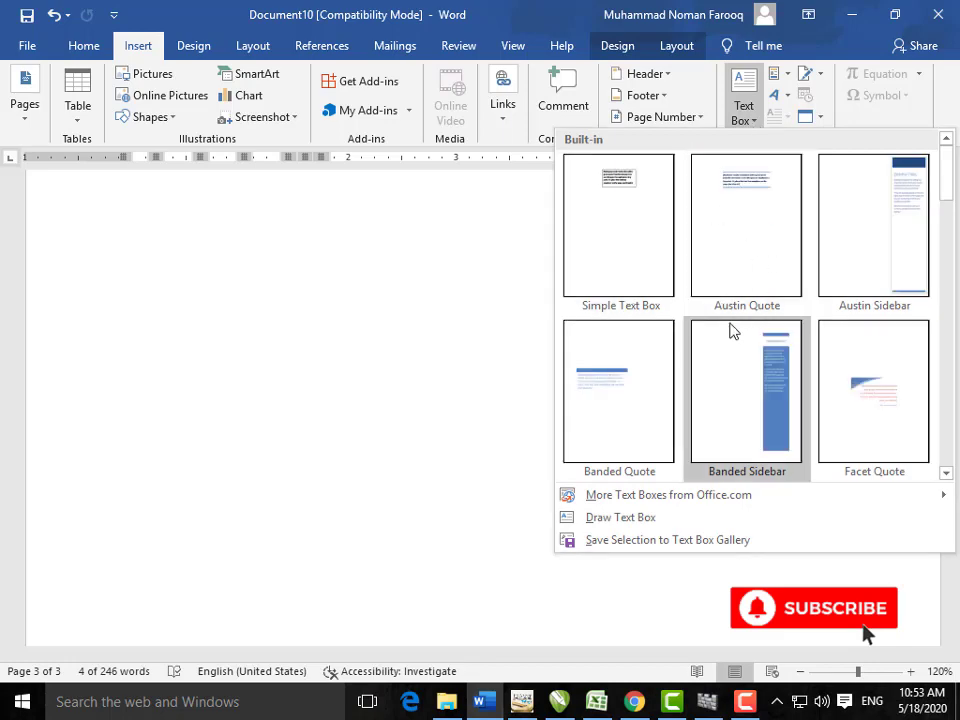
{"action": "left_click", "coordinate": [866, 394]}
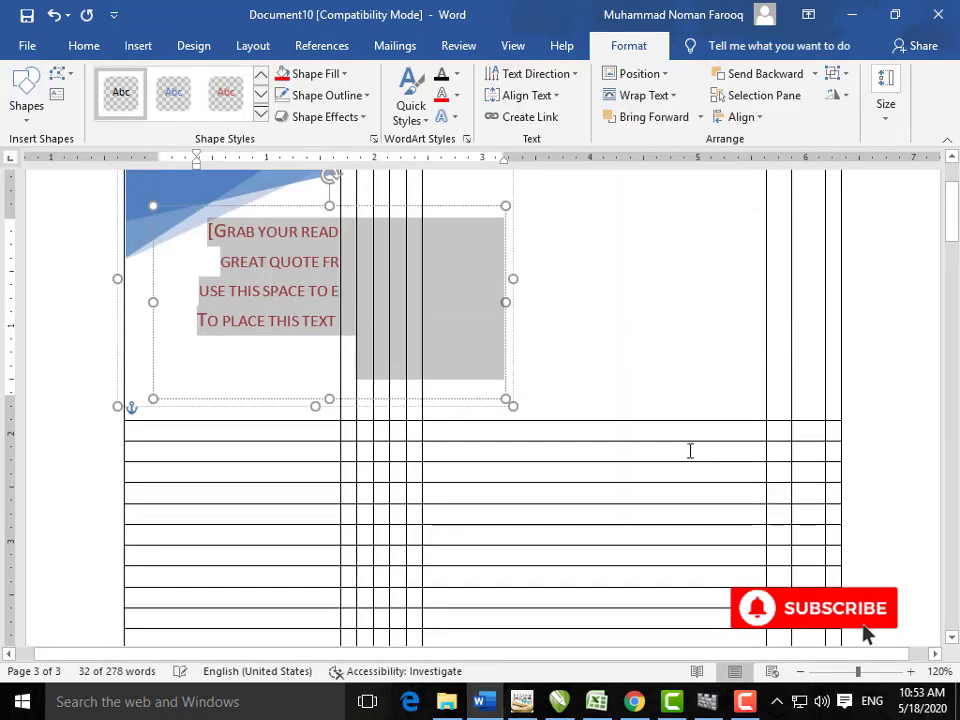
{"action": "scroll", "coordinate": [617, 480], "scroll_direction": "down", "scroll_amount": 15}
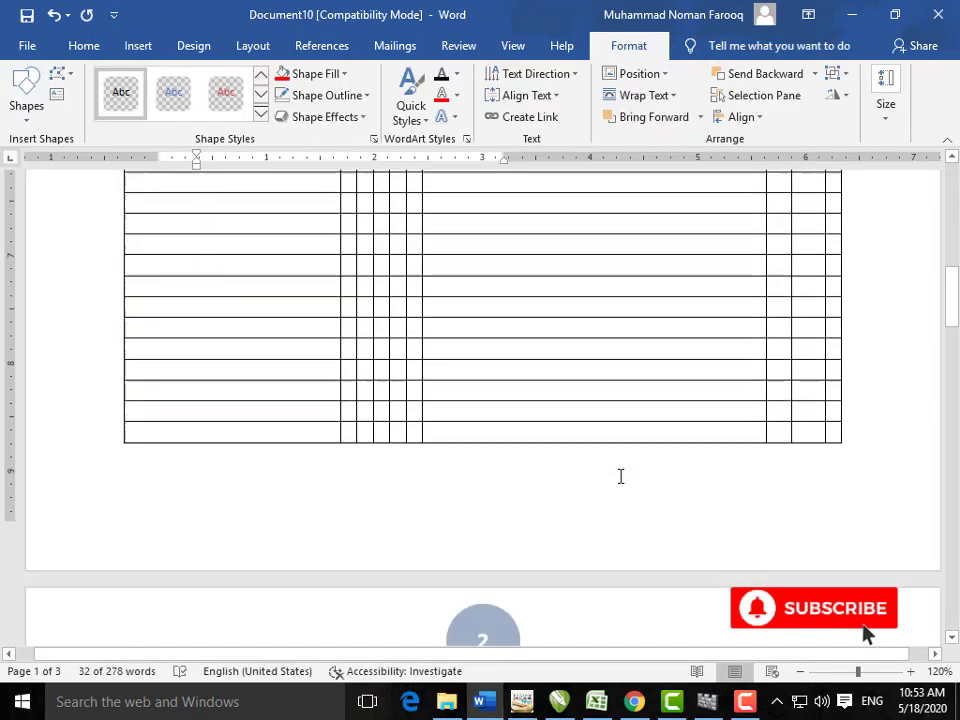
{"action": "scroll", "coordinate": [618, 478], "scroll_direction": "down", "scroll_amount": 10}
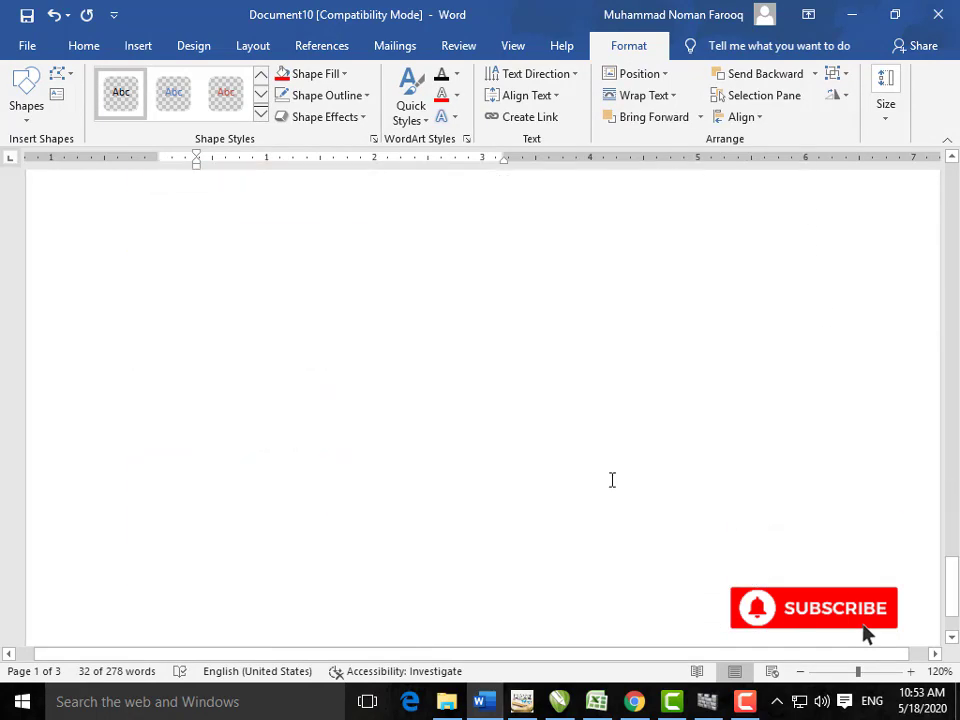
Step: Insert another Facet Quote text box on the blank third page
{"action": "left_click", "coordinate": [301, 322]}
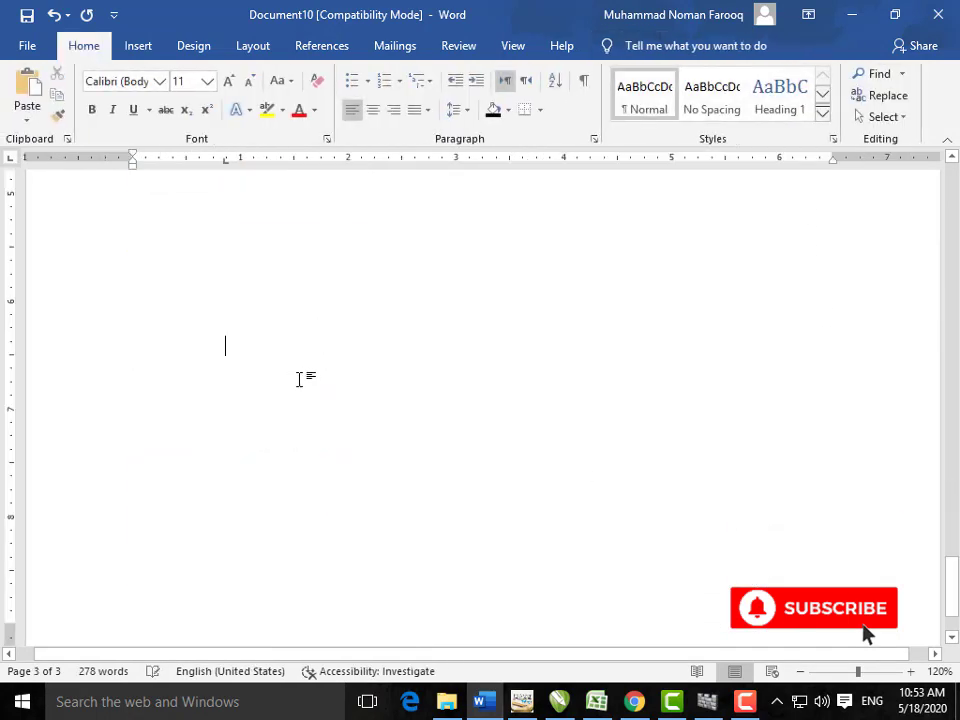
{"action": "left_click", "coordinate": [146, 45]}
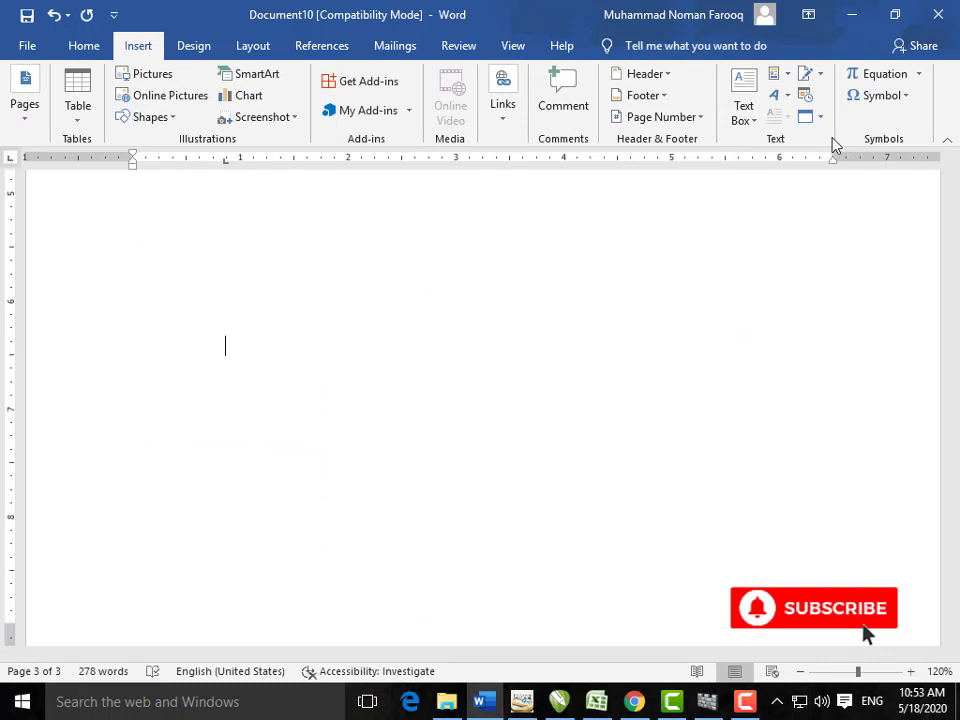
{"action": "left_click", "coordinate": [755, 133]}
{"action": "left_click", "coordinate": [855, 360]}
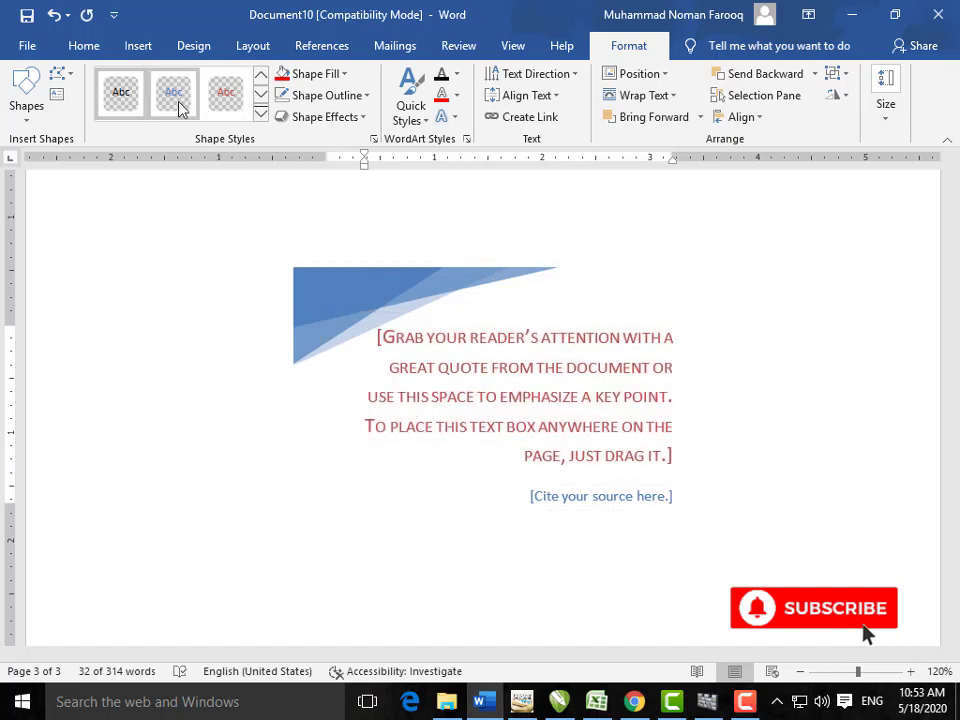
{"action": "left_click", "coordinate": [137, 50]}
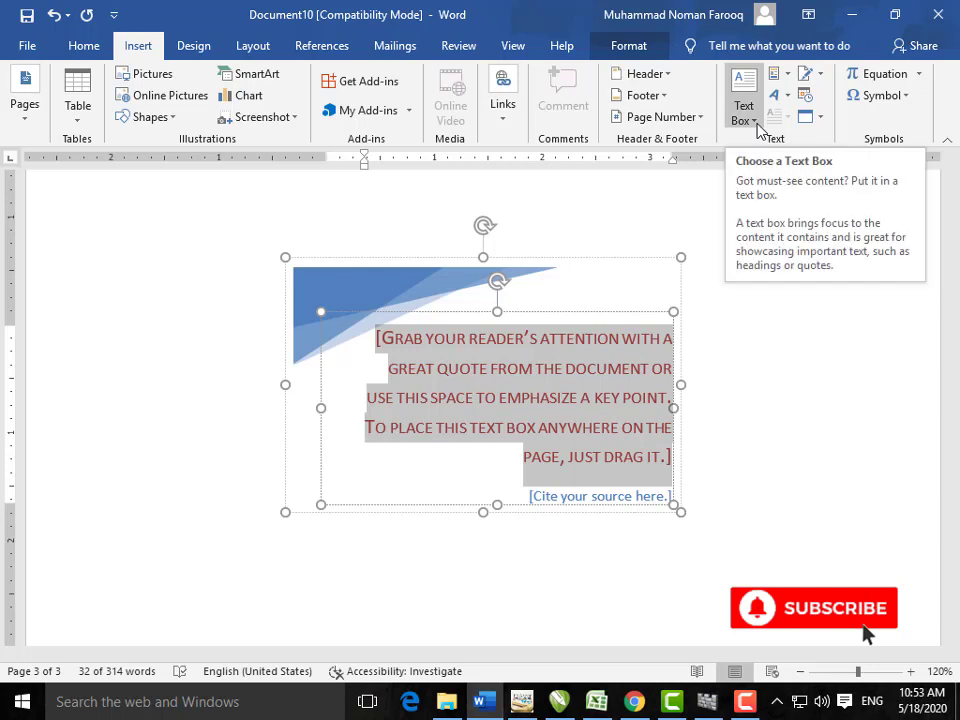
Step: Browse the Quick Parts options without inserting anything
{"action": "left_click", "coordinate": [788, 78]}
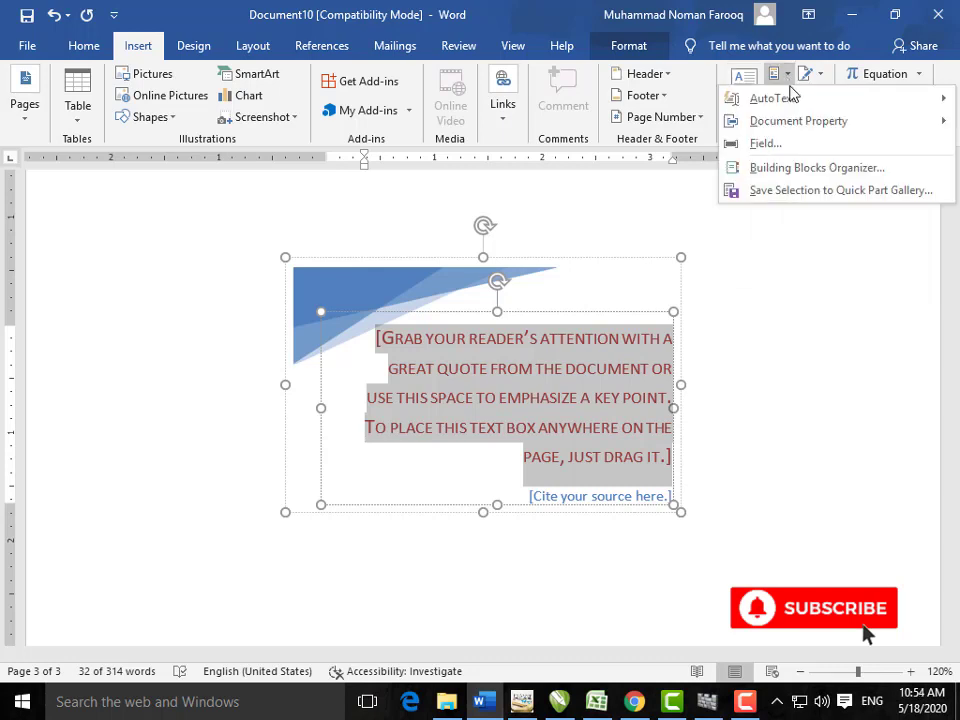
{"action": "mouse_move", "coordinate": [790, 97]}
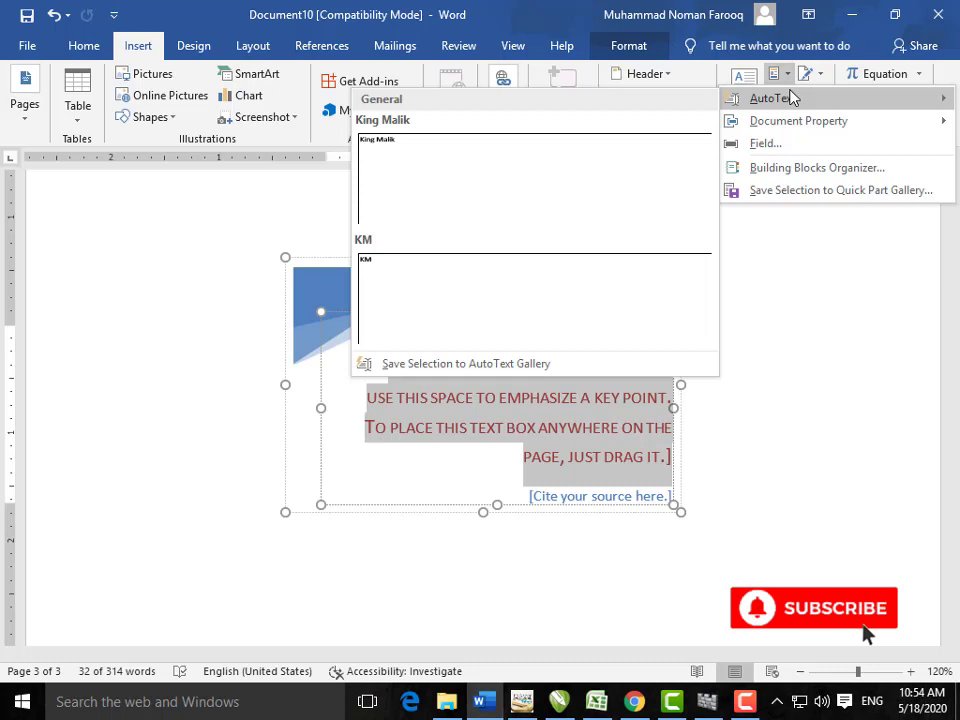
{"action": "left_click", "coordinate": [796, 308]}
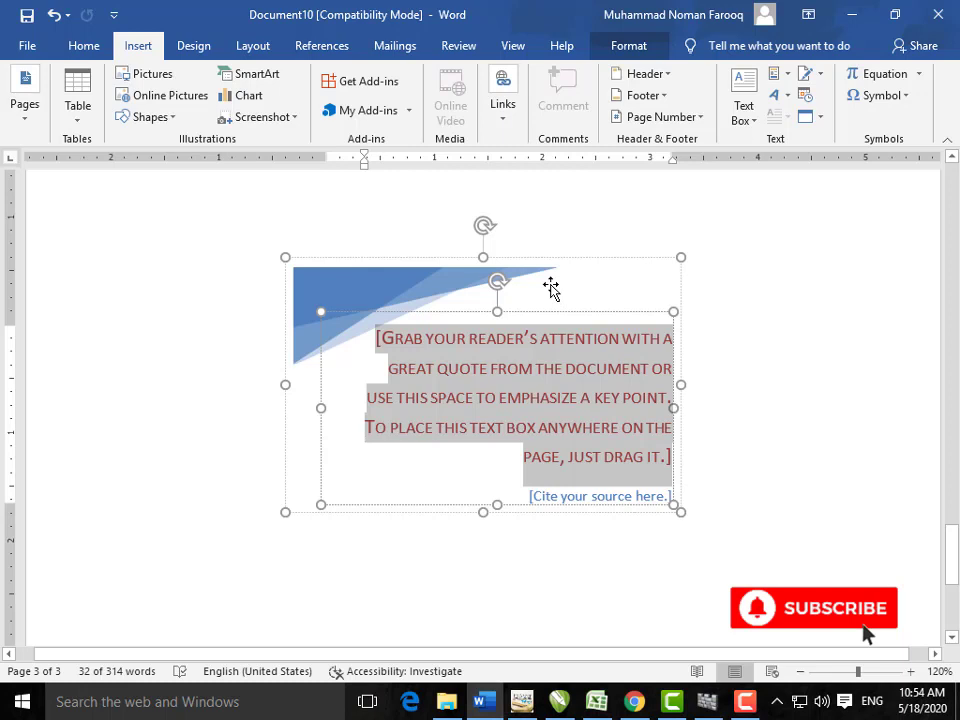
Step: Insert large blue WordArt, shrink it, move it over the pull quote and select its text
{"action": "left_click", "coordinate": [786, 105]}
{"action": "left_click", "coordinate": [756, 133]}
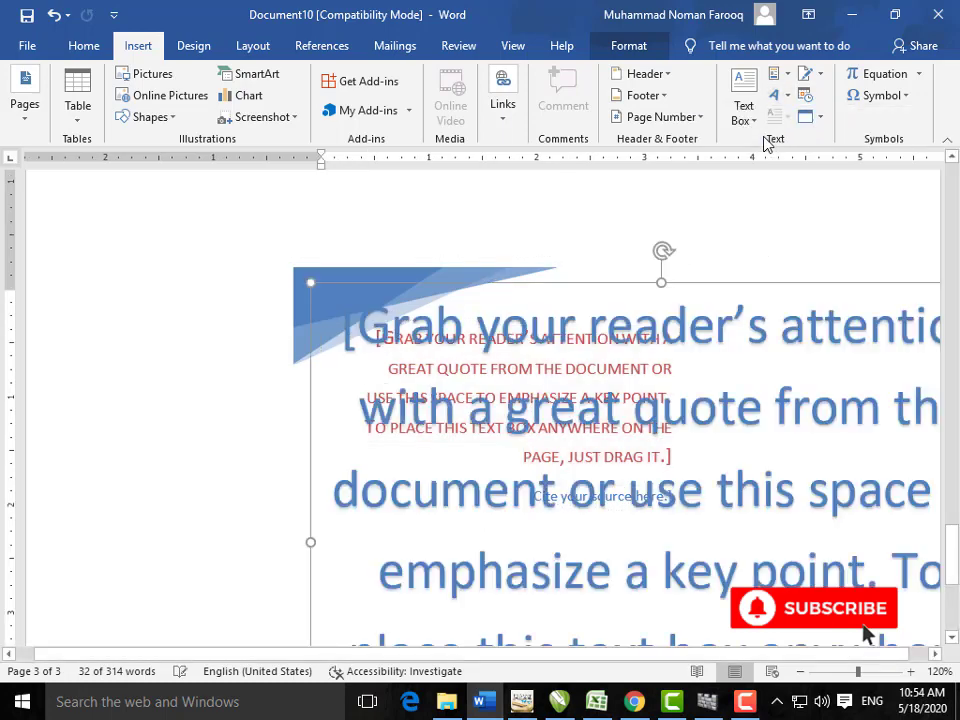
{"action": "scroll", "coordinate": [625, 363], "scroll_direction": "down", "scroll_amount": 2}
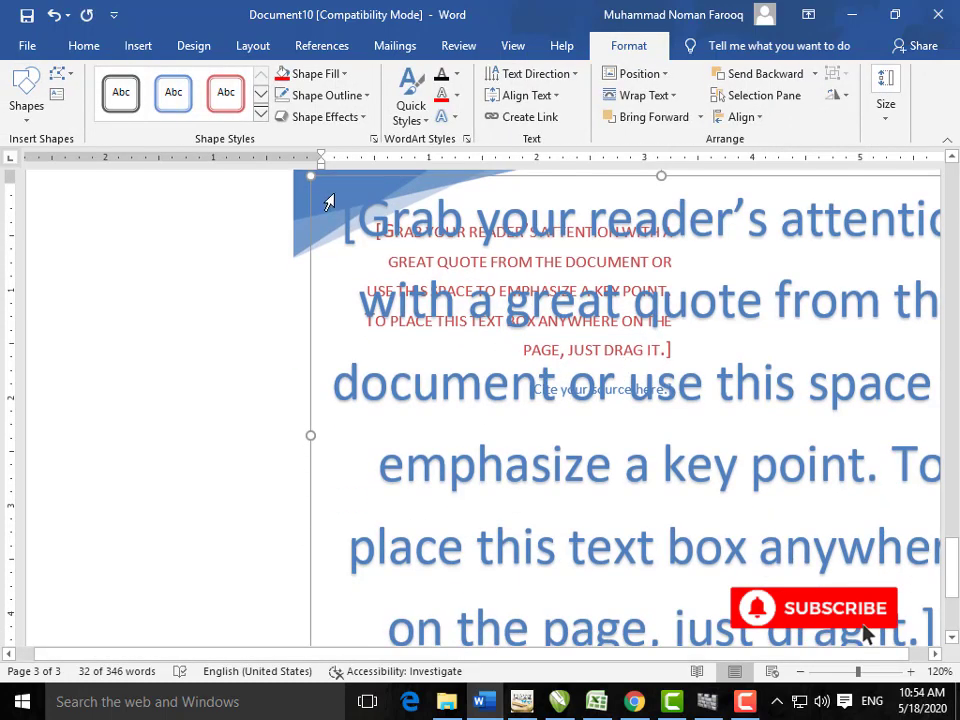
{"action": "left_click_drag", "start_coordinate": [314, 177], "coordinate": [580, 412]}
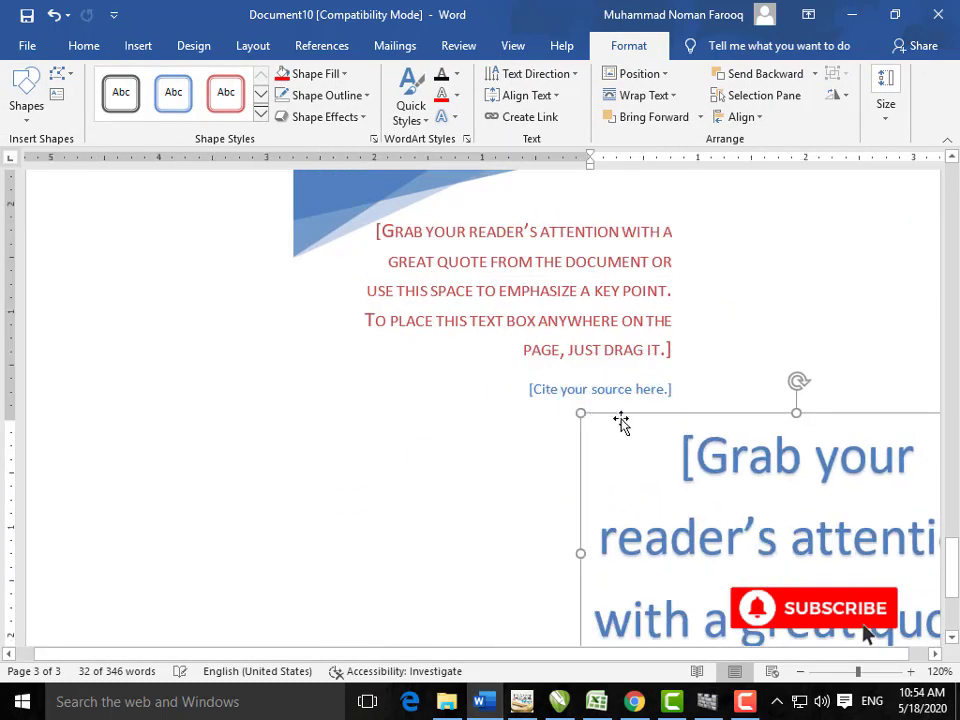
{"action": "left_click_drag", "start_coordinate": [735, 418], "coordinate": [362, 242]}
{"action": "left_click", "coordinate": [499, 446]}
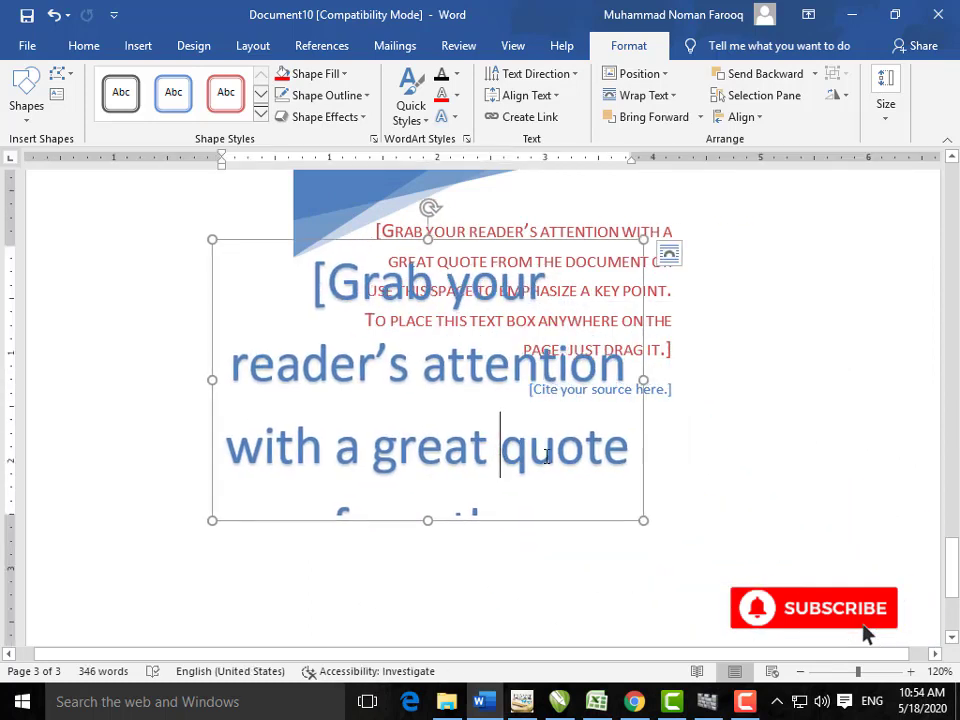
{"action": "left_click_drag", "start_coordinate": [501, 446], "coordinate": [330, 283]}
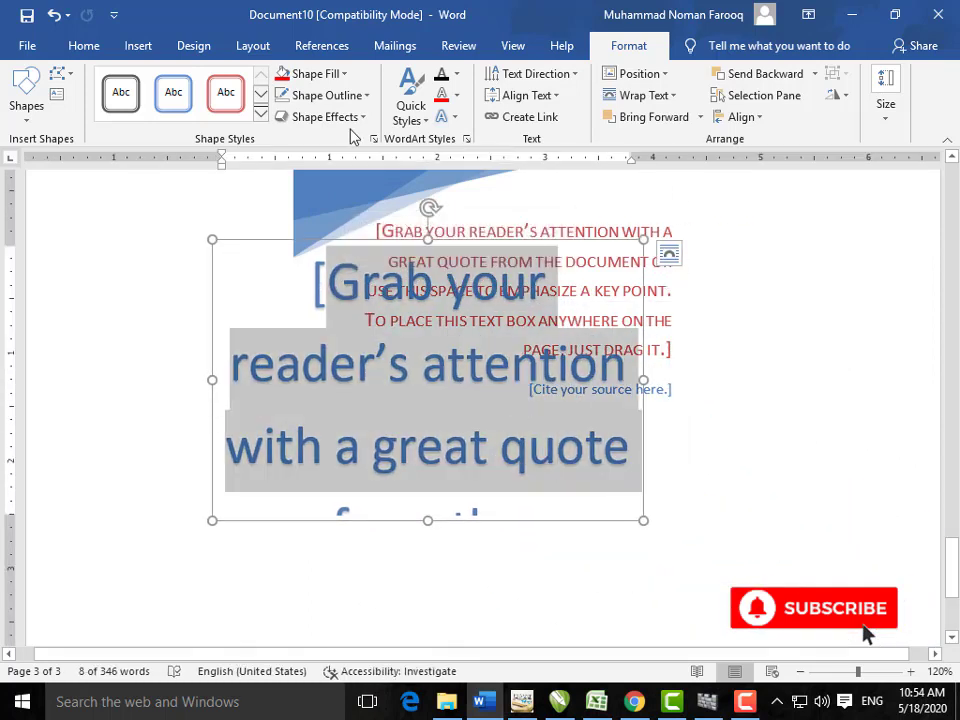
{"action": "left_click", "coordinate": [138, 46]}
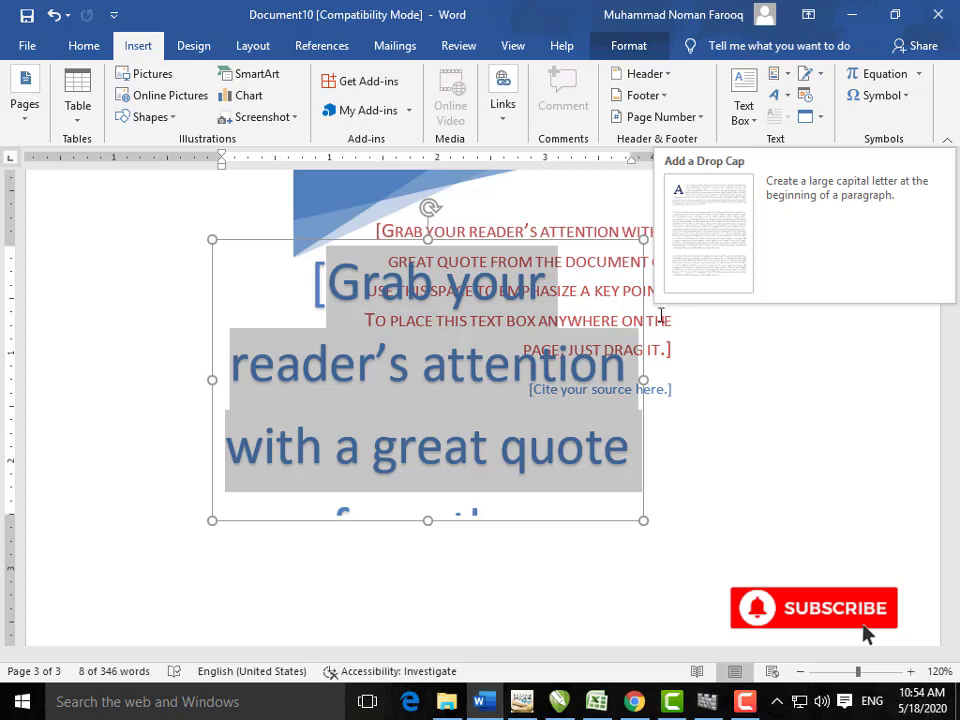
Step: Generate five lorem ipsum paragraphs with =LOREM() and select them
{"action": "left_click", "coordinate": [673, 446]}
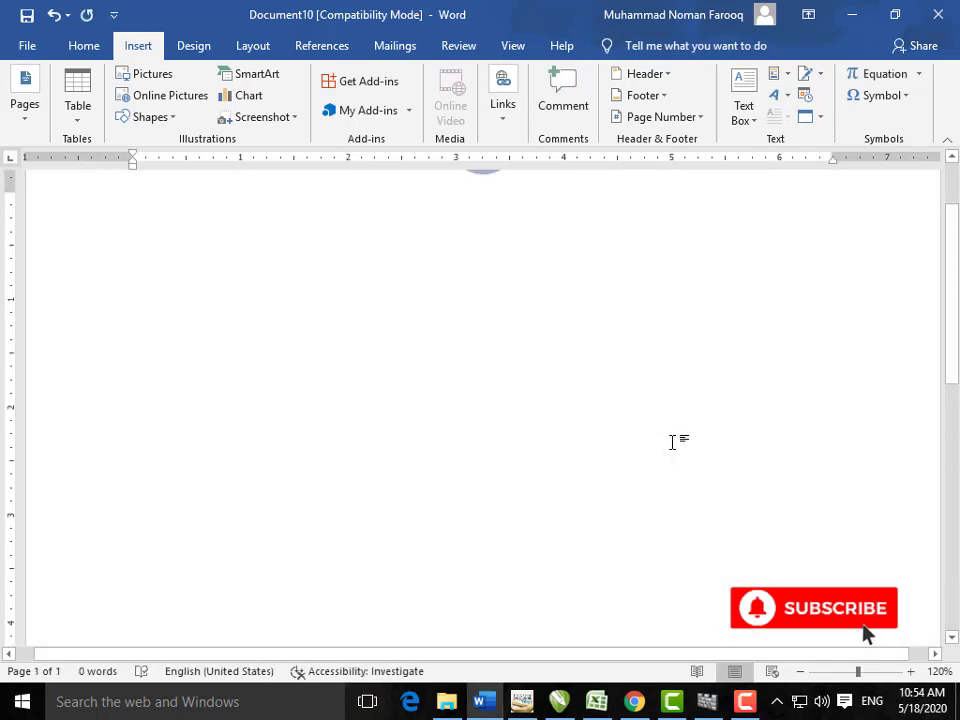
{"action": "scroll", "coordinate": [650, 442], "scroll_direction": "up", "scroll_amount": 1}
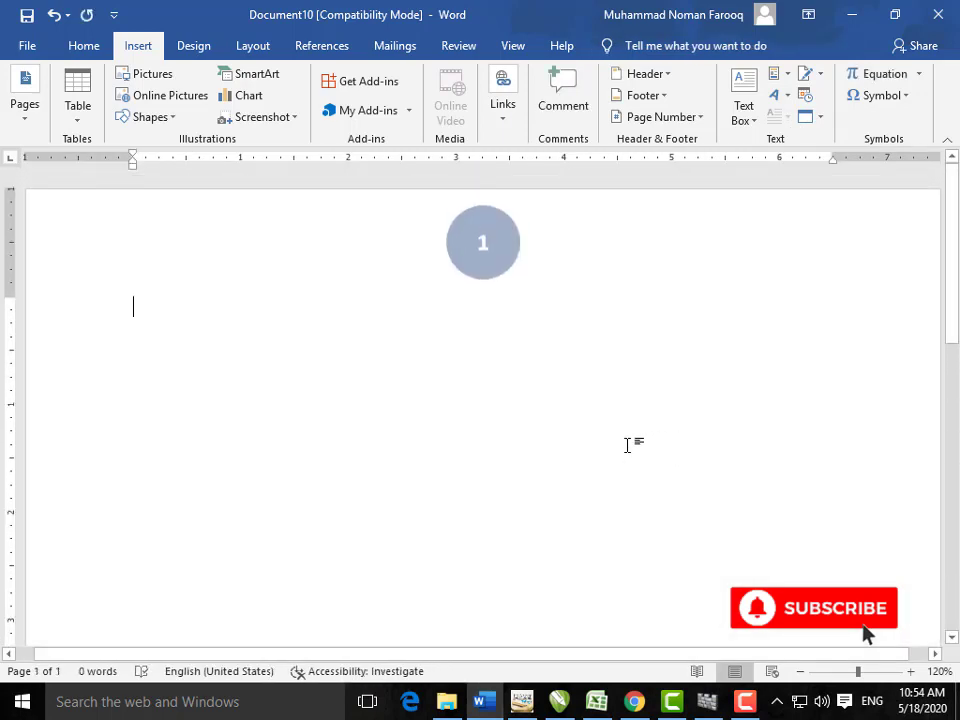
{"action": "type", "text": "=LO"}
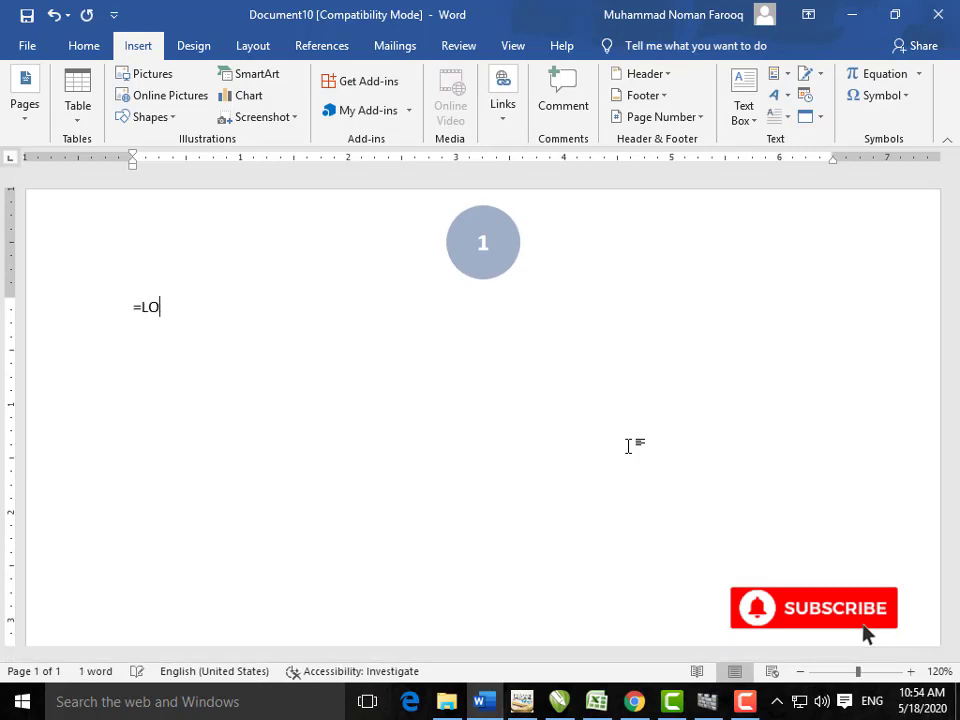
{"action": "type", "text": "REM()"}
{"action": "key", "text": "Return"}
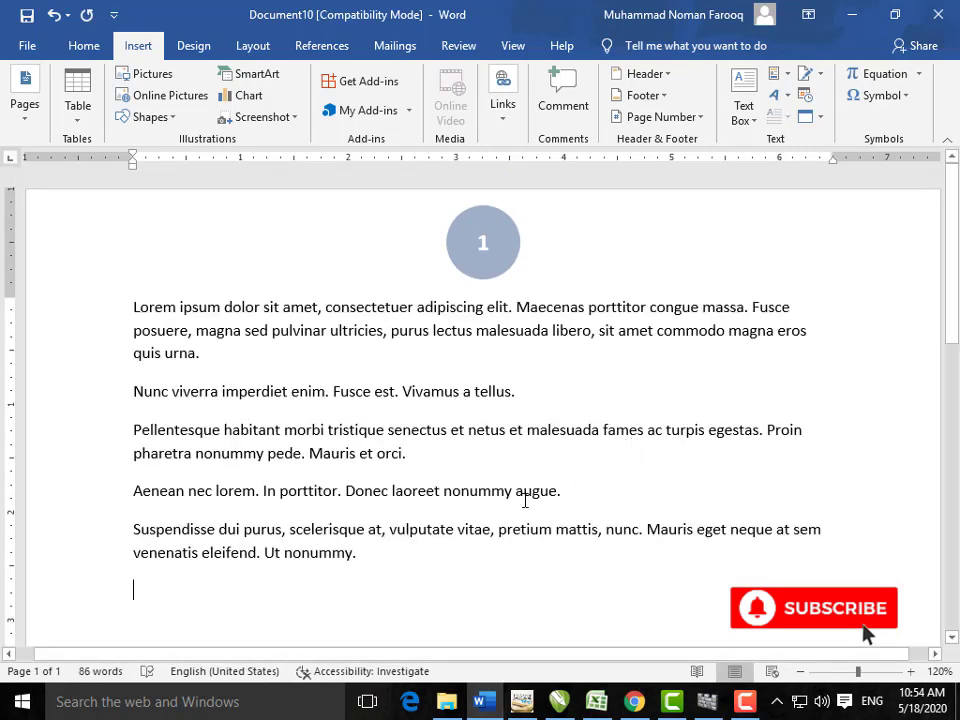
{"action": "left_click_drag", "start_coordinate": [384, 568], "coordinate": [133, 306]}
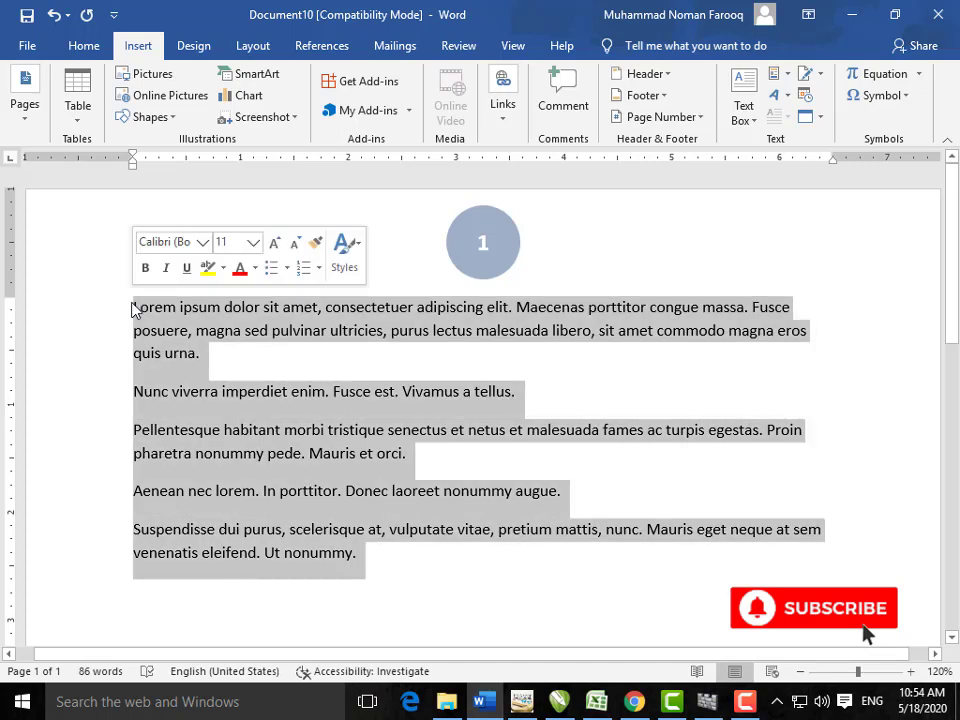
{"action": "left_click", "coordinate": [778, 117]}
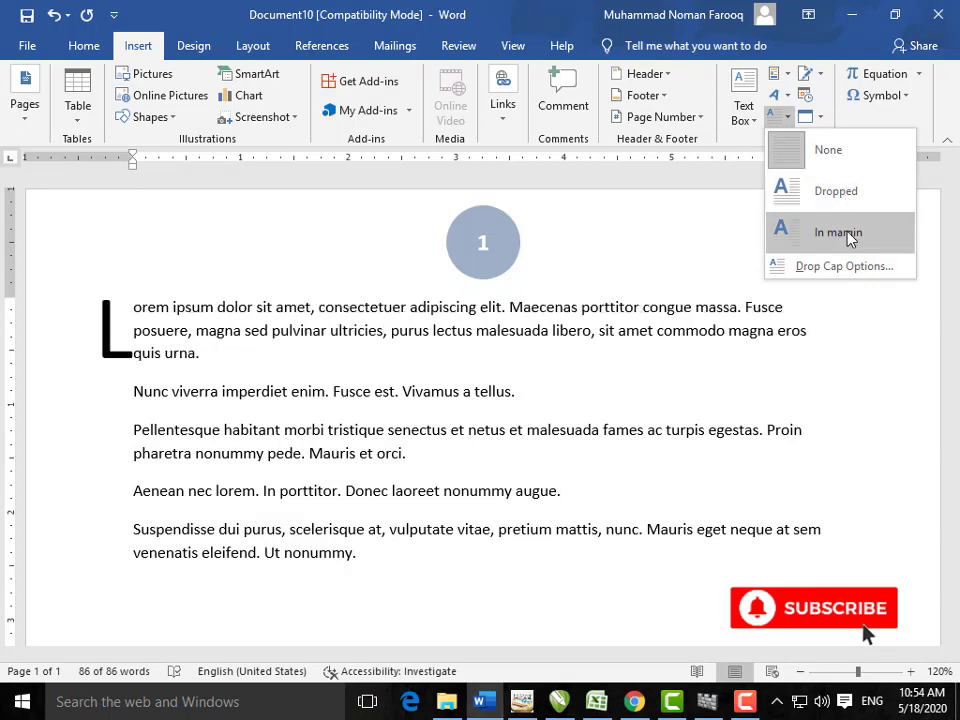
{"action": "left_click", "coordinate": [870, 266]}
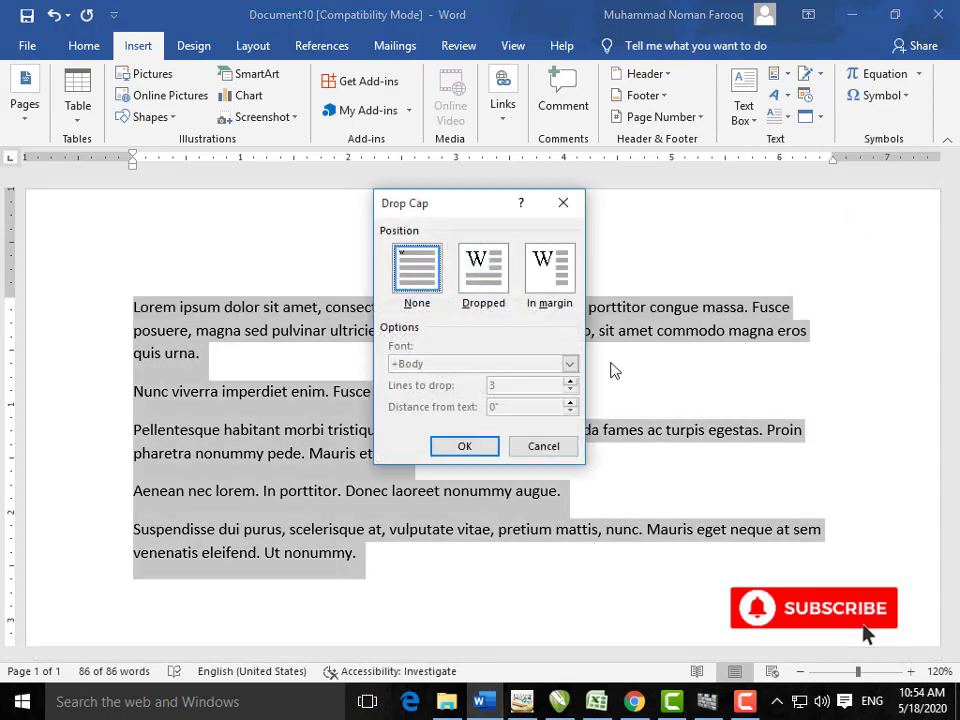
{"action": "left_click", "coordinate": [472, 290]}
{"action": "left_click", "coordinate": [540, 290]}
{"action": "left_click", "coordinate": [492, 290]}
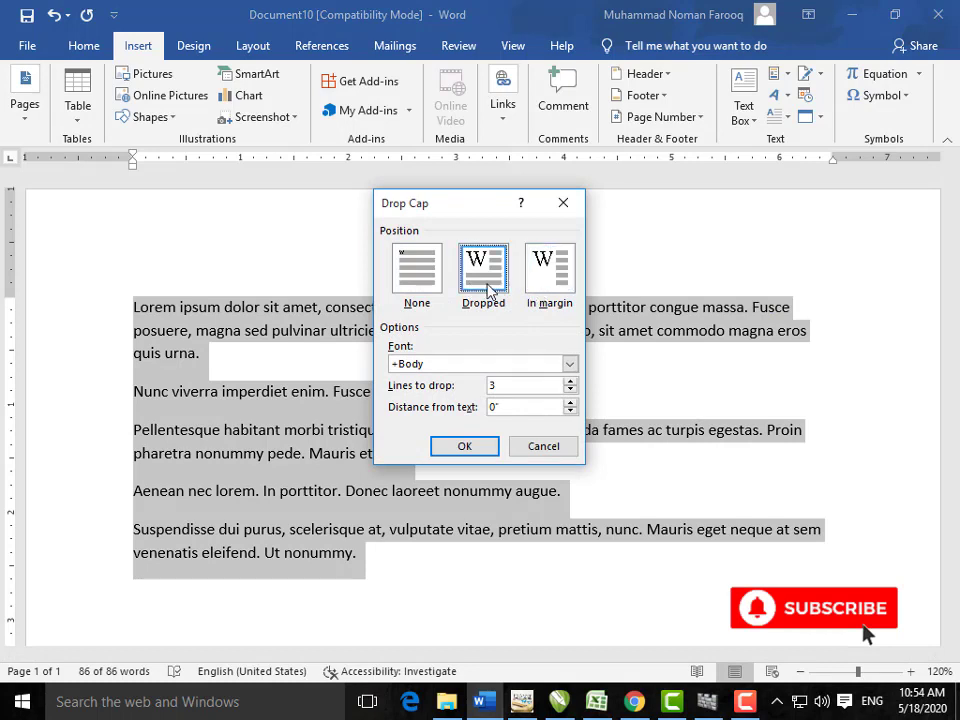
{"action": "left_click", "coordinate": [571, 381]}
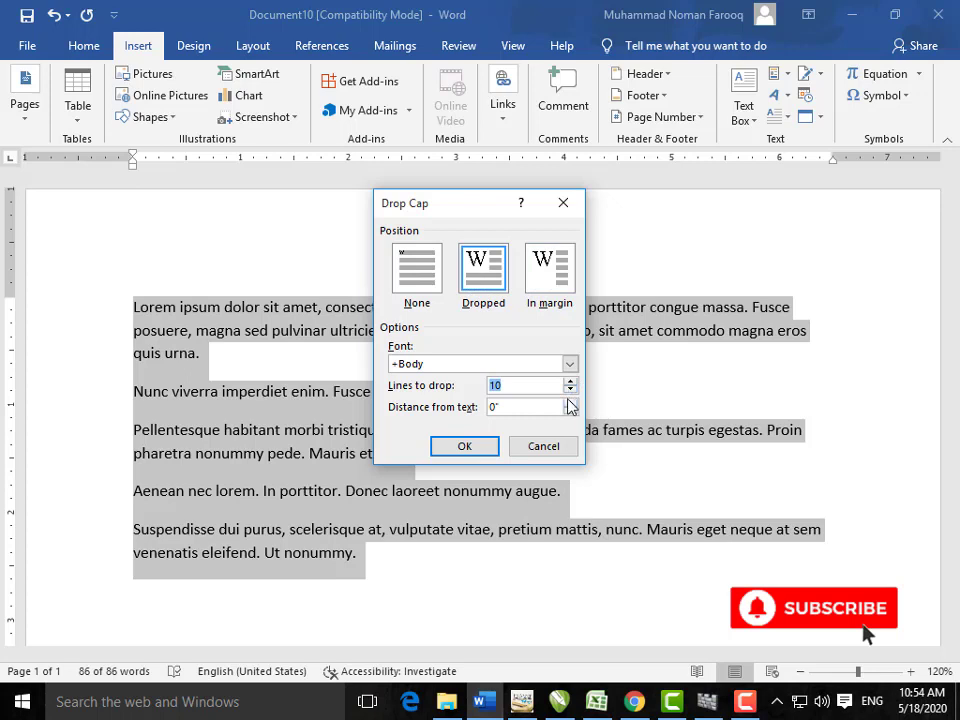
{"action": "left_click", "coordinate": [570, 407]}
{"action": "left_click", "coordinate": [542, 447]}
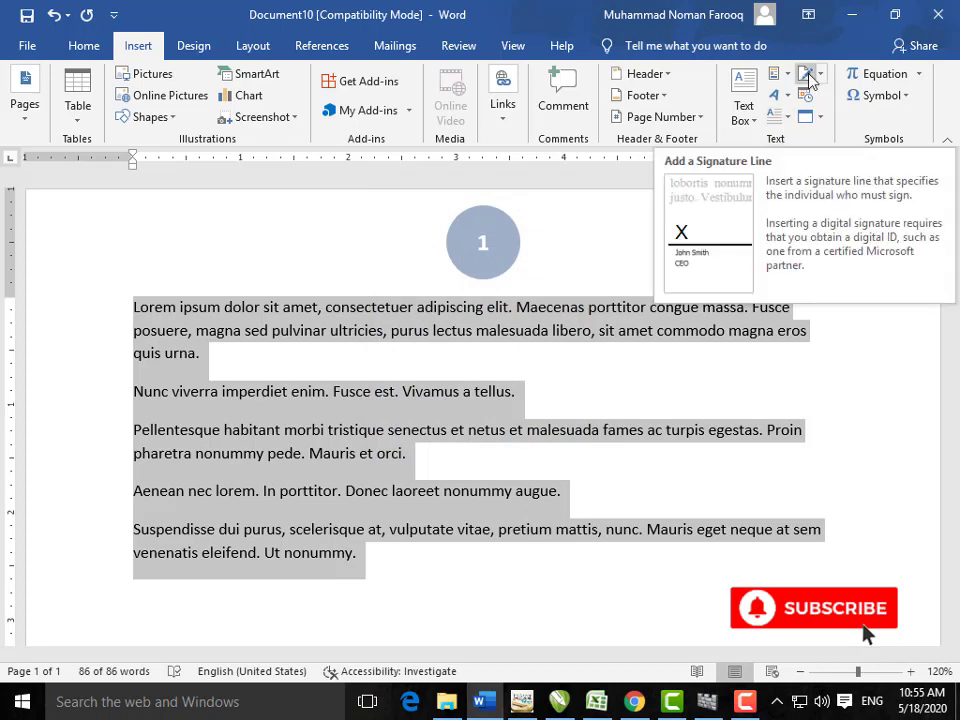
Step: Insert a signature line titled CEO and move it below the last lorem ipsum paragraph
{"action": "left_click", "coordinate": [424, 583]}
{"action": "scroll", "coordinate": [432, 567], "scroll_direction": "down", "scroll_amount": 3}
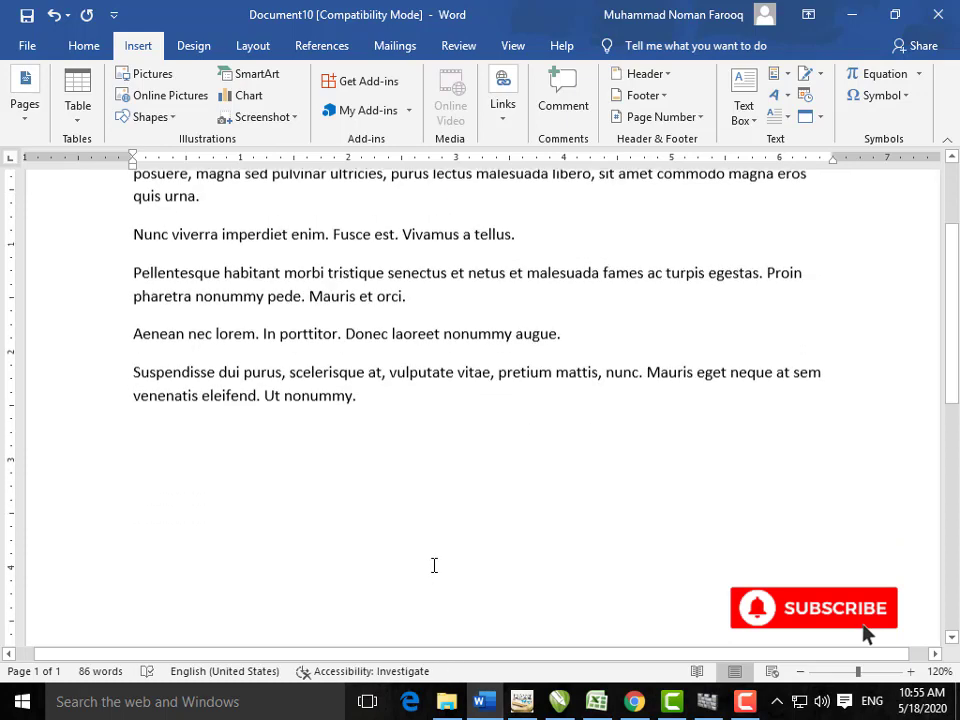
{"action": "left_click", "coordinate": [804, 74]}
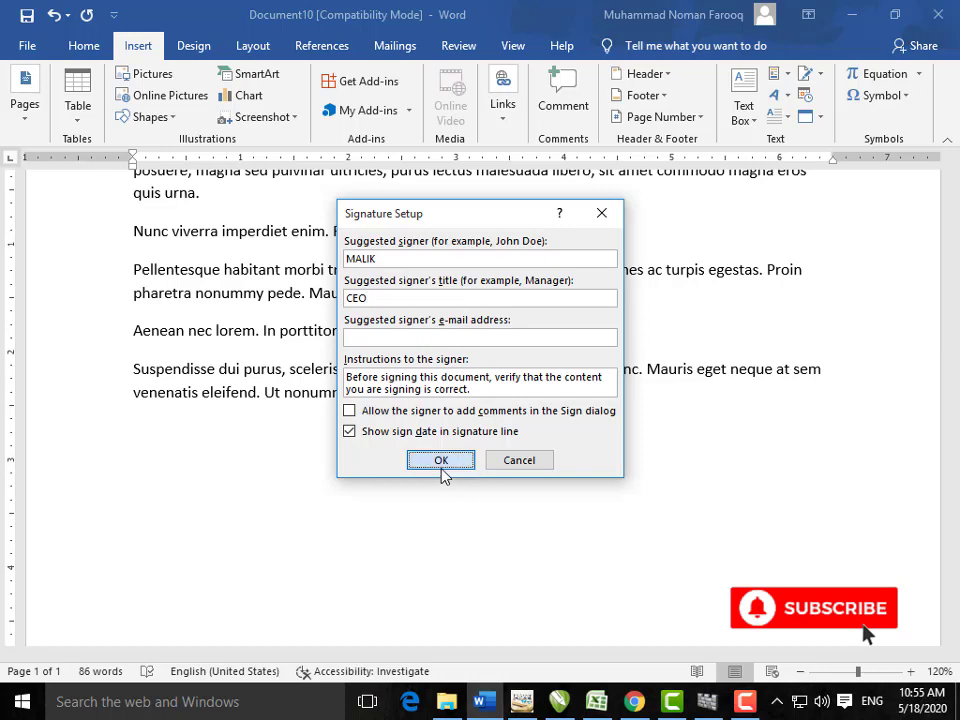
{"action": "left_click", "coordinate": [442, 463]}
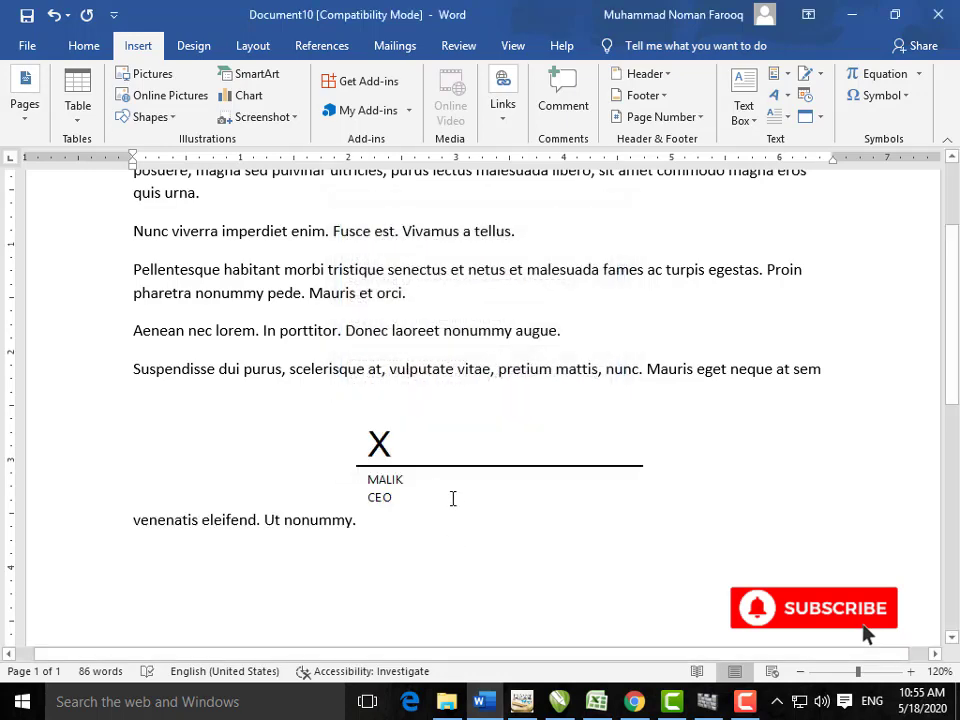
{"action": "left_click", "coordinate": [451, 446]}
{"action": "left_click_drag", "start_coordinate": [451, 393], "coordinate": [452, 571]}
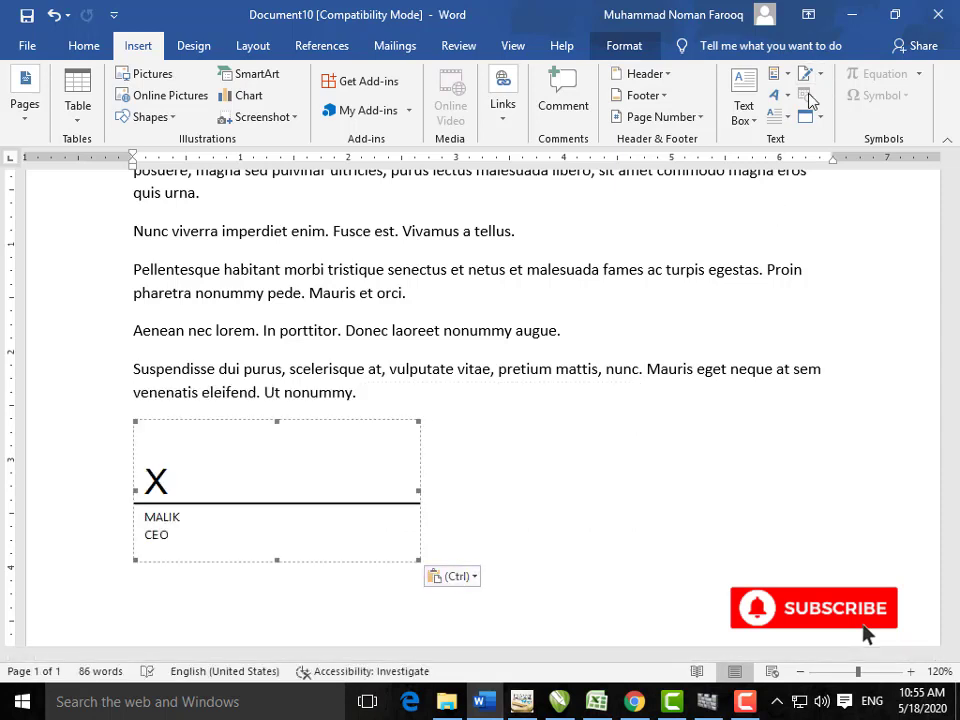
{"action": "left_click", "coordinate": [664, 448]}
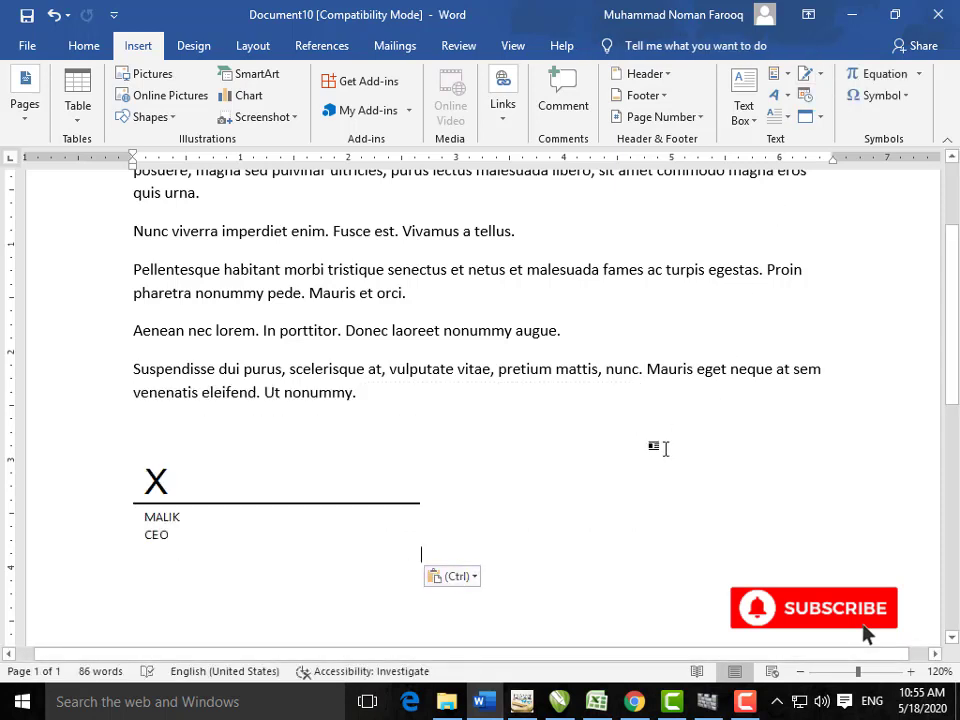
Step: Check Date & Time and Object without inserting, then show the built-in equation gallery
{"action": "left_click", "coordinate": [806, 104]}
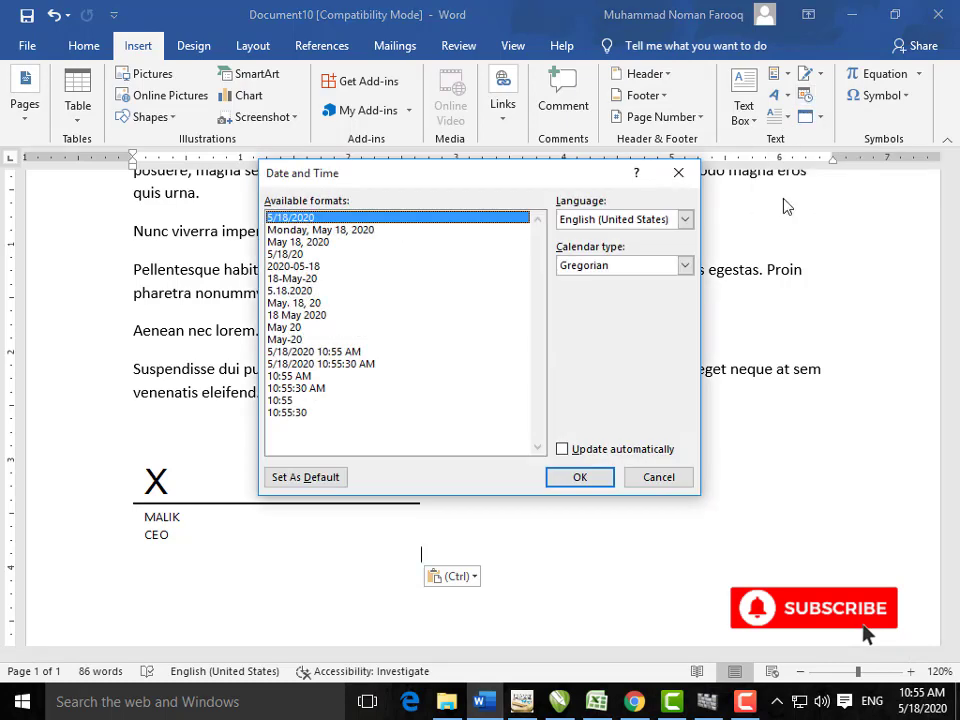
{"action": "left_click", "coordinate": [650, 479]}
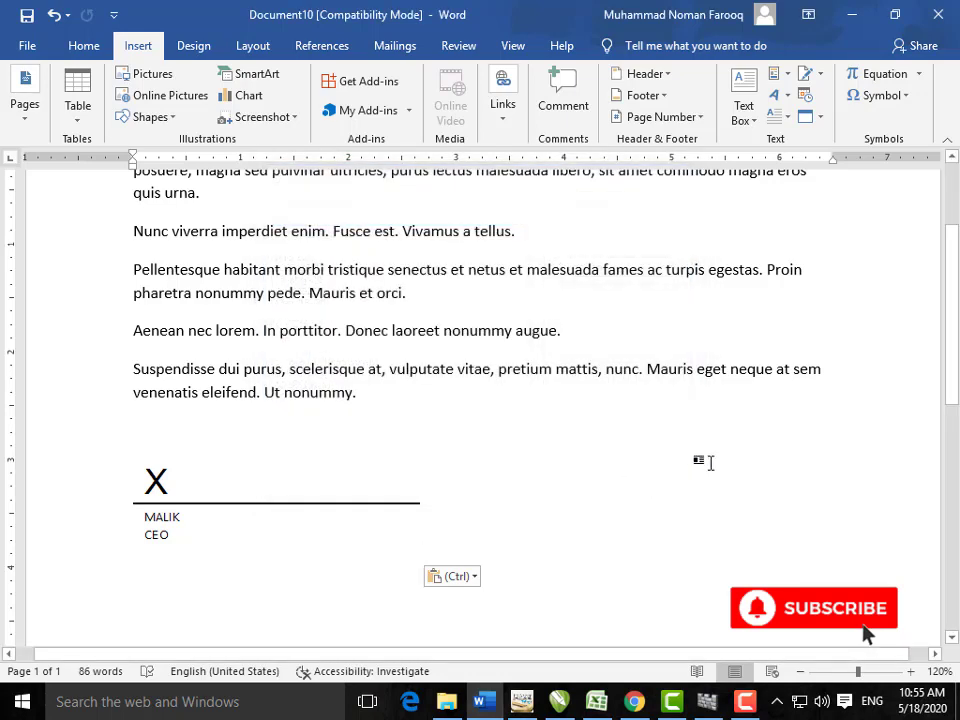
{"action": "left_click", "coordinate": [820, 120]}
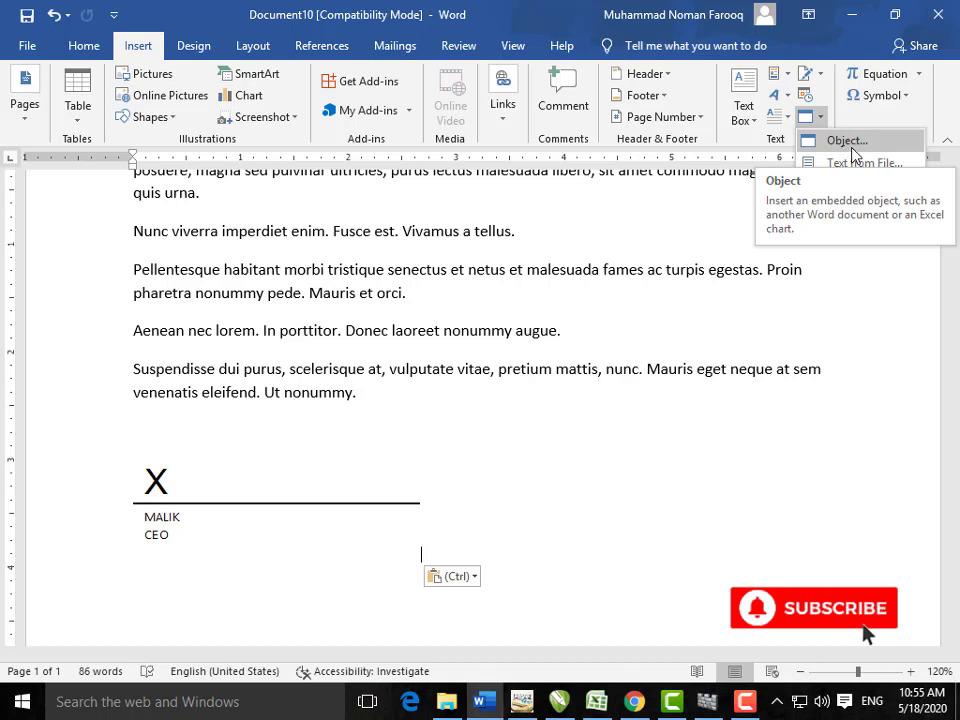
{"action": "left_click", "coordinate": [919, 75]}
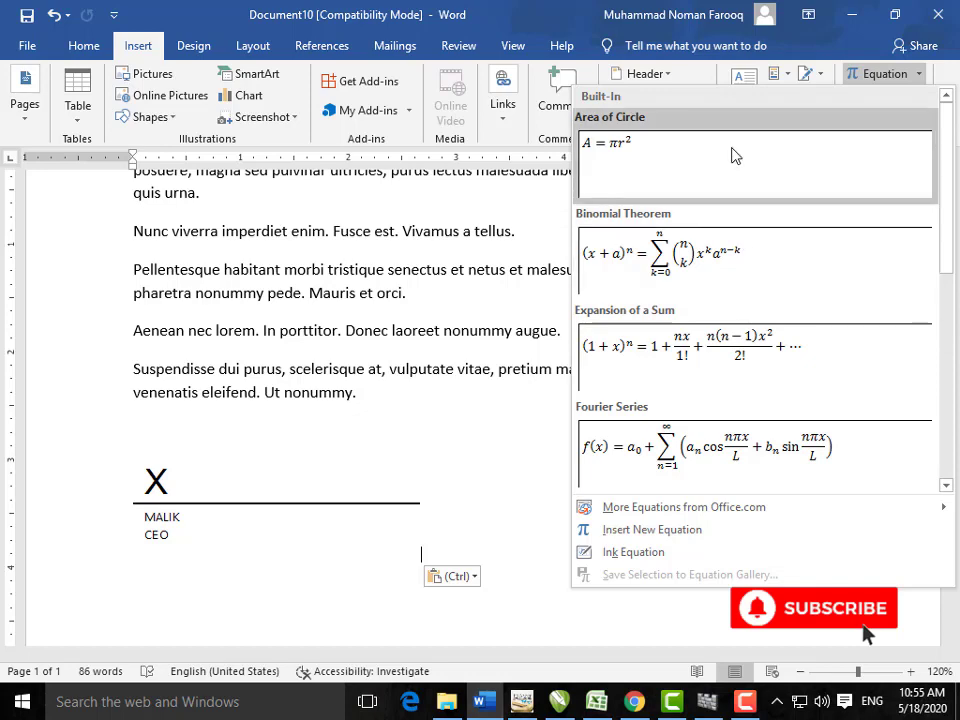
Step: Close the equation gallery and place the caret in the blank area below the signature
{"action": "left_click", "coordinate": [514, 486]}
{"action": "scroll", "coordinate": [527, 493], "scroll_direction": "down", "scroll_amount": 1}
{"action": "scroll", "coordinate": [515, 493], "scroll_direction": "down", "scroll_amount": 3}
{"action": "double_click", "coordinate": [326, 470]}
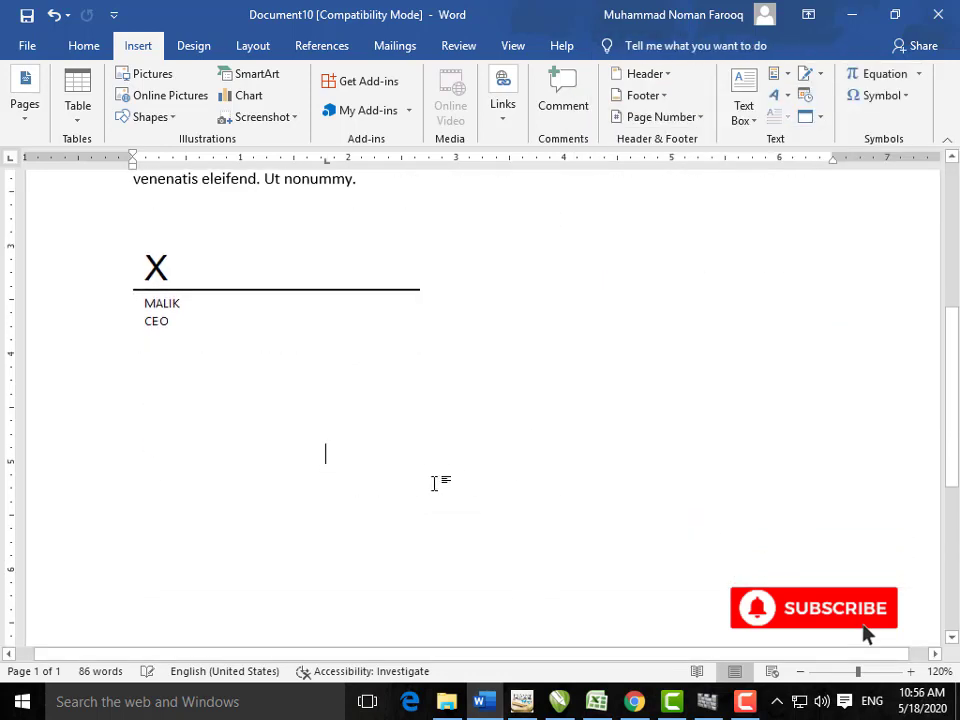
{"action": "scroll", "coordinate": [445, 485], "scroll_direction": "down", "scroll_amount": 3}
{"action": "scroll", "coordinate": [465, 484], "scroll_direction": "up", "scroll_amount": 3}
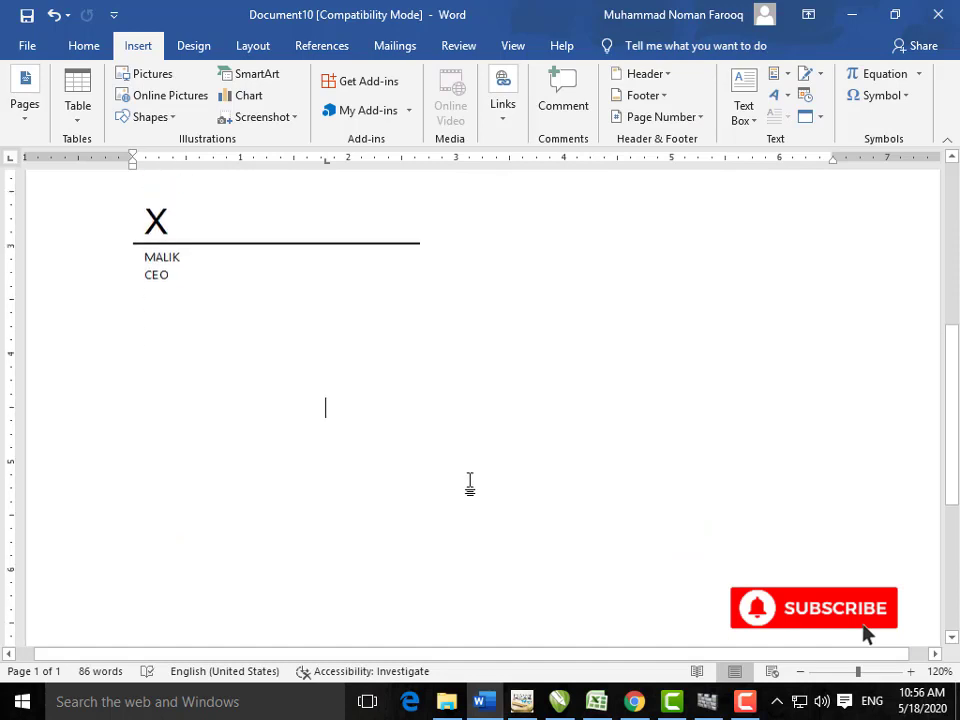
Step: Start an Ink Equation, write and erase an x, then cancel without inserting it
{"action": "left_click", "coordinate": [921, 79]}
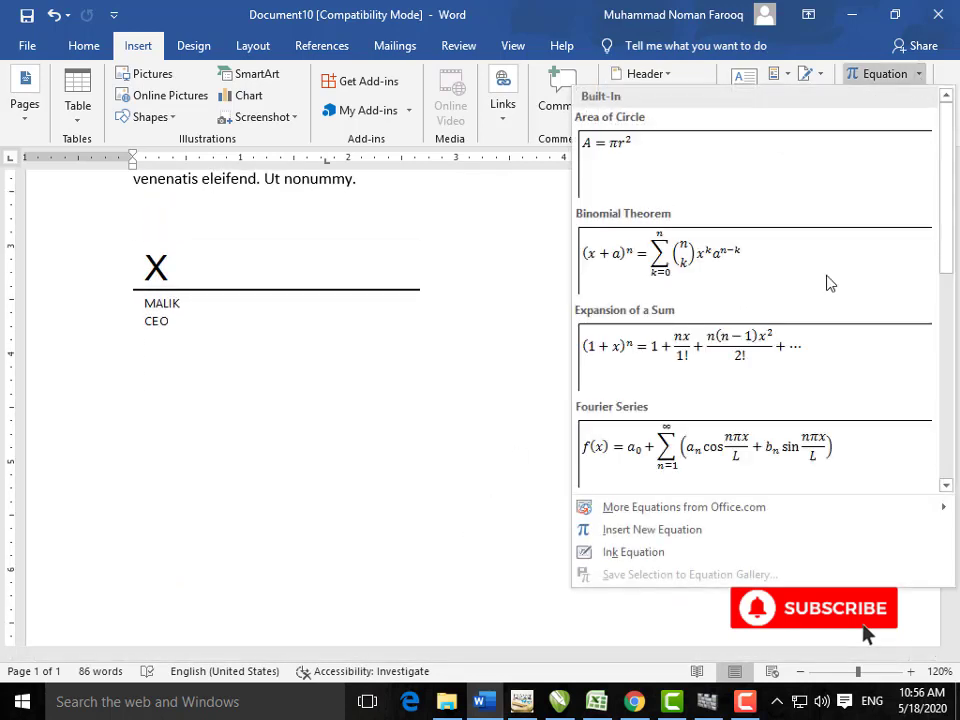
{"action": "left_click", "coordinate": [725, 552]}
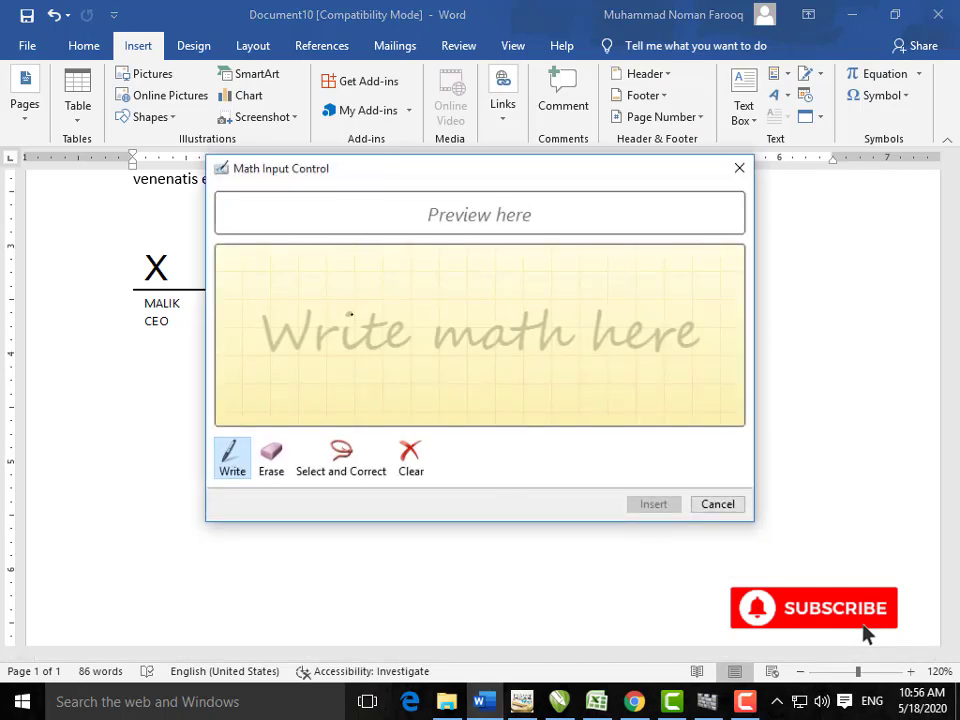
{"action": "left_click_drag", "start_coordinate": [350, 314], "coordinate": [366, 310]}
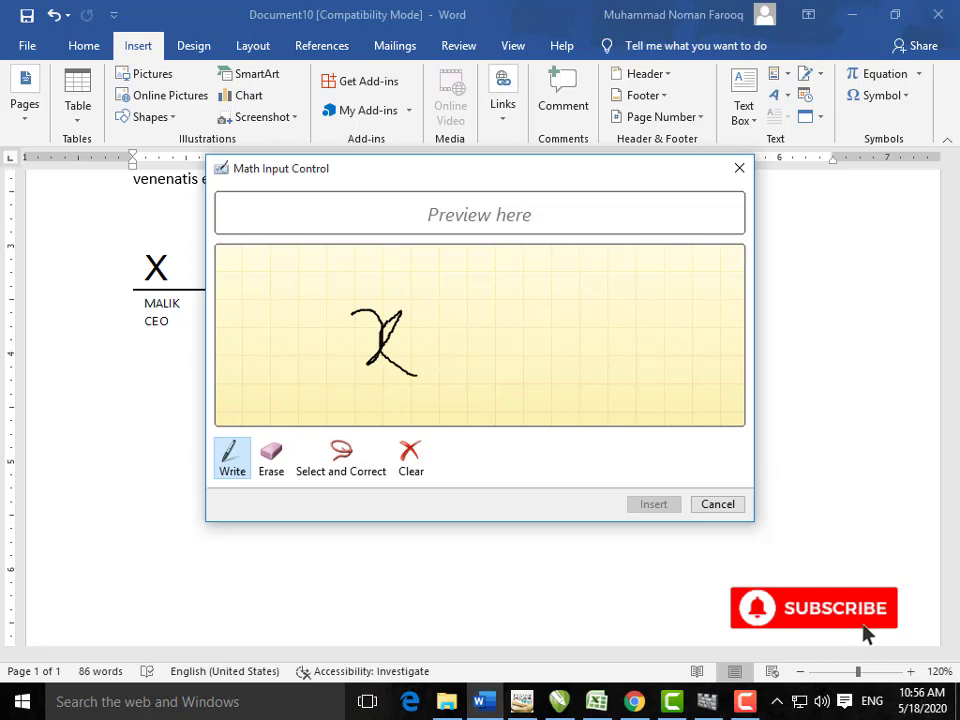
{"action": "left_click", "coordinate": [271, 455]}
{"action": "left_click_drag", "start_coordinate": [375, 381], "coordinate": [392, 321]}
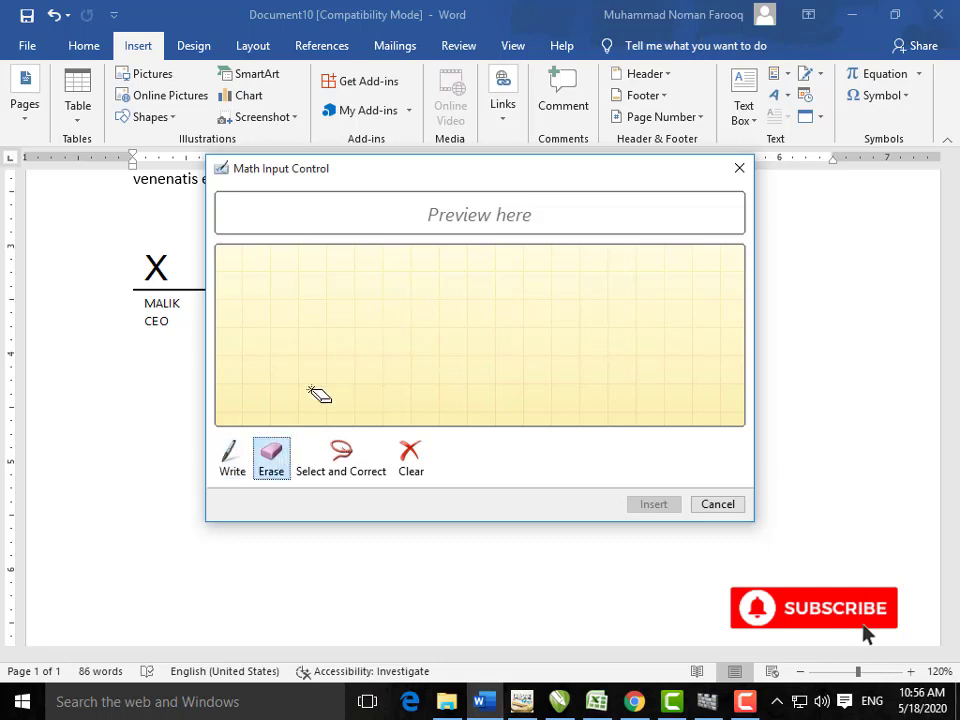
{"action": "left_click", "coordinate": [236, 455]}
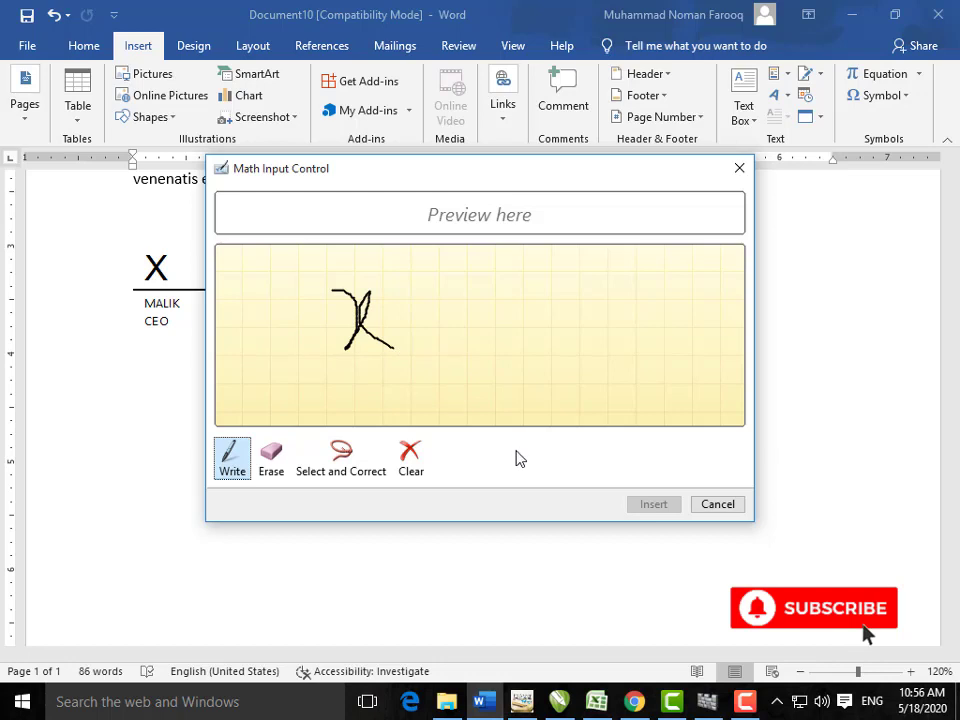
{"action": "left_click", "coordinate": [346, 471]}
{"action": "left_click", "coordinate": [362, 335]}
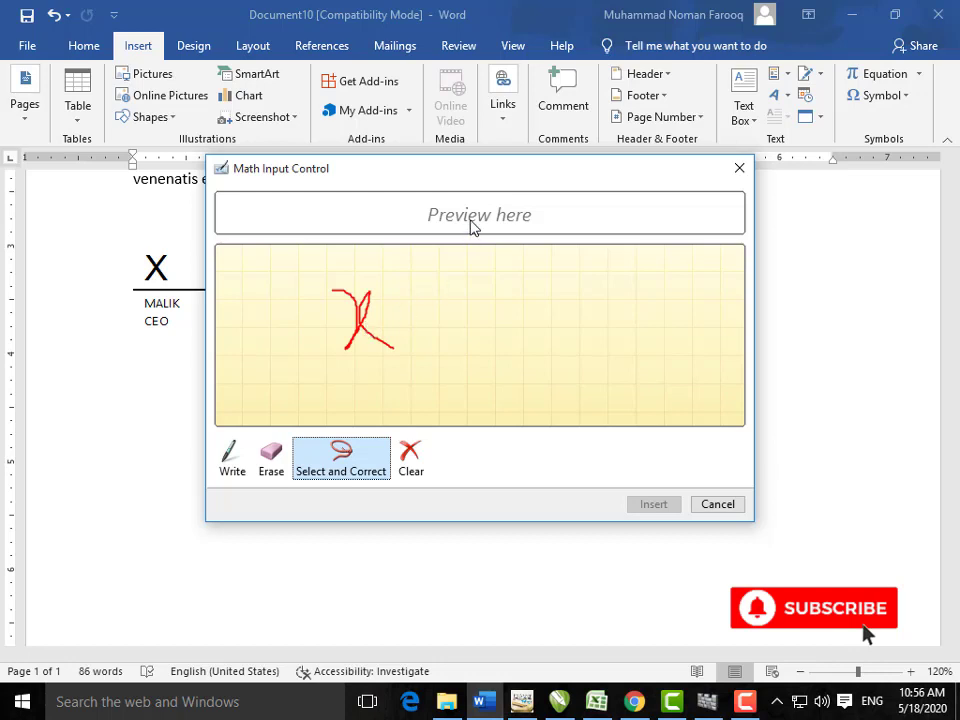
{"action": "left_click", "coordinate": [712, 504]}
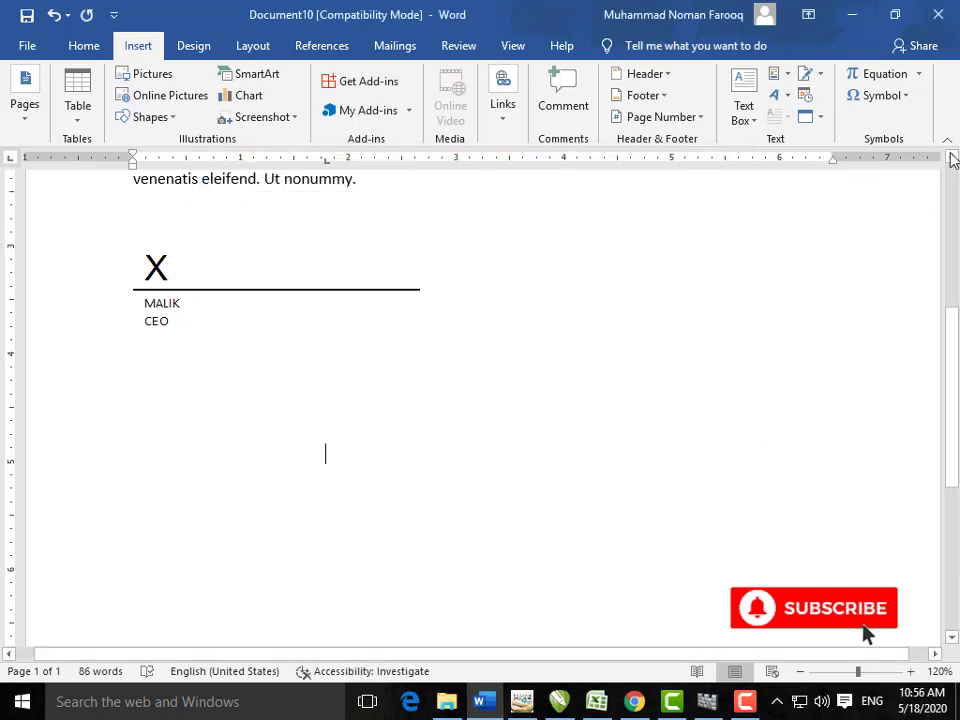
Step: Handwrite an x with Ink Equation and insert it below the signature block
{"action": "left_click", "coordinate": [919, 75]}
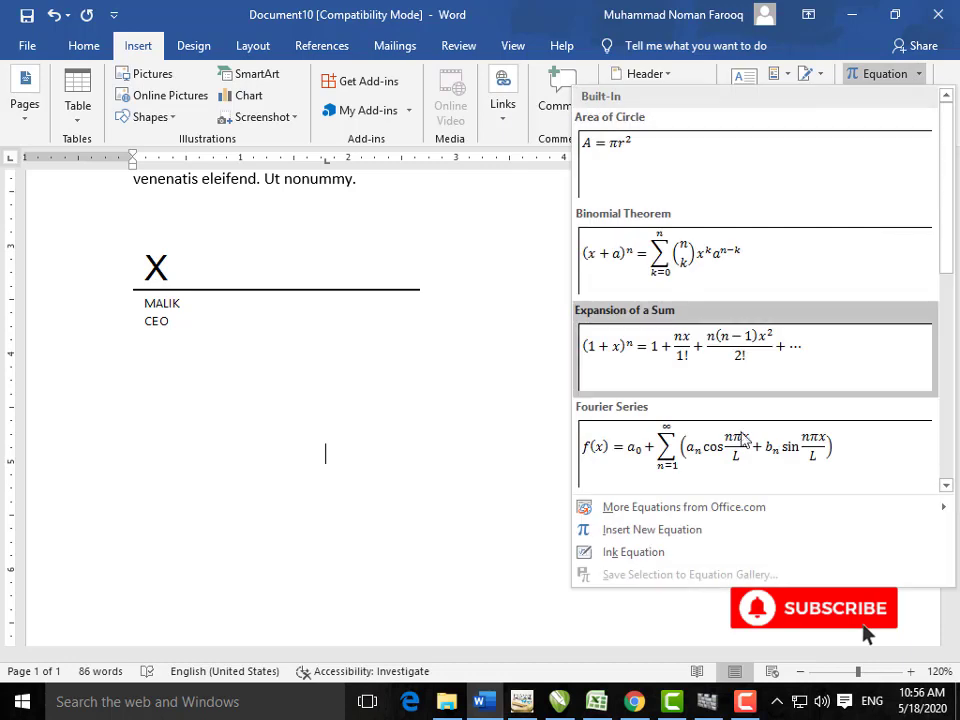
{"action": "left_click", "coordinate": [669, 553]}
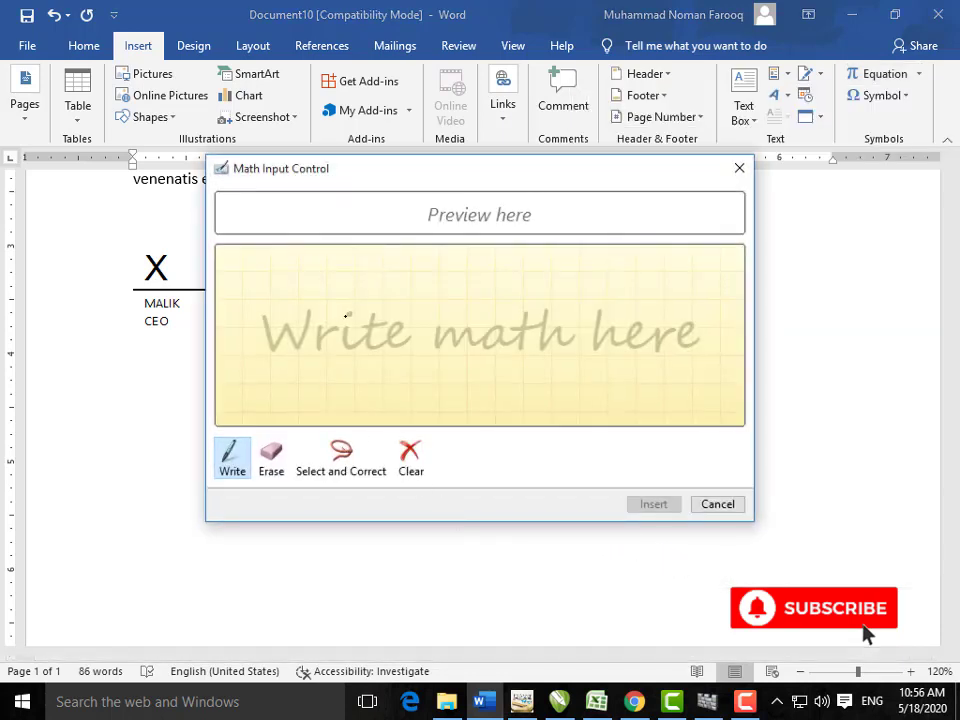
{"action": "left_click_drag", "start_coordinate": [354, 293], "coordinate": [373, 298]}
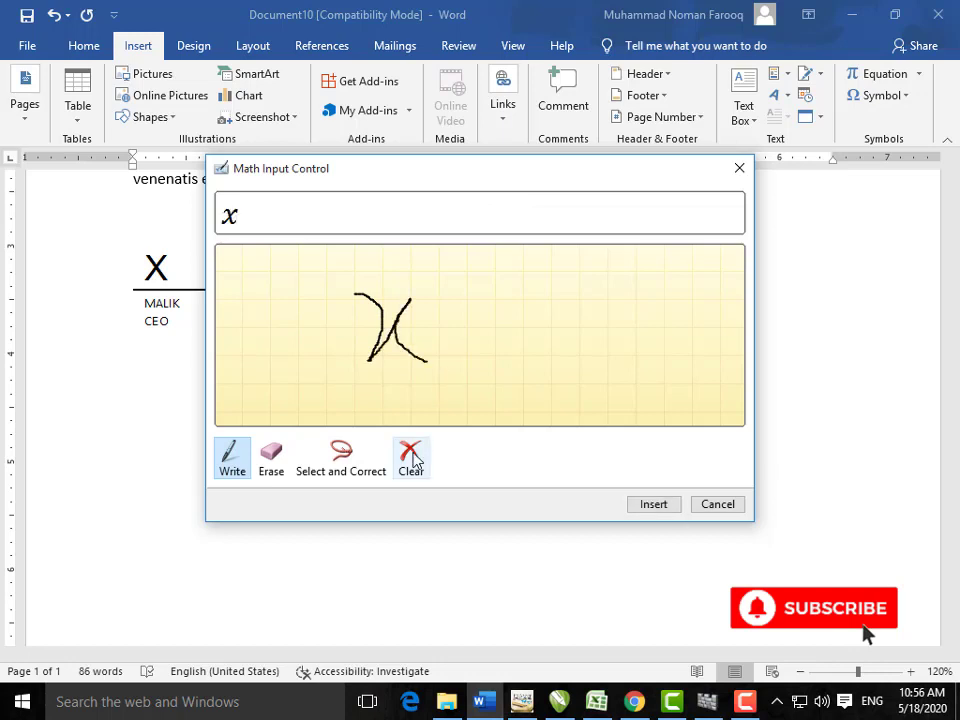
{"action": "left_click", "coordinate": [361, 476]}
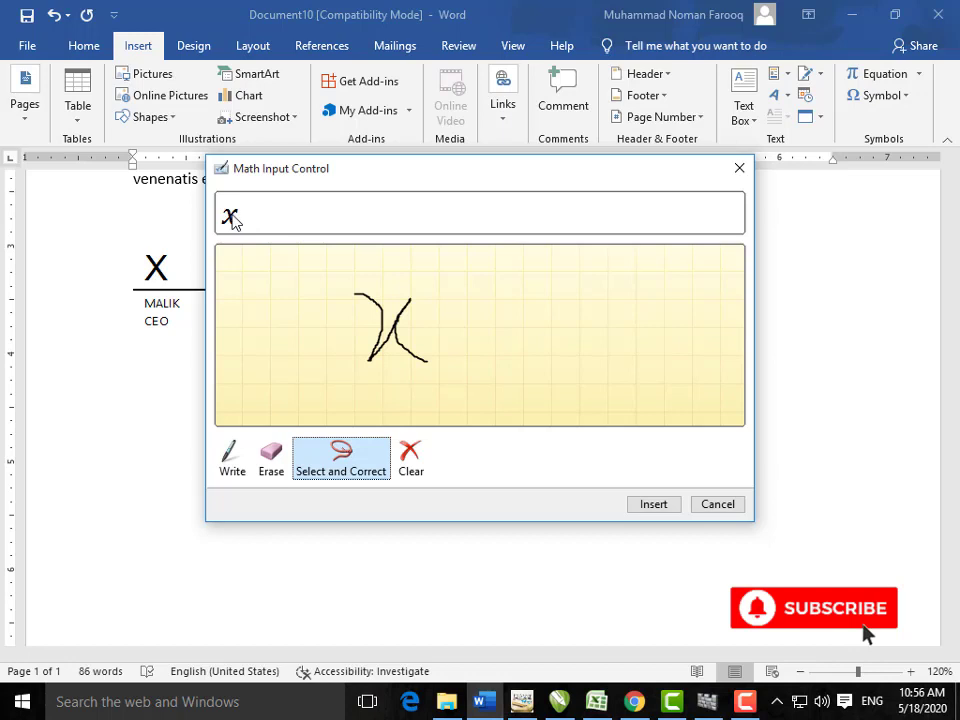
{"action": "left_click", "coordinate": [645, 509]}
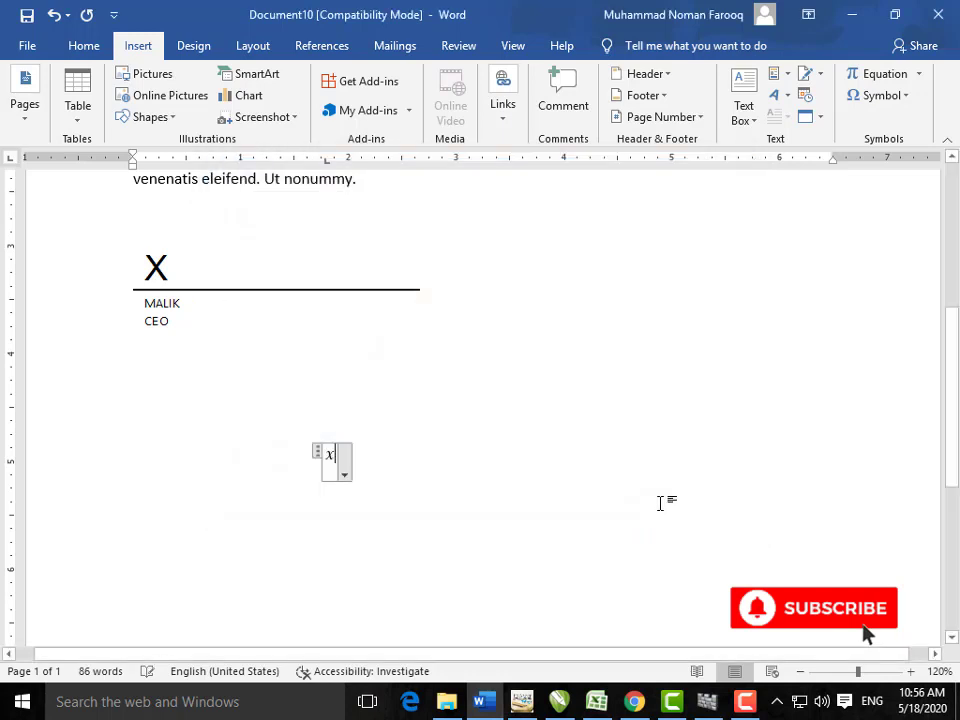
Step: Select the inserted x equation and delete it
{"action": "left_click", "coordinate": [317, 450]}
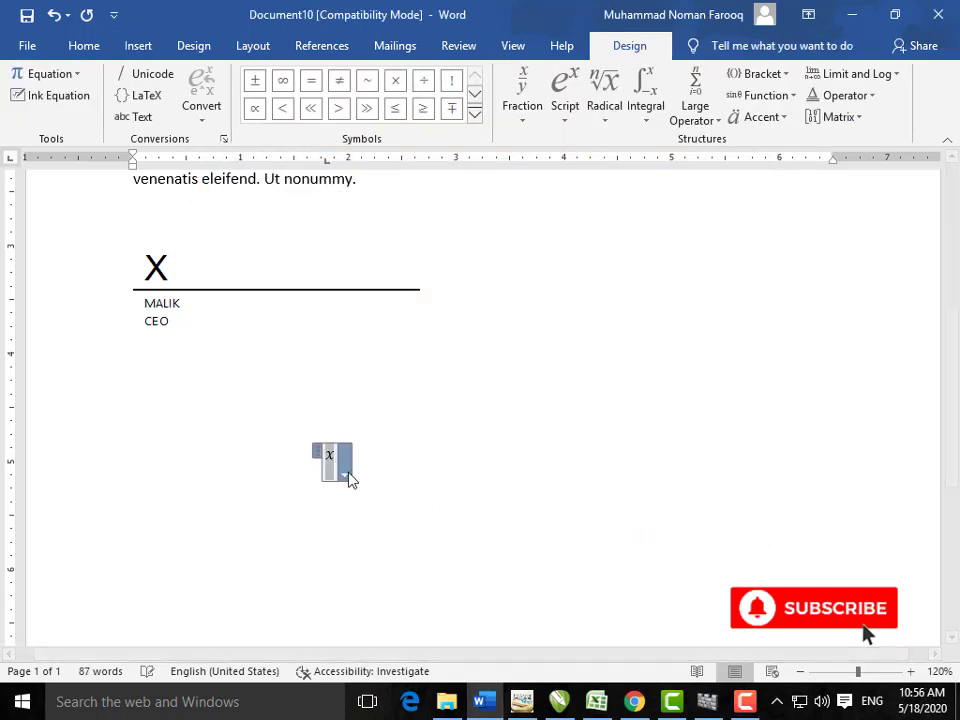
{"action": "key", "text": "Delete"}
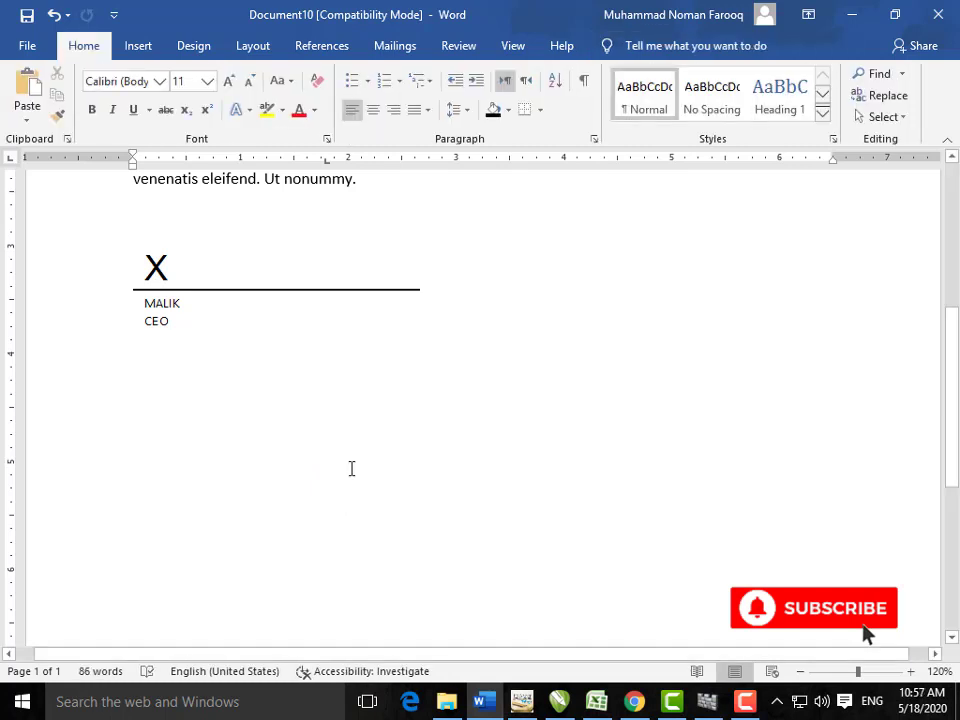
{"action": "left_click", "coordinate": [141, 48]}
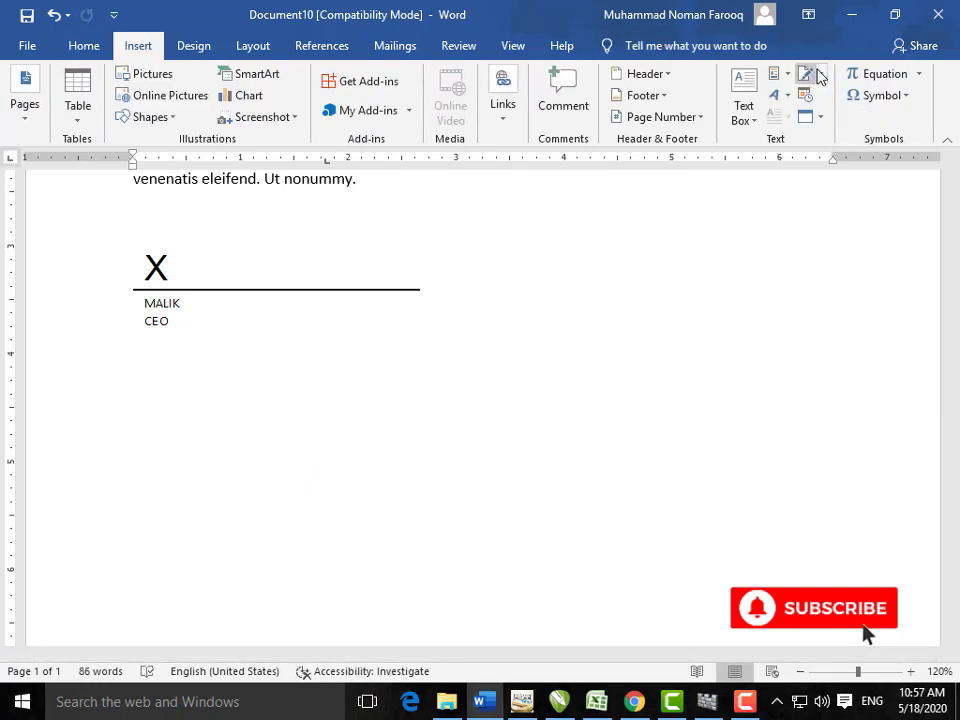
Step: Open More Symbols from the Symbol list and close the dialog without inserting anything
{"action": "left_click", "coordinate": [905, 97]}
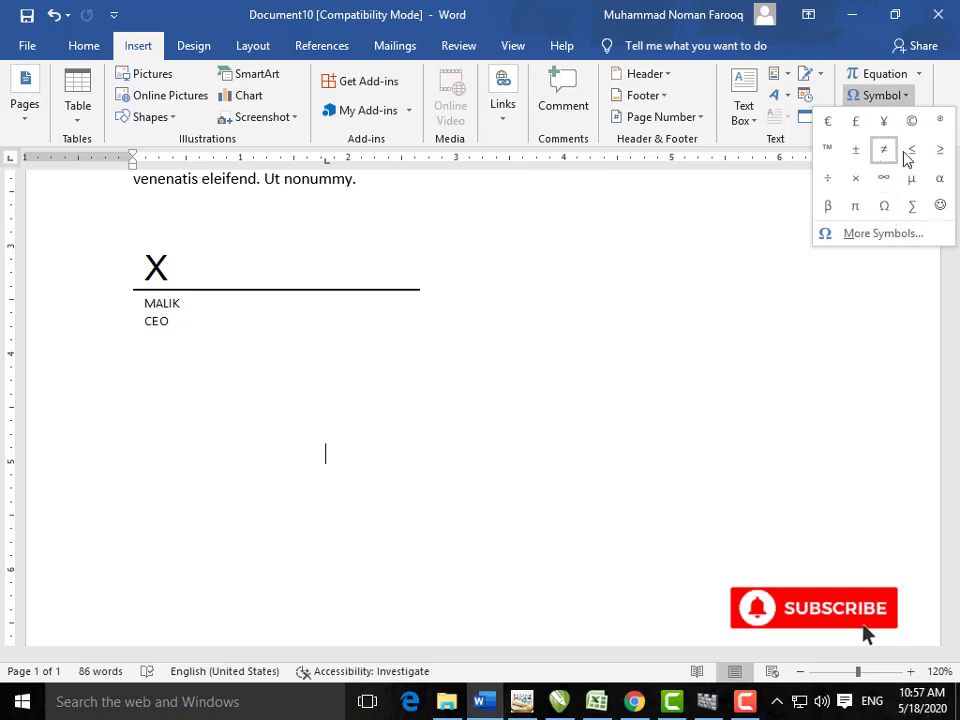
{"action": "left_click", "coordinate": [884, 233]}
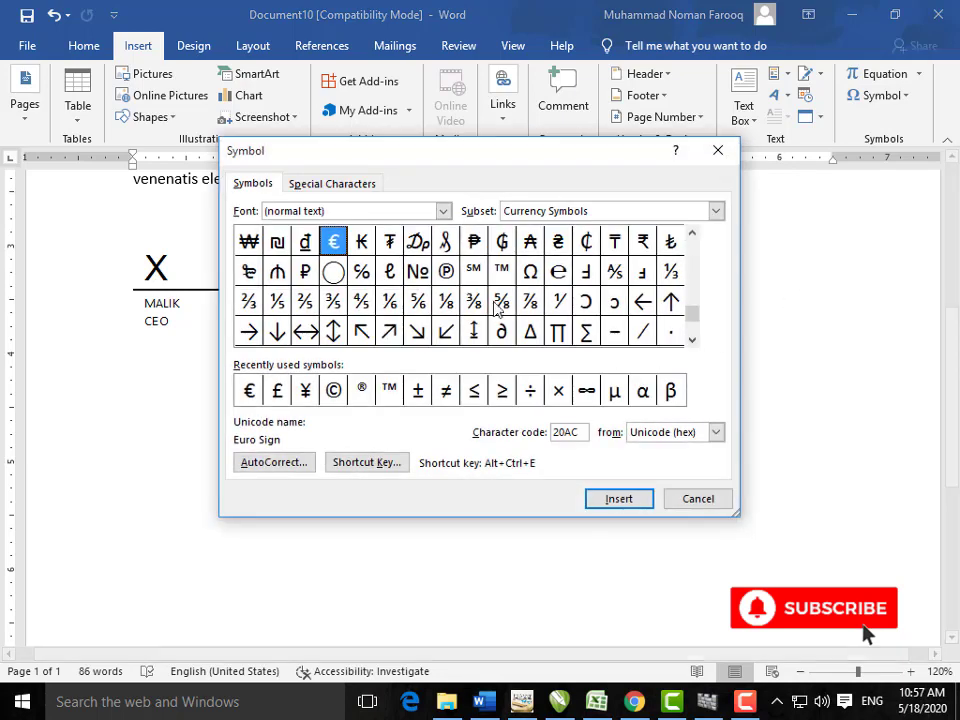
{"action": "left_click", "coordinate": [718, 151]}
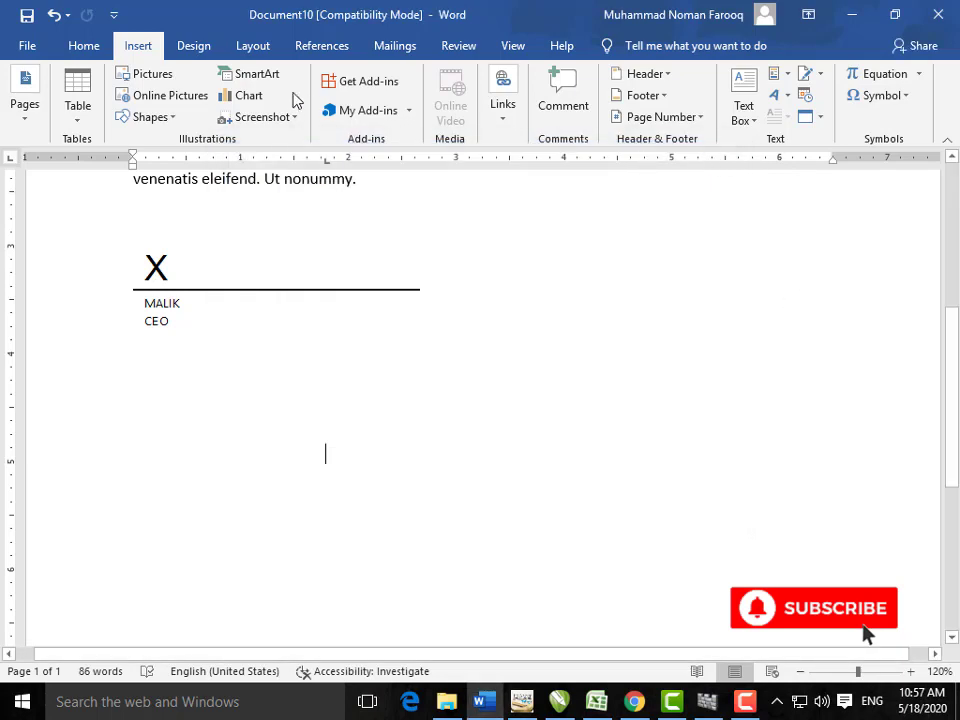
{"action": "left_click", "coordinate": [200, 44]}
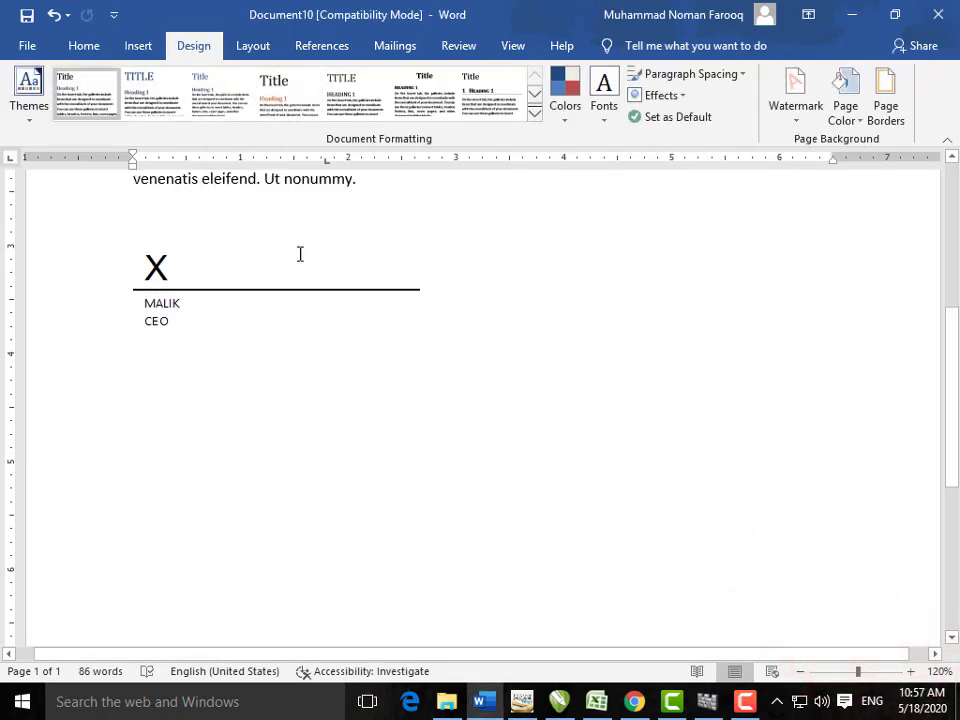
Step: Select the Lorem ipsum paragraphs and preview Design colour schemes without applying one
{"action": "scroll", "coordinate": [291, 241], "scroll_direction": "up", "scroll_amount": 5}
{"action": "left_click_drag", "start_coordinate": [380, 450], "coordinate": [122, 191]}
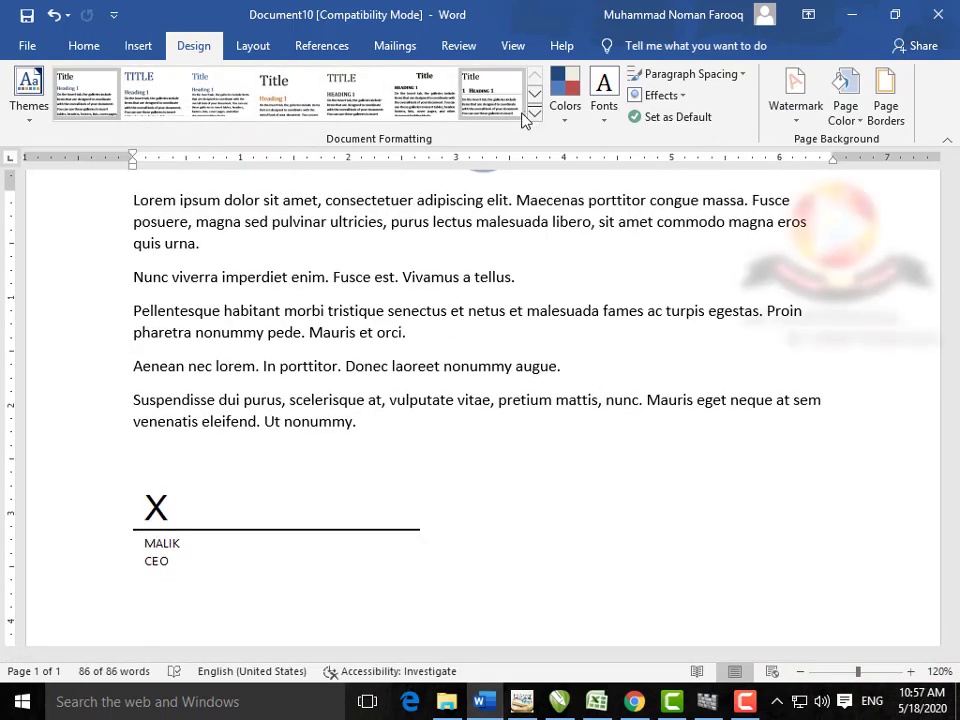
{"action": "left_click", "coordinate": [566, 125]}
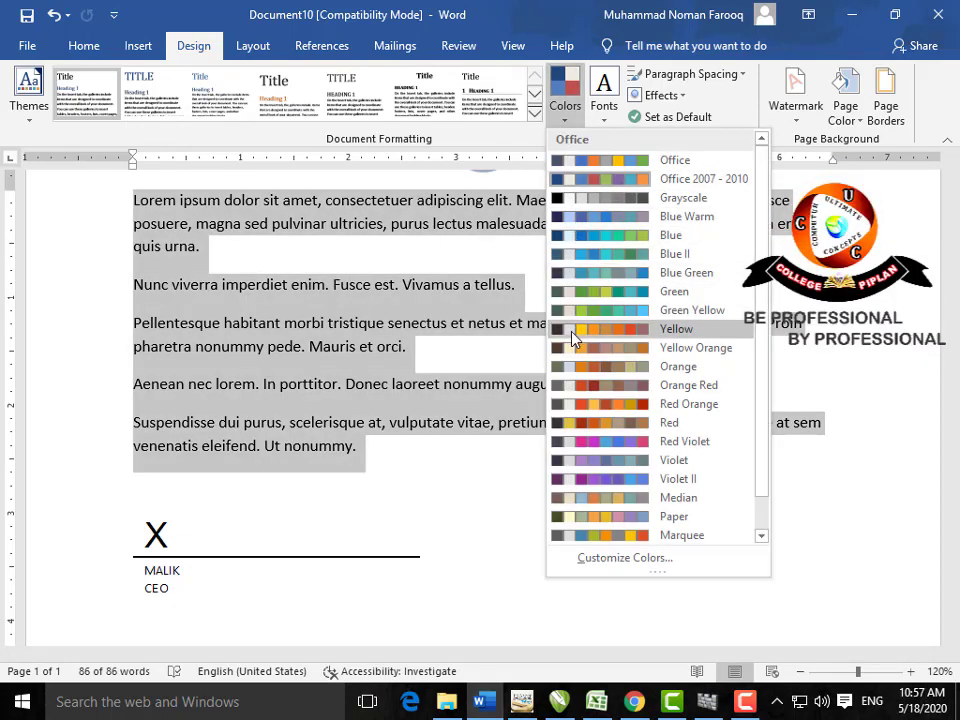
{"action": "left_click", "coordinate": [512, 493]}
{"action": "left_click", "coordinate": [513, 496]}
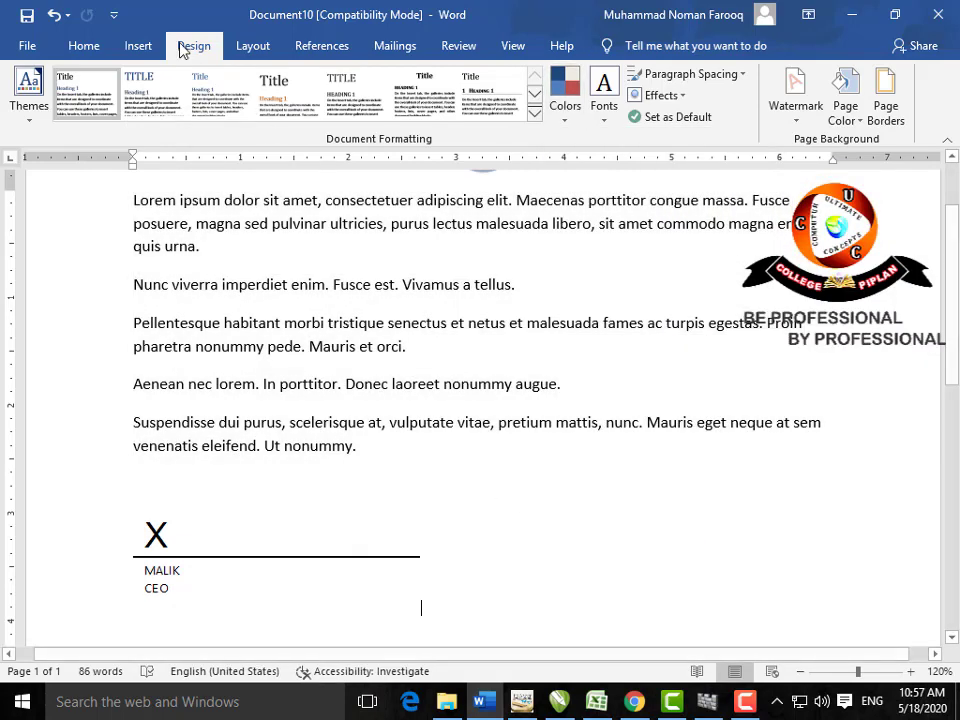
Step: Draw a rectangle square to the right of the CEO signature line
{"action": "left_click", "coordinate": [138, 45]}
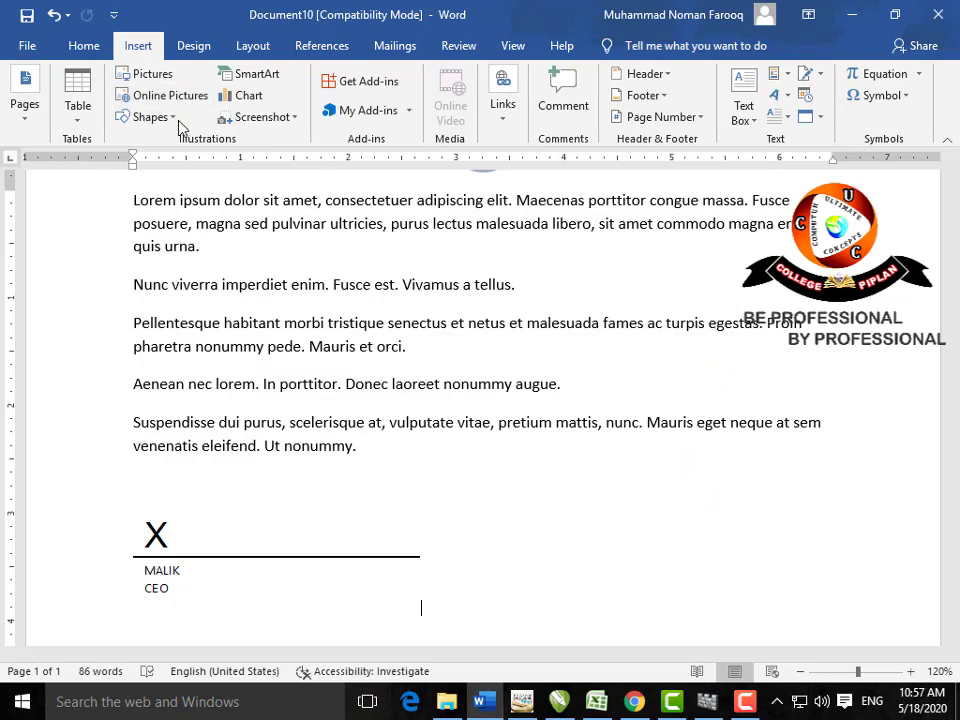
{"action": "left_click", "coordinate": [160, 117]}
{"action": "left_click", "coordinate": [197, 160]}
{"action": "left_click_drag", "start_coordinate": [476, 461], "coordinate": [597, 572]}
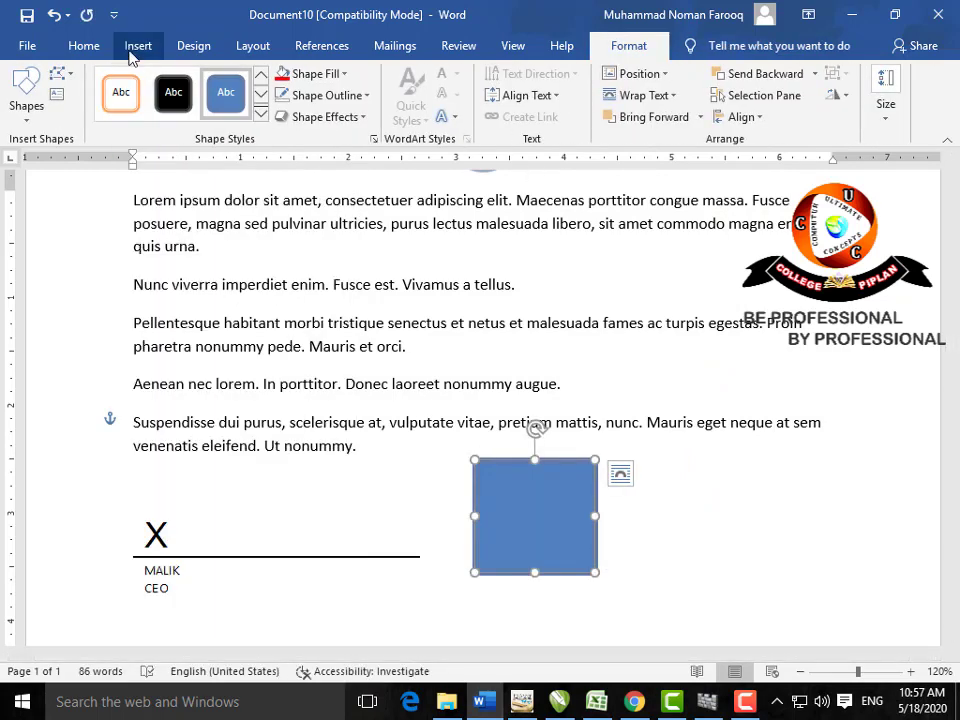
Step: Preview Design Colors, Fonts and Paragraph Spacing presets without applying any
{"action": "left_click", "coordinate": [193, 45]}
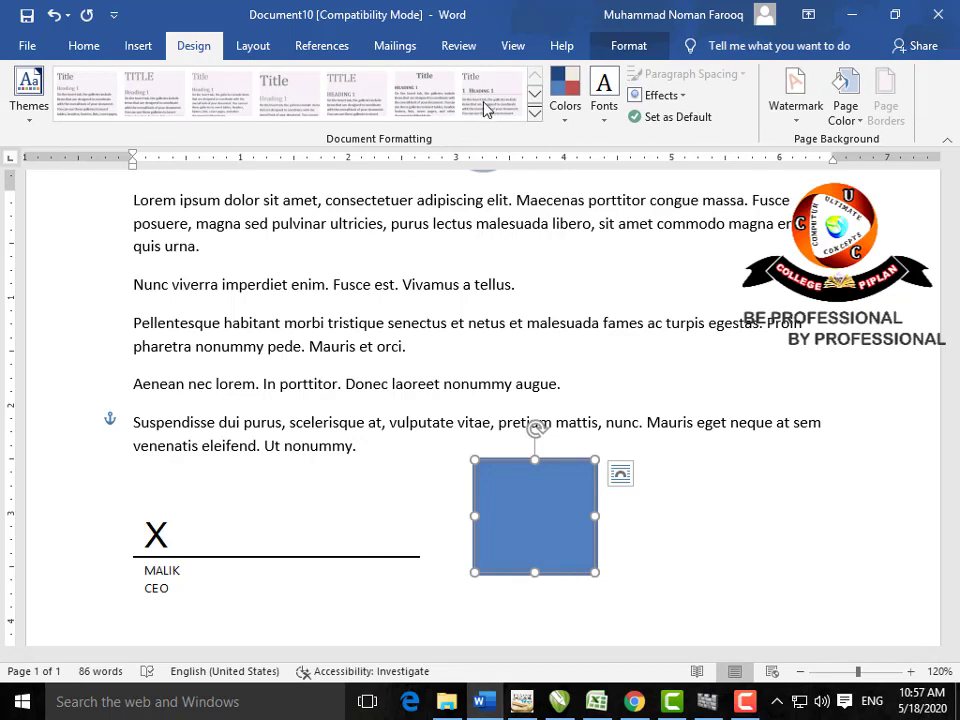
{"action": "left_click", "coordinate": [563, 257]}
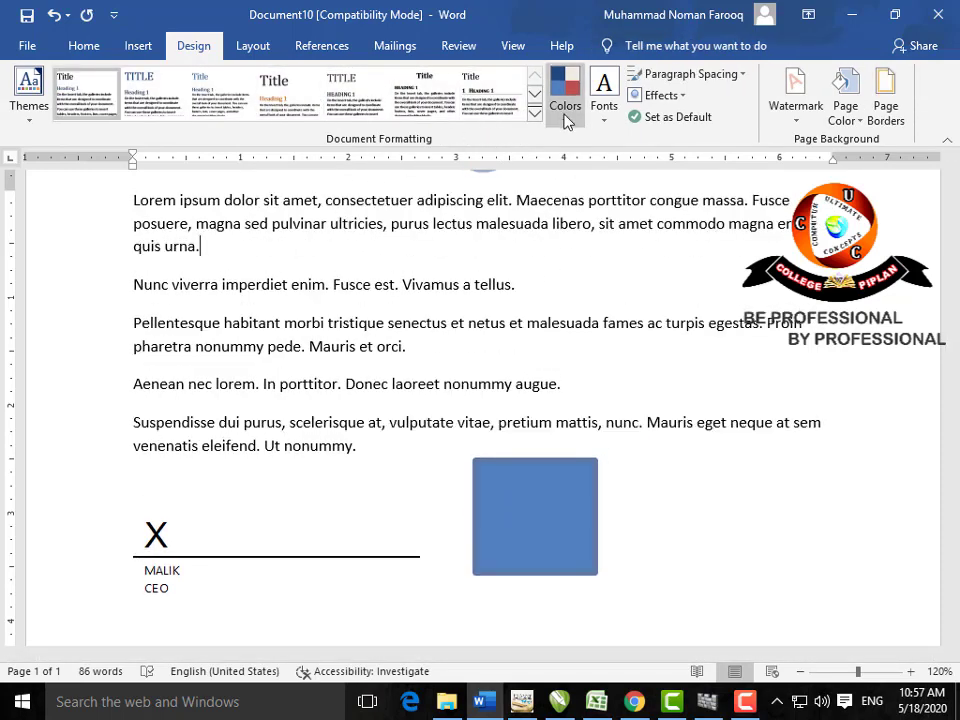
{"action": "left_click", "coordinate": [565, 108]}
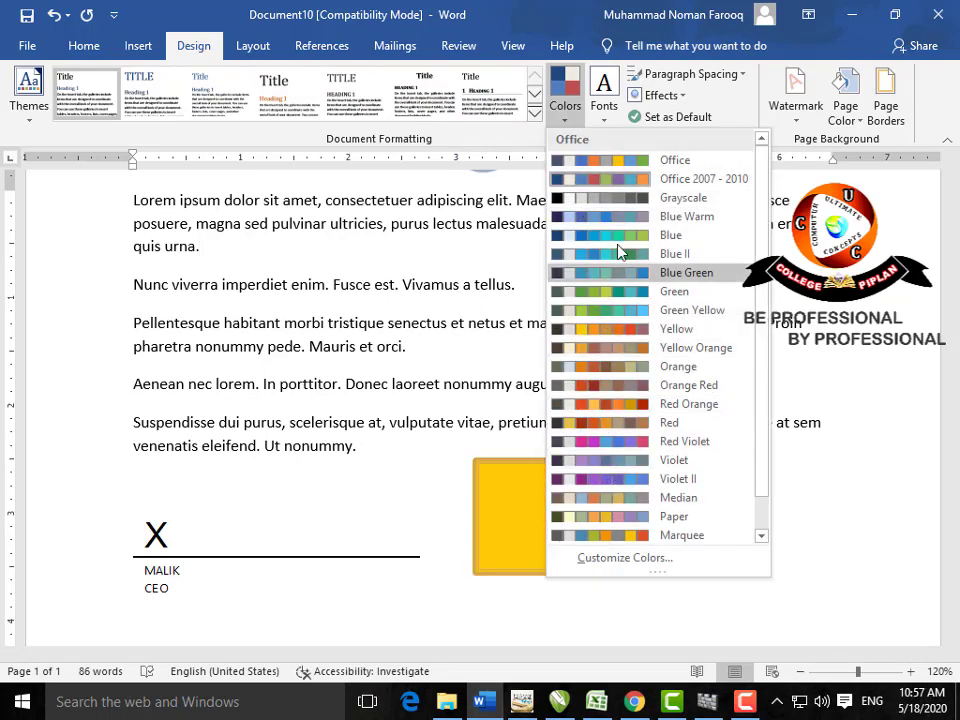
{"action": "left_click", "coordinate": [610, 120]}
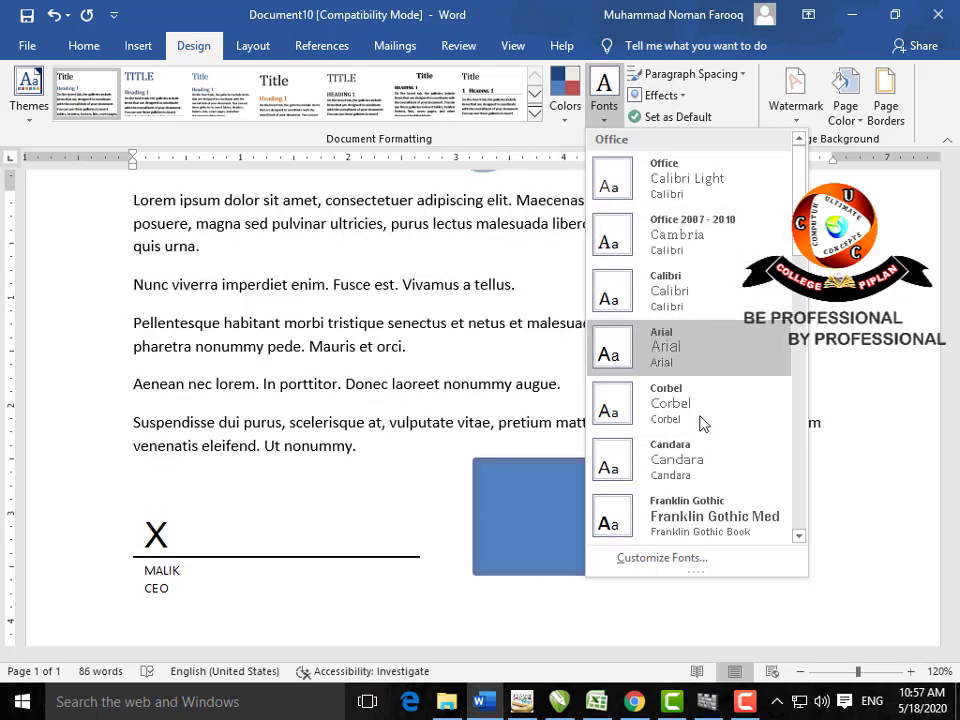
{"action": "left_click", "coordinate": [527, 358]}
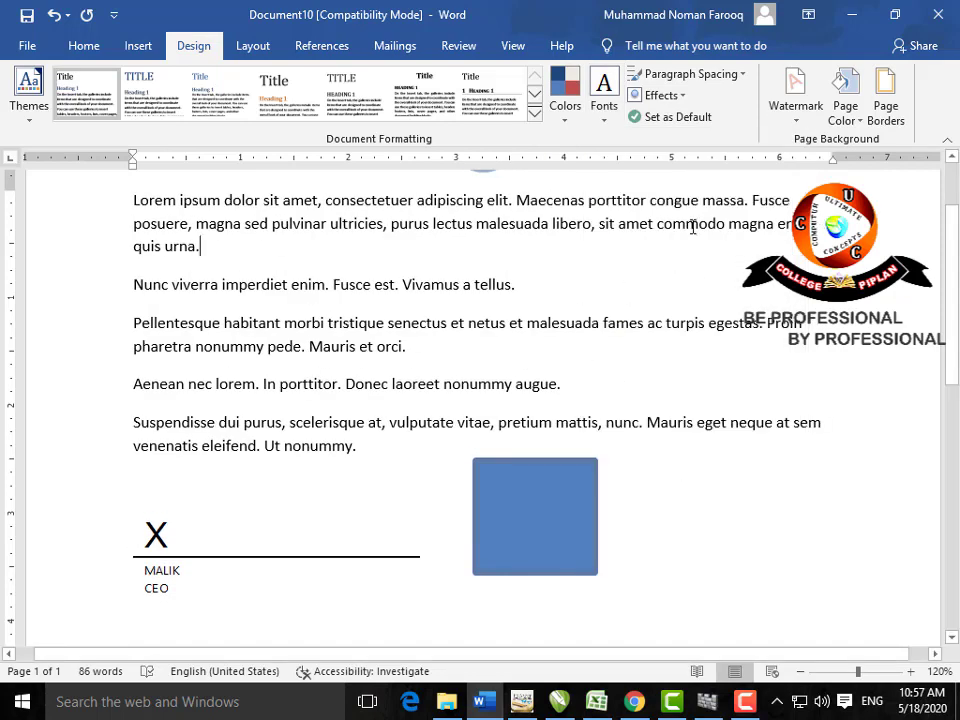
{"action": "left_click", "coordinate": [744, 82]}
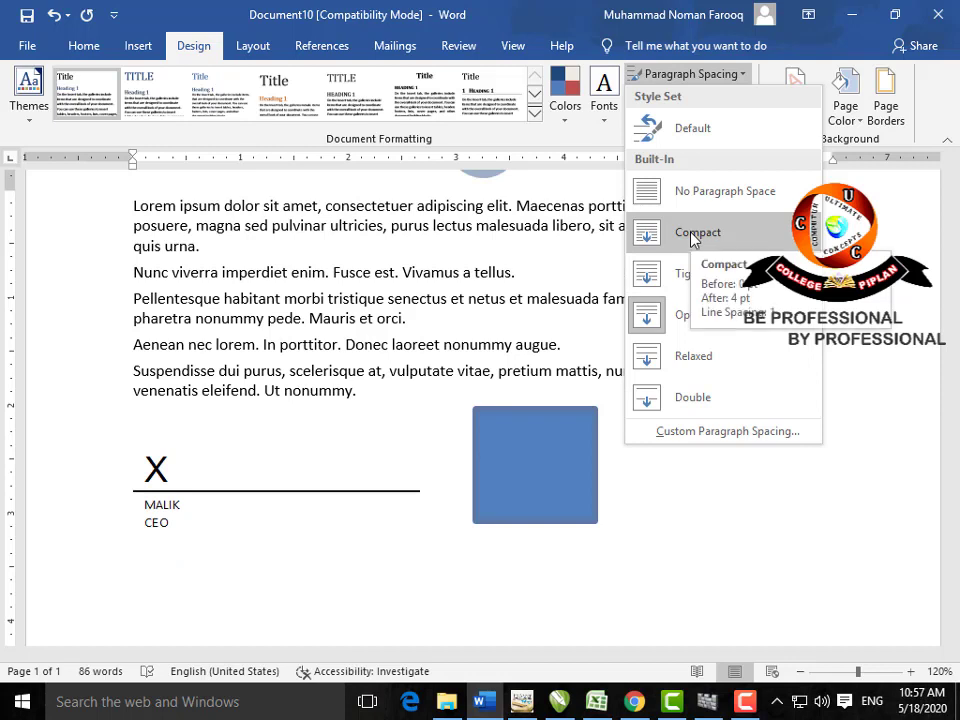
{"action": "left_click", "coordinate": [559, 246]}
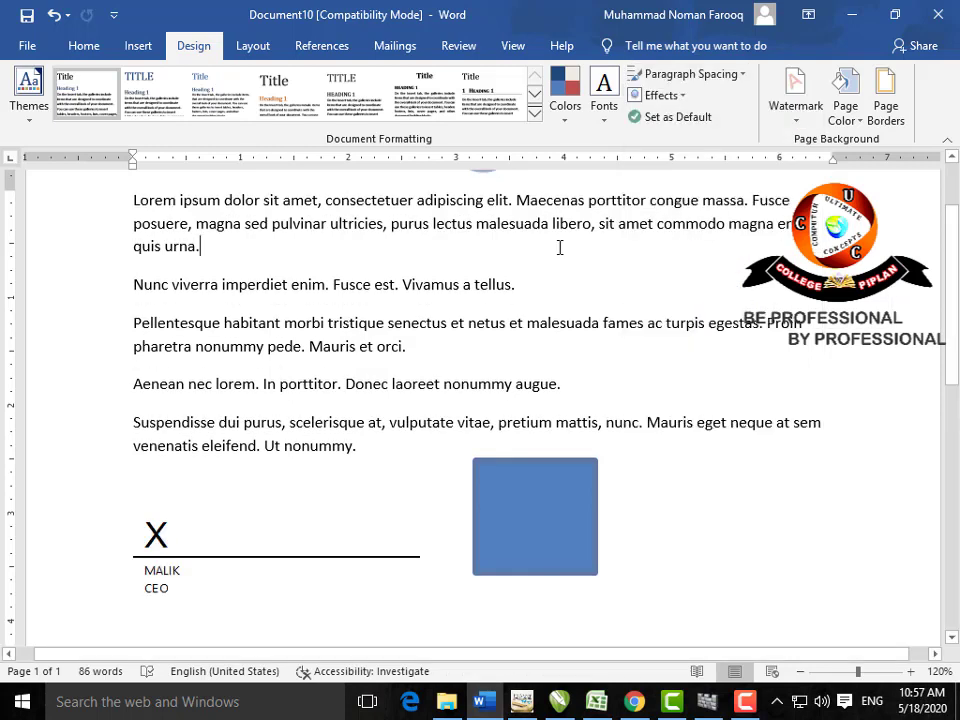
Step: Apply the CONFIDENTIAL 1 watermark from the Watermark gallery
{"action": "left_click", "coordinate": [795, 128]}
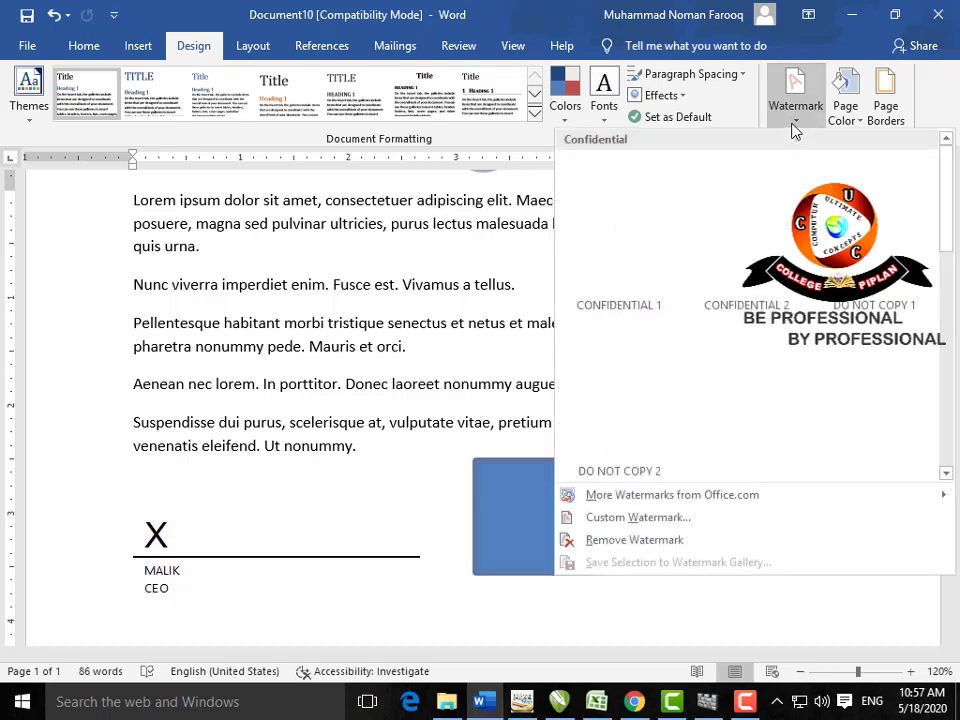
{"action": "left_click", "coordinate": [647, 246]}
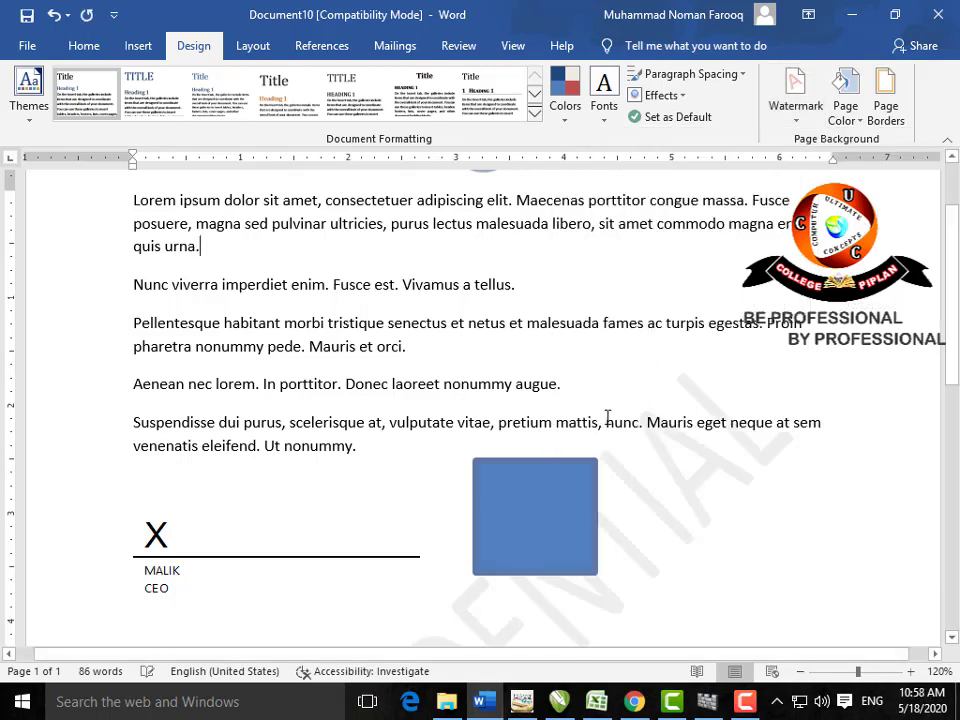
{"action": "scroll", "coordinate": [604, 418], "scroll_direction": "down", "scroll_amount": 5}
{"action": "scroll", "coordinate": [592, 434], "scroll_direction": "up", "scroll_amount": 2}
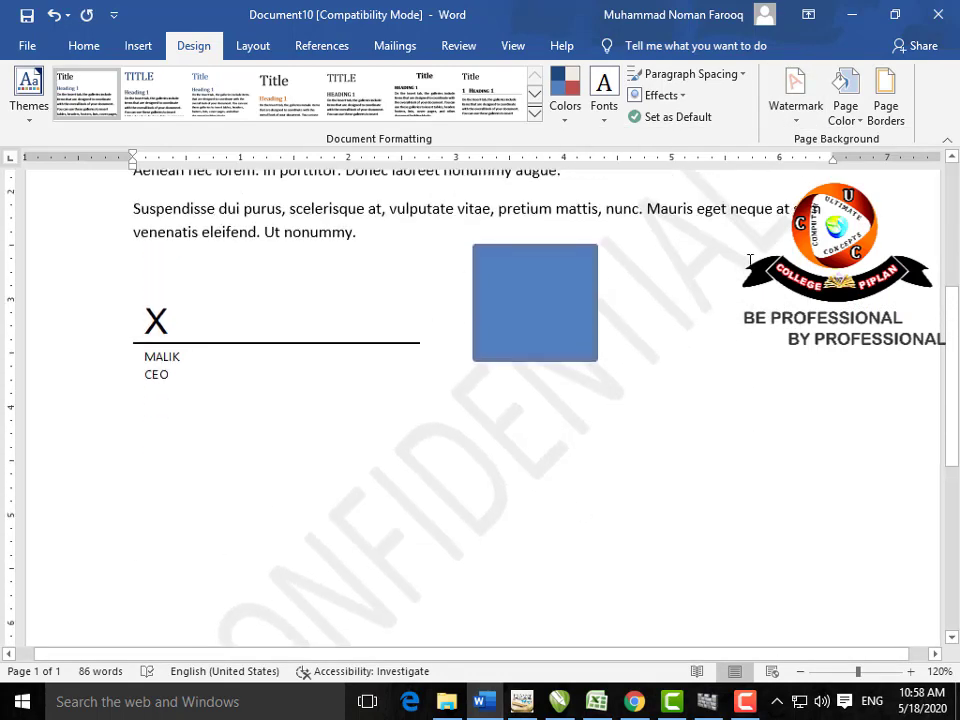
Step: Toggle the Custom Watermark type between Picture and Text, then close it unchanged
{"action": "left_click", "coordinate": [793, 131]}
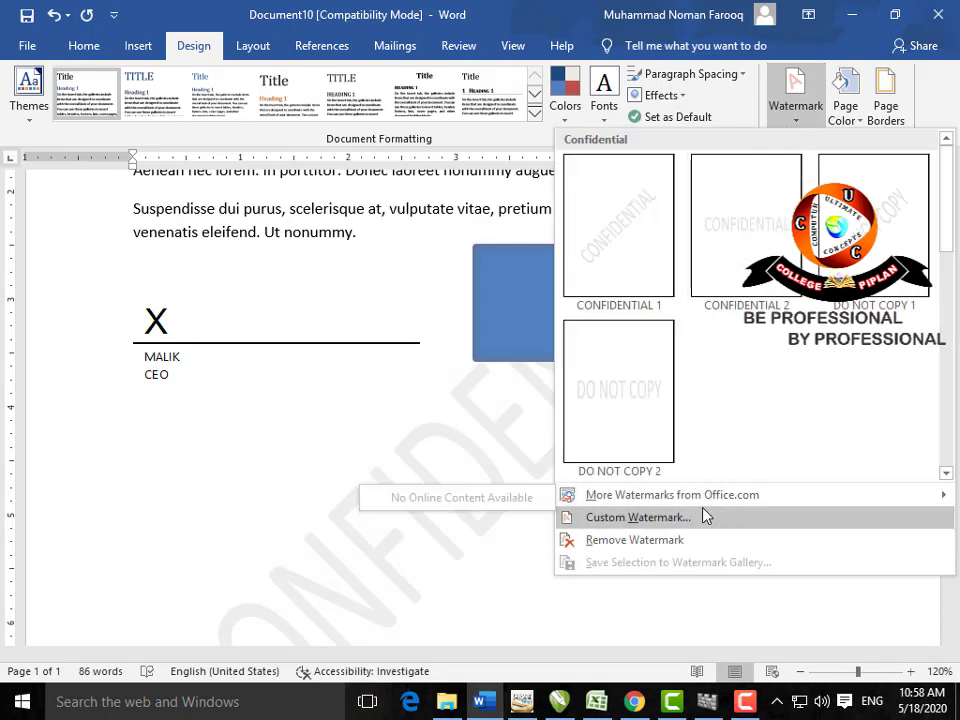
{"action": "left_click", "coordinate": [690, 518]}
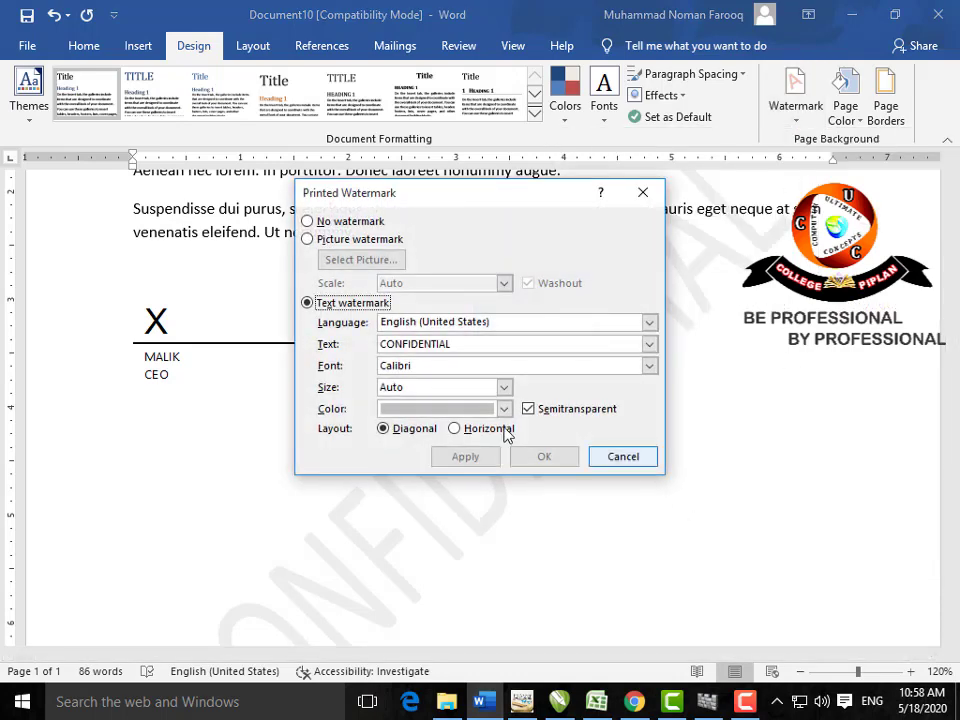
{"action": "left_click", "coordinate": [362, 240]}
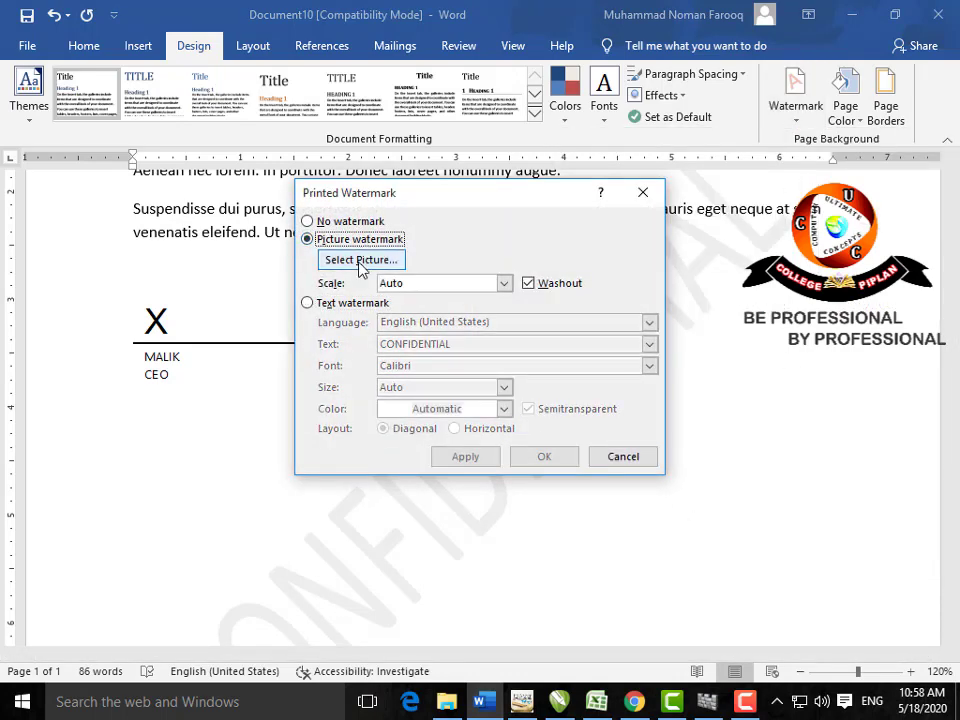
{"action": "left_click", "coordinate": [316, 304]}
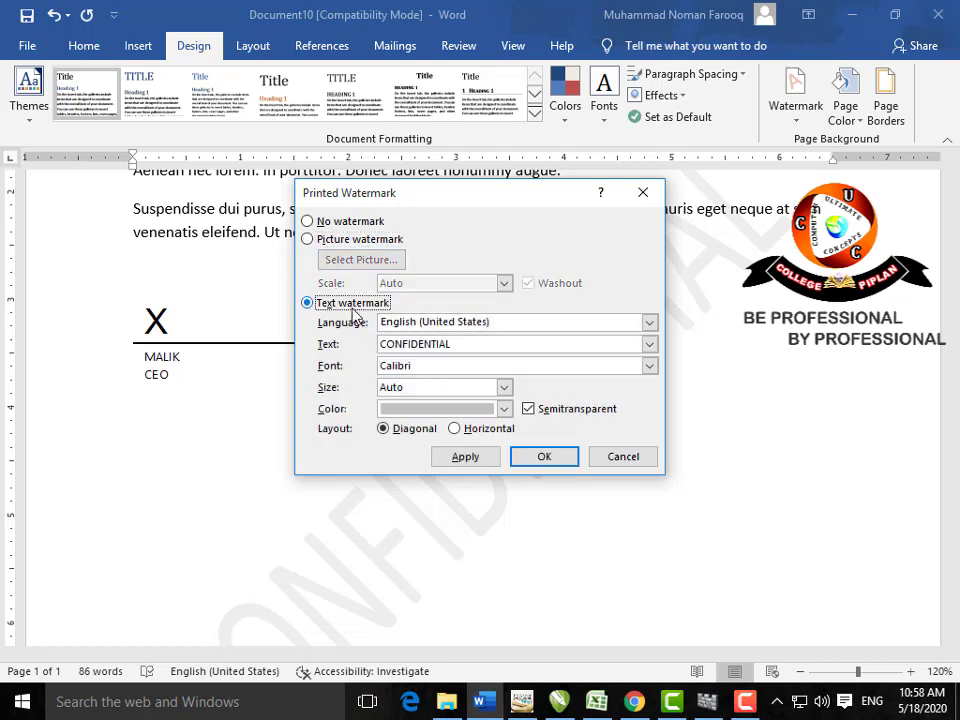
{"action": "left_click_drag", "start_coordinate": [456, 345], "coordinate": [348, 345]}
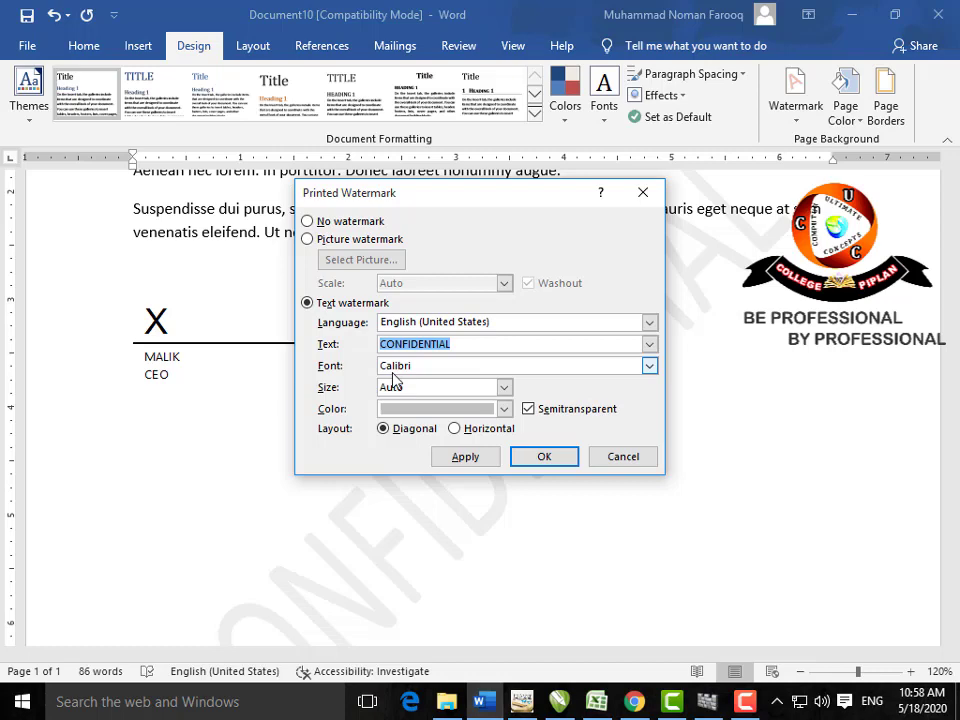
{"action": "left_click", "coordinate": [641, 193]}
{"action": "left_click", "coordinate": [845, 100]}
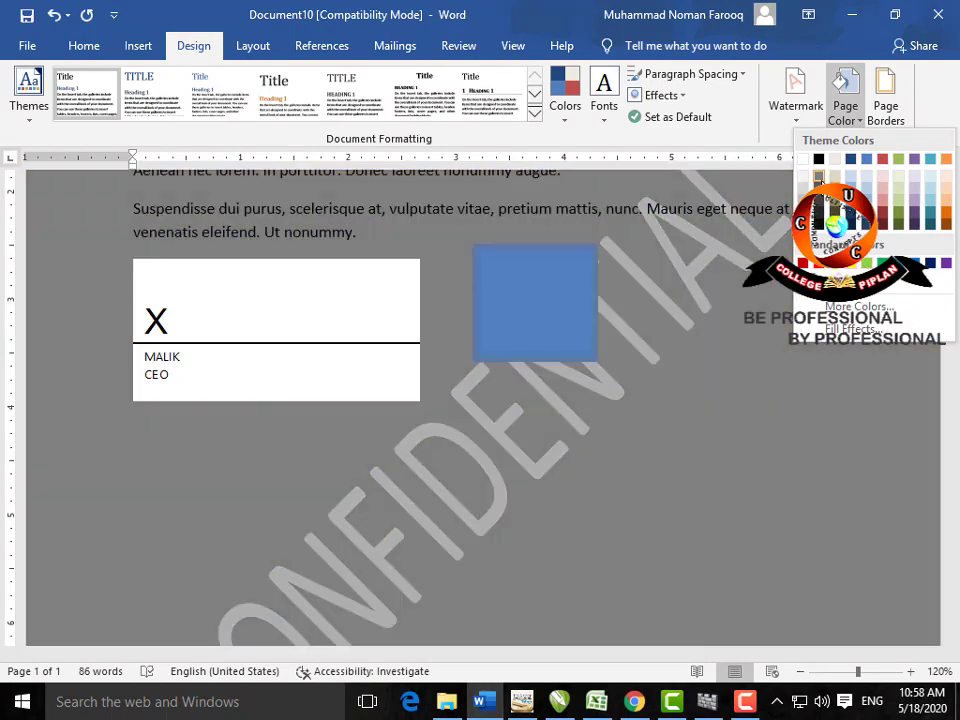
Step: Apply a grey page colour, check it in print preview, then set Page Color to No Color
{"action": "left_click", "coordinate": [818, 176]}
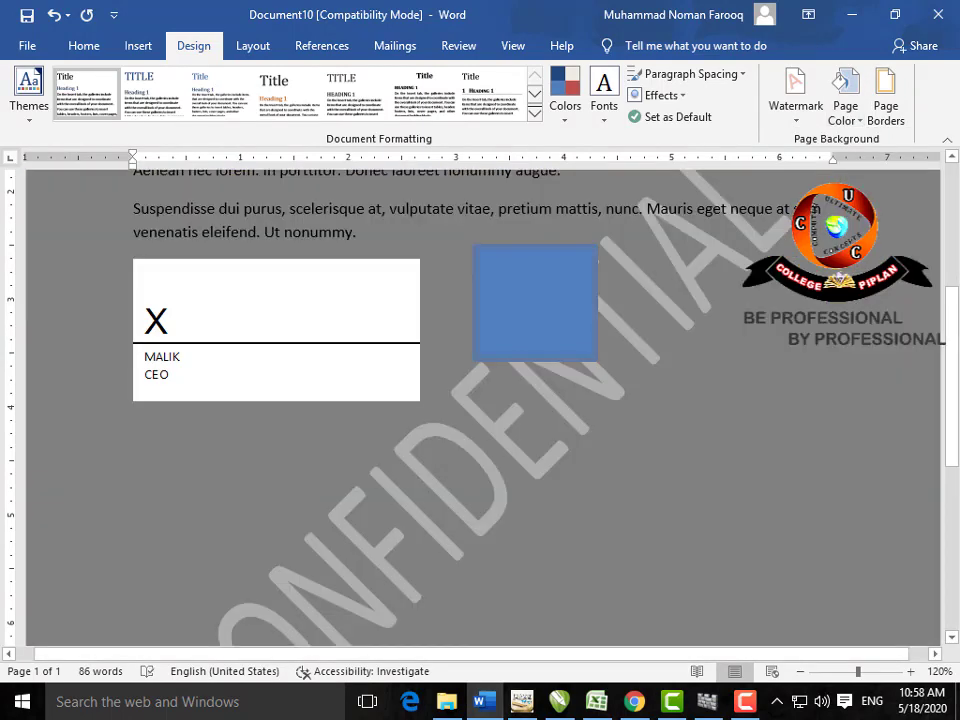
{"action": "key", "text": "ctrl+p"}
{"action": "key", "text": "Escape"}
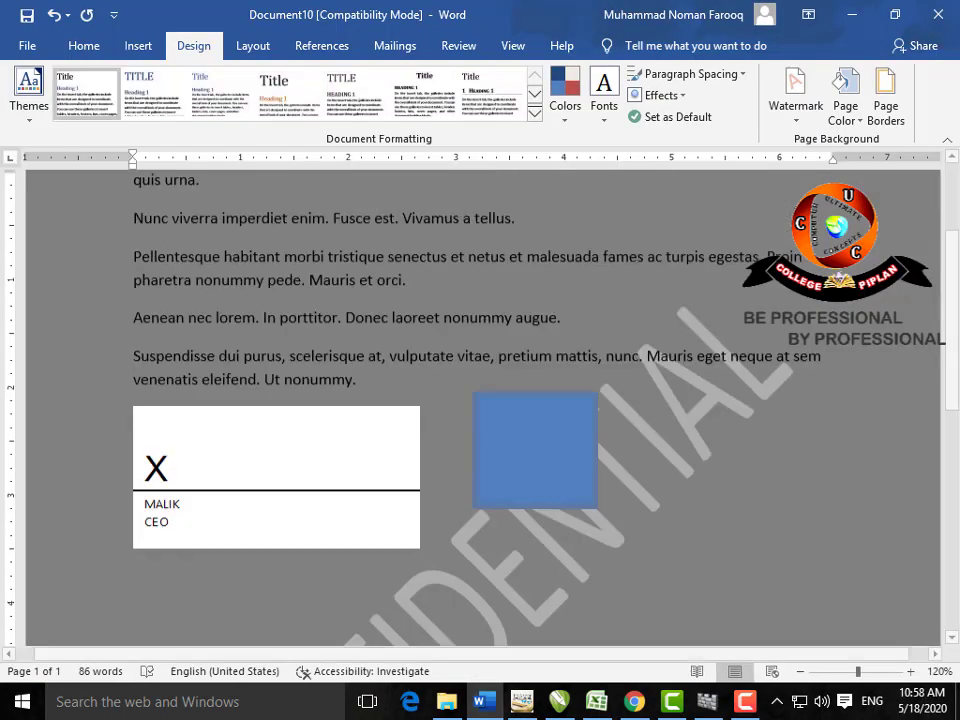
{"action": "left_click", "coordinate": [845, 108]}
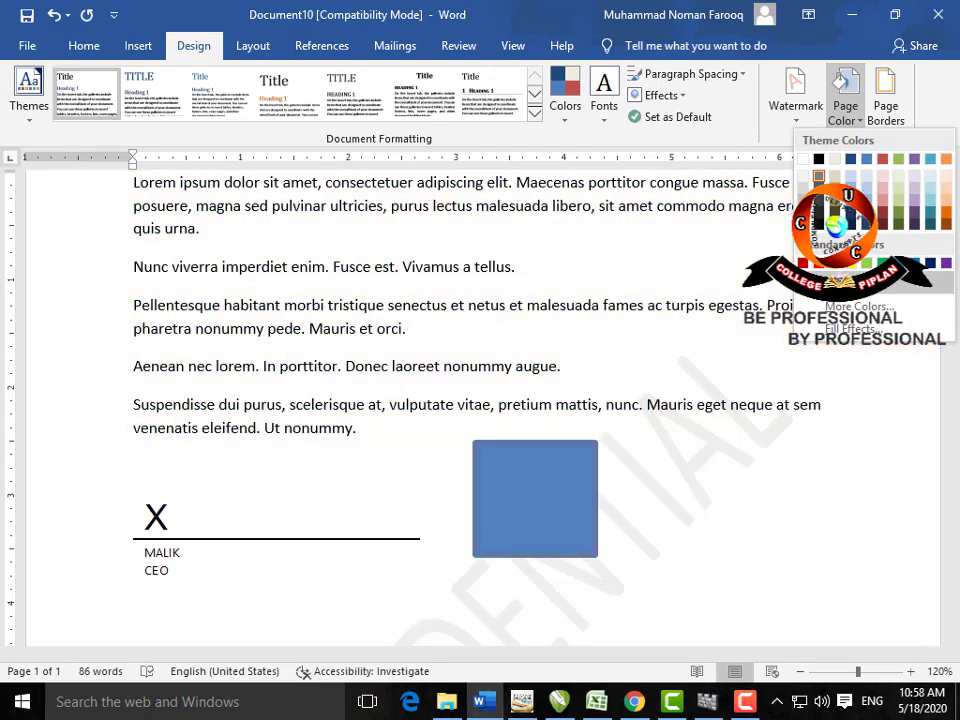
{"action": "left_click", "coordinate": [862, 284]}
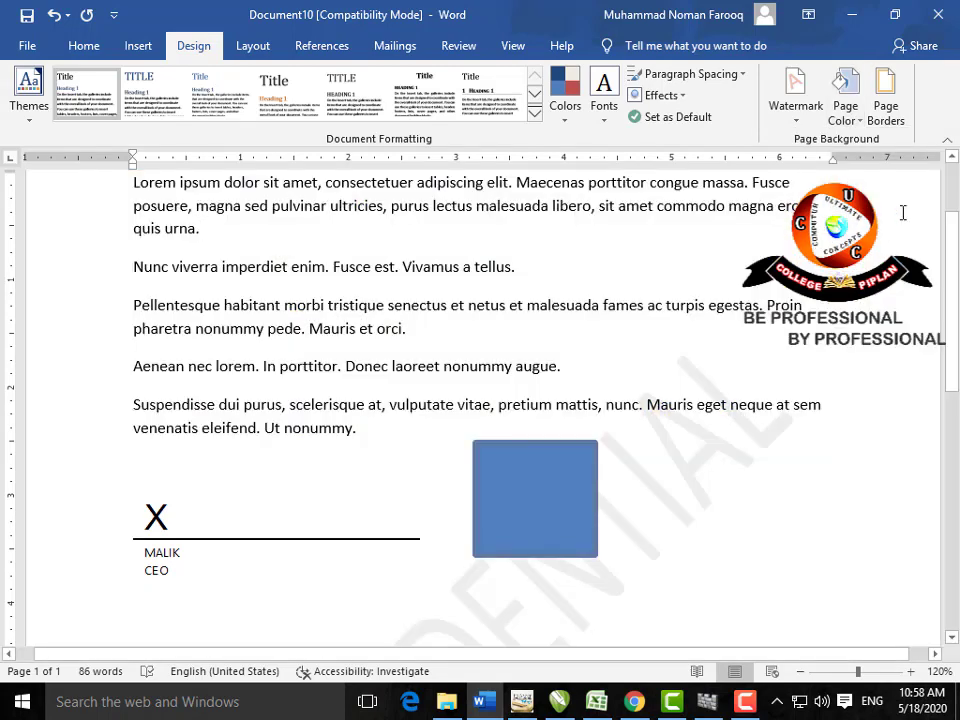
{"action": "left_click", "coordinate": [887, 112]}
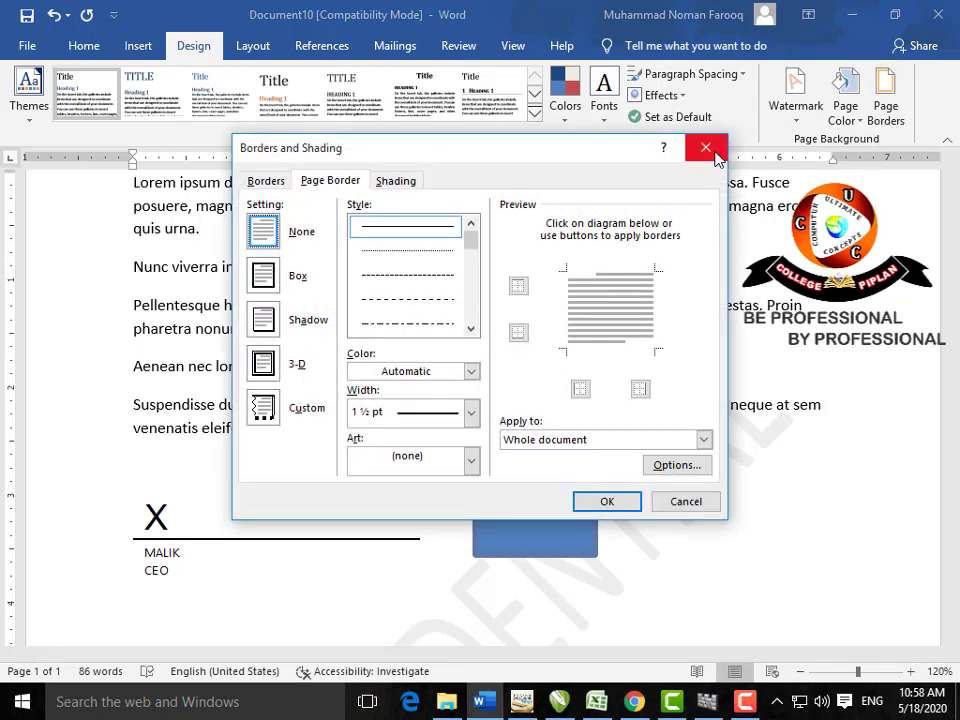
{"action": "left_click", "coordinate": [279, 184]}
{"action": "left_click", "coordinate": [318, 181]}
{"action": "left_click", "coordinate": [395, 182]}
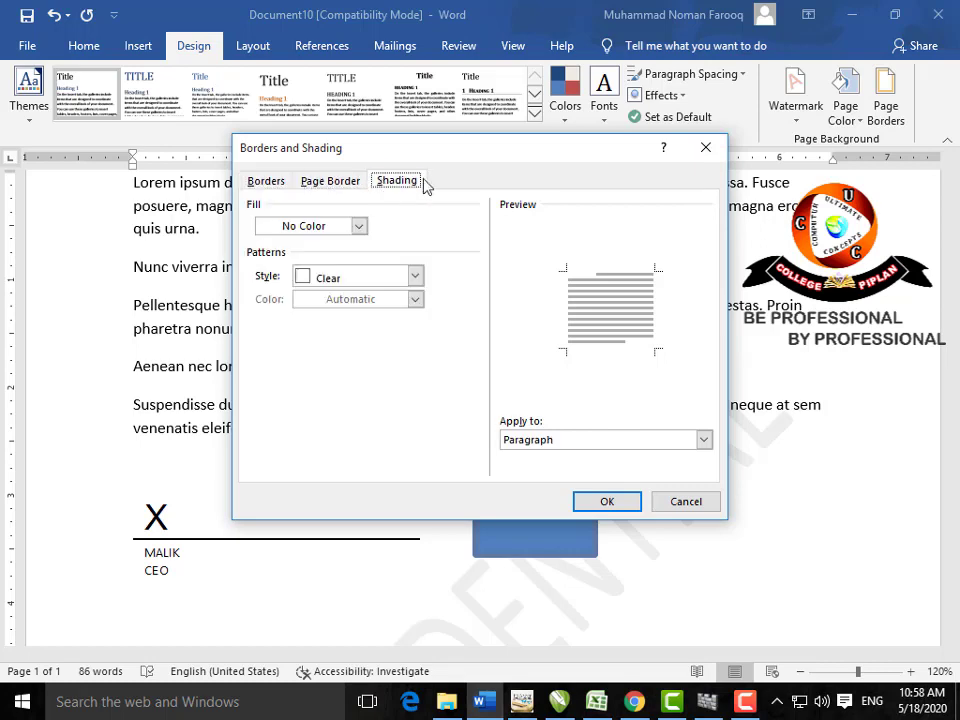
{"action": "left_click", "coordinate": [705, 147]}
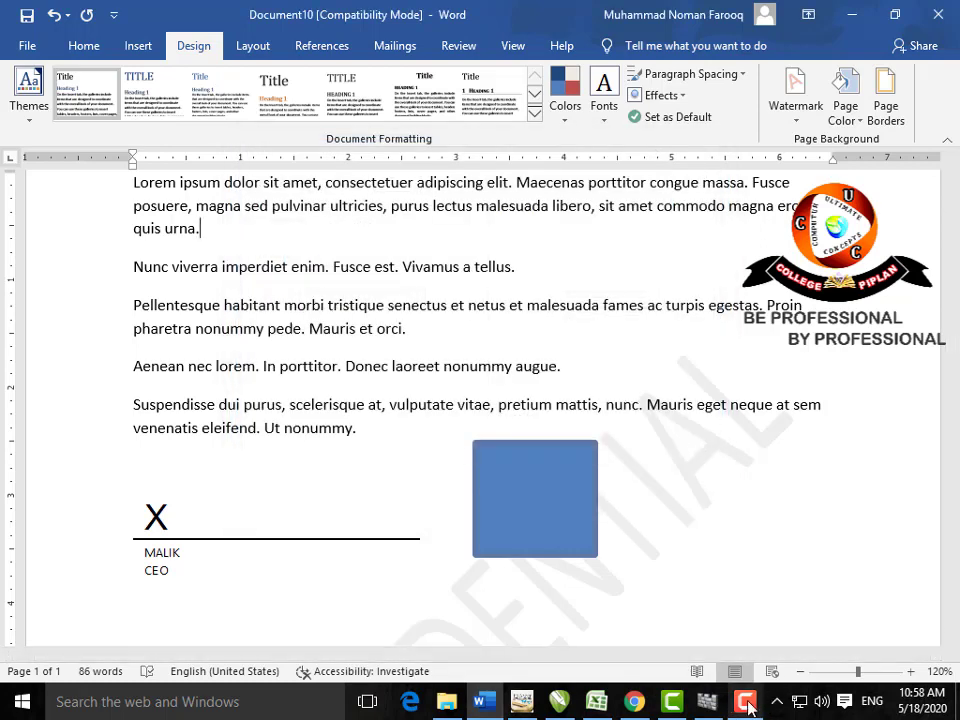
{"action": "left_click", "coordinate": [747, 705]}
{"action": "left_click", "coordinate": [870, 618]}
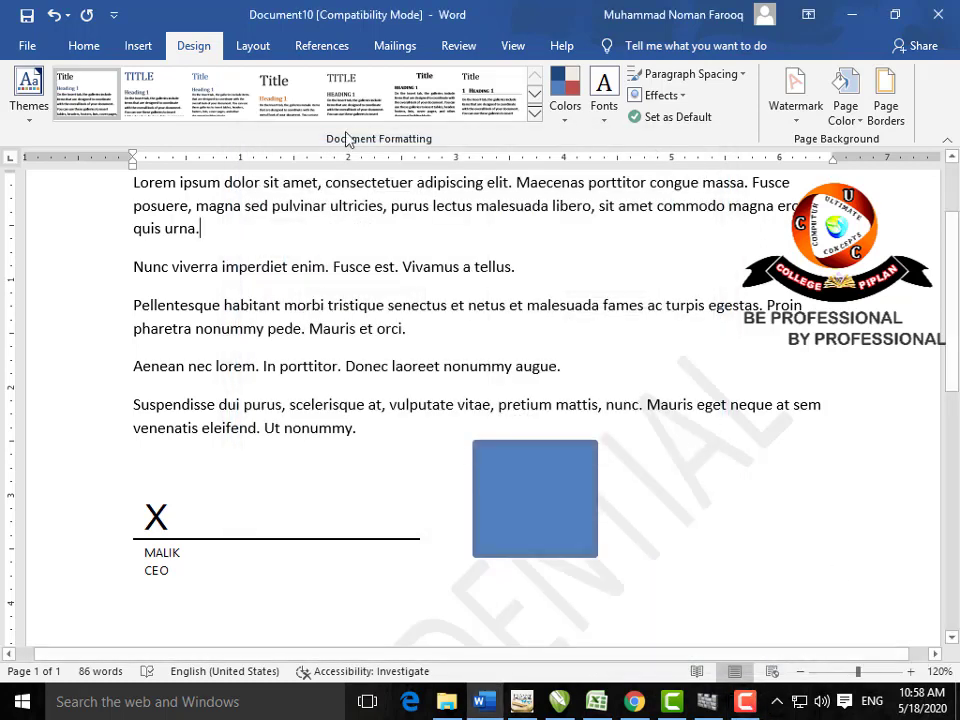
{"action": "left_click", "coordinate": [252, 45]}
Step: Keep the Normal 1-inch margins, then open Custom Margins to reach Page Setup
{"action": "scroll", "coordinate": [489, 285], "scroll_direction": "up", "scroll_amount": 2}
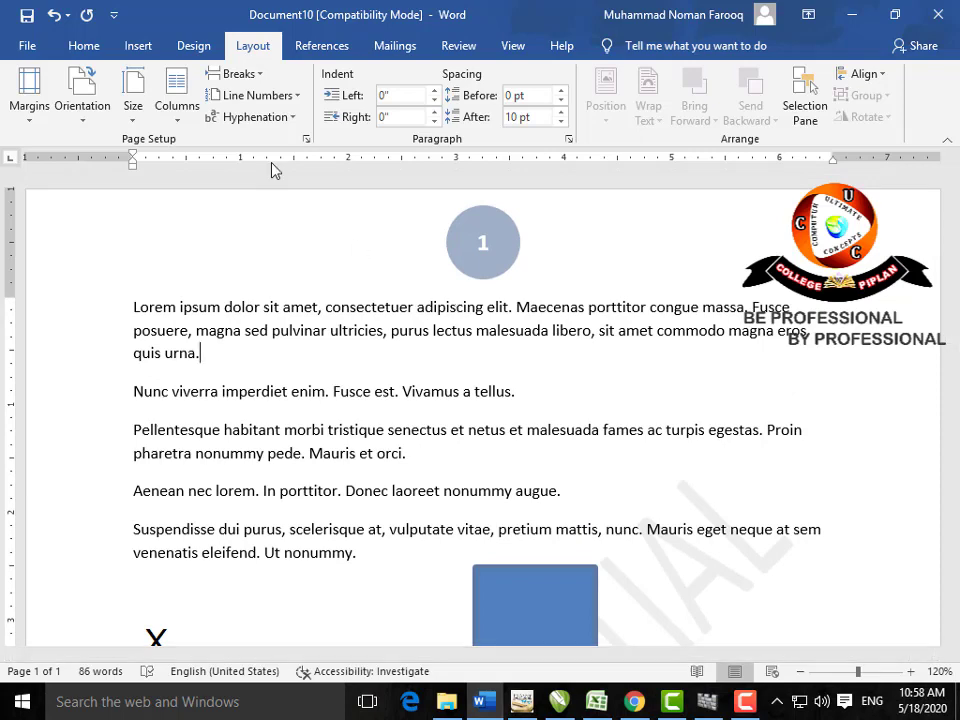
{"action": "left_click", "coordinate": [32, 95]}
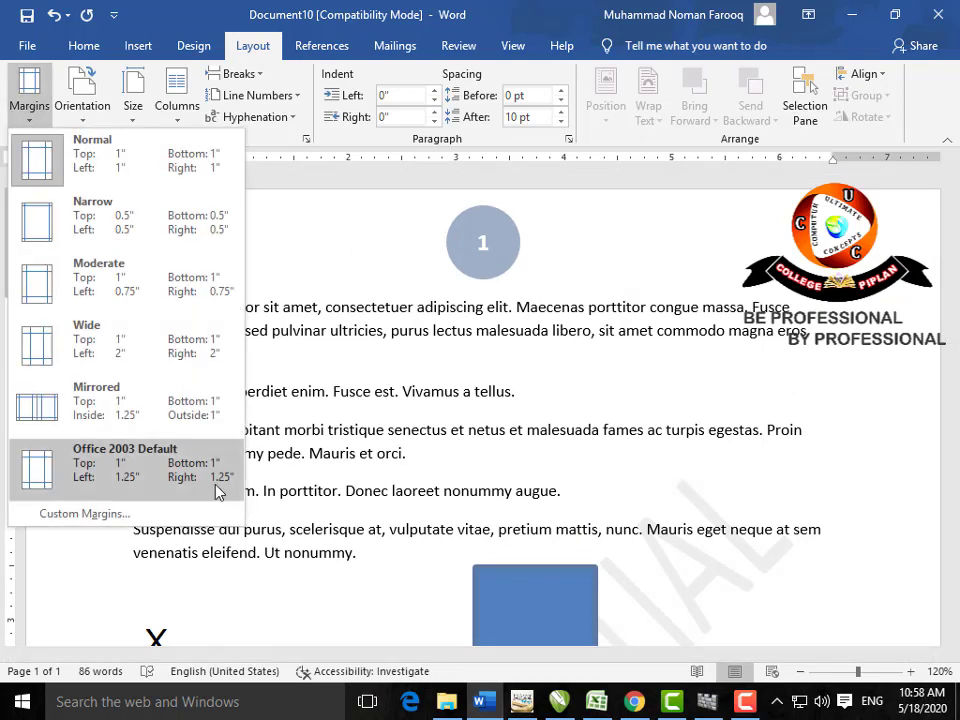
{"action": "left_click", "coordinate": [216, 180]}
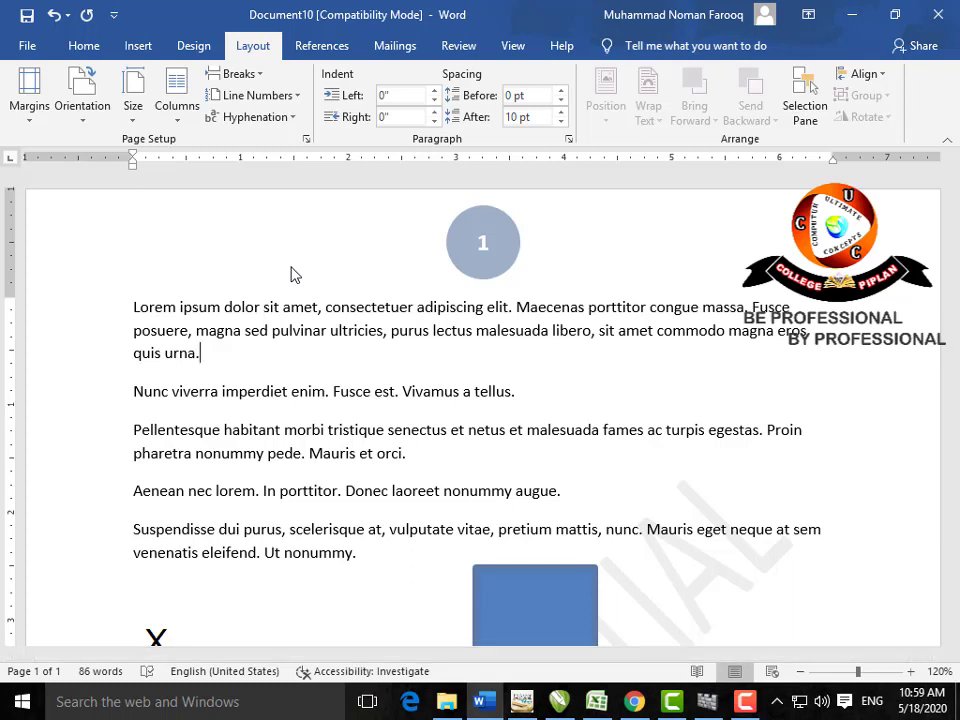
{"action": "left_click", "coordinate": [30, 100]}
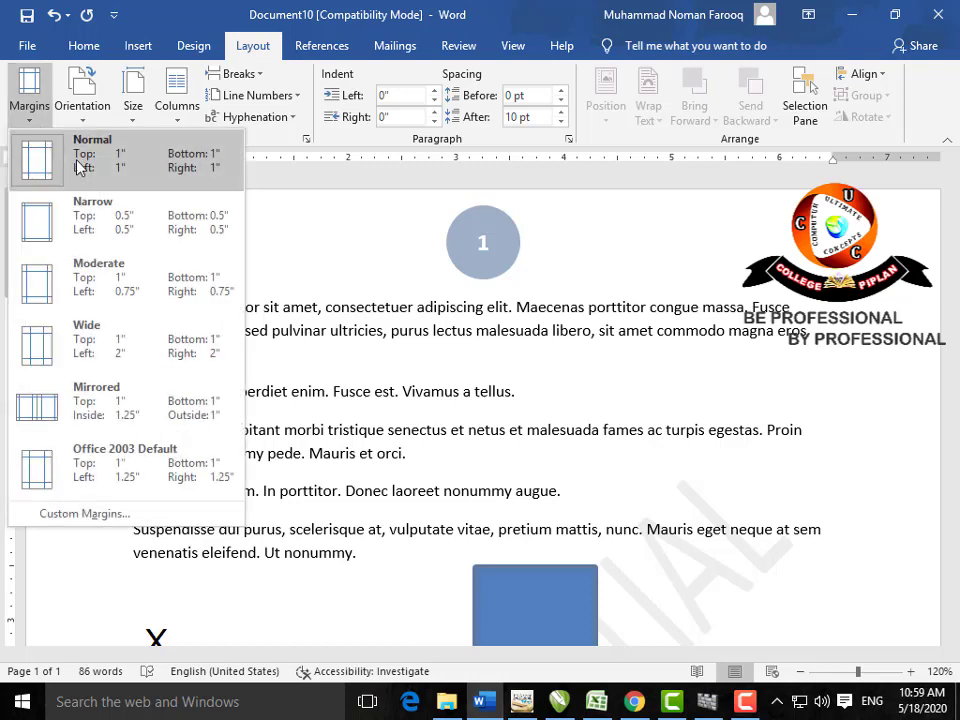
{"action": "left_click", "coordinate": [84, 513]}
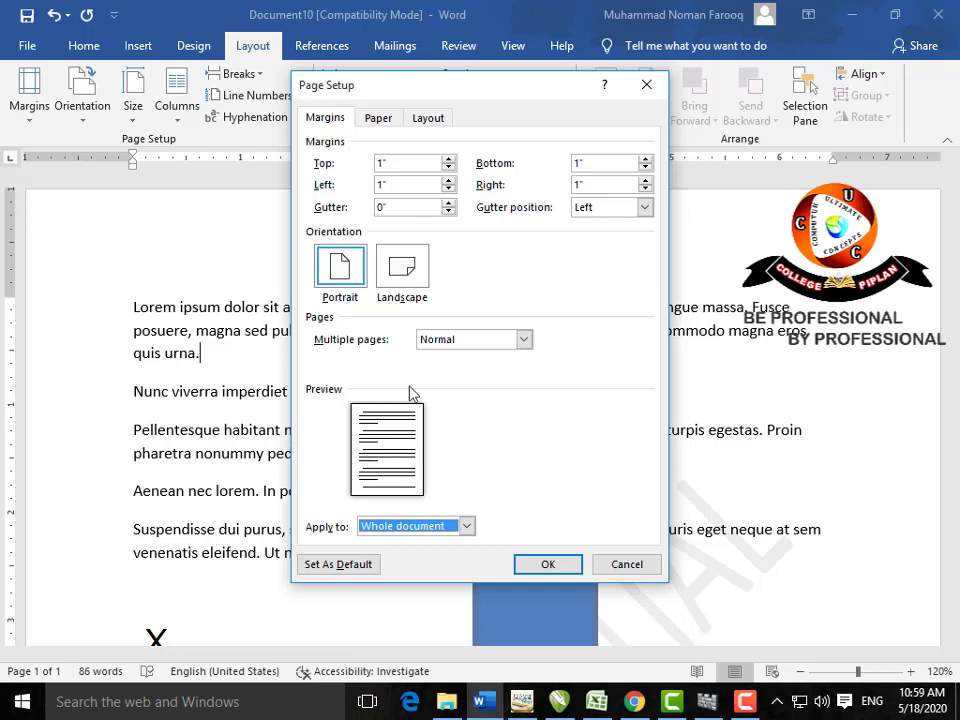
Step: Nudge the top margin down to 0.3 inches, then back up again
{"action": "left_click", "coordinate": [447, 168]}
{"action": "left_click", "coordinate": [447, 168]}
{"action": "left_click", "coordinate": [447, 168]}
{"action": "left_click", "coordinate": [447, 169]}
{"action": "left_click", "coordinate": [447, 169]}
{"action": "left_click", "coordinate": [447, 169]}
{"action": "left_click", "coordinate": [447, 169]}
{"action": "left_click", "coordinate": [448, 160]}
{"action": "left_click", "coordinate": [448, 160]}
{"action": "left_click", "coordinate": [448, 160]}
{"action": "left_click", "coordinate": [448, 160]}
{"action": "left_click", "coordinate": [448, 160]}
{"action": "left_click", "coordinate": [448, 160]}
{"action": "left_click", "coordinate": [448, 160]}
{"action": "left_click", "coordinate": [448, 160]}
{"action": "left_click", "coordinate": [448, 160]}
{"action": "left_click", "coordinate": [448, 160]}
{"action": "left_click", "coordinate": [448, 160]}
{"action": "left_click", "coordinate": [448, 160]}
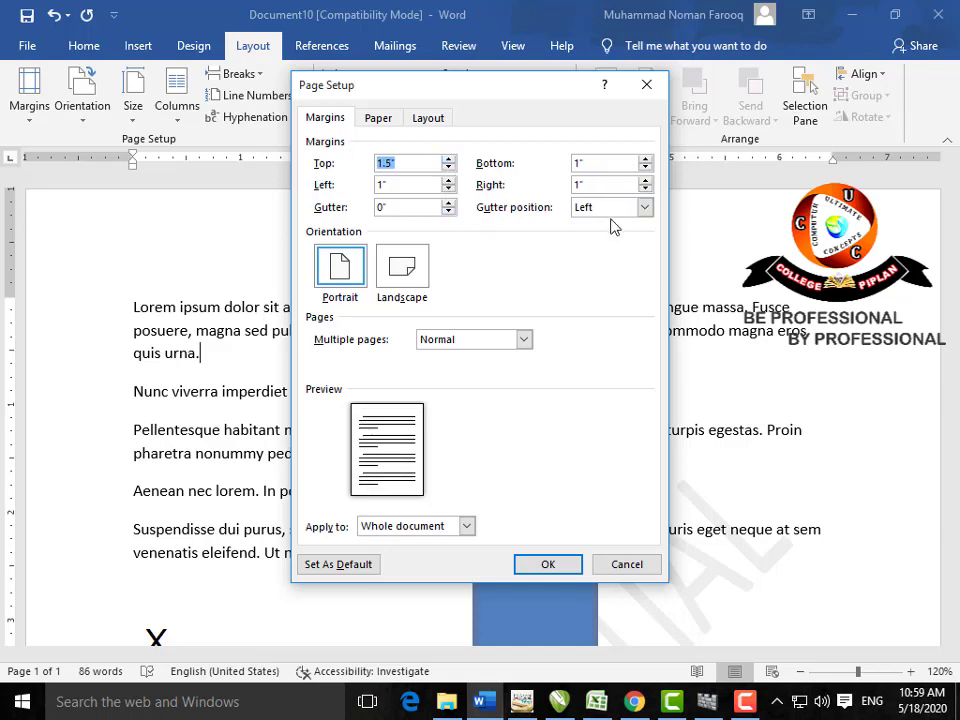
Step: Put the gutter on the right and widen it to 1.4 inches
{"action": "left_click", "coordinate": [644, 207]}
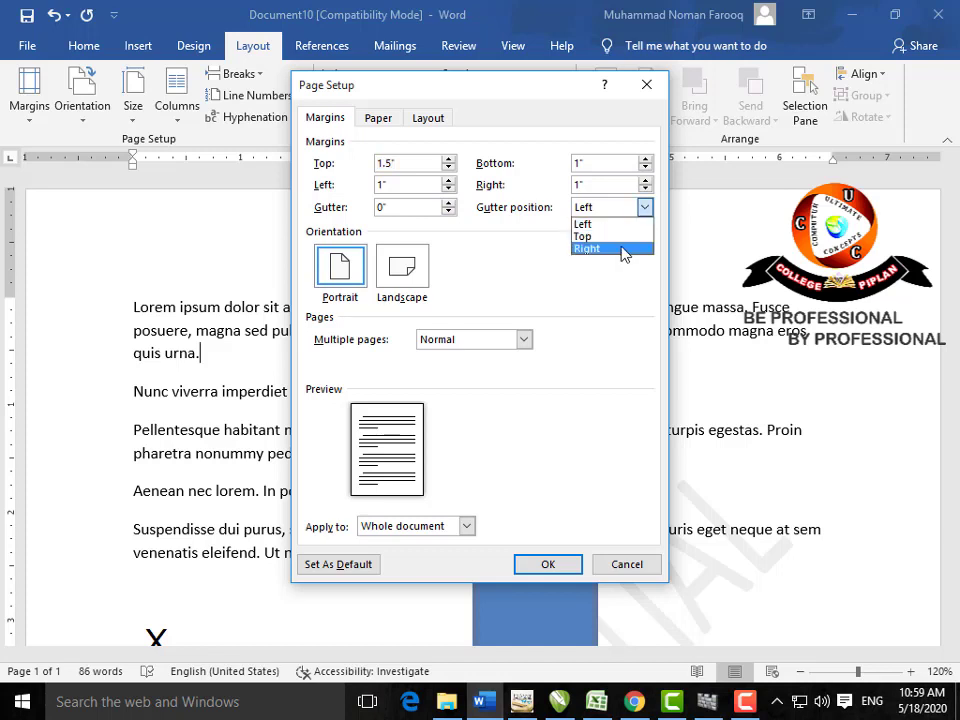
{"action": "left_click", "coordinate": [621, 248]}
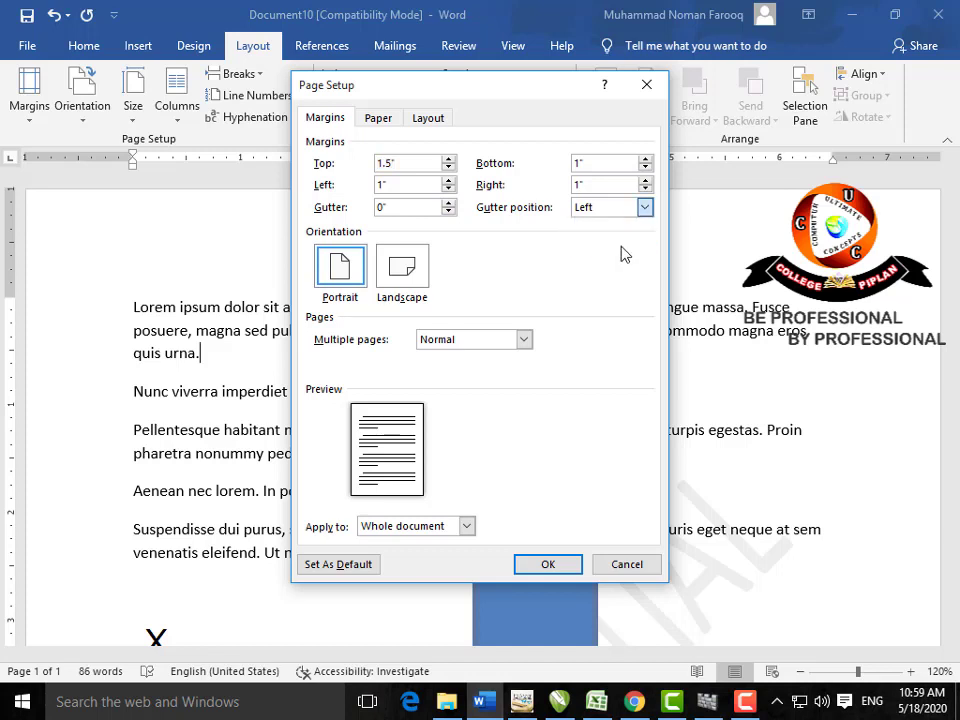
{"action": "left_click", "coordinate": [448, 203]}
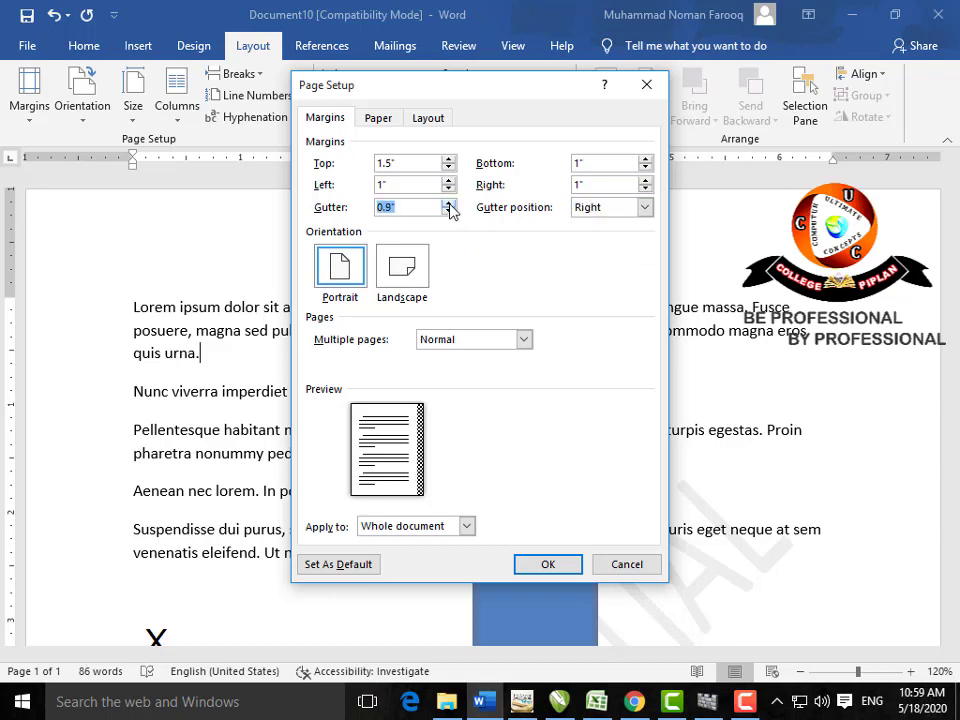
{"action": "left_click", "coordinate": [448, 203]}
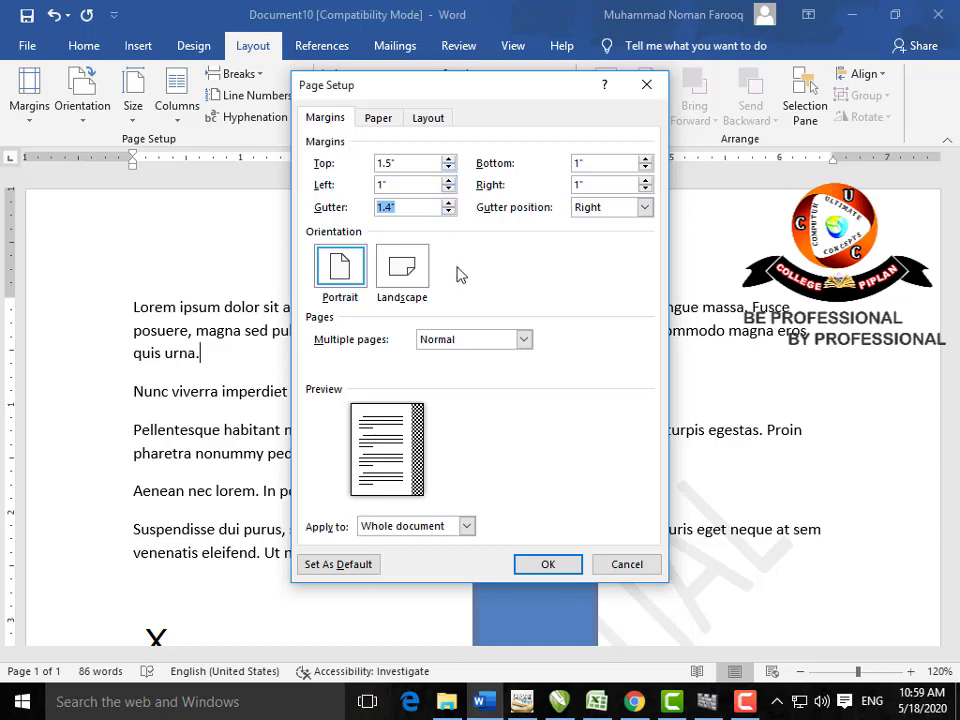
Step: Toggle orientation between landscape and portrait, then cancel Page Setup
{"action": "left_click", "coordinate": [401, 266]}
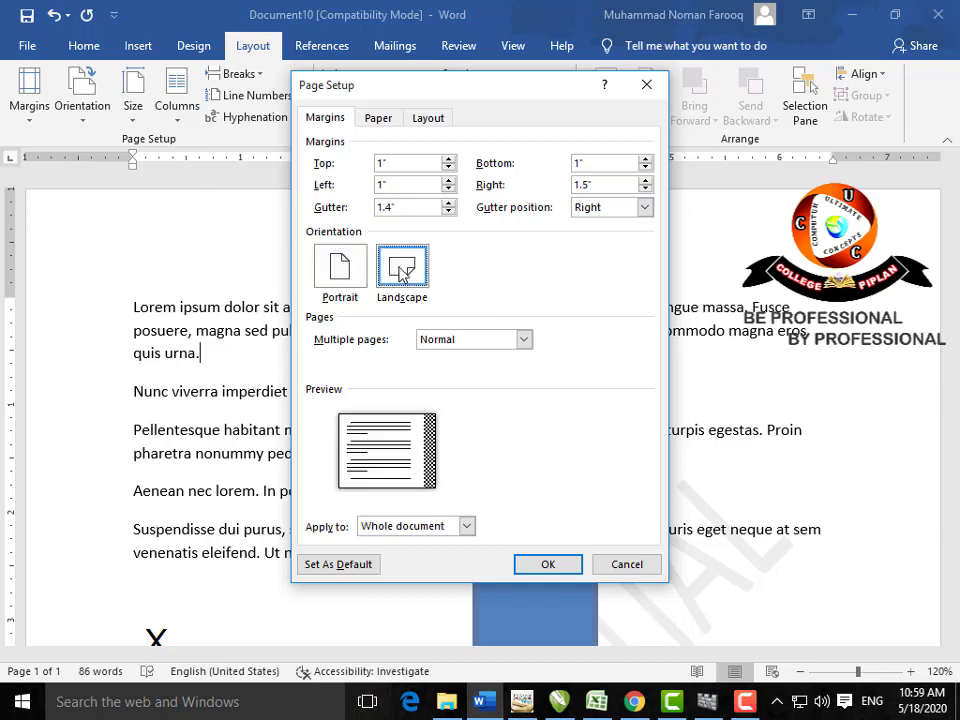
{"action": "left_click", "coordinate": [362, 280]}
{"action": "left_click", "coordinate": [410, 278]}
{"action": "left_click", "coordinate": [350, 272]}
{"action": "left_click", "coordinate": [621, 560]}
{"action": "left_click", "coordinate": [92, 131]}
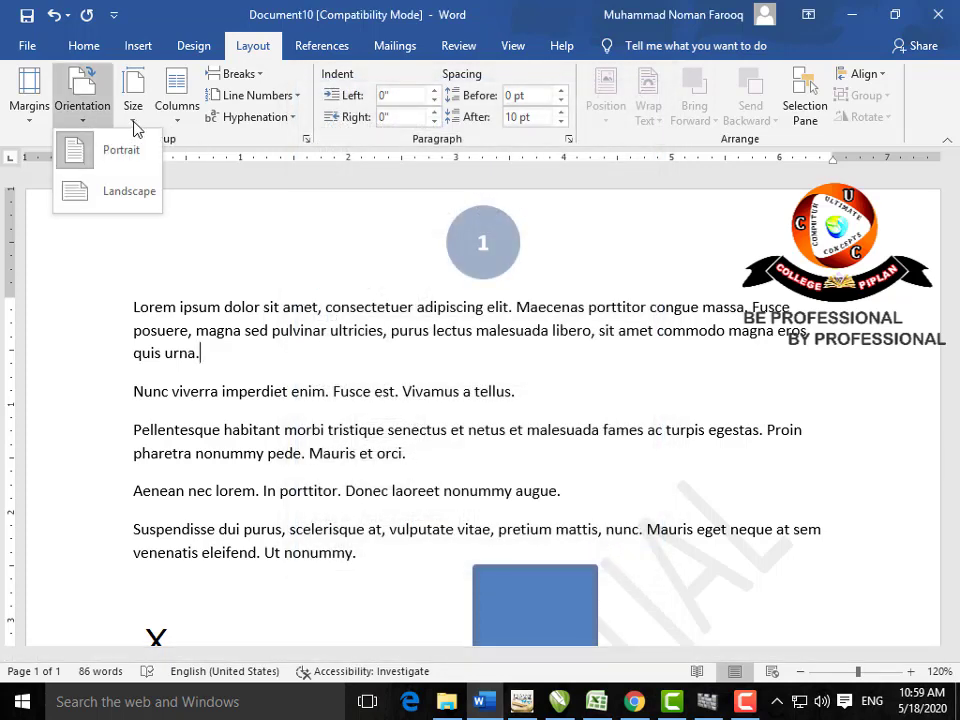
{"action": "left_click", "coordinate": [134, 127]}
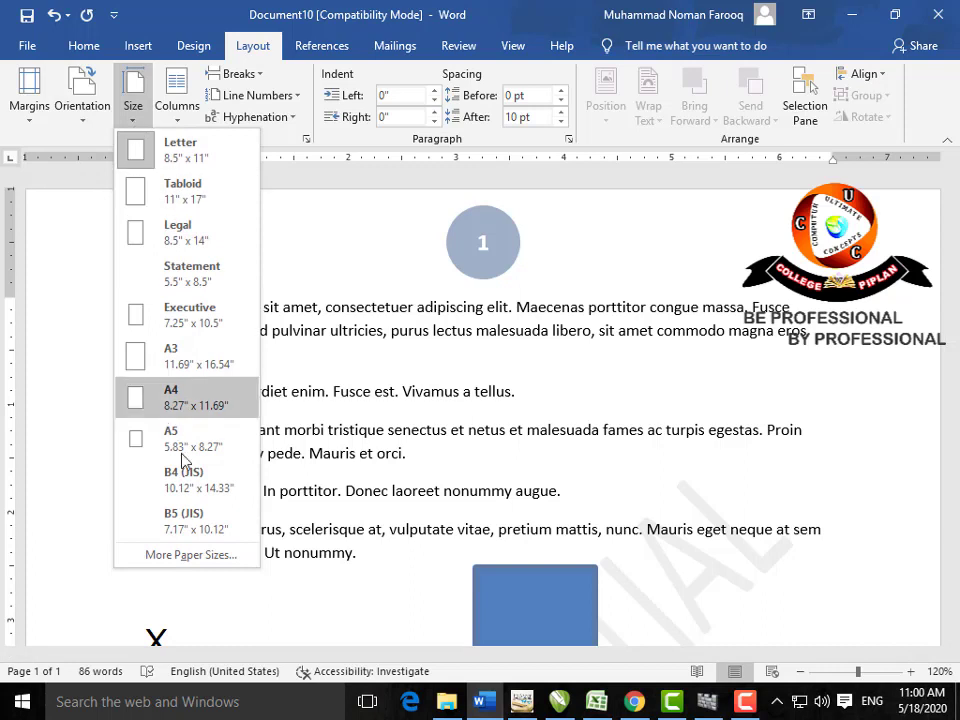
{"action": "left_click", "coordinate": [293, 349]}
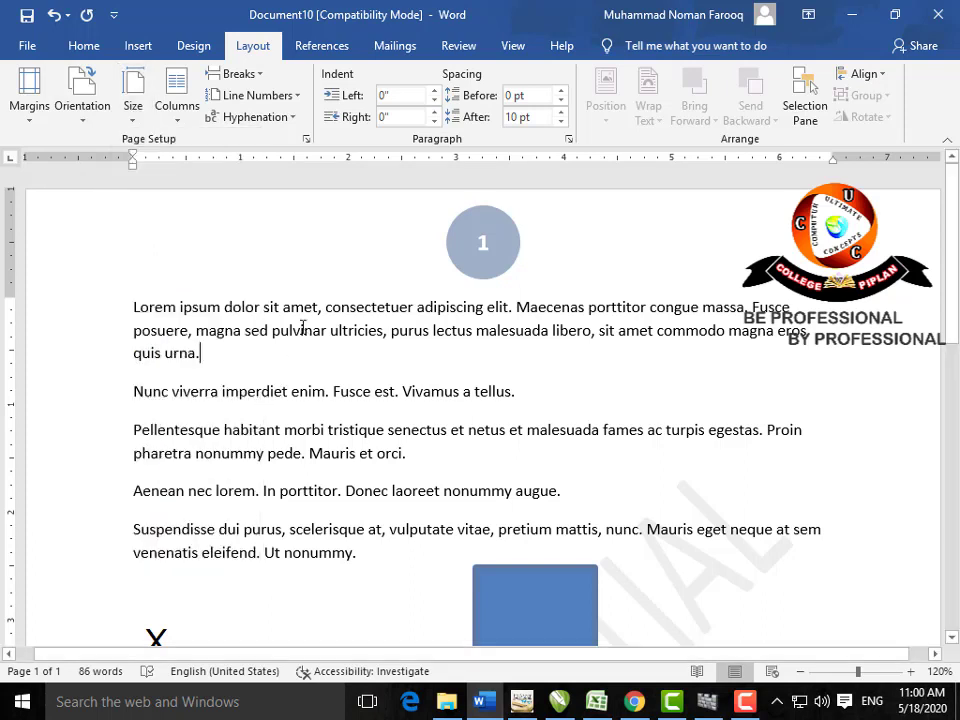
{"action": "left_click", "coordinate": [133, 100]}
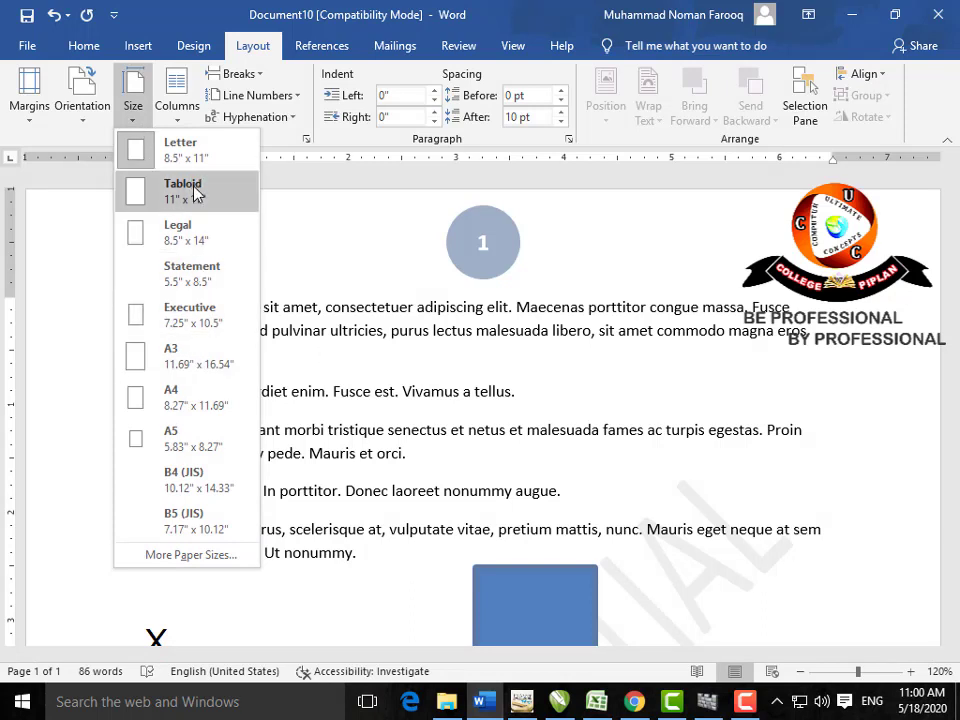
{"action": "left_click", "coordinate": [328, 290]}
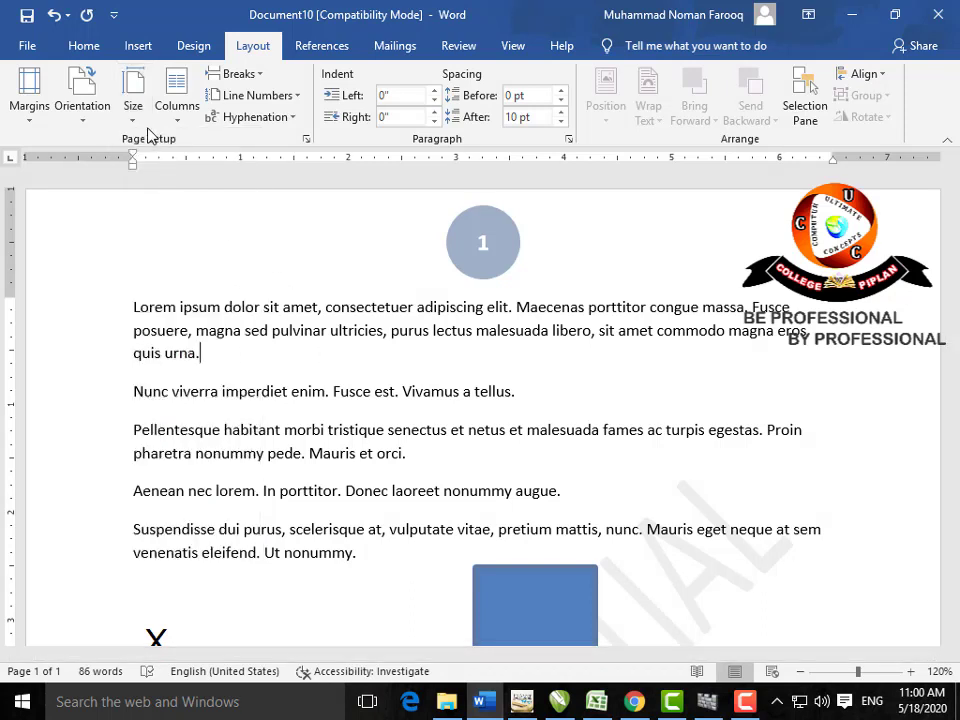
Step: Select all the document text and split it into two columns
{"action": "left_click", "coordinate": [177, 105]}
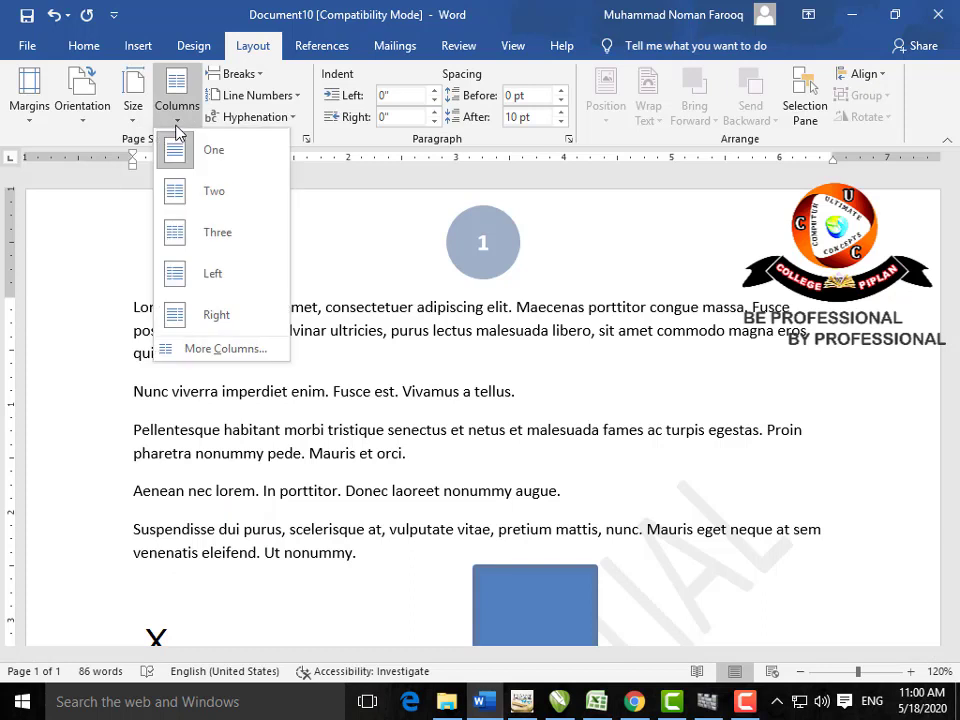
{"action": "left_click", "coordinate": [415, 497]}
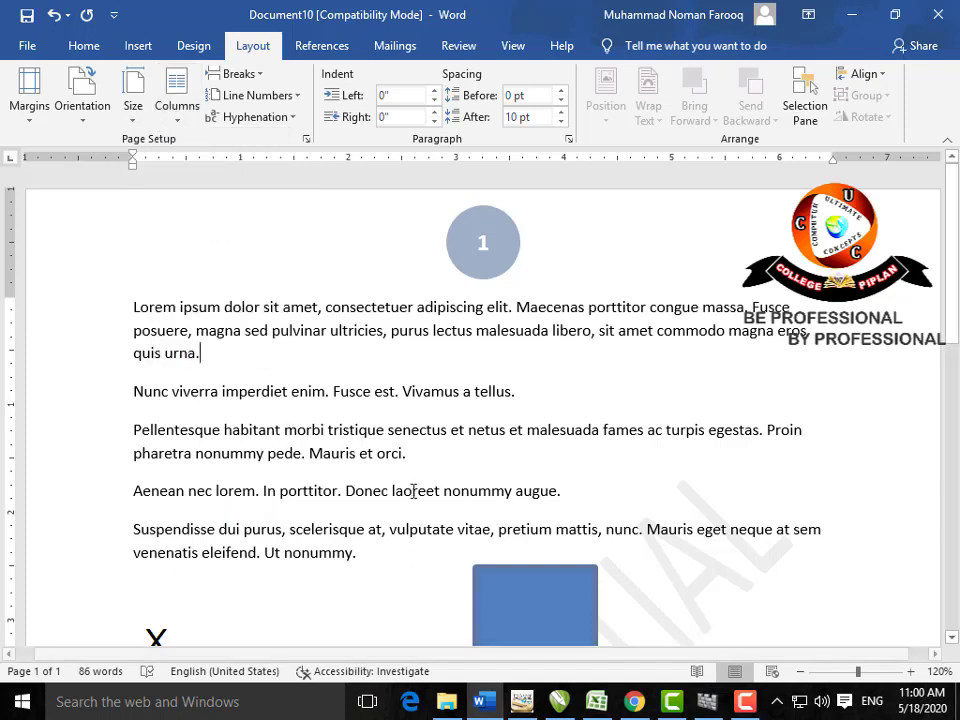
{"action": "key", "text": "ctrl+a"}
{"action": "left_click", "coordinate": [174, 112]}
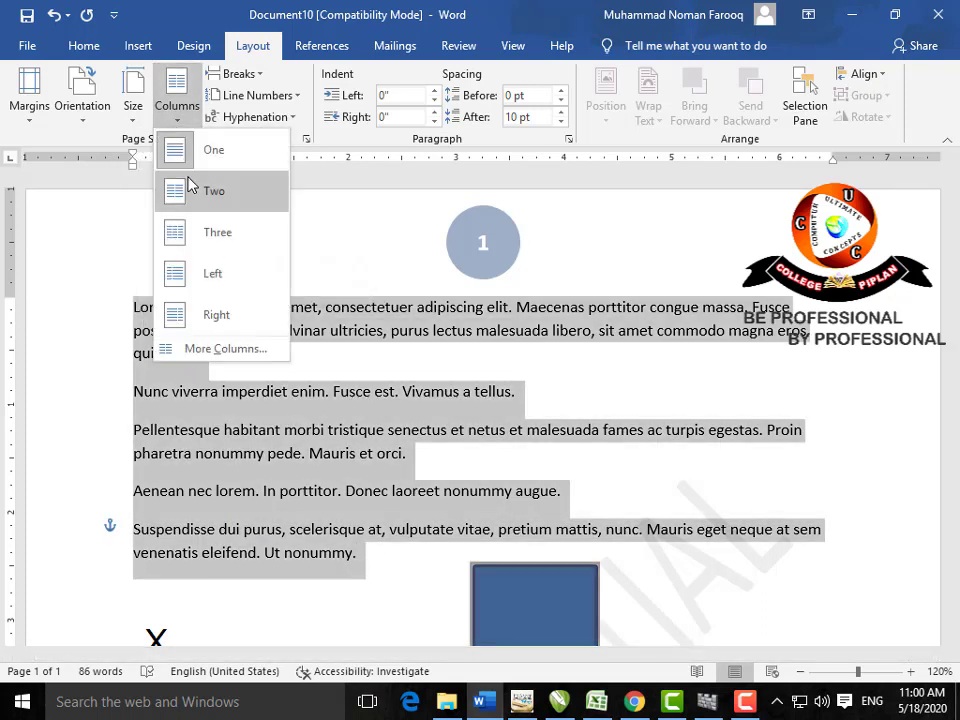
{"action": "left_click", "coordinate": [206, 231]}
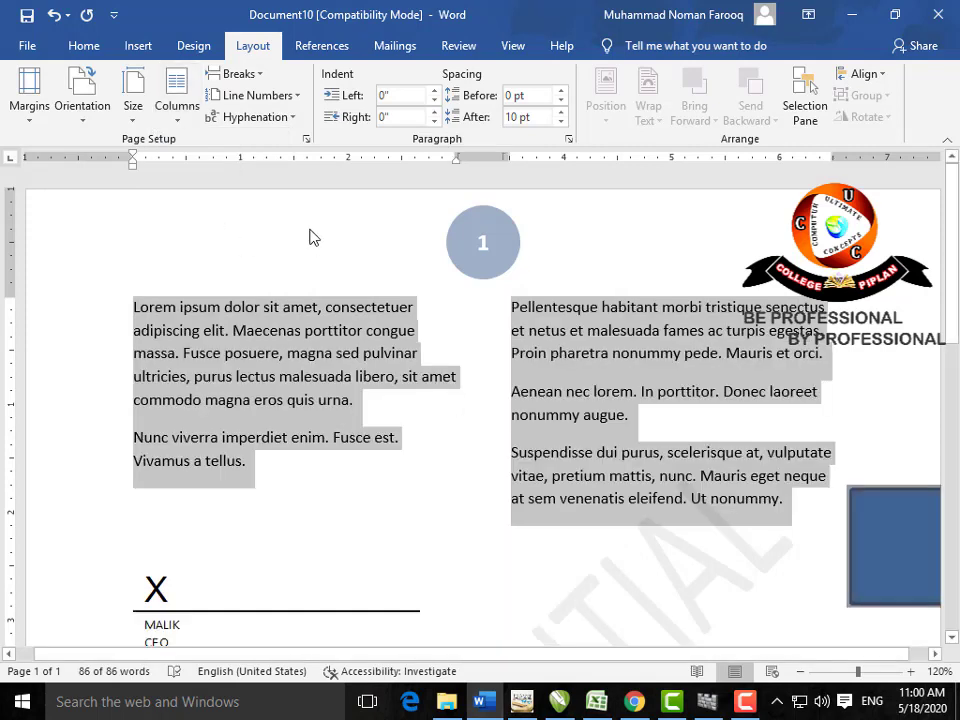
{"action": "left_click", "coordinate": [255, 74]}
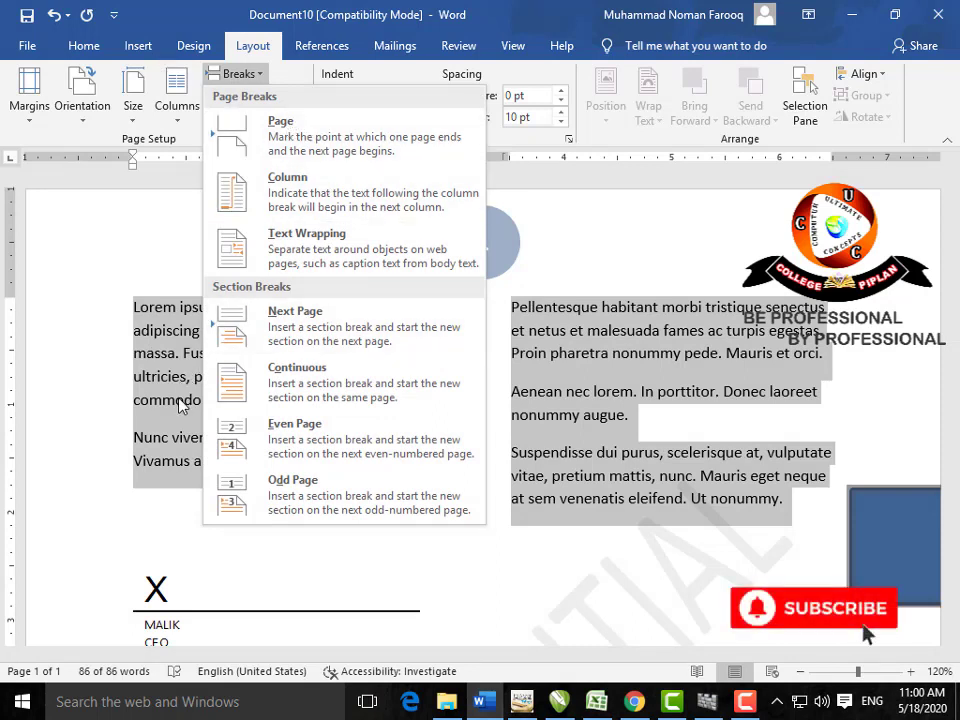
Step: Insert a column break so 'Nunc viverra' starts the right column
{"action": "left_click", "coordinate": [571, 333]}
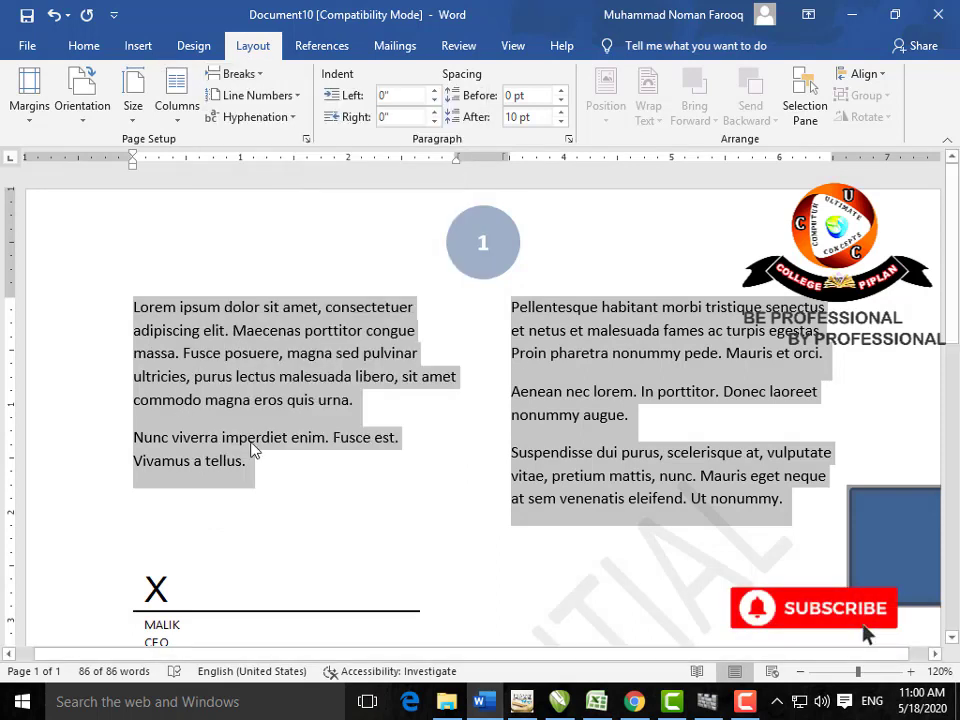
{"action": "left_click", "coordinate": [133, 439]}
{"action": "left_click", "coordinate": [266, 80]}
{"action": "left_click", "coordinate": [354, 259]}
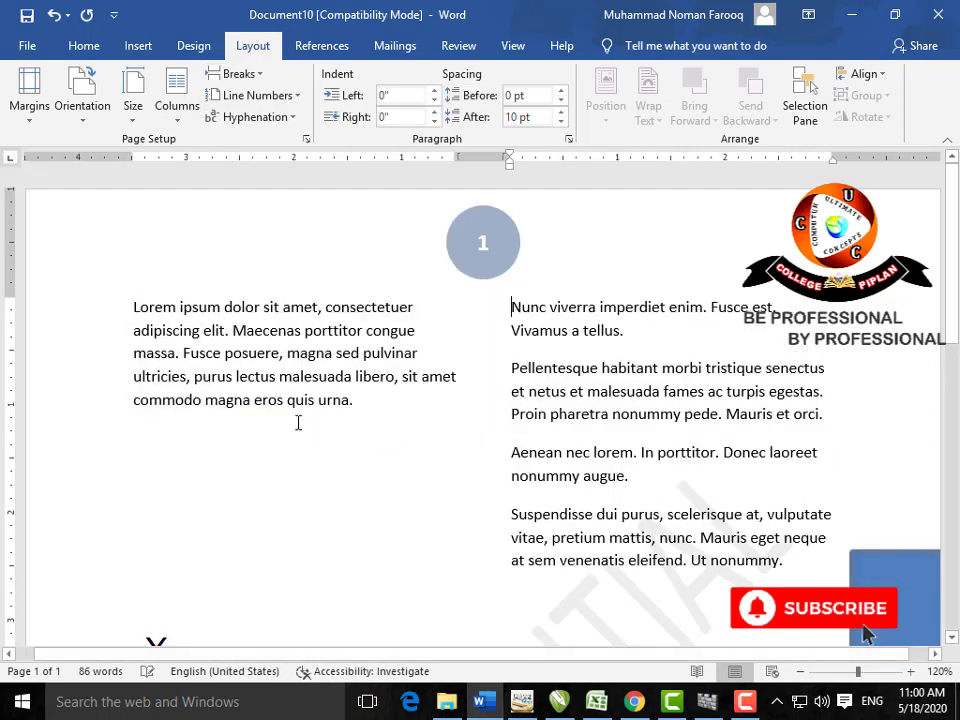
Step: Add two text-wrapping breaks before the Pellentesque paragraph
{"action": "left_click", "coordinate": [238, 74]}
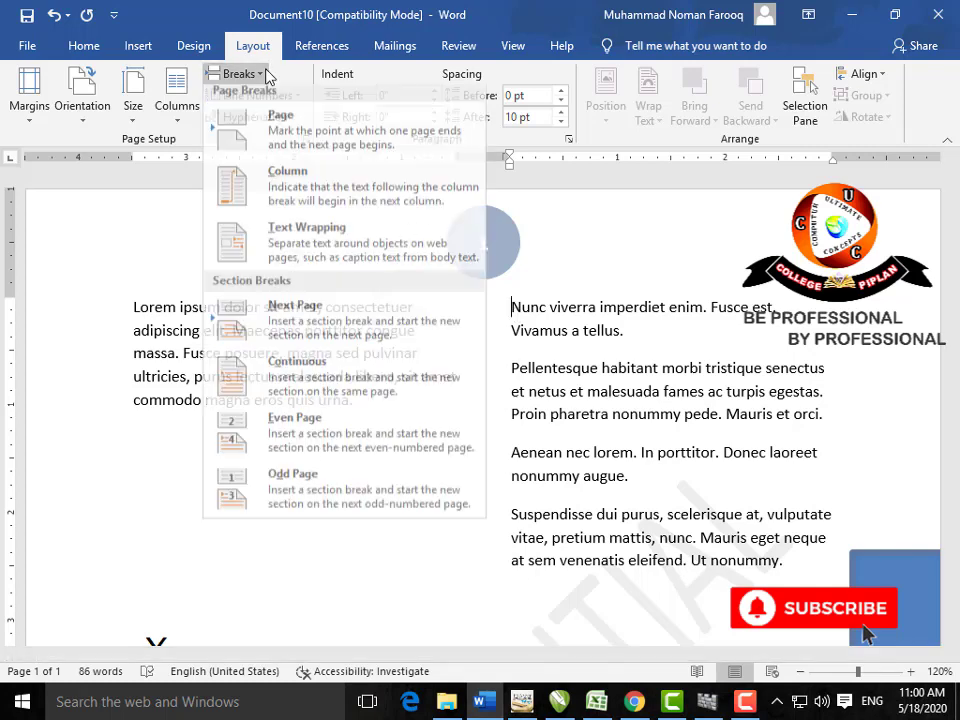
{"action": "left_click", "coordinate": [513, 351]}
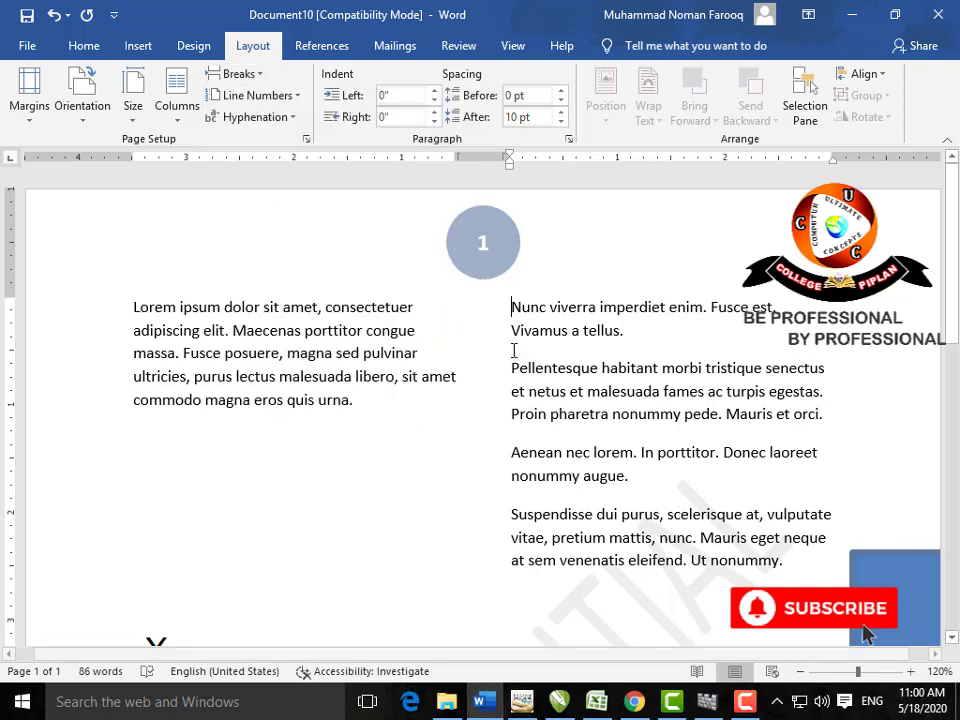
{"action": "left_click", "coordinate": [258, 78]}
{"action": "left_click", "coordinate": [294, 238]}
{"action": "left_click", "coordinate": [261, 79]}
{"action": "left_click", "coordinate": [290, 238]}
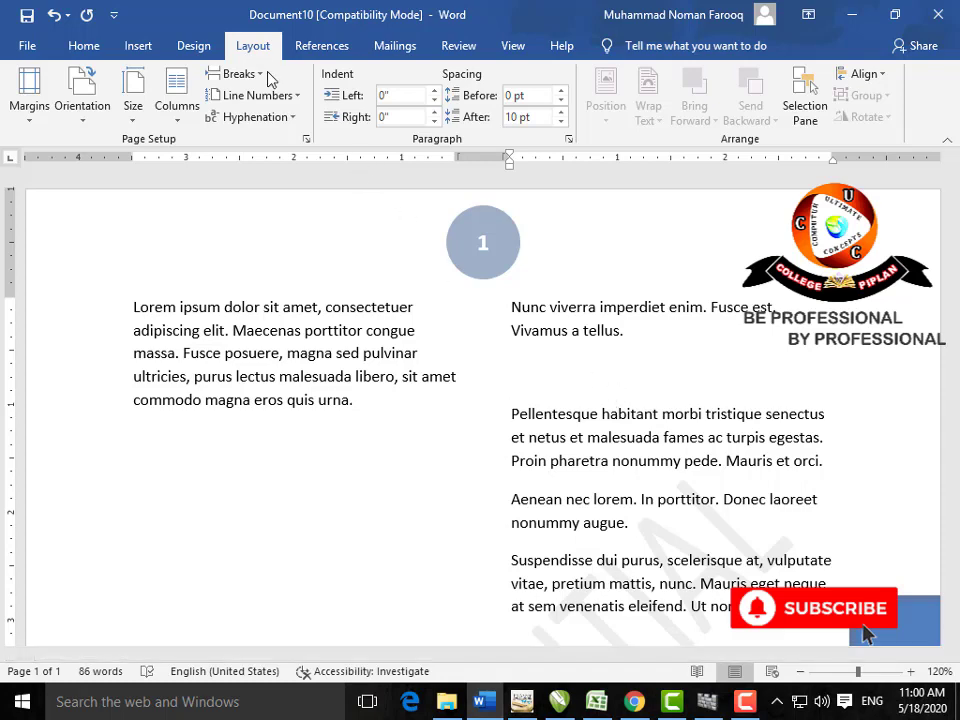
{"action": "left_click", "coordinate": [240, 74]}
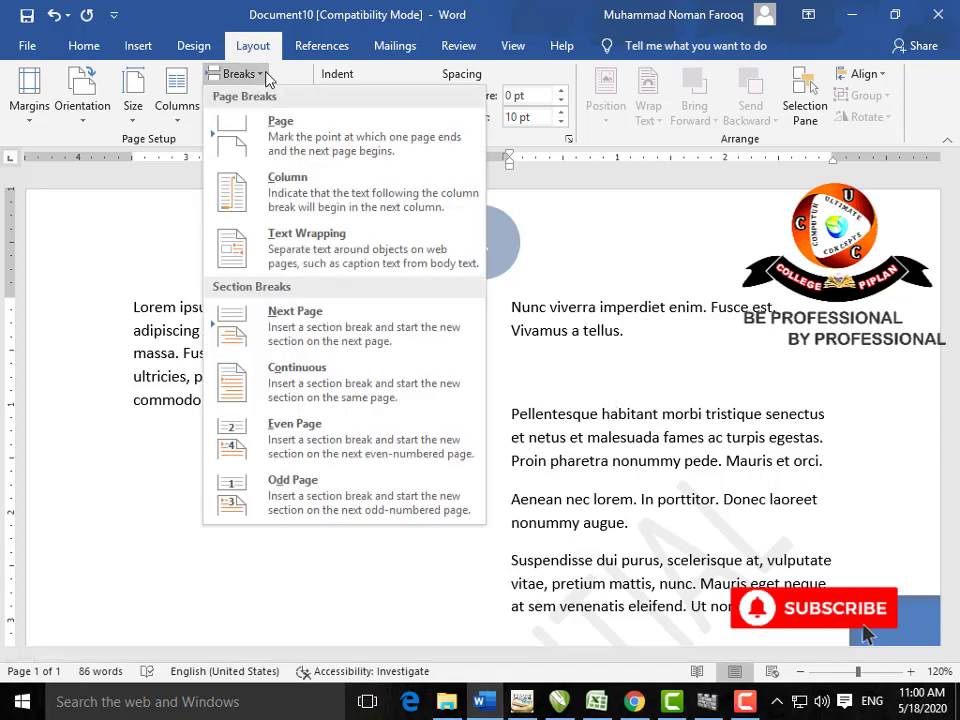
Step: Insert a Next Page section break so page 3 begins a new section
{"action": "left_click", "coordinate": [396, 328]}
{"action": "scroll", "coordinate": [557, 326], "scroll_direction": "down", "scroll_amount": 10}
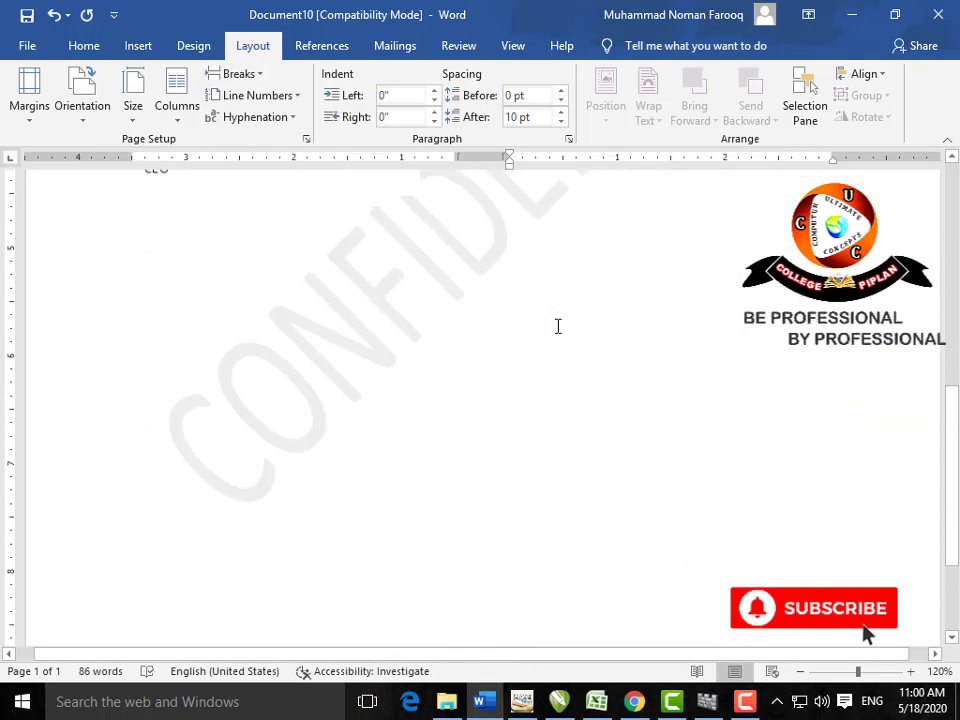
{"action": "scroll", "coordinate": [558, 326], "scroll_direction": "up", "scroll_amount": 5}
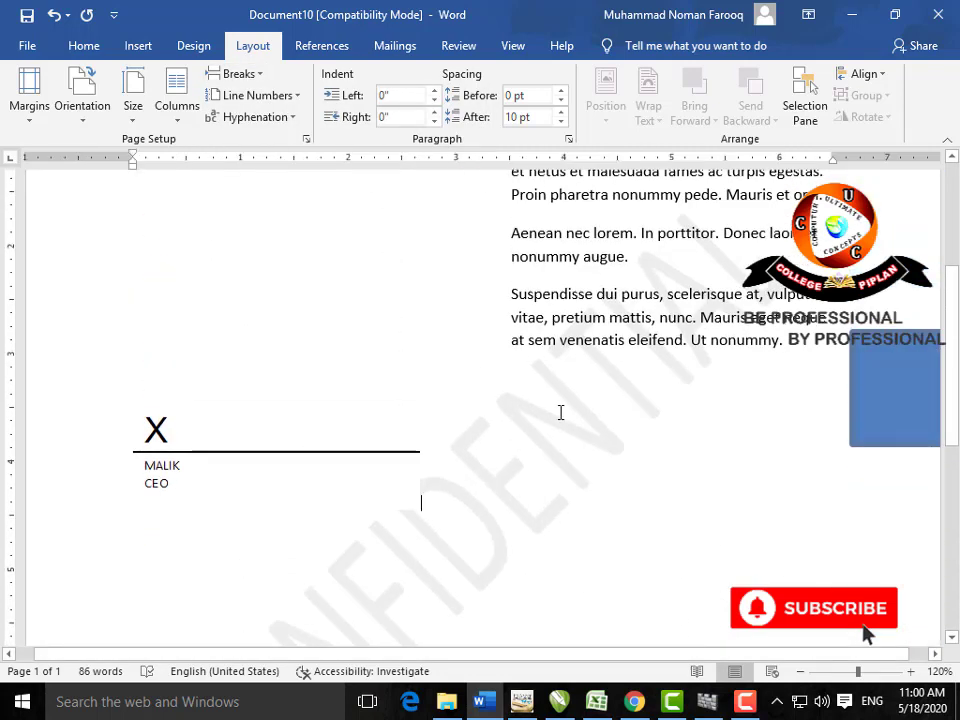
{"action": "key", "text": "ctrl+Return"}
{"action": "key", "text": "ctrl+Return"}
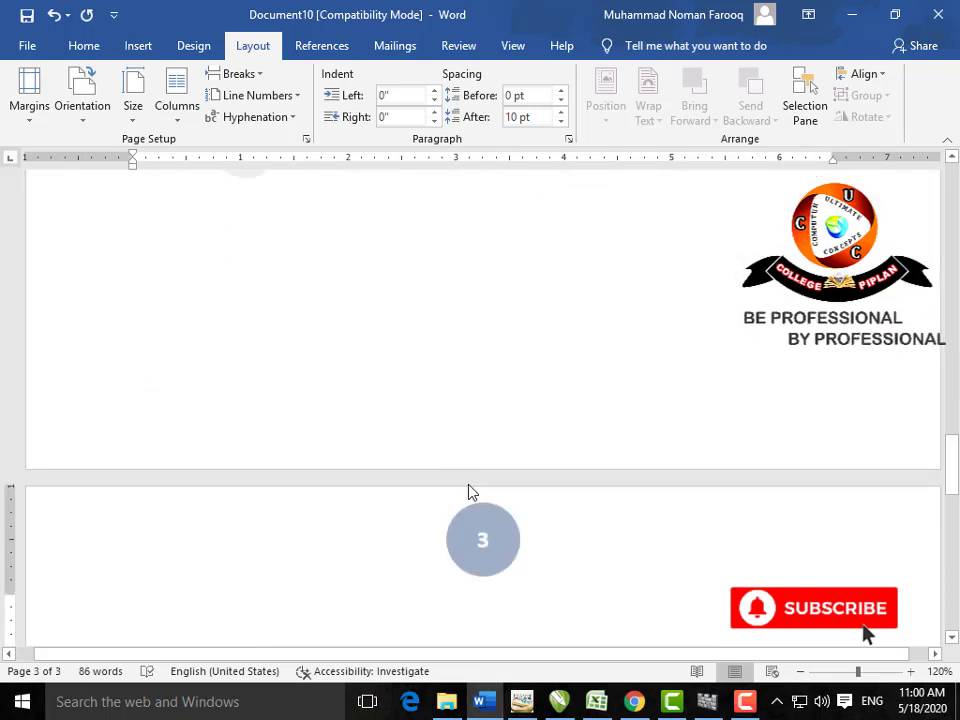
{"action": "scroll", "coordinate": [467, 484], "scroll_direction": "down", "scroll_amount": 3}
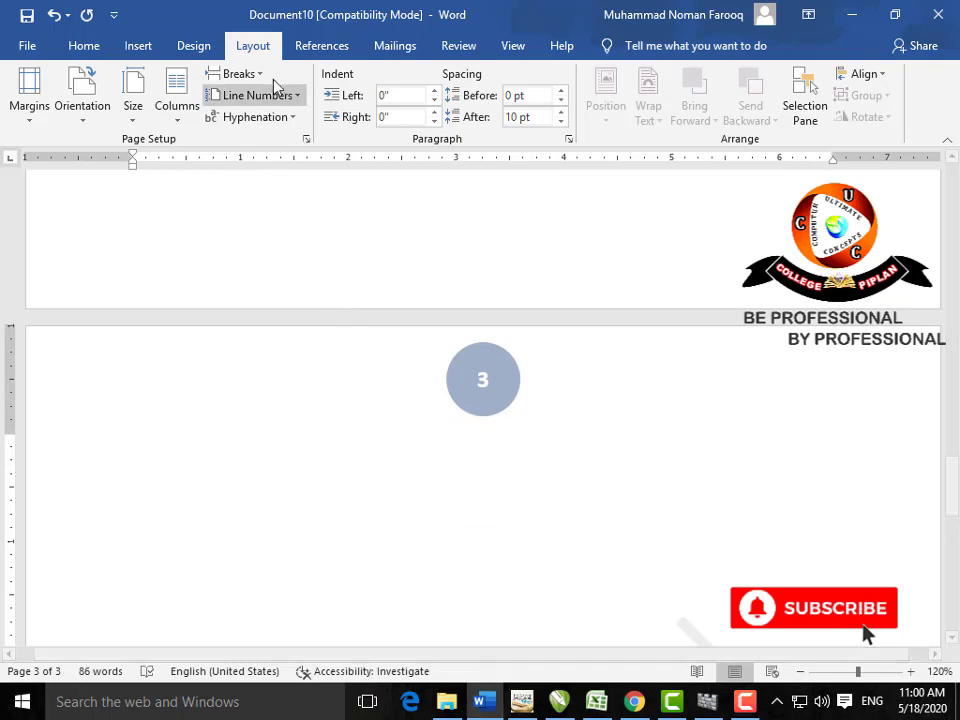
{"action": "left_click", "coordinate": [230, 73]}
{"action": "left_click", "coordinate": [340, 337]}
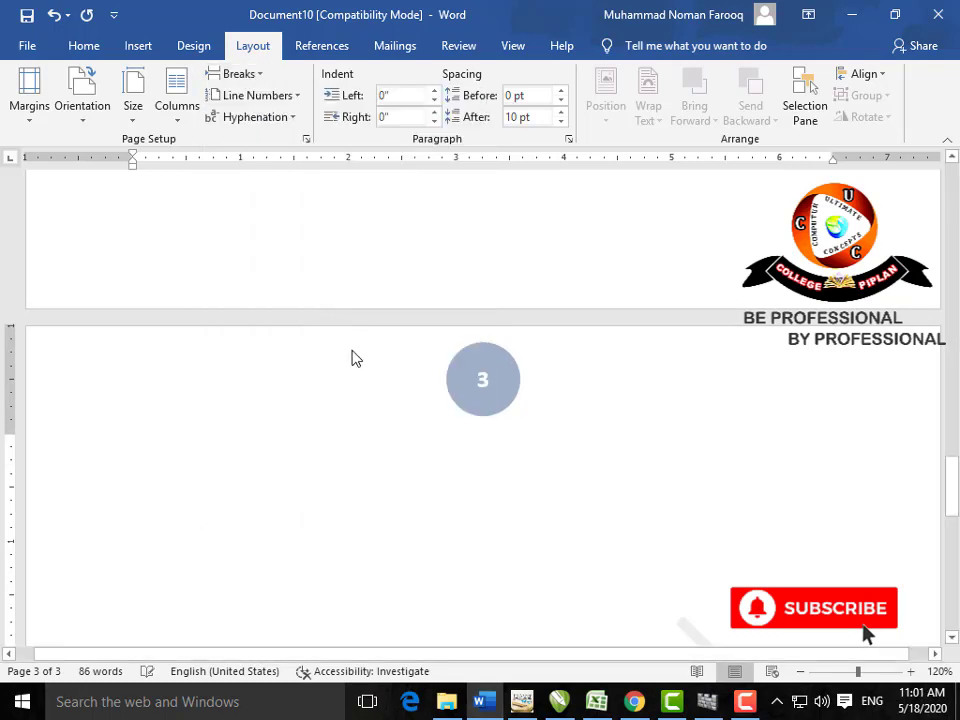
Step: Unlink page 3's header from the previous section and number its pages A, B, C, starting at A
{"action": "double_click", "coordinate": [356, 358]}
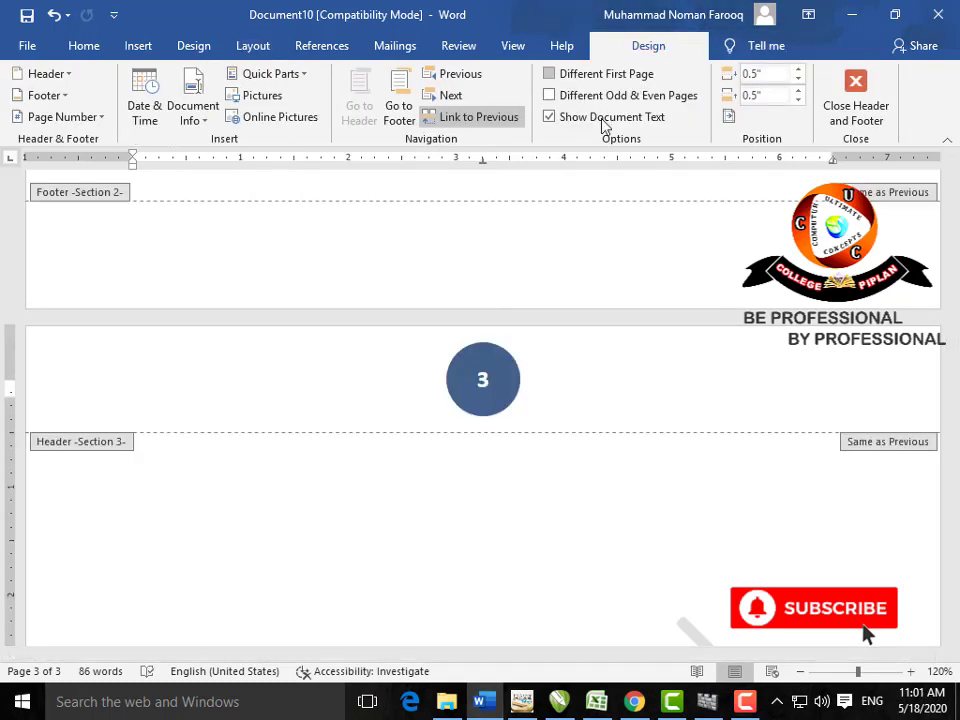
{"action": "left_click", "coordinate": [490, 122]}
{"action": "left_click", "coordinate": [145, 47]}
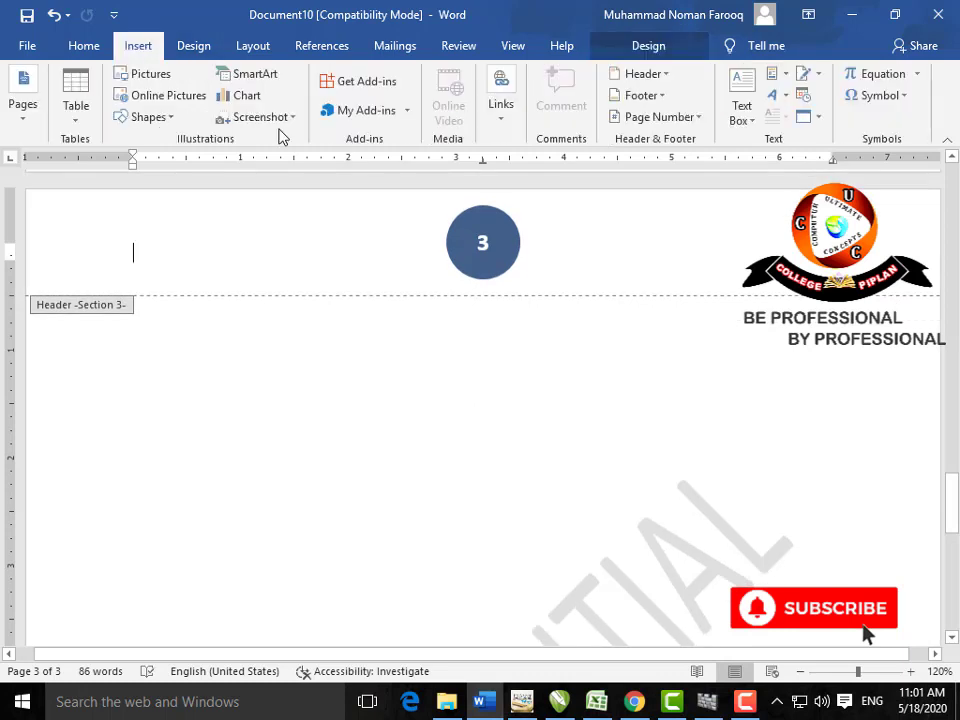
{"action": "left_click", "coordinate": [700, 117]}
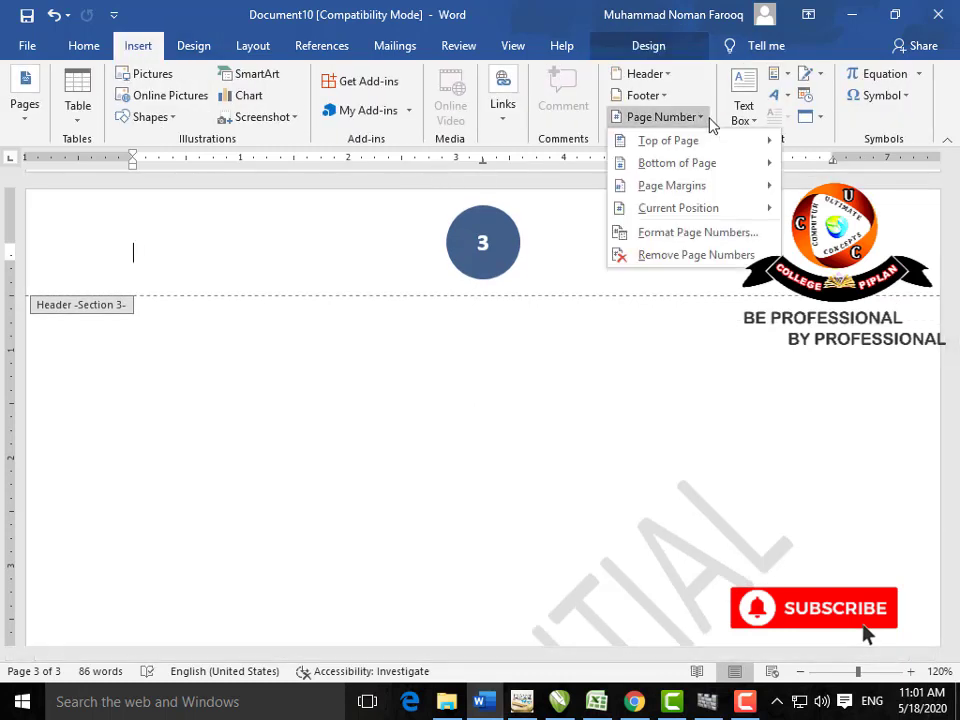
{"action": "left_click", "coordinate": [706, 231]}
{"action": "left_click", "coordinate": [585, 241]}
{"action": "scroll", "coordinate": [557, 294], "scroll_direction": "down", "scroll_amount": 1}
{"action": "left_click", "coordinate": [531, 296]}
{"action": "left_click", "coordinate": [405, 405]}
{"action": "left_click", "coordinate": [478, 440]}
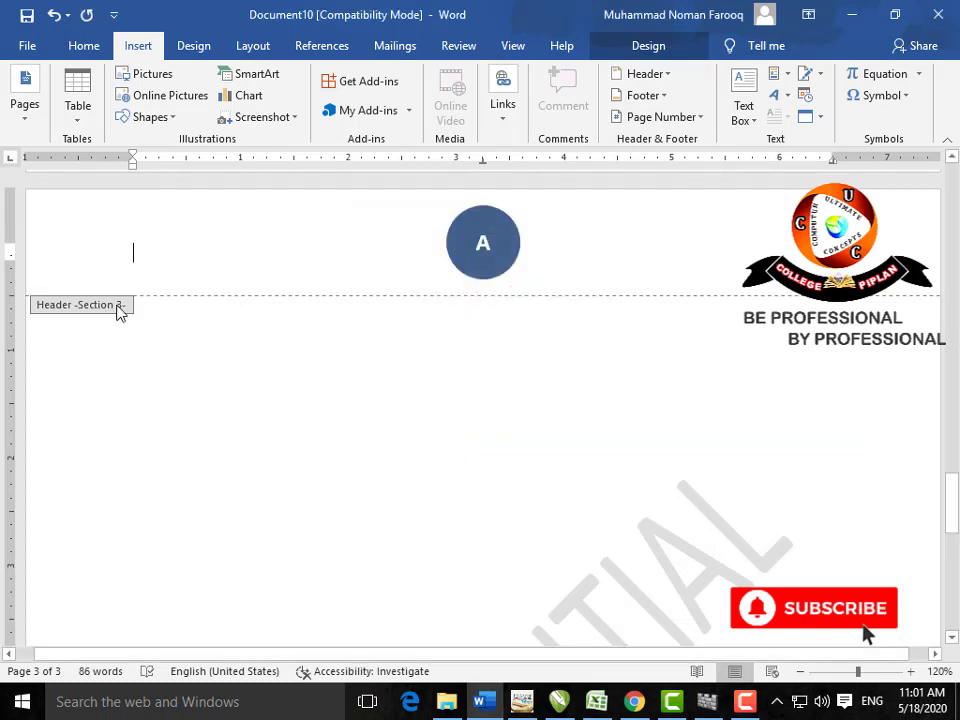
Step: Close the header and scroll through the pages to check the lettered page number
{"action": "double_click", "coordinate": [364, 422]}
{"action": "scroll", "coordinate": [364, 422], "scroll_direction": "up", "scroll_amount": 15}
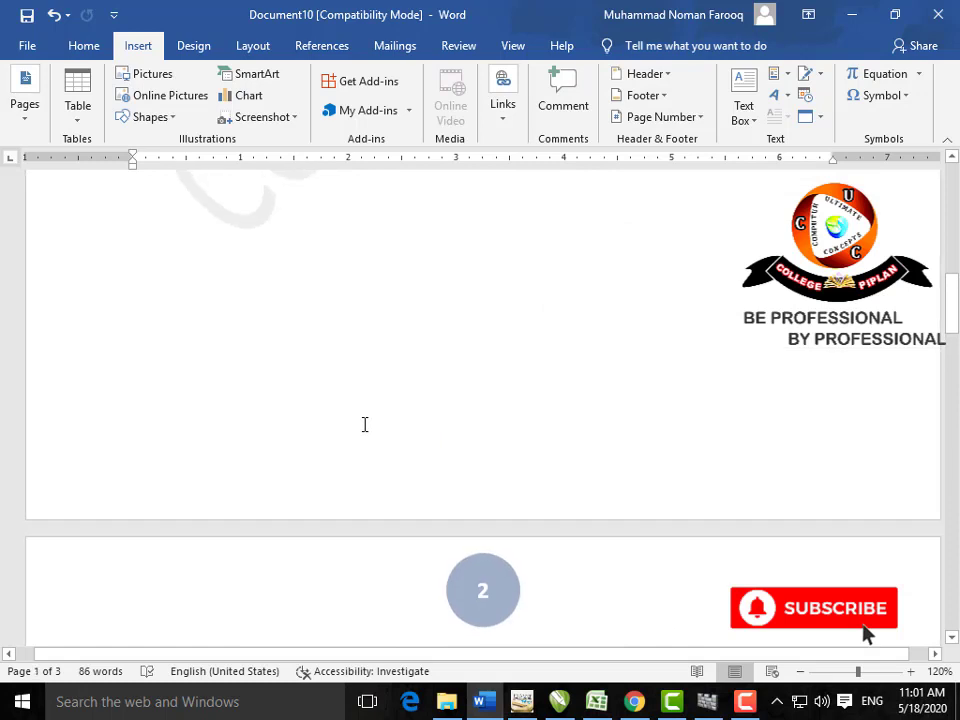
{"action": "scroll", "coordinate": [365, 424], "scroll_direction": "down", "scroll_amount": 20}
{"action": "scroll", "coordinate": [365, 424], "scroll_direction": "up", "scroll_amount": 2}
{"action": "scroll", "coordinate": [365, 424], "scroll_direction": "down", "scroll_amount": 10}
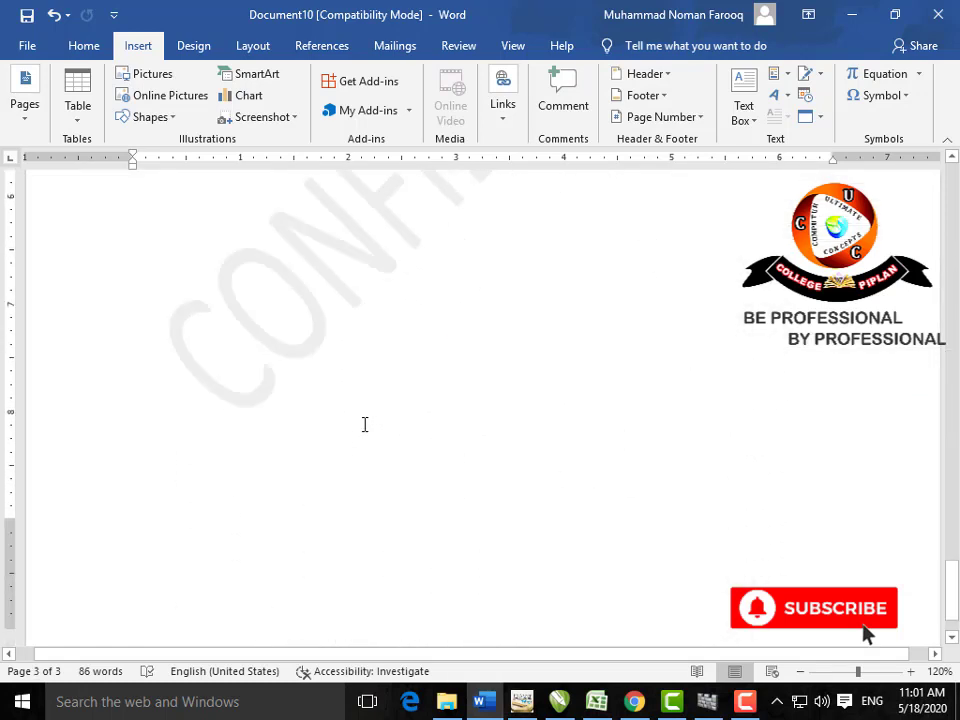
{"action": "scroll", "coordinate": [365, 424], "scroll_direction": "up", "scroll_amount": 8}
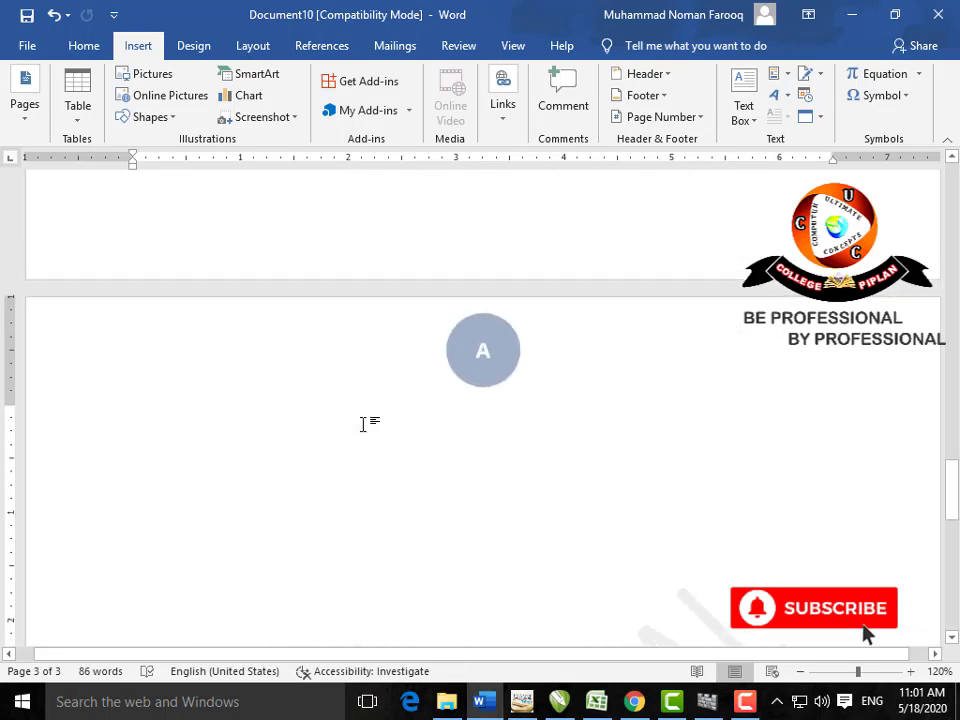
{"action": "scroll", "coordinate": [364, 420], "scroll_direction": "up", "scroll_amount": 6}
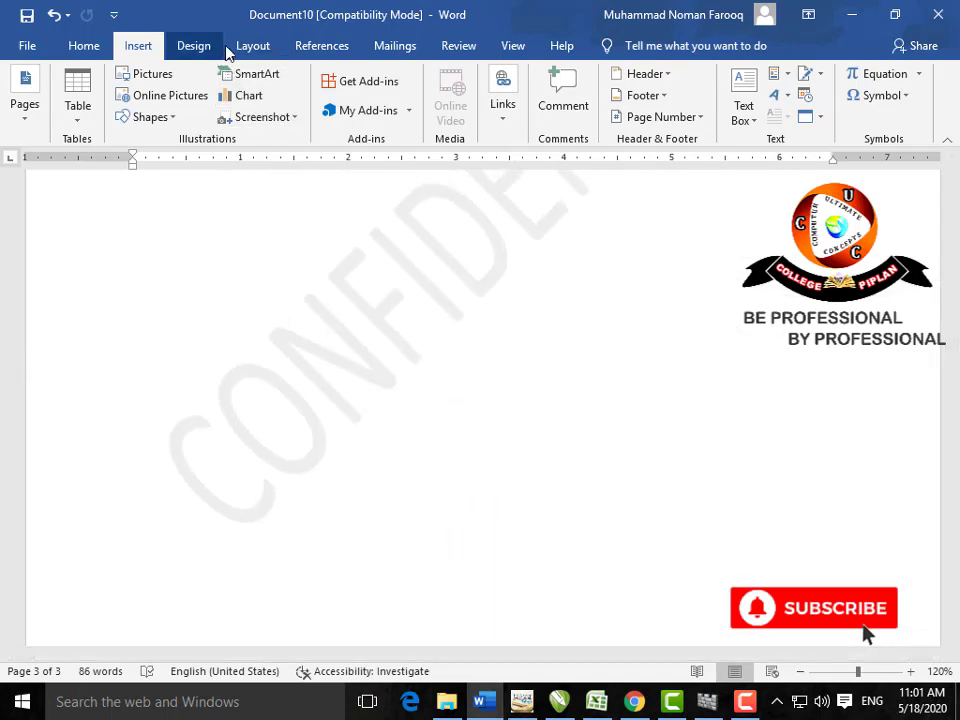
Step: Select all the document text and return it to a single column
{"action": "left_click", "coordinate": [252, 46]}
{"action": "left_click", "coordinate": [258, 75]}
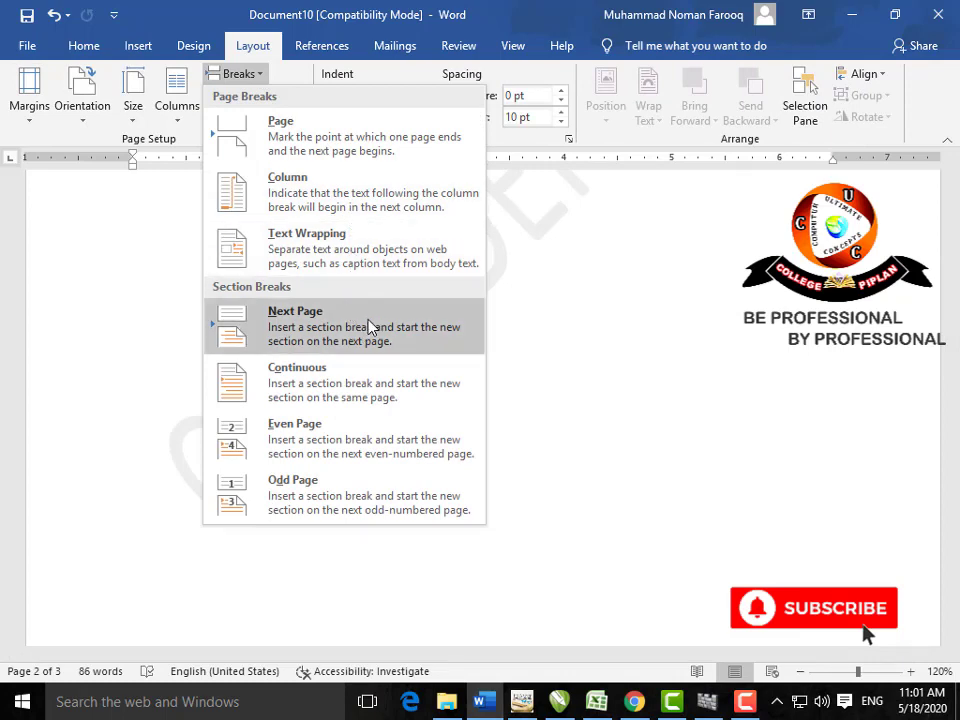
{"action": "scroll", "coordinate": [584, 491], "scroll_direction": "up", "scroll_amount": 7}
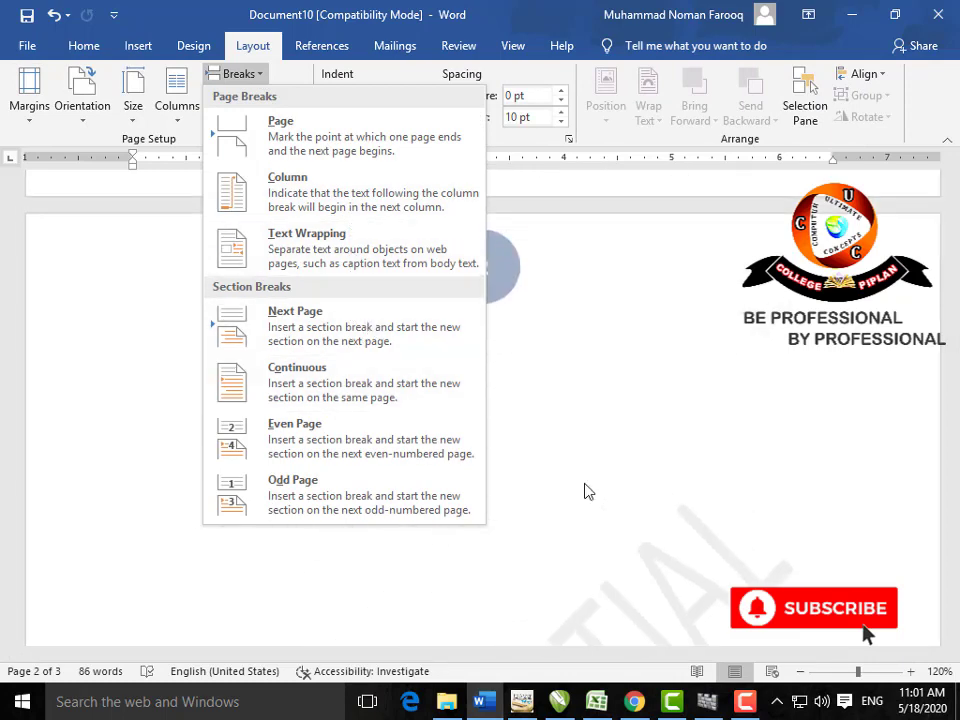
{"action": "left_click", "coordinate": [584, 491]}
{"action": "scroll", "coordinate": [581, 482], "scroll_direction": "up", "scroll_amount": 15}
{"action": "left_click", "coordinate": [512, 460]}
{"action": "left_click_drag", "start_coordinate": [788, 609], "coordinate": [130, 285]}
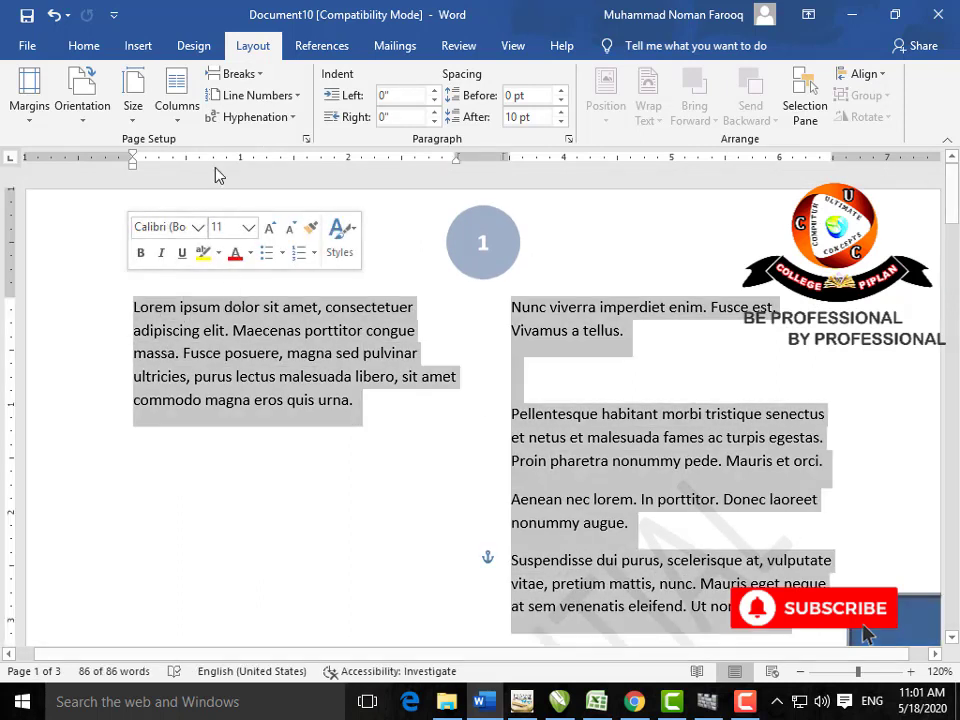
{"action": "left_click", "coordinate": [181, 128]}
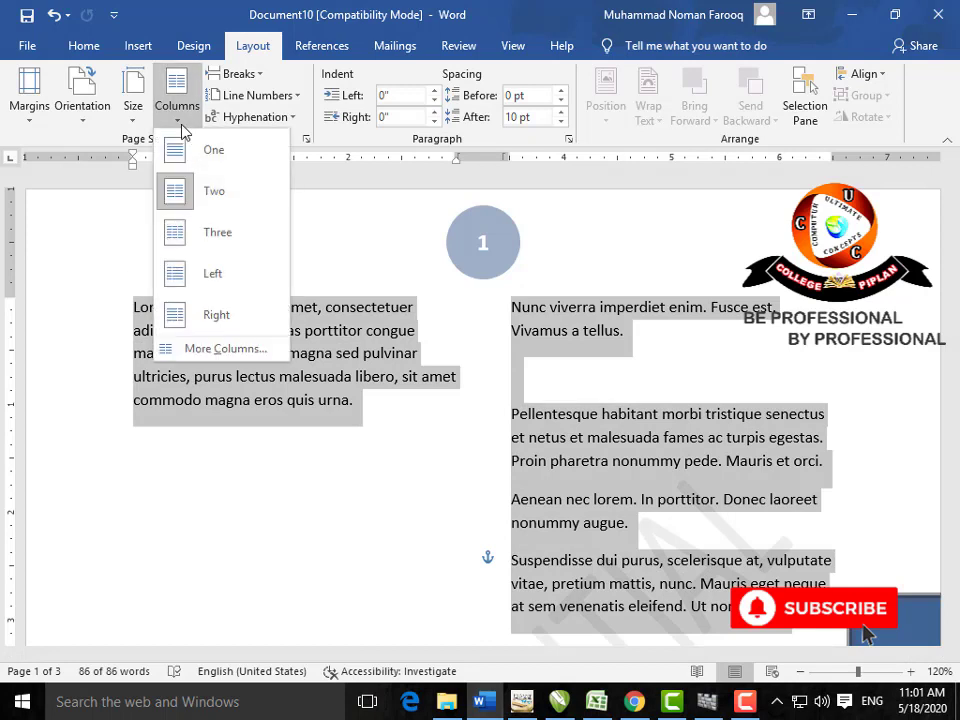
{"action": "left_click", "coordinate": [225, 163]}
Step: Insert a continuous section break before 'Maecenas', splitting the Lorem ipsum paragraph after 'elit.'
{"action": "left_click", "coordinate": [507, 322]}
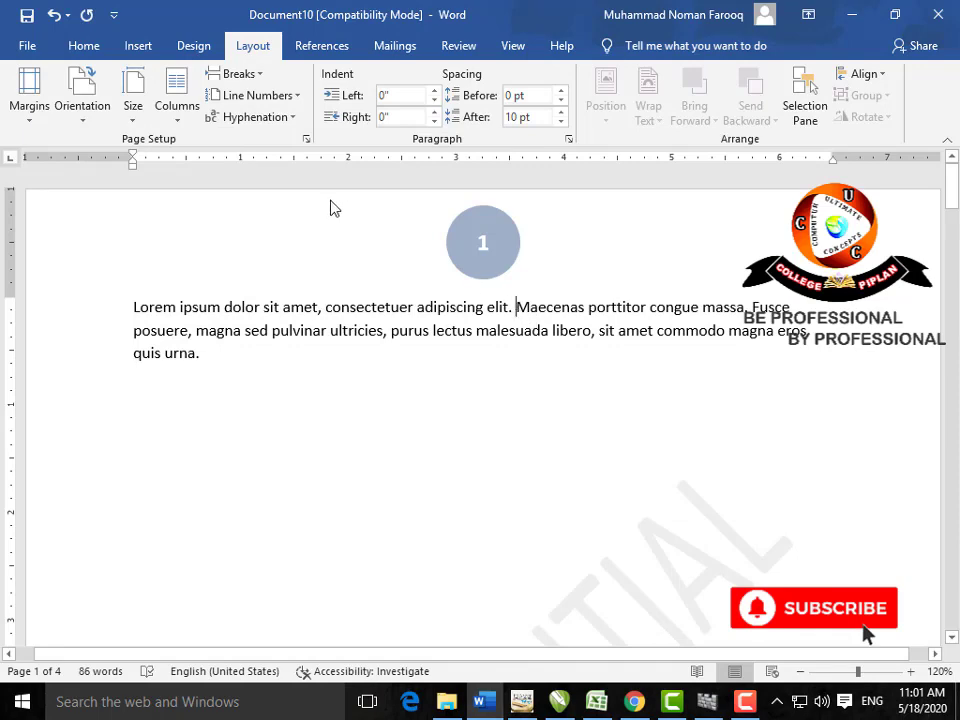
{"action": "left_click", "coordinate": [255, 74]}
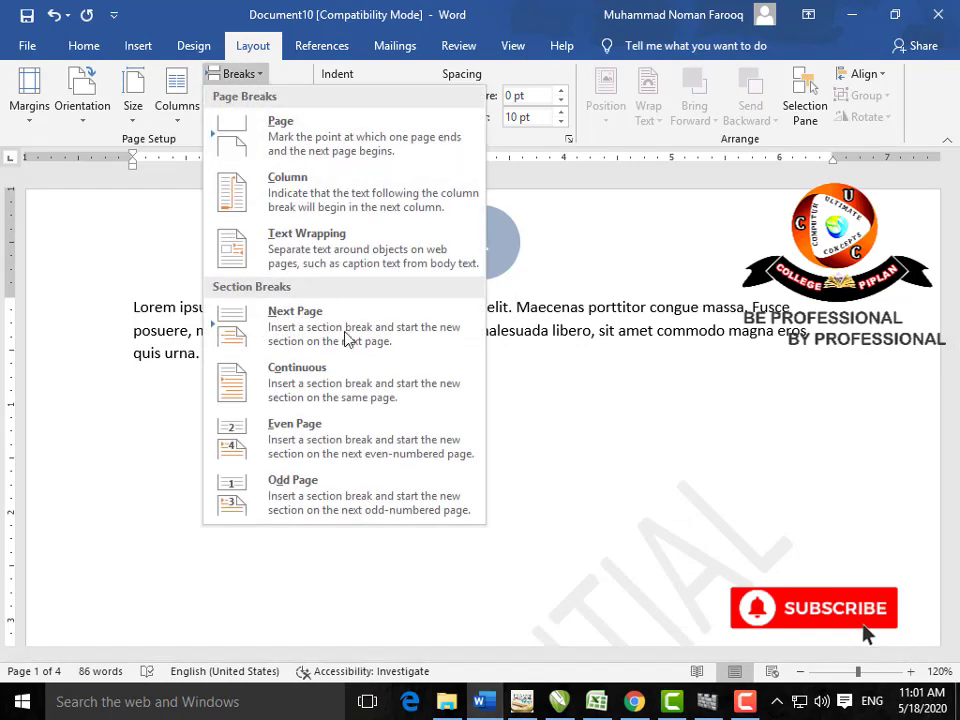
{"action": "left_click", "coordinate": [368, 381]}
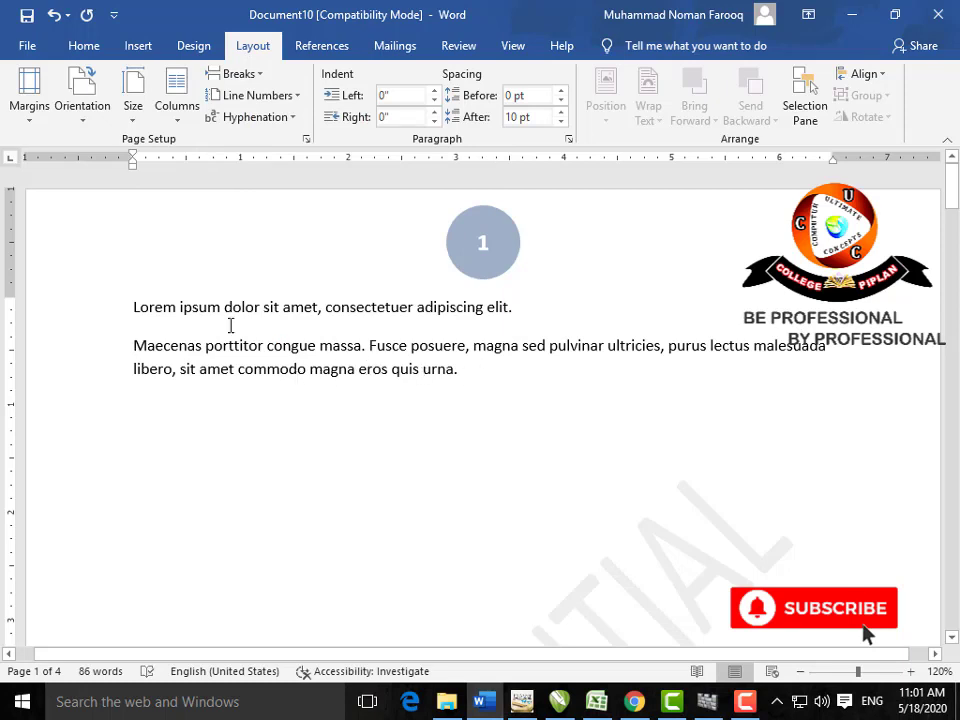
{"action": "left_click_drag", "start_coordinate": [466, 372], "coordinate": [107, 317]}
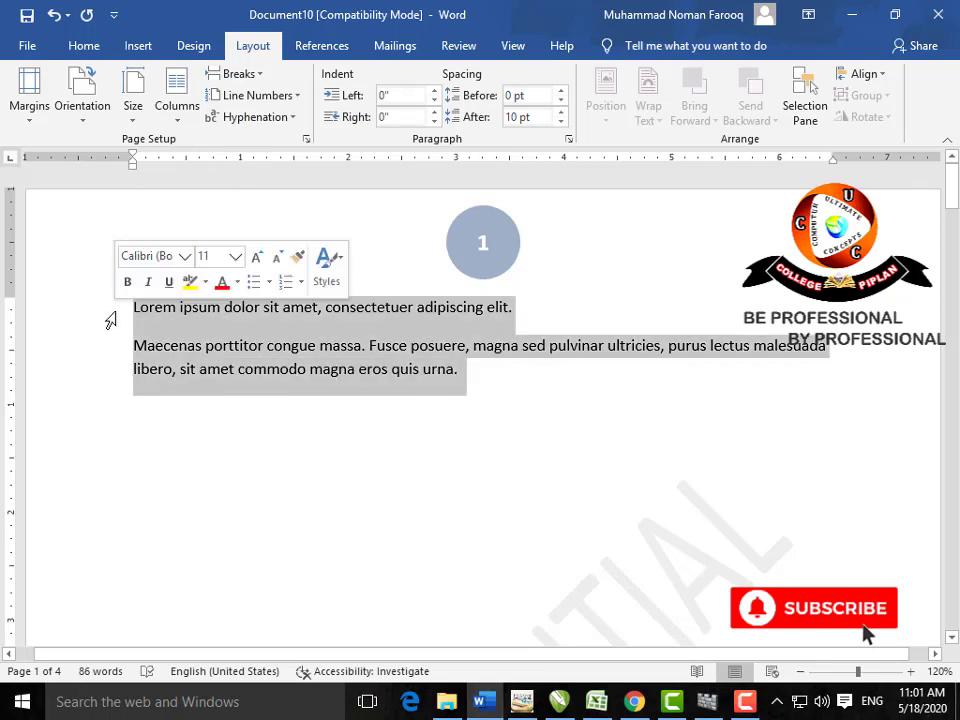
{"action": "left_click", "coordinate": [298, 96]}
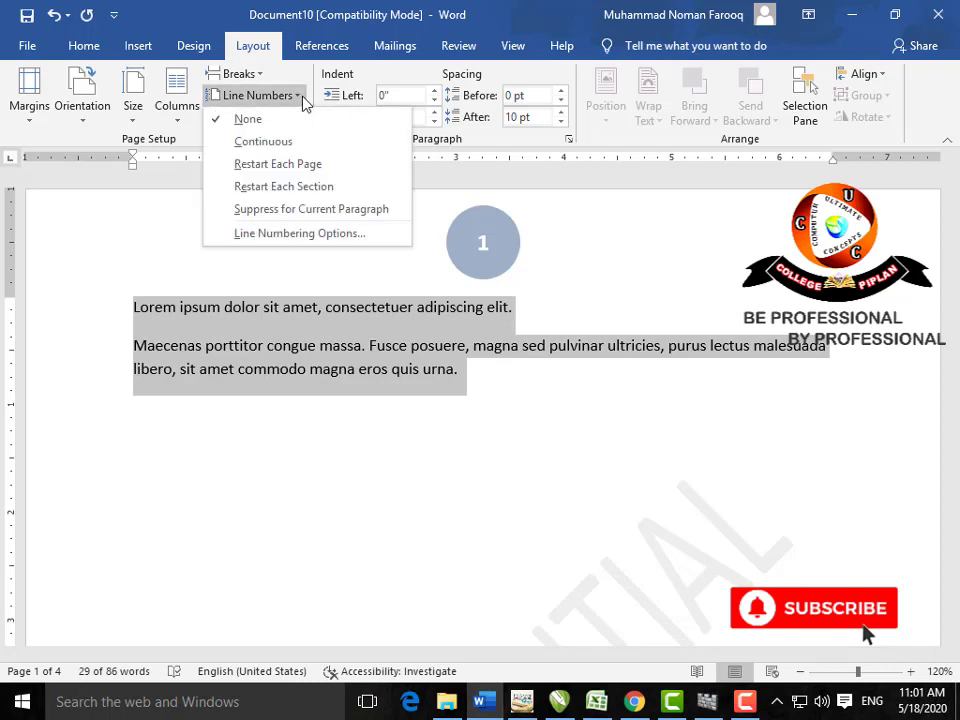
{"action": "left_click", "coordinate": [324, 187]}
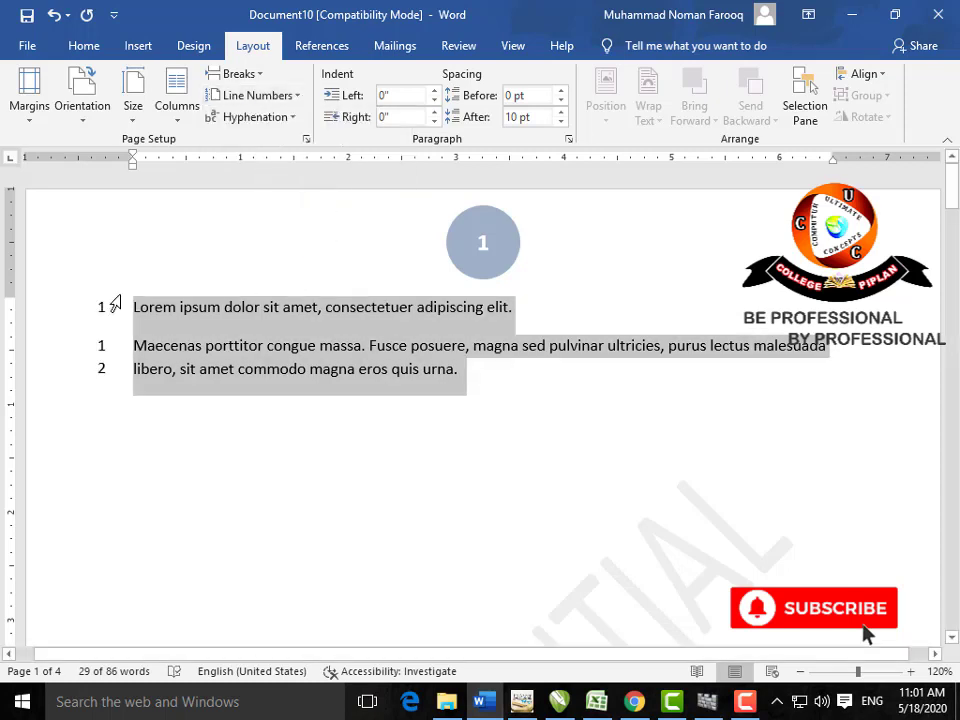
{"action": "left_click", "coordinate": [297, 96]}
{"action": "left_click", "coordinate": [248, 119]}
{"action": "left_click", "coordinate": [238, 74]}
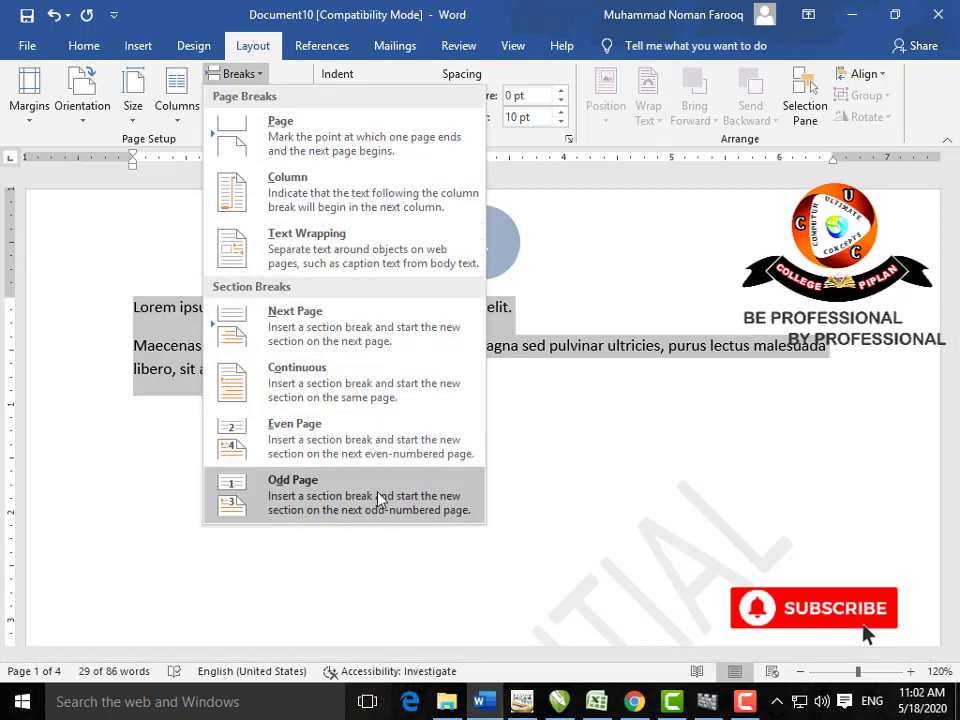
{"action": "left_click", "coordinate": [529, 456]}
{"action": "left_click", "coordinate": [135, 346]}
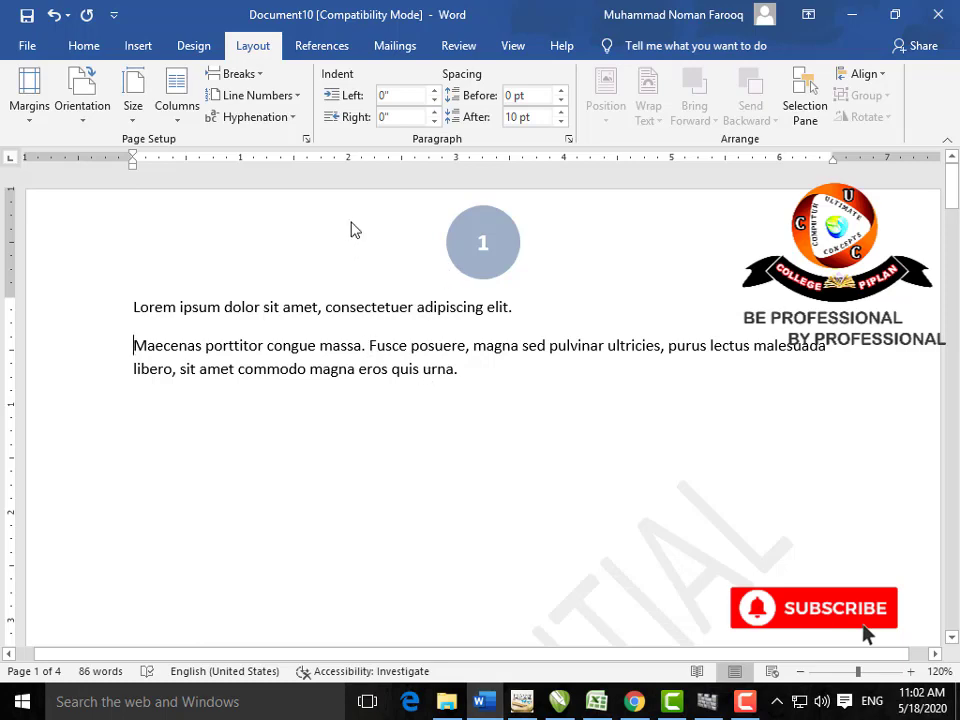
{"action": "left_click", "coordinate": [255, 76]}
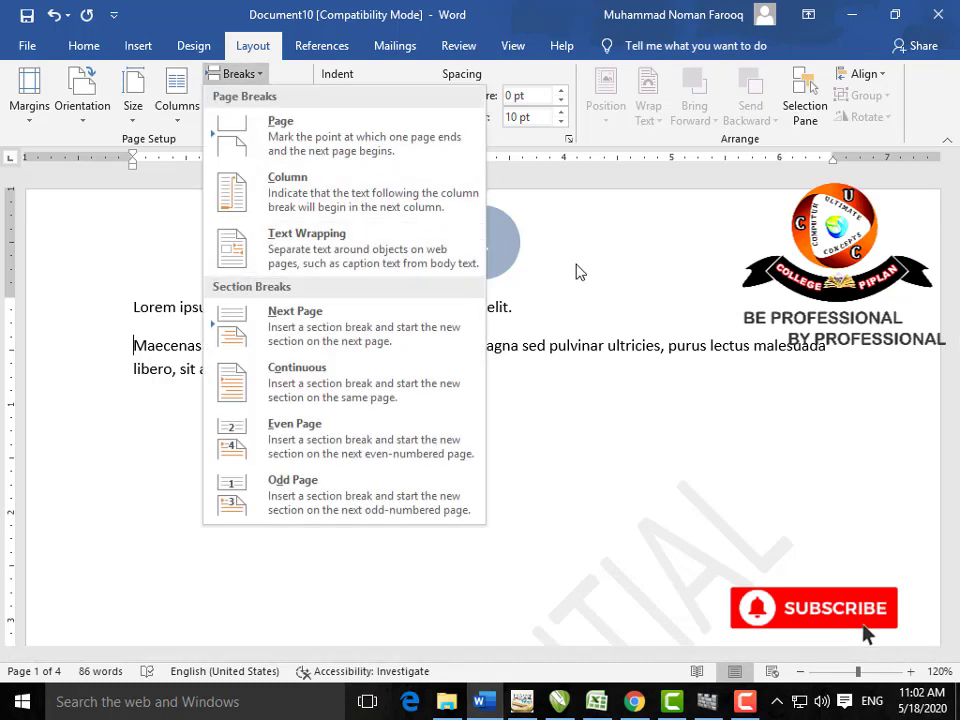
{"action": "left_click", "coordinate": [375, 399]}
{"action": "left_click_drag", "start_coordinate": [469, 377], "coordinate": [137, 298]}
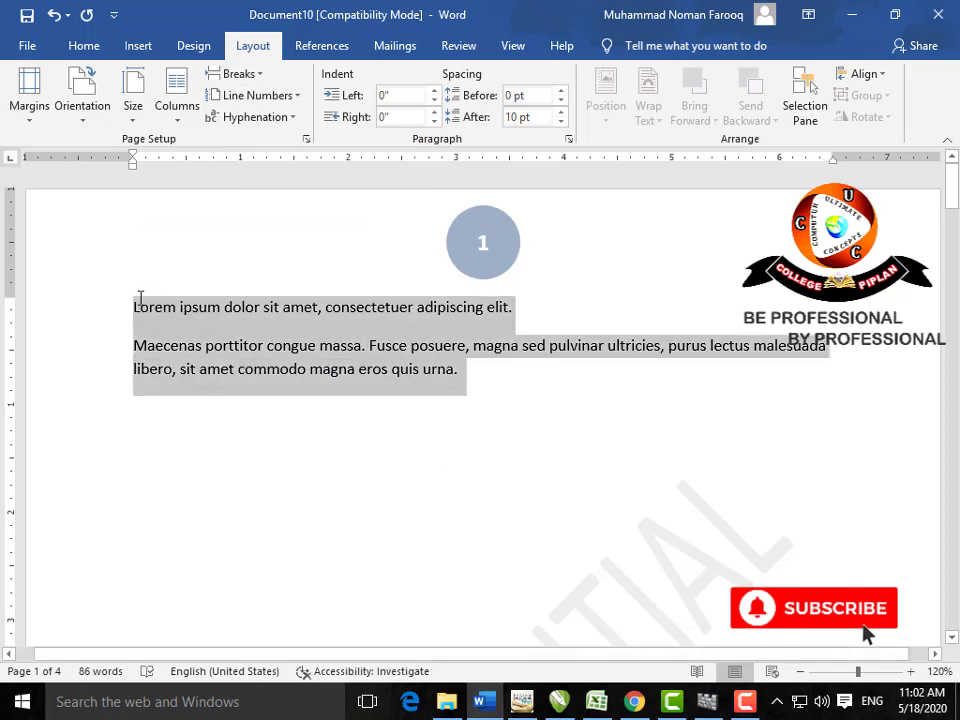
{"action": "left_click", "coordinate": [296, 105]}
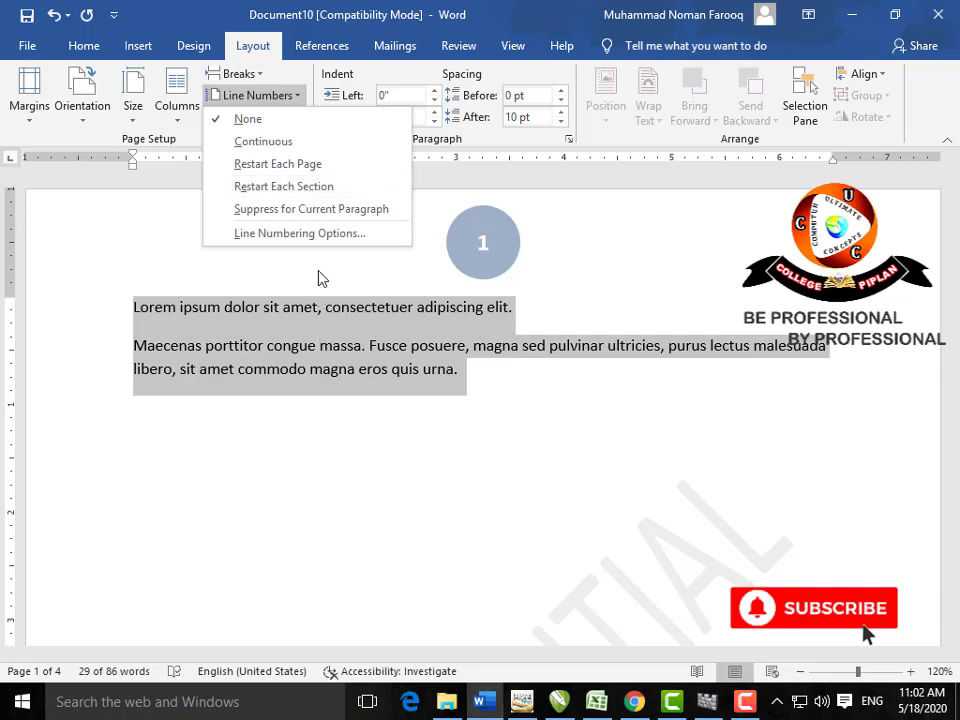
{"action": "left_click", "coordinate": [309, 148]}
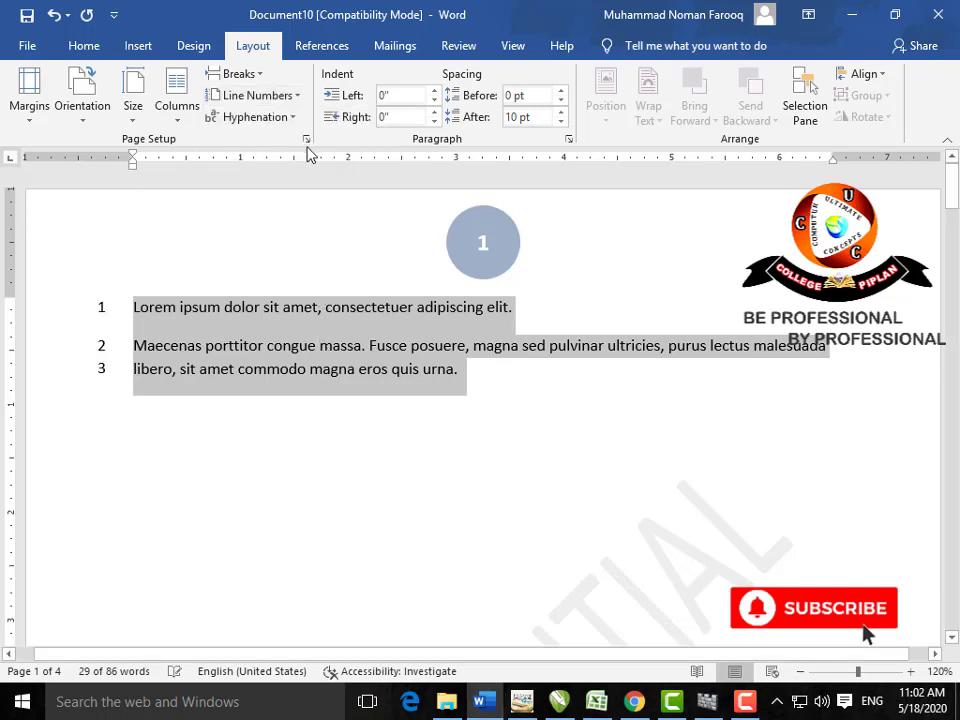
{"action": "left_click", "coordinate": [422, 345]}
{"action": "left_click_drag", "start_coordinate": [841, 345], "coordinate": [114, 345]}
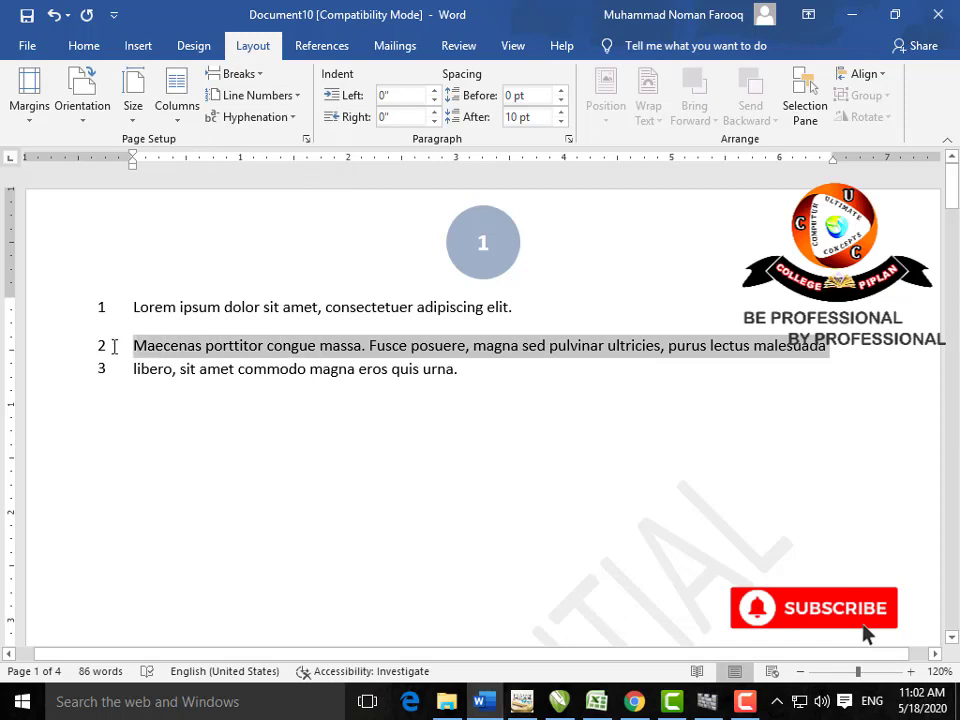
{"action": "left_click", "coordinate": [297, 97]}
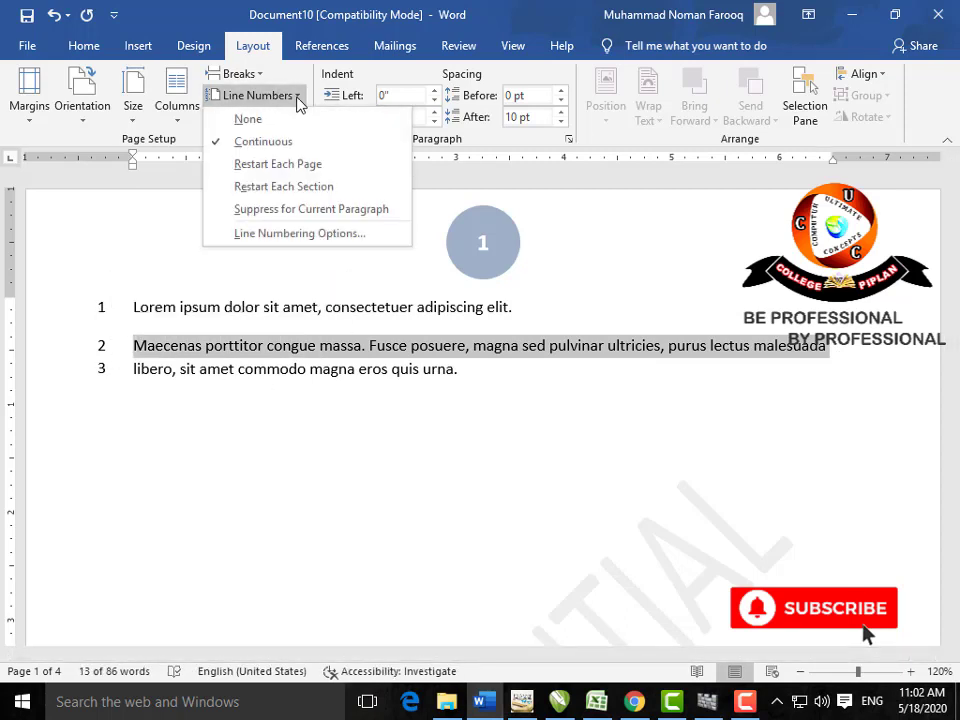
{"action": "left_click", "coordinate": [341, 209]}
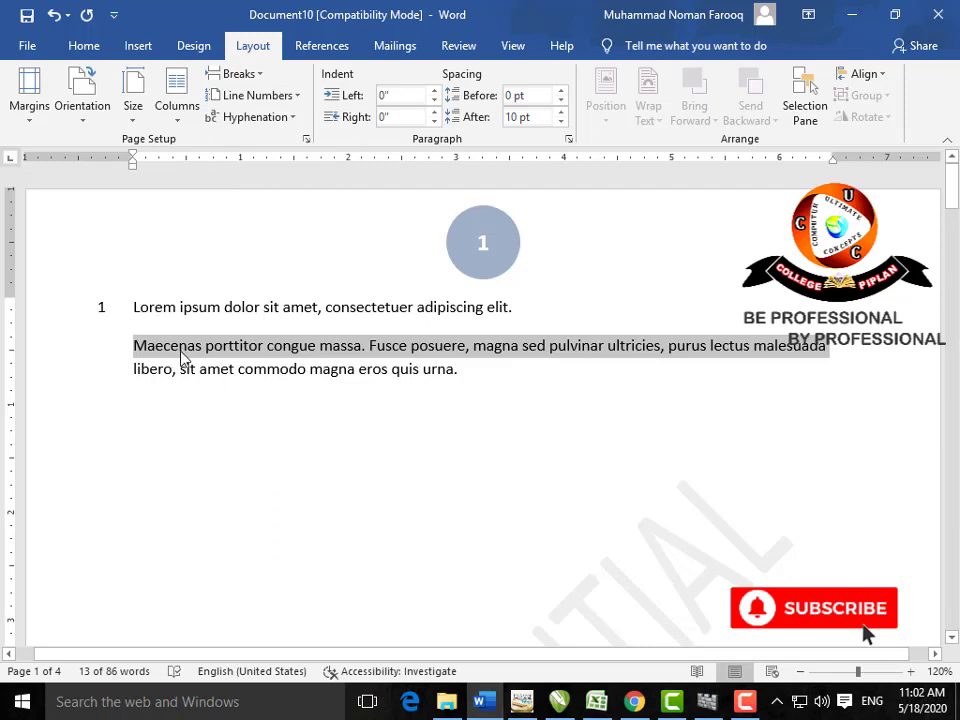
{"action": "left_click", "coordinate": [298, 98]}
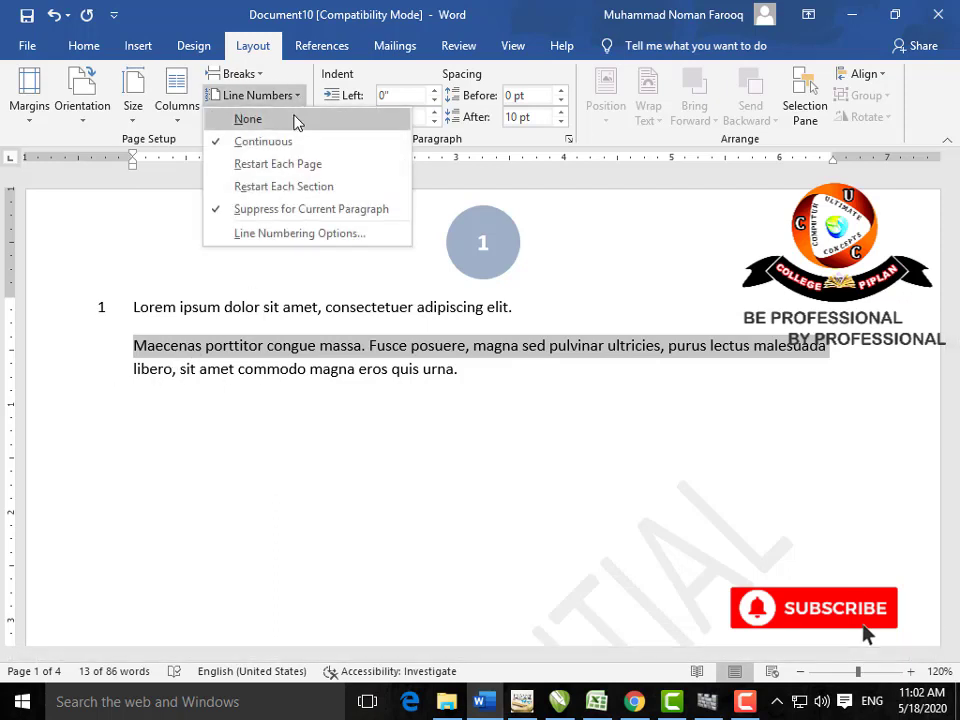
{"action": "left_click", "coordinate": [296, 103]}
{"action": "left_click", "coordinate": [296, 103]}
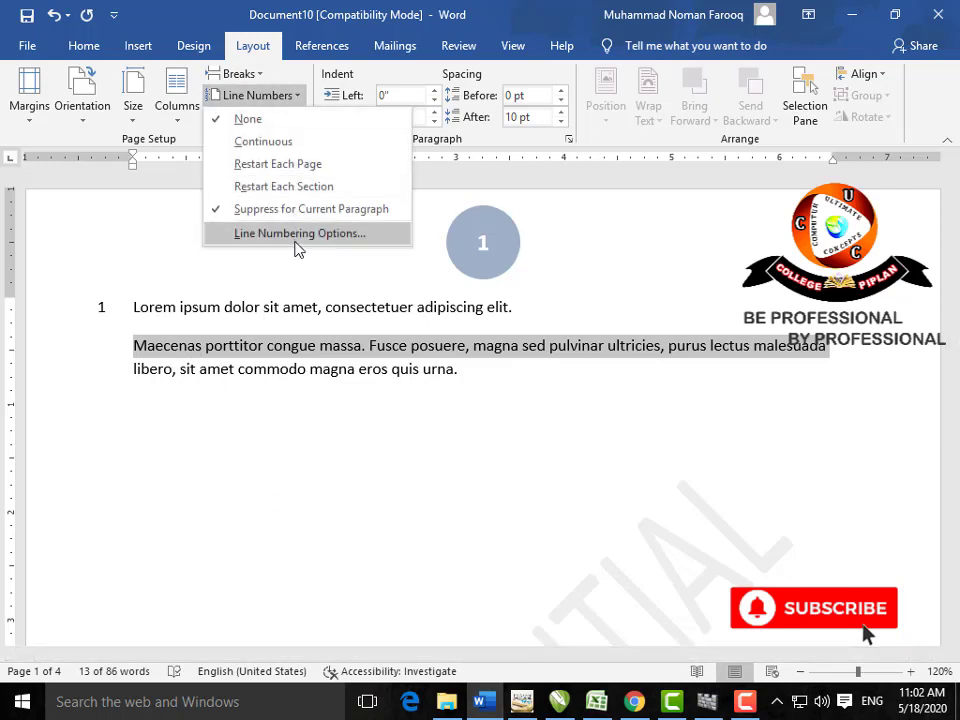
{"action": "left_click", "coordinate": [326, 298]}
{"action": "left_click_drag", "start_coordinate": [482, 366], "coordinate": [134, 303]}
{"action": "left_click", "coordinate": [299, 100]}
{"action": "left_click", "coordinate": [296, 117]}
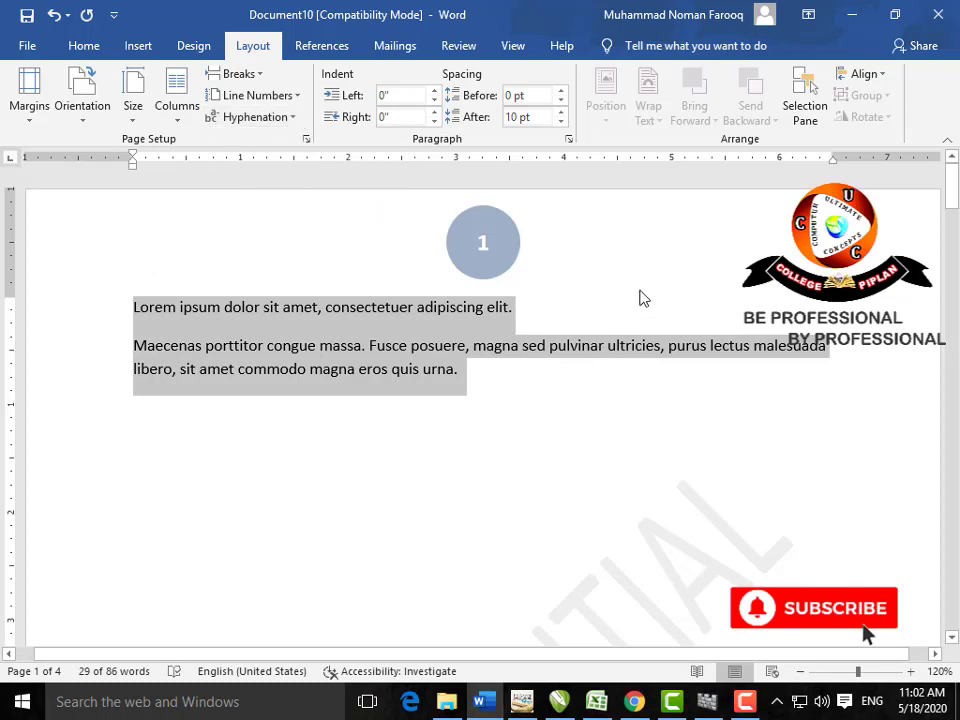
{"action": "left_click", "coordinate": [578, 316]}
Step: Delete all the text, type COMPUTER, and pull it up to the right end of the first line
{"action": "left_click", "coordinate": [831, 346]}
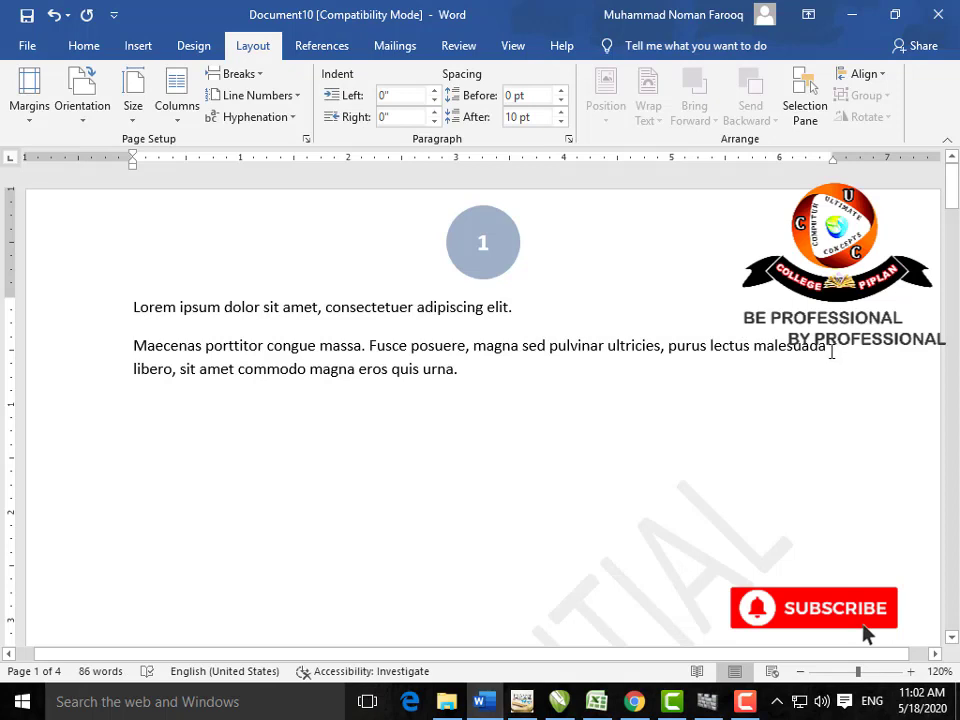
{"action": "type", "text": "C"}
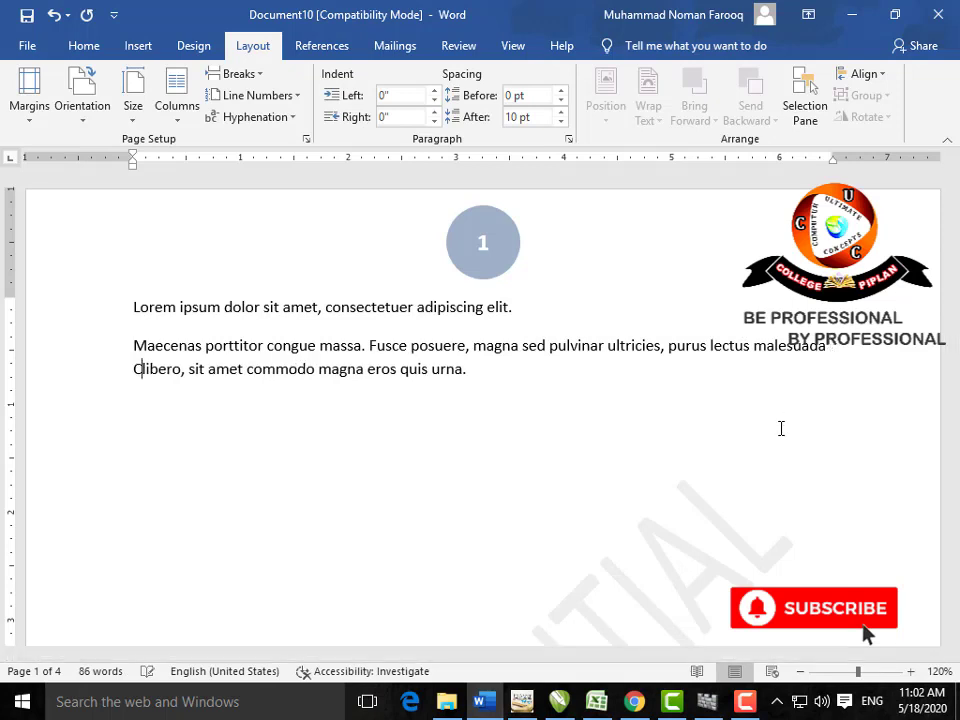
{"action": "key", "text": "BackSpace"}
{"action": "key", "text": "BackSpace"}
{"action": "key", "text": "BackSpace"}
{"action": "key", "text": "BackSpace"}
{"action": "key", "text": "BackSpace"}
{"action": "key", "text": "BackSpace"}
{"action": "key", "text": "ctrl+a"}
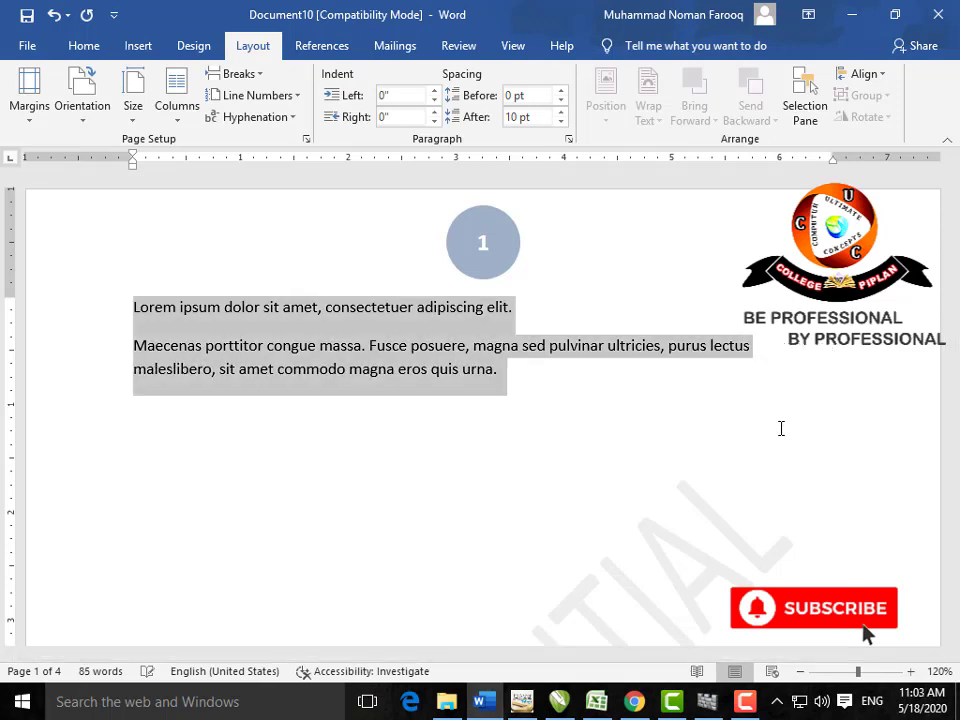
{"action": "key", "text": "BackSpace"}
{"action": "type", "text": "COM"}
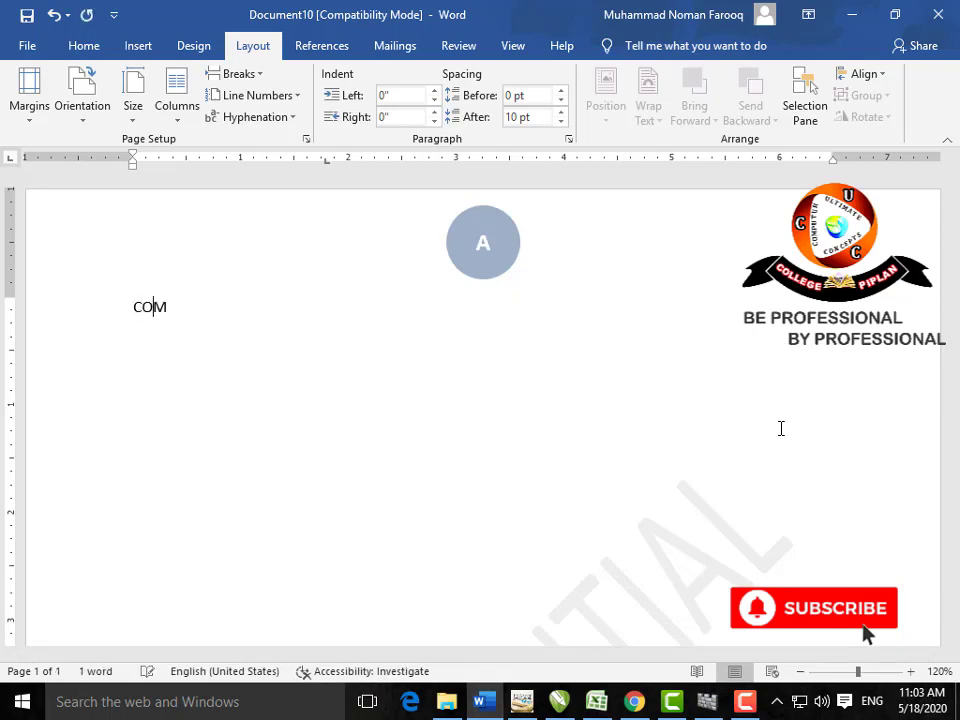
{"action": "type", "text": "PUTER"}
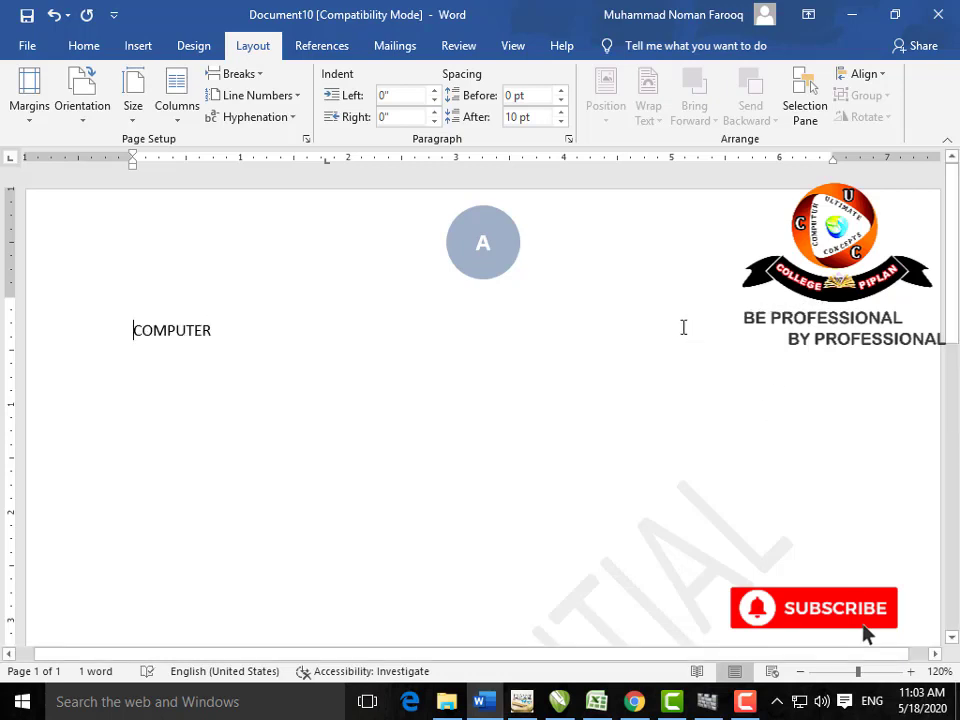
{"action": "key", "text": "BackSpace"}
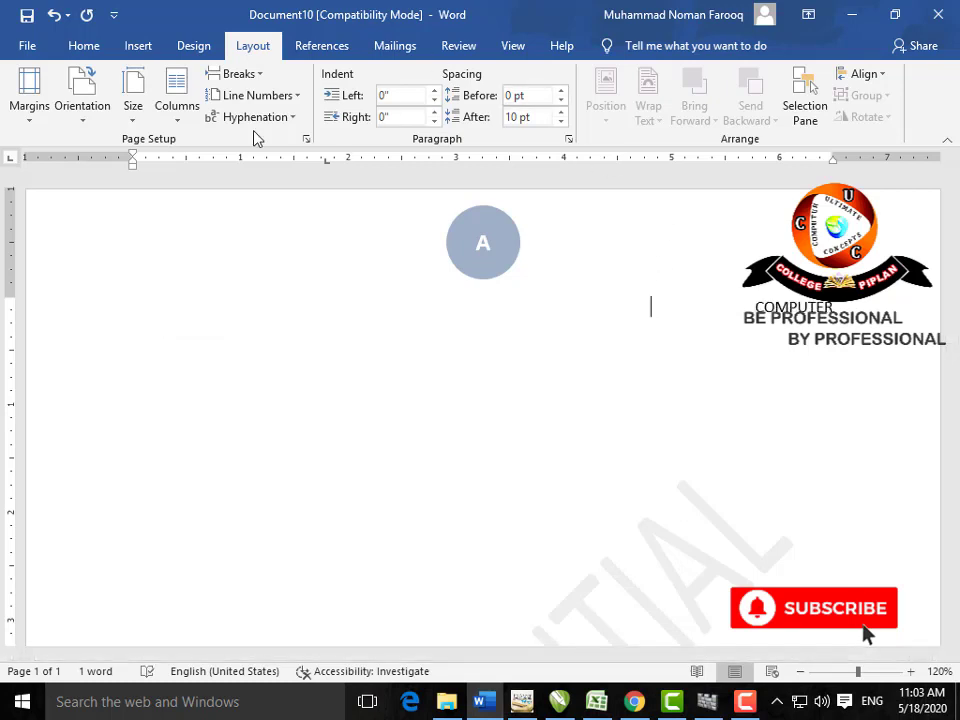
Step: Turn on automatic hyphenation for the document
{"action": "left_click", "coordinate": [292, 120]}
{"action": "left_click", "coordinate": [294, 161]}
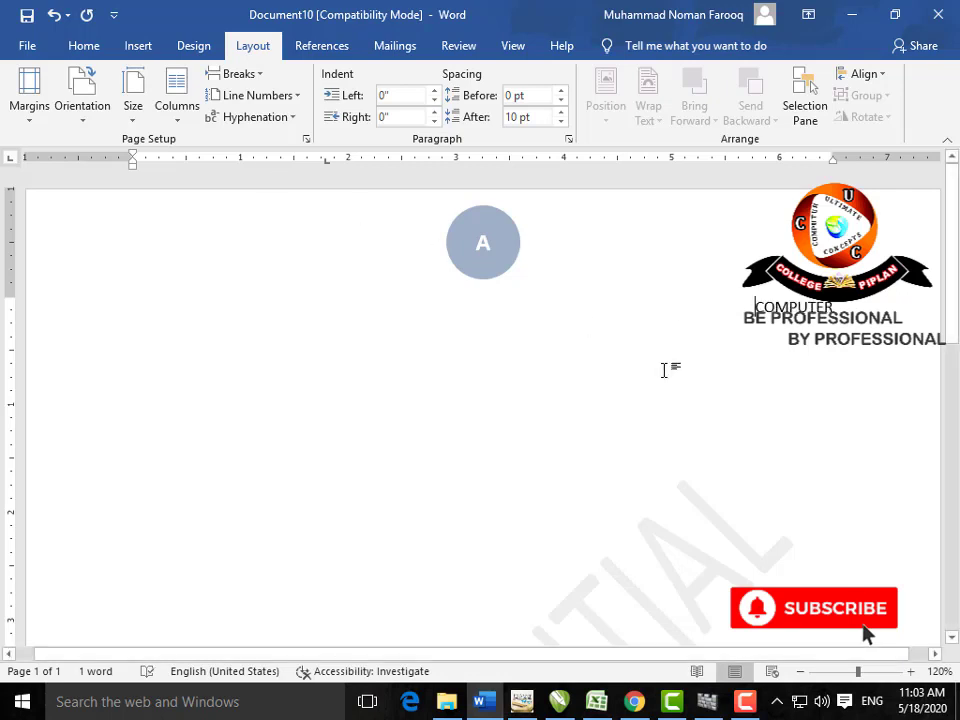
{"action": "scroll", "coordinate": [668, 378], "scroll_direction": "down", "scroll_amount": 3}
{"action": "scroll", "coordinate": [666, 374], "scroll_direction": "down", "scroll_amount": 2}
{"action": "scroll", "coordinate": [665, 371], "scroll_direction": "up", "scroll_amount": 5}
Step: Manually hyphenate COMPUTER and add a Tab before it so C- stays and OMPUTER wraps
{"action": "left_click_drag", "start_coordinate": [839, 308], "coordinate": [759, 303]}
{"action": "left_click", "coordinate": [243, 117]}
{"action": "left_click", "coordinate": [259, 162]}
{"action": "left_click", "coordinate": [261, 120]}
{"action": "left_click", "coordinate": [262, 185]}
{"action": "left_click", "coordinate": [440, 355]}
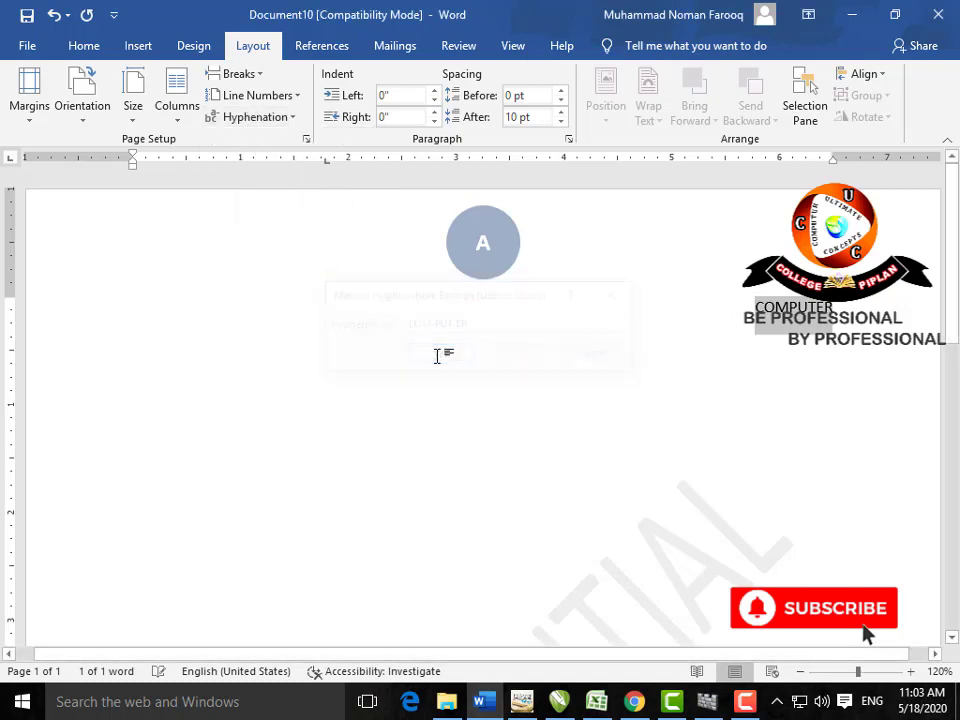
{"action": "left_click", "coordinate": [735, 313]}
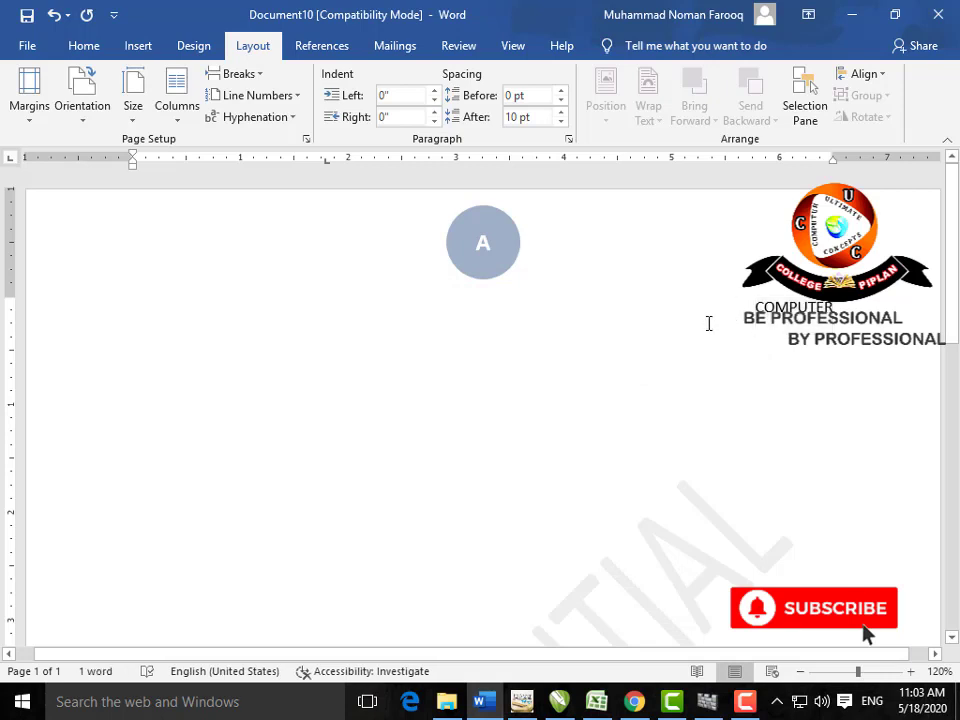
{"action": "key", "text": "Tab"}
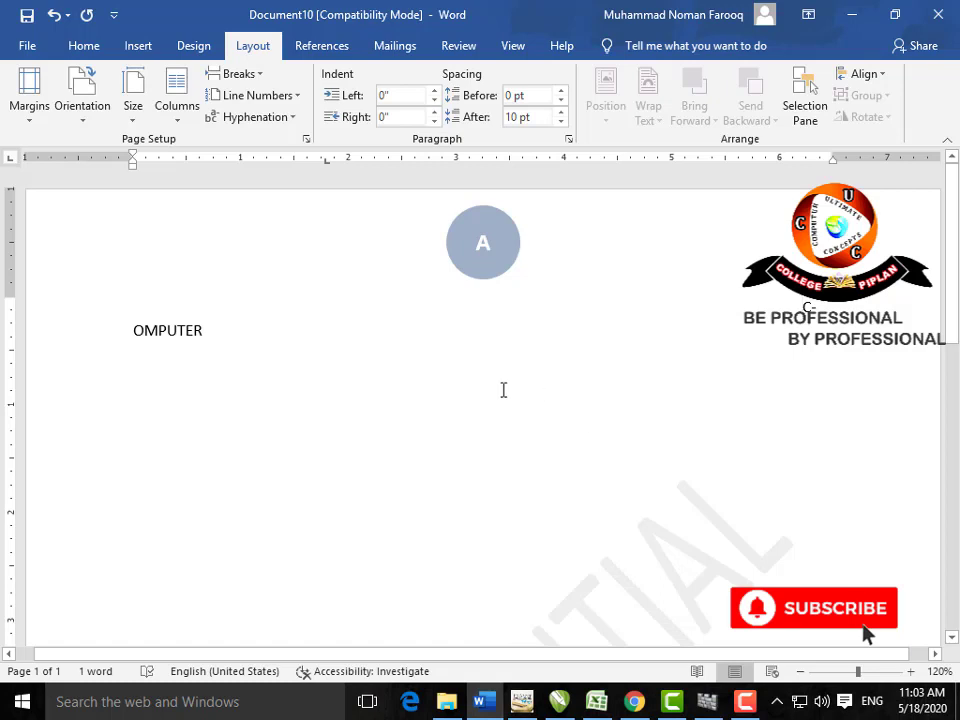
Step: Replace the leftover text with Lorem ipsum paragraphs generated by =LOREM()
{"action": "left_click_drag", "start_coordinate": [201, 306], "coordinate": [120, 268]}
{"action": "key", "text": "BackSpace"}
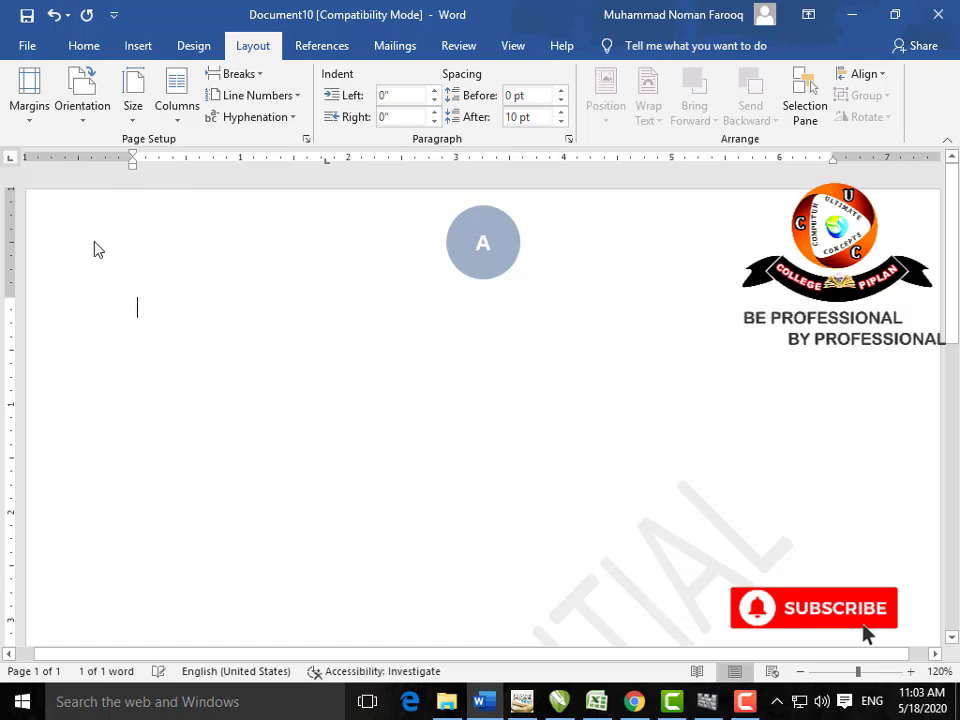
{"action": "type", "text": "="}
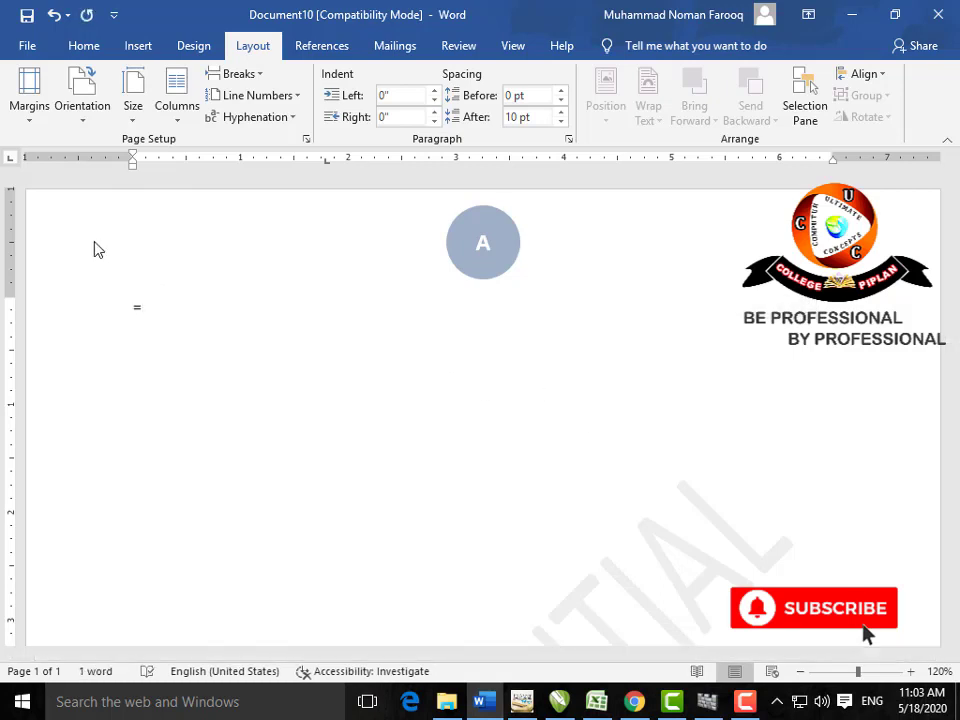
{"action": "type", "text": "LOREM"}
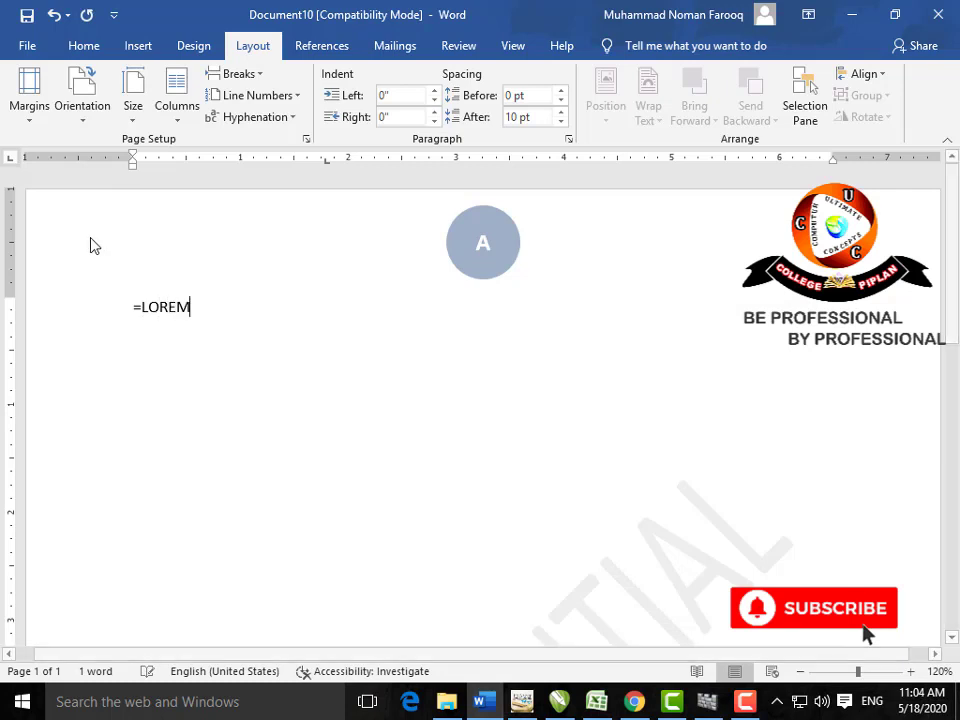
{"action": "type", "text": "()"}
{"action": "key", "text": "Return"}
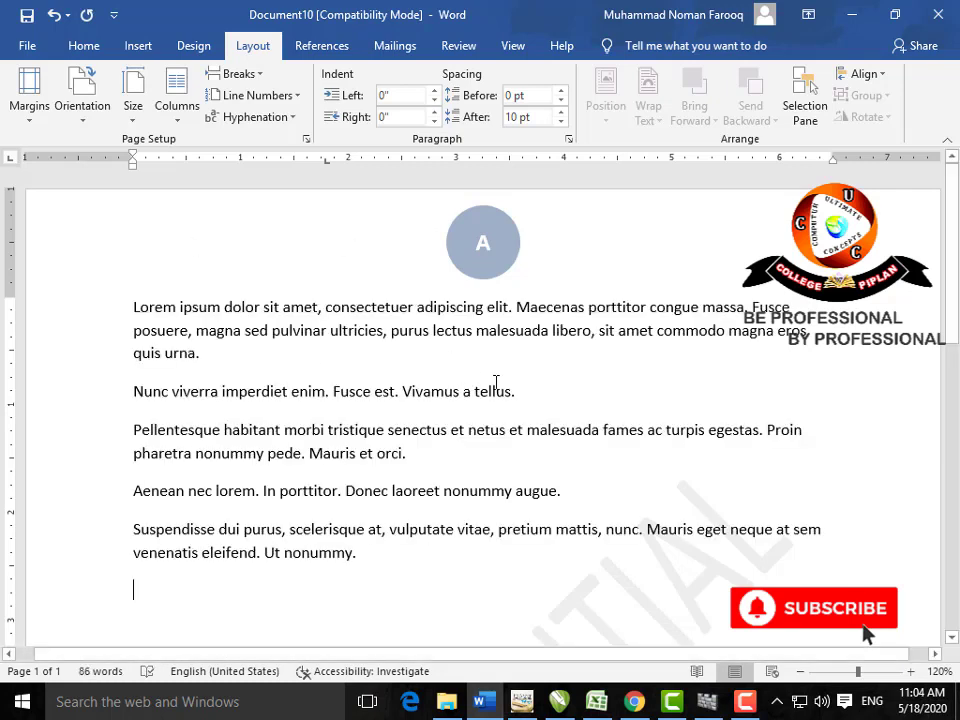
Step: Indent the first Lorem ipsum paragraph 0.1" on the left and 2" on the right
{"action": "left_click_drag", "start_coordinate": [236, 360], "coordinate": [135, 311]}
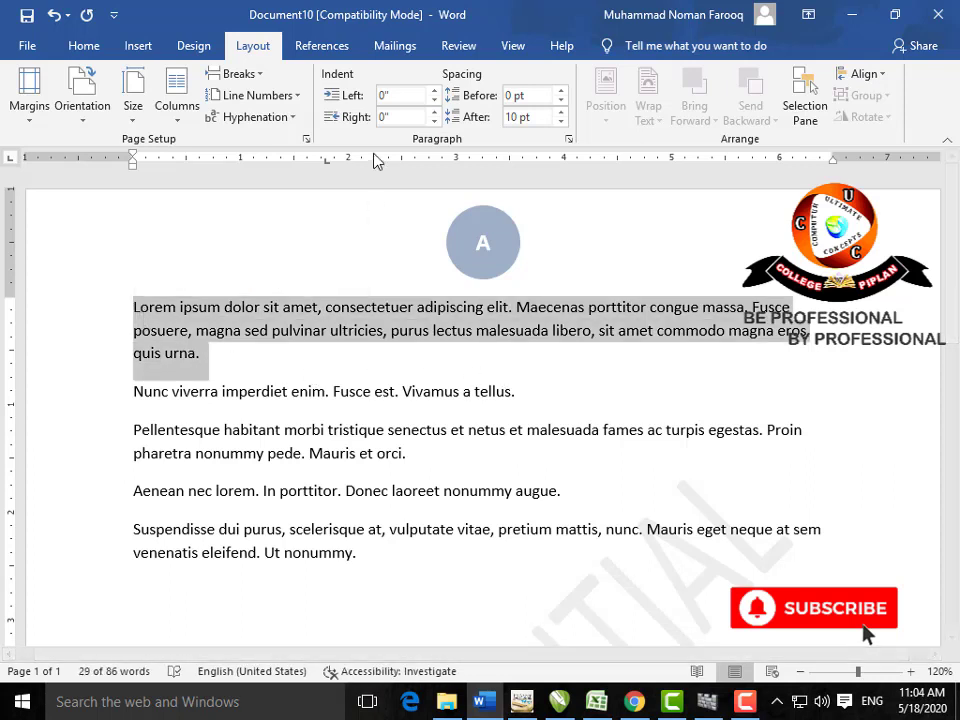
{"action": "left_click", "coordinate": [434, 90]}
{"action": "left_click", "coordinate": [434, 90]}
{"action": "left_click", "coordinate": [434, 90]}
{"action": "left_click", "coordinate": [434, 90]}
{"action": "left_click", "coordinate": [434, 101]}
{"action": "left_click", "coordinate": [434, 101]}
{"action": "left_click", "coordinate": [434, 101]}
{"action": "left_click", "coordinate": [434, 112]}
{"action": "left_click", "coordinate": [434, 112]}
{"action": "left_click", "coordinate": [434, 112]}
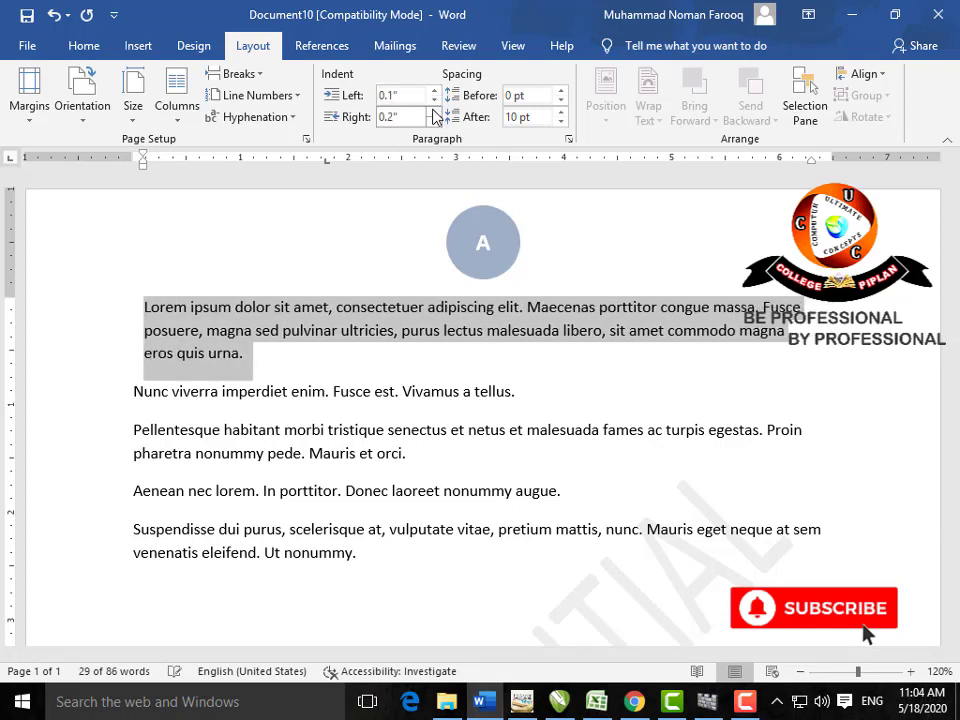
{"action": "left_click", "coordinate": [434, 112]}
{"action": "left_click", "coordinate": [434, 112]}
{"action": "left_click", "coordinate": [434, 112]}
{"action": "left_click", "coordinate": [434, 112]}
{"action": "left_click", "coordinate": [434, 112]}
{"action": "left_click", "coordinate": [434, 112]}
{"action": "left_click", "coordinate": [434, 112]}
{"action": "left_click", "coordinate": [434, 112]}
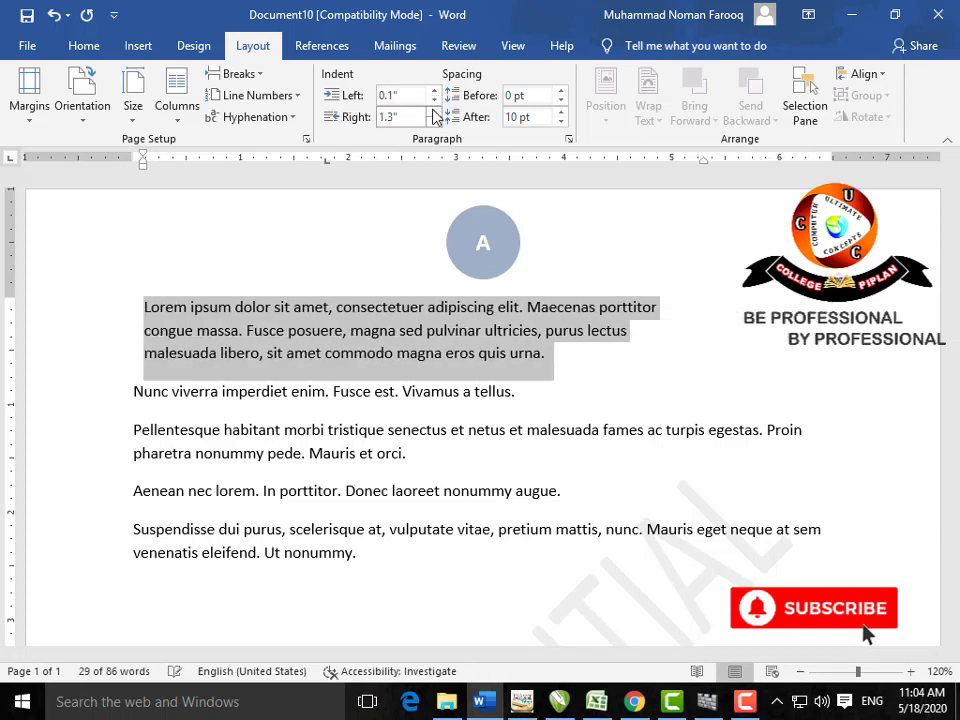
{"action": "left_click", "coordinate": [434, 112]}
{"action": "left_click", "coordinate": [434, 112]}
{"action": "left_click", "coordinate": [434, 112]}
{"action": "left_click", "coordinate": [434, 112]}
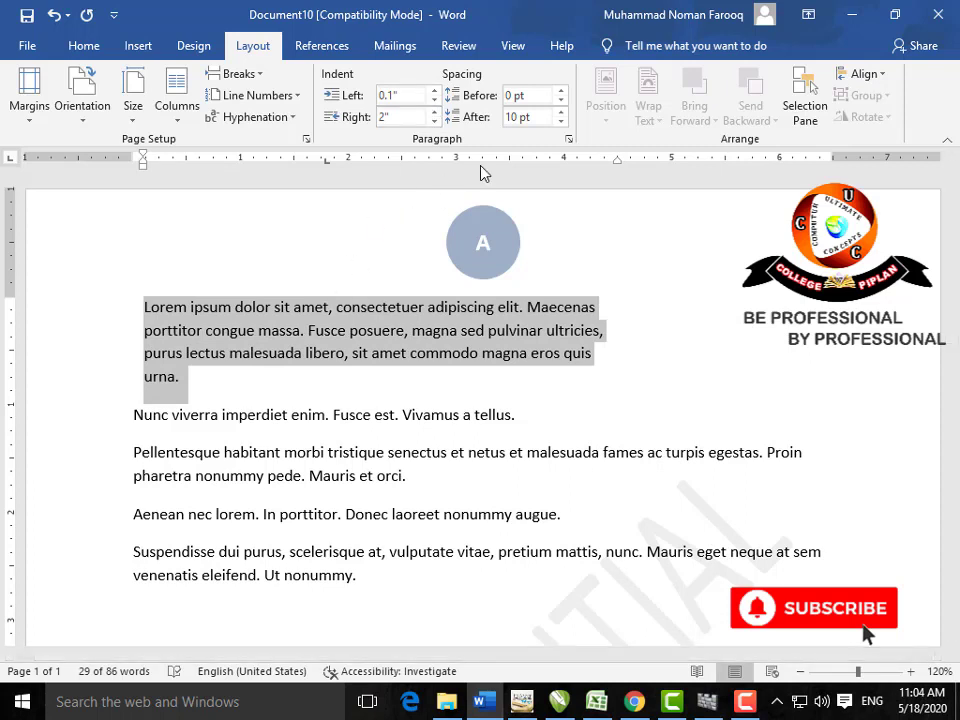
Step: Set the first paragraph's spacing before and after to 0 pt
{"action": "left_click", "coordinate": [561, 91]}
{"action": "left_click", "coordinate": [561, 91]}
{"action": "left_click", "coordinate": [561, 91]}
{"action": "left_click", "coordinate": [561, 91]}
{"action": "left_click", "coordinate": [561, 100]}
{"action": "left_click", "coordinate": [561, 100]}
{"action": "left_click", "coordinate": [561, 100]}
{"action": "left_click", "coordinate": [561, 100]}
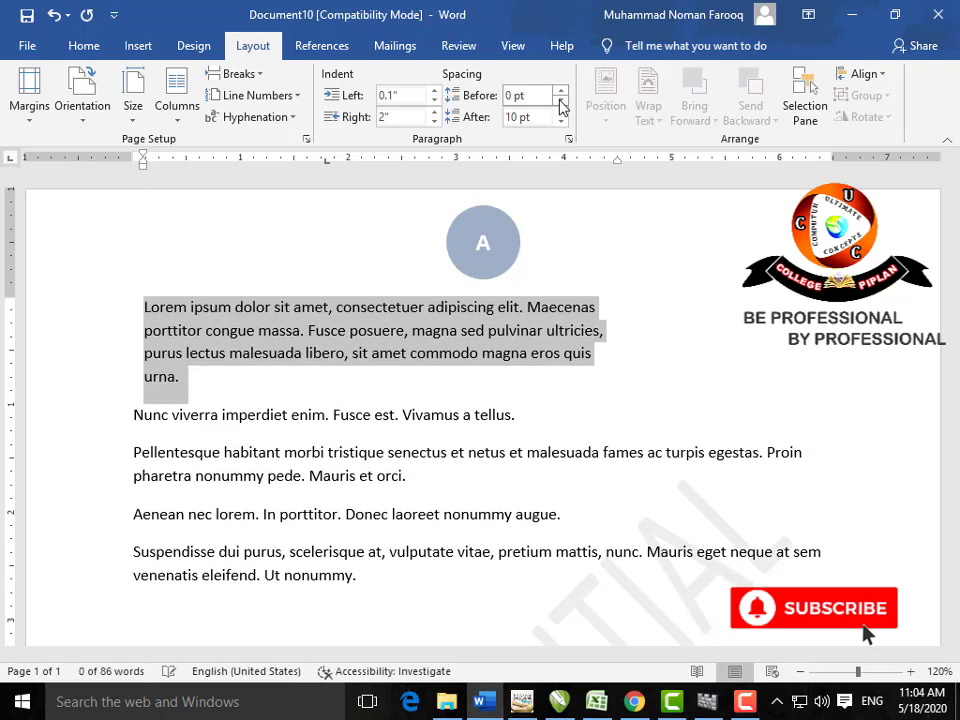
{"action": "left_click", "coordinate": [561, 113]}
{"action": "left_click", "coordinate": [561, 113]}
{"action": "left_click", "coordinate": [561, 113]}
{"action": "left_click", "coordinate": [561, 113]}
{"action": "left_click", "coordinate": [561, 113]}
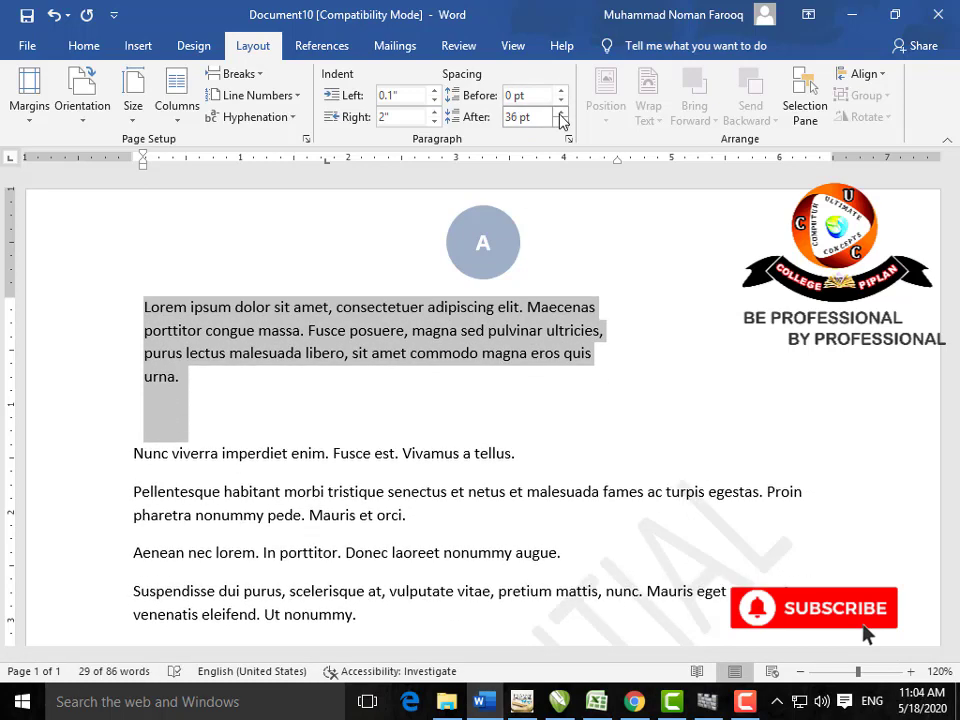
{"action": "left_click", "coordinate": [561, 114]}
{"action": "left_click", "coordinate": [561, 121]}
{"action": "left_click", "coordinate": [561, 121]}
{"action": "left_click", "coordinate": [561, 121]}
{"action": "left_click", "coordinate": [561, 121]}
{"action": "left_click", "coordinate": [561, 121]}
{"action": "left_click", "coordinate": [561, 121]}
{"action": "left_click", "coordinate": [561, 121]}
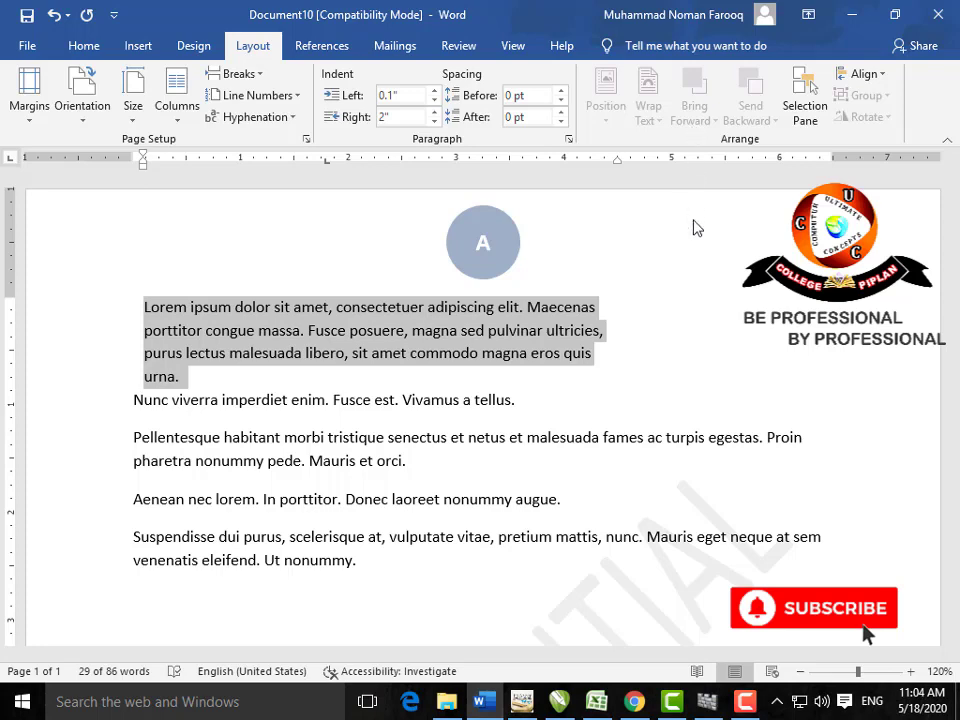
{"action": "left_click", "coordinate": [645, 295]}
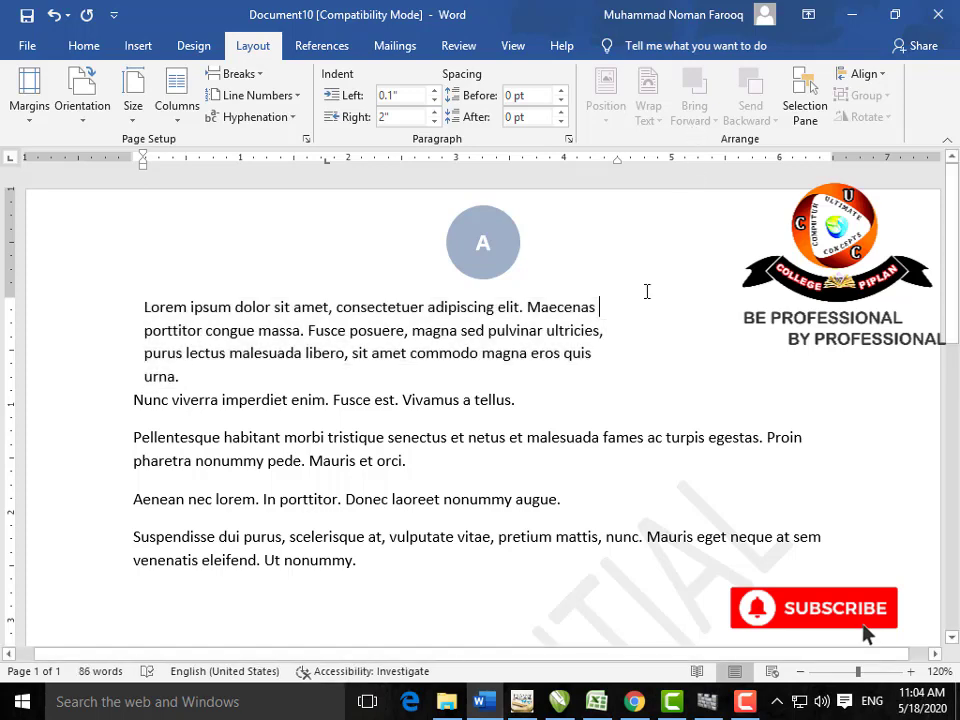
Step: Delete all the text and type MS OFFICE, MS WORD and MS EXCEL on separate pages
{"action": "left_click", "coordinate": [325, 44]}
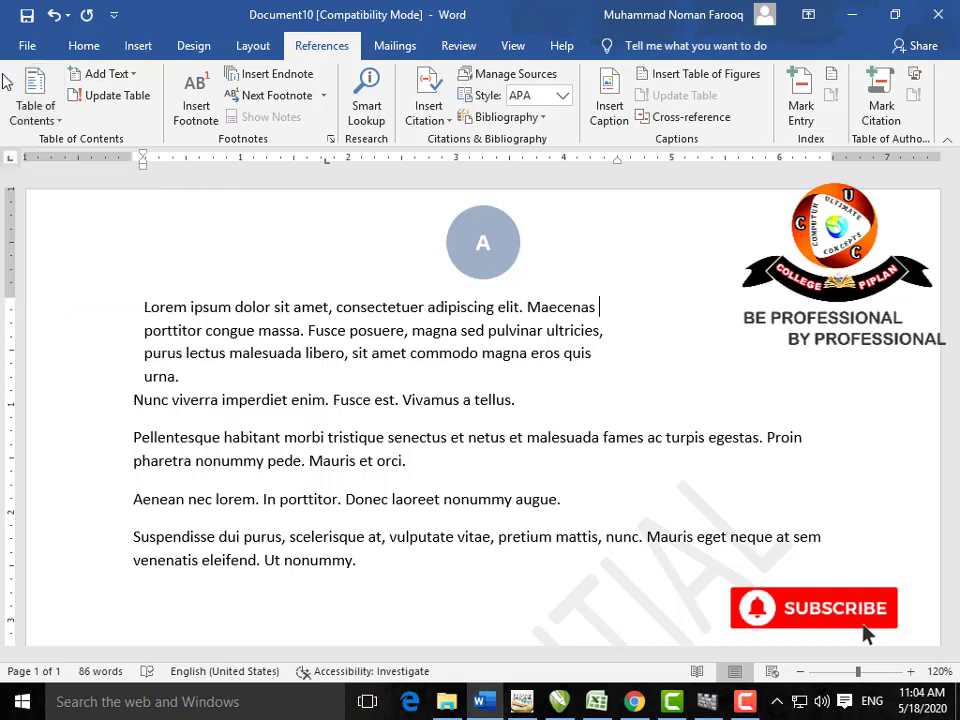
{"action": "left_click_drag", "start_coordinate": [378, 567], "coordinate": [109, 268]}
{"action": "key", "text": "Delete"}
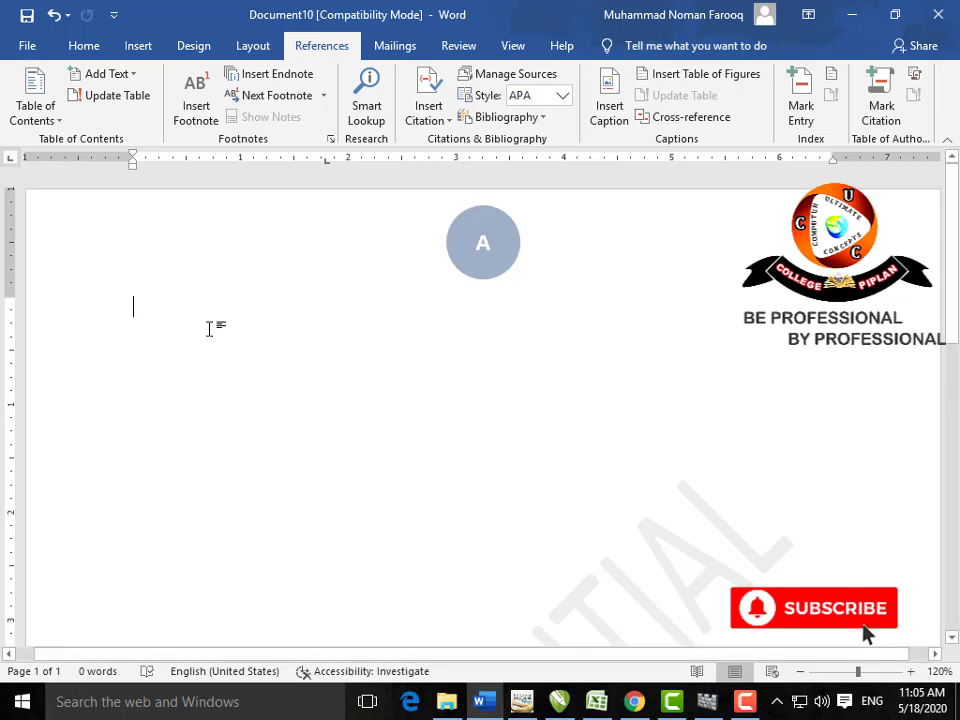
{"action": "type", "text": "MS OFFICE"}
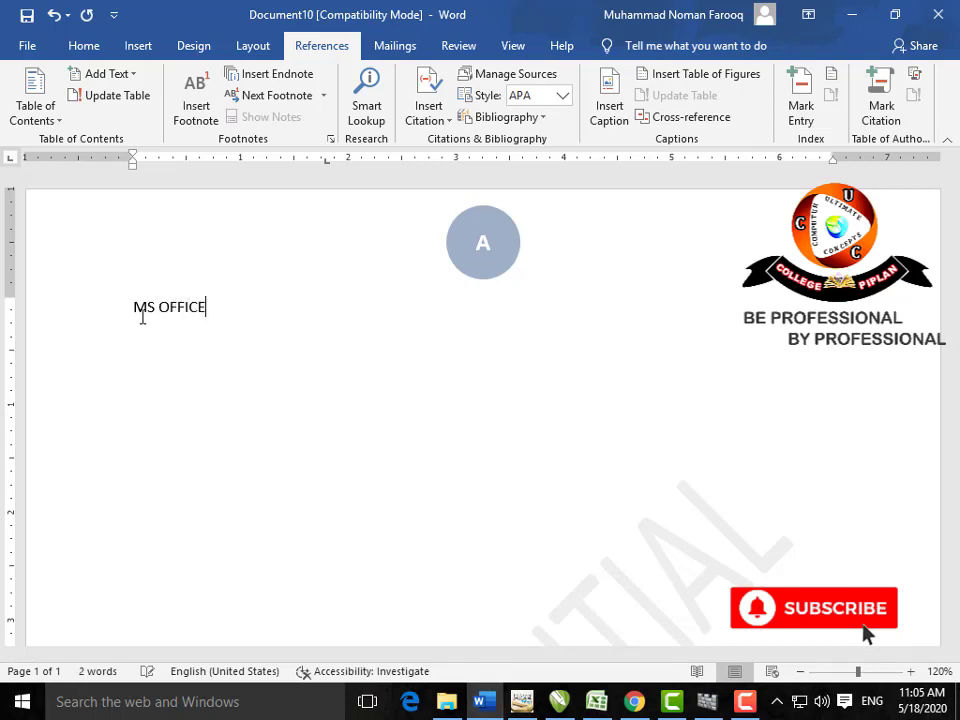
{"action": "key", "text": "ctrl+Return"}
{"action": "type", "text": "M"}
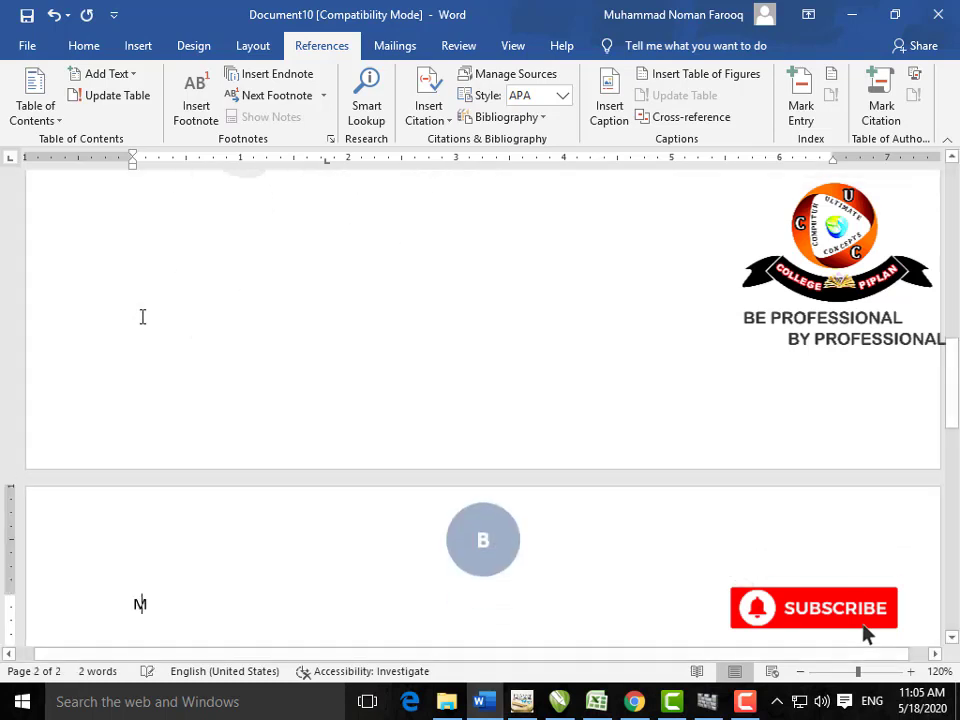
{"action": "type", "text": "S WORD"}
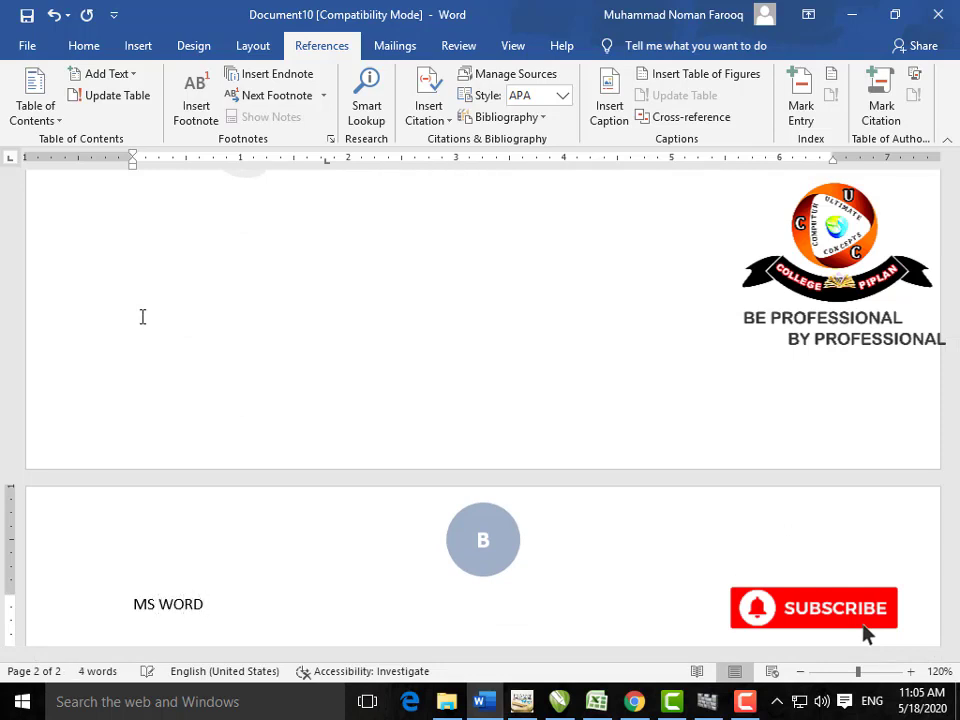
{"action": "type", "text": "MS OFFICE"}
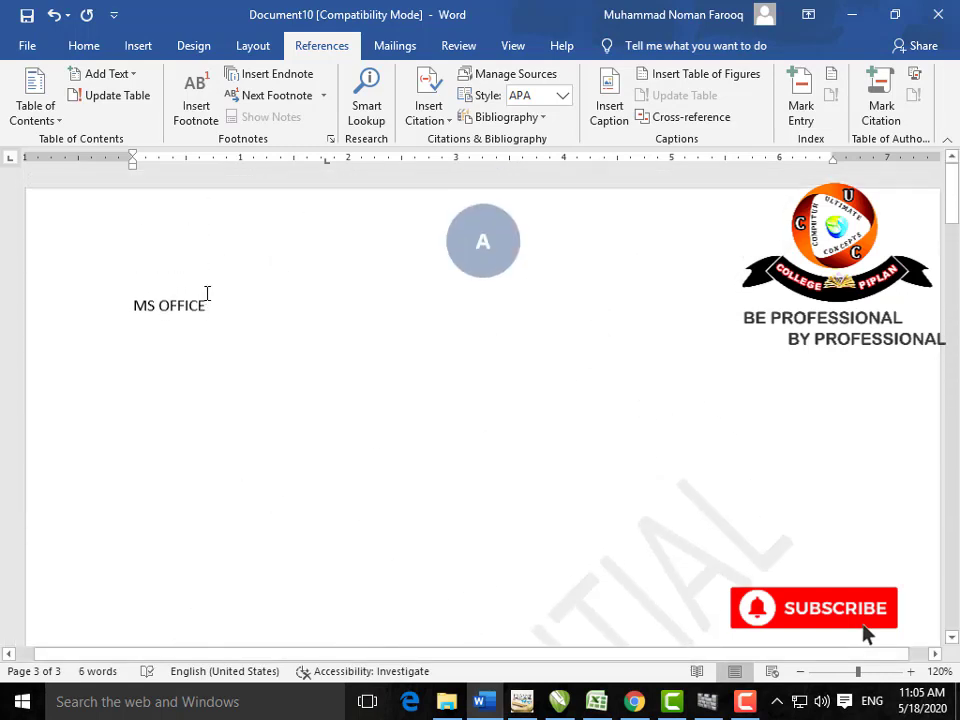
Step: Leave a blank first page before MS OFFICE and style MS OFFICE as Heading 1
{"action": "left_click", "coordinate": [130, 310]}
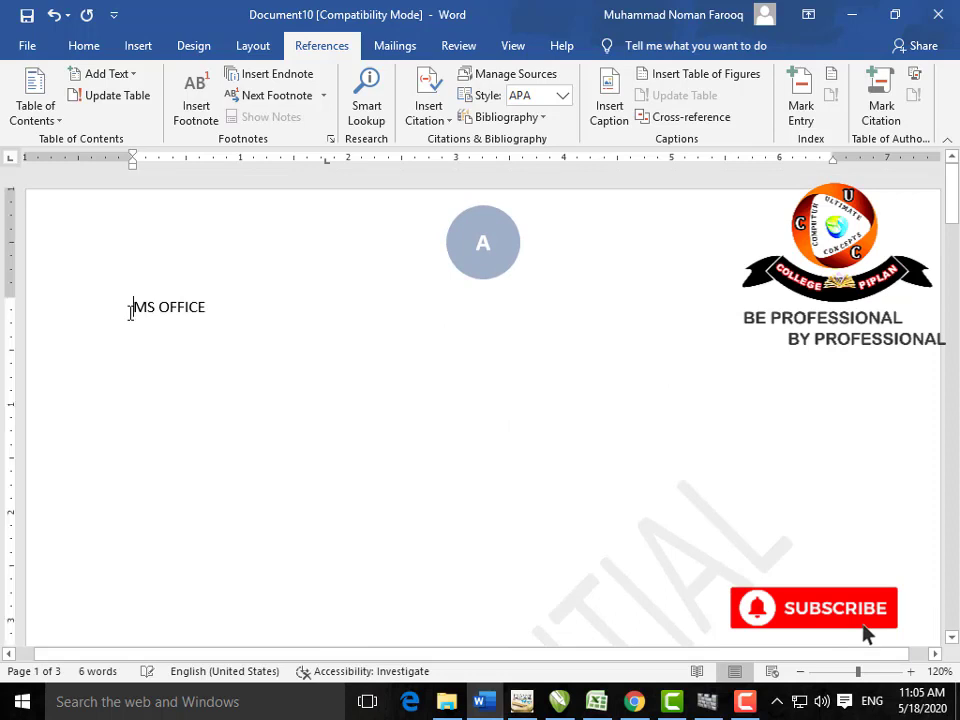
{"action": "key", "text": "ctrl+Return"}
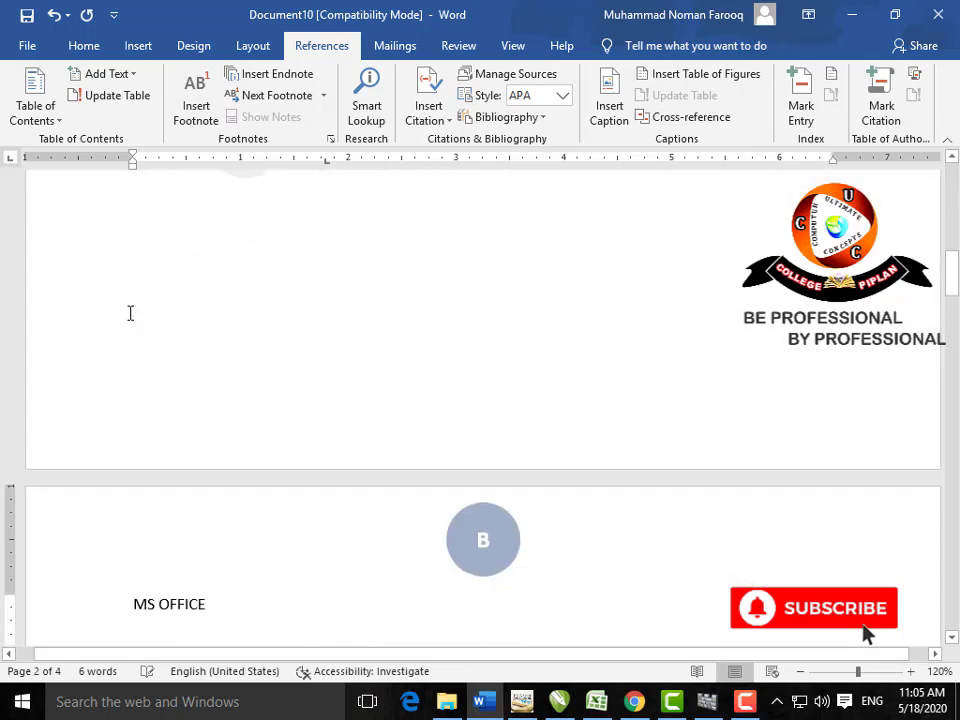
{"action": "scroll", "coordinate": [128, 313], "scroll_direction": "down", "scroll_amount": 3}
{"action": "left_click_drag", "start_coordinate": [212, 390], "coordinate": [130, 378]}
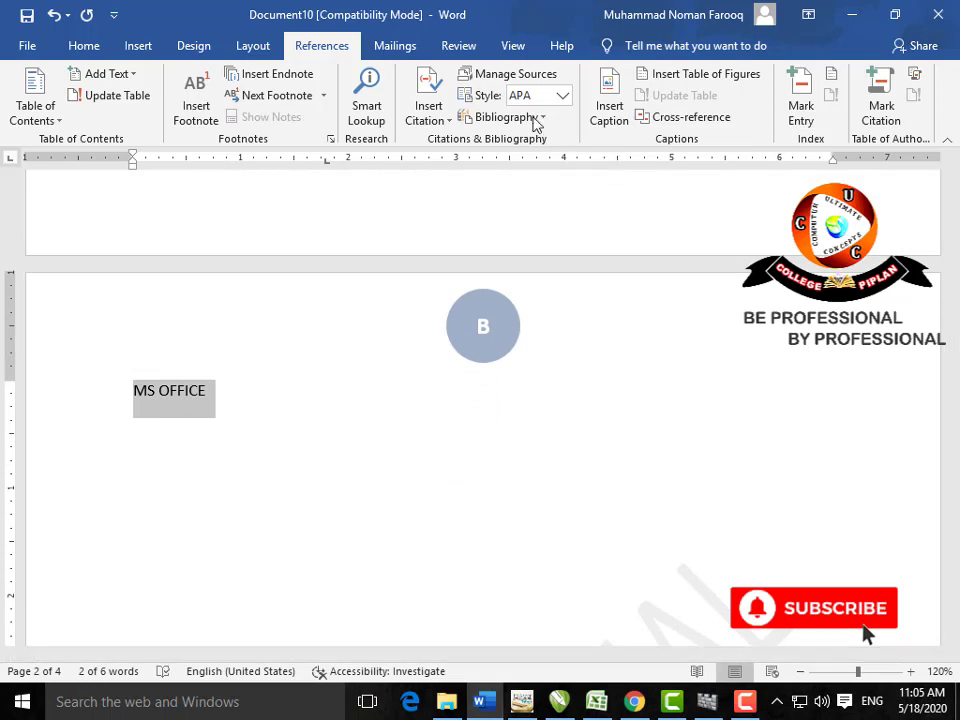
{"action": "left_click", "coordinate": [136, 78]}
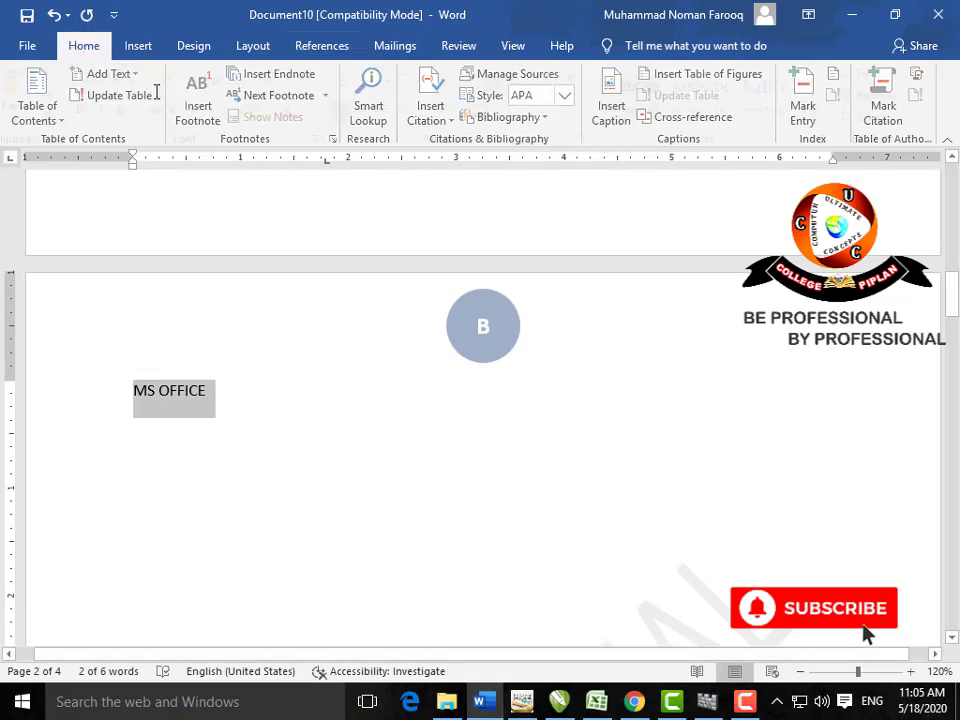
{"action": "left_click", "coordinate": [778, 96]}
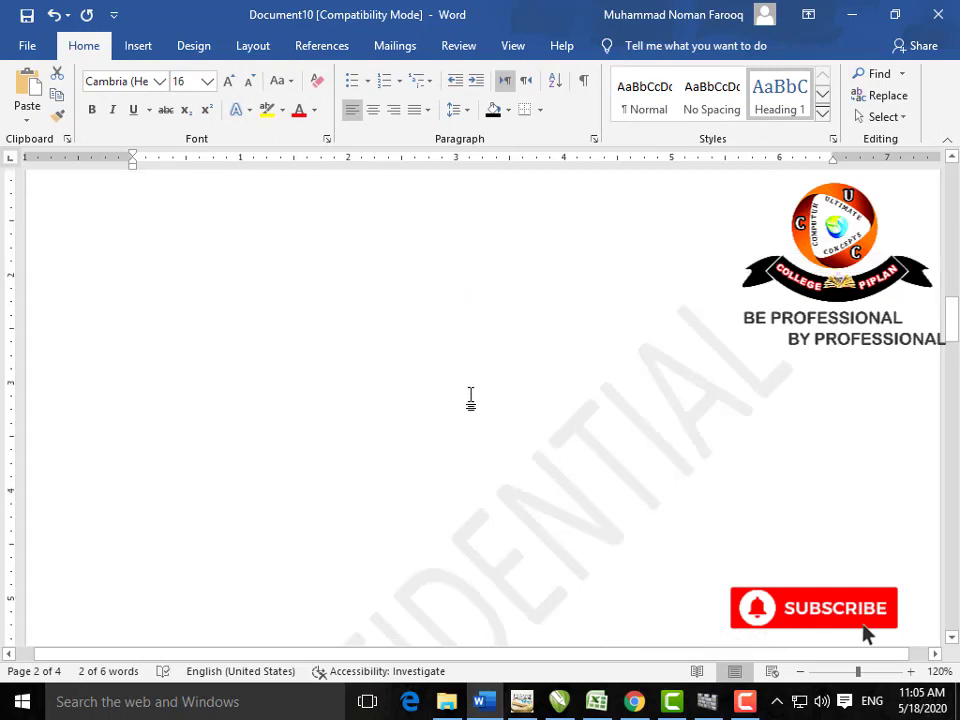
Step: Style MS WORD and MS EXCEL as Heading 2, then return to the blank first page
{"action": "scroll", "coordinate": [470, 398], "scroll_direction": "down", "scroll_amount": 10}
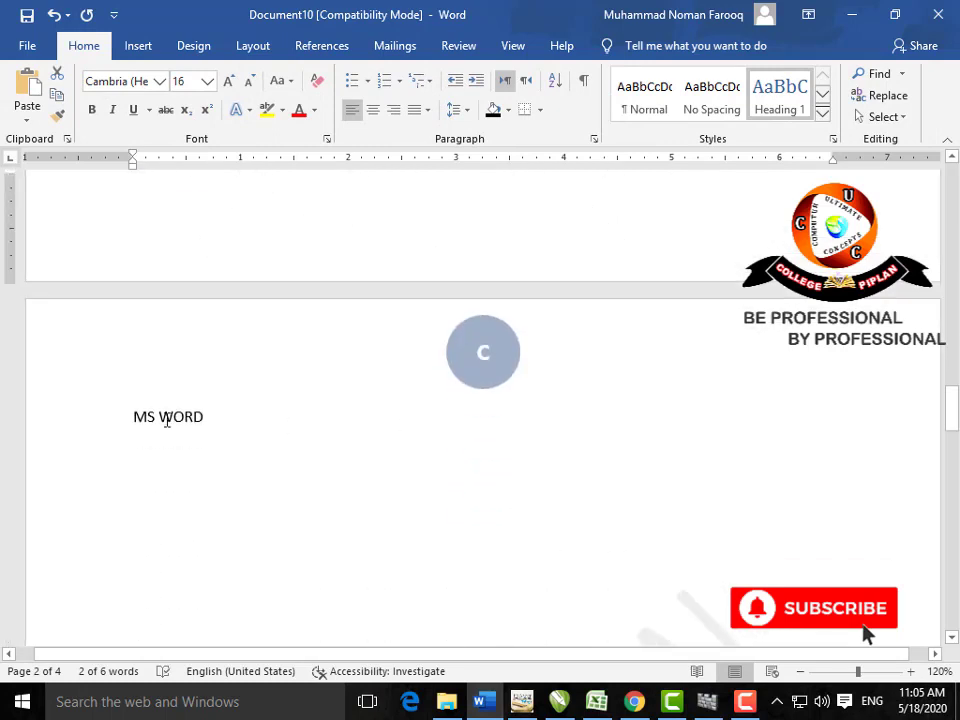
{"action": "left_click_drag", "start_coordinate": [218, 418], "coordinate": [135, 420]}
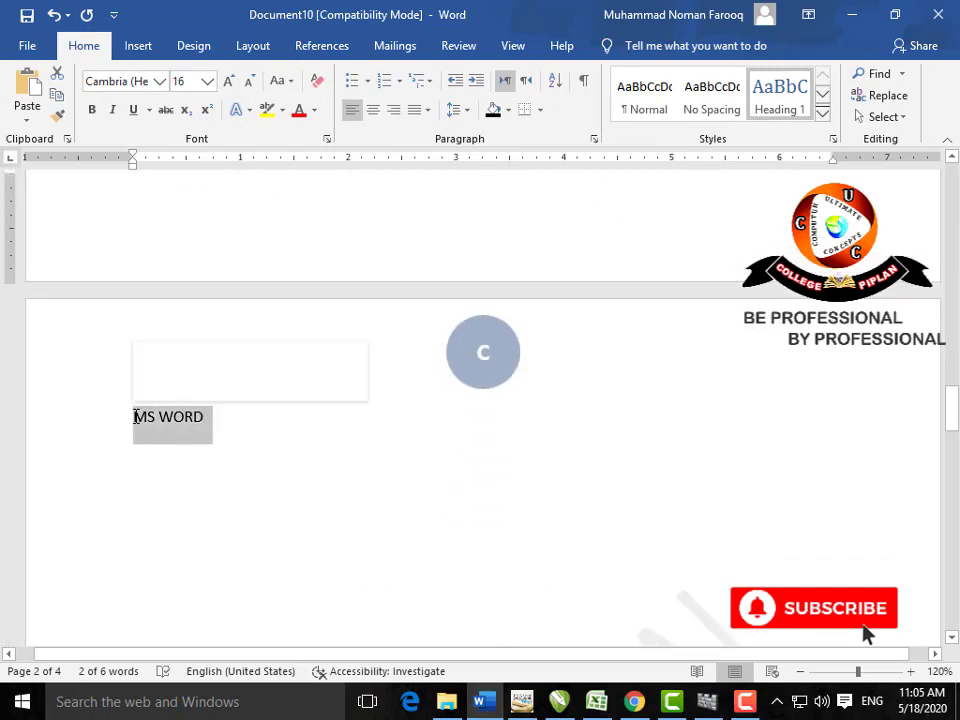
{"action": "left_click", "coordinate": [822, 112]}
{"action": "left_click", "coordinate": [823, 112]}
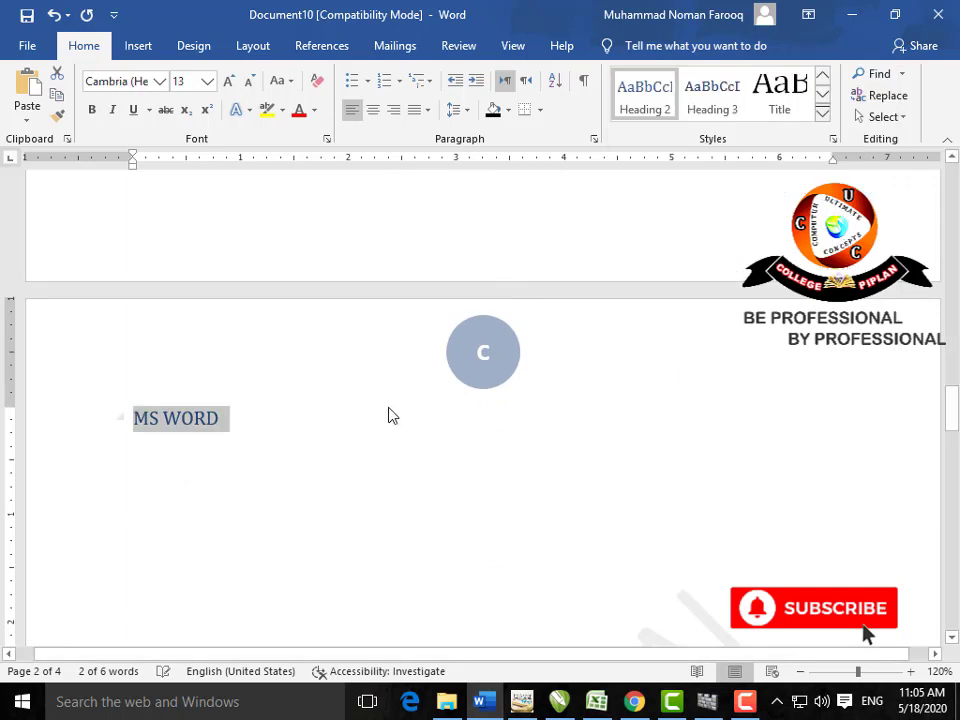
{"action": "scroll", "coordinate": [388, 407], "scroll_direction": "up", "scroll_amount": 5}
{"action": "scroll", "coordinate": [388, 407], "scroll_direction": "down", "scroll_amount": 5}
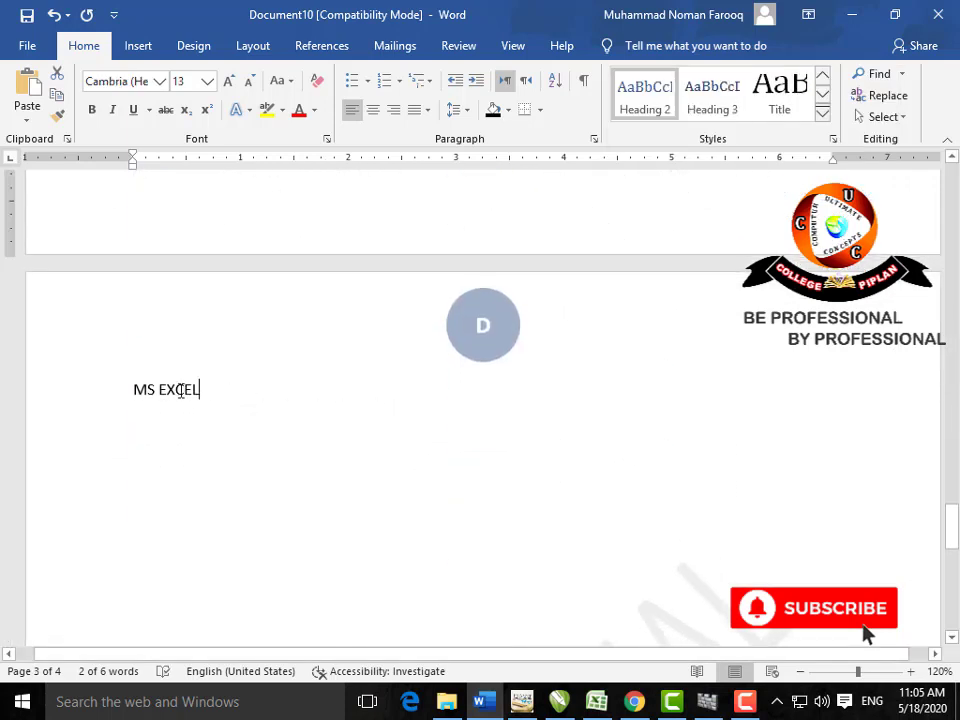
{"action": "left_click_drag", "start_coordinate": [197, 390], "coordinate": [103, 399]}
{"action": "left_click", "coordinate": [640, 118]}
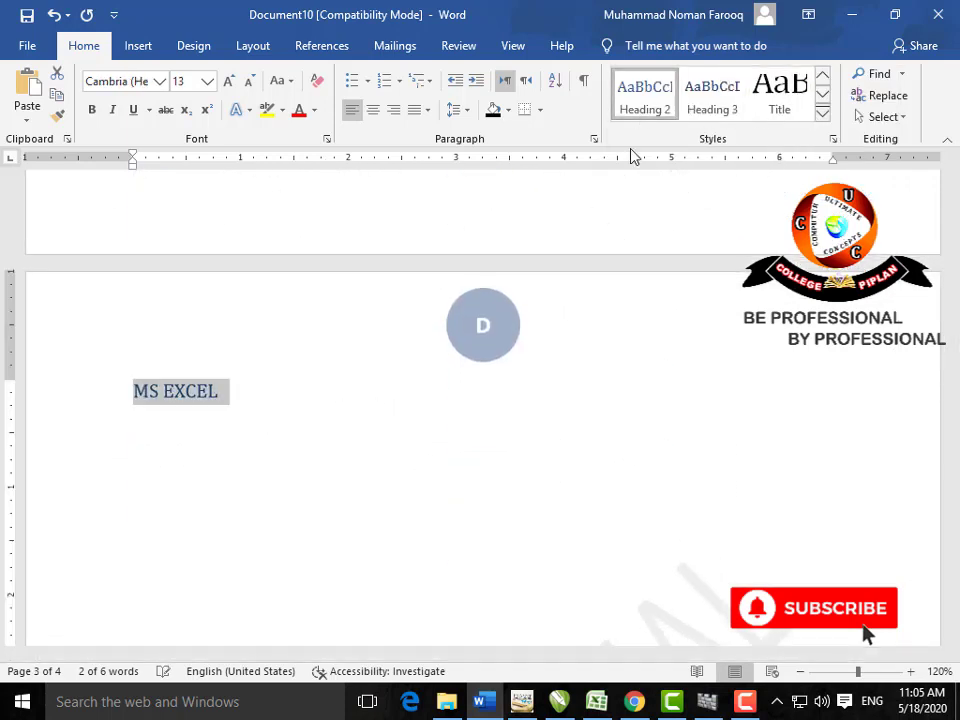
{"action": "scroll", "coordinate": [422, 481], "scroll_direction": "up", "scroll_amount": 10}
{"action": "scroll", "coordinate": [422, 481], "scroll_direction": "up", "scroll_amount": 10}
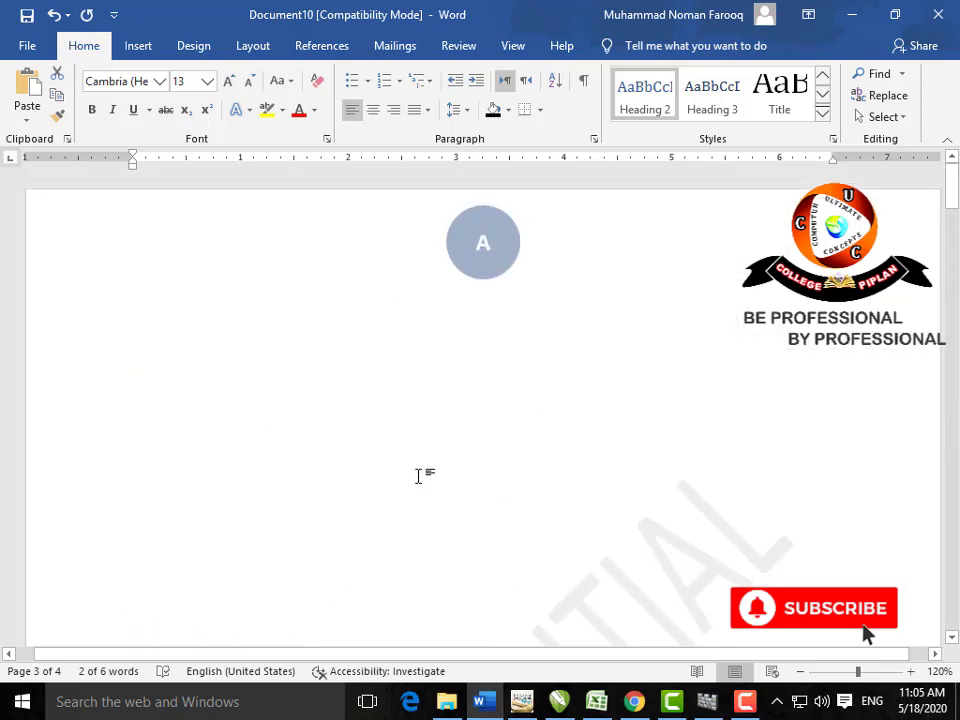
{"action": "left_click", "coordinate": [101, 358]}
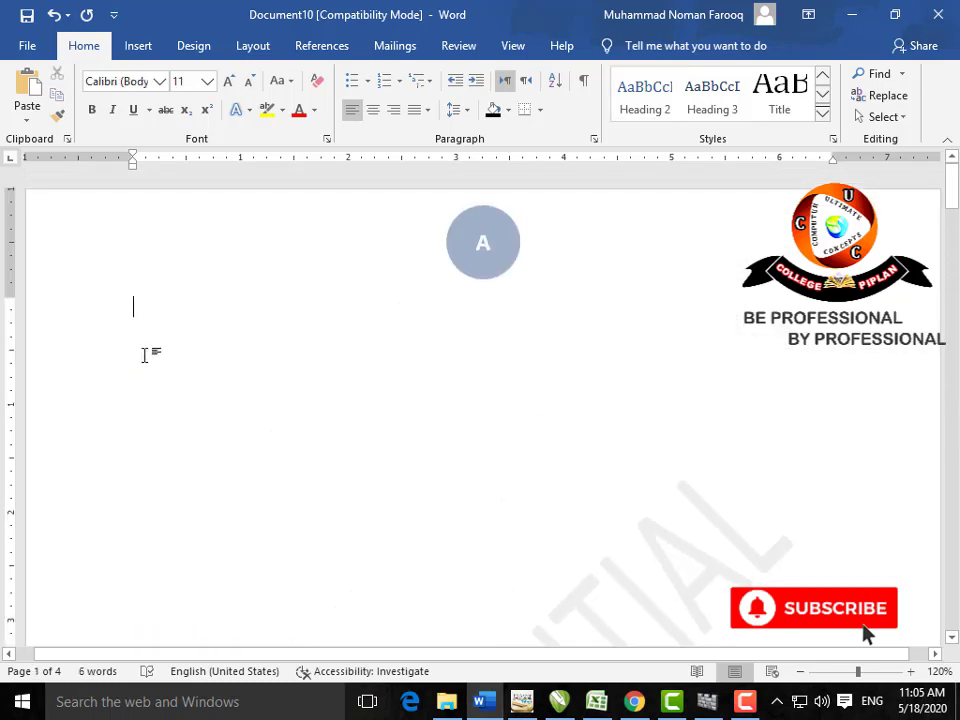
Step: Insert a custom table of contents with dashed tab leaders and the Fancy format
{"action": "left_click", "coordinate": [331, 52]}
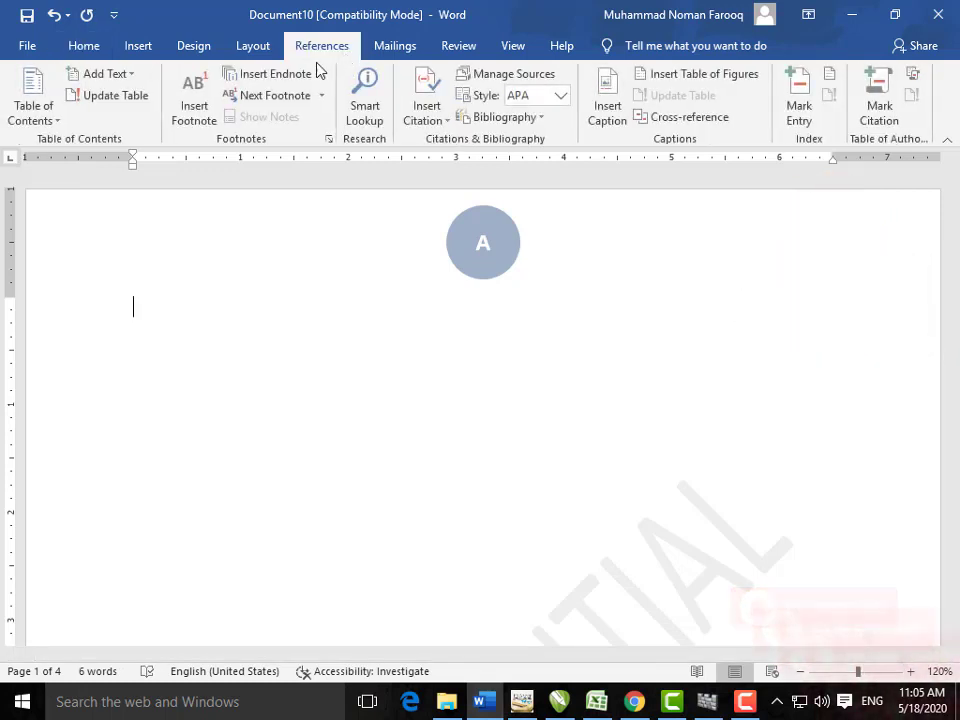
{"action": "left_click", "coordinate": [50, 118]}
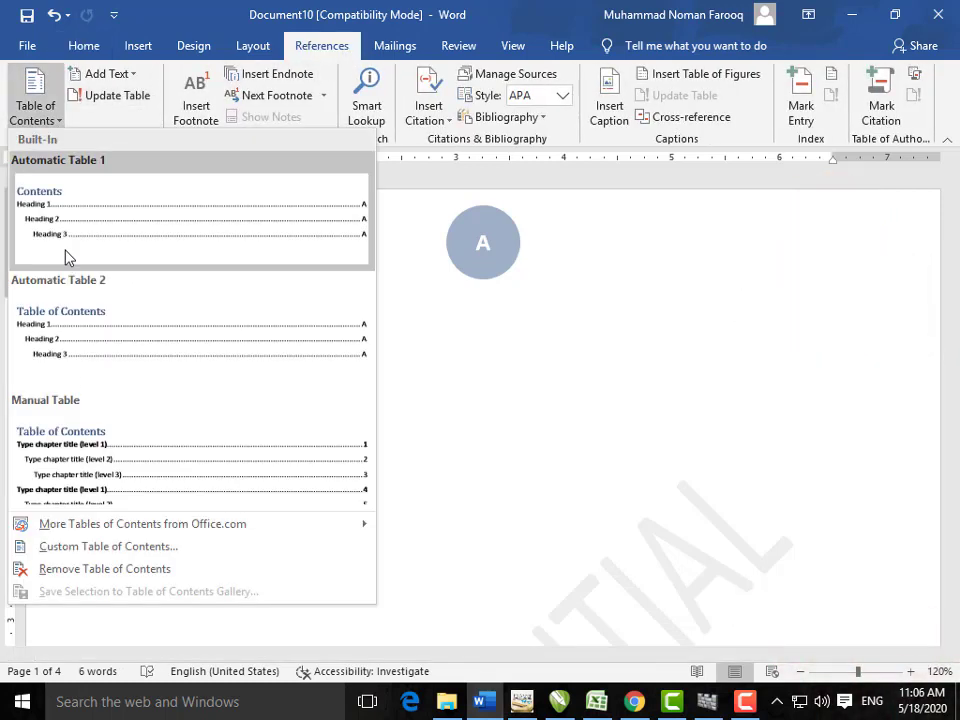
{"action": "left_click", "coordinate": [138, 550]}
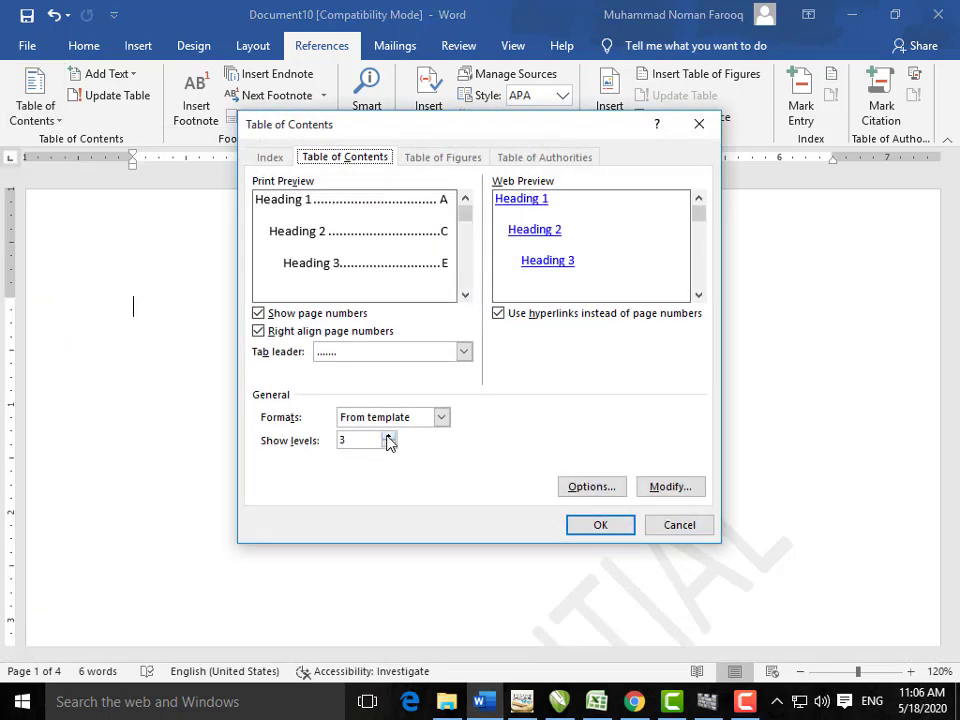
{"action": "left_click", "coordinate": [470, 356]}
{"action": "left_click", "coordinate": [439, 386]}
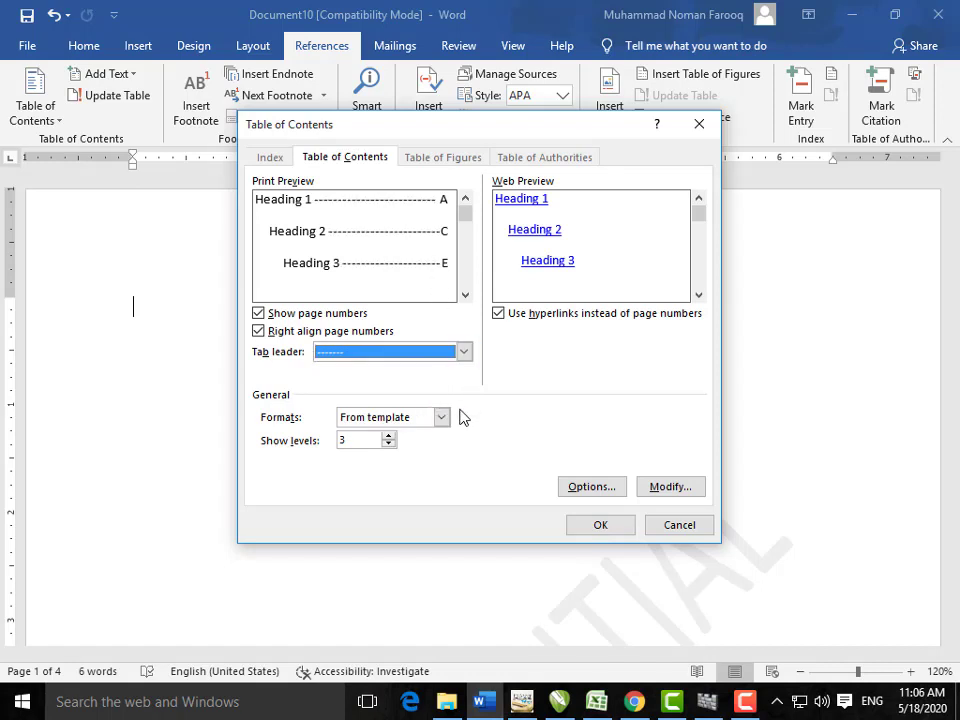
{"action": "left_click", "coordinate": [259, 332]}
{"action": "left_click", "coordinate": [259, 332]}
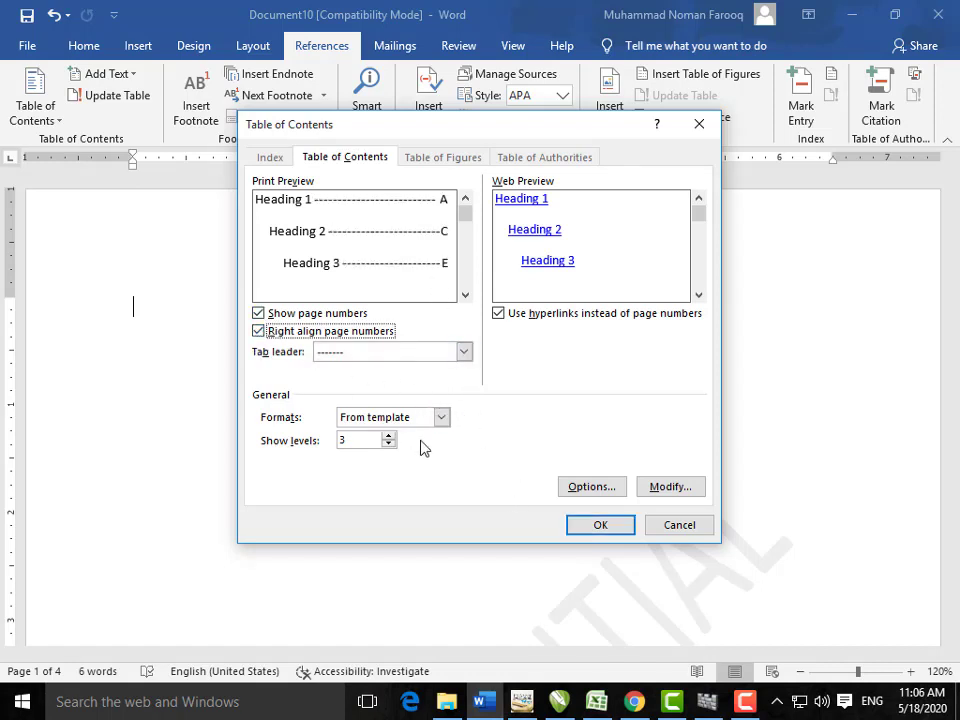
{"action": "left_click", "coordinate": [442, 418]}
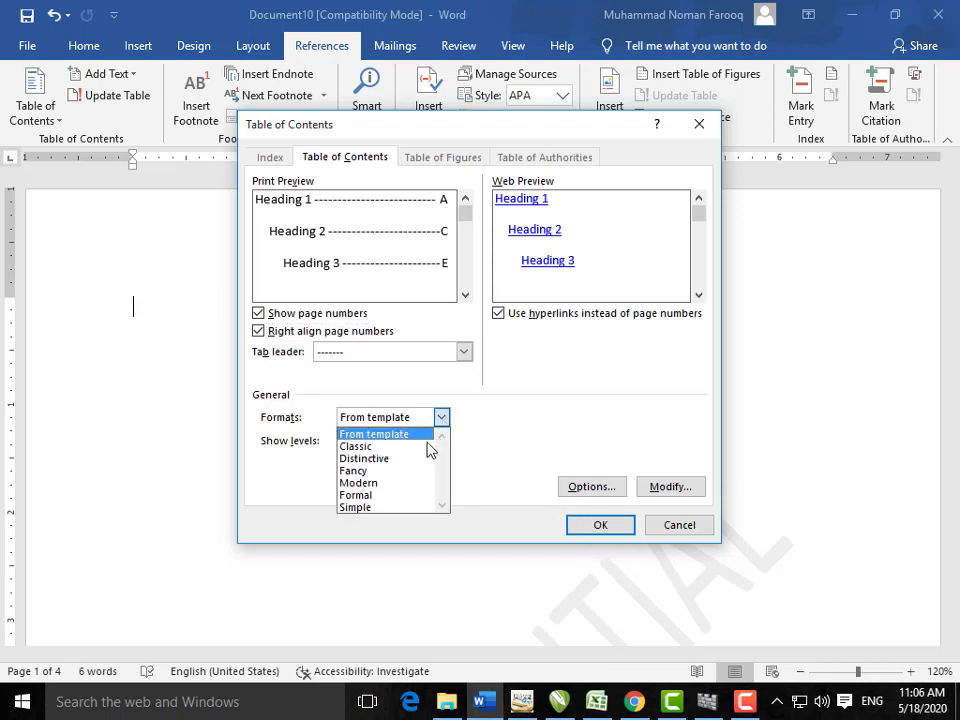
{"action": "left_click", "coordinate": [420, 470]}
{"action": "left_click", "coordinate": [443, 420]}
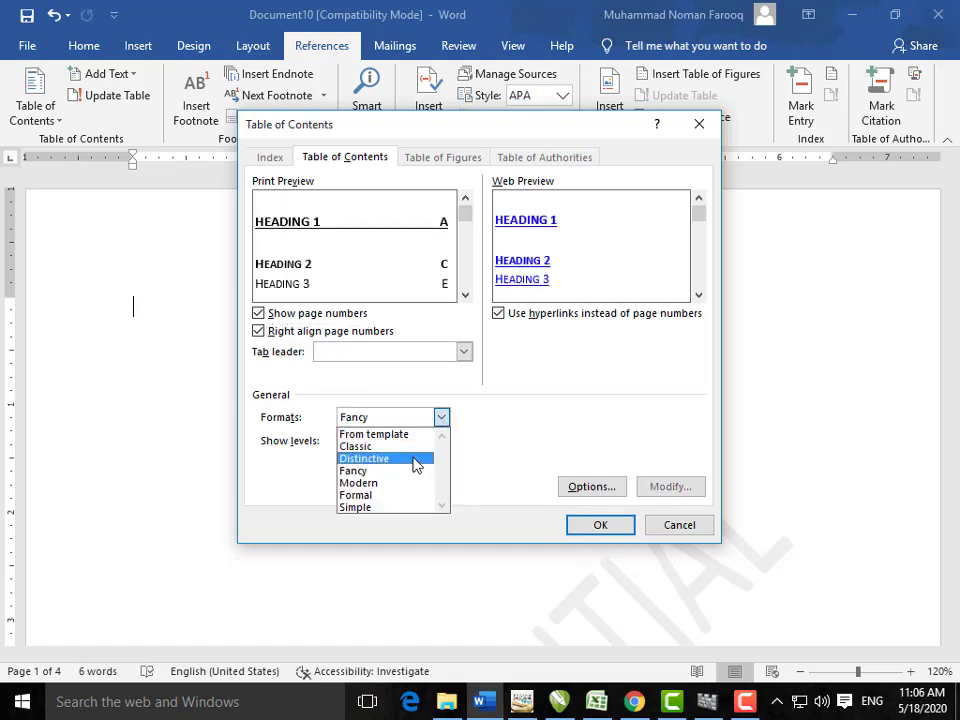
{"action": "left_click", "coordinate": [577, 535]}
{"action": "left_click", "coordinate": [577, 535]}
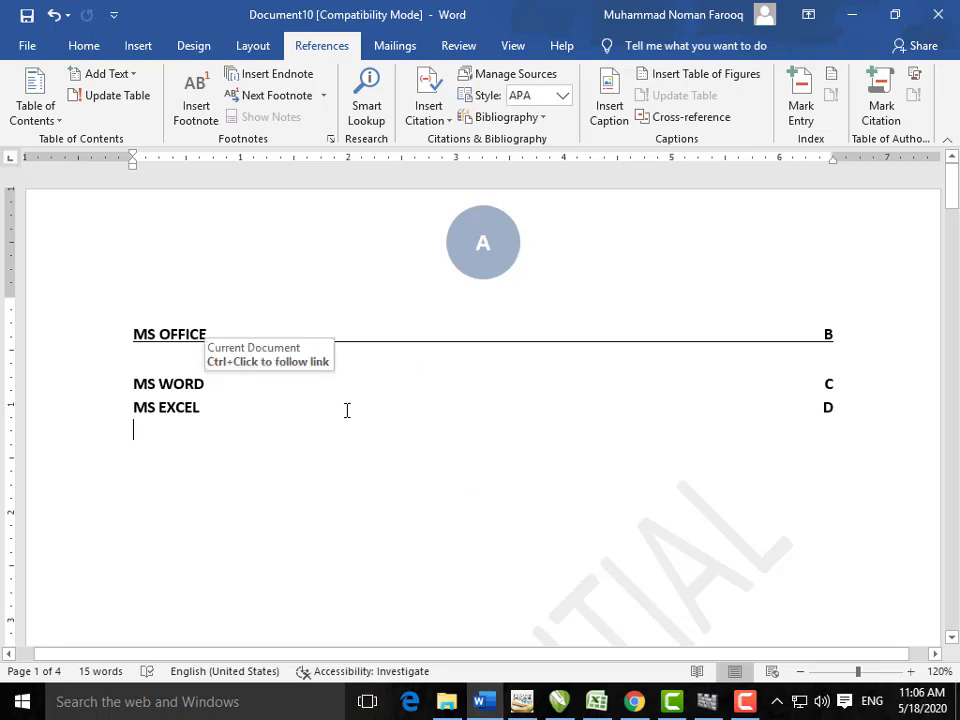
Step: Follow the MS EXCEL table-of-contents link to its heading on page 4
{"action": "left_click", "coordinate": [829, 406], "text": "ctrl"}
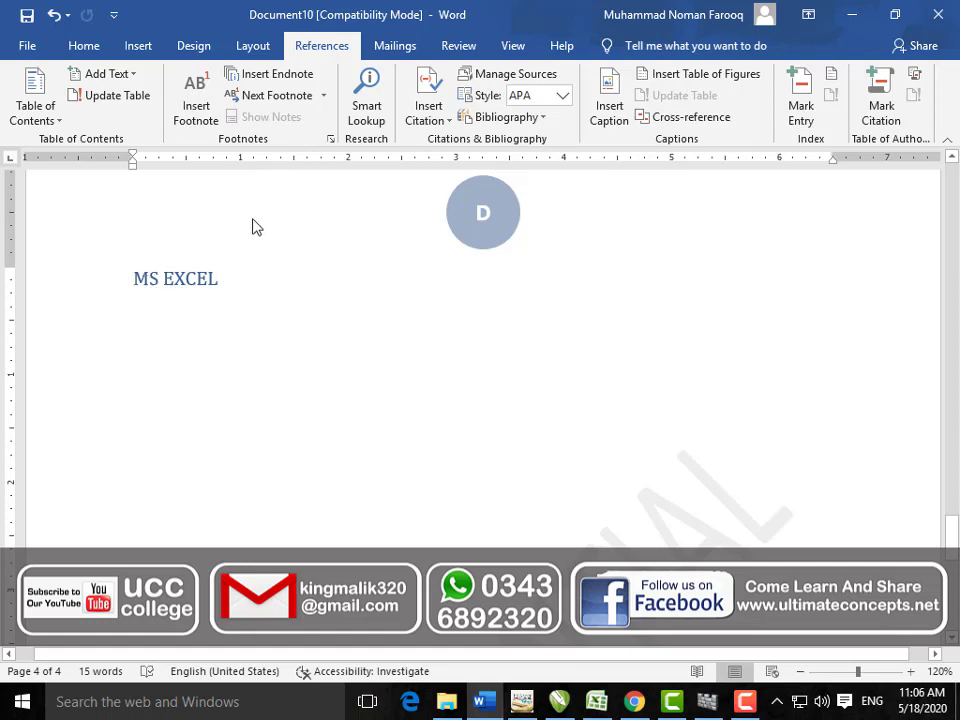
Step: Switch notes to endnotes numbered i, ii, iii and bring up the Symbol chooser for a custom mark
{"action": "left_click", "coordinate": [330, 144]}
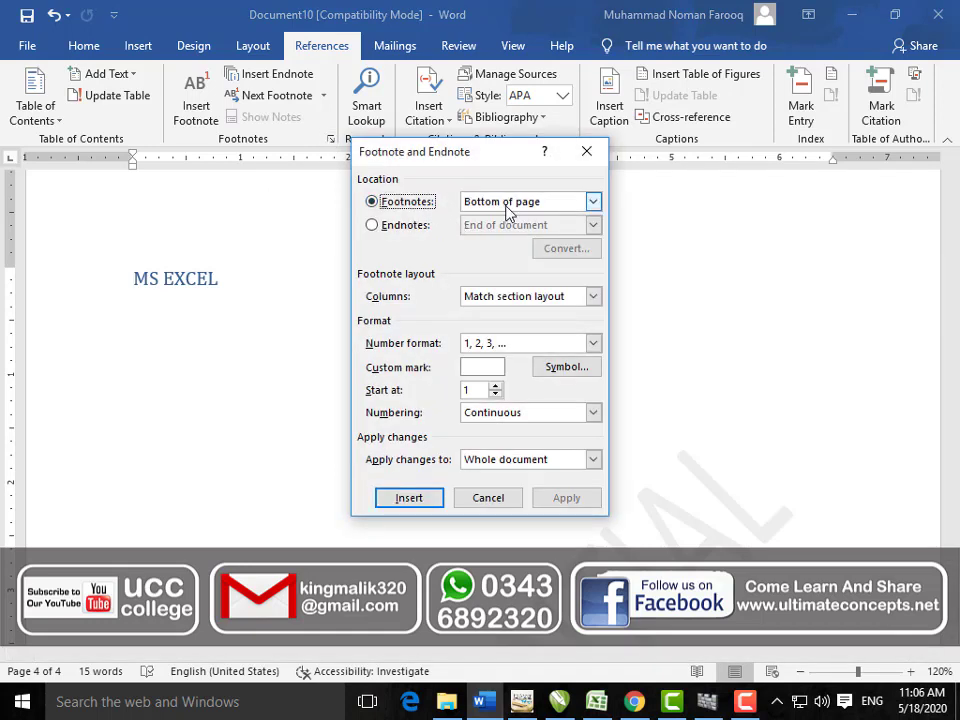
{"action": "left_click", "coordinate": [405, 224]}
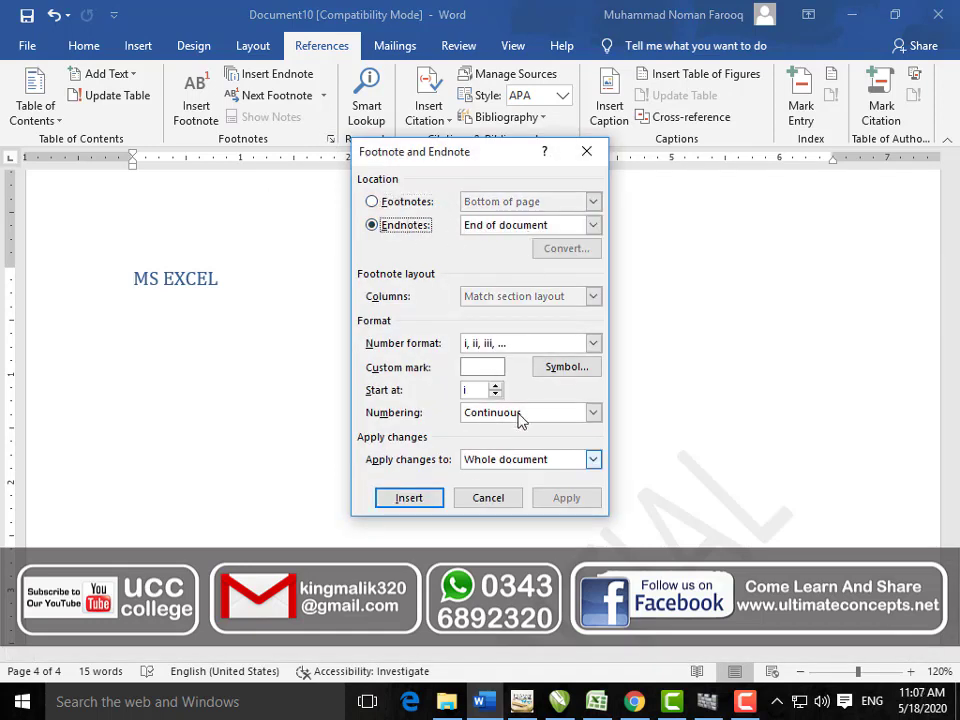
{"action": "left_click", "coordinate": [562, 370]}
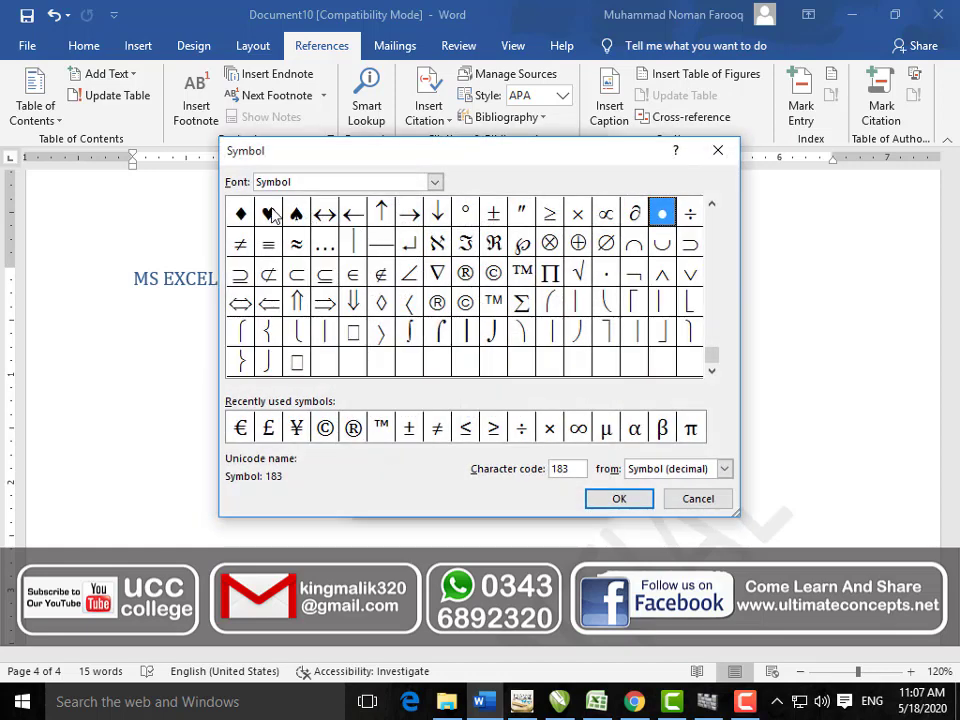
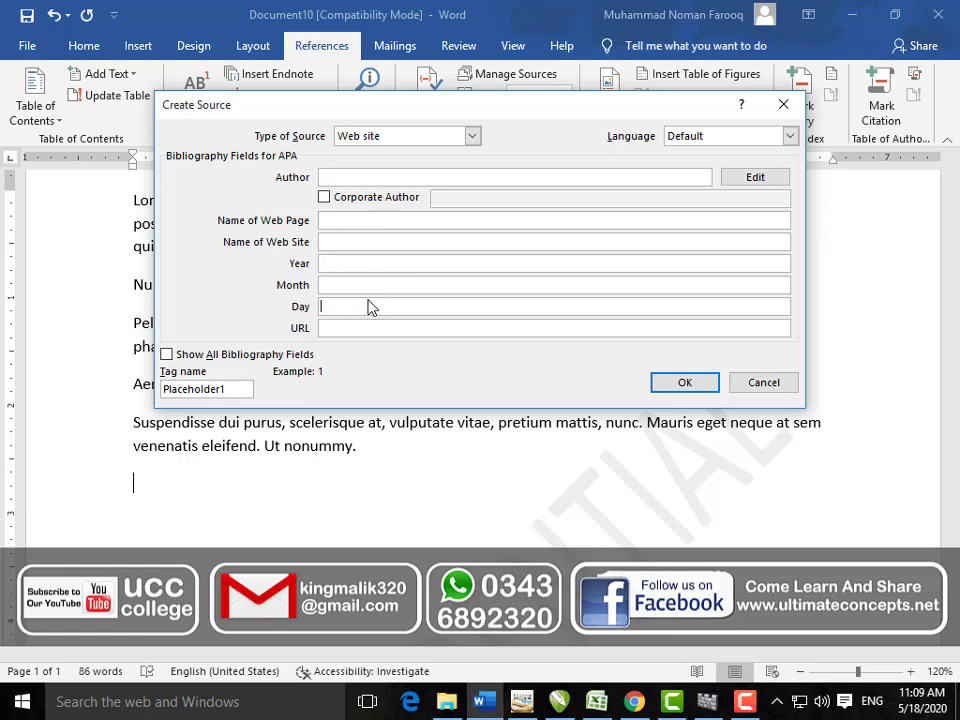
Step: Cancel the new web-site source in Create Source without entering a URL
{"action": "left_click", "coordinate": [357, 329]}
{"action": "left_click", "coordinate": [760, 385]}
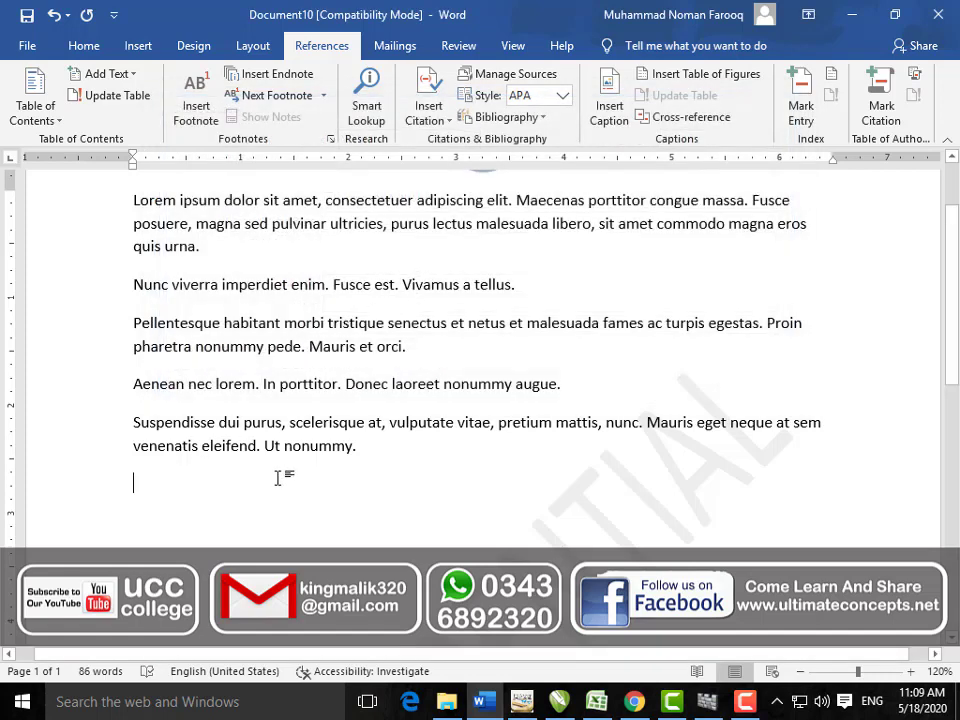
{"action": "left_click", "coordinate": [507, 117]}
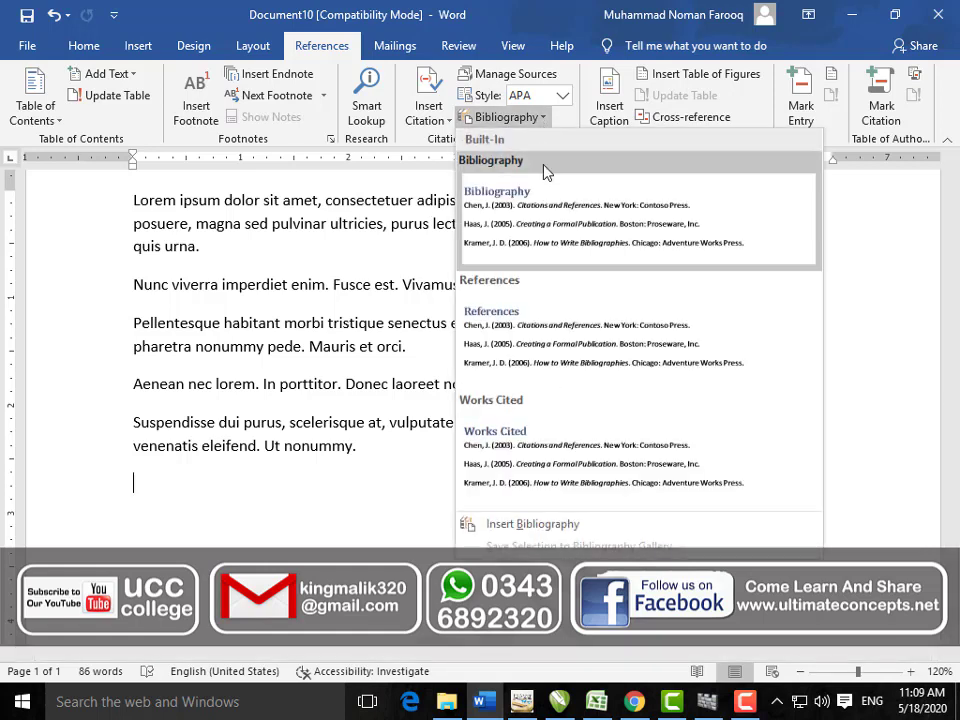
{"action": "left_click", "coordinate": [364, 487]}
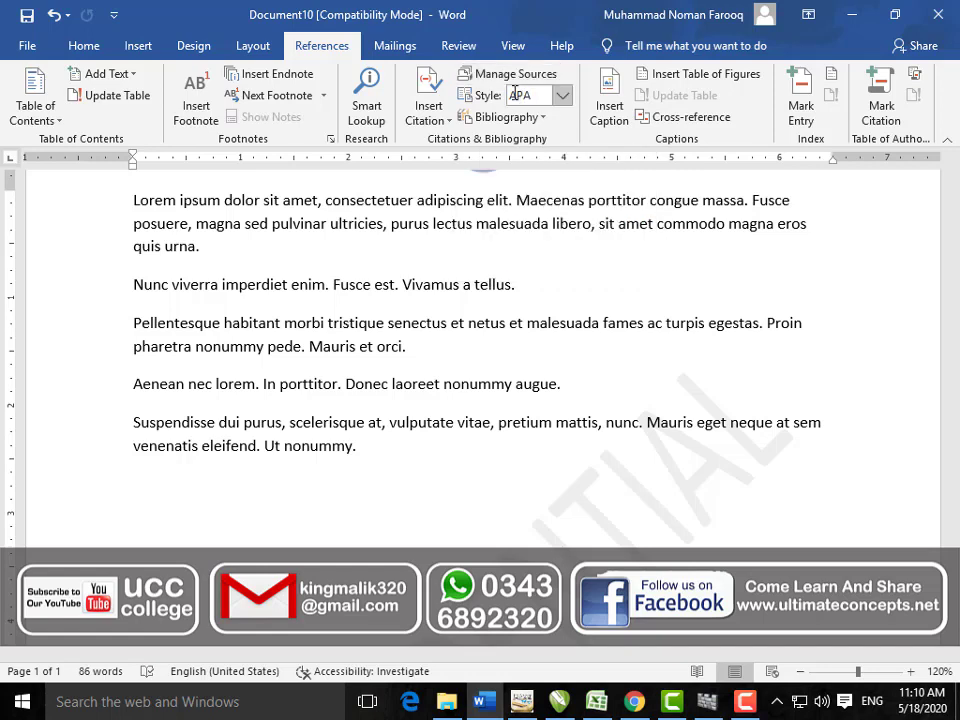
{"action": "left_click", "coordinate": [563, 96]}
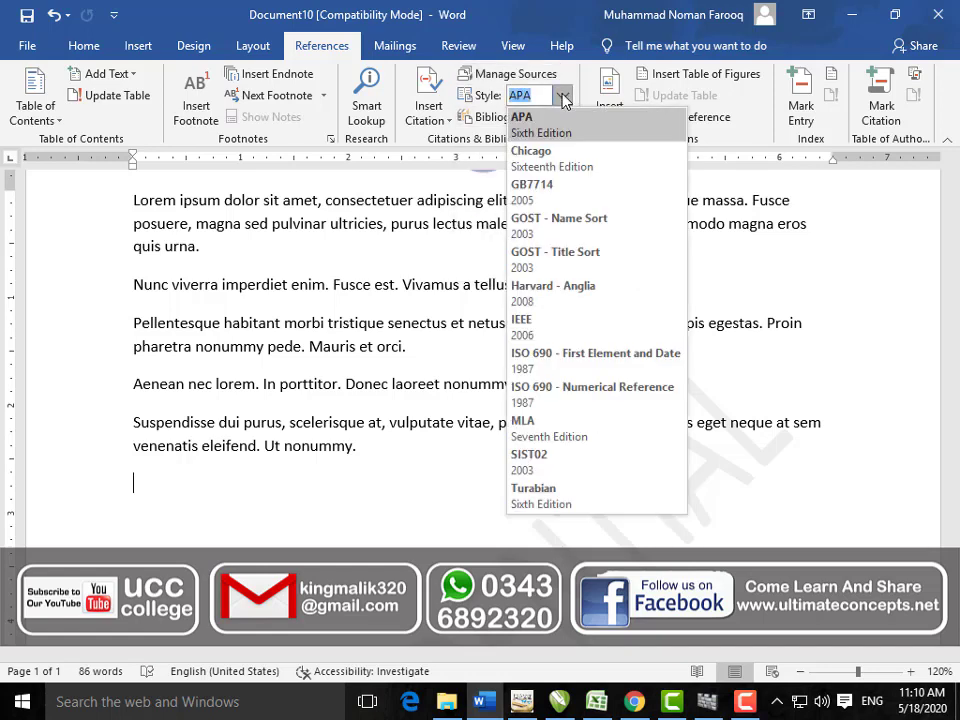
{"action": "left_click", "coordinate": [562, 97]}
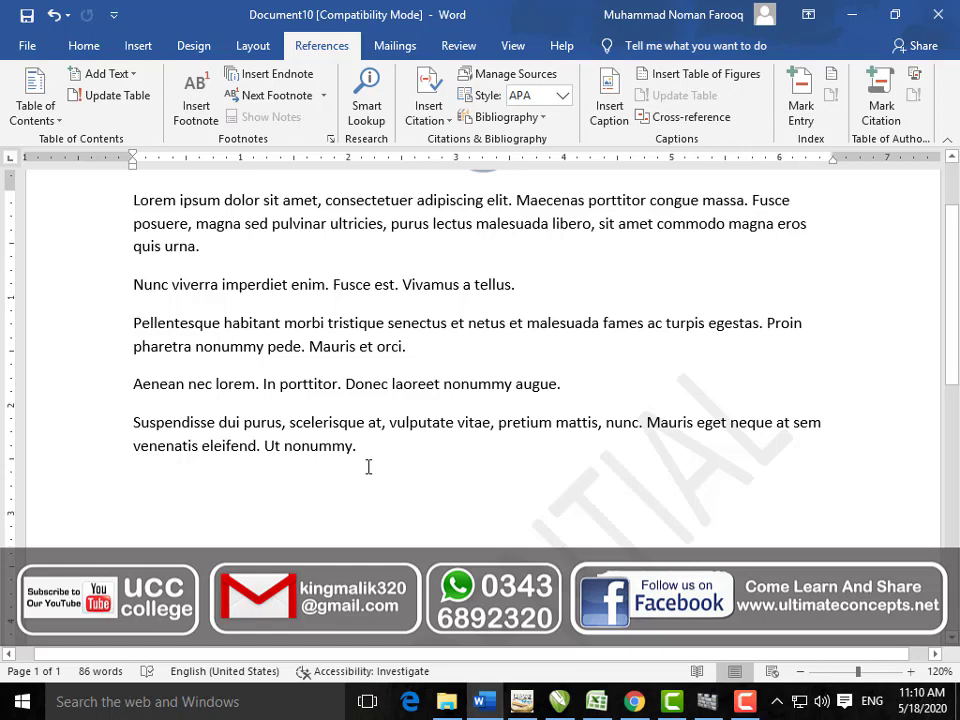
{"action": "scroll", "coordinate": [385, 460], "scroll_direction": "up", "scroll_amount": 3}
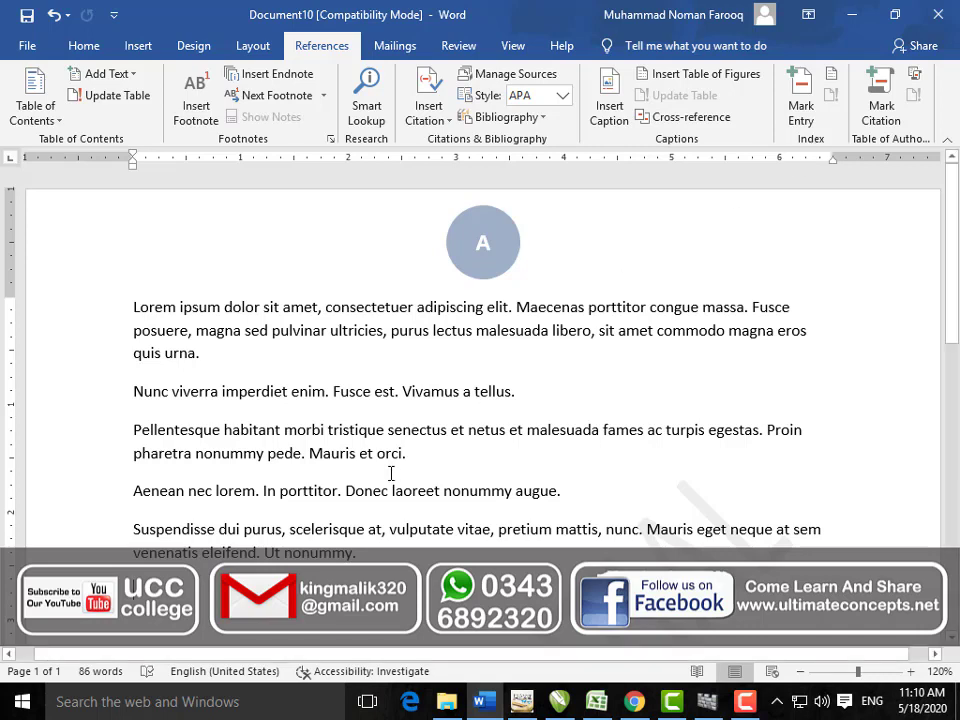
Step: Mark the word Vivamus as an index entry
{"action": "double_click", "coordinate": [440, 393]}
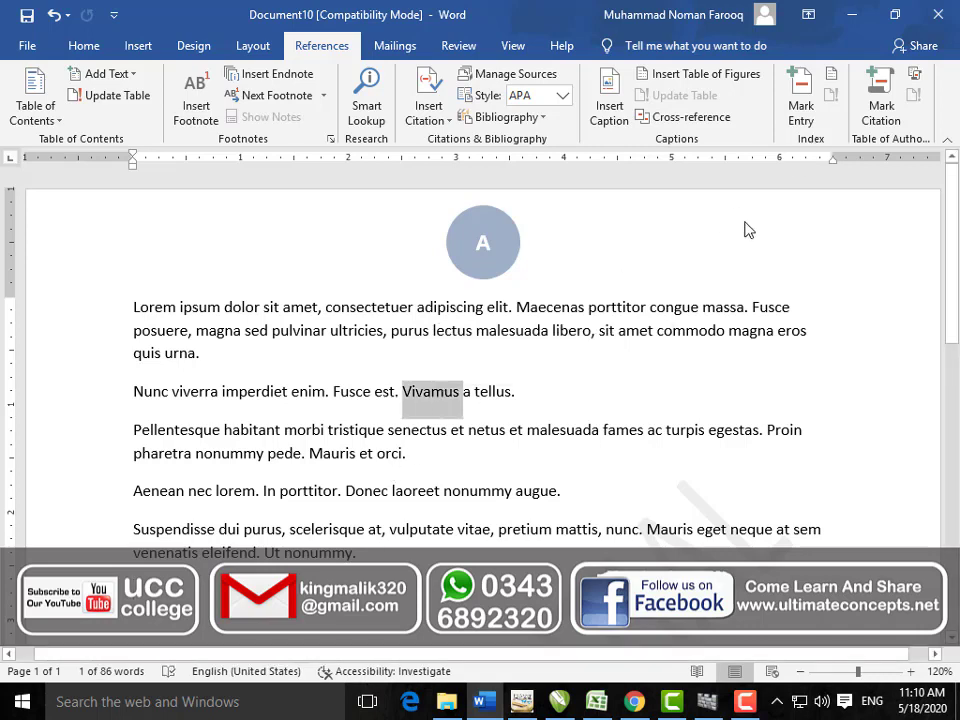
{"action": "left_click", "coordinate": [799, 112]}
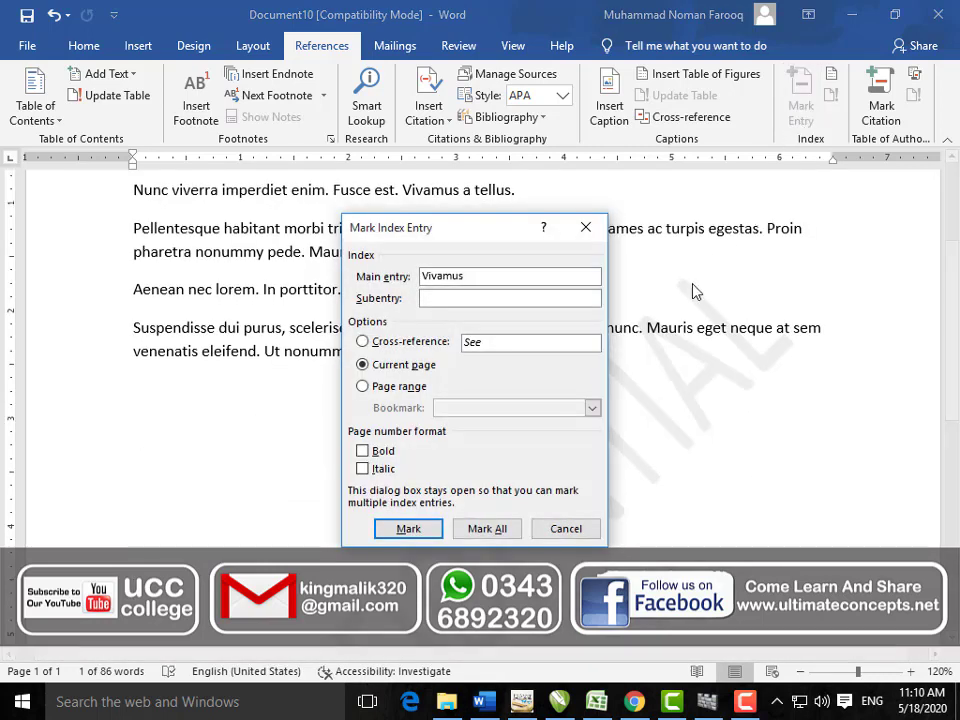
{"action": "left_click", "coordinate": [490, 530]}
{"action": "left_click_drag", "start_coordinate": [474, 228], "coordinate": [622, 360]}
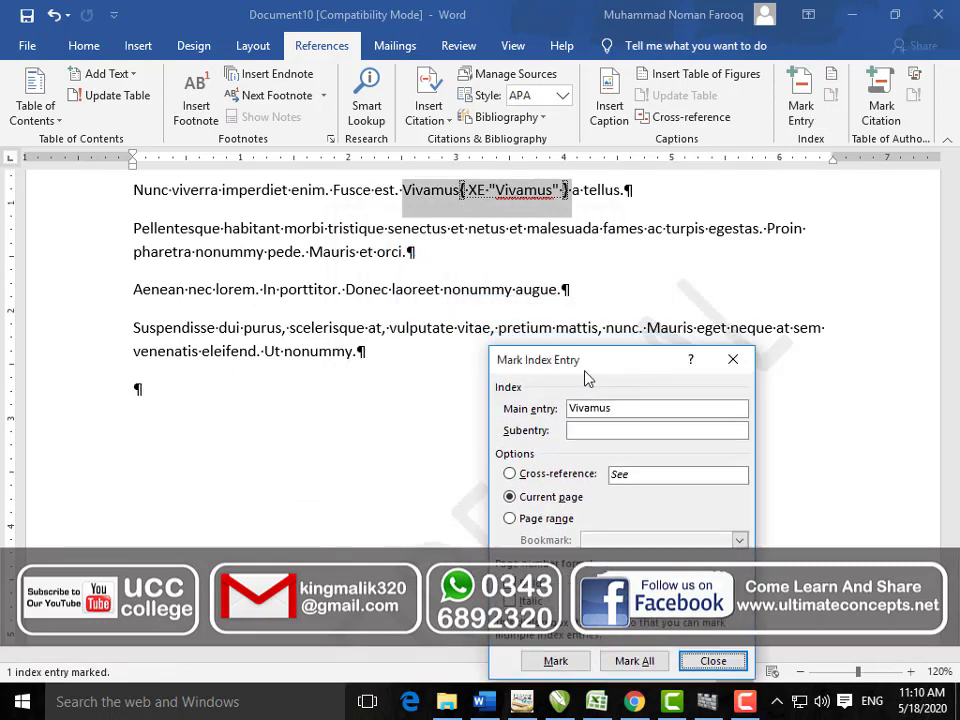
{"action": "left_click", "coordinate": [478, 290]}
Step: Mark every occurrence of nonummy and Suspendisse as index entries, then close the form
{"action": "double_click", "coordinate": [478, 291]}
{"action": "left_click", "coordinate": [567, 365]}
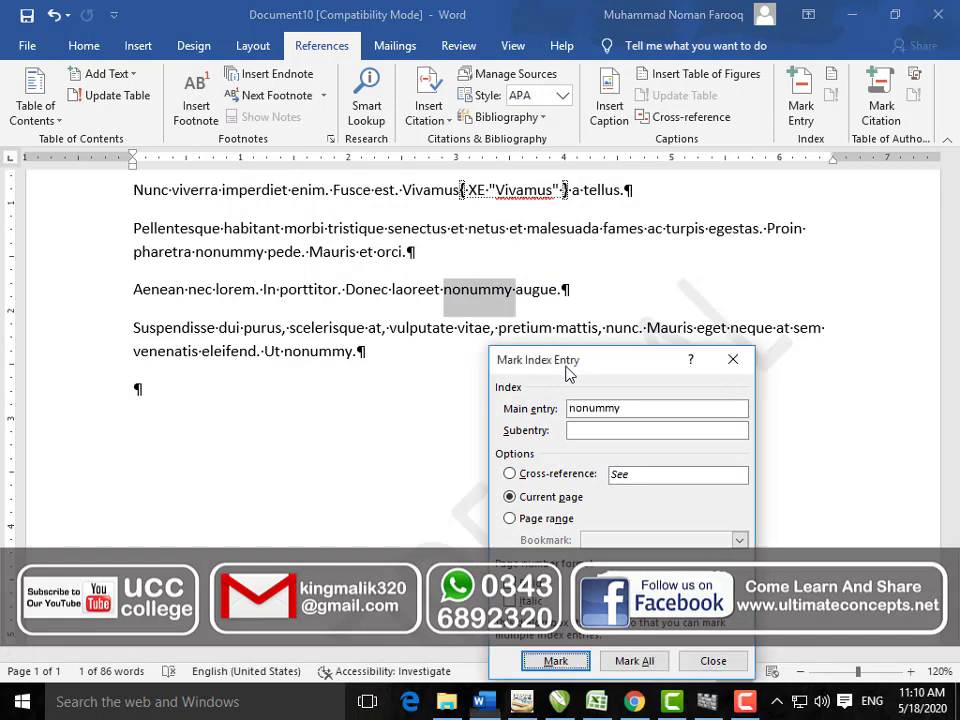
{"action": "left_click", "coordinate": [634, 661]}
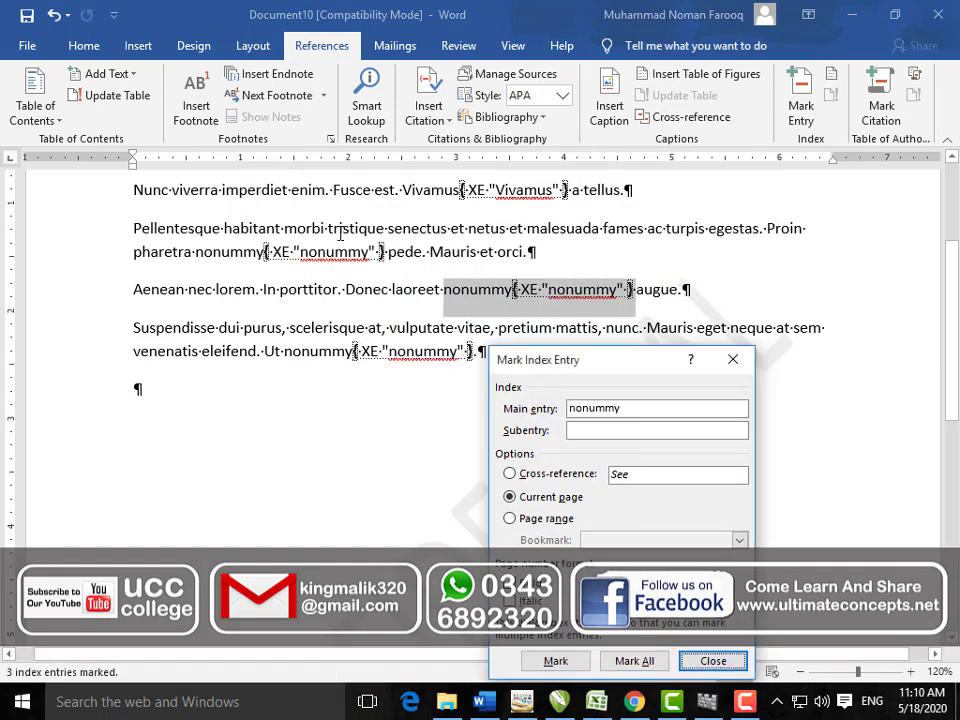
{"action": "double_click", "coordinate": [175, 335]}
{"action": "left_click_drag", "start_coordinate": [560, 360], "coordinate": [650, 168]}
{"action": "left_click", "coordinate": [722, 470]}
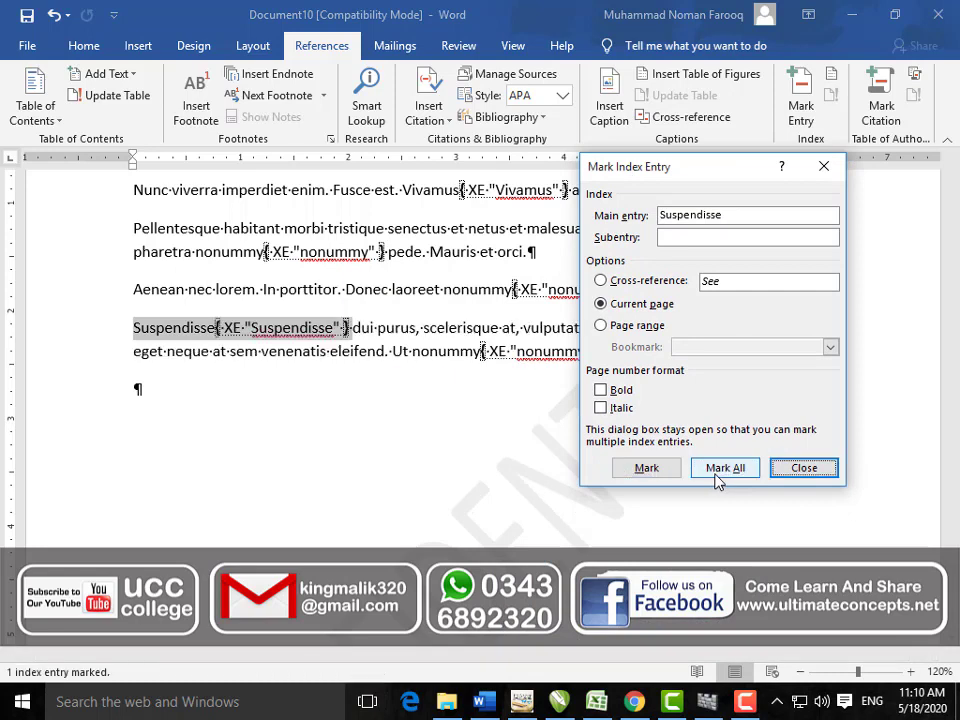
{"action": "left_click", "coordinate": [792, 467]}
Step: Add an empty paragraph after the last paragraph of text
{"action": "left_click", "coordinate": [174, 450]}
{"action": "key", "text": "Return"}
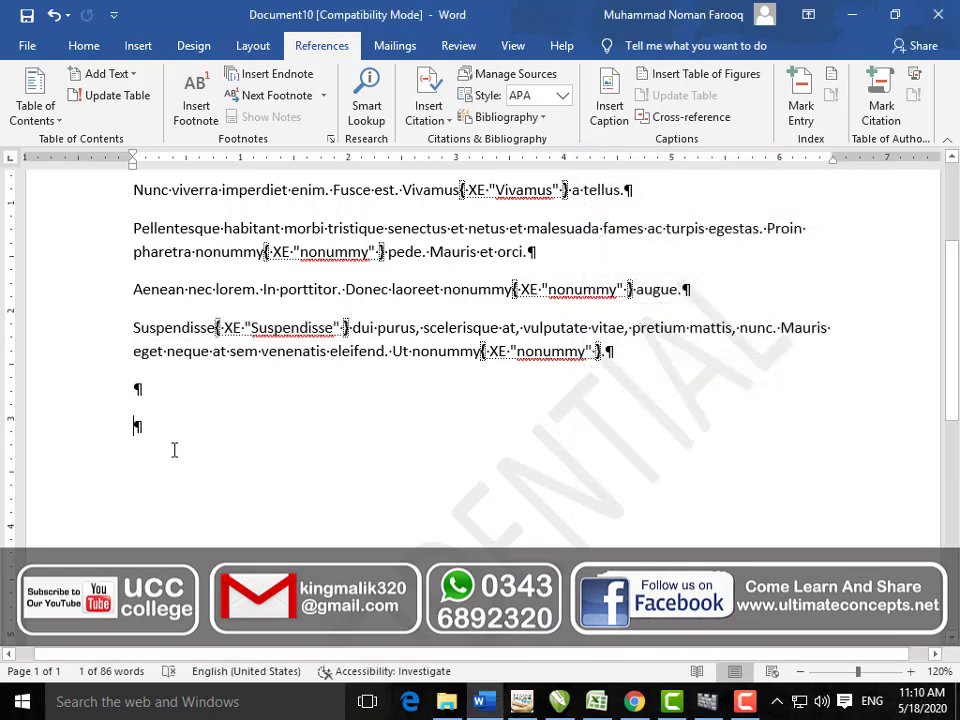
{"action": "scroll", "coordinate": [356, 450], "scroll_direction": "up", "scroll_amount": 1}
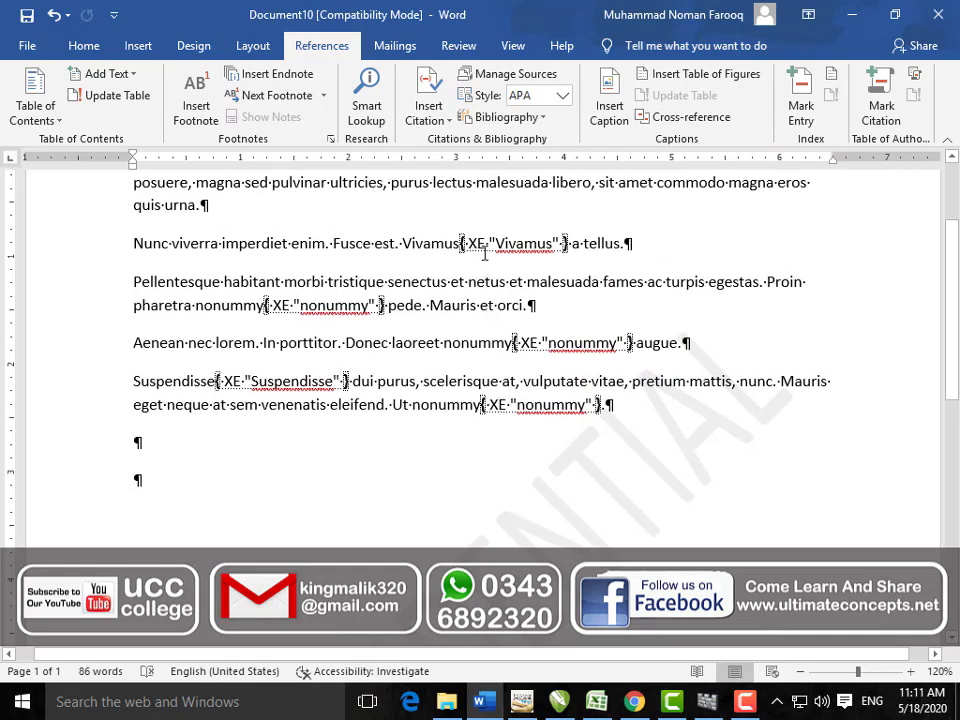
{"action": "left_click", "coordinate": [82, 45]}
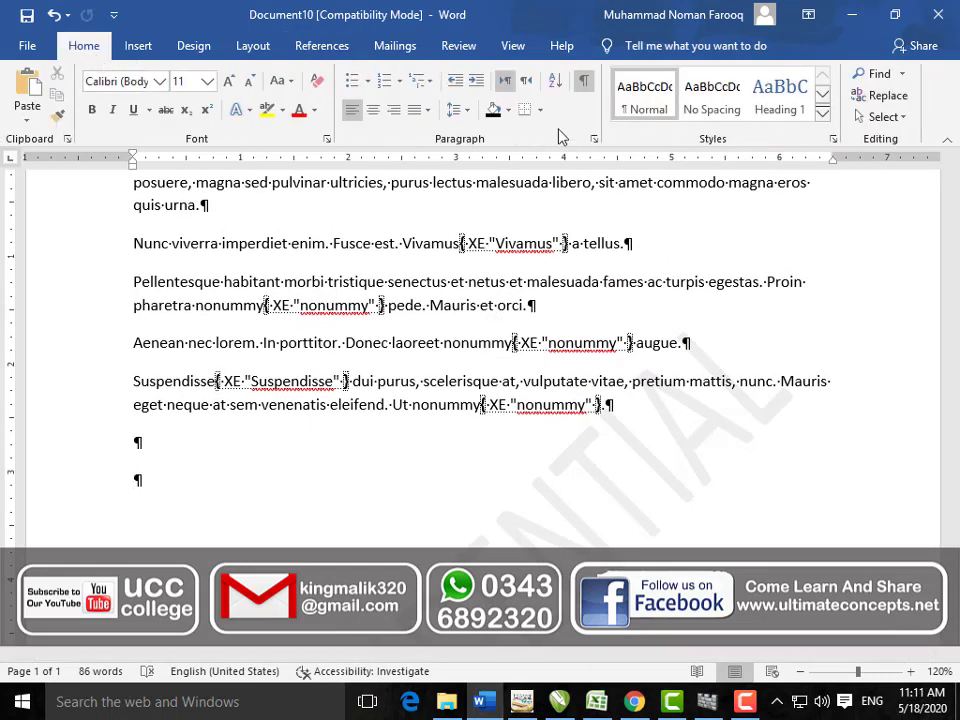
Step: Hide formatting marks and insert a Fancy-format index at the end of the document
{"action": "left_click", "coordinate": [582, 80]}
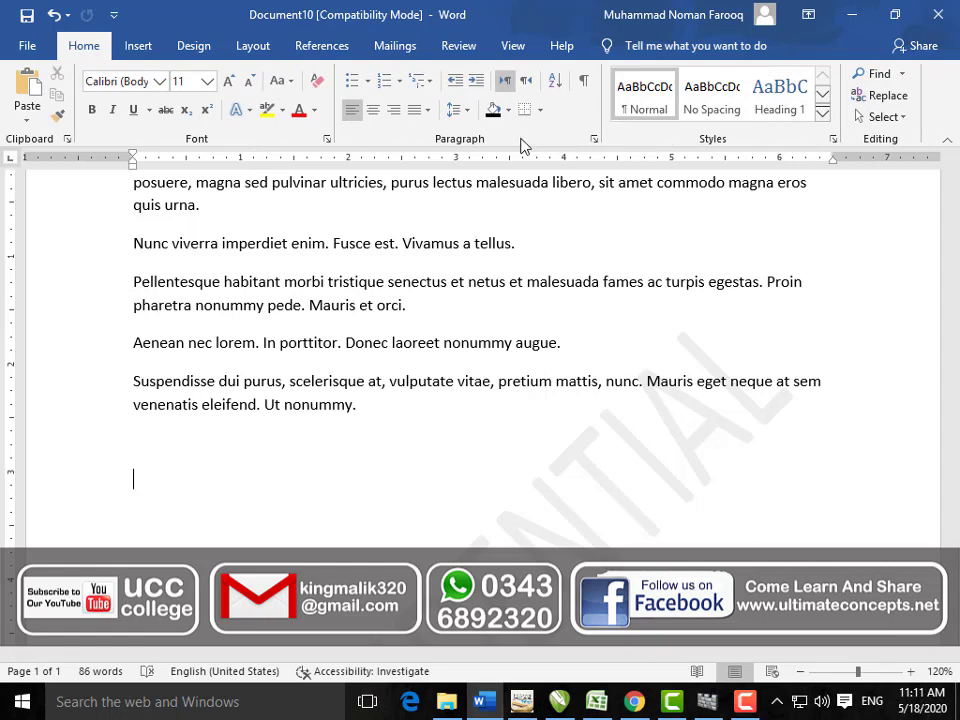
{"action": "left_click", "coordinate": [312, 46]}
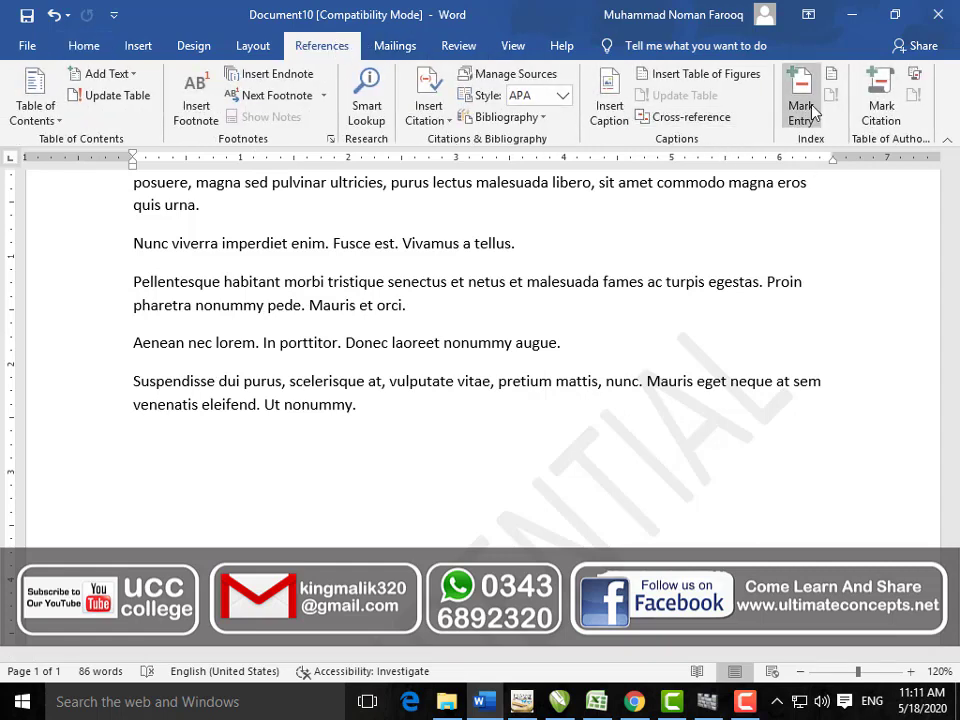
{"action": "left_click", "coordinate": [829, 80]}
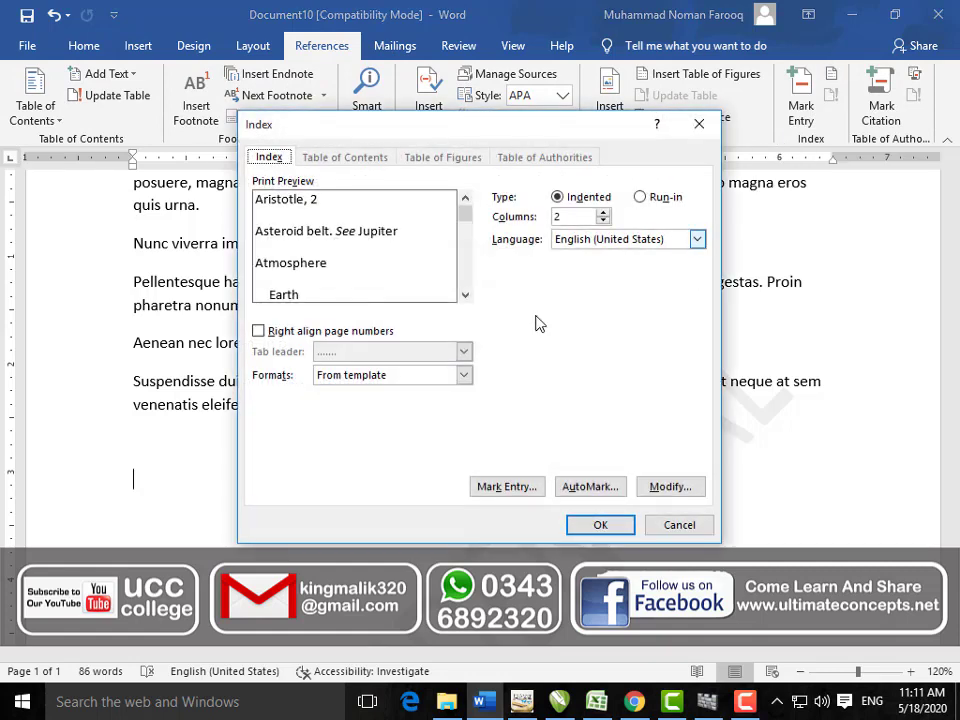
{"action": "left_click", "coordinate": [465, 375]}
{"action": "left_click", "coordinate": [431, 417]}
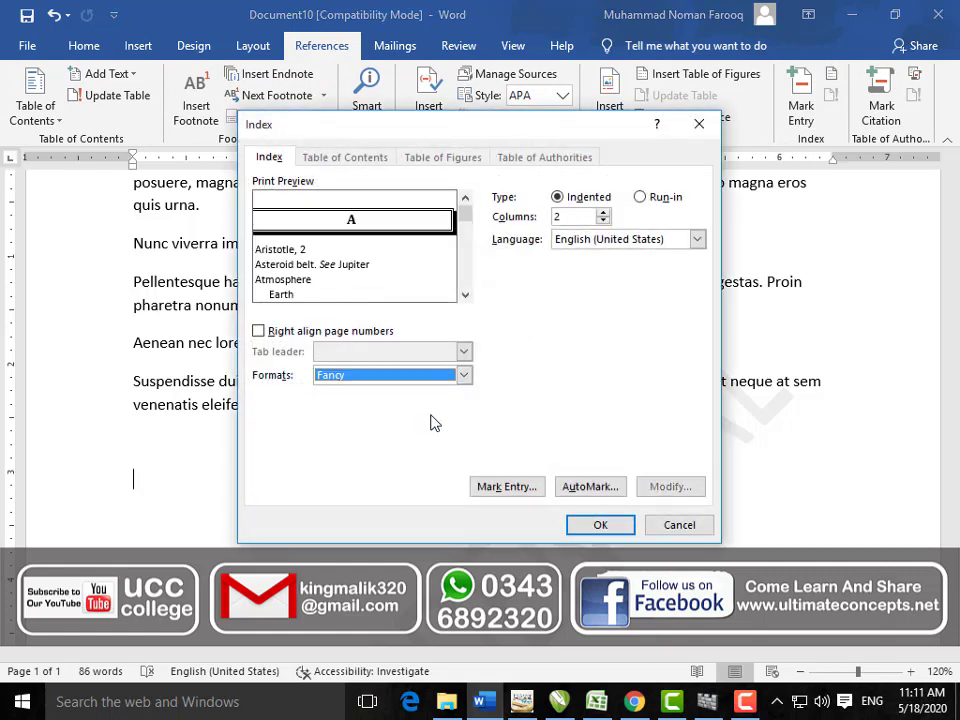
{"action": "left_click", "coordinate": [598, 525]}
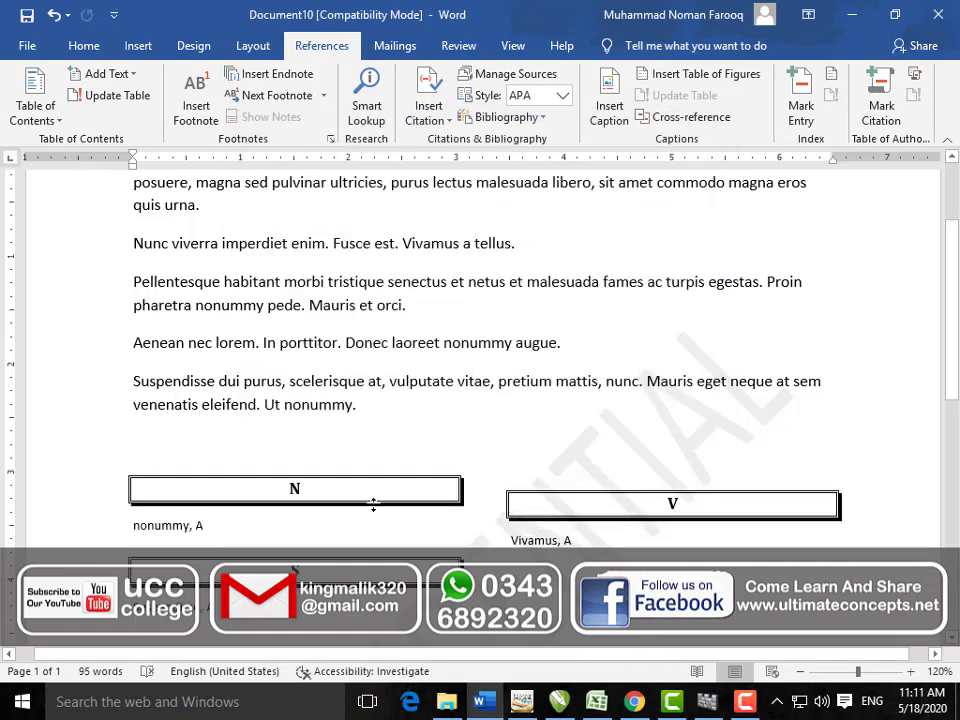
{"action": "scroll", "coordinate": [373, 505], "scroll_direction": "down", "scroll_amount": 2}
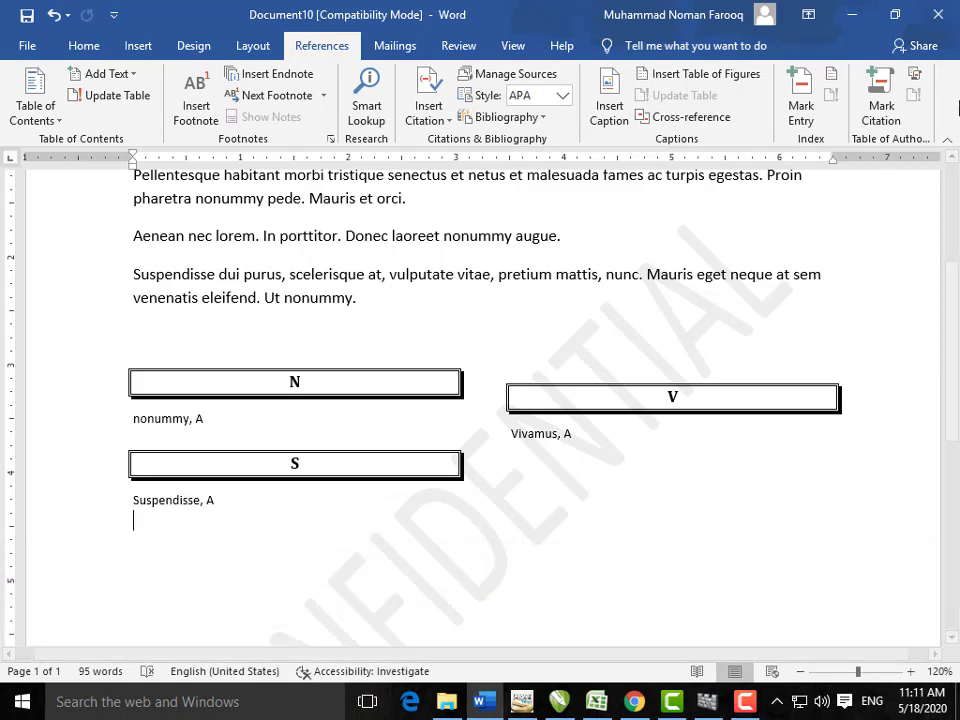
Step: Mark all occurrences of 'pretium mattis, nunc. Mauris eget neque' as a Regulations citation
{"action": "left_click_drag", "start_coordinate": [765, 274], "coordinate": [531, 272]}
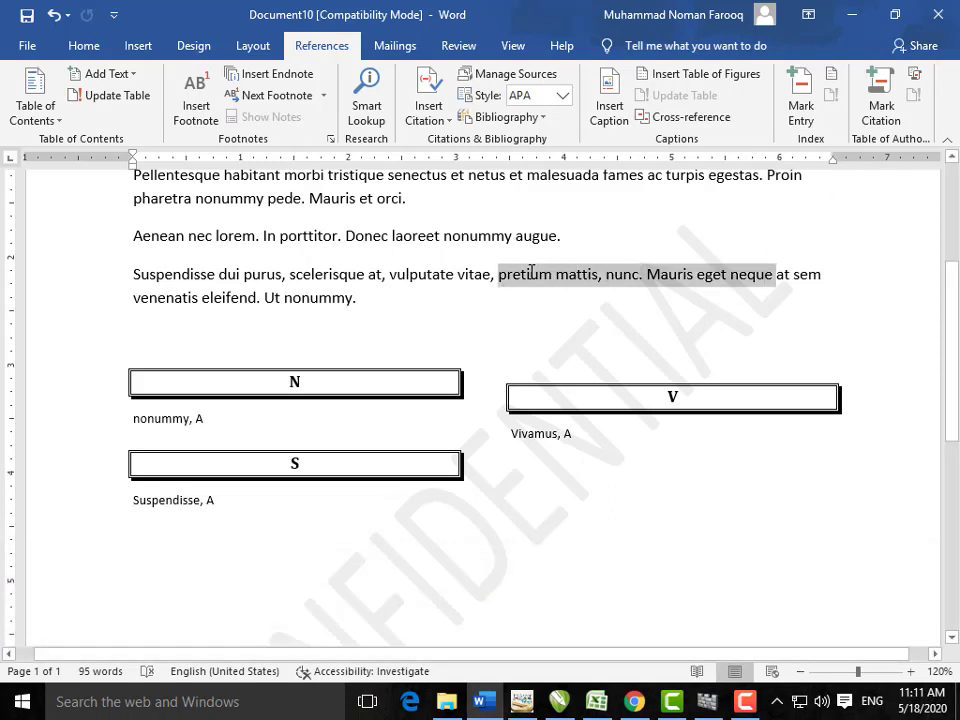
{"action": "left_click", "coordinate": [888, 121]}
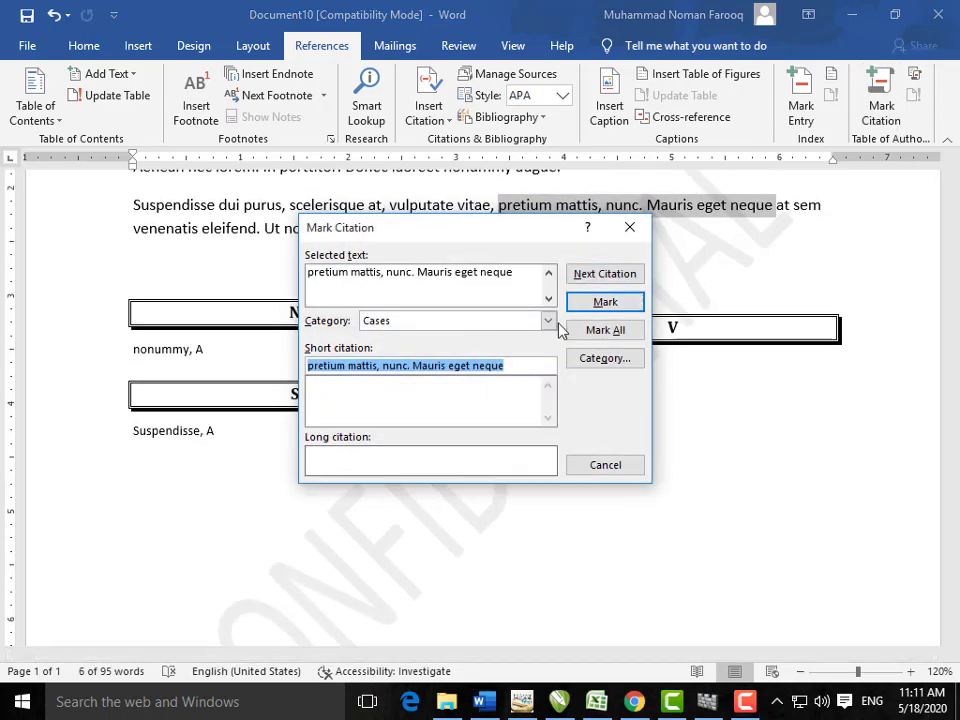
{"action": "left_click", "coordinate": [548, 321]}
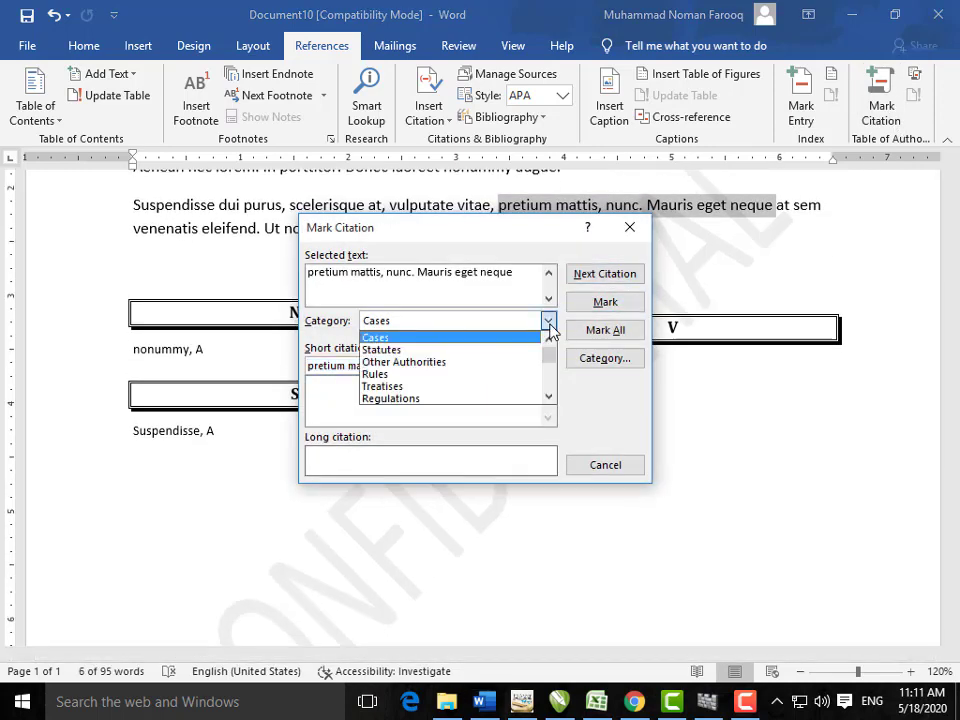
{"action": "left_click", "coordinate": [504, 399]}
{"action": "left_click", "coordinate": [591, 334]}
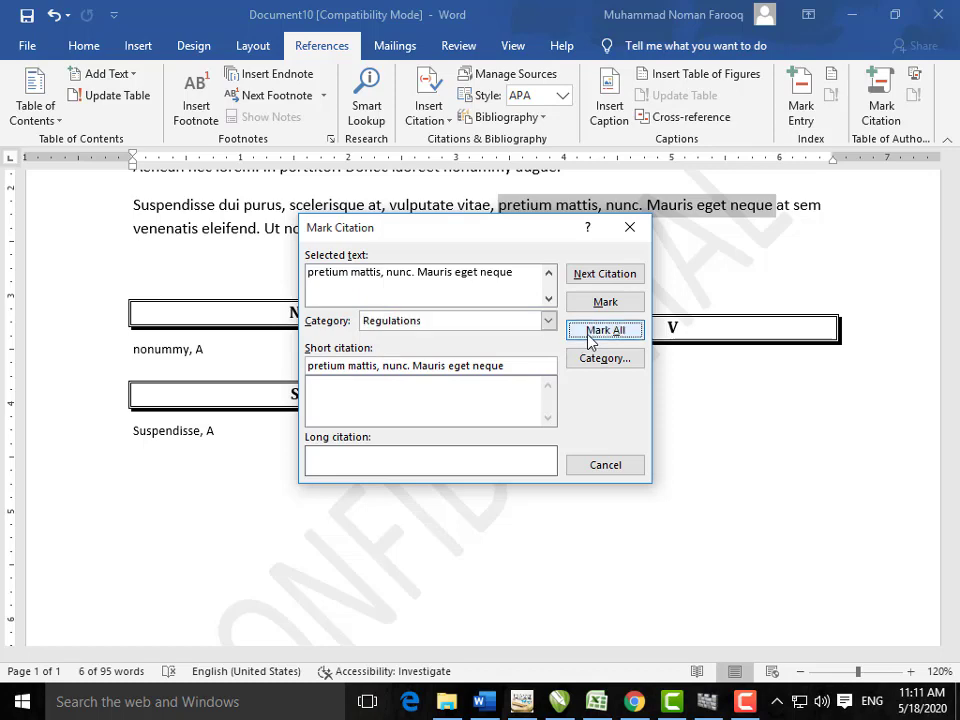
{"action": "left_click", "coordinate": [629, 228]}
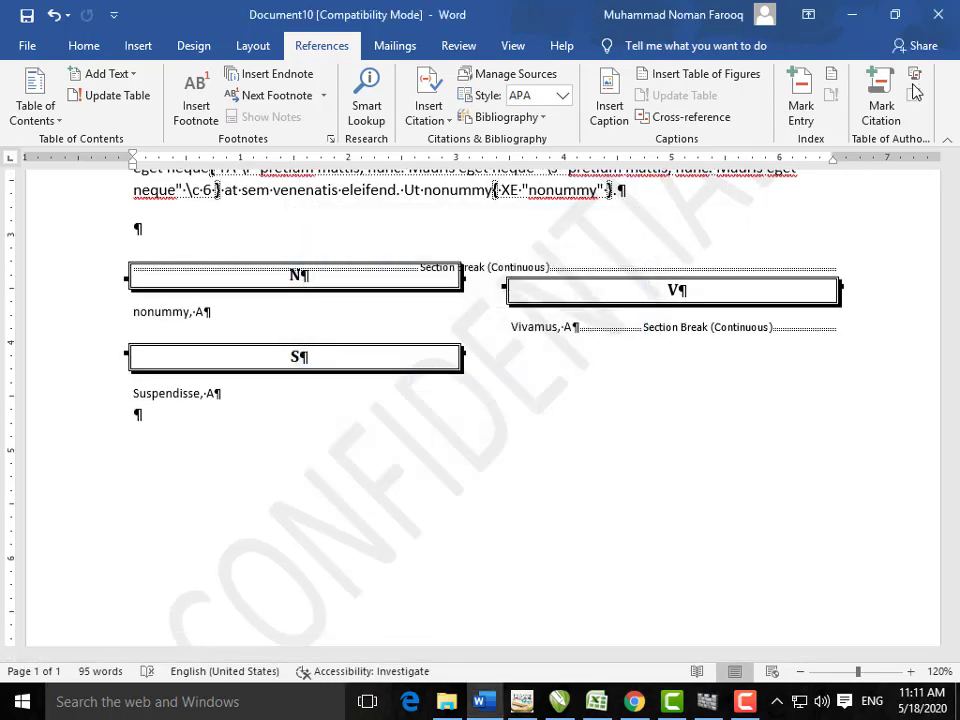
Step: Delete the entire contents of the document
{"action": "left_click", "coordinate": [394, 47]}
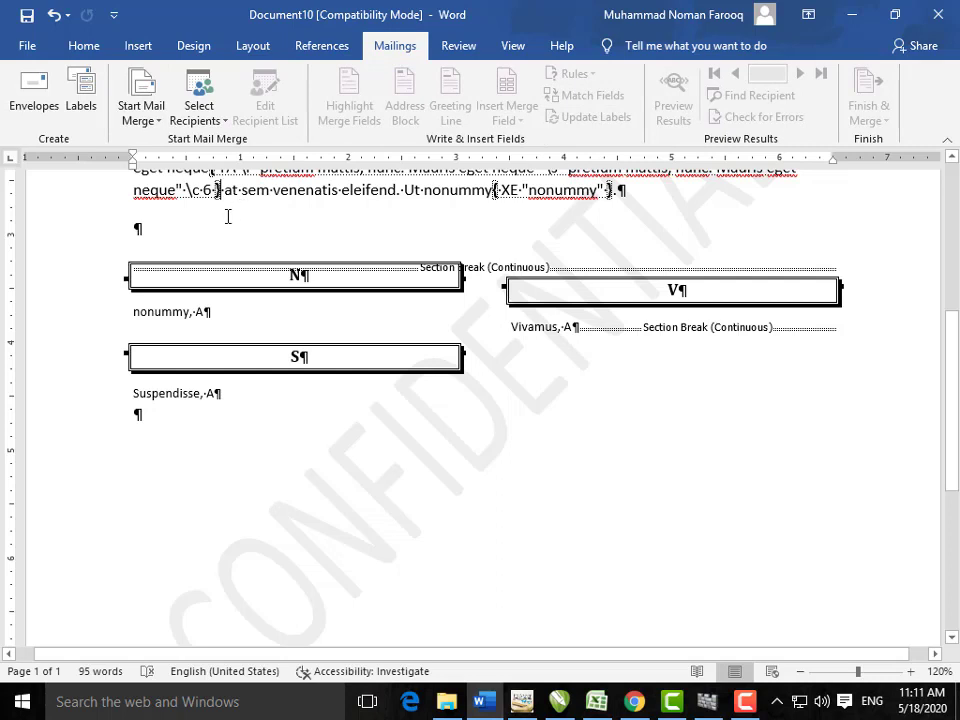
{"action": "key", "text": "ctrl+a"}
{"action": "key", "text": "Delete"}
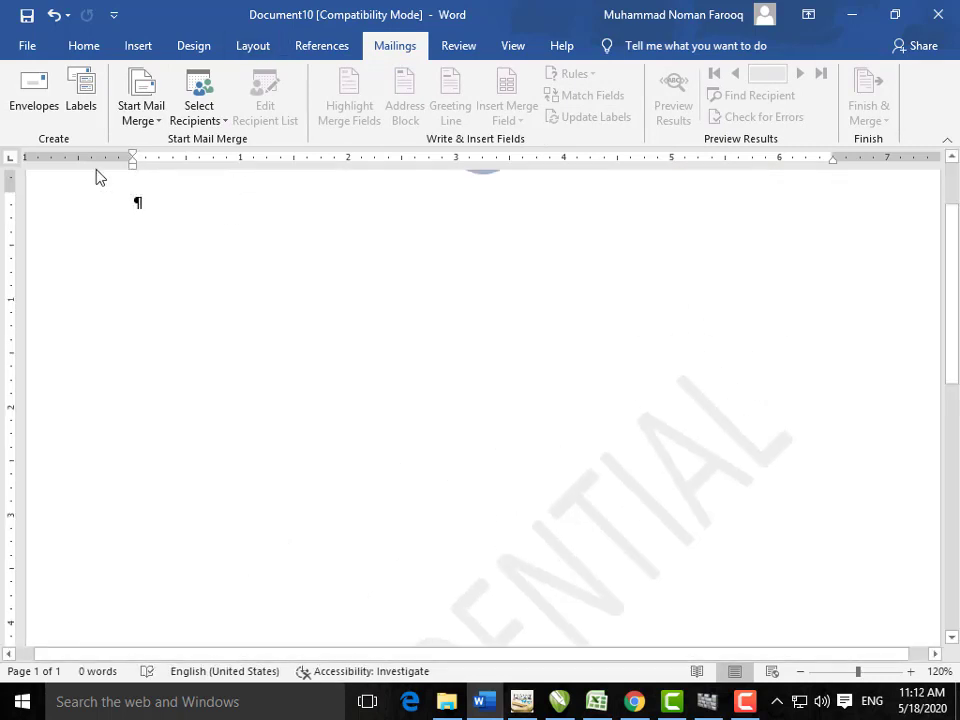
Step: Hide the formatting marks on the blank page
{"action": "left_click", "coordinate": [84, 45]}
{"action": "left_click", "coordinate": [583, 89]}
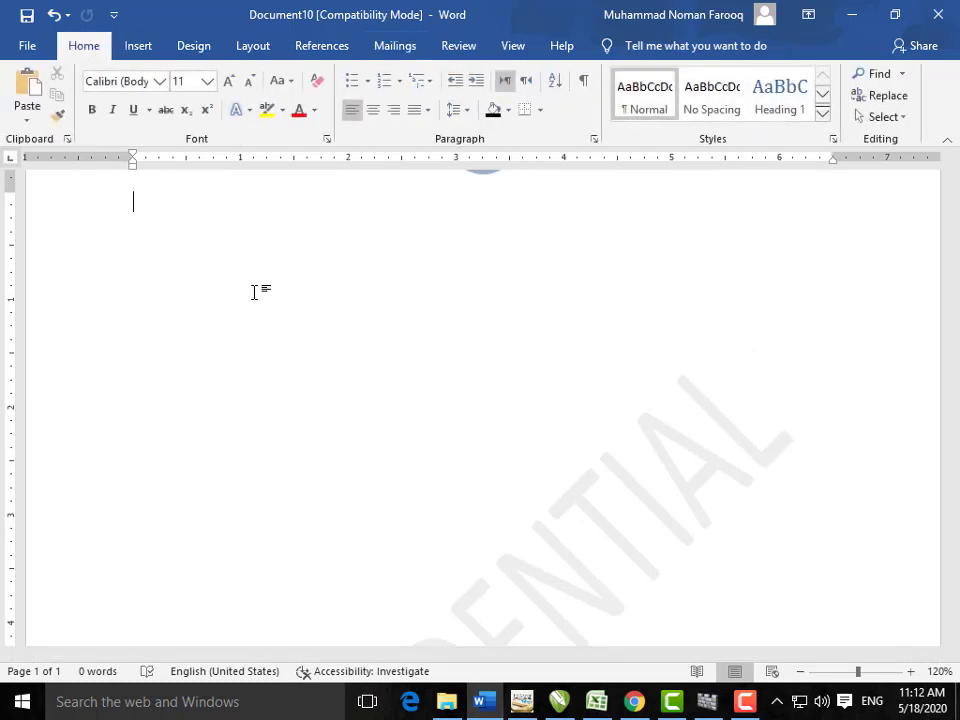
{"action": "scroll", "coordinate": [230, 300], "scroll_direction": "up", "scroll_amount": 2}
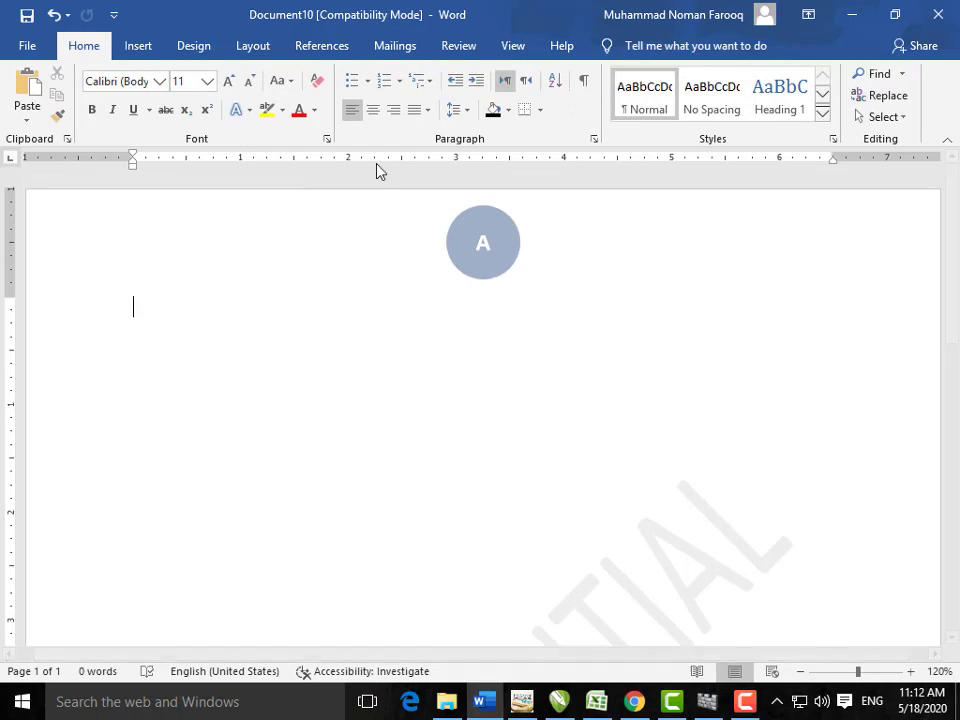
Step: Look at the Custom size envelope option, then cancel all envelope dialogs unchanged
{"action": "left_click", "coordinate": [393, 46]}
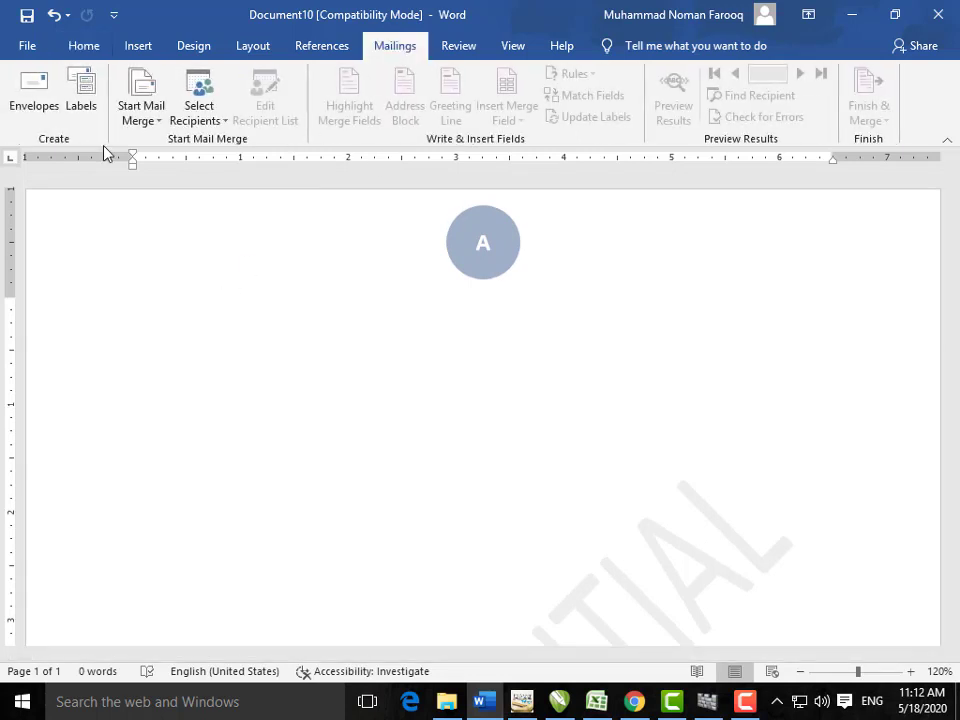
{"action": "left_click", "coordinate": [35, 100]}
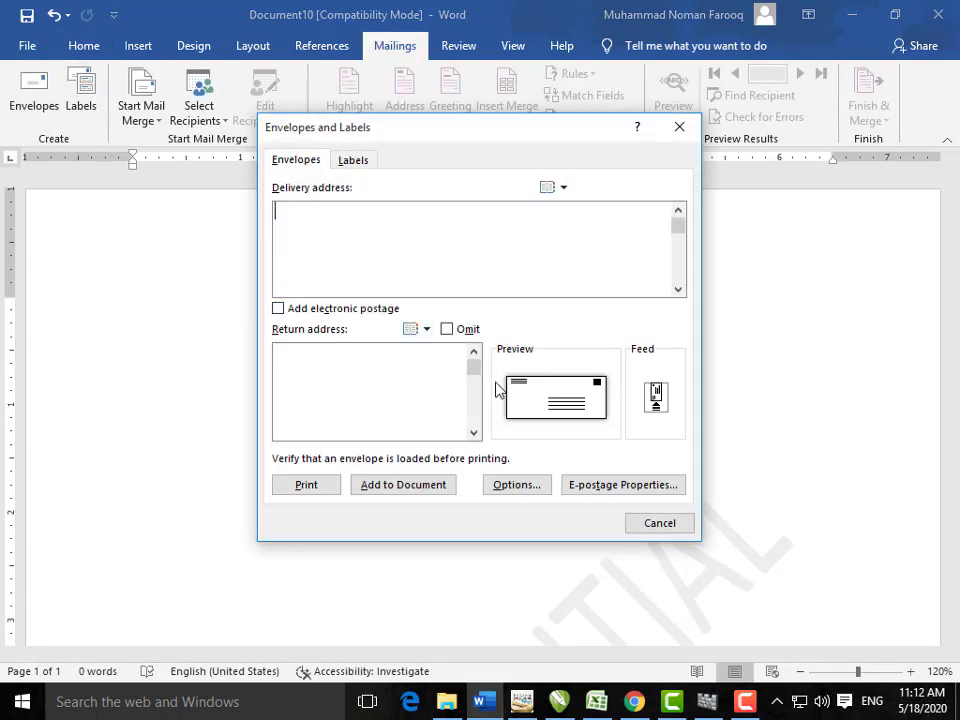
{"action": "left_click", "coordinate": [564, 408]}
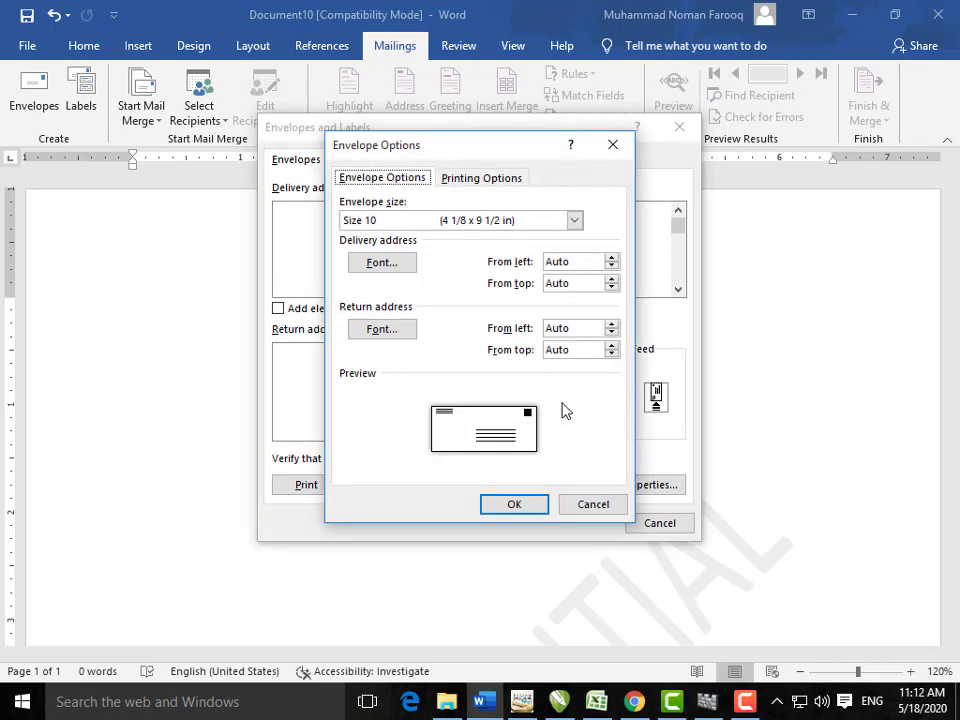
{"action": "left_click", "coordinate": [575, 220]}
{"action": "scroll", "coordinate": [516, 317], "scroll_direction": "down", "scroll_amount": 3}
{"action": "scroll", "coordinate": [516, 317], "scroll_direction": "down", "scroll_amount": 2}
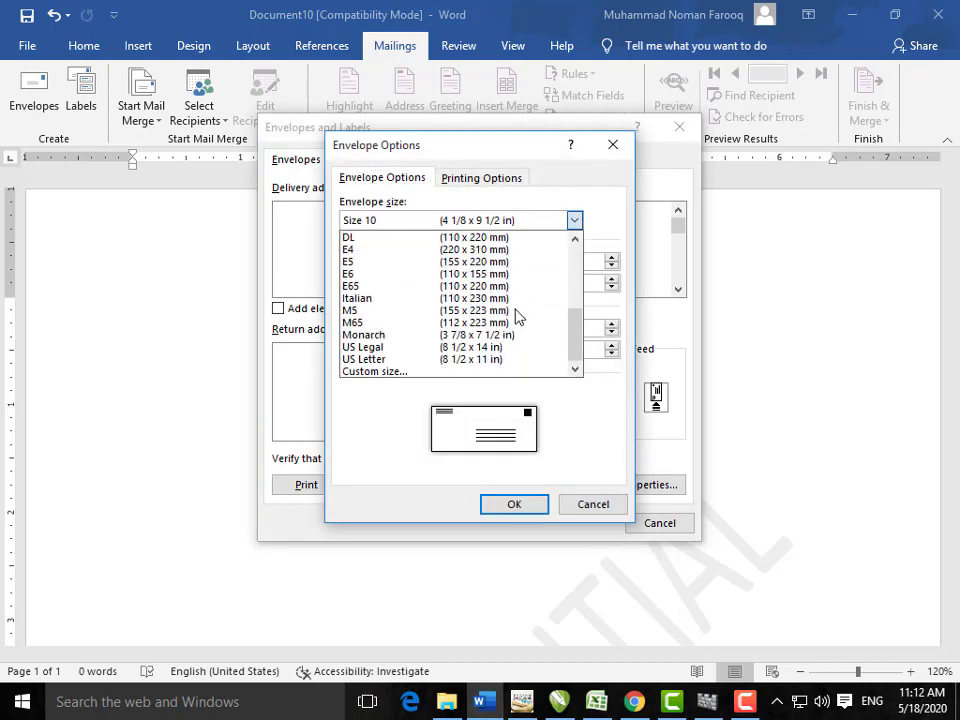
{"action": "left_click", "coordinate": [419, 374]}
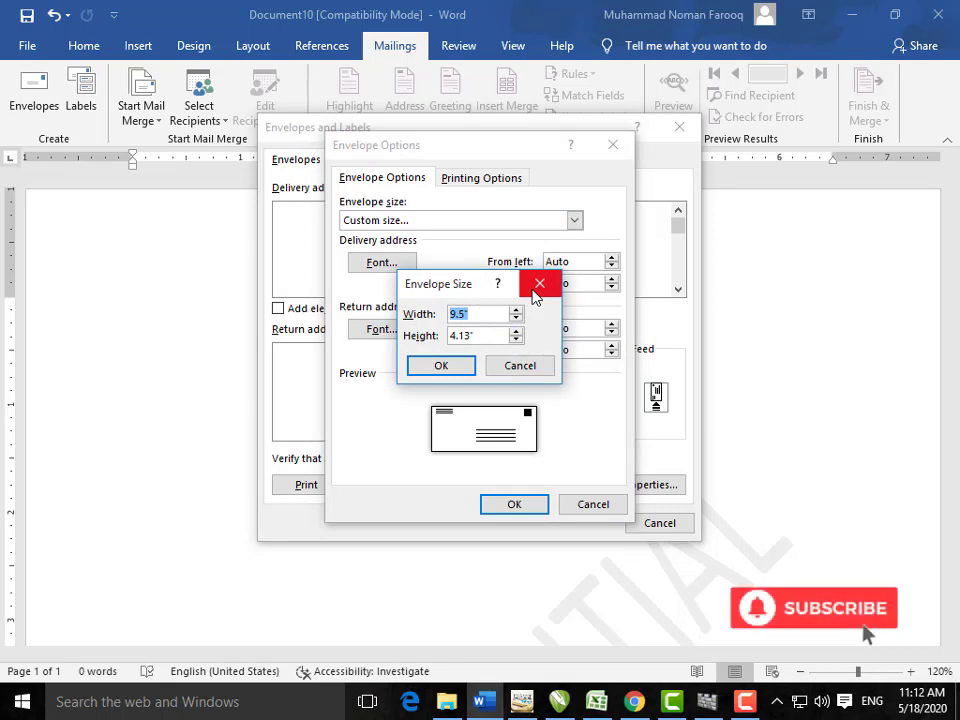
{"action": "left_click", "coordinate": [535, 291]}
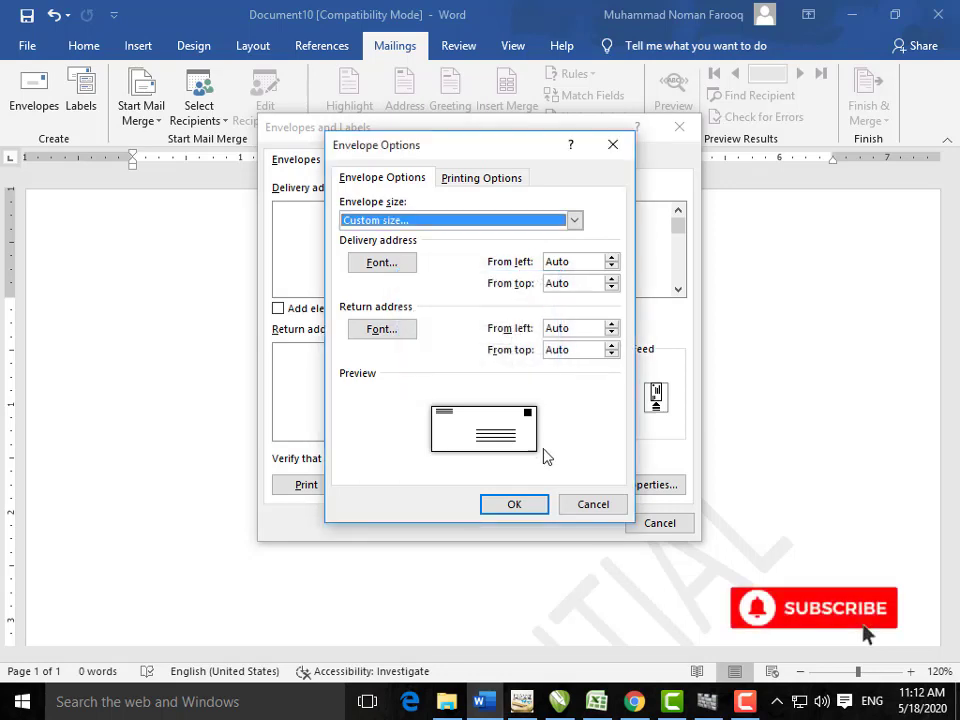
{"action": "left_click", "coordinate": [566, 503]}
{"action": "left_click", "coordinate": [643, 523]}
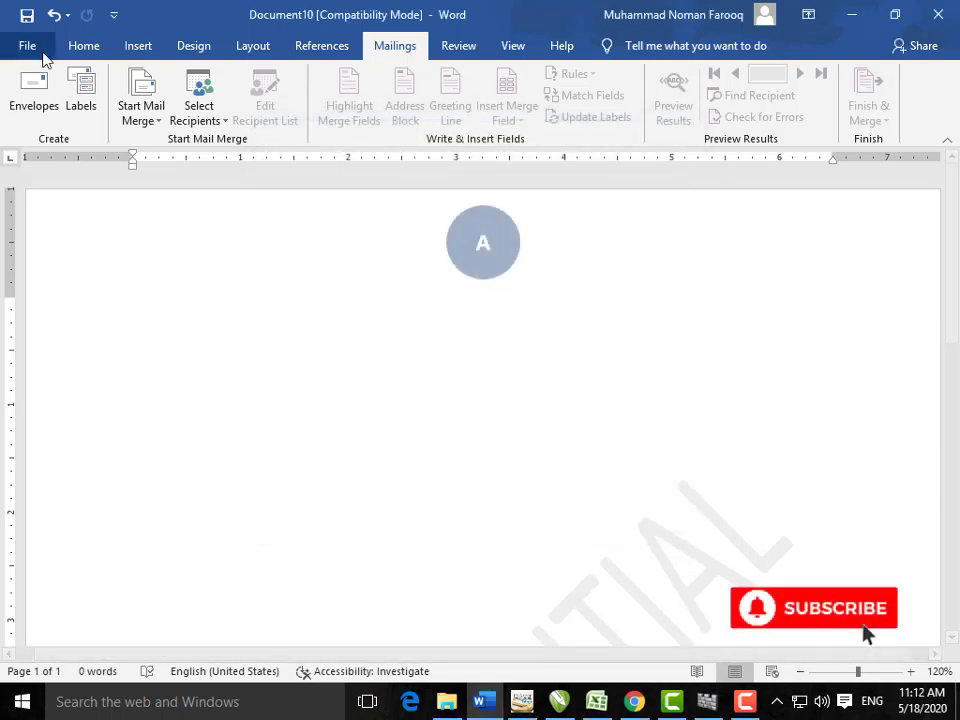
{"action": "left_click", "coordinate": [40, 54]}
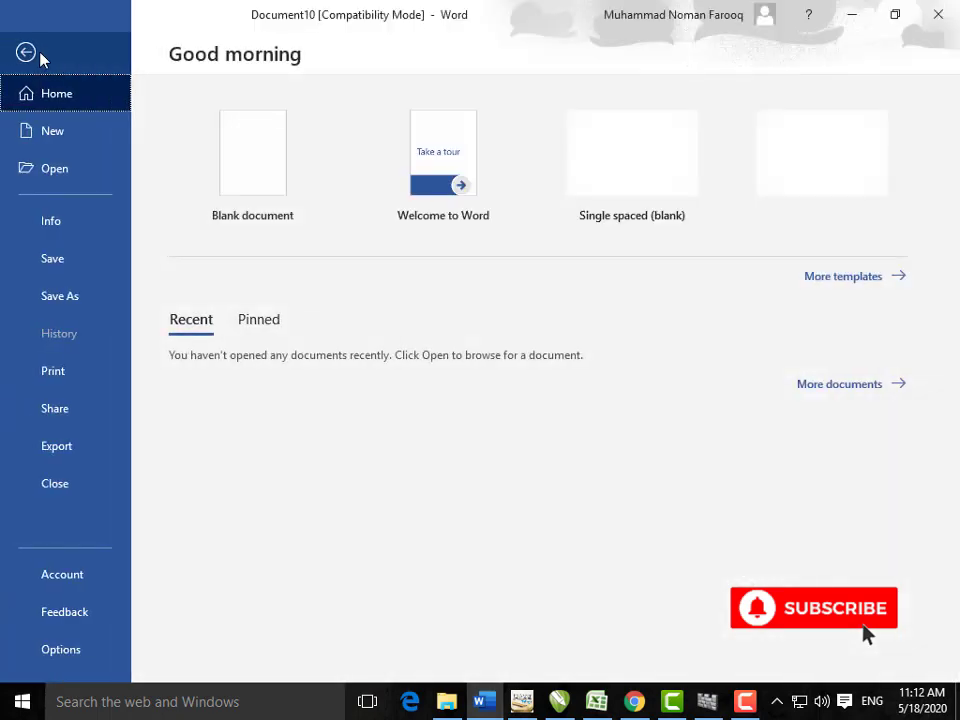
{"action": "key", "text": "Escape"}
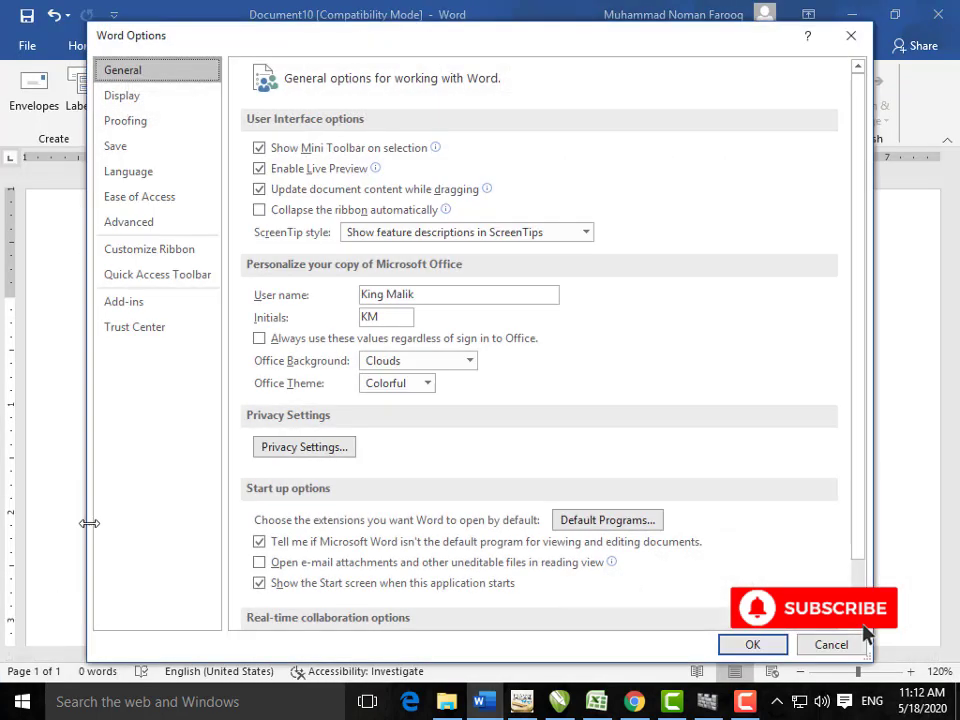
{"action": "left_click", "coordinate": [160, 223]}
{"action": "scroll", "coordinate": [645, 594], "scroll_direction": "down", "scroll_amount": 6}
{"action": "scroll", "coordinate": [645, 594], "scroll_direction": "down", "scroll_amount": 6}
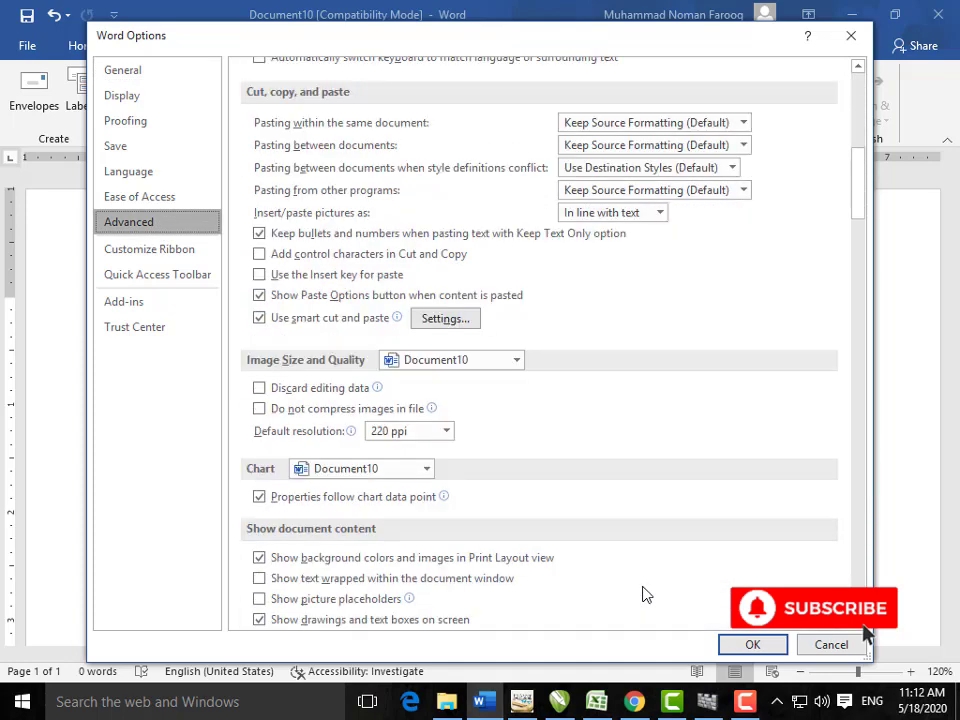
{"action": "scroll", "coordinate": [472, 540], "scroll_direction": "down", "scroll_amount": 6}
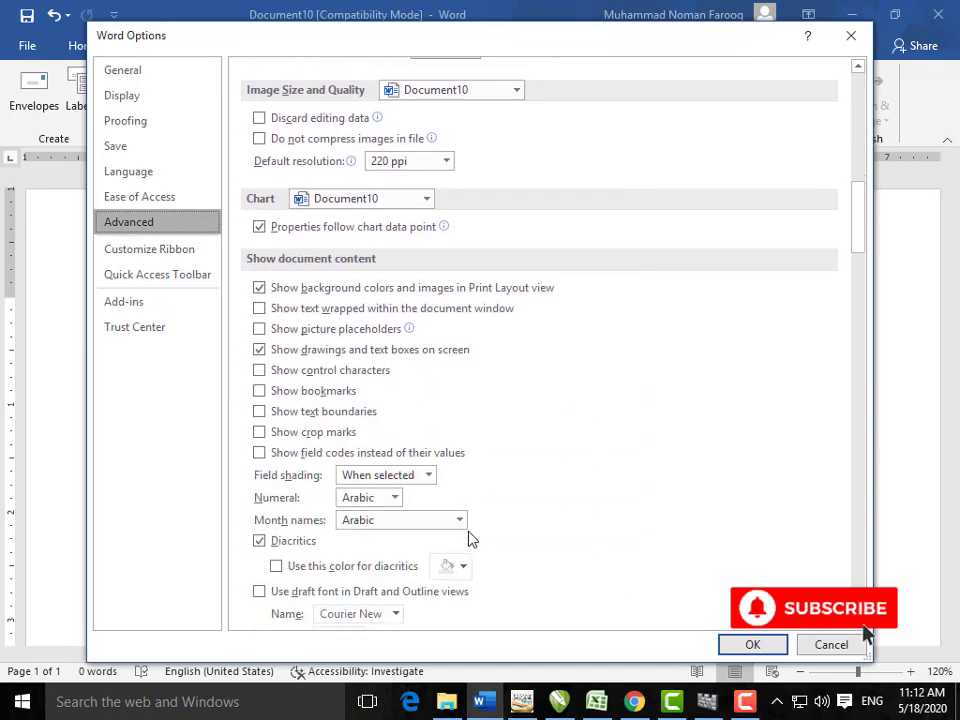
{"action": "scroll", "coordinate": [470, 538], "scroll_direction": "down", "scroll_amount": 1}
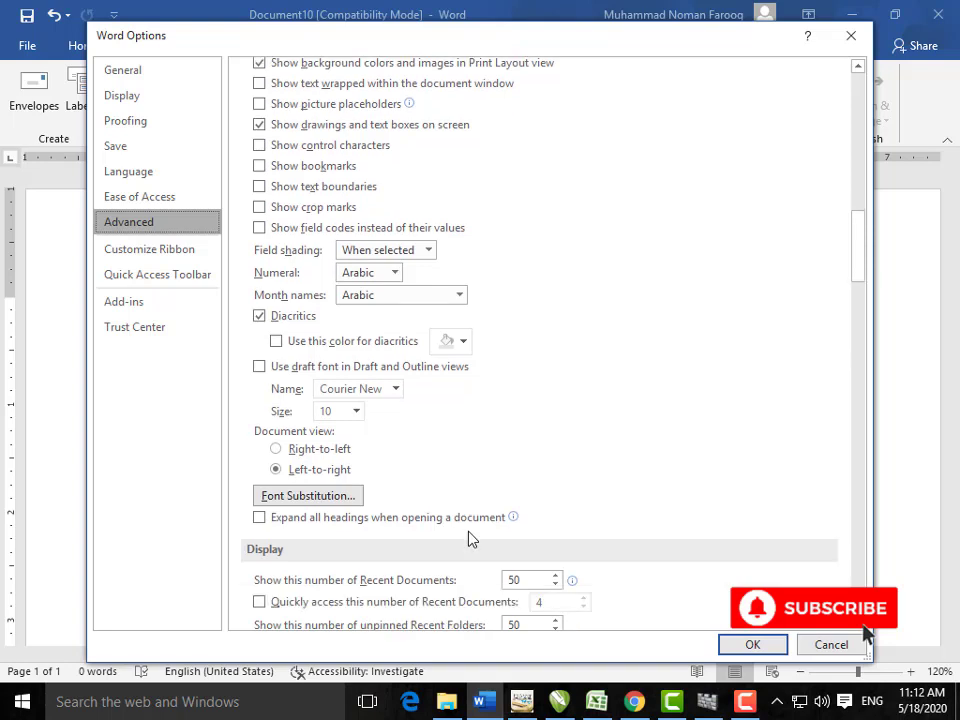
{"action": "scroll", "coordinate": [470, 538], "scroll_direction": "down", "scroll_amount": 4}
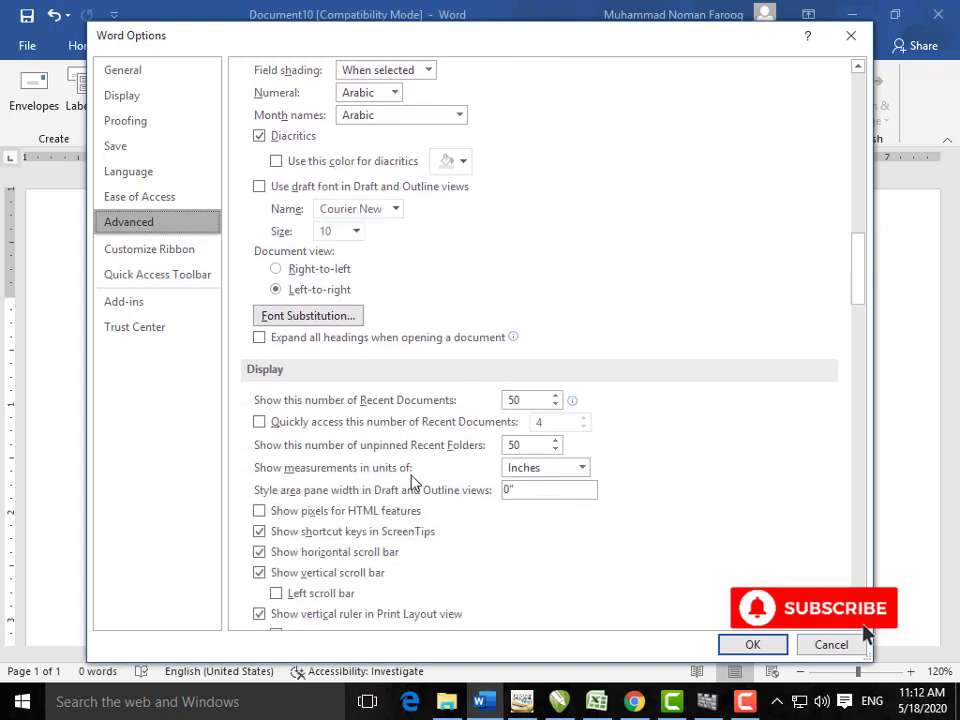
{"action": "left_click", "coordinate": [581, 468]}
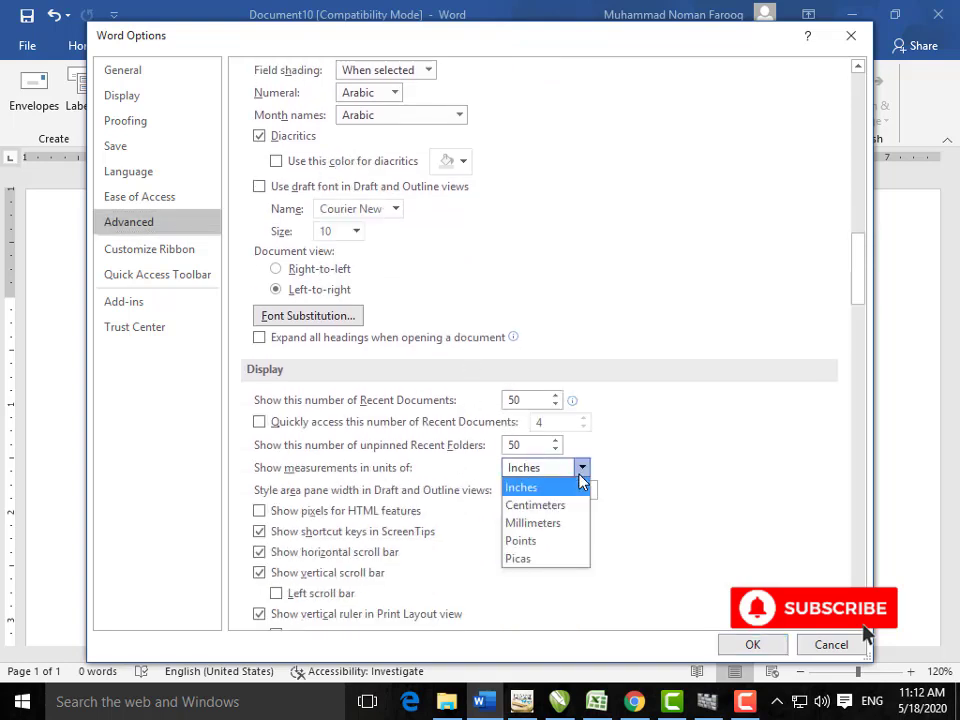
{"action": "left_click", "coordinate": [648, 548]}
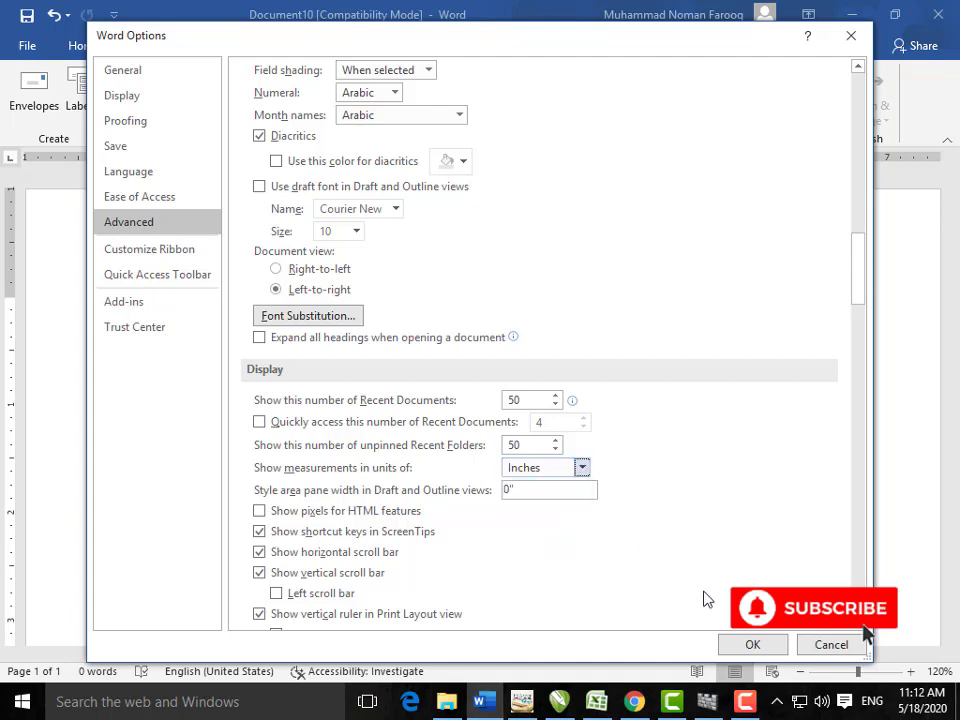
{"action": "left_click", "coordinate": [812, 648]}
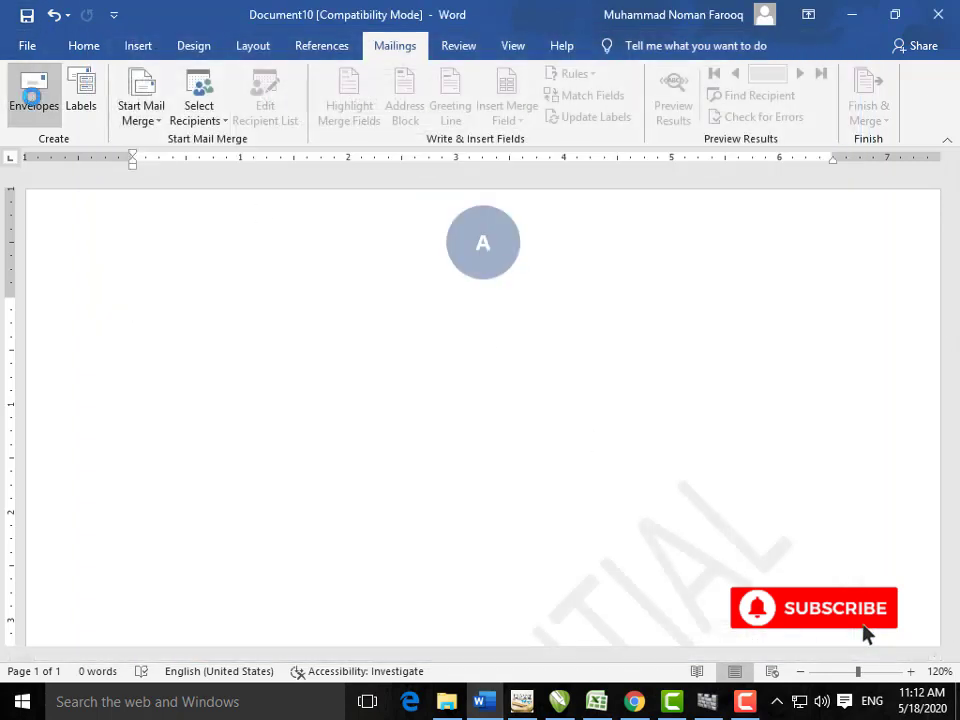
Step: Switch envelope feeding to face down and back to face up in Envelope Options
{"action": "left_click", "coordinate": [33, 92]}
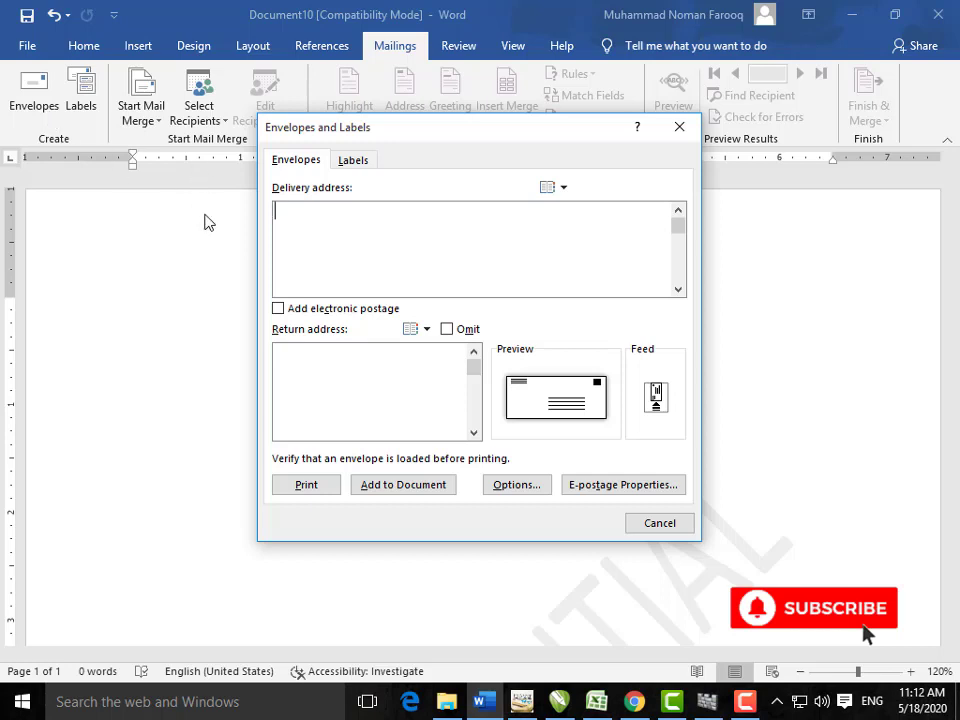
{"action": "left_click", "coordinate": [518, 401]}
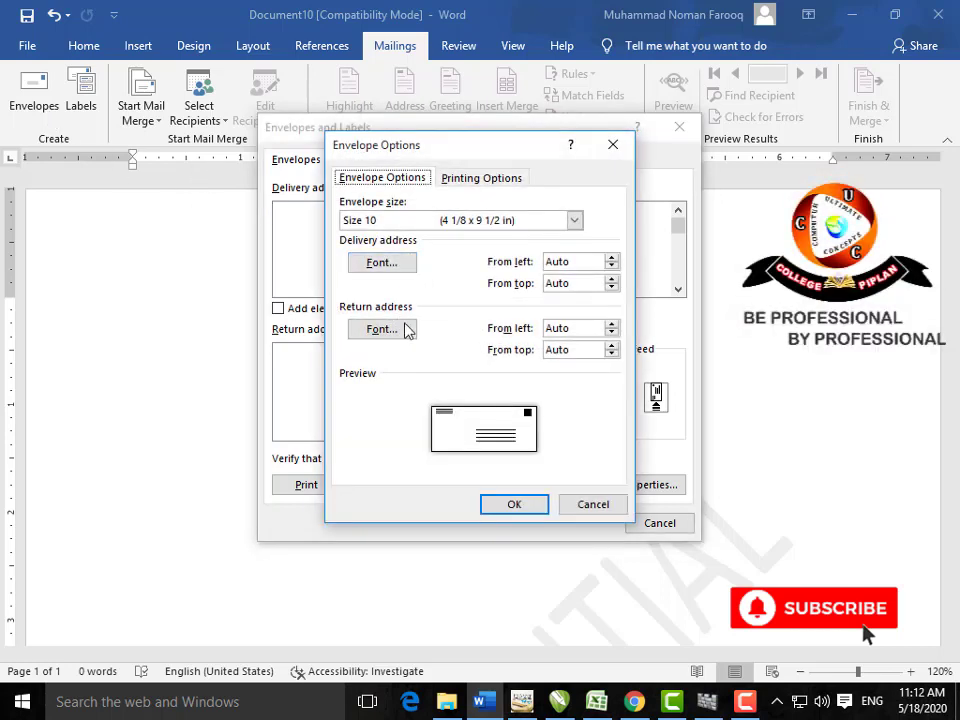
{"action": "left_click", "coordinate": [593, 504]}
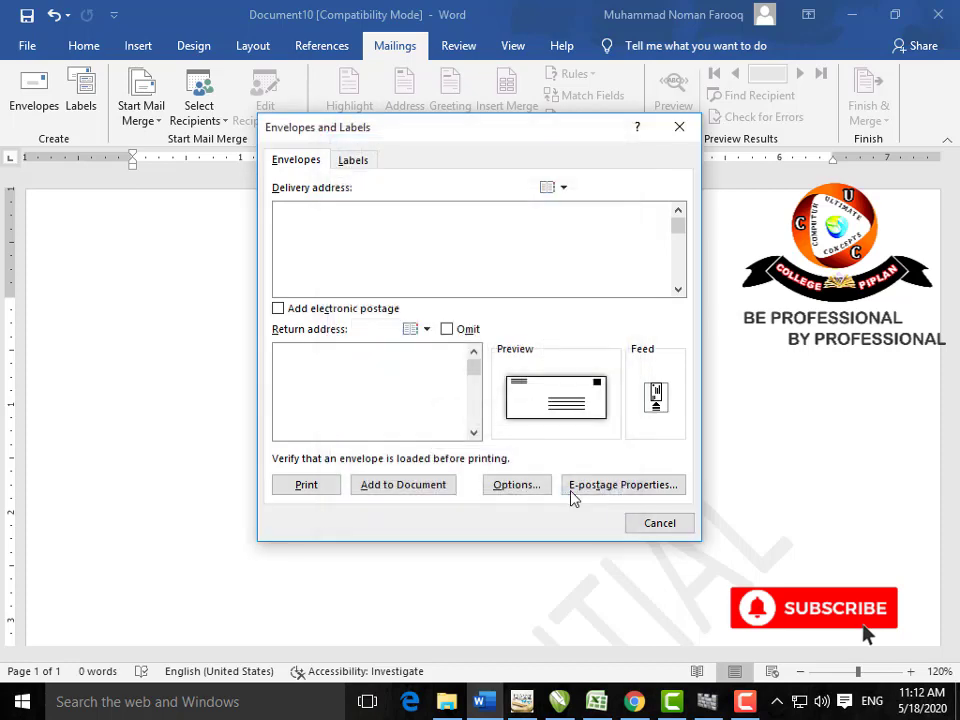
{"action": "left_click", "coordinate": [655, 405]}
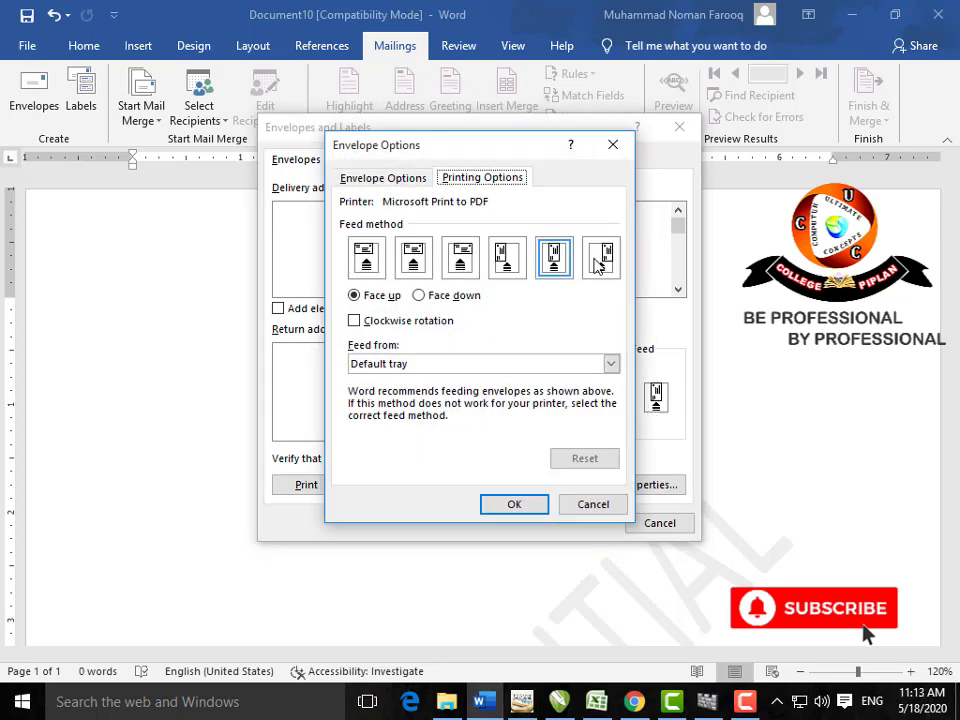
{"action": "left_click", "coordinate": [418, 295]}
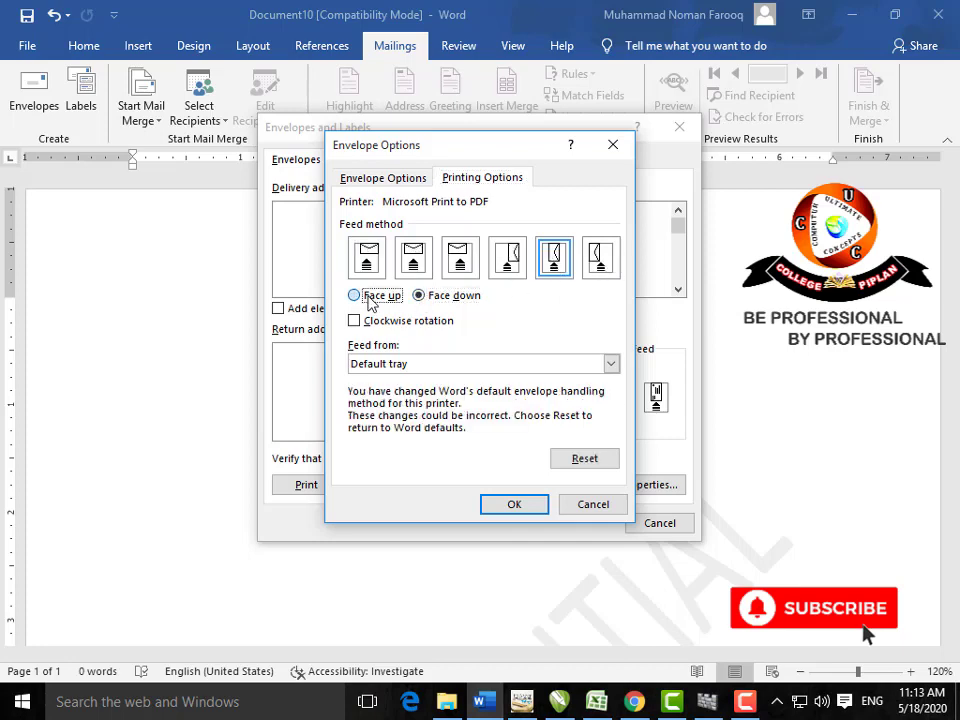
{"action": "left_click", "coordinate": [370, 298]}
{"action": "left_click", "coordinate": [513, 504]}
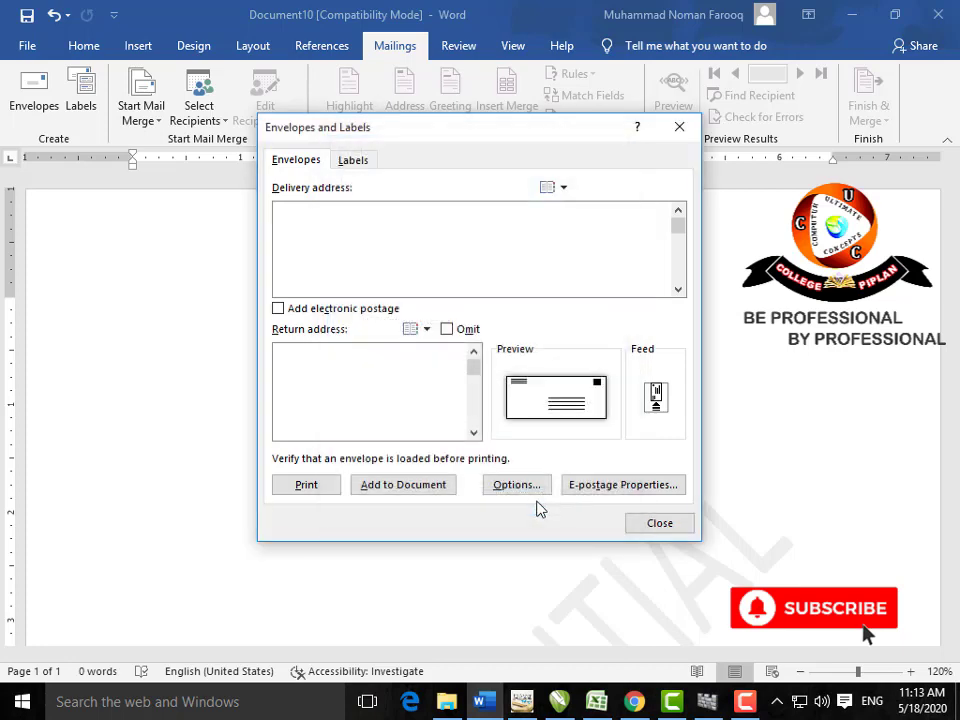
Step: Omit the return address, add the envelope to the document, and zoom out to 70%
{"action": "left_click", "coordinate": [339, 380]}
{"action": "left_click", "coordinate": [447, 331]}
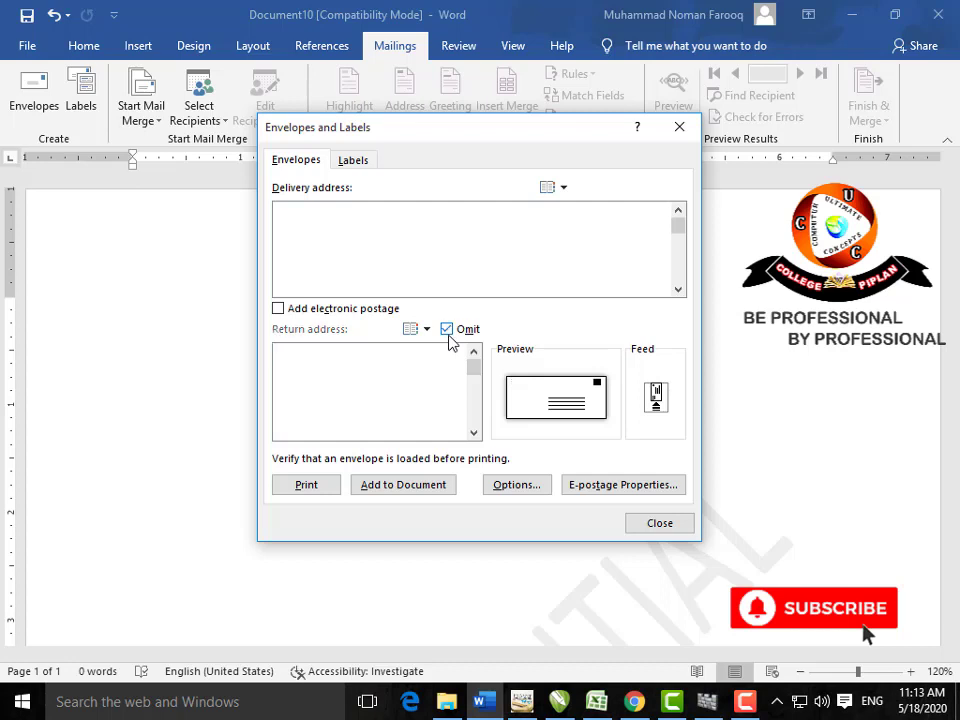
{"action": "left_click", "coordinate": [404, 485]}
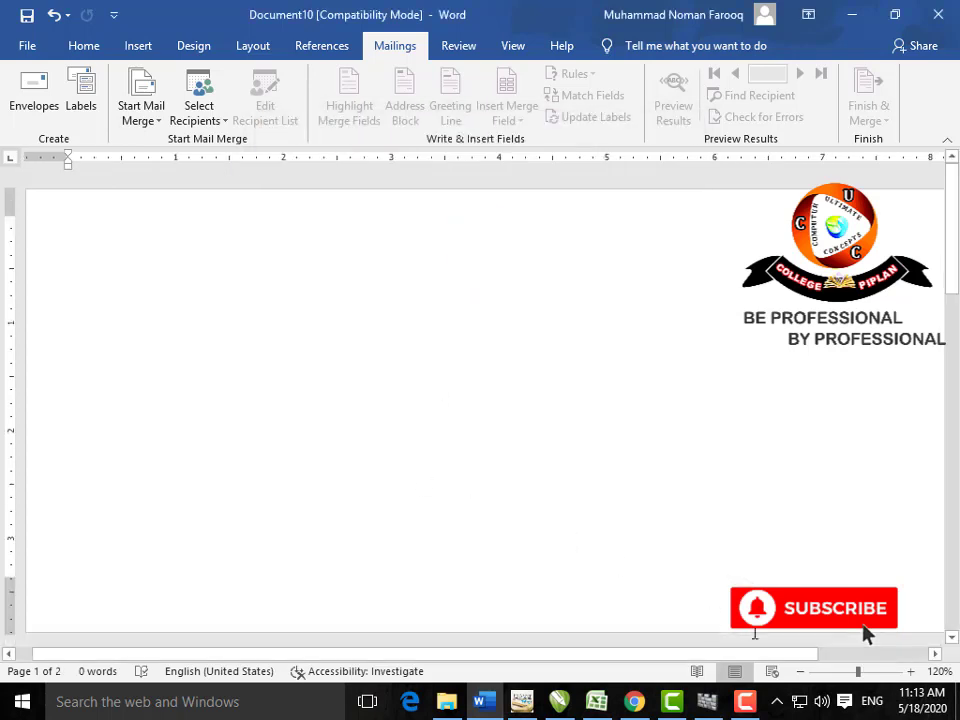
{"action": "left_click", "coordinate": [800, 671]}
{"action": "left_click", "coordinate": [800, 671]}
{"action": "left_click", "coordinate": [800, 671]}
{"action": "left_click", "coordinate": [800, 671]}
{"action": "left_click", "coordinate": [800, 671]}
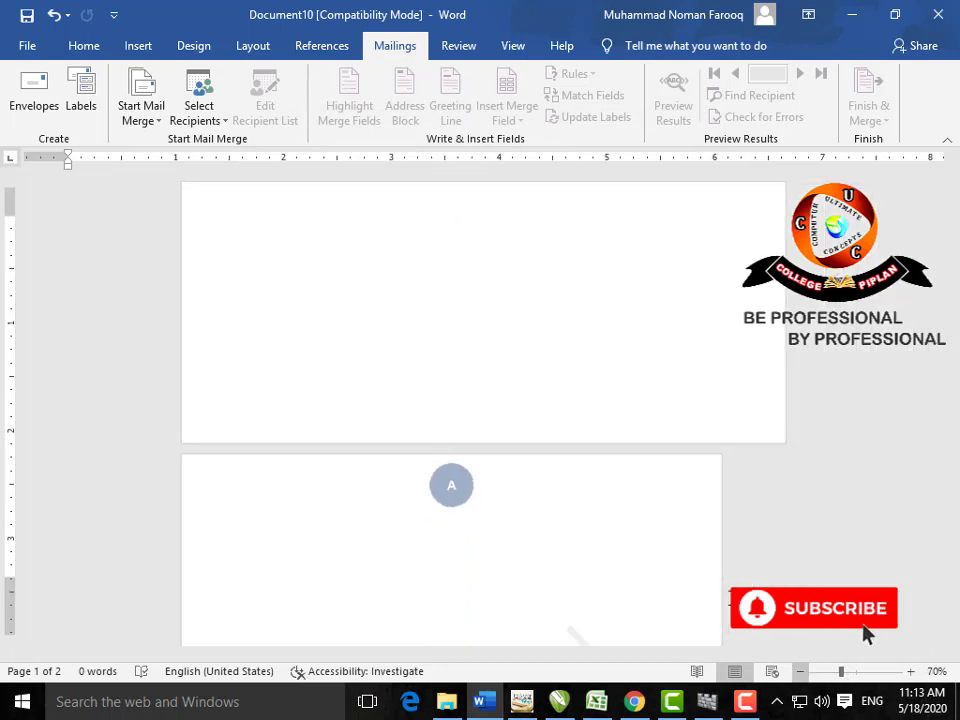
{"action": "left_click", "coordinate": [454, 362]}
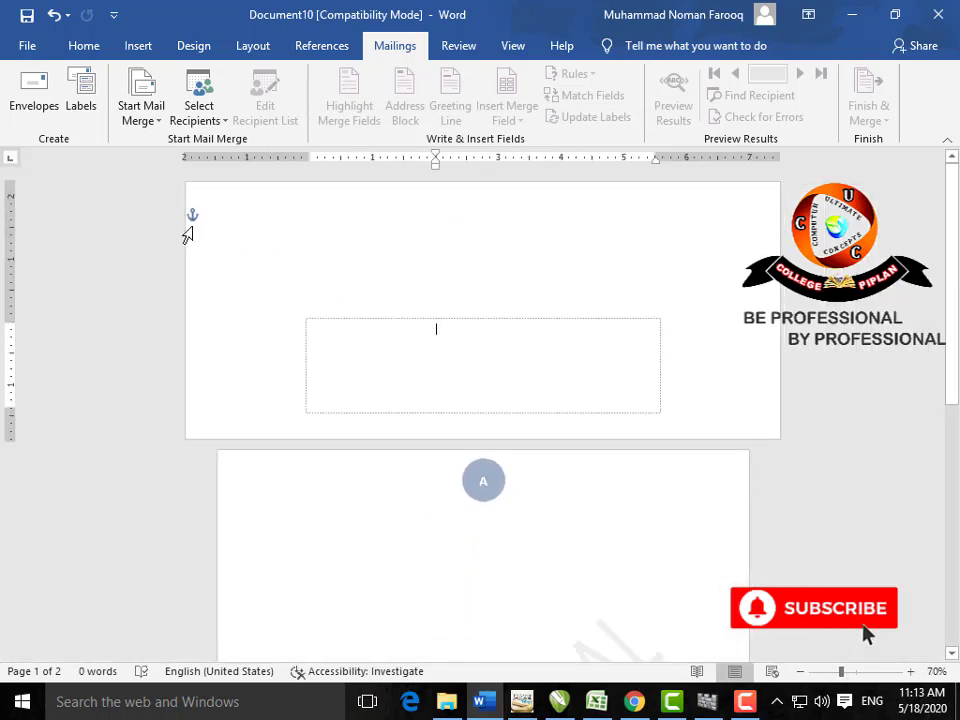
Step: Choose the 1/2 Letter Postcard label in the Labels options
{"action": "left_click", "coordinate": [81, 92]}
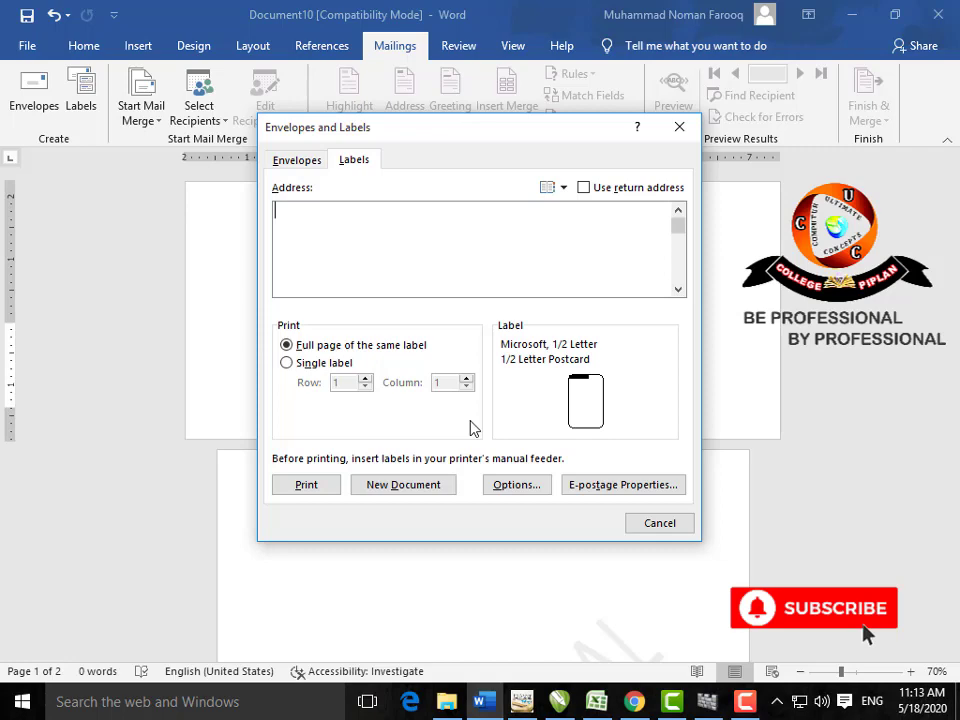
{"action": "left_click", "coordinate": [577, 416]}
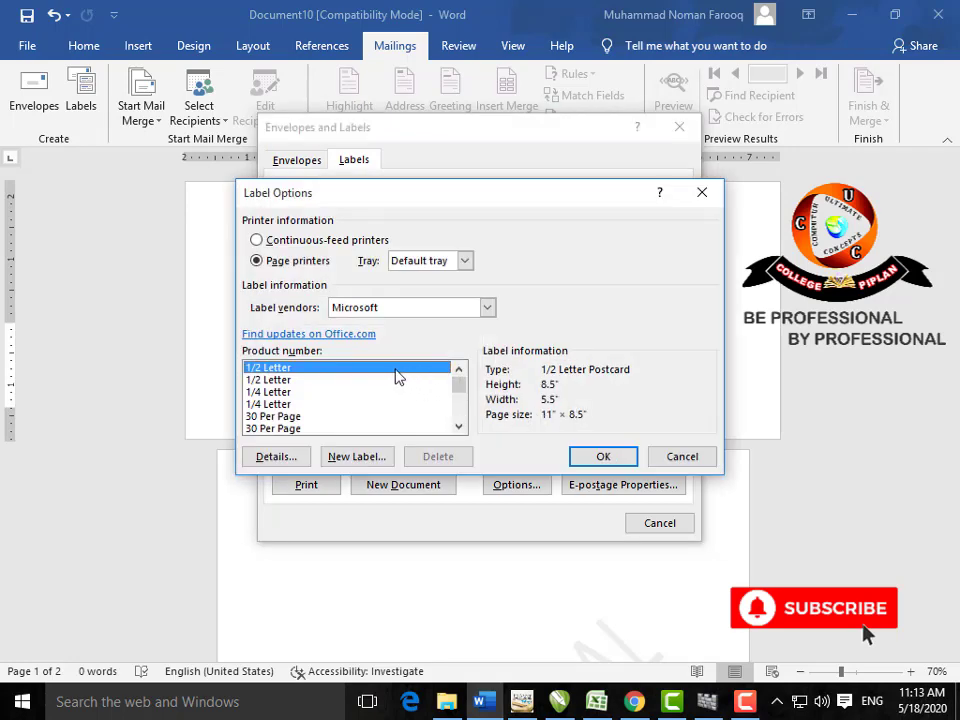
{"action": "left_click", "coordinate": [602, 456]}
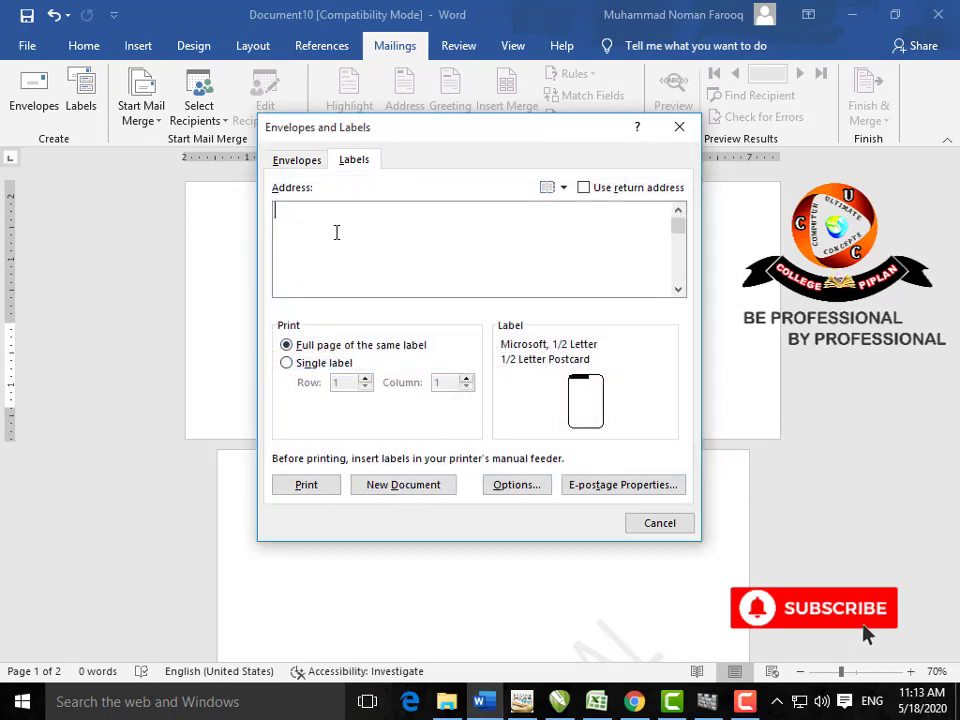
Step: Enter NAME______ and CLASS______ as the label text and create a new labels document
{"action": "type", "text": "NAME"}
{"action": "key", "text": "Return"}
{"action": "type", "text": "CLASS"}
{"action": "key", "text": "Up"}
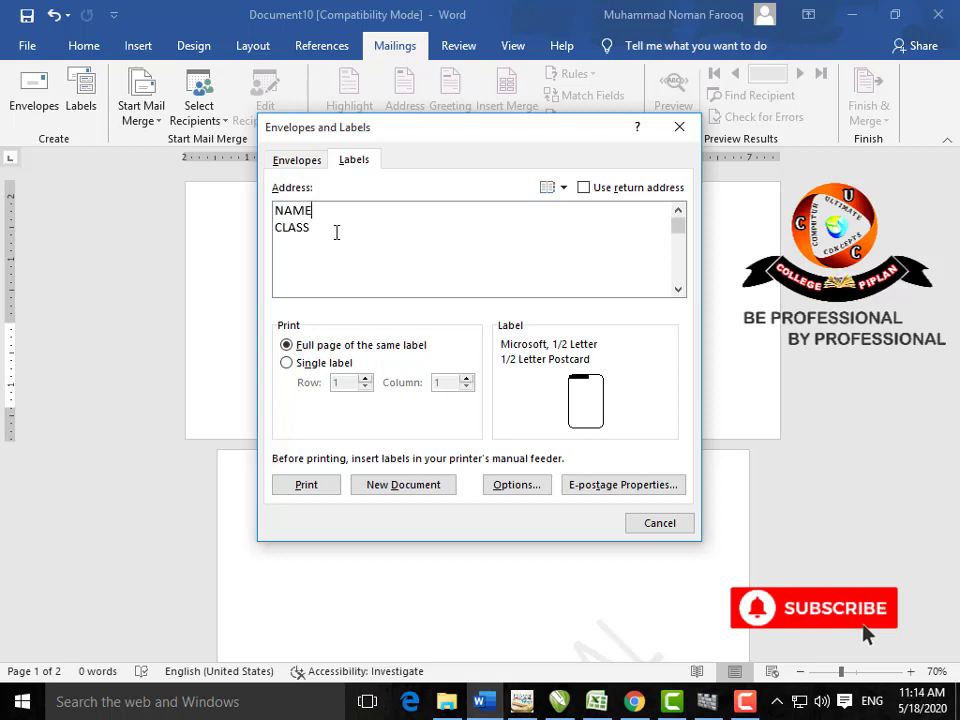
{"action": "type", "text": "______"}
{"action": "key", "text": "Down"}
{"action": "type", "text": "______"}
{"action": "left_click", "coordinate": [376, 484]}
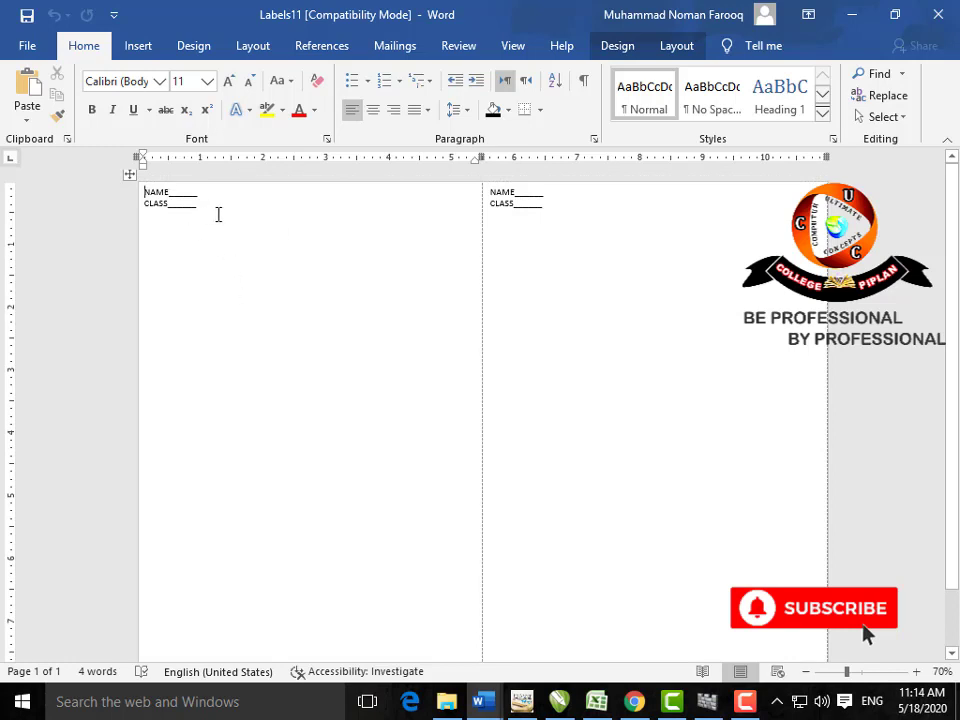
Step: Close the labels document without saving and reopen Labels in blank Document12
{"action": "left_click_drag", "start_coordinate": [197, 204], "coordinate": [146, 195]}
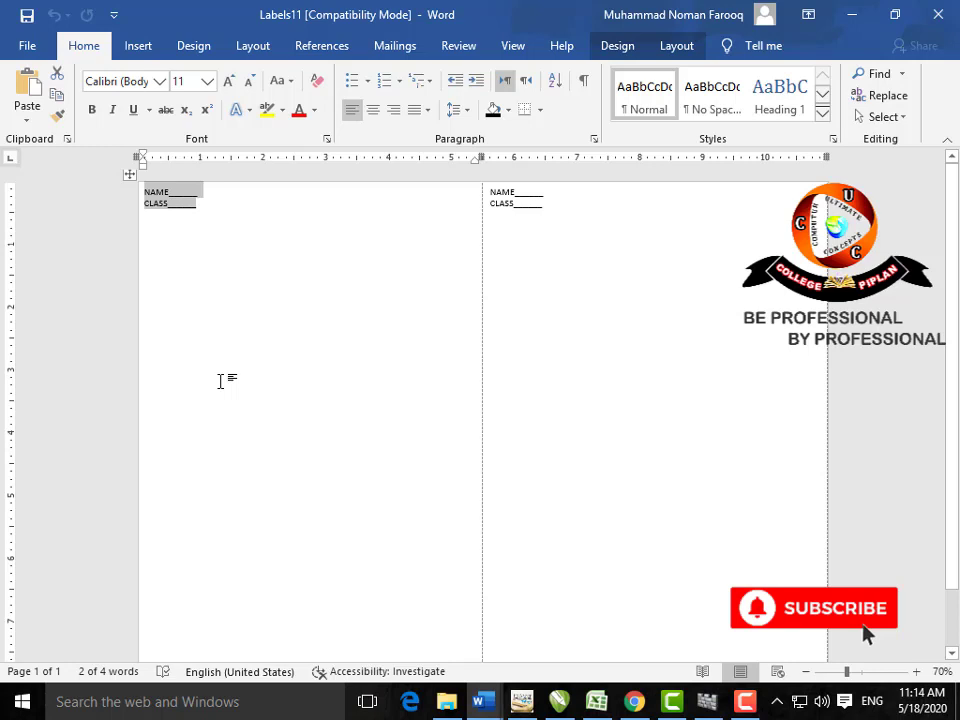
{"action": "key", "text": "ctrl+w"}
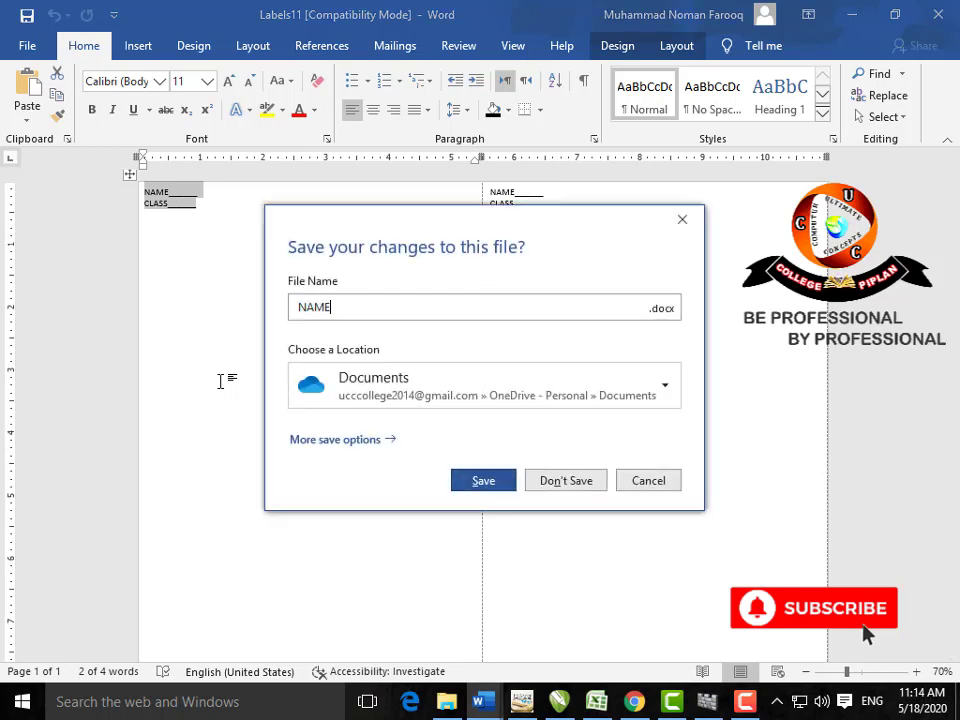
{"action": "key", "text": "Escape"}
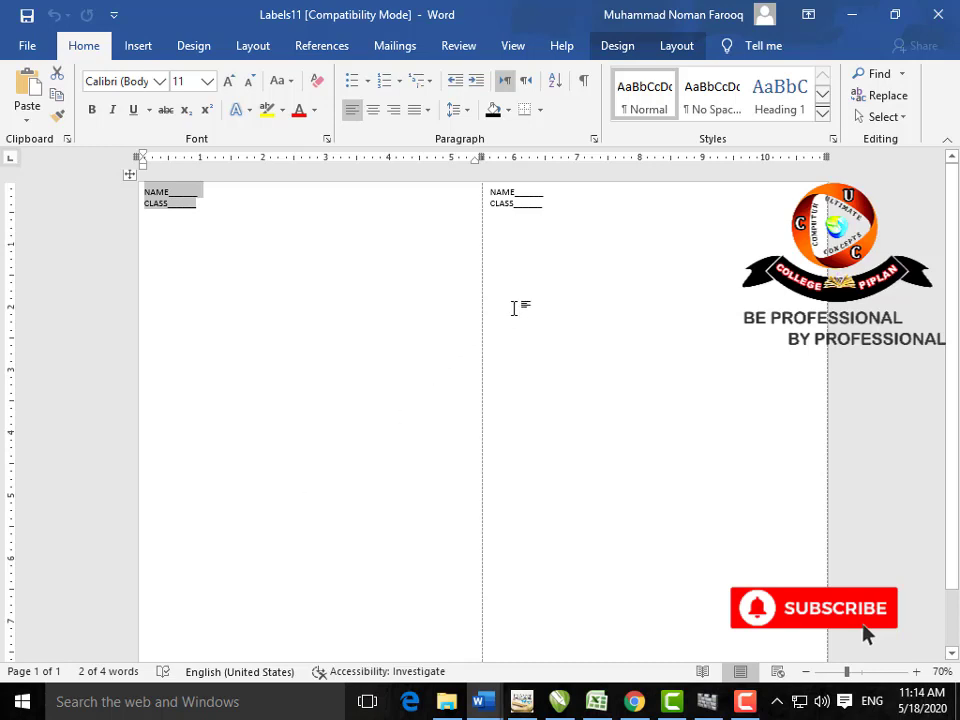
{"action": "key", "text": "ctrl+w"}
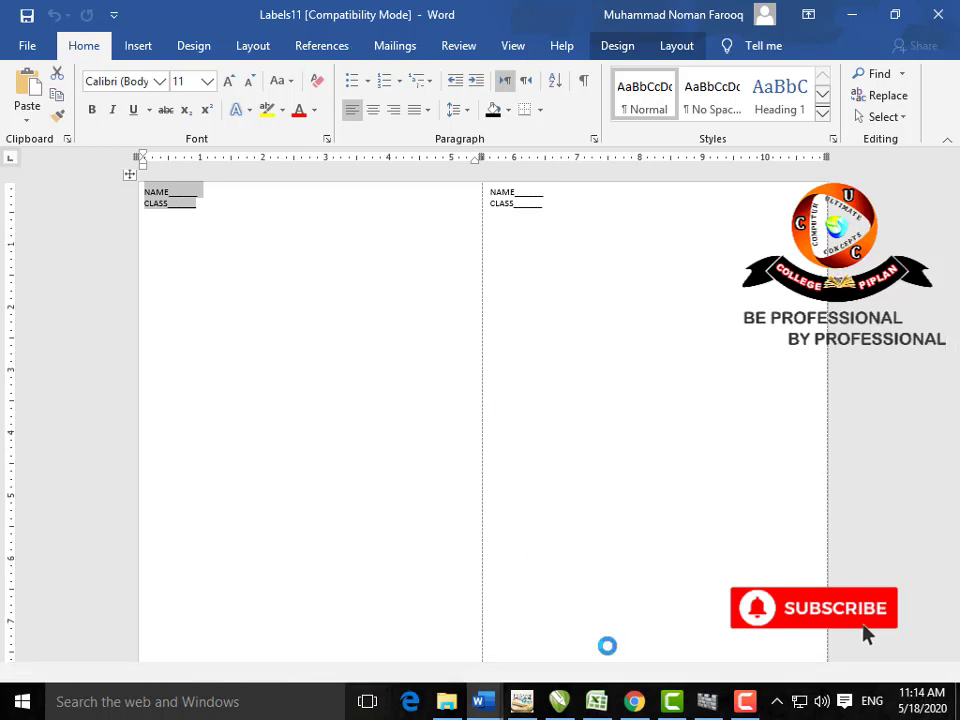
{"action": "left_click", "coordinate": [746, 704]}
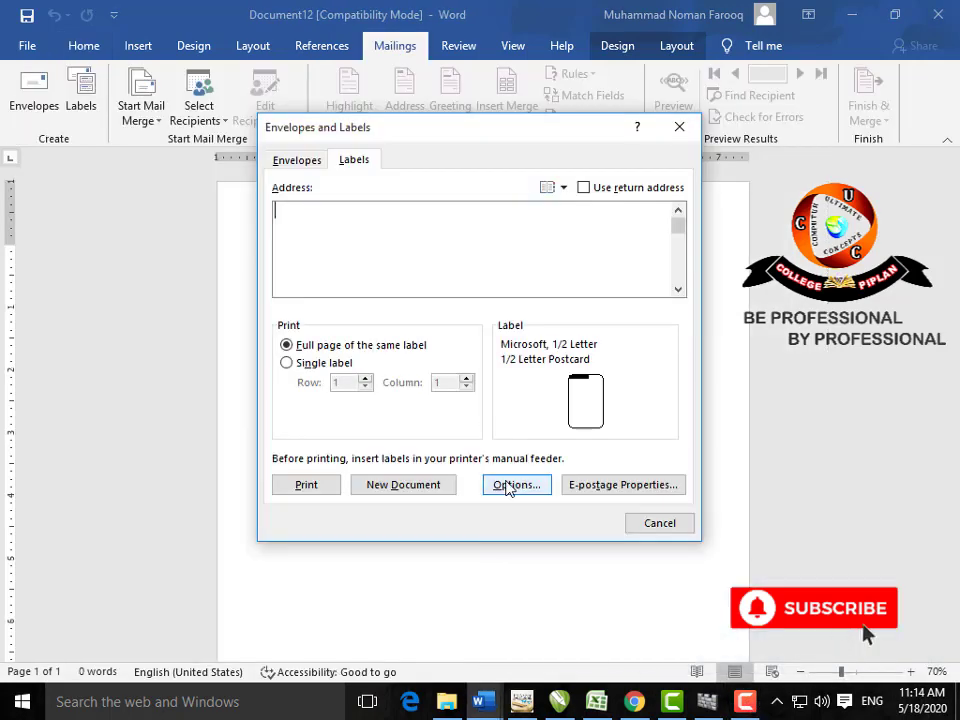
Step: Set the label vendor to APLI with the 01209 label
{"action": "left_click", "coordinate": [510, 485]}
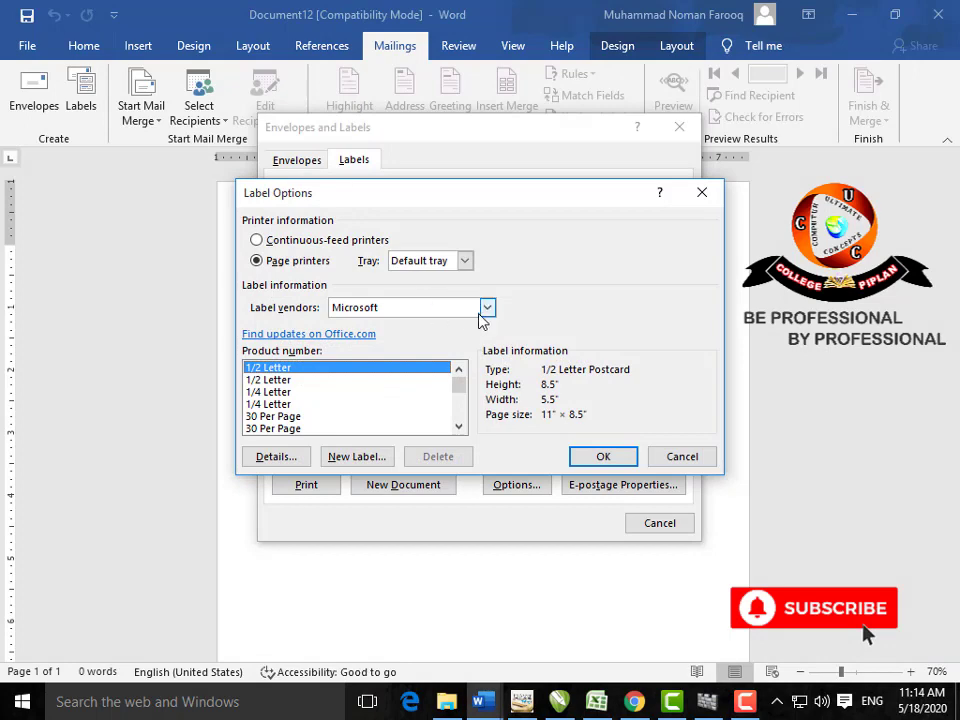
{"action": "left_click", "coordinate": [486, 309]}
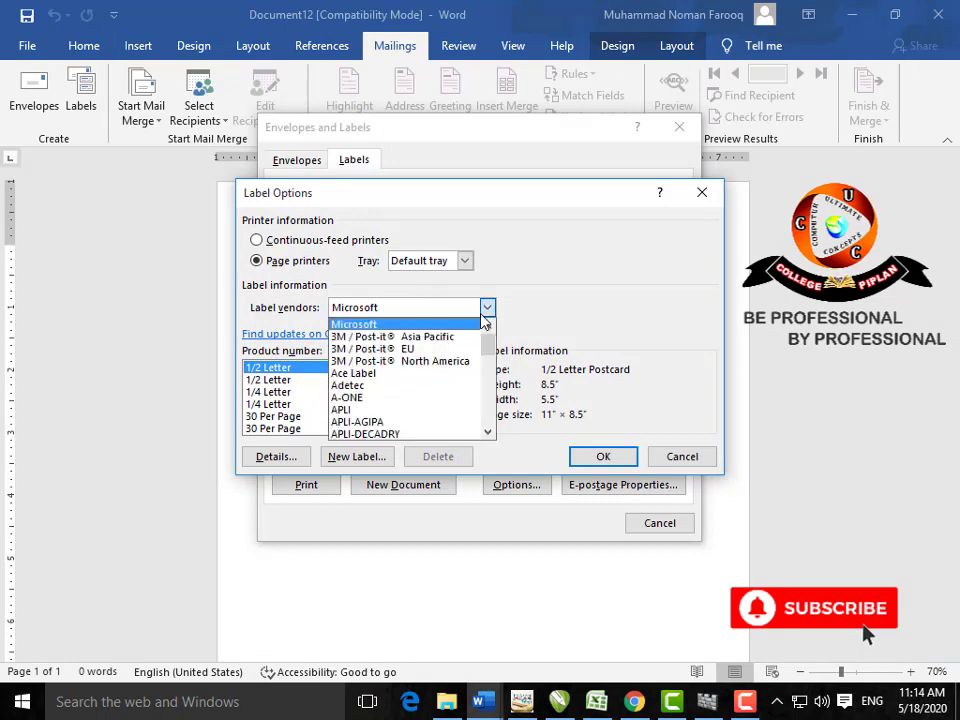
{"action": "left_click", "coordinate": [449, 409]}
{"action": "left_click", "coordinate": [601, 456]}
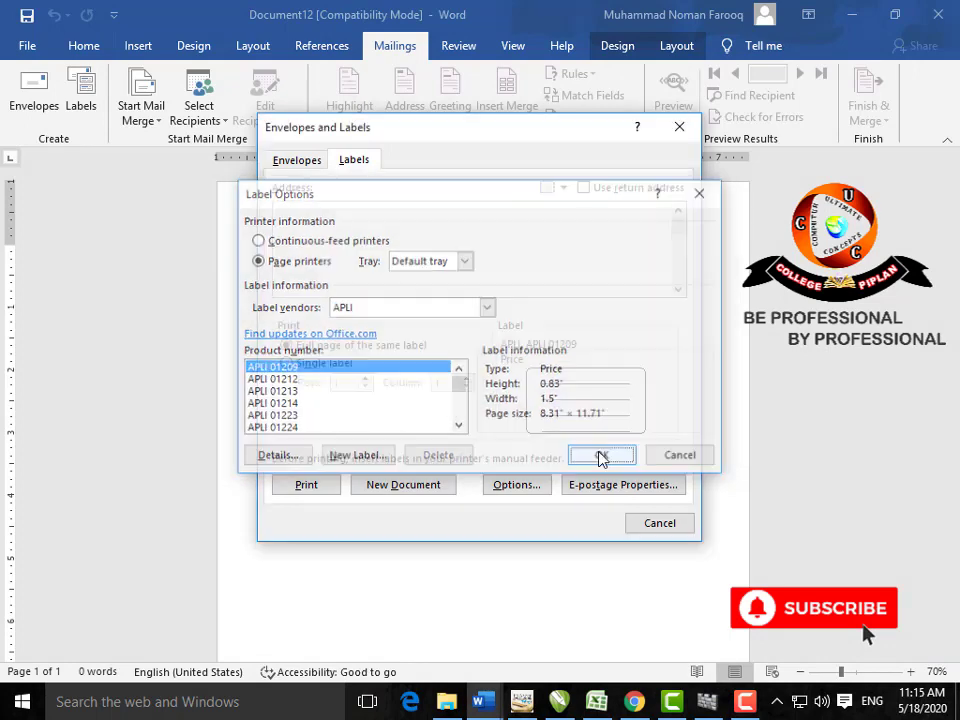
Step: Enter NAME__________ and CLASS__________ as the label text and create a new labels document
{"action": "type", "text": "N"}
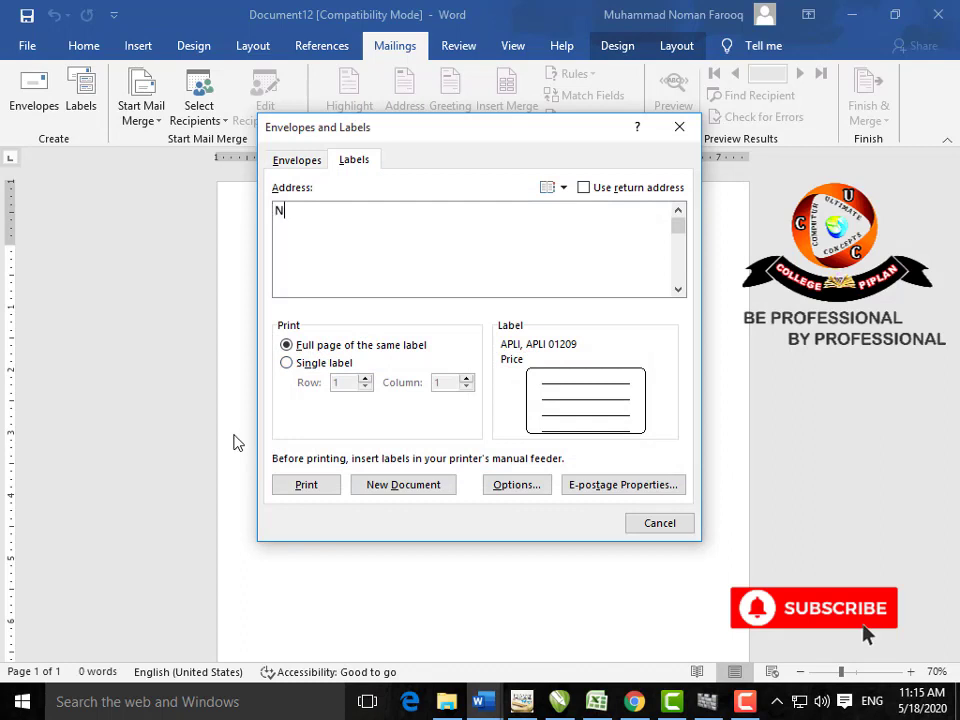
{"action": "type", "text": "AME+"}
{"action": "key", "text": "BackSpace"}
{"action": "type", "text": "__________"}
{"action": "key", "text": "Return"}
{"action": "type", "text": "_ "}
{"action": "type", "text": "CLASS"}
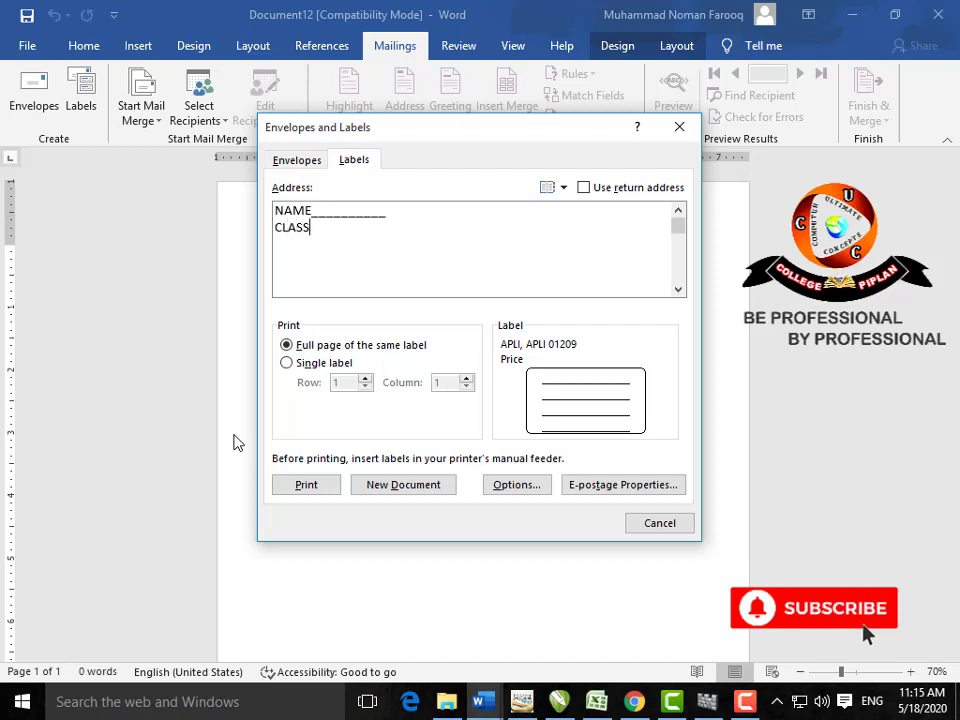
{"action": "type", "text": "__________"}
{"action": "left_click", "coordinate": [378, 492]}
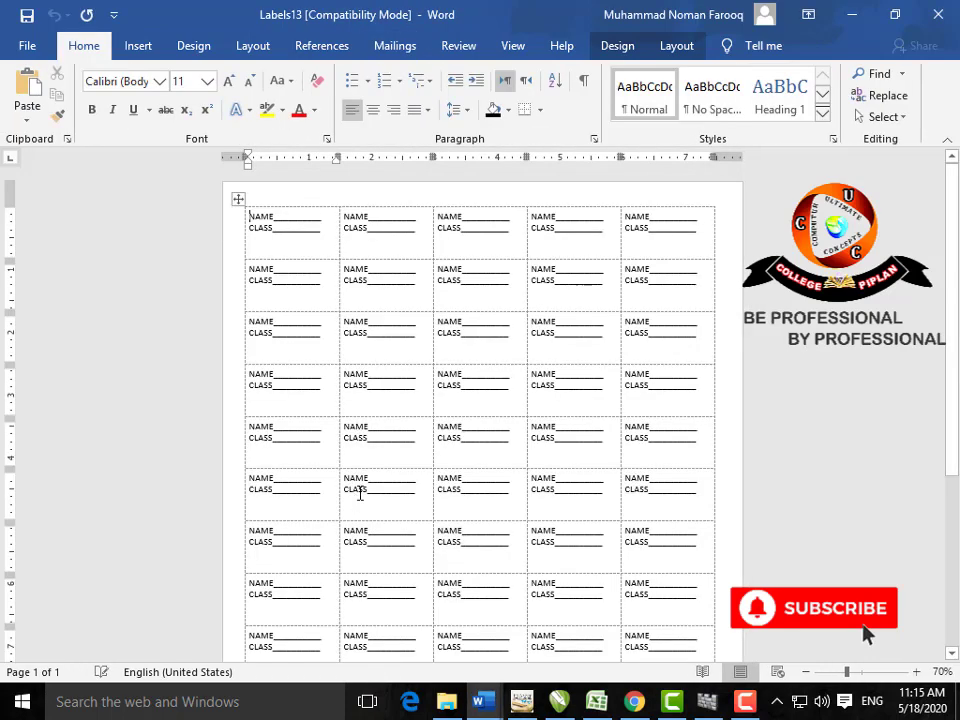
Step: Turn the table gridlines off and back on in Table Tools Layout
{"action": "scroll", "coordinate": [373, 492], "scroll_direction": "down", "scroll_amount": 3}
{"action": "scroll", "coordinate": [373, 492], "scroll_direction": "up", "scroll_amount": 5}
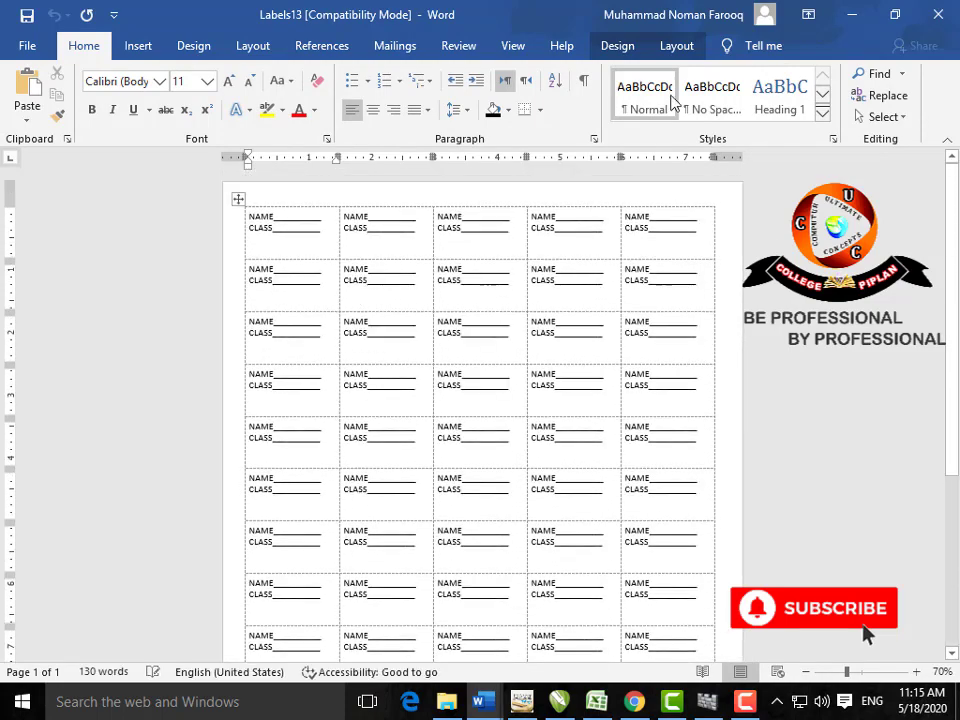
{"action": "left_click", "coordinate": [676, 45]}
{"action": "left_click", "coordinate": [79, 95]}
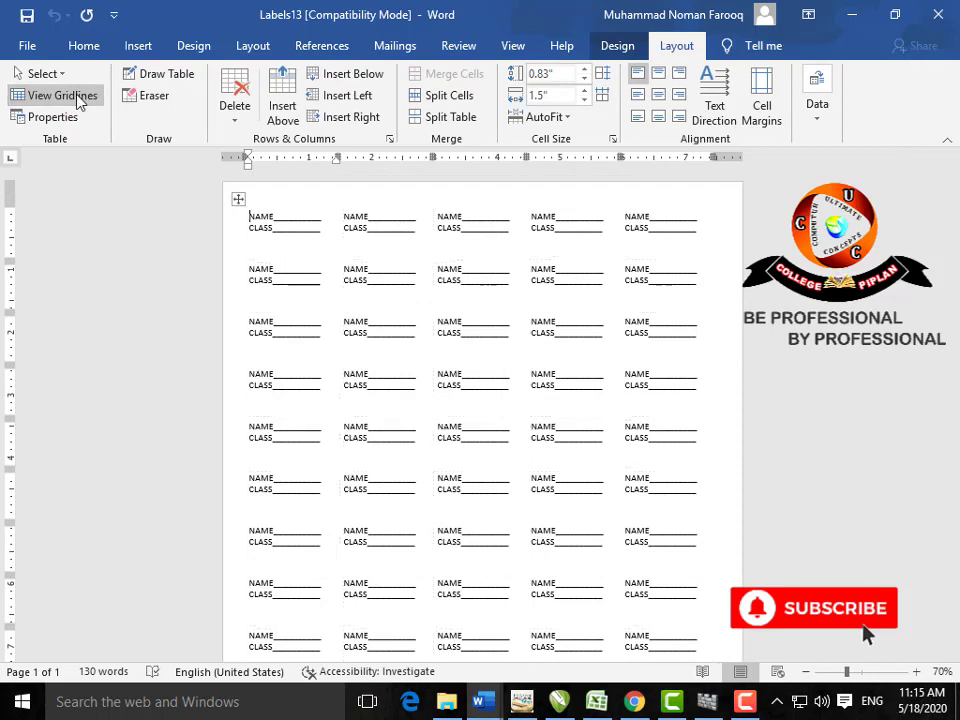
{"action": "left_click", "coordinate": [79, 95]}
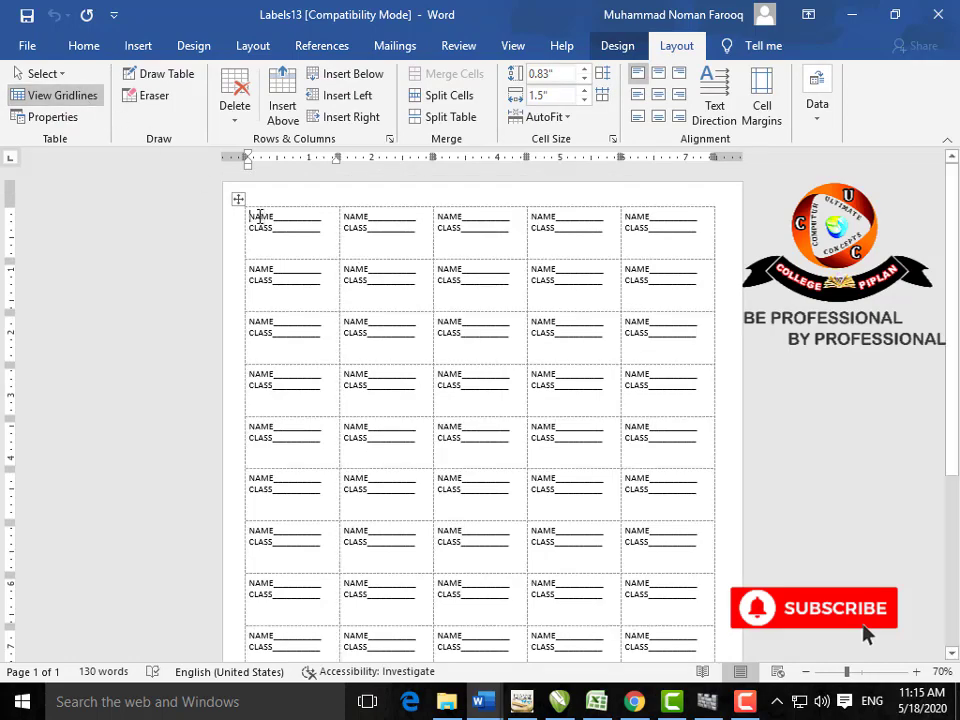
{"action": "scroll", "coordinate": [452, 340], "scroll_direction": "down", "scroll_amount": 5}
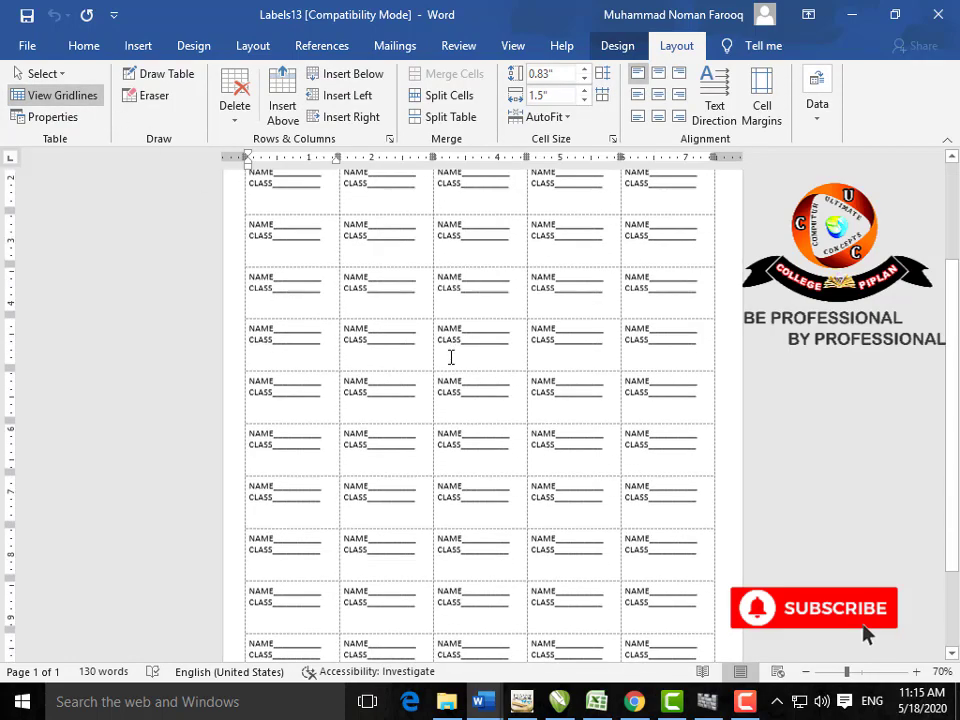
{"action": "scroll", "coordinate": [450, 360], "scroll_direction": "up", "scroll_amount": 5}
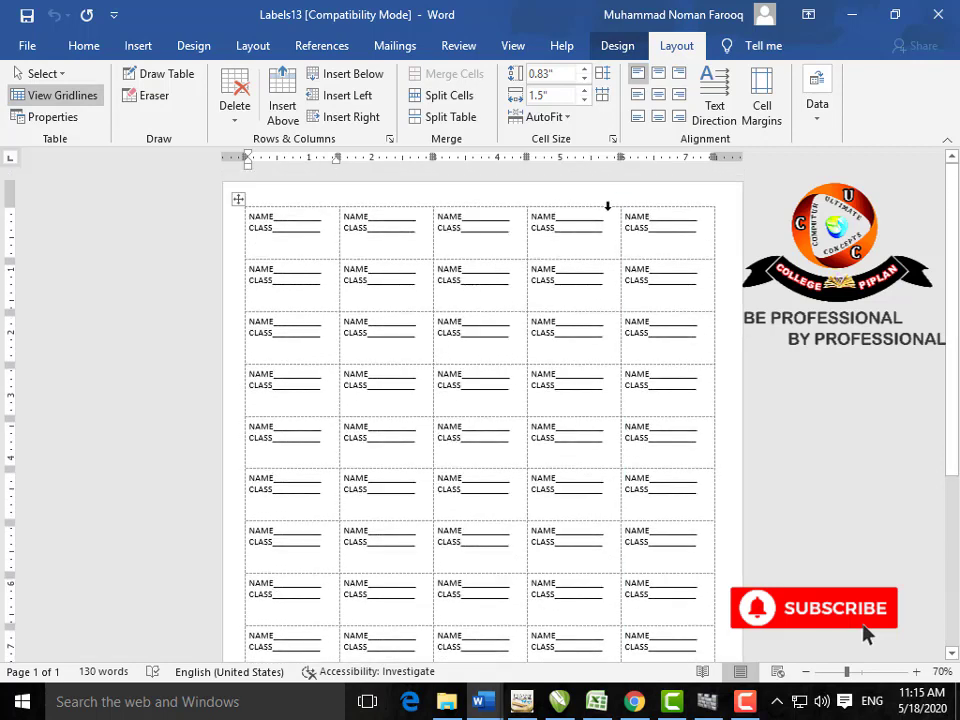
Step: Select the whole NAME/CLASS label table and delete it
{"action": "left_click", "coordinate": [392, 46]}
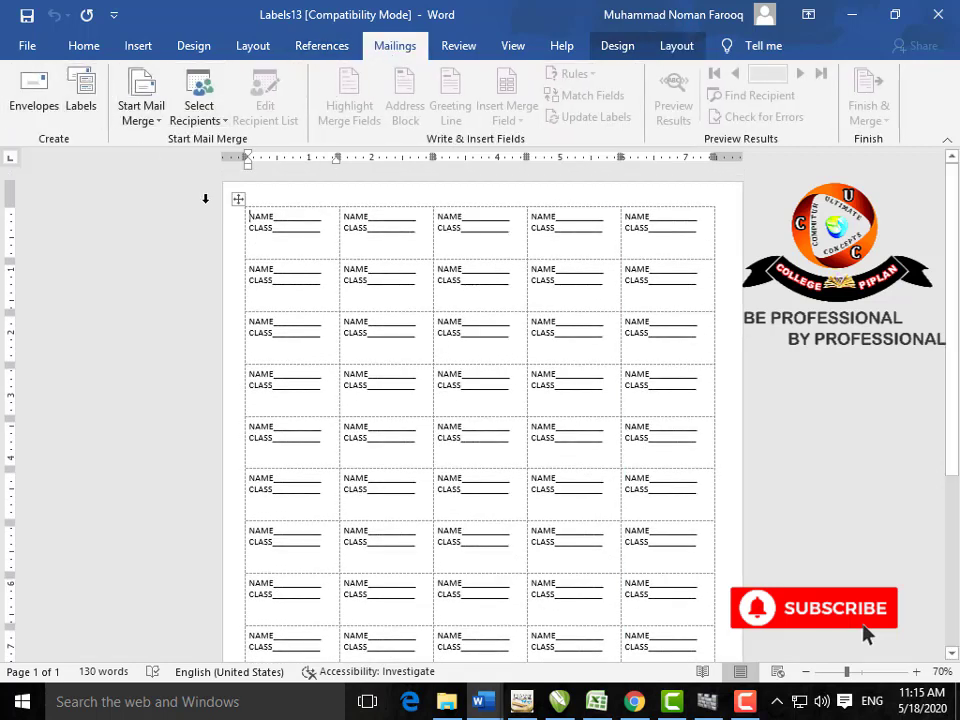
{"action": "left_click", "coordinate": [238, 199]}
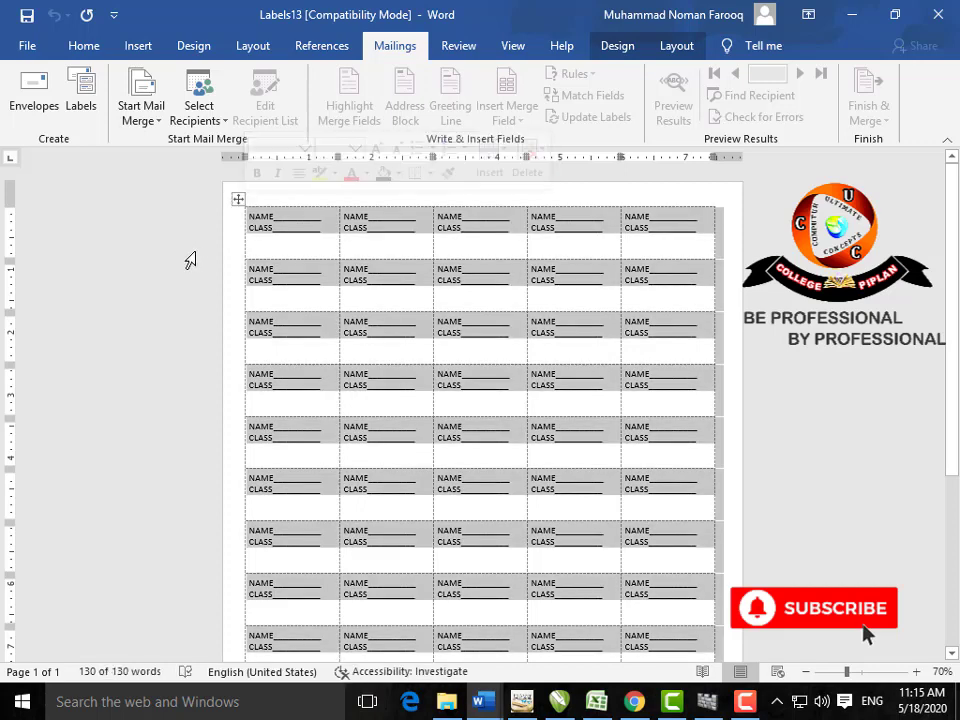
{"action": "key", "text": "BackSpace"}
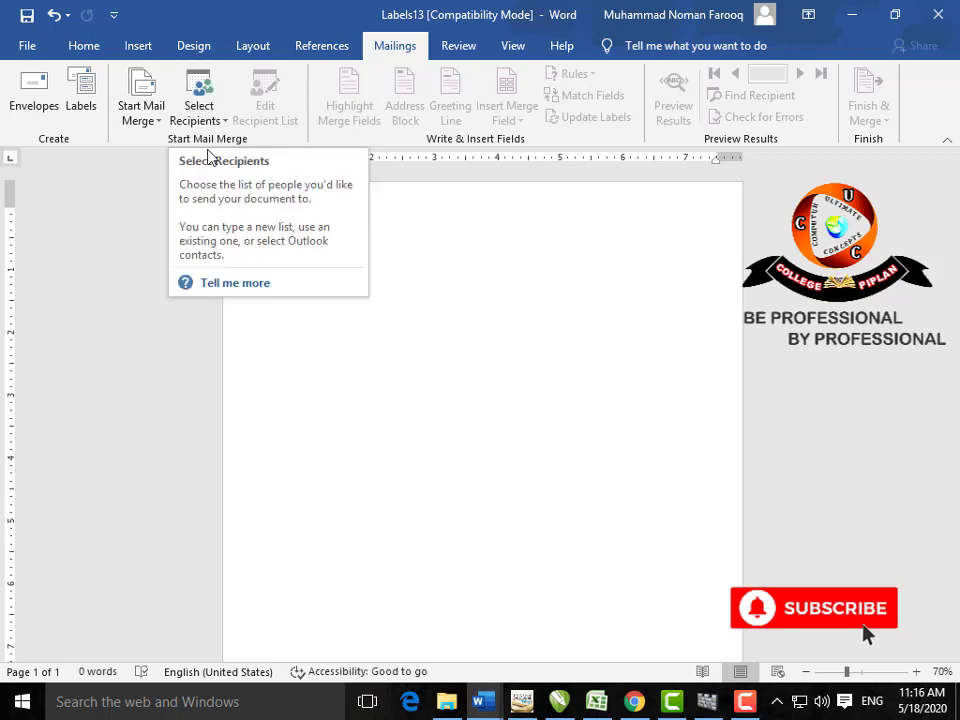
Step: Start a mail merge that uses a newly typed recipient list
{"action": "left_click", "coordinate": [157, 120]}
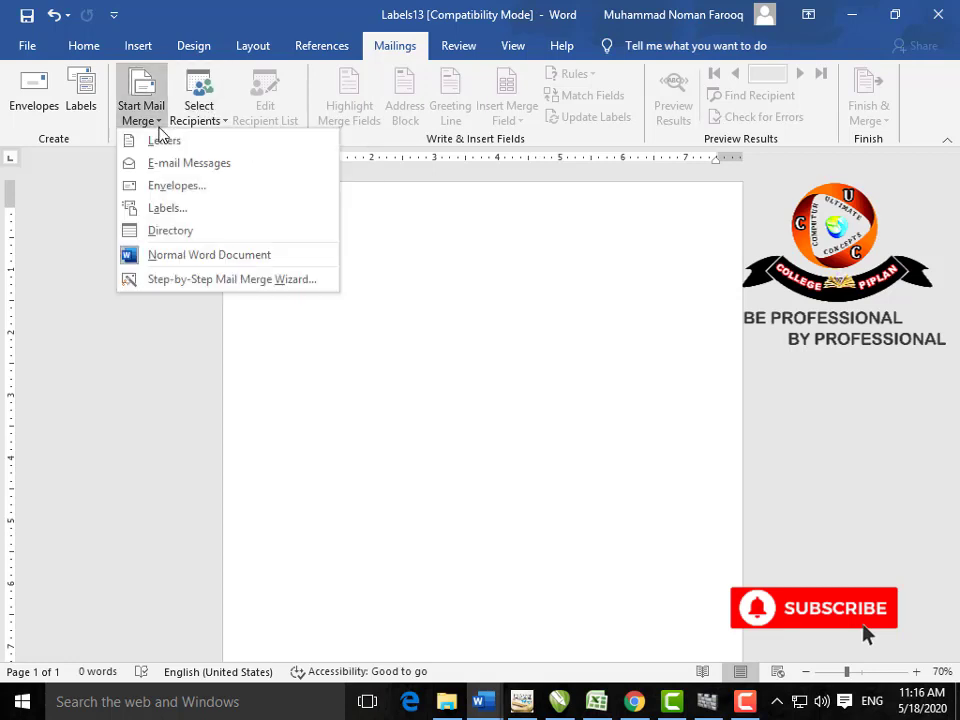
{"action": "left_click", "coordinate": [230, 127]}
{"action": "left_click", "coordinate": [240, 141]}
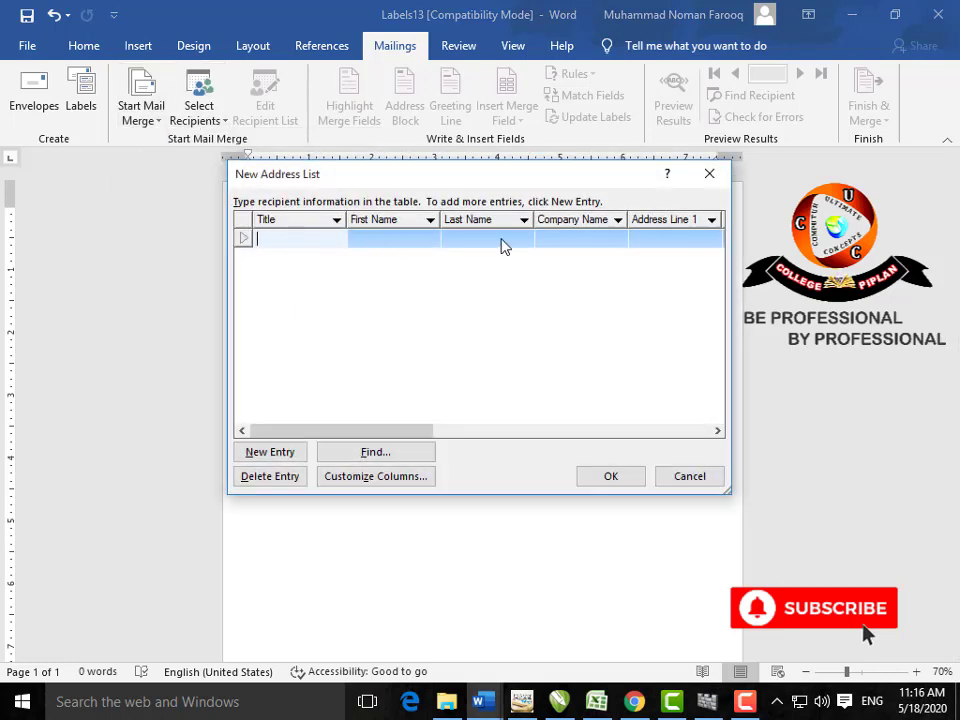
Step: Delete the Title and First Name columns and rename Last Name to Name
{"action": "left_click", "coordinate": [396, 483]}
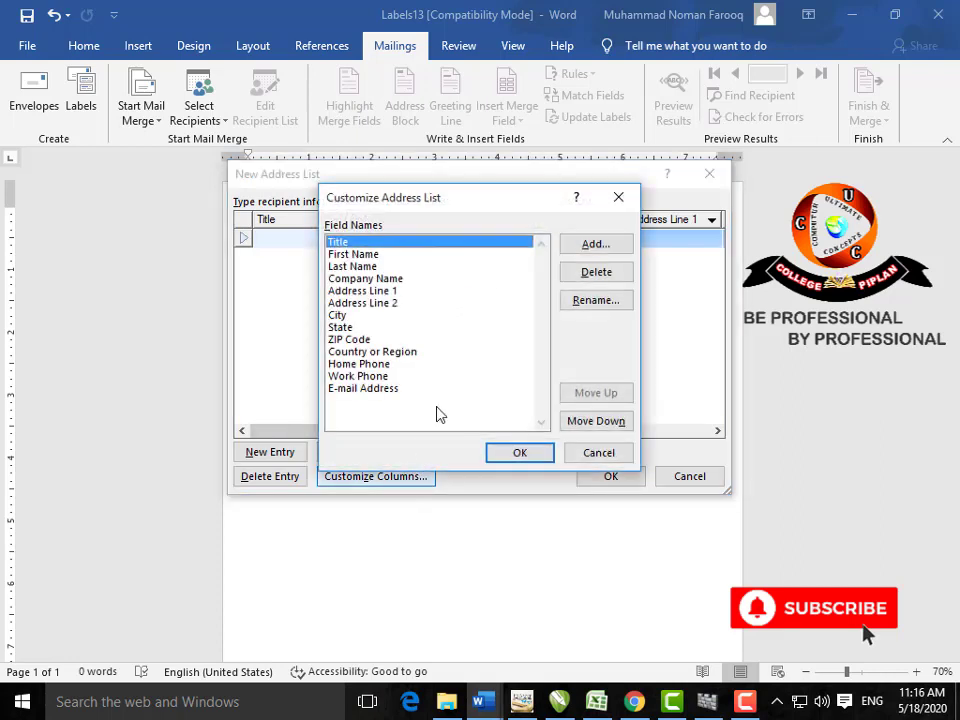
{"action": "left_click", "coordinate": [585, 278]}
{"action": "left_click", "coordinate": [447, 405]}
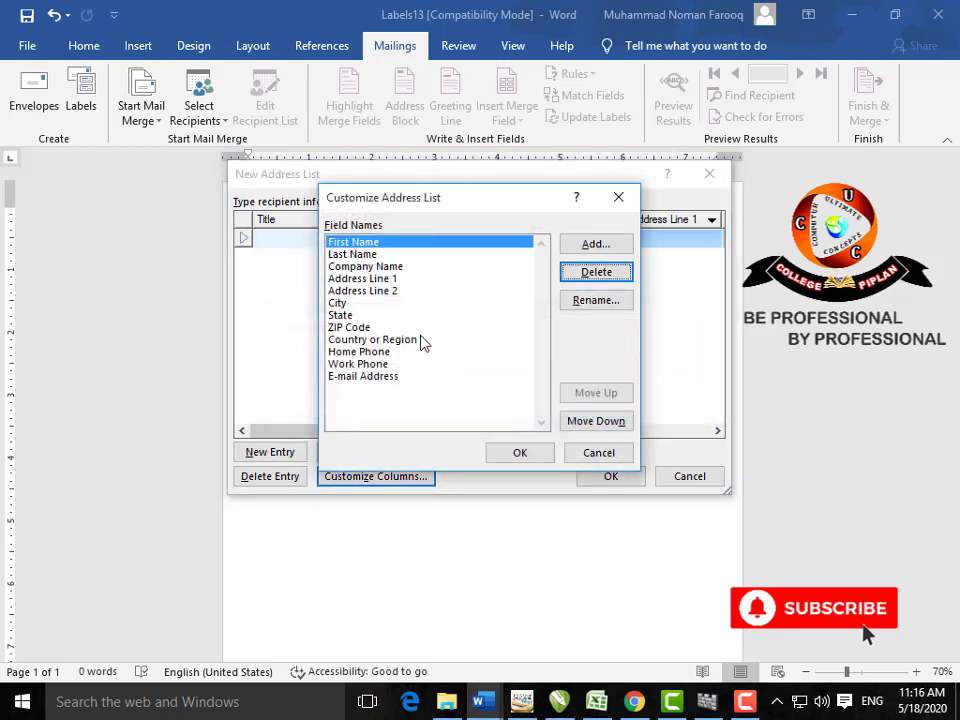
{"action": "left_click", "coordinate": [593, 272]}
{"action": "left_click", "coordinate": [449, 403]}
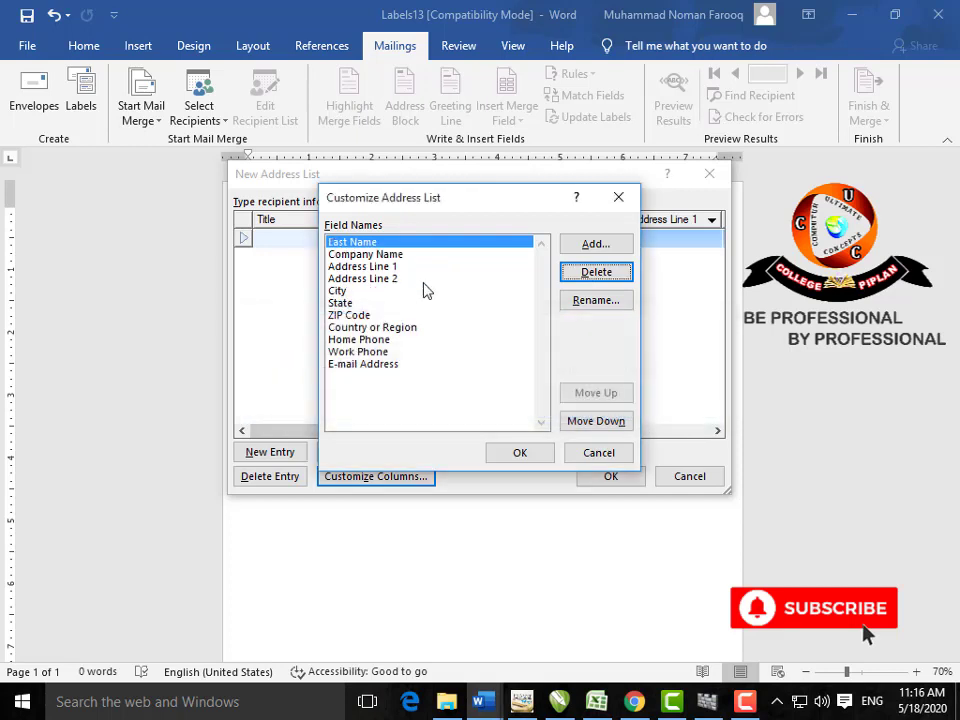
{"action": "left_click", "coordinate": [594, 302]}
{"action": "key", "text": "Left"}
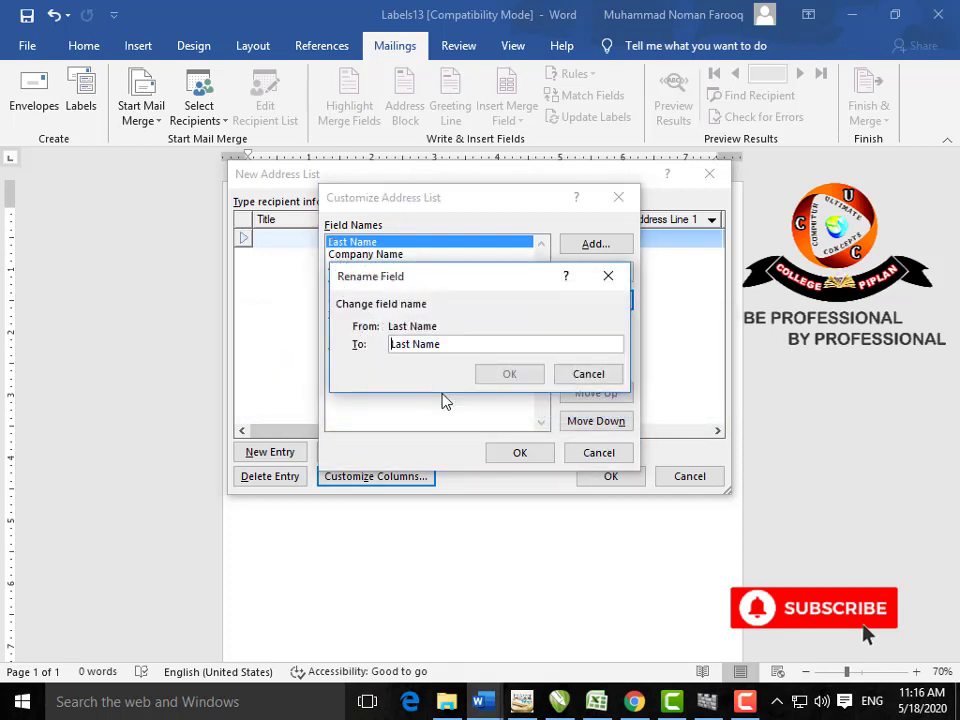
{"action": "key", "text": "Right"}
{"action": "key", "text": "Right"}
{"action": "key", "text": "Right"}
{"action": "key", "text": "Right"}
{"action": "key", "text": "Delete"}
{"action": "key", "text": "BackSpace"}
{"action": "key", "text": "BackSpace"}
{"action": "key", "text": "BackSpace"}
{"action": "key", "text": "BackSpace"}
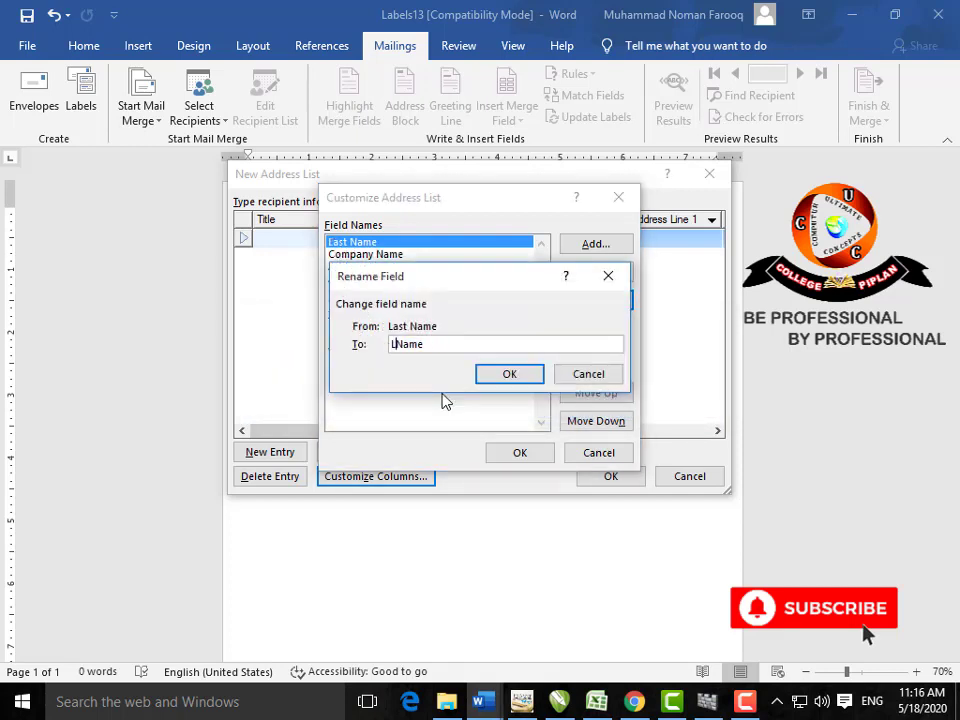
{"action": "left_click", "coordinate": [495, 377]}
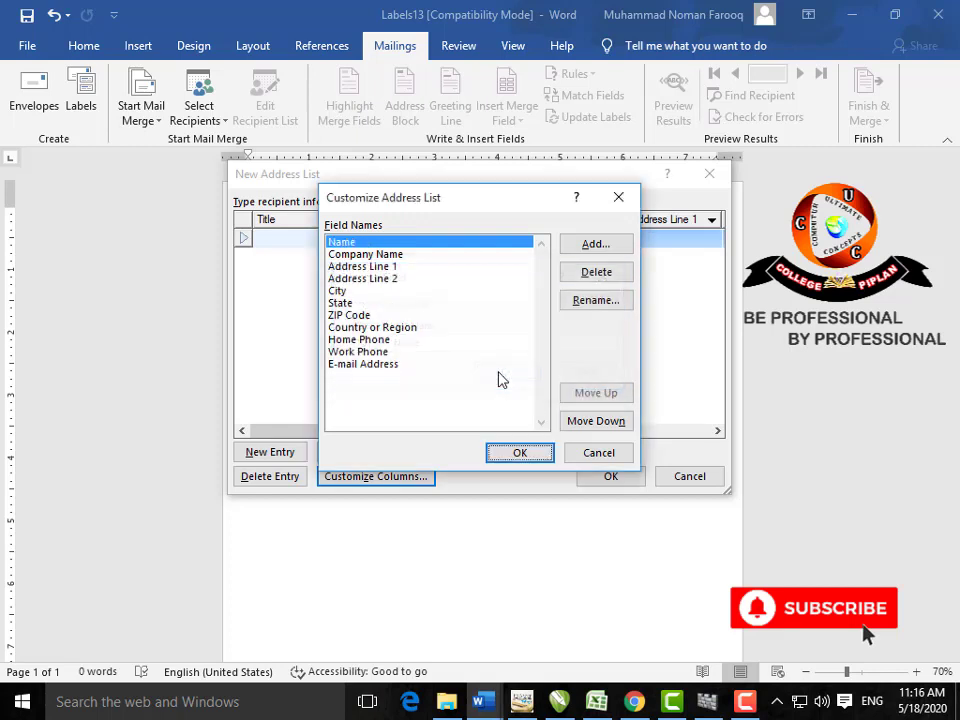
Step: Move City up below Company Name and E-mail Address up below City
{"action": "left_click", "coordinate": [338, 291]}
{"action": "left_click", "coordinate": [604, 393]}
{"action": "left_click", "coordinate": [603, 395]}
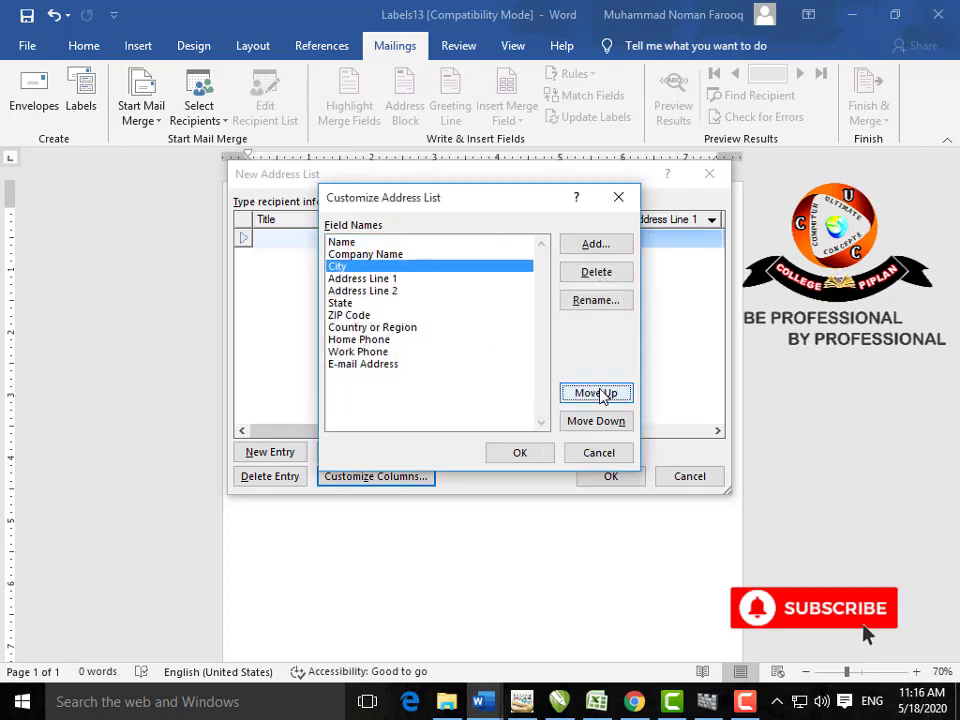
{"action": "left_click", "coordinate": [372, 365]}
{"action": "left_click", "coordinate": [596, 394]}
{"action": "left_click", "coordinate": [597, 395]}
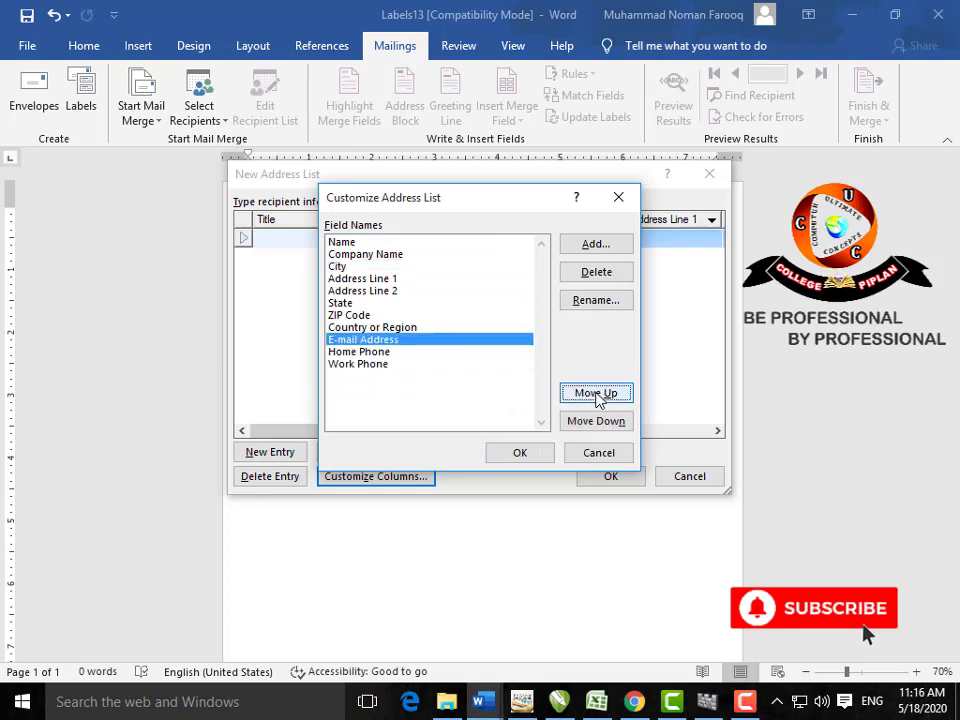
{"action": "left_click", "coordinate": [597, 395]}
{"action": "left_click", "coordinate": [597, 395]}
{"action": "left_click", "coordinate": [597, 395]}
{"action": "left_click", "coordinate": [597, 395]}
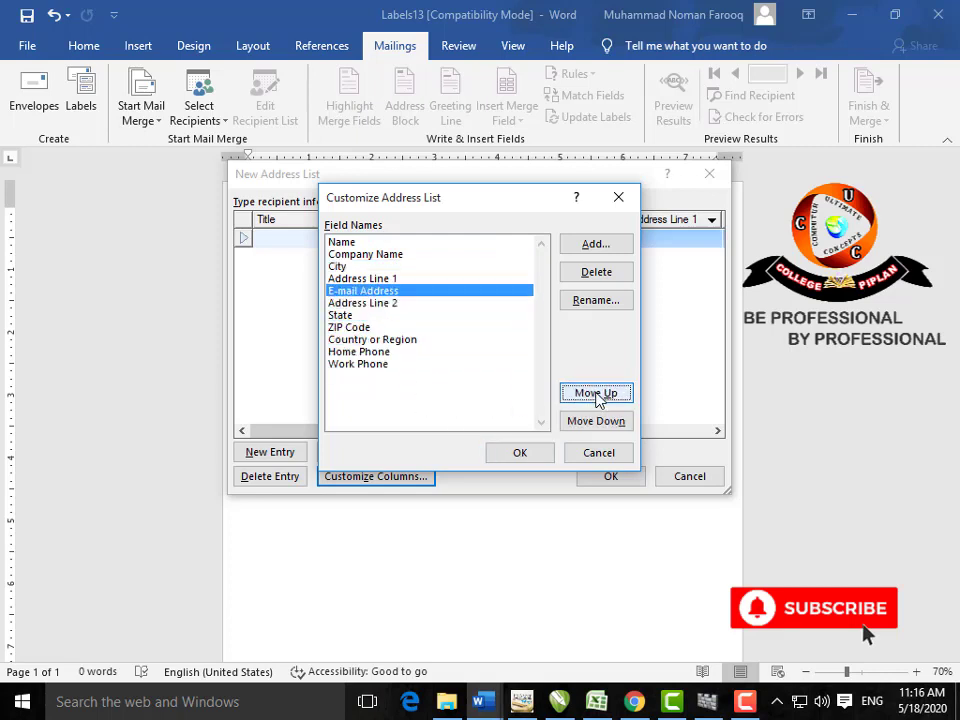
{"action": "left_click", "coordinate": [597, 395]}
{"action": "left_click", "coordinate": [533, 452]}
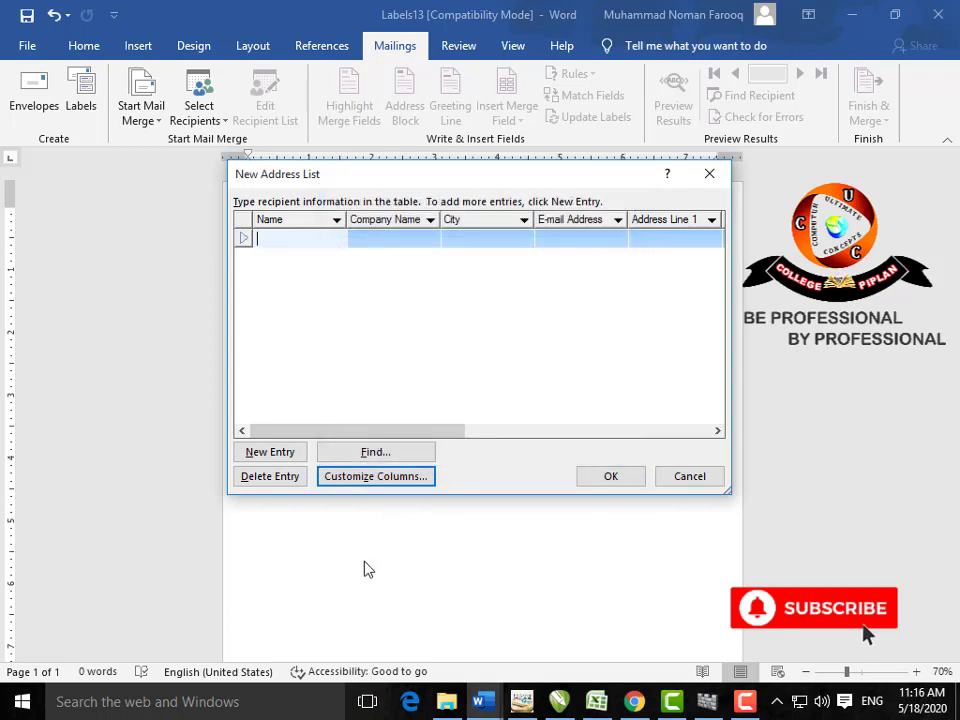
Step: Enter the first recipient's name, company MCB and city MIANWALI
{"action": "type", "text": "MARIA"}
{"action": "key", "text": "Tab"}
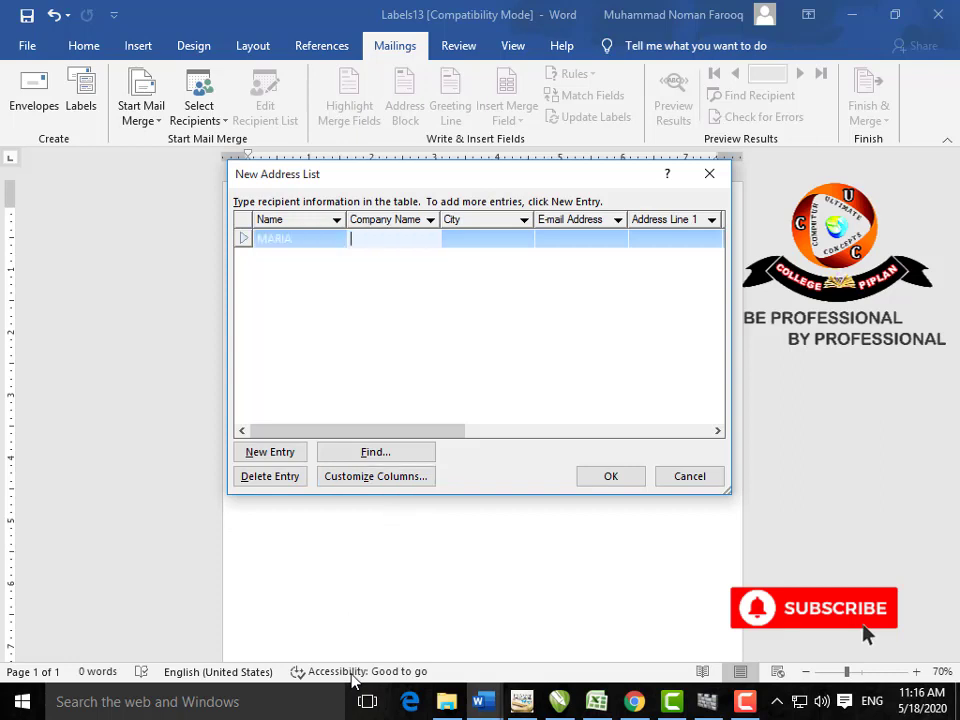
{"action": "type", "text": "MCB"}
{"action": "key", "text": "Tab"}
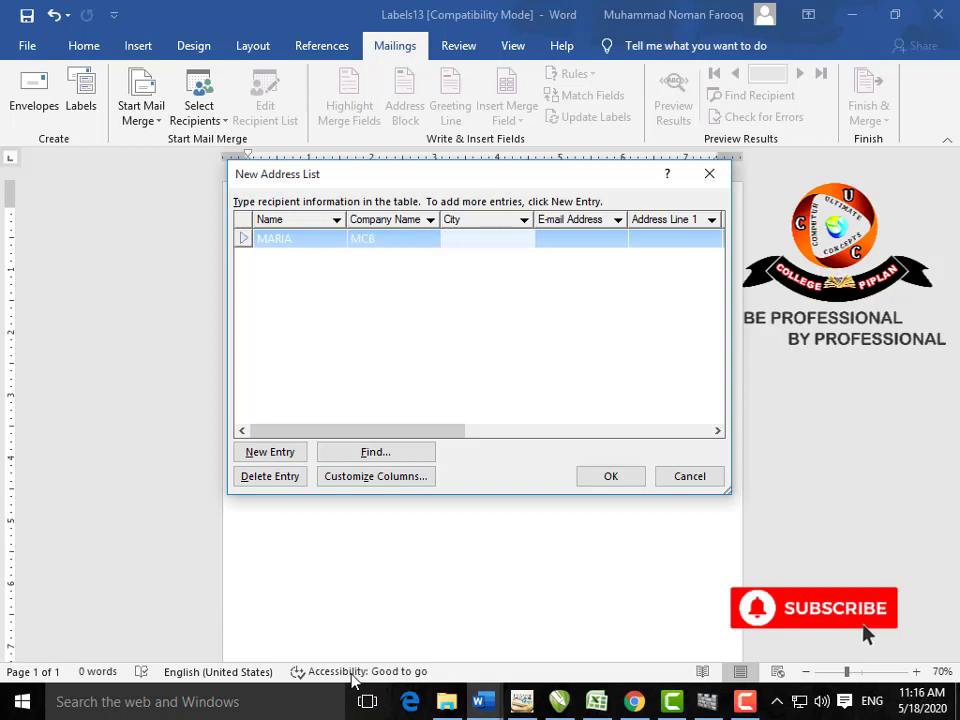
{"action": "type", "text": "MIANWALI"}
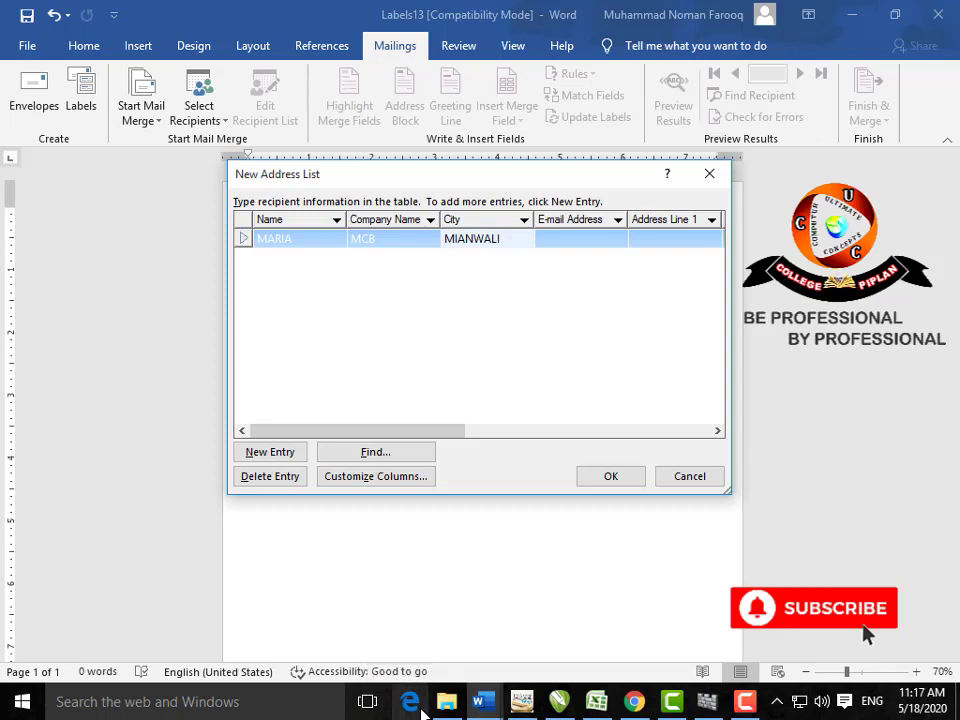
{"action": "key", "text": "Tab"}
{"action": "key", "text": "Tab"}
{"action": "key", "text": "Tab"}
{"action": "key", "text": "Tab"}
{"action": "key", "text": "Tab"}
{"action": "key", "text": "Tab"}
{"action": "key", "text": "Tab"}
{"action": "key", "text": "Tab"}
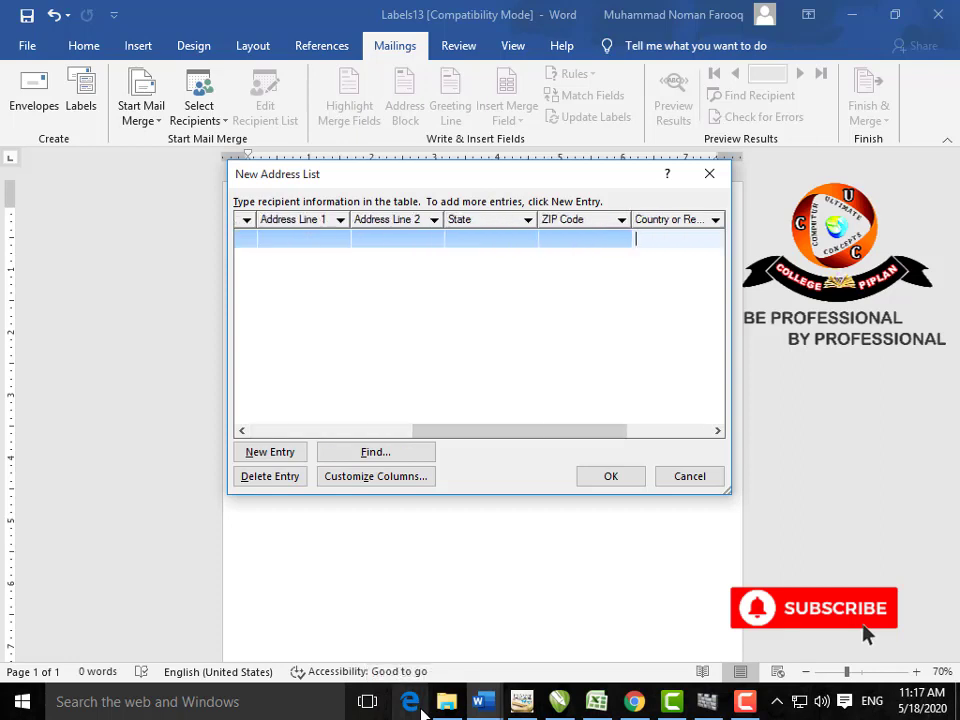
Step: Add the second (UBL, KUNDIAN) and third (MCB, MIANWALI) recipients and finish the list
{"action": "key", "text": "Tab"}
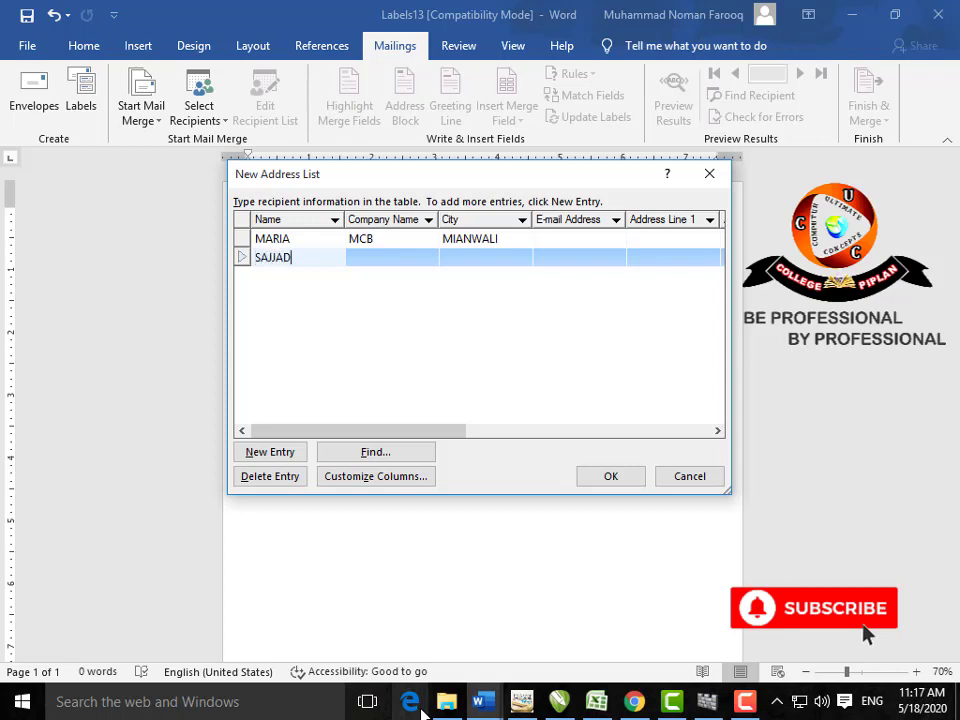
{"action": "key", "text": "Tab"}
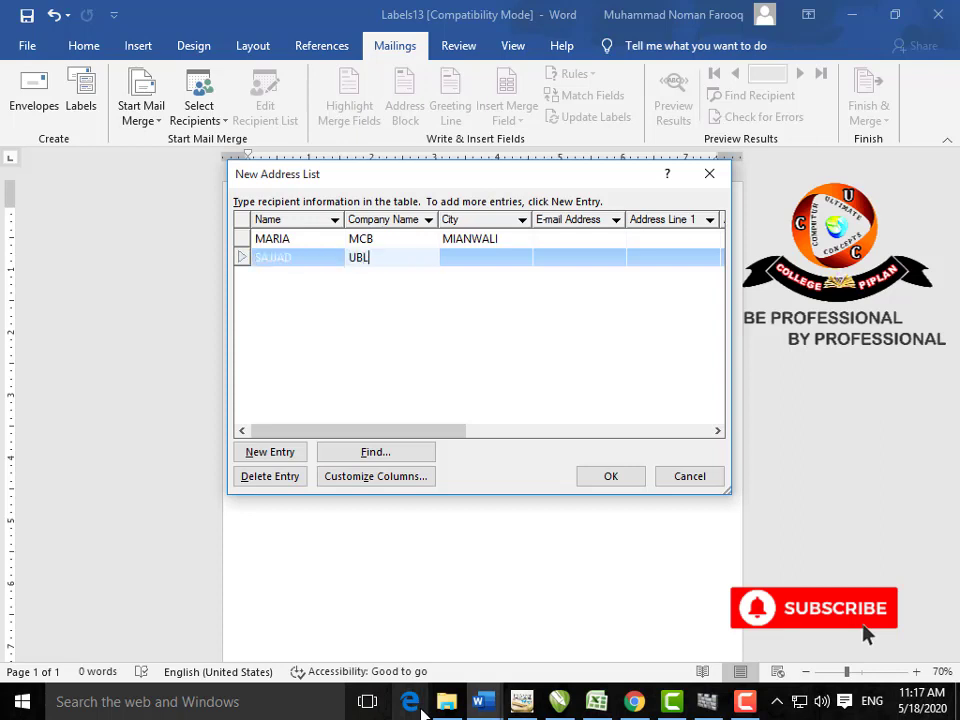
{"action": "key", "text": "Tab"}
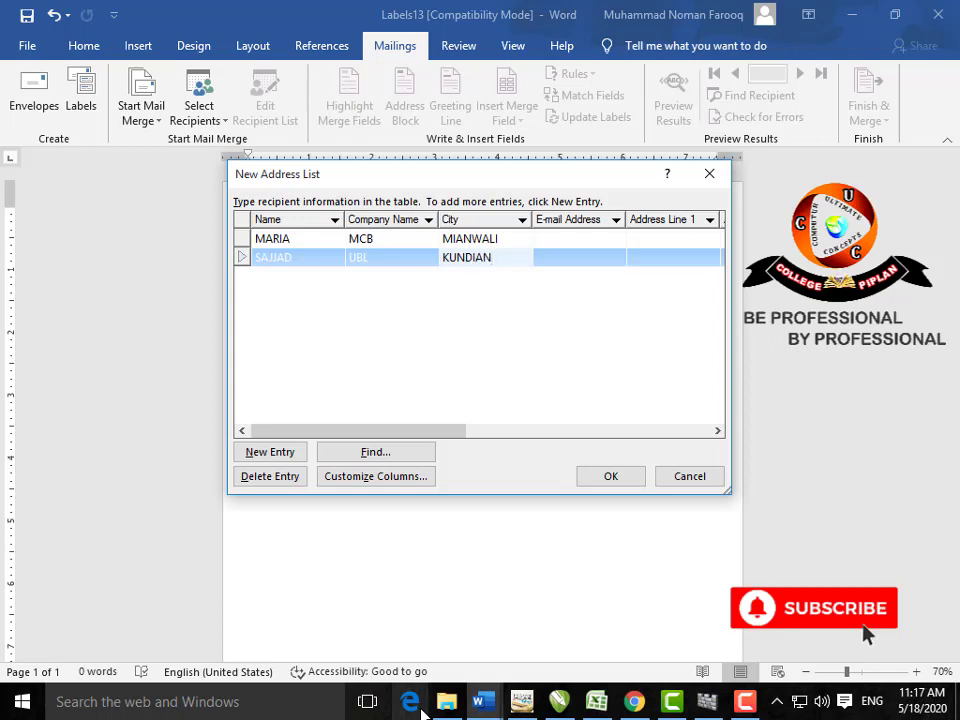
{"action": "key", "text": "Tab"}
{"action": "key", "text": "Tab"}
{"action": "key", "text": "Tab"}
{"action": "key", "text": "Tab"}
{"action": "key", "text": "Tab"}
{"action": "key", "text": "Tab"}
{"action": "key", "text": "Tab"}
{"action": "key", "text": "Tab"}
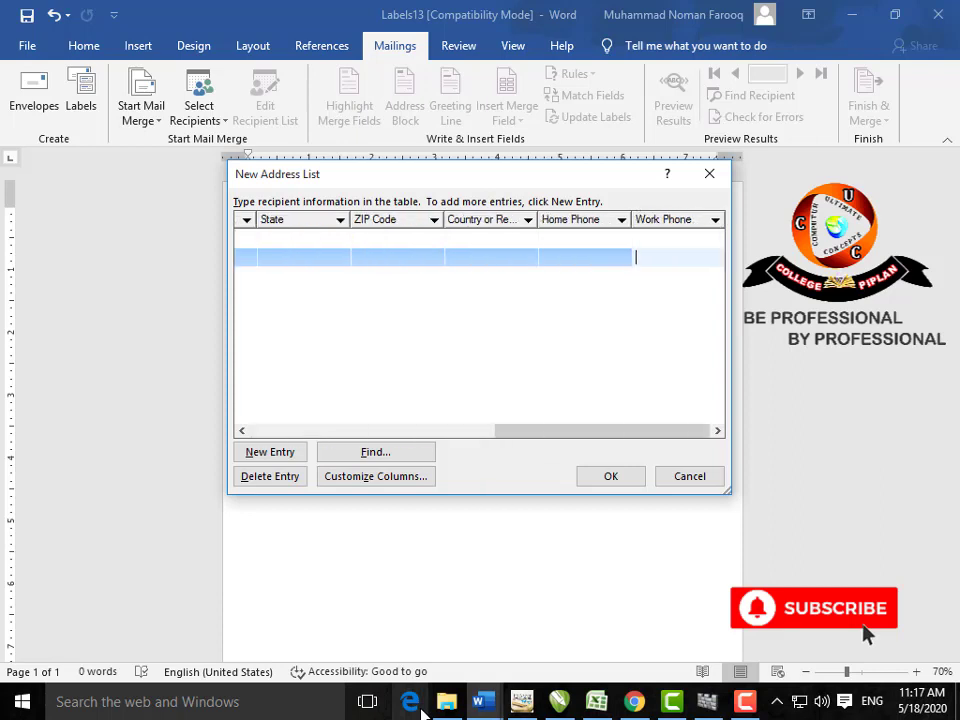
{"action": "key", "text": "Tab"}
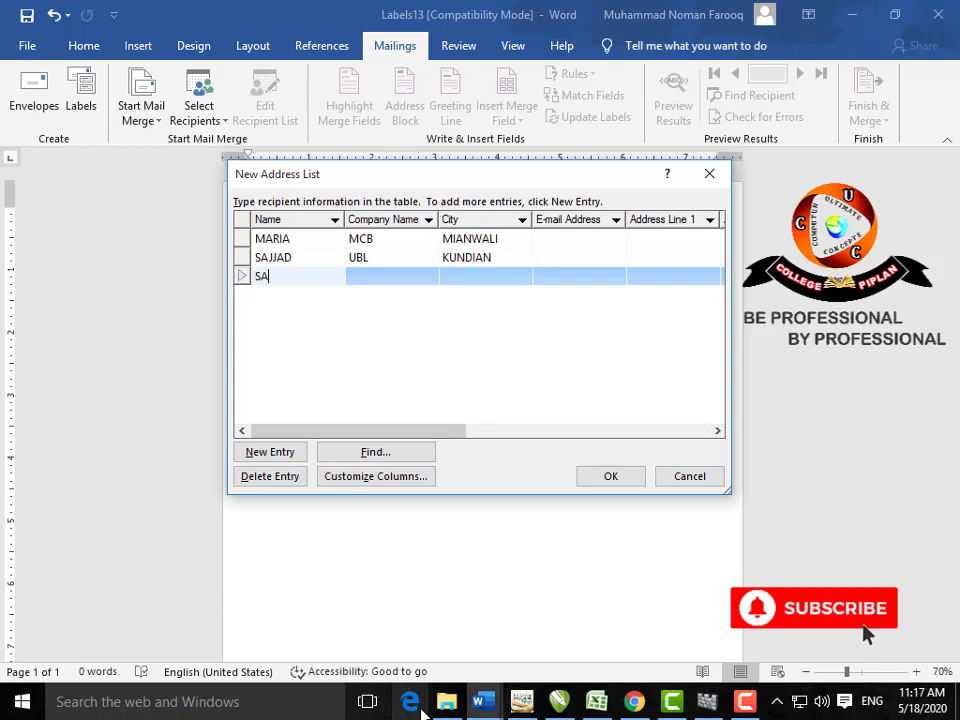
{"action": "key", "text": "Tab"}
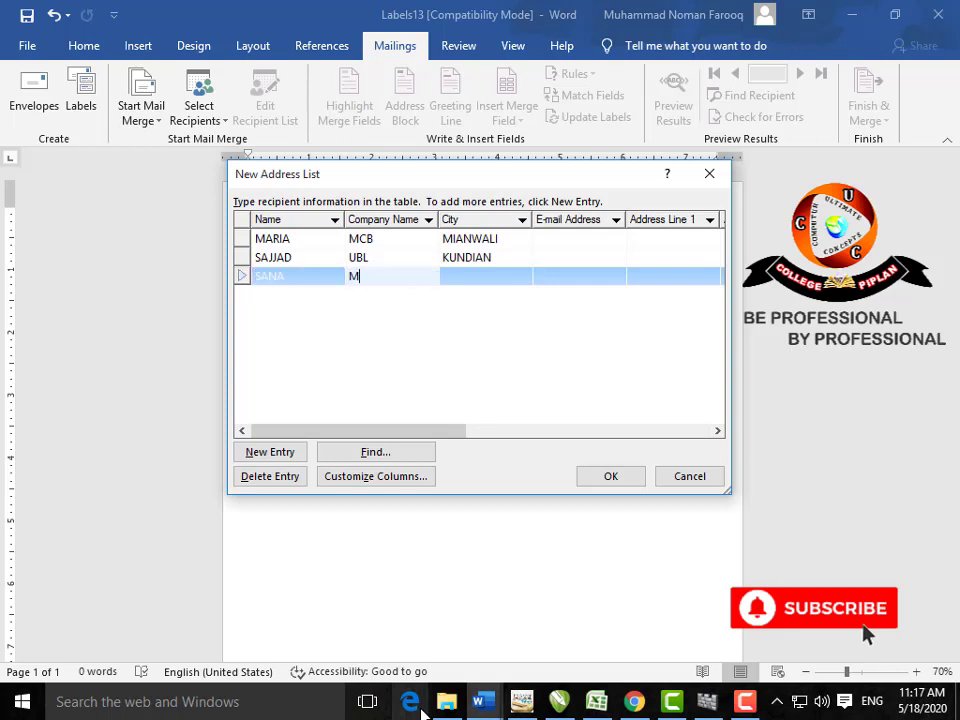
{"action": "key", "text": "Tab"}
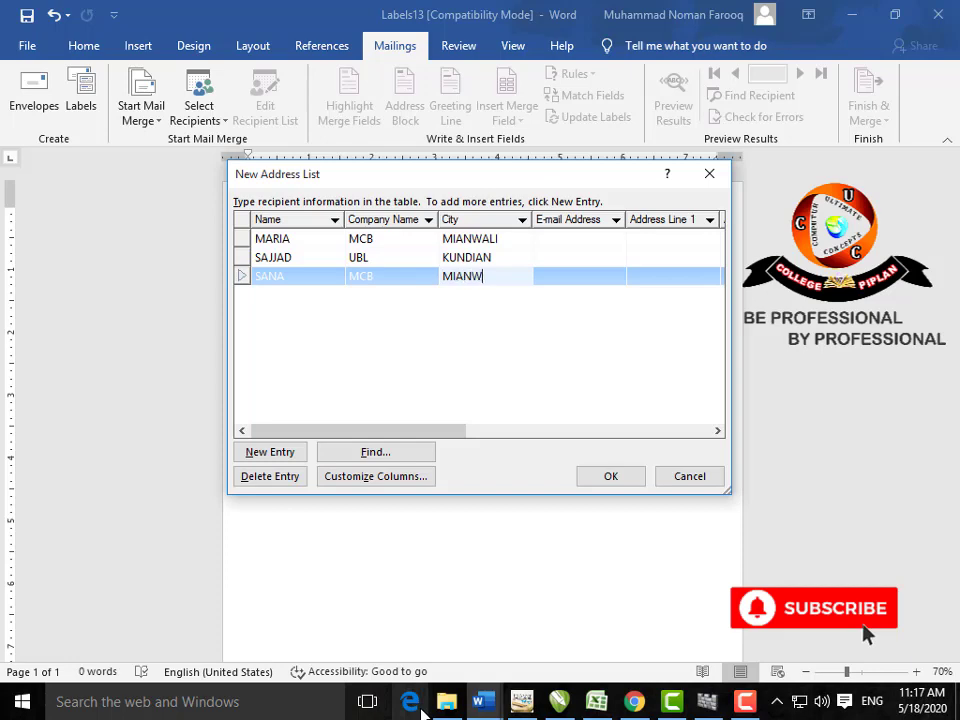
{"action": "type", "text": "MIANWALI"}
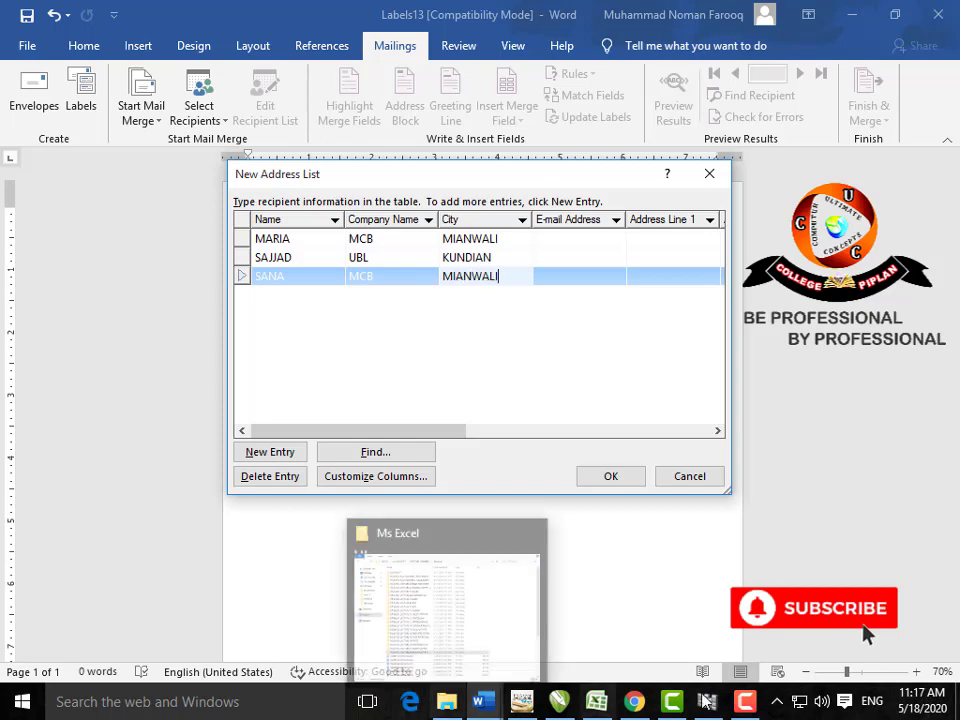
{"action": "left_click", "coordinate": [585, 478]}
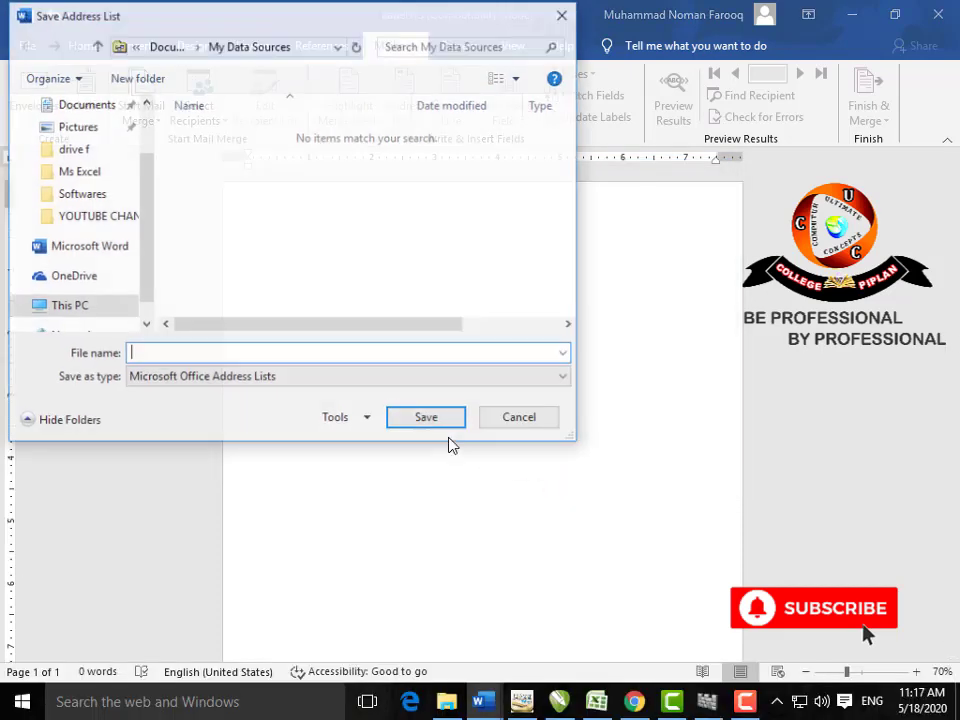
Step: Save the three-recipient address list as U3
{"action": "left_click_drag", "start_coordinate": [305, 30], "coordinate": [443, 156]}
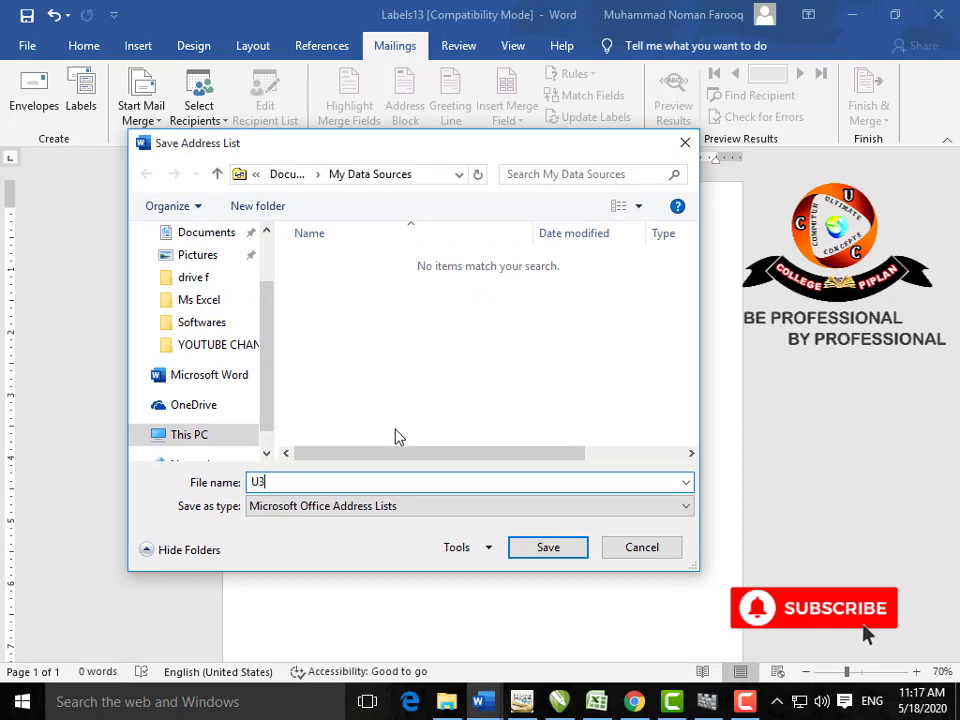
{"action": "left_click", "coordinate": [547, 548]}
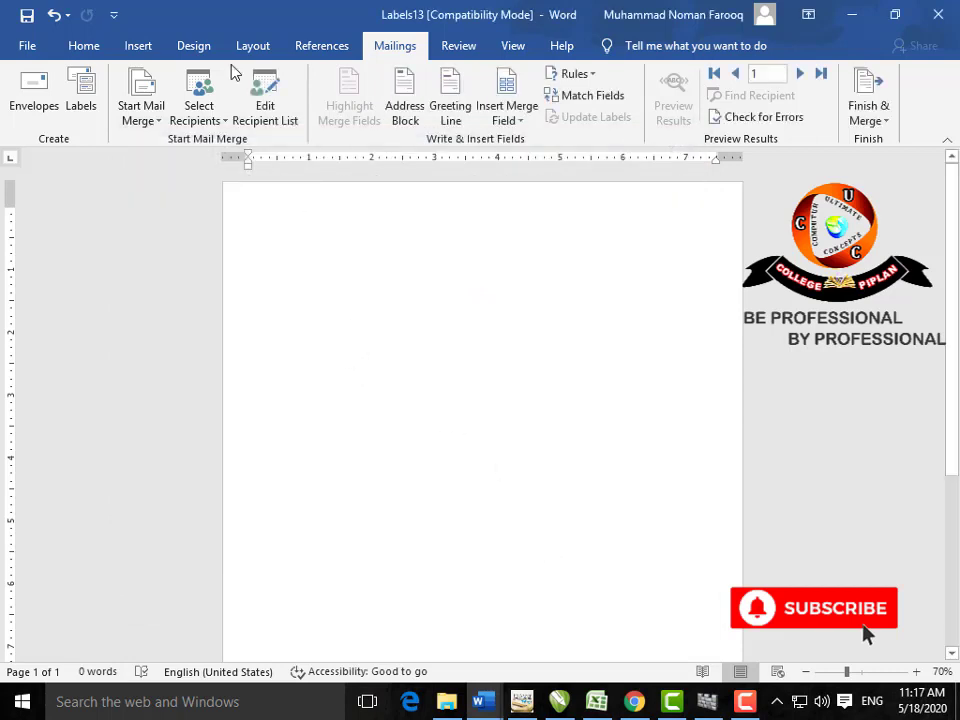
{"action": "left_click", "coordinate": [411, 115]}
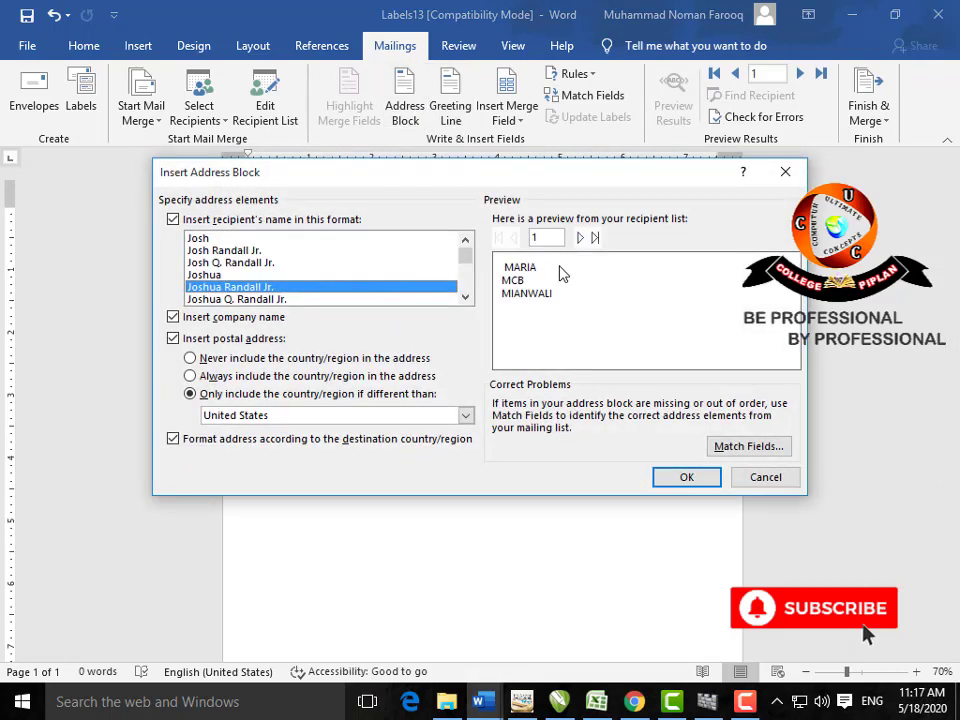
{"action": "left_click", "coordinate": [579, 239]}
{"action": "left_click", "coordinate": [579, 239]}
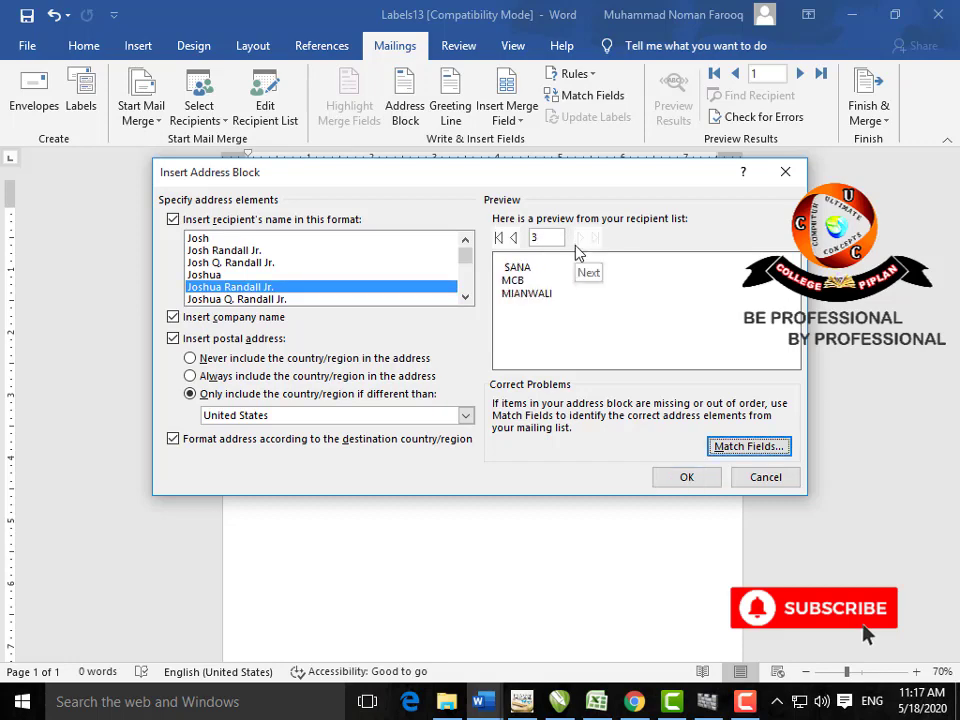
{"action": "left_click", "coordinate": [514, 239]}
{"action": "left_click", "coordinate": [514, 239]}
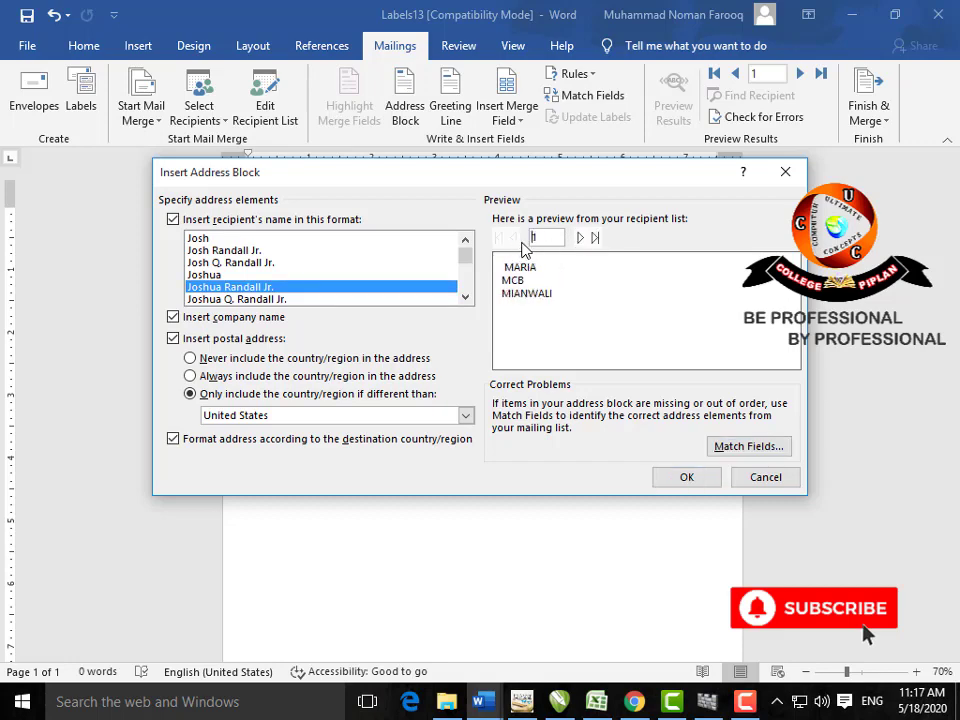
{"action": "left_click", "coordinate": [785, 172]}
{"action": "left_click", "coordinate": [447, 108]}
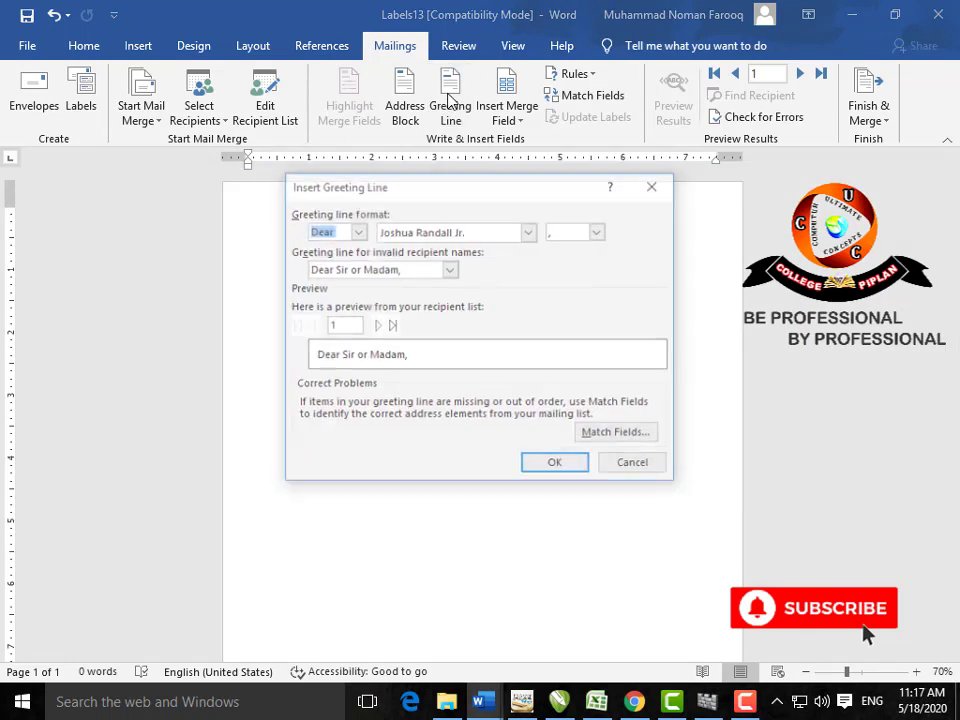
{"action": "left_click", "coordinate": [653, 186]}
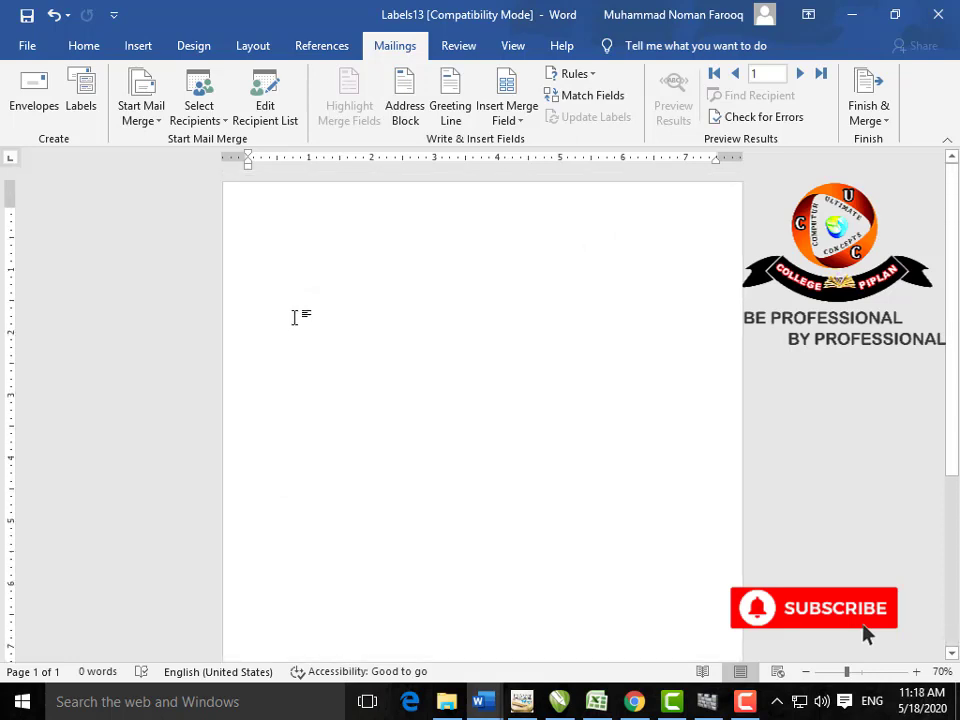
Step: Type the ASSLAM O ALAIKUM greeting, =RAND() sample text and REGARDS closing, then hide formatting marks
{"action": "double_click", "coordinate": [279, 290]}
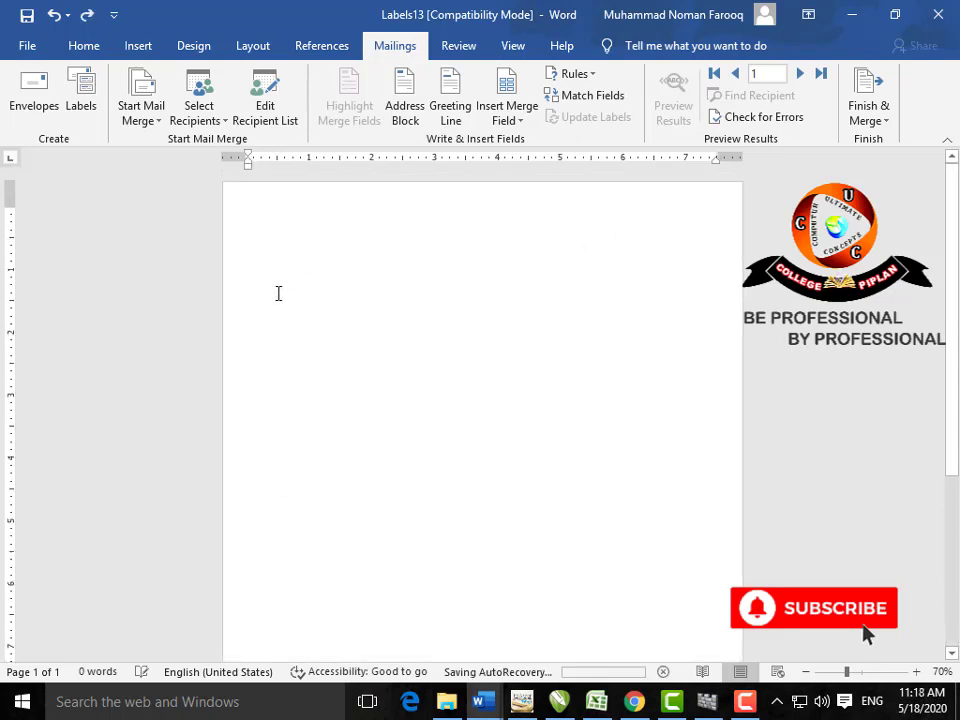
{"action": "type", "text": "ASS"}
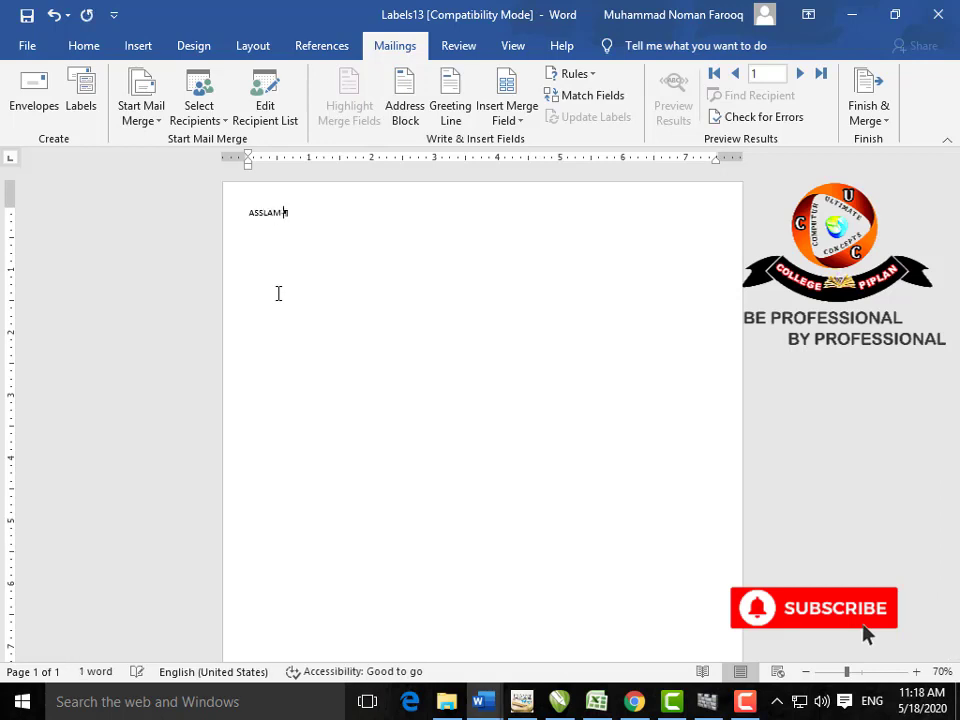
{"action": "type", "text": "LAM O A"}
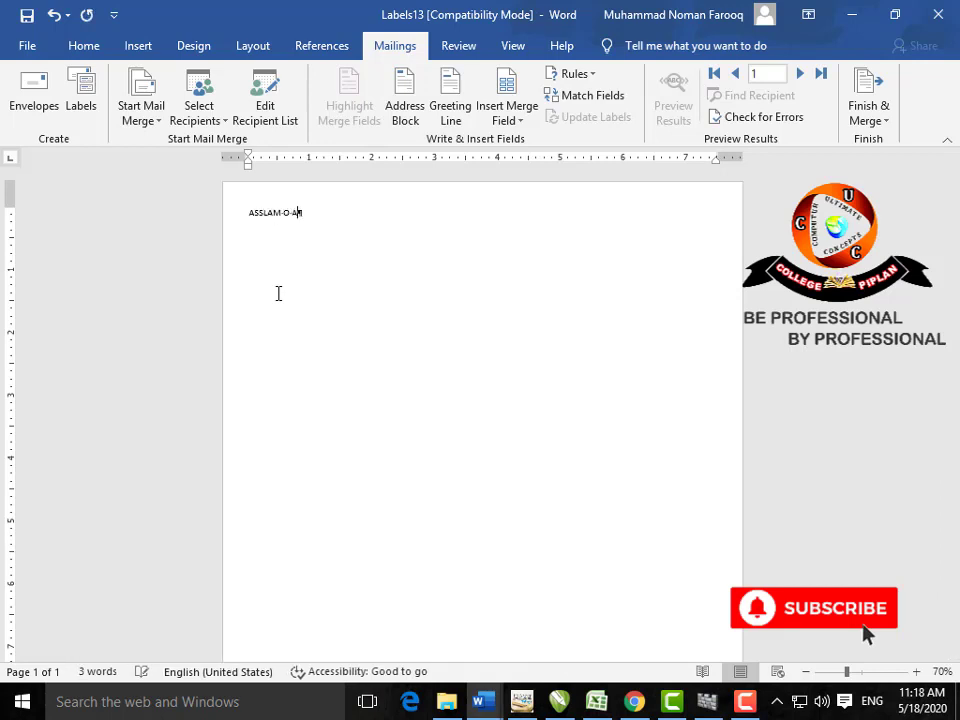
{"action": "type", "text": "LAIKUM"}
{"action": "key", "text": "Return"}
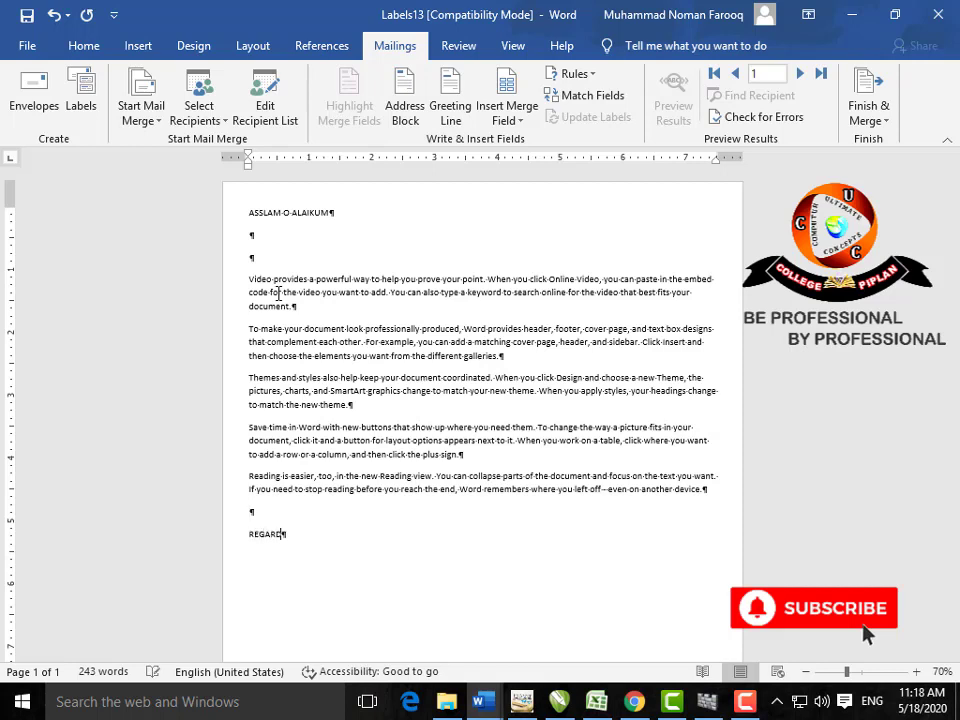
{"action": "key", "text": "Return"}
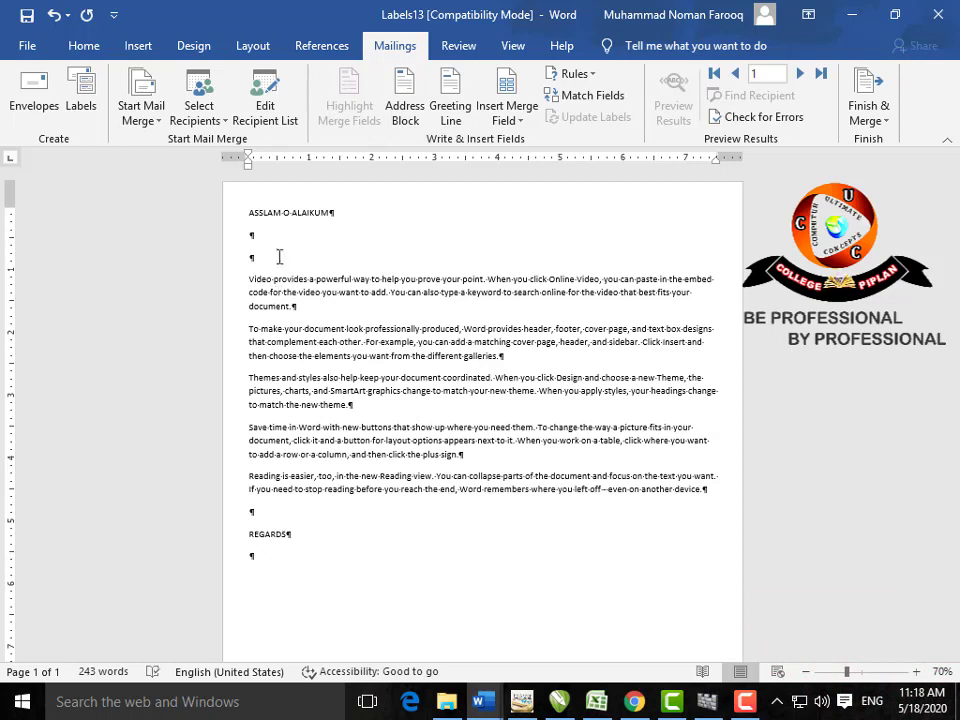
{"action": "left_click", "coordinate": [280, 232]}
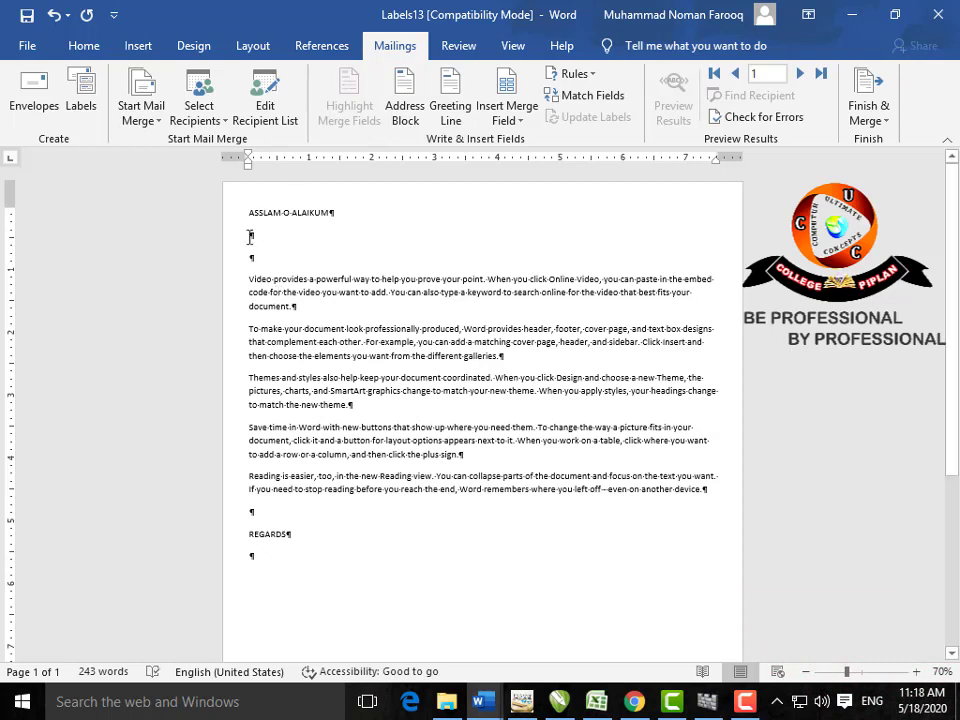
{"action": "left_click", "coordinate": [84, 48]}
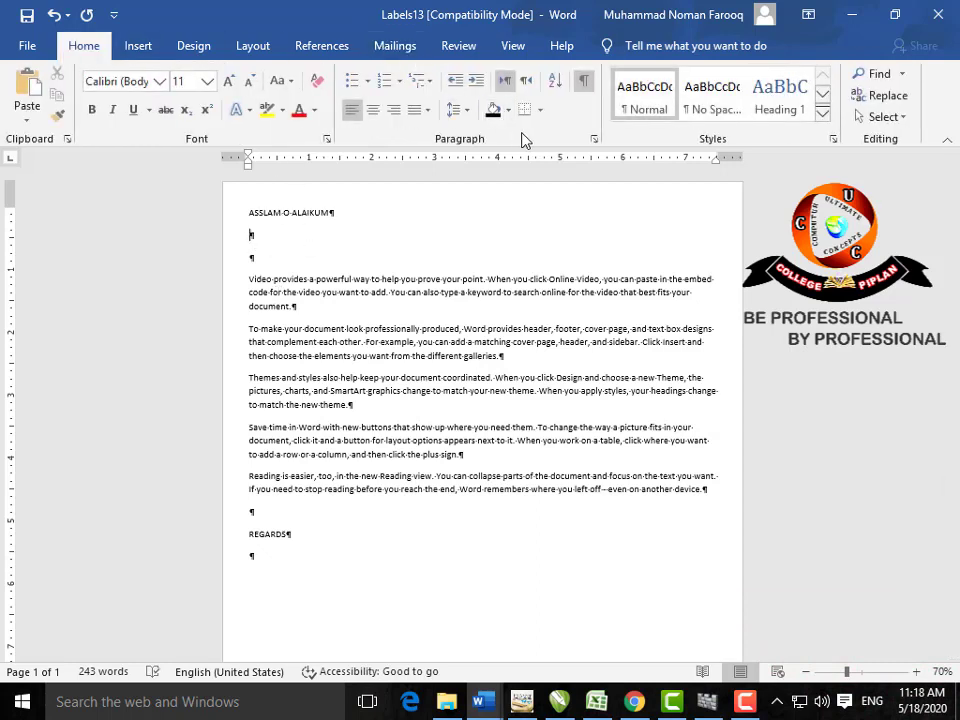
{"action": "left_click", "coordinate": [583, 80]}
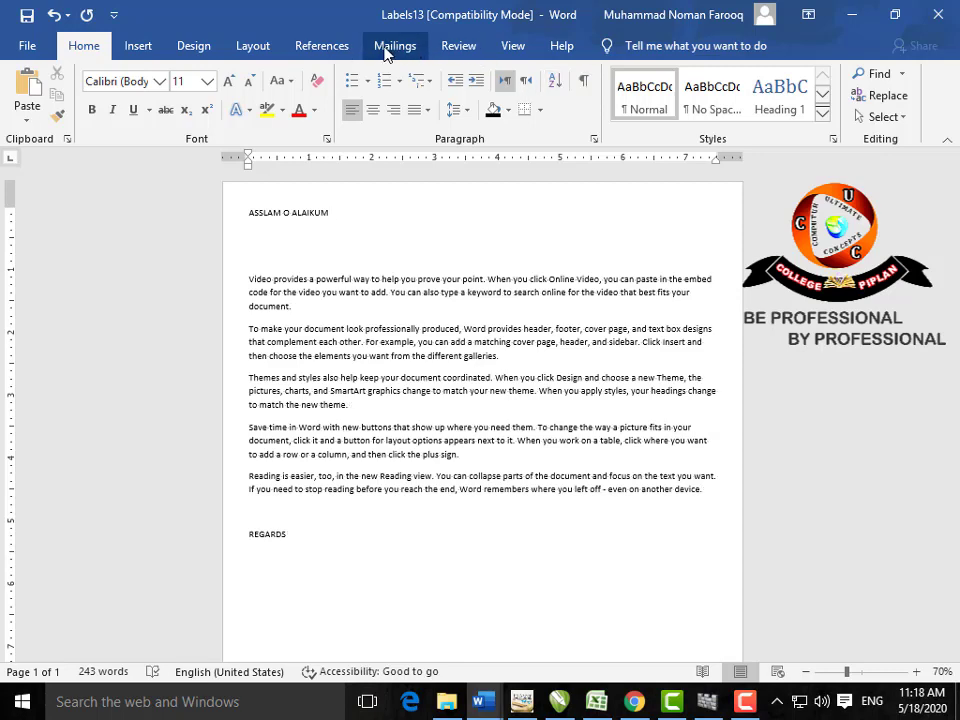
Step: Insert Name, Company_Name and City merge fields on separate lines, then zoom in to 170%
{"action": "left_click", "coordinate": [394, 45]}
{"action": "left_click", "coordinate": [521, 121]}
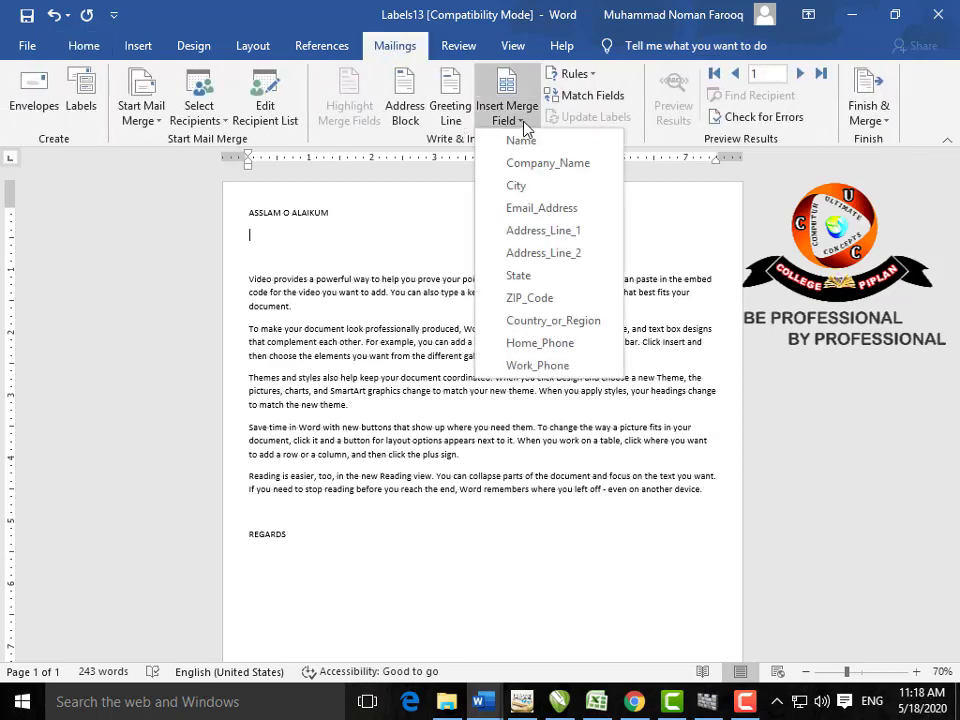
{"action": "left_click", "coordinate": [522, 142]}
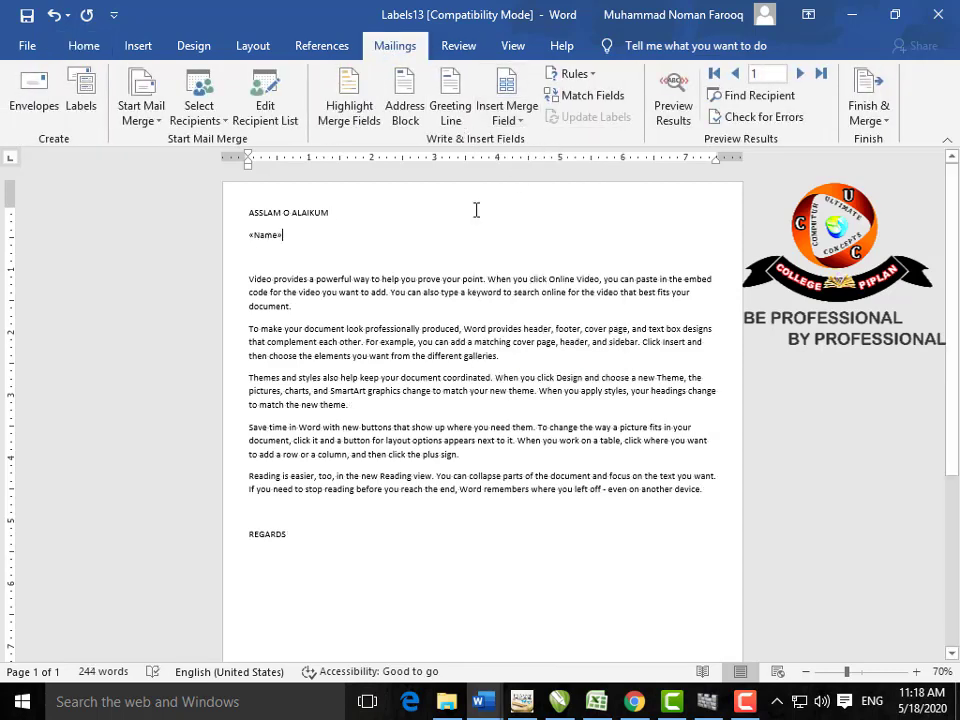
{"action": "left_click", "coordinate": [512, 120]}
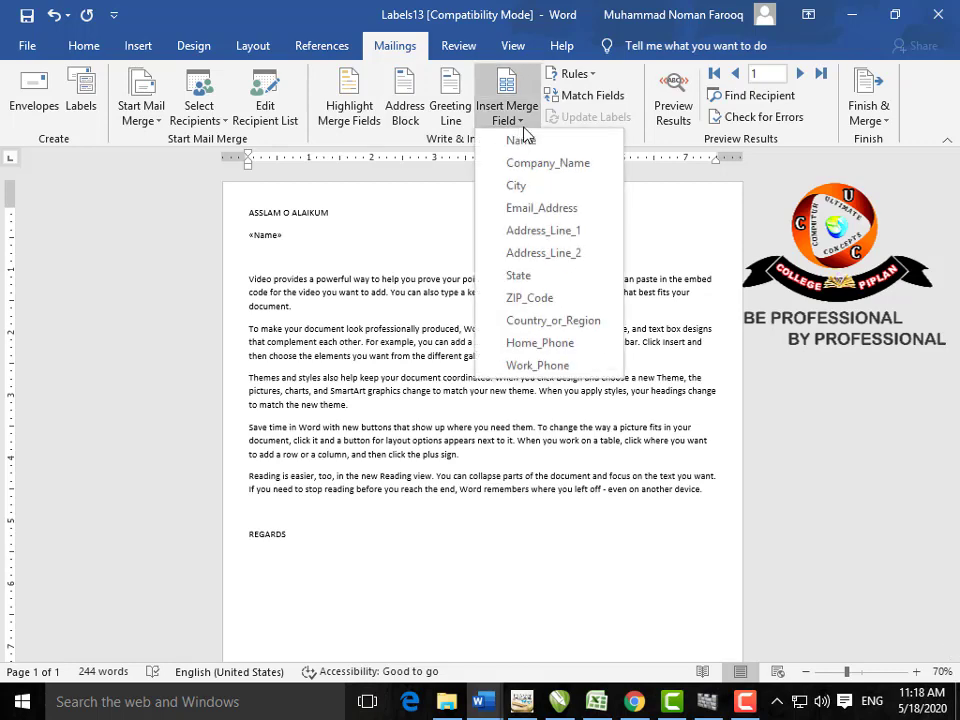
{"action": "left_click", "coordinate": [530, 163]}
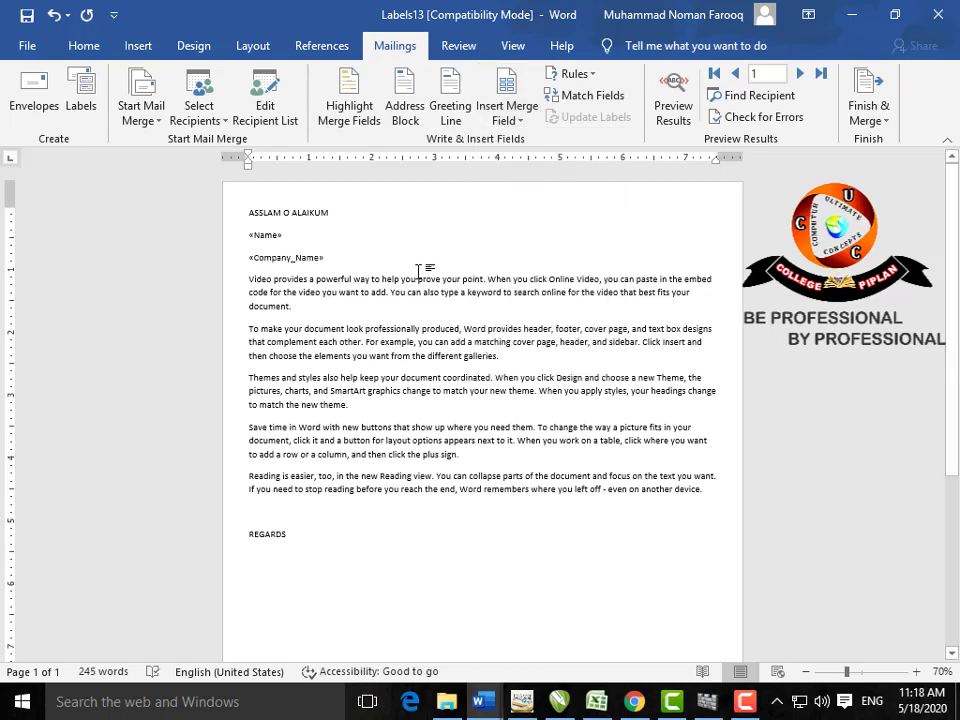
{"action": "key", "text": "Return"}
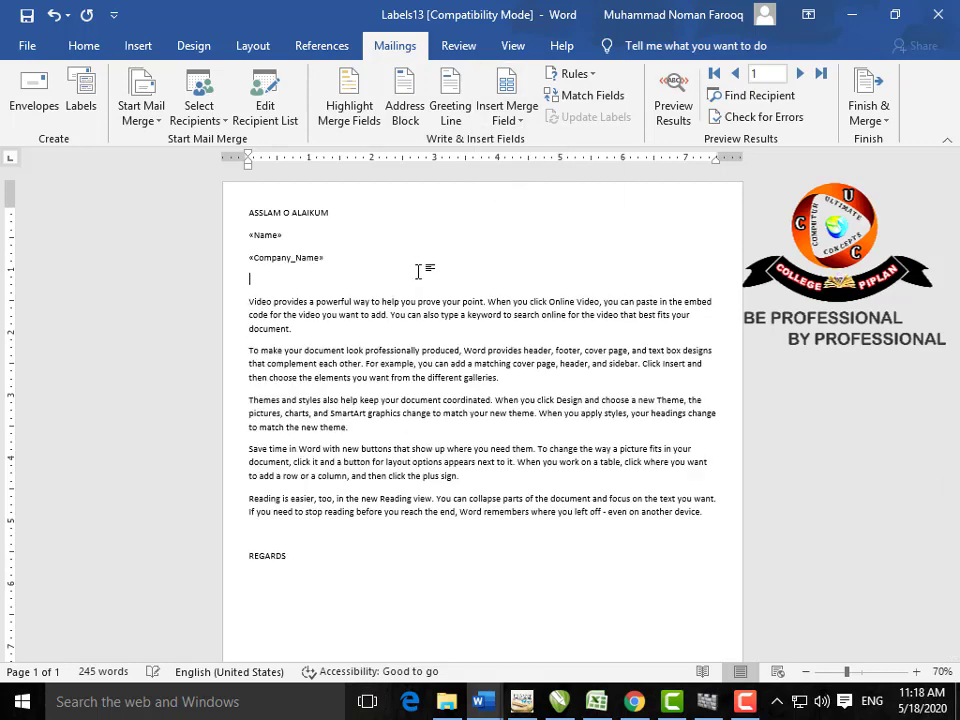
{"action": "left_click", "coordinate": [526, 121]}
{"action": "left_click", "coordinate": [537, 186]}
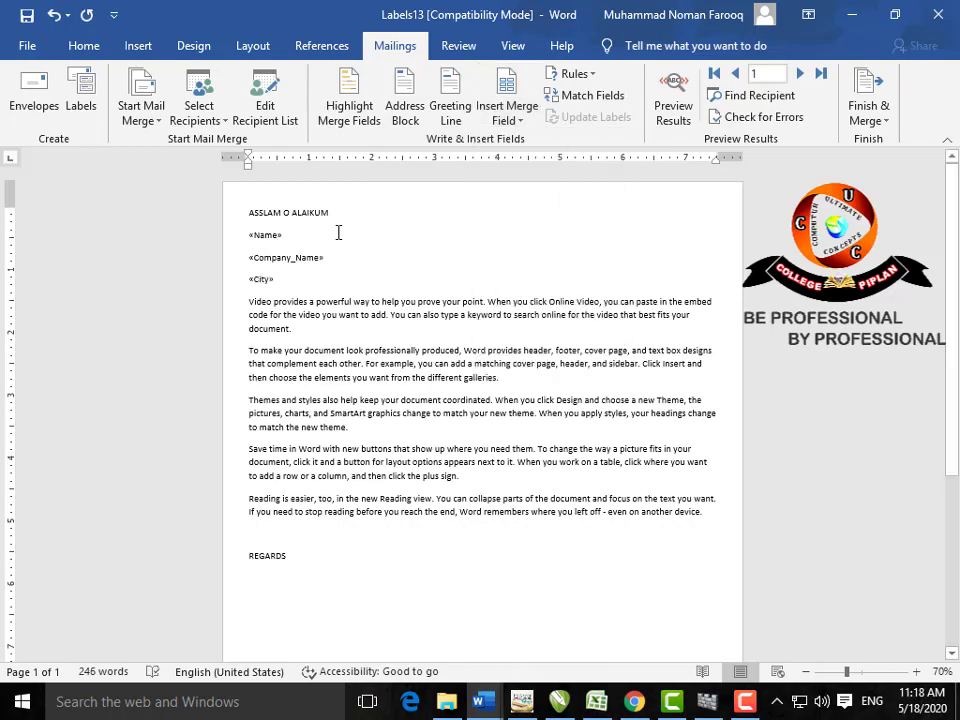
{"action": "left_click", "coordinate": [915, 672]}
{"action": "left_click", "coordinate": [915, 672]}
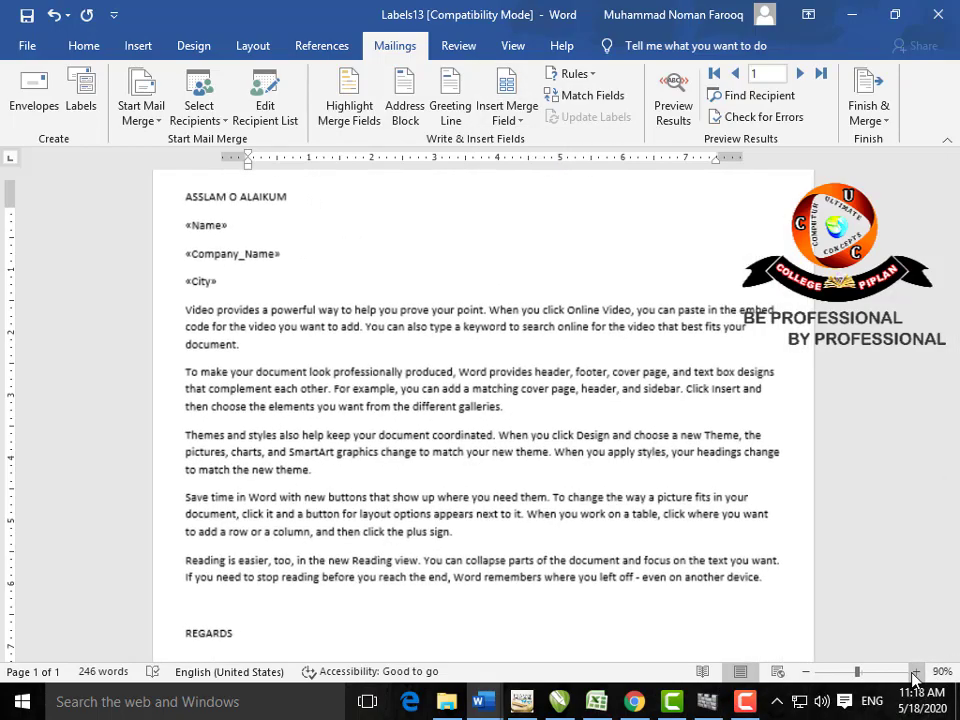
{"action": "left_click", "coordinate": [915, 672]}
{"action": "left_click", "coordinate": [915, 672]}
{"action": "left_click", "coordinate": [915, 672]}
{"action": "left_click", "coordinate": [915, 672]}
{"action": "left_click", "coordinate": [912, 673]}
{"action": "left_click", "coordinate": [912, 673]}
{"action": "left_click", "coordinate": [912, 673]}
{"action": "left_click", "coordinate": [912, 673]}
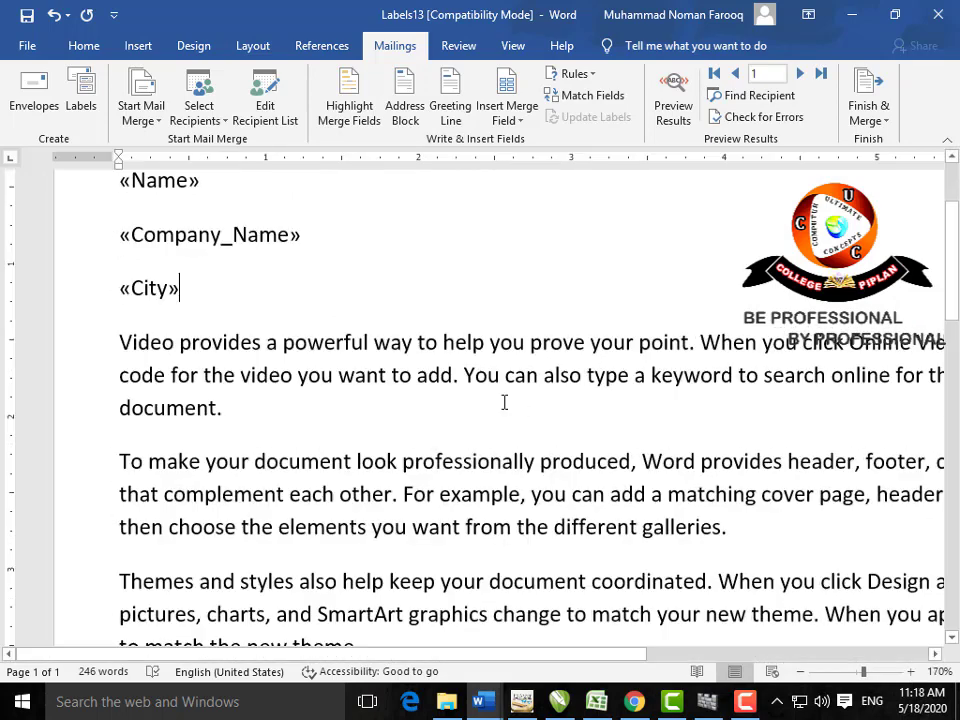
{"action": "scroll", "coordinate": [509, 412], "scroll_direction": "up", "scroll_amount": 3}
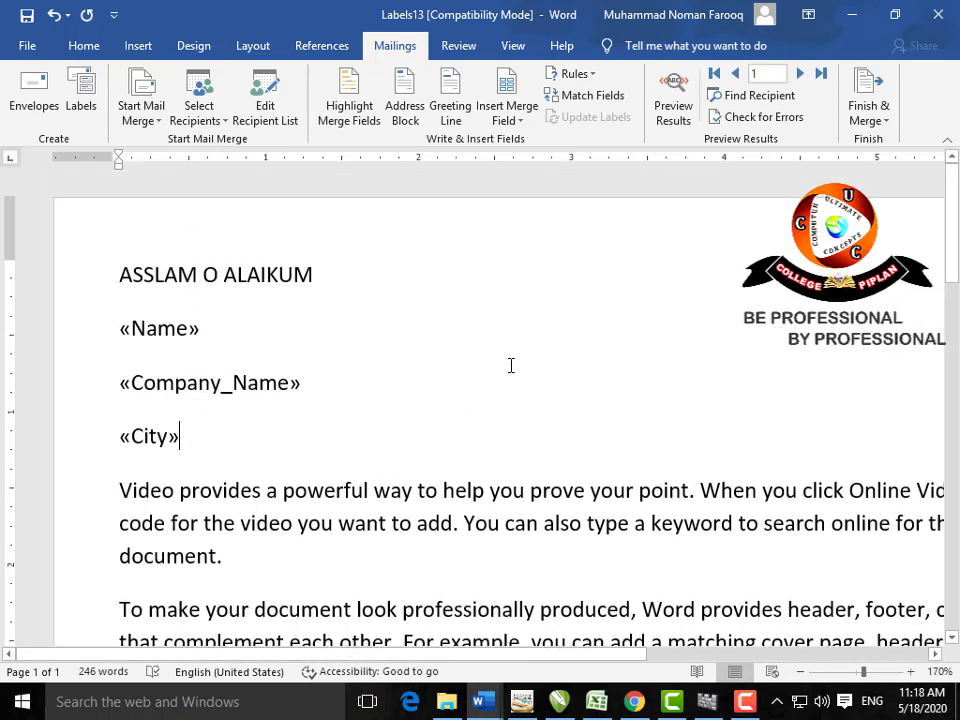
Step: Preview the merge results and step through to the third recipient
{"action": "left_click", "coordinate": [673, 110]}
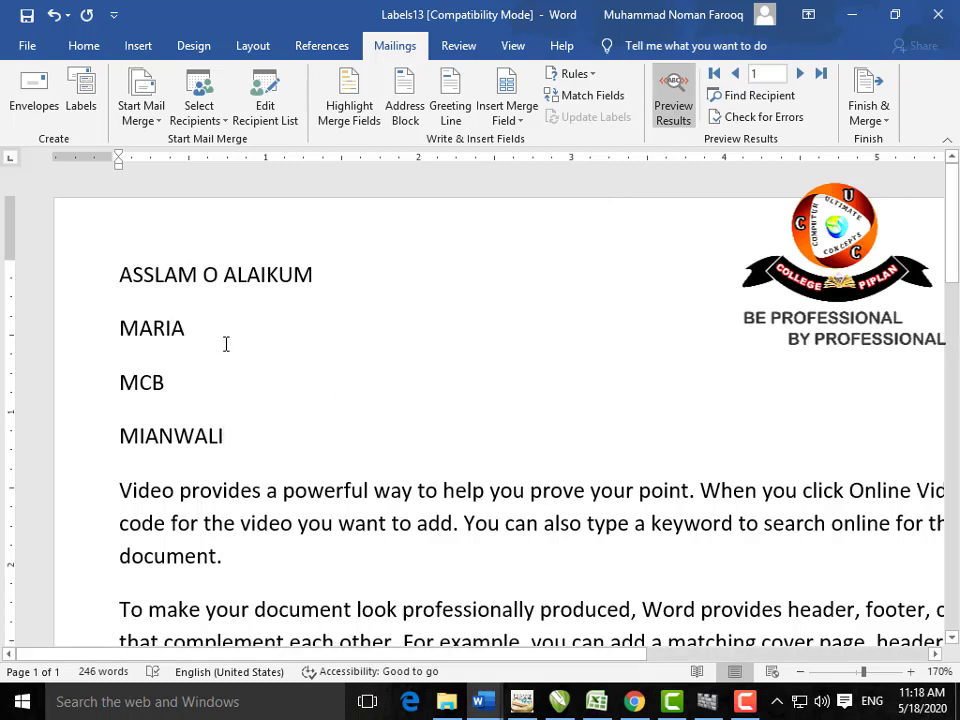
{"action": "left_click", "coordinate": [794, 76]}
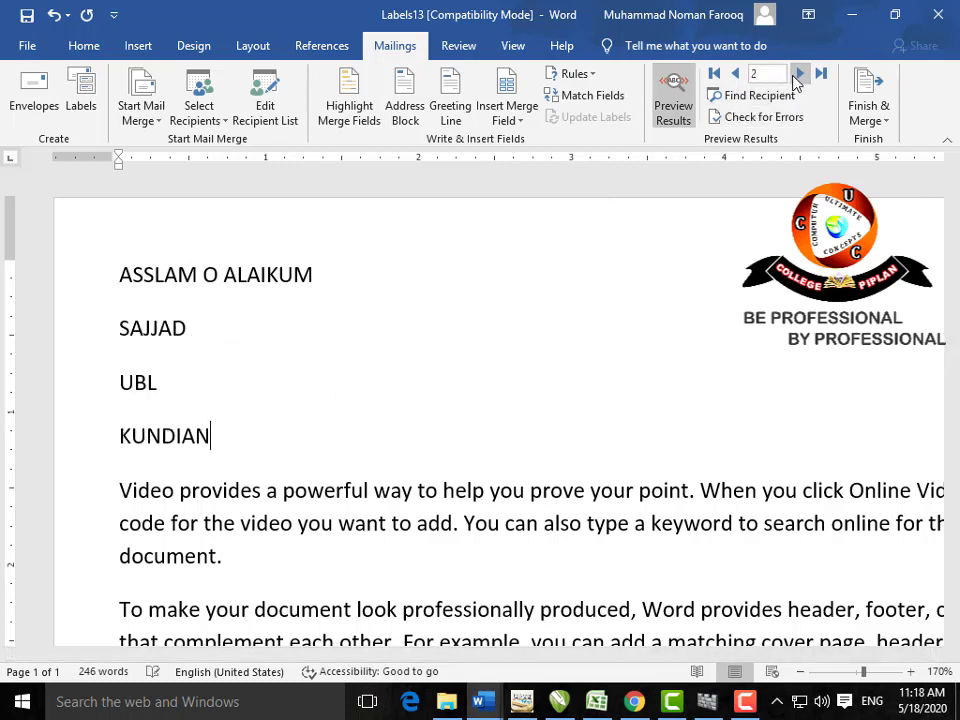
{"action": "left_click", "coordinate": [794, 76]}
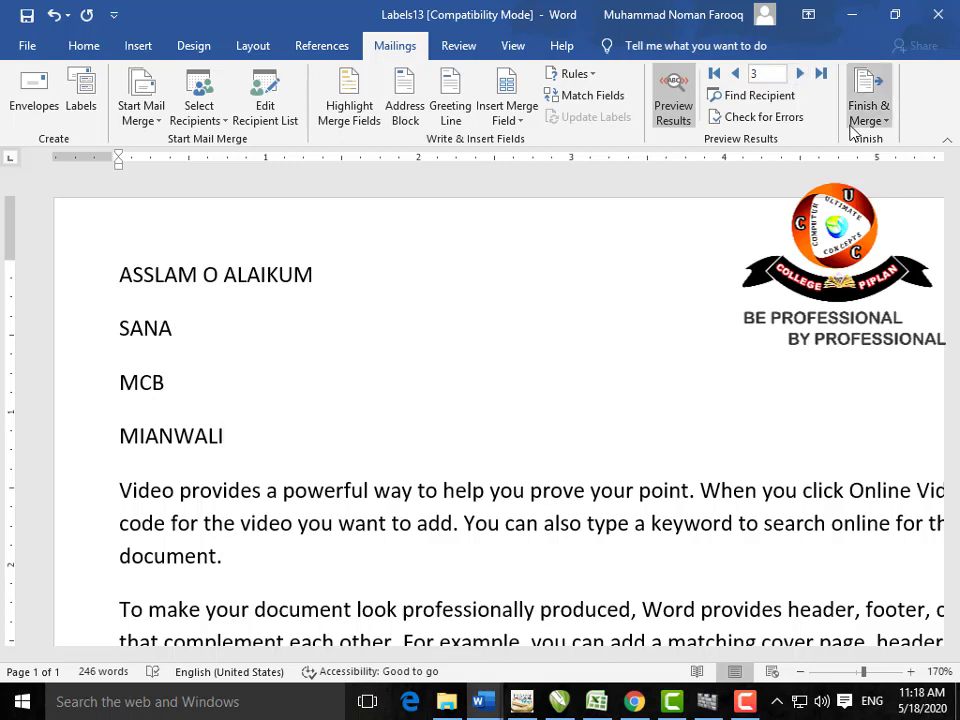
Step: Merge all records into a new document with Edit Individual Documents
{"action": "left_click", "coordinate": [880, 126]}
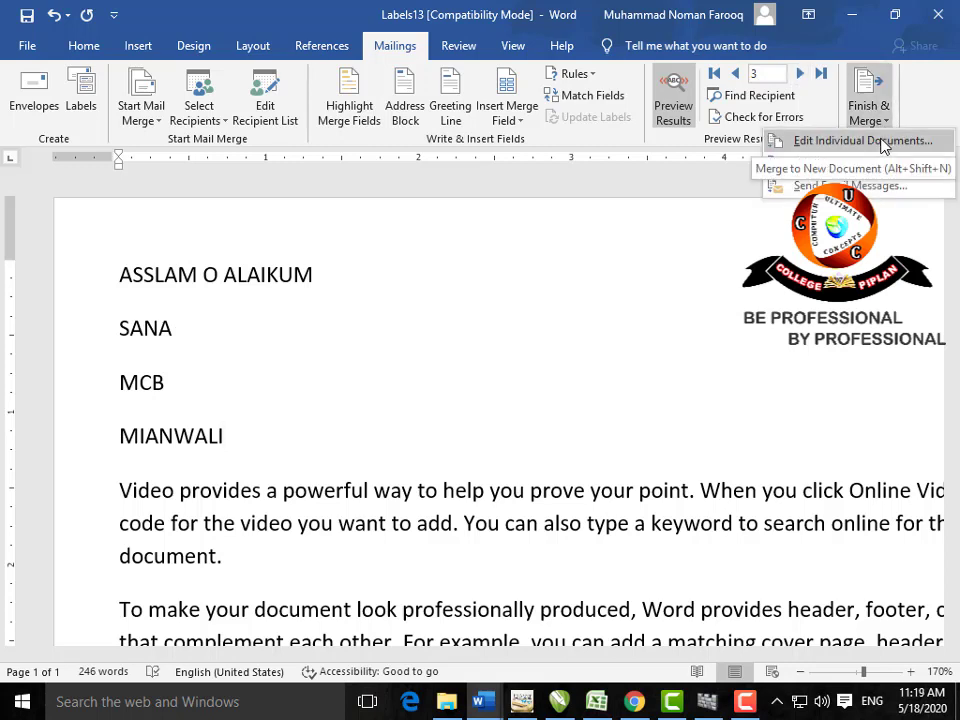
{"action": "left_click", "coordinate": [862, 141]}
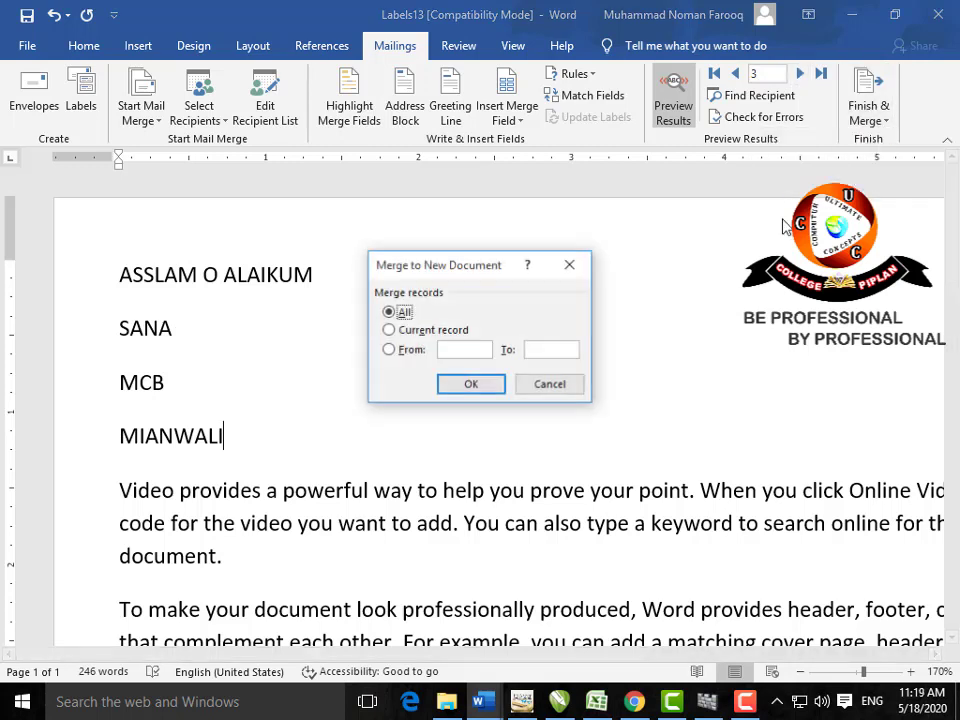
{"action": "left_click", "coordinate": [418, 331]}
{"action": "left_click", "coordinate": [412, 351]}
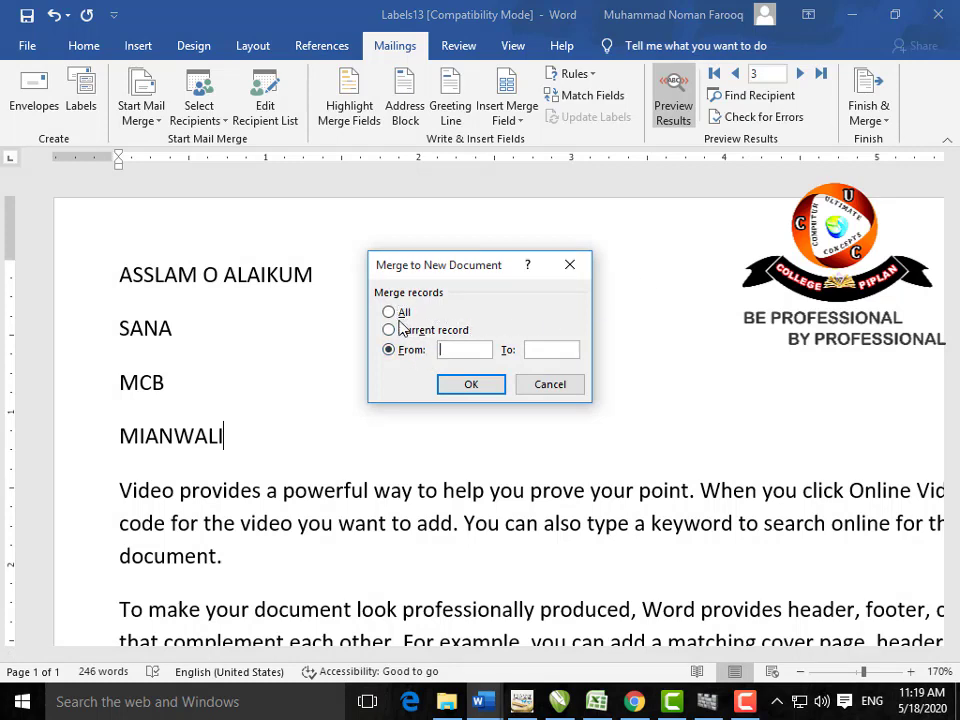
{"action": "left_click", "coordinate": [396, 312]}
{"action": "left_click", "coordinate": [471, 386]}
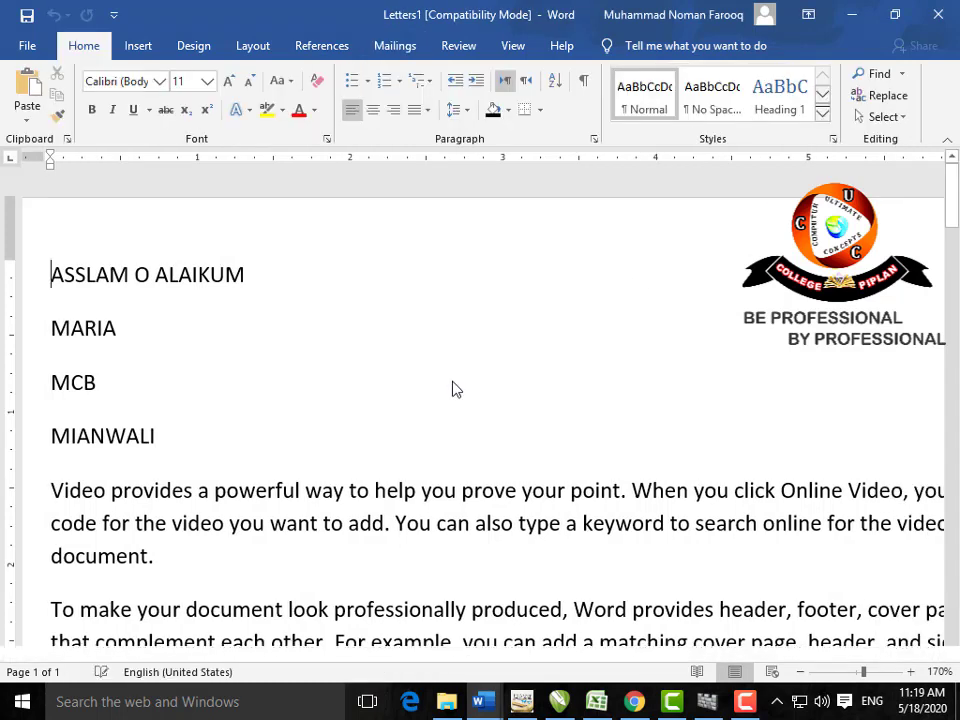
Step: Review the three merged letters in Letters1, zoomed out, and close it
{"action": "scroll", "coordinate": [464, 388], "scroll_direction": "down", "scroll_amount": 15}
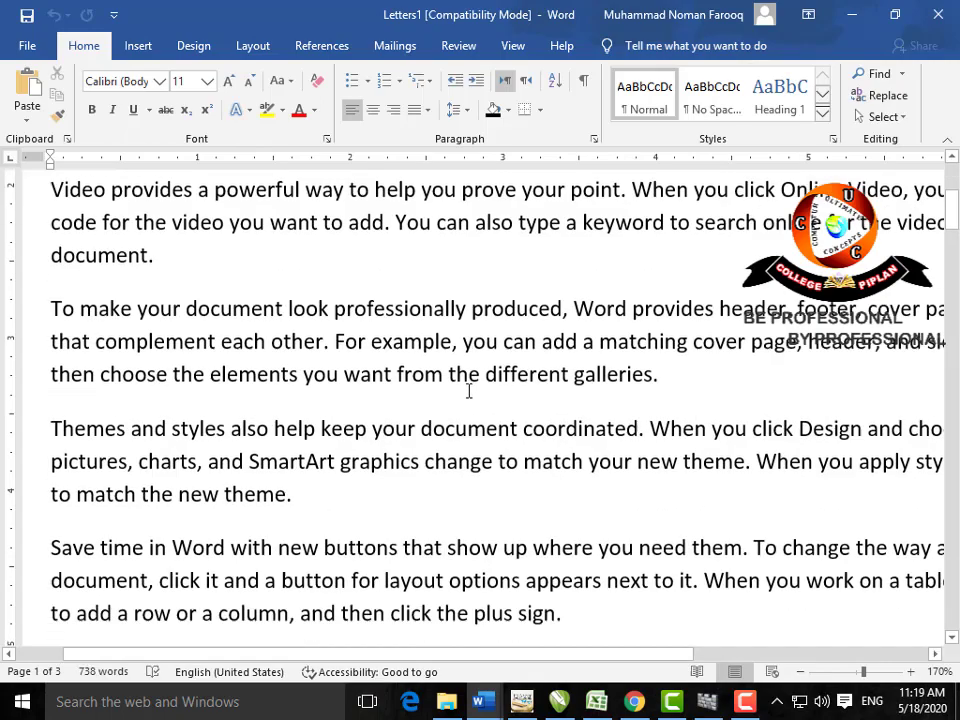
{"action": "scroll", "coordinate": [468, 390], "scroll_direction": "down", "scroll_amount": 8}
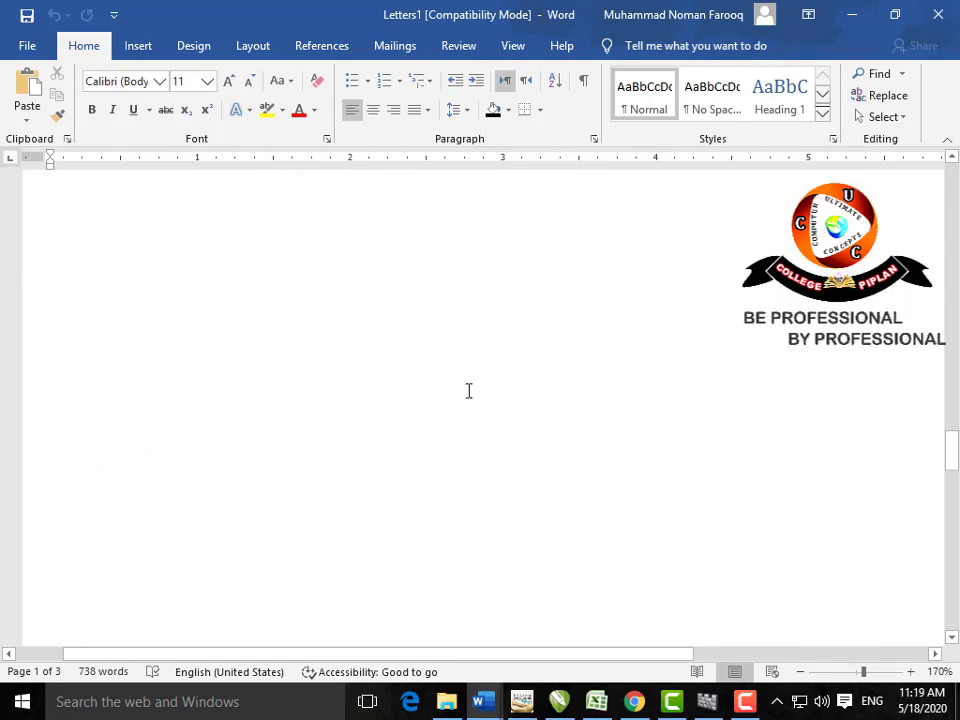
{"action": "scroll", "coordinate": [468, 390], "scroll_direction": "up", "scroll_amount": 4}
{"action": "scroll", "coordinate": [468, 390], "scroll_direction": "down", "scroll_amount": 3}
{"action": "scroll", "coordinate": [468, 390], "scroll_direction": "up", "scroll_amount": 8}
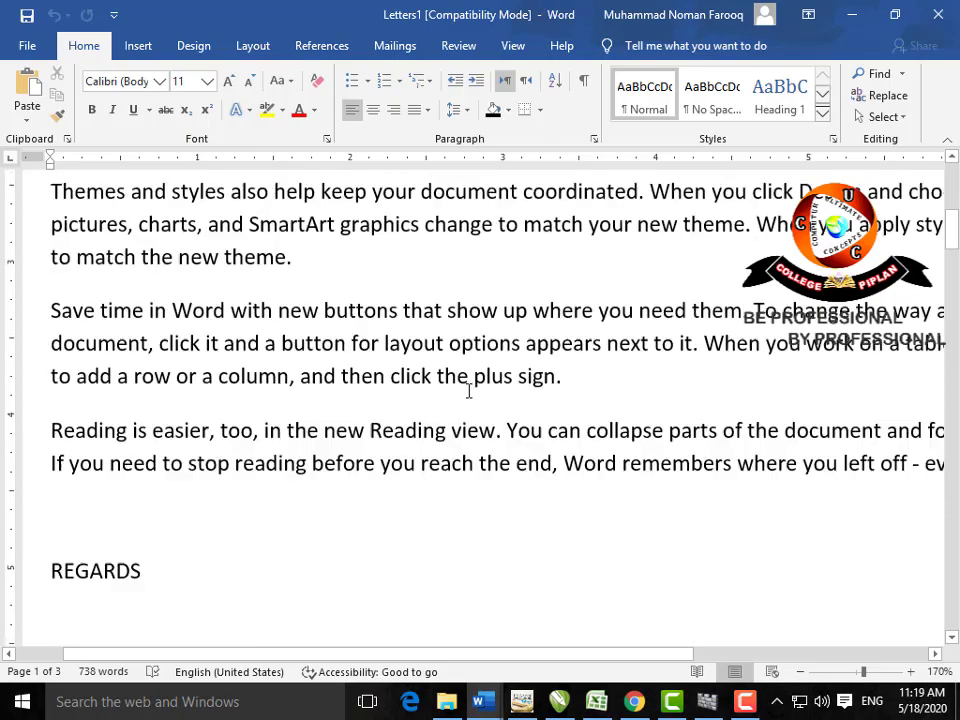
{"action": "scroll", "coordinate": [468, 390], "scroll_direction": "down", "scroll_amount": 10}
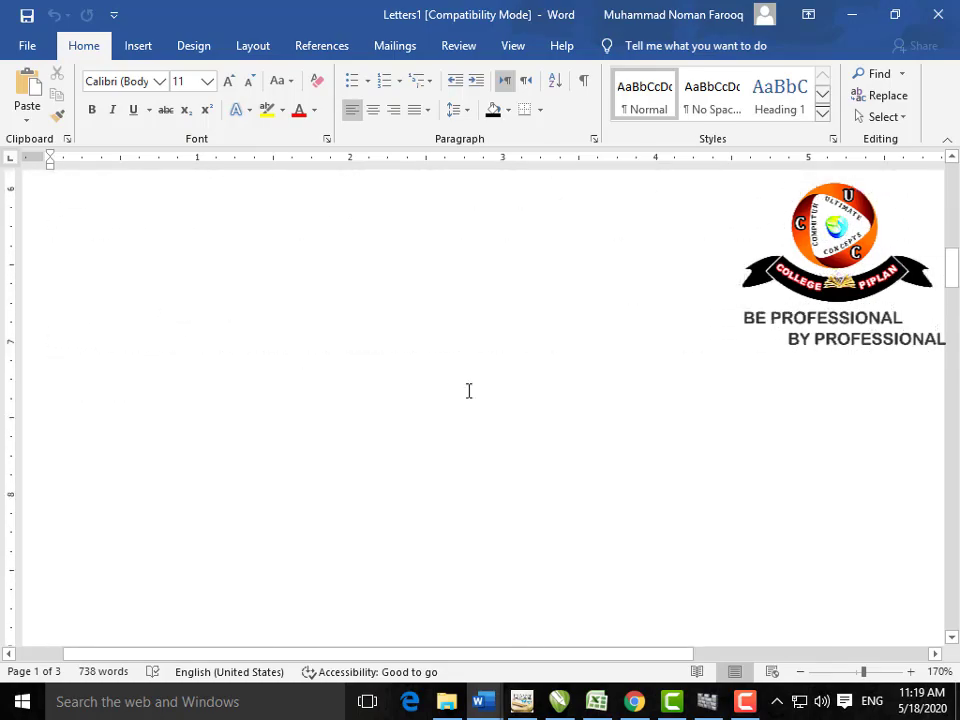
{"action": "scroll", "coordinate": [468, 390], "scroll_direction": "down", "scroll_amount": 10}
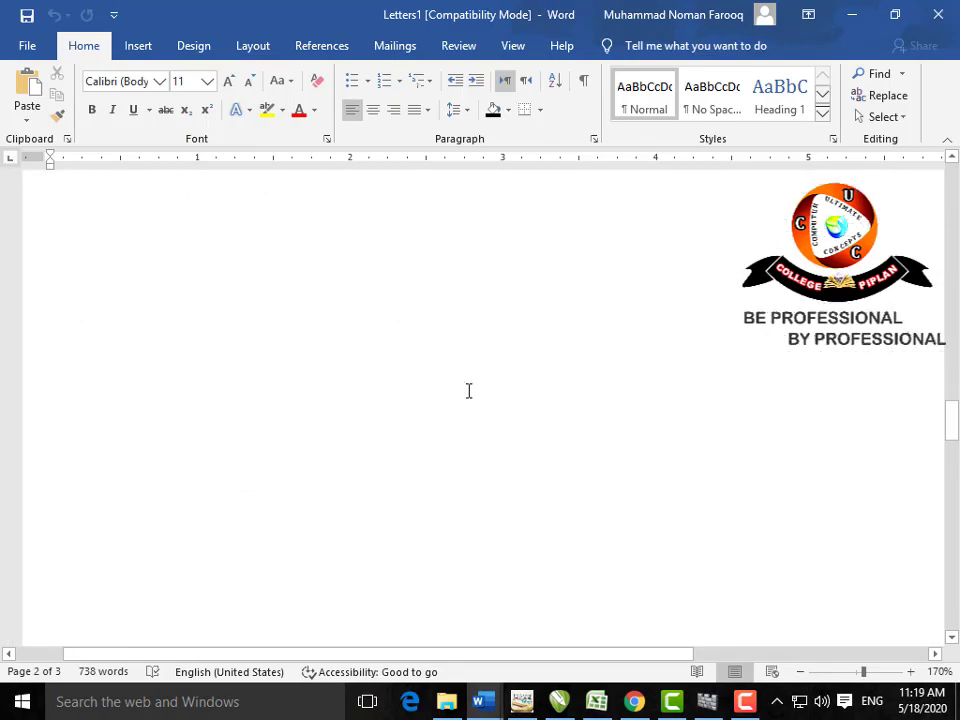
{"action": "left_click", "coordinate": [801, 671]}
{"action": "left_click", "coordinate": [801, 671]}
{"action": "left_click", "coordinate": [801, 671]}
{"action": "left_click", "coordinate": [801, 671]}
{"action": "left_click", "coordinate": [801, 671]}
{"action": "left_click", "coordinate": [801, 671]}
{"action": "left_click", "coordinate": [802, 672]}
{"action": "left_click", "coordinate": [802, 672]}
{"action": "scroll", "coordinate": [656, 523], "scroll_direction": "up", "scroll_amount": 10}
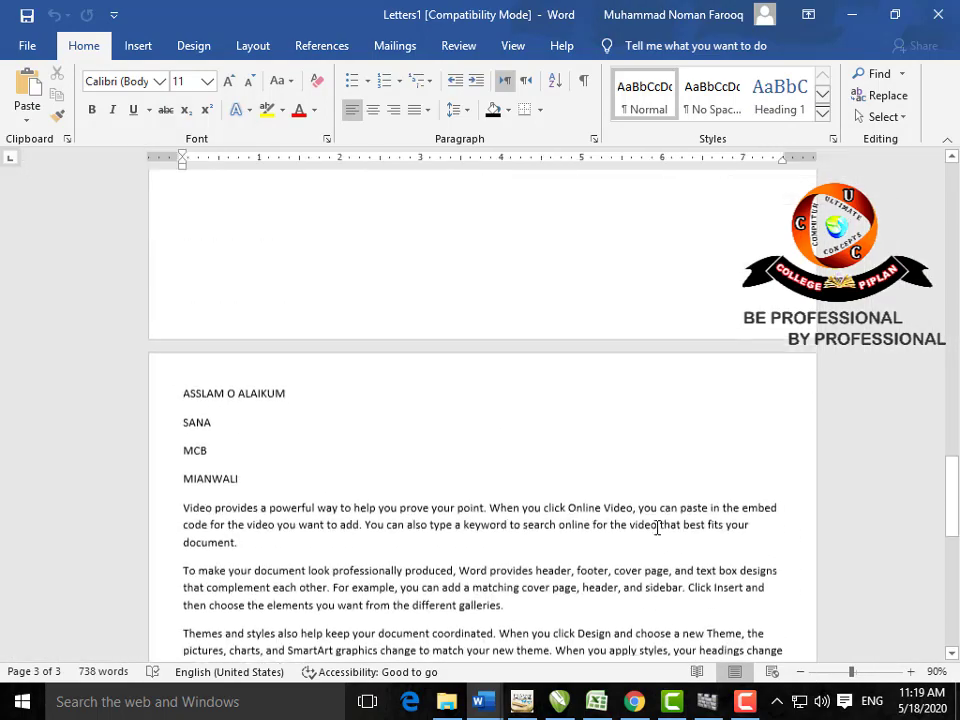
{"action": "left_click", "coordinate": [936, 15]}
Step: Discard Letters1 unsaved and cancel a merge to the printer
{"action": "left_click", "coordinate": [579, 480]}
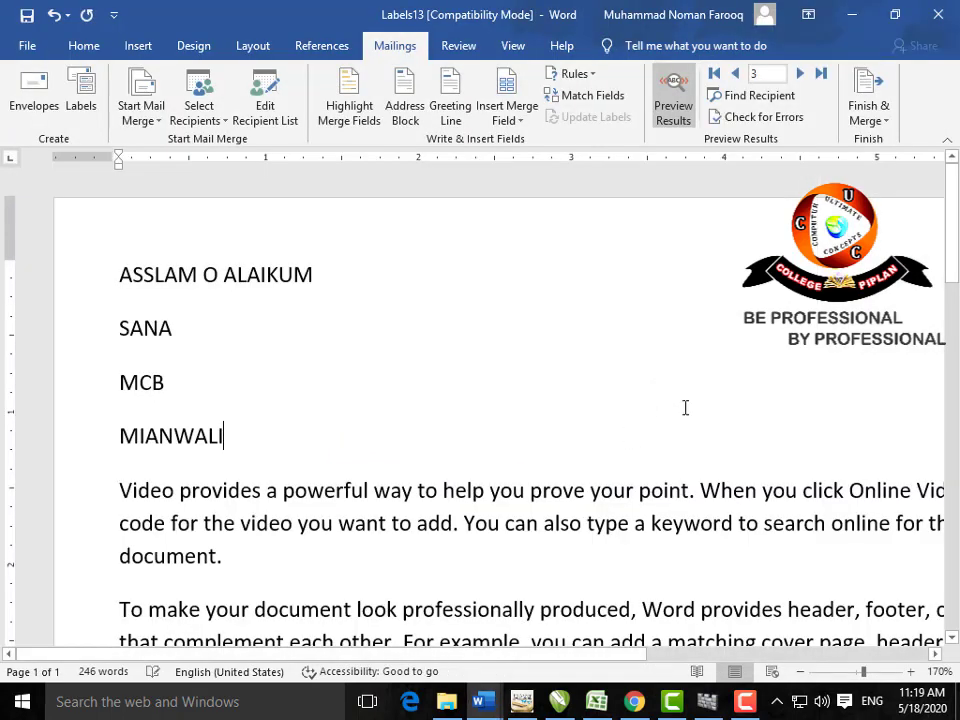
{"action": "left_click", "coordinate": [880, 118]}
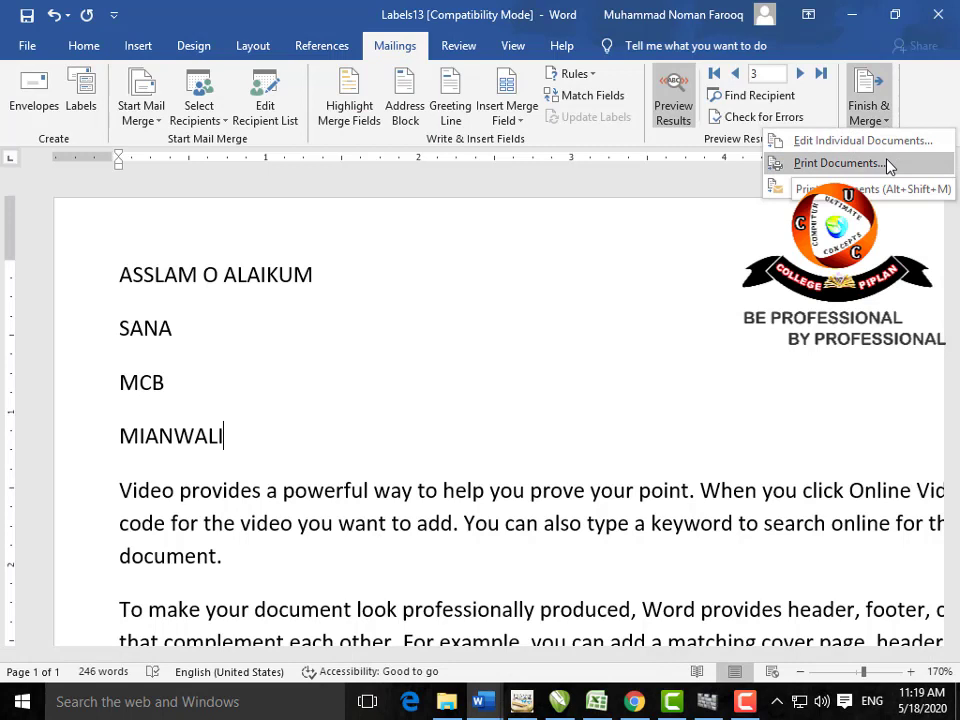
{"action": "left_click", "coordinate": [887, 164]}
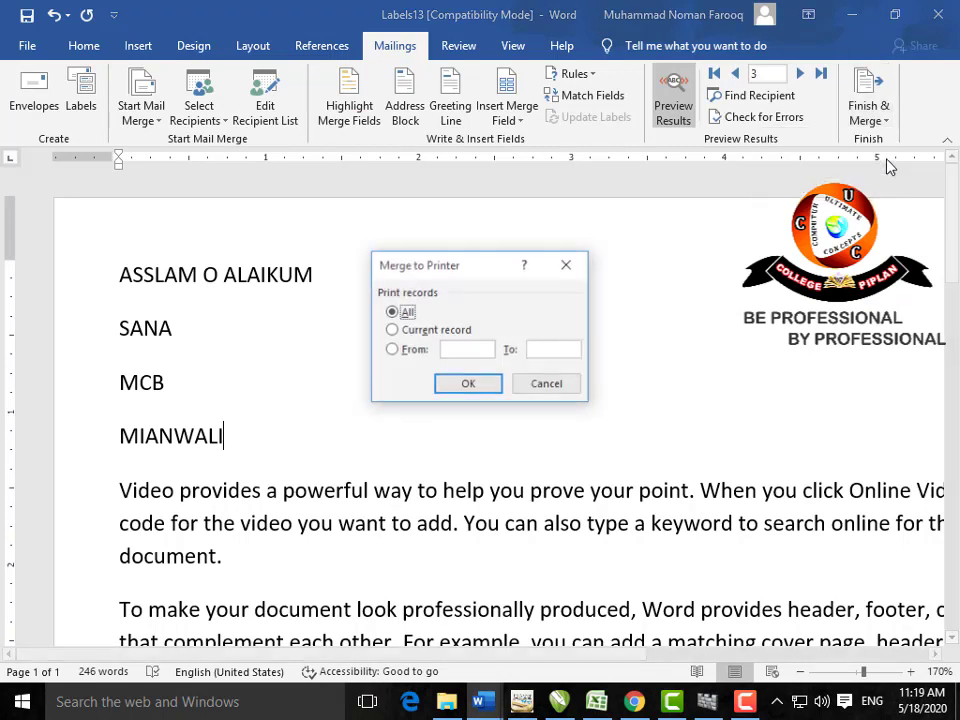
{"action": "left_click", "coordinate": [562, 268]}
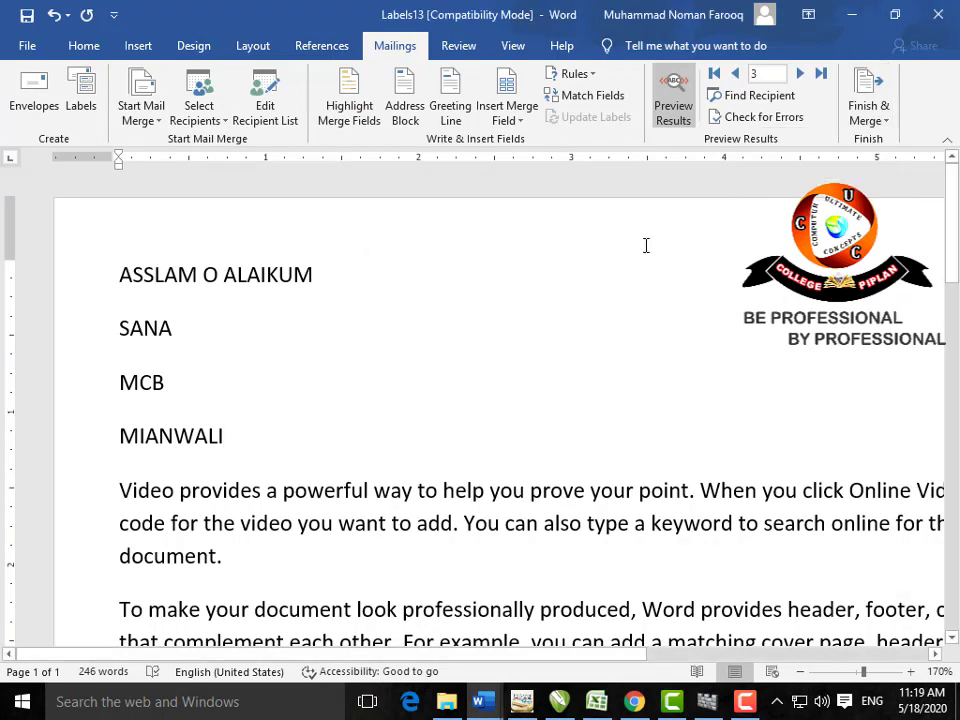
Step: Try an e-mail merge using Email_Address as the recipient field, then cancel it
{"action": "left_click", "coordinate": [886, 122]}
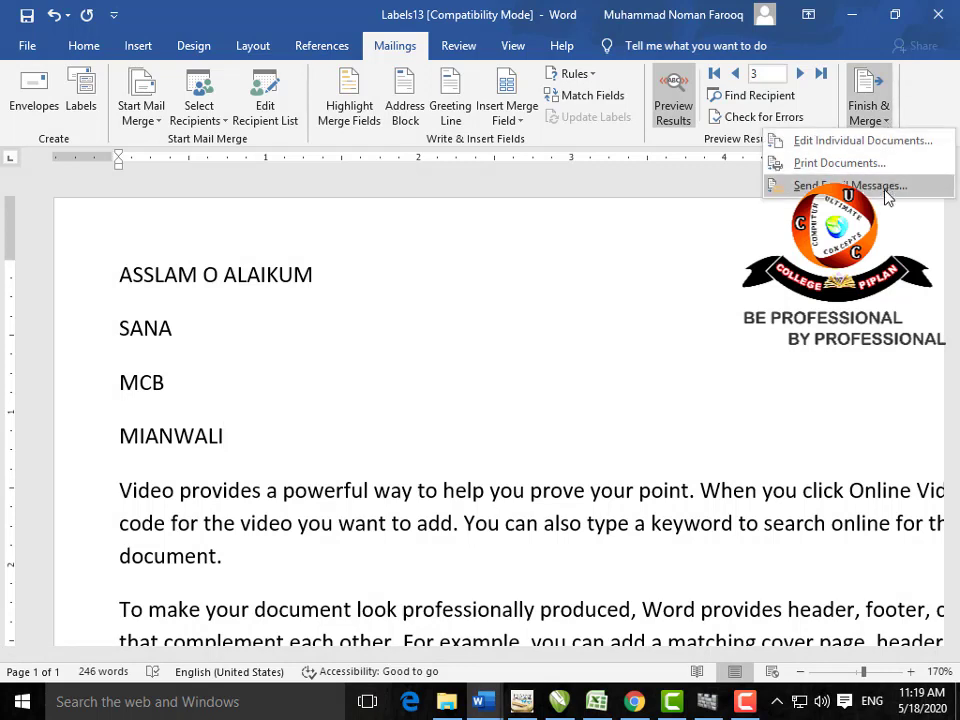
{"action": "left_click", "coordinate": [850, 186]}
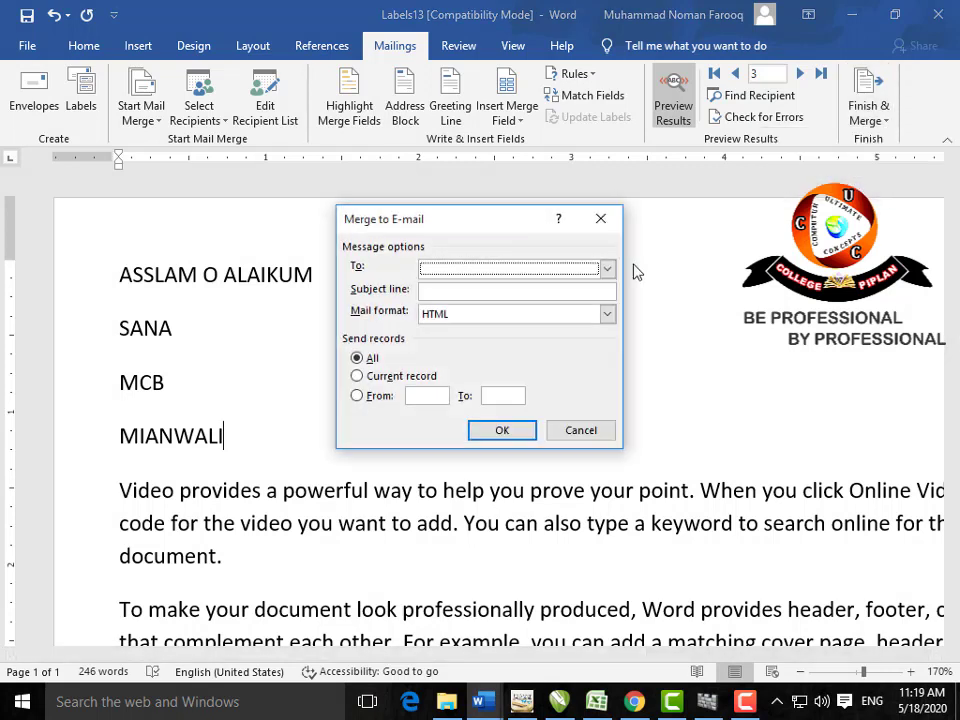
{"action": "left_click", "coordinate": [606, 270]}
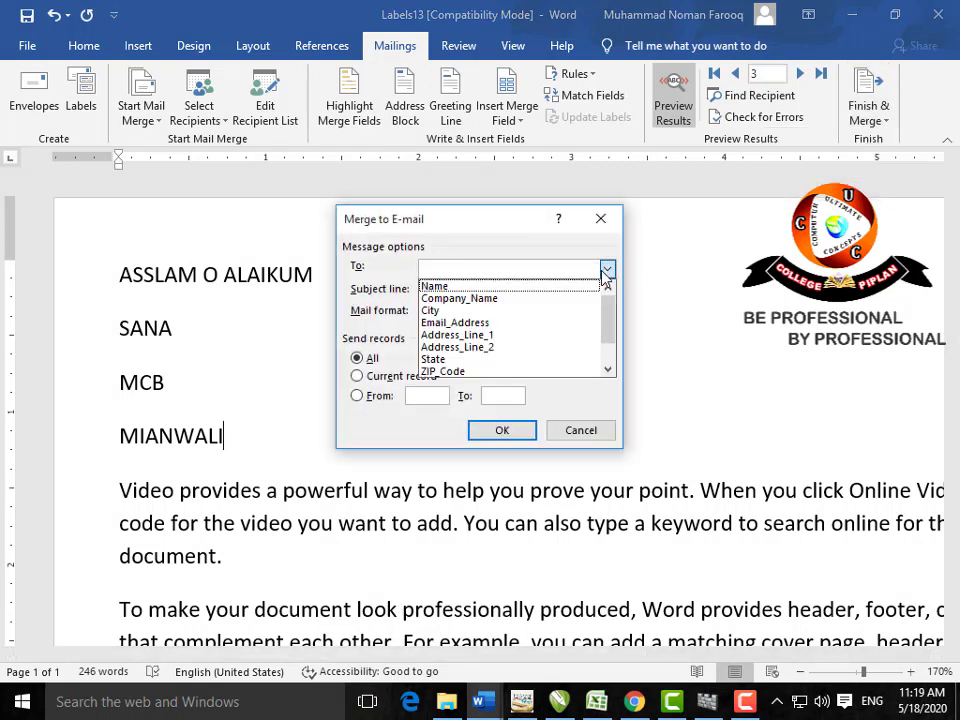
{"action": "left_click", "coordinate": [574, 323]}
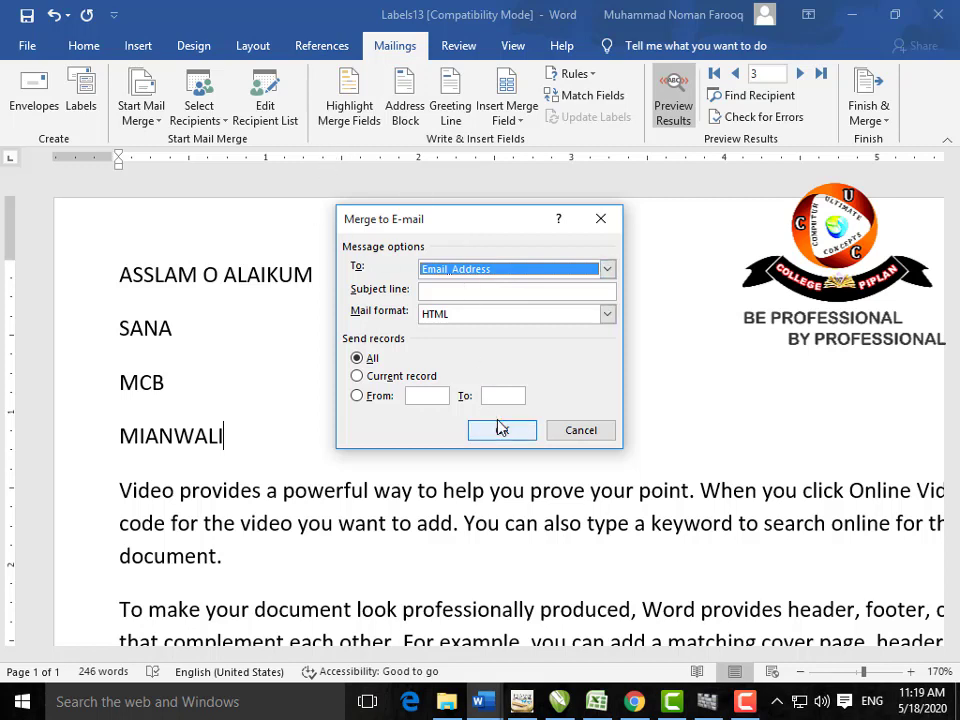
{"action": "left_click", "coordinate": [578, 431]}
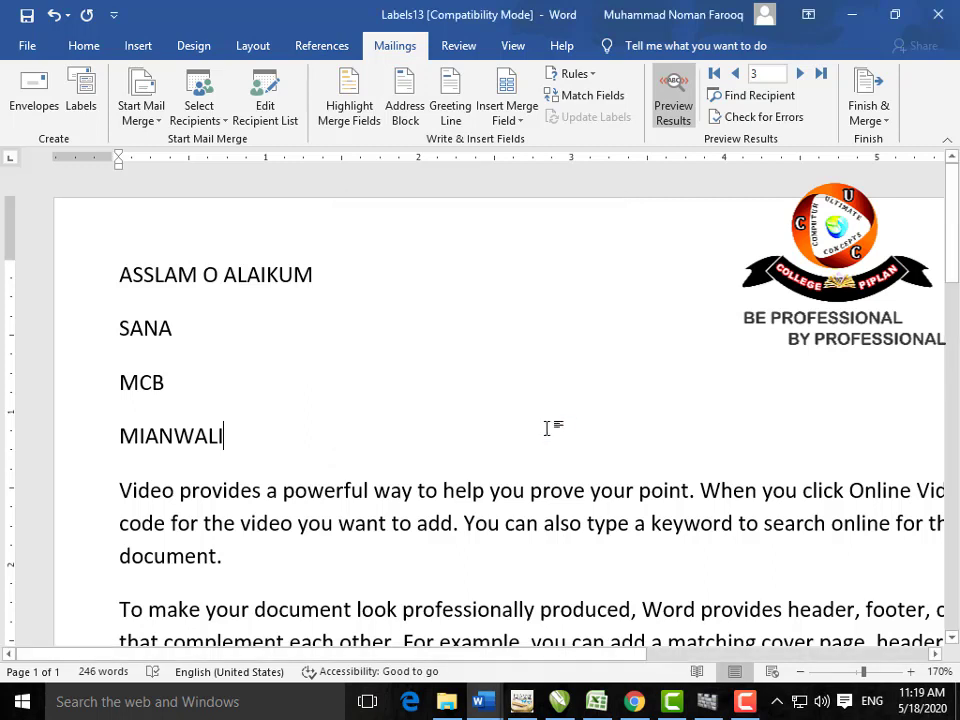
Step: Inspect the U3C.mdb recipient entries, close both dialogs, and show the Review tools
{"action": "left_click", "coordinate": [200, 118]}
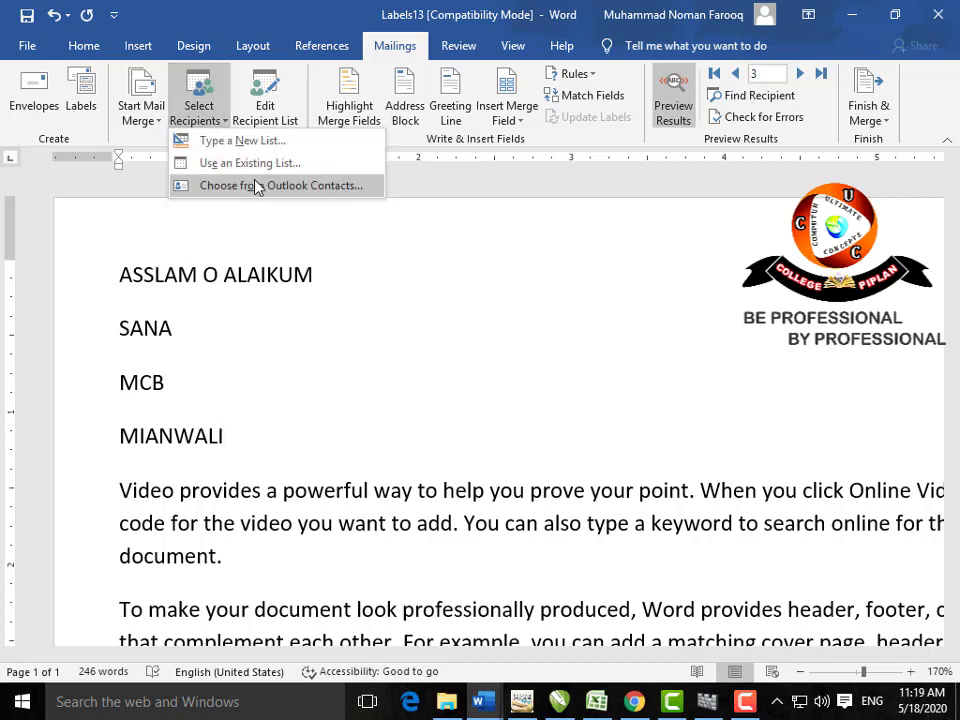
{"action": "left_click", "coordinate": [270, 116]}
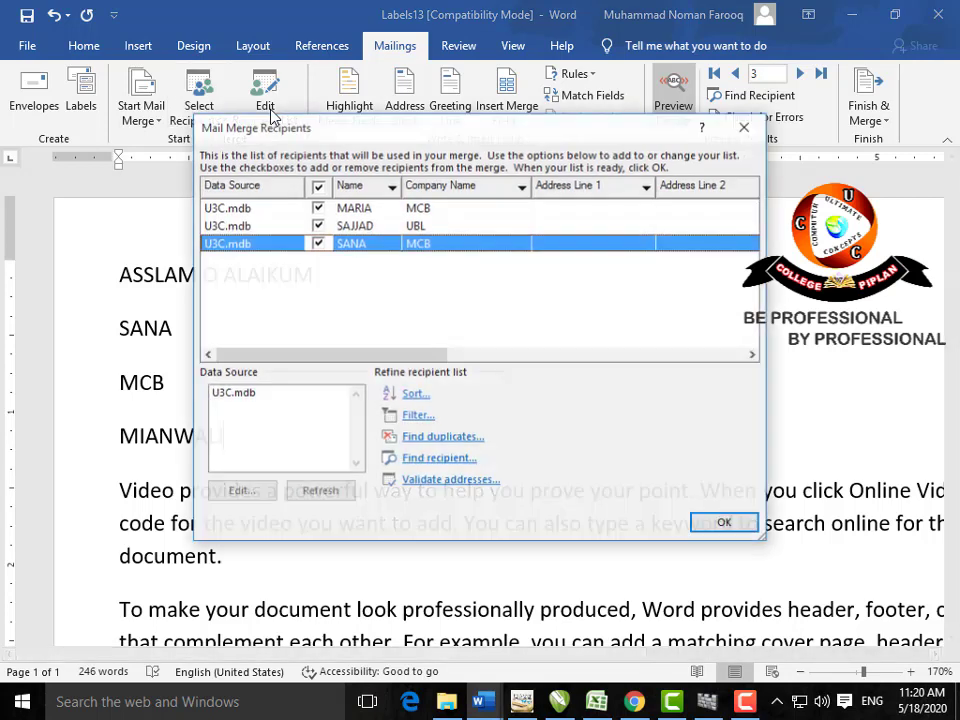
{"action": "left_click", "coordinate": [236, 398]}
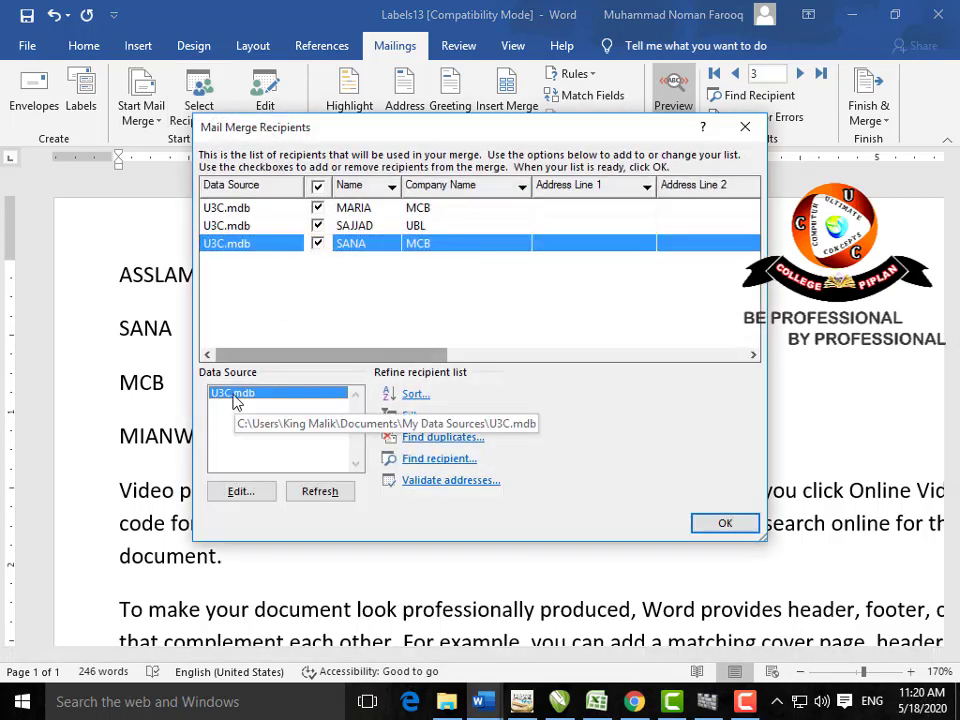
{"action": "left_click", "coordinate": [241, 492]}
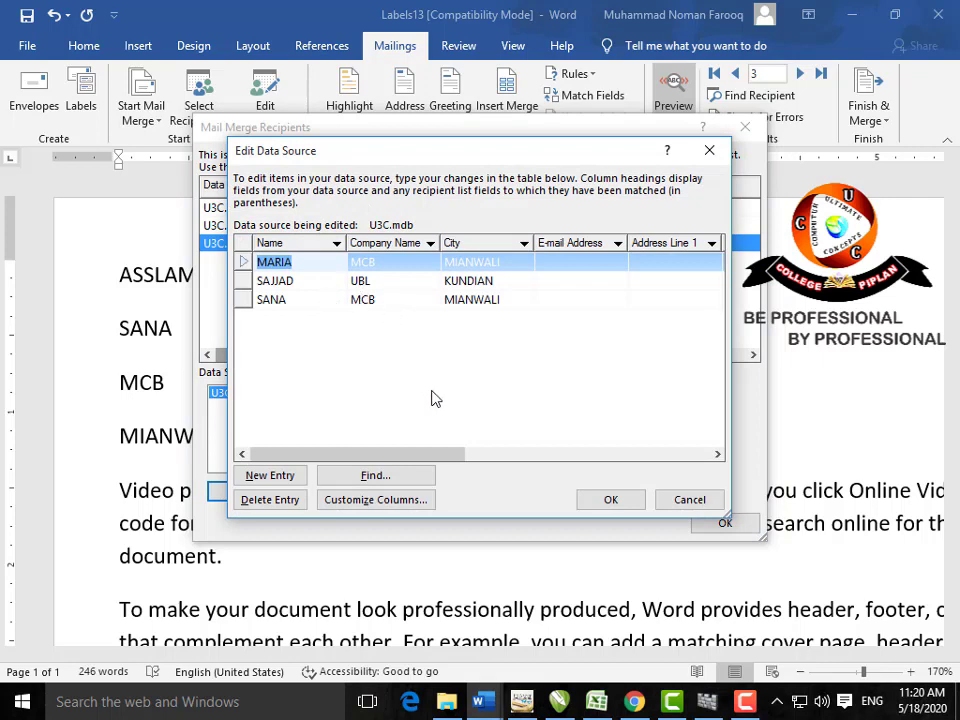
{"action": "left_click", "coordinate": [689, 499]}
{"action": "left_click", "coordinate": [757, 131]}
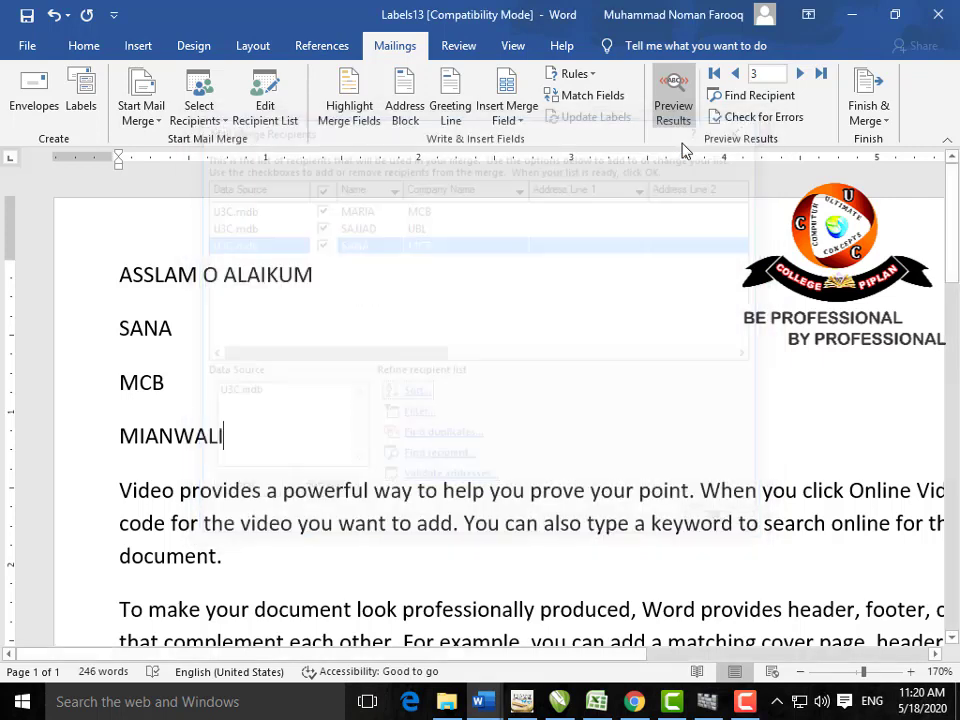
{"action": "left_click", "coordinate": [456, 52]}
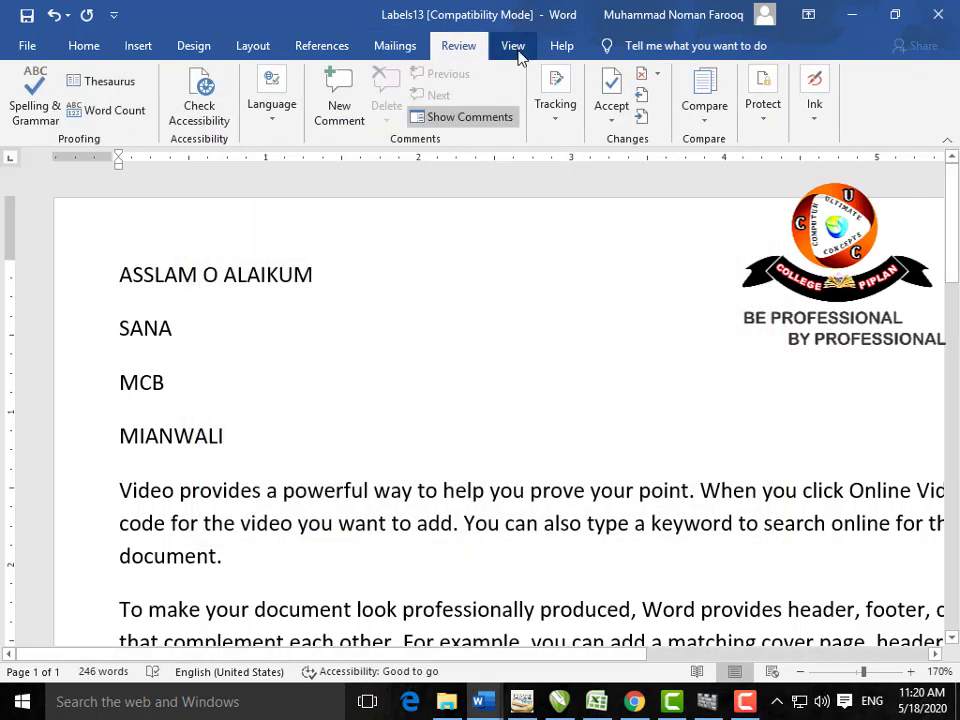
{"action": "left_click", "coordinate": [510, 50]}
{"action": "left_click", "coordinate": [472, 50]}
{"action": "left_click", "coordinate": [510, 50]}
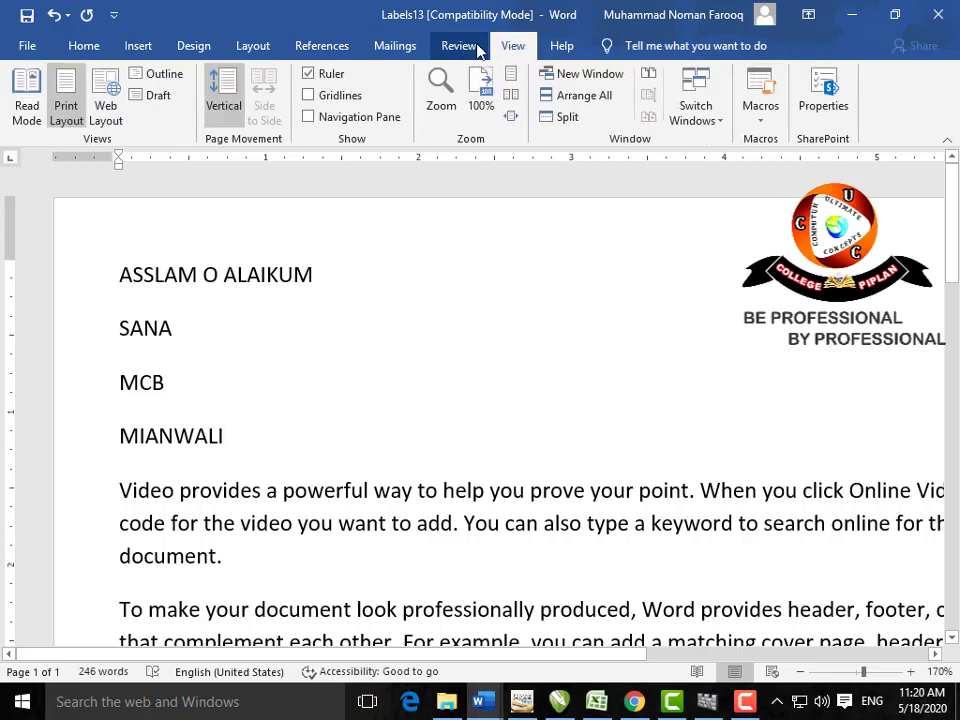
{"action": "left_click", "coordinate": [458, 50]}
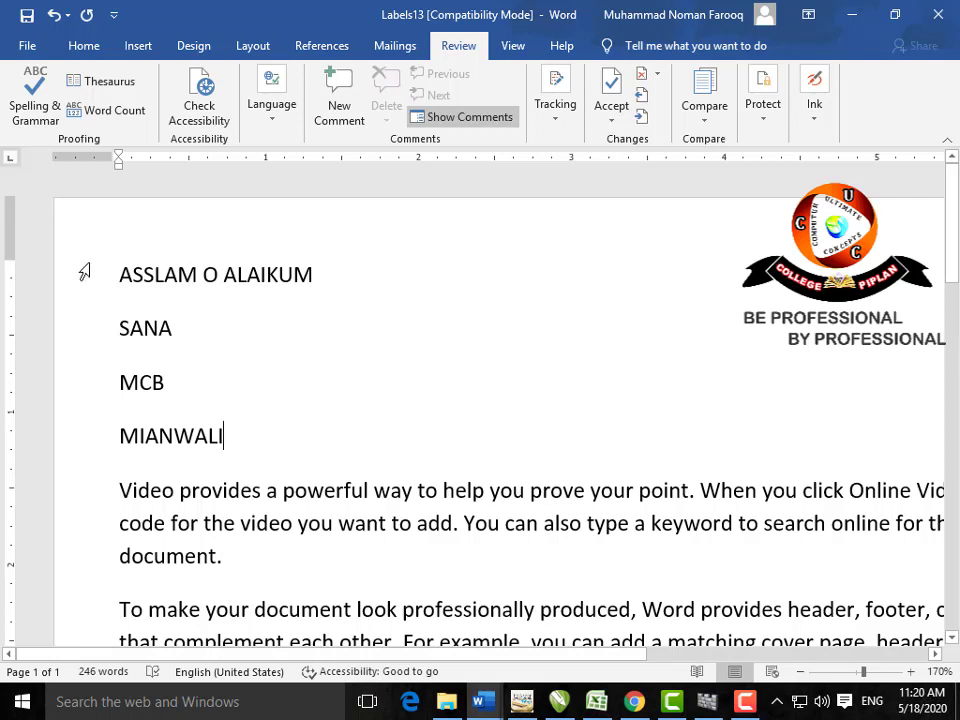
{"action": "left_click", "coordinate": [158, 332]}
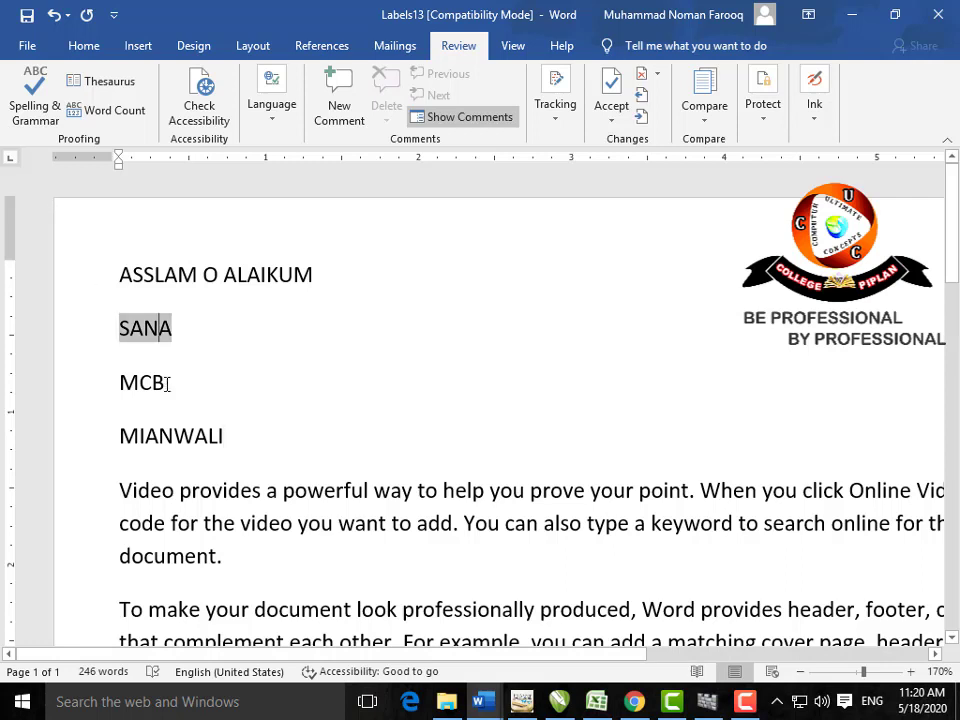
{"action": "left_click", "coordinate": [167, 383]}
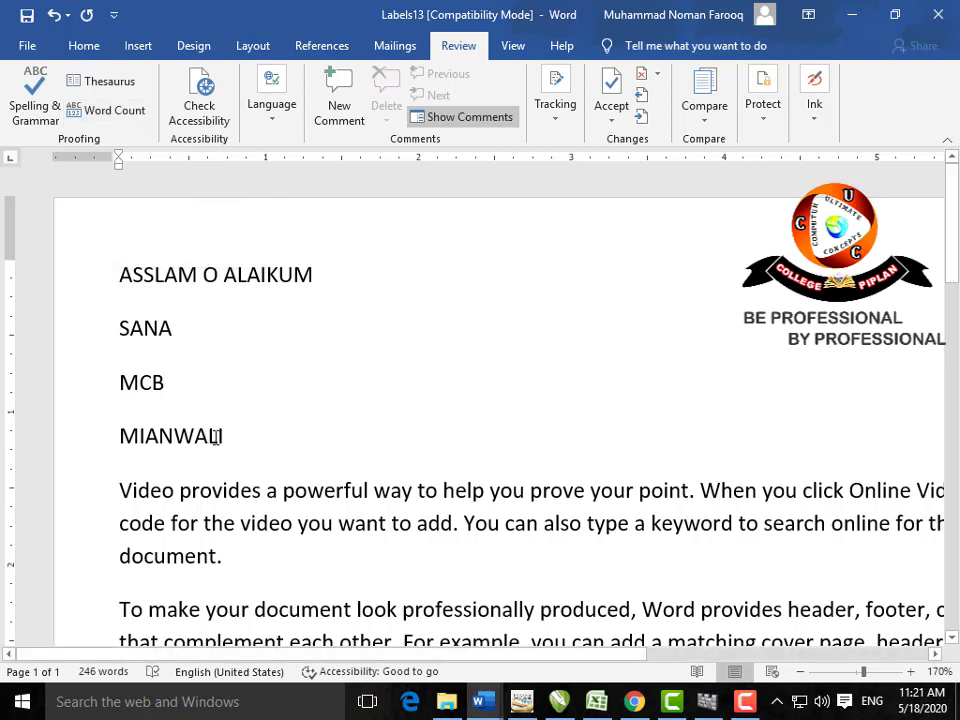
{"action": "left_click", "coordinate": [100, 671]}
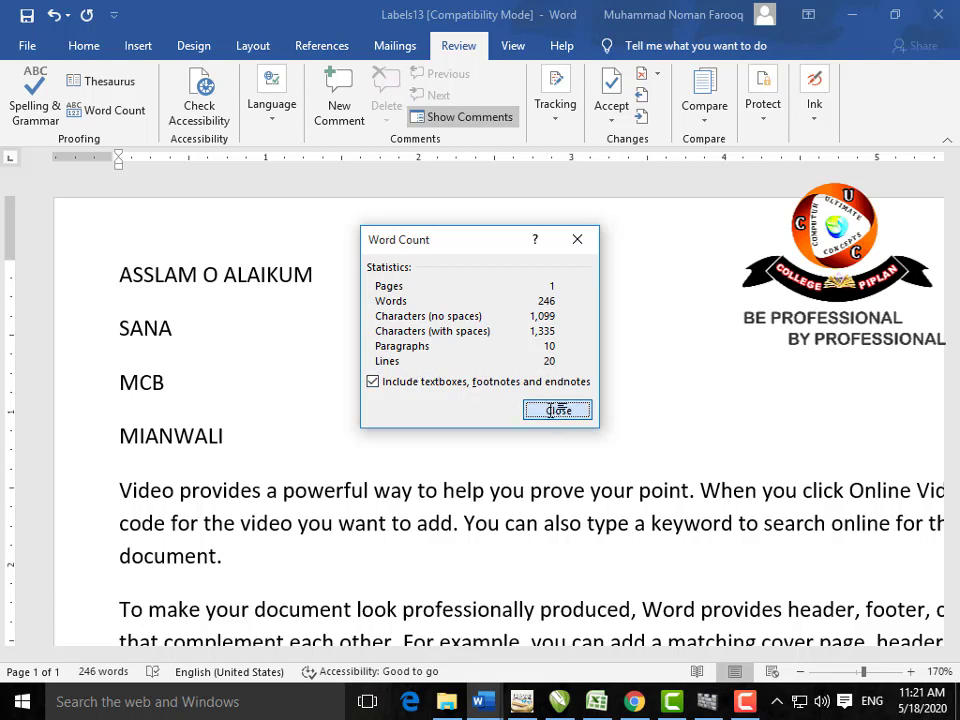
{"action": "left_click", "coordinate": [557, 409]}
{"action": "left_click", "coordinate": [107, 110]}
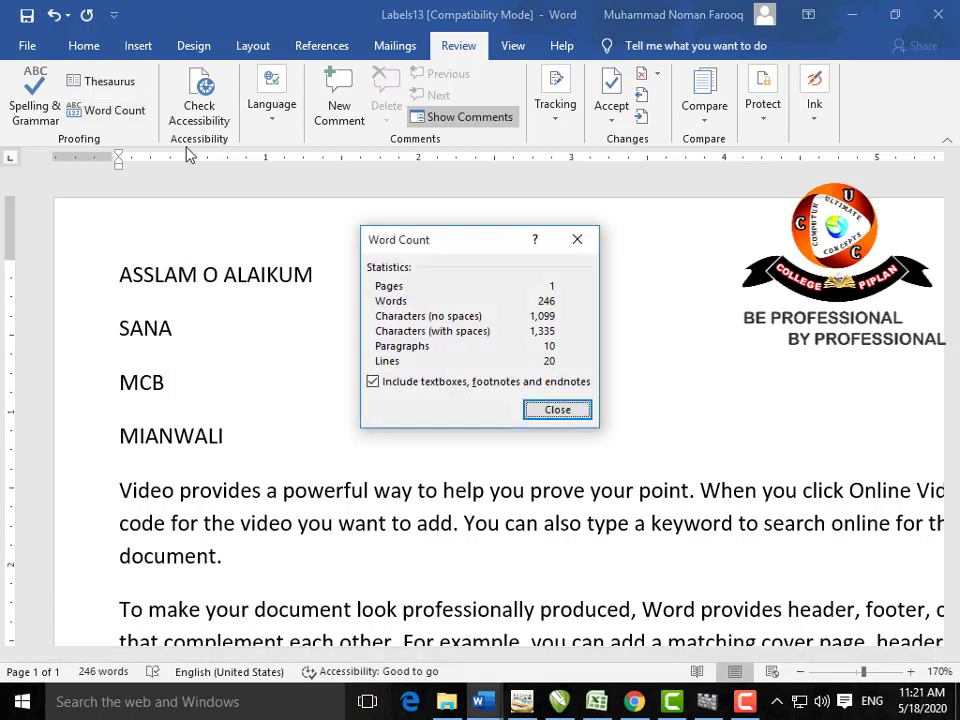
{"action": "left_click", "coordinate": [577, 240]}
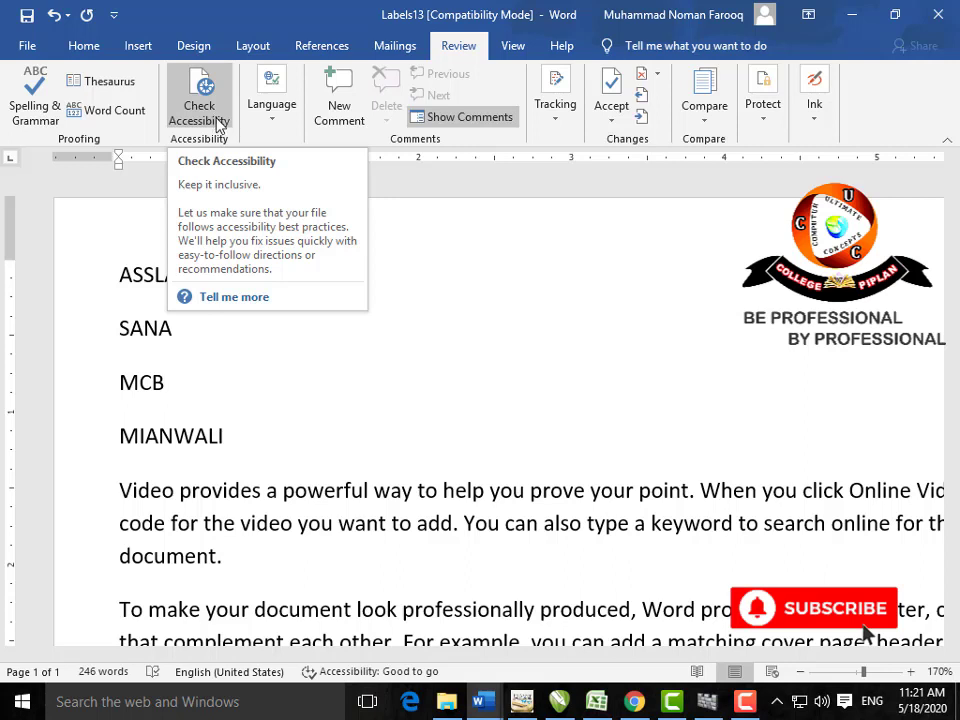
{"action": "left_click", "coordinate": [271, 122]}
{"action": "left_click", "coordinate": [272, 212]}
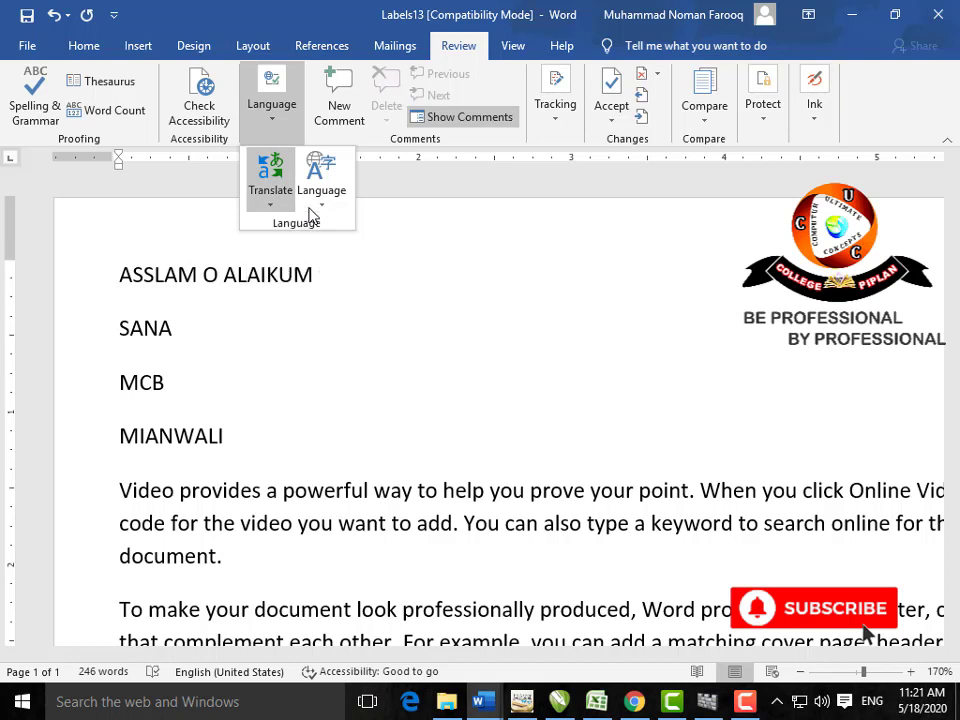
{"action": "left_click", "coordinate": [311, 211]}
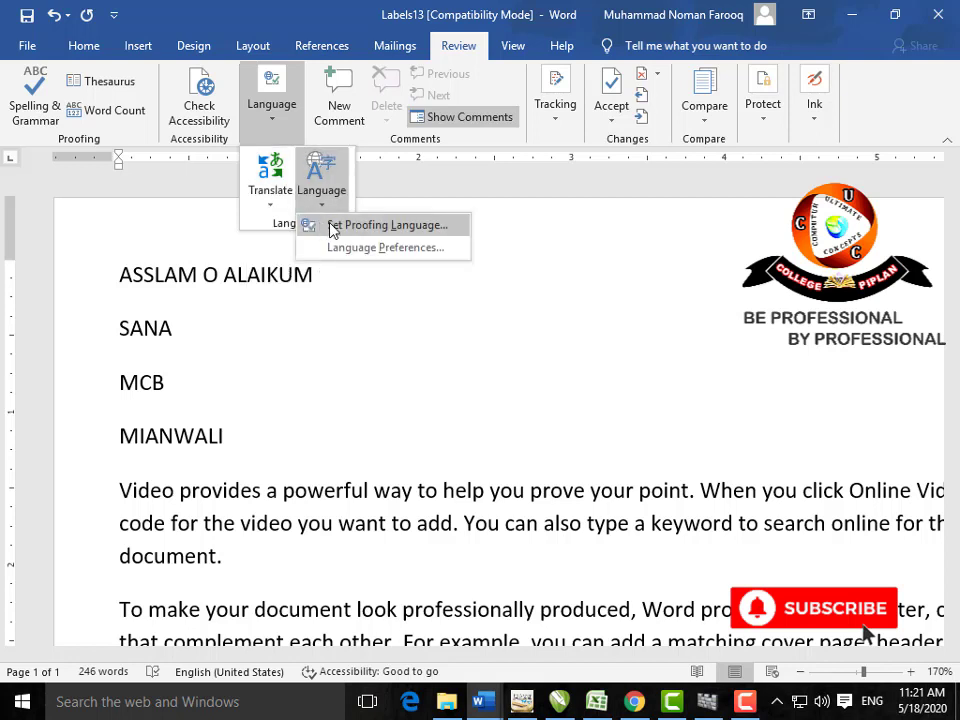
{"action": "left_click", "coordinate": [333, 284]}
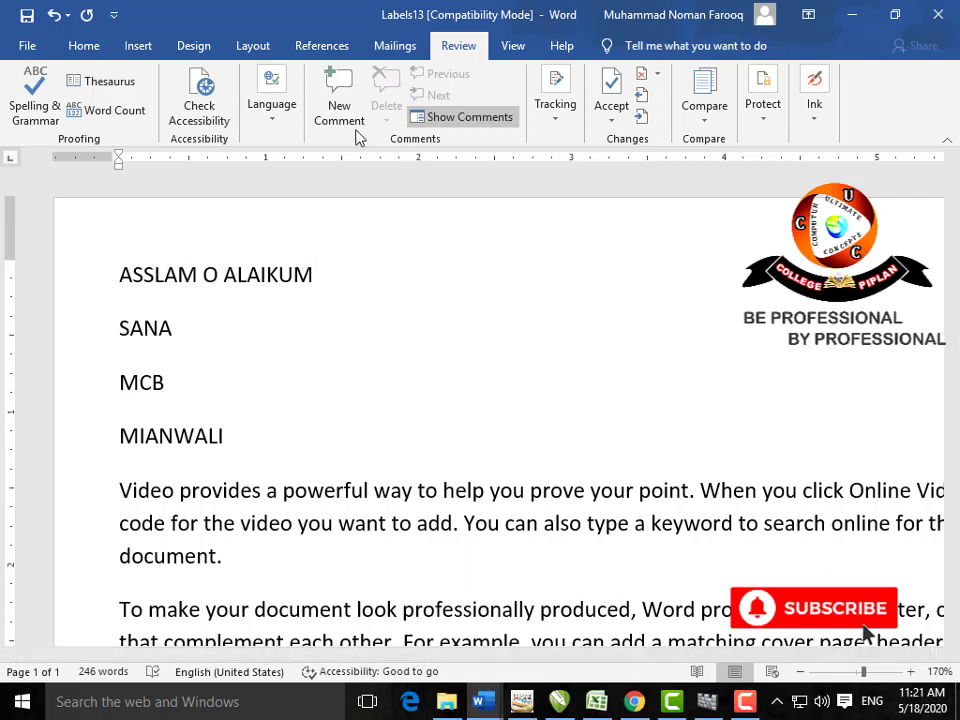
{"action": "scroll", "coordinate": [238, 365], "scroll_direction": "down", "scroll_amount": 3}
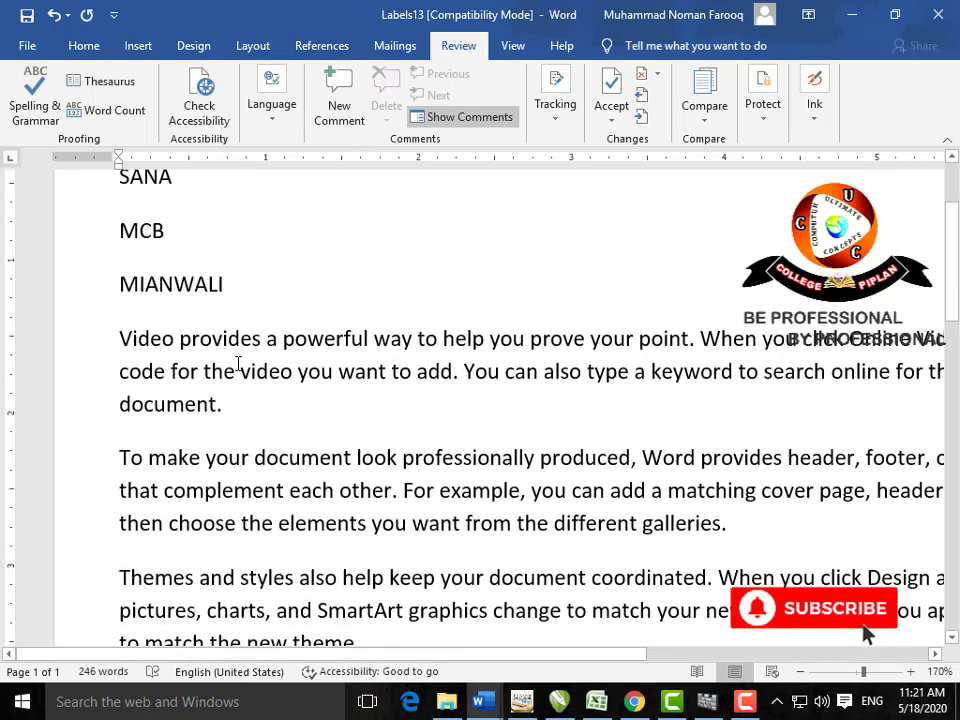
{"action": "left_click_drag", "start_coordinate": [262, 342], "coordinate": [184, 345]}
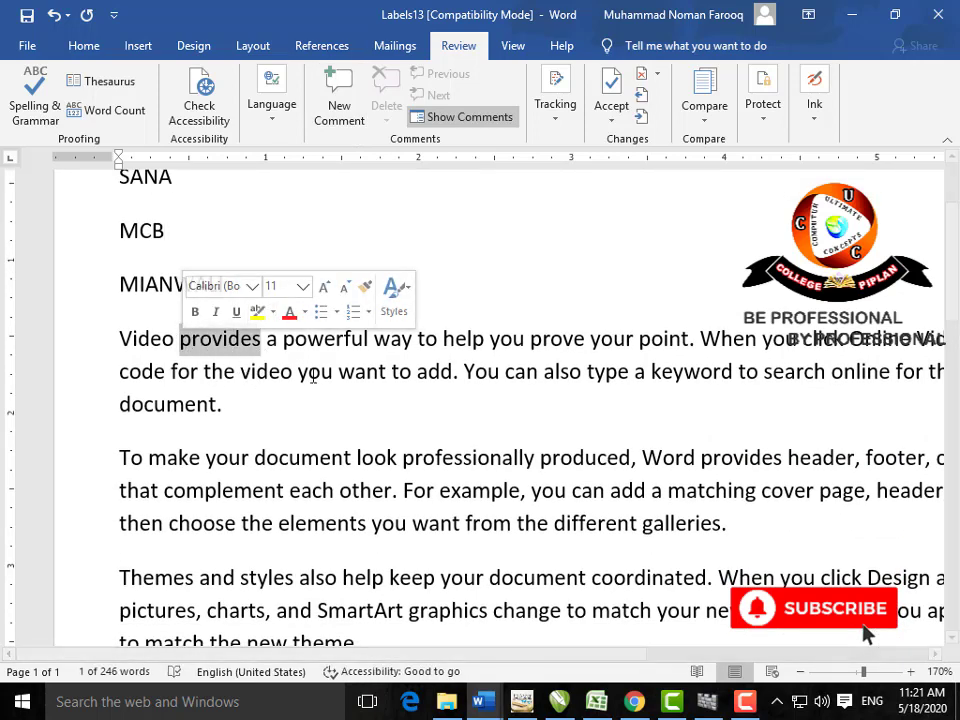
{"action": "left_click", "coordinate": [349, 120]}
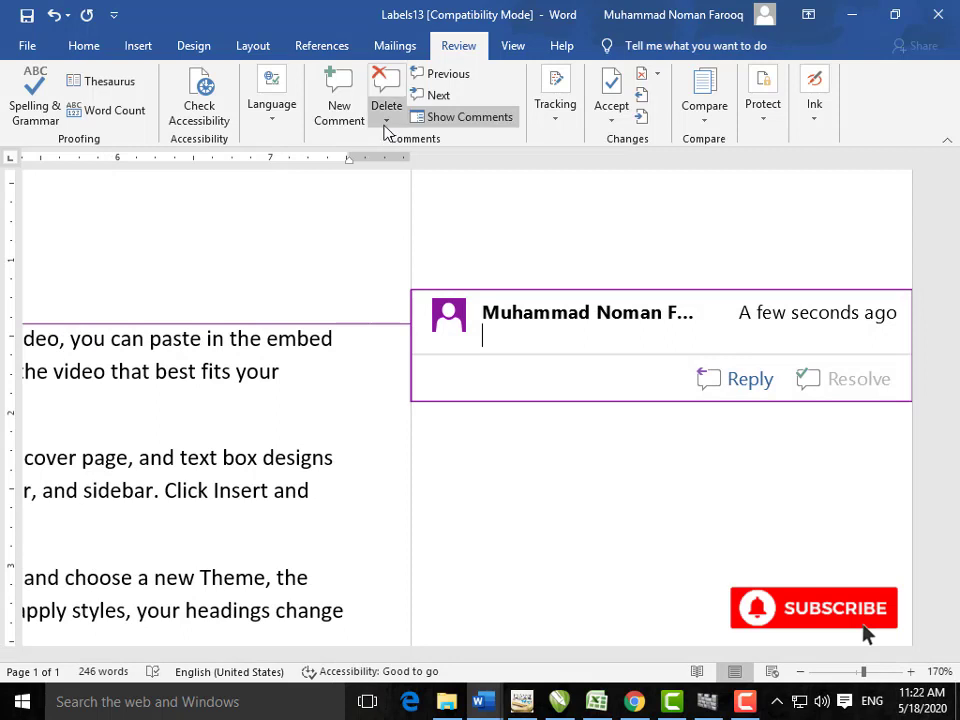
{"action": "left_click", "coordinate": [386, 124]}
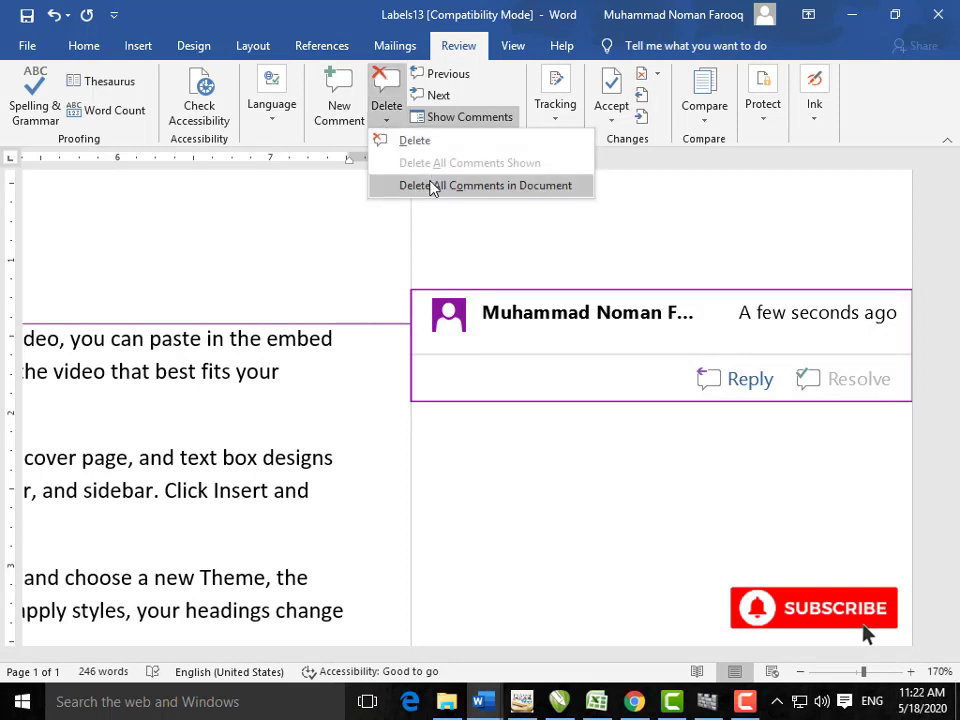
{"action": "left_click", "coordinate": [430, 187]}
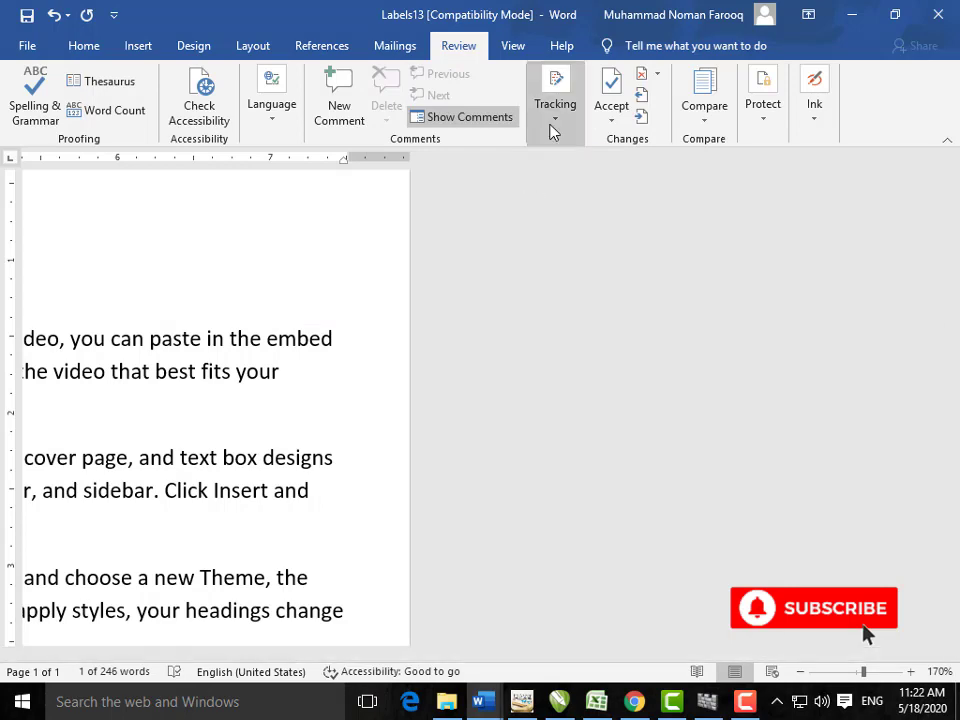
{"action": "left_click", "coordinate": [553, 122]}
{"action": "left_click", "coordinate": [366, 326]}
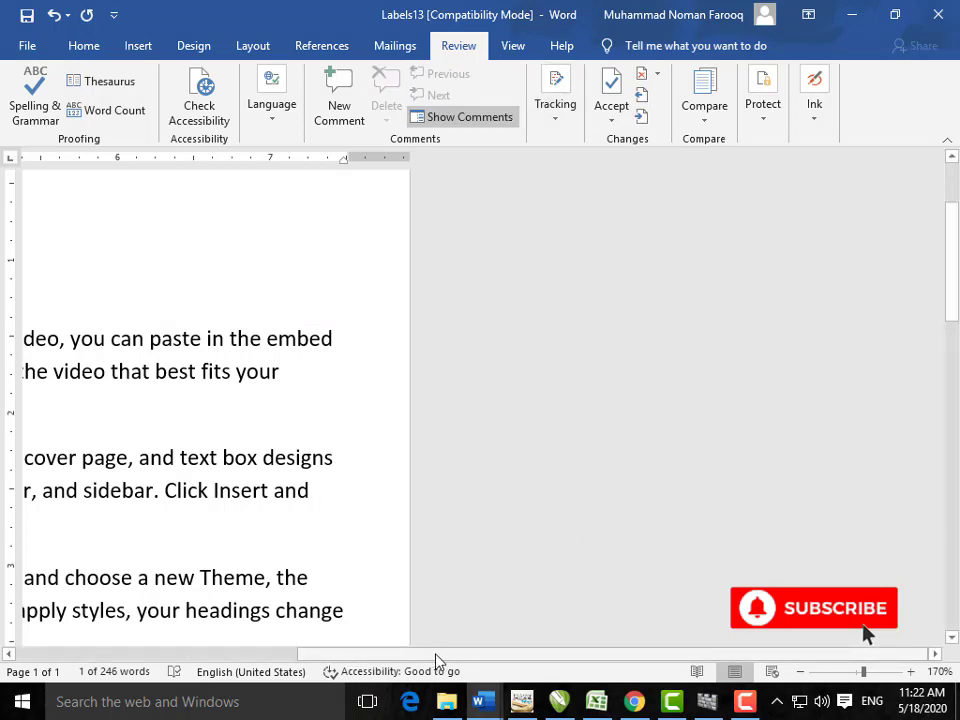
{"action": "left_click_drag", "start_coordinate": [436, 656], "coordinate": [200, 656]}
{"action": "scroll", "coordinate": [349, 664], "scroll_direction": "down", "scroll_amount": 2}
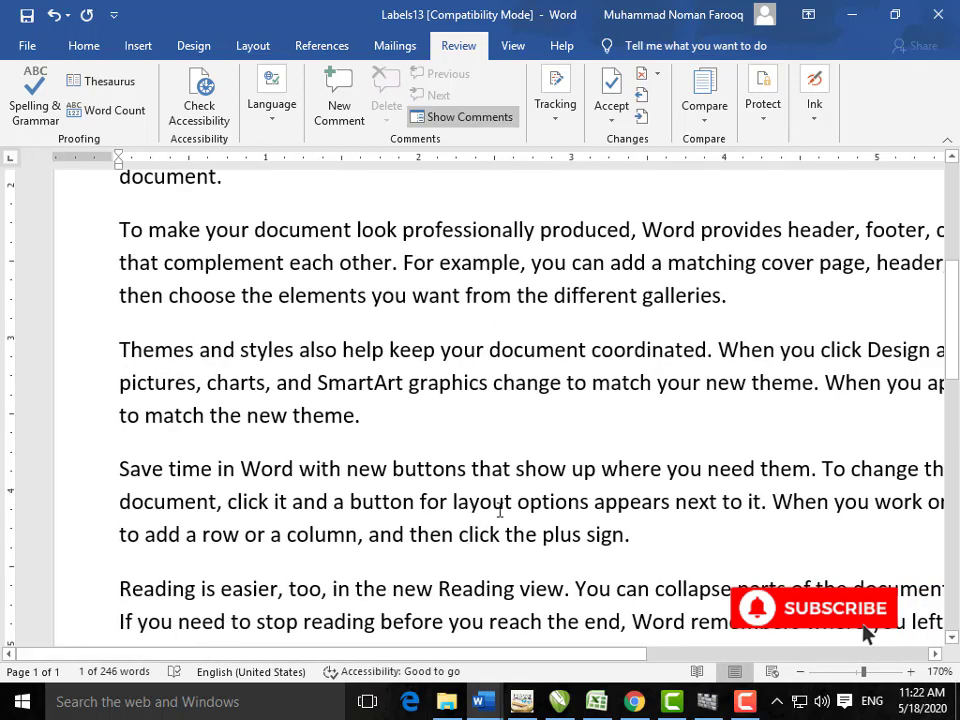
Step: Turn on Track Changes, delete 'plus' and 'and', and show the Reviewing Pane
{"action": "left_click", "coordinate": [560, 118]}
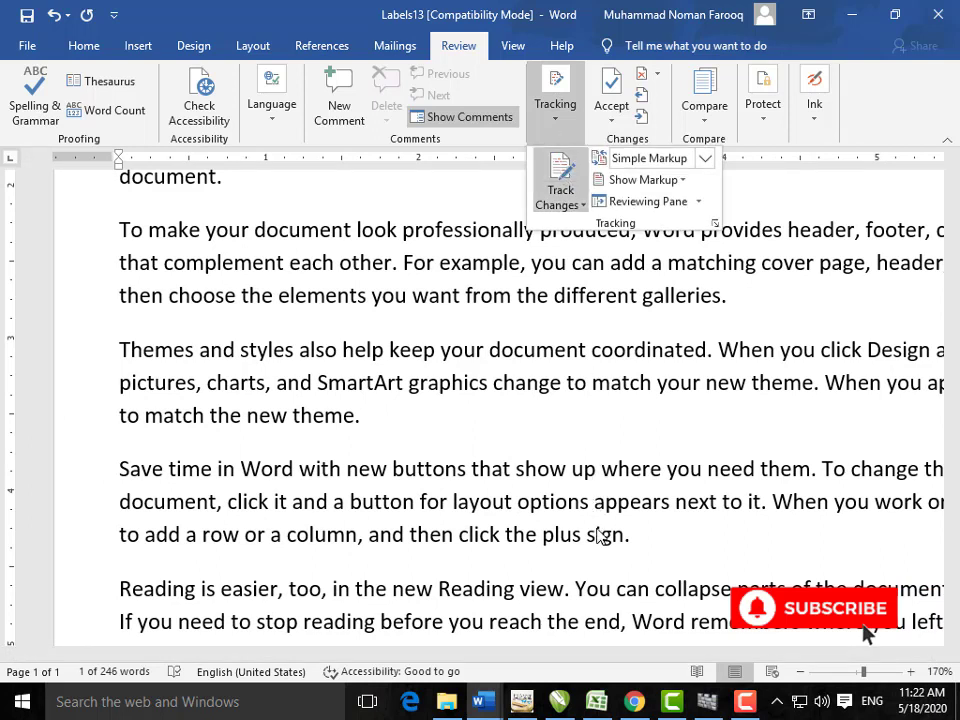
{"action": "left_click", "coordinate": [587, 536]}
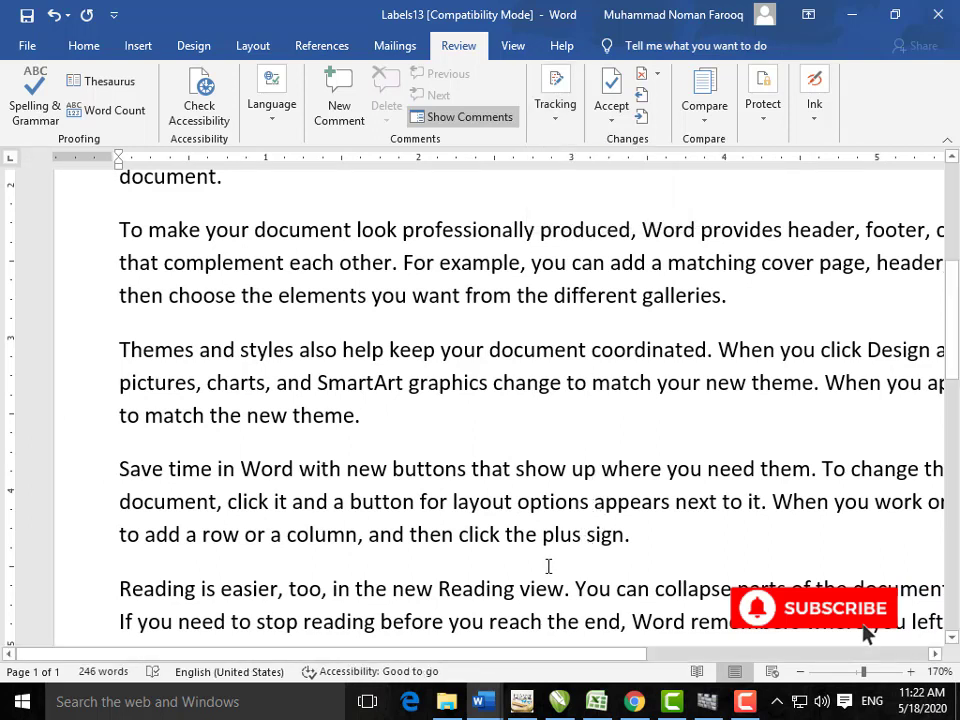
{"action": "key", "text": "BackSpace"}
{"action": "key", "text": "BackSpace"}
{"action": "key", "text": "BackSpace"}
{"action": "key", "text": "BackSpace"}
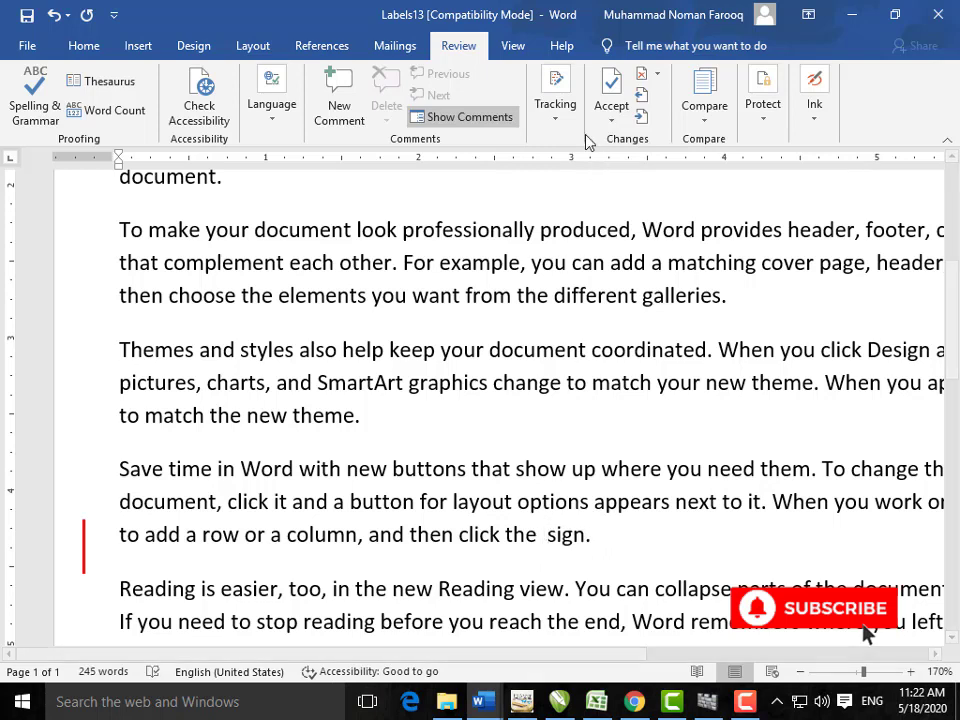
{"action": "left_click", "coordinate": [556, 108]}
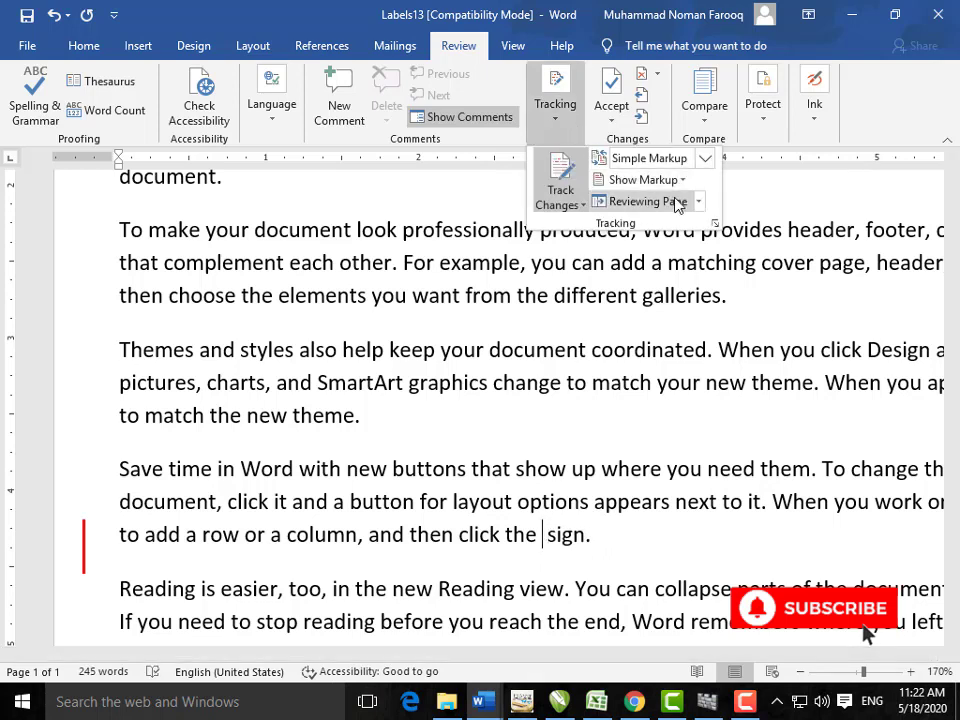
{"action": "left_click", "coordinate": [648, 201]}
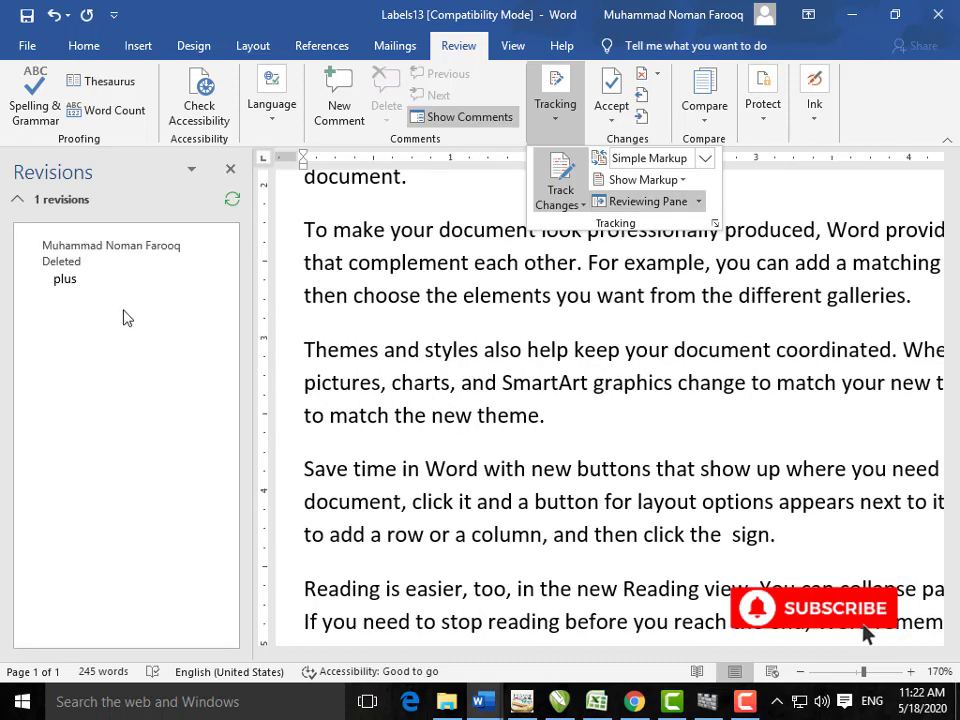
{"action": "left_click", "coordinate": [489, 398]}
{"action": "left_click", "coordinate": [491, 394]}
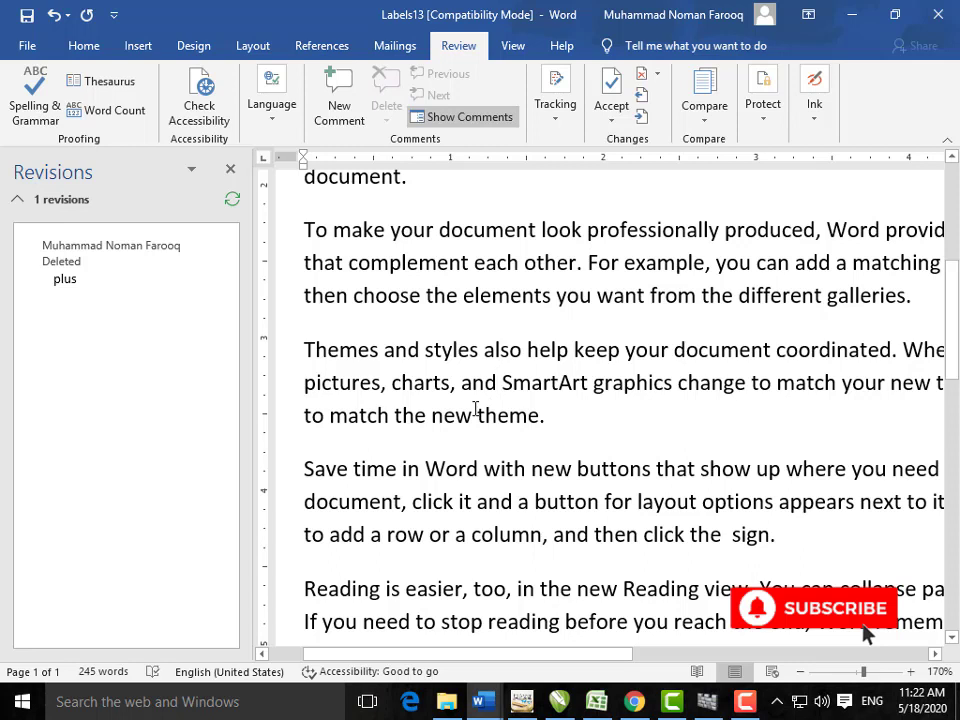
{"action": "key", "text": "BackSpace"}
{"action": "key", "text": "BackSpace"}
{"action": "key", "text": "BackSpace"}
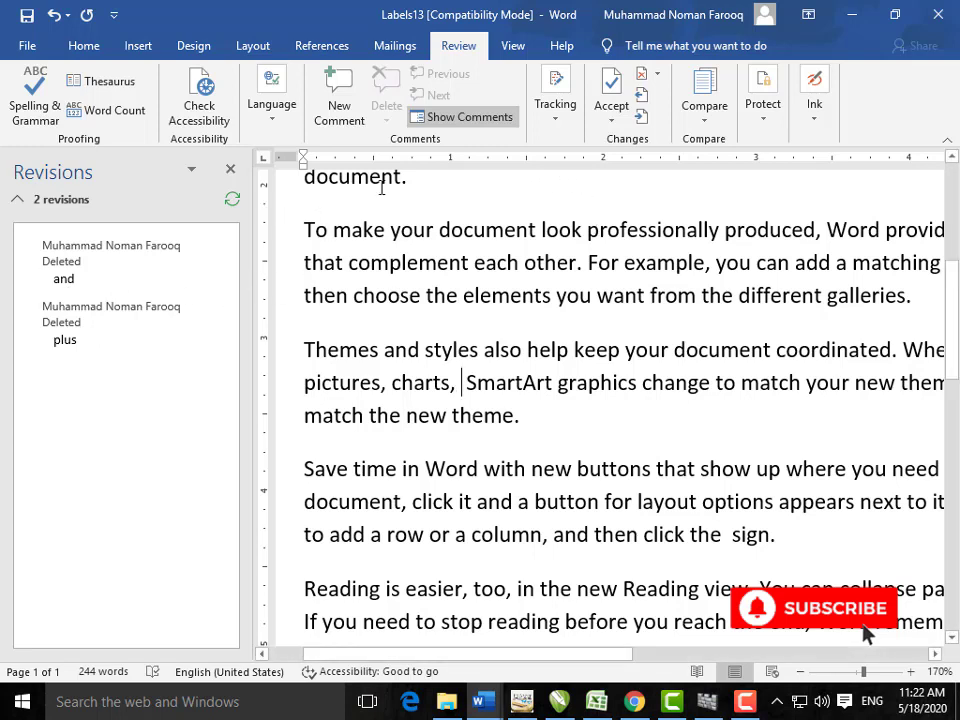
Step: Close the revisions pane, reject all tracked changes, and stop tracking
{"action": "left_click", "coordinate": [230, 174]}
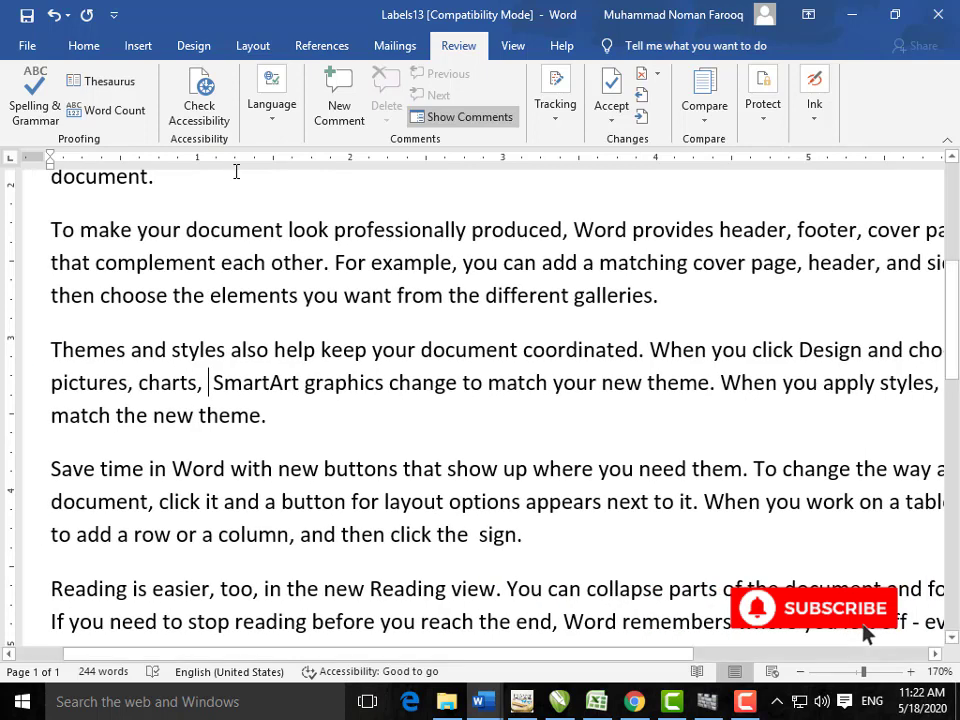
{"action": "left_click", "coordinate": [614, 124]}
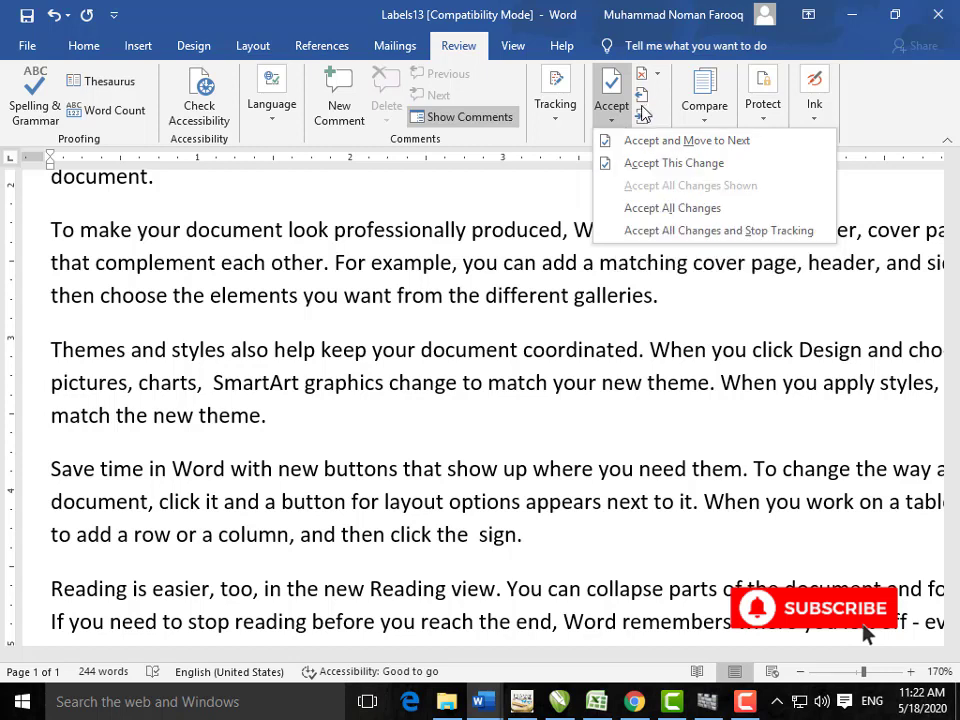
{"action": "left_click", "coordinate": [657, 78]}
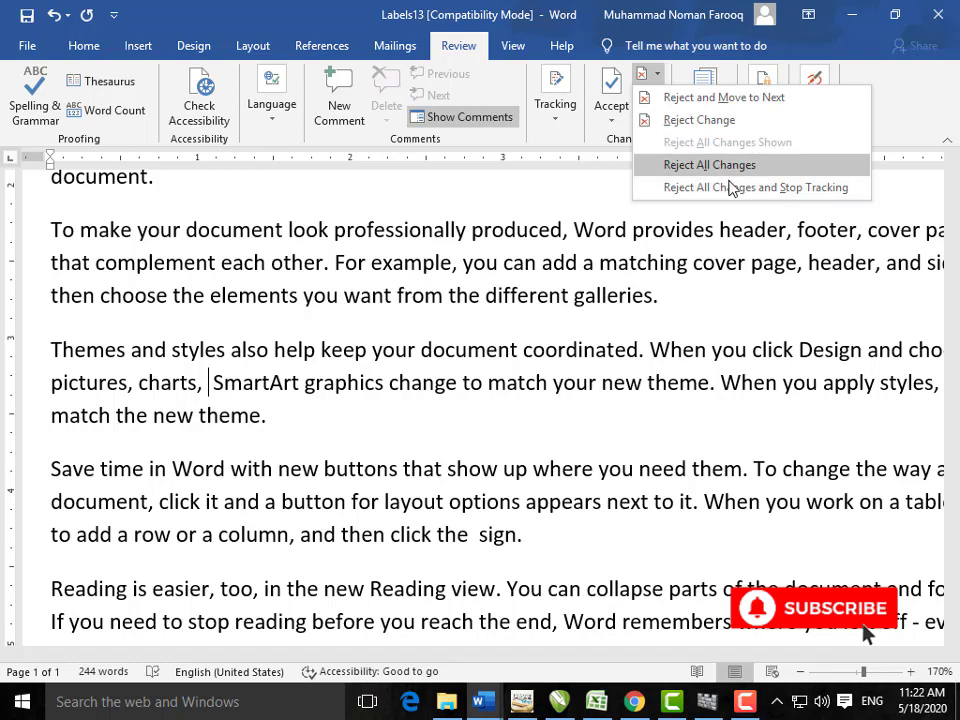
{"action": "left_click", "coordinate": [709, 165]}
{"action": "scroll", "coordinate": [501, 413], "scroll_direction": "down", "scroll_amount": 3}
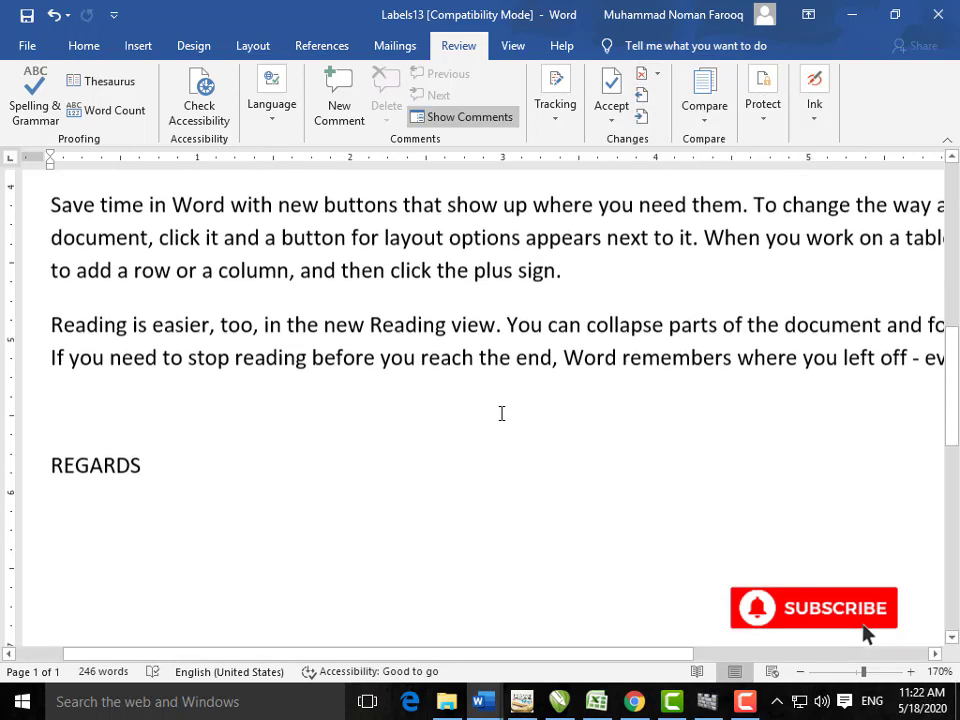
{"action": "scroll", "coordinate": [501, 413], "scroll_direction": "up", "scroll_amount": 3}
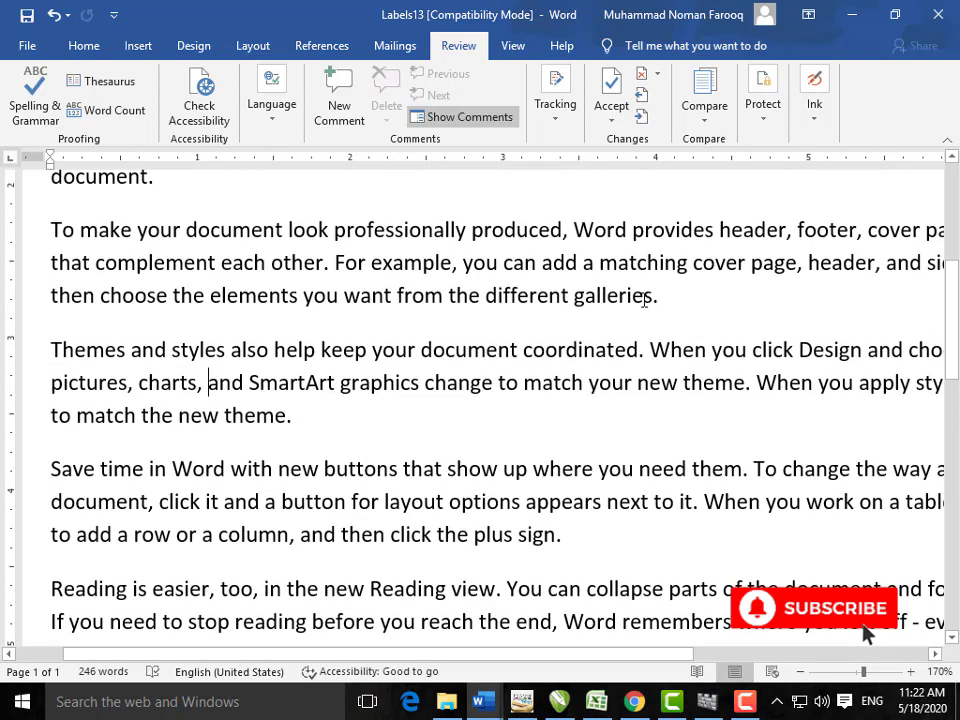
{"action": "left_click", "coordinate": [656, 74]}
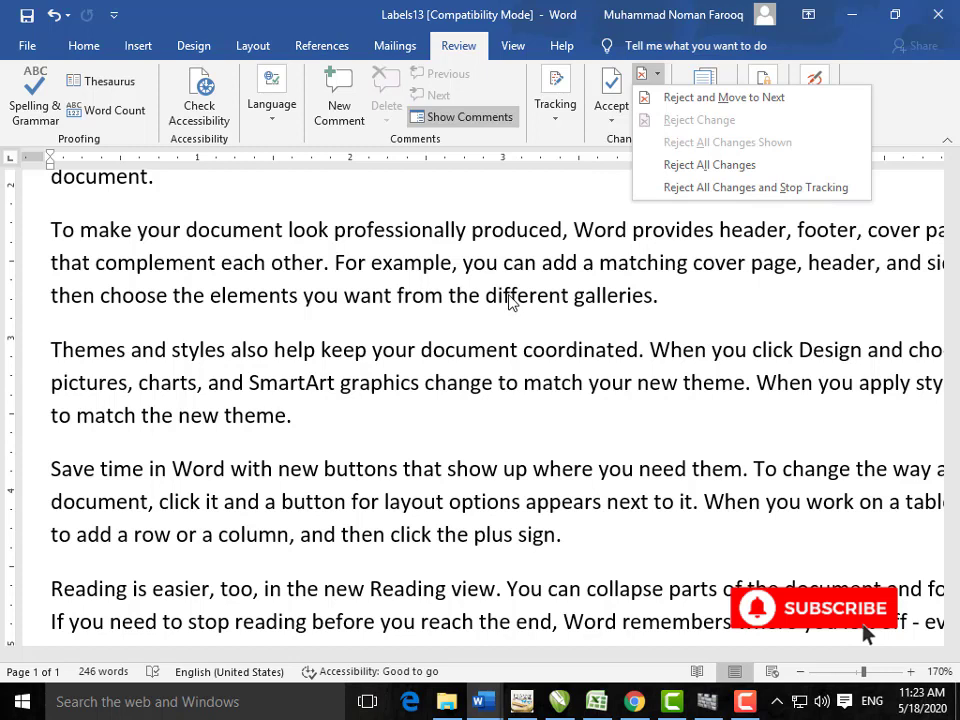
{"action": "left_click", "coordinate": [765, 187]}
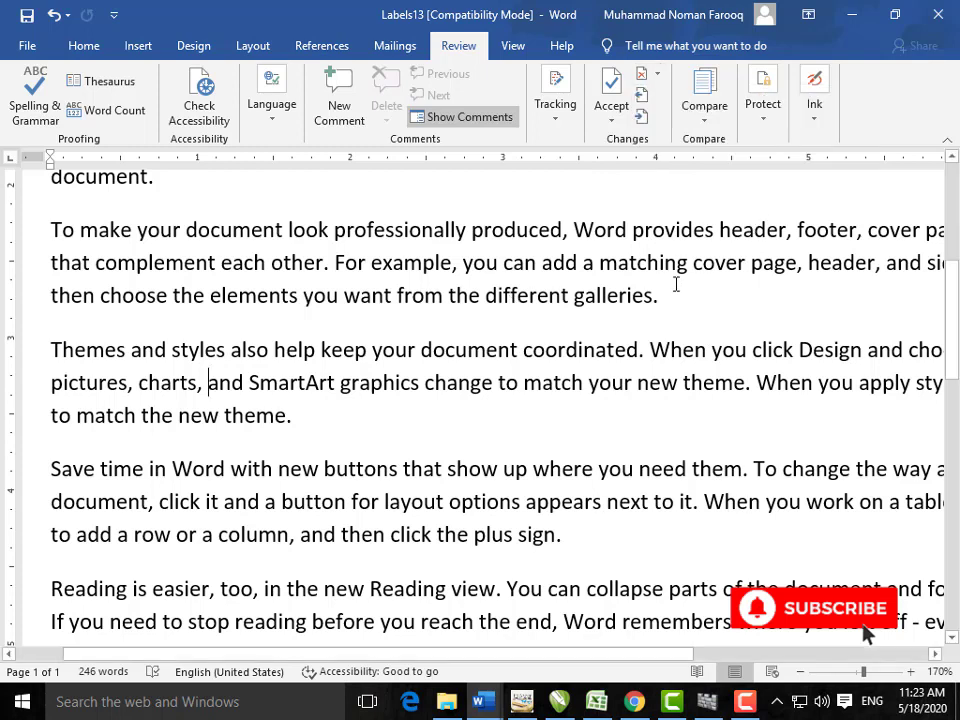
Step: Look through the Compare and Ink options, ending with the Protect options open
{"action": "left_click", "coordinate": [704, 100]}
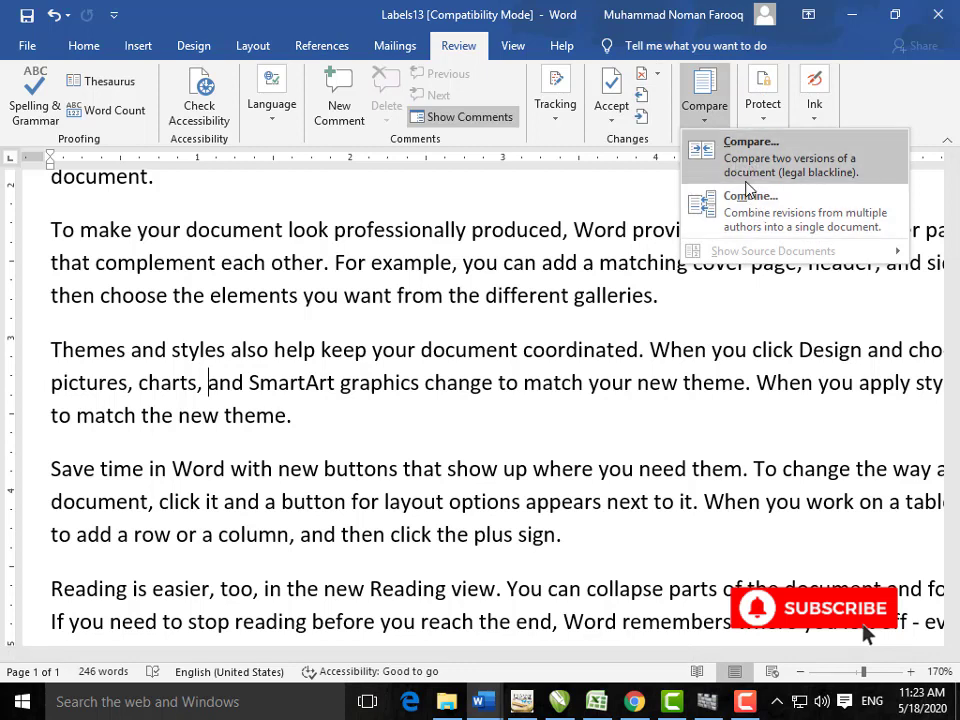
{"action": "left_click", "coordinate": [724, 272]}
{"action": "left_click", "coordinate": [774, 128]}
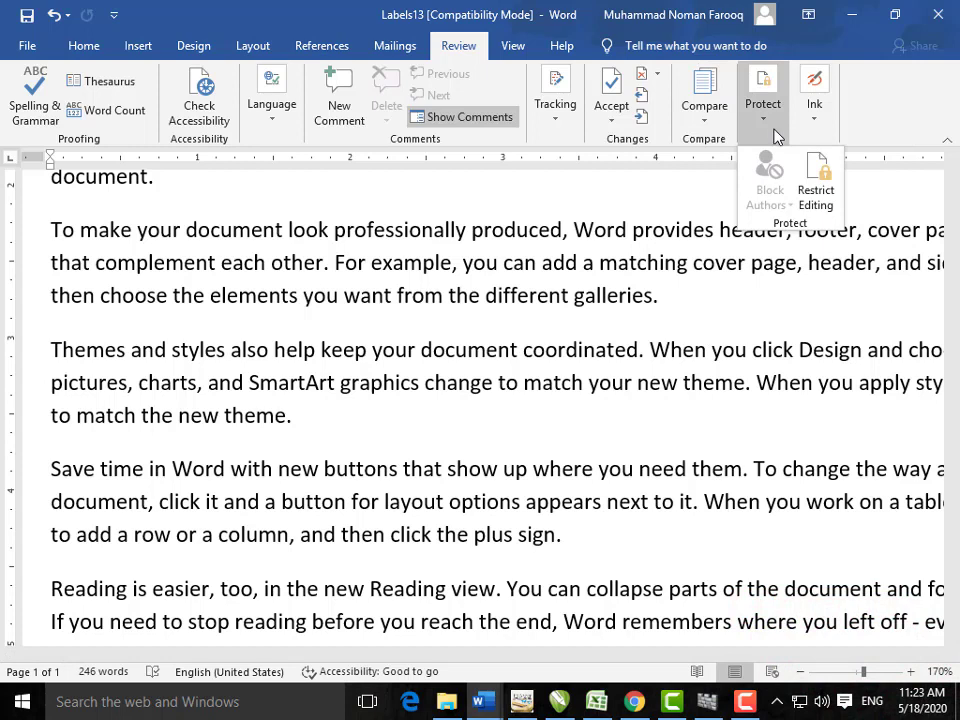
{"action": "left_click", "coordinate": [826, 124]}
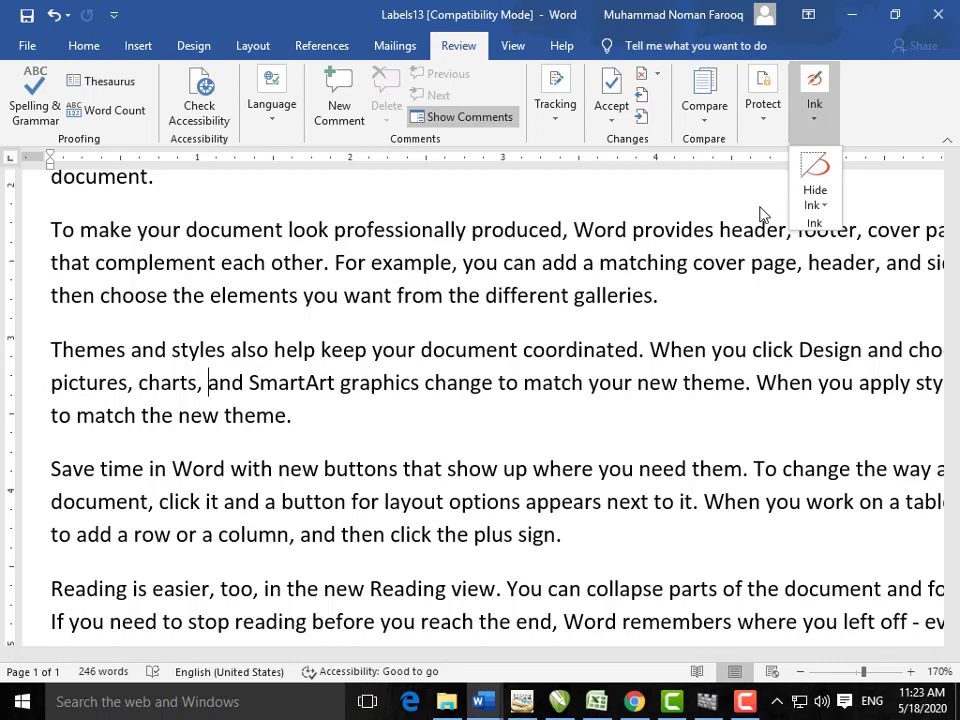
{"action": "left_click", "coordinate": [818, 190]}
{"action": "left_click", "coordinate": [768, 133]}
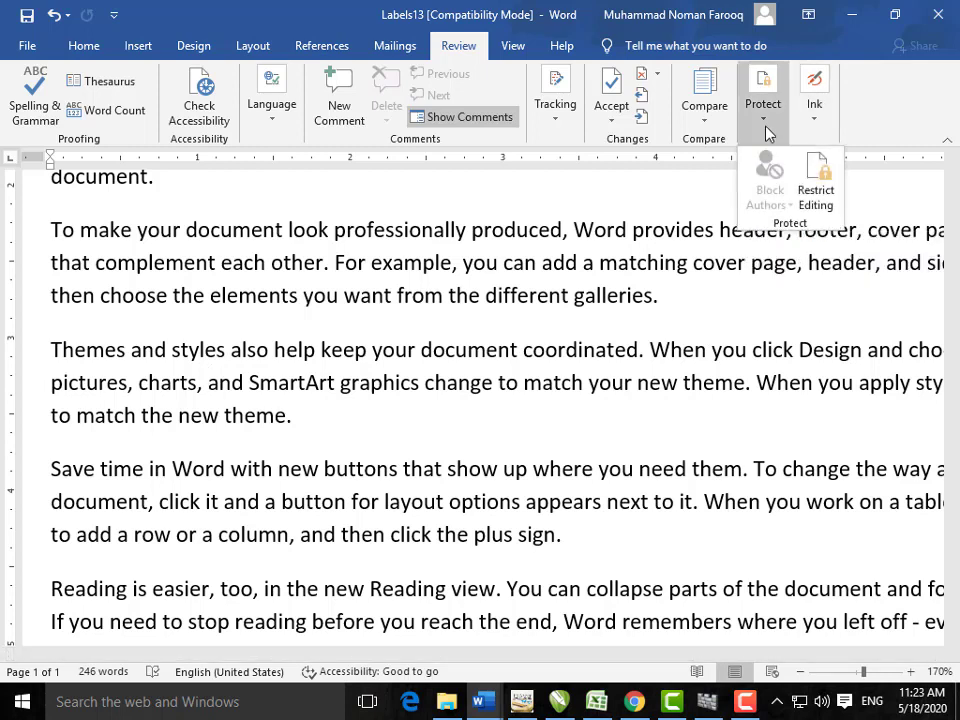
Step: Open the Restrict Editing pane from Protect, close it, then reopen it beside Document14
{"action": "left_click", "coordinate": [815, 180]}
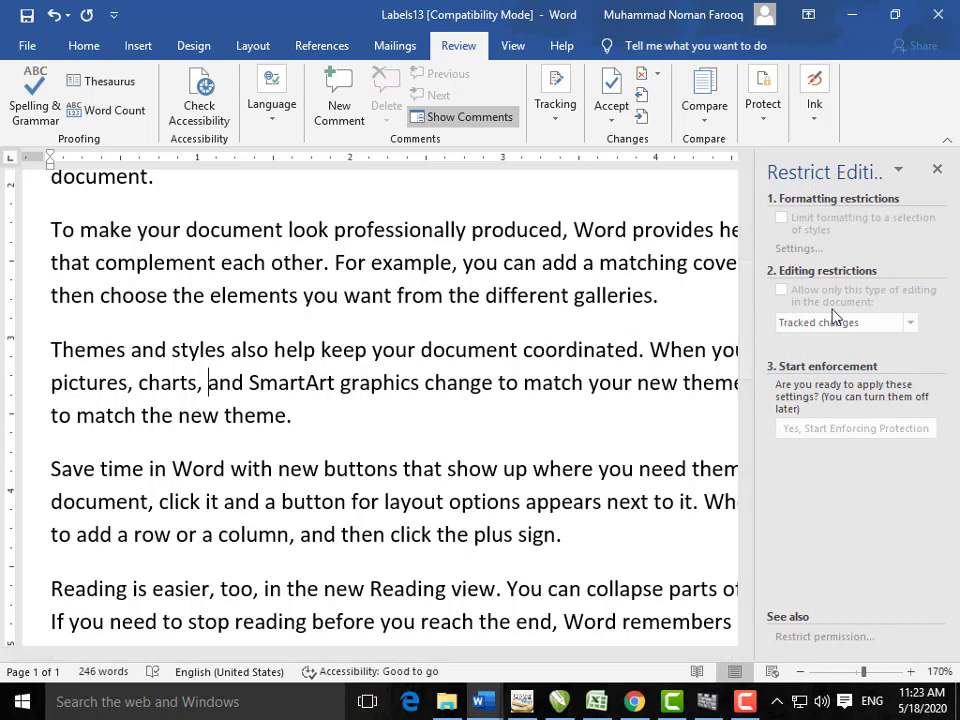
{"action": "left_click", "coordinate": [936, 169]}
{"action": "left_click", "coordinate": [772, 126]}
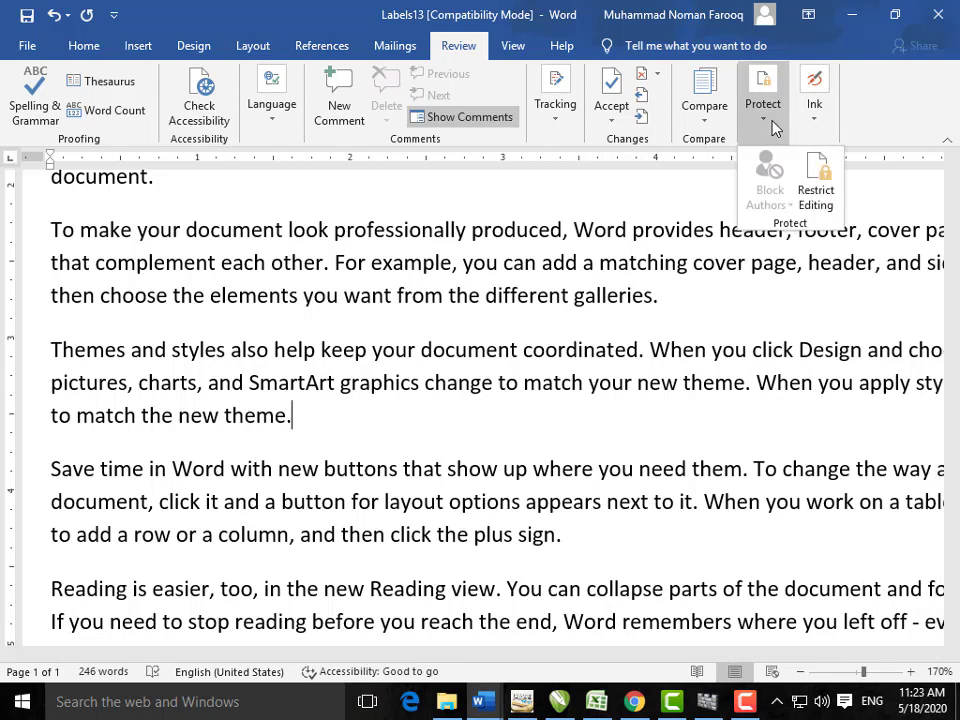
{"action": "left_click", "coordinate": [817, 192]}
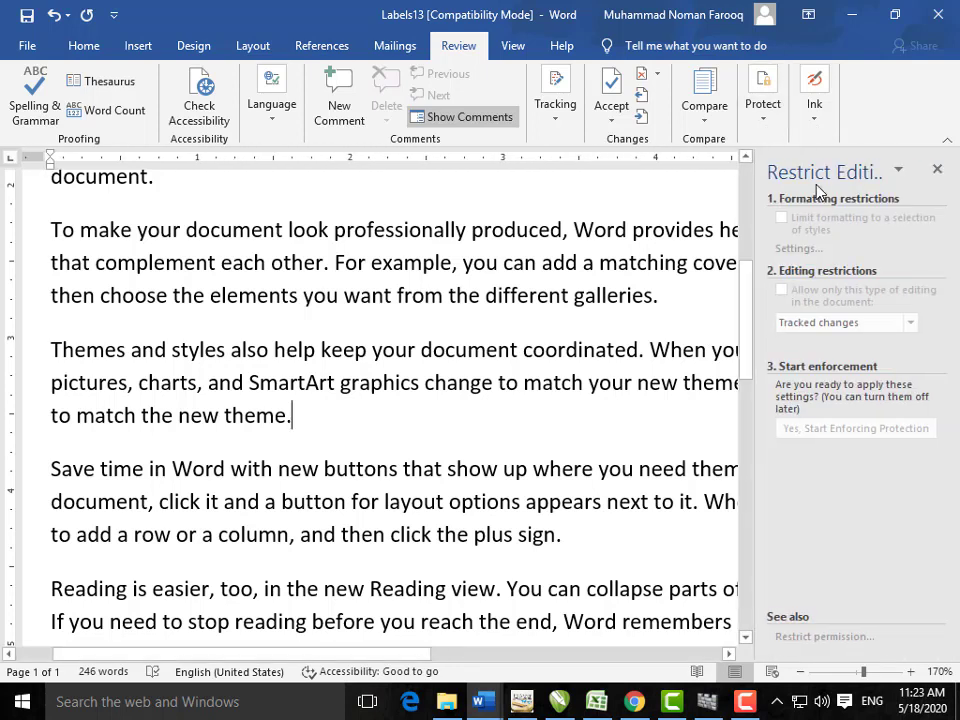
{"action": "left_click", "coordinate": [906, 172]}
{"action": "left_click", "coordinate": [812, 410]}
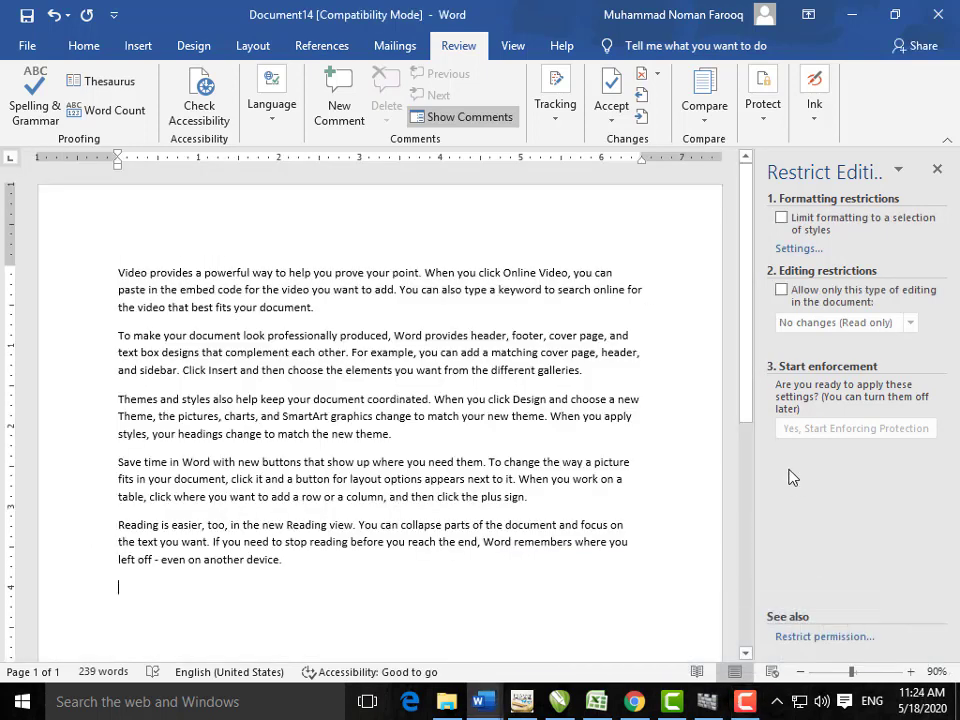
Step: Restrict editing to No changes (Read only) with an Everyone exception and start enforcing protection
{"action": "left_click", "coordinate": [782, 290]}
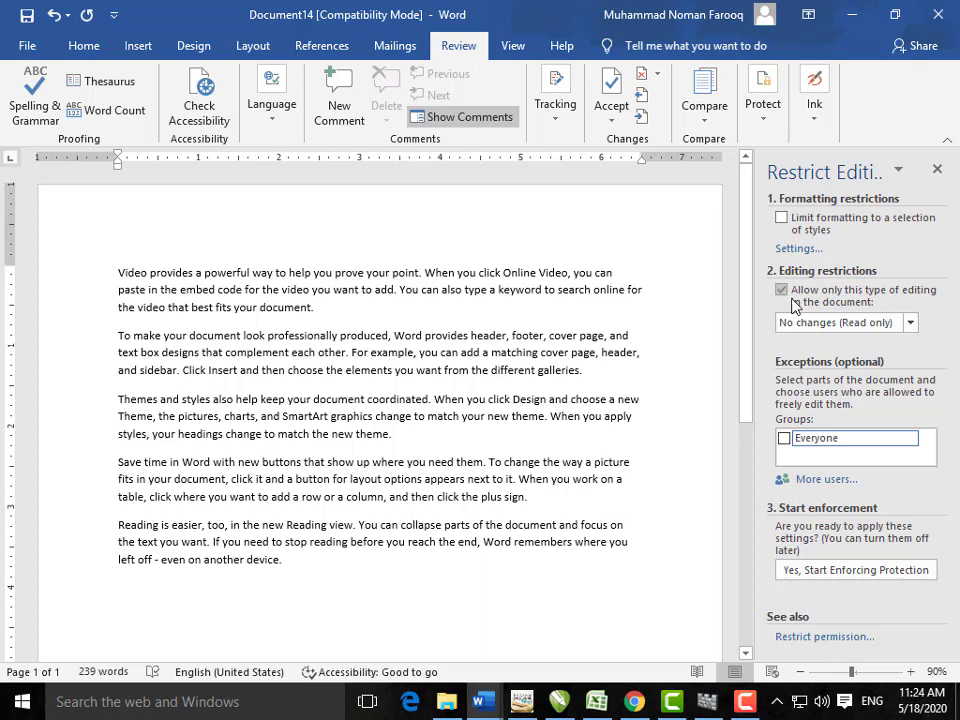
{"action": "left_click", "coordinate": [910, 322]}
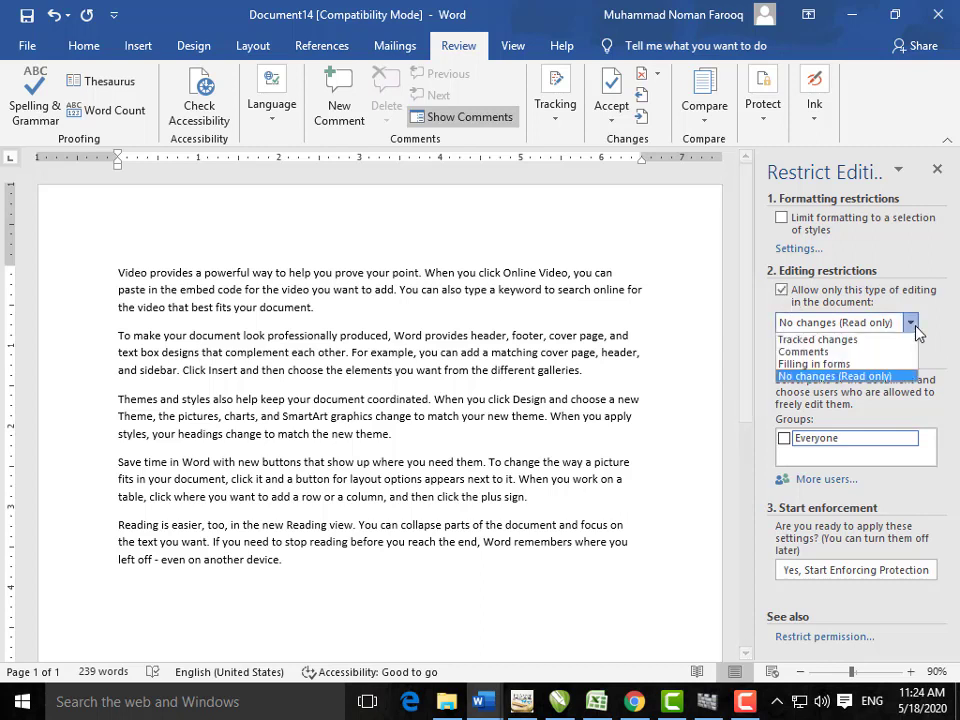
{"action": "left_click", "coordinate": [882, 376]}
{"action": "left_click", "coordinate": [785, 438]}
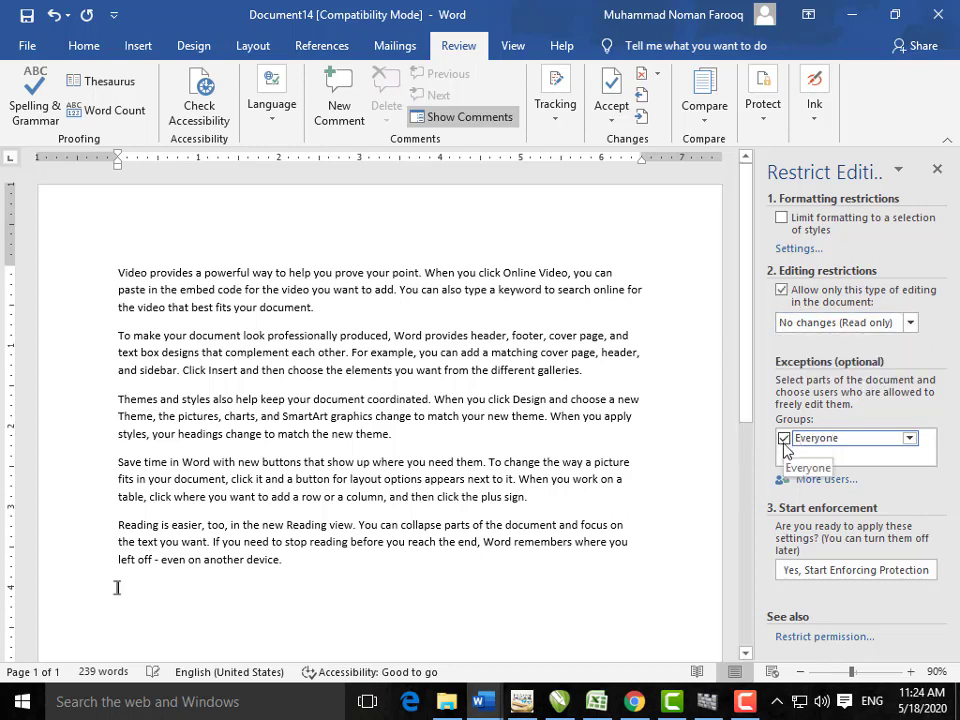
{"action": "left_click", "coordinate": [806, 570]}
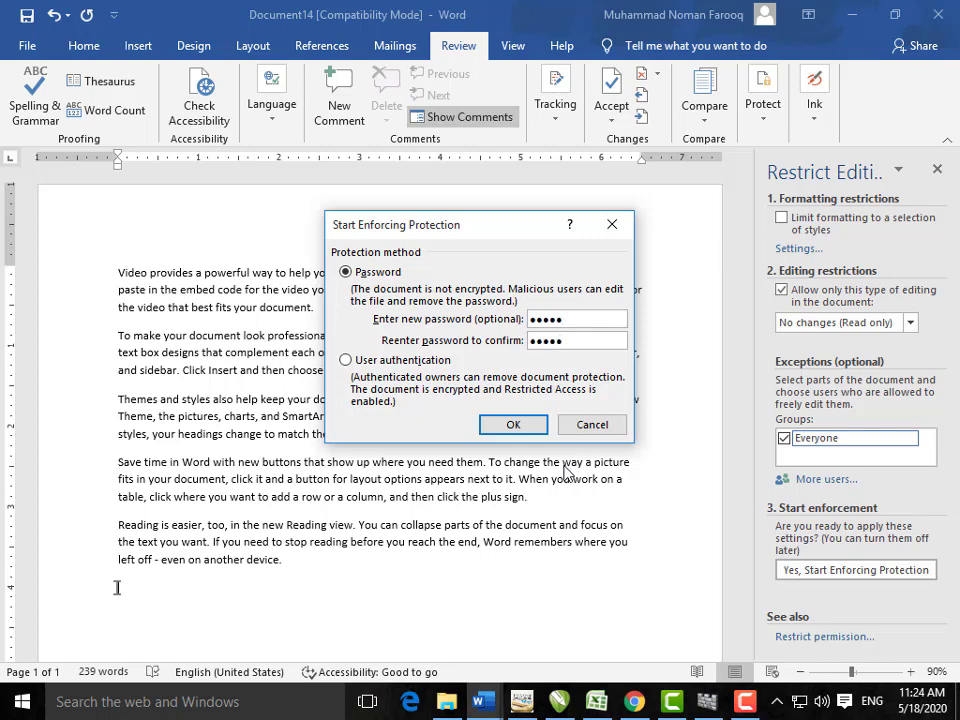
Step: Confirm the protection password, then test it by trying to delete selected locked text
{"action": "left_click", "coordinate": [510, 424]}
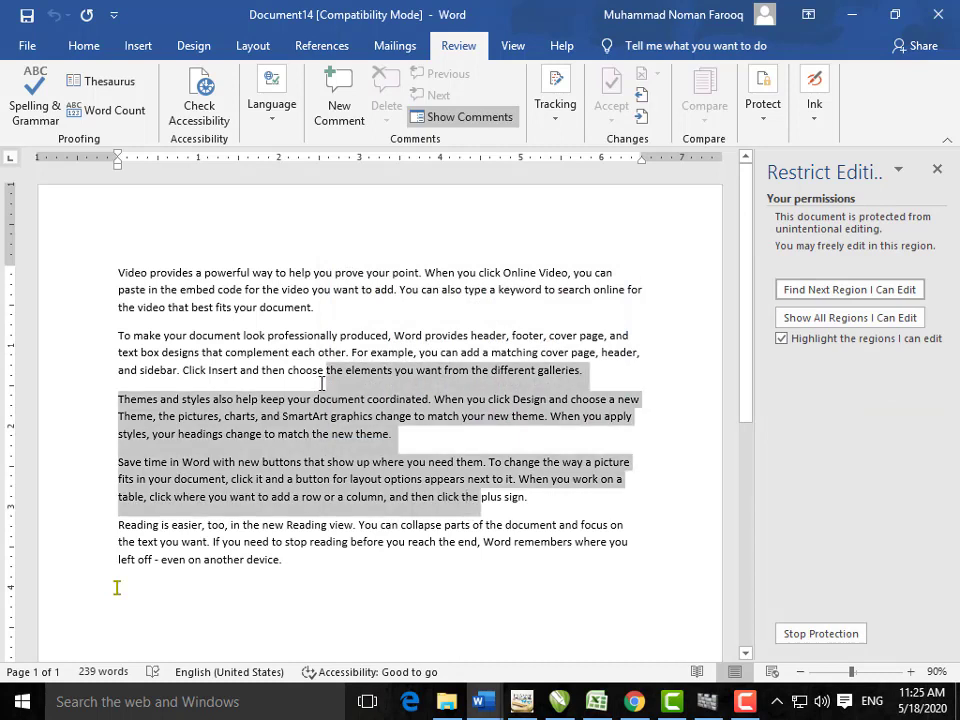
{"action": "left_click_drag", "start_coordinate": [322, 384], "coordinate": [318, 384]}
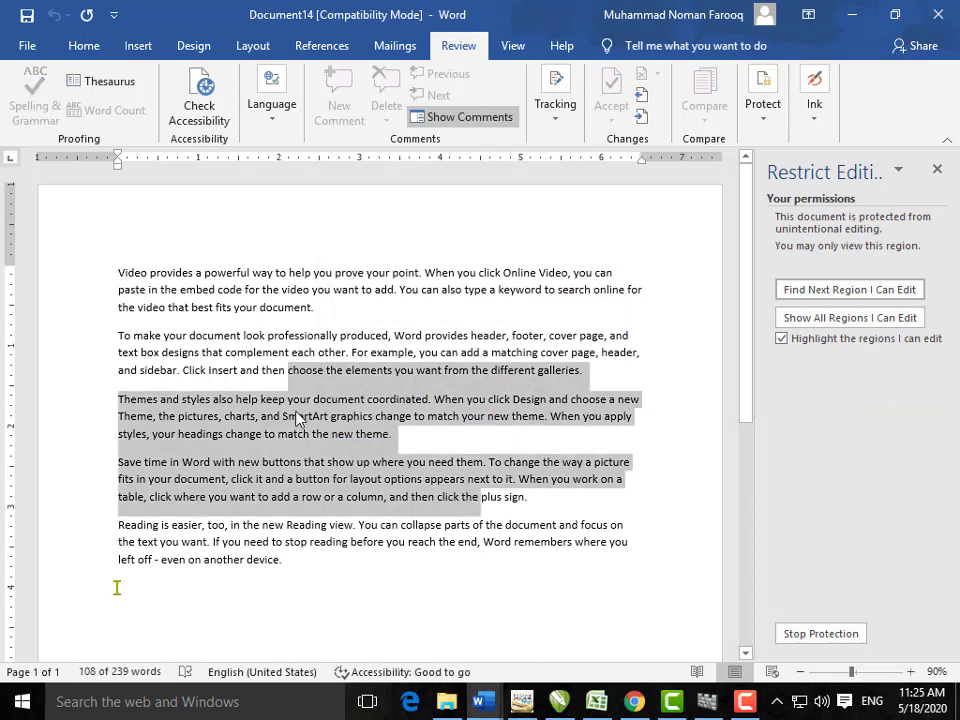
{"action": "key", "text": "Delete"}
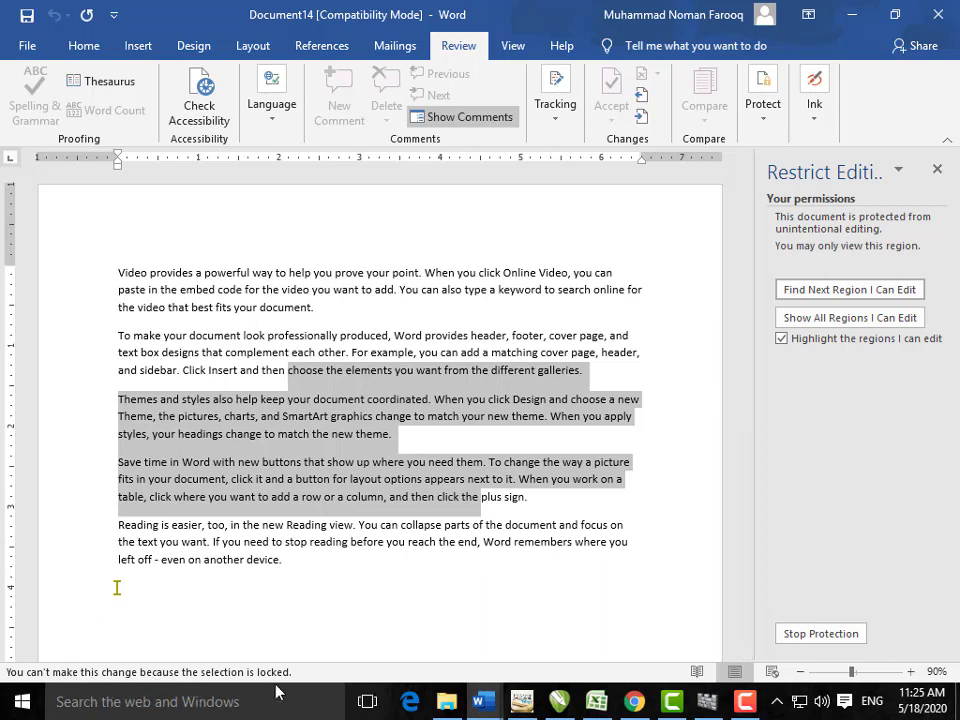
Step: Stop protection with the password and close the Restrict Editing pane
{"action": "left_click", "coordinate": [792, 634]}
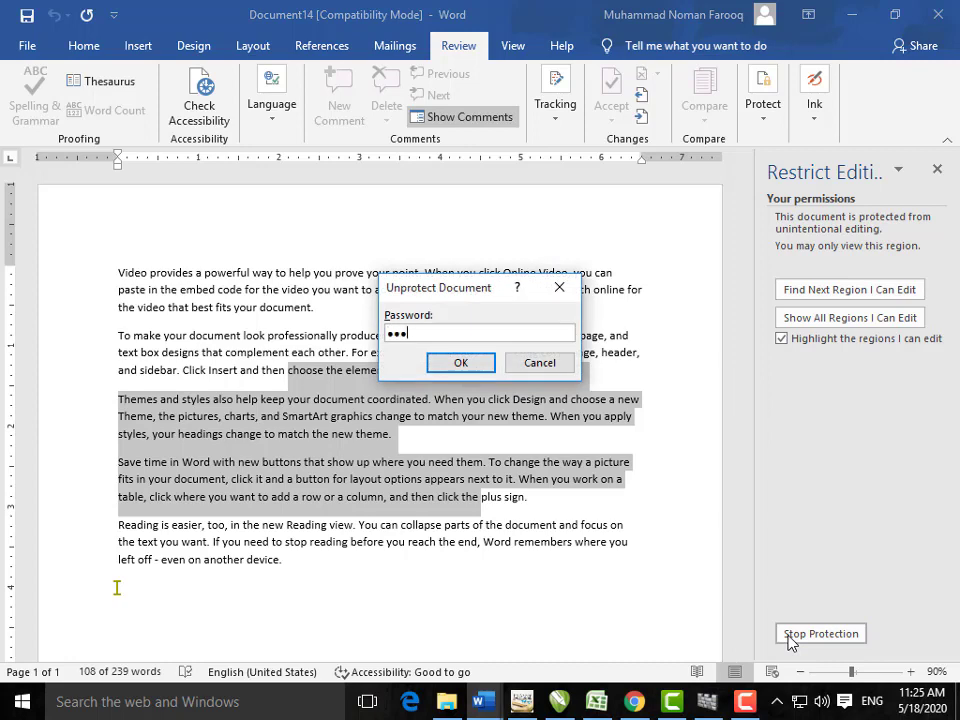
{"action": "key", "text": "Return"}
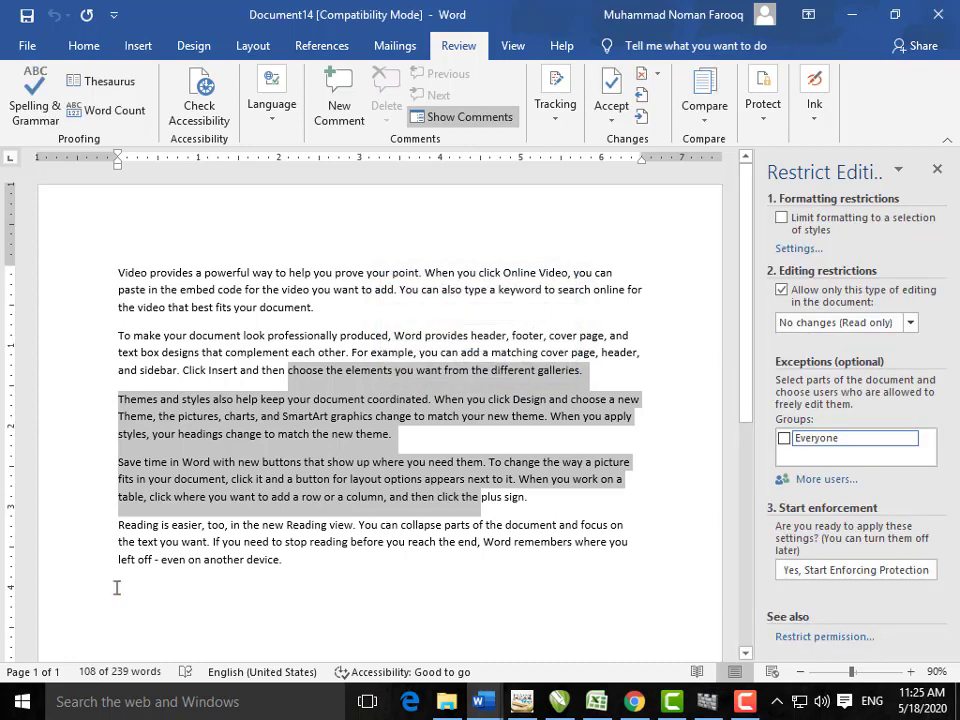
{"action": "left_click", "coordinate": [937, 168]}
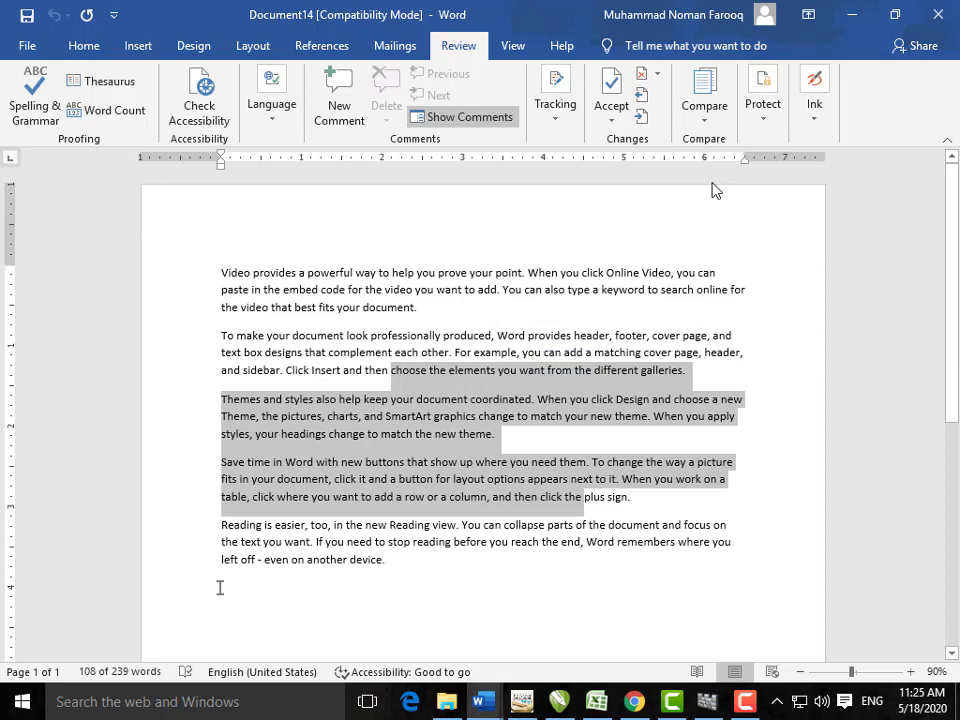
Step: Look at Save As General Options via F12 and Tools, then cancel and close without saving
{"action": "left_click", "coordinate": [491, 352]}
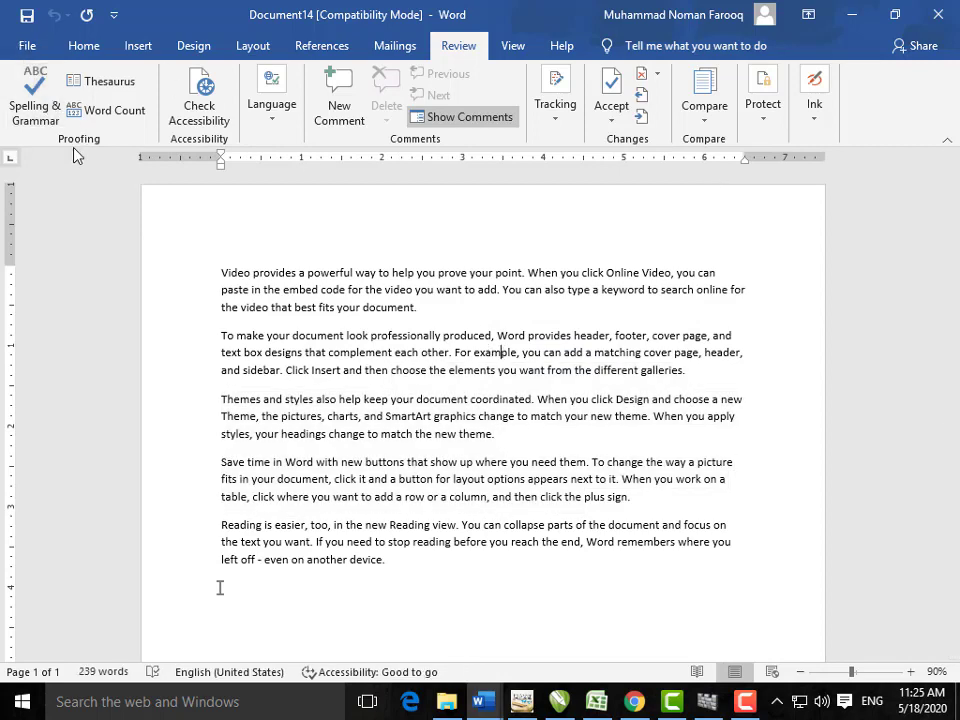
{"action": "key", "text": "F12"}
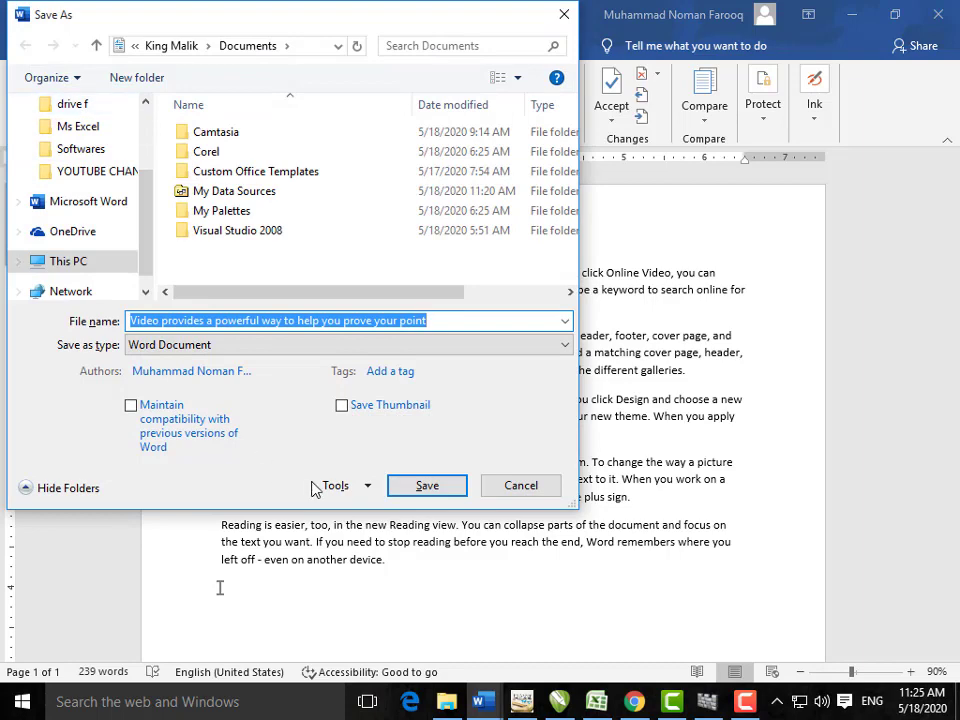
{"action": "left_click", "coordinate": [372, 487]}
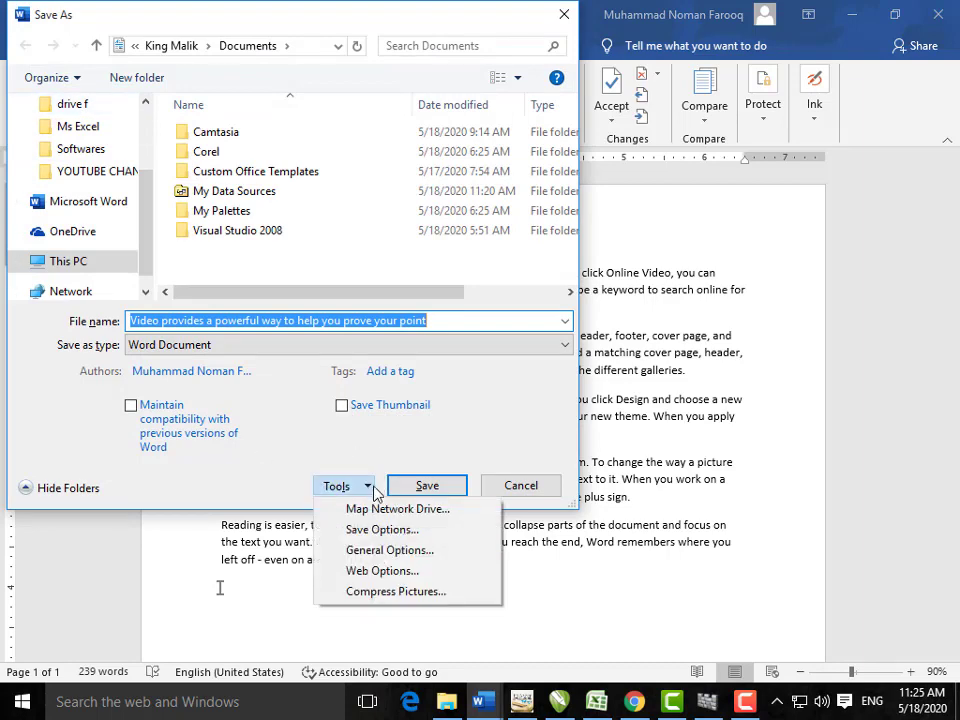
{"action": "left_click", "coordinate": [386, 550]}
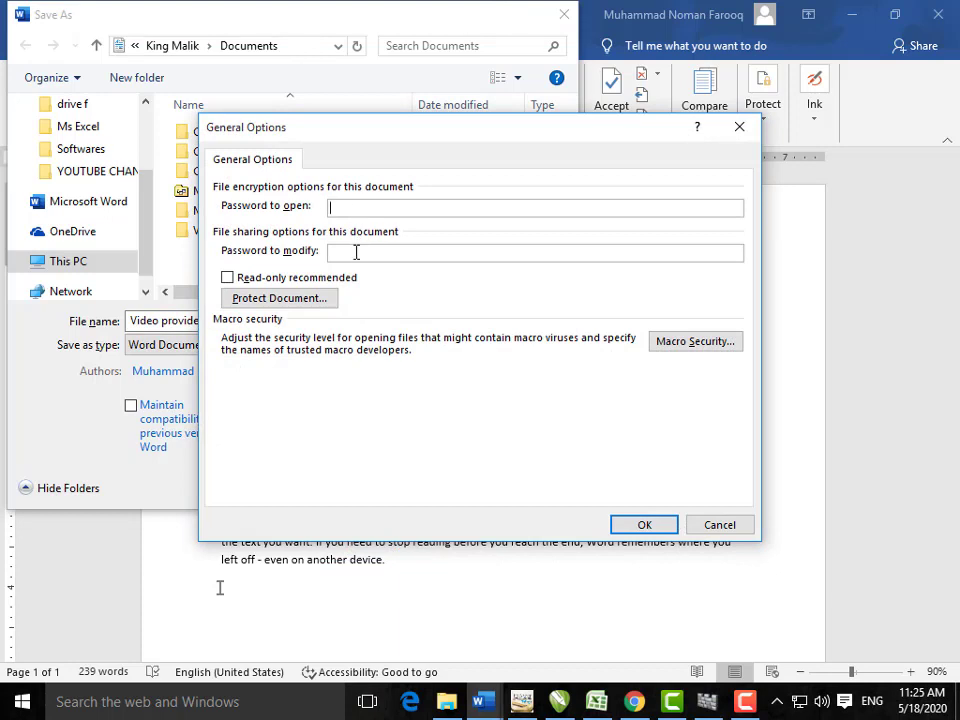
{"action": "left_click", "coordinate": [356, 207]}
{"action": "left_click", "coordinate": [716, 526]}
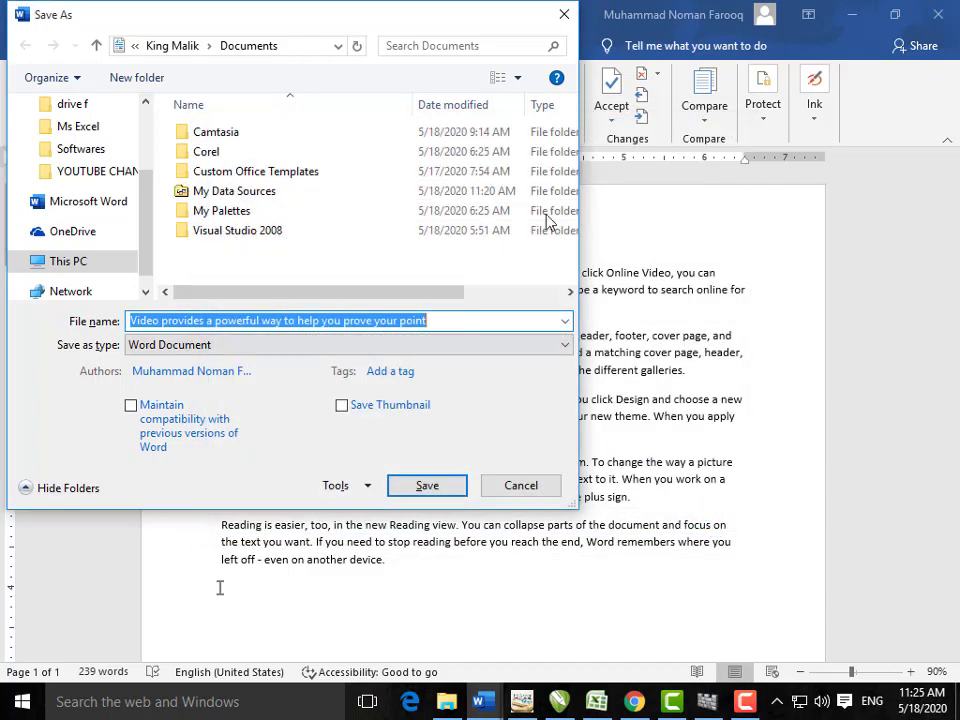
{"action": "left_click", "coordinate": [552, 26]}
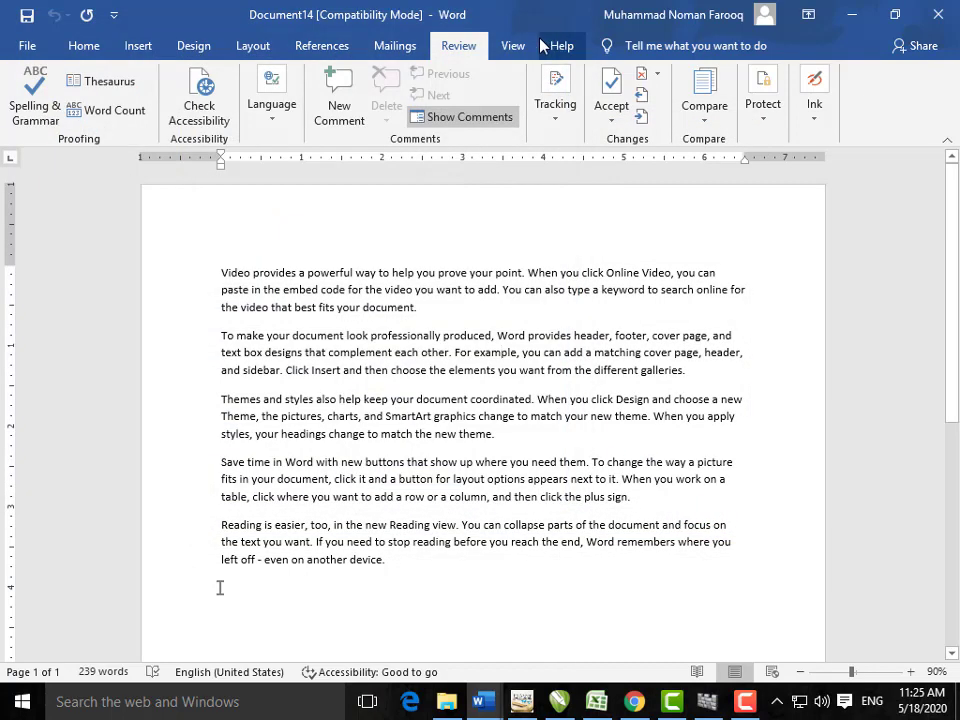
Step: Preview the document in Read Mode, return with Esc, then switch to Web Layout
{"action": "left_click", "coordinate": [512, 45]}
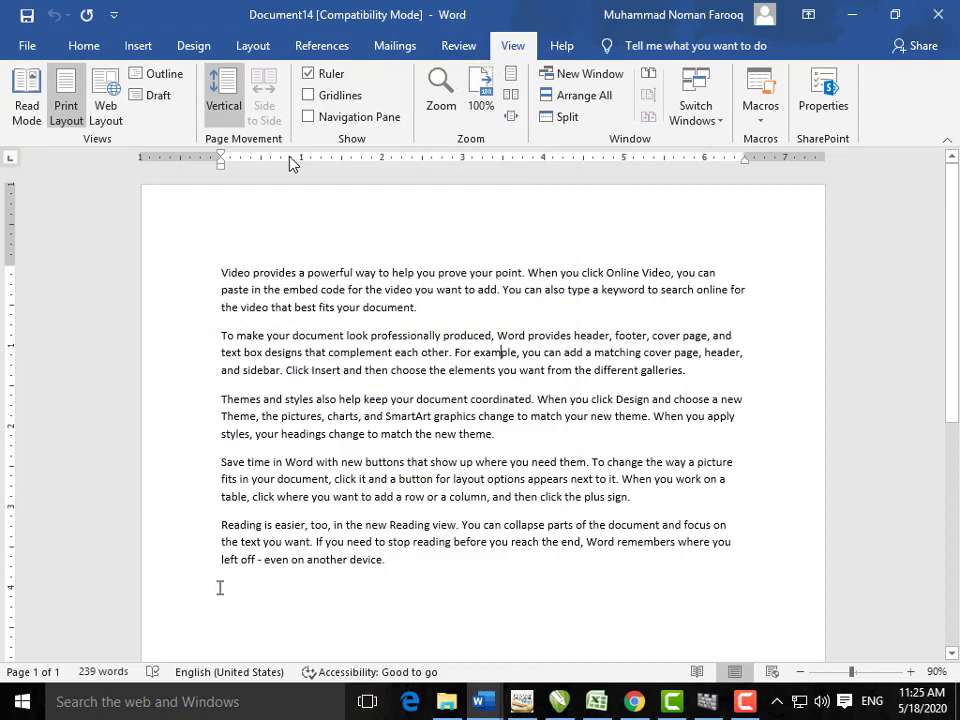
{"action": "left_click", "coordinate": [37, 122]}
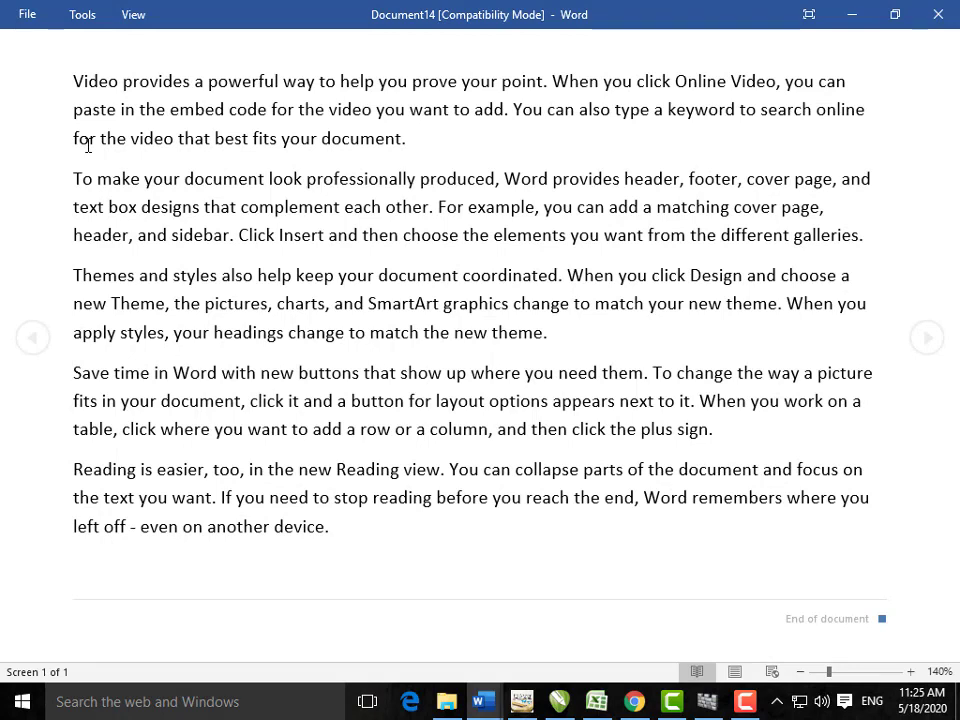
{"action": "key", "text": "Escape"}
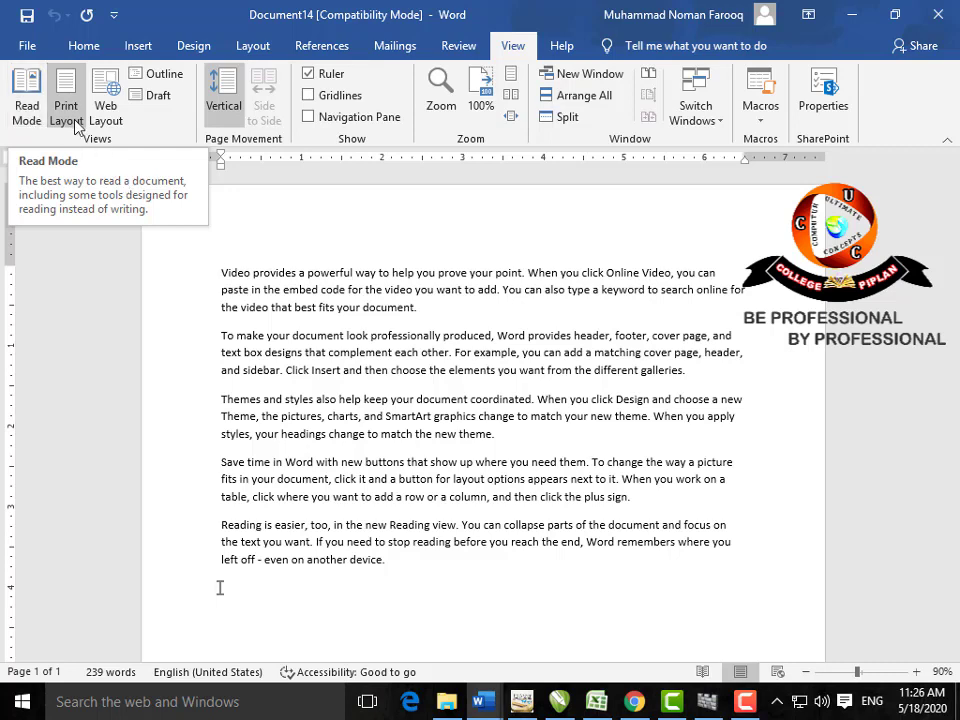
{"action": "left_click", "coordinate": [105, 117]}
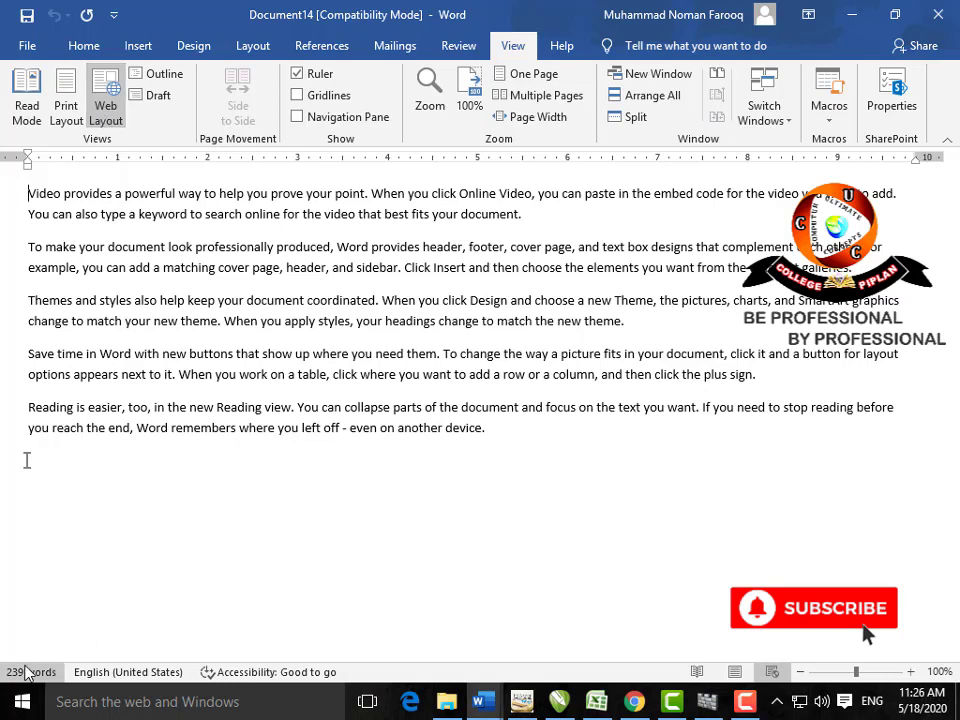
Step: Try Outline view, then switch the document to Draft view
{"action": "left_click", "coordinate": [155, 75]}
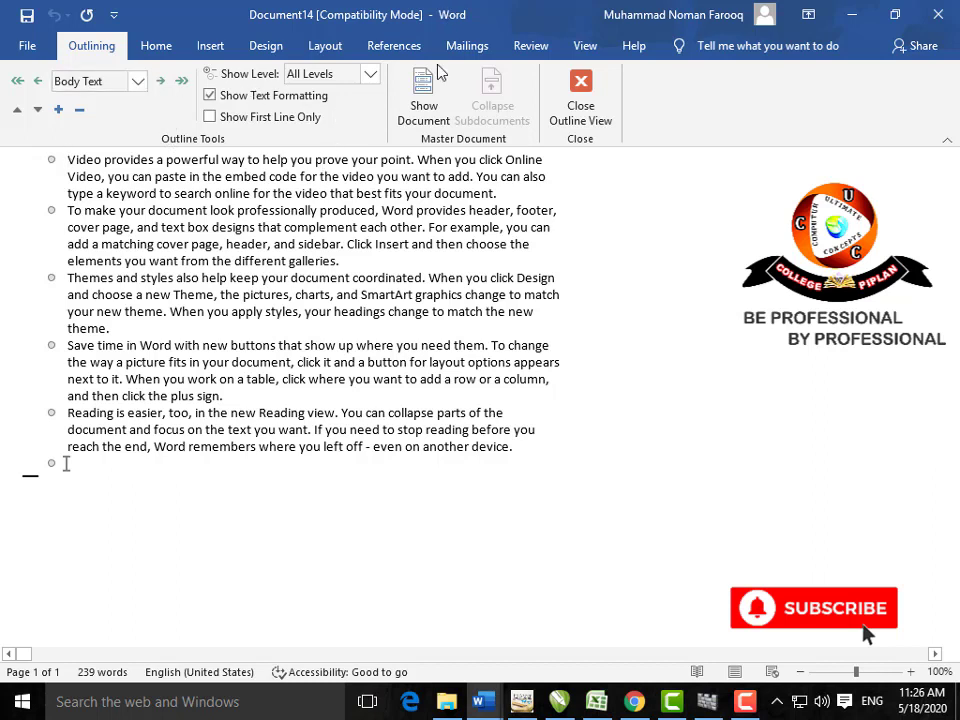
{"action": "left_click", "coordinate": [584, 47]}
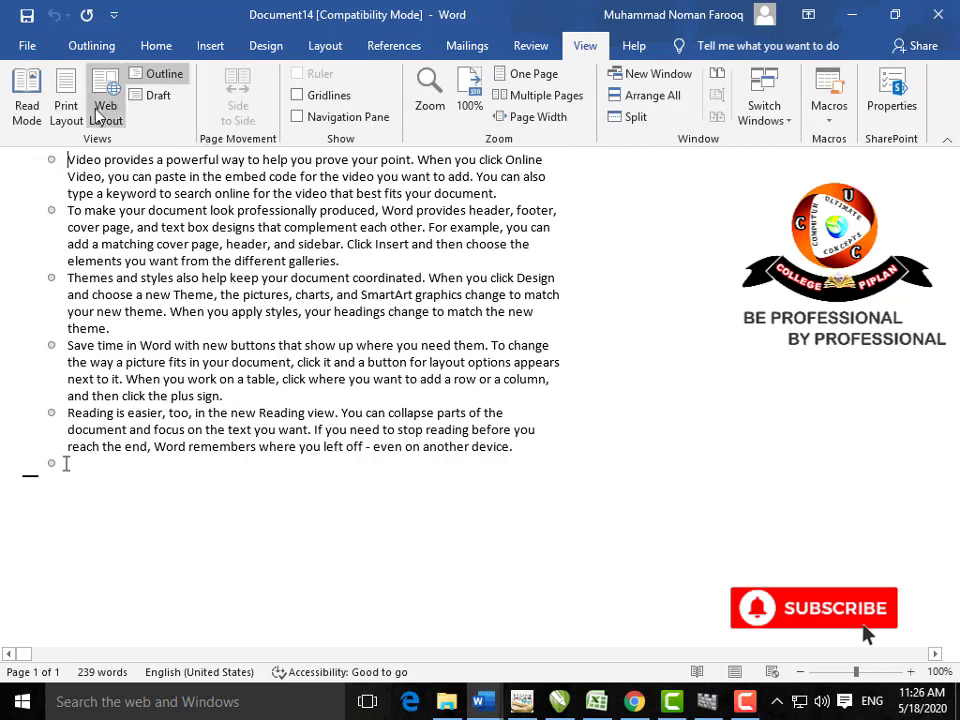
{"action": "left_click", "coordinate": [152, 95]}
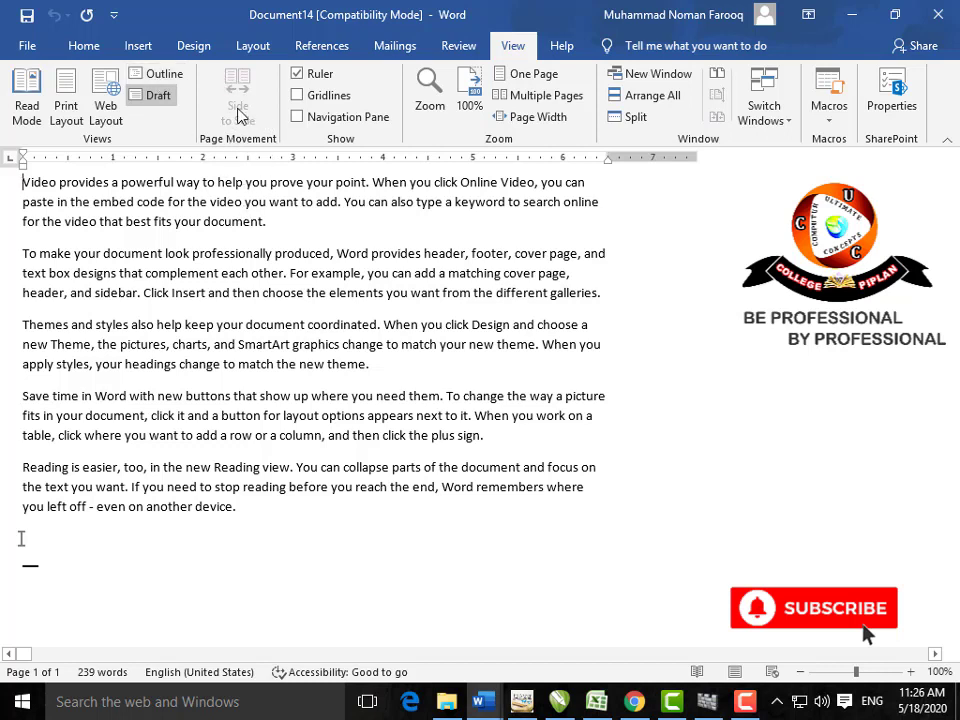
Step: Toggle the Ruler off and back on, and turn on Gridlines
{"action": "left_click", "coordinate": [303, 78]}
{"action": "left_click", "coordinate": [303, 78]}
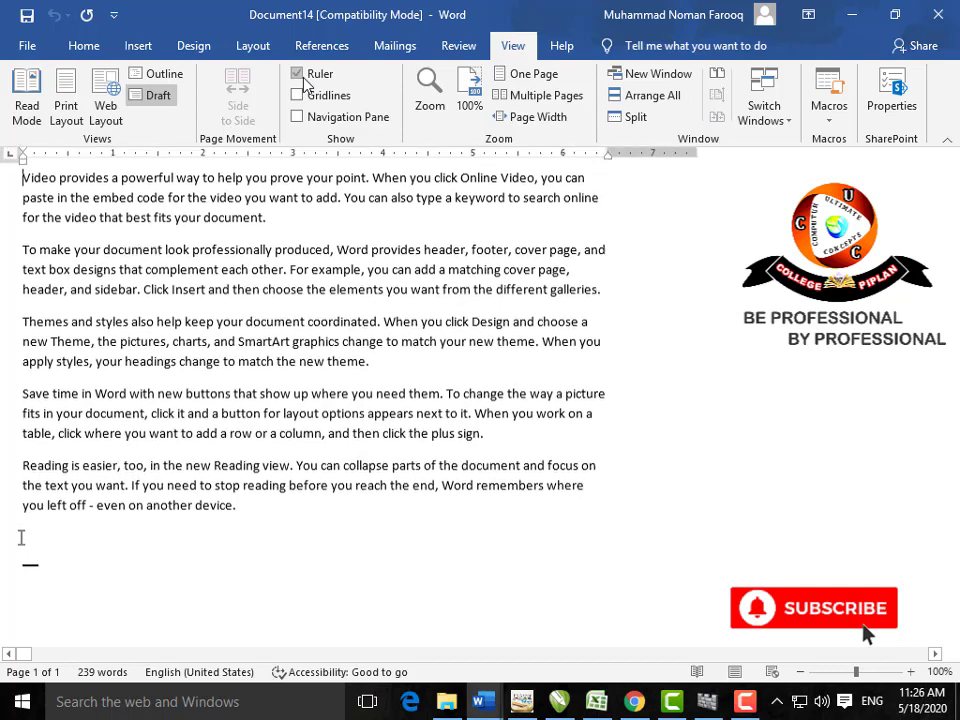
{"action": "left_click", "coordinate": [298, 95]}
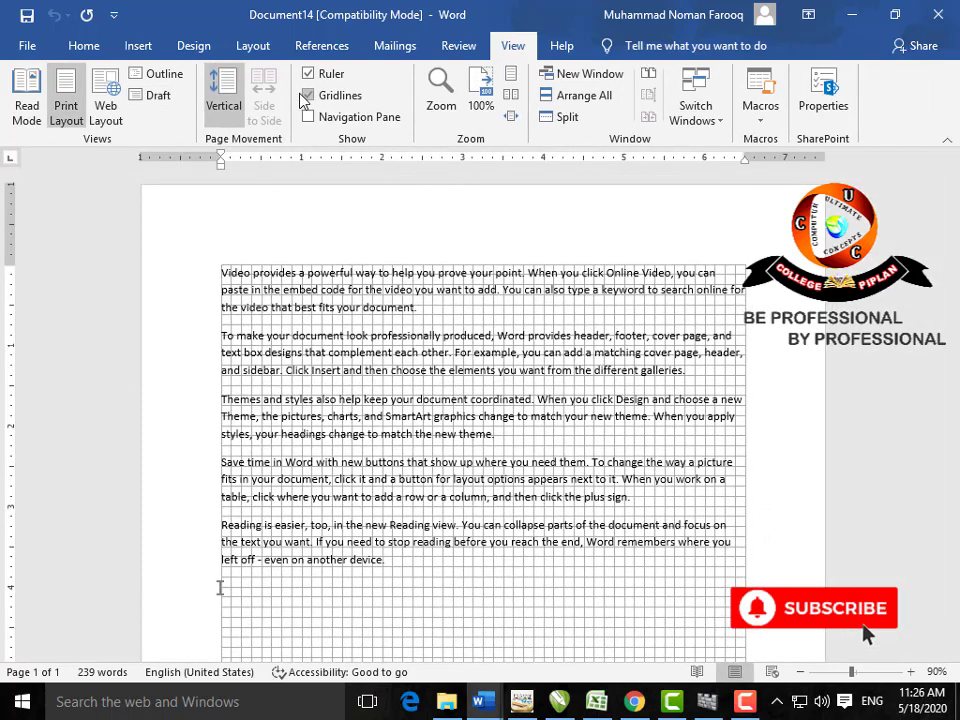
Step: Turn off Gridlines, briefly view page thumbnails in the Navigation Pane, zoom to 100%, open Zoom
{"action": "left_click", "coordinate": [306, 98]}
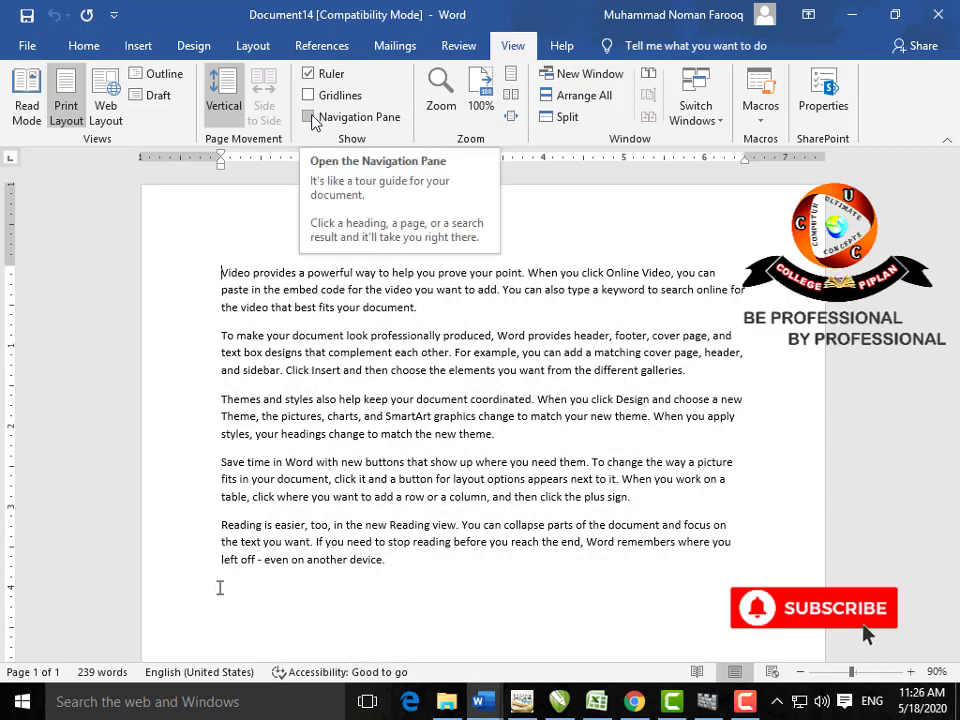
{"action": "left_click", "coordinate": [309, 117]}
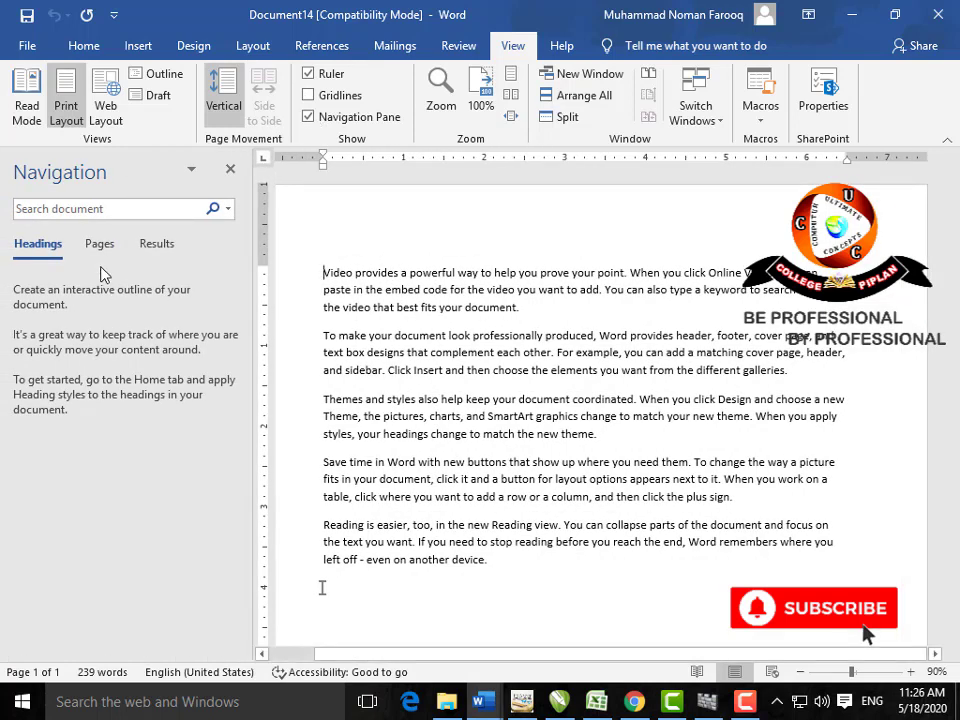
{"action": "left_click", "coordinate": [100, 245]}
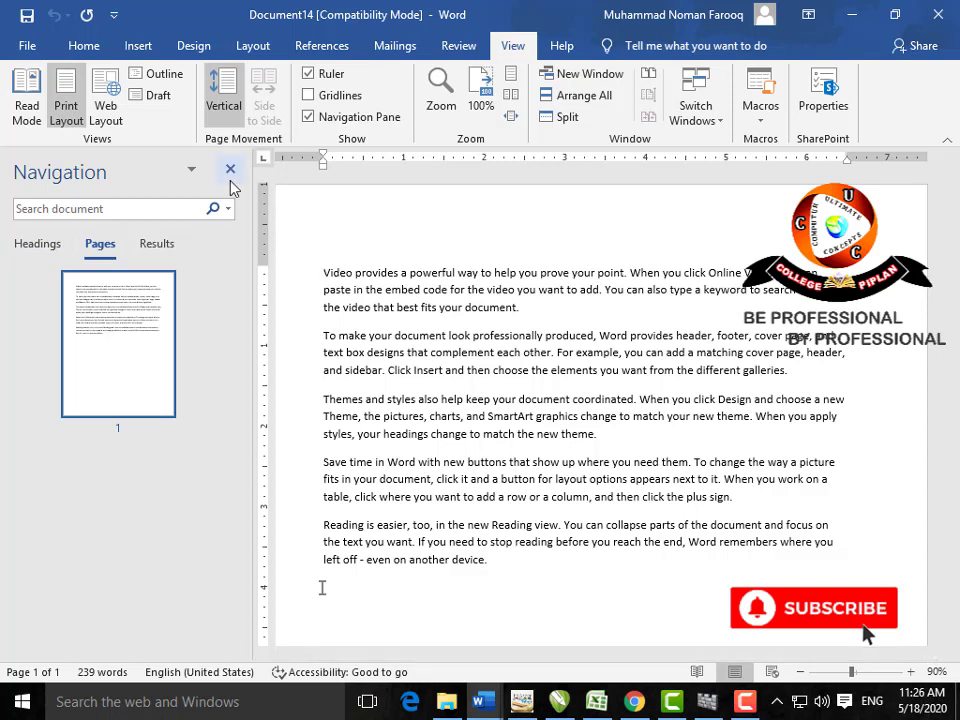
{"action": "left_click", "coordinate": [312, 117]}
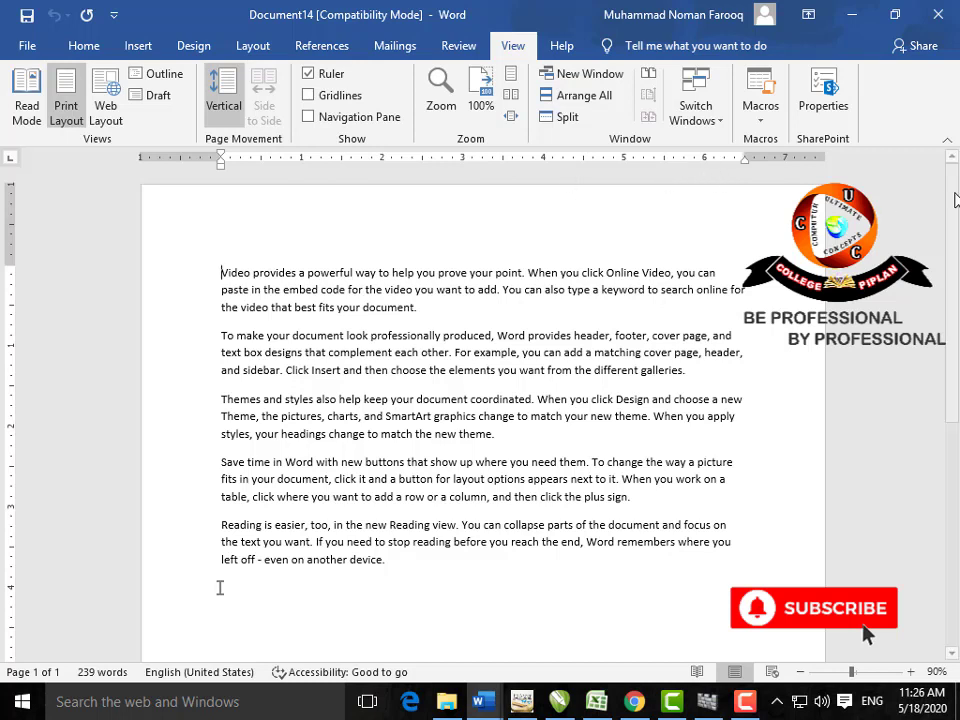
{"action": "left_click", "coordinate": [480, 100]}
{"action": "left_click", "coordinate": [440, 95]}
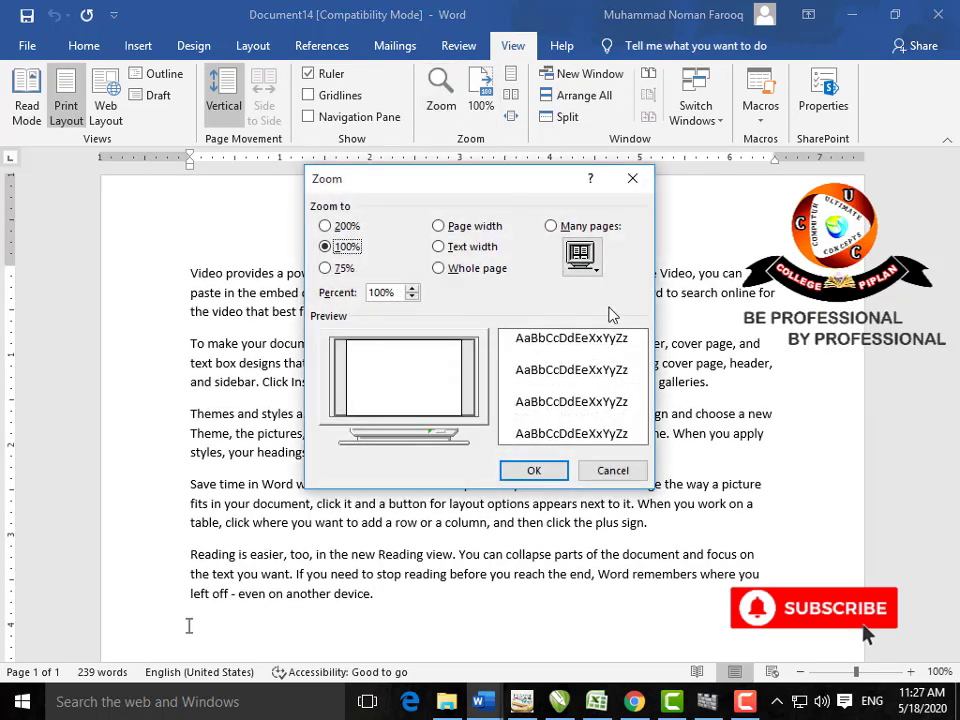
Step: Close the Zoom dialog, glance at Switch Windows, then drop down the Macros menu
{"action": "left_click", "coordinate": [632, 178]}
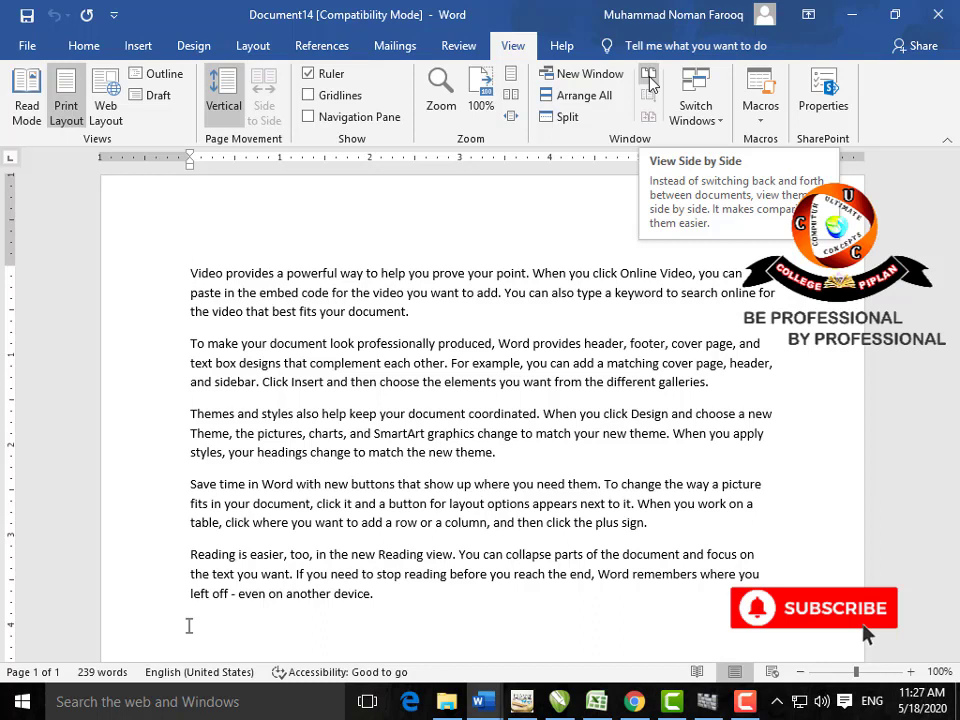
{"action": "left_click", "coordinate": [716, 124]}
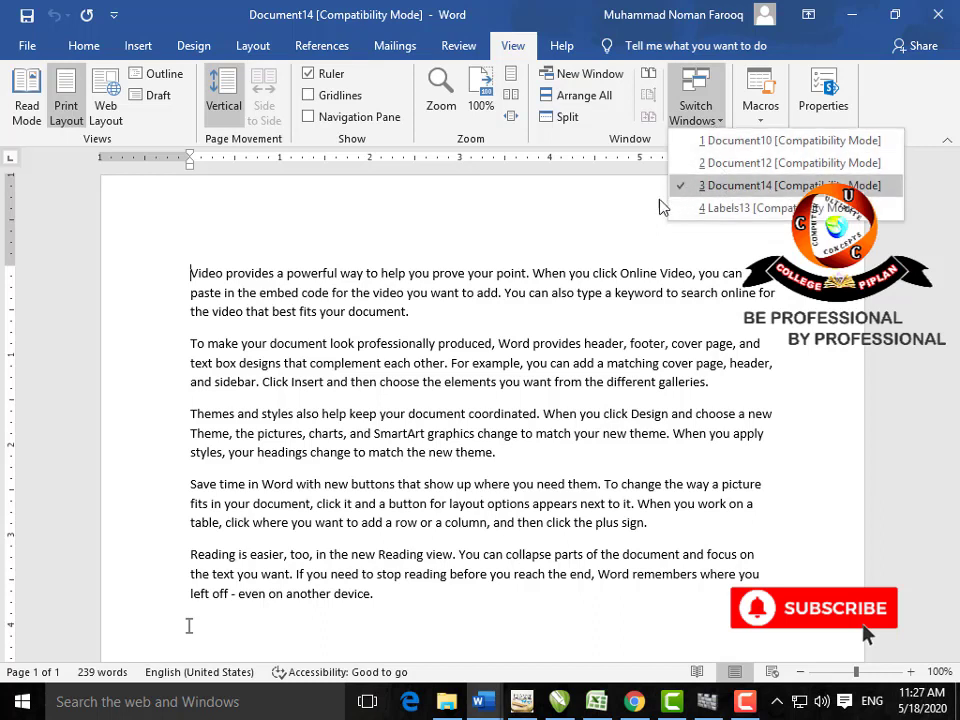
{"action": "left_click", "coordinate": [631, 220]}
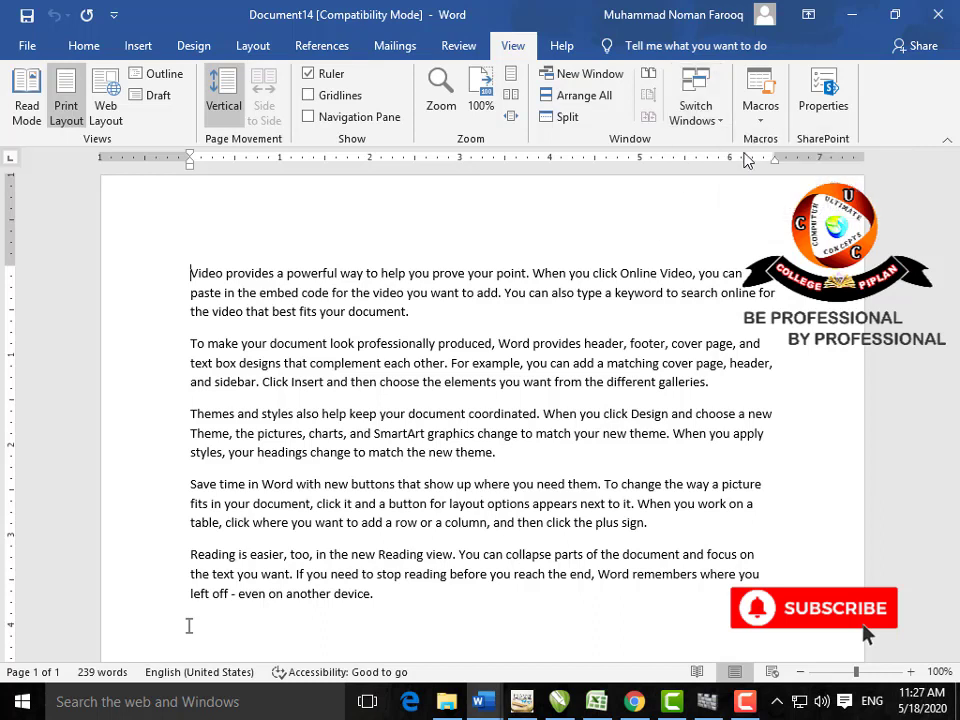
{"action": "left_click", "coordinate": [758, 120]}
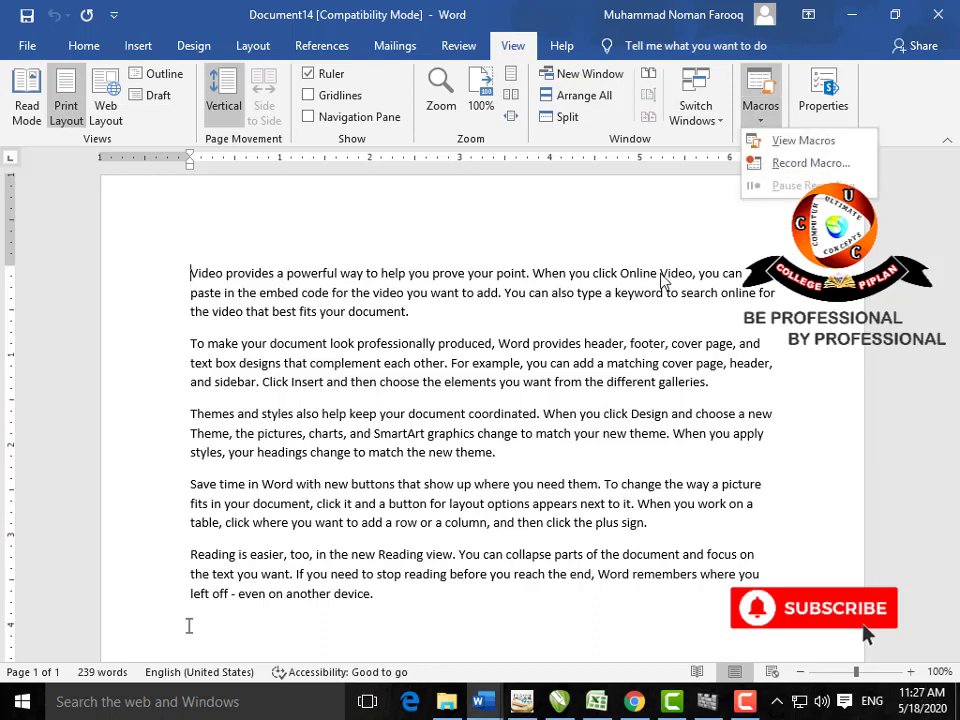
Step: Run the ListCommands Word command with Current keyboard settings to generate the shortcut table
{"action": "left_click", "coordinate": [780, 143]}
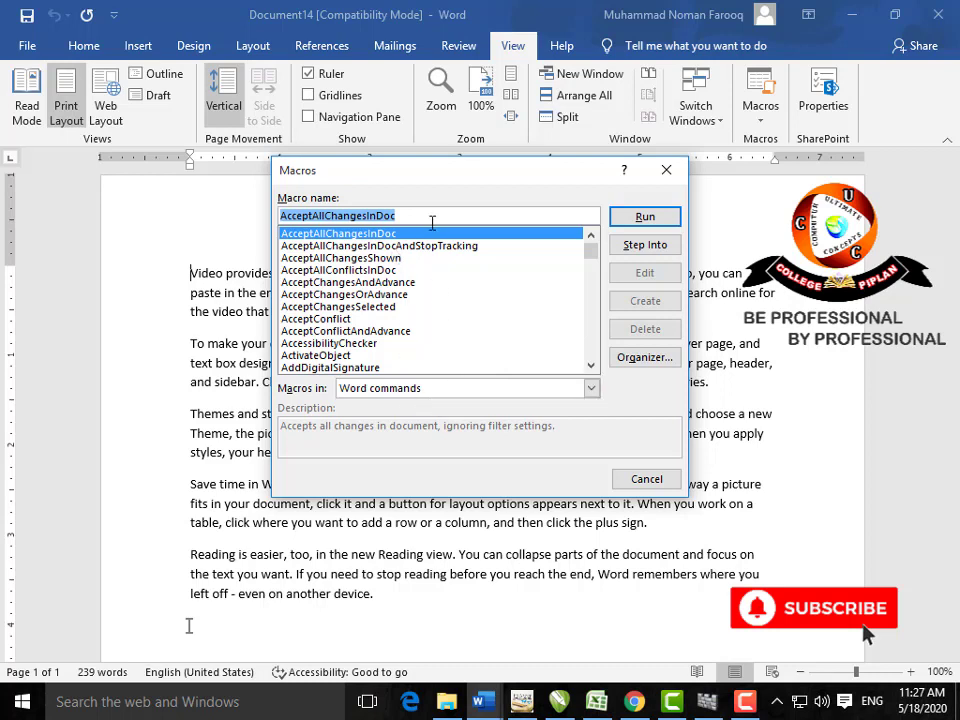
{"action": "type", "text": "LIST"}
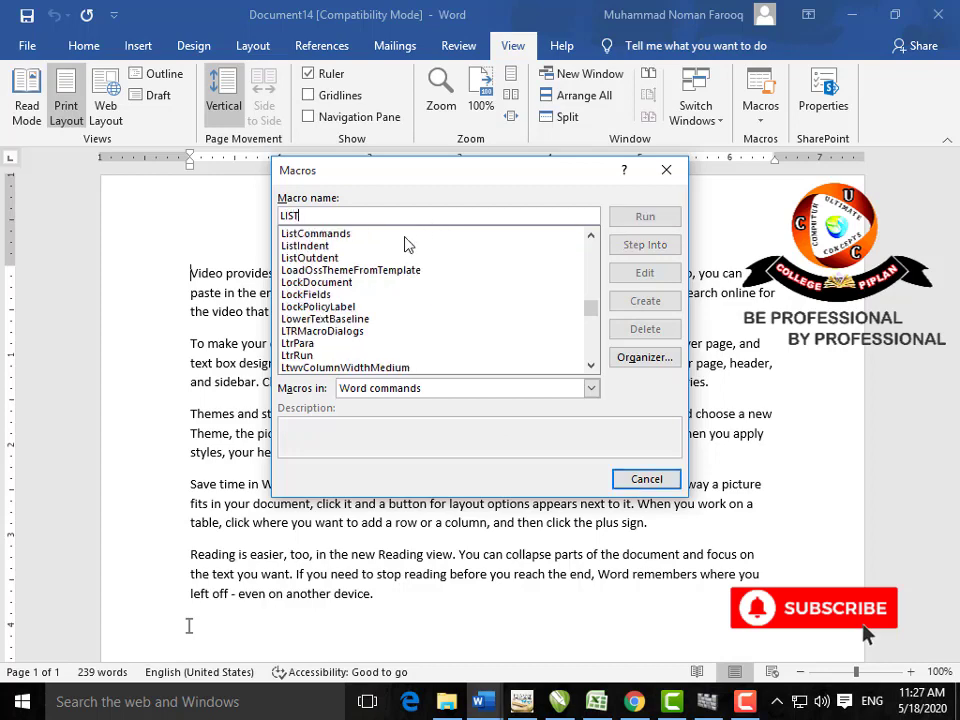
{"action": "left_click", "coordinate": [405, 234]}
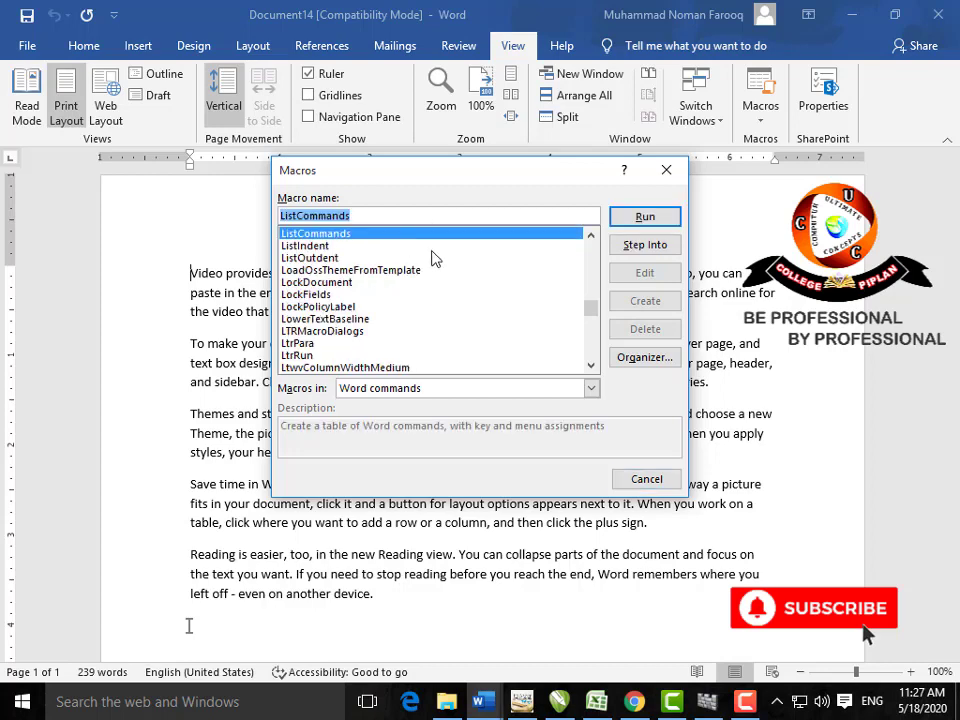
{"action": "left_click", "coordinate": [628, 222]}
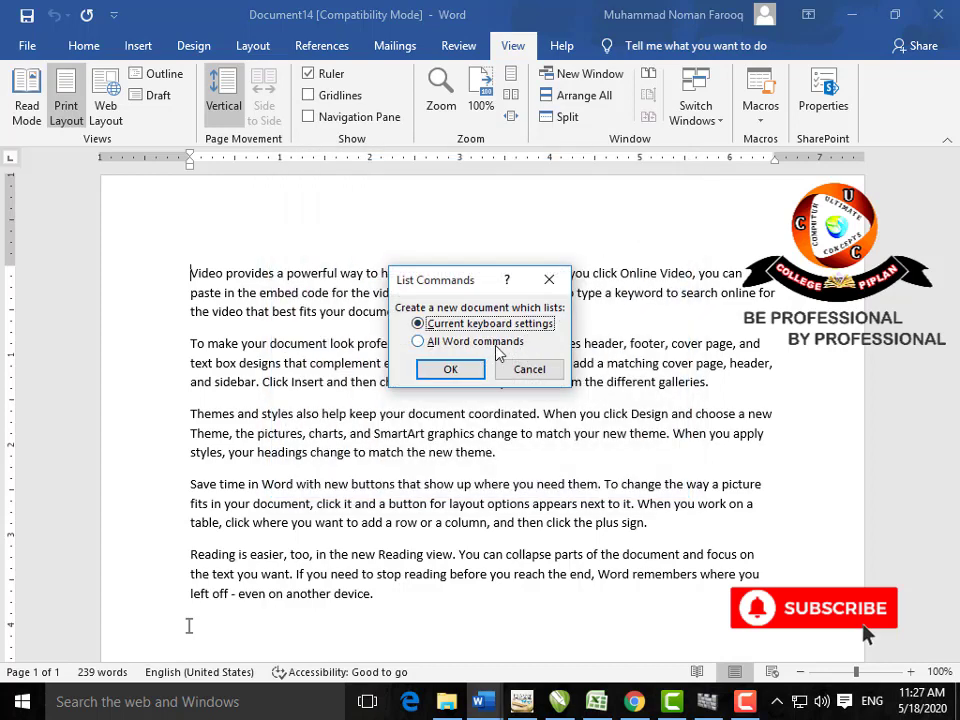
{"action": "left_click", "coordinate": [452, 369]}
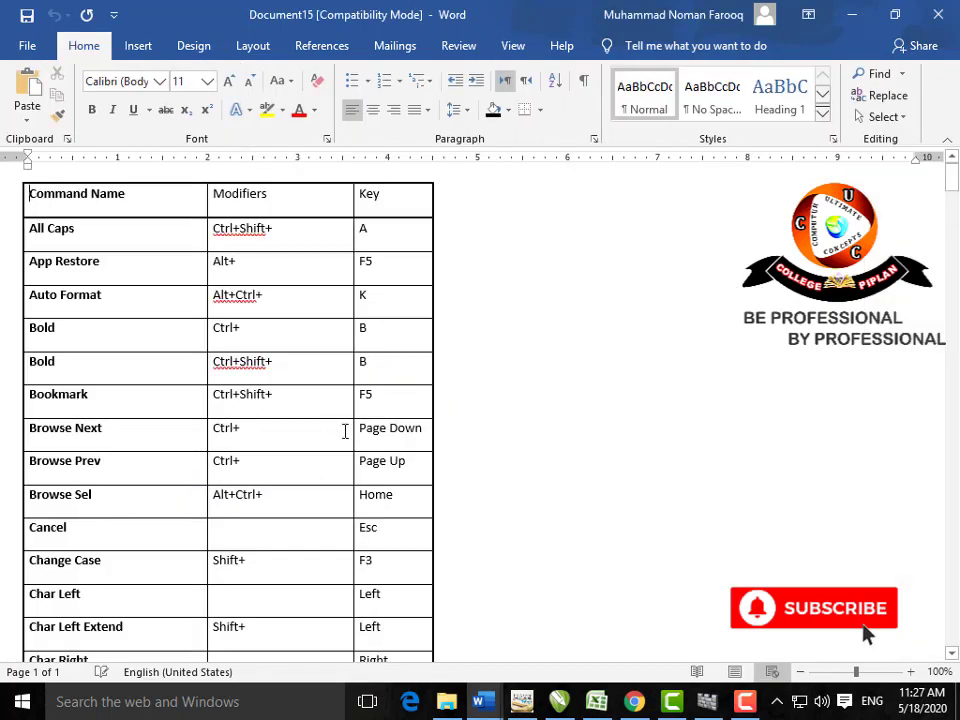
Step: Scroll through the new Document15 command table and open its Info properties page
{"action": "scroll", "coordinate": [356, 429], "scroll_direction": "down", "scroll_amount": 6}
{"action": "scroll", "coordinate": [356, 429], "scroll_direction": "down", "scroll_amount": 4}
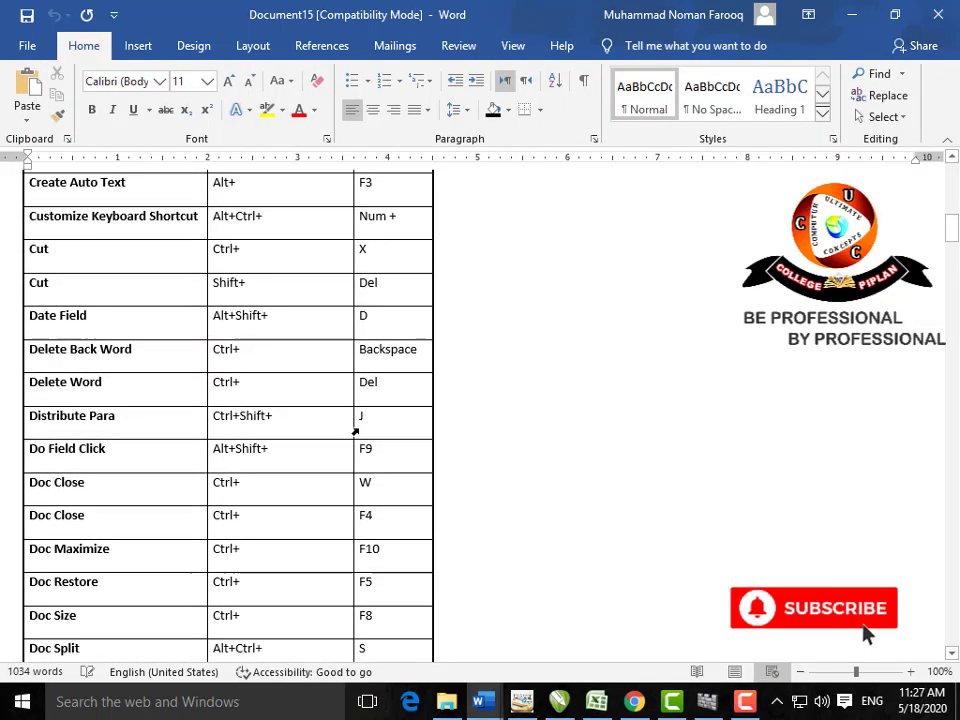
{"action": "scroll", "coordinate": [356, 428], "scroll_direction": "up", "scroll_amount": 4}
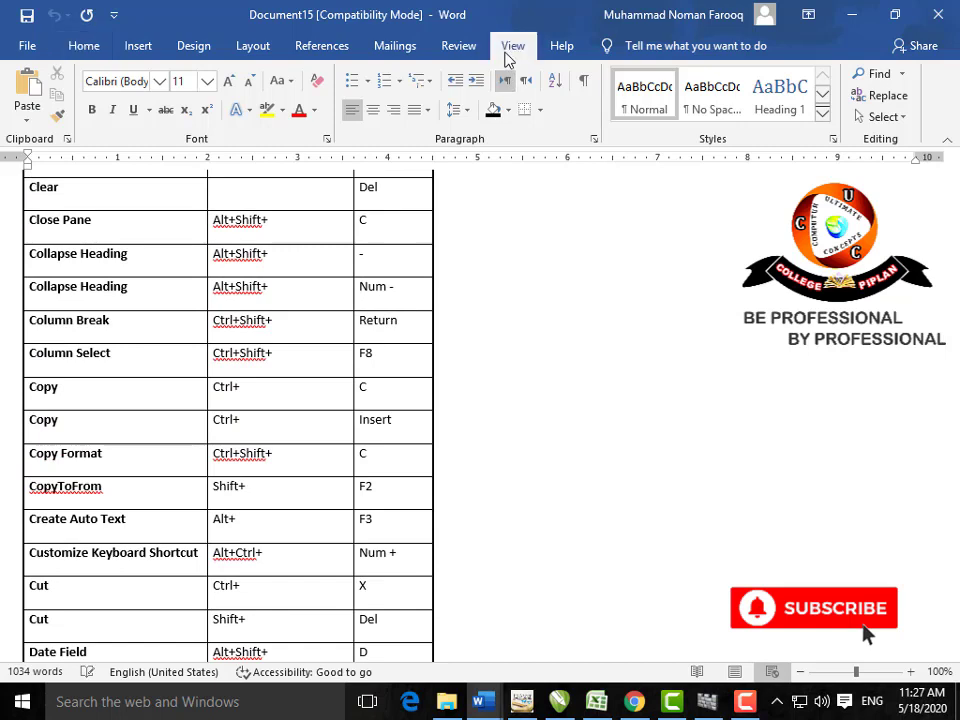
{"action": "left_click", "coordinate": [510, 47]}
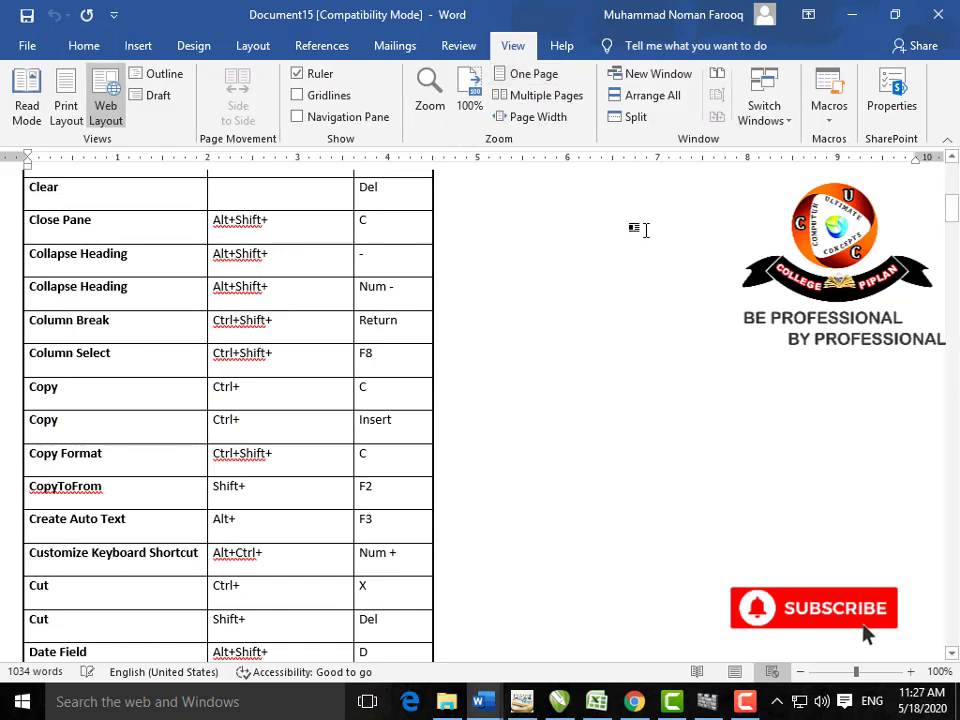
{"action": "left_click", "coordinate": [889, 110]}
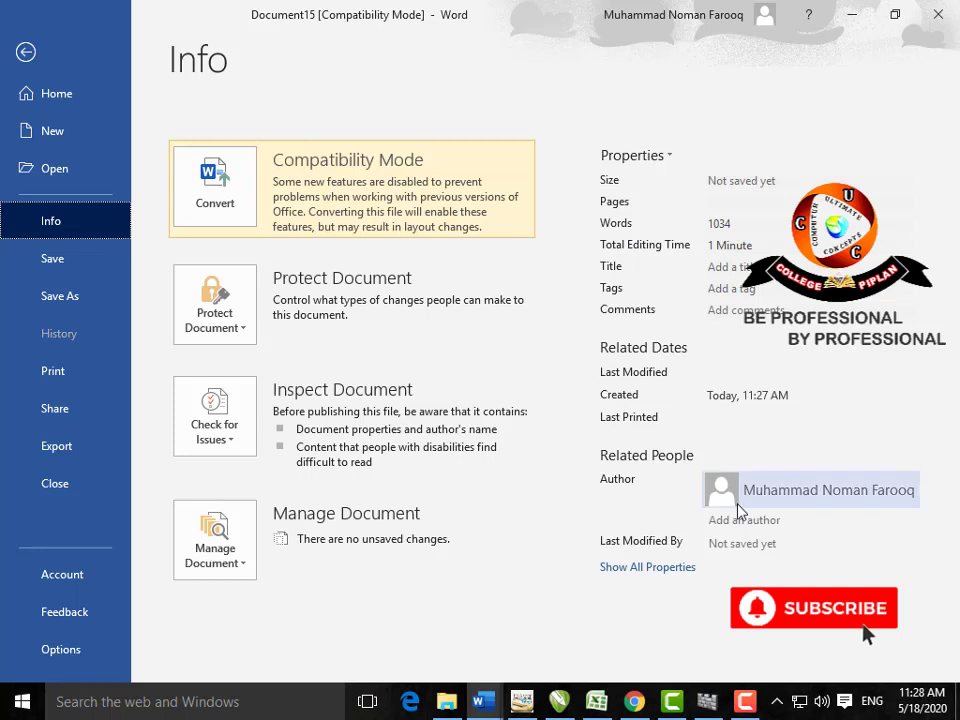
Step: Leave the Info page and open then close the Macros list
{"action": "mouse_move", "coordinate": [740, 508]}
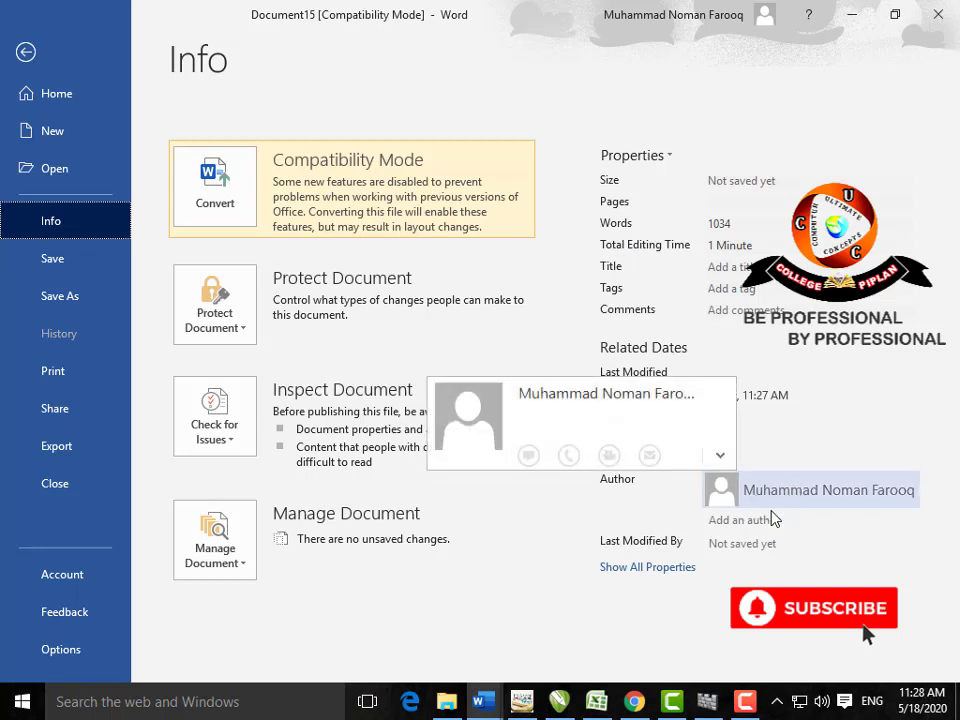
{"action": "mouse_move", "coordinate": [776, 506]}
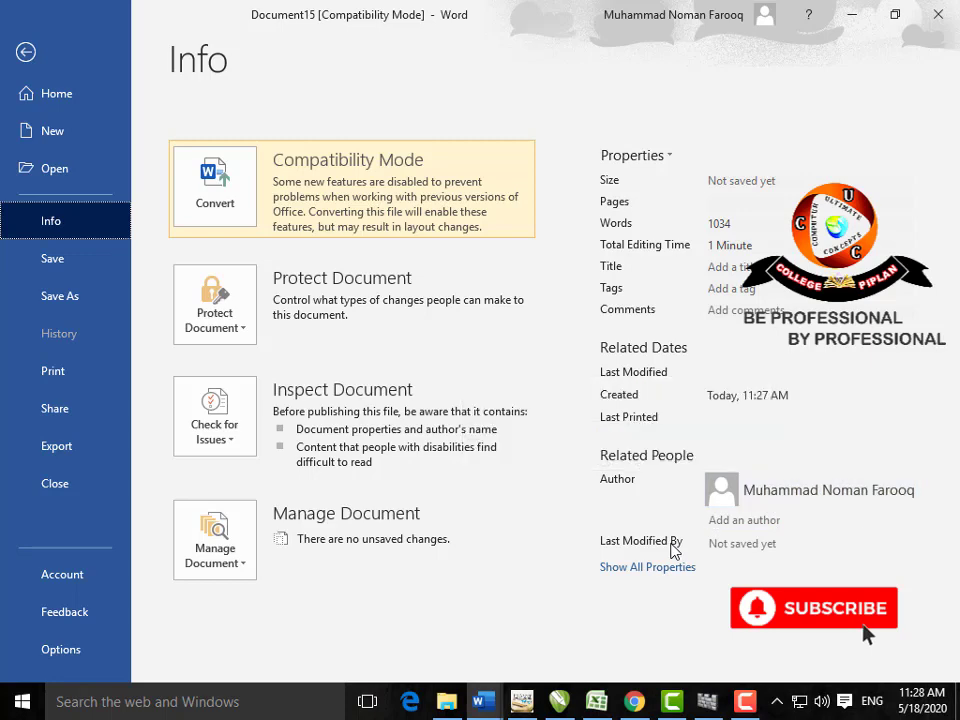
{"action": "key", "text": "Escape"}
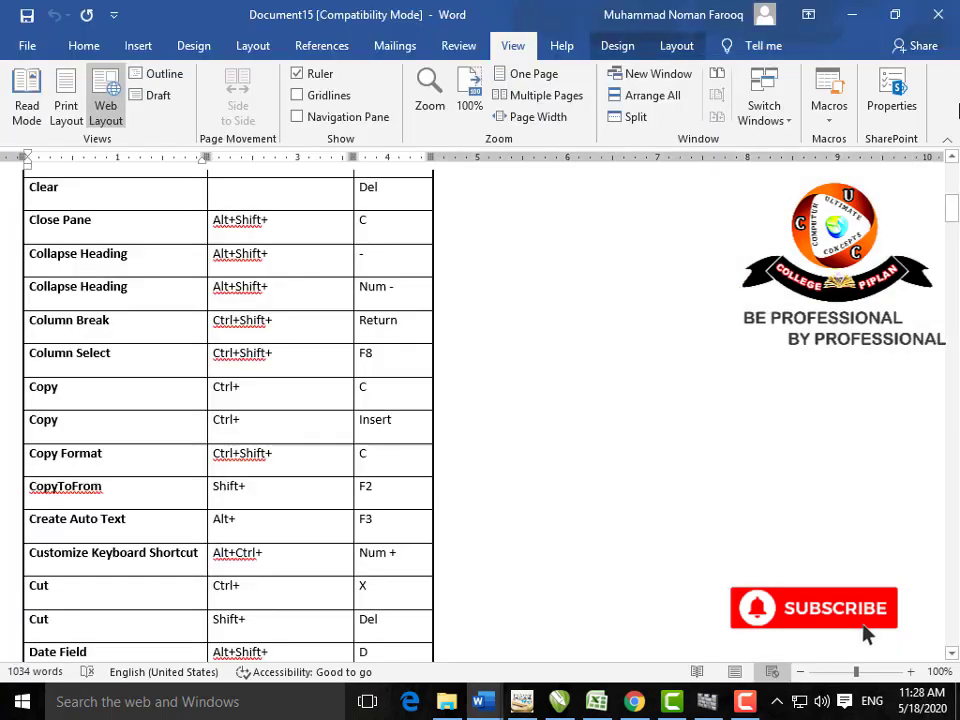
{"action": "left_click", "coordinate": [830, 118]}
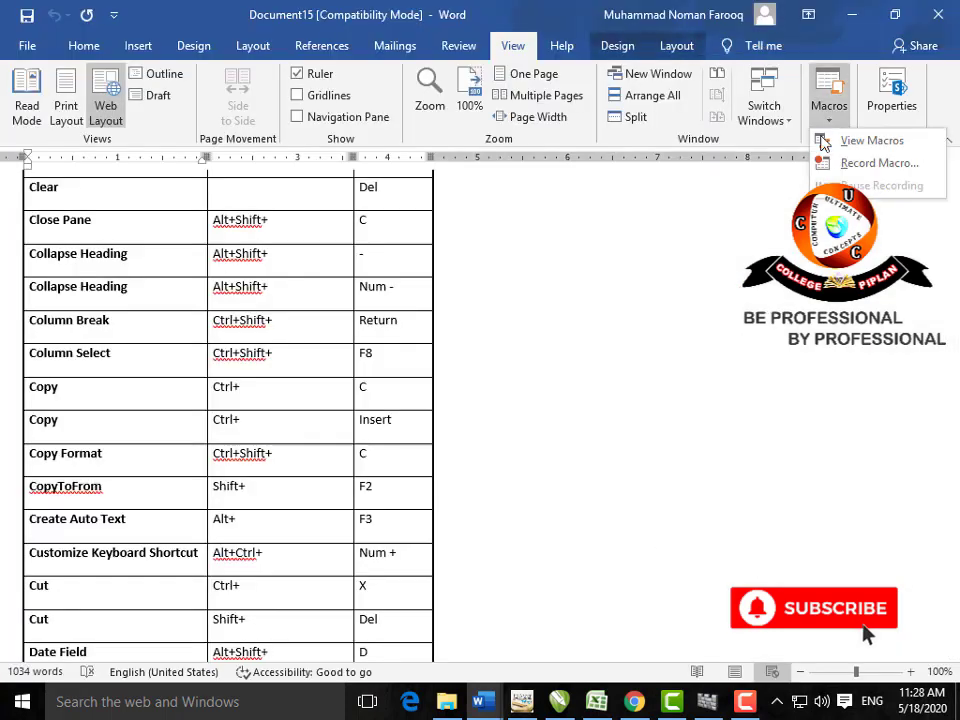
{"action": "left_click", "coordinate": [407, 266]}
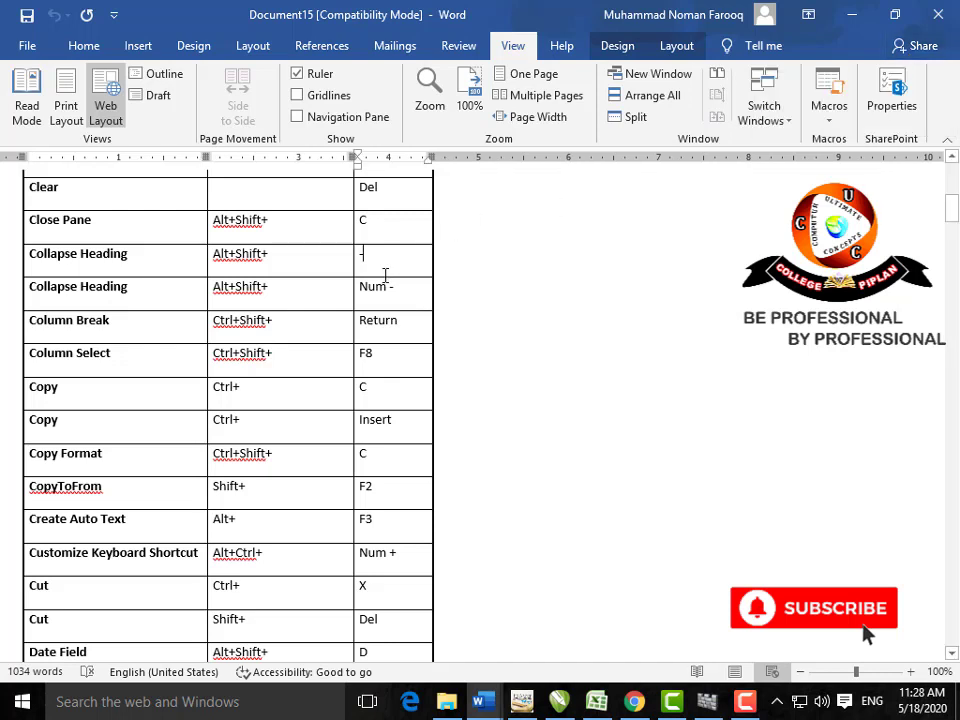
Step: Browse the Help tab, return to Home, then go to the File start page
{"action": "left_click", "coordinate": [562, 50]}
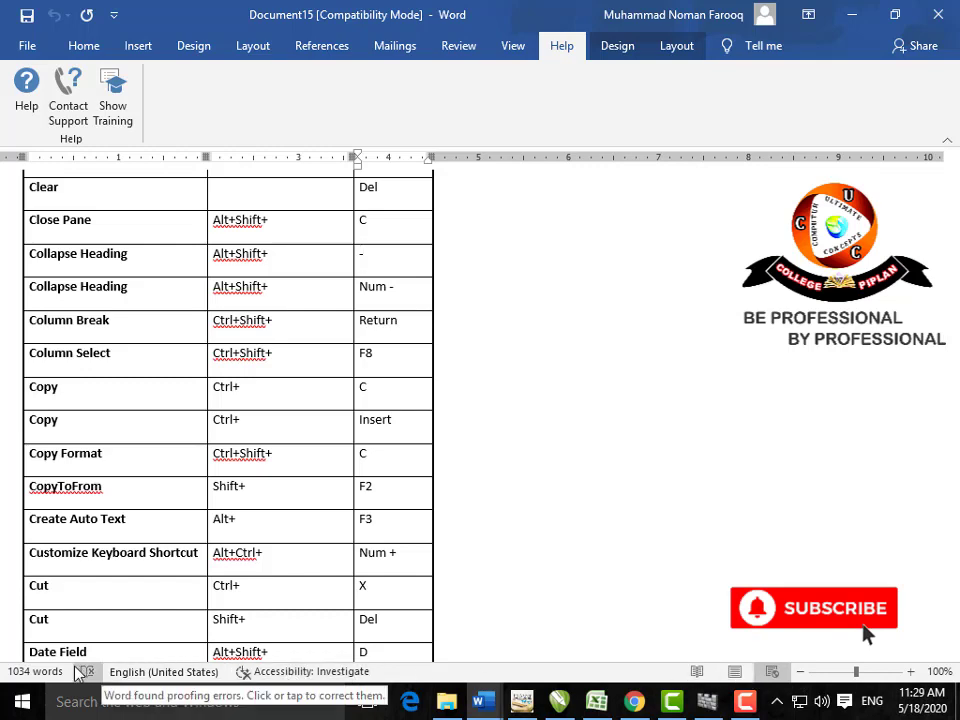
{"action": "scroll", "coordinate": [431, 478], "scroll_direction": "up", "scroll_amount": 3}
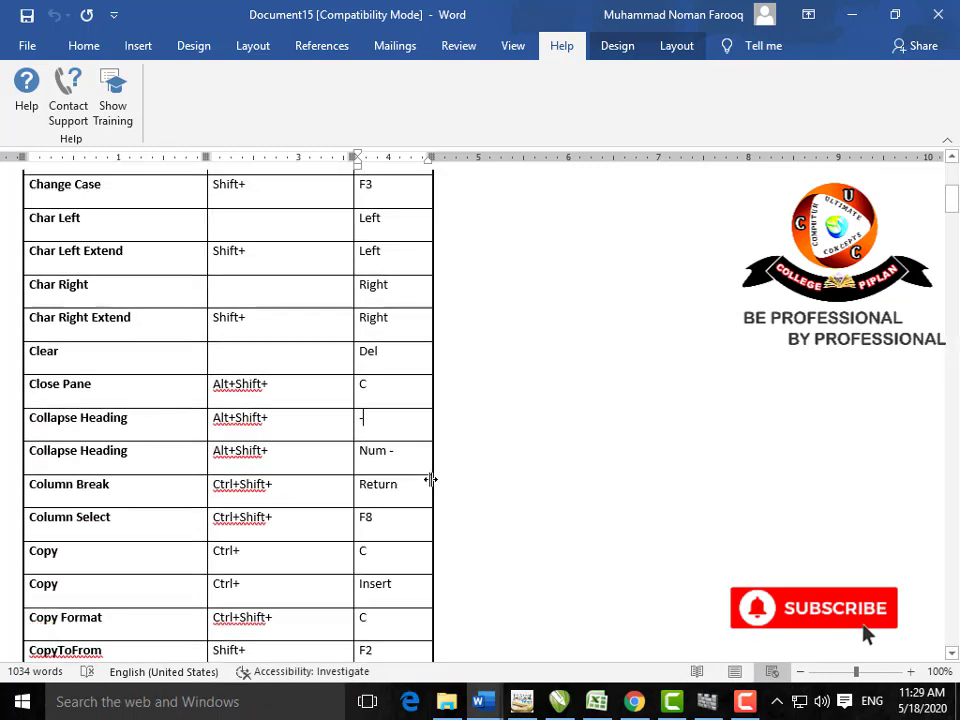
{"action": "left_click", "coordinate": [70, 45]}
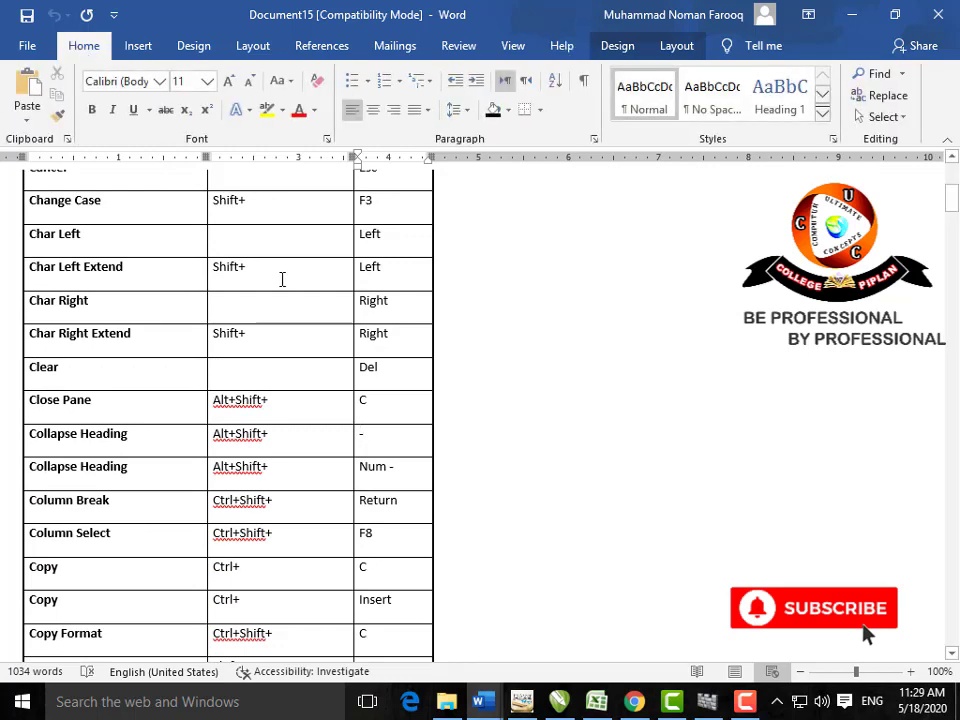
{"action": "left_click", "coordinate": [28, 47]}
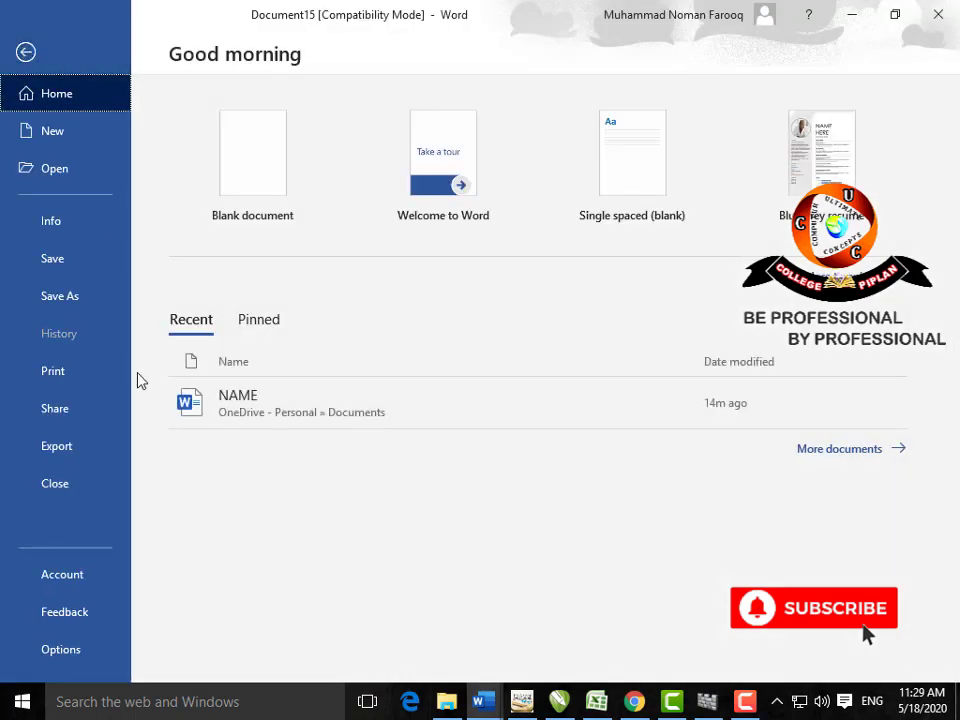
Step: In Word Options, view Proofing, set AutoRecover to 1 minute, and review default save formats
{"action": "left_click", "coordinate": [60, 650]}
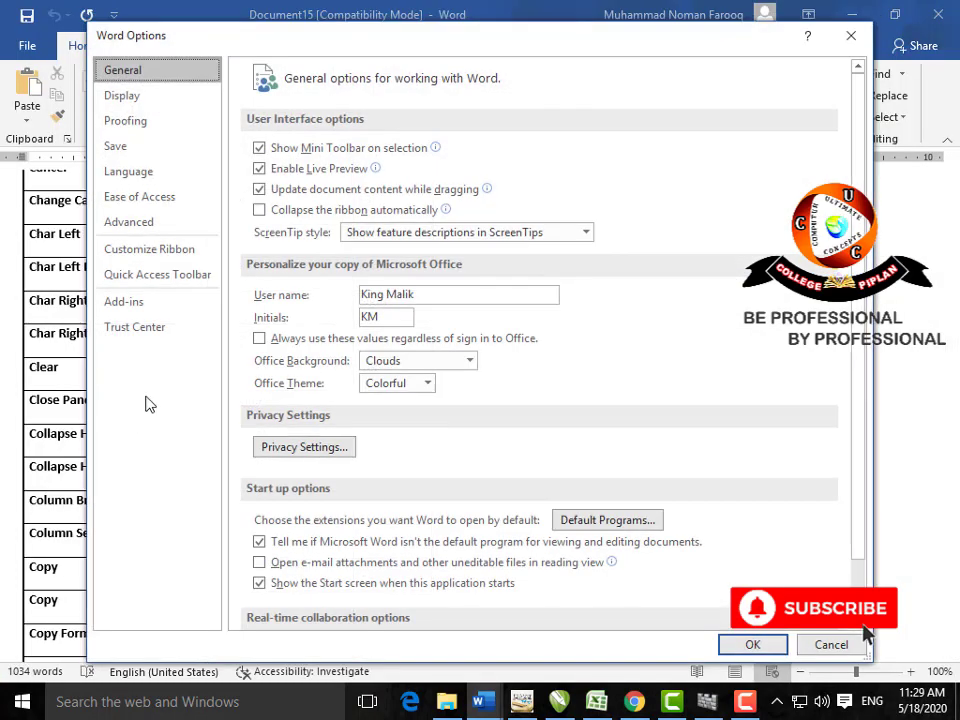
{"action": "left_click", "coordinate": [155, 122]}
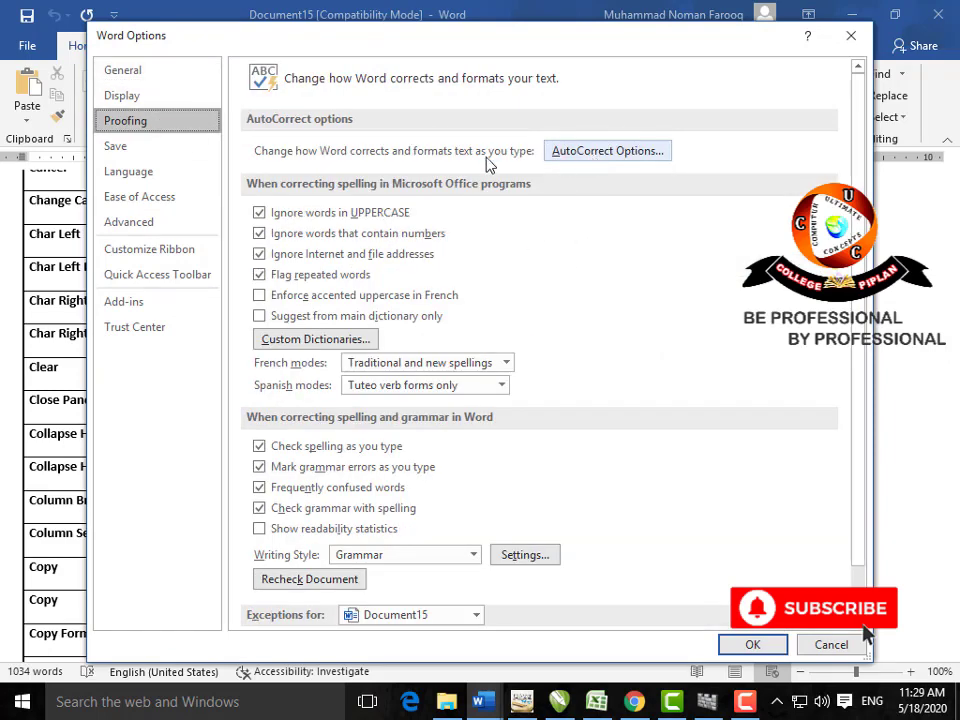
{"action": "left_click", "coordinate": [208, 153]}
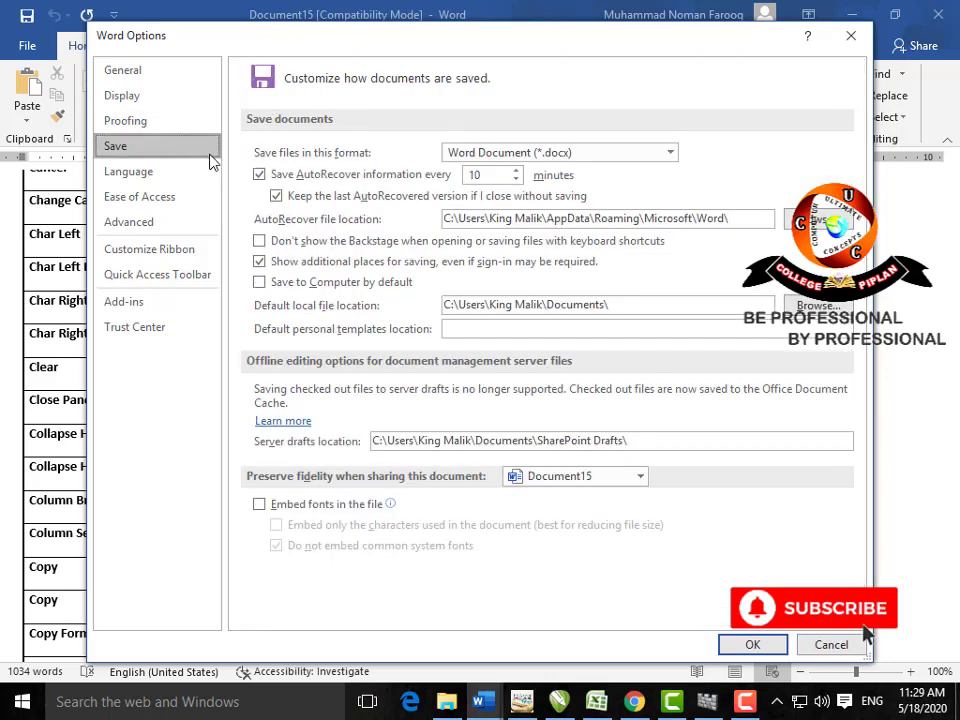
{"action": "left_click", "coordinate": [518, 181]}
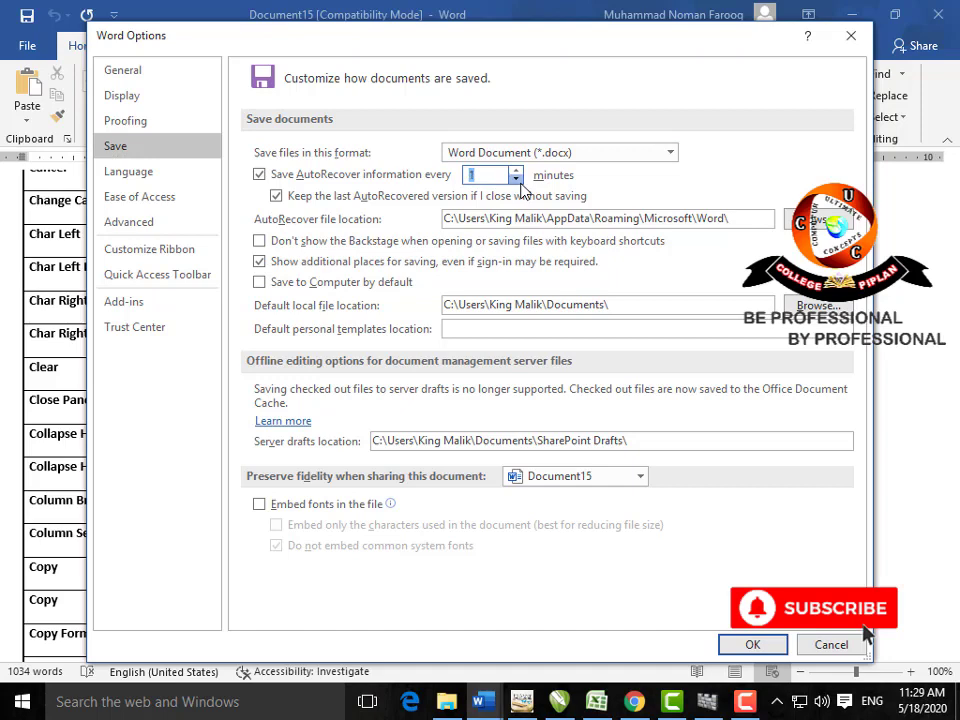
{"action": "left_click", "coordinate": [670, 153]}
{"action": "left_click", "coordinate": [670, 153]}
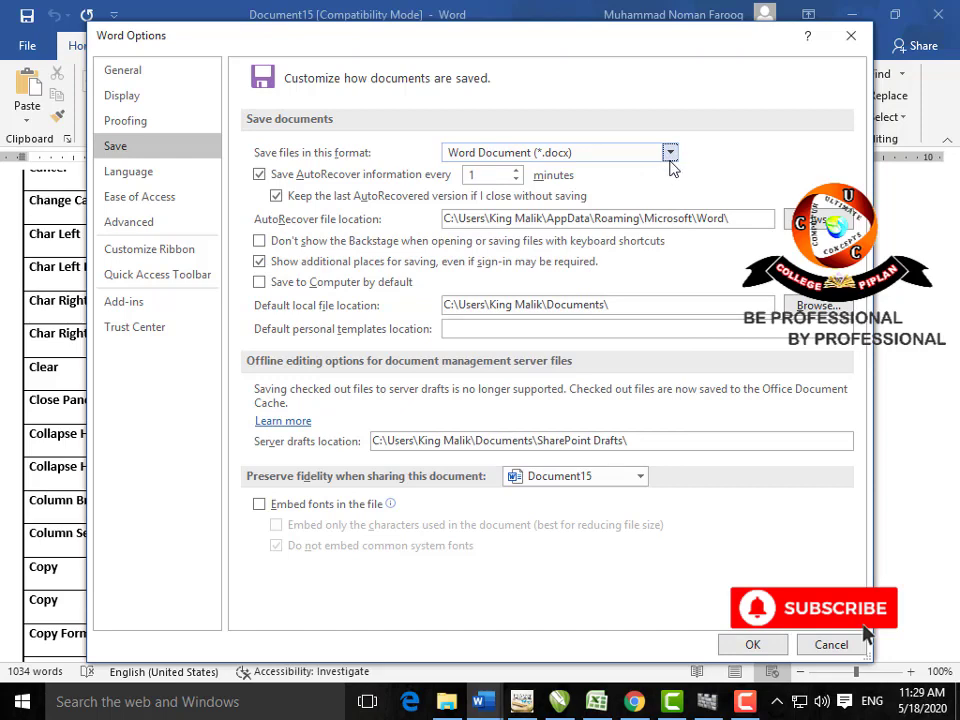
{"action": "left_click", "coordinate": [671, 156]}
{"action": "left_click", "coordinate": [671, 156]}
Step: Browse the Language, Advanced, Display and General pages of Word Options
{"action": "left_click", "coordinate": [121, 175]}
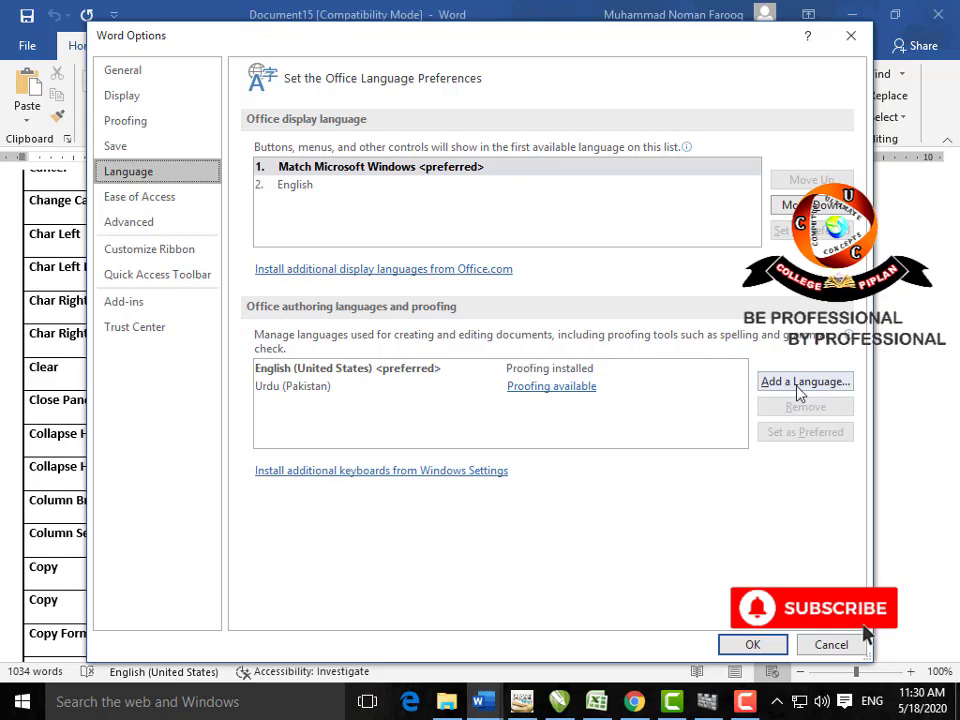
{"action": "left_click", "coordinate": [152, 224]}
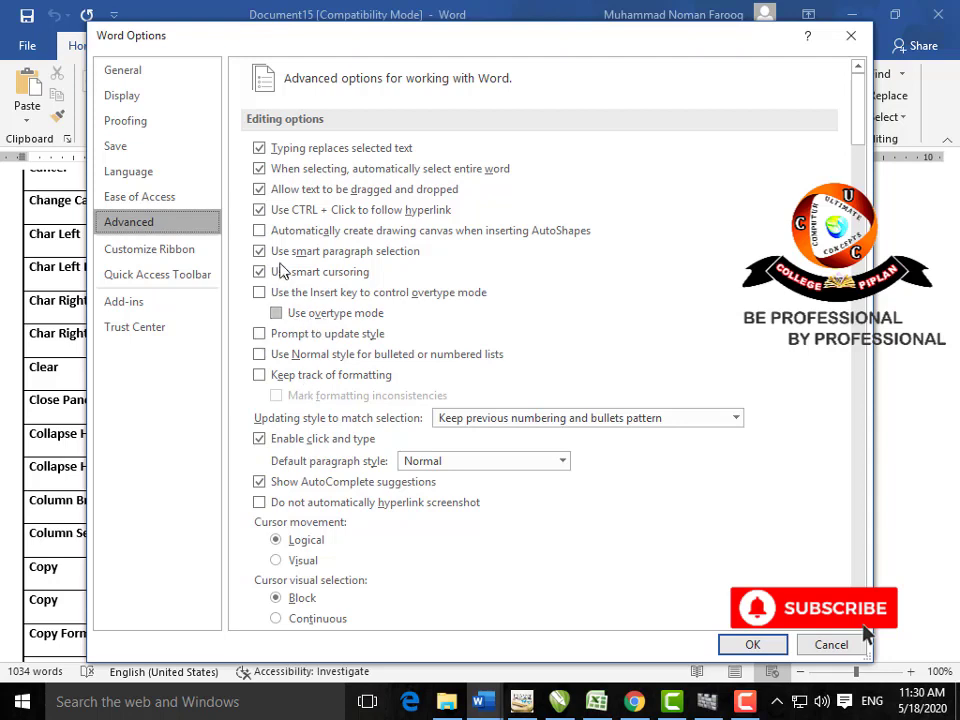
{"action": "left_click", "coordinate": [169, 99]}
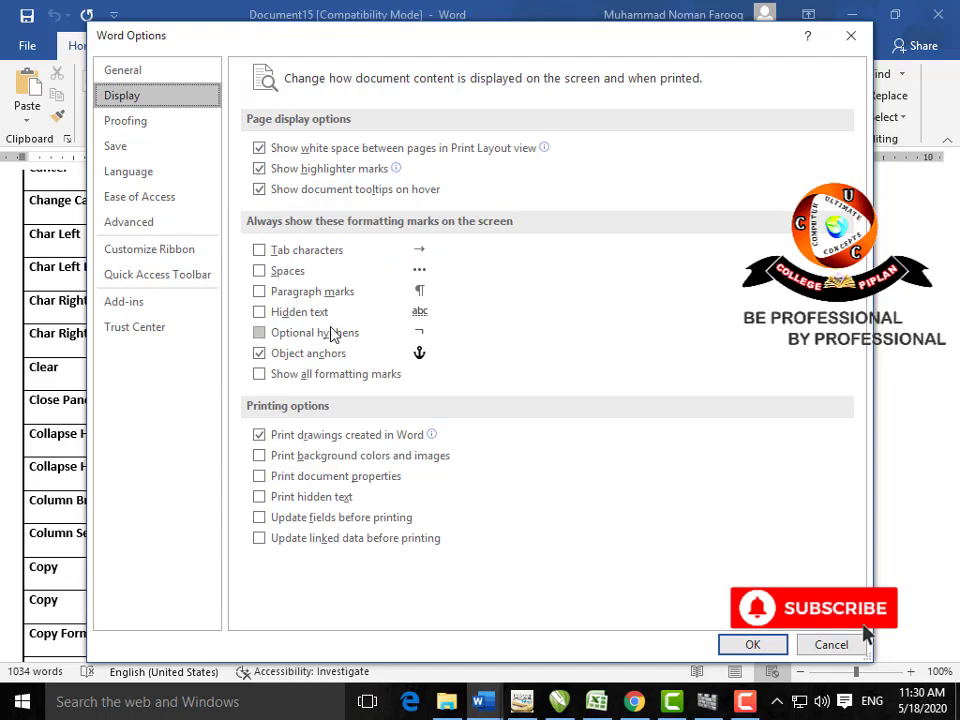
{"action": "left_click", "coordinate": [131, 74]}
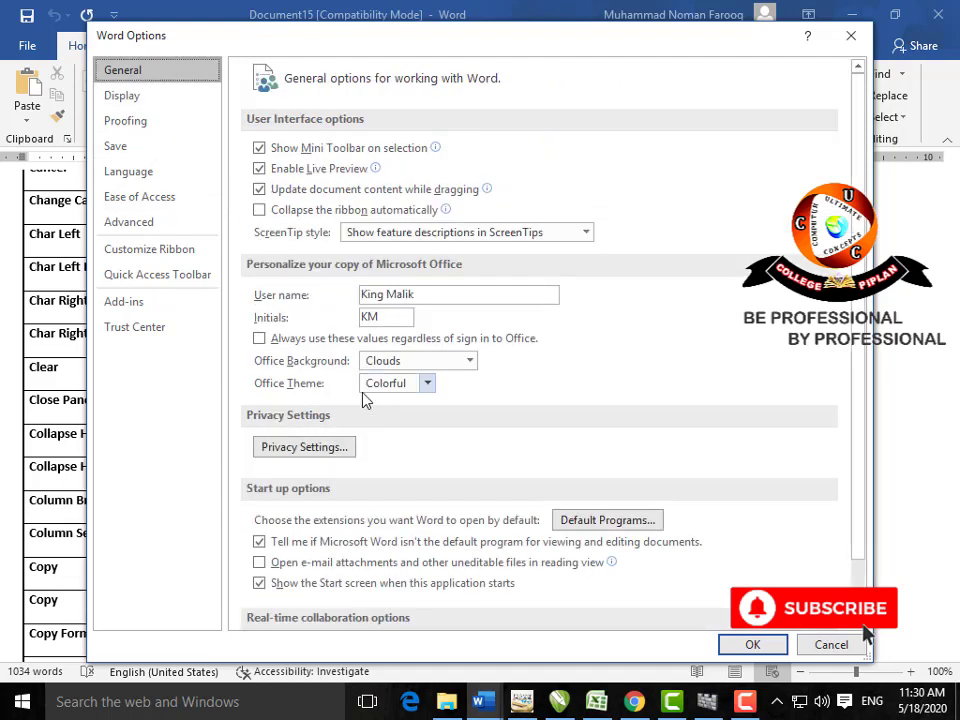
Step: Review Office Background (Clouds) and Office Theme (Colorful) choices, then cancel Word Options without saving
{"action": "left_click", "coordinate": [469, 361]}
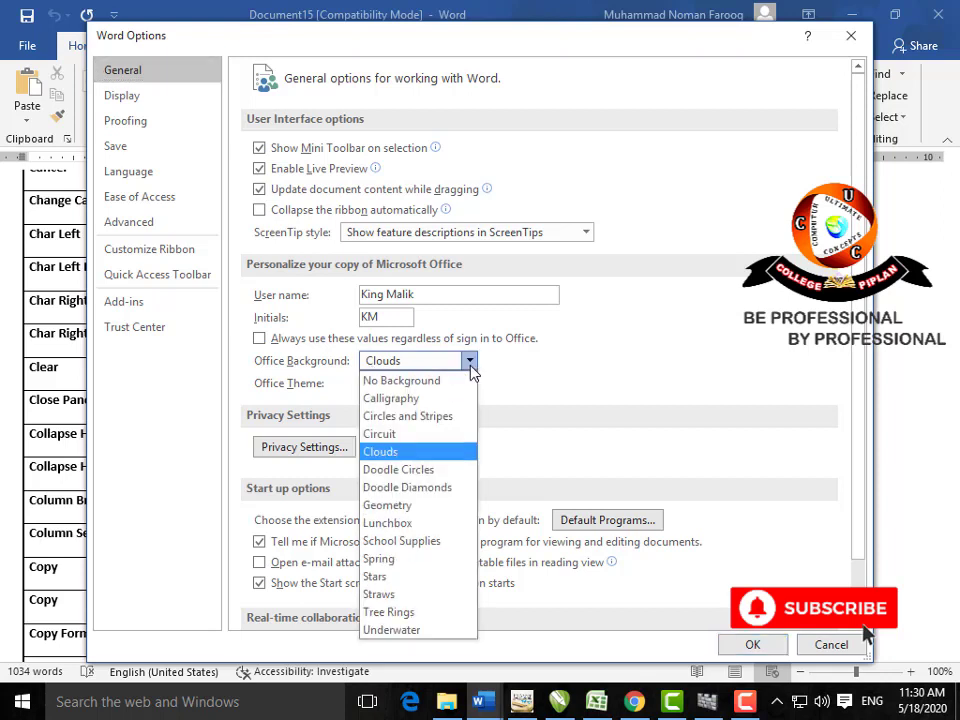
{"action": "left_click", "coordinate": [470, 364]}
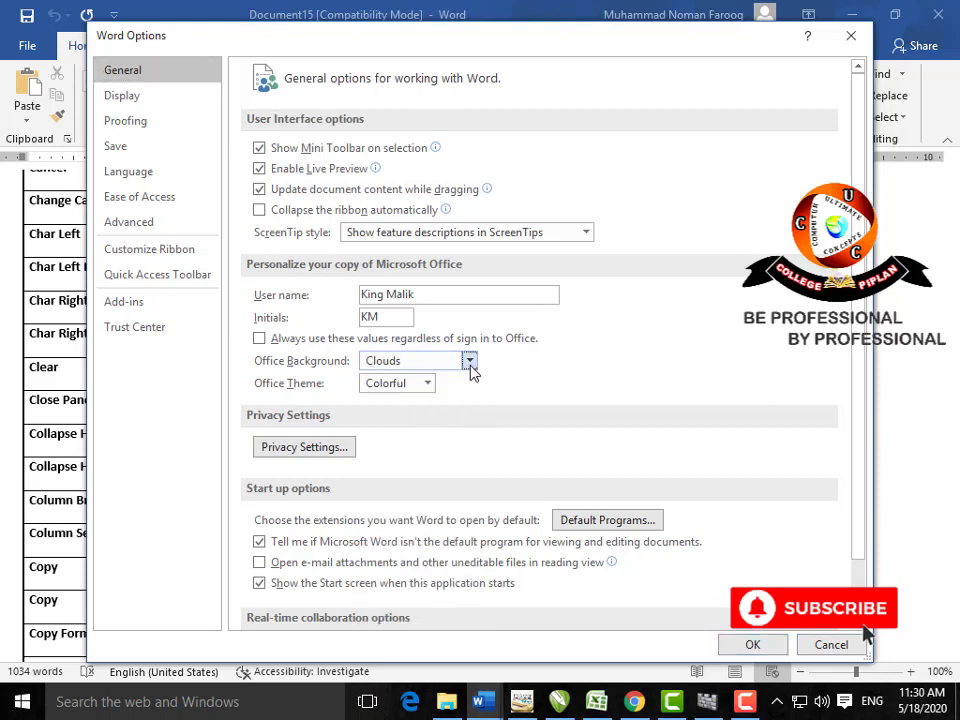
{"action": "left_click", "coordinate": [428, 384]}
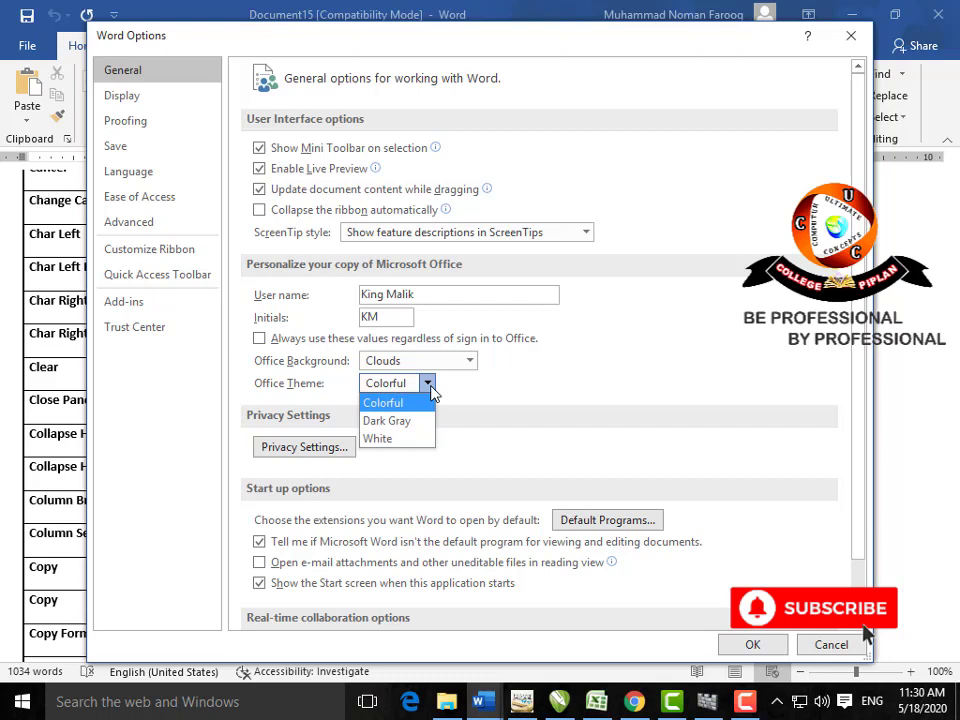
{"action": "left_click", "coordinate": [428, 386]}
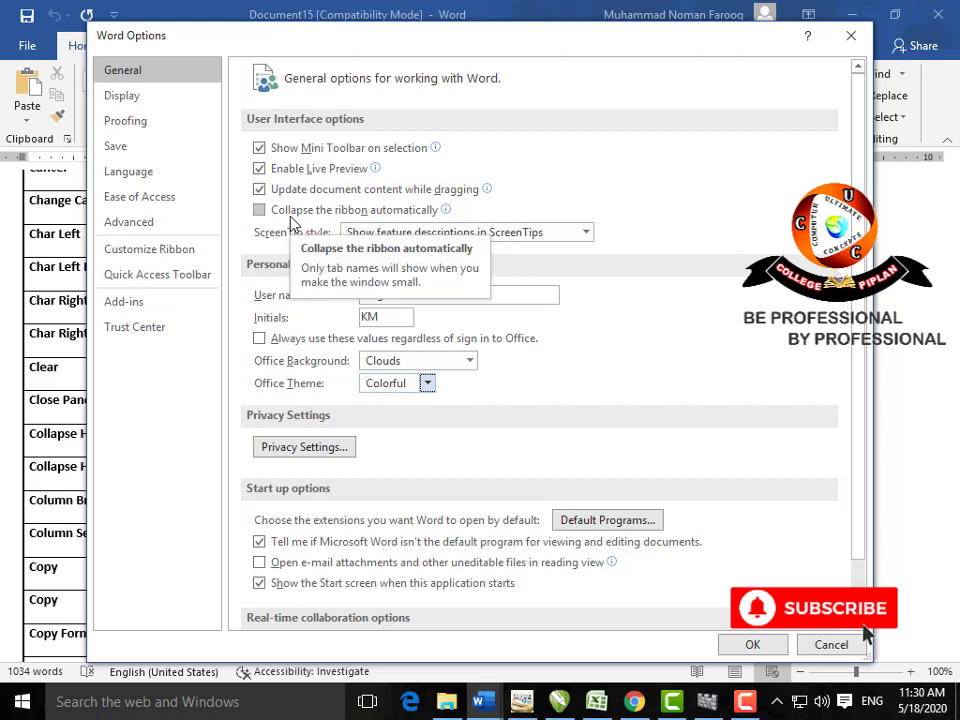
{"action": "scroll", "coordinate": [708, 484], "scroll_direction": "down", "scroll_amount": 1}
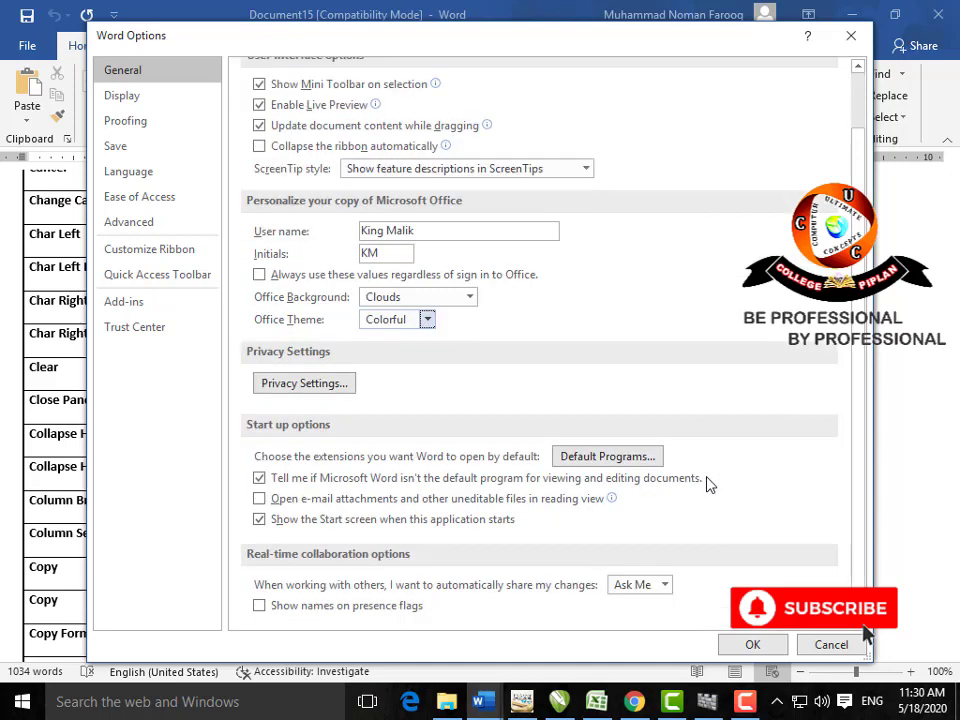
{"action": "left_click", "coordinate": [828, 644]}
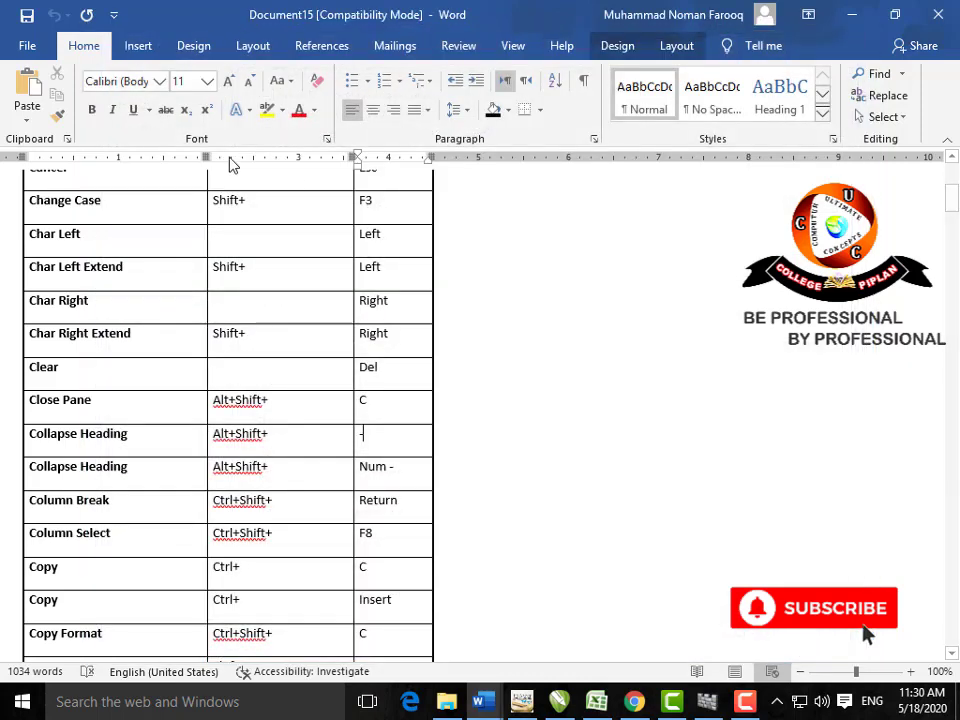
{"action": "left_click", "coordinate": [18, 47]}
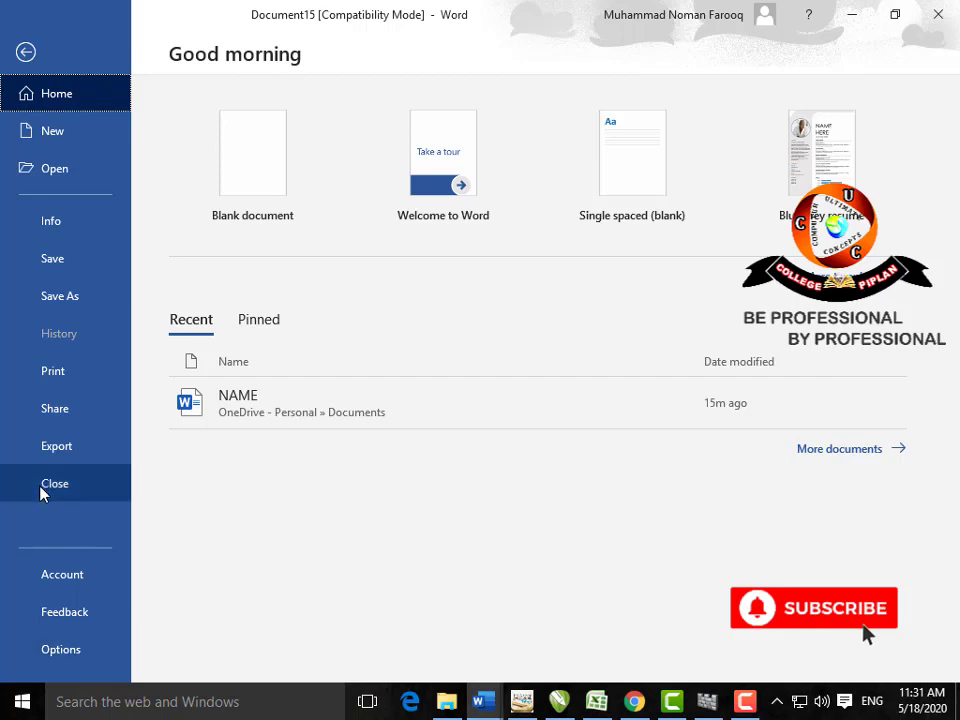
{"action": "key", "text": "Escape"}
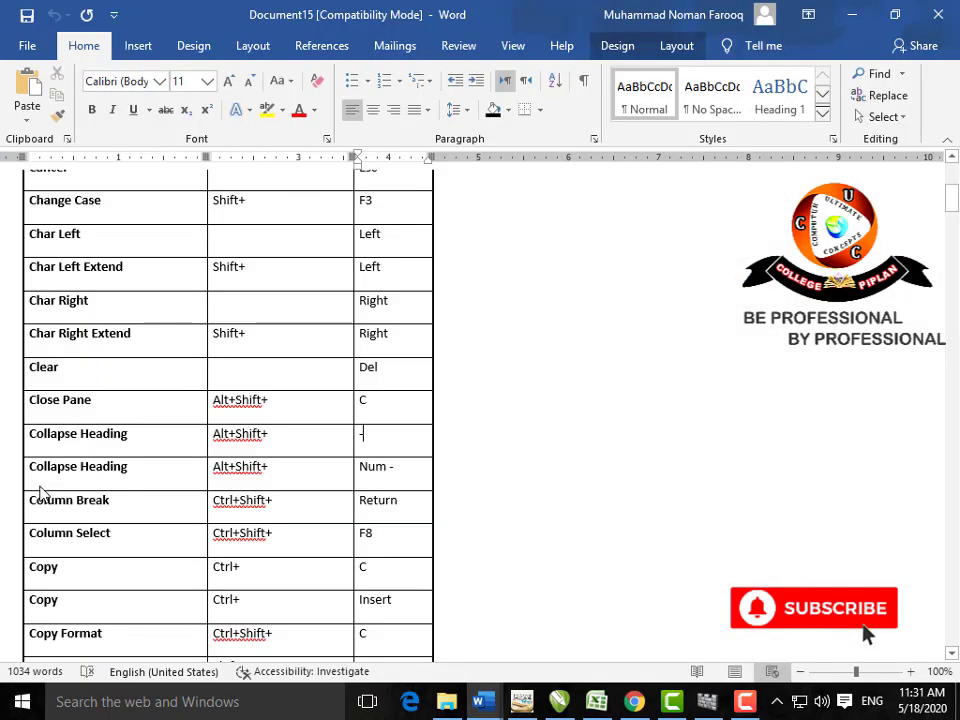
{"action": "scroll", "coordinate": [317, 555], "scroll_direction": "up", "scroll_amount": 5}
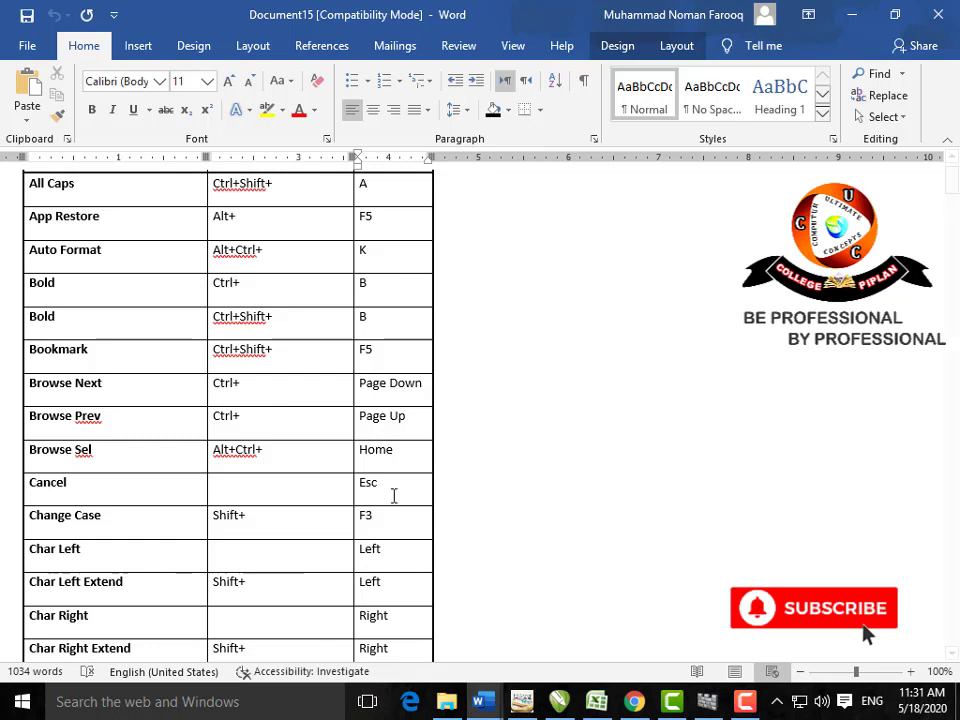
{"action": "scroll", "coordinate": [400, 490], "scroll_direction": "up", "scroll_amount": 1}
{"action": "scroll", "coordinate": [393, 500], "scroll_direction": "up", "scroll_amount": 1}
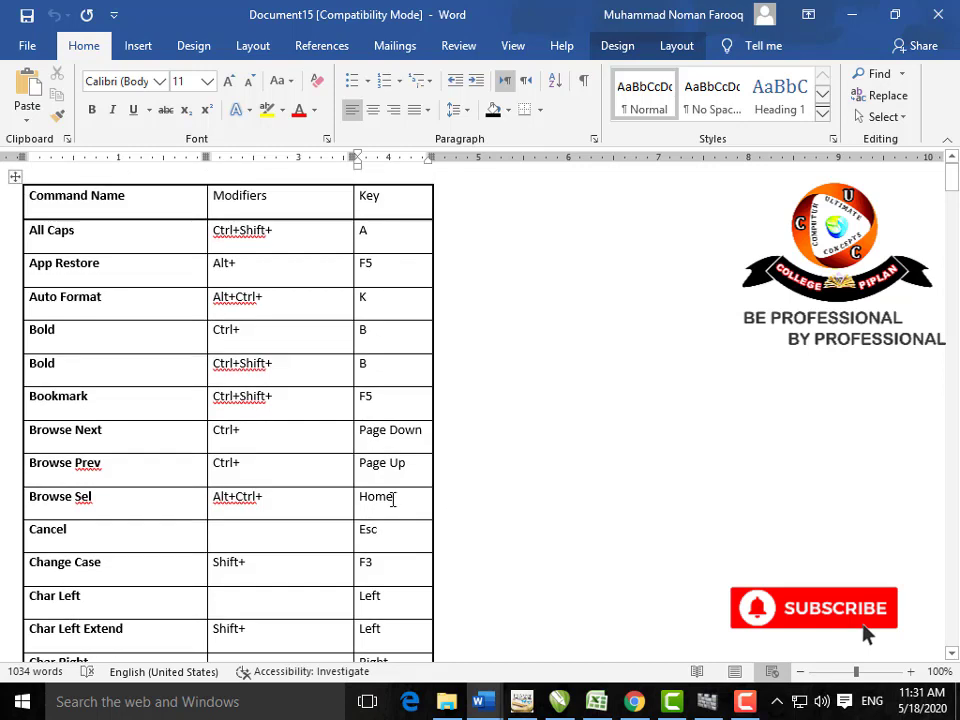
{"action": "scroll", "coordinate": [393, 500], "scroll_direction": "down", "scroll_amount": 3}
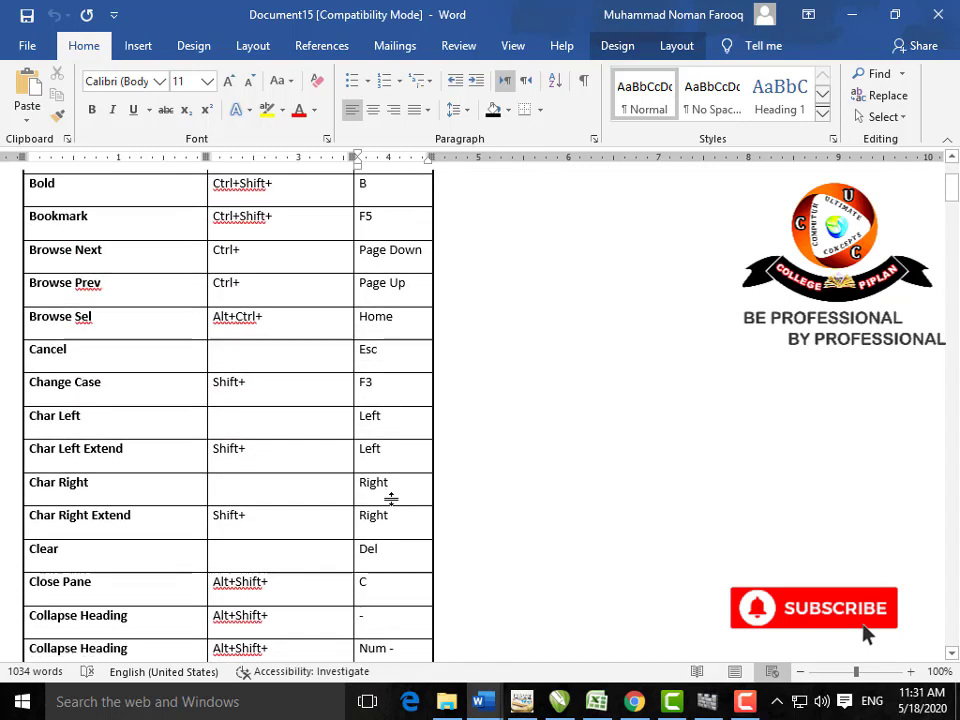